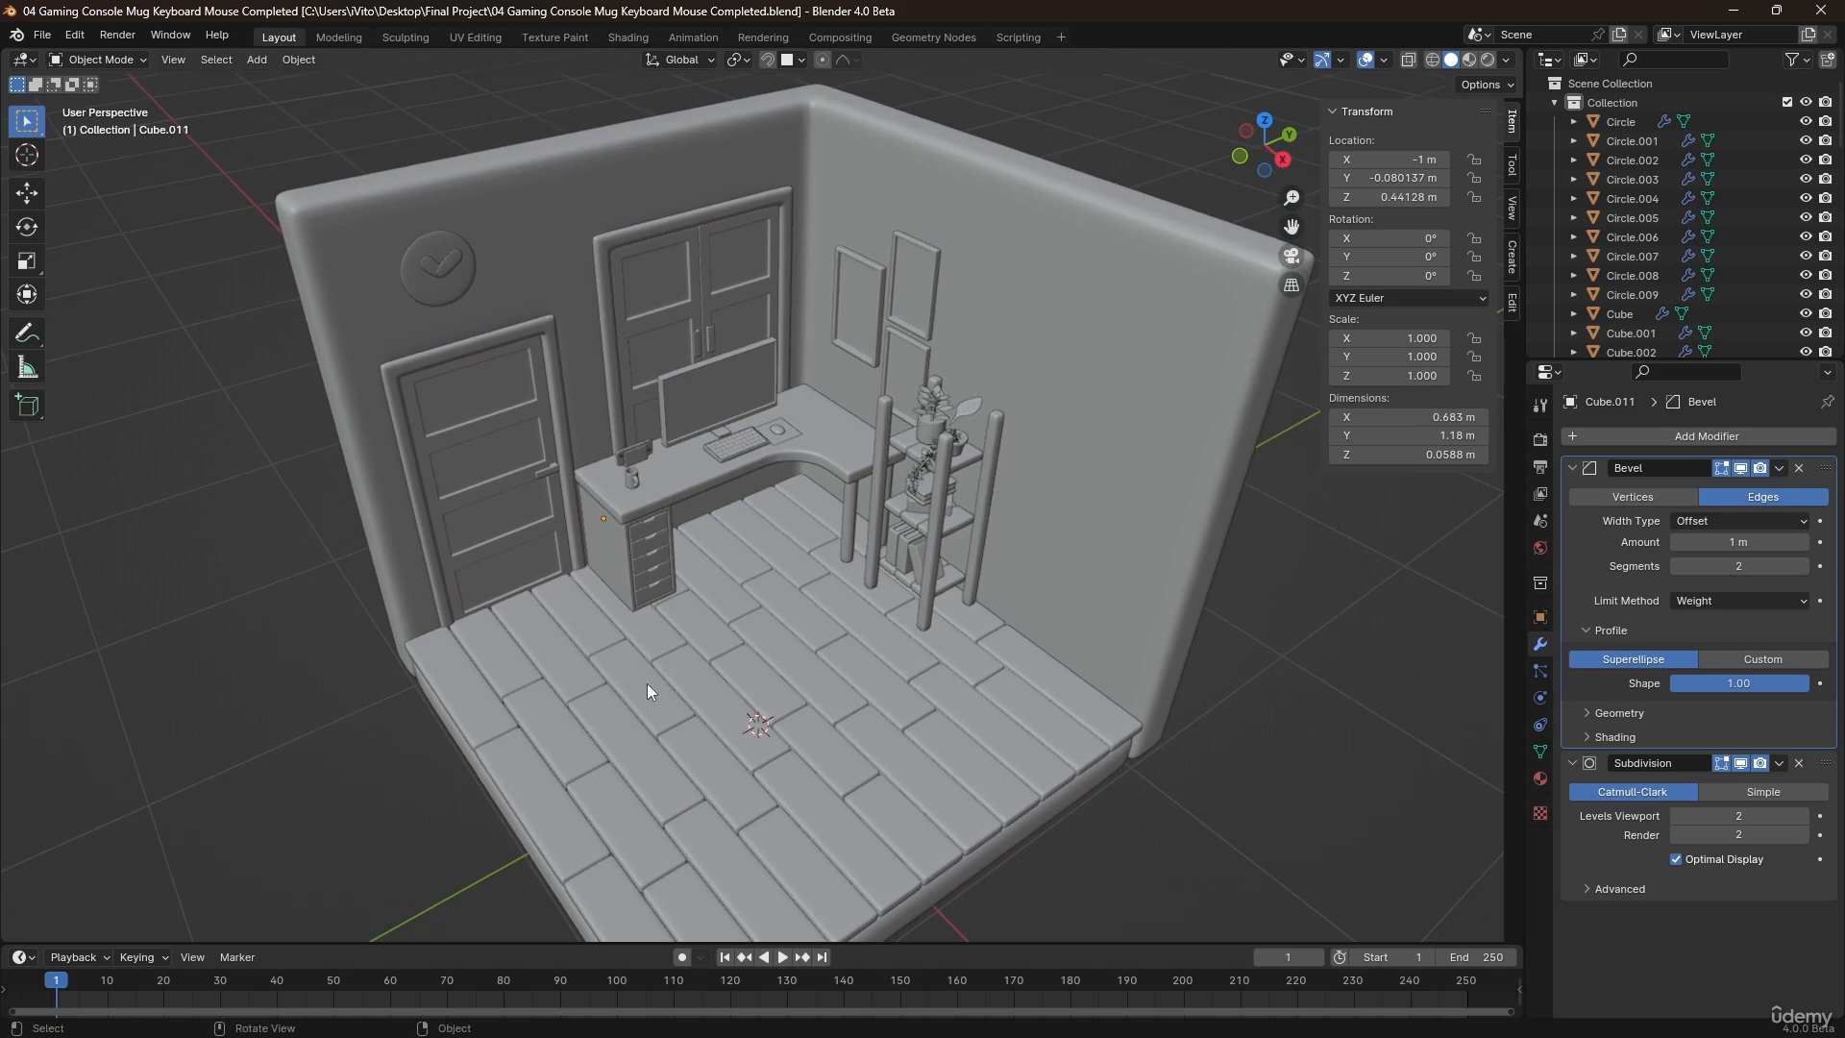
Add a plane mesh and raise it along Z to about 0.51 m above the floor.
shift+middle_drag(686, 740, 706, 614)
key(shift+a)
mouse_move(706, 614)
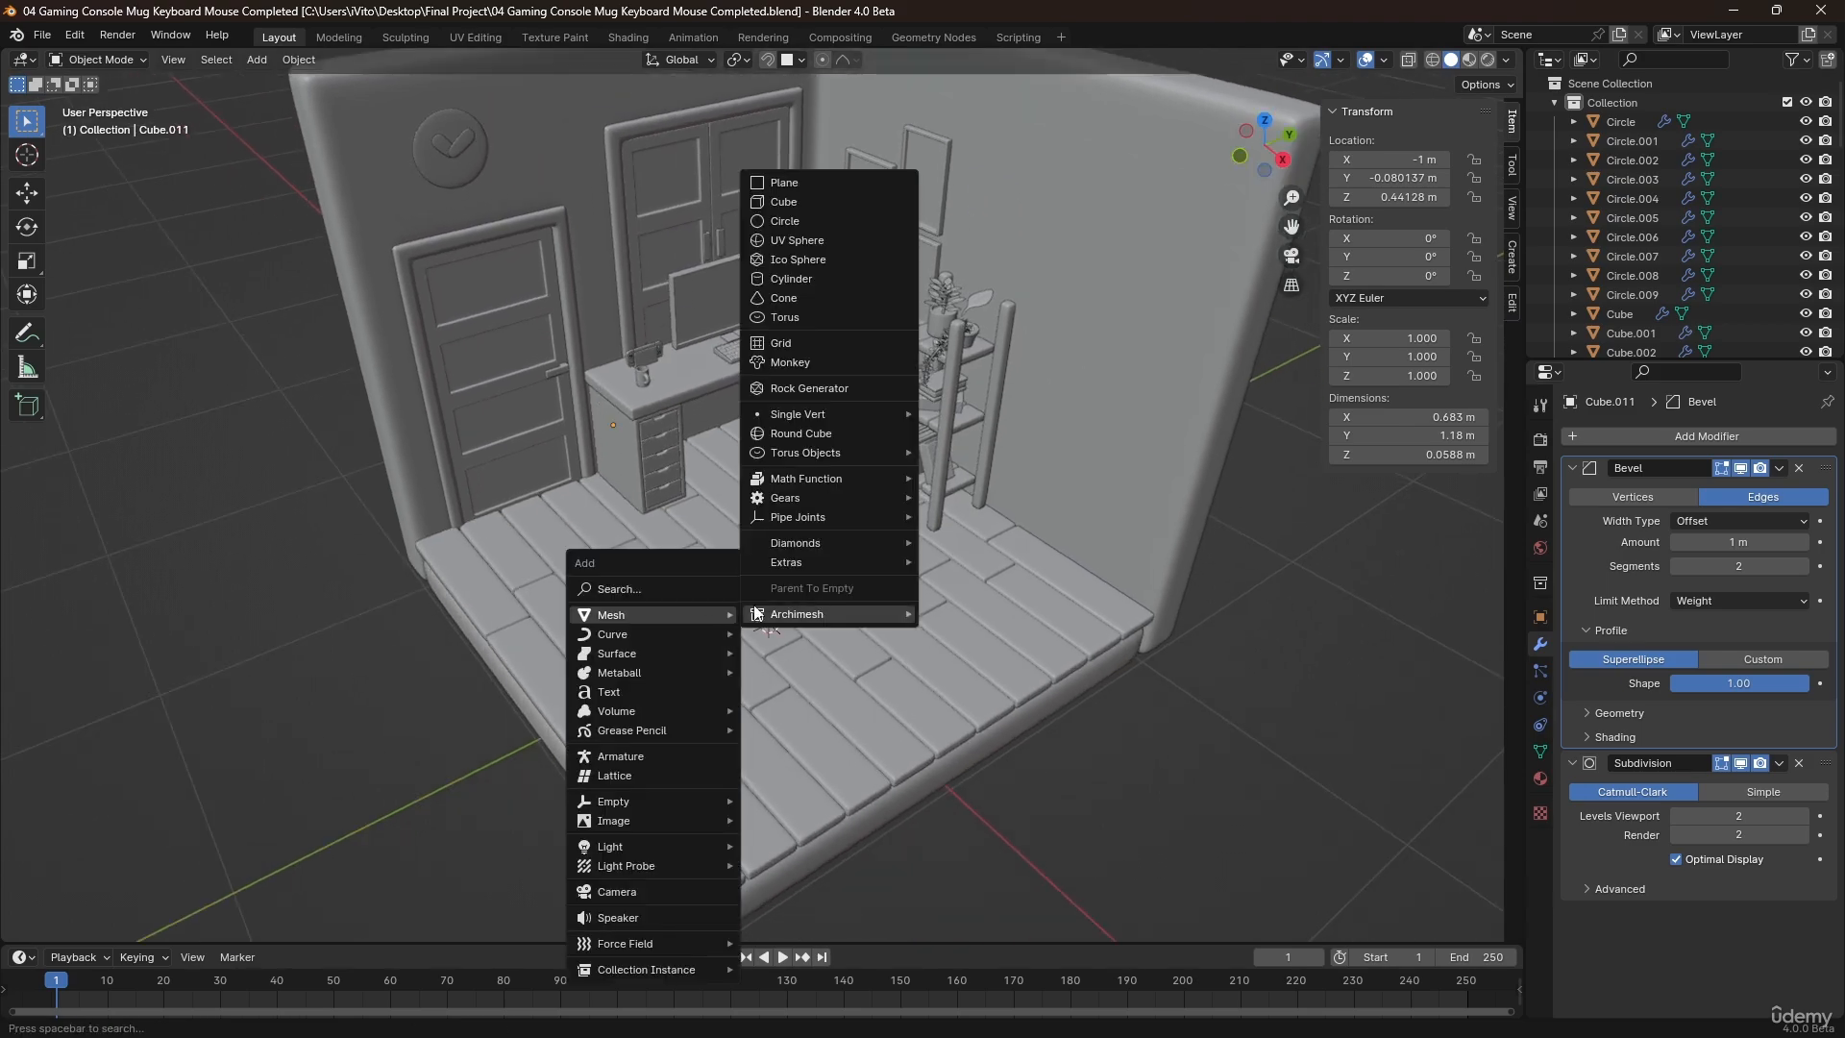
click(782, 183)
middle_drag(741, 423, 809, 417)
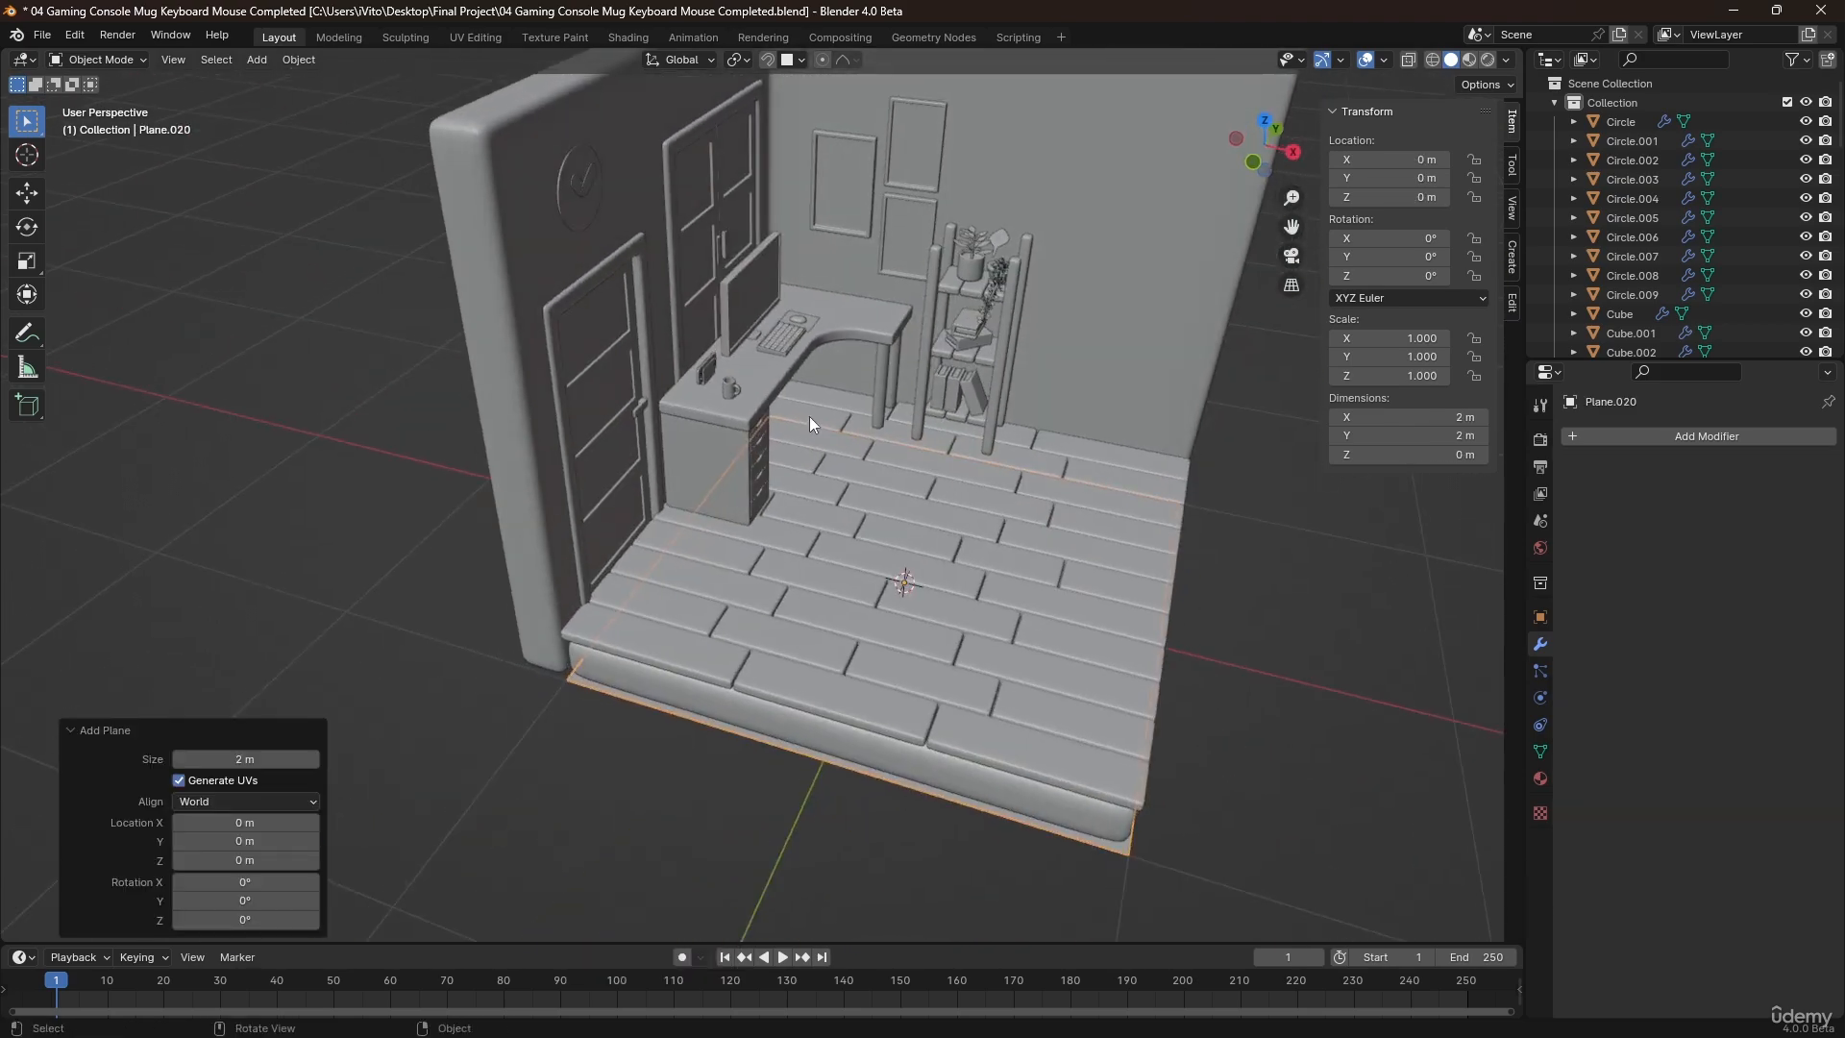
key(g)
key(z)
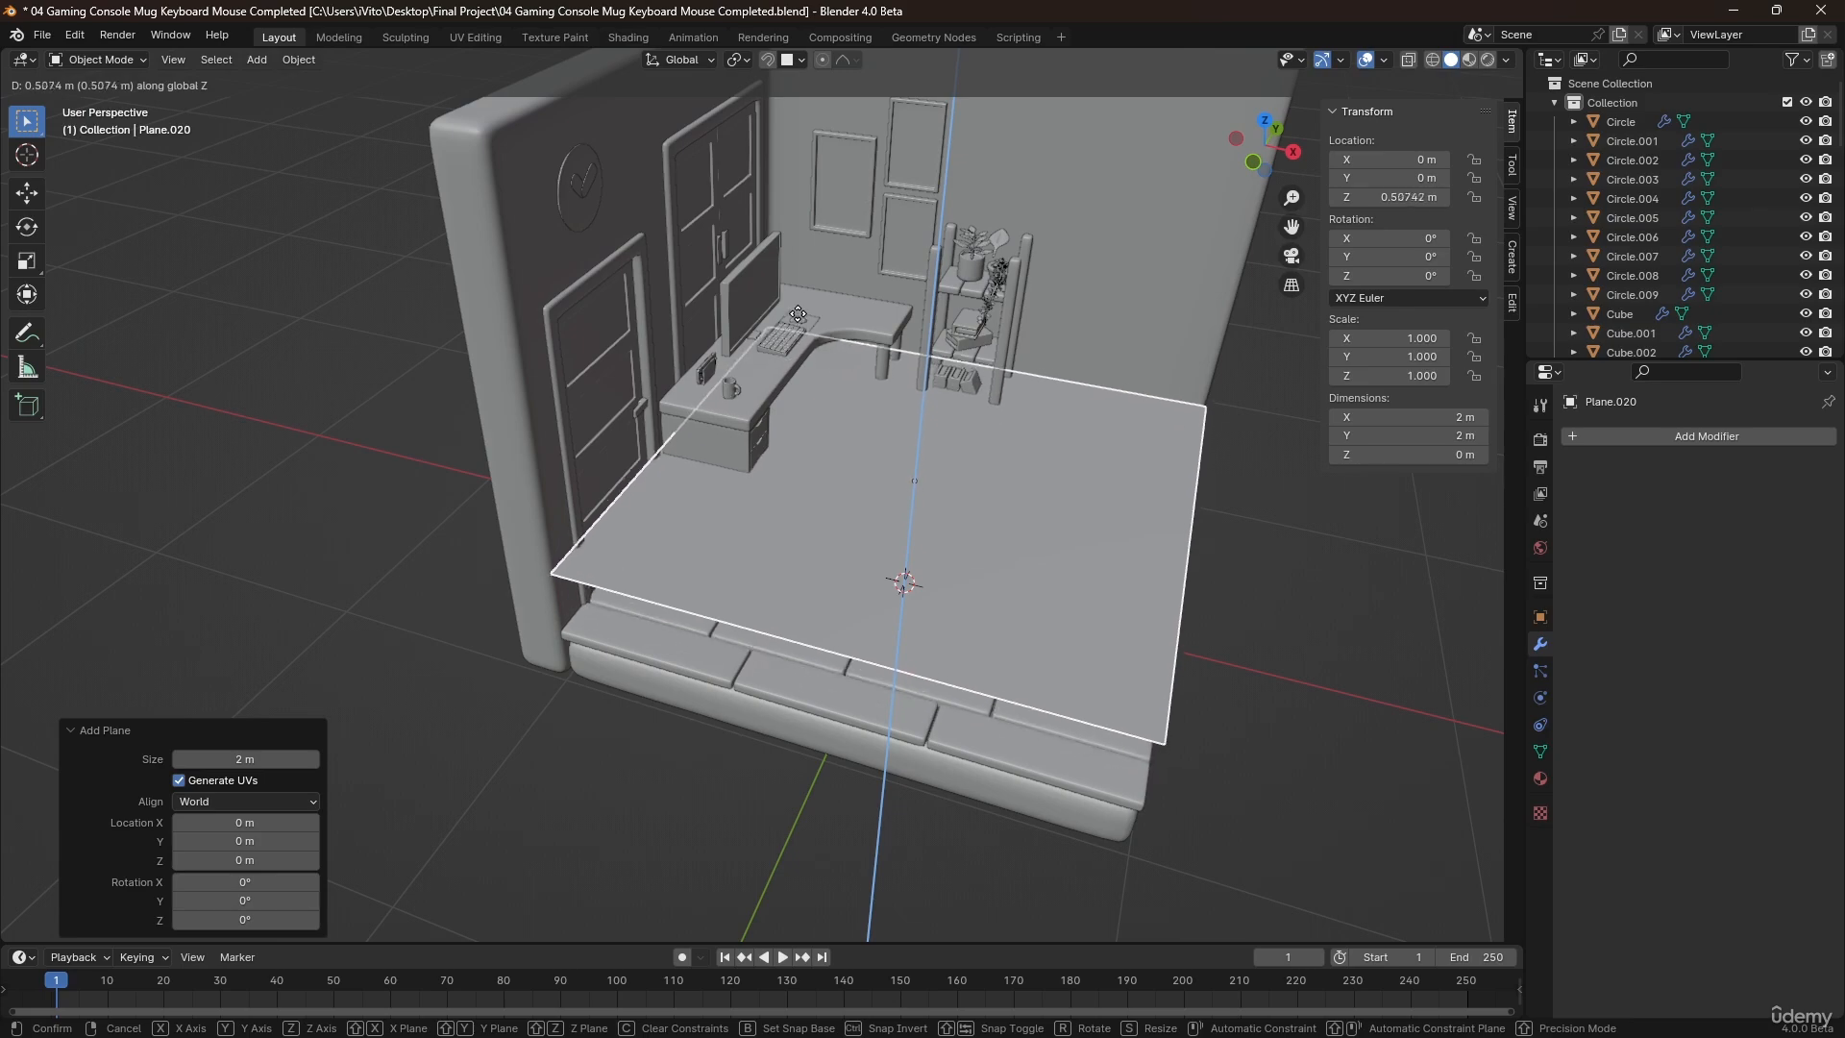
click(813, 355)
Scale the plane's mesh down in Edit Mode to a square of about 0.38 m.
key(Tab)
key(s)
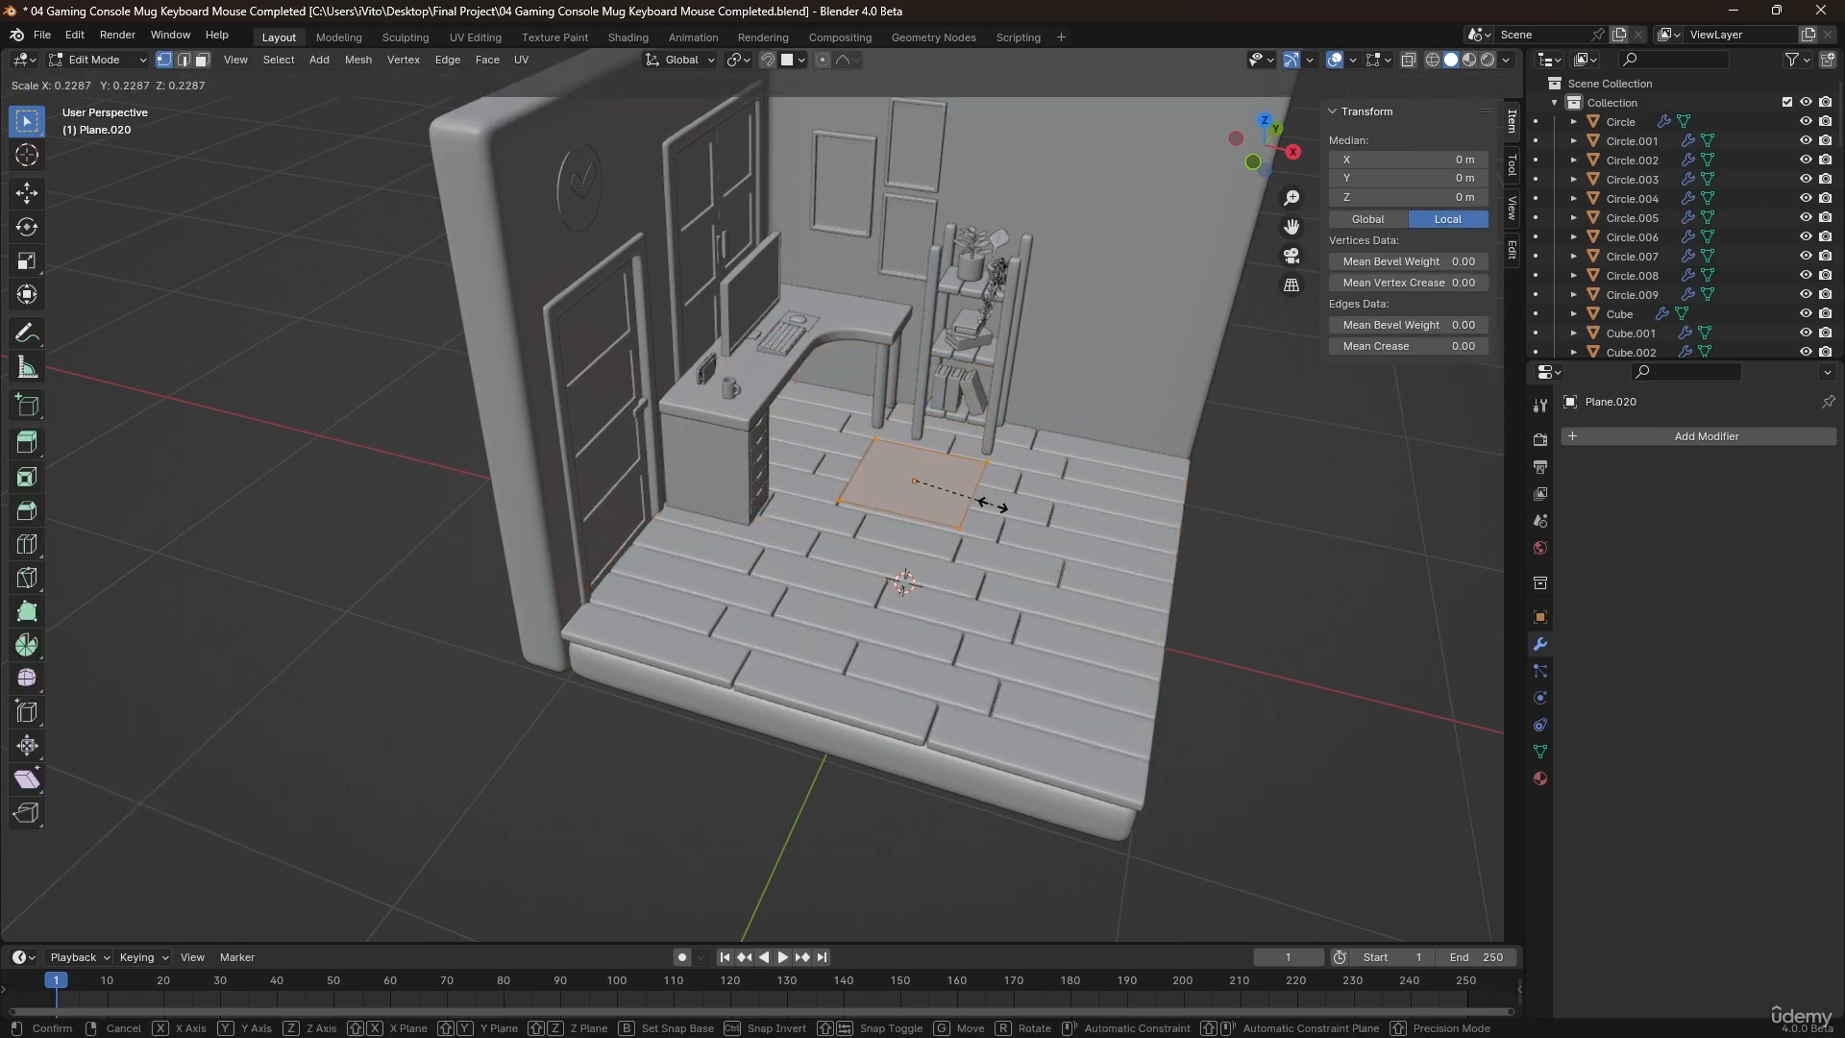
click(961, 491)
mouse_move(994, 505)
middle_down()
mouse_move(894, 477)
mouse_move(990, 514)
middle_up()
key(s)
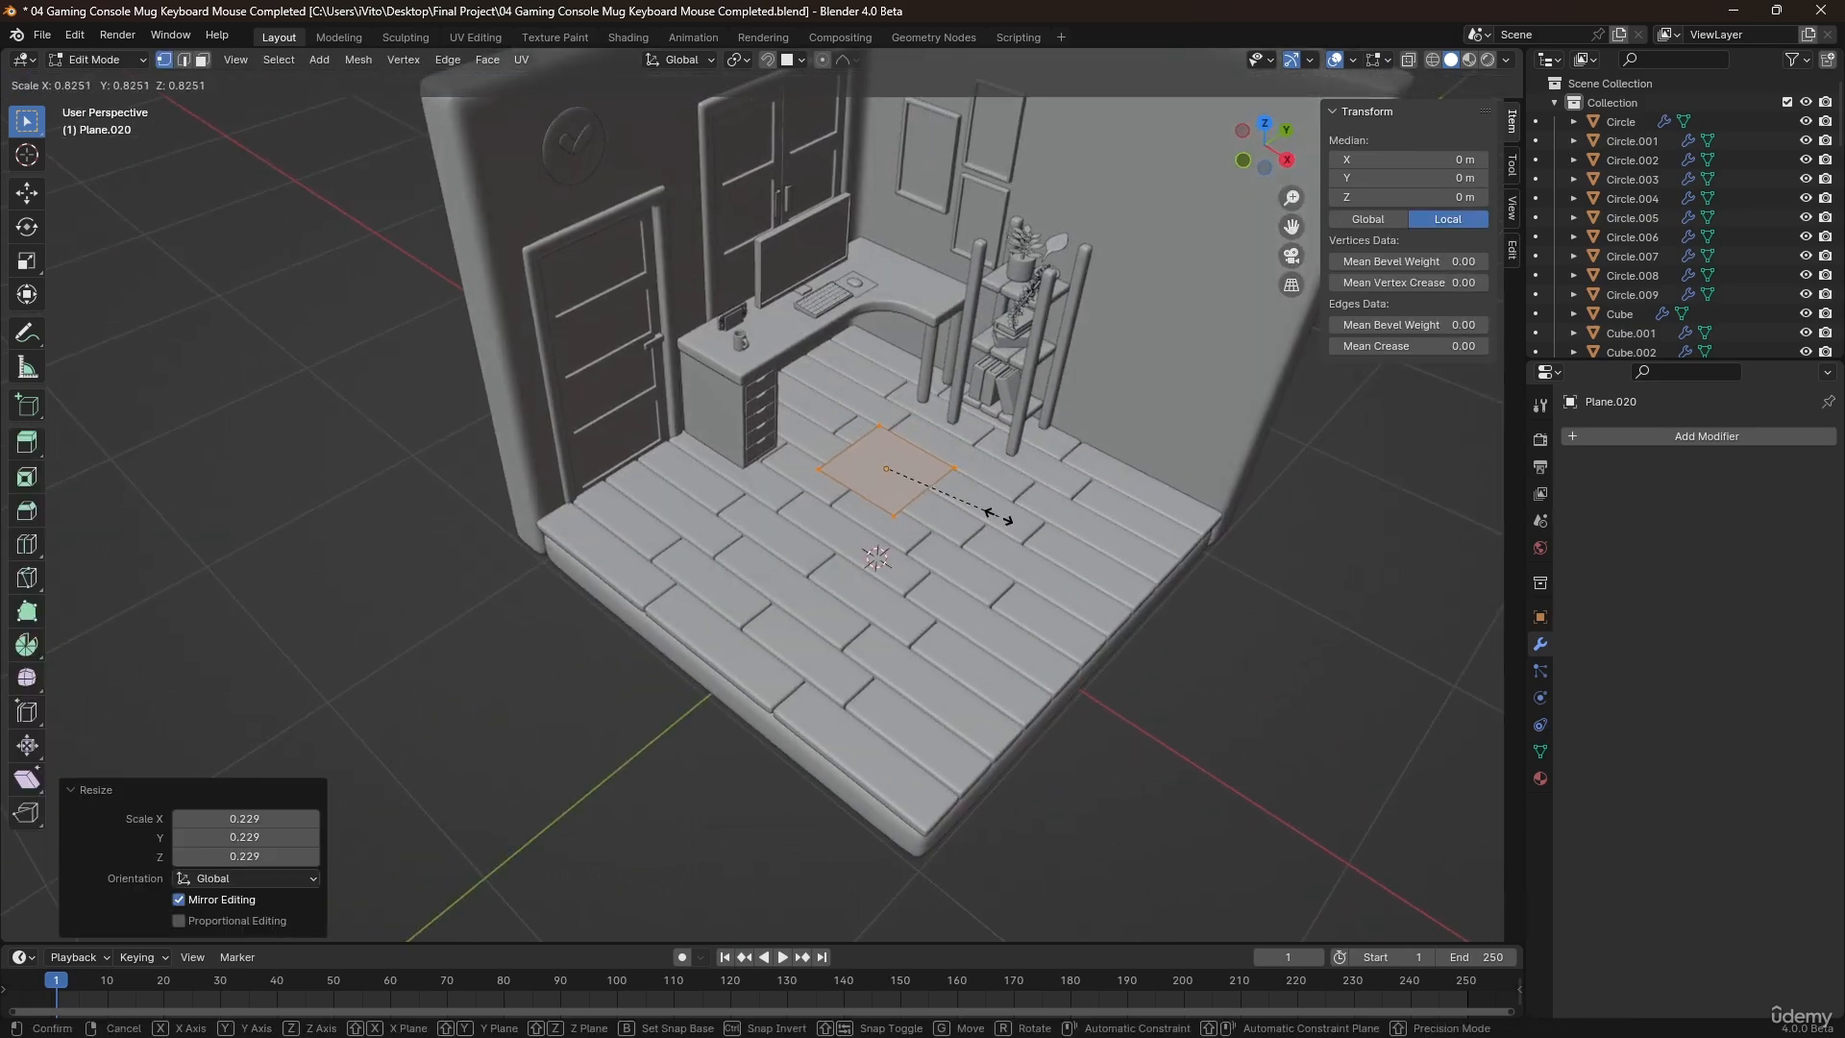
click(998, 517)
Move the plane in the top view beside the desk's curved corner, at about X -0.27 m and Y 0.32 m.
key(KP_7)
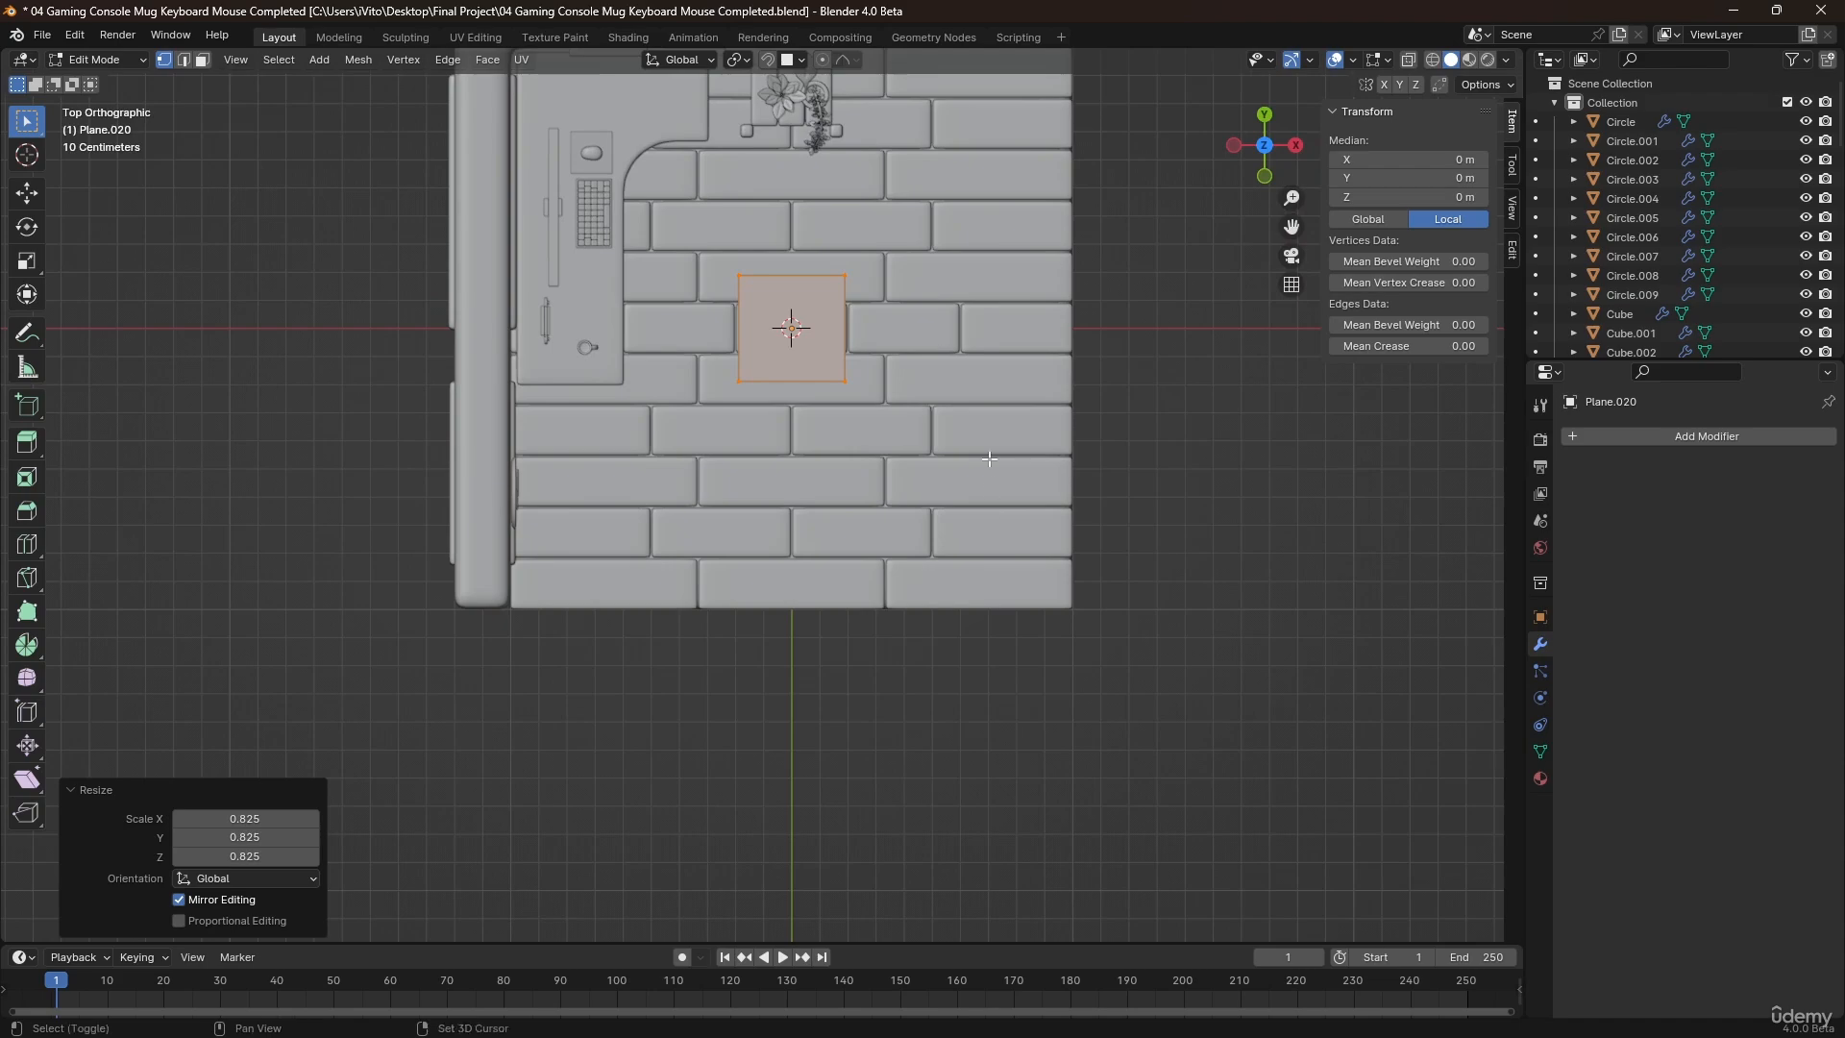
scroll(989, 459, down, 3)
key(Tab)
key(g)
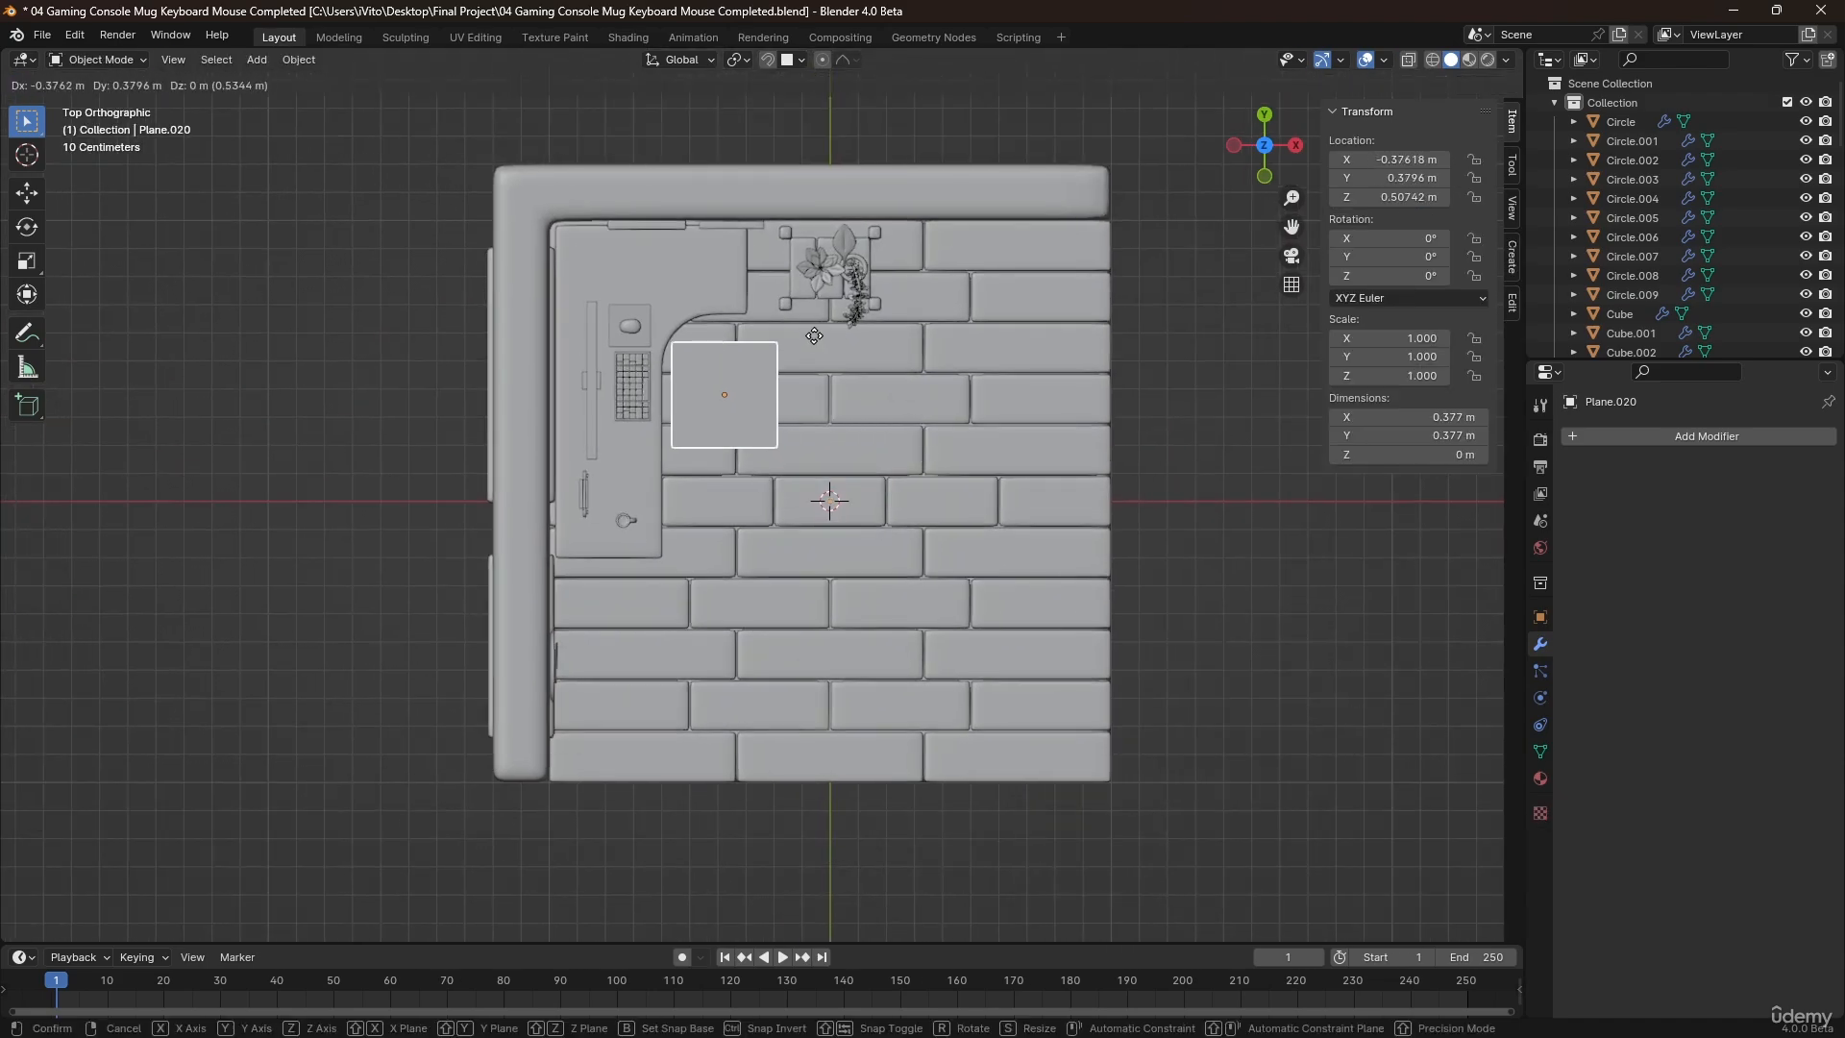
click(845, 351)
Cut the plane through its middle with one loop cut and delete the vertices of its rear edge, keeping the front half.
scroll(842, 365, up, 4)
middle_drag(666, 411, 737, 463)
key(Tab)
scroll(771, 407, up, 3)
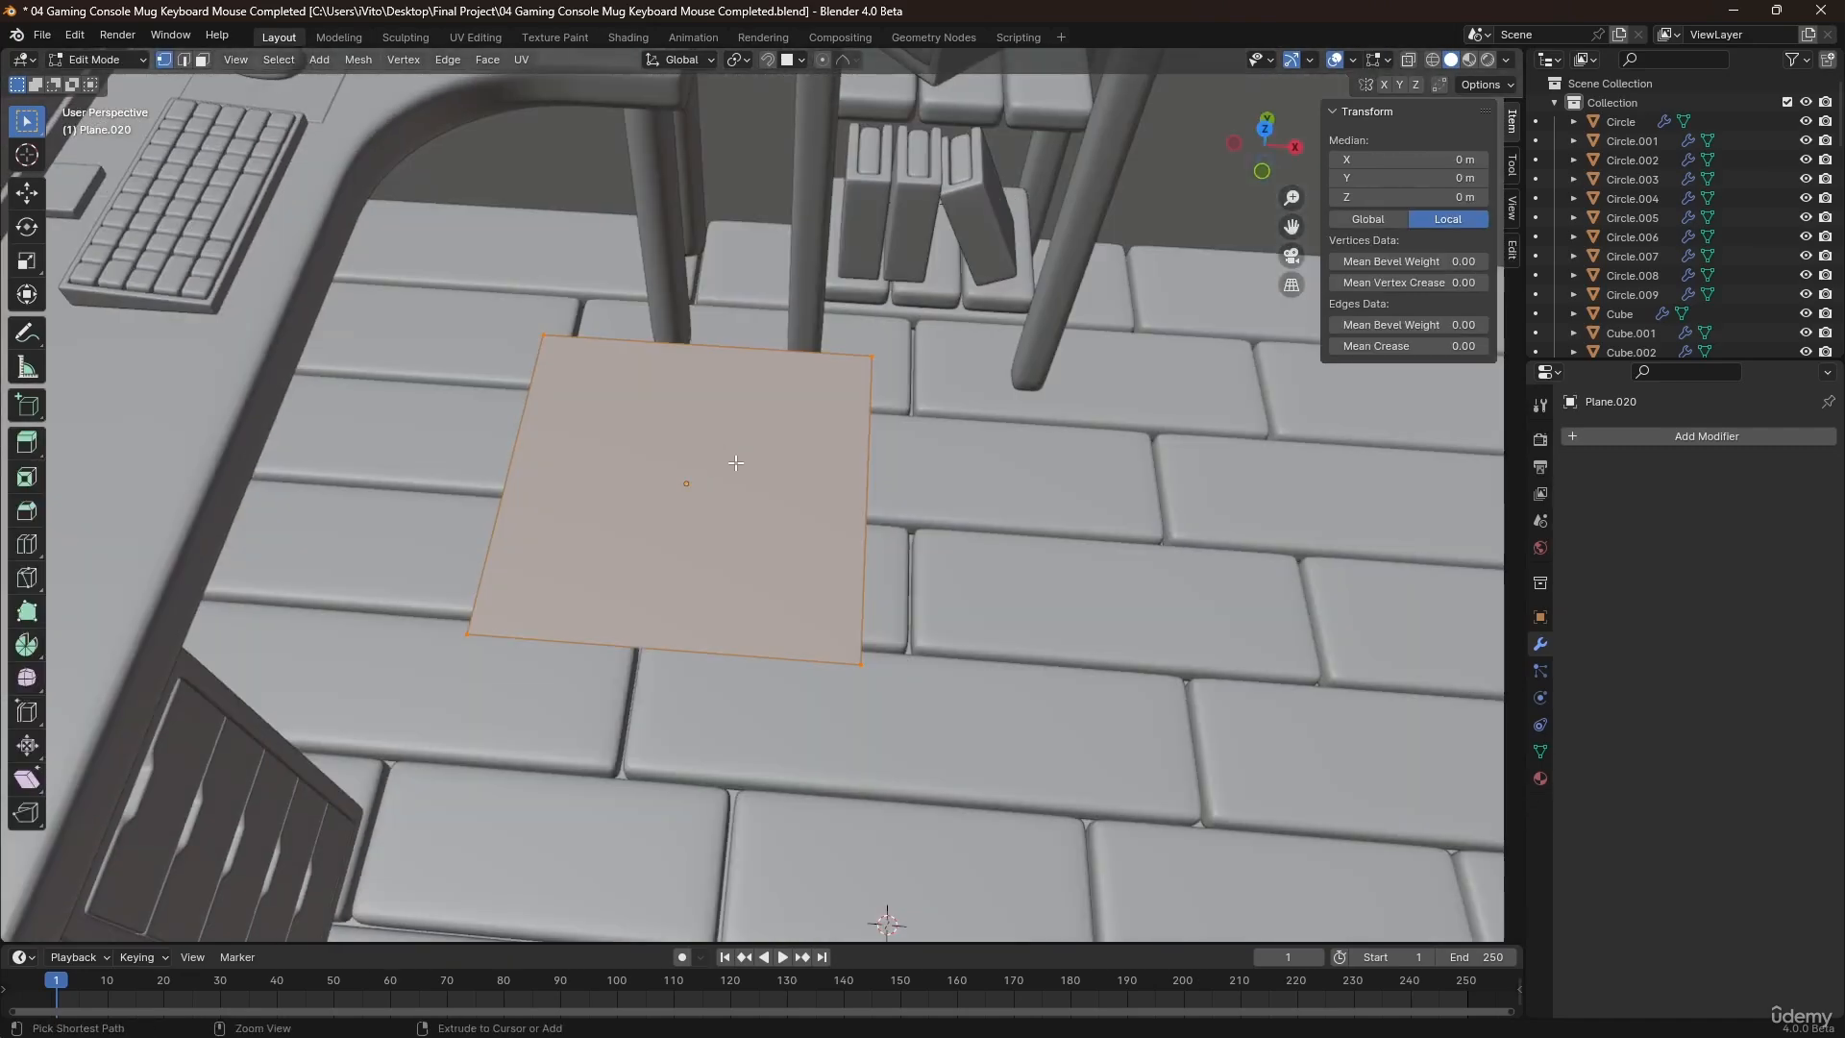
click(846, 491)
right_click(845, 491)
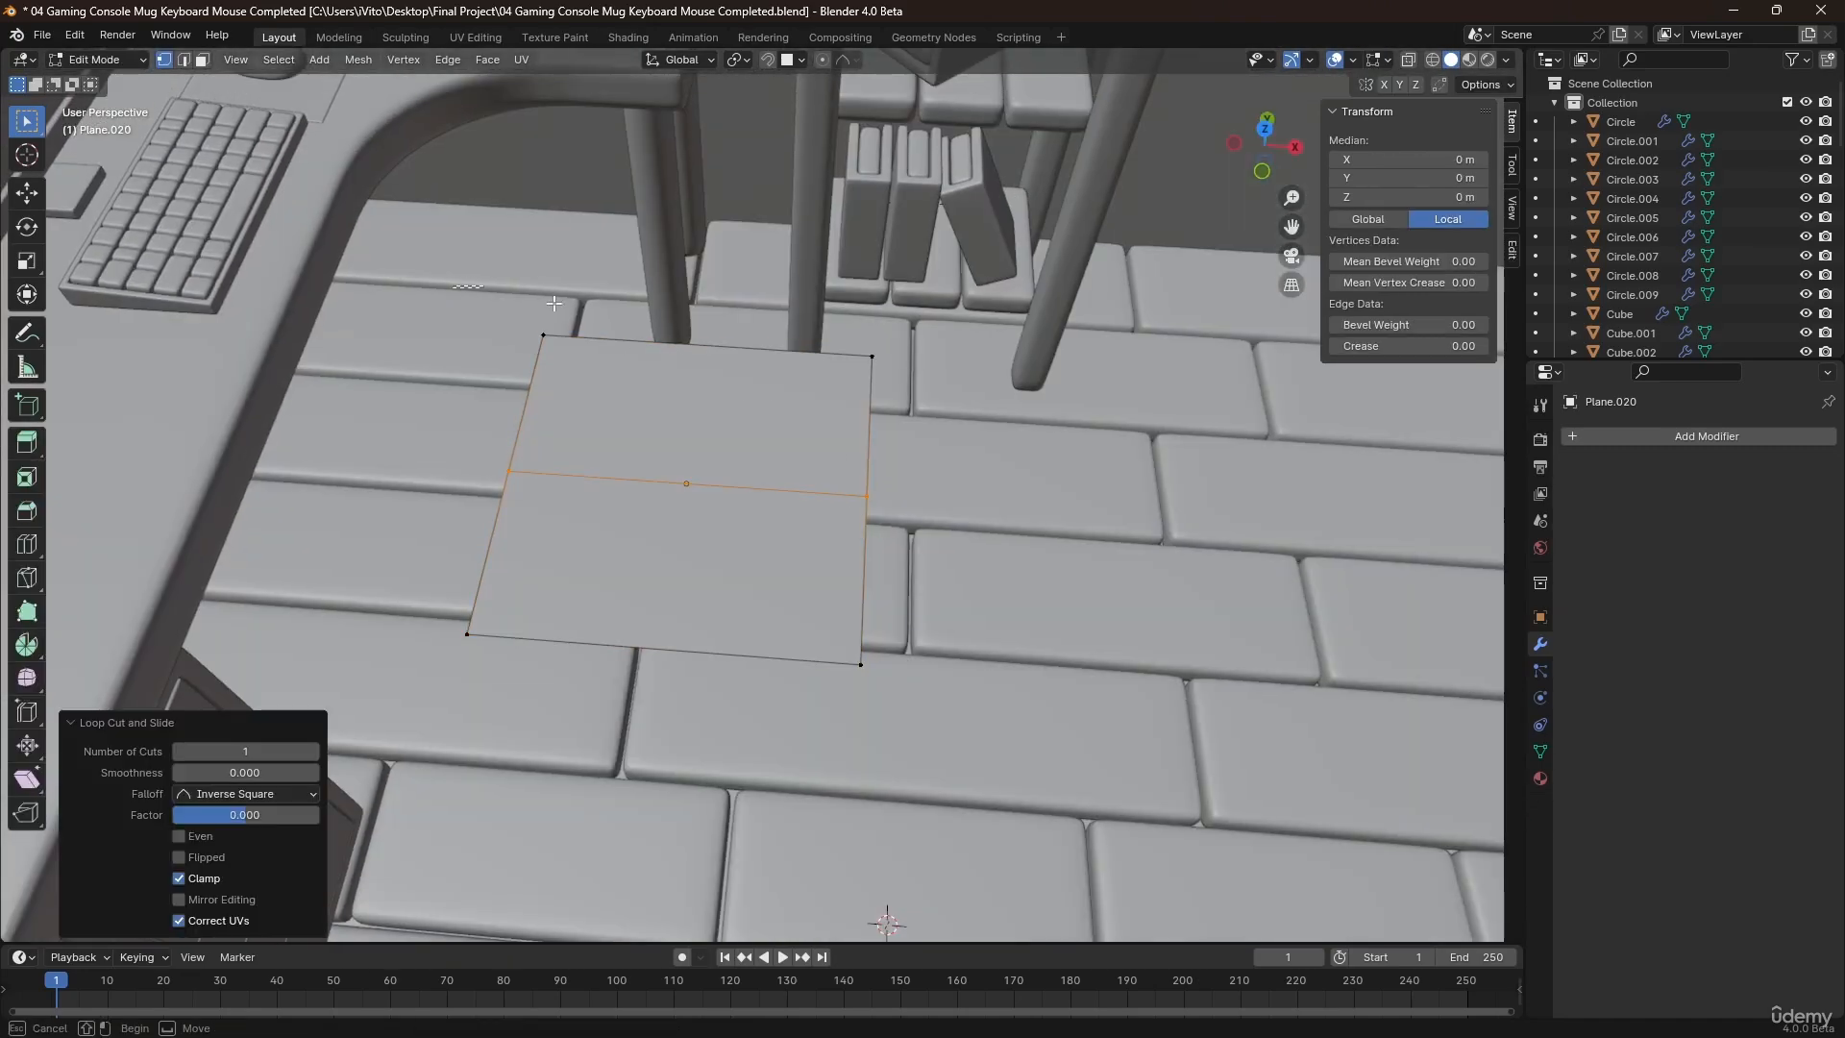
drag(929, 406, 929, 406)
middle_drag(929, 406, 828, 385)
key(x)
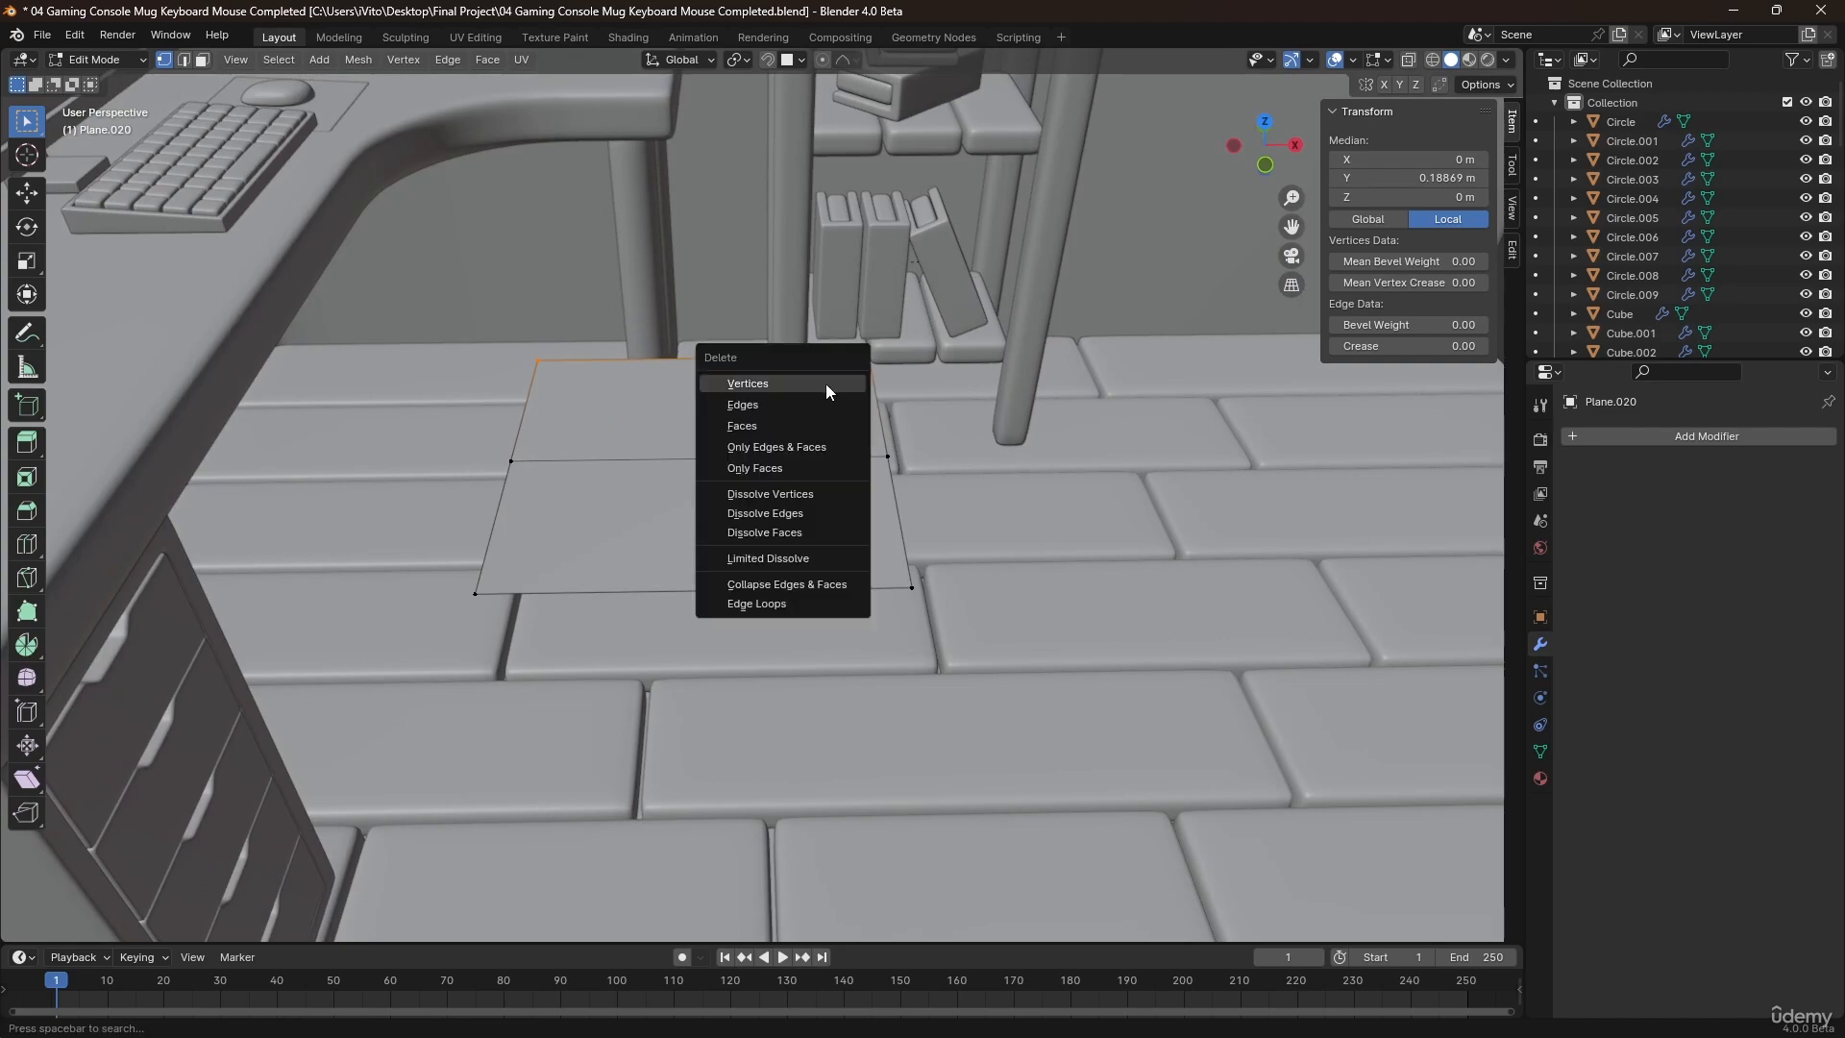
click(799, 382)
key(Tab)
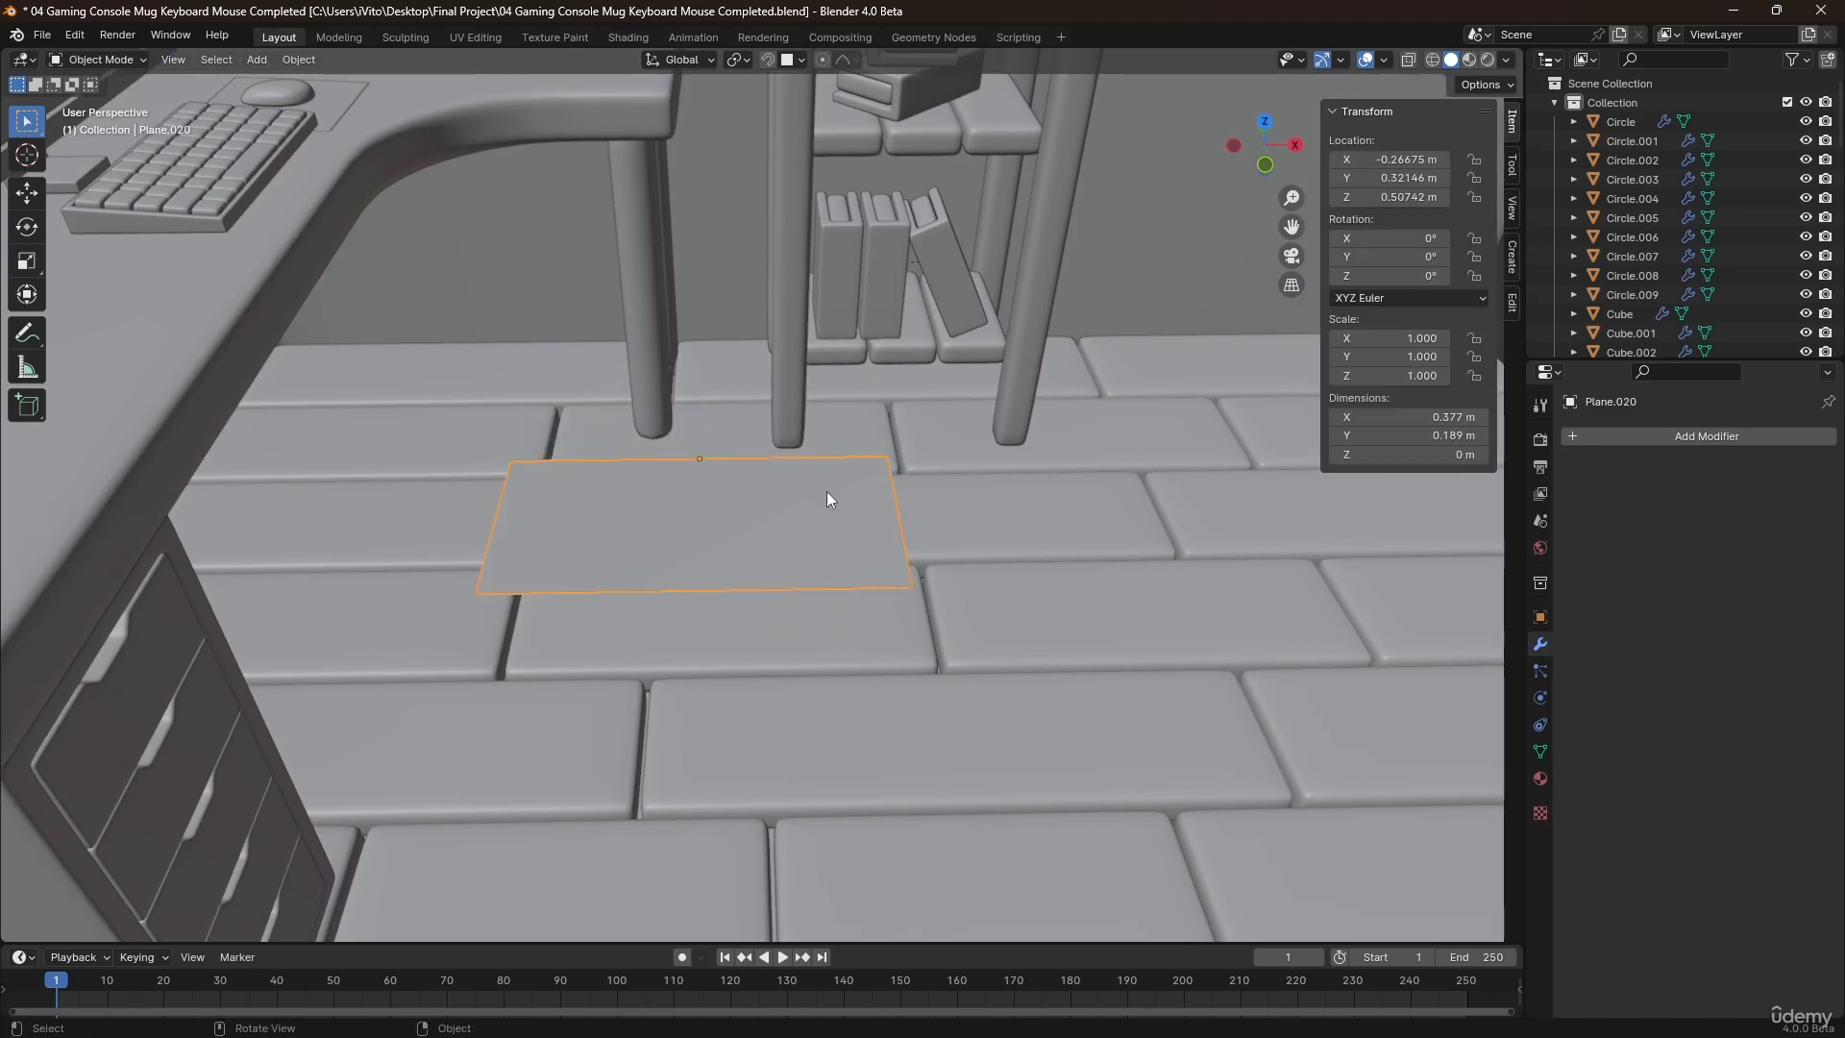
Add a Mirror modifier to the half plane, mirroring only on the Y axis with Clipping enabled.
middle_drag(827, 492, 851, 577)
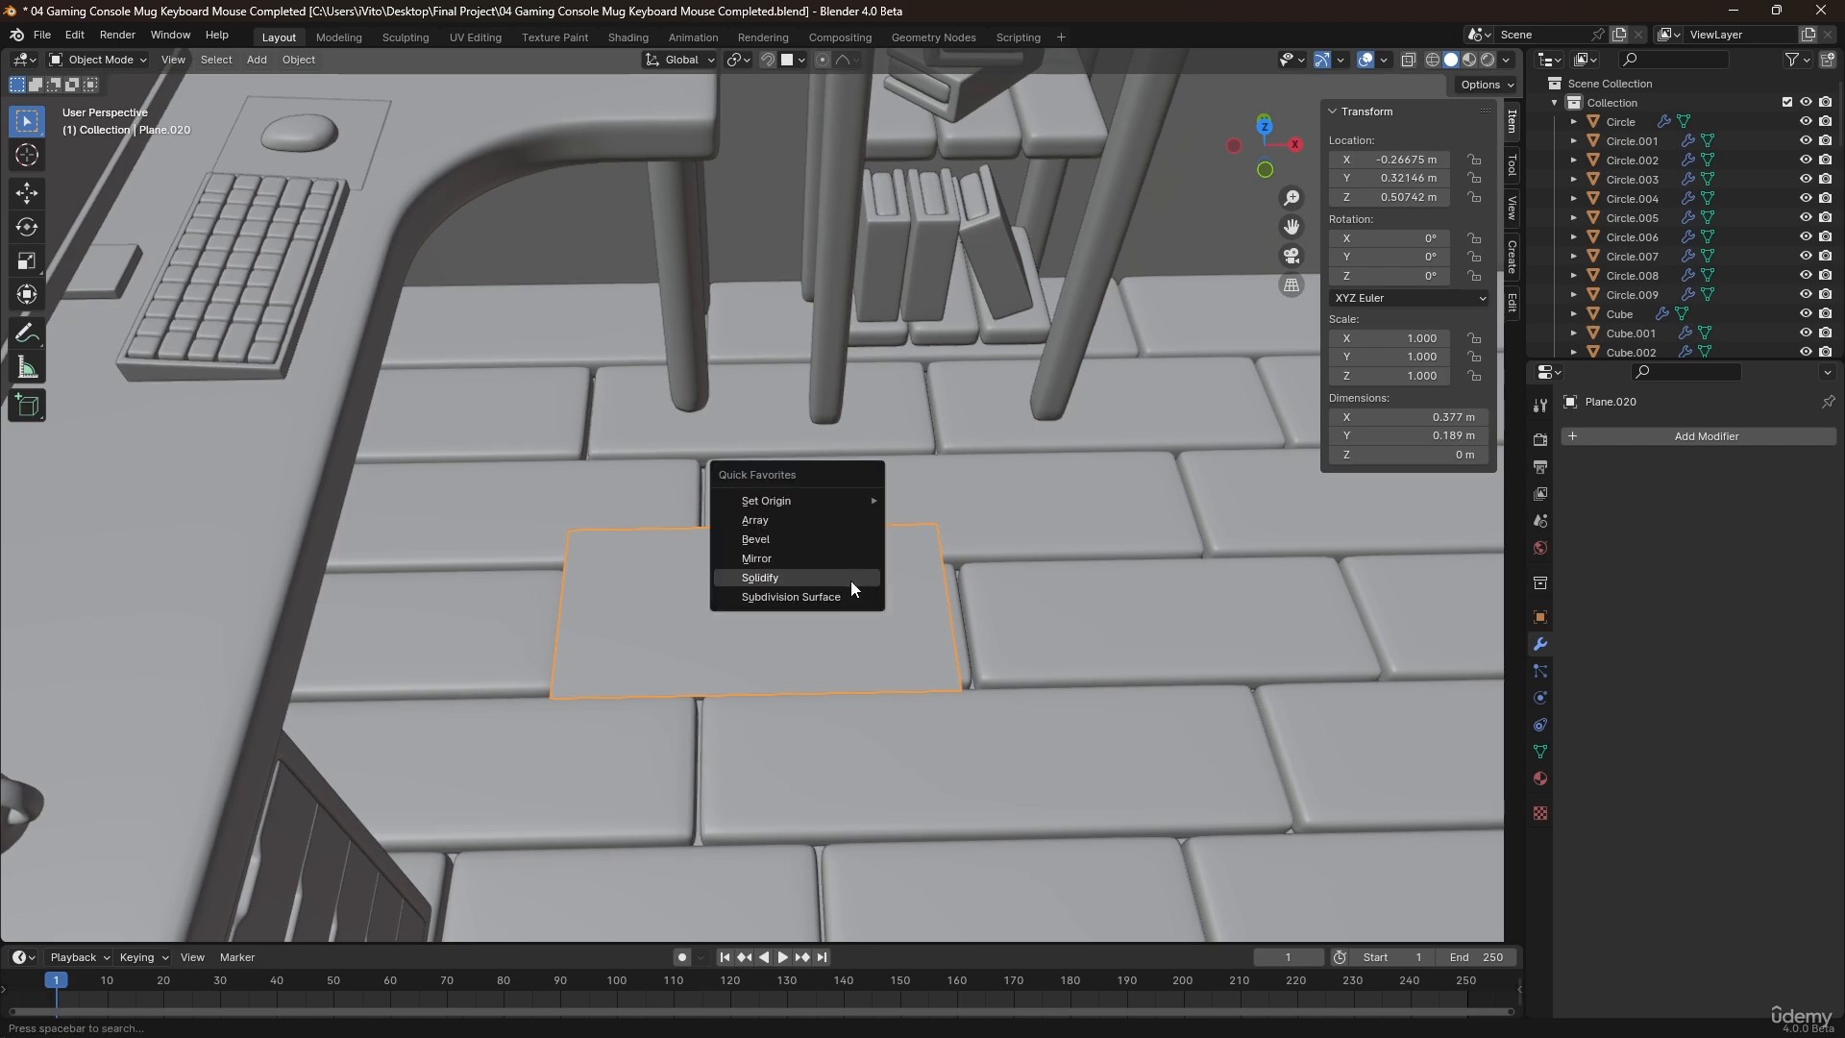
key(q)
click(793, 559)
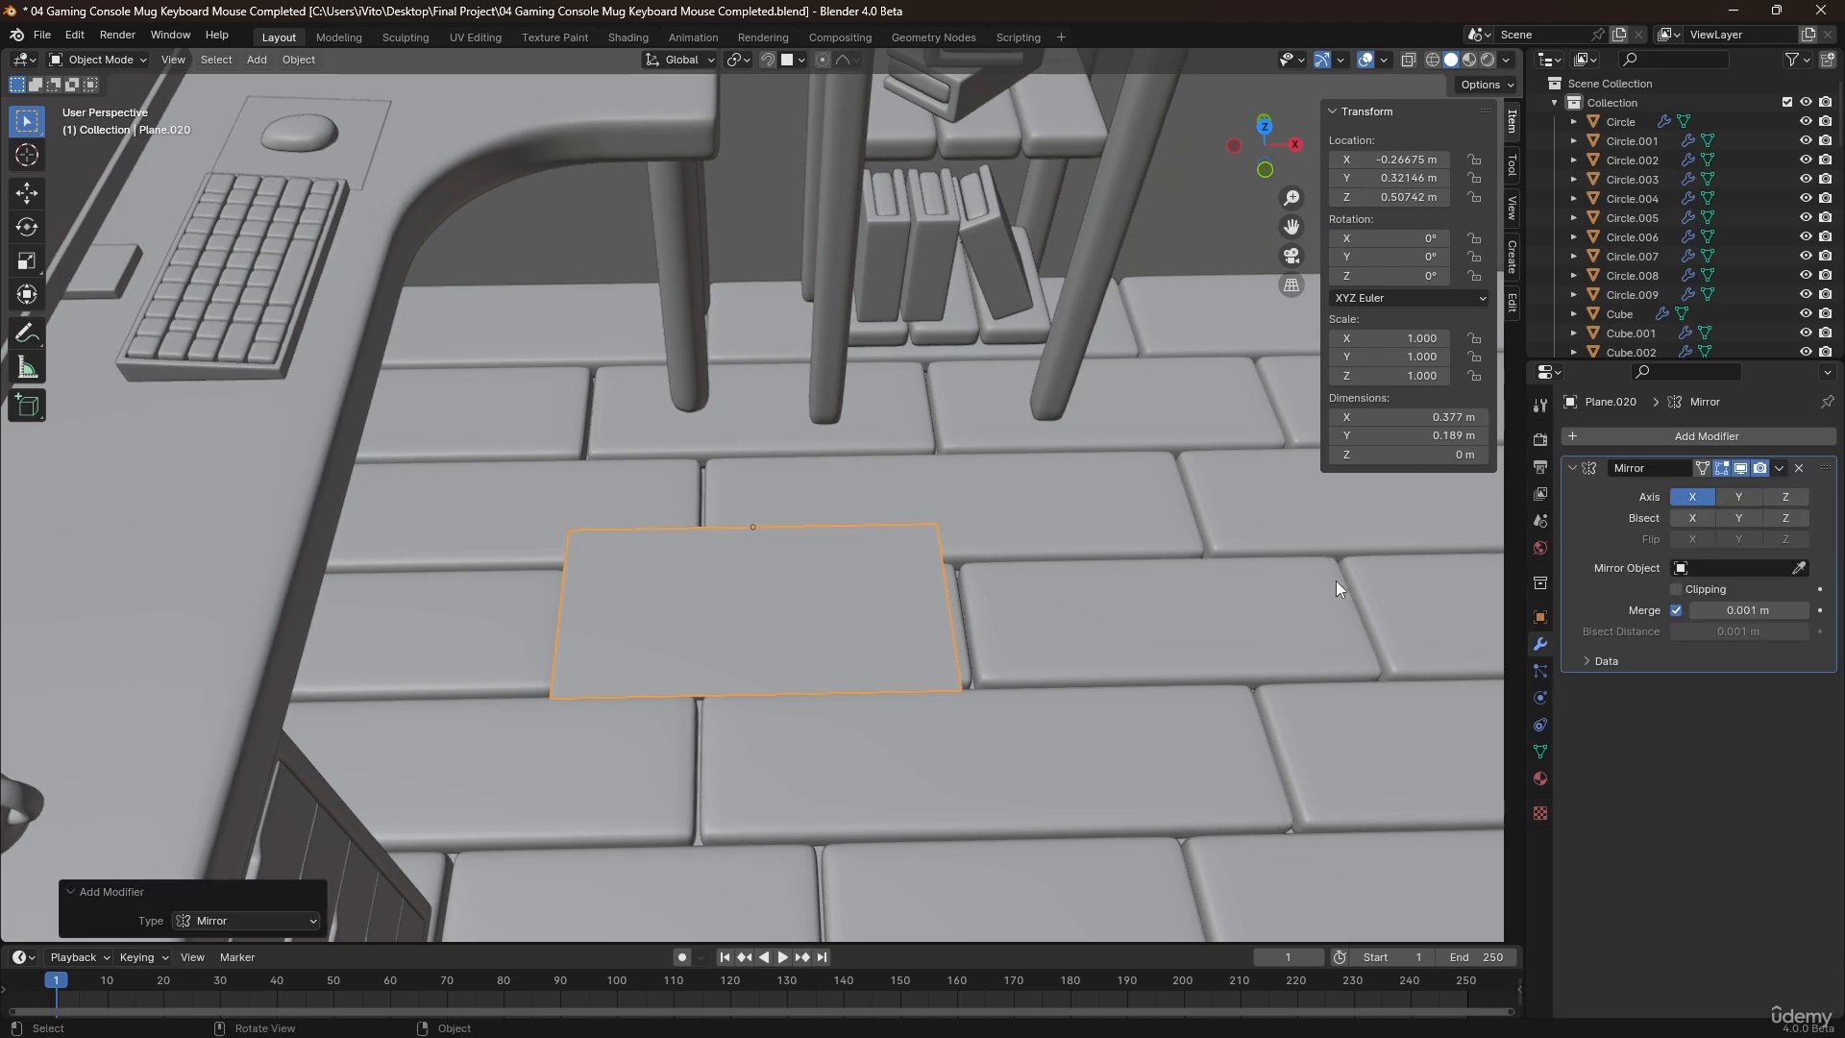
click(1735, 497)
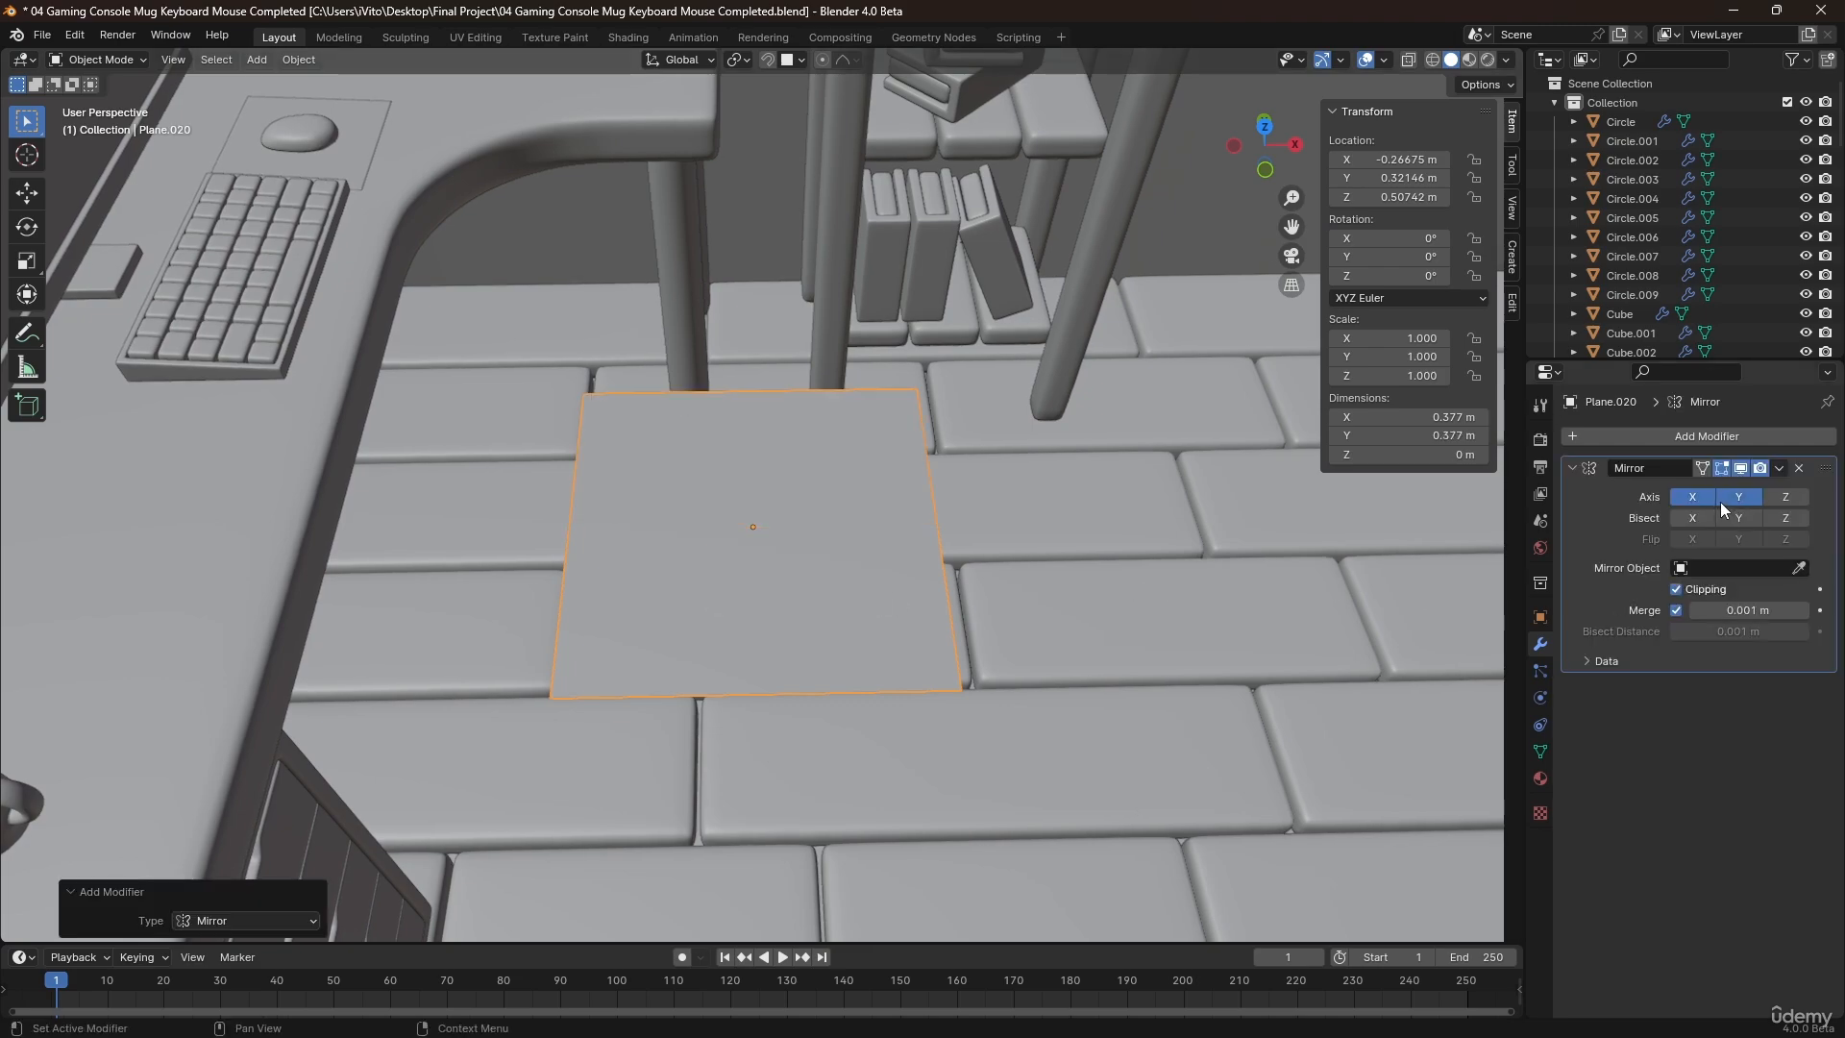
Rotate the mirrored plane 90° about the Y axis so it stands upright.
middle_drag(1231, 591, 885, 552)
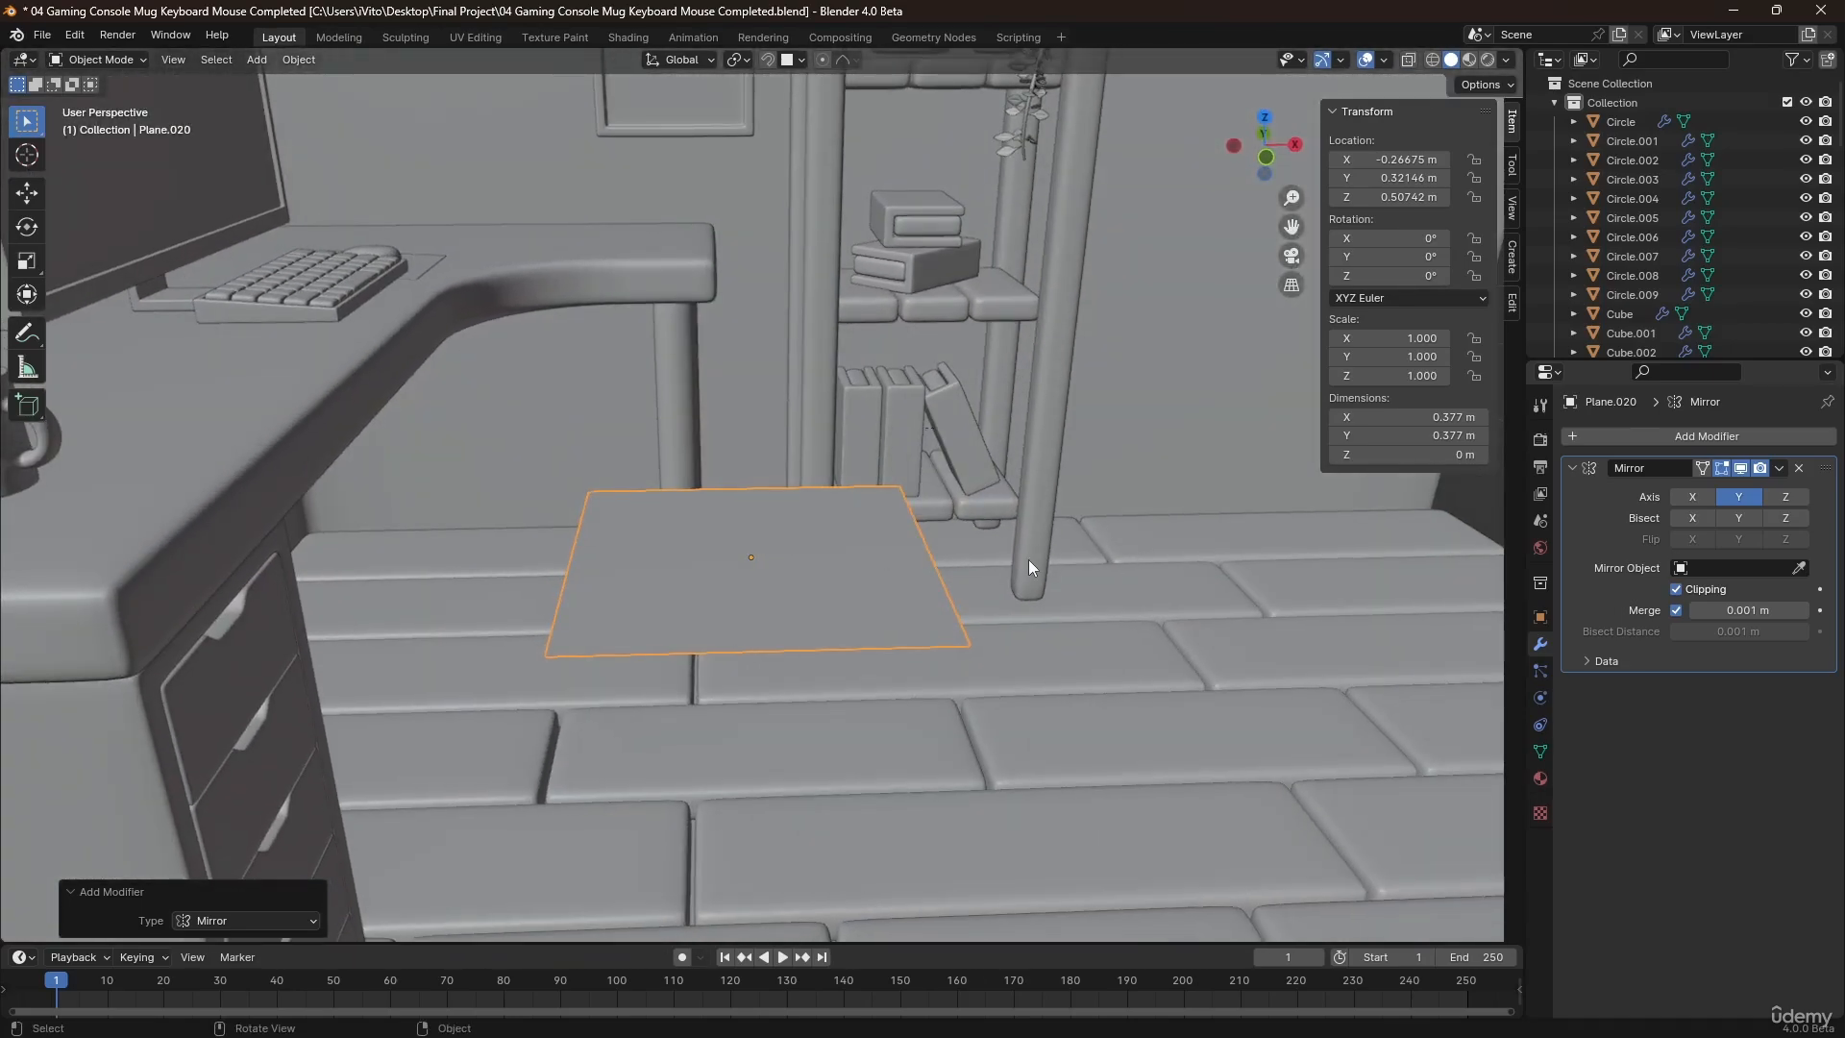
key(r)
text(x)
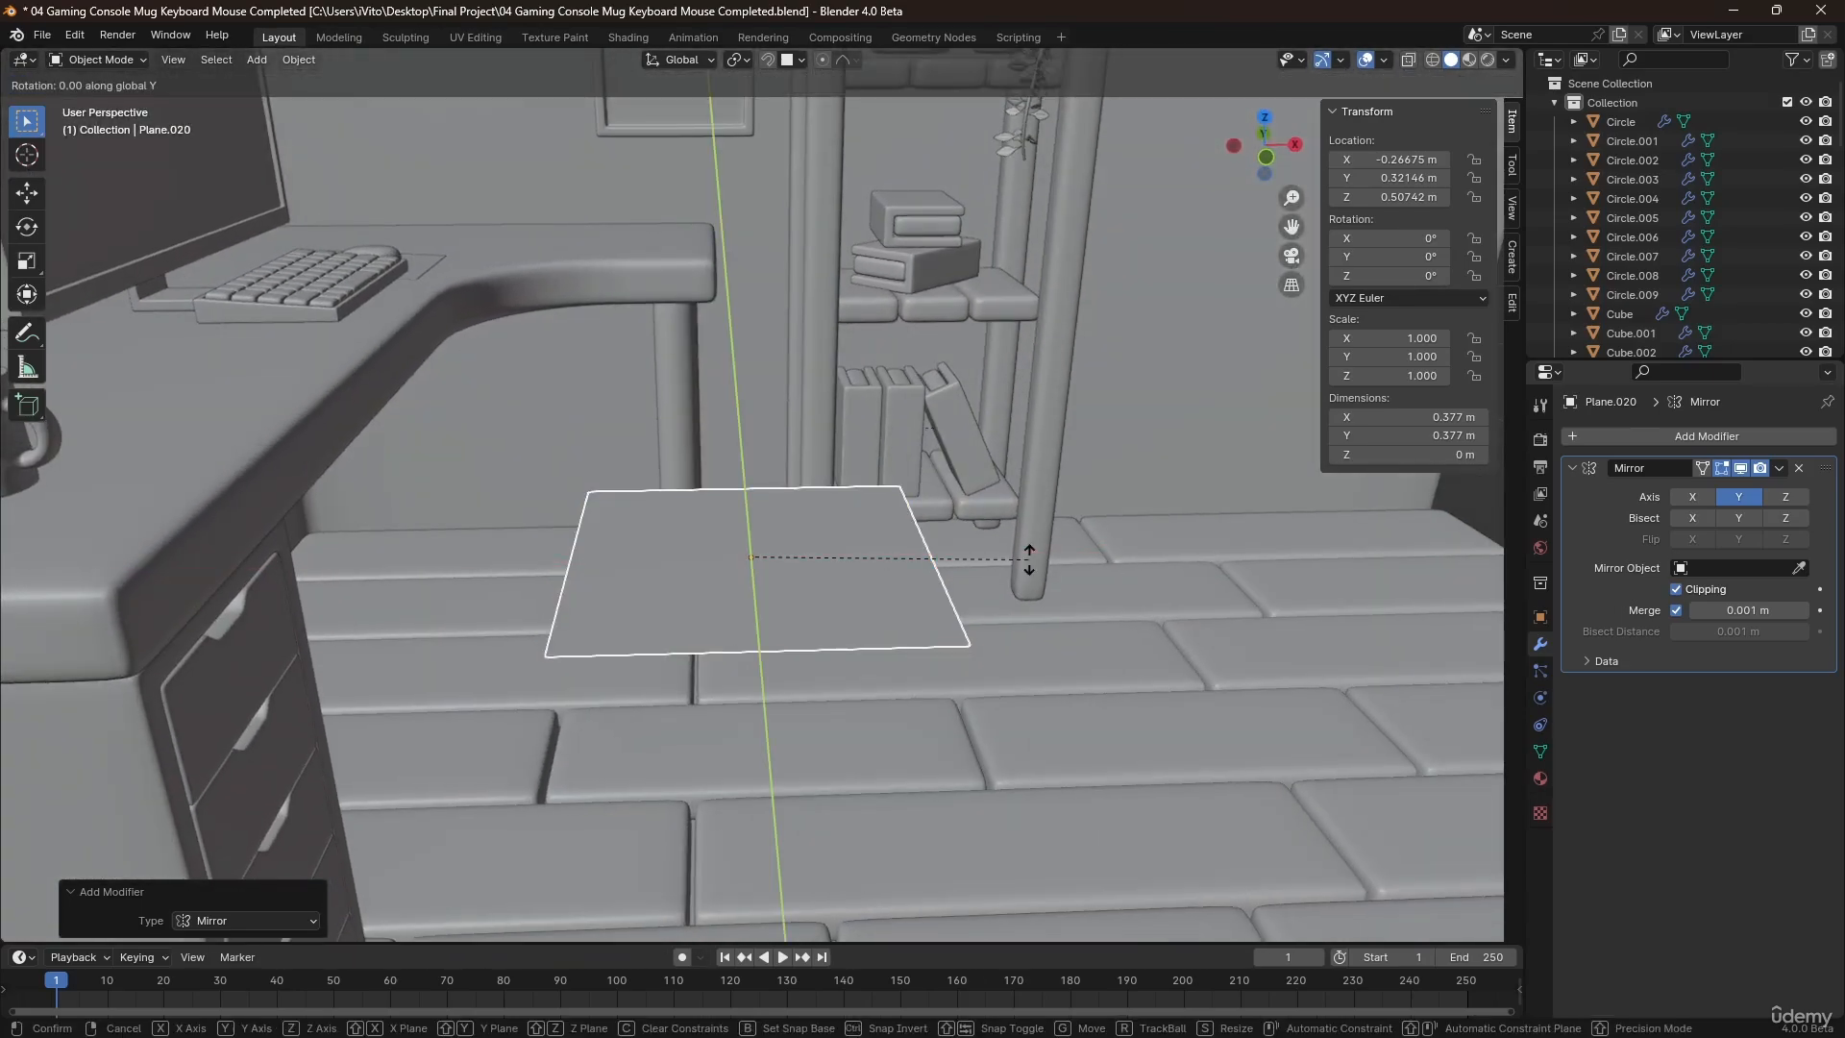
text(90)
key(Return)
Raise the upright plane along Z to about 0.76 m.
key(g)
key(z)
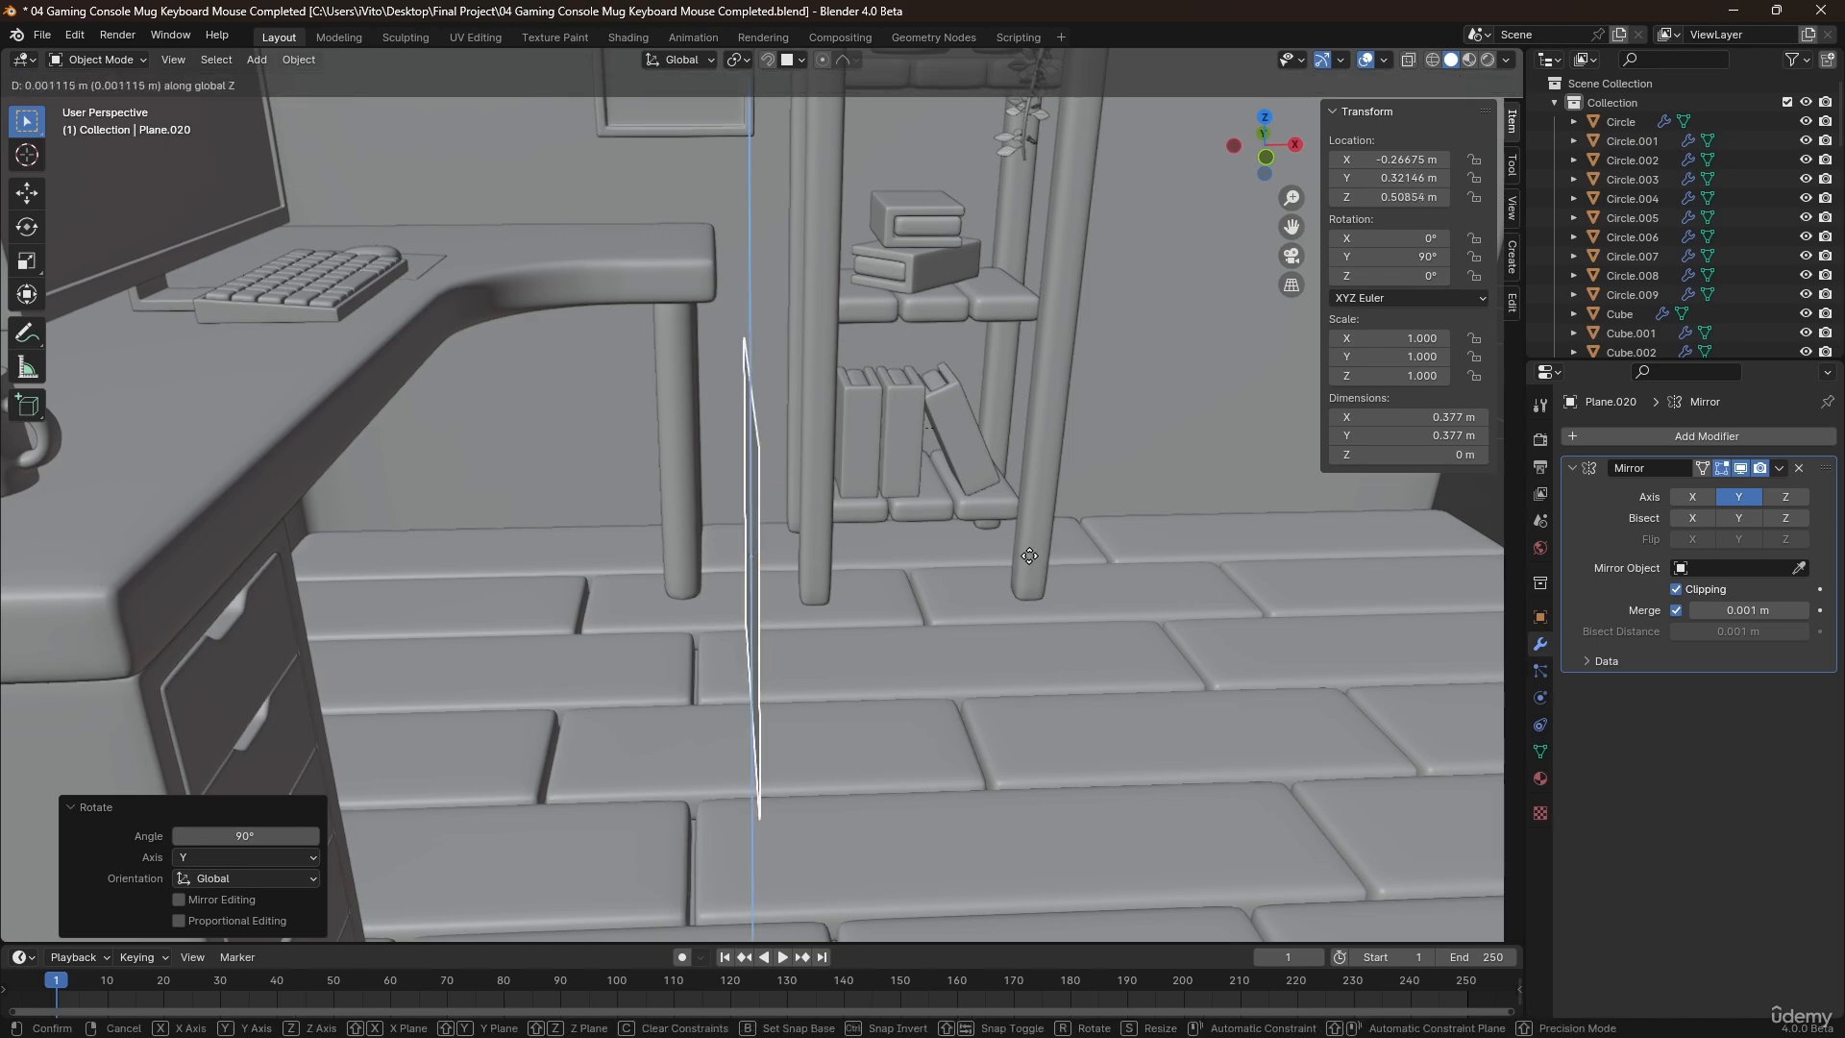
click(953, 413)
middle_drag(953, 414, 740, 385)
key(g)
key(x)
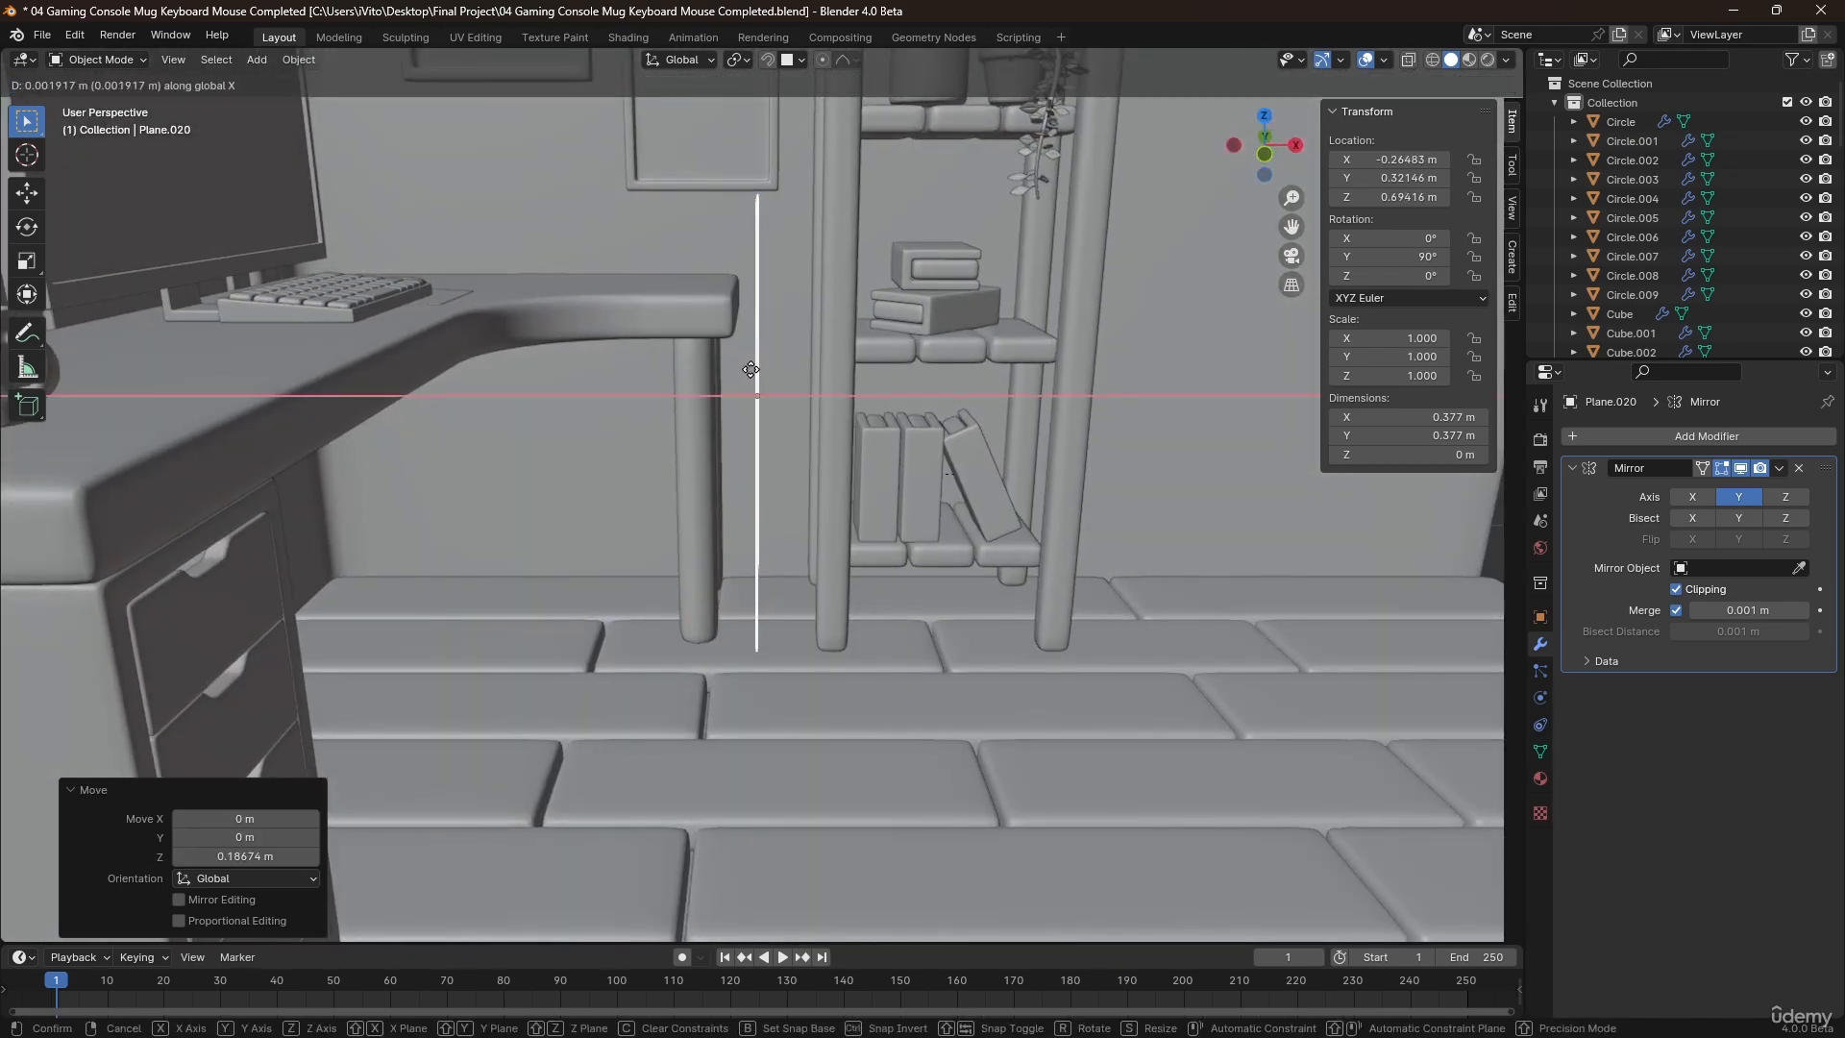
key(z)
click(753, 371)
Narrow the upright plane's mesh along Y to about 0.707 of its width.
middle_drag(753, 371, 629, 398)
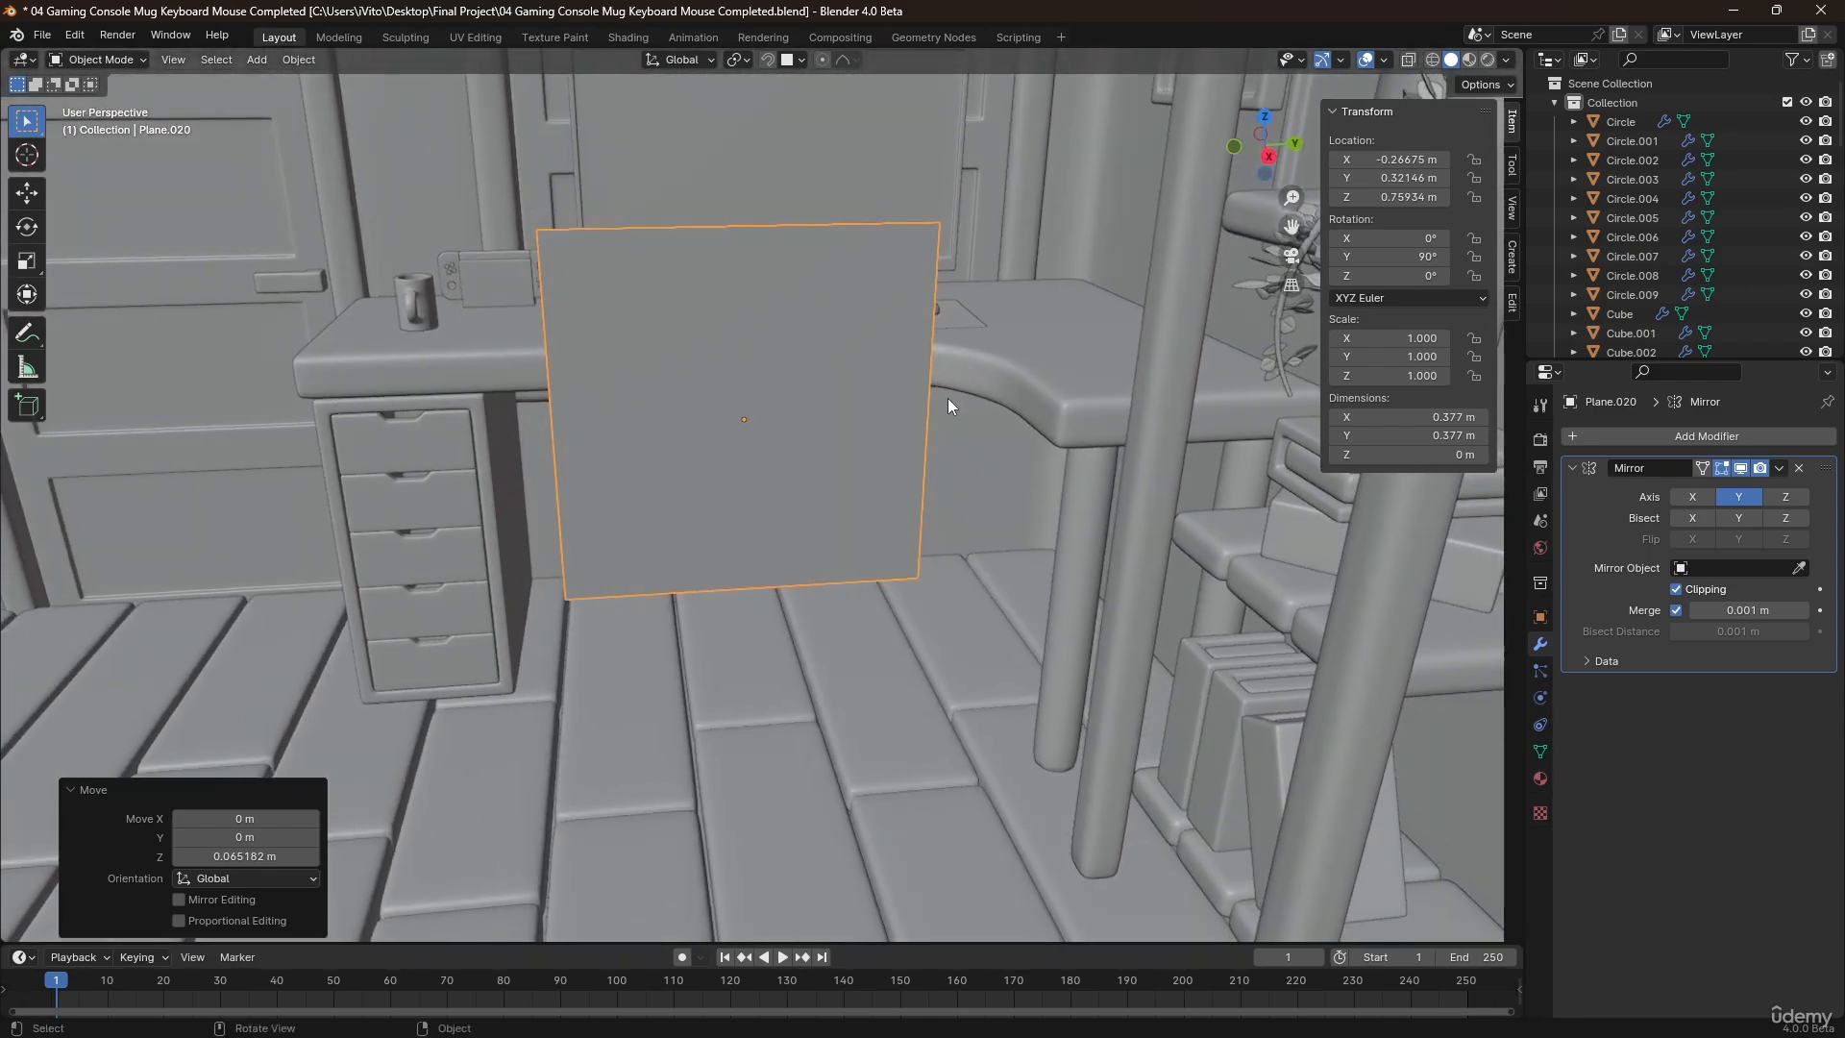
key(Tab)
key(a)
key(s)
key(y)
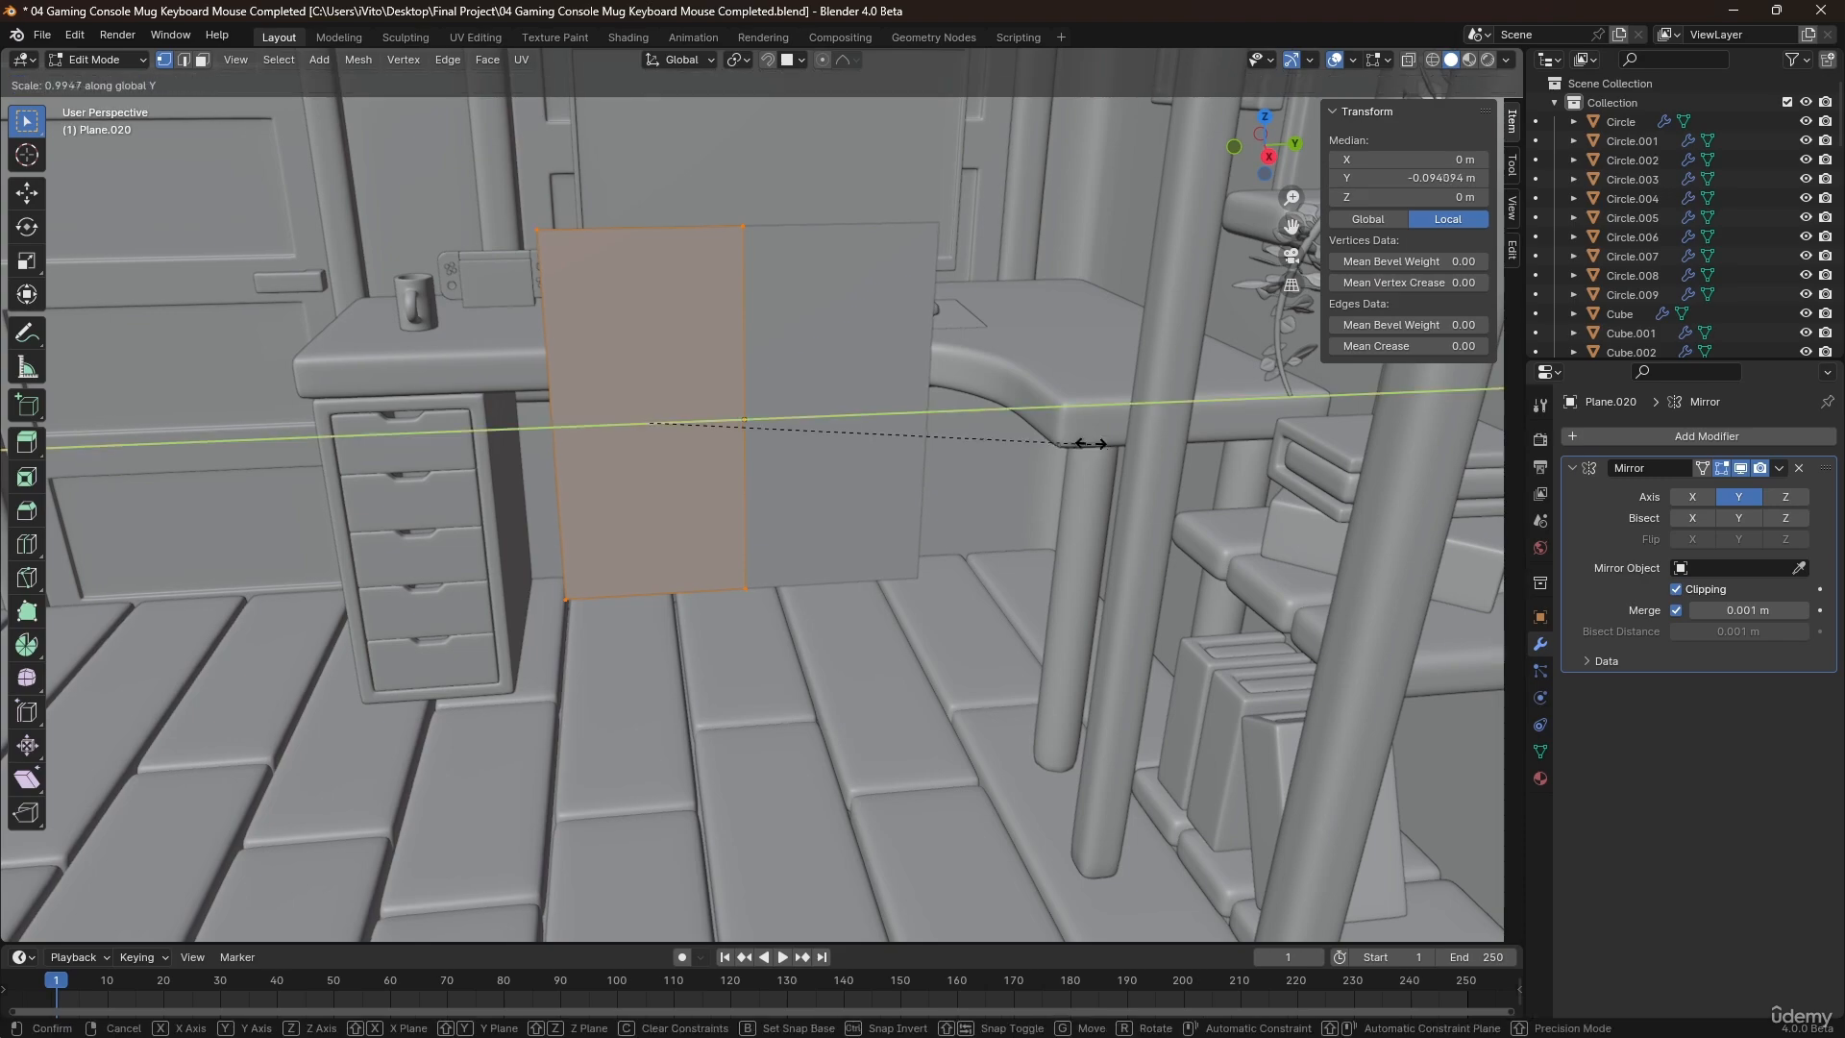
click(961, 442)
Divide the panel's half mesh with two vertical and three horizontal evenly spaced loop cuts.
middle_drag(961, 442, 527, 423)
scroll(706, 332, up, 2)
key(ctrl+r)
scroll(730, 205, up, 1)
click(731, 204)
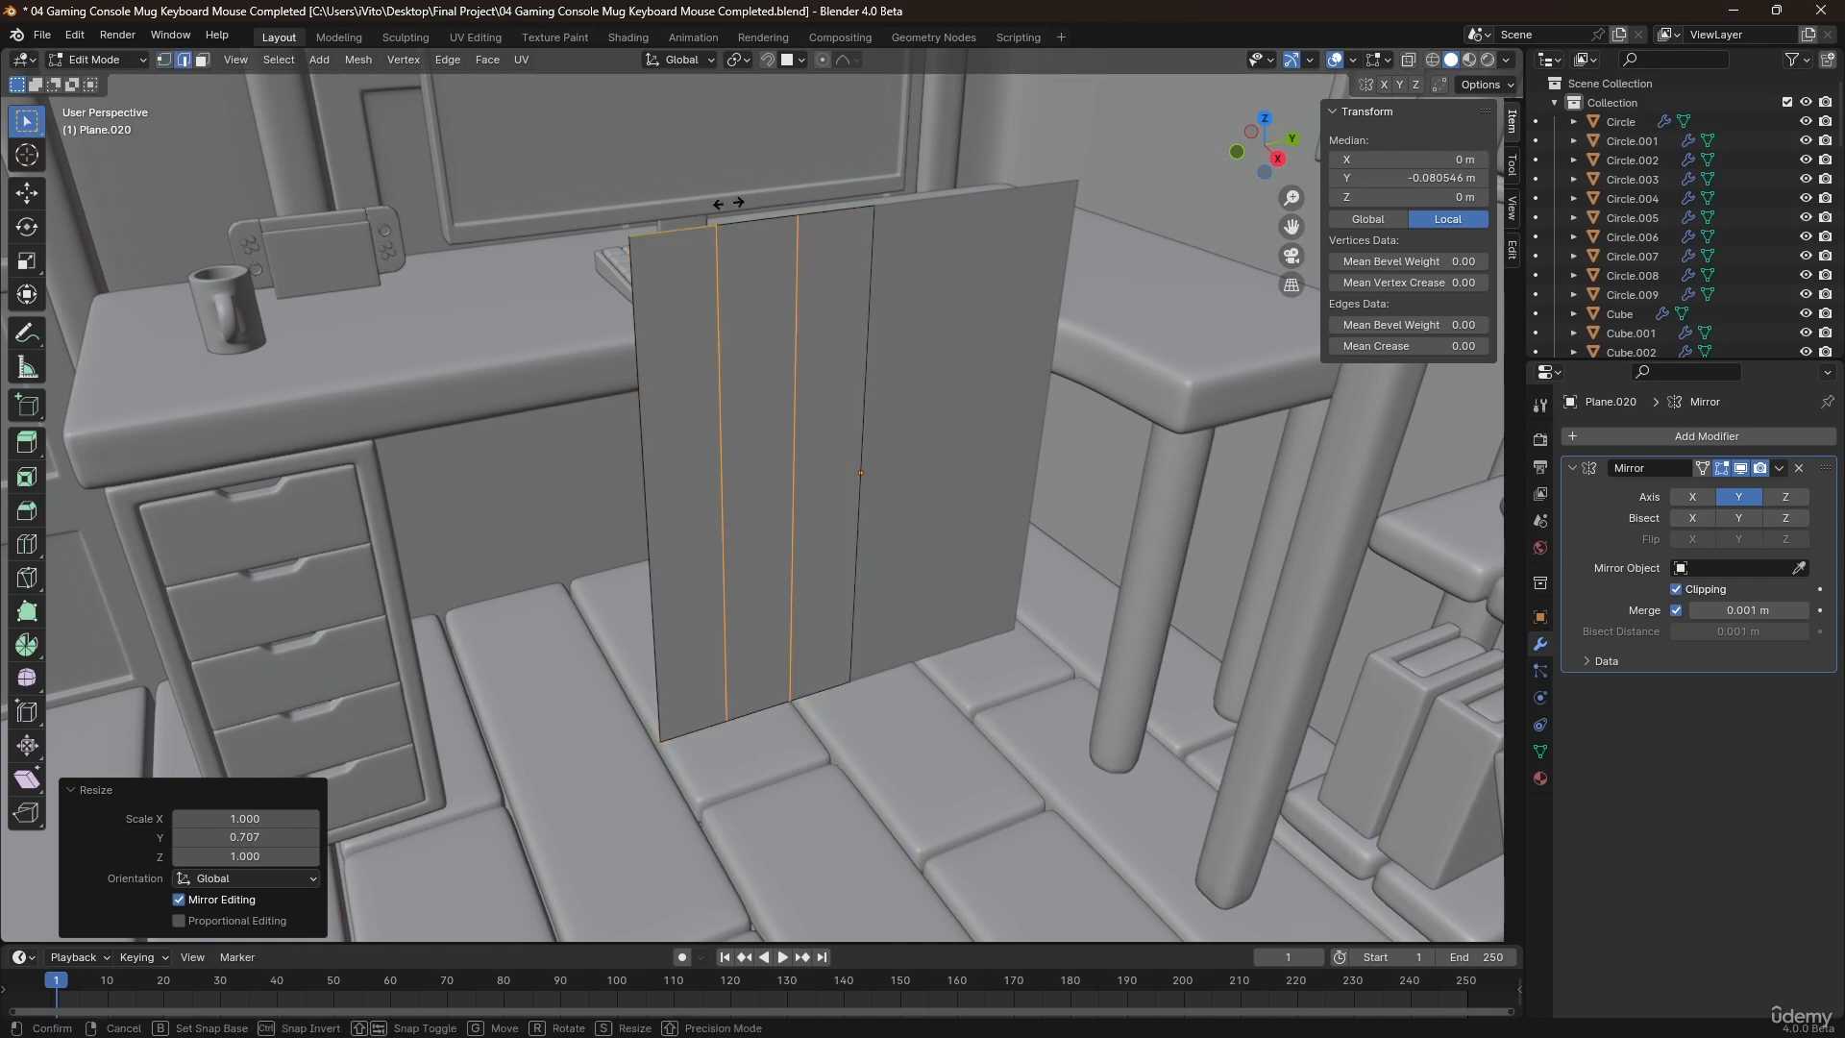
right_click(727, 203)
click(698, 423)
right_click(695, 424)
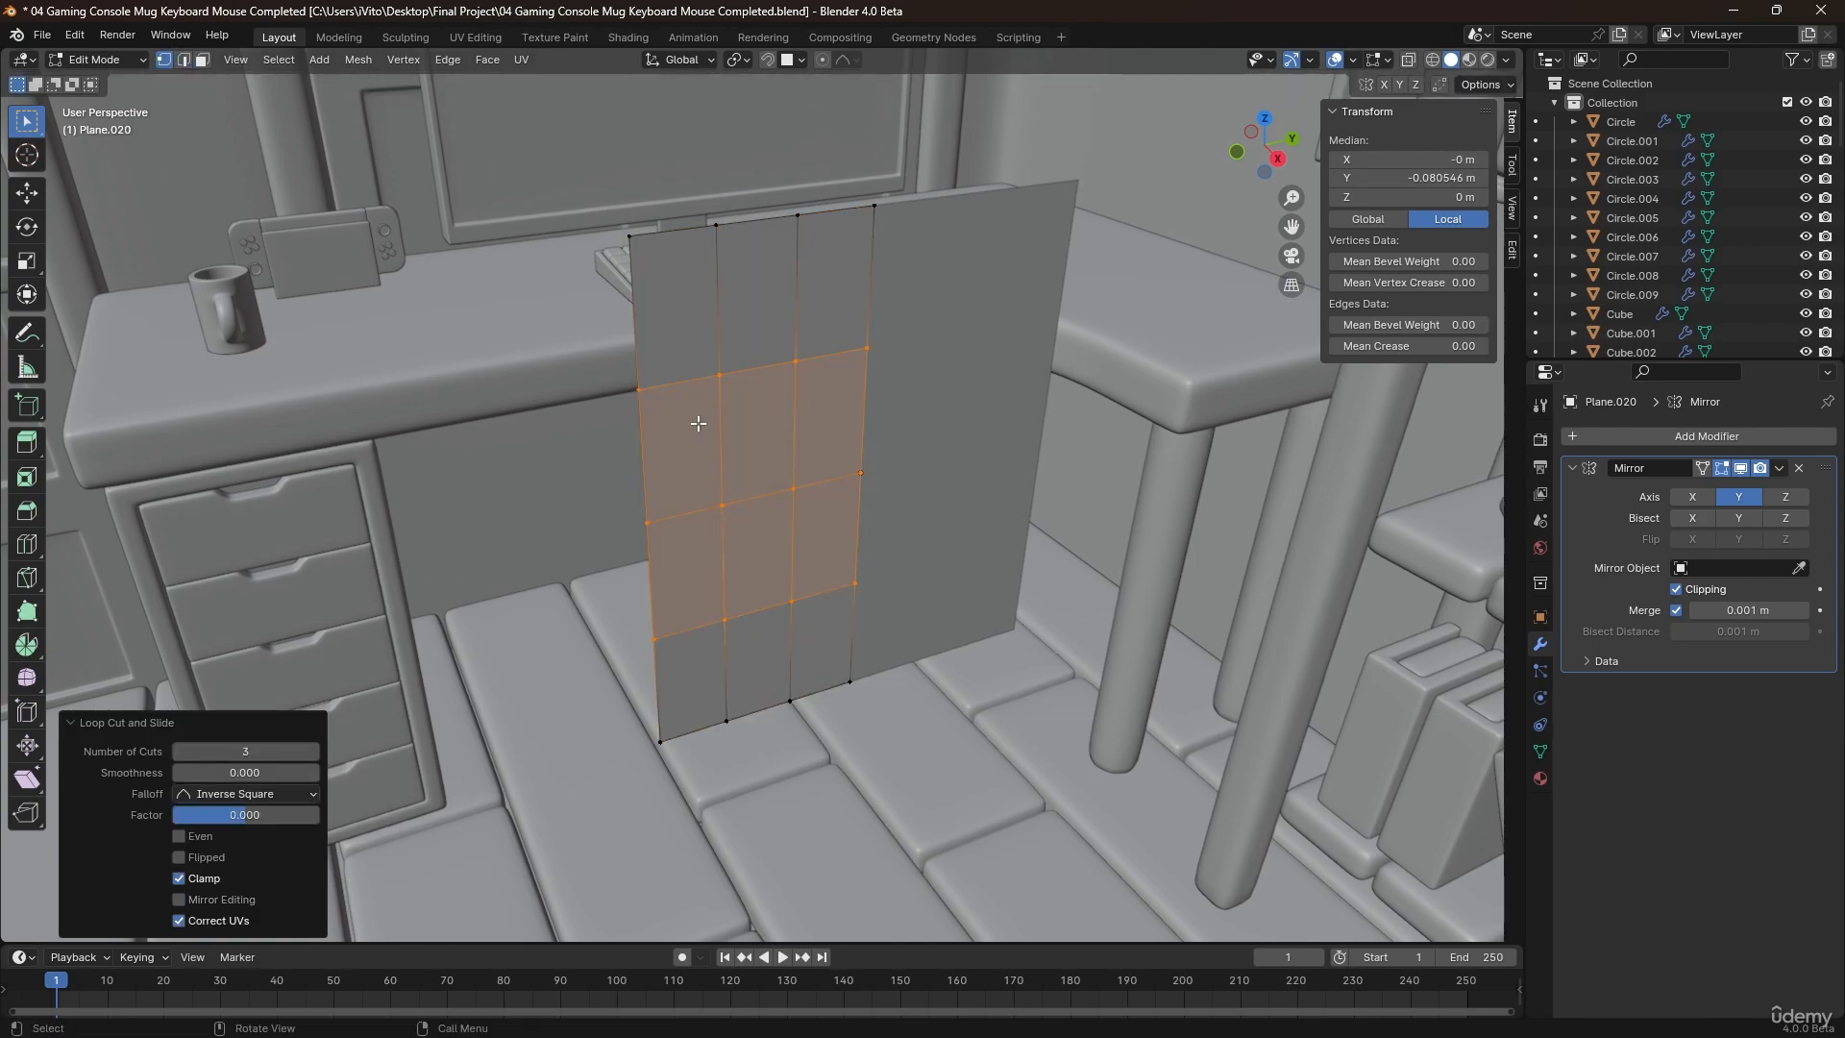
middle_drag(696, 424, 990, 417)
key(Tab)
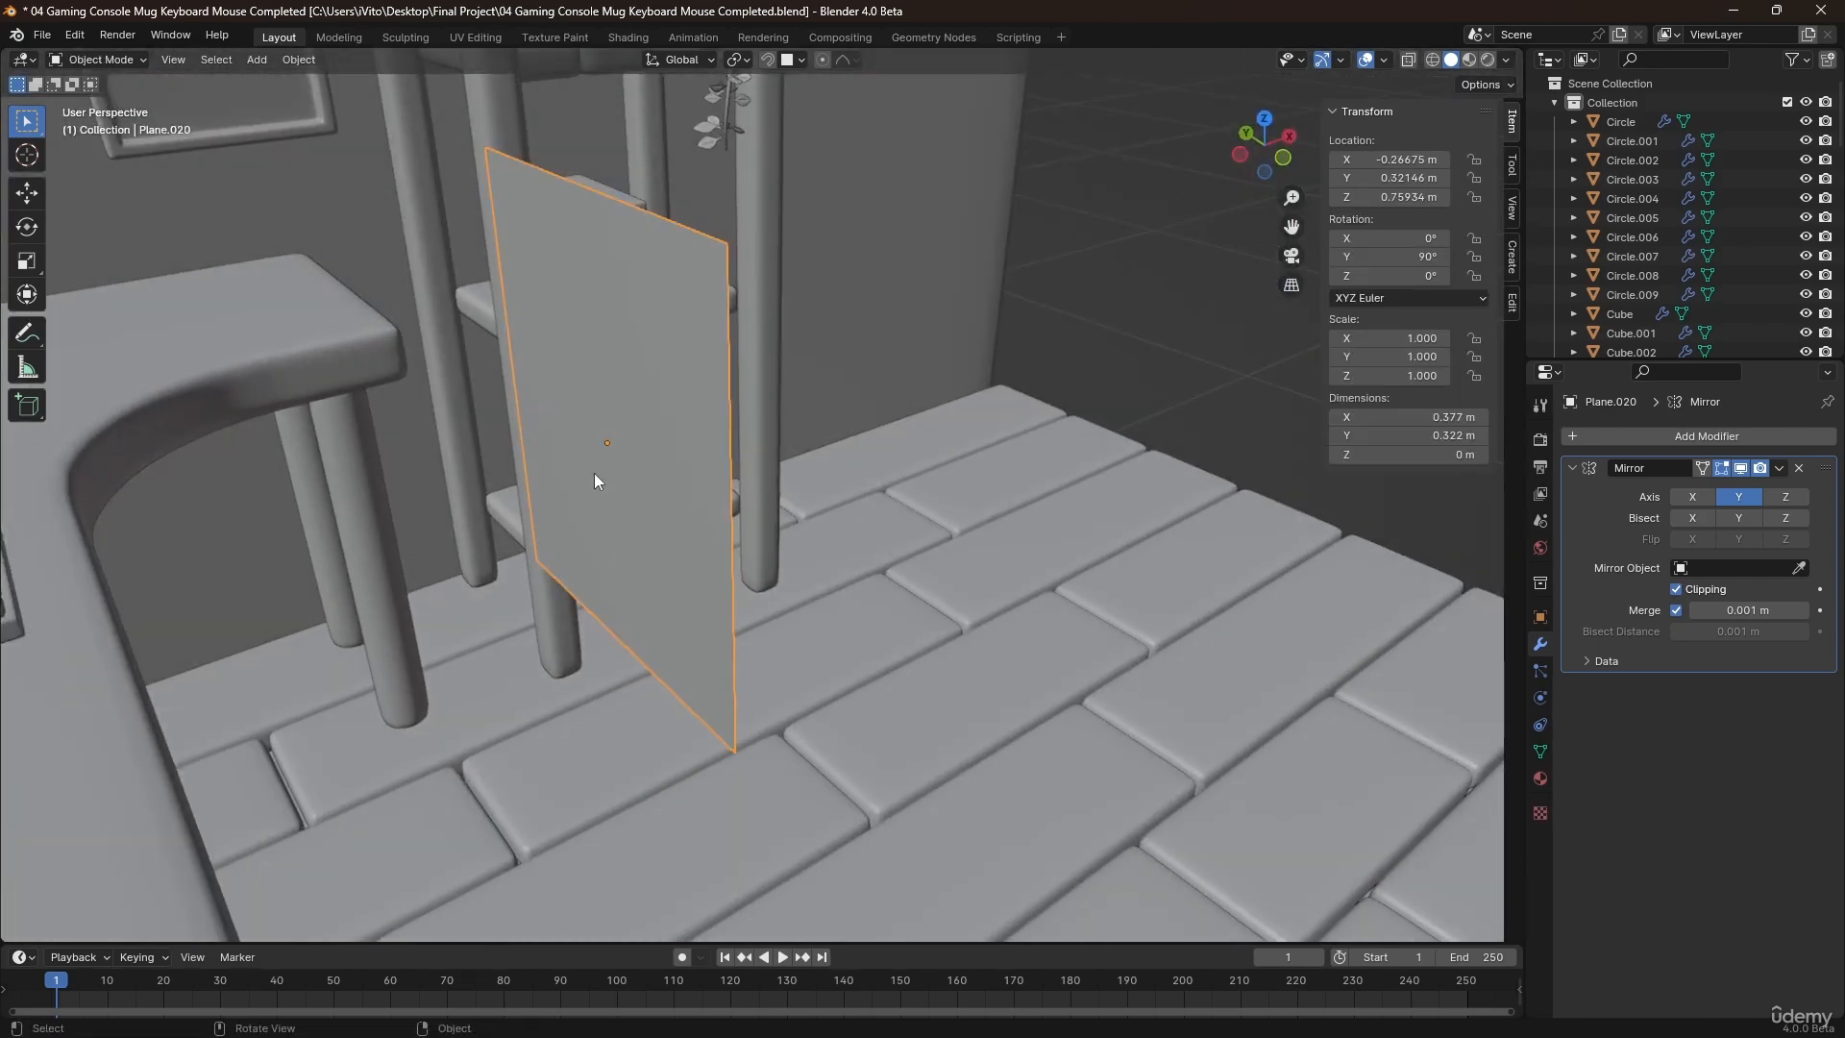
Duplicate the panel and move the copy along X outside the room, to about 1.58 m.
middle_drag(594, 473, 648, 477)
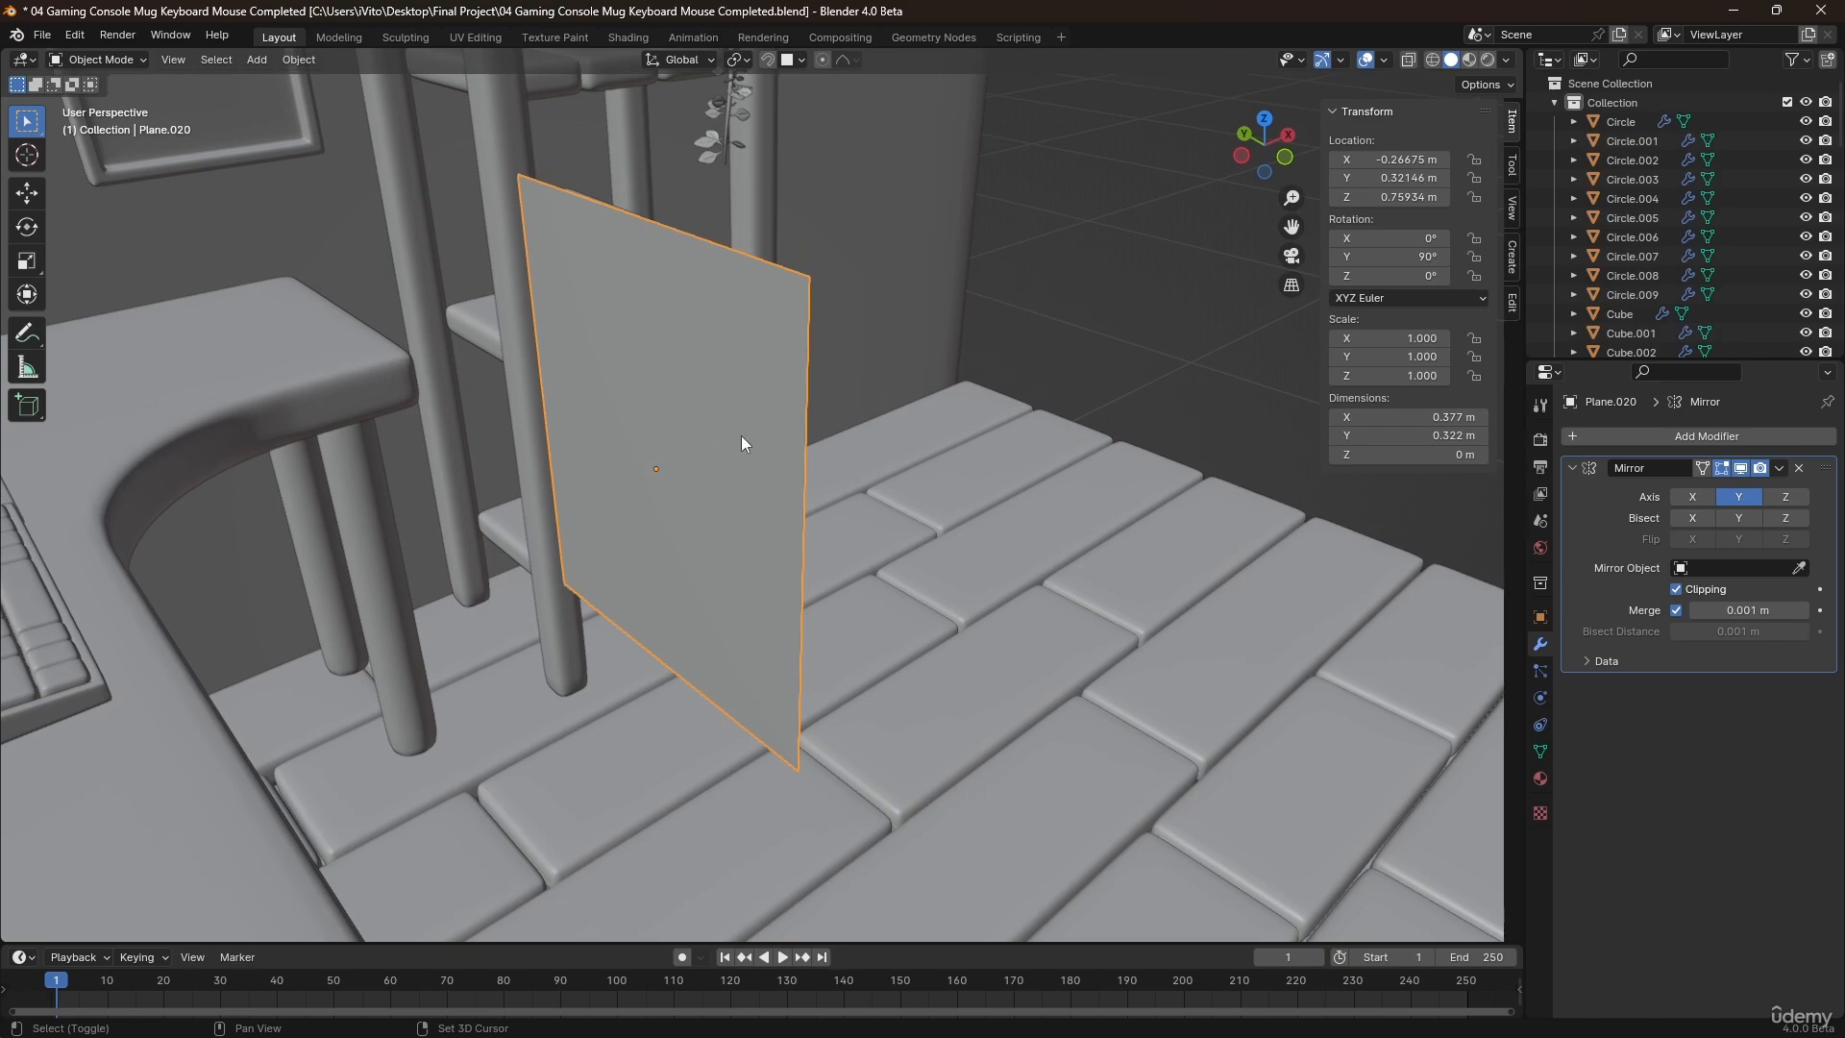
key(shift+d)
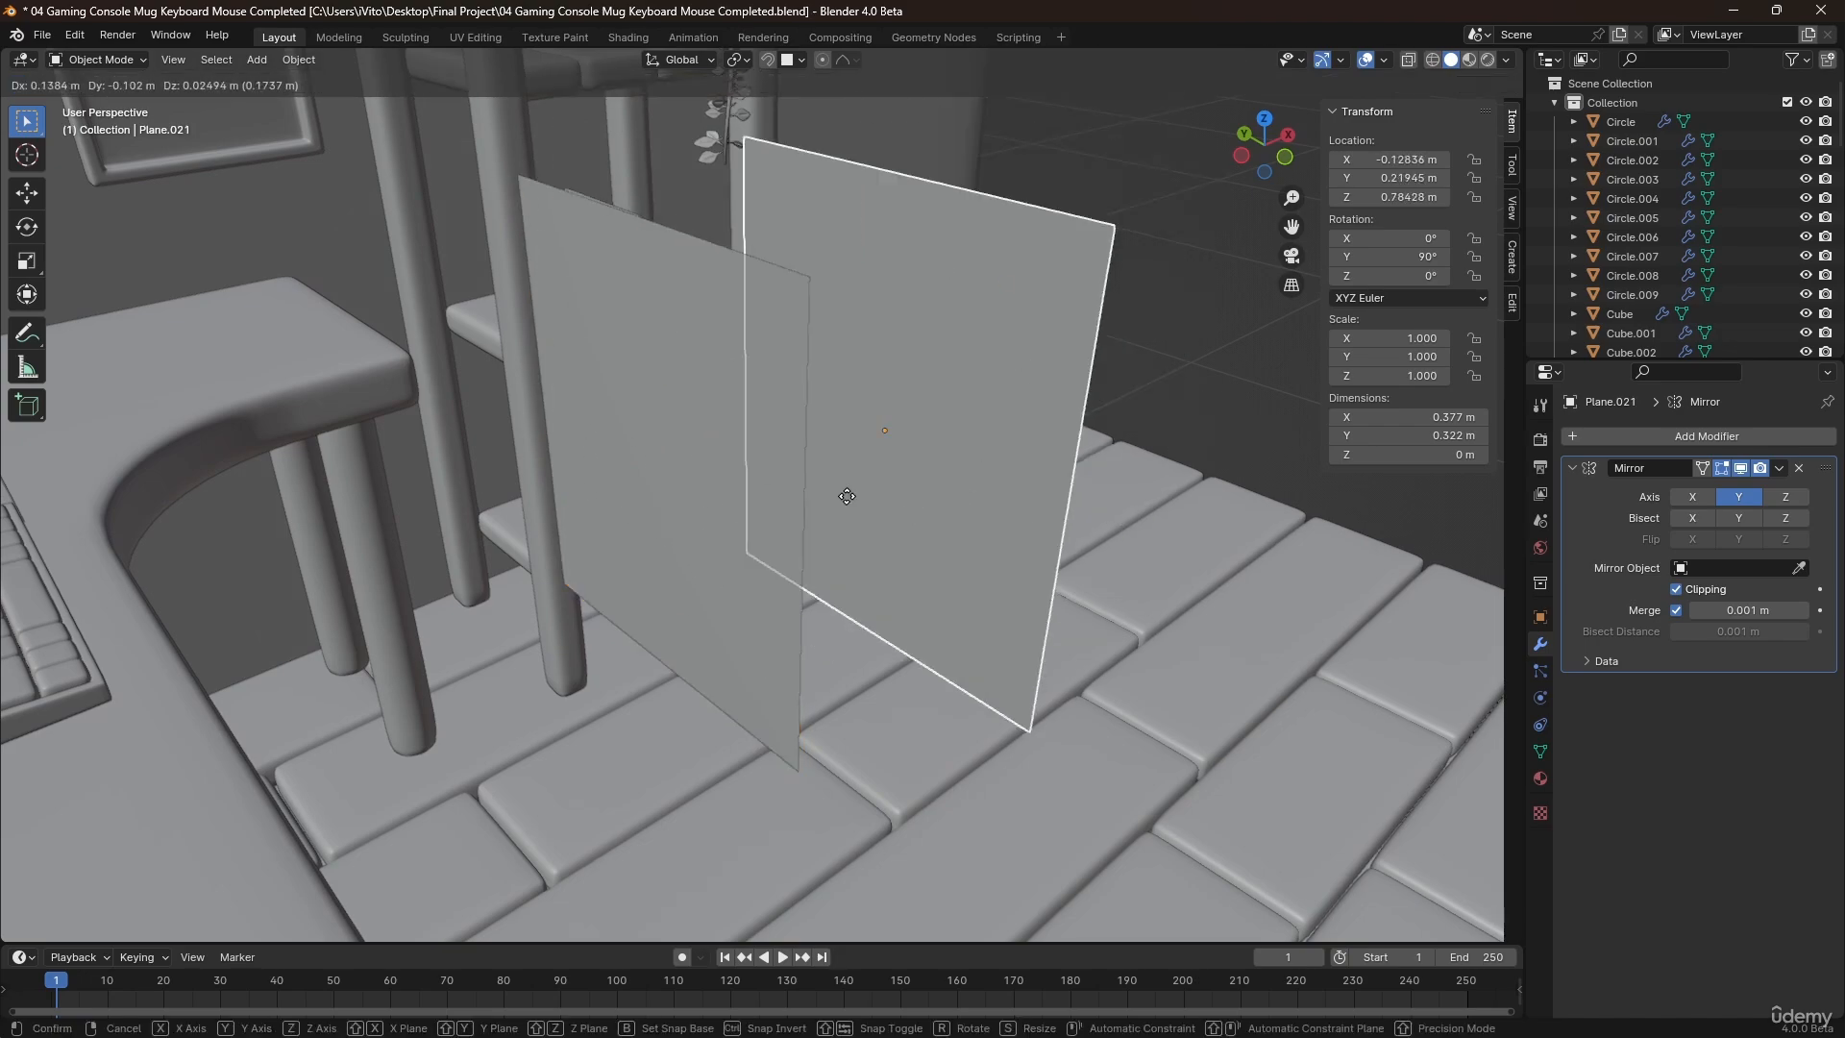
right_click(1001, 424)
middle_drag(1002, 424, 701, 409)
scroll(867, 451, down, 3)
key(g)
key(x)
click(1367, 577)
Add a Solidify modifier to the original panel beside the desk with a thickness of -0.025 m.
scroll(648, 400, up, 5)
click(723, 398)
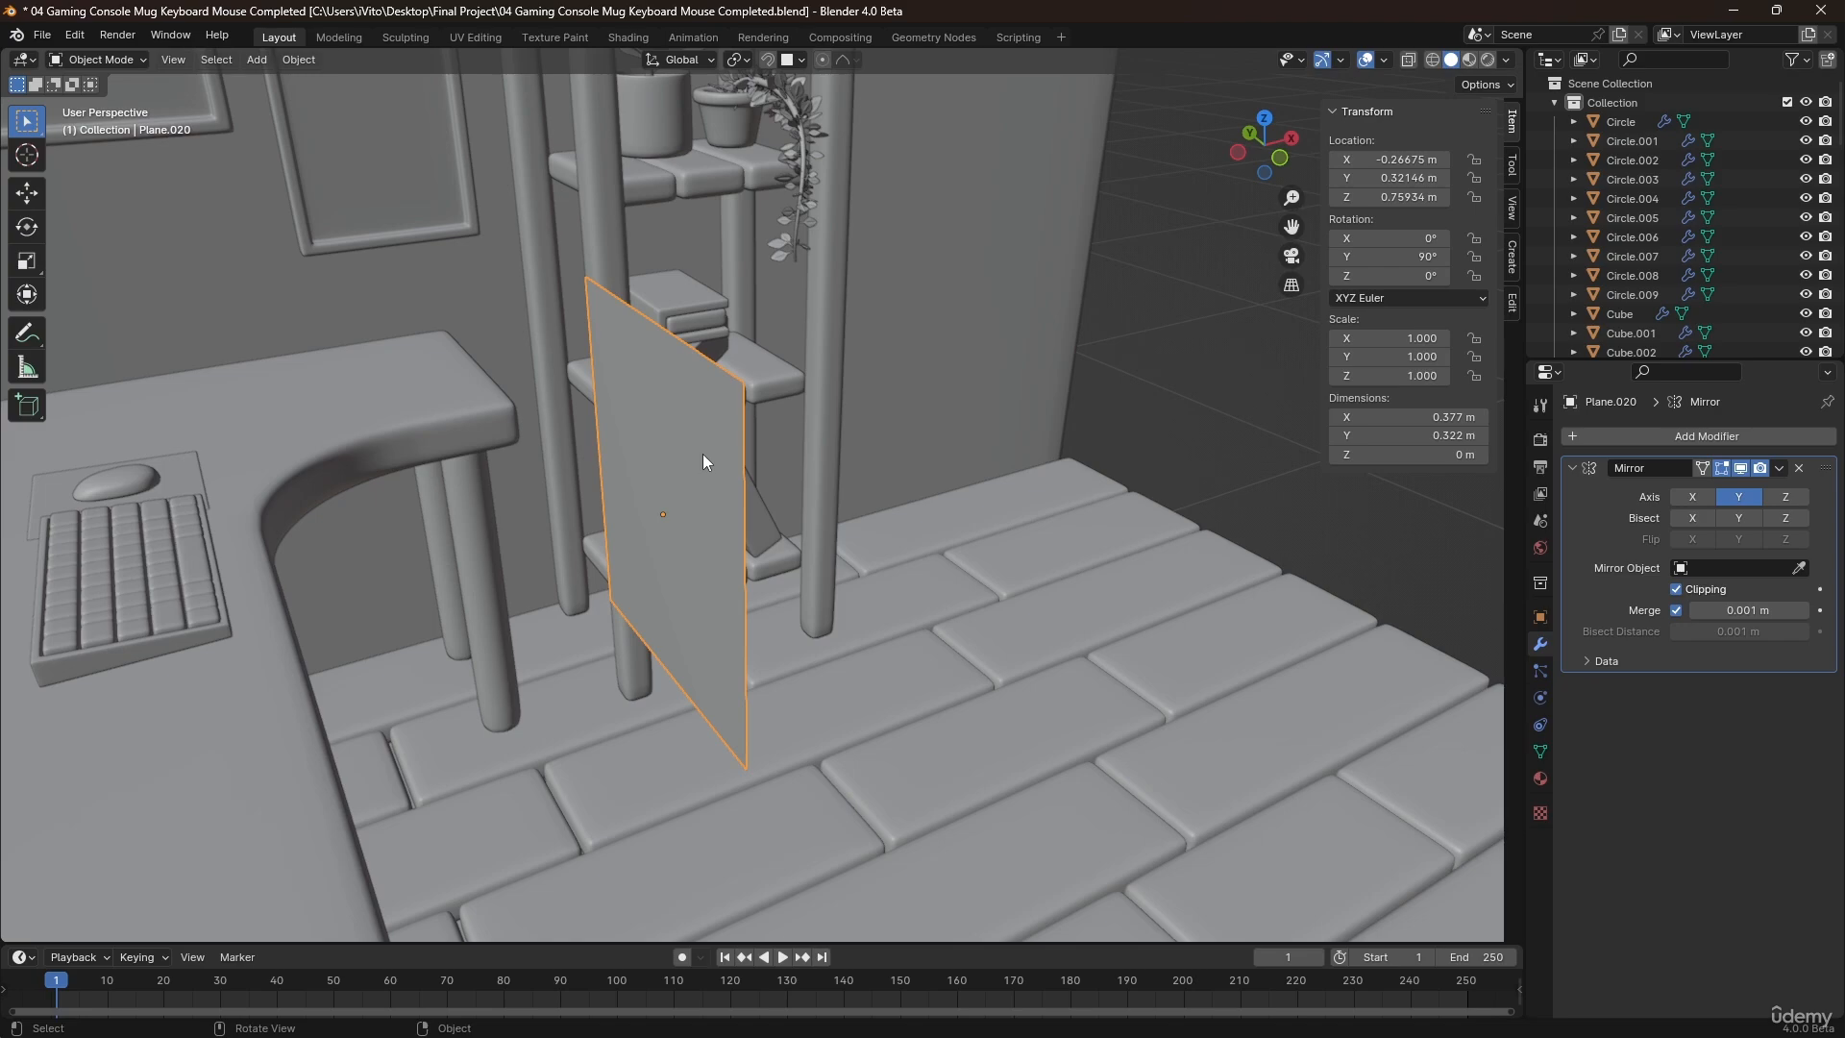
middle_drag(704, 455, 817, 465)
click(1057, 196)
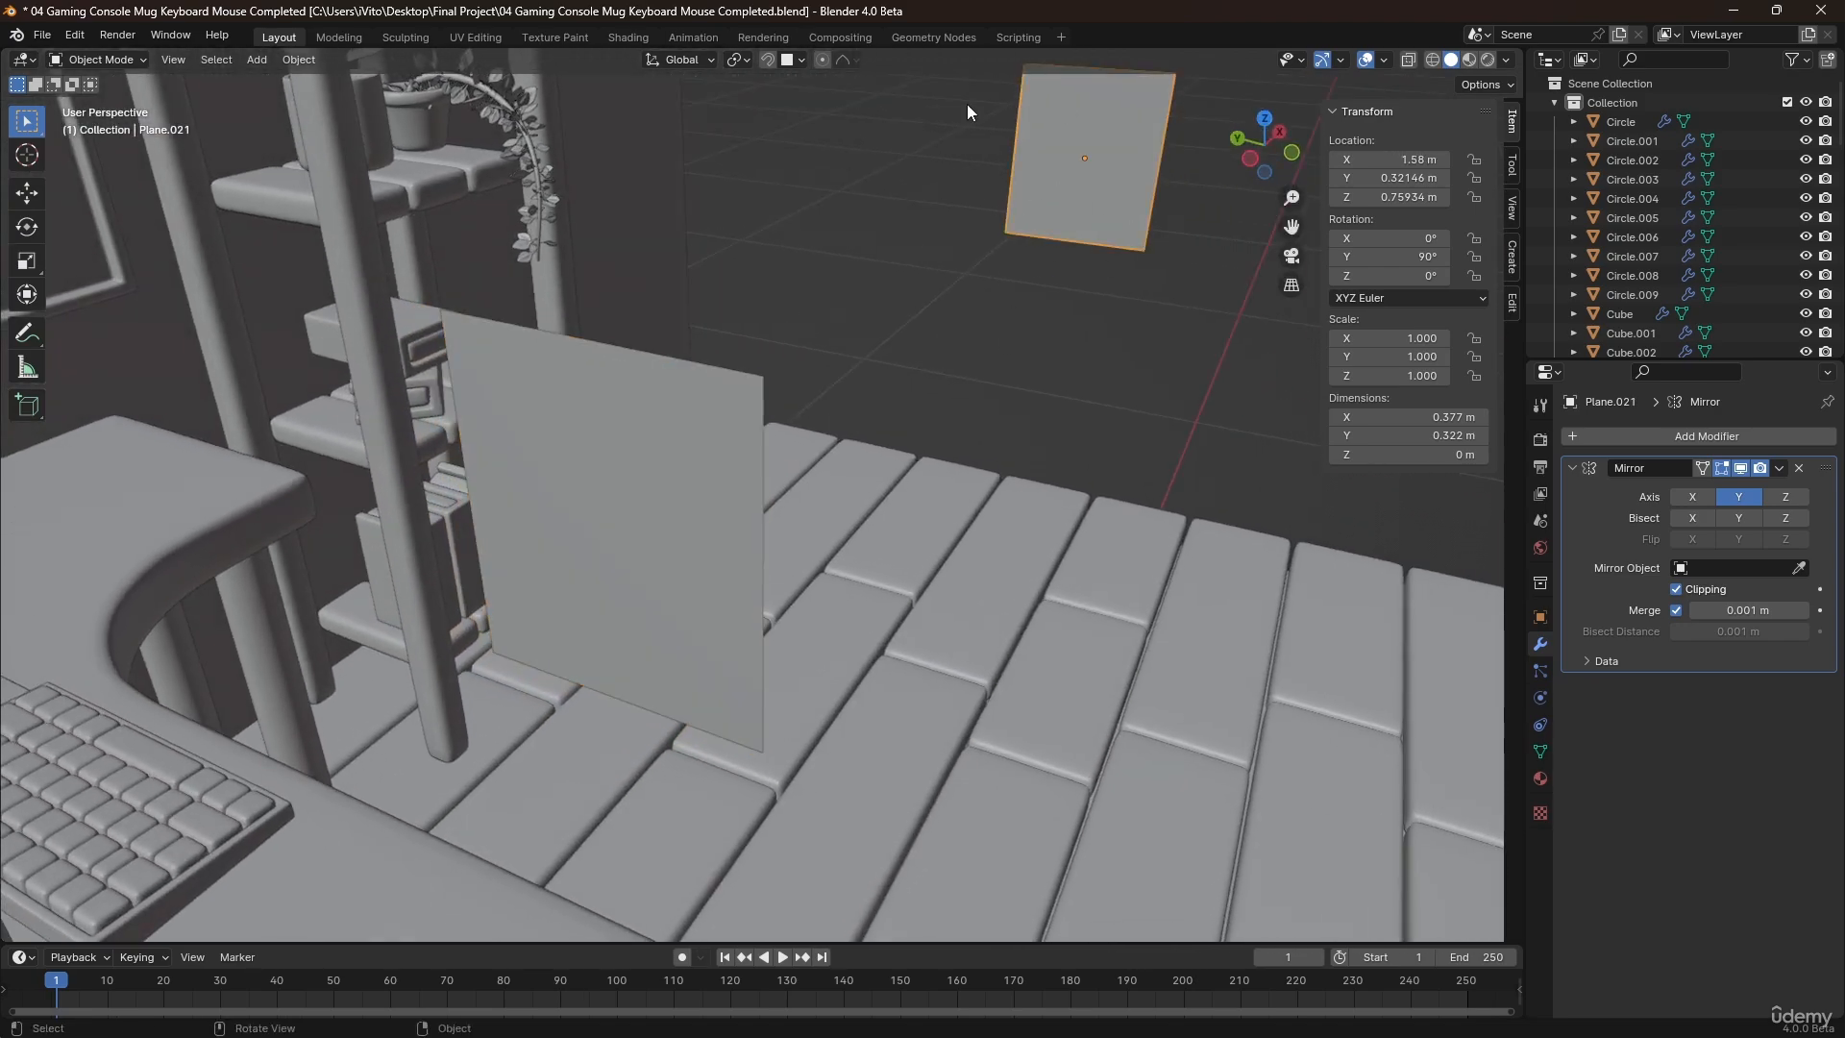
click(608, 487)
middle_drag(608, 488, 748, 541)
key(Tab)
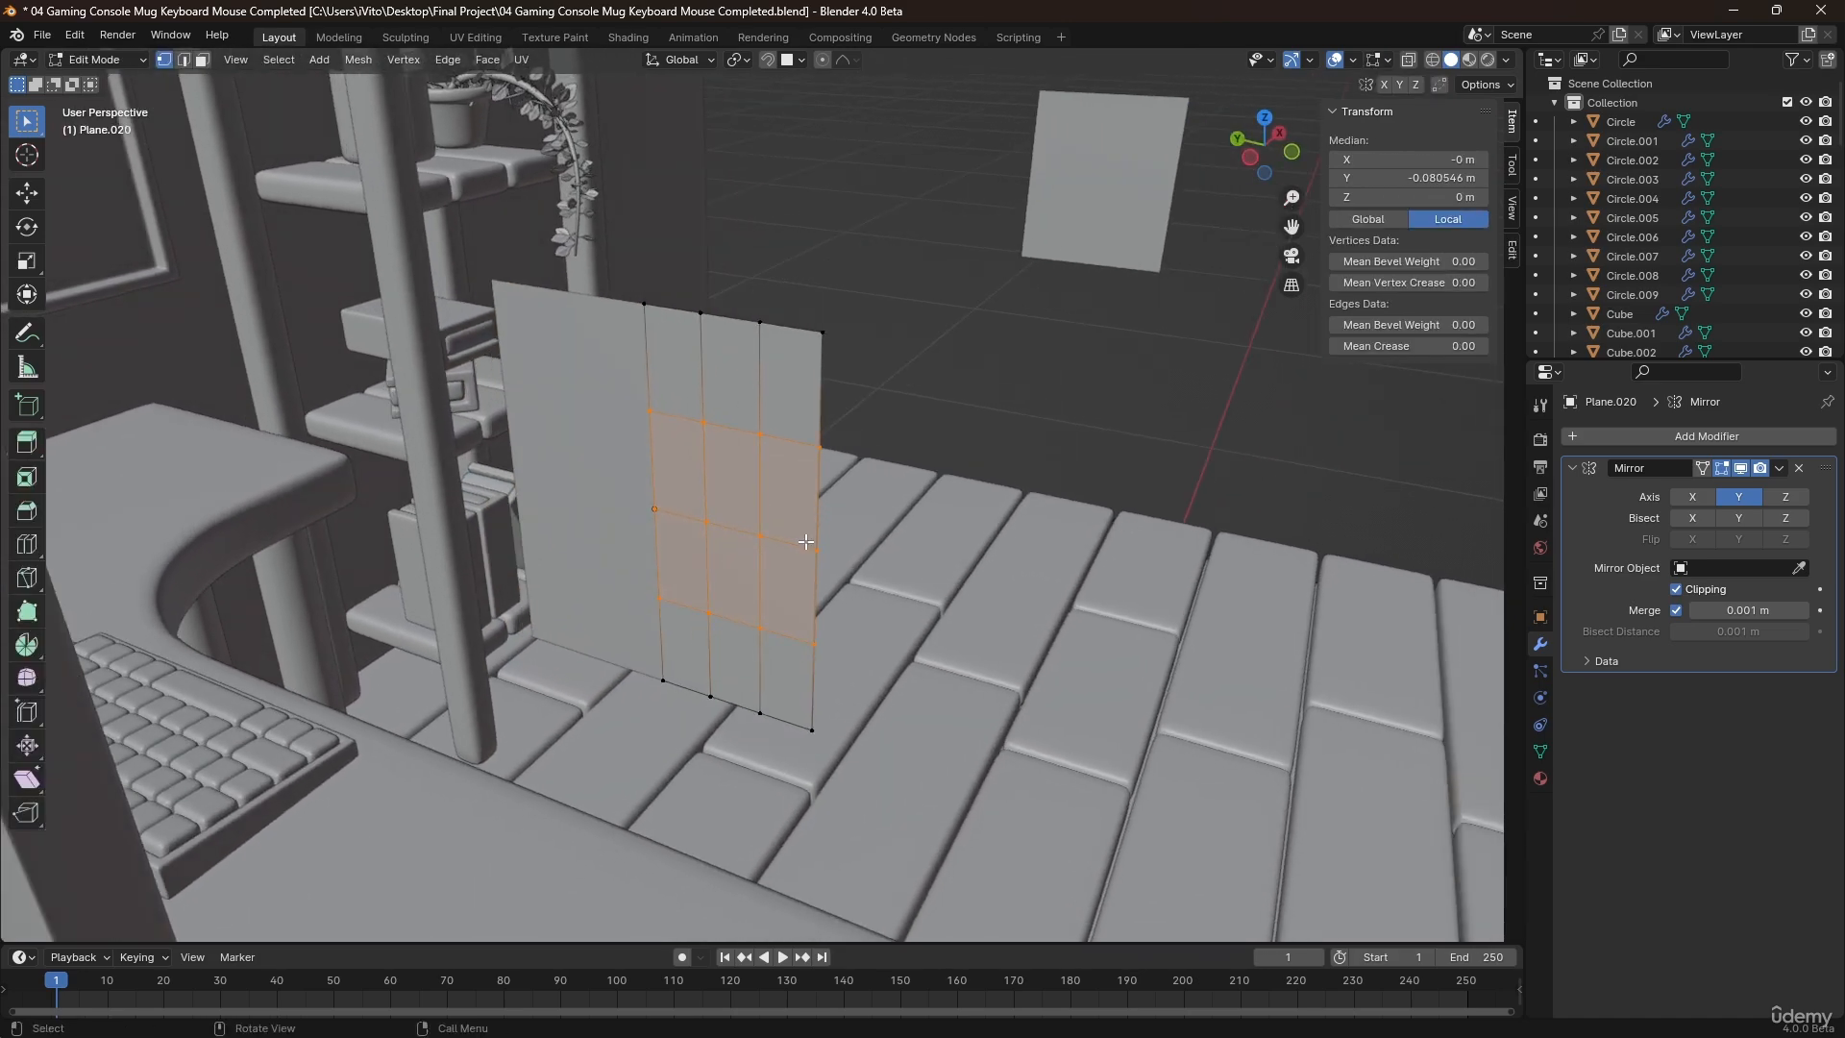
key(Tab)
key(q)
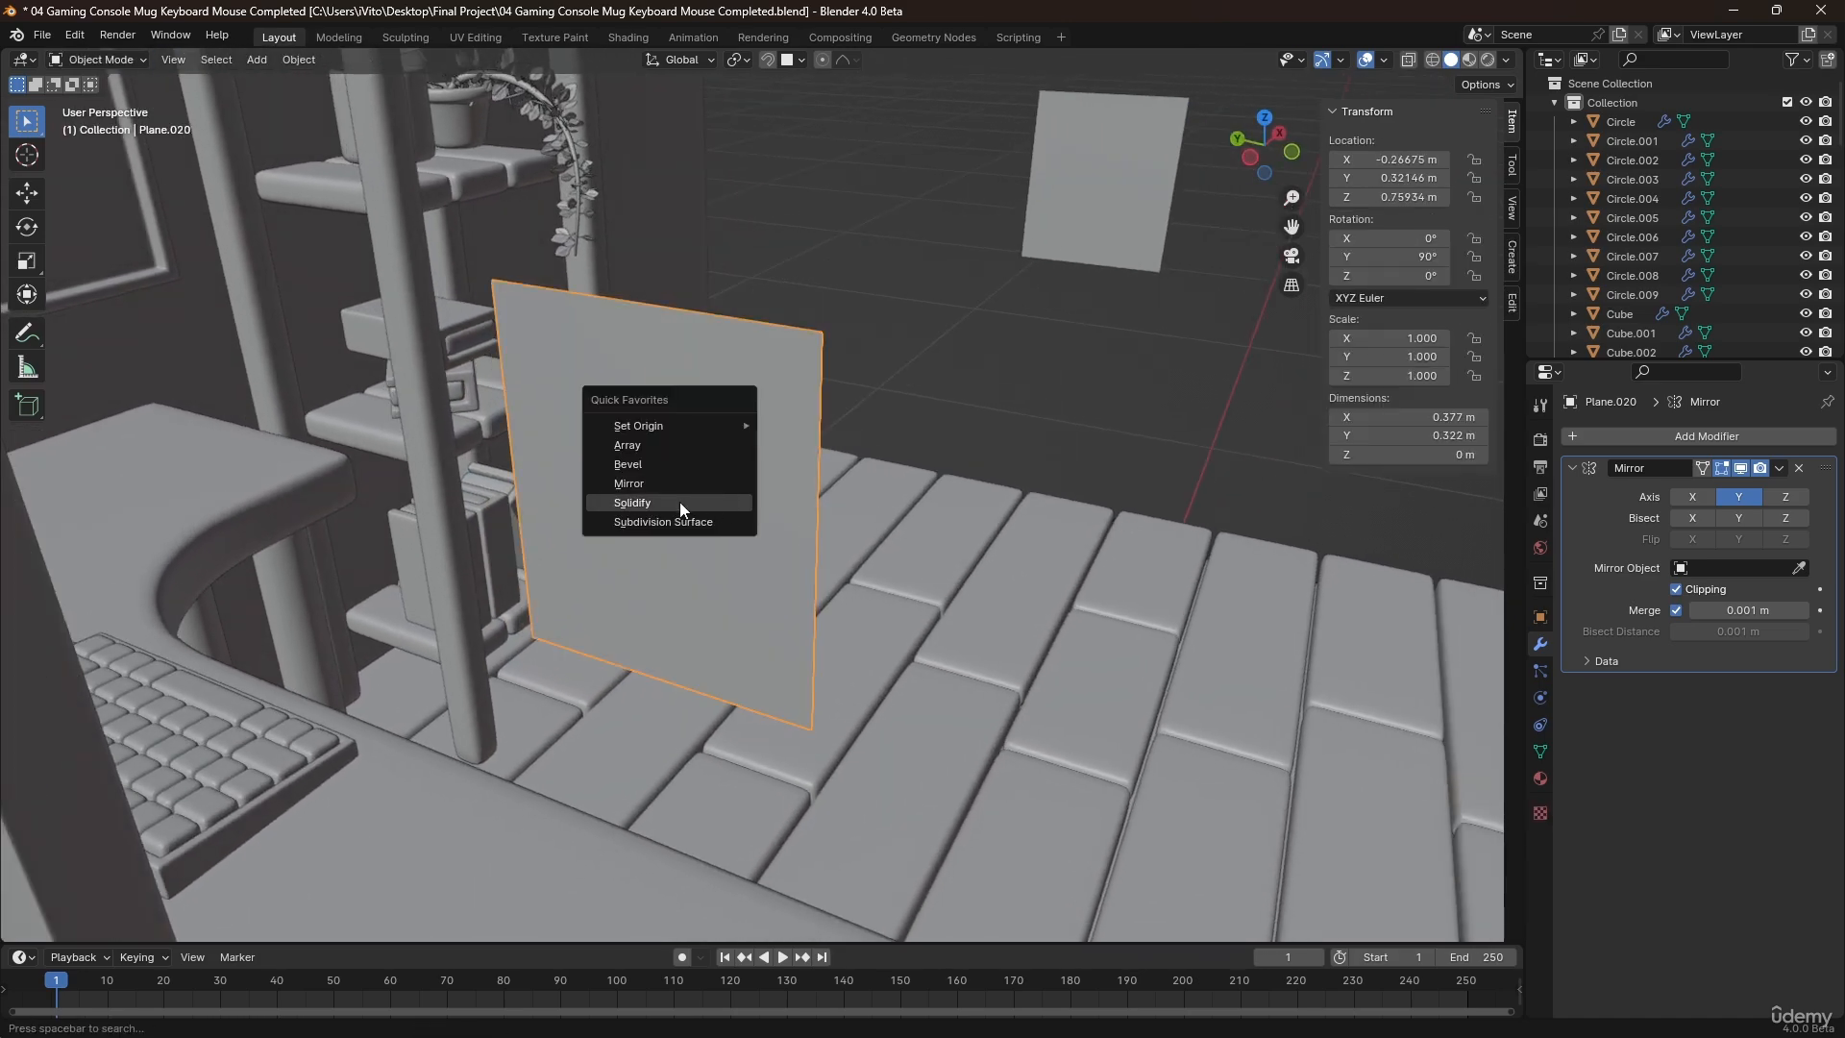
click(681, 503)
drag(1759, 740, 1720, 740)
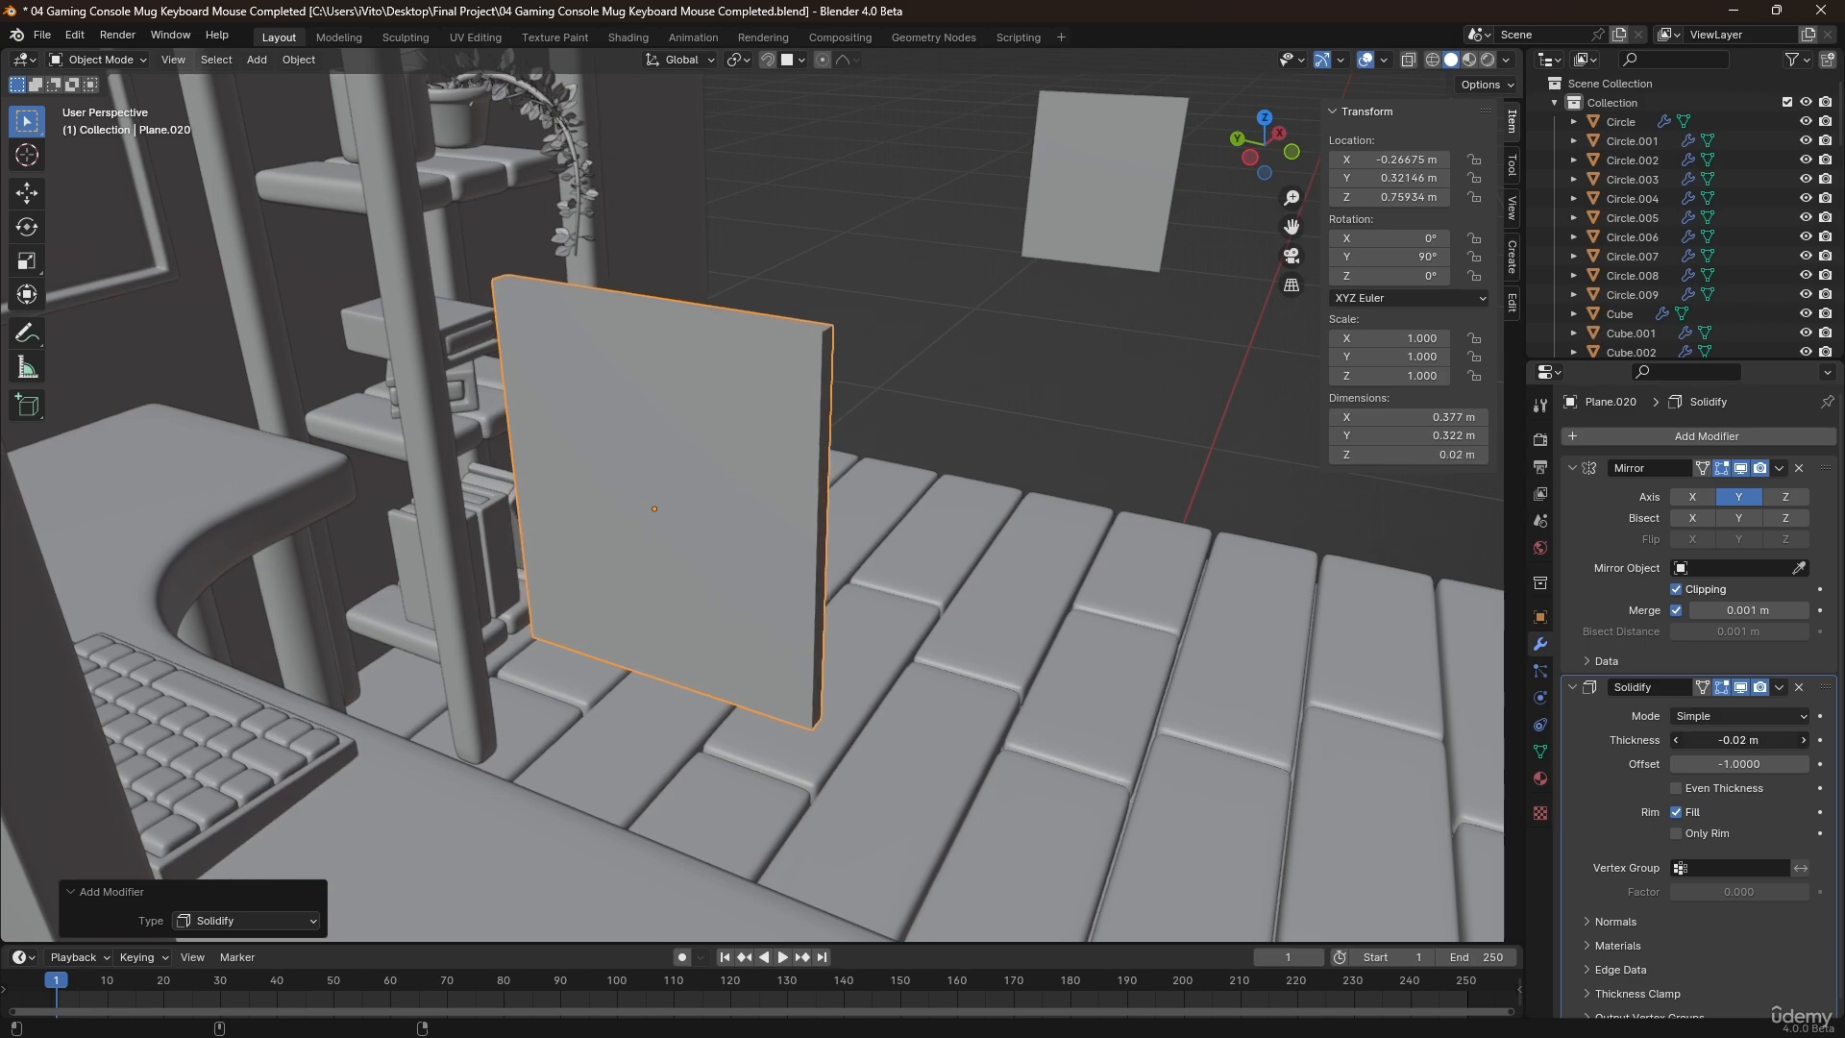
key(Tab)
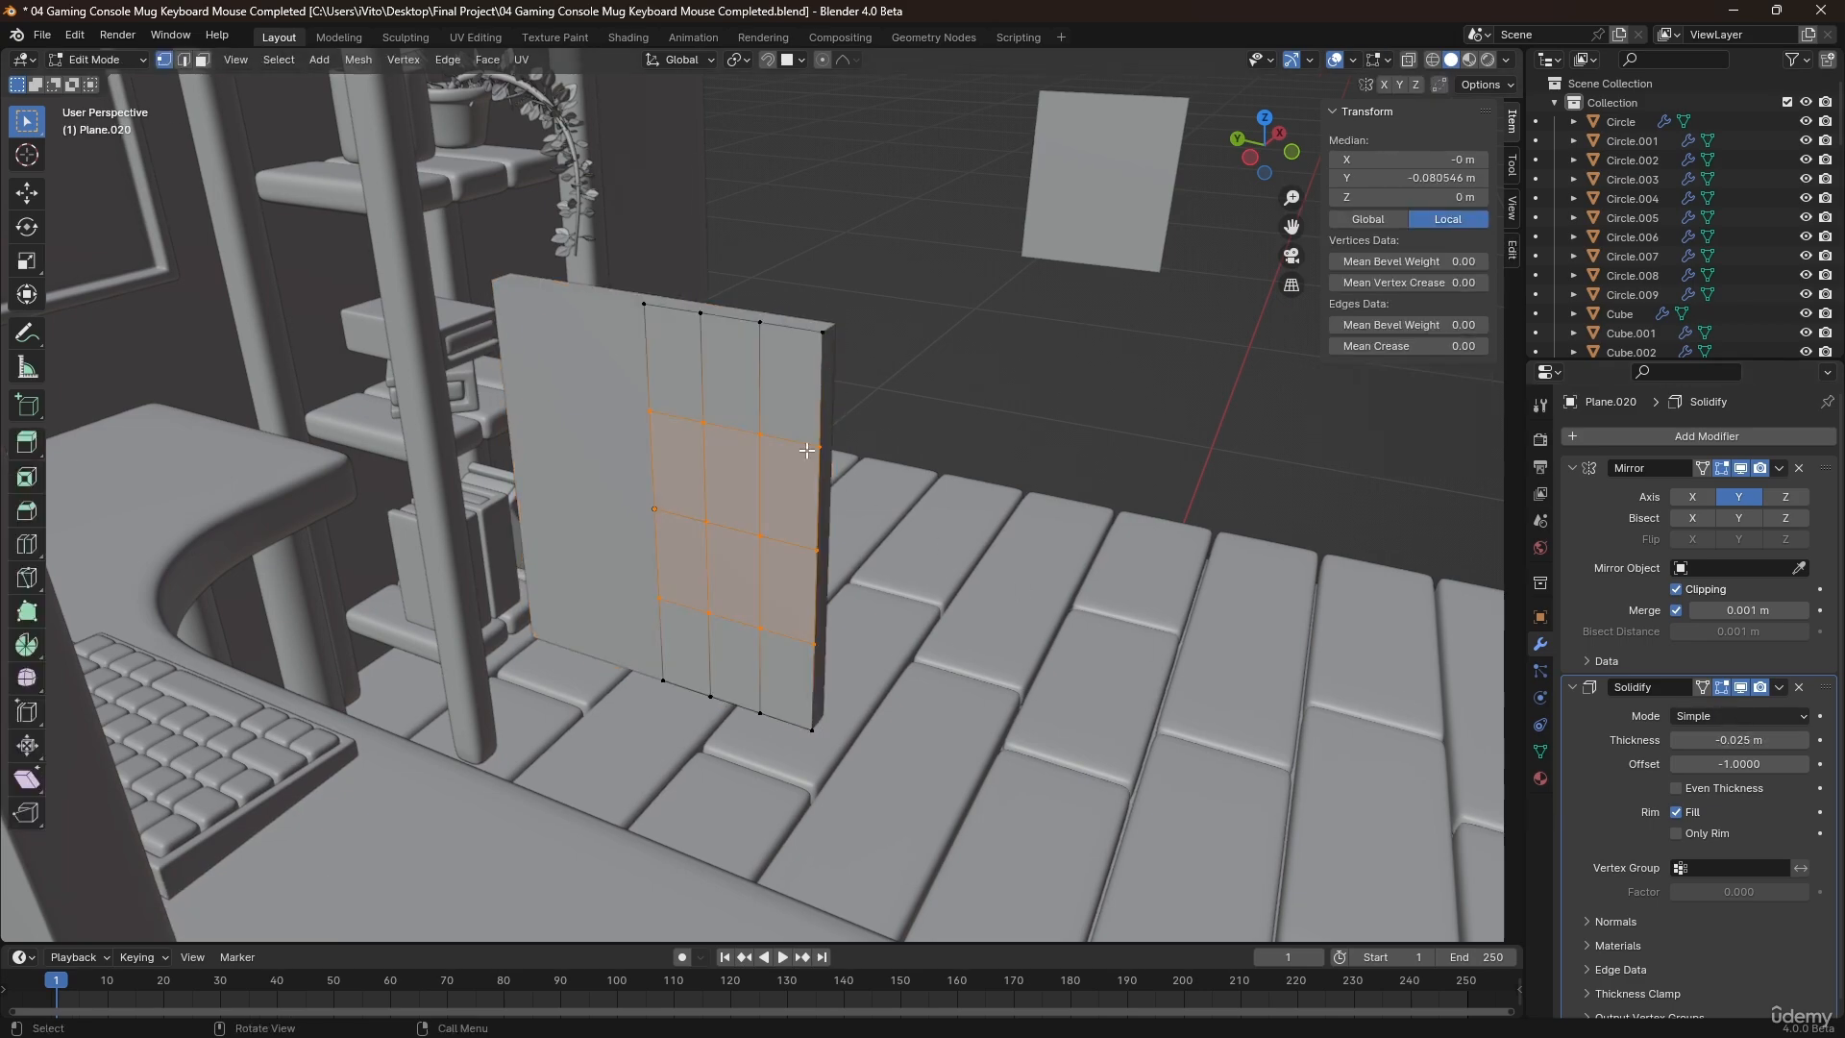
key(Tab)
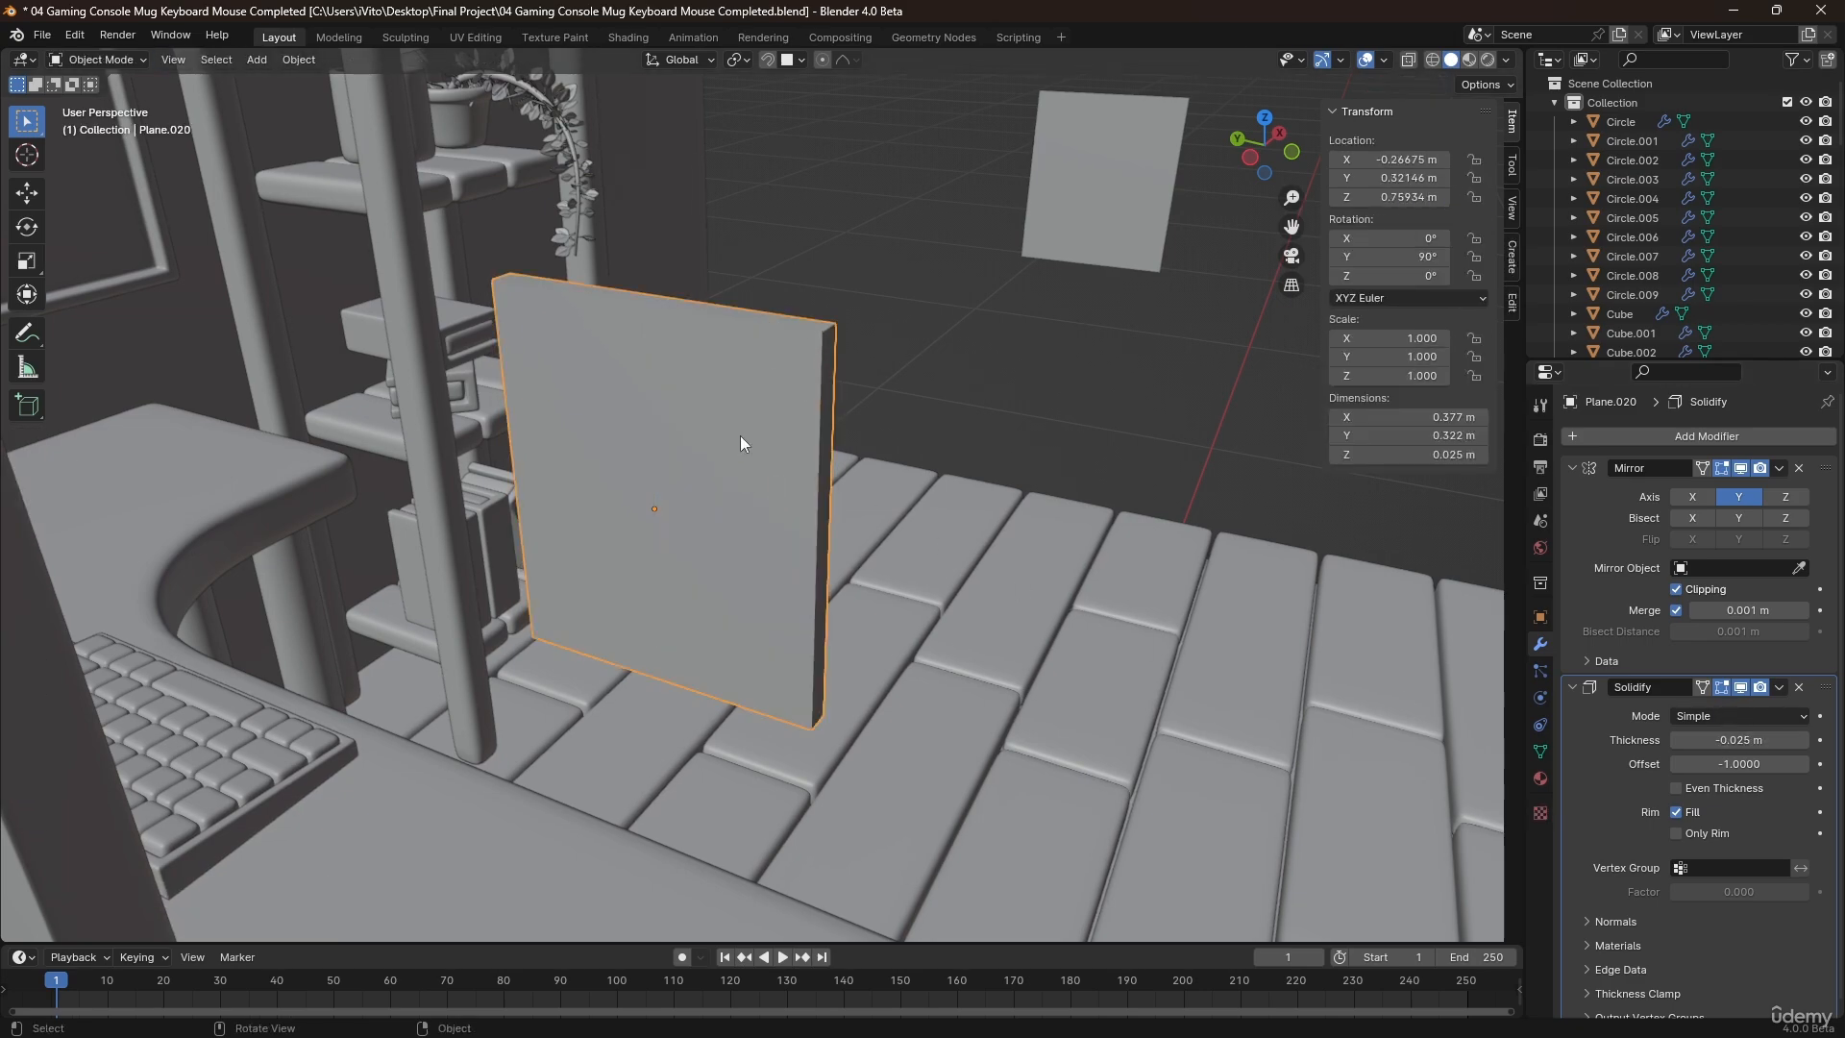
Add a level 2 Subdivision modifier to the thickened panel and shade it smooth.
middle_drag(741, 436, 778, 446)
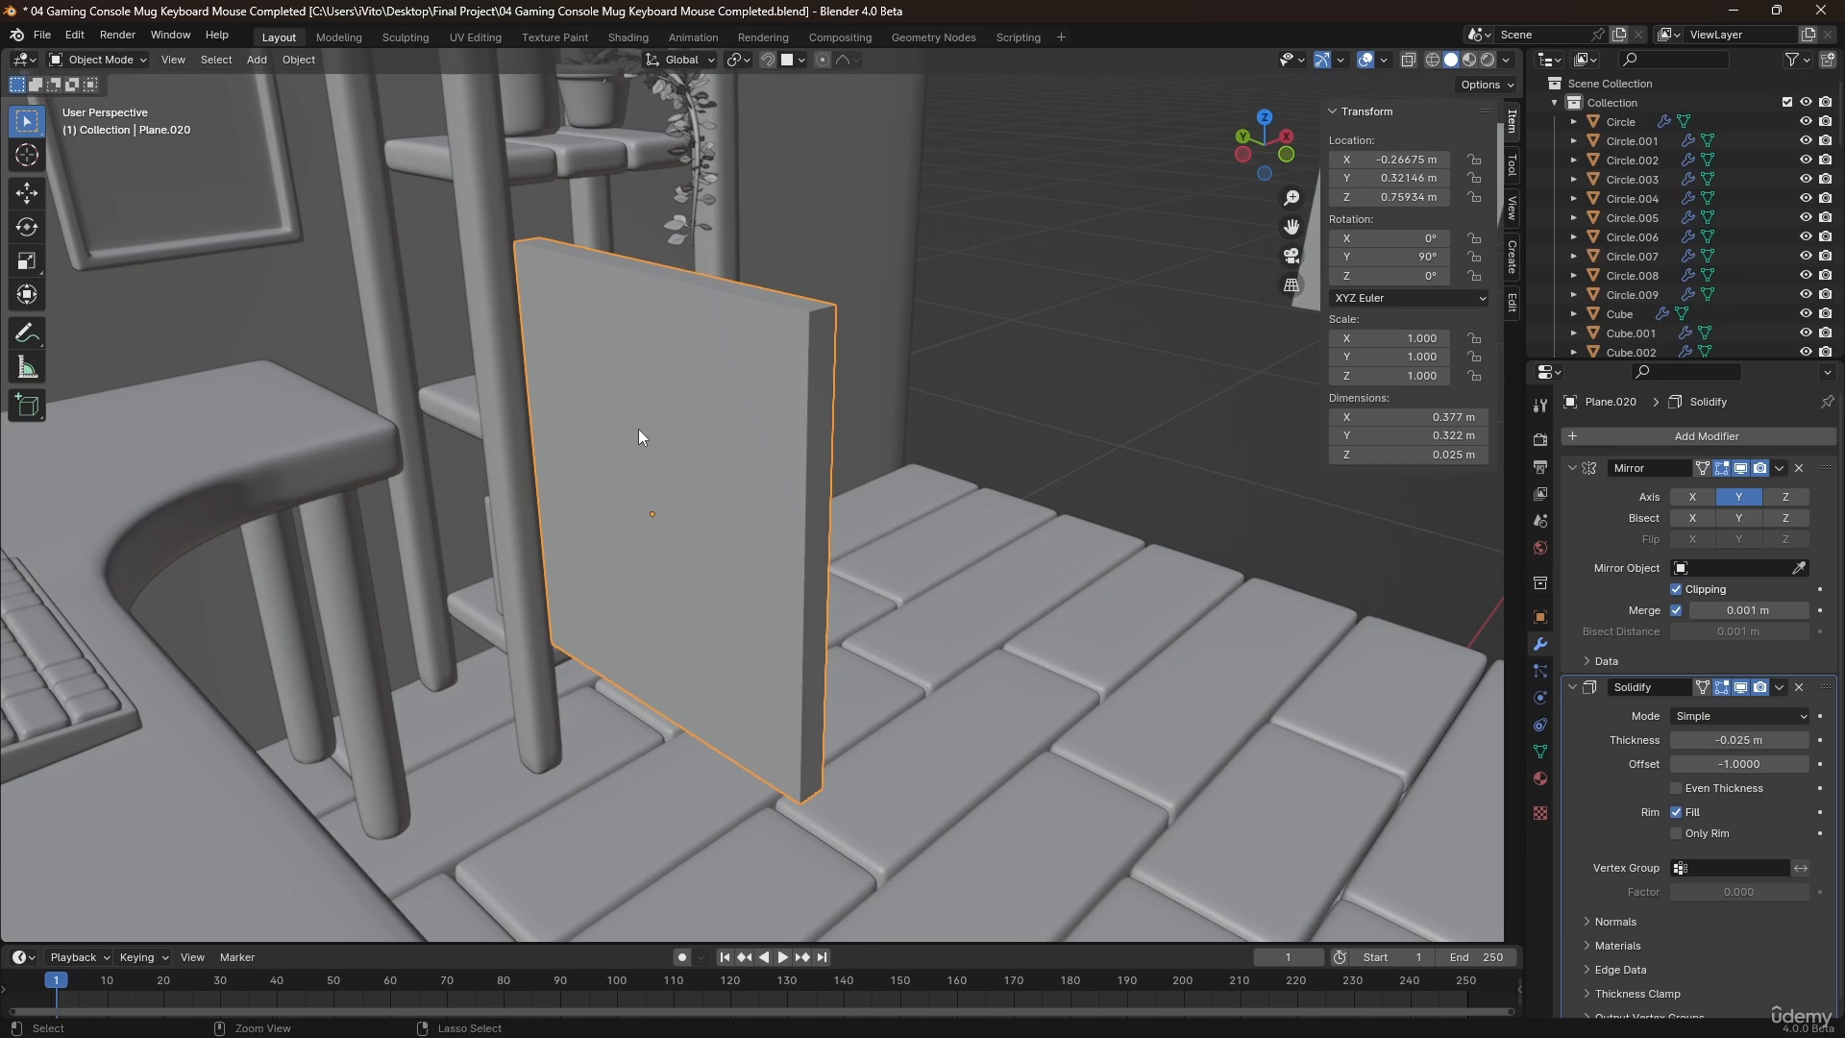
key(ctrl+2)
right_click(688, 448)
click(684, 446)
middle_drag(684, 446, 617, 416)
In the panel's mesh, raise the two innermost top-edge vertices about 0.095 m along Z, and raise the centreline vertex slightly further.
key(Tab)
scroll(618, 416, up, 2)
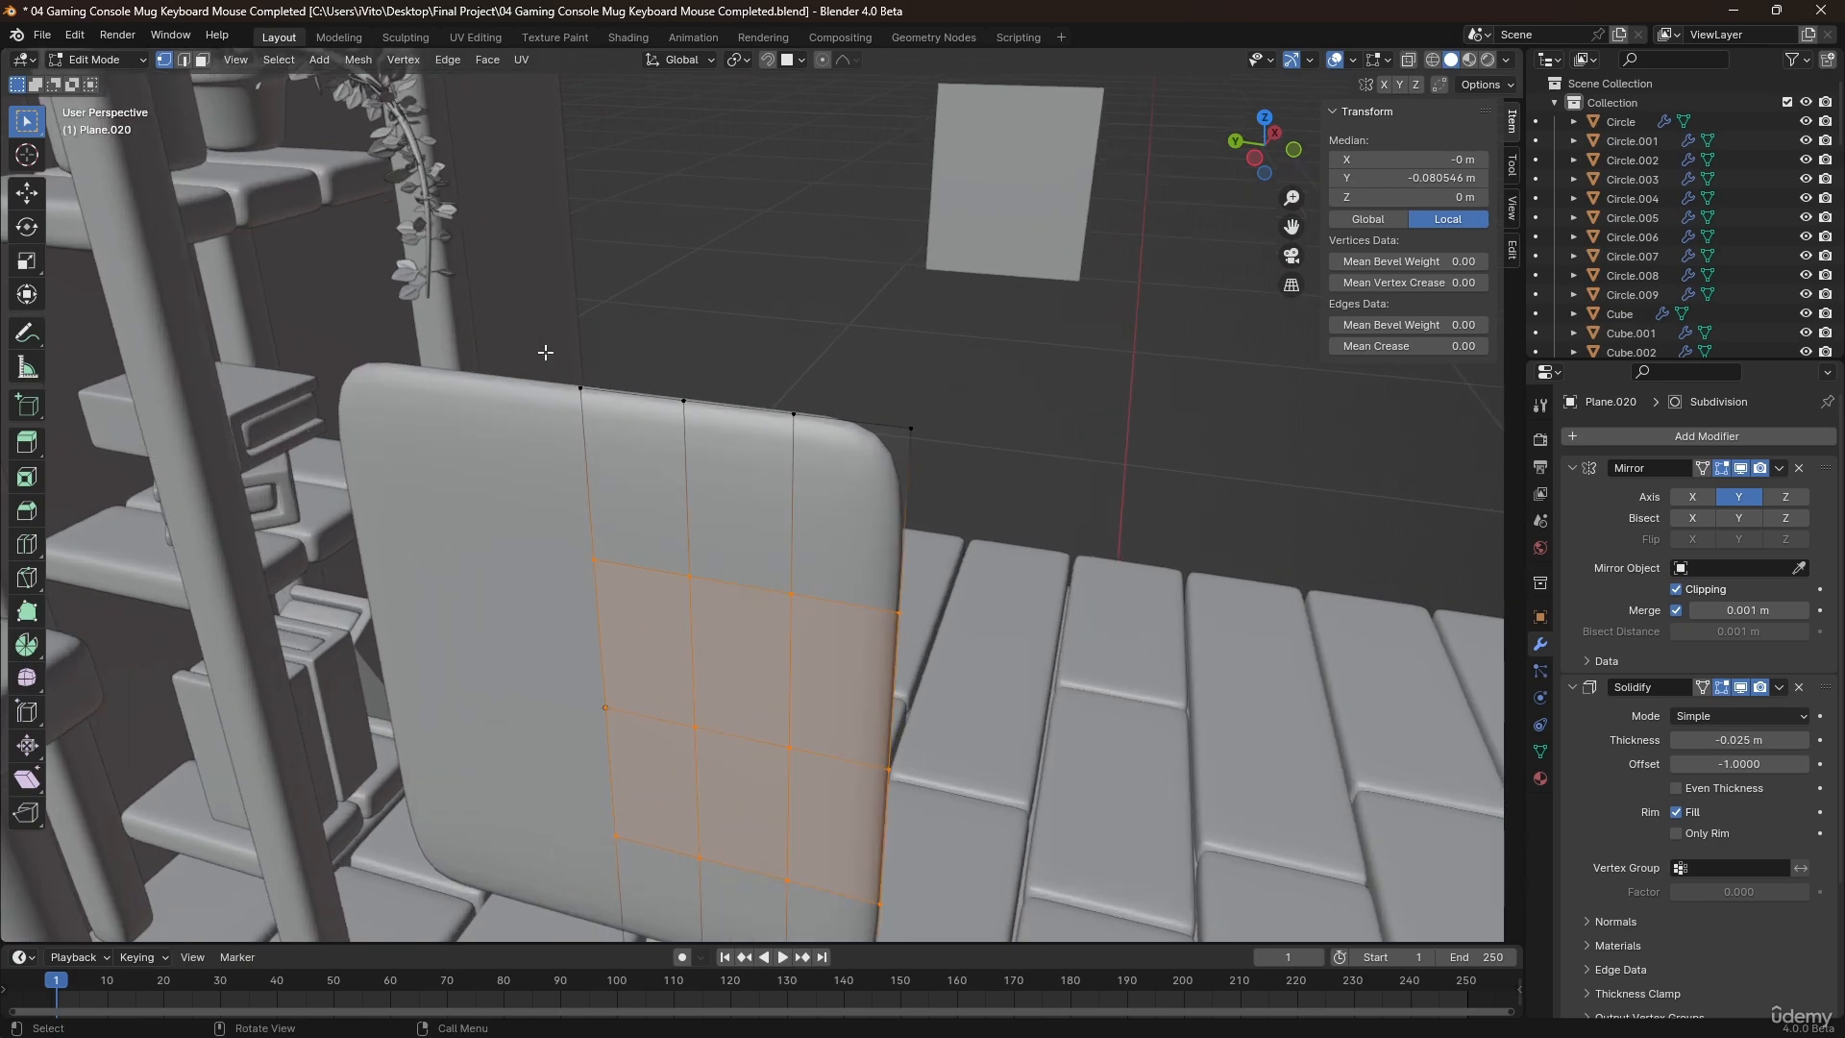
drag(545, 352, 691, 428)
key(g)
key(z)
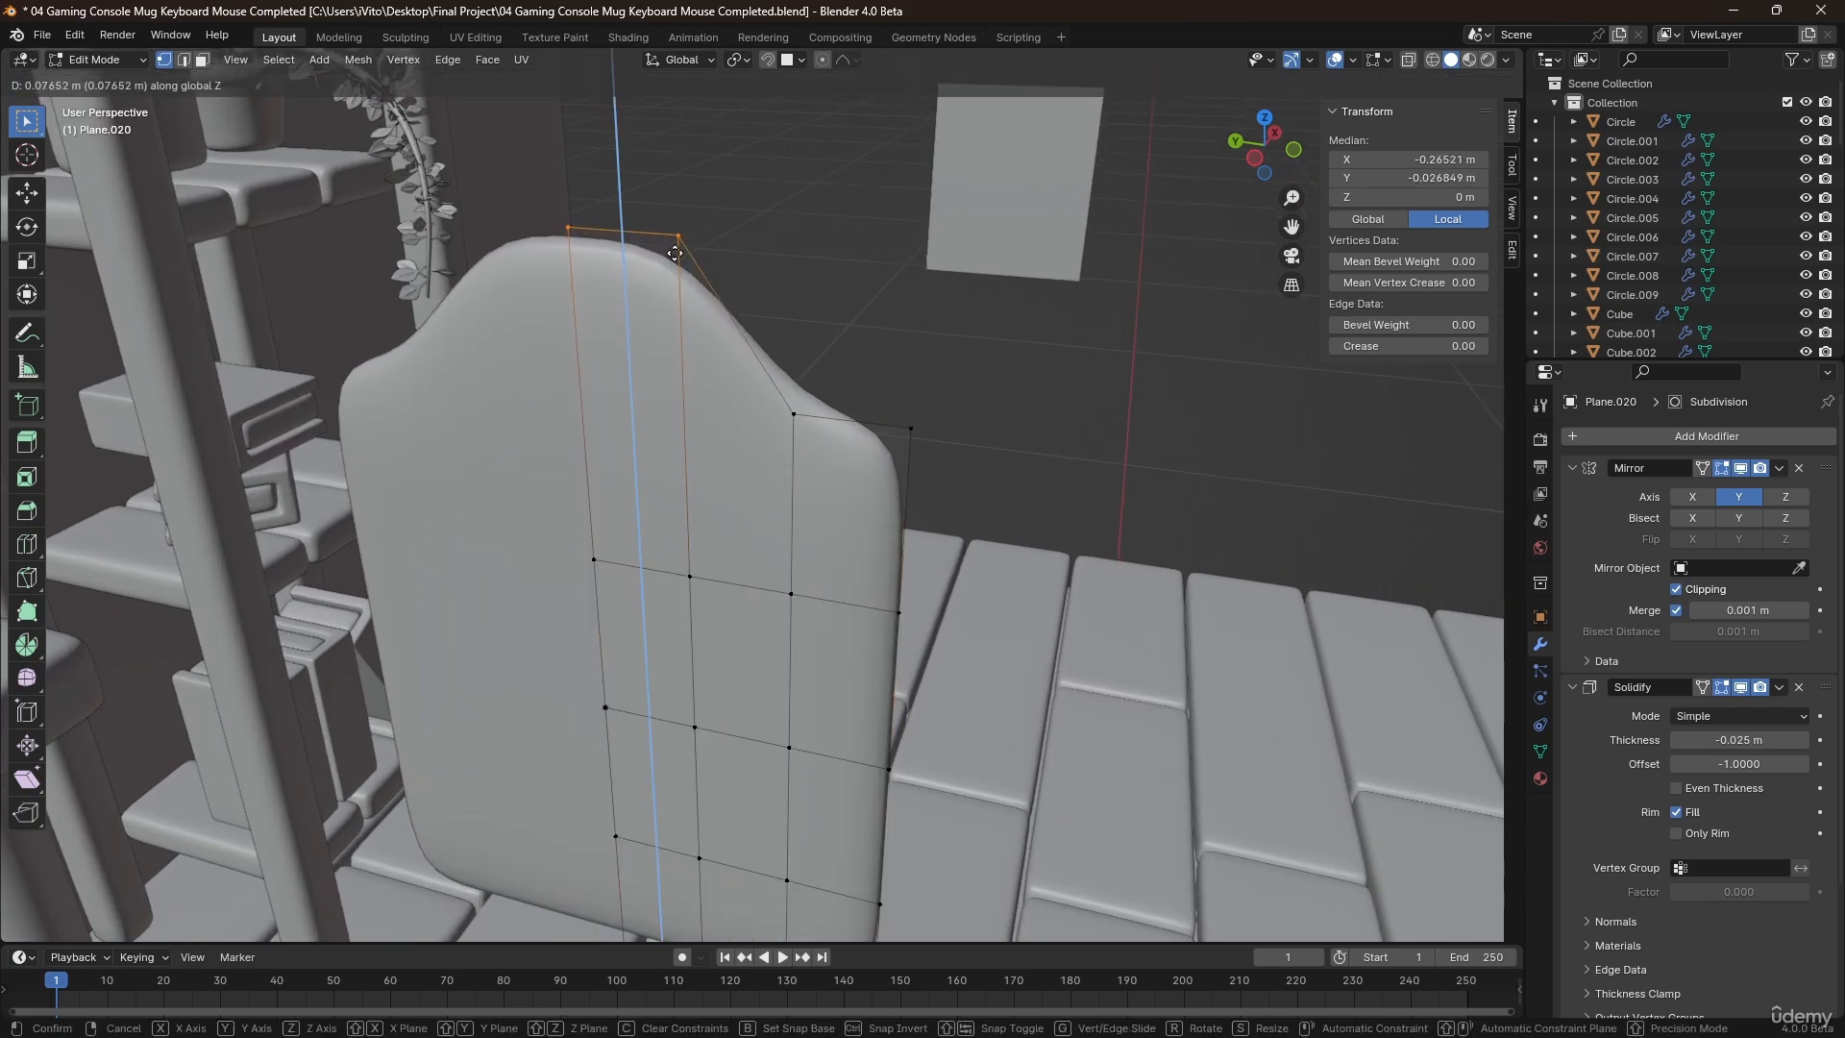
click(674, 247)
drag(608, 240, 607, 240)
key(g)
key(z)
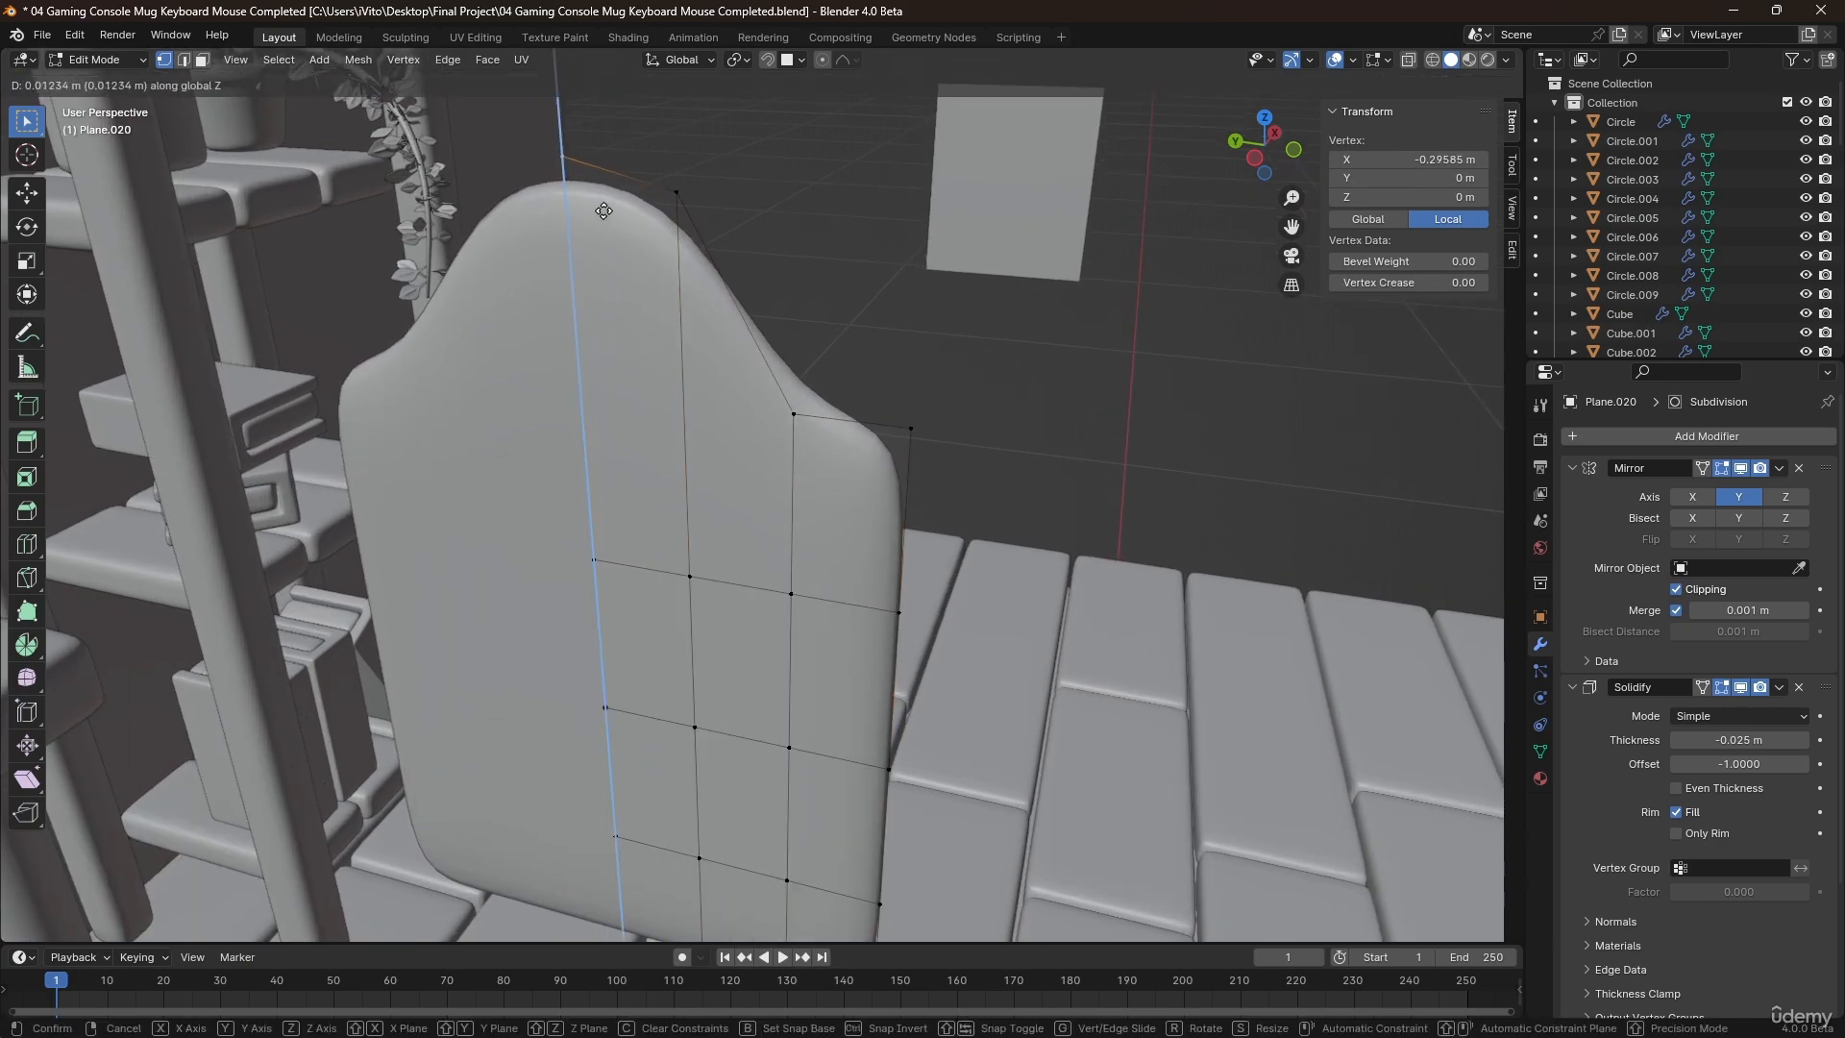
click(602, 190)
Raise the top-edge vertex beside the outer corner along Z to widen the arch, and select its inner neighbour.
drag(726, 497, 725, 506)
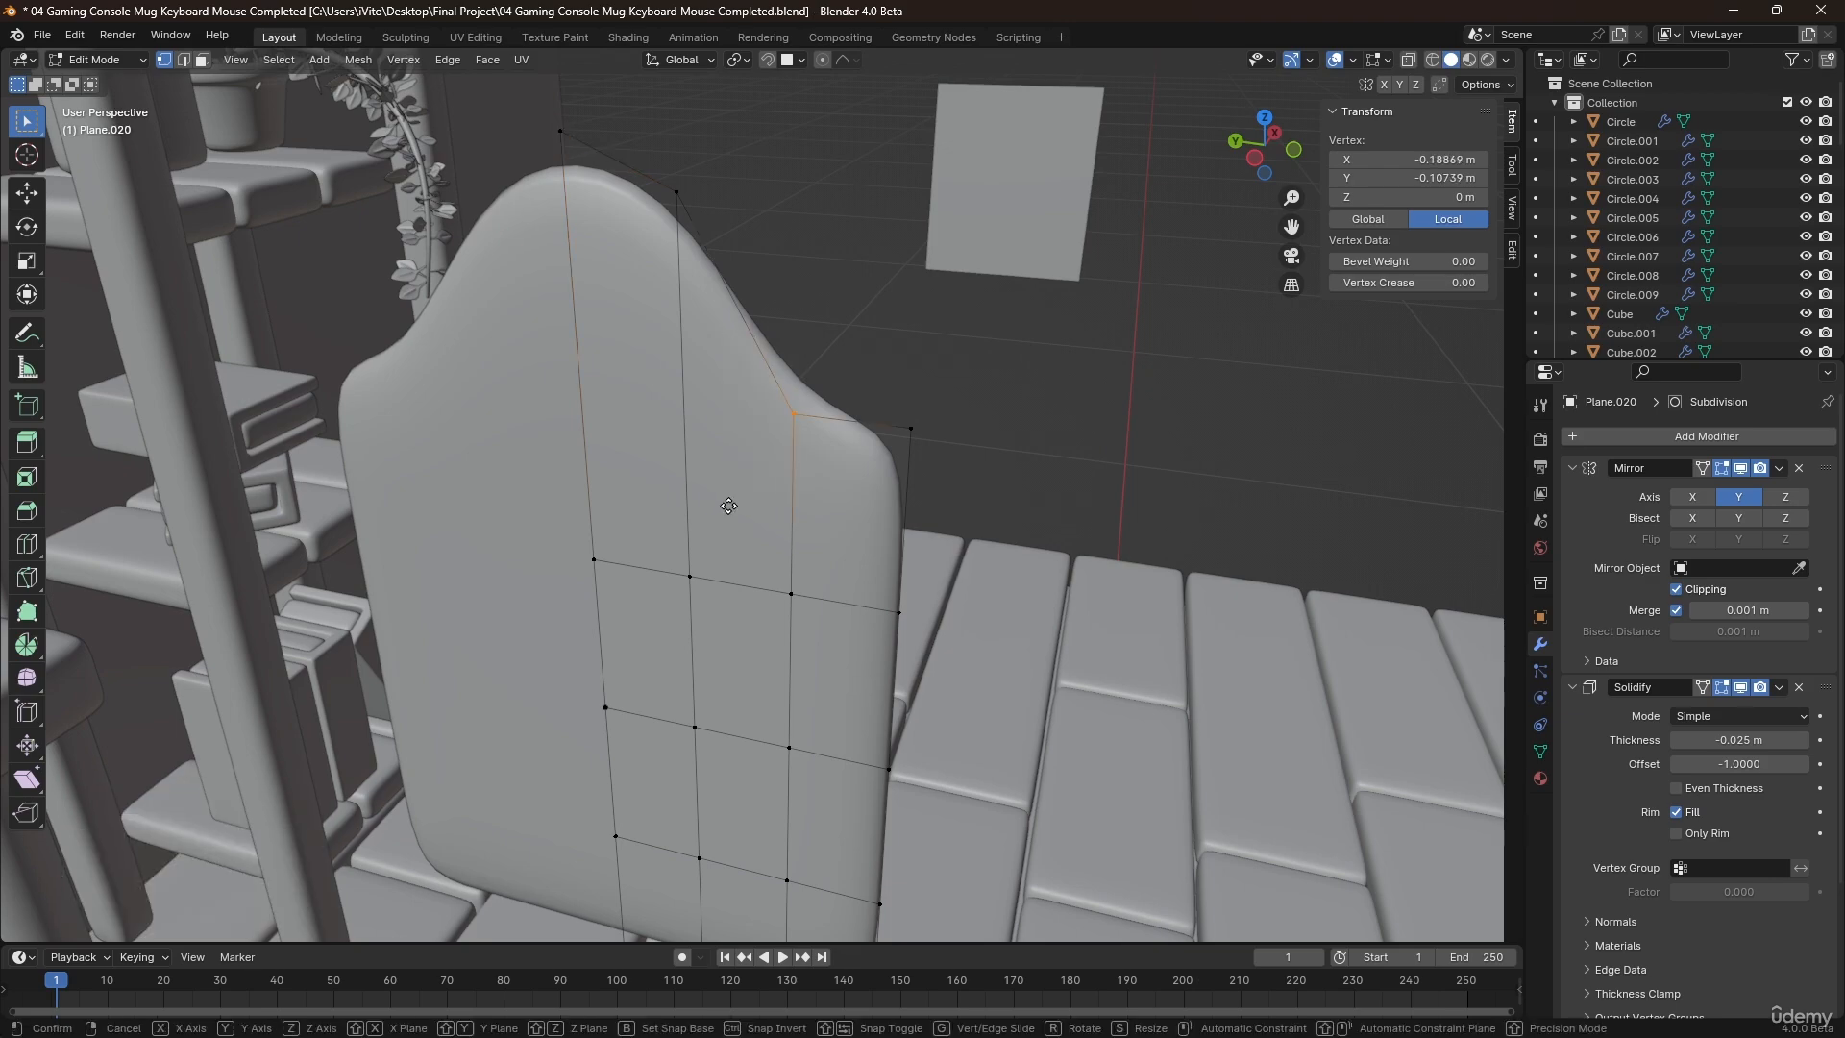
key(g)
key(z)
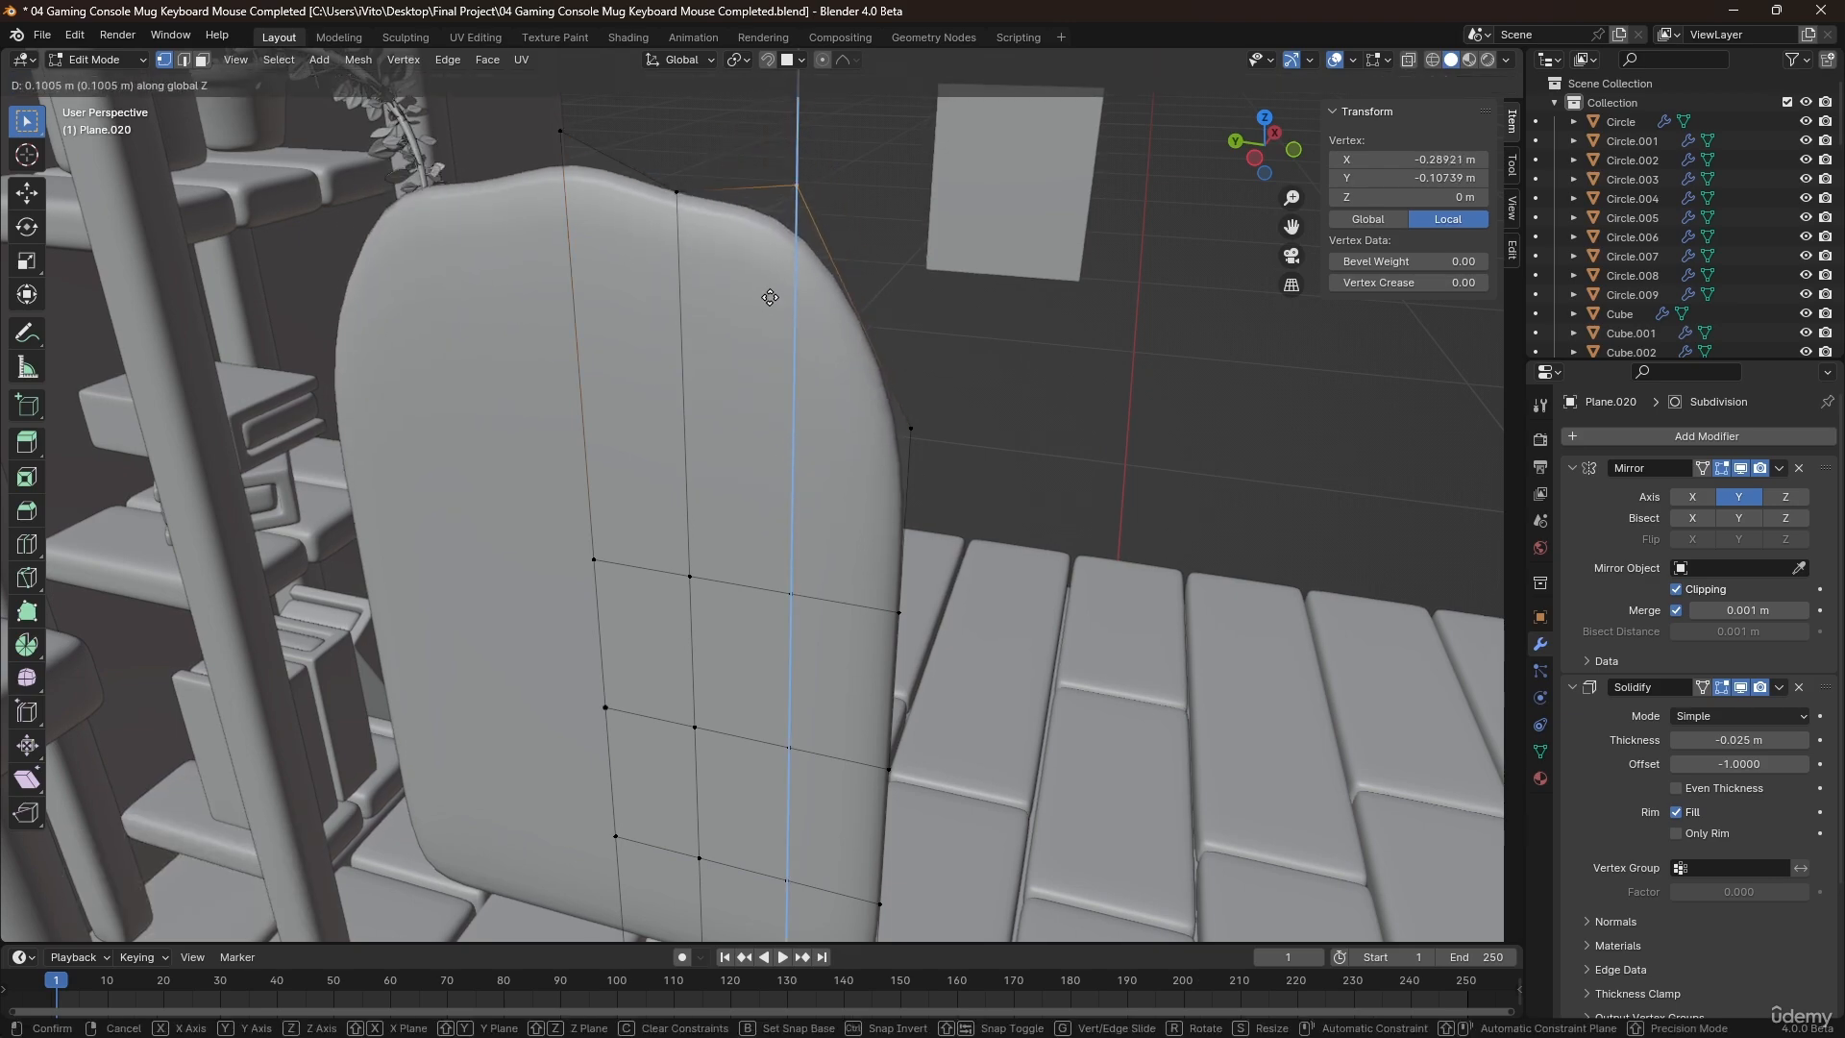
click(760, 339)
drag(651, 173, 691, 233)
key(z)
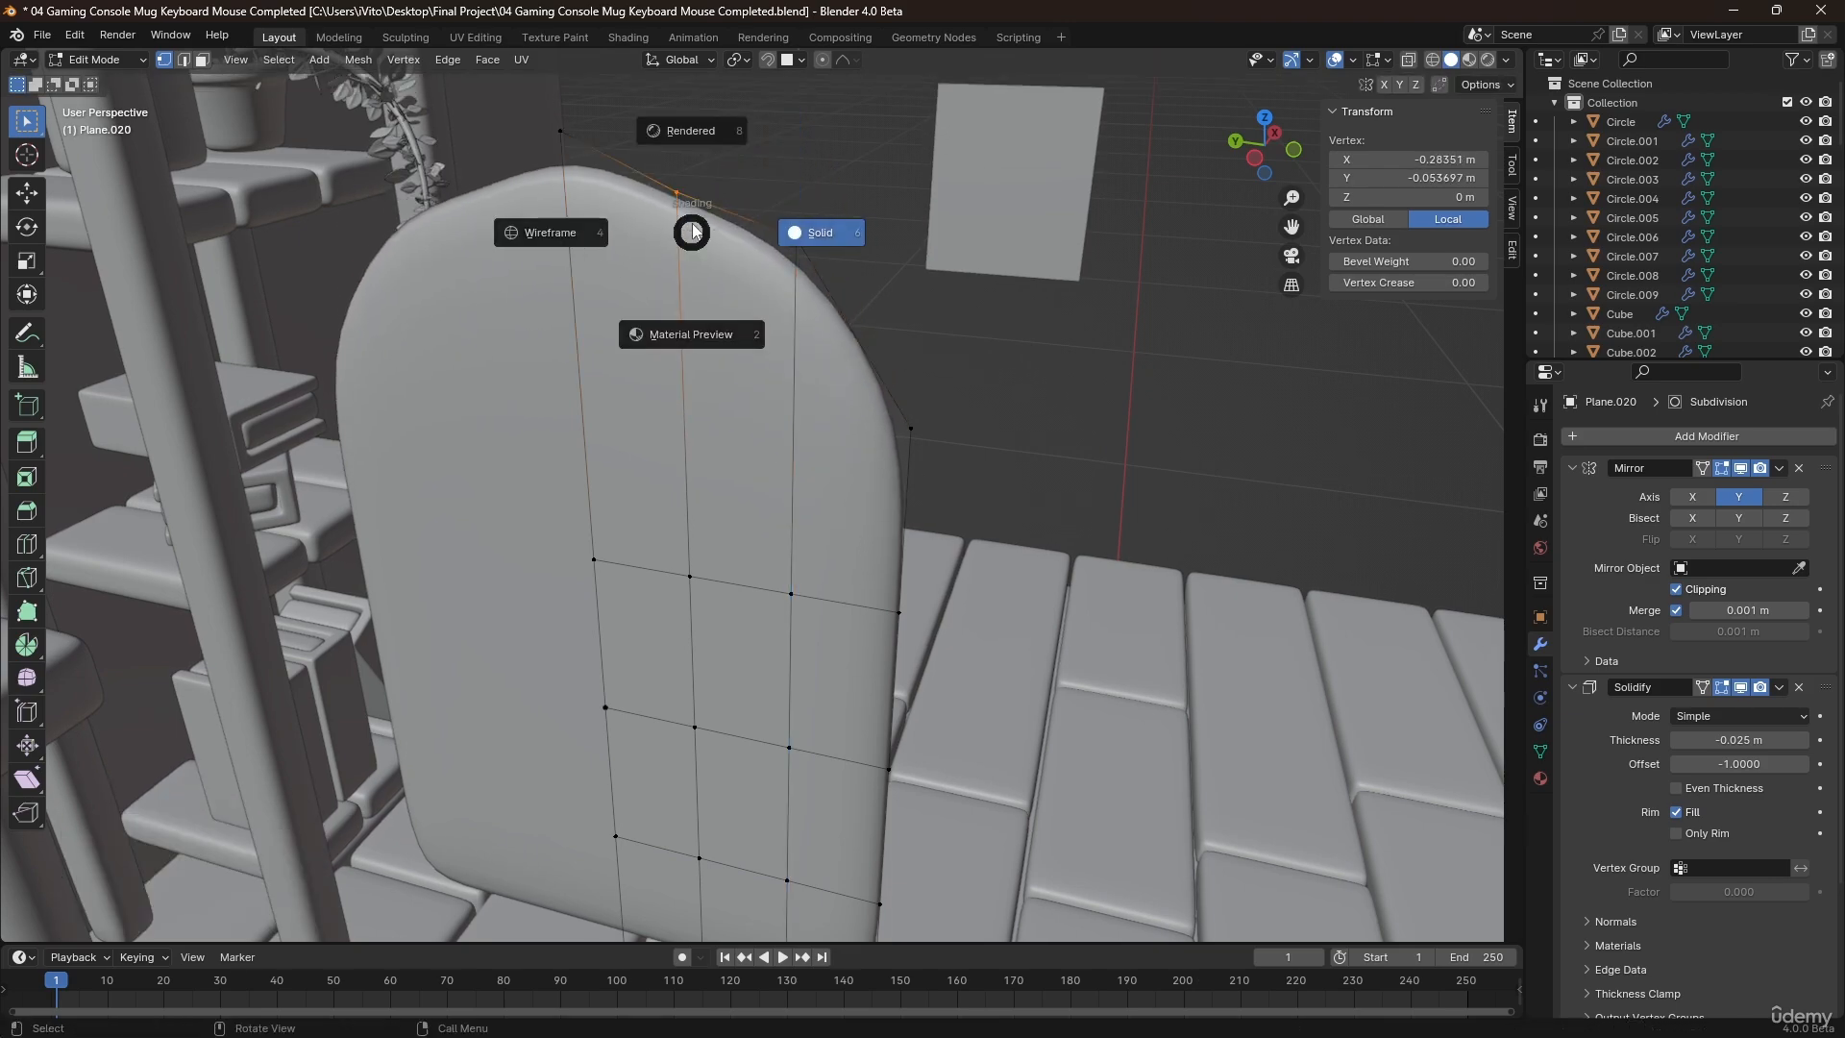
click(692, 227)
right_click(692, 227)
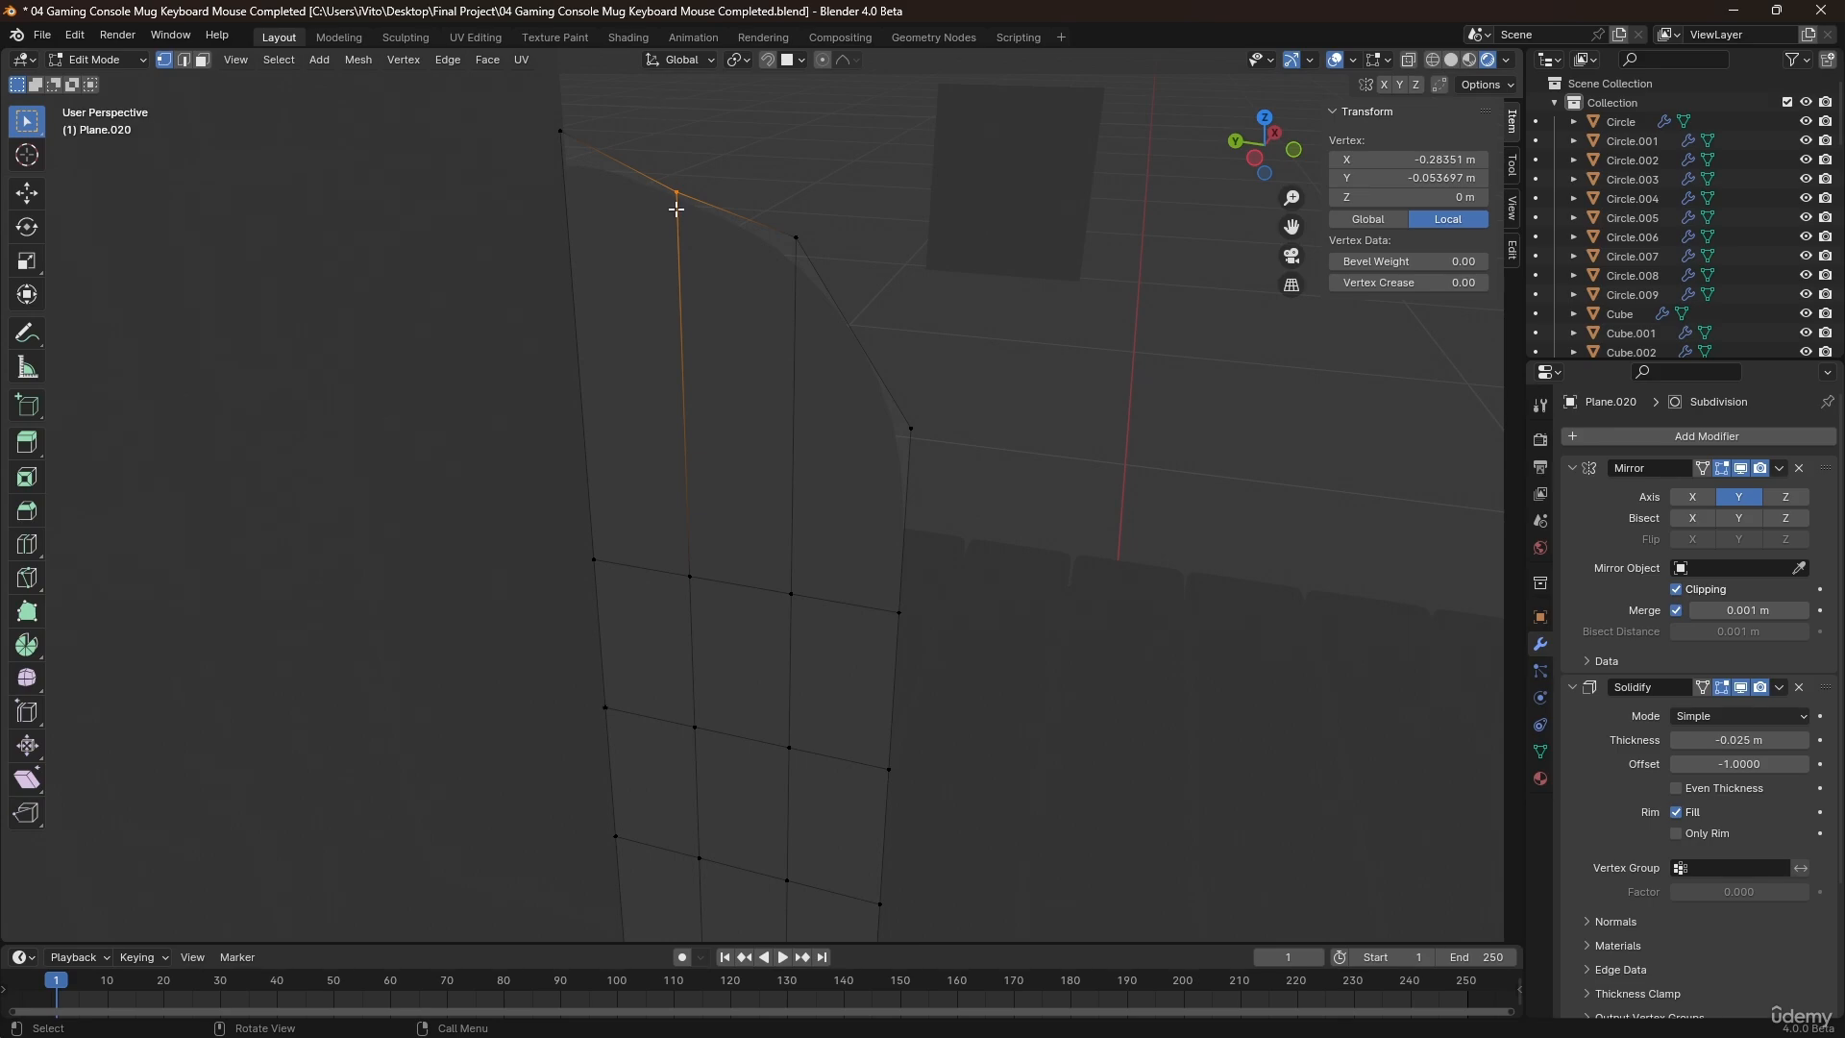
key(z)
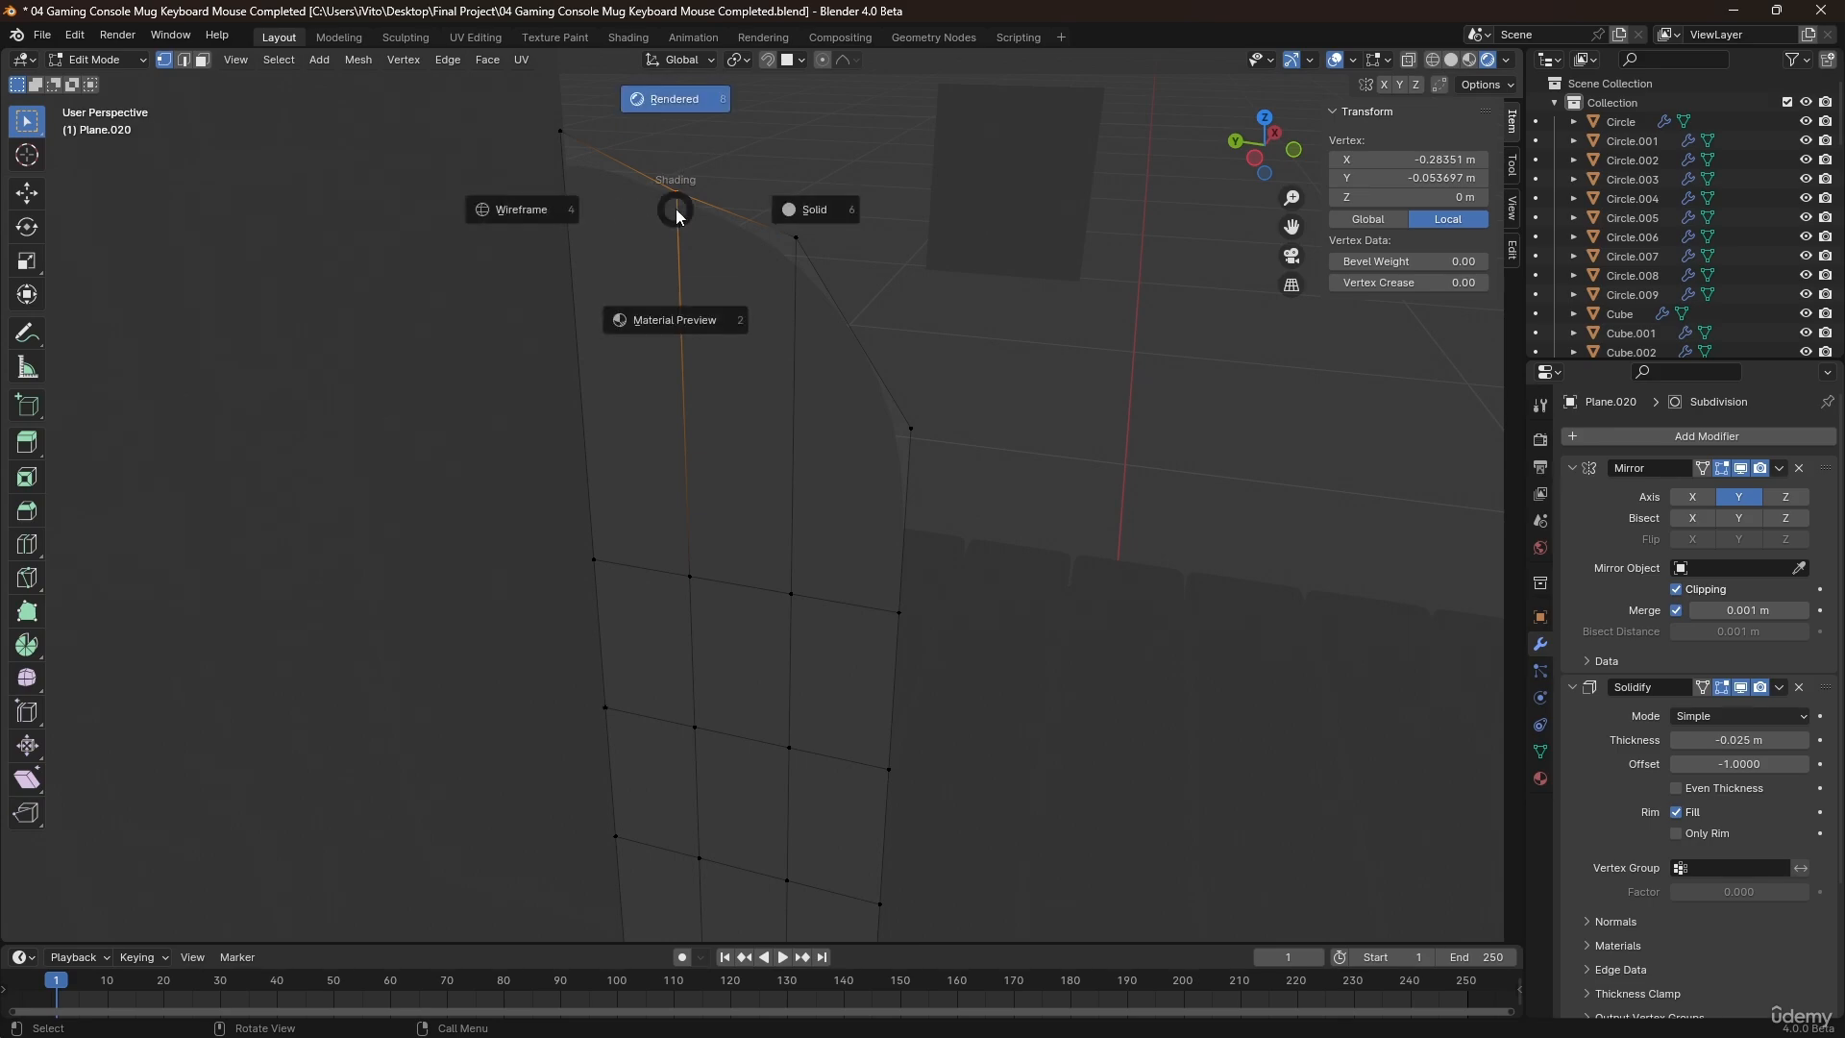
click(844, 223)
Raise the selected top-edge vertex about 0.011 m along Z to round off the arch.
key(g)
key(z)
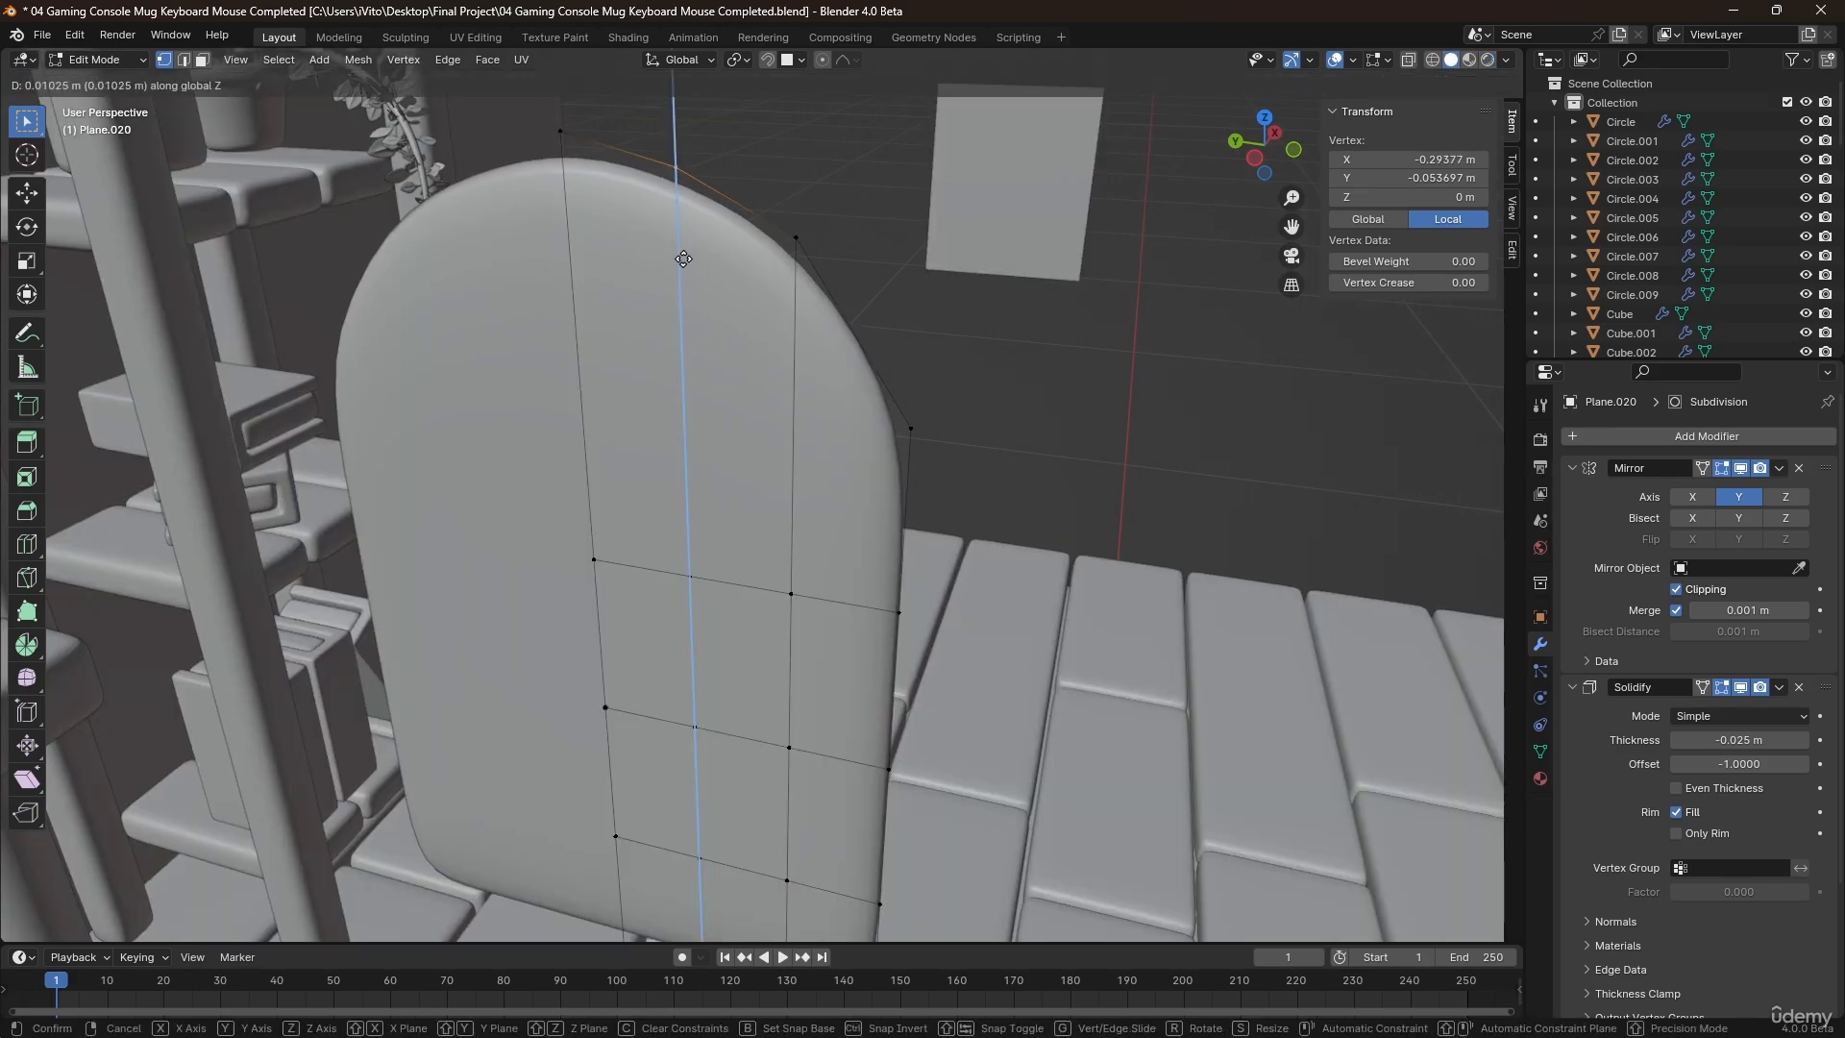
click(684, 257)
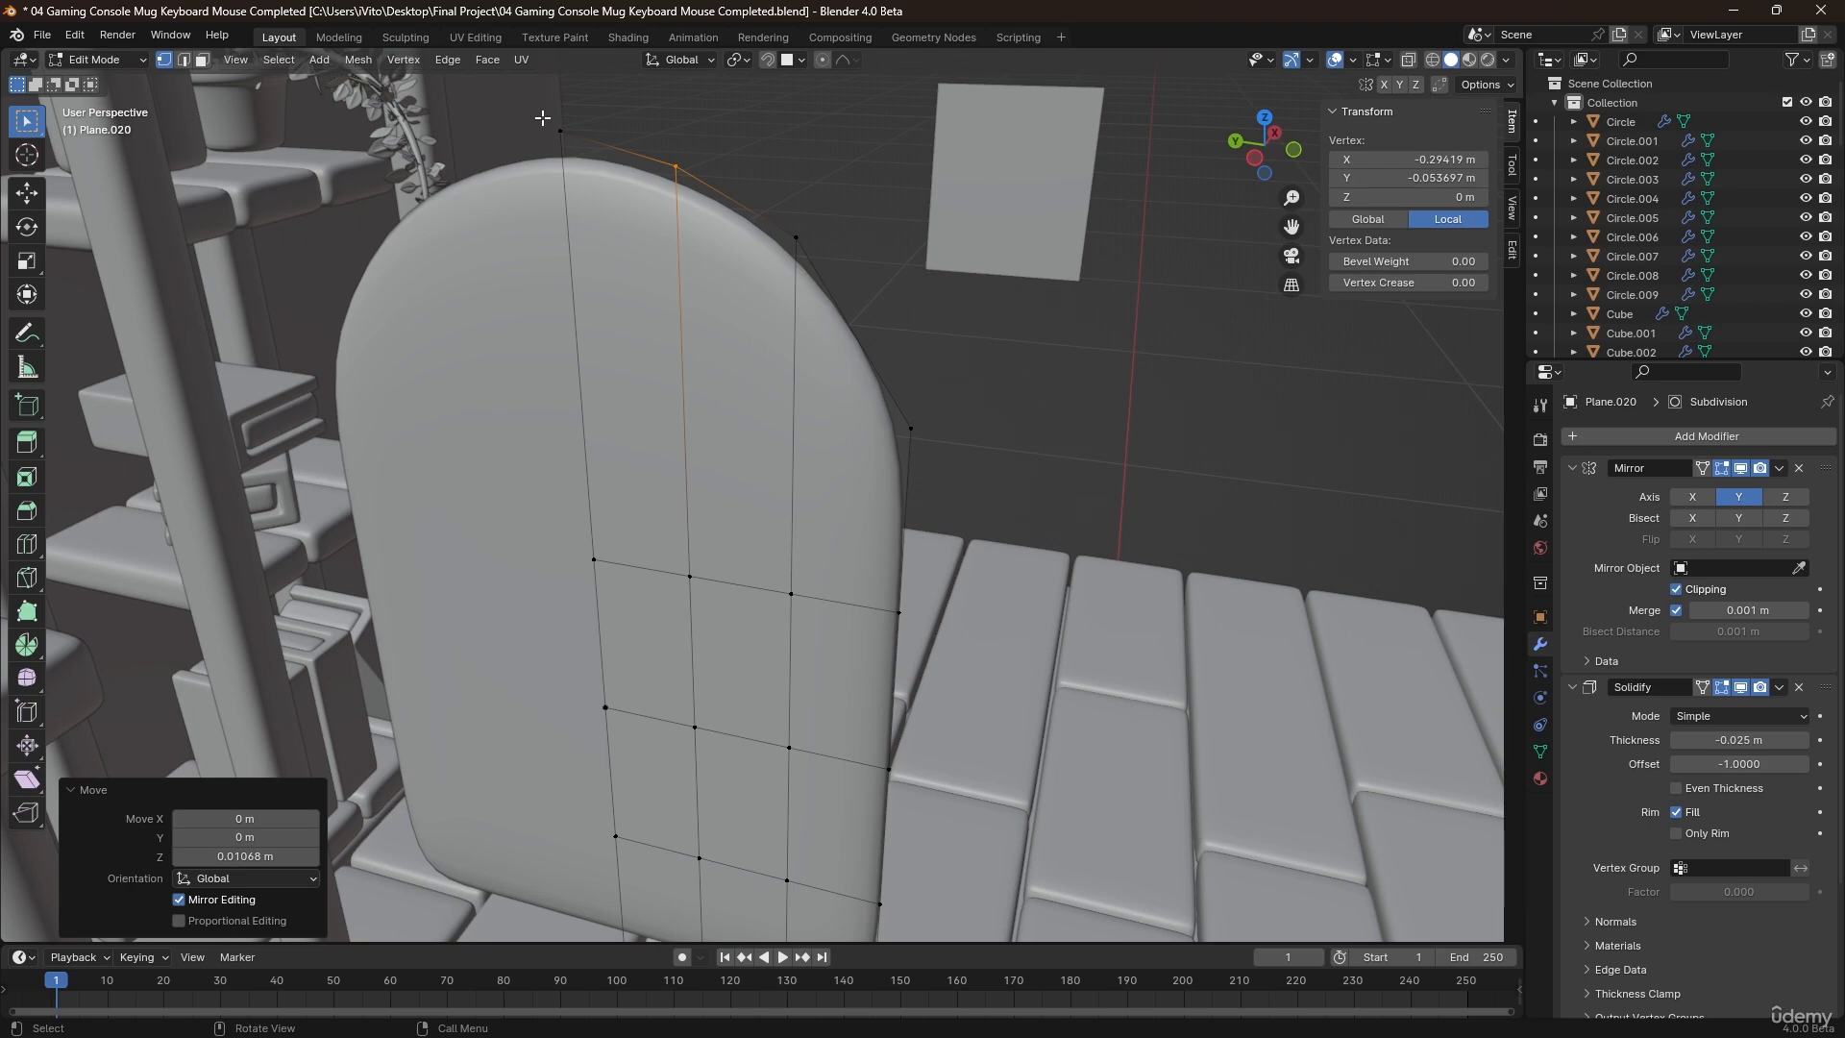
Lower the panel's entire top row of vertices about 0.062 m along Z.
drag(543, 117, 1021, 500)
key(g)
key(z)
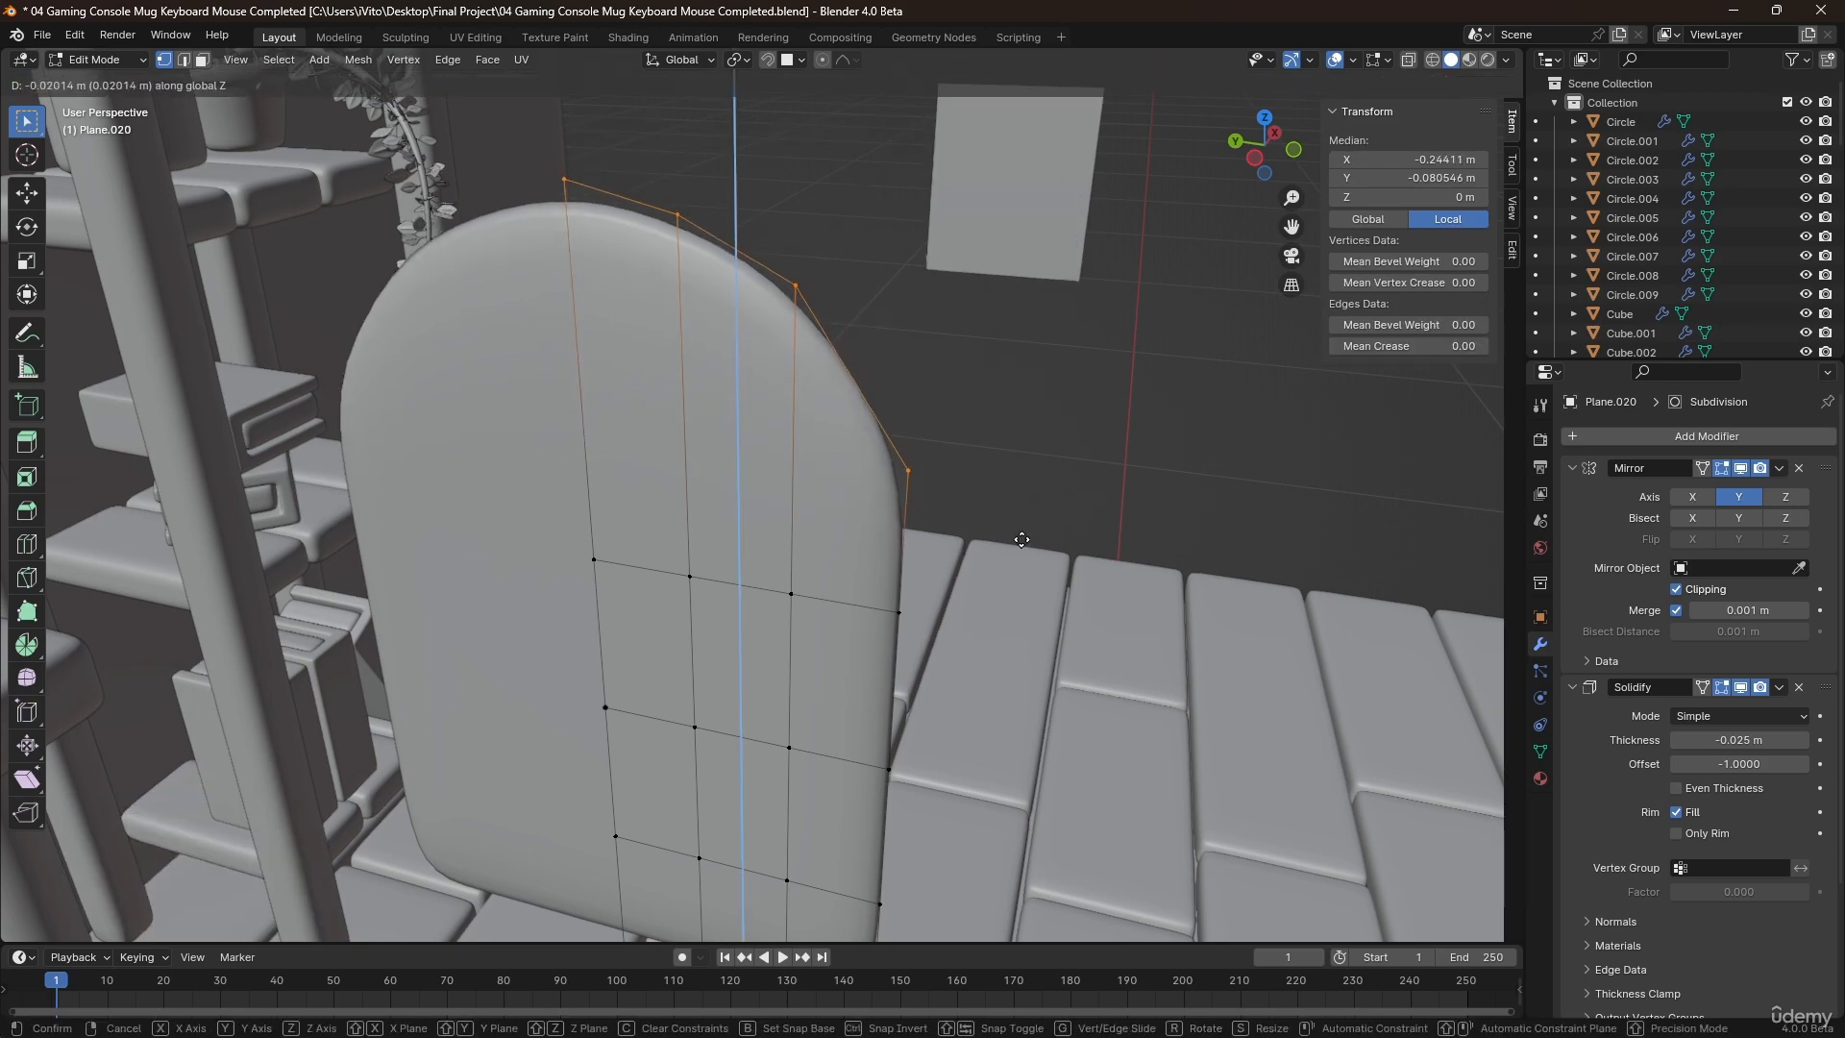
click(1019, 606)
Using proportional editing with Smooth falloff, move the two innermost middle-row vertices about -0.062 m along X to curve the backrest.
middle_drag(1019, 606, 605, 446)
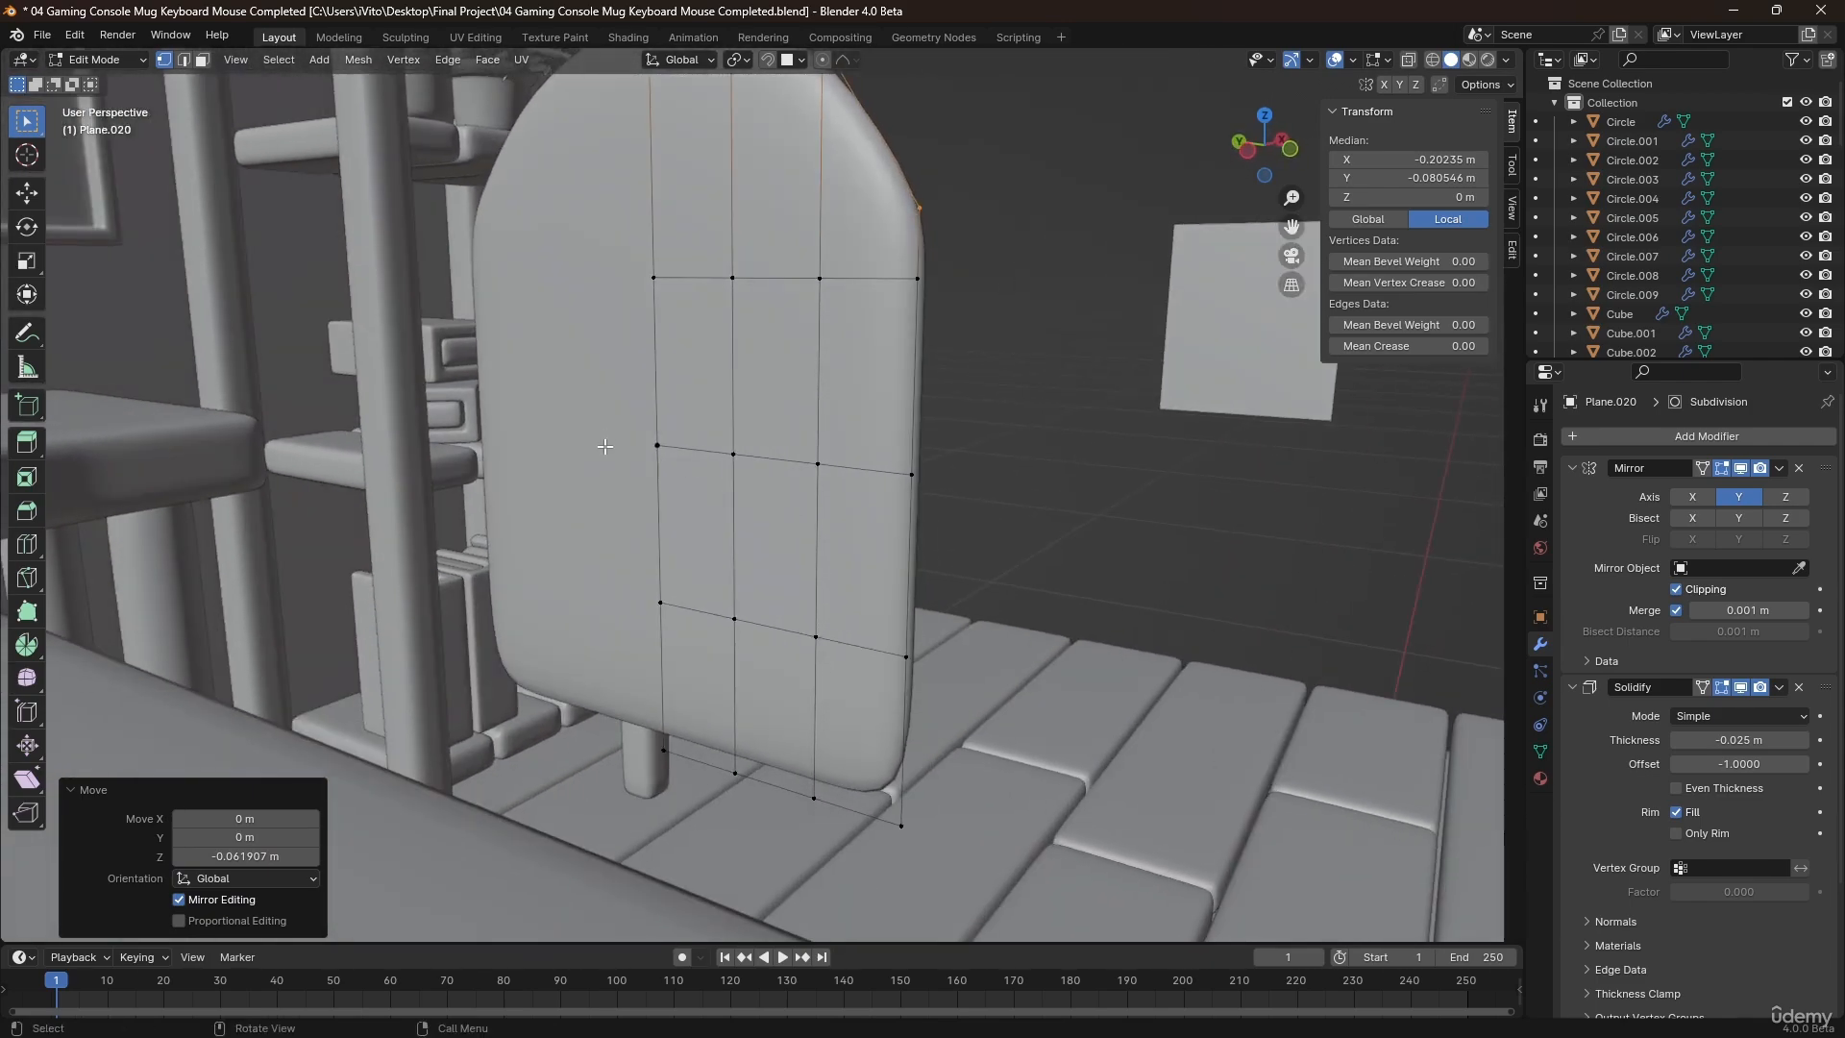
drag(607, 426, 748, 508)
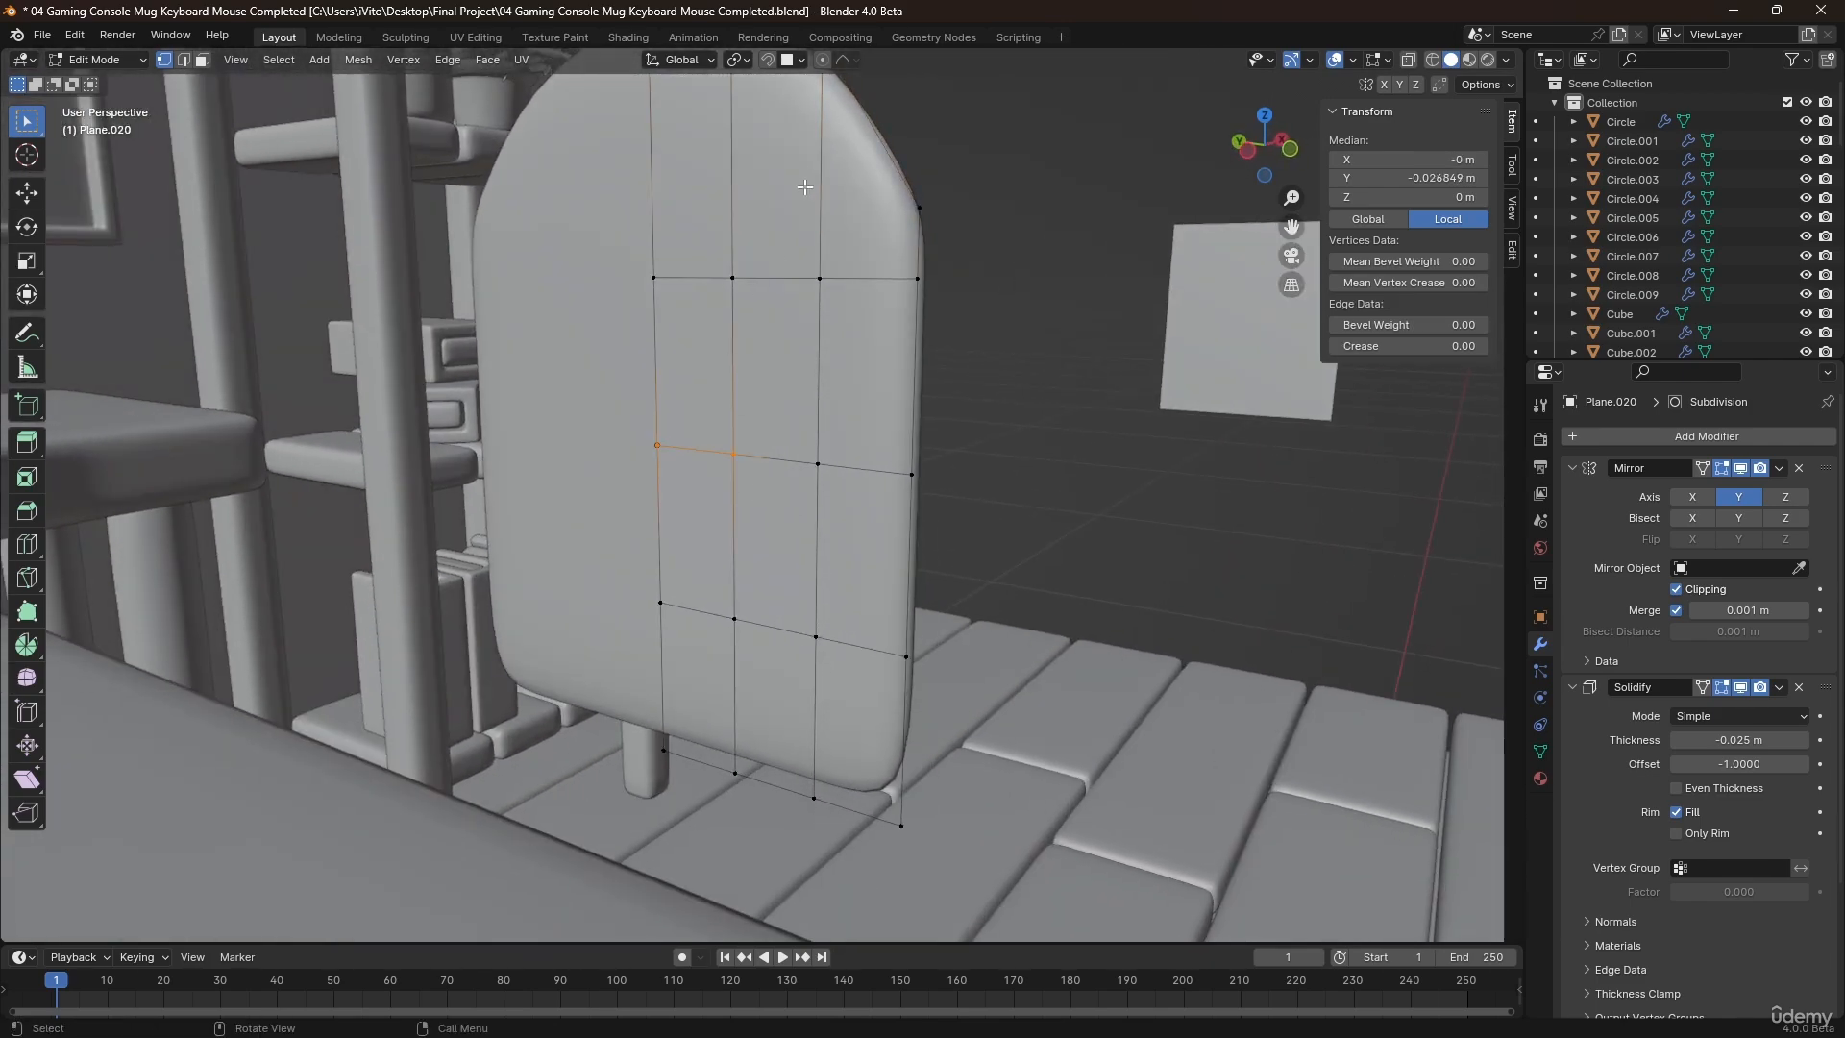
click(842, 61)
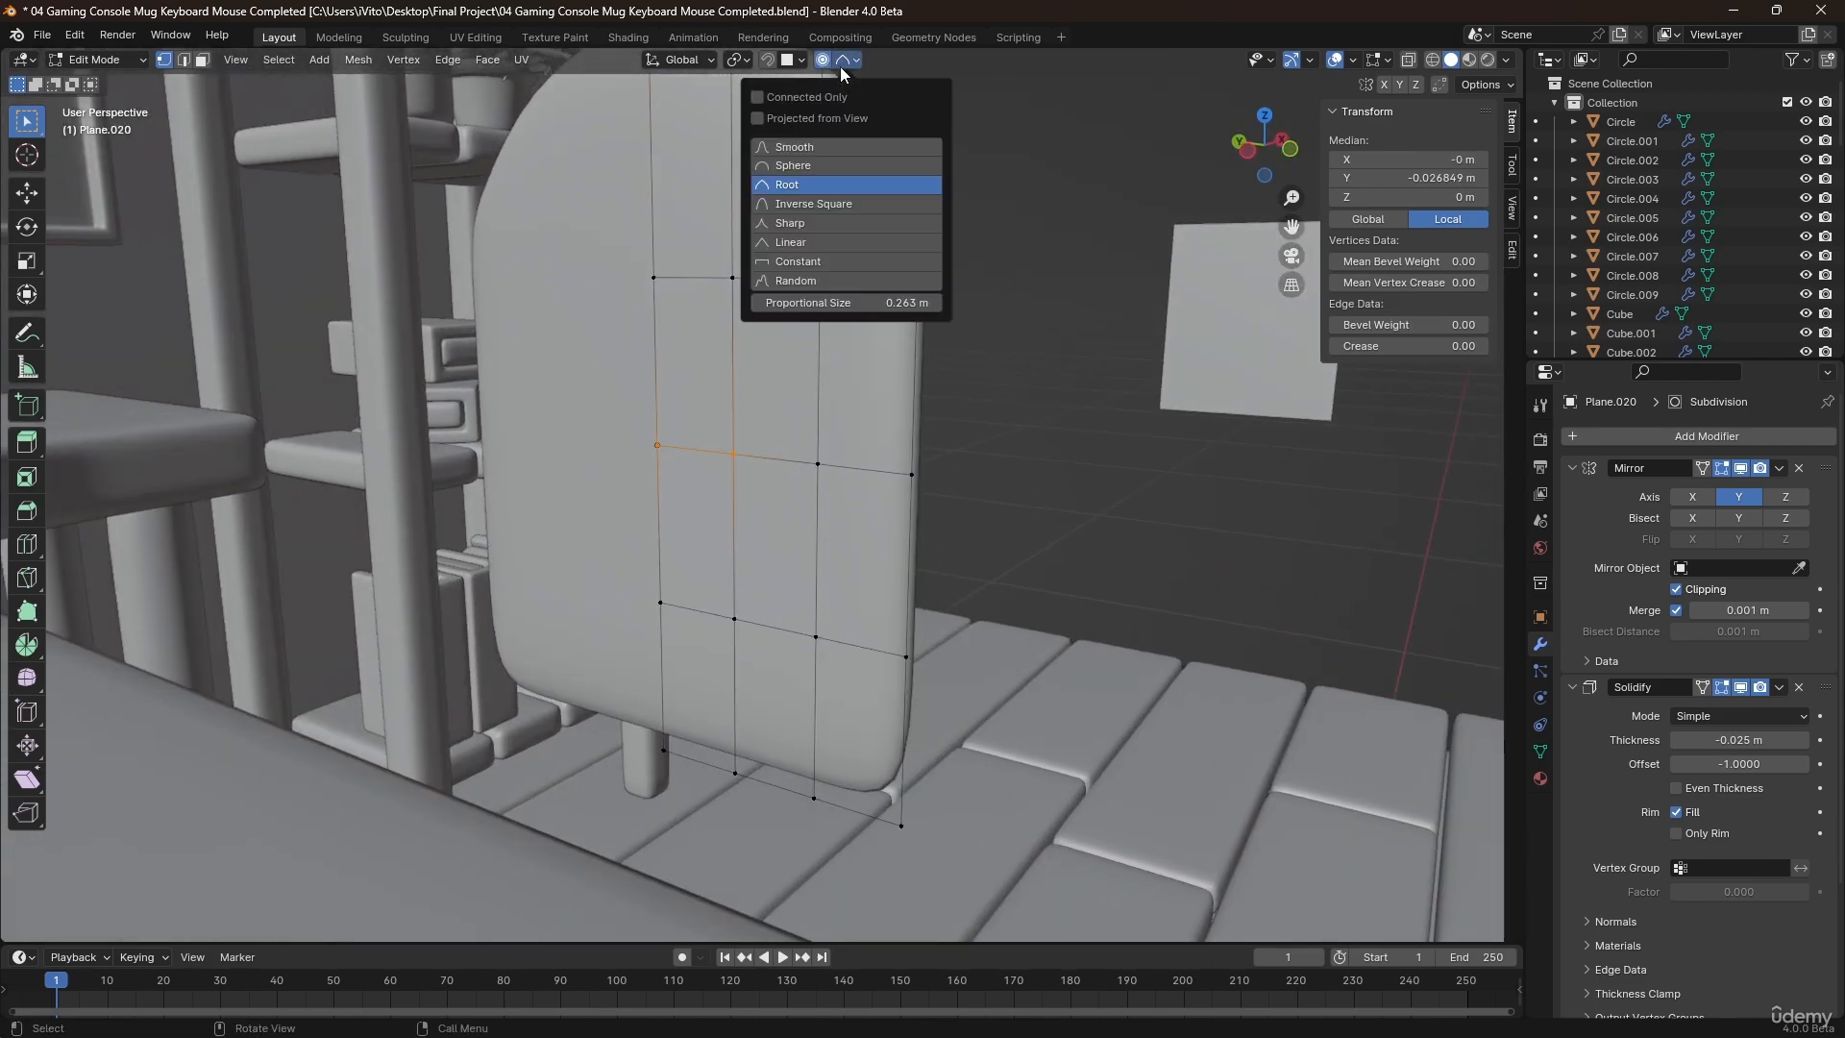
click(784, 159)
mouse_move(850, 365)
middle_down()
mouse_move(826, 374)
mouse_move(863, 390)
middle_up()
key(g)
key(x)
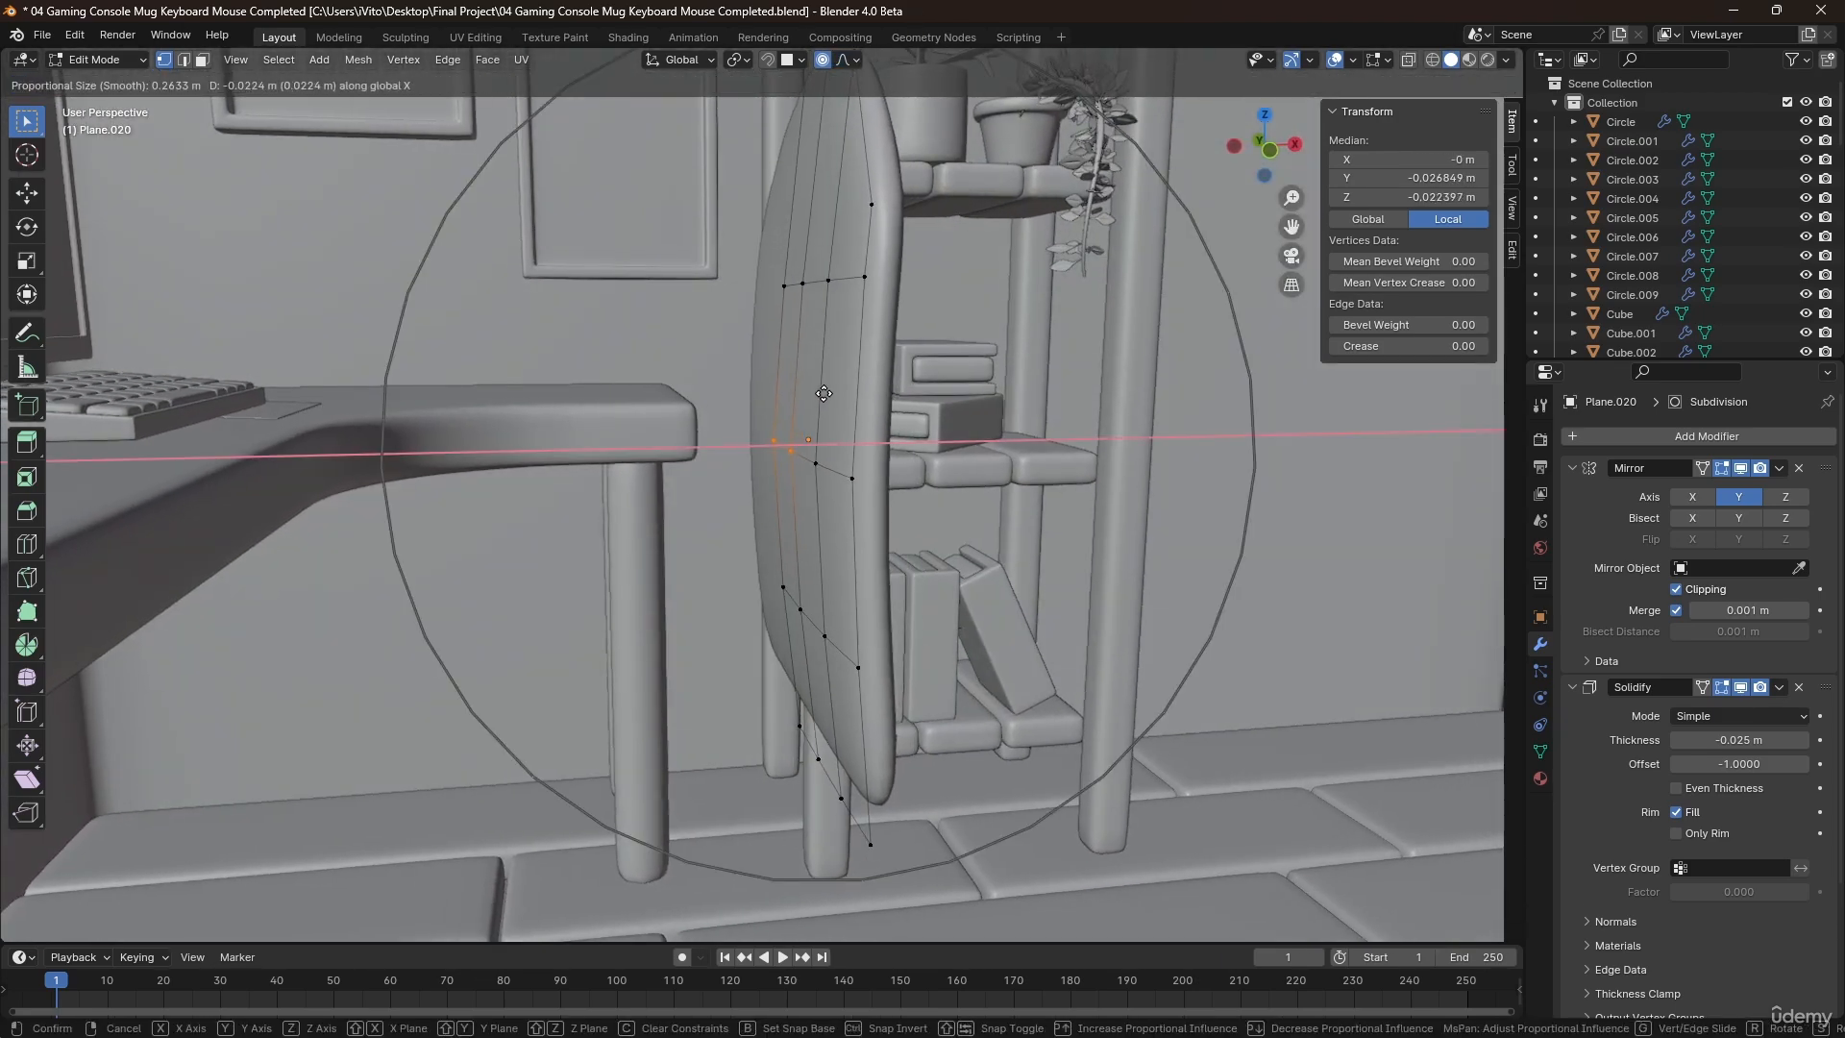
click(759, 384)
Lower the three inner top-edge vertices about 0.03 m along Z with proportional editing.
middle_drag(759, 384, 396, 248)
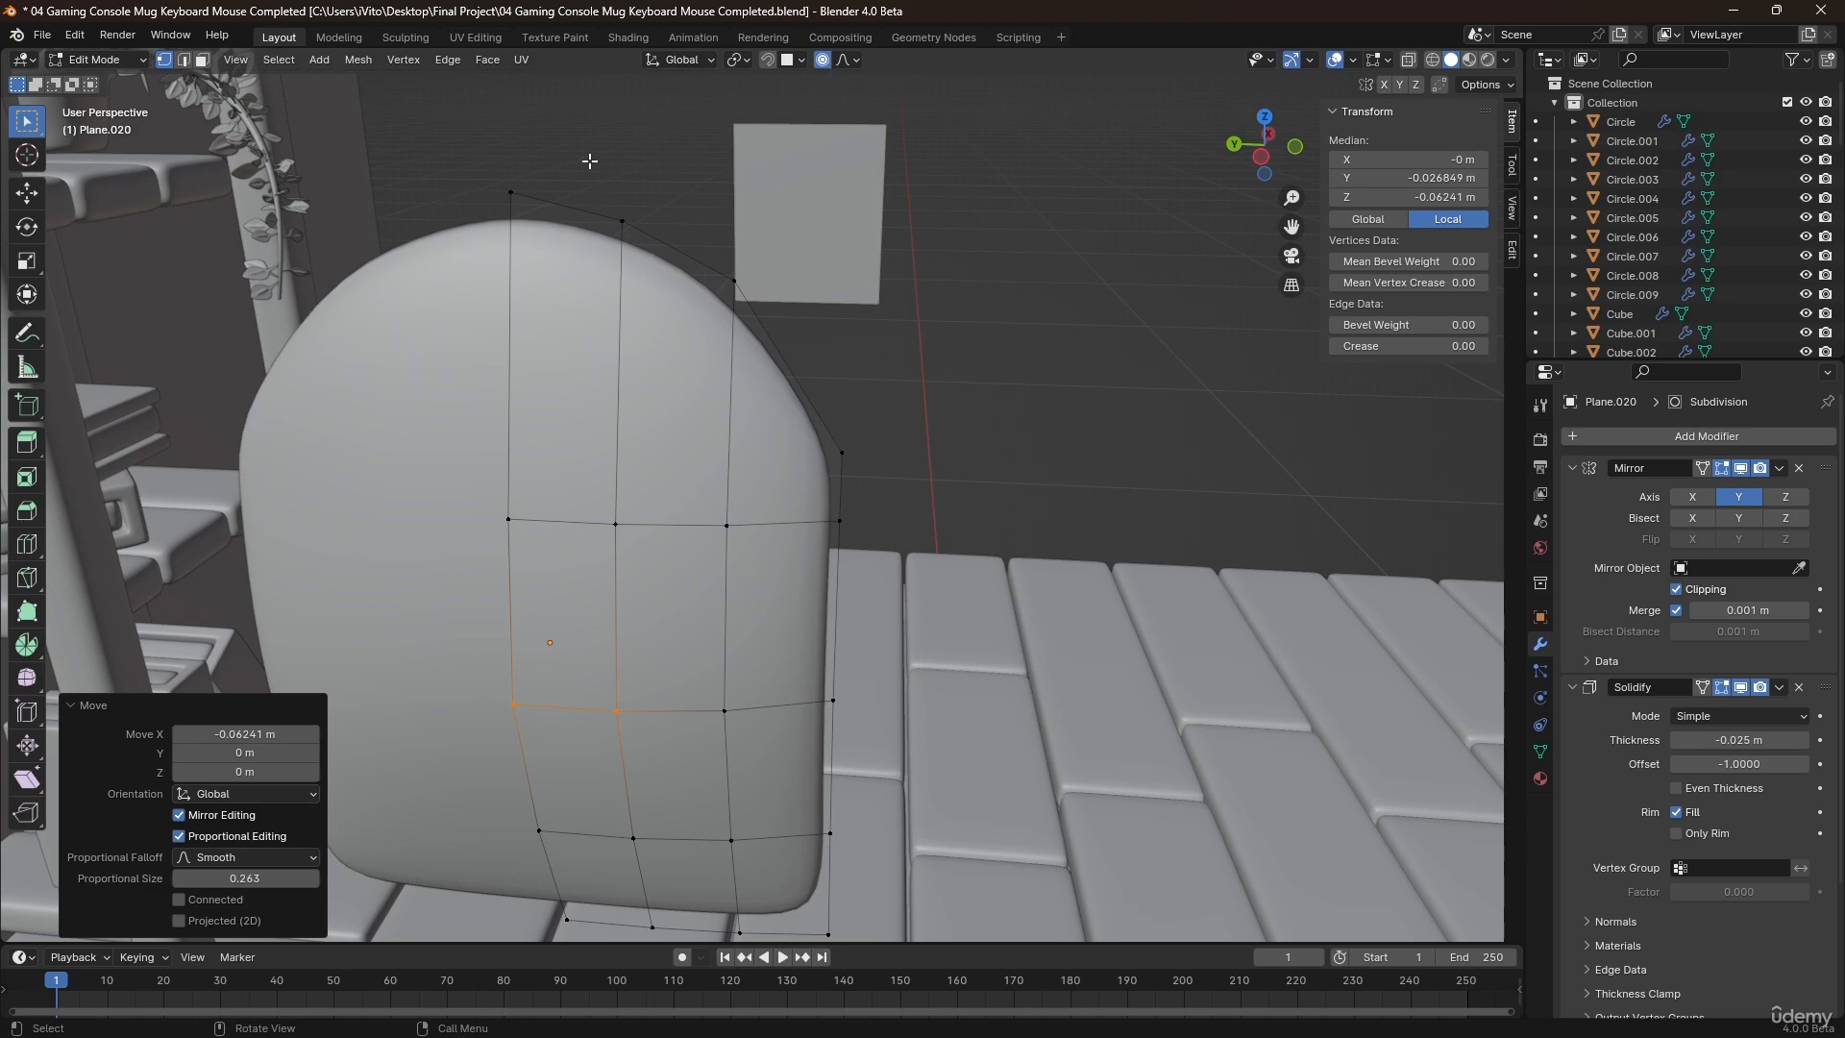
drag(500, 146, 784, 348)
key(g)
key(z)
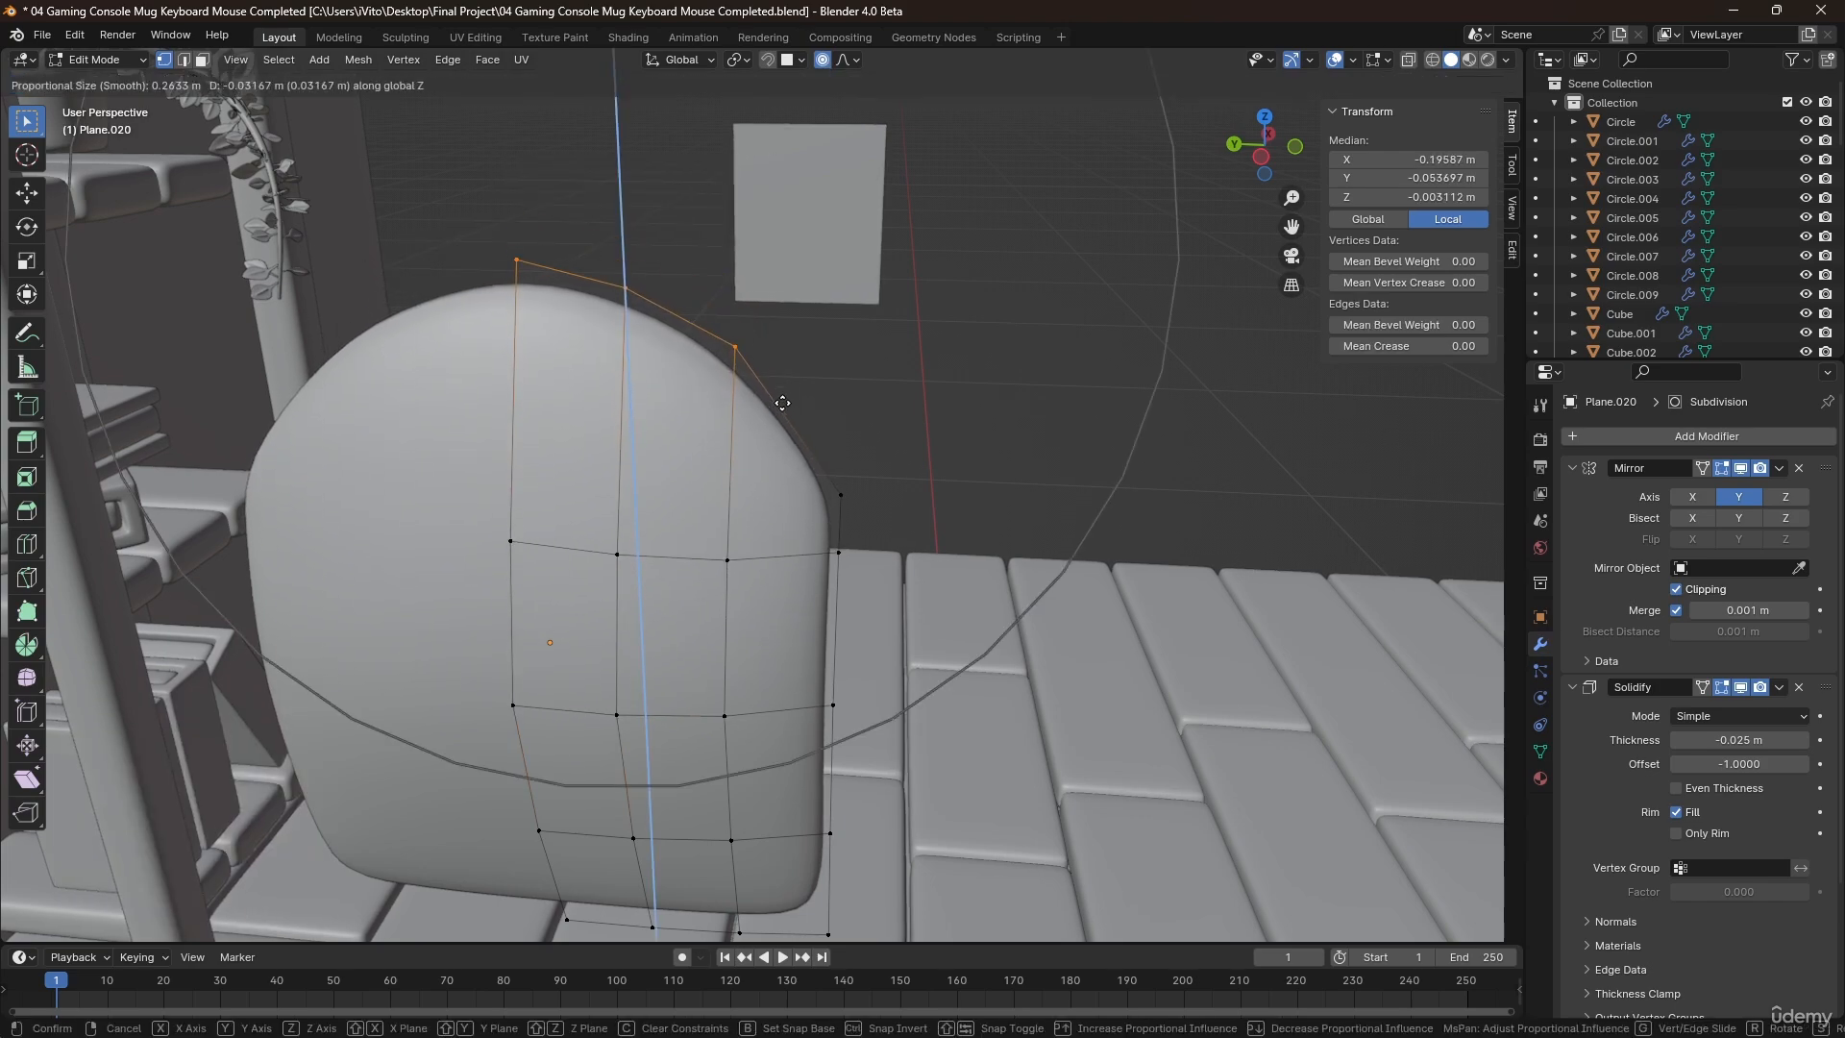
click(782, 403)
Raise the top-edge vertex beside the outer corner about 0.016 m along Z, with the proportional size reduced to about 0.069 m.
click(745, 354)
key(g)
key(z)
scroll(783, 373, up, 10)
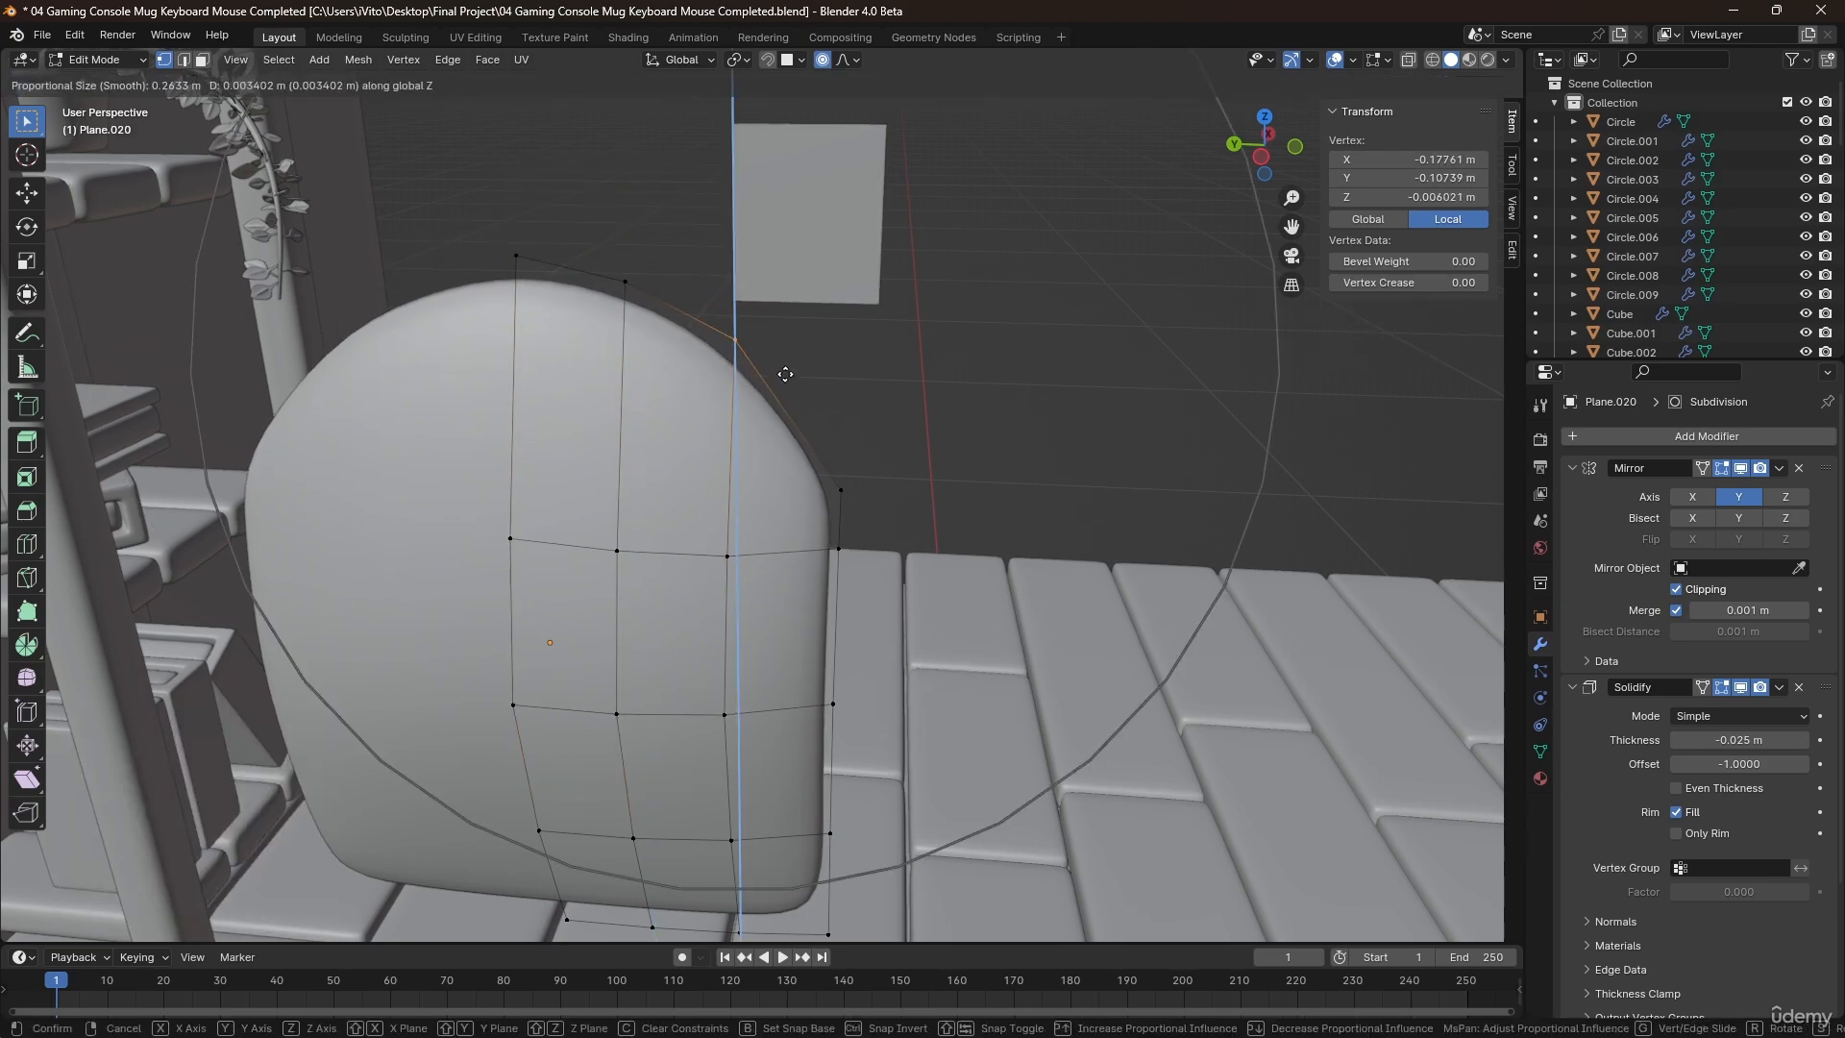
scroll(786, 374, up, 4)
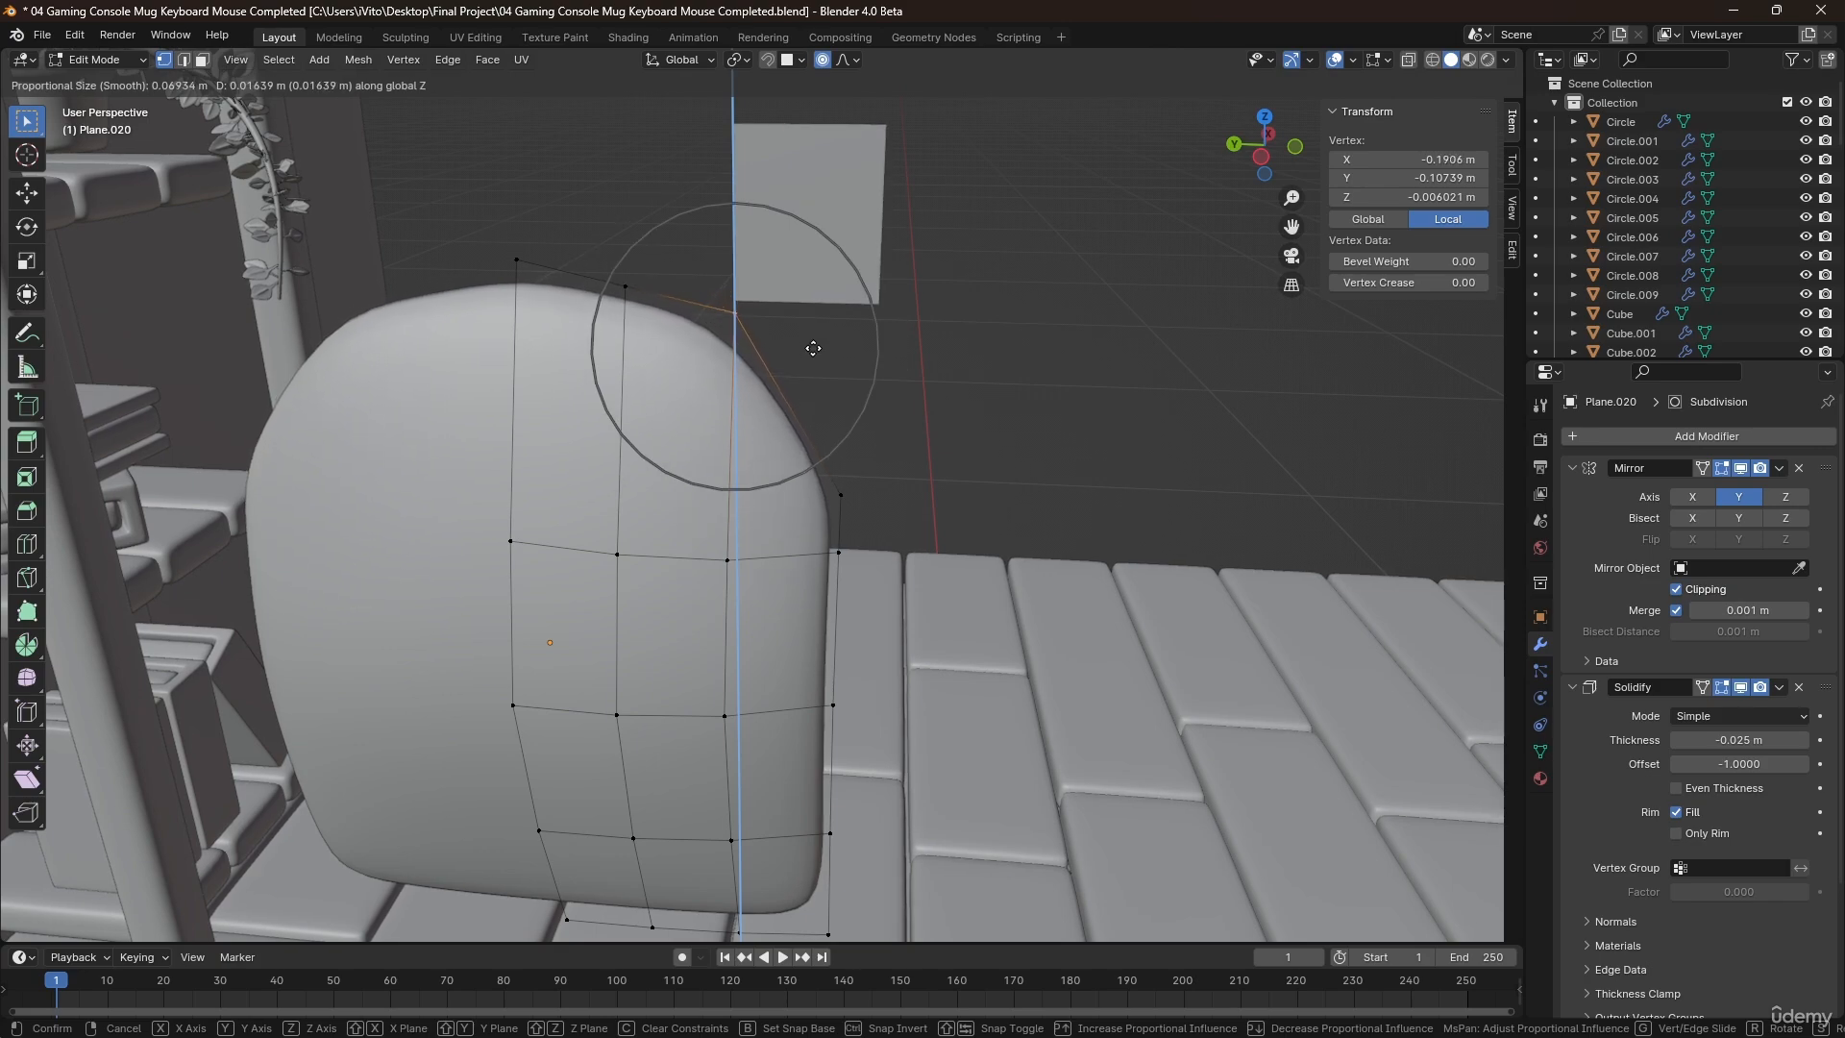
click(813, 348)
Raise the top-edge vertex next to the centreline about 0.008 m and the outer corner vertex about 0.046 m along Z.
middle_drag(813, 348, 618, 272)
key(g)
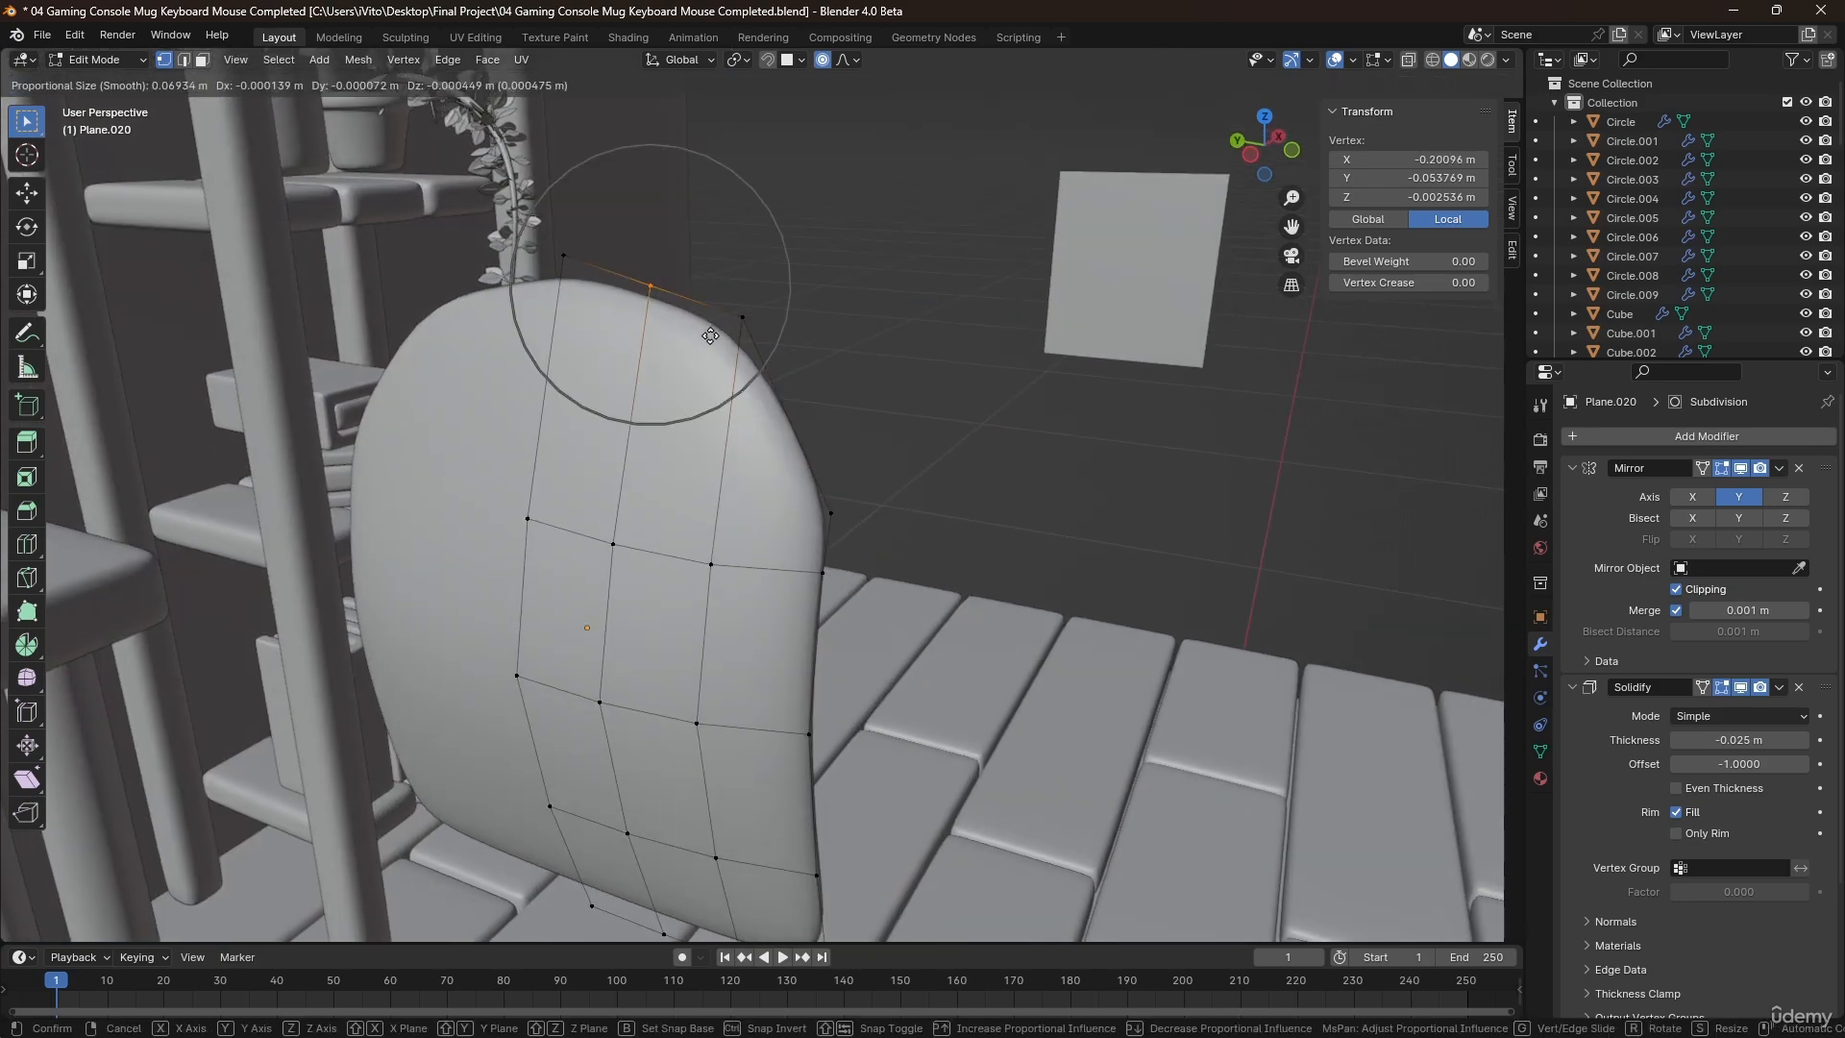
click(710, 336)
middle_drag(732, 432, 812, 475)
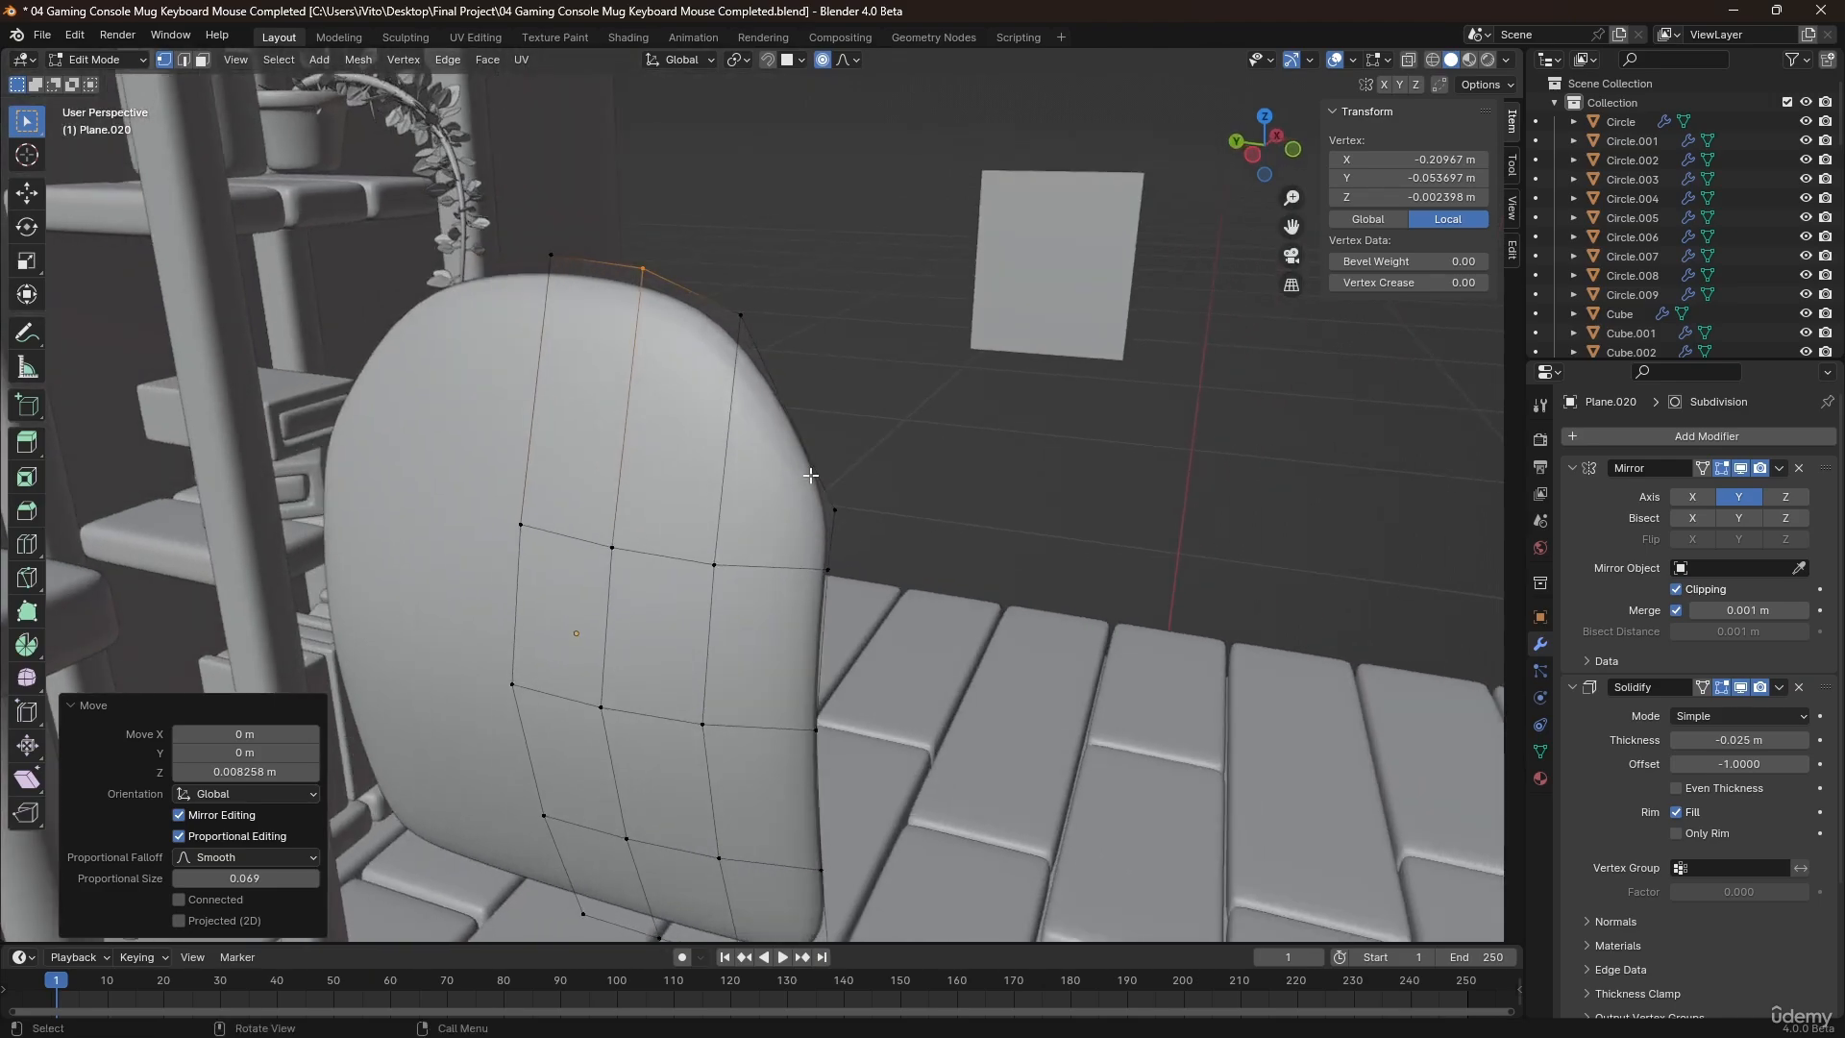
key(g)
key(z)
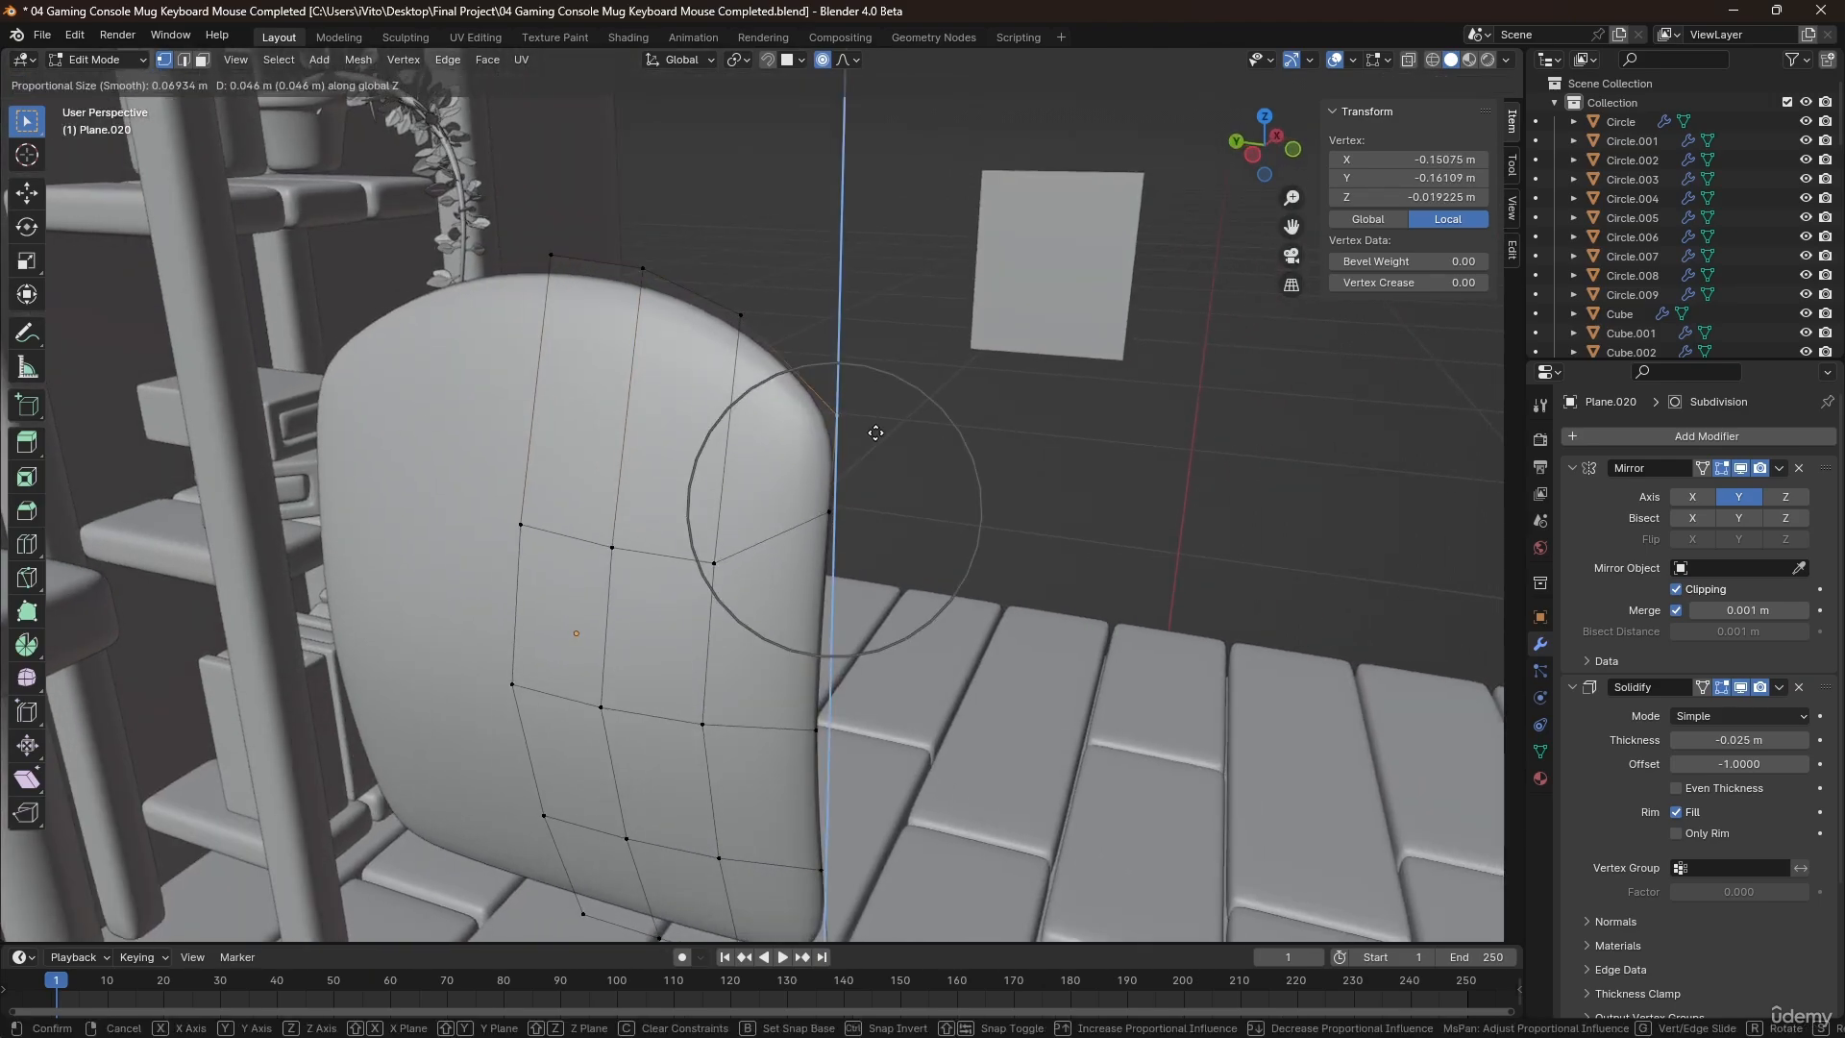
click(876, 432)
Return to Object Mode and set the backrest's Solidify thickness to -0.03 m.
middle_drag(875, 432, 596, 620)
key(Tab)
drag(1706, 737, 1684, 737)
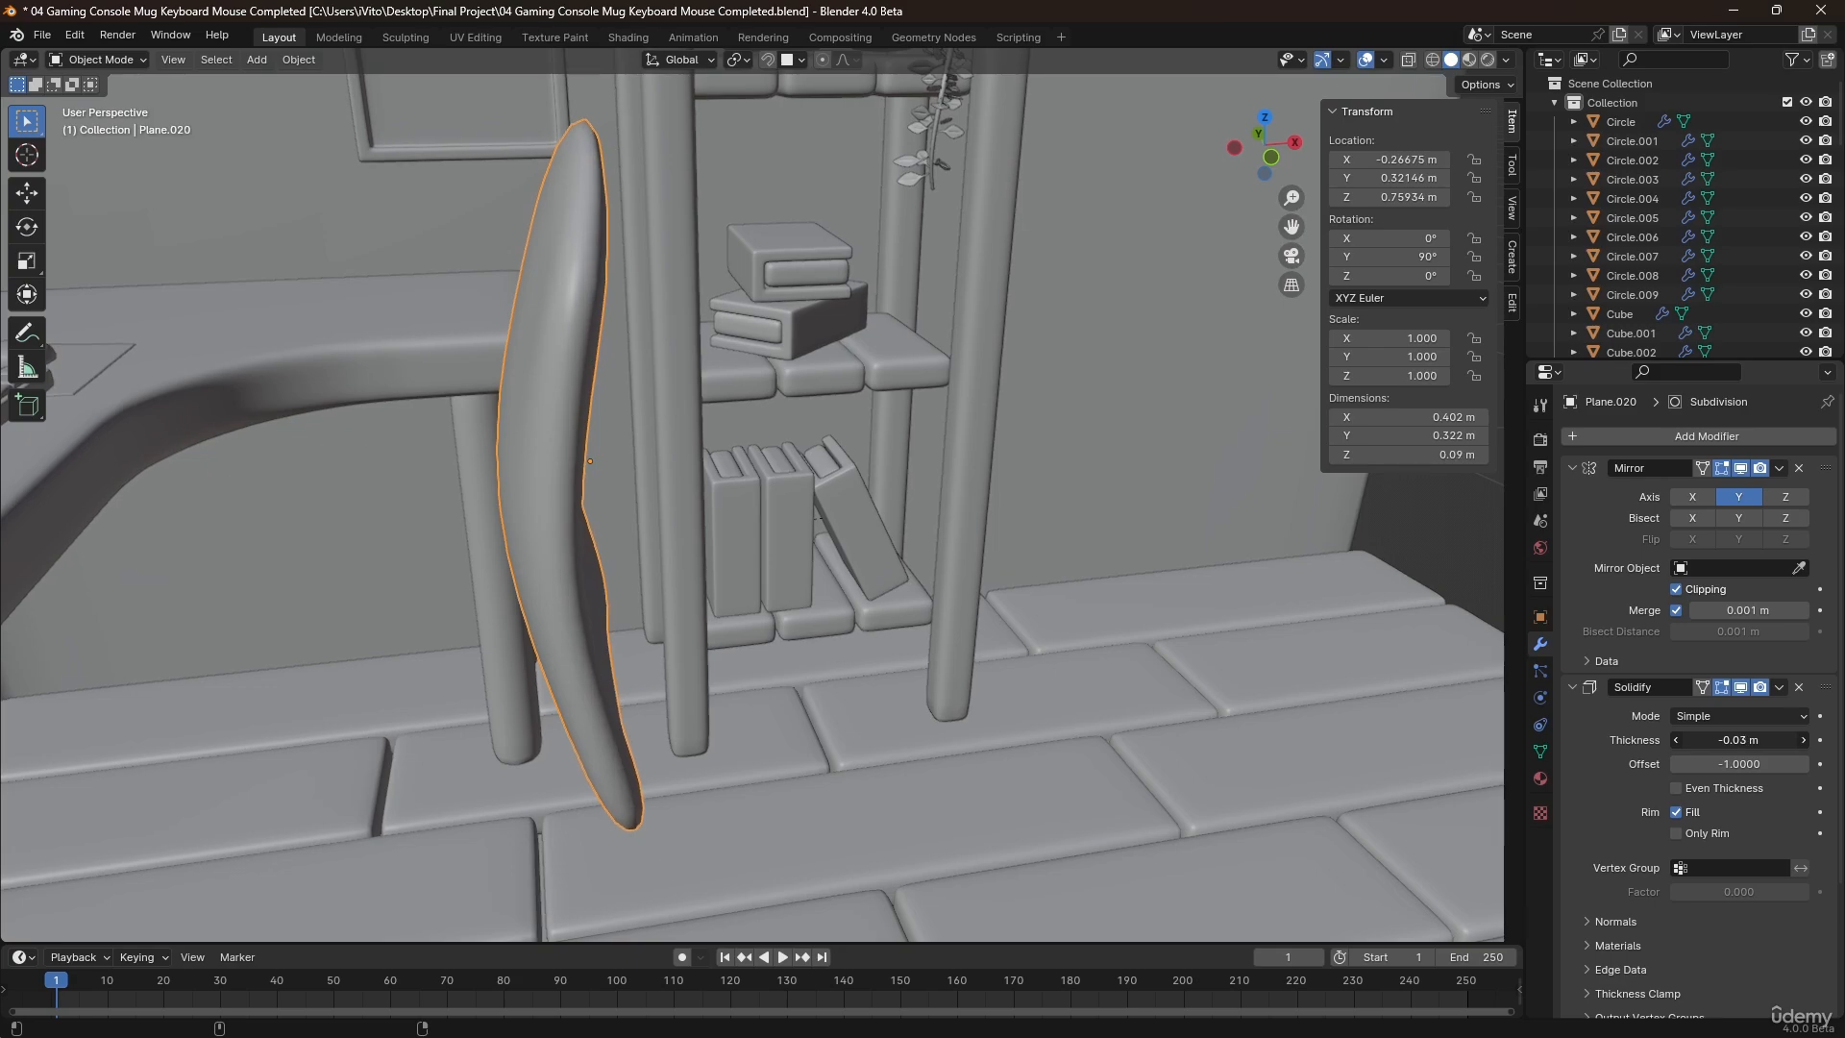
Select the backrest mesh's continuous outer edge path along the top, down the side and across the bottom.
middle_drag(561, 455, 751, 404)
key(Tab)
scroll(925, 233, up, 4)
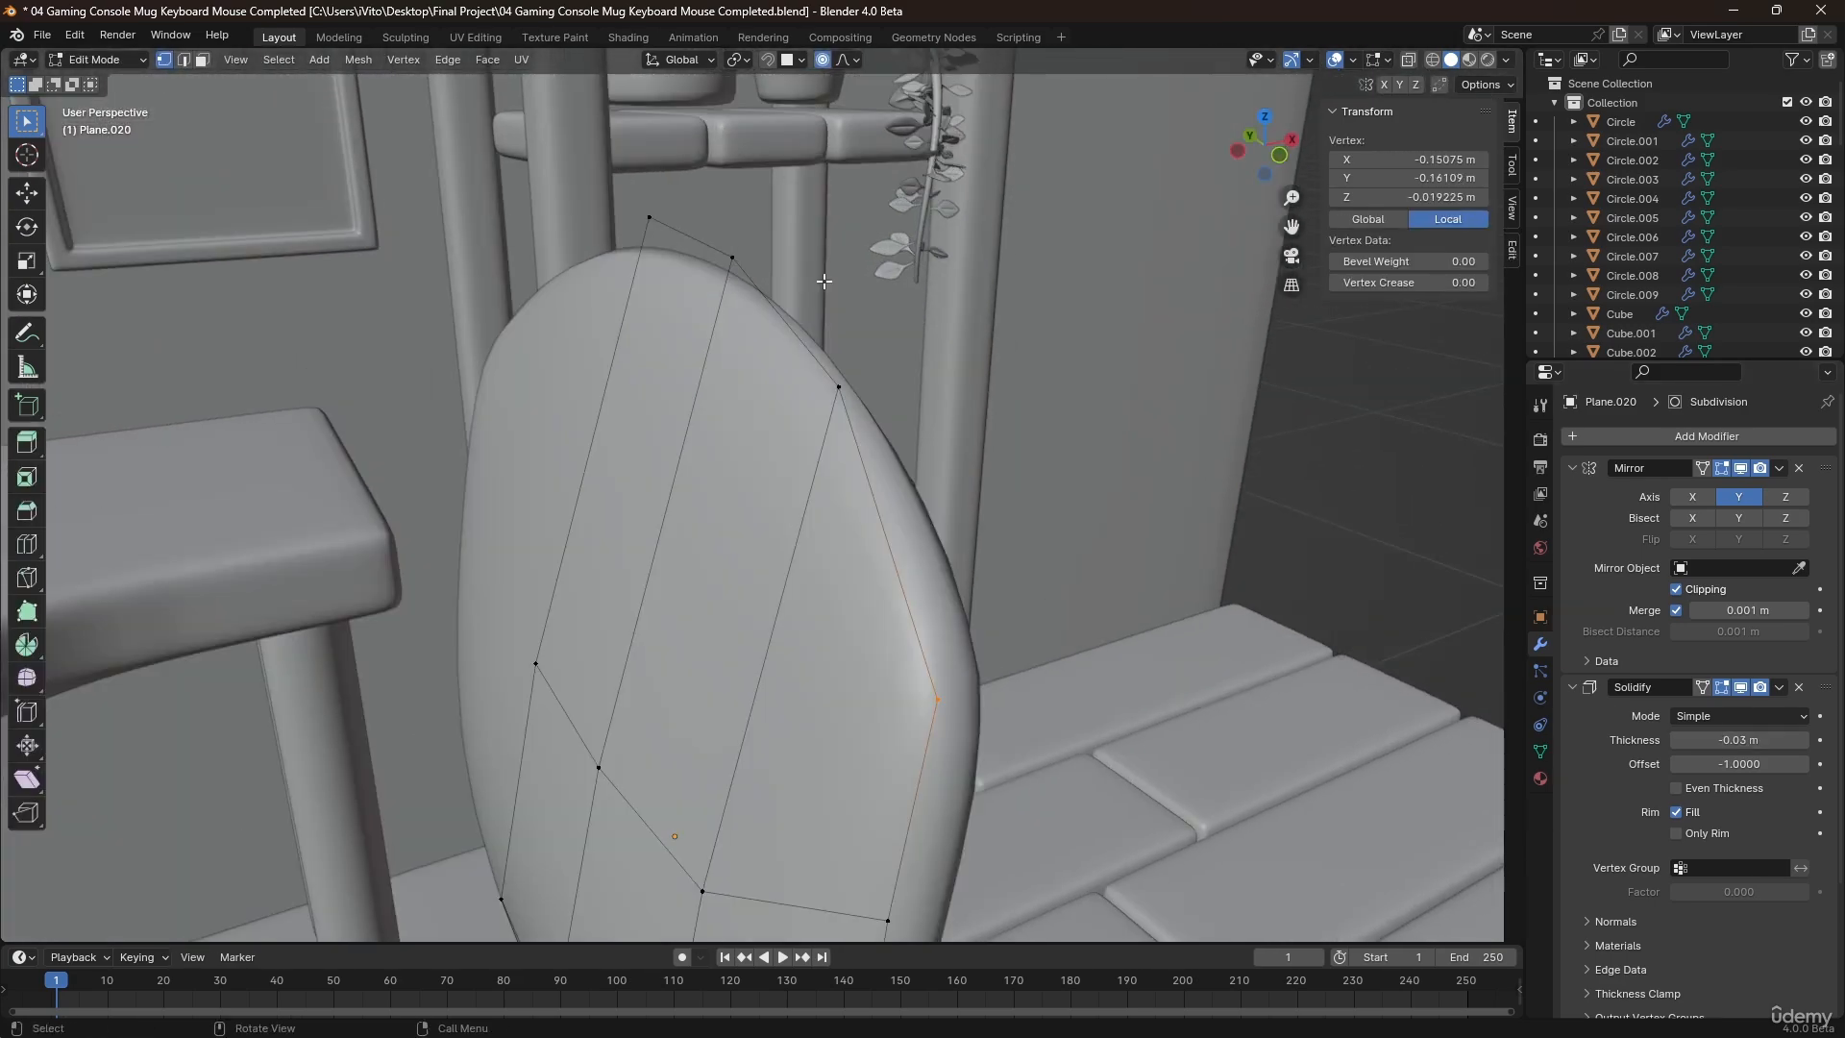
key(2)
click(696, 244)
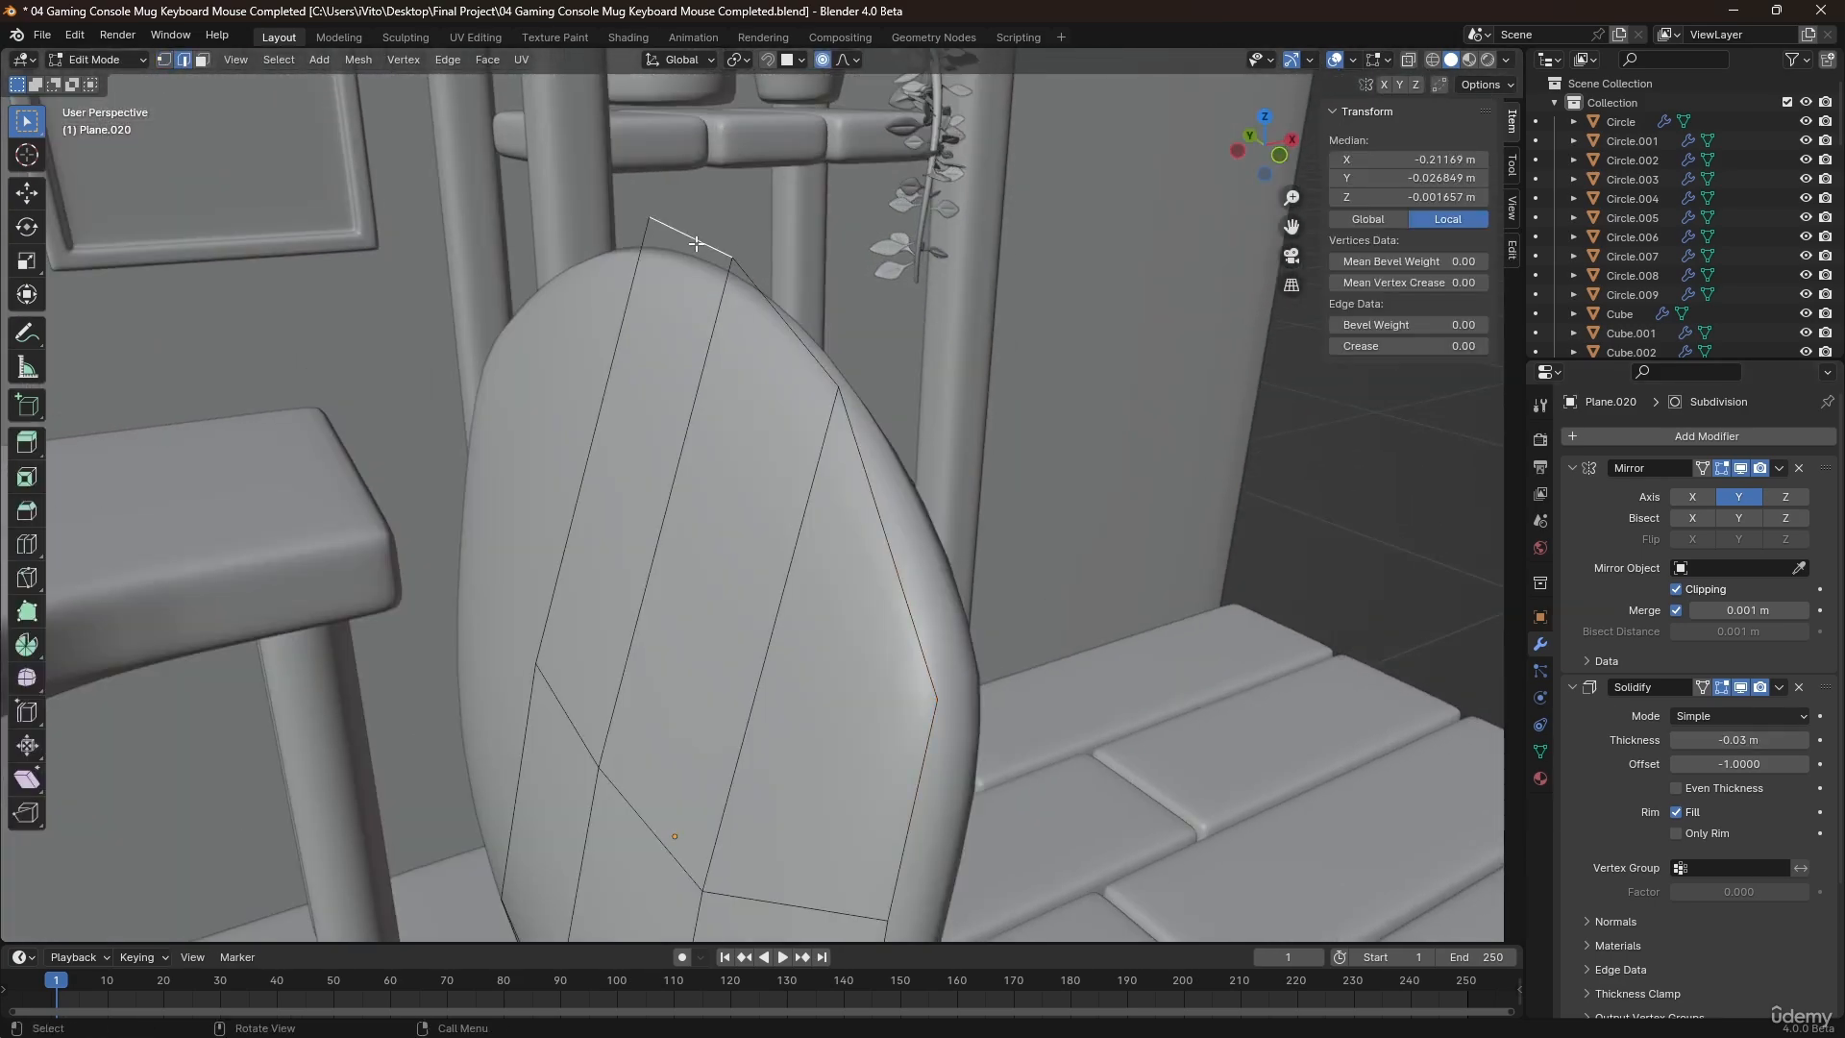
ctrl+click(906, 608)
shift+middle_drag(864, 538, 906, 182)
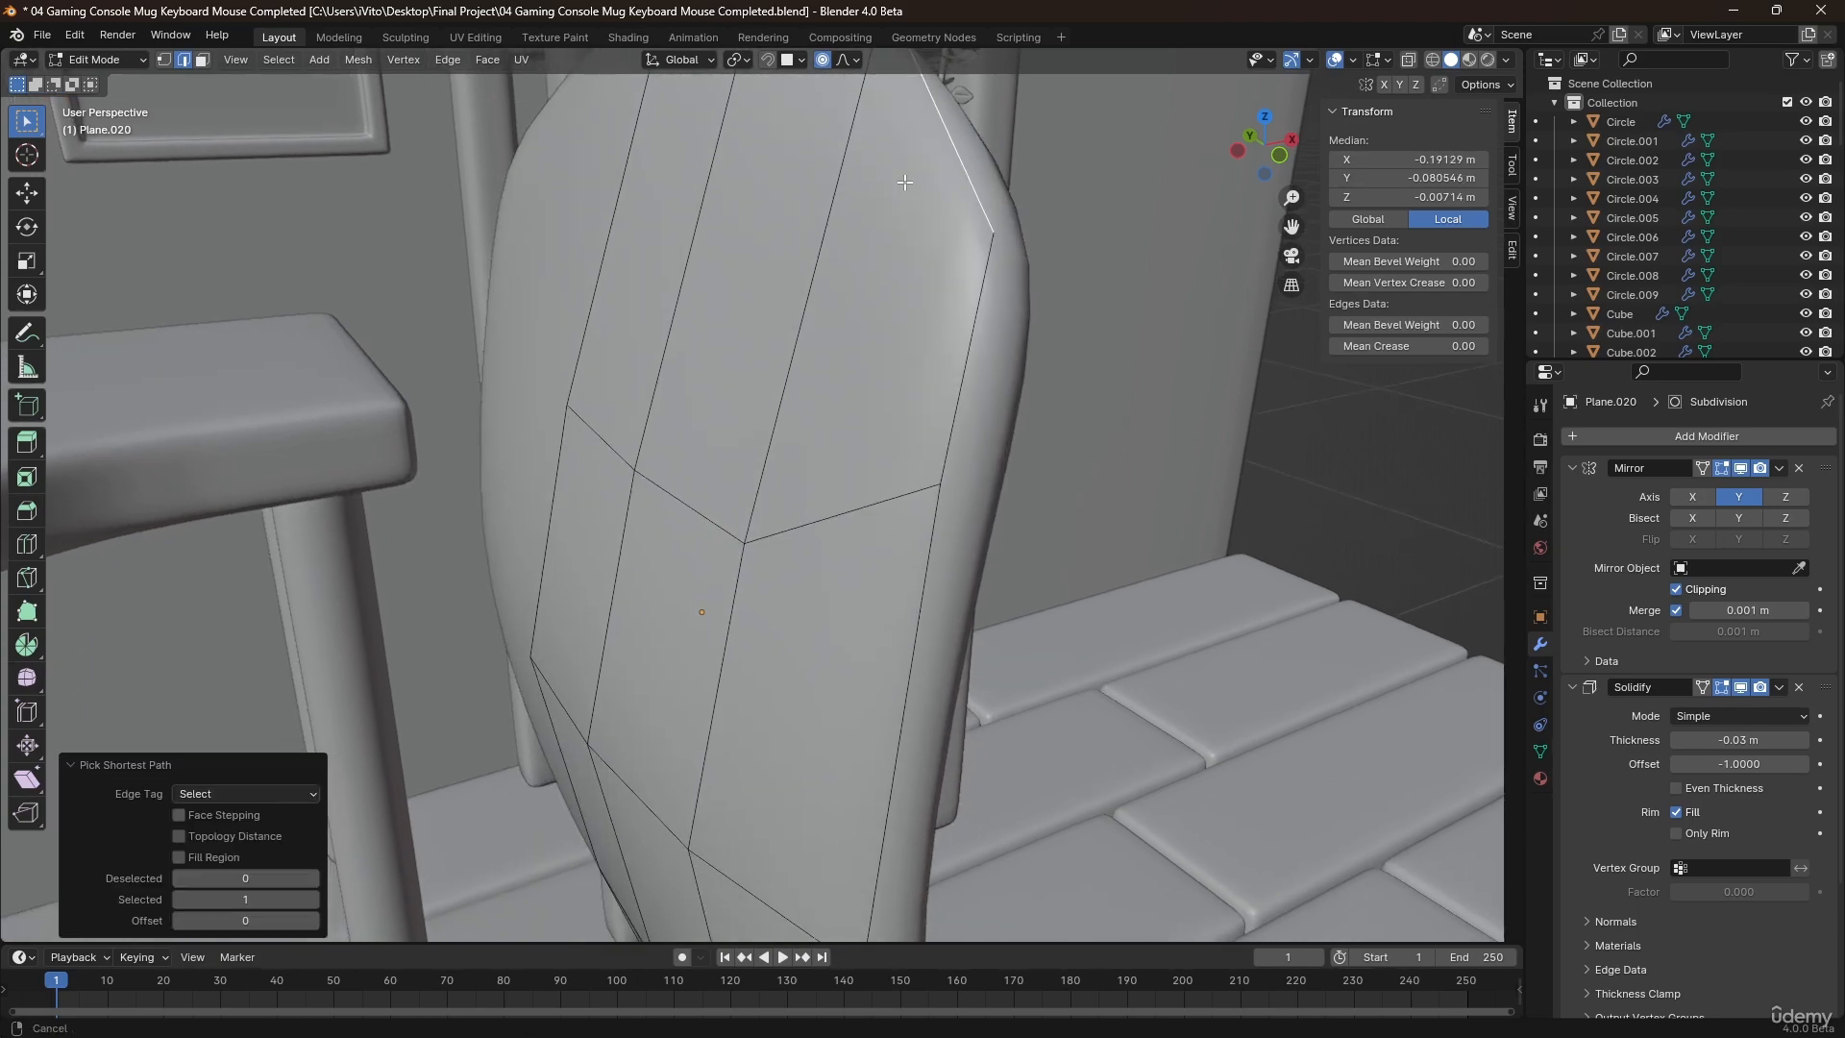
shift+middle_drag(869, 591, 971, 192)
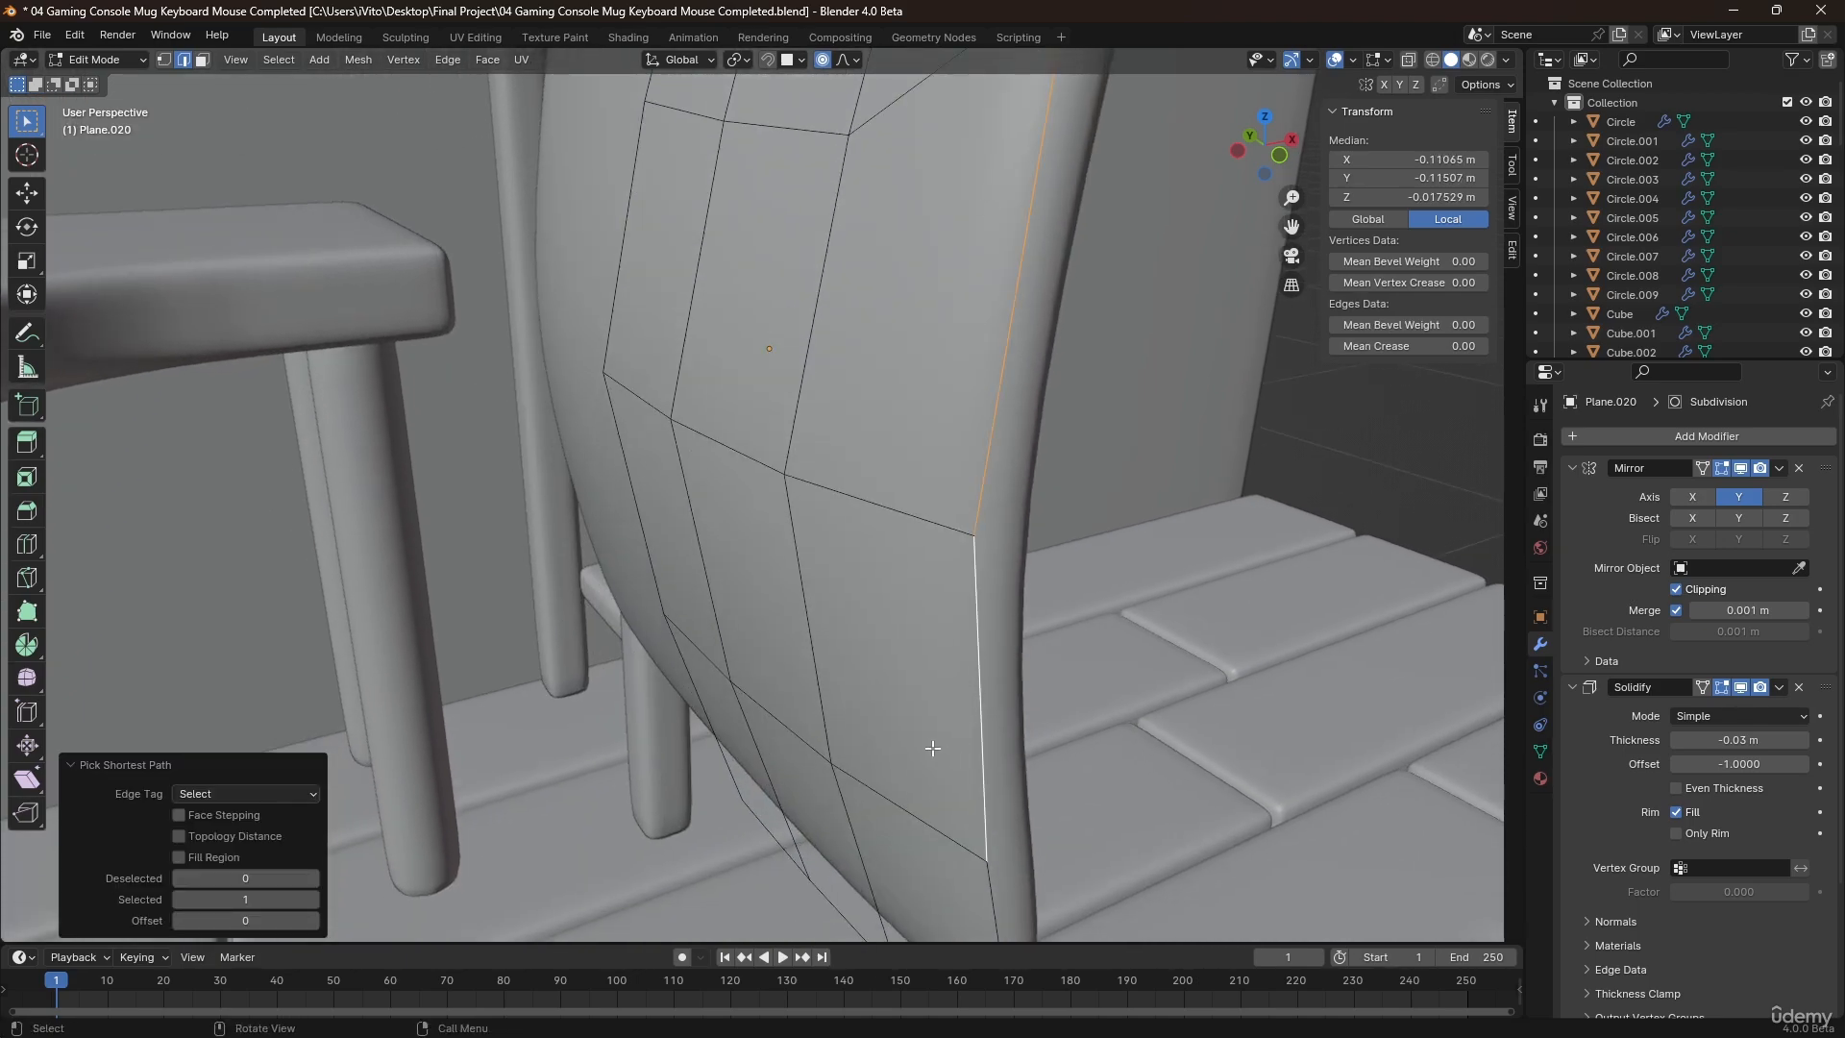
middle_drag(908, 758, 943, 717)
scroll(869, 750, down, 4)
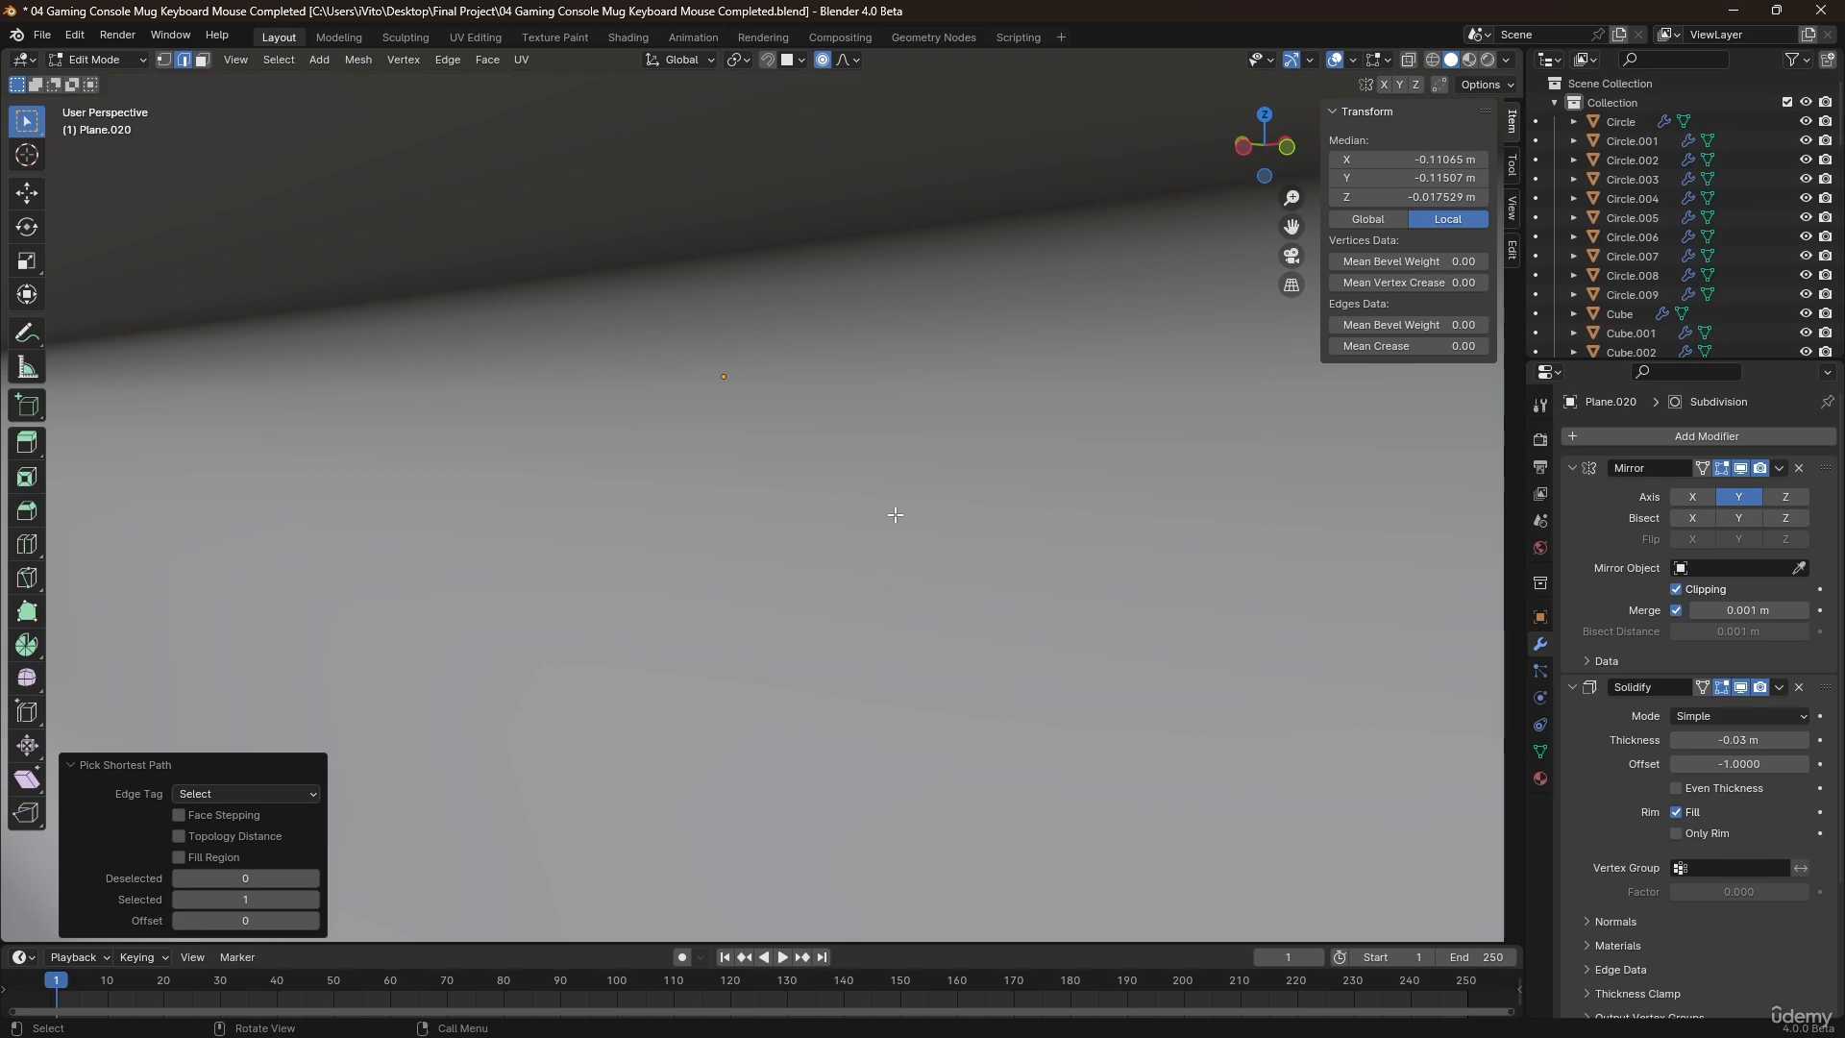
middle_drag(895, 514, 820, 380)
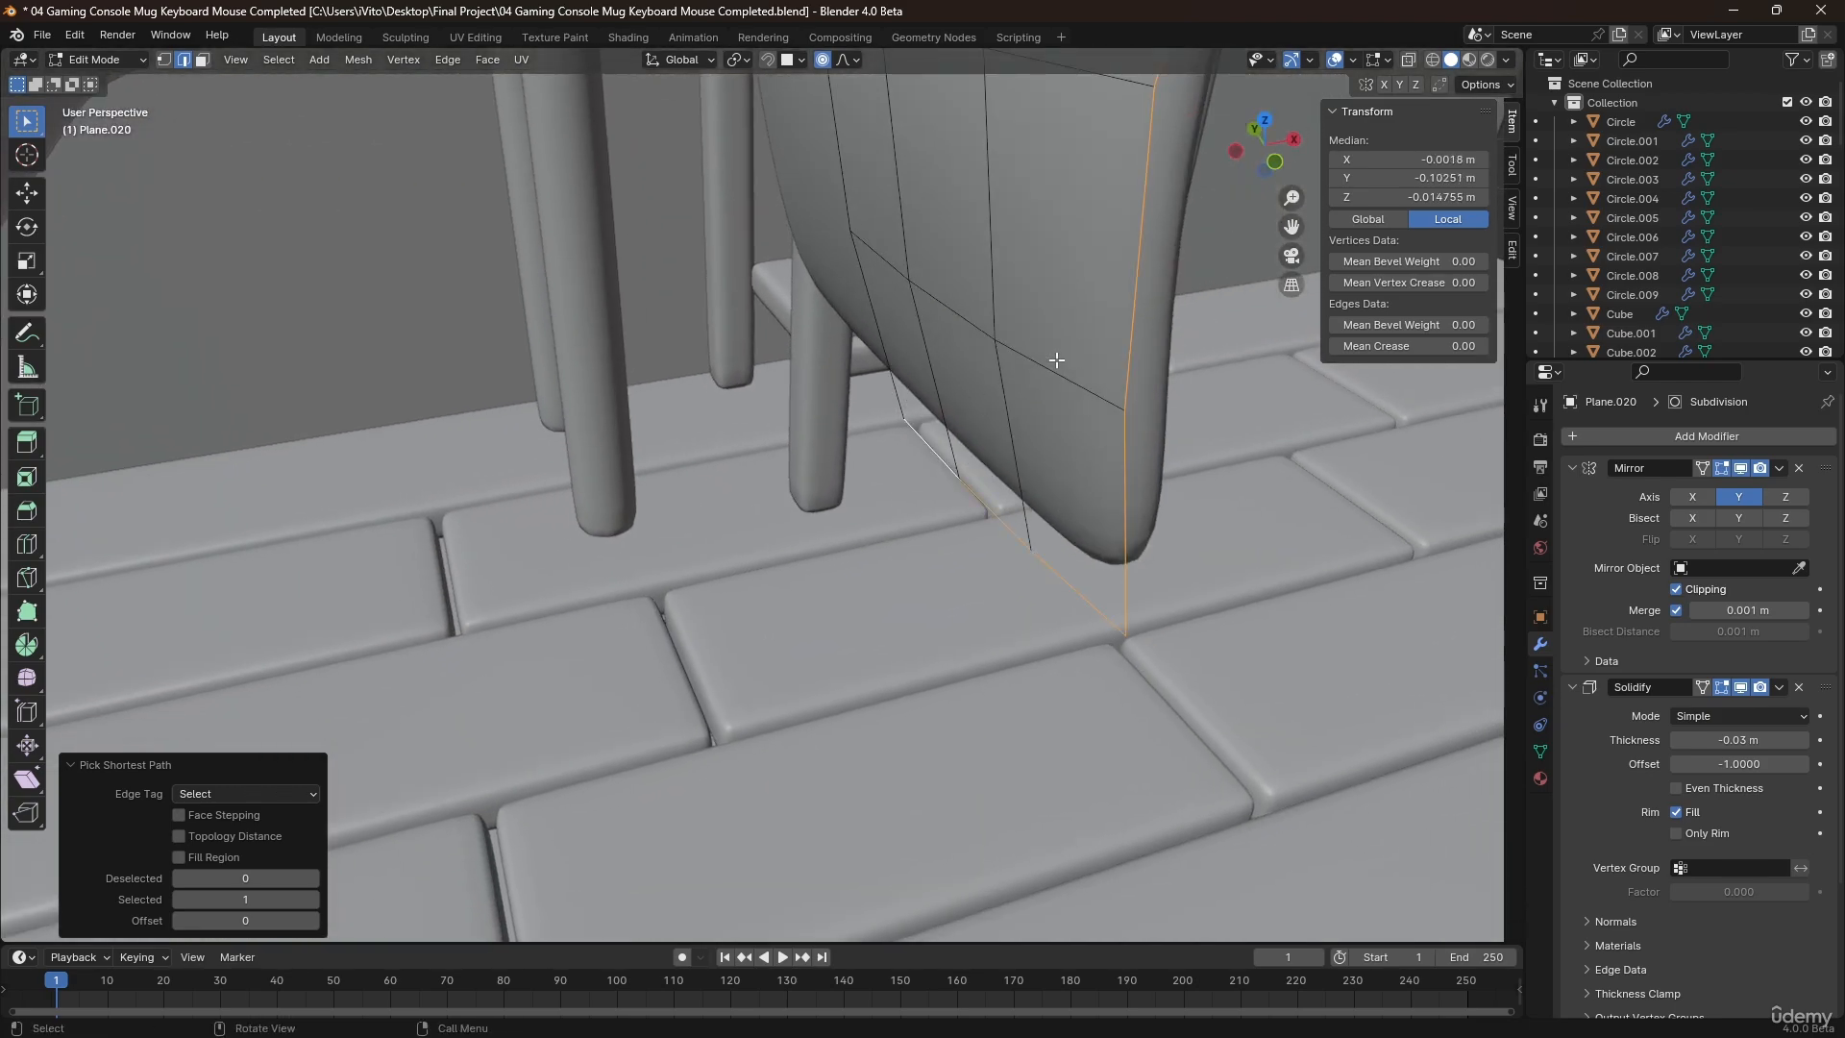
Duplicate the selected outline edges in place, separate them into their own object, and return to Object Mode.
key(shift+d)
right_click(856, 370)
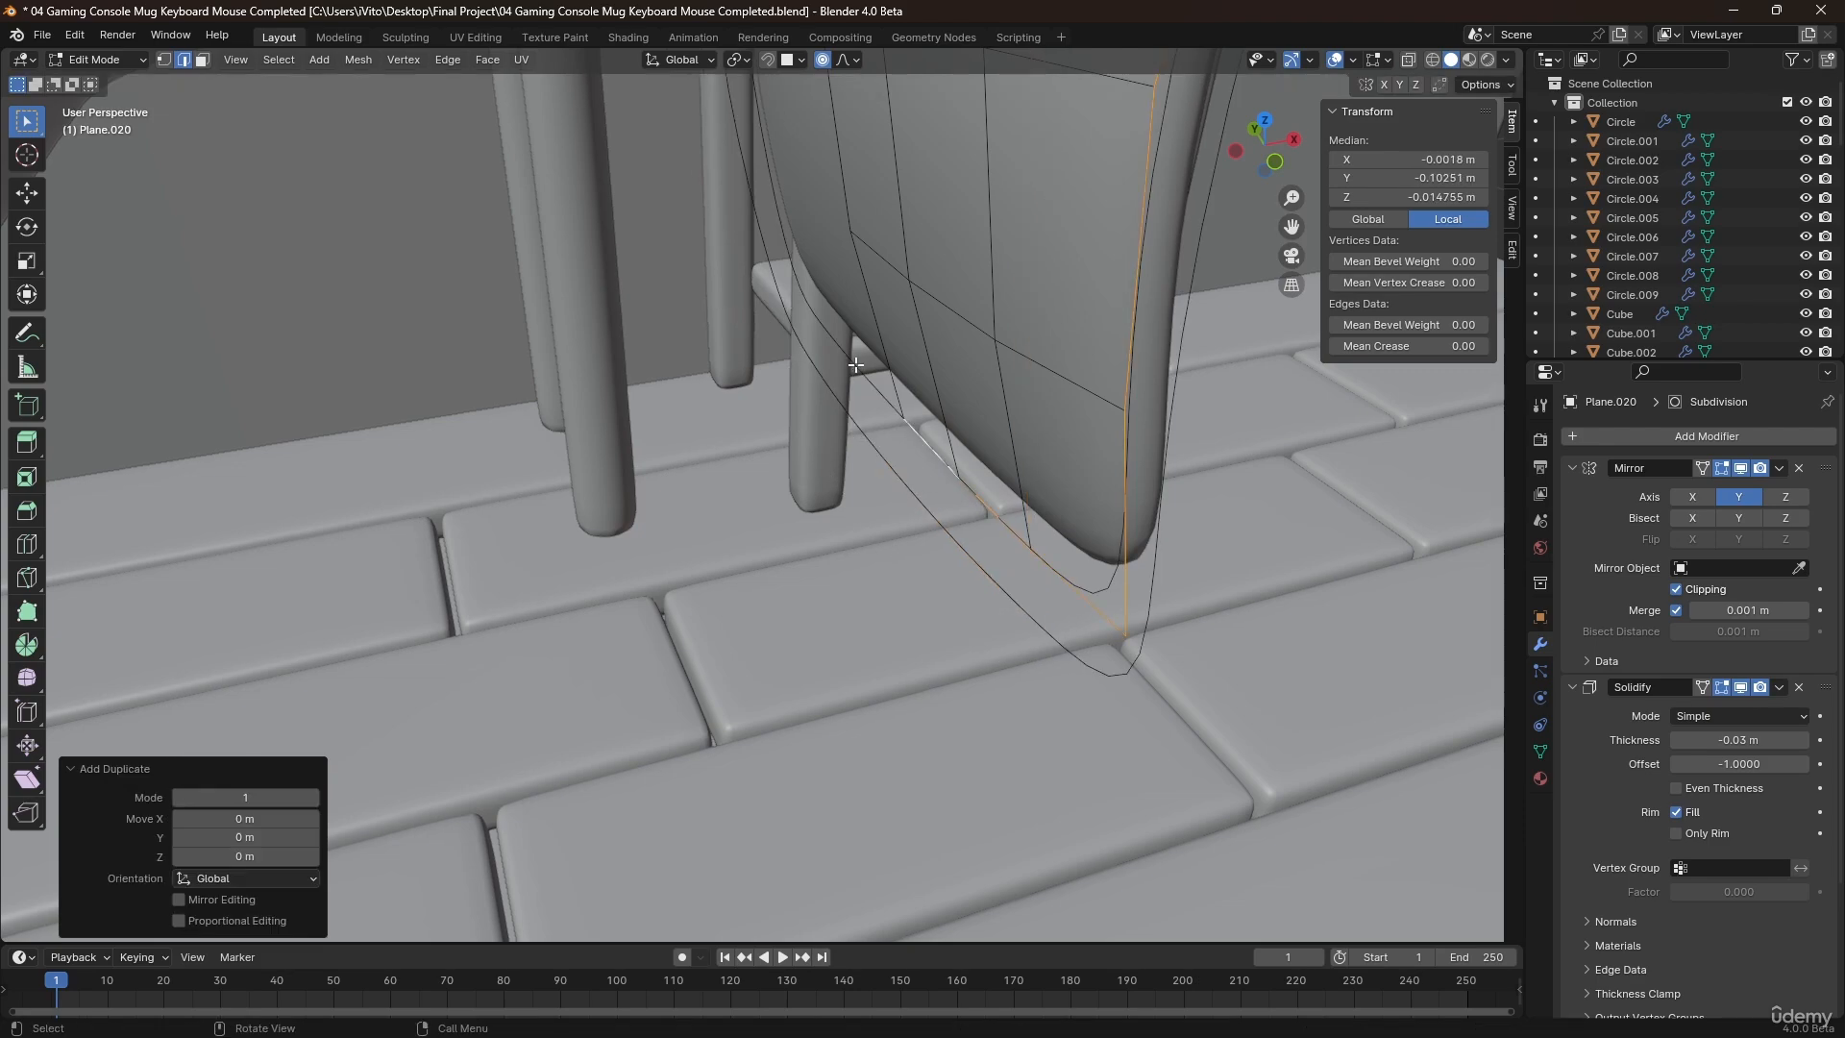
key(p)
click(855, 370)
key(Tab)
Select the separated outline object and turn off the viewport display of its Solidify modifier.
middle_drag(855, 370, 906, 416)
click(965, 434)
click(913, 346)
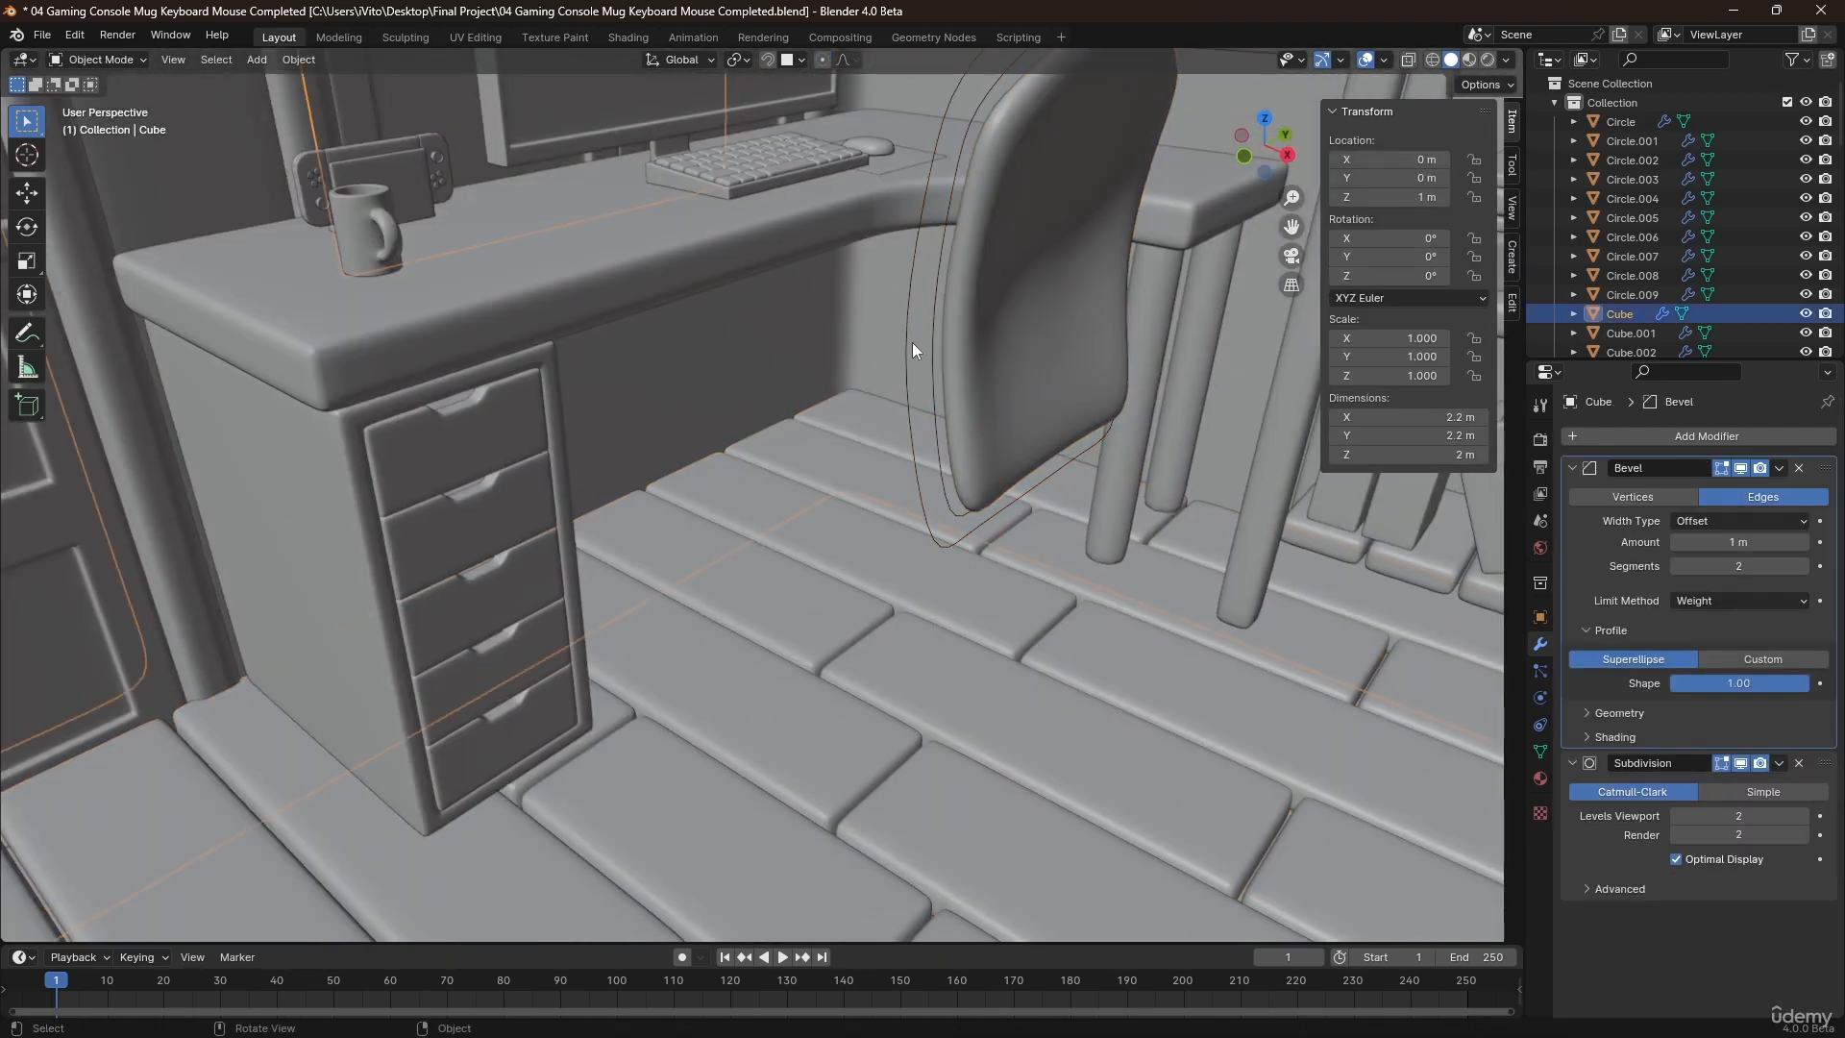
click(909, 298)
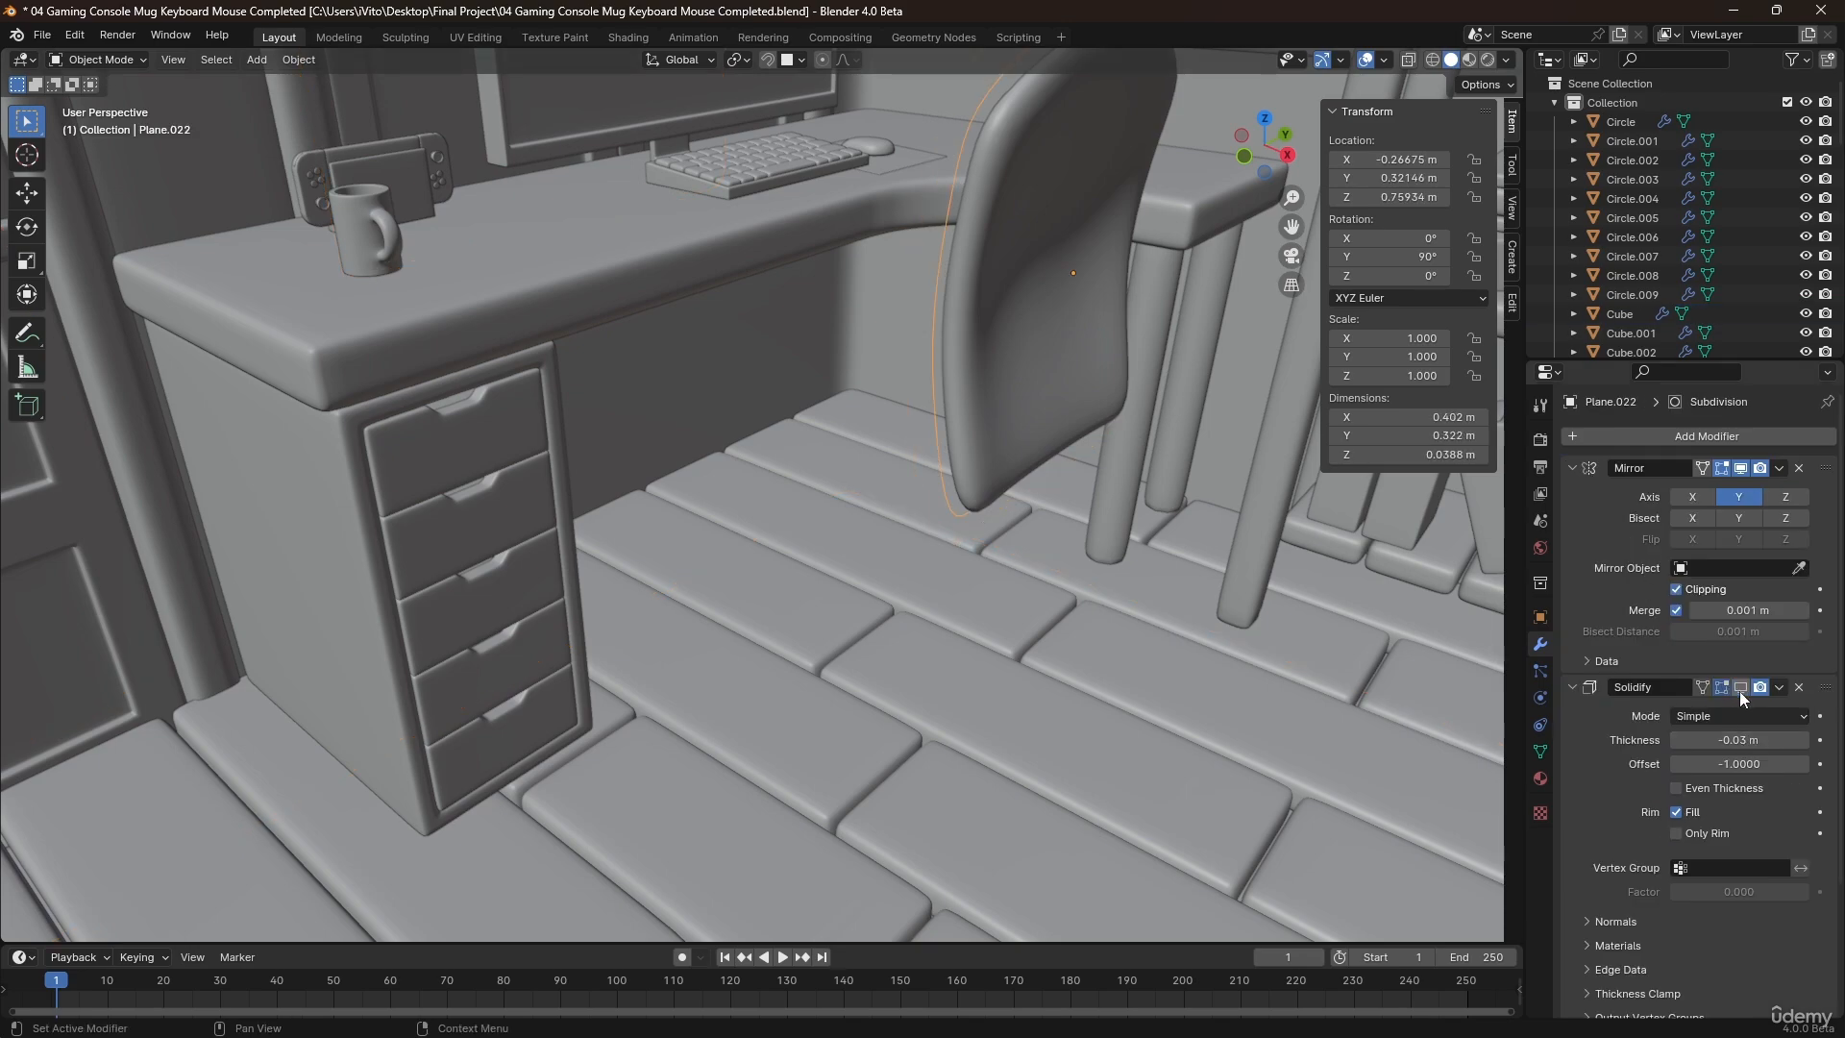
Extrude the outline's edges inward by scaling them to about 0.80 to form a rim surface.
middle_drag(884, 298, 930, 384)
key(Tab)
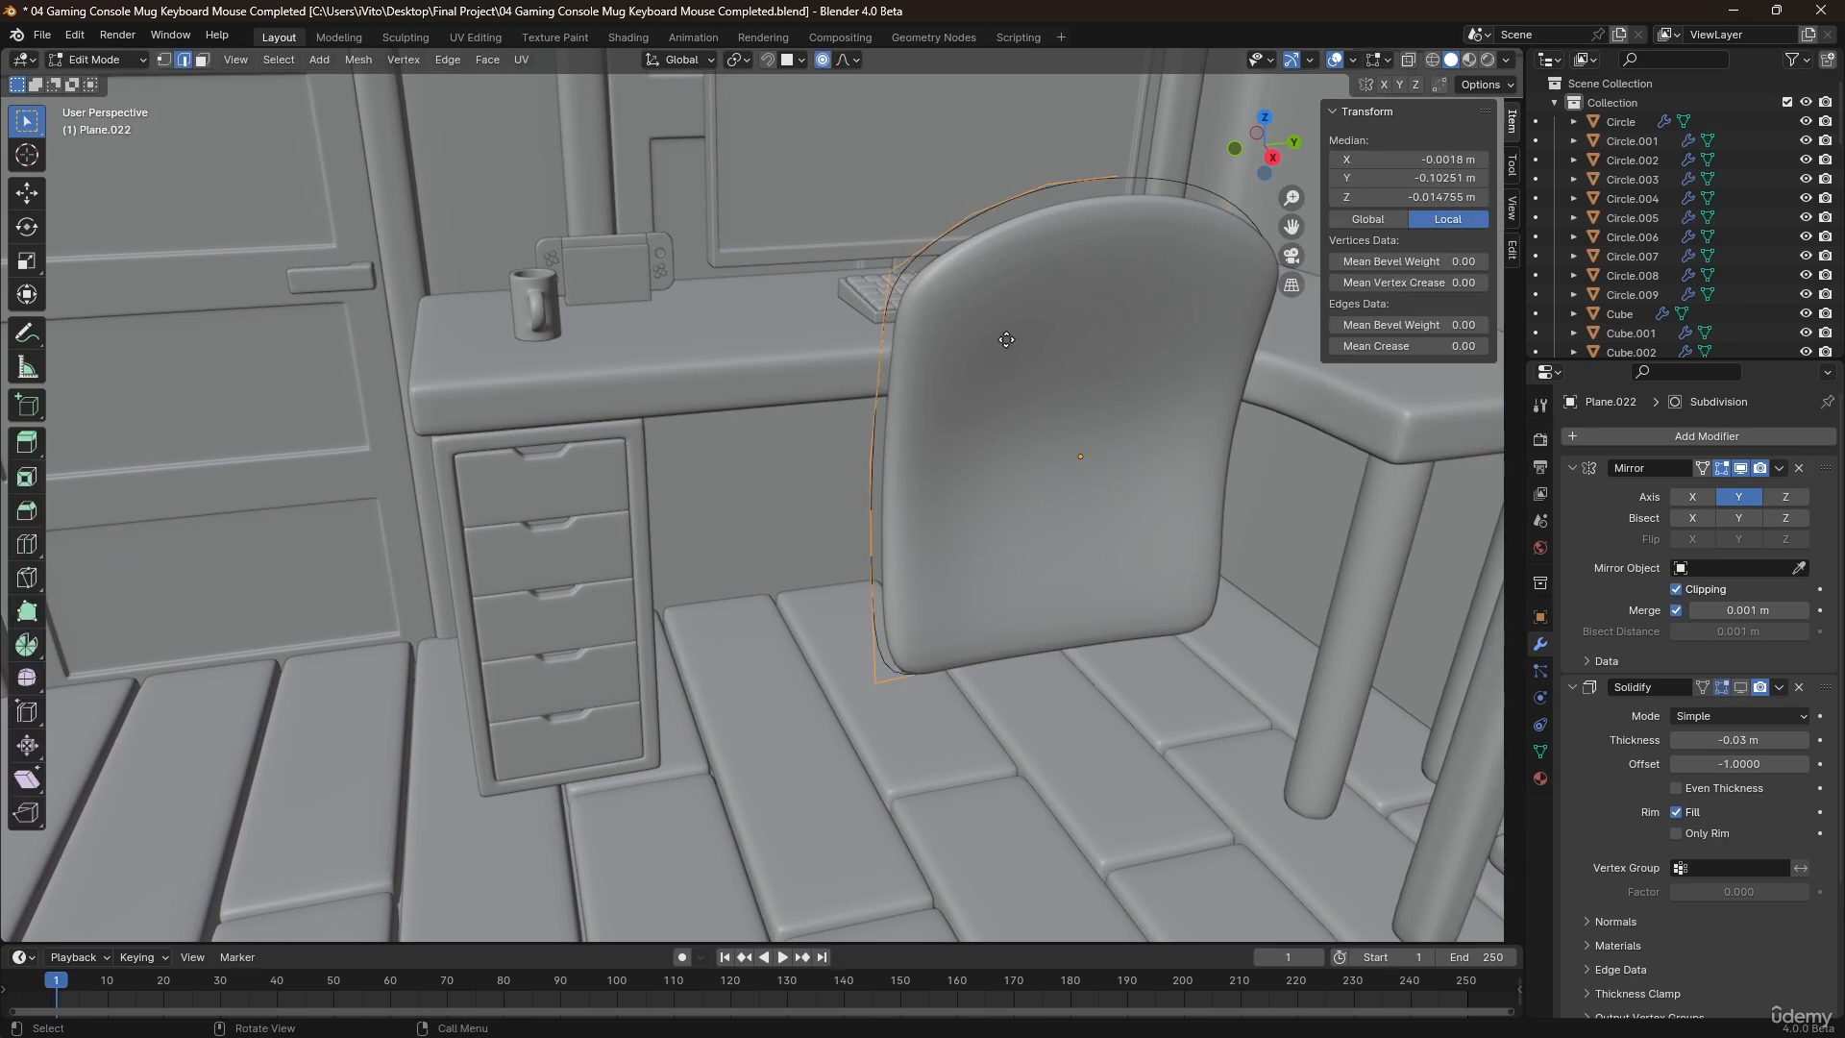
key(s)
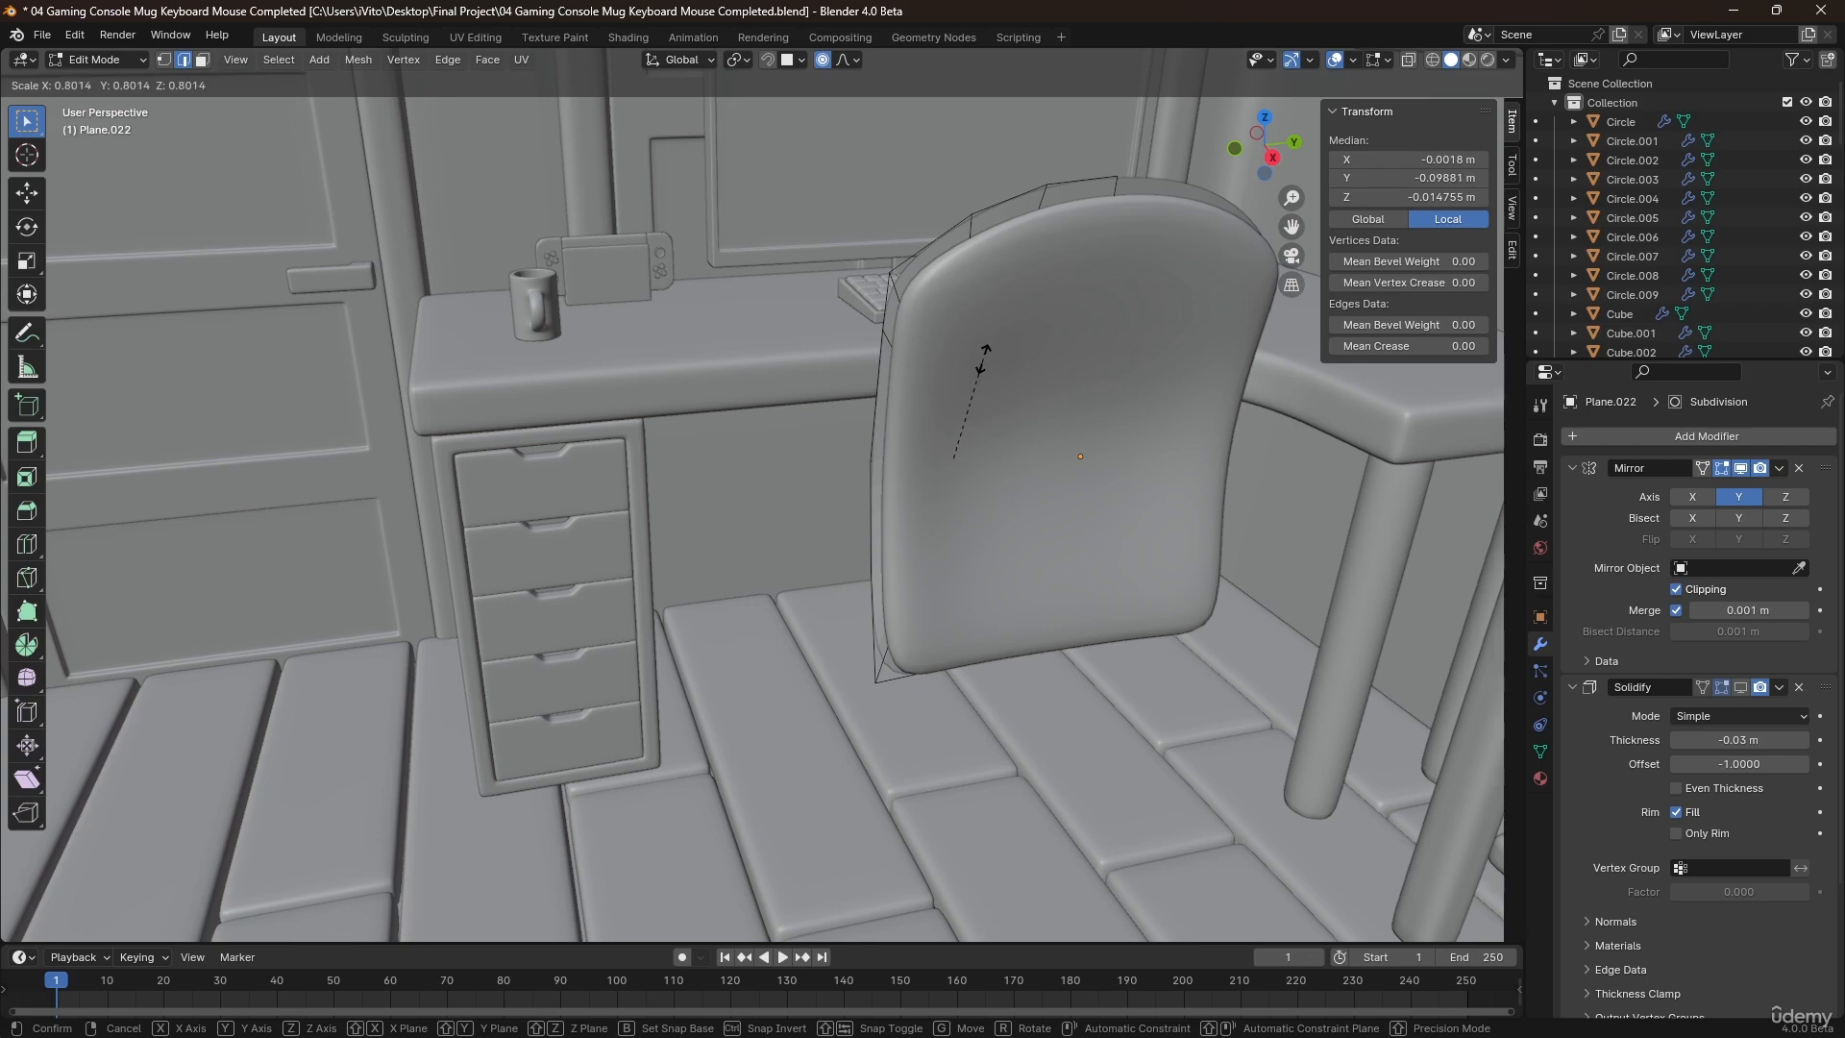
click(985, 357)
middle_drag(939, 321, 891, 244)
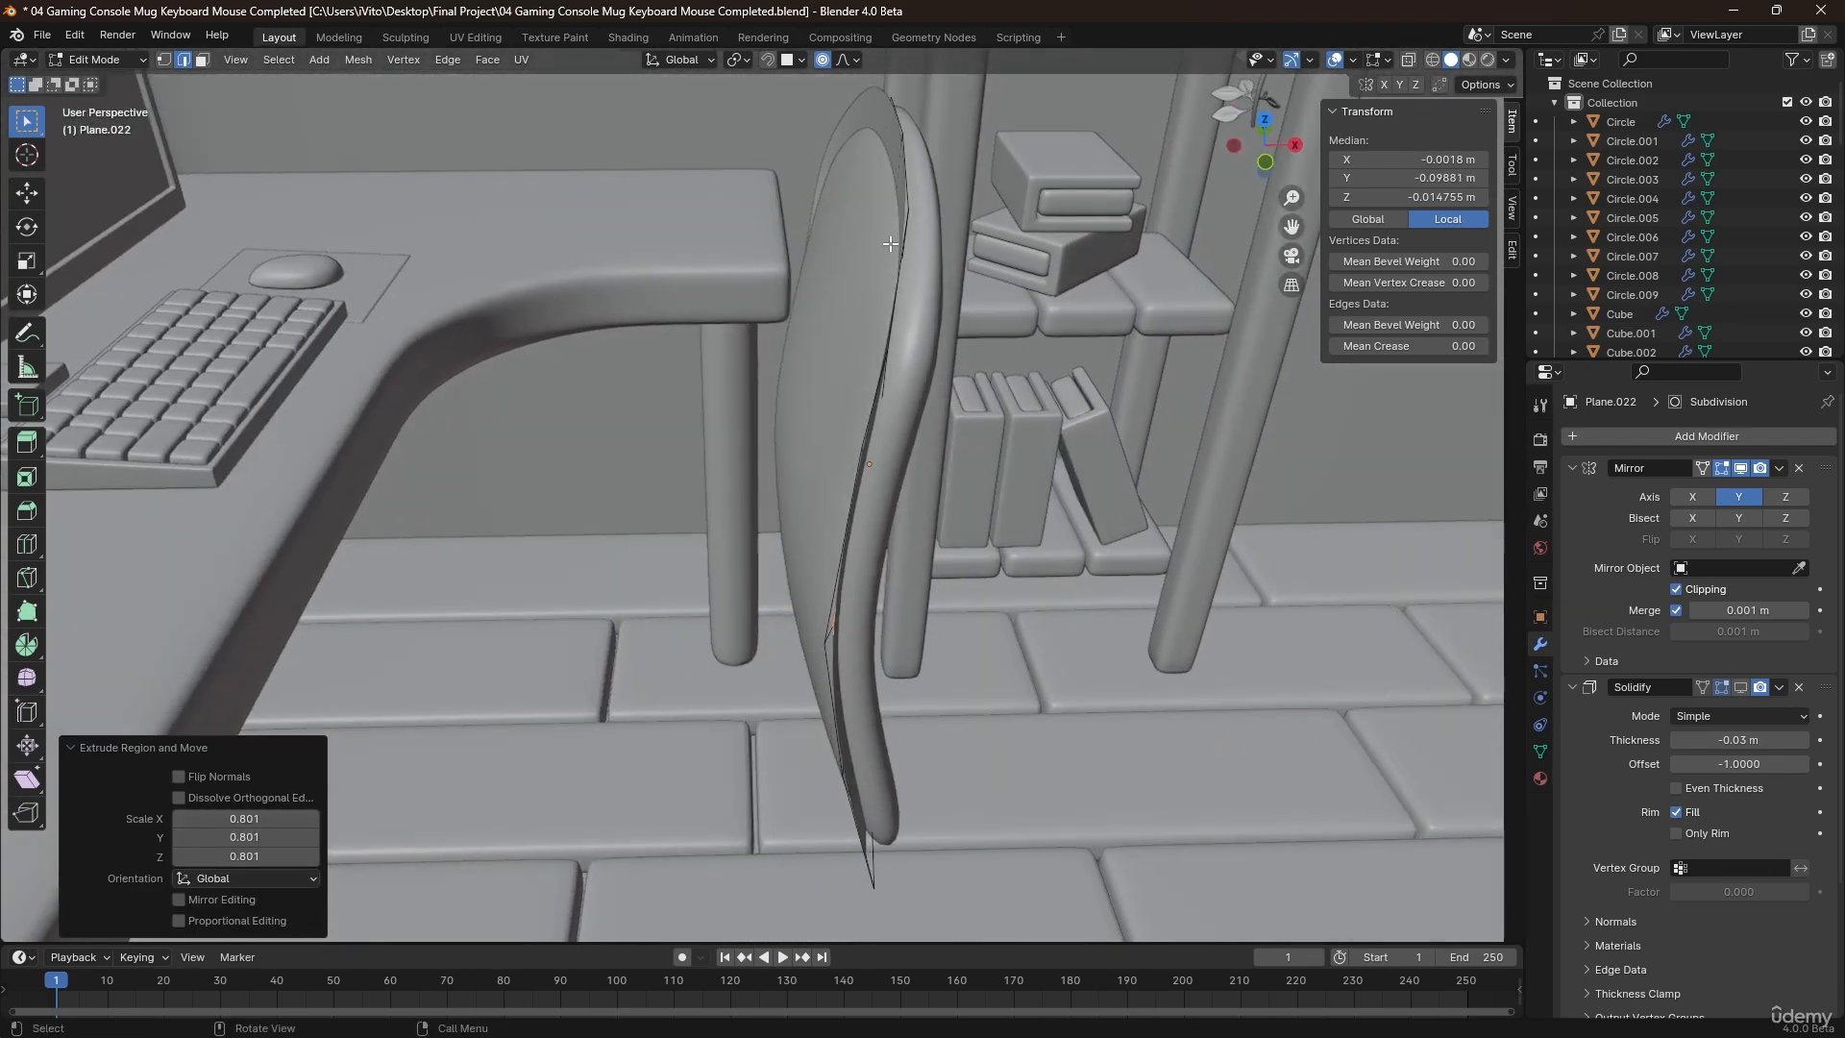
Return to Object Mode, turn the rim's Solidify modifier back on in the viewport, and shade the rim smooth.
key(Tab)
click(1740, 686)
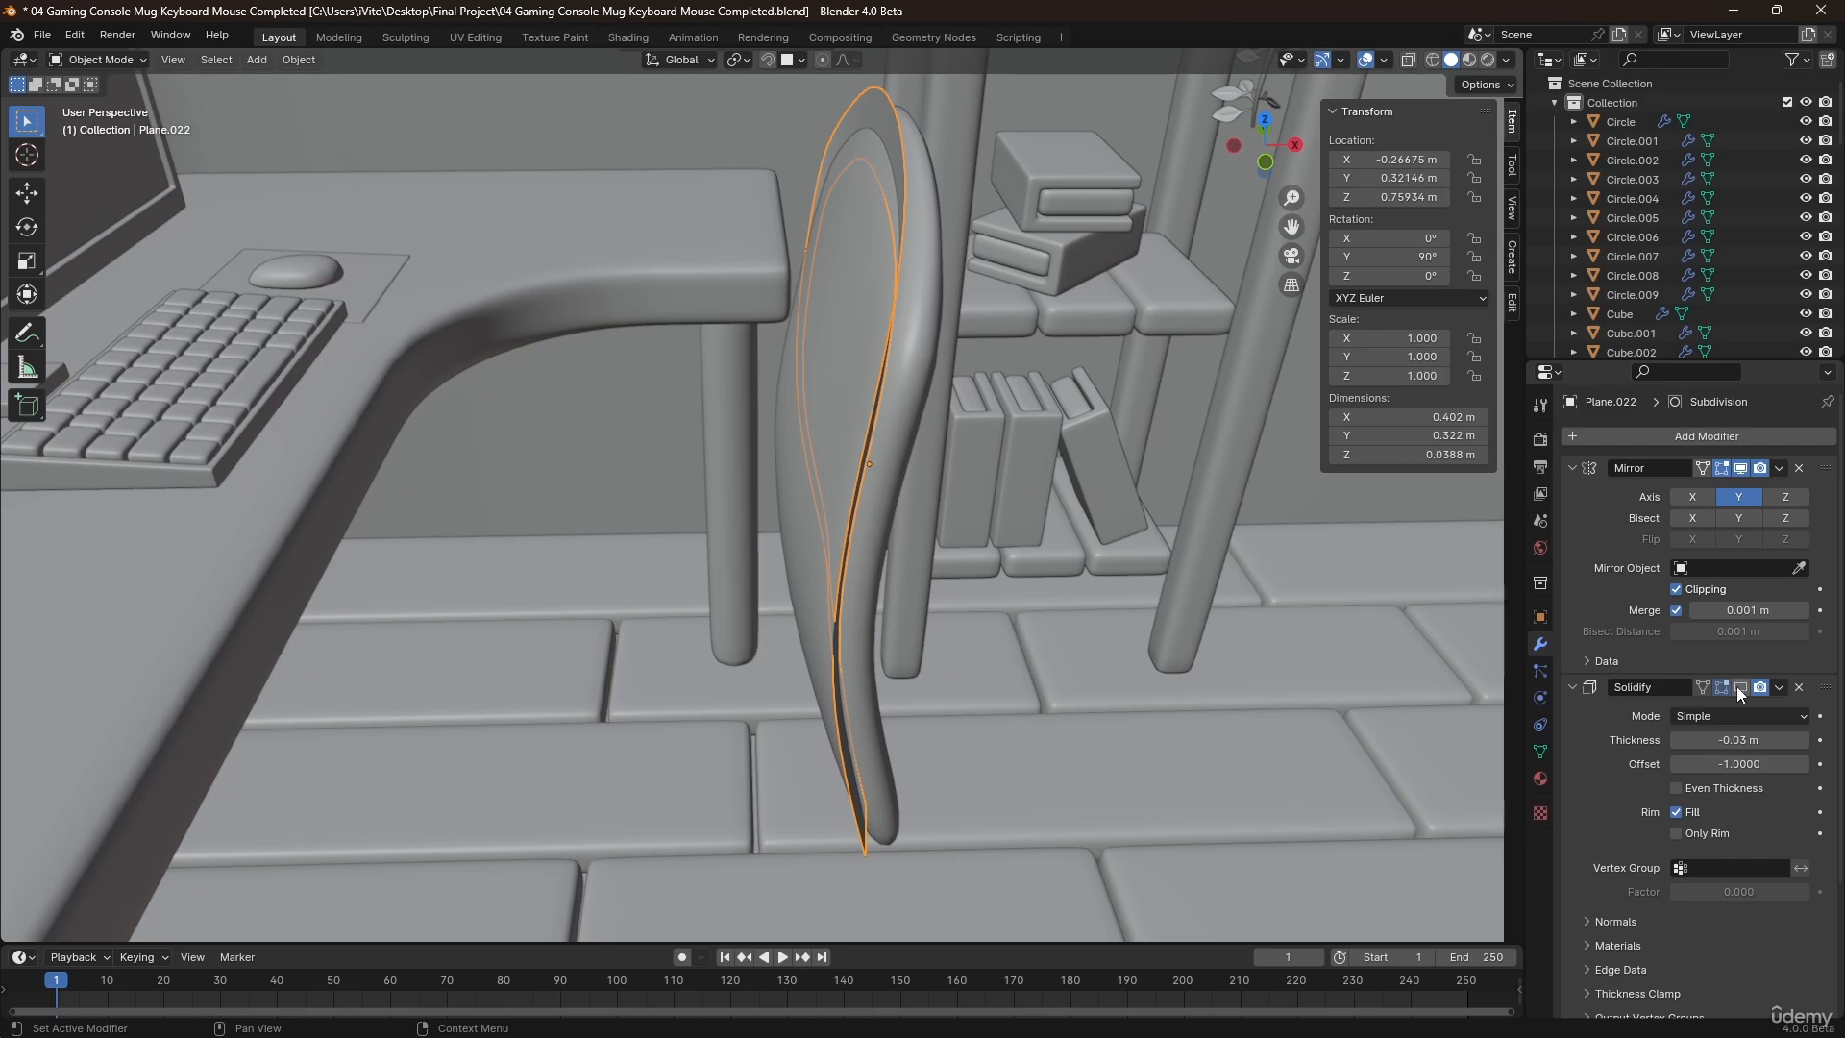
right_click(902, 469)
click(902, 460)
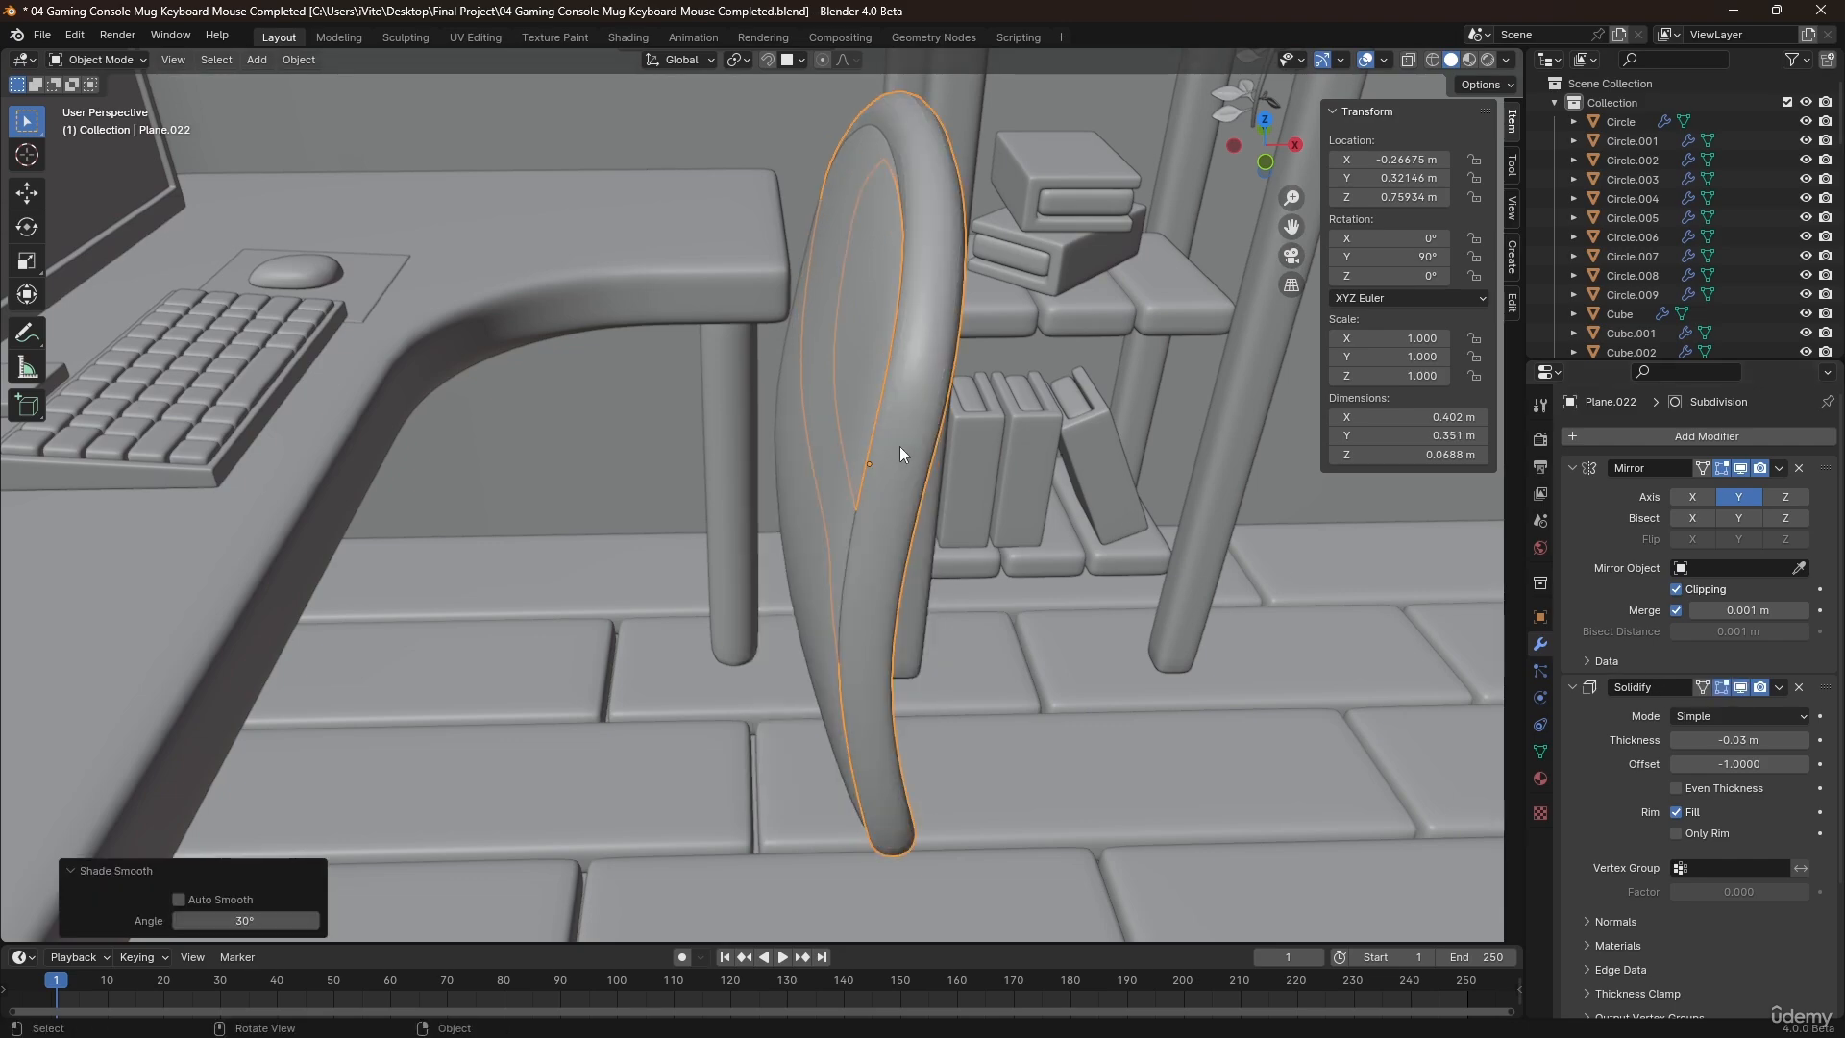
View the chair back from the right side and hide the flat plane standing in front of it.
middle_drag(899, 446, 776, 390)
key(KP_3)
scroll(840, 384, down, 2)
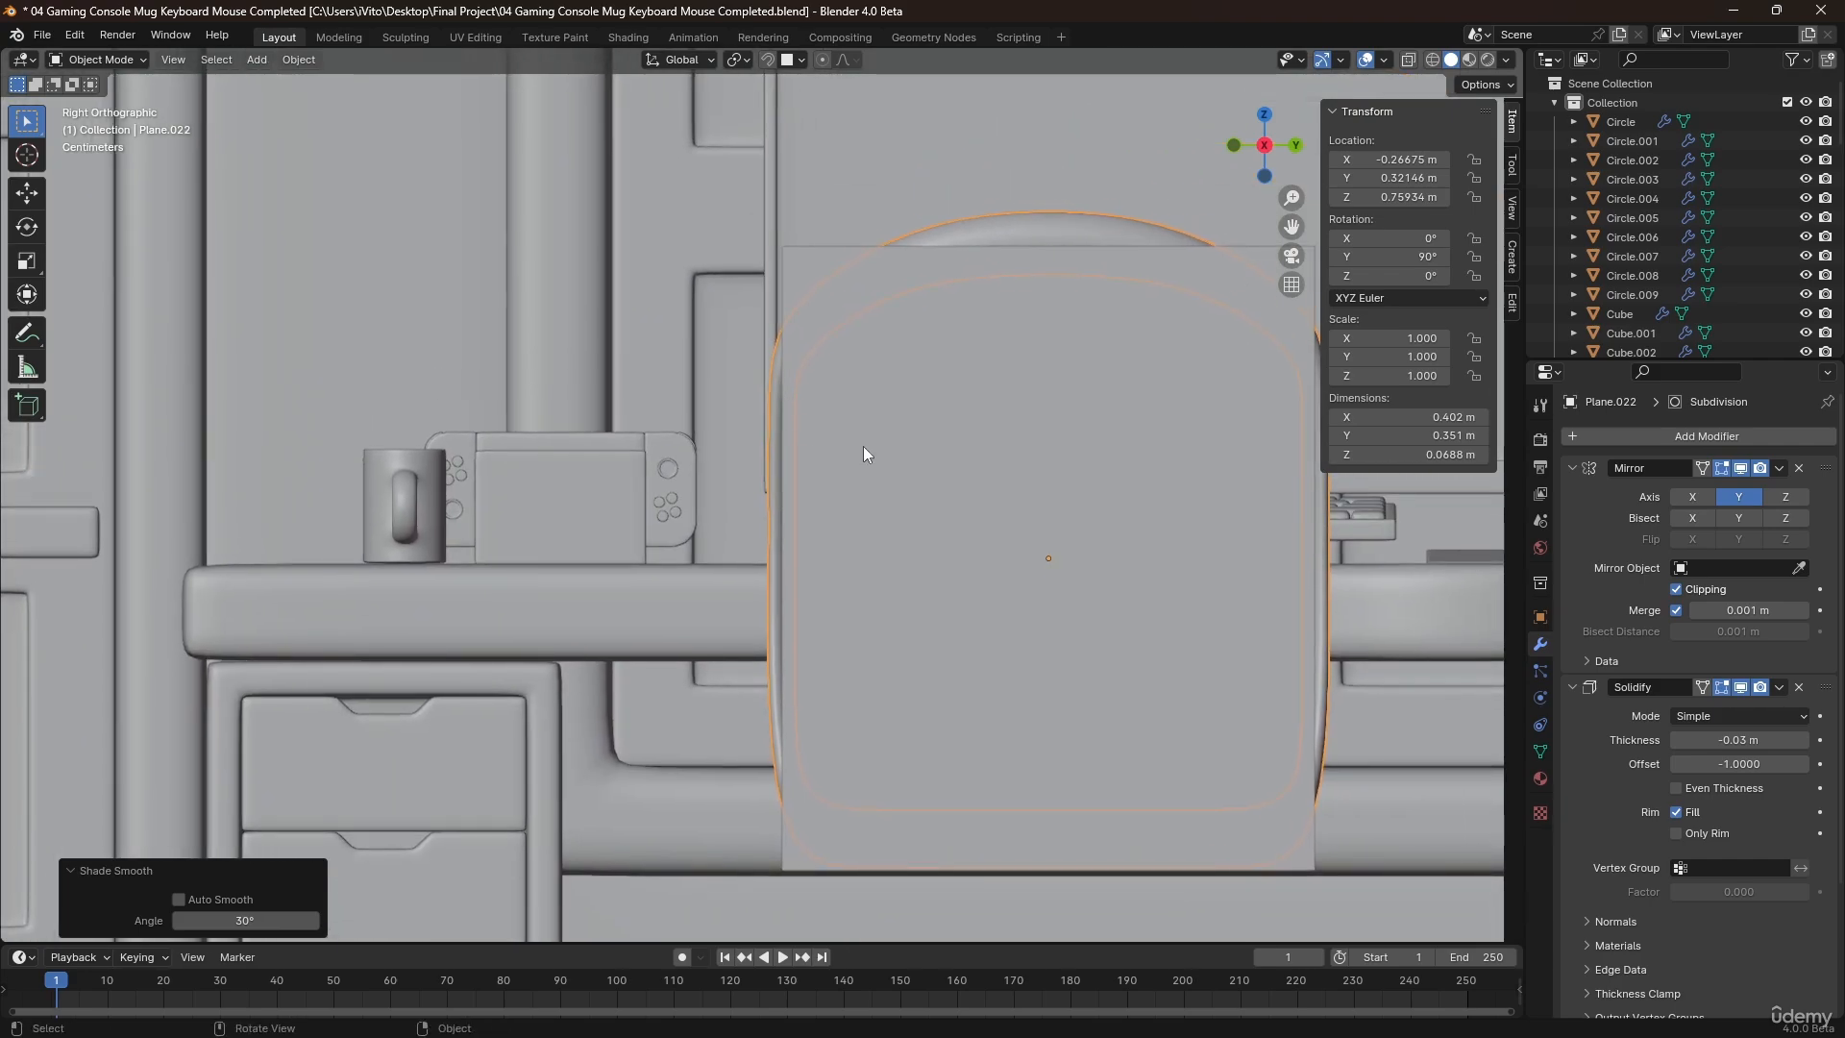
click(1038, 392)
key(h)
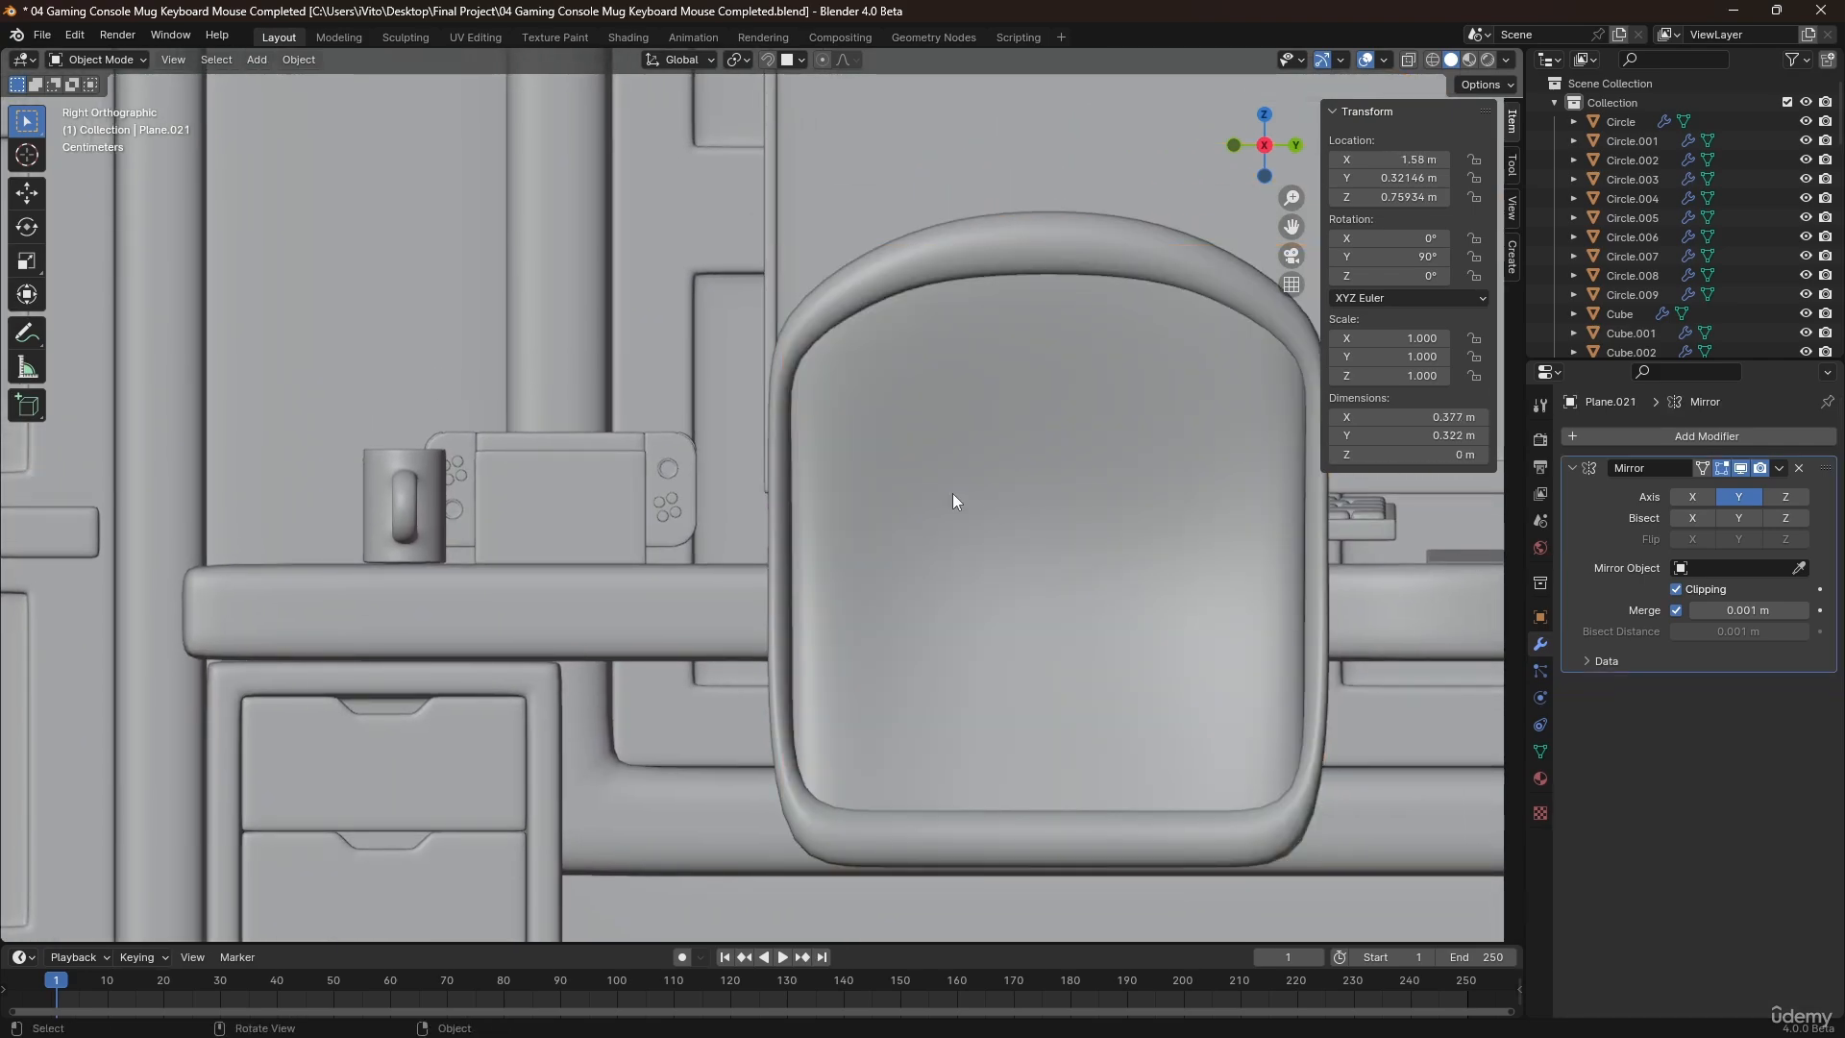
Move the rim's three outer mid-side vertices outward by about 0.0085 m along Y, with proportional editing off, and return to Object Mode.
middle_drag(954, 493, 763, 465)
click(774, 429)
key(Tab)
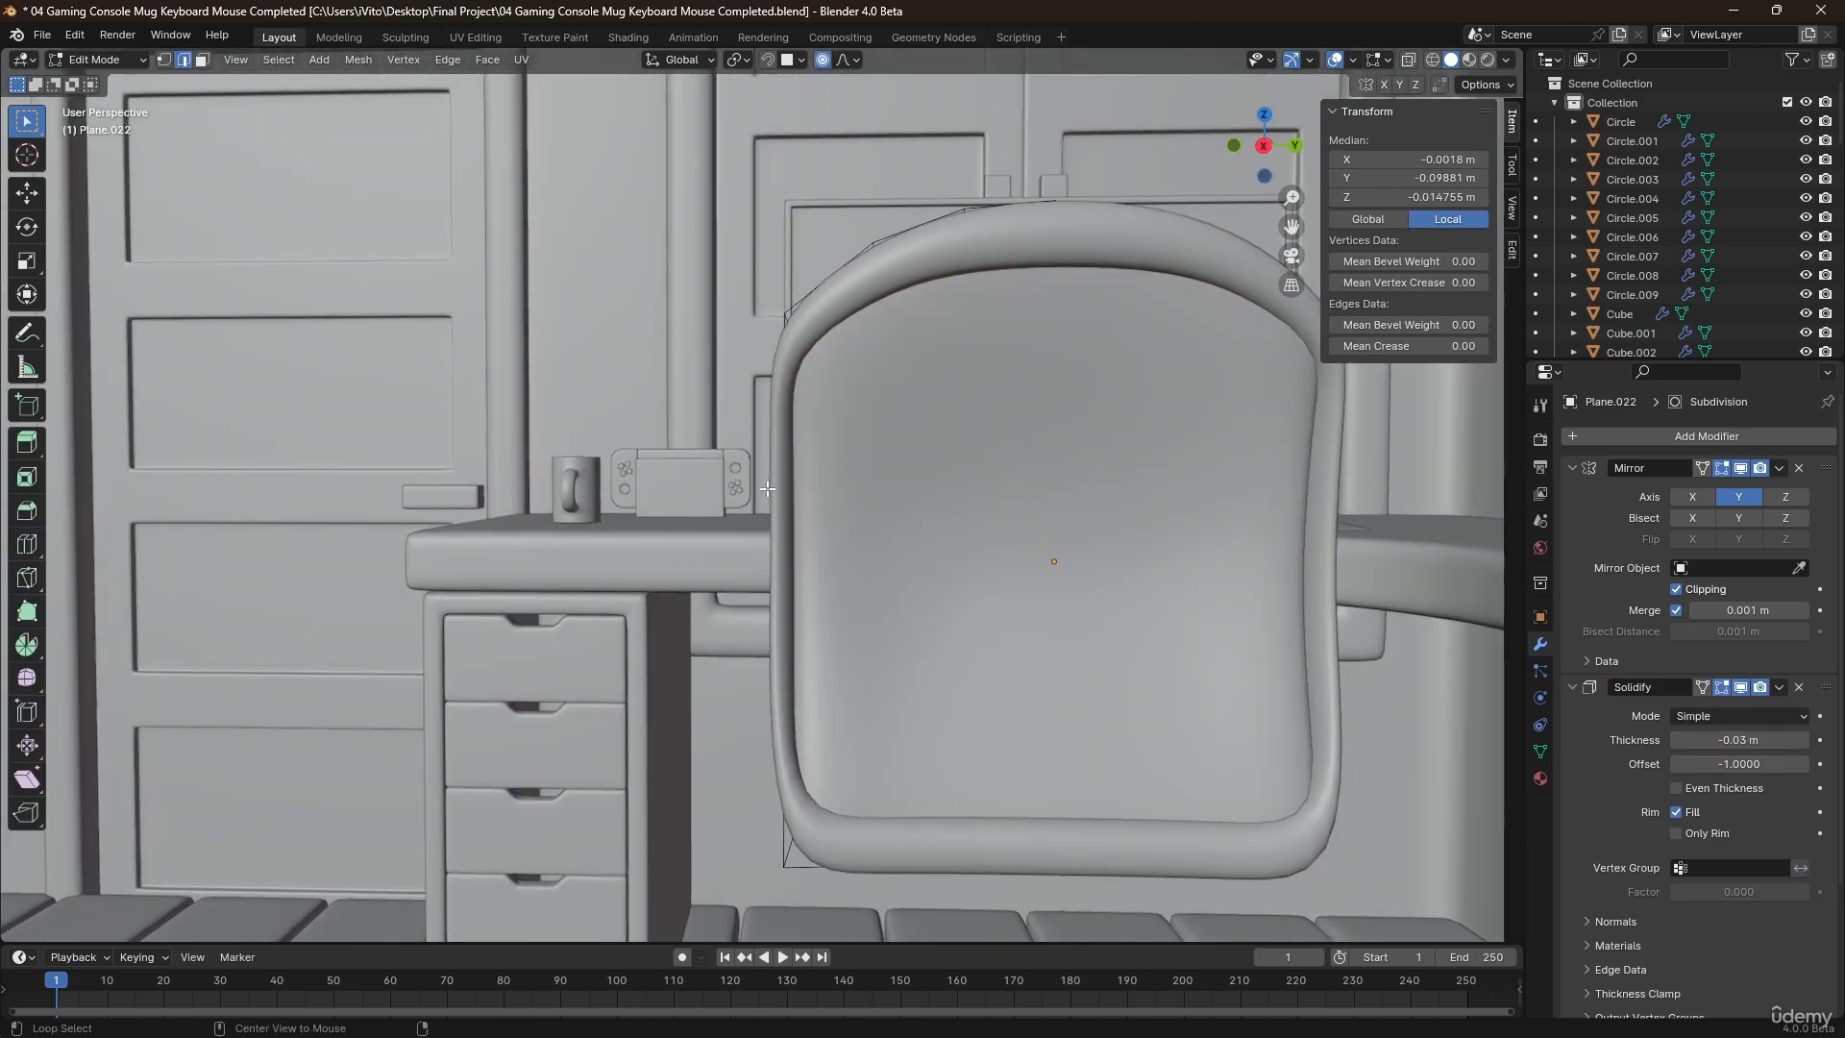
key(alt+z)
key(alt+a)
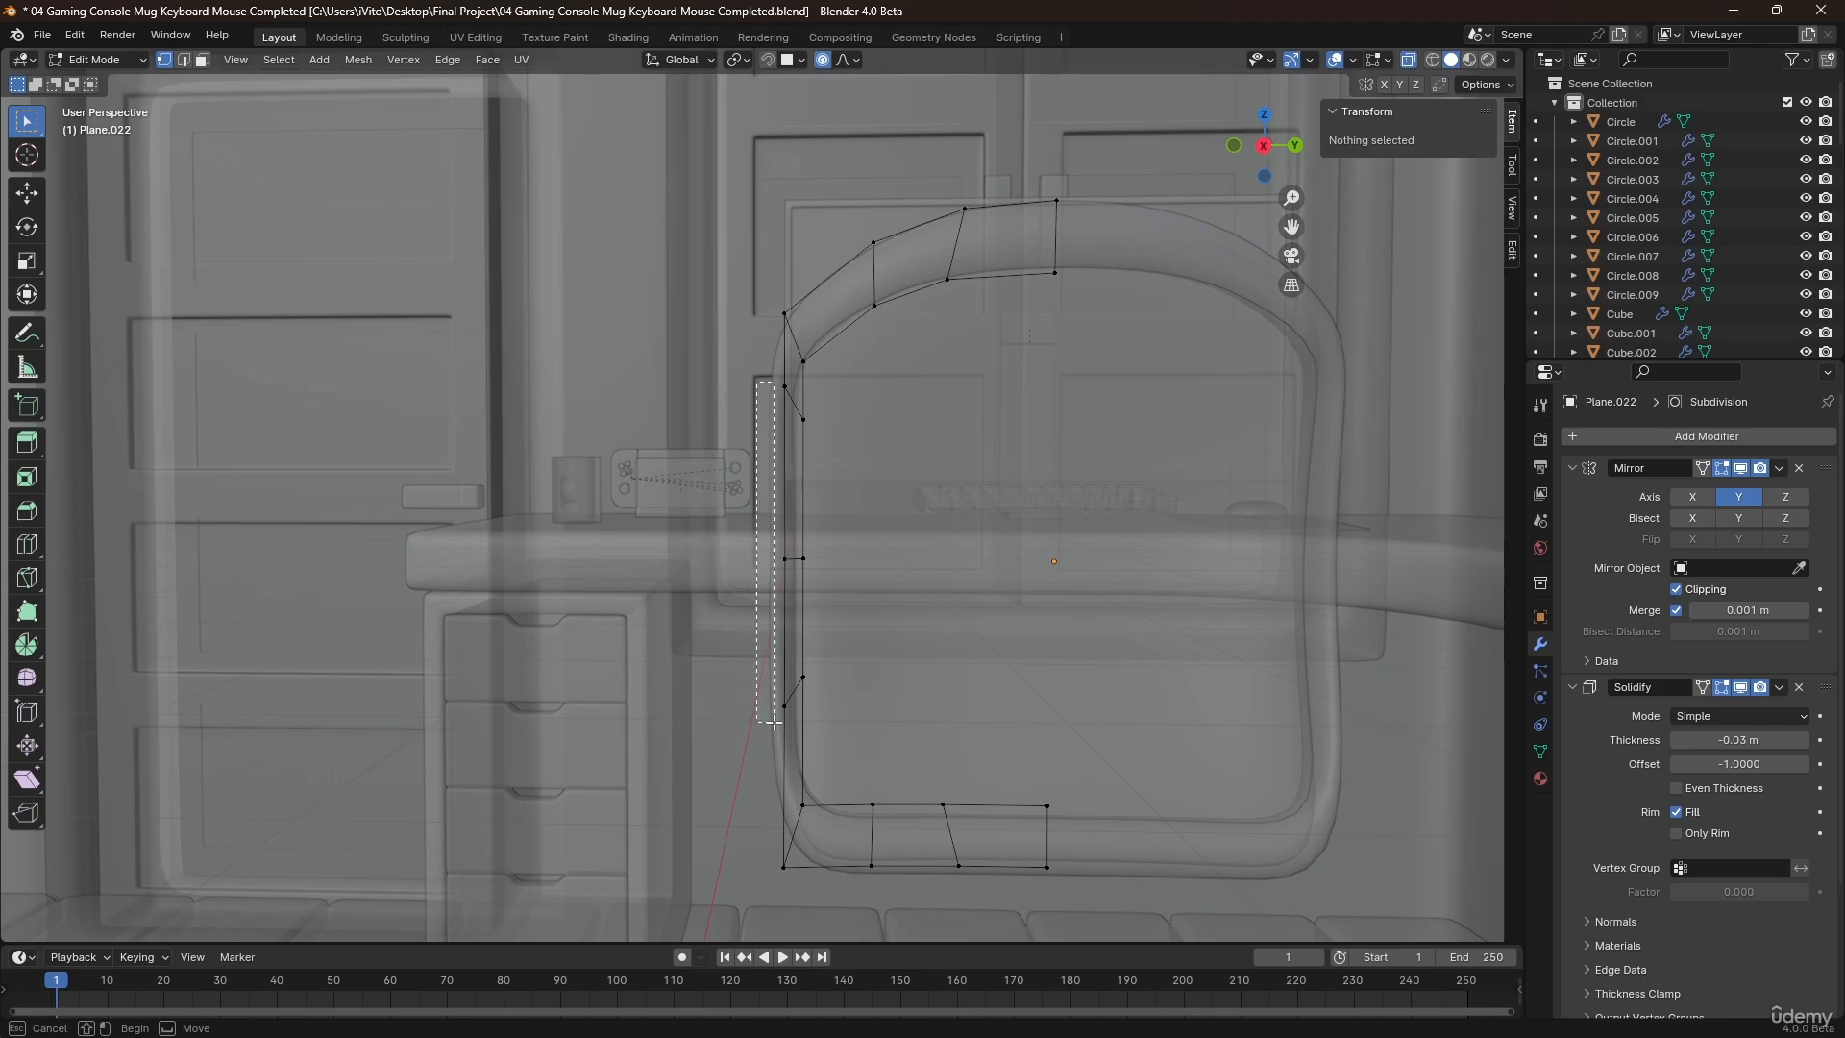
drag(790, 735, 790, 735)
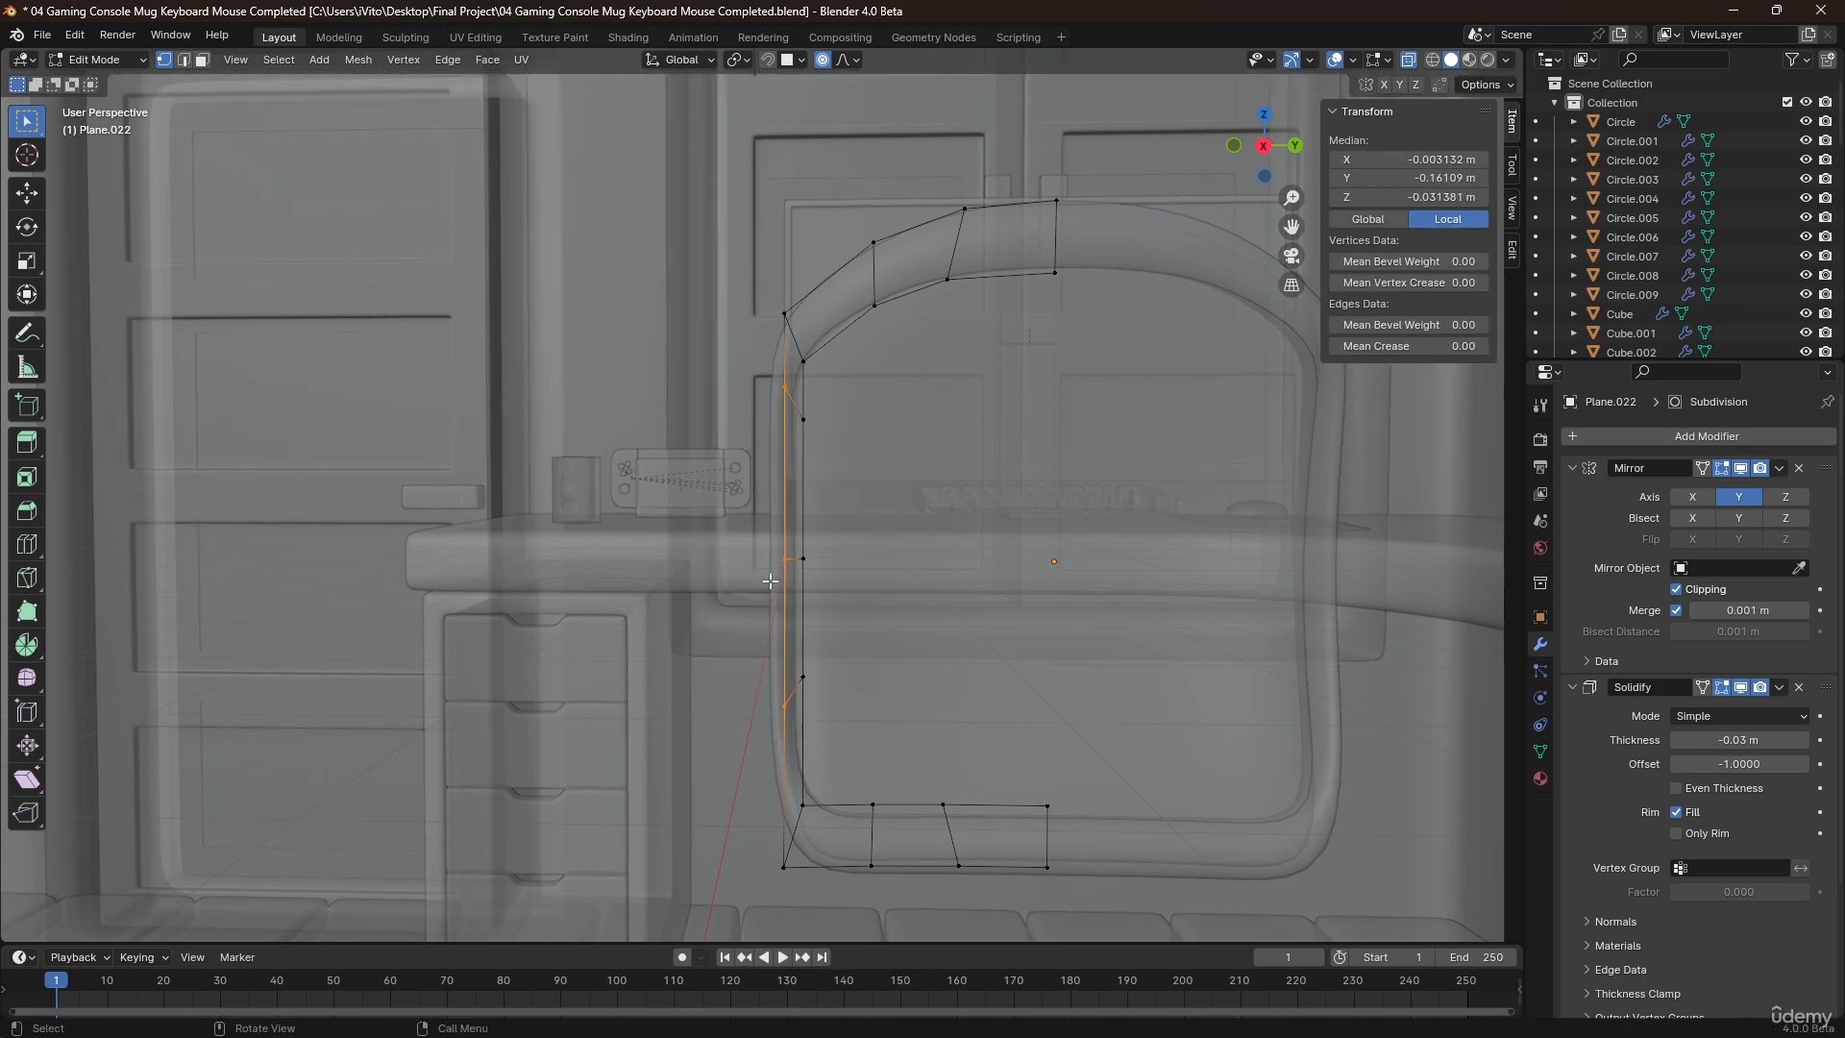
key(g)
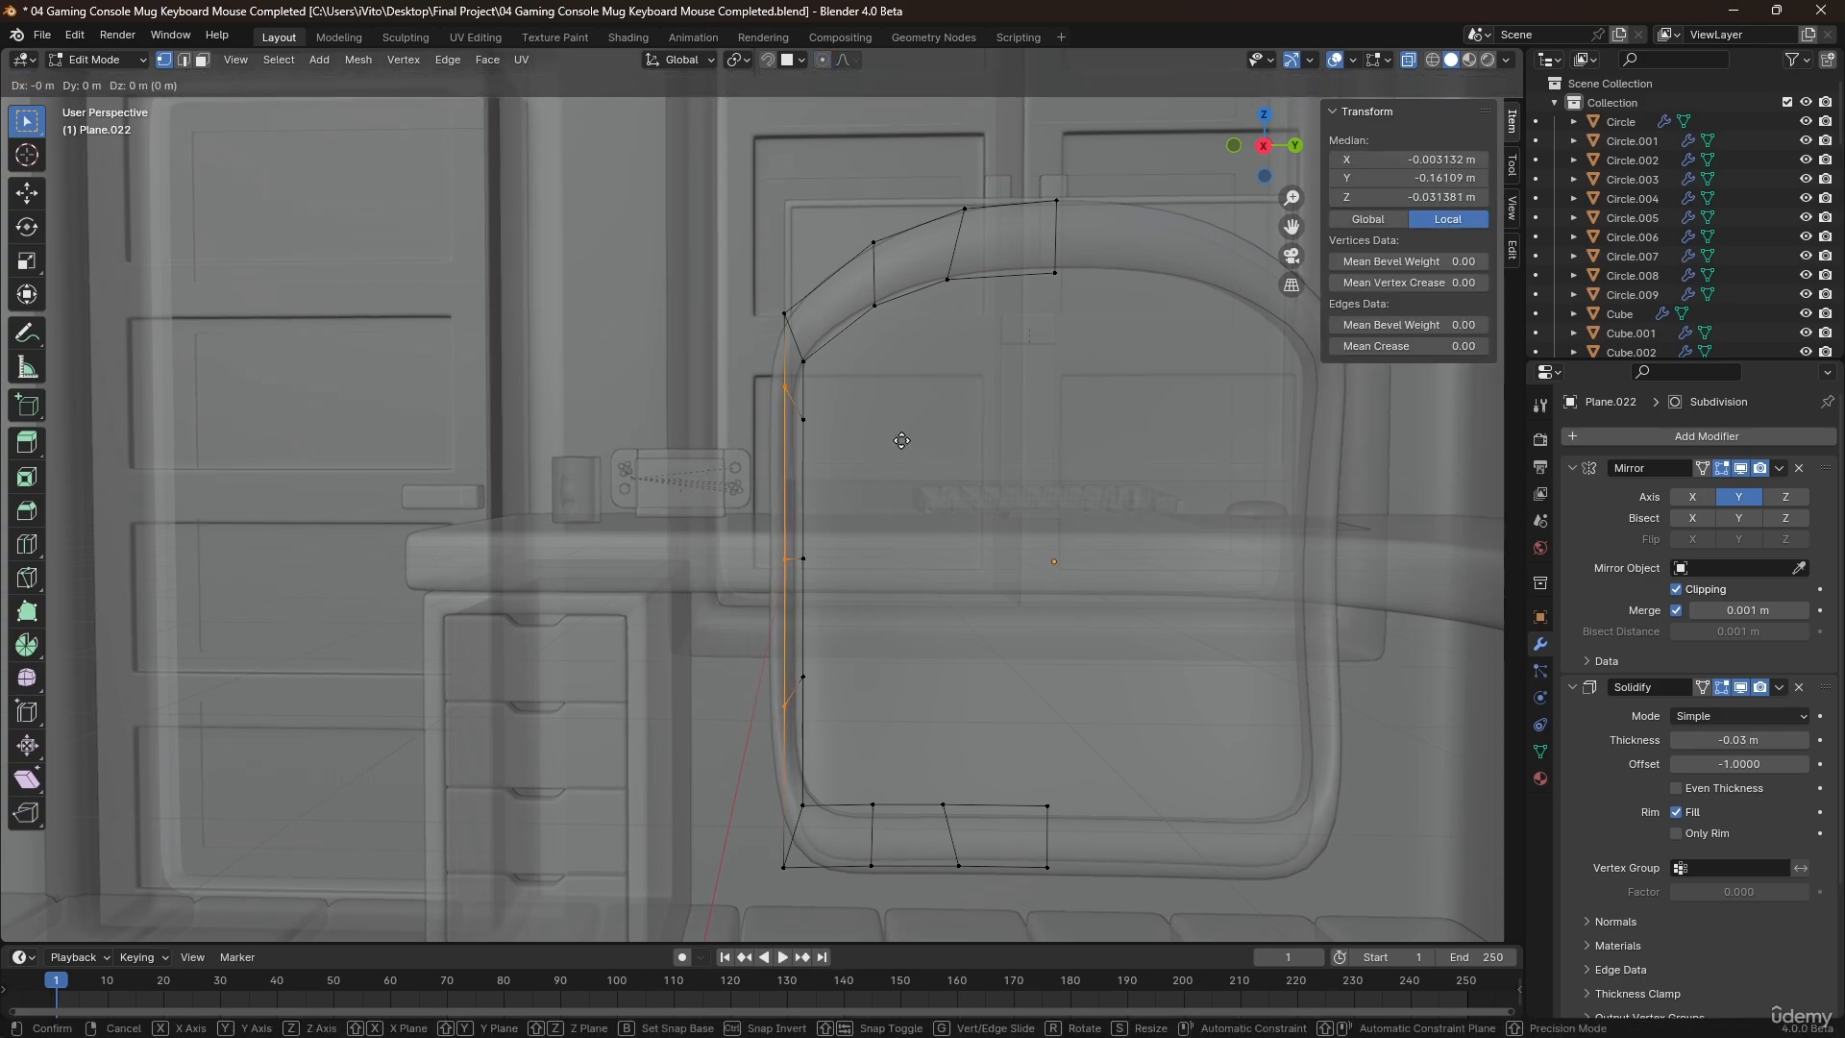
key(y)
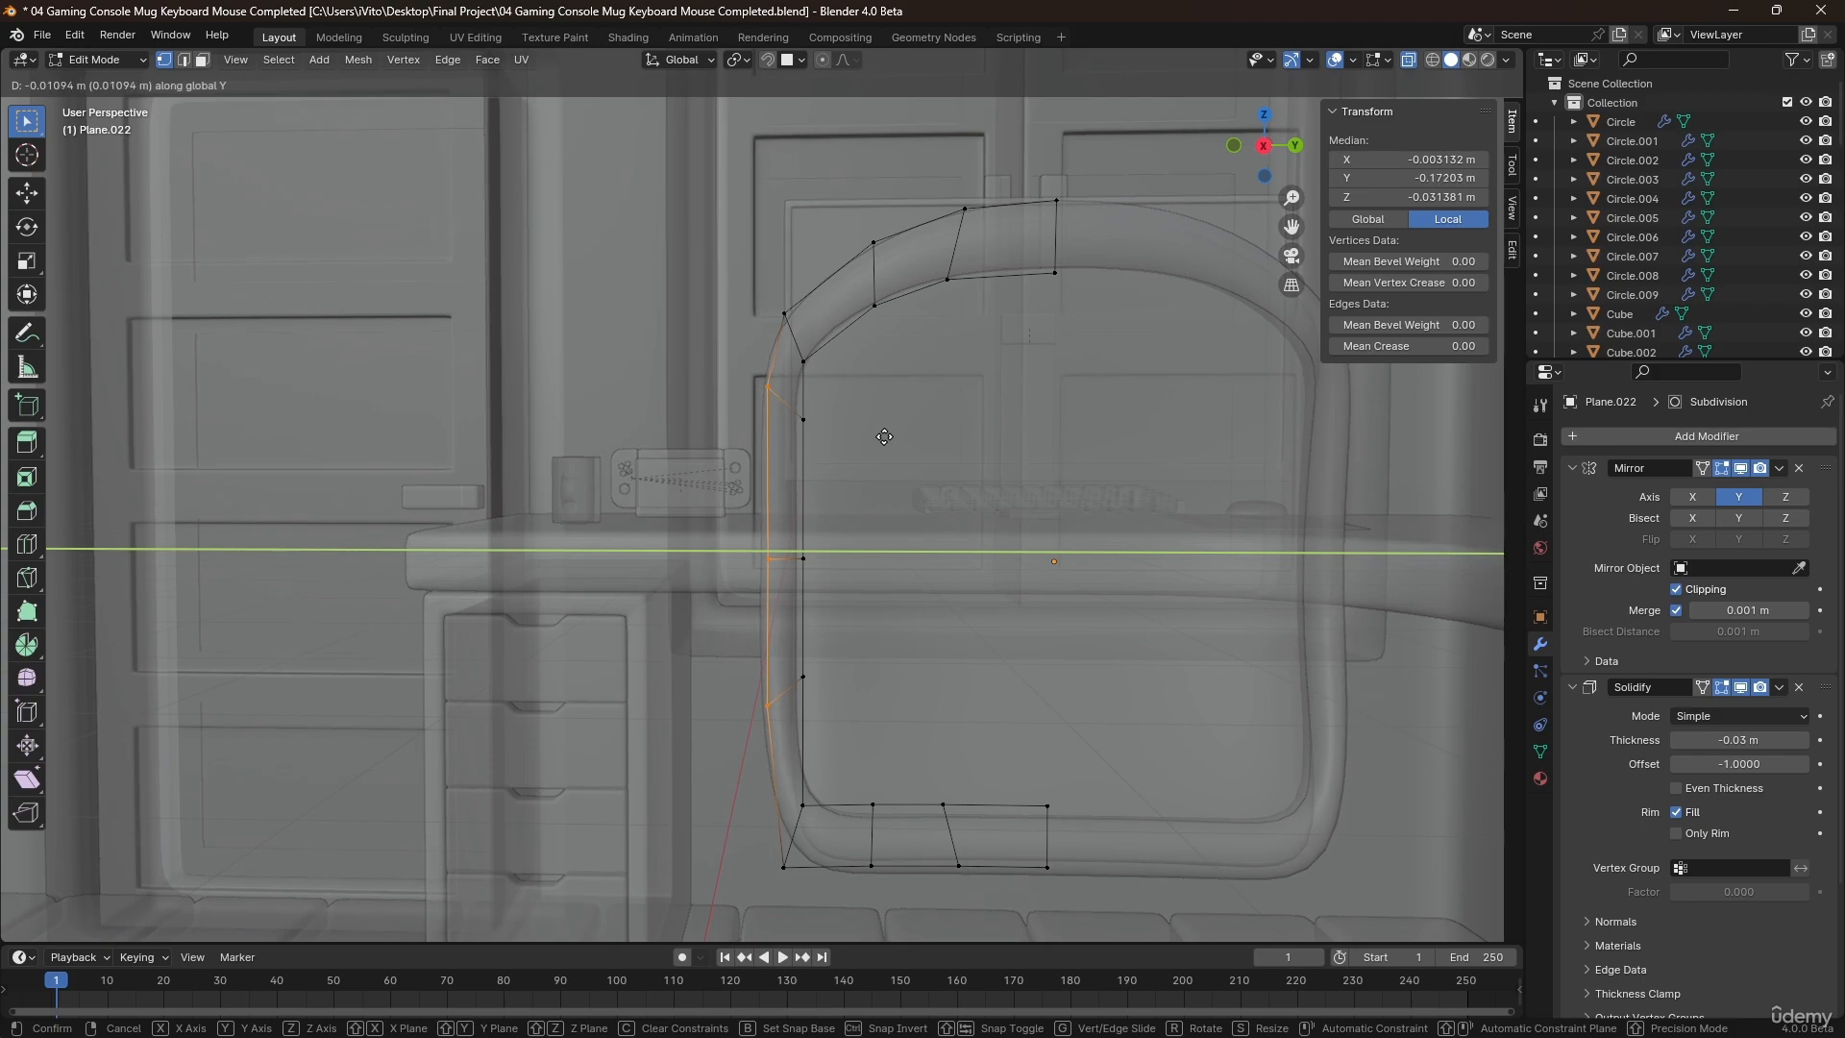
click(888, 436)
key(alt+z)
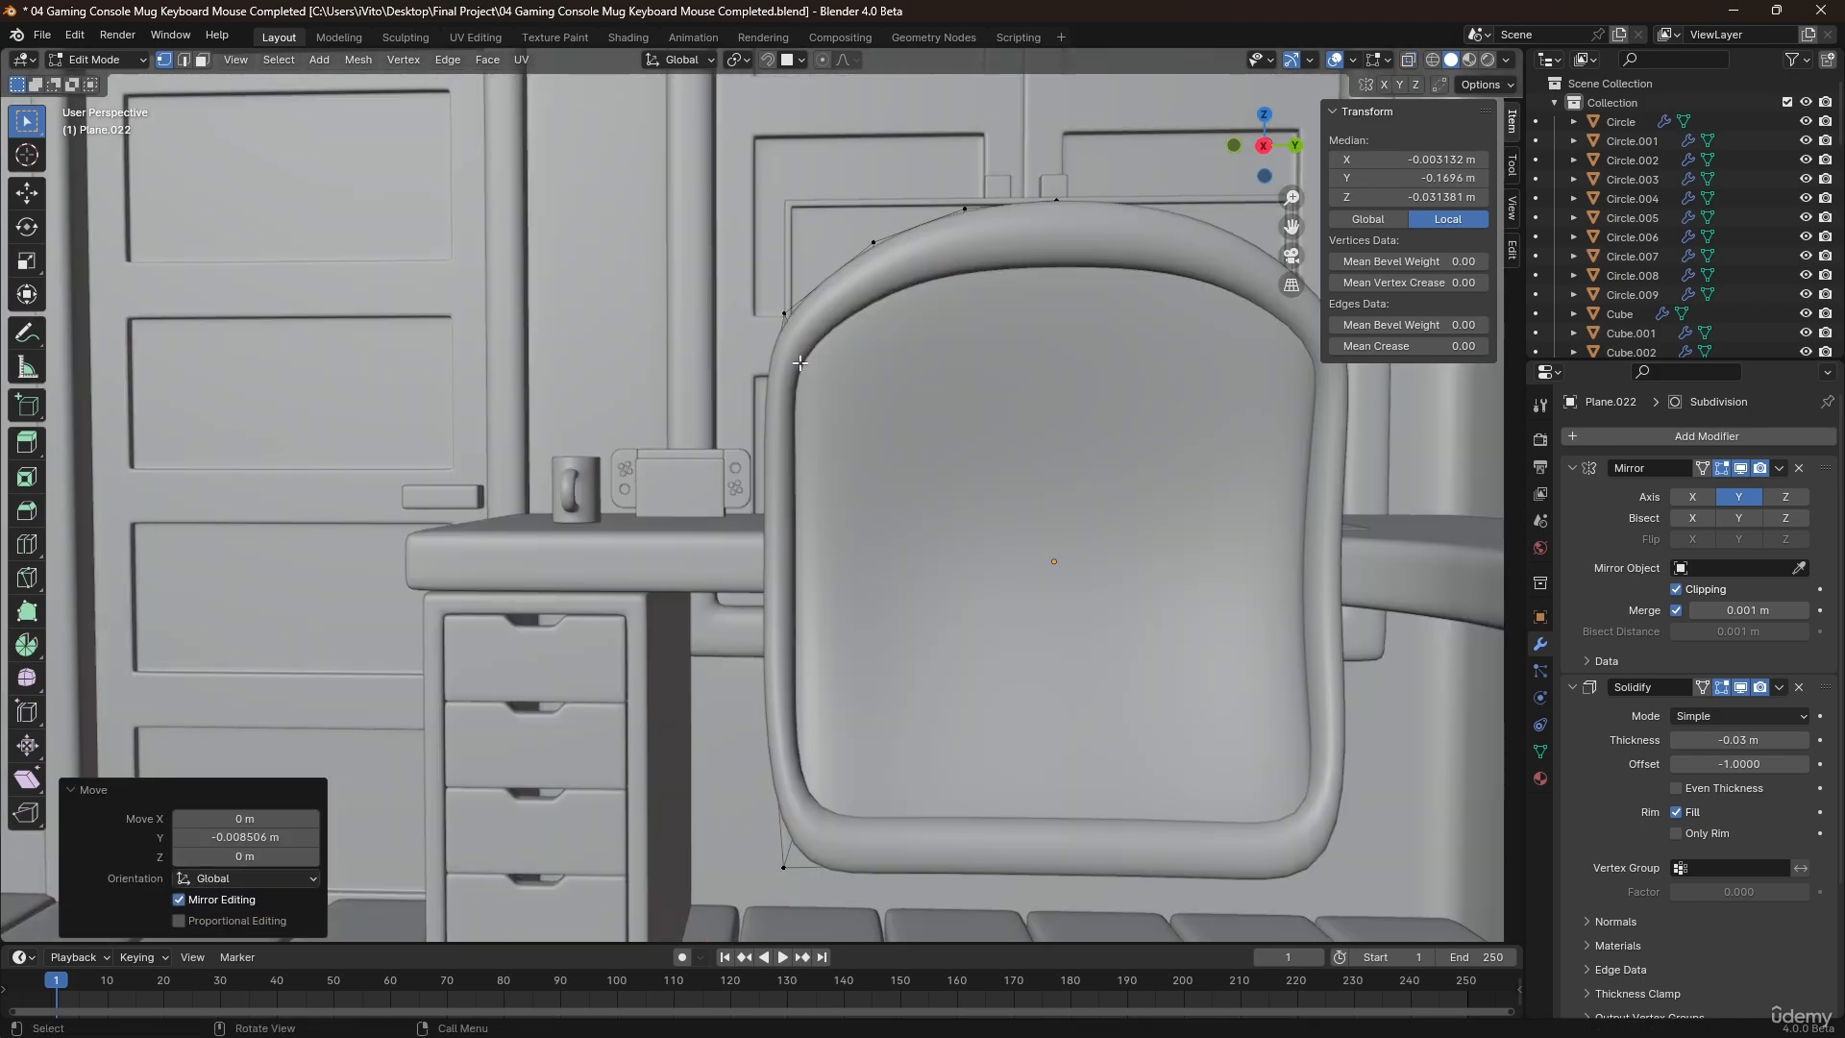
middle_drag(830, 458, 863, 505)
key(Tab)
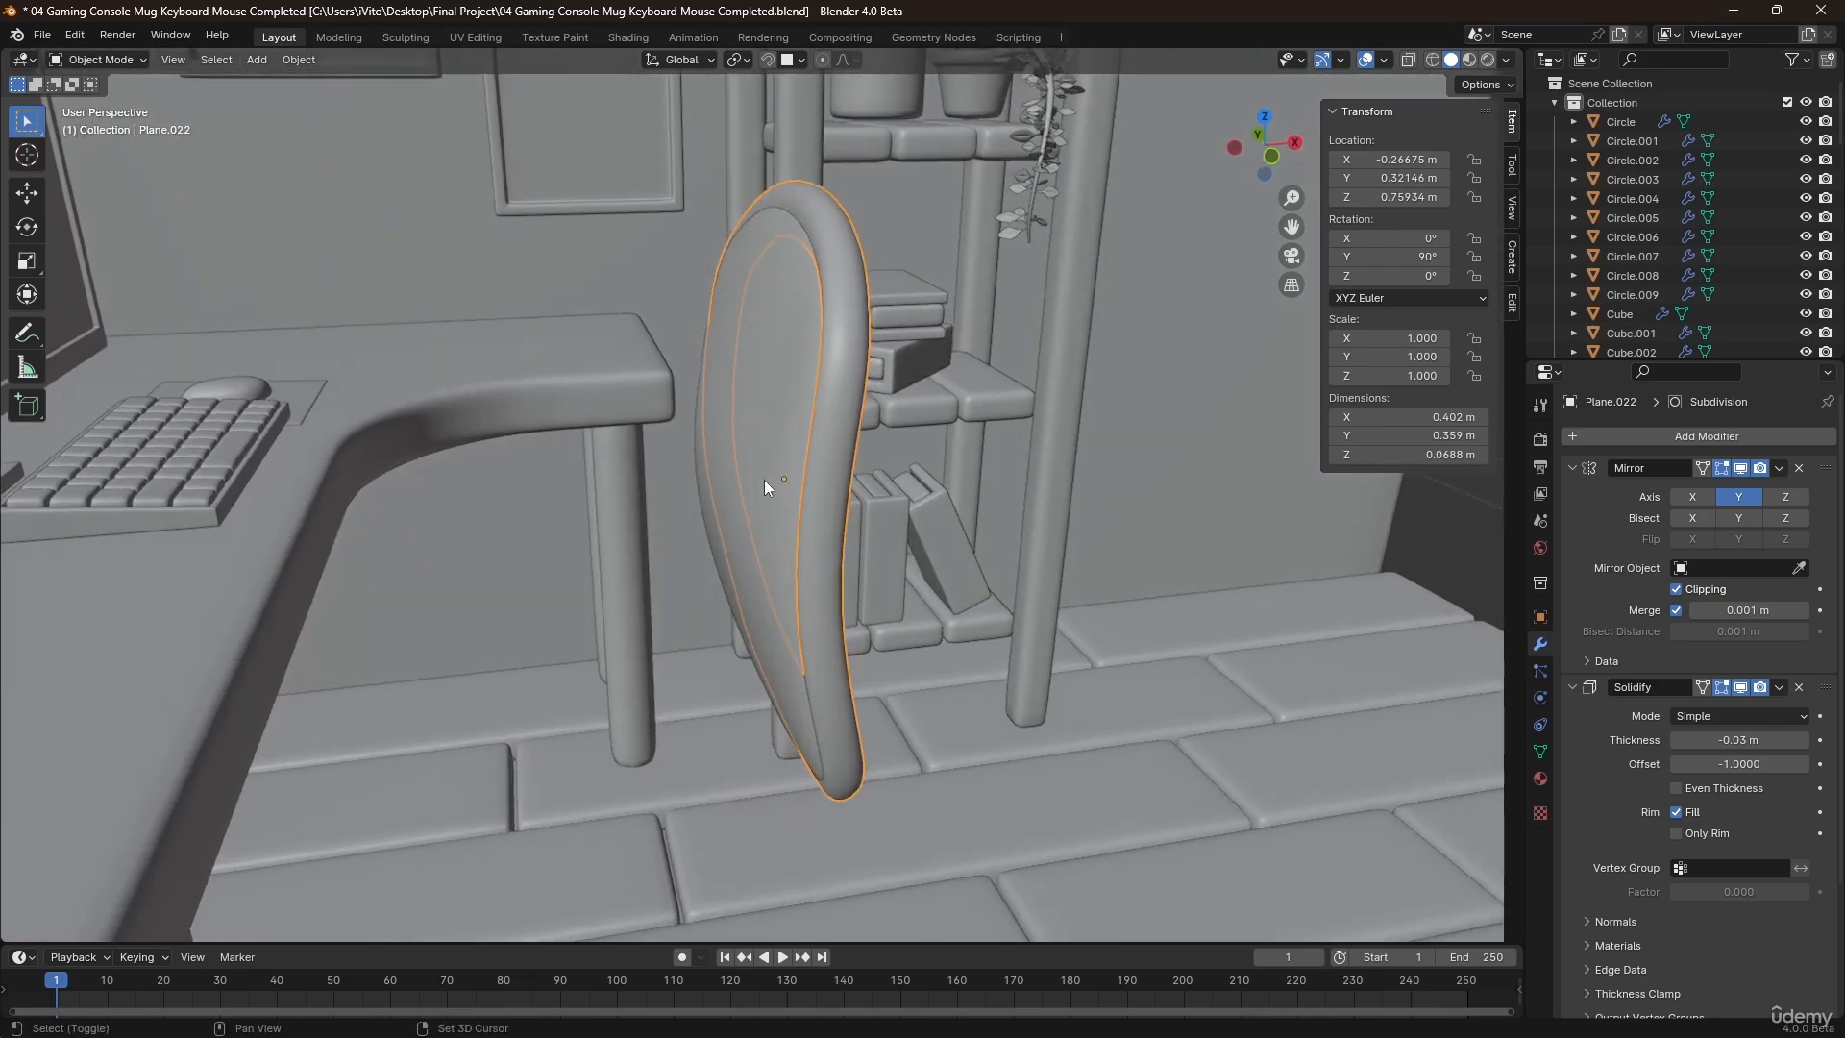
Add the backrest to the selection and move it with its rim about 0.315 m along X, away from the desk.
click(764, 480)
scroll(761, 473, down, 3)
shift+middle_drag(961, 591, 632, 439)
key(g)
key(x)
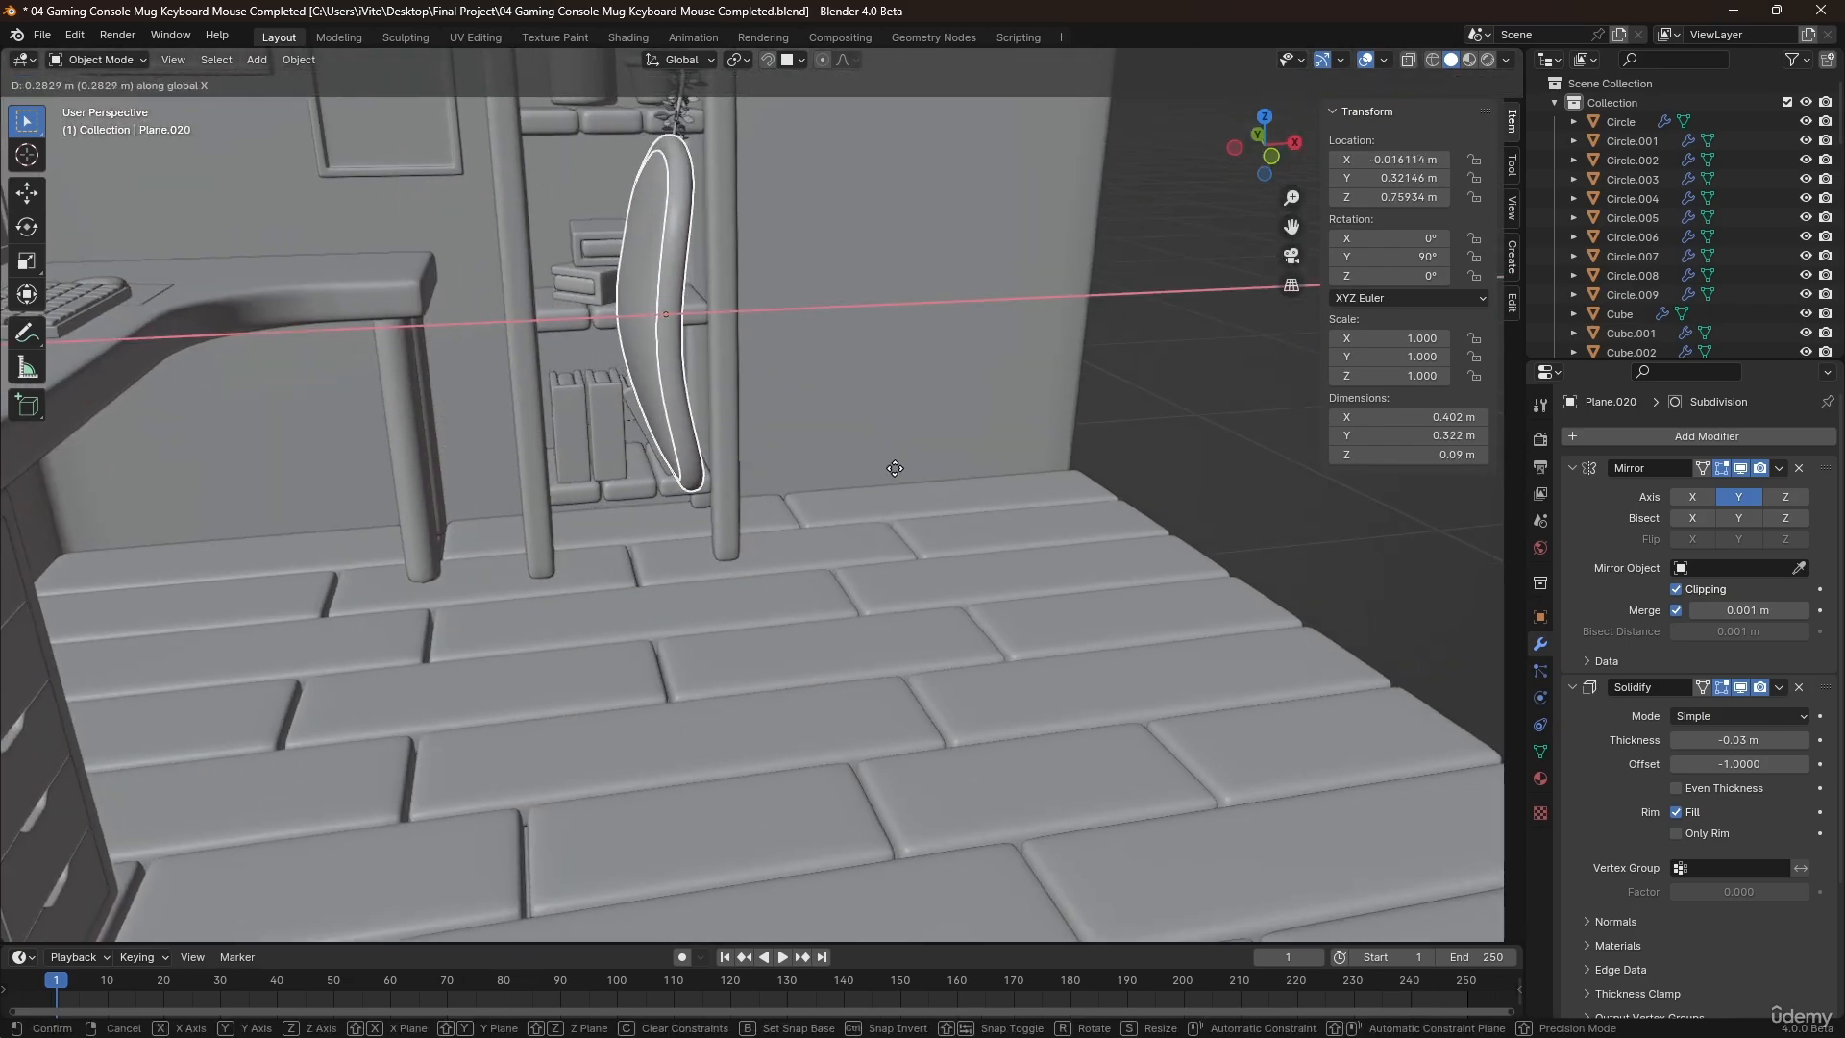
click(742, 362)
middle_drag(742, 361, 769, 438)
click(872, 319)
Unhide the flat plane Plane.021 and select it.
scroll(1564, 265, down, 4)
scroll(1596, 250, down, 10)
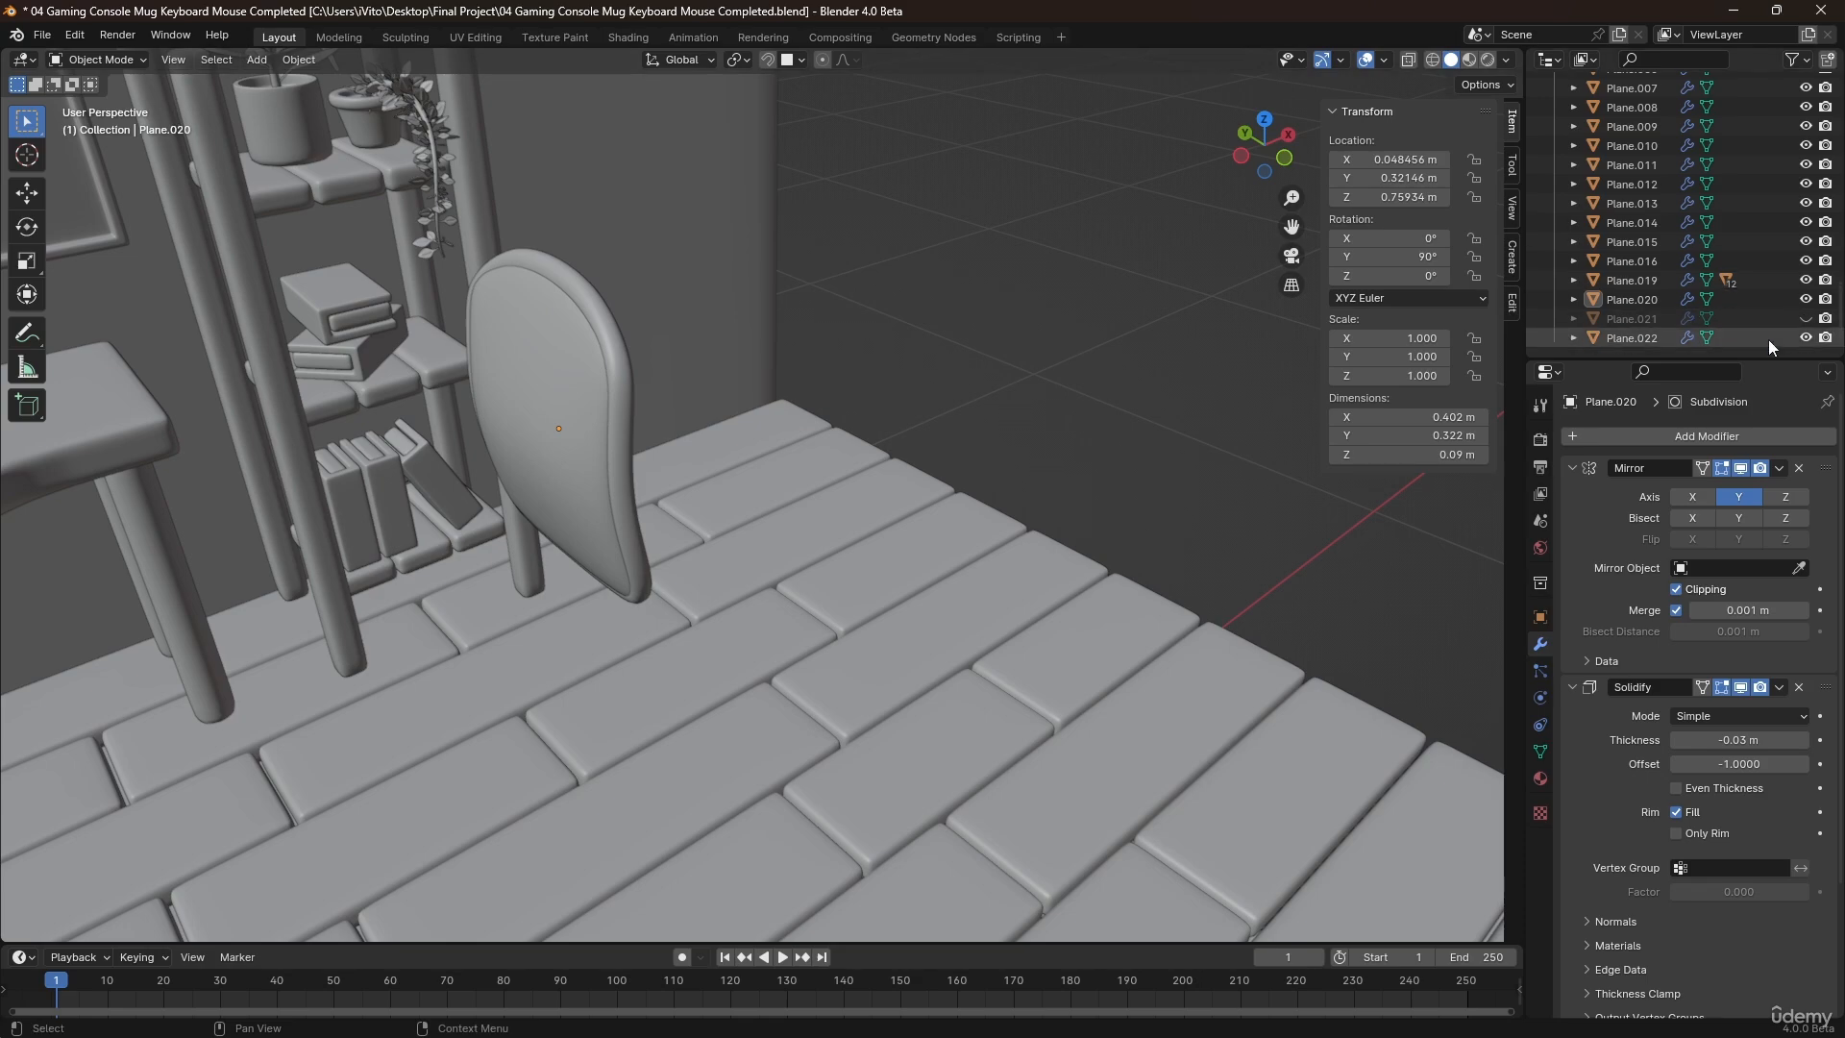
click(1806, 318)
shift+middle_drag(1157, 244, 1009, 394)
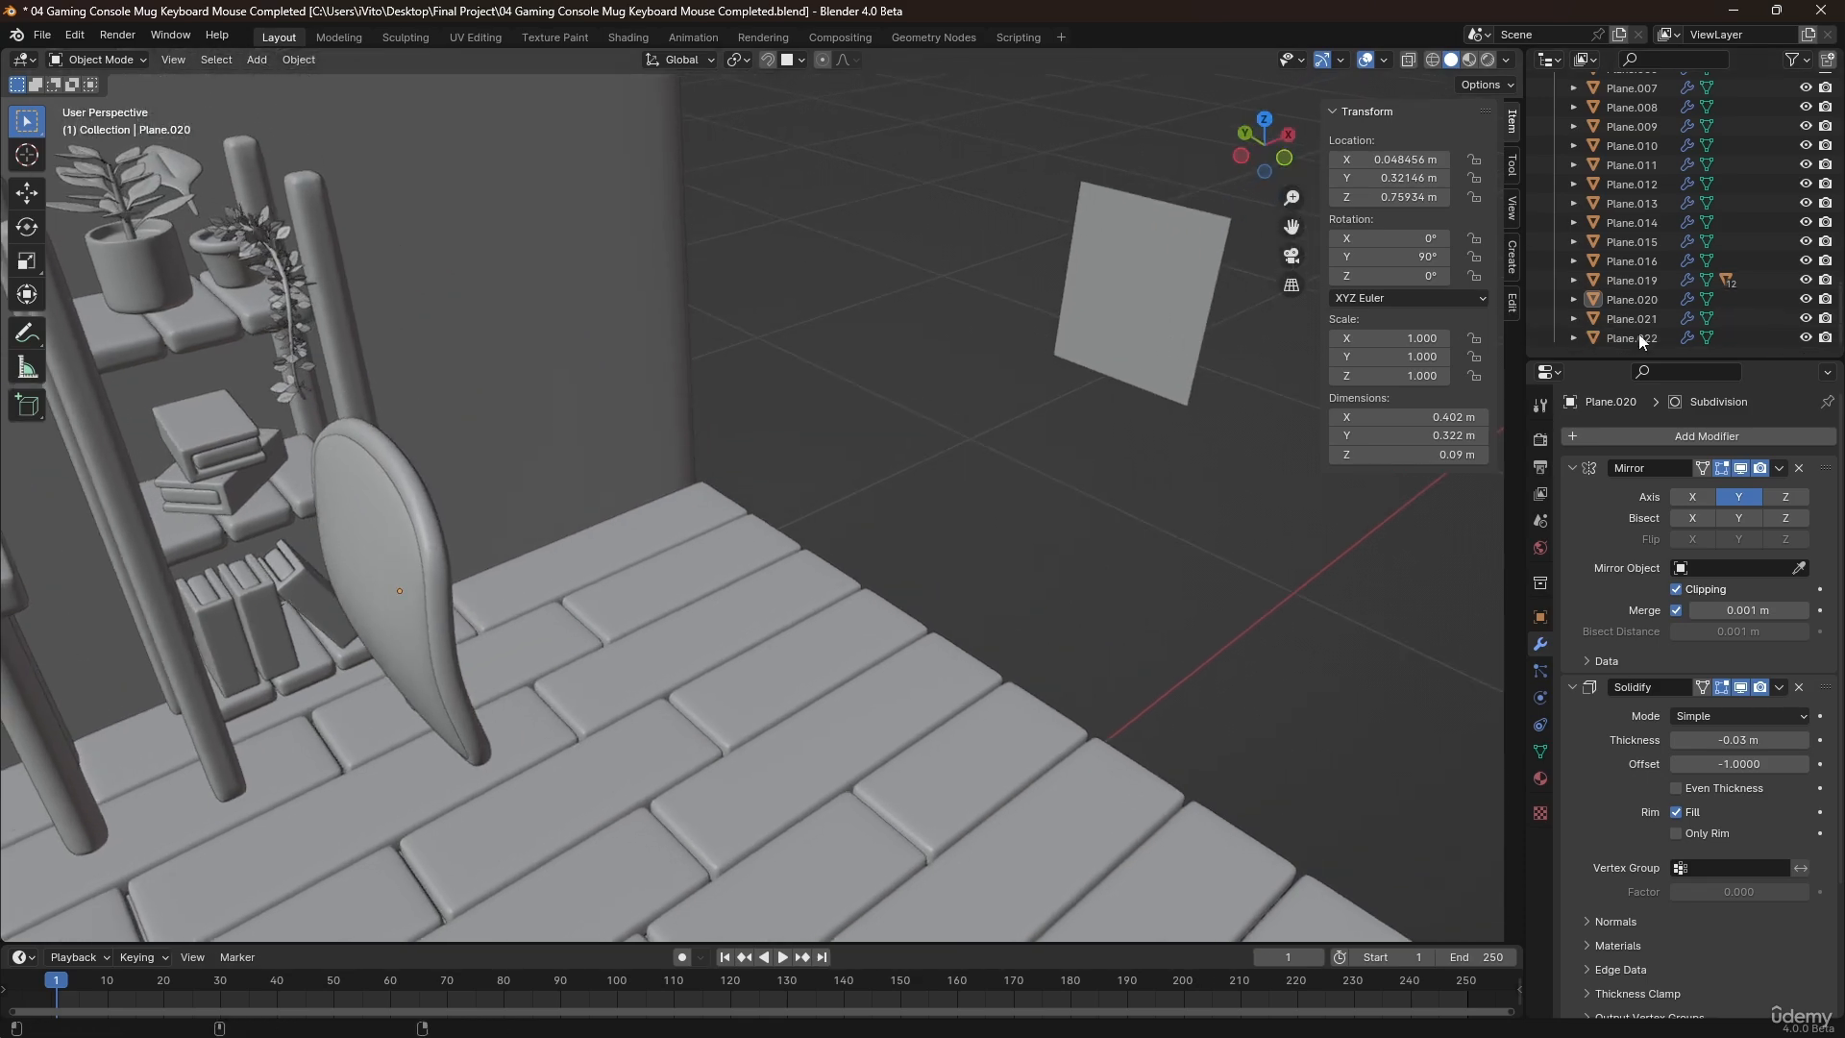
click(1191, 244)
Raise the plane's two top-edge vertices nearest the centre by about 0.091 m along Z and return to Object Mode.
shift+middle_drag(1174, 194, 978, 320)
scroll(970, 363, up, 2)
key(Tab)
scroll(934, 330, up, 2)
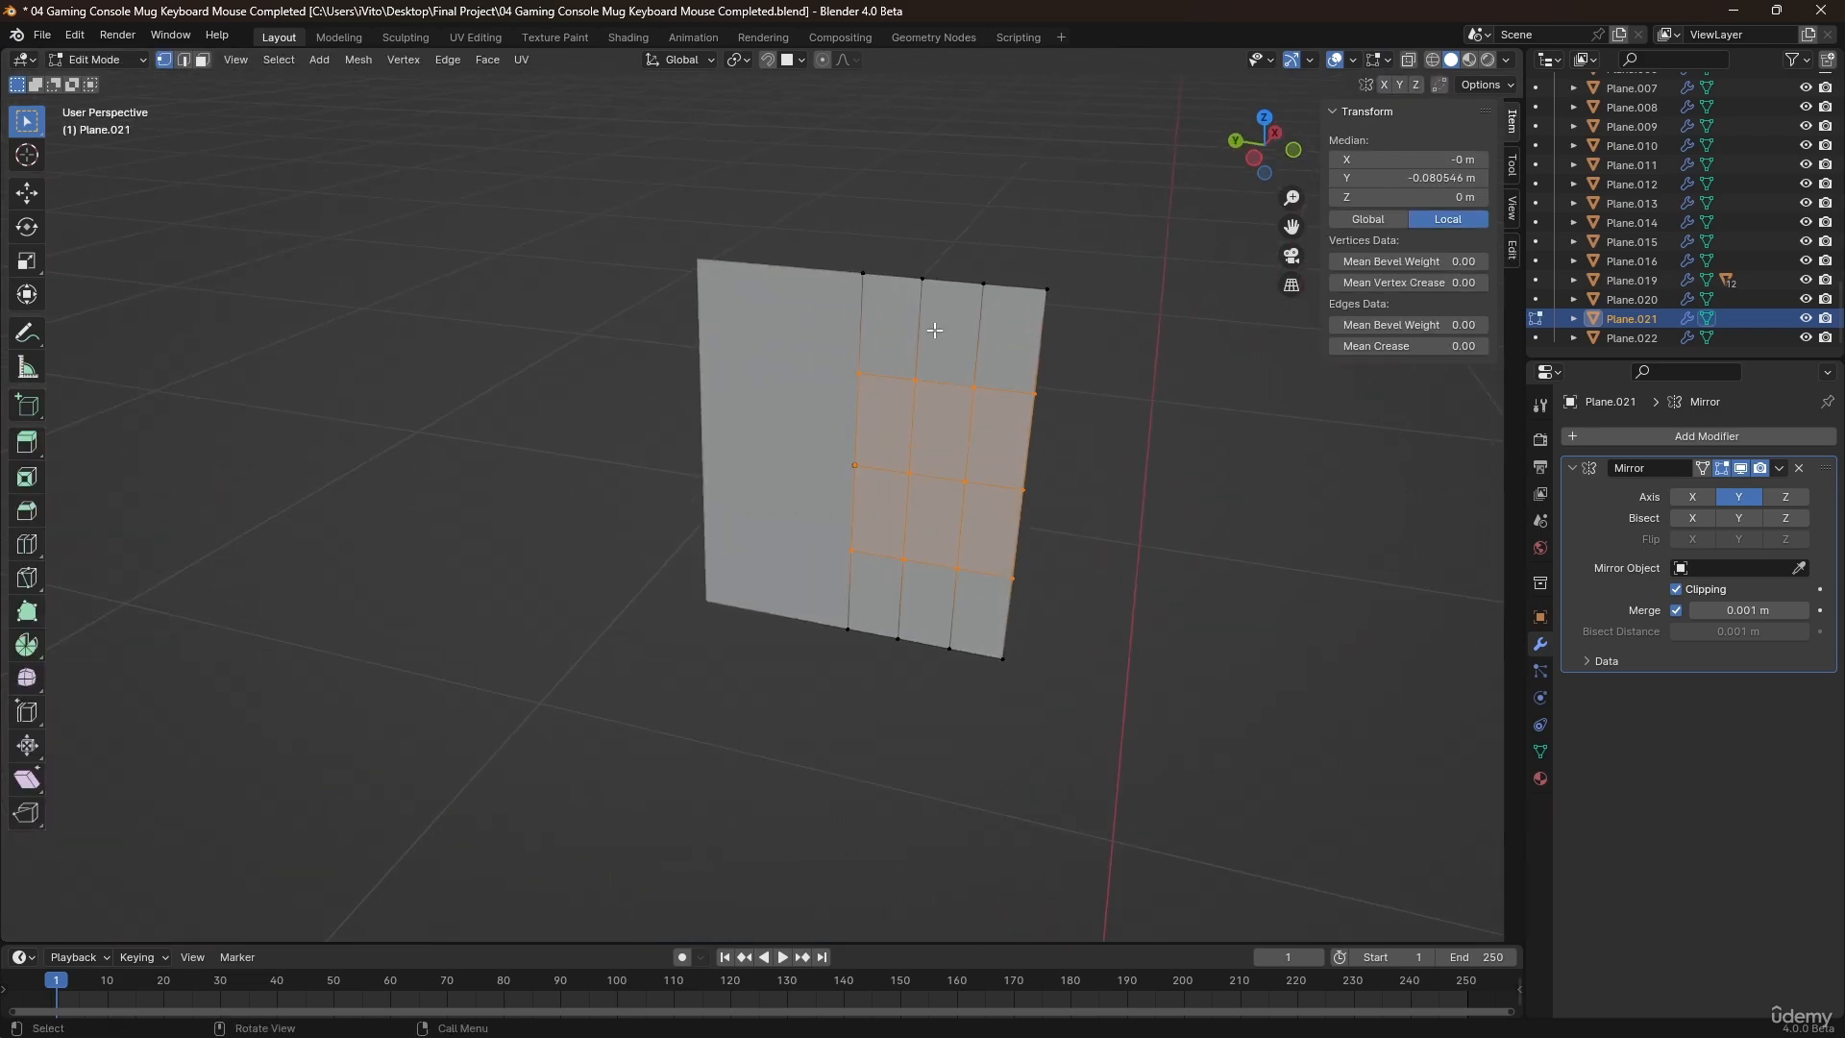
click(866, 251)
drag(846, 250, 947, 301)
scroll(939, 300, down, 2)
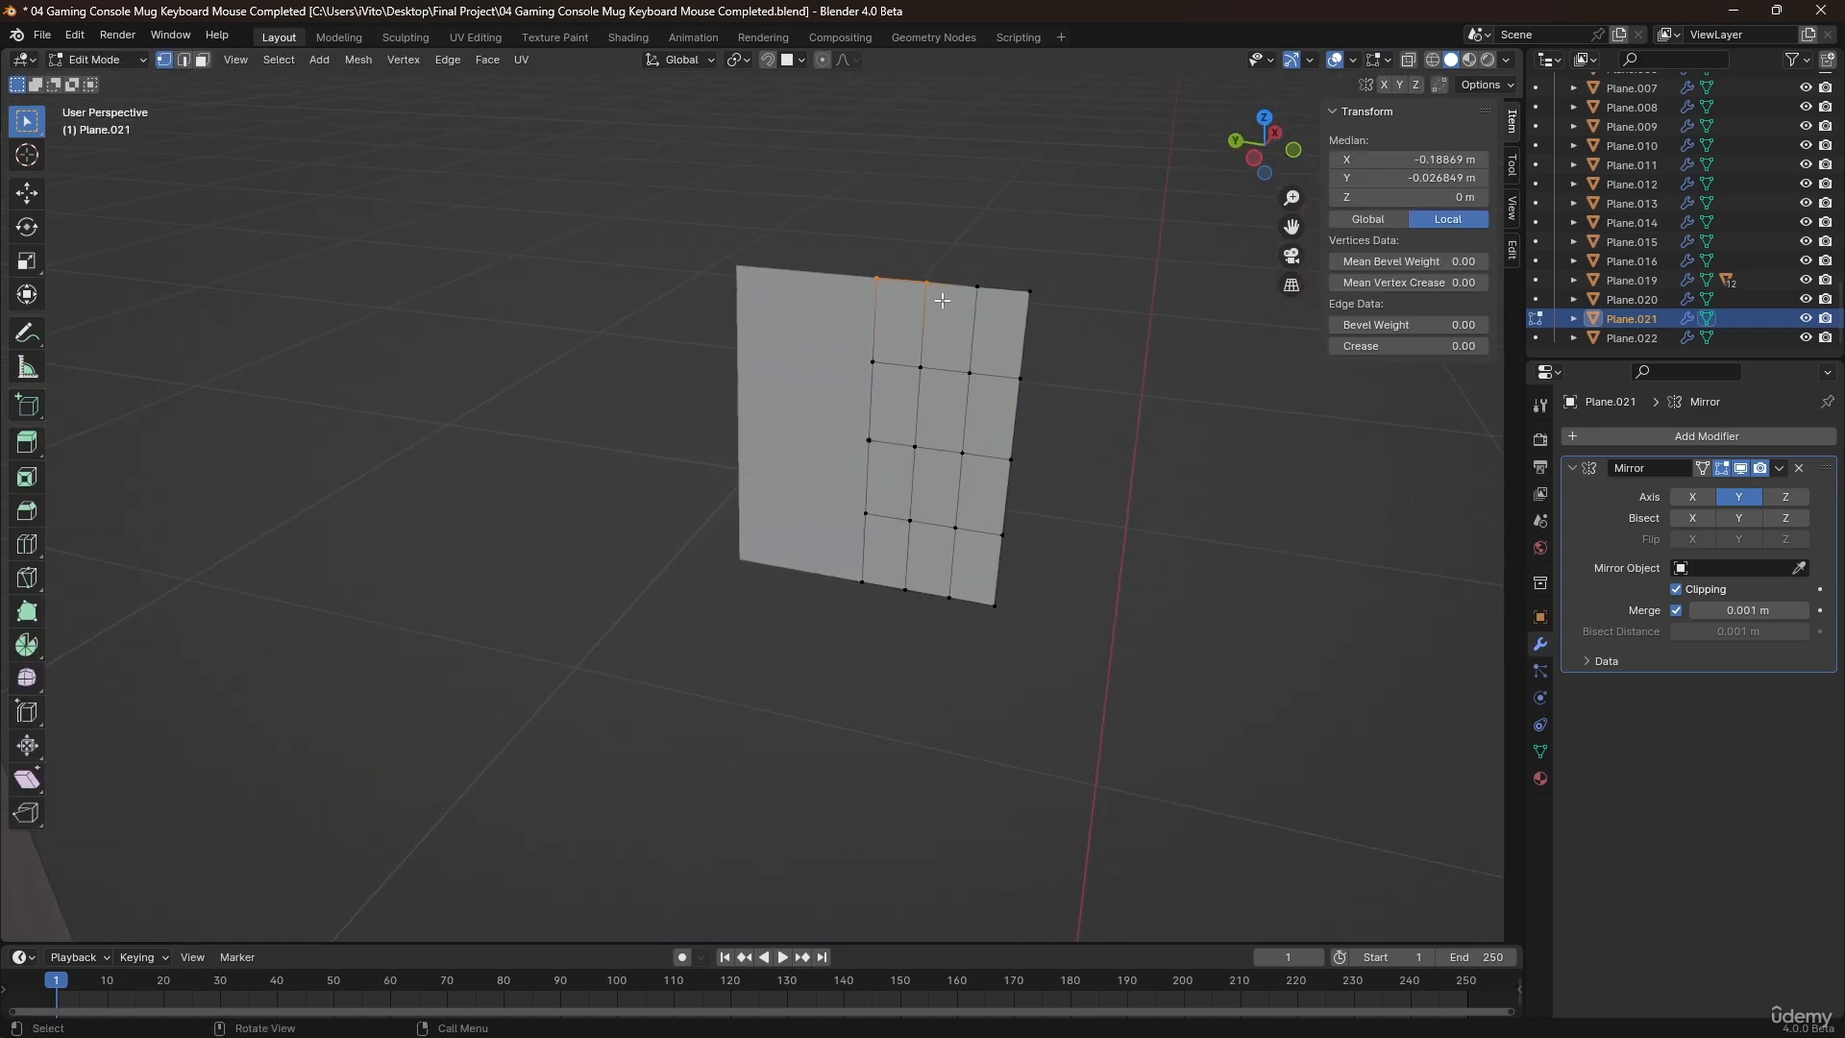
key(g)
key(z)
click(932, 225)
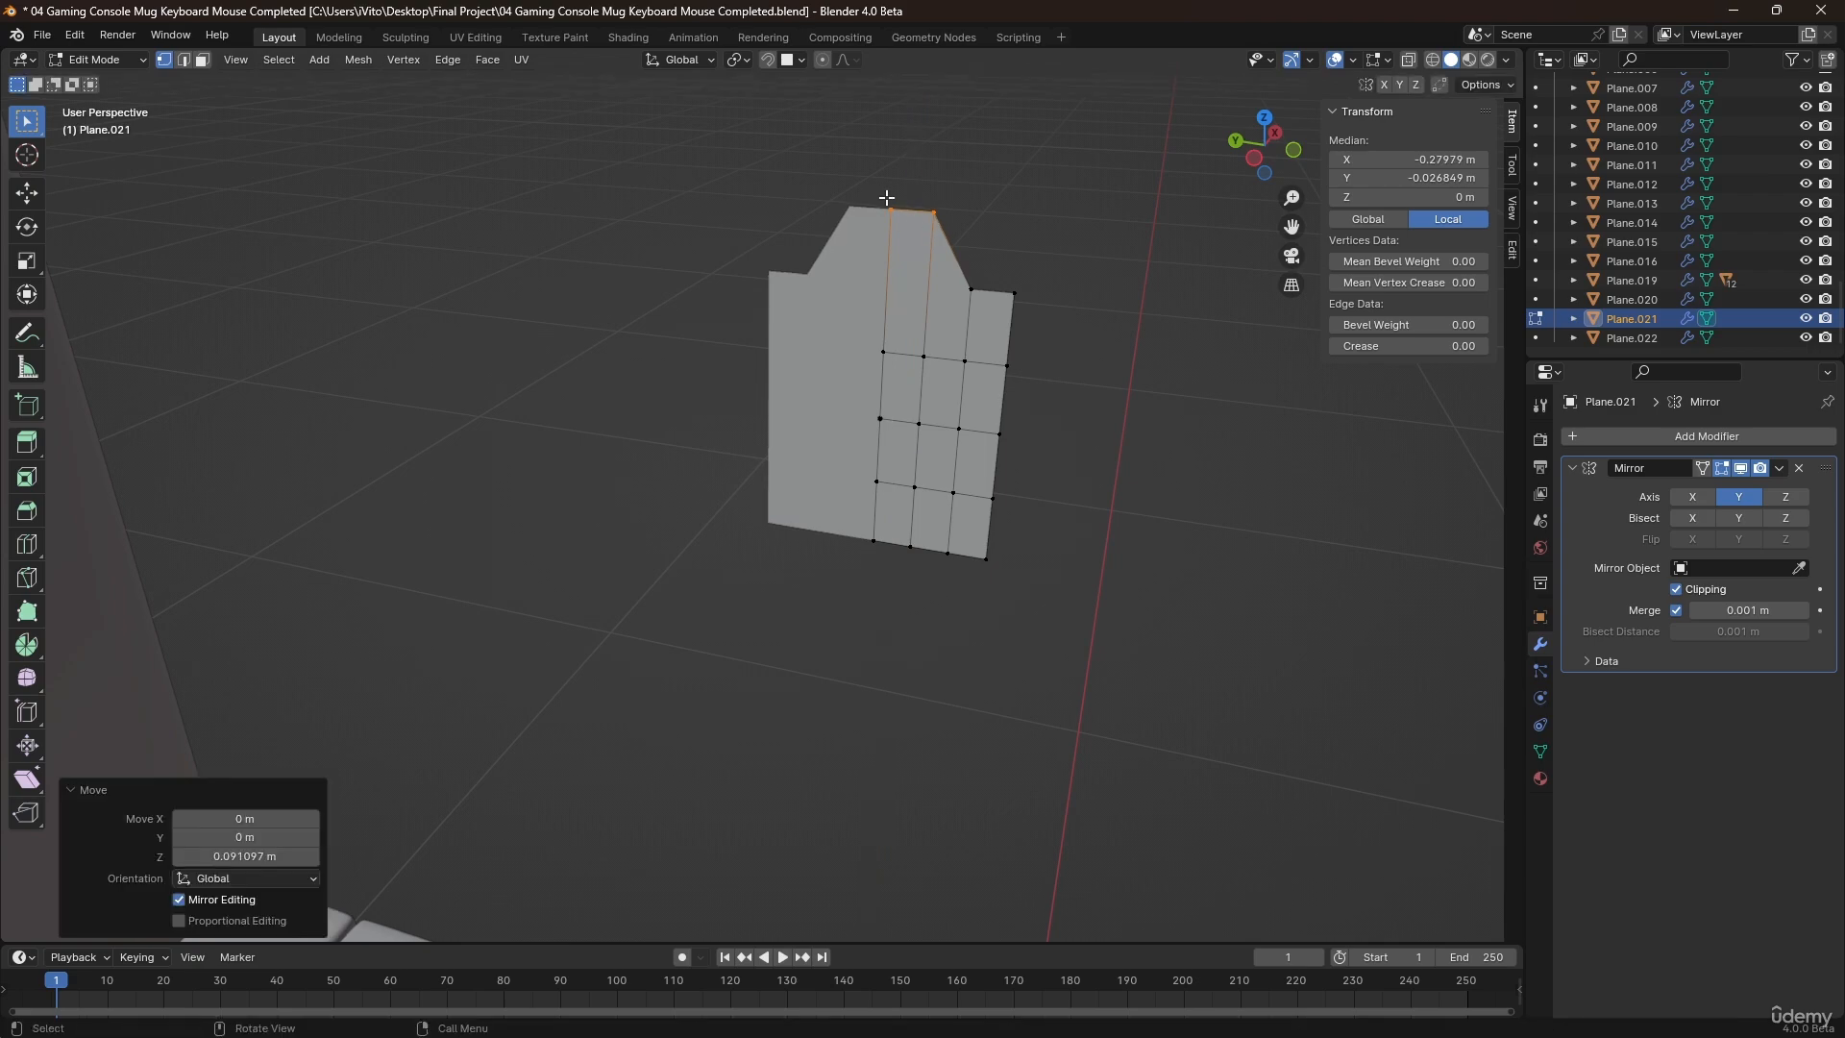
click(890, 205)
scroll(971, 298, up, 1)
key(Tab)
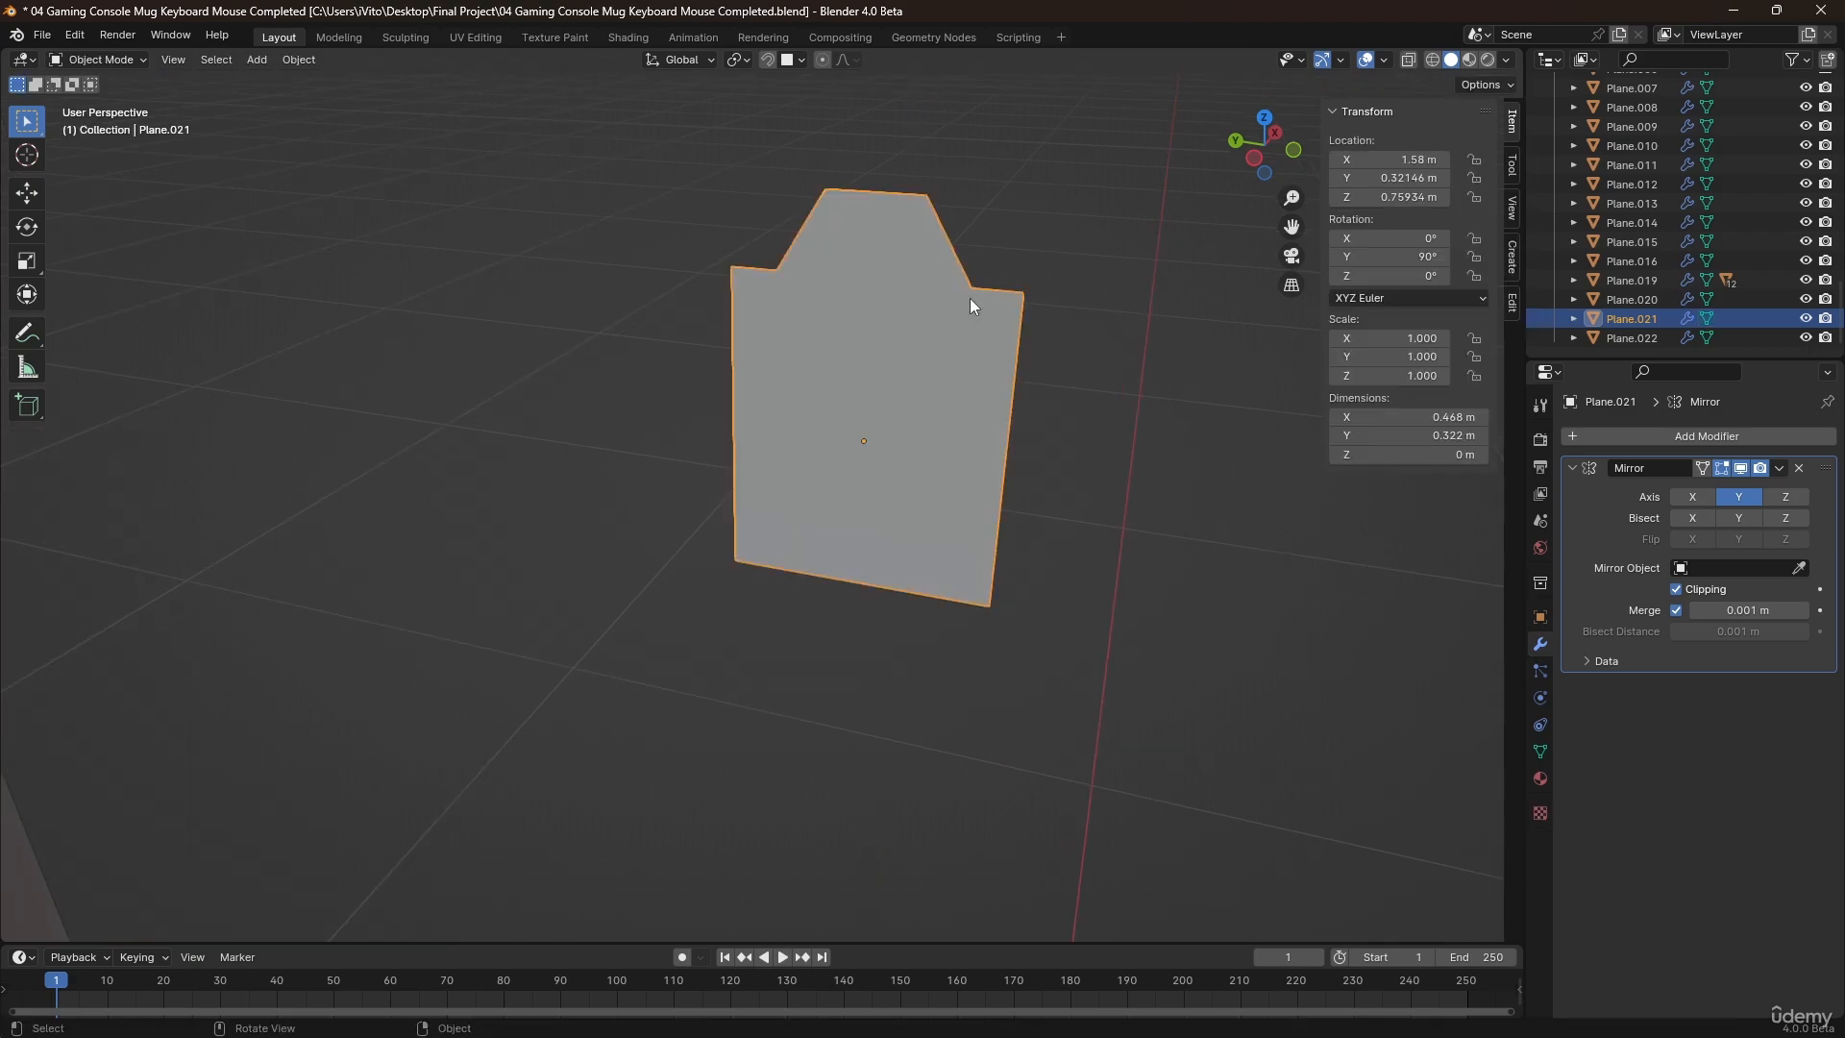
Add a Solidify modifier to the plane with a thickness of -0.044 m.
mouse_move(963, 304)
middle_down()
mouse_move(918, 317)
mouse_move(943, 331)
middle_up()
key(q)
click(923, 317)
drag(1739, 740, 1701, 740)
Add a level 2 Subdivision modifier to the thickened plane and shade it smooth.
key(ctrl+2)
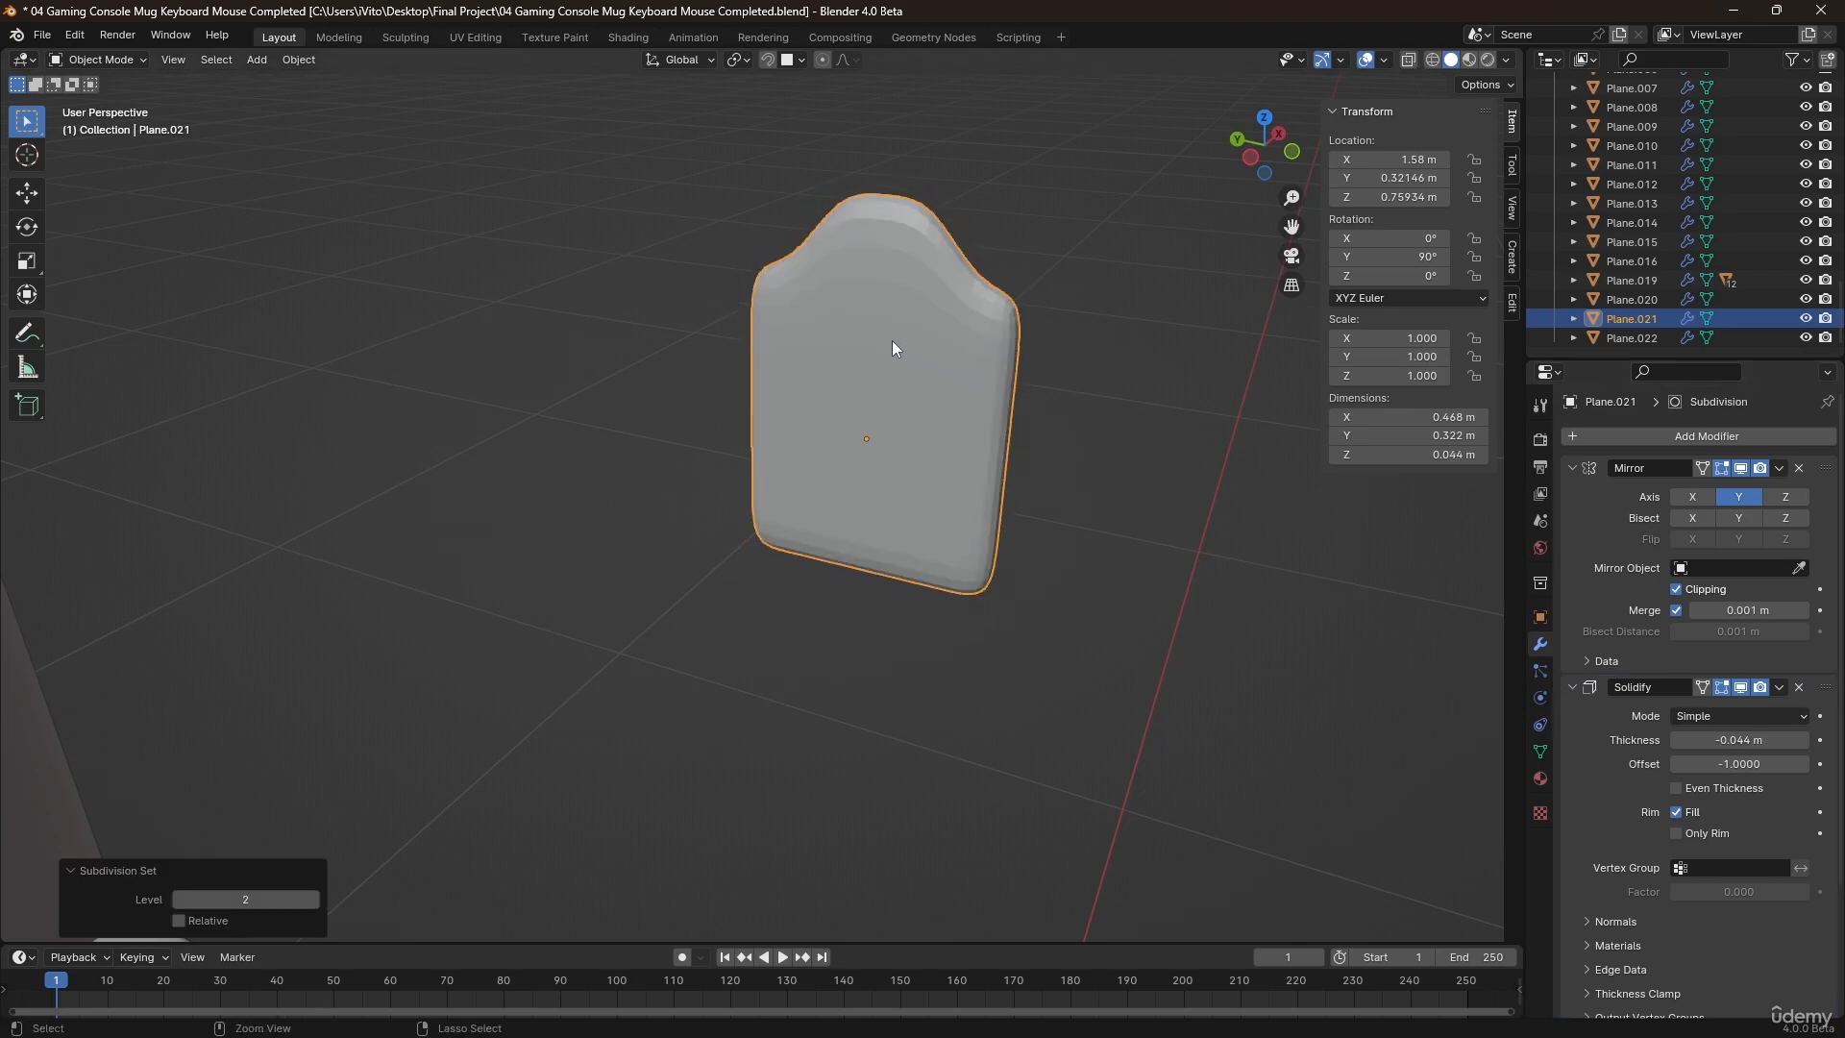
right_click(900, 338)
click(899, 338)
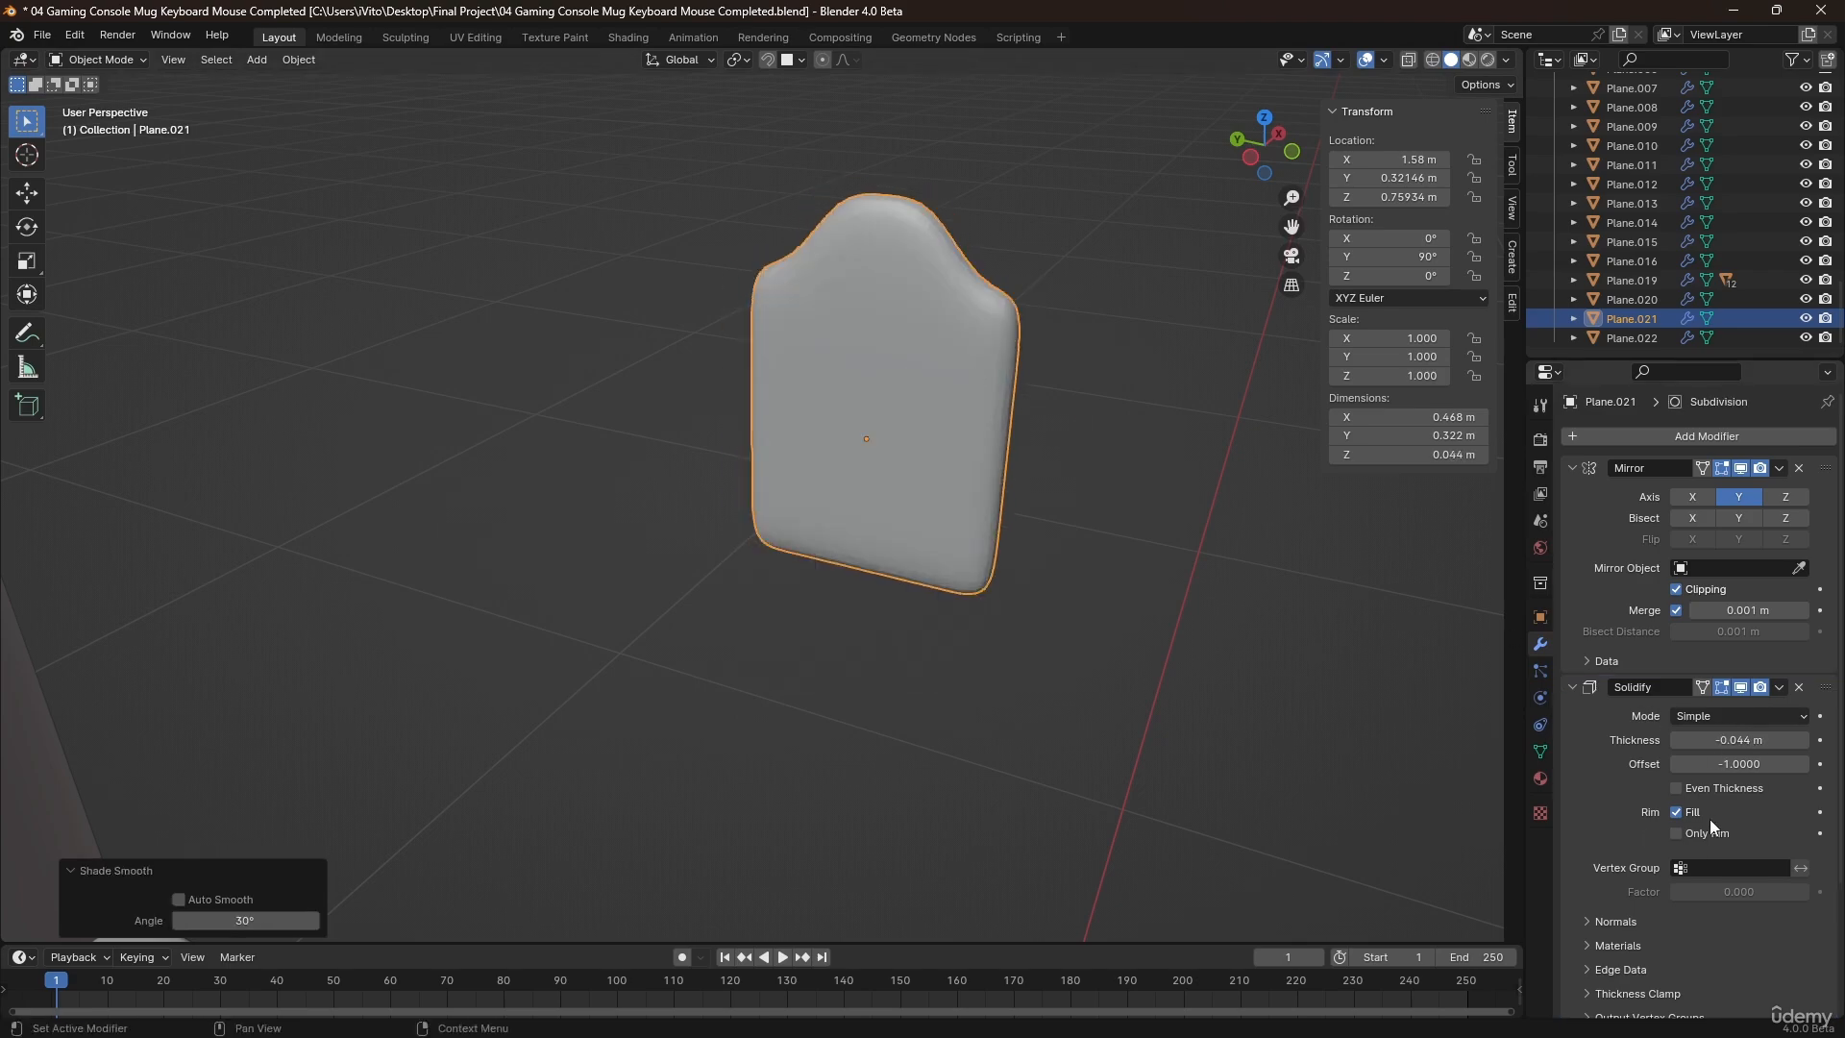
scroll(1710, 819, down, 4)
middle_drag(925, 440, 958, 463)
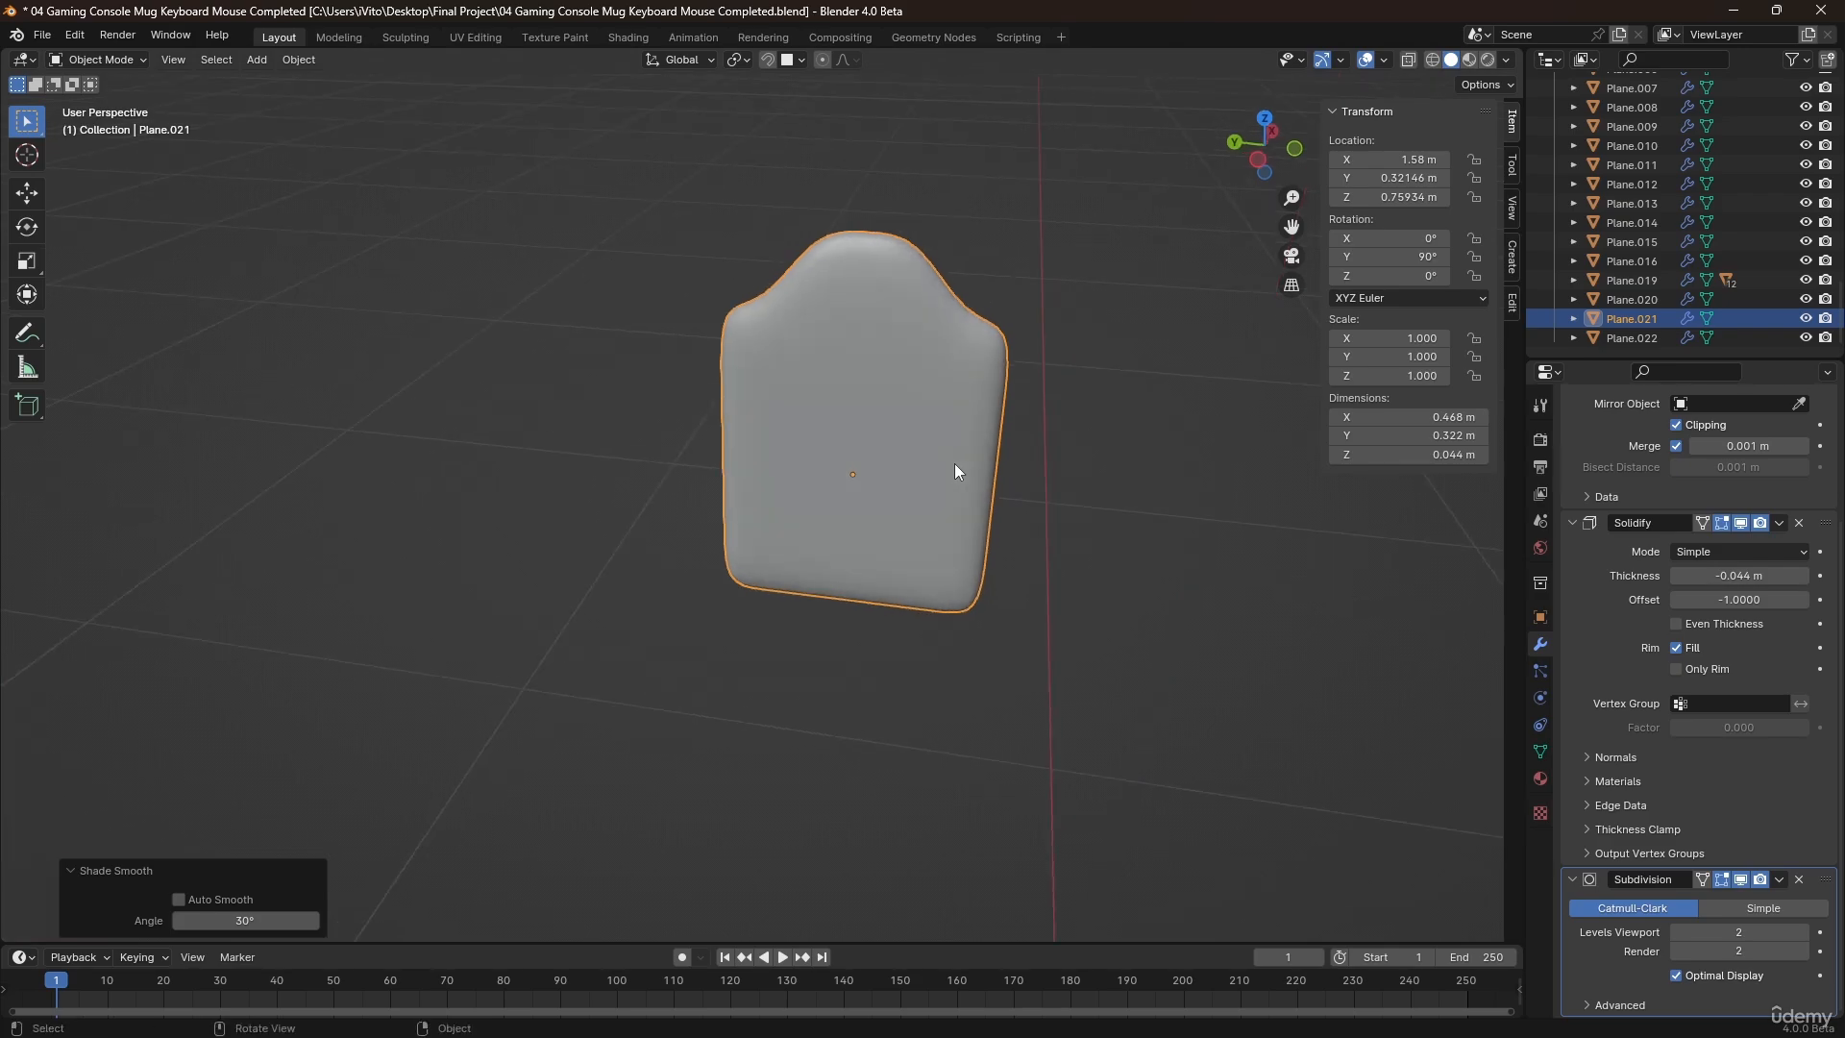
Move the two upper outer side vertices of the new backrest forward by about 0.087 m along X.
key(Tab)
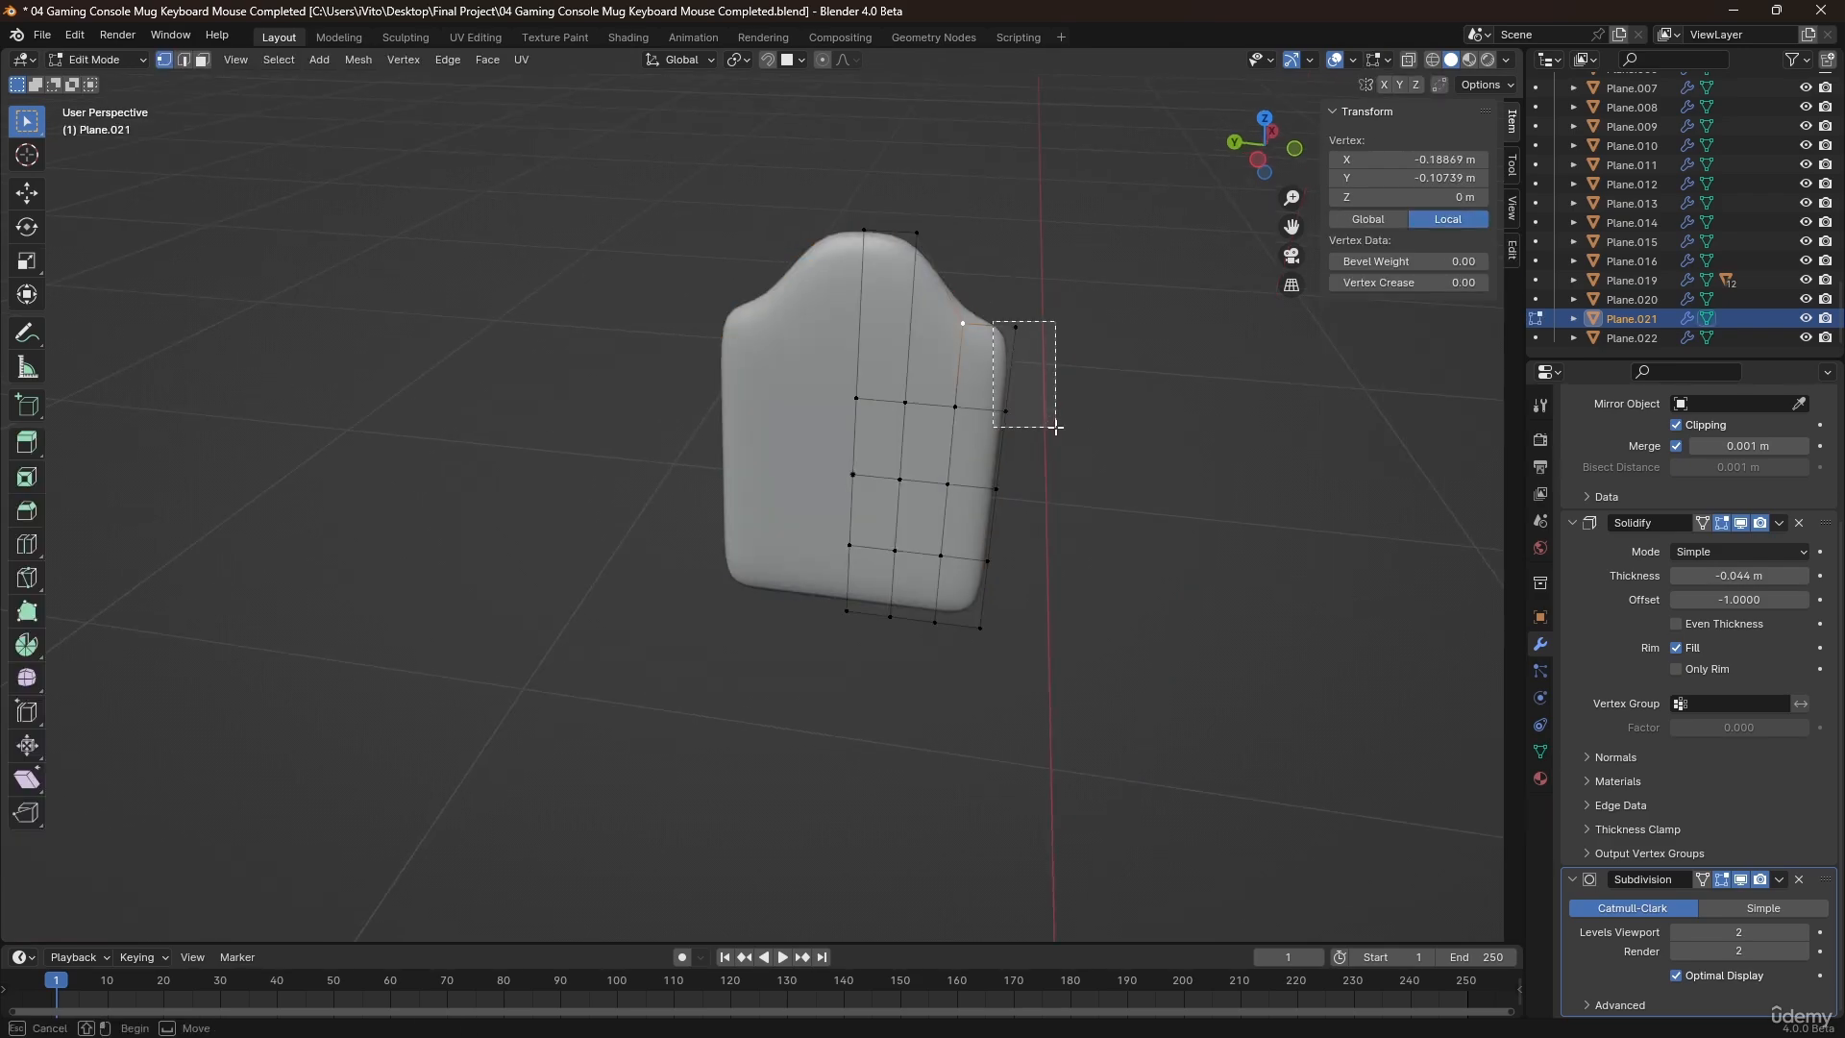
drag(1056, 426, 1056, 426)
key(g)
key(x)
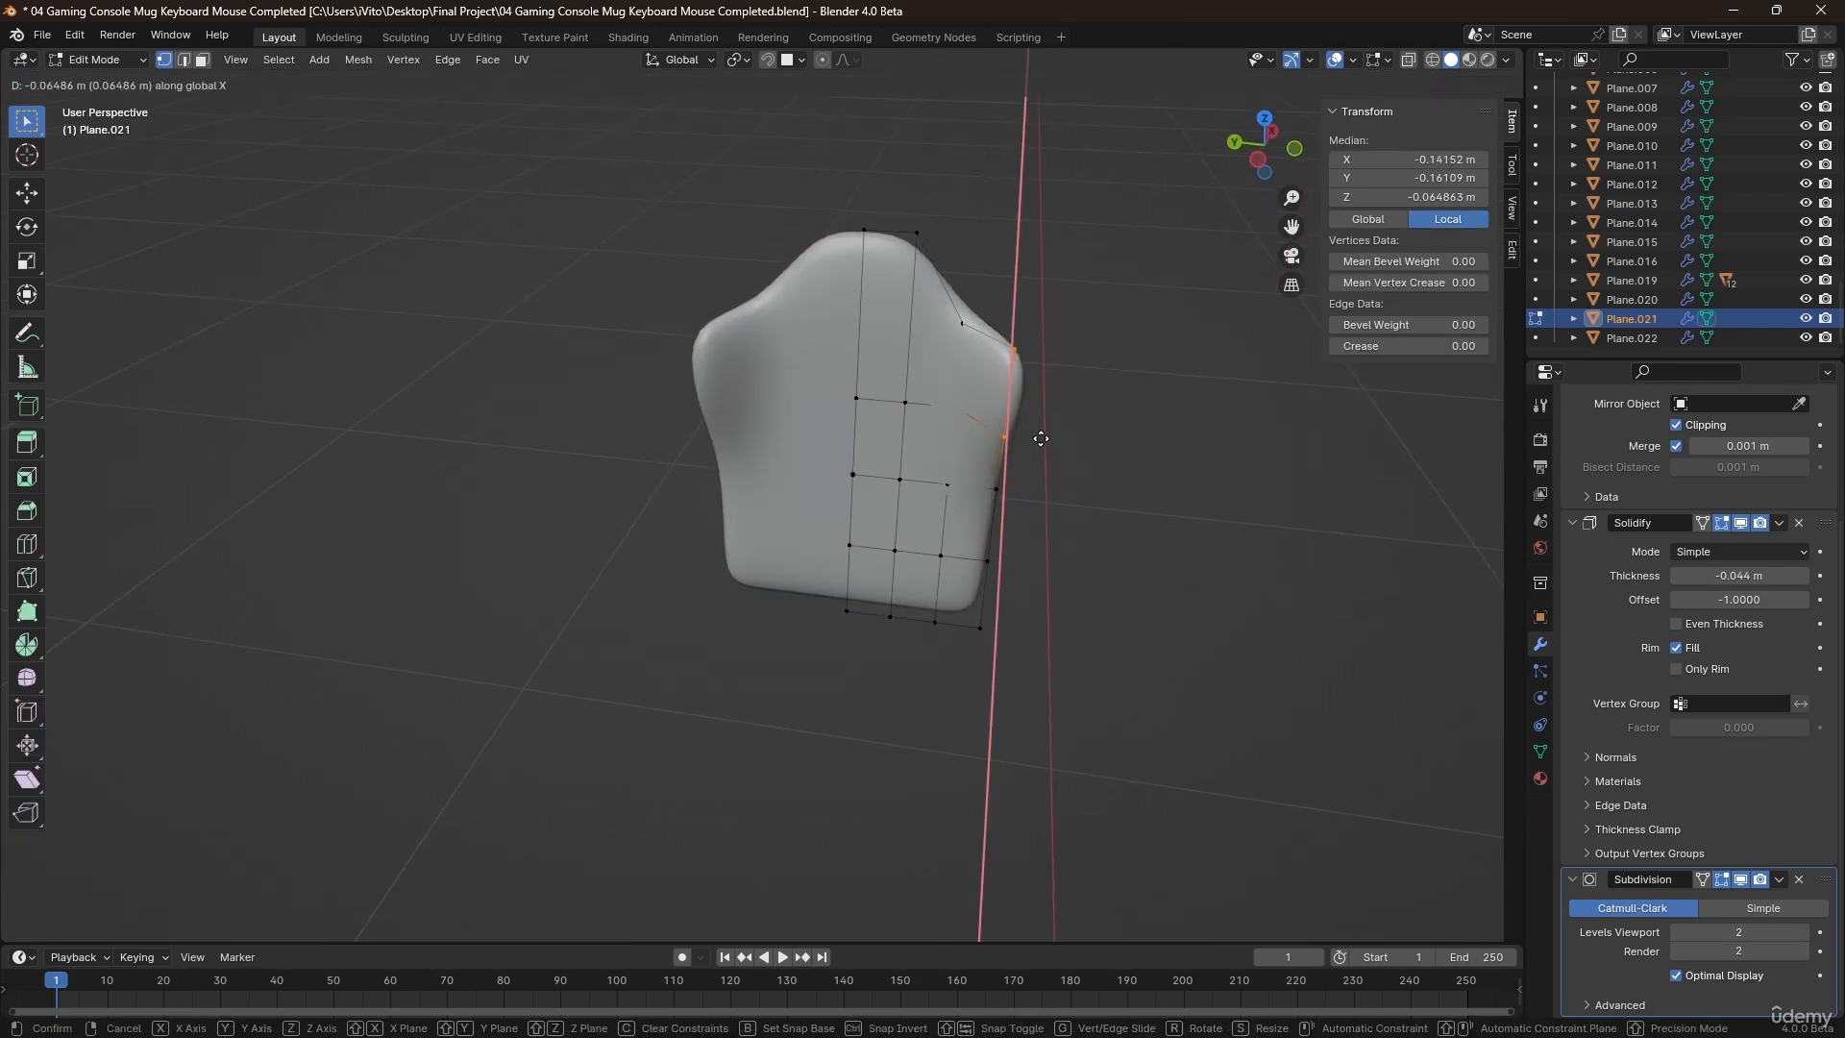
click(1038, 447)
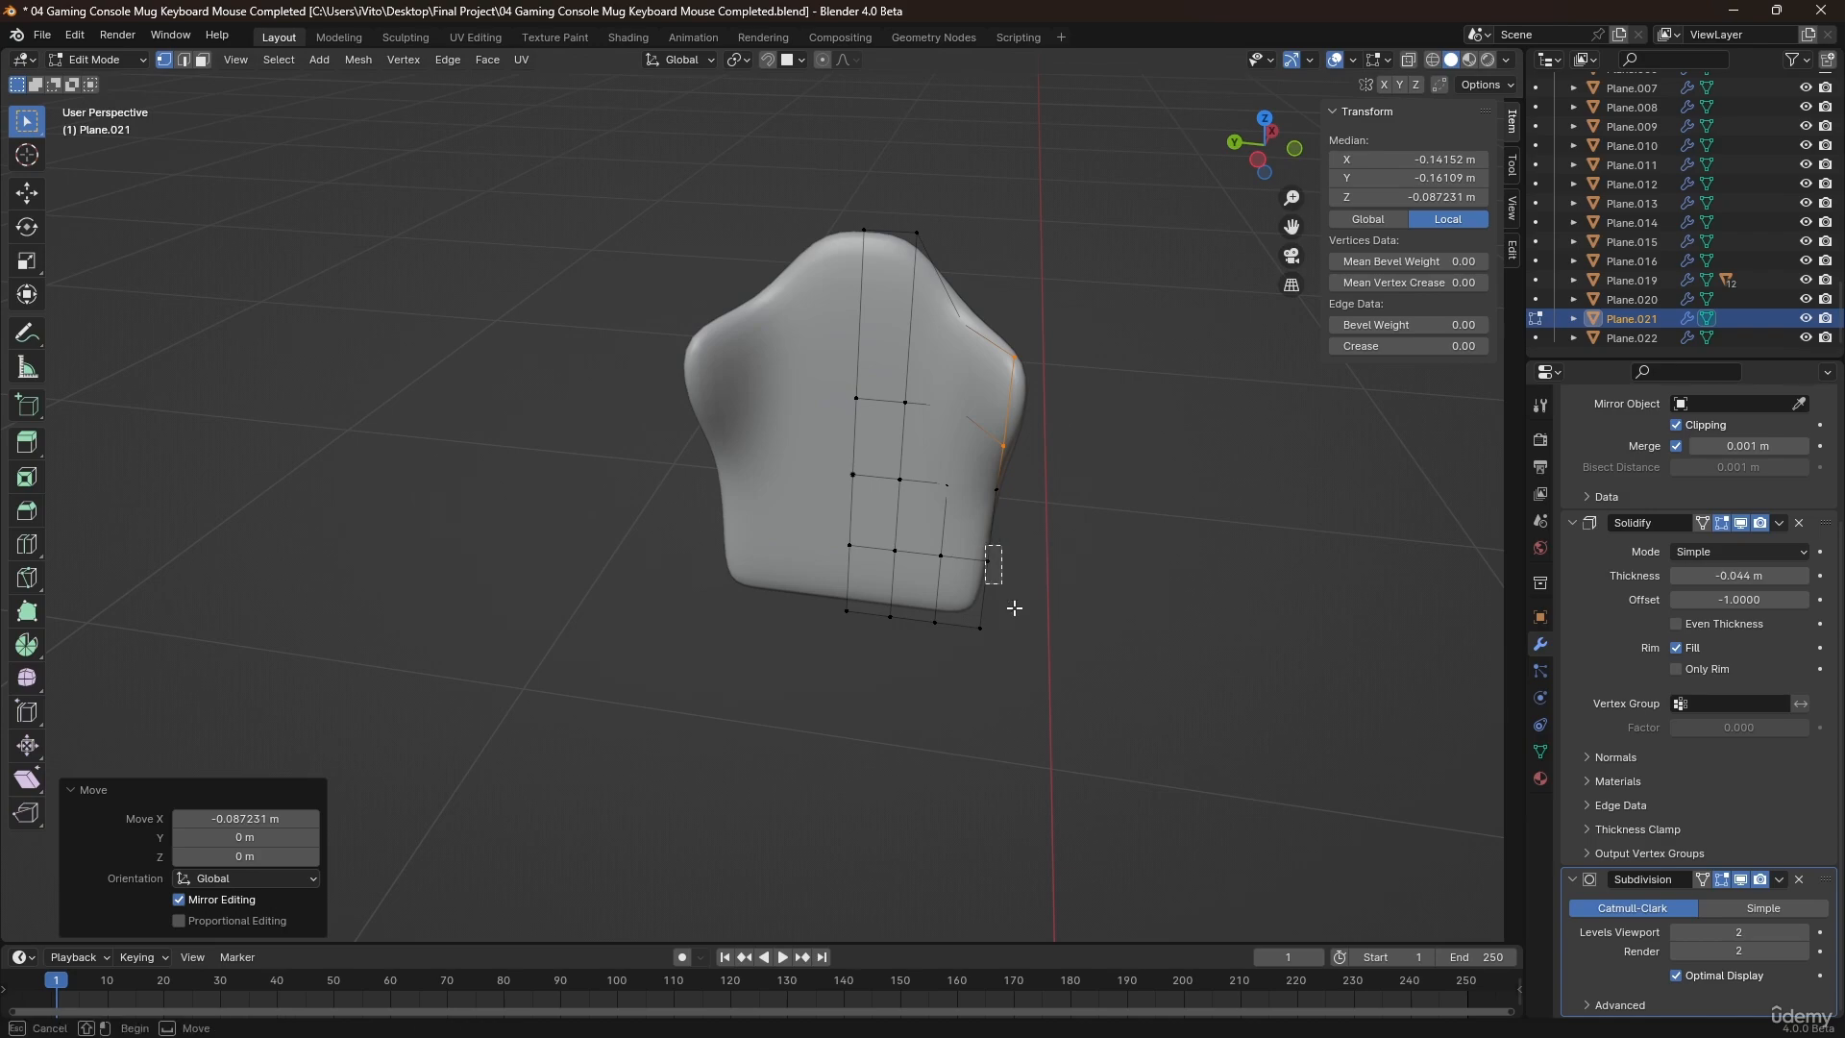
Move the two lower outer side vertices forward by about 0.093 m along X.
drag(1015, 607, 1006, 626)
drag(974, 550, 1027, 671)
middle_drag(1070, 622, 1002, 609)
key(x)
key(Escape)
key(g)
key(x)
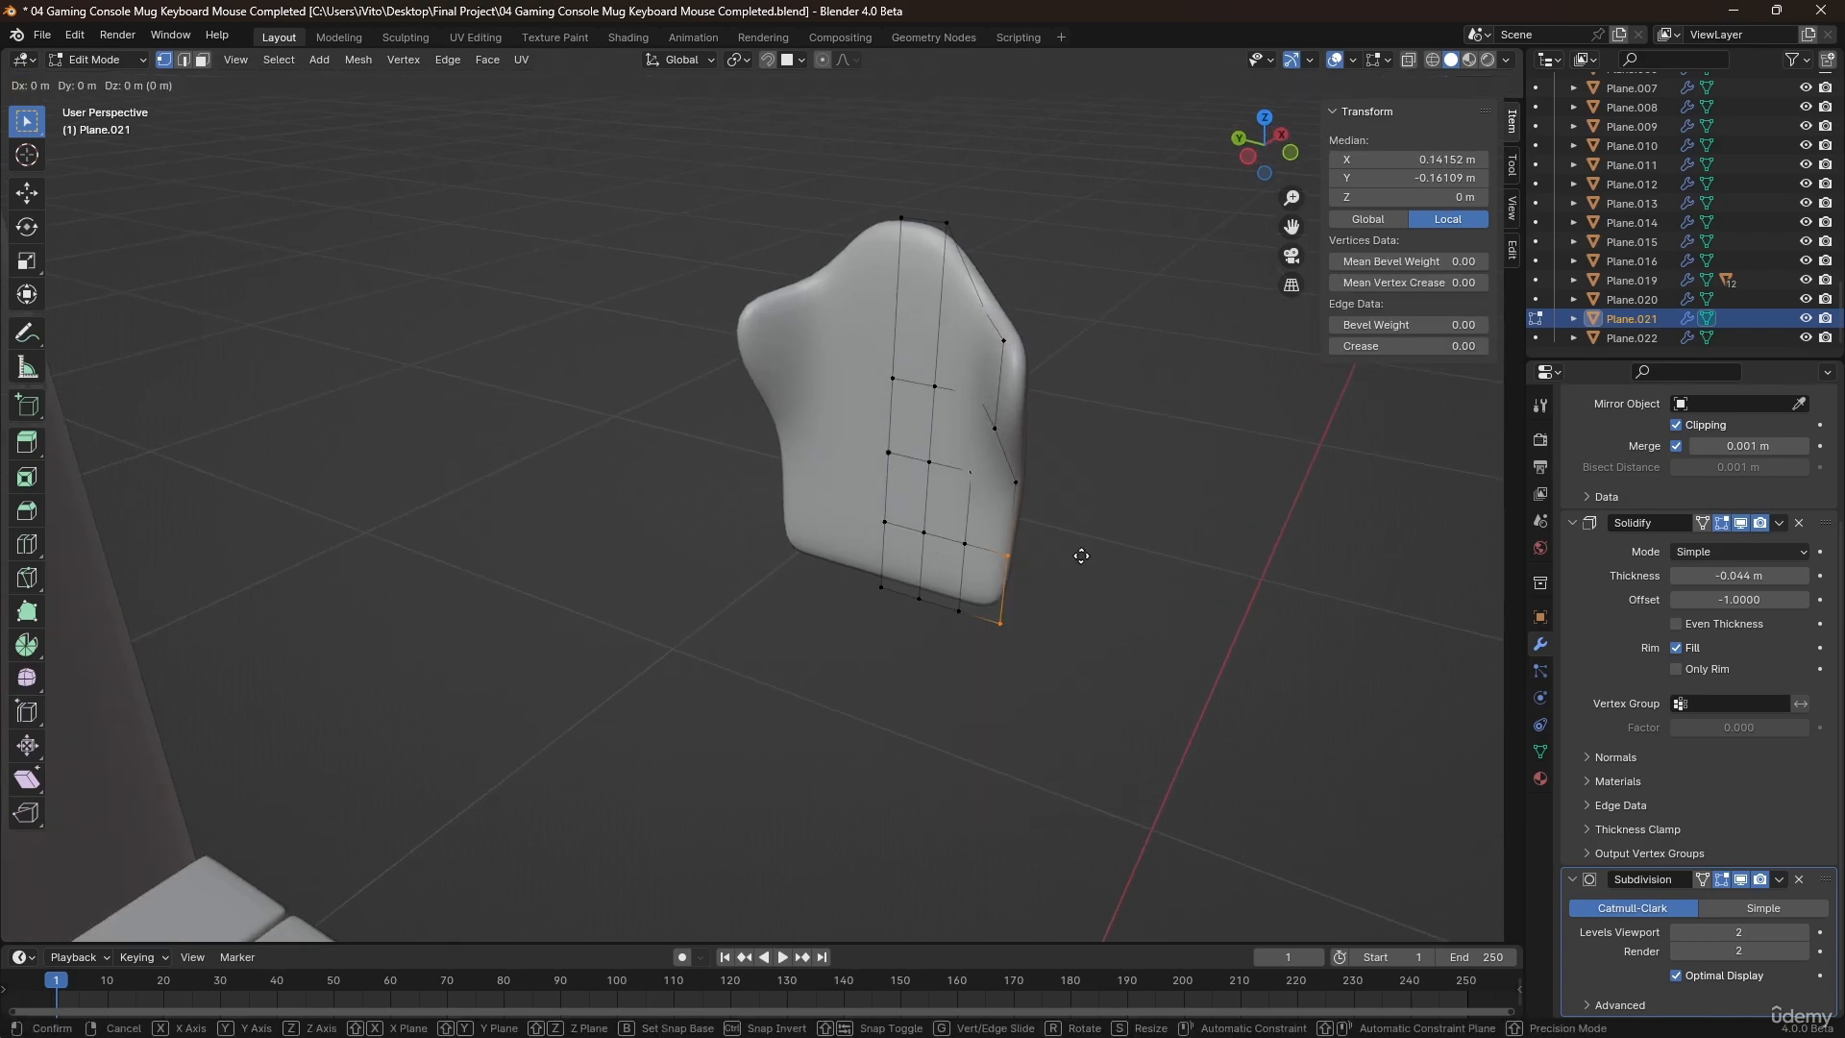
click(1031, 573)
Move the same lower side vertices inward by about 0.05 m along Y.
middle_drag(1031, 574, 1104, 609)
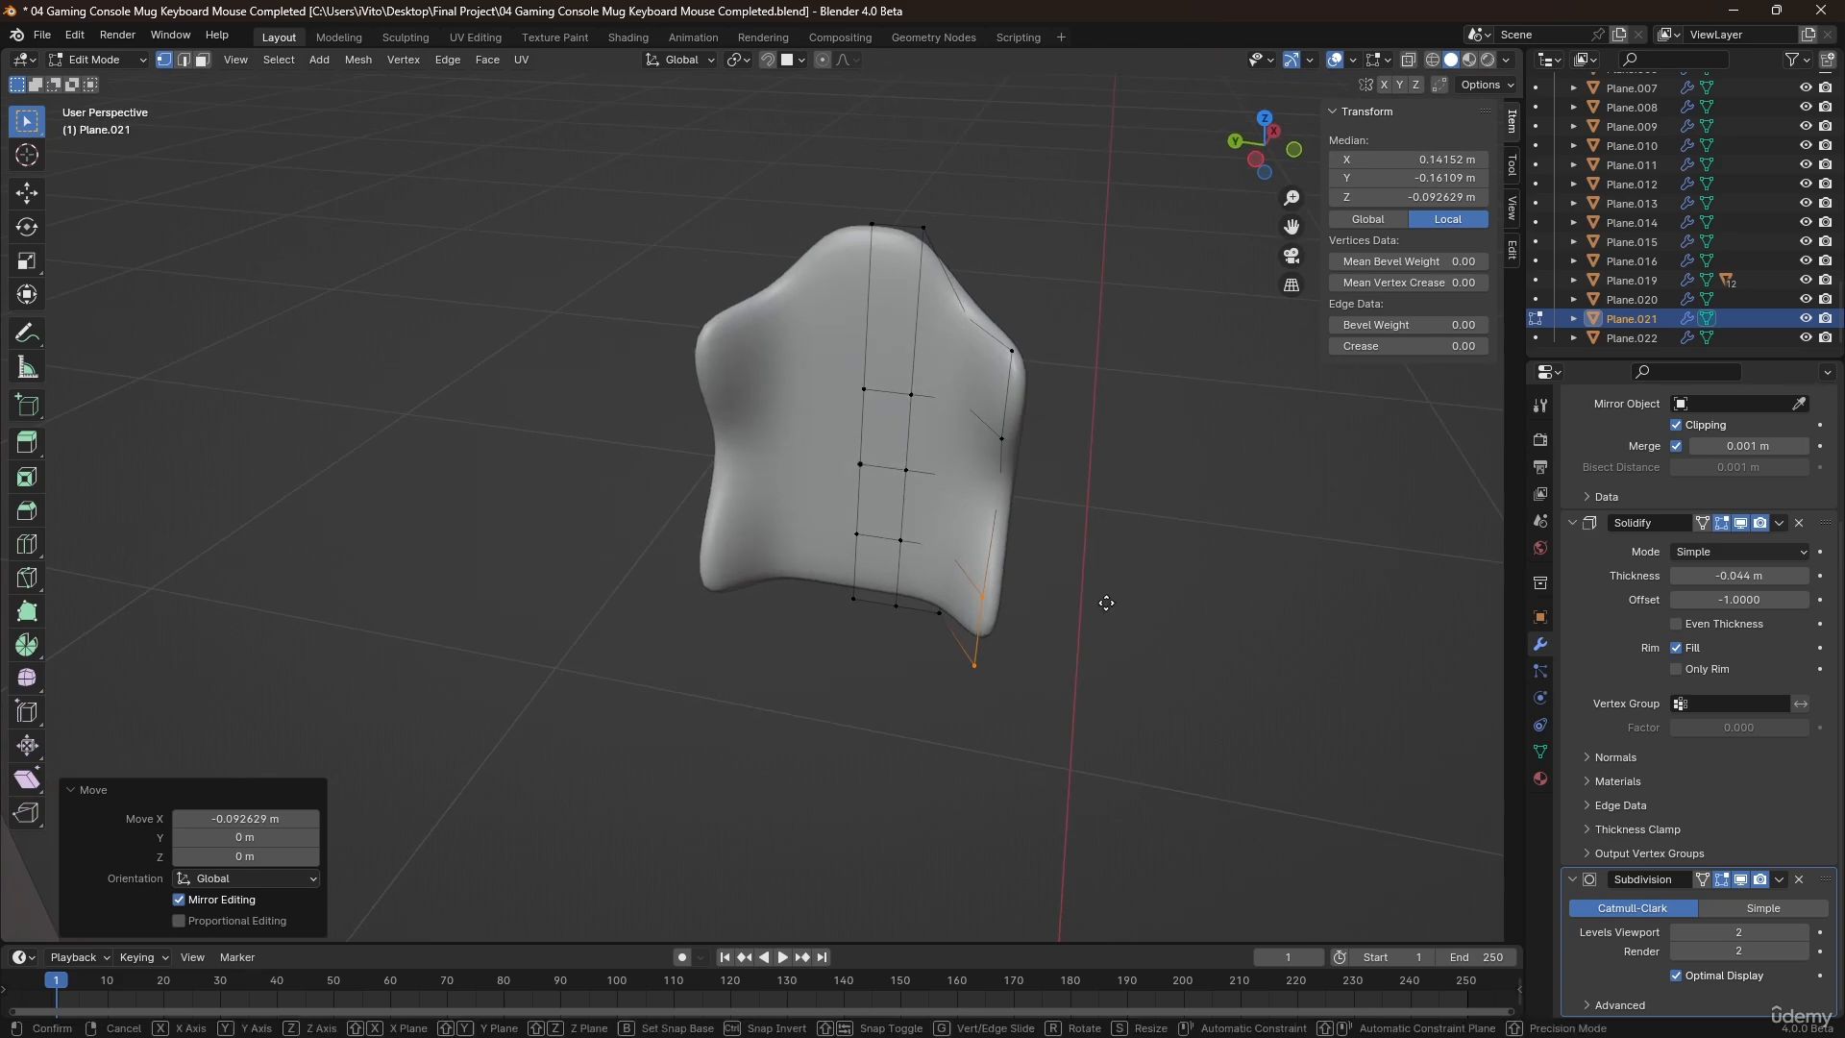
key(g)
key(y)
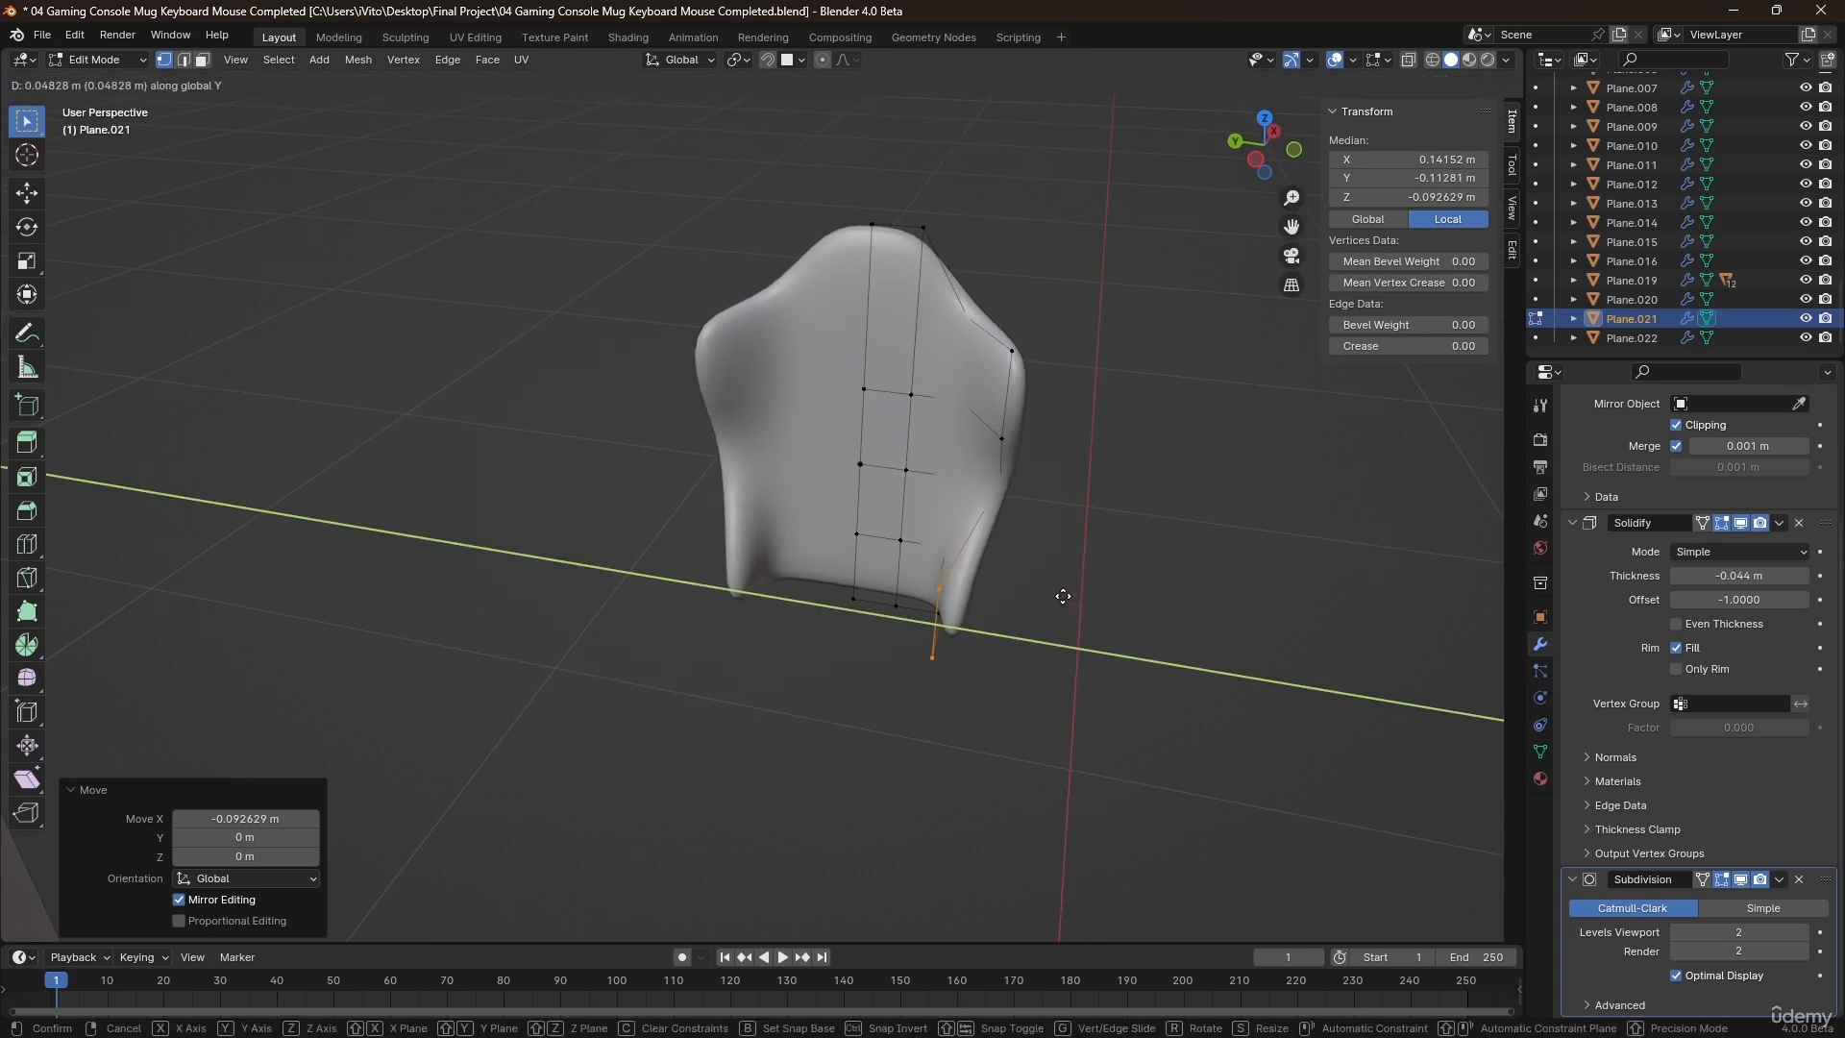
click(1061, 596)
middle_drag(1061, 596, 1222, 470)
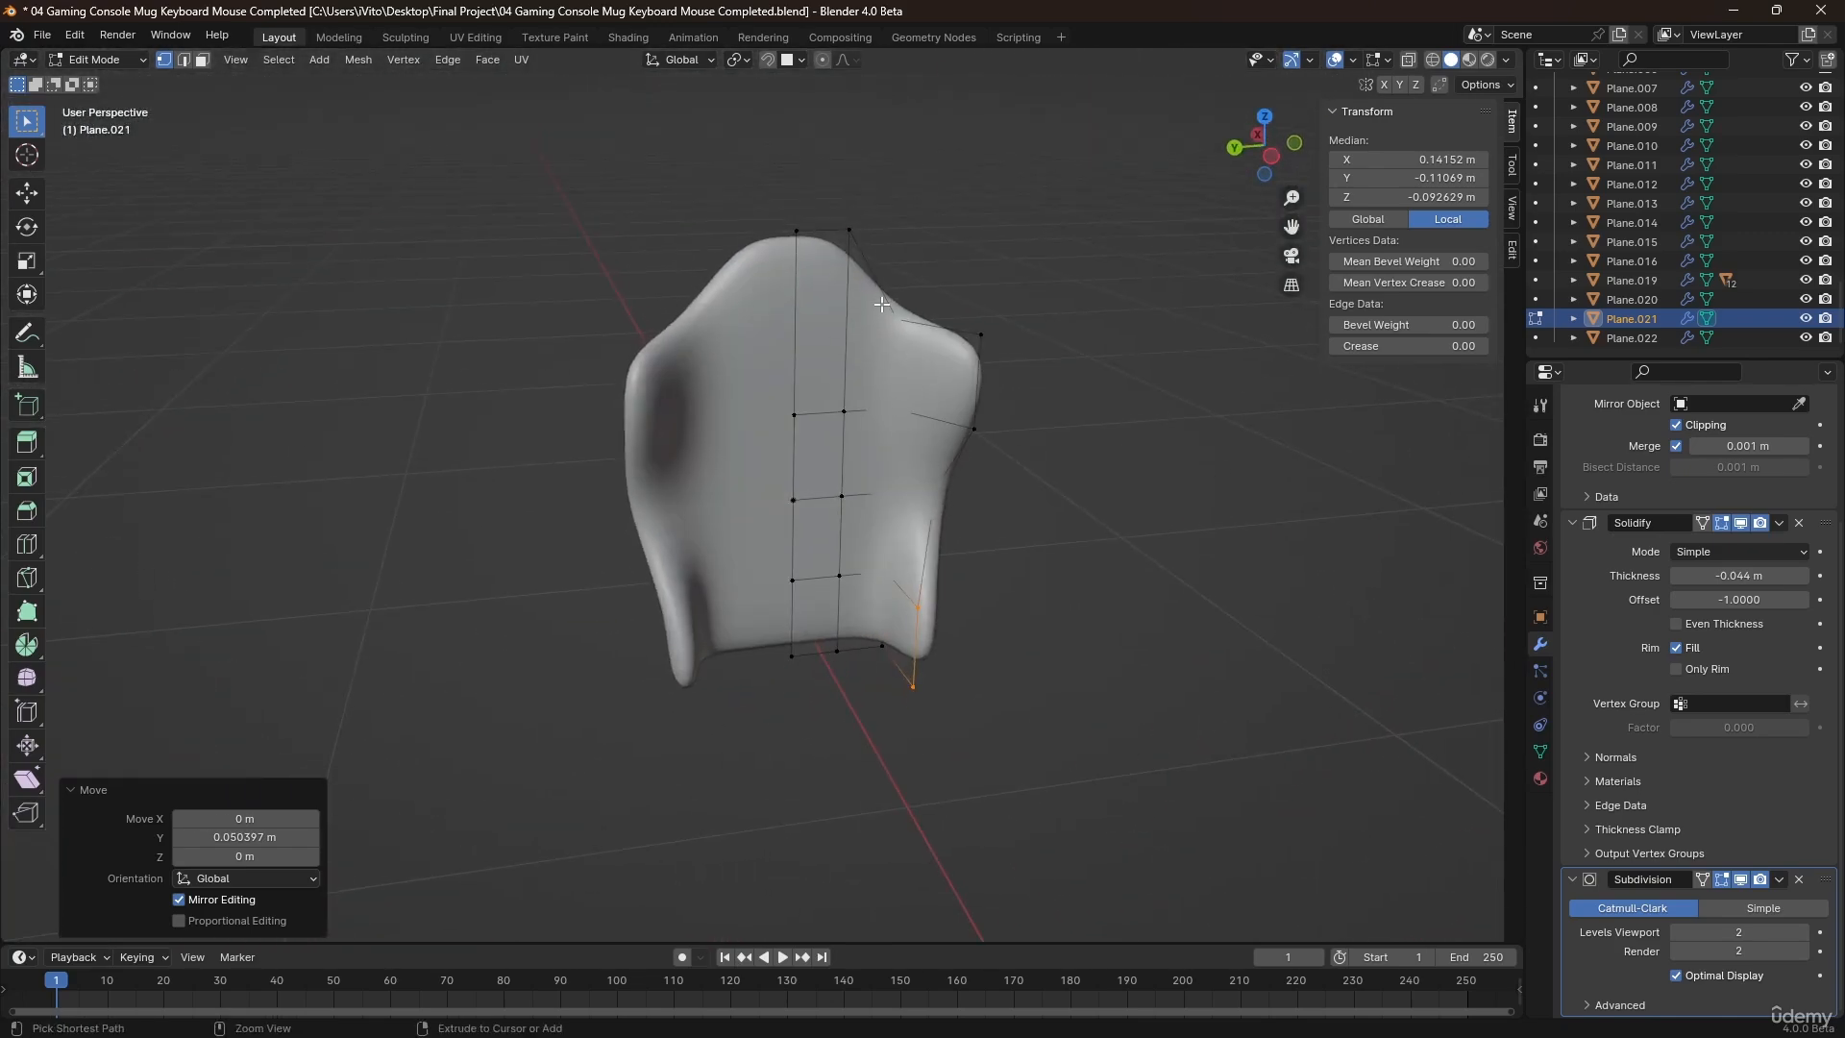
Add a vertical loop cut near the side wing and slide it toward the wing to sharpen the bend.
click(874, 271)
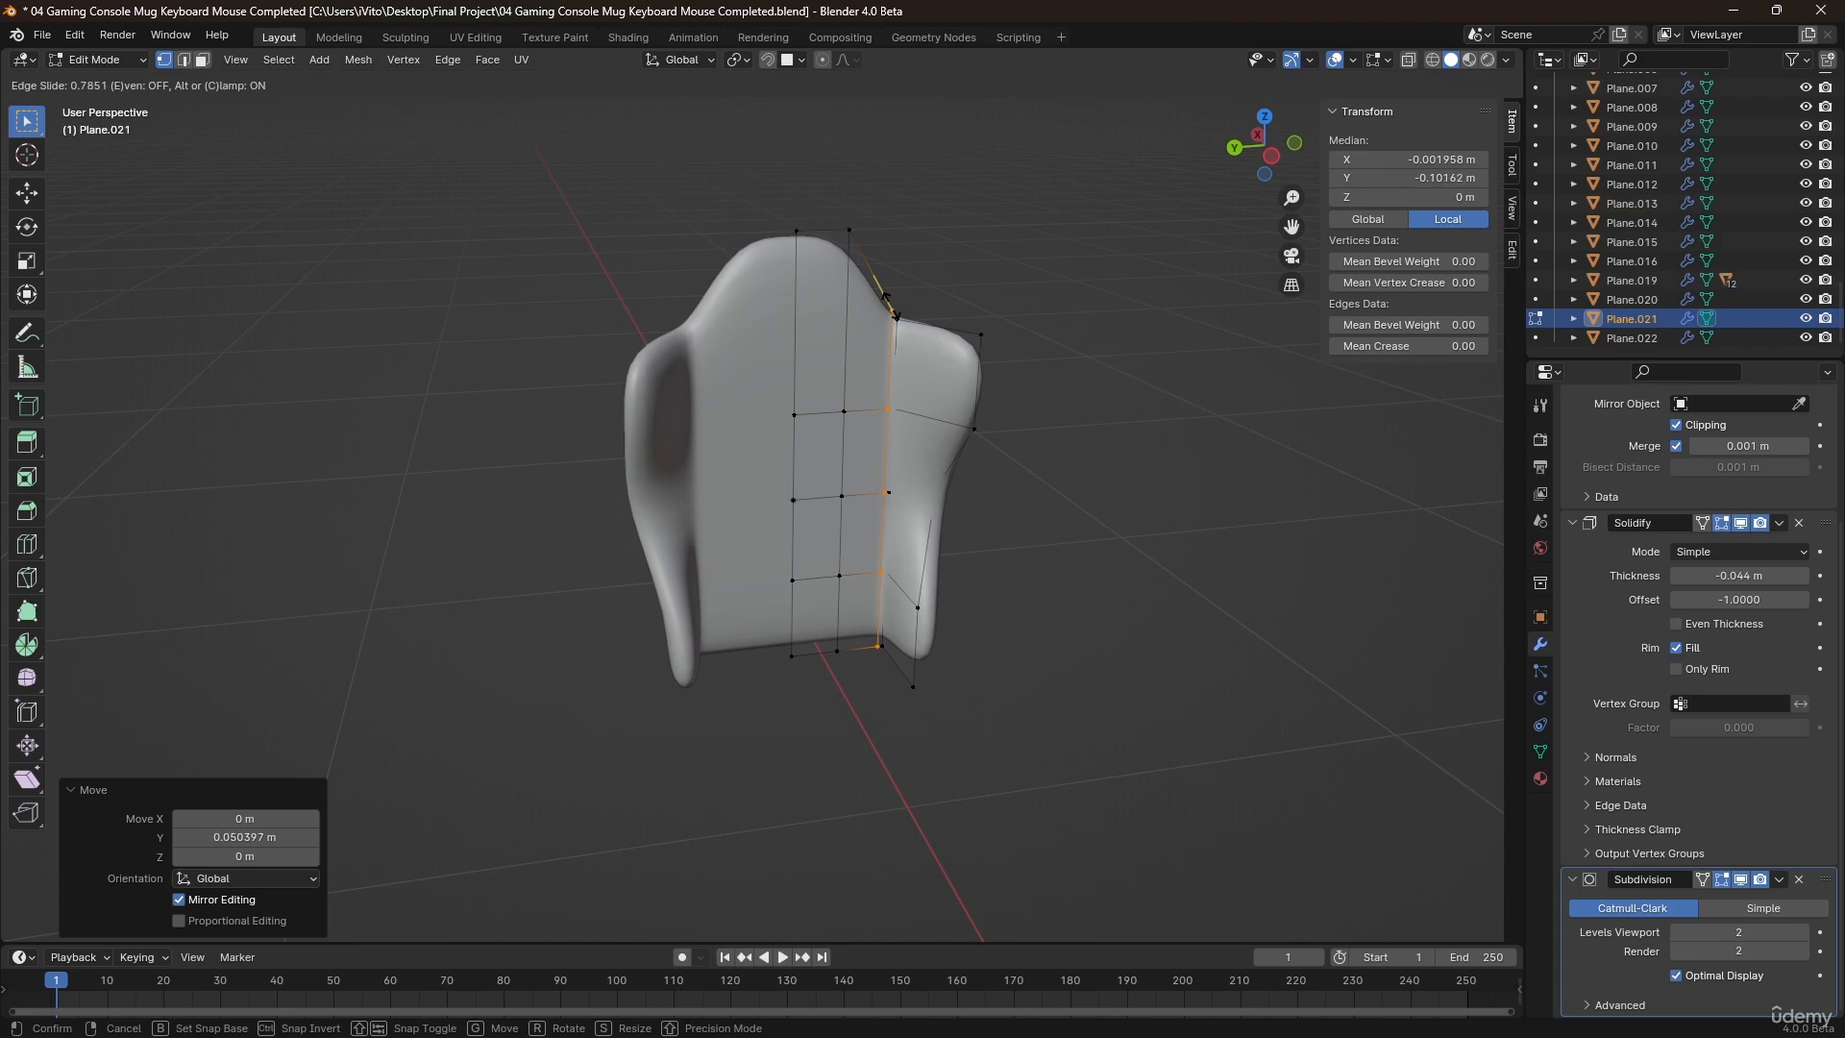
click(889, 303)
key(Tab)
middle_drag(872, 458, 746, 465)
Select the two middle vertices at the centre and push them forward about 0.08 m with proportional editing at a size of about 0.32 m.
key(Tab)
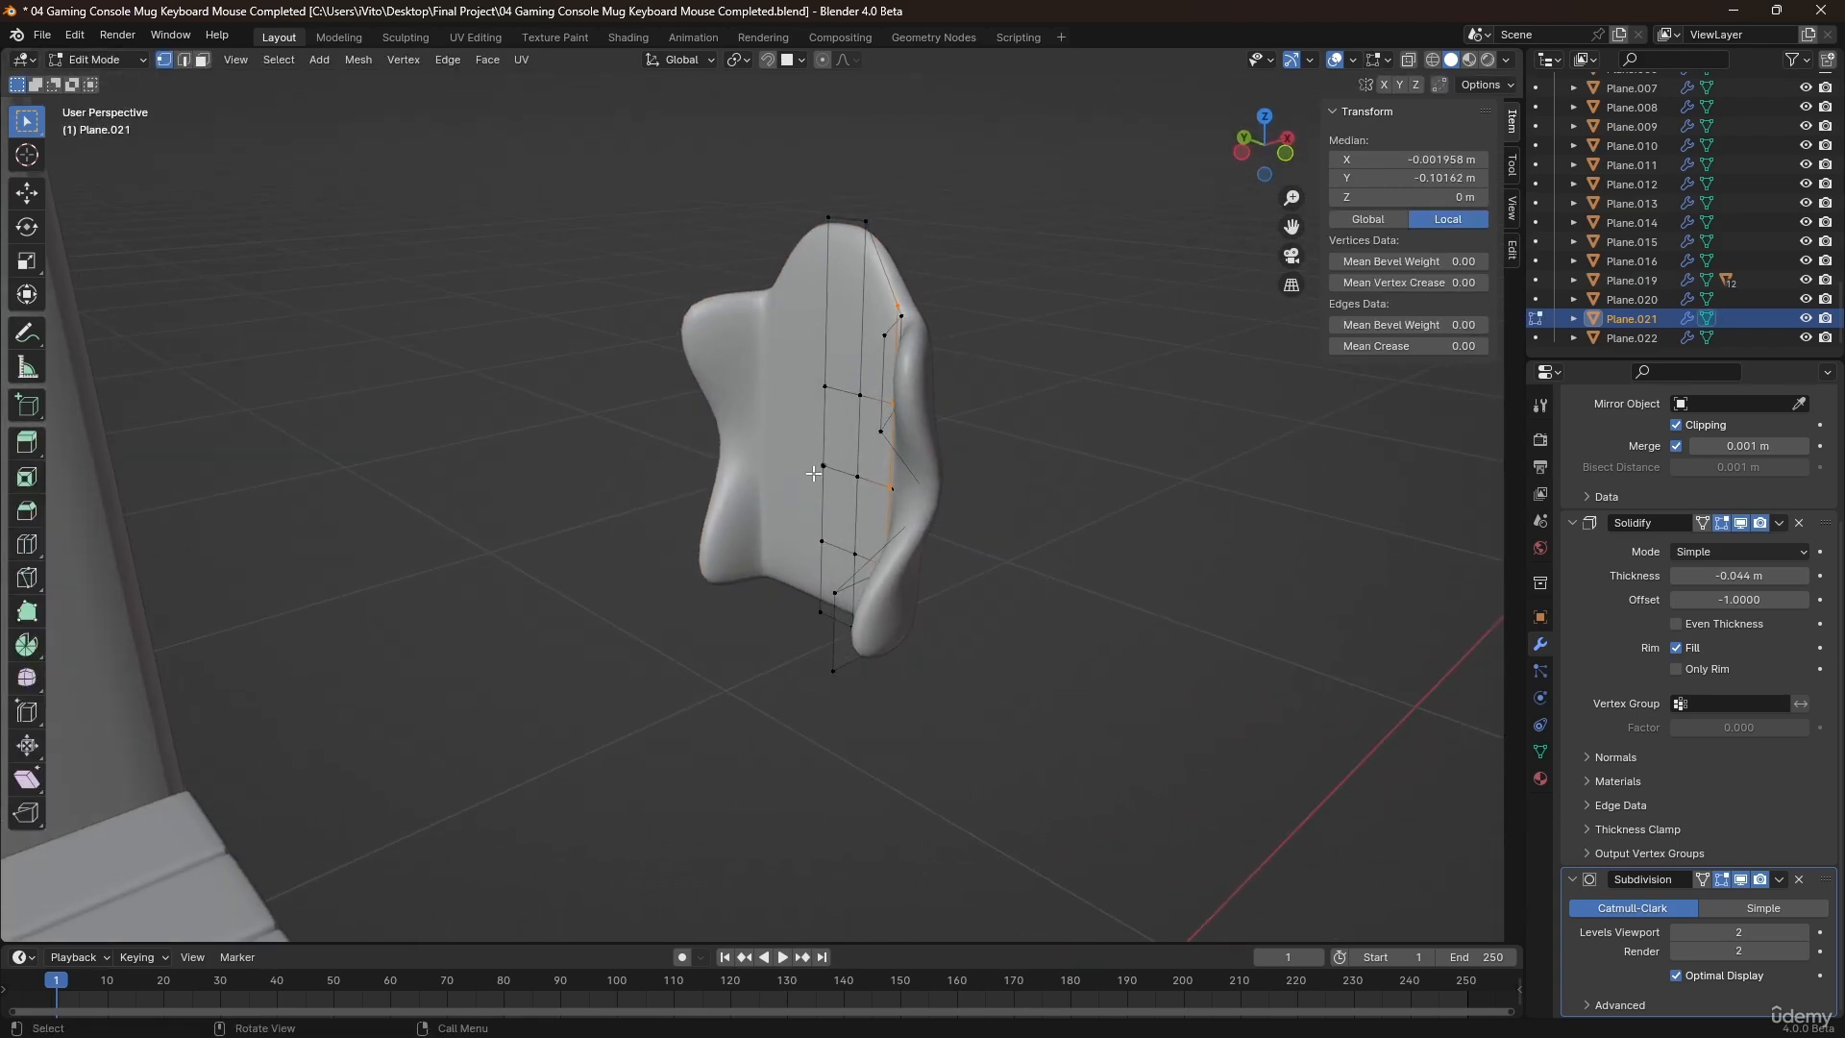
click(823, 467)
drag(869, 501, 869, 502)
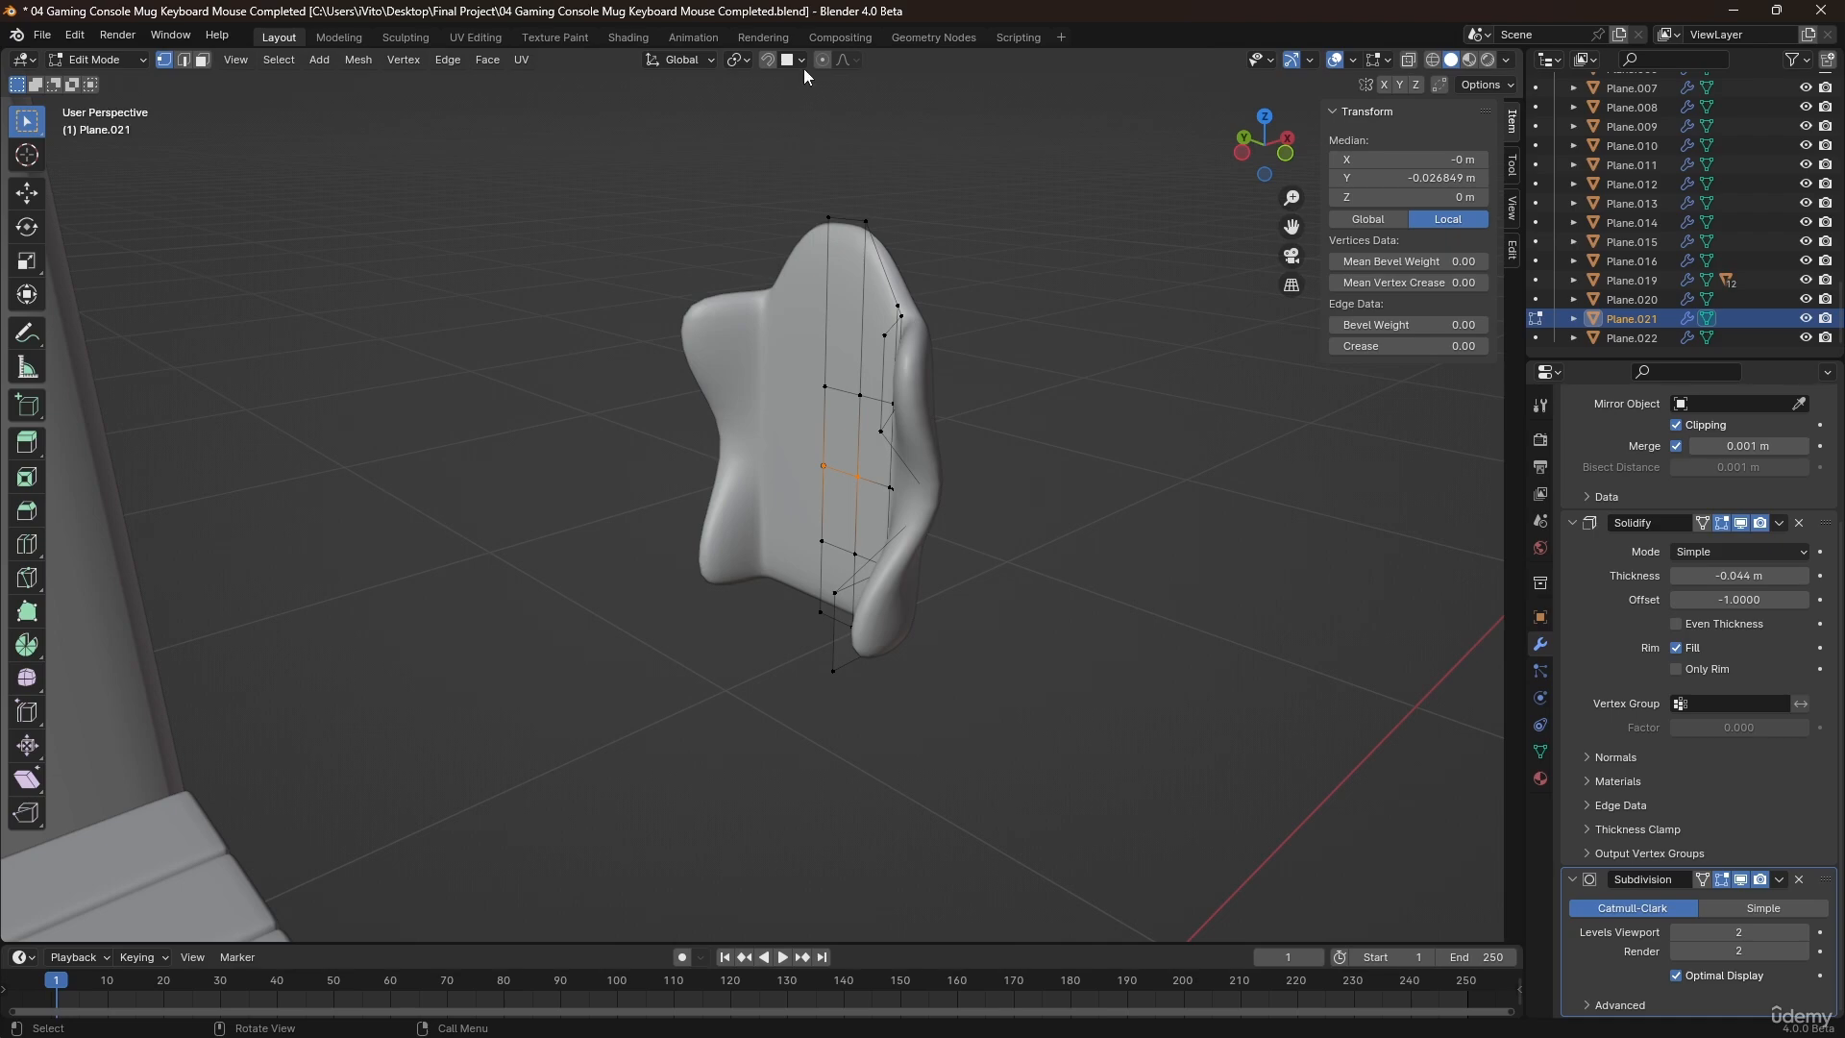
middle_drag(839, 179, 825, 322)
key(g)
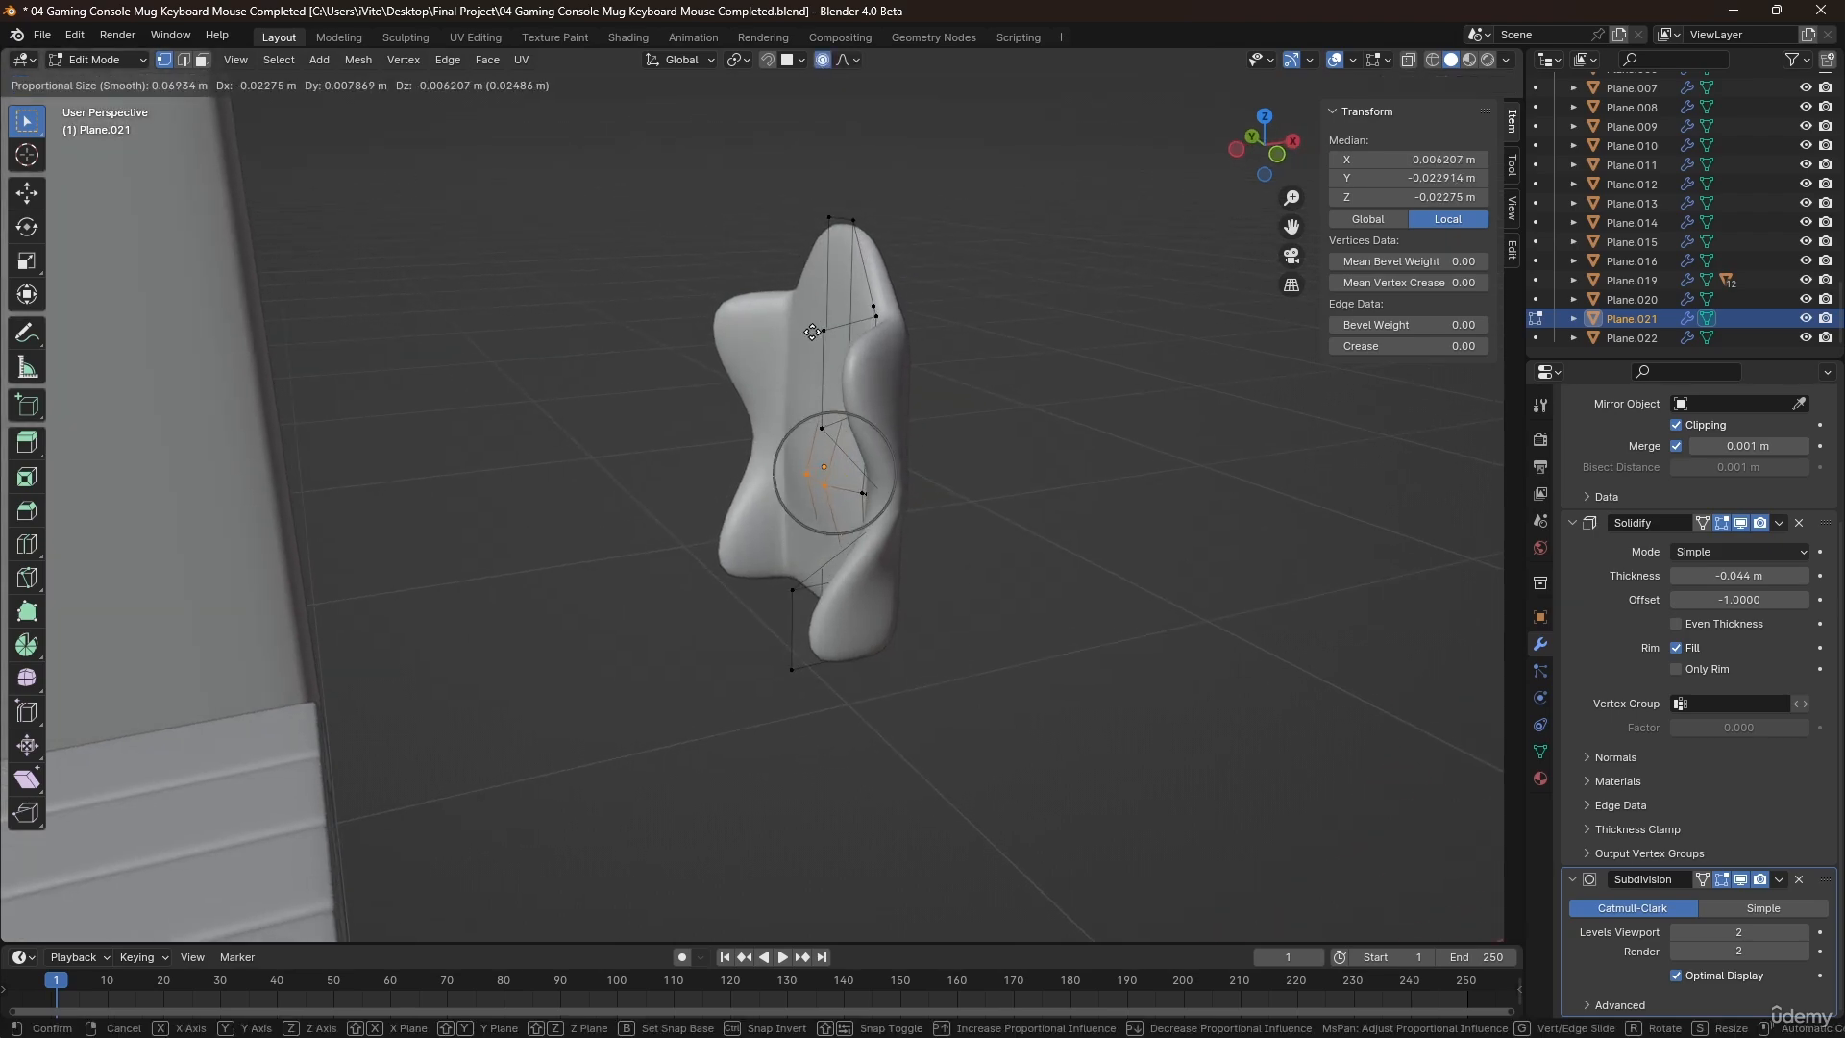
scroll(810, 322, down, 19)
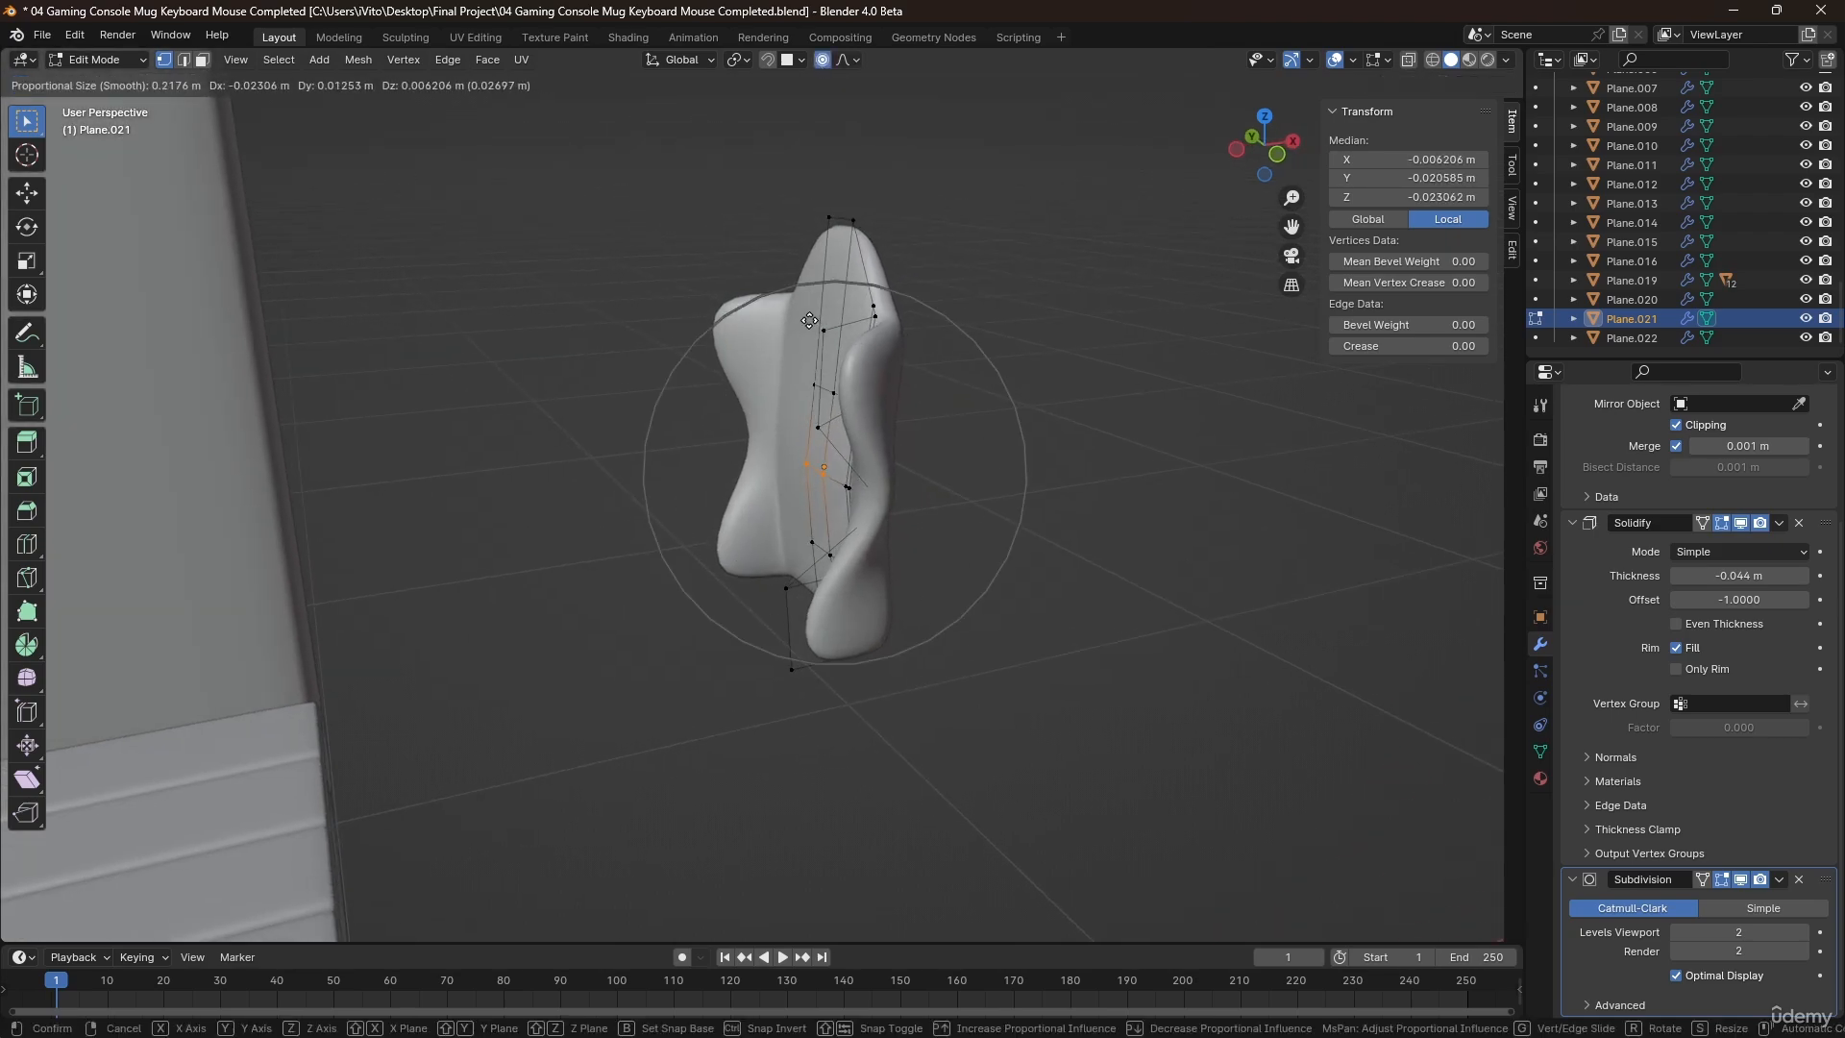
click(757, 344)
Return to Object Mode and set the new backrest's Solidify thickness to -0.03 m.
key(Tab)
middle_drag(794, 422, 876, 441)
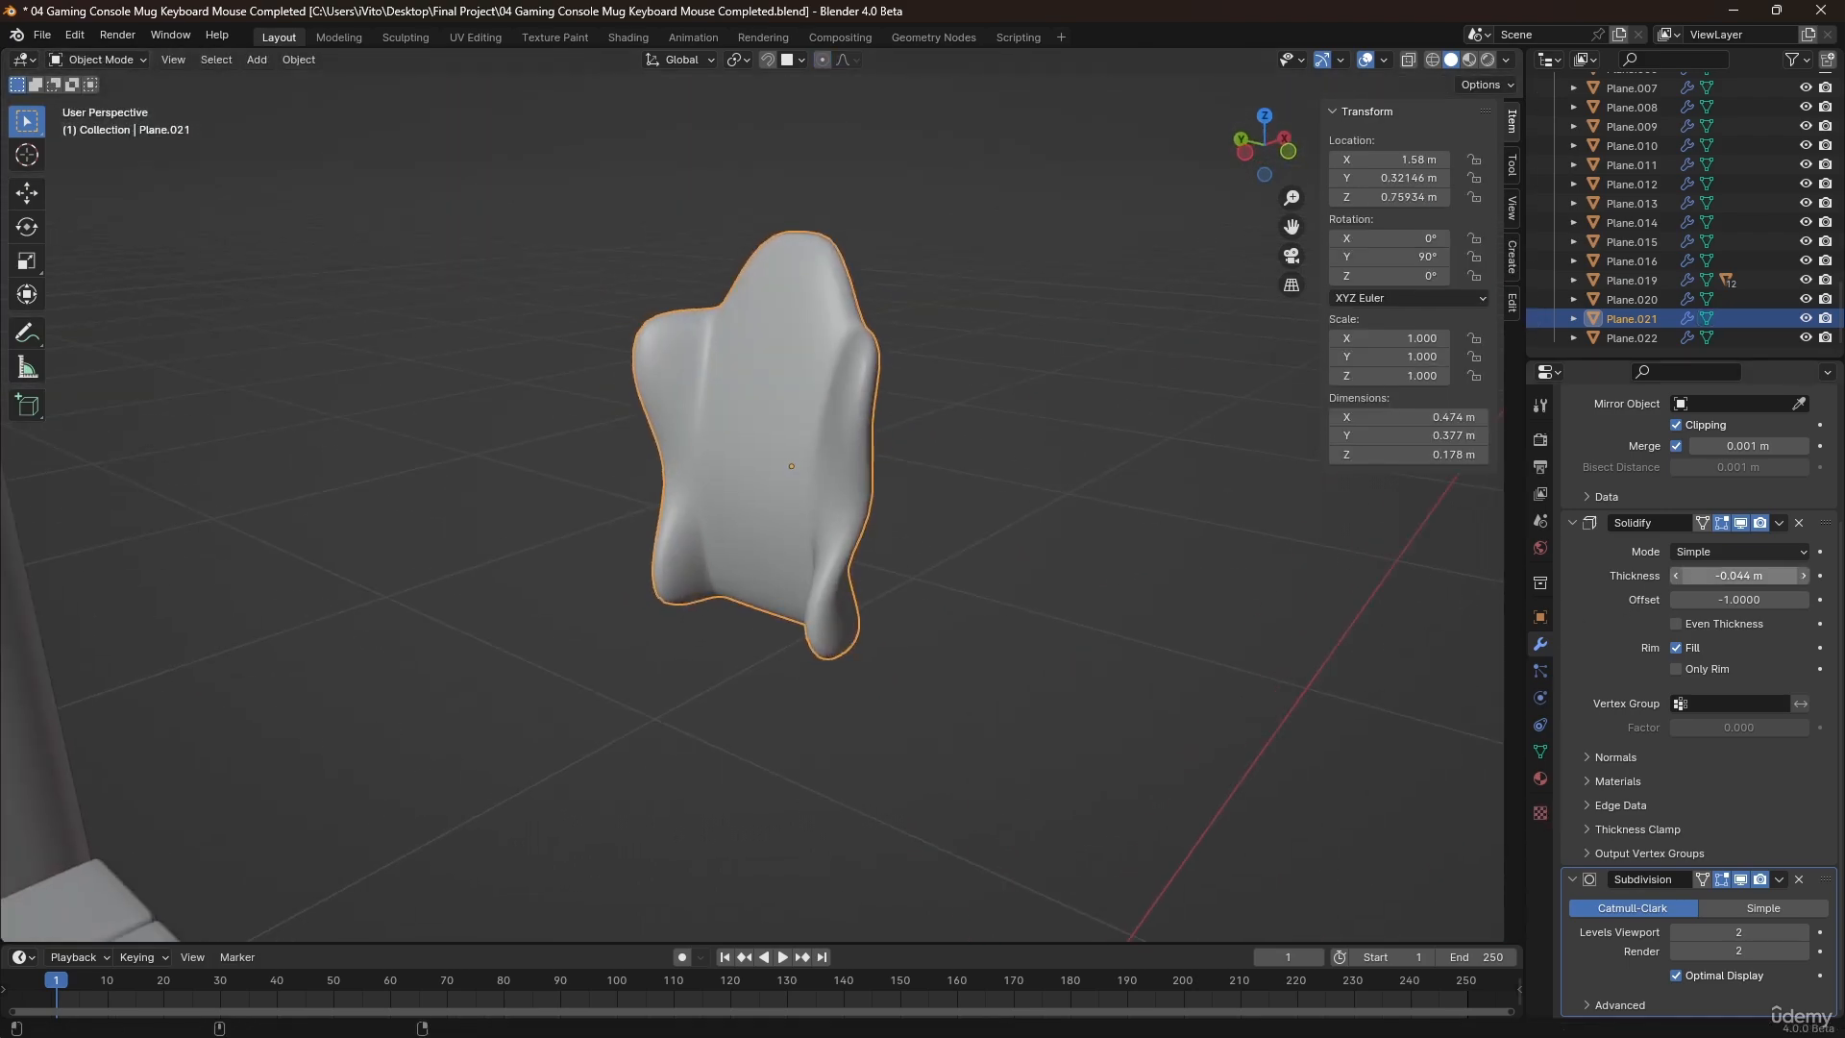
drag(1740, 574, 1758, 574)
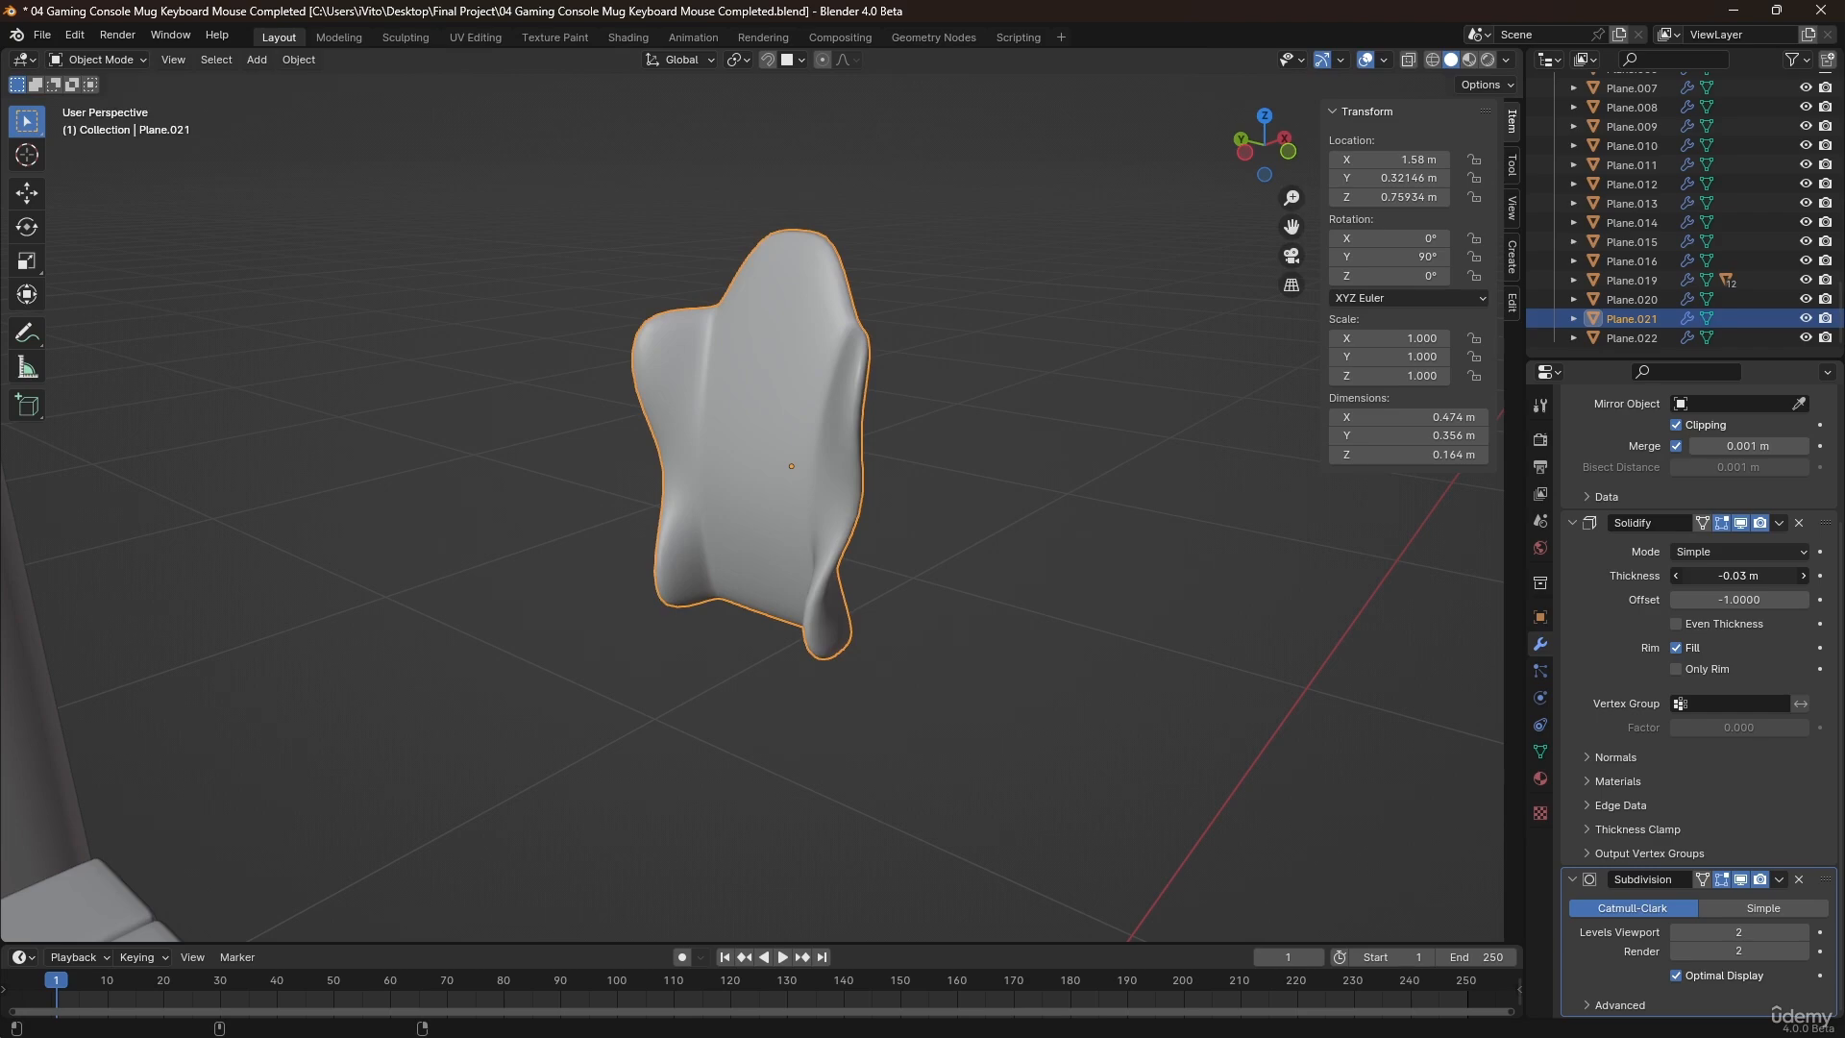
Move the winged backrest about -1.35 m along X into the room beside the first backrest to compare them.
middle_drag(778, 468, 811, 540)
scroll(644, 439, down, 4)
key(g)
key(x)
click(505, 527)
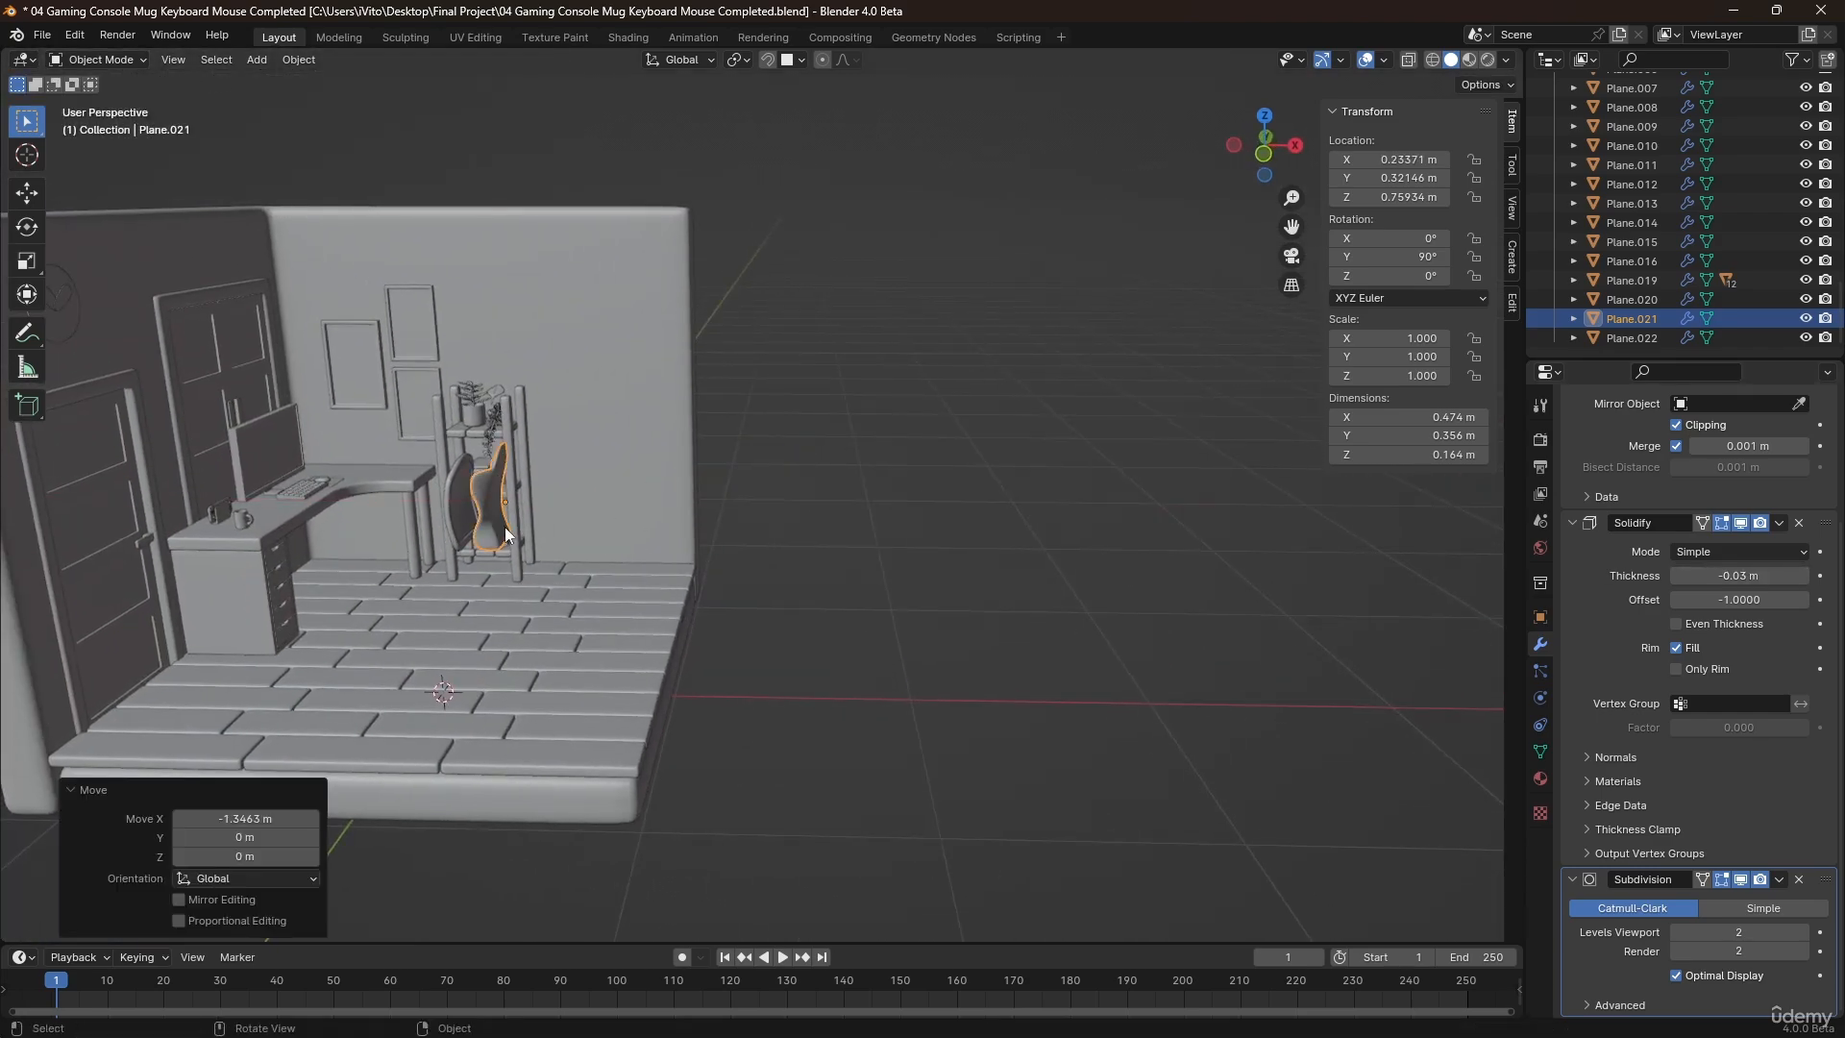
scroll(460, 482, up, 3)
scroll(459, 481, up, 6)
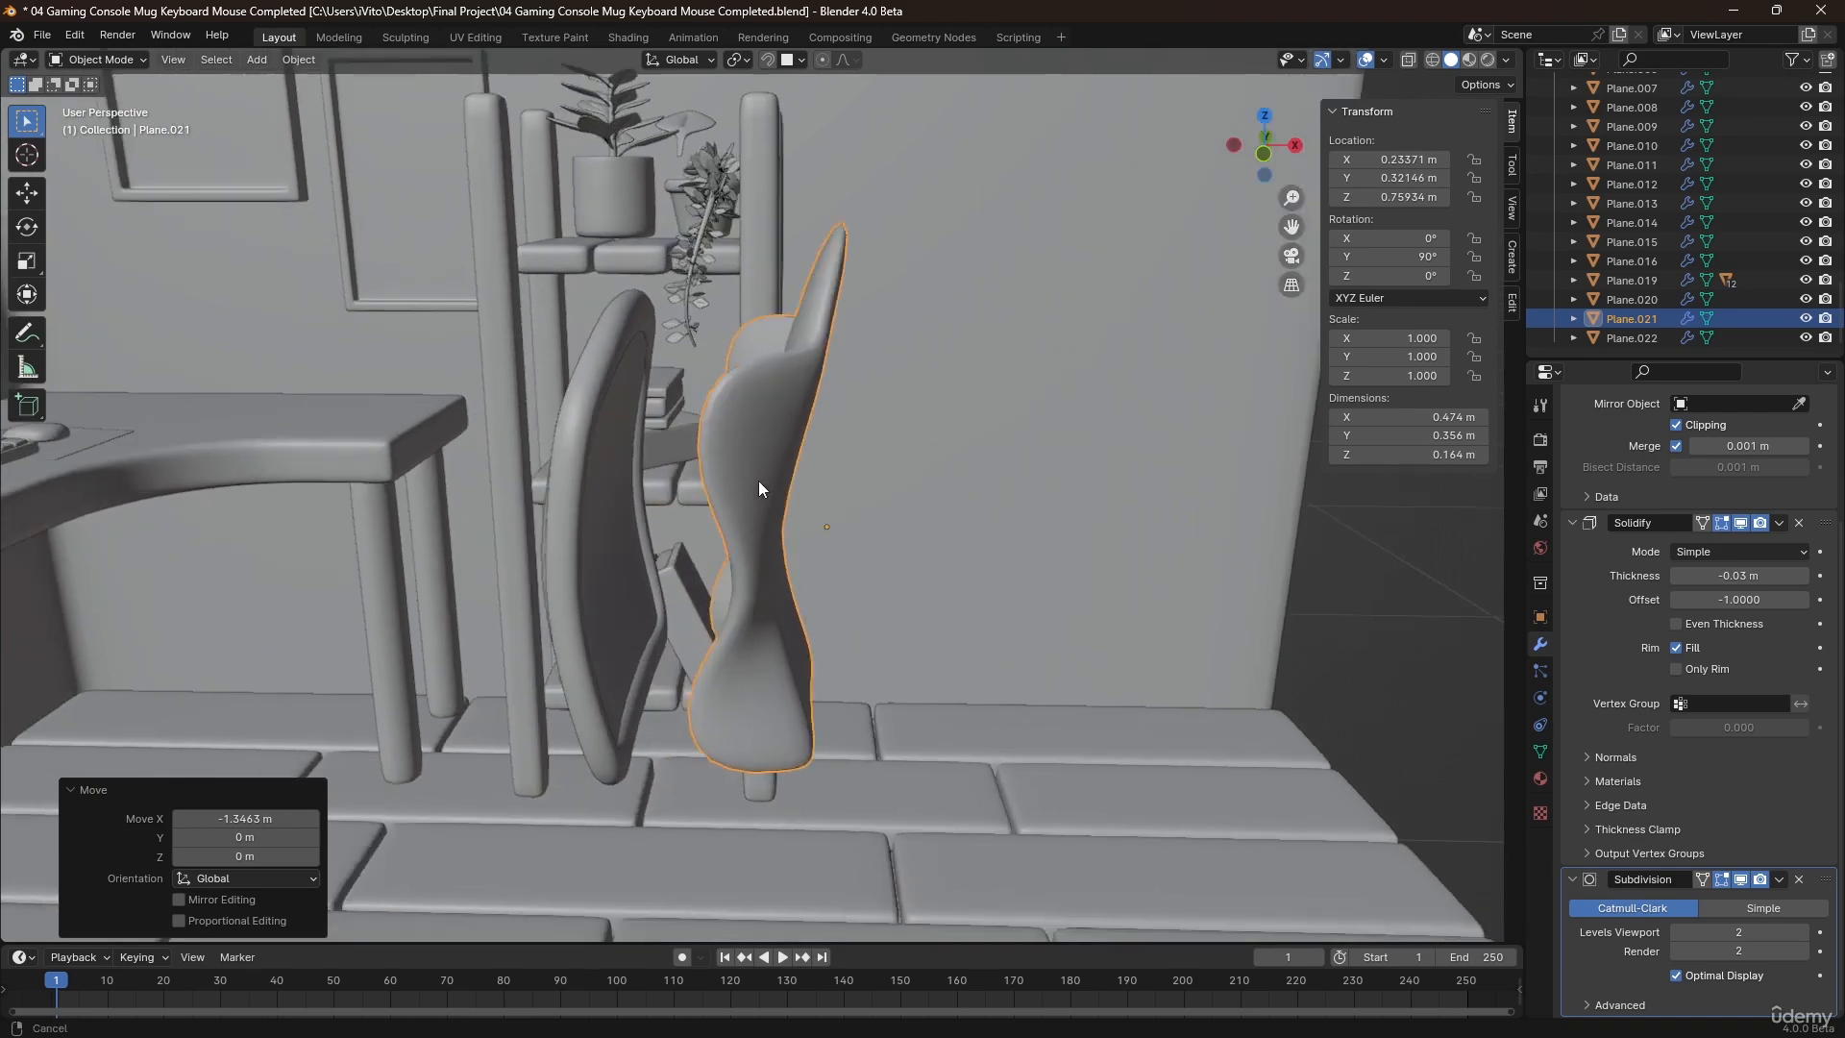
Move the winged backrest about 1.30 m along X back out of the room and deselect it.
middle_drag(719, 695, 673, 477)
scroll(763, 650, down, 2)
scroll(673, 477, down, 3)
key(g)
key(x)
click(1152, 511)
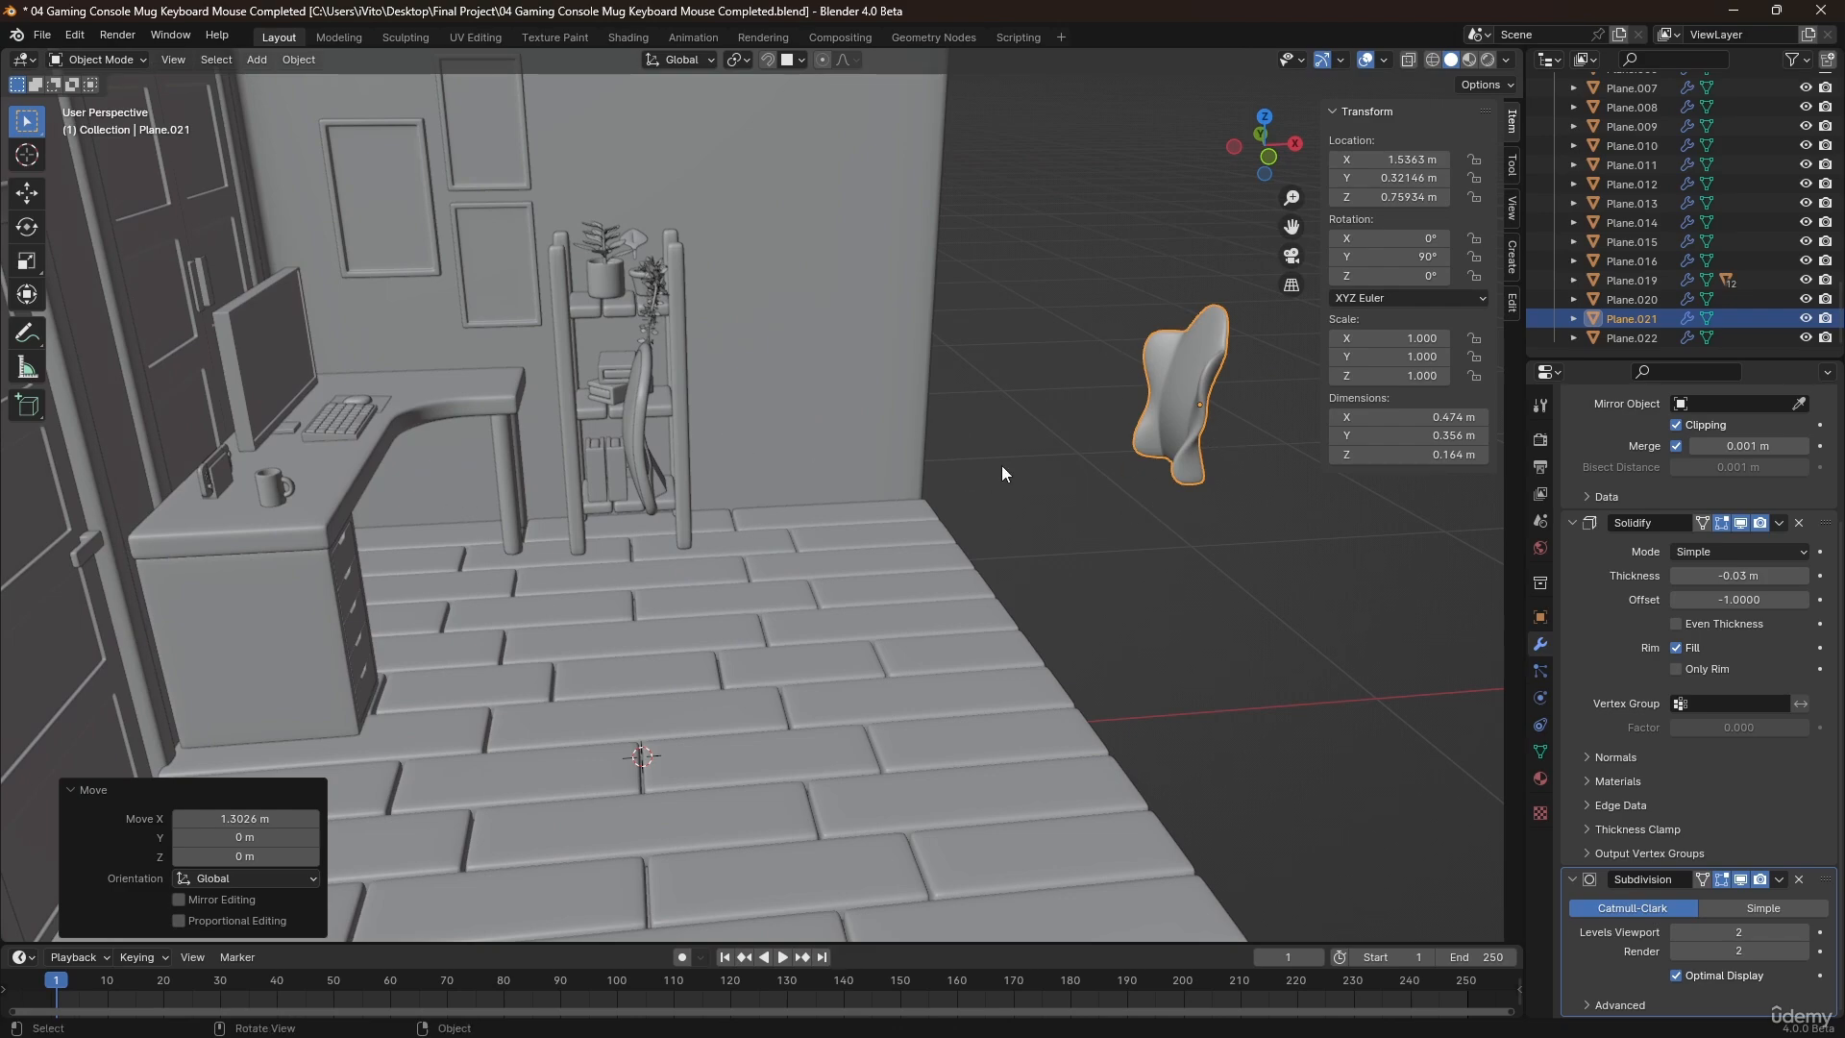
click(1093, 418)
Add a plane for the seat and raise it about 0.63 m along Z above the floor.
shift+middle_drag(626, 369, 692, 386)
scroll(663, 440, up, 4)
middle_drag(706, 496, 523, 700)
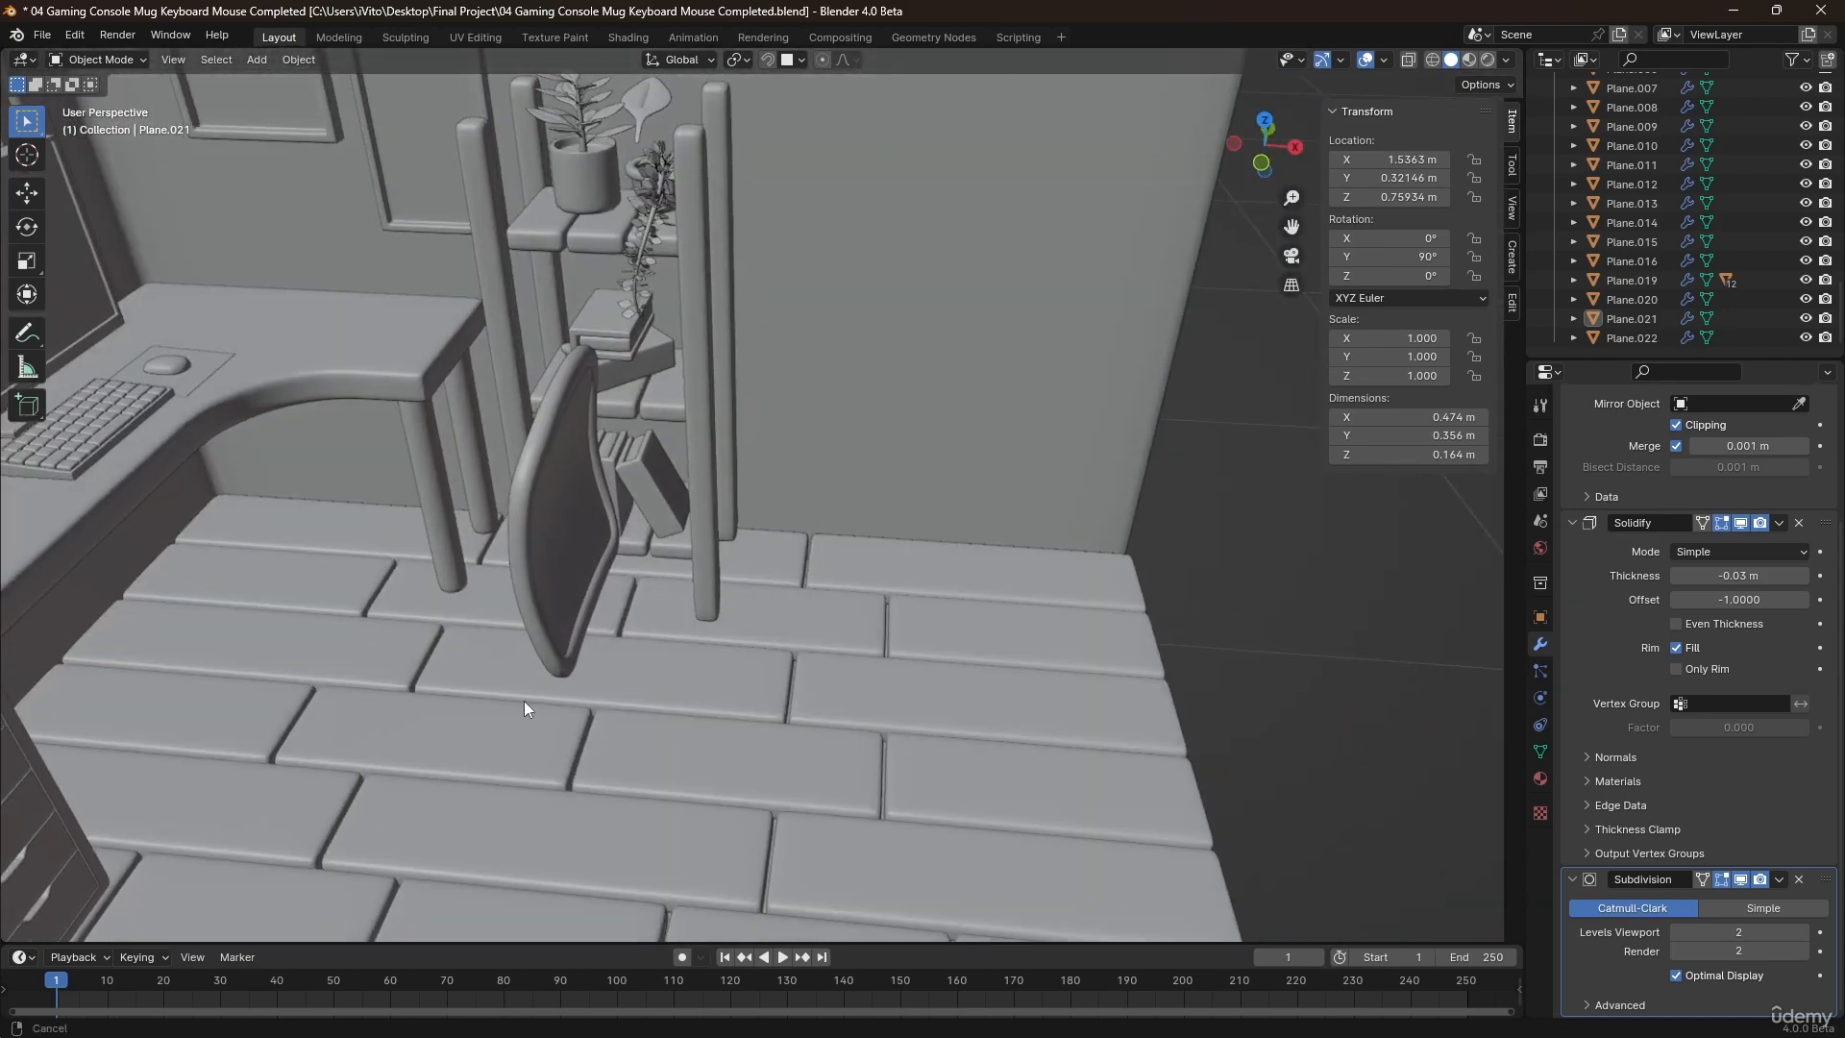
scroll(680, 596, down, 3)
key(shift+a)
mouse_move(638, 653)
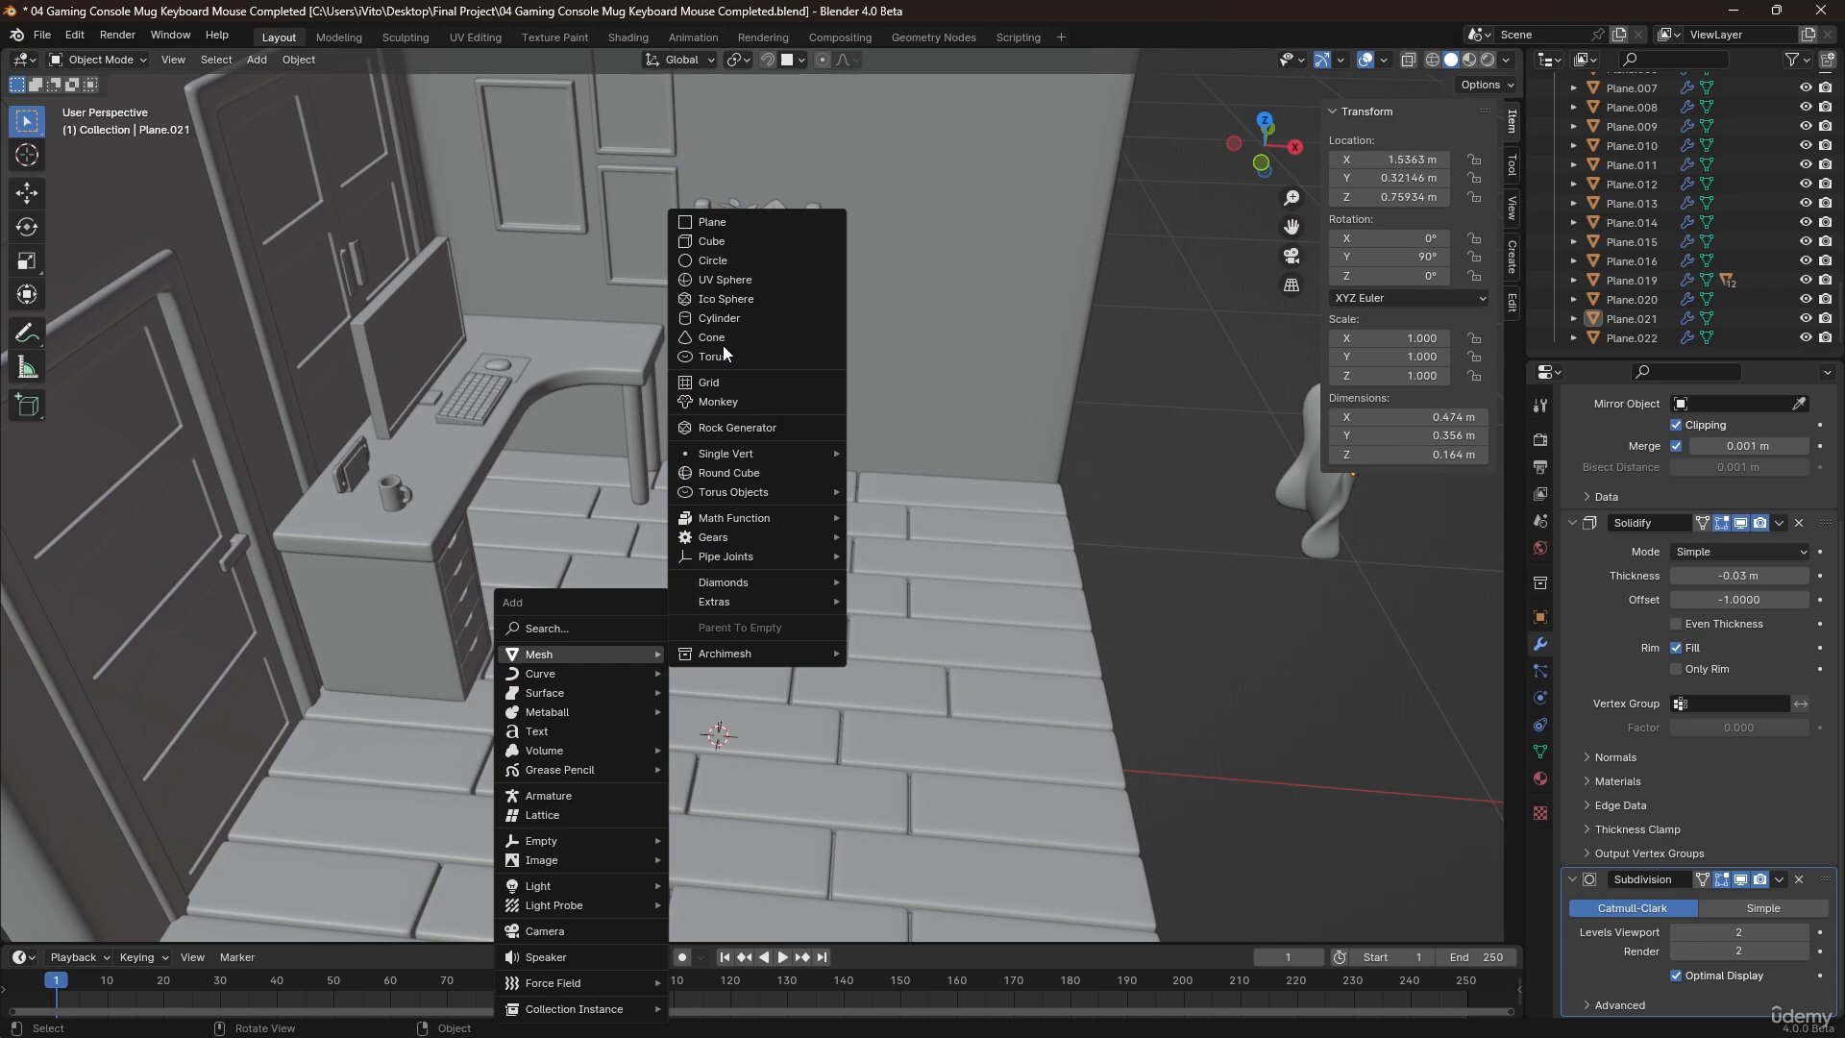
click(696, 226)
scroll(747, 379, down, 2)
key(Tab)
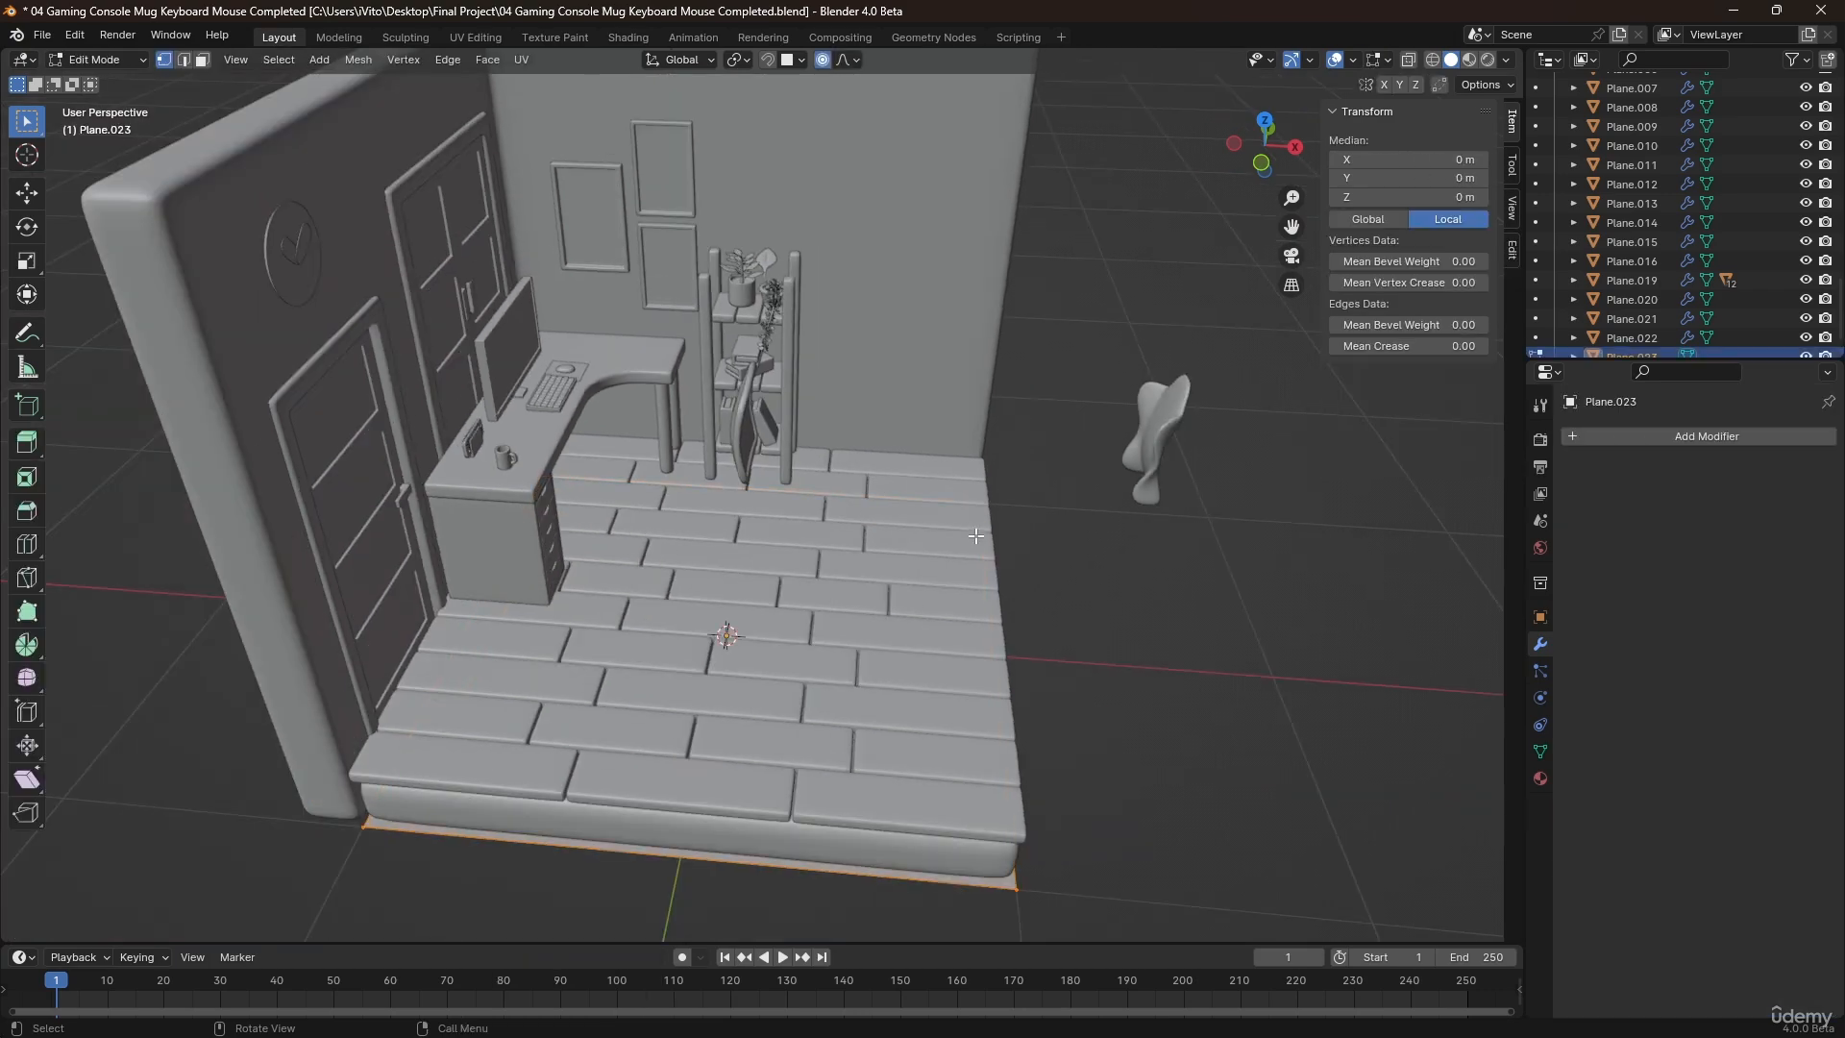
key(g)
key(z)
click(942, 390)
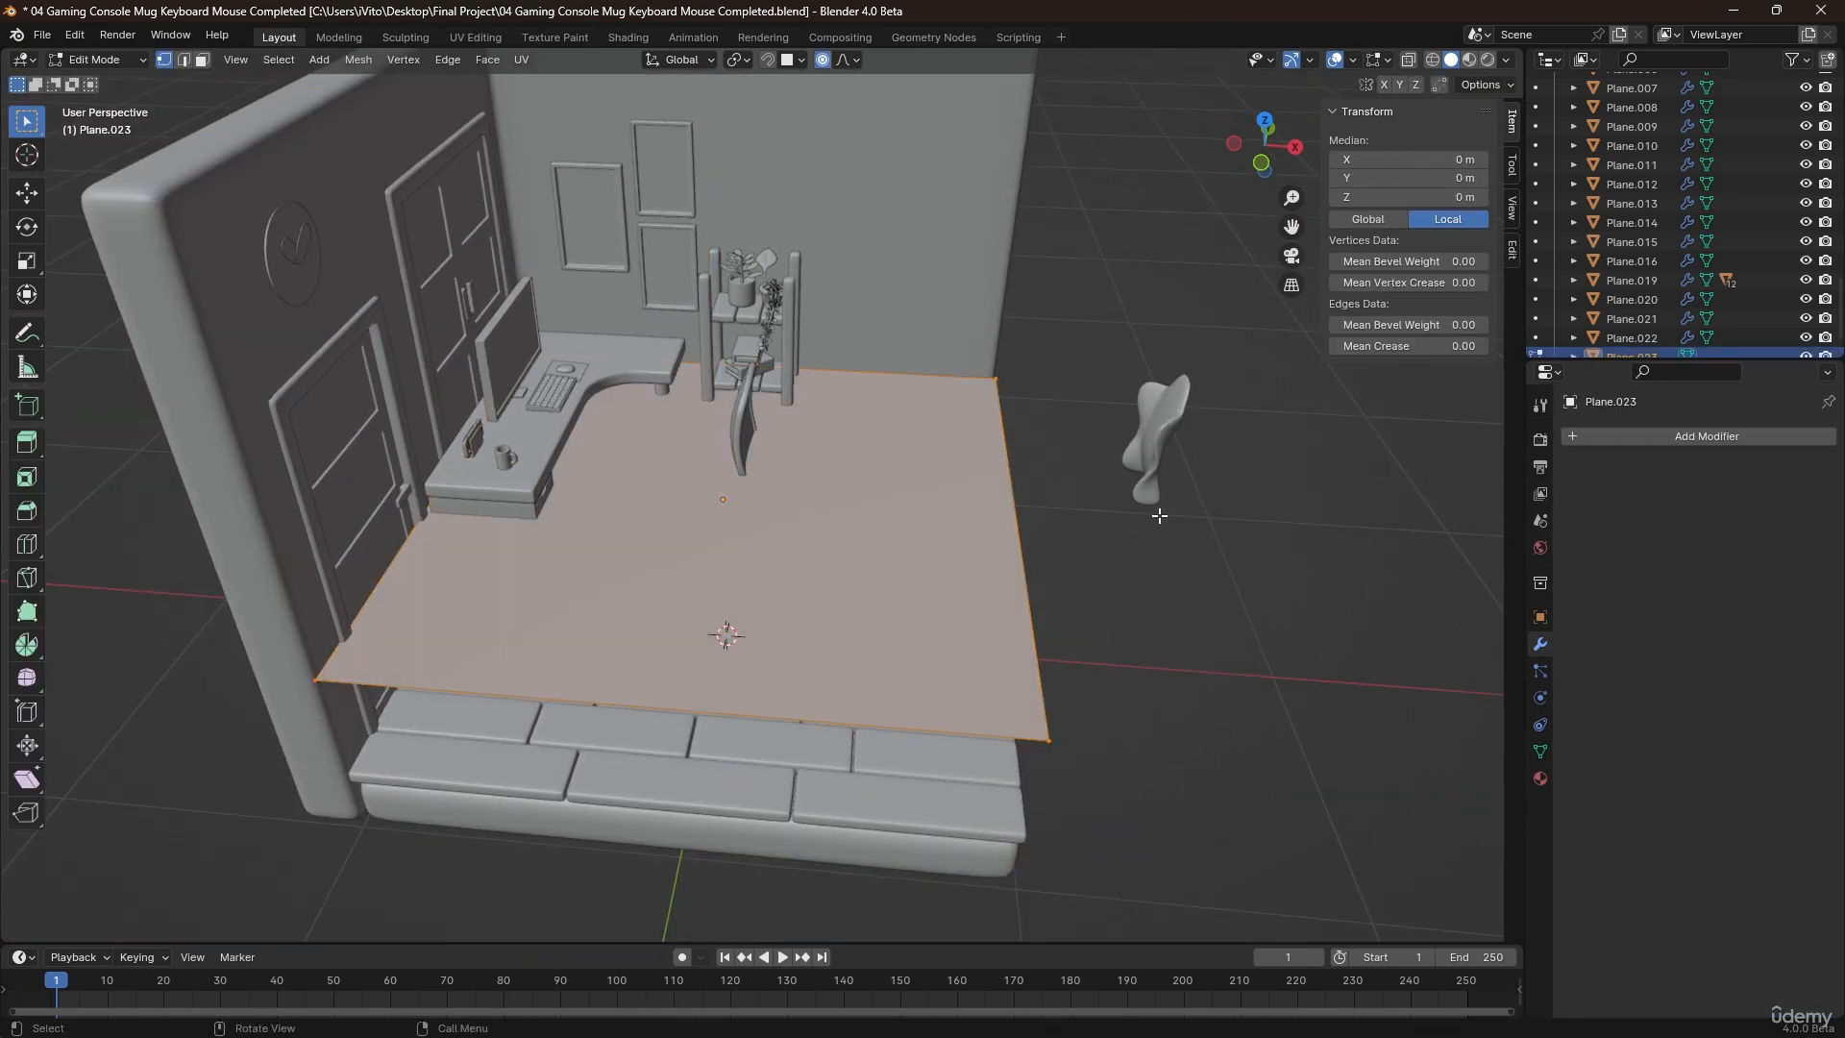
Scale the seat plane's mesh down to a square of about 0.57 m.
key(s)
click(788, 105)
key(s)
click(834, 442)
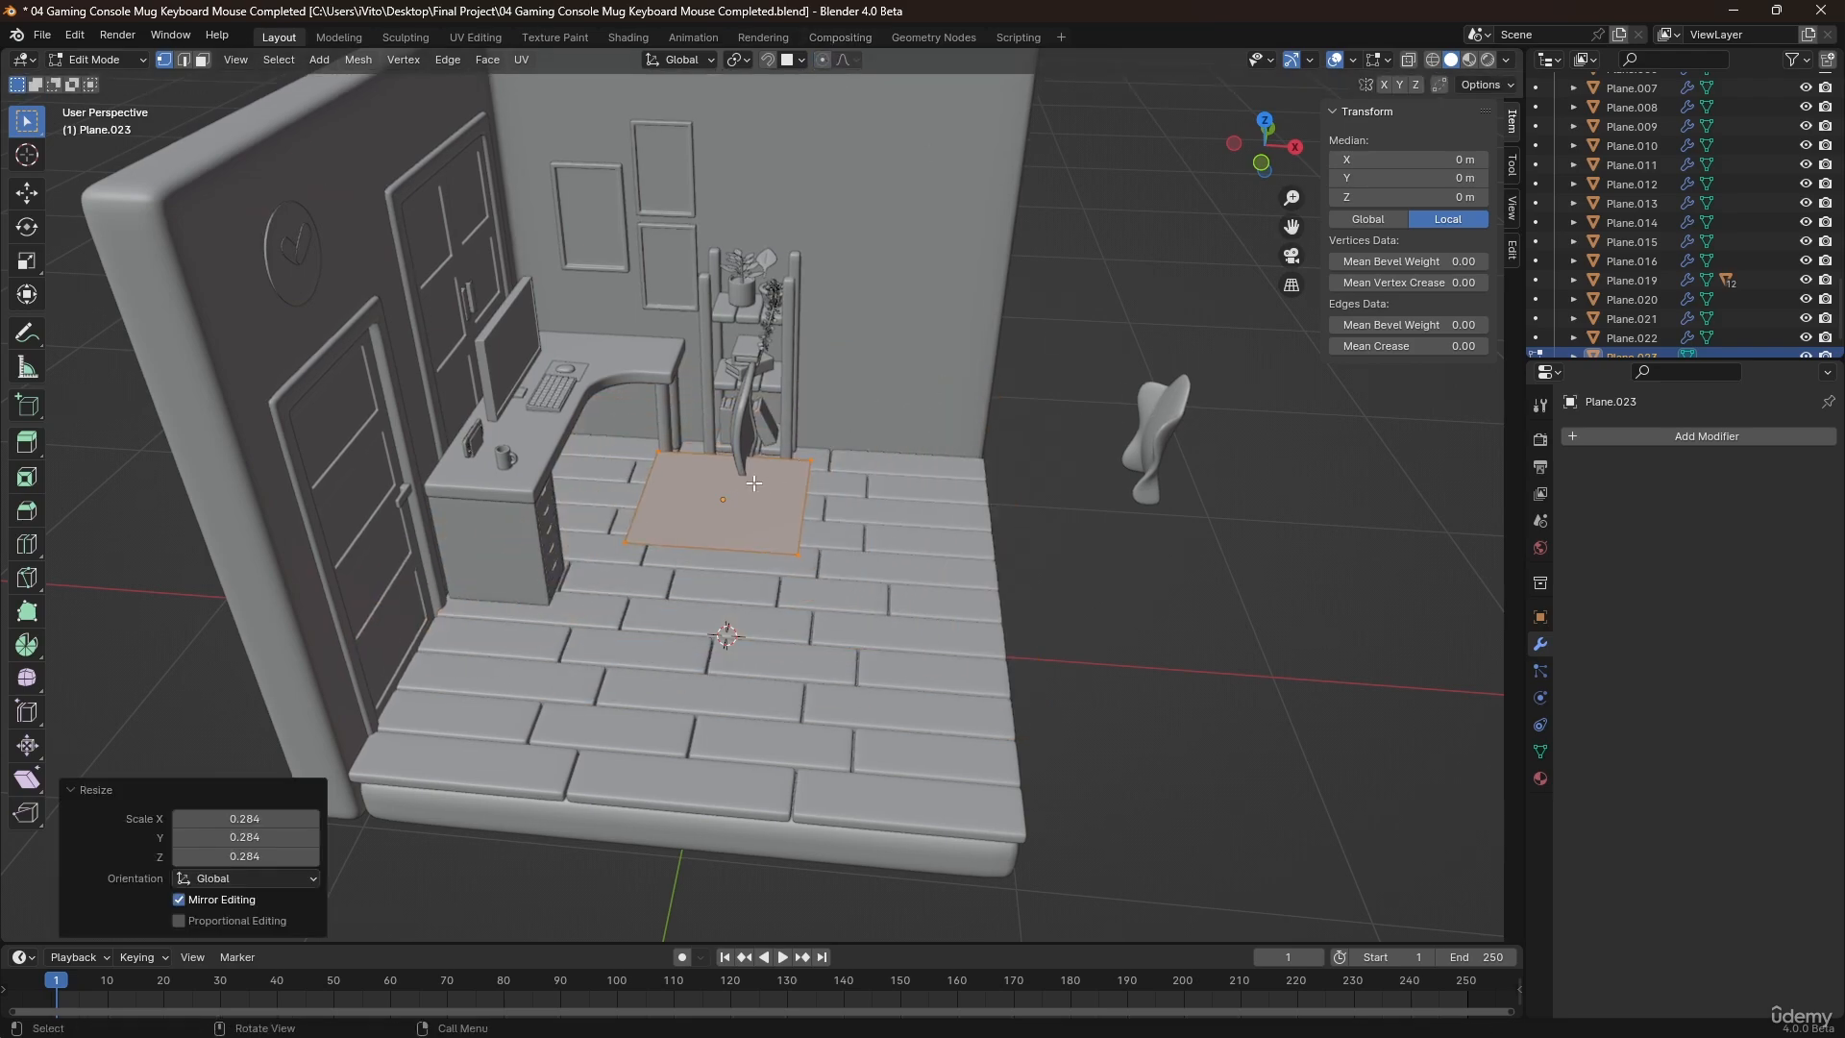
scroll(676, 456, up, 4)
middle_drag(796, 421, 816, 487)
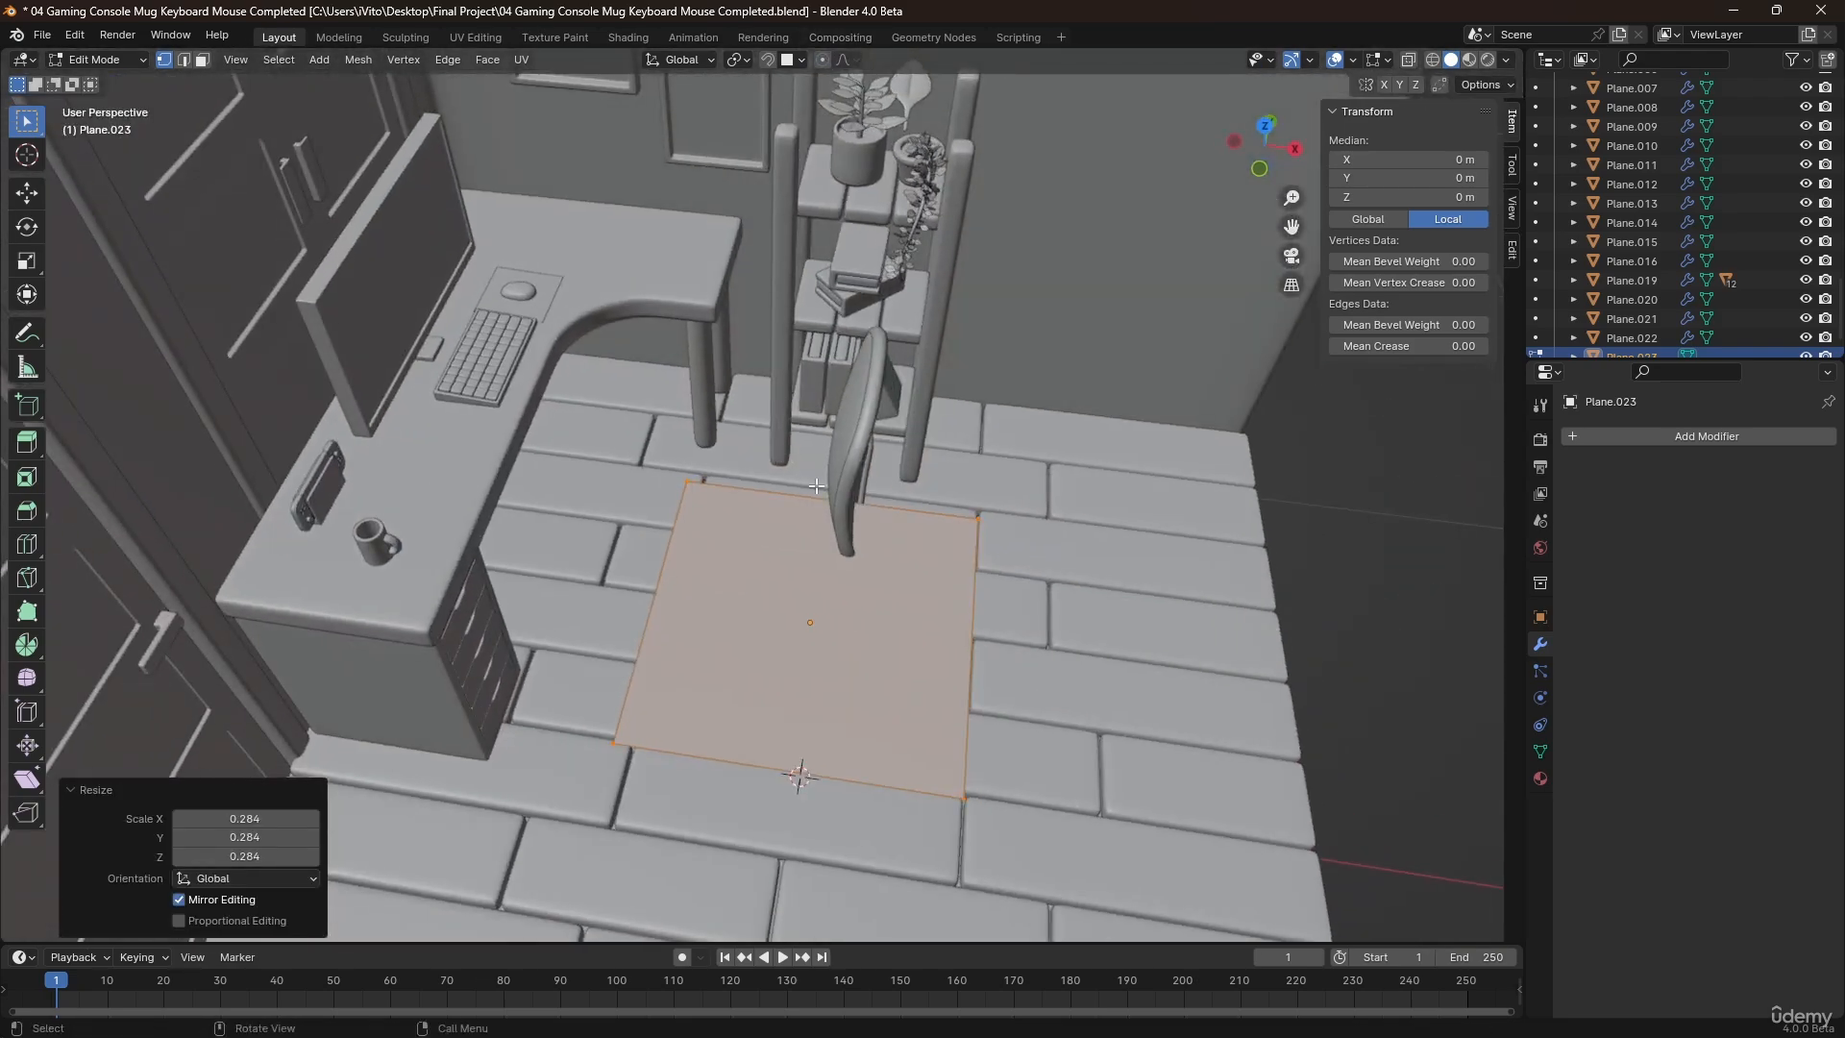
In top view, move the seat plane about 0.32 m along Y to centre it on the rimmed backrest.
key(KP_7)
key(Tab)
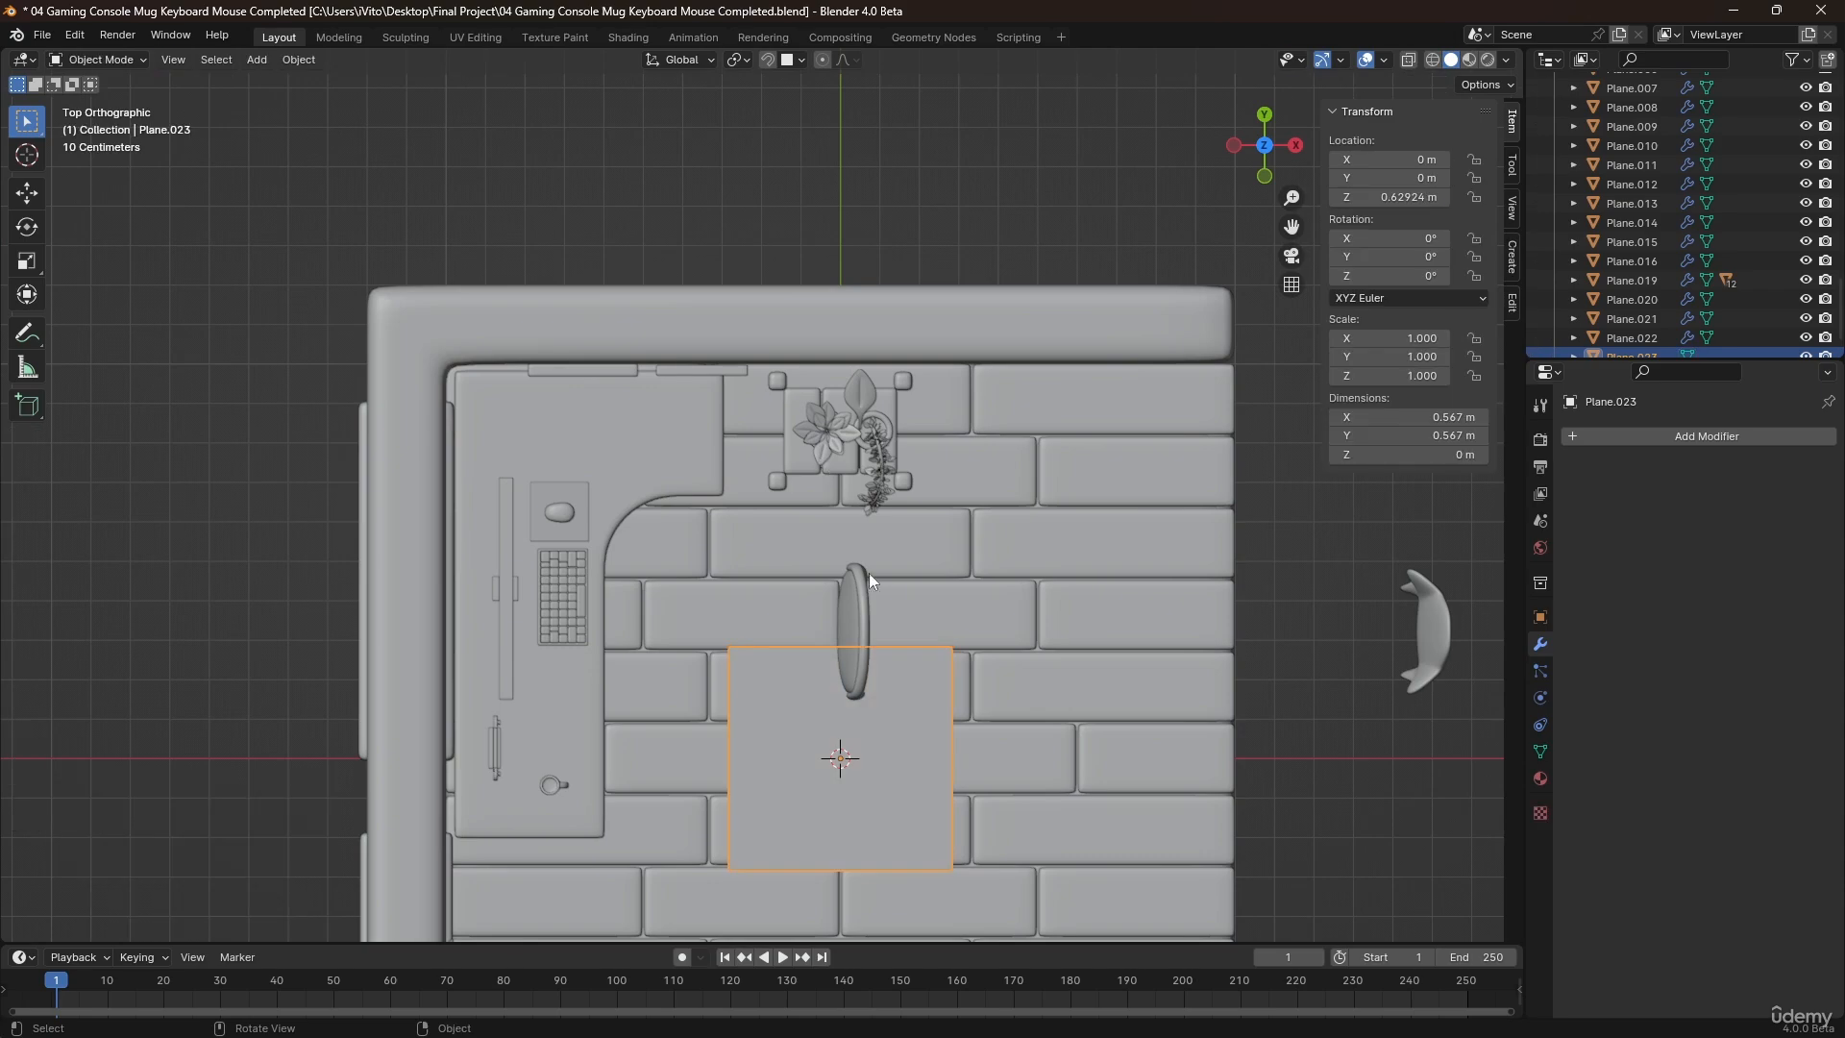
key(g)
key(y)
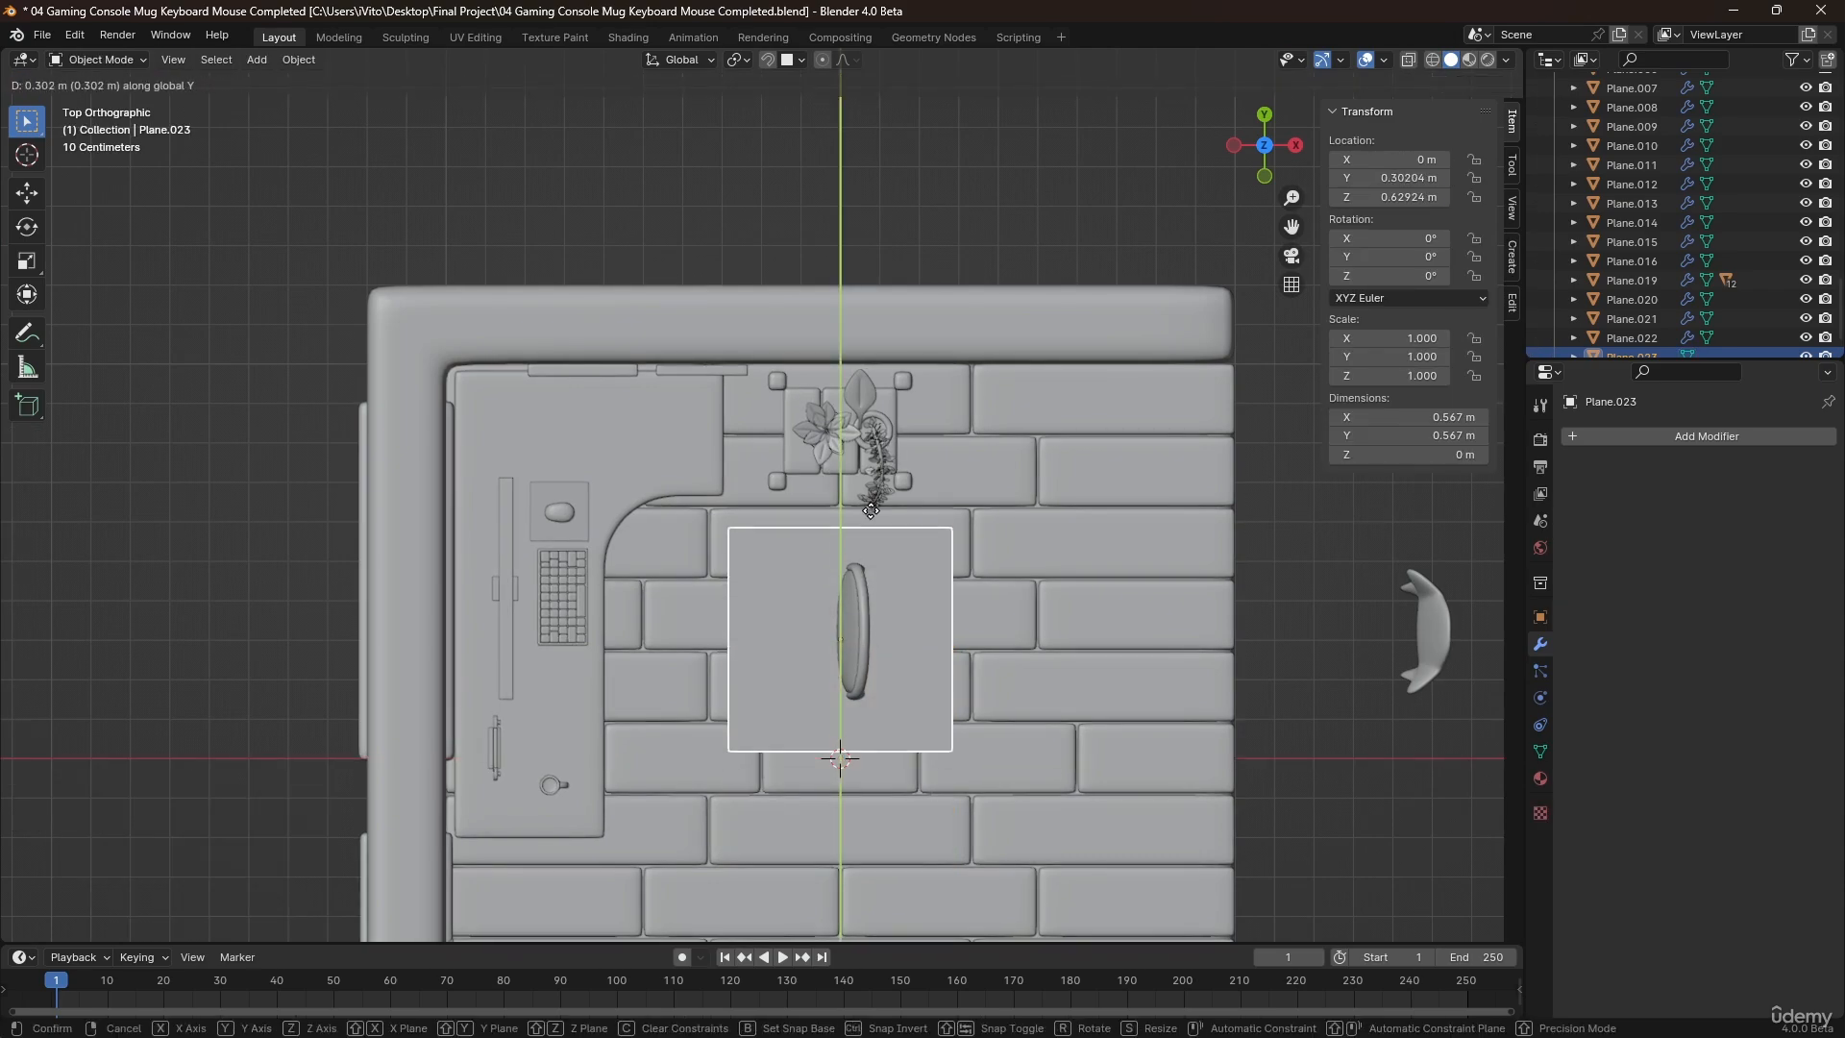
click(871, 501)
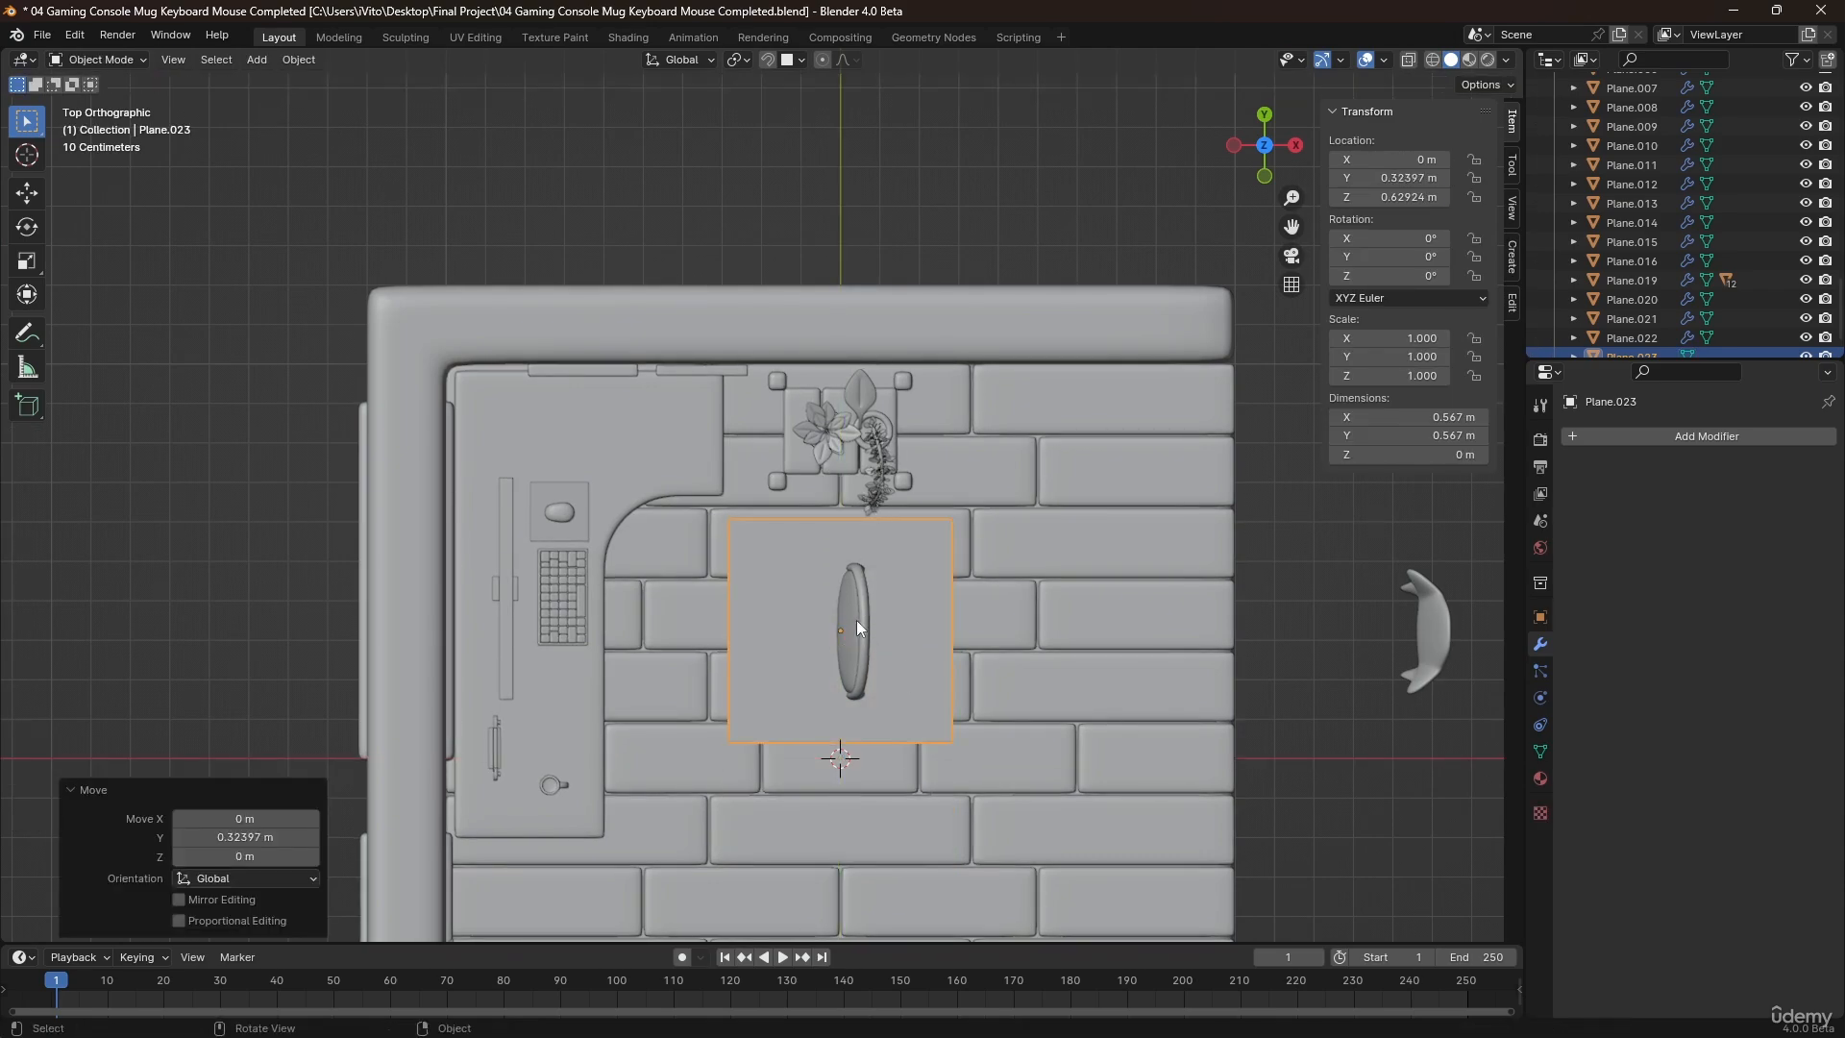
Scale the seat plane's mesh down in Edit Mode to about 0.38 m square, close to the backrest's width.
middle_drag(858, 622, 867, 435)
scroll(867, 435, up, 2)
key(Tab)
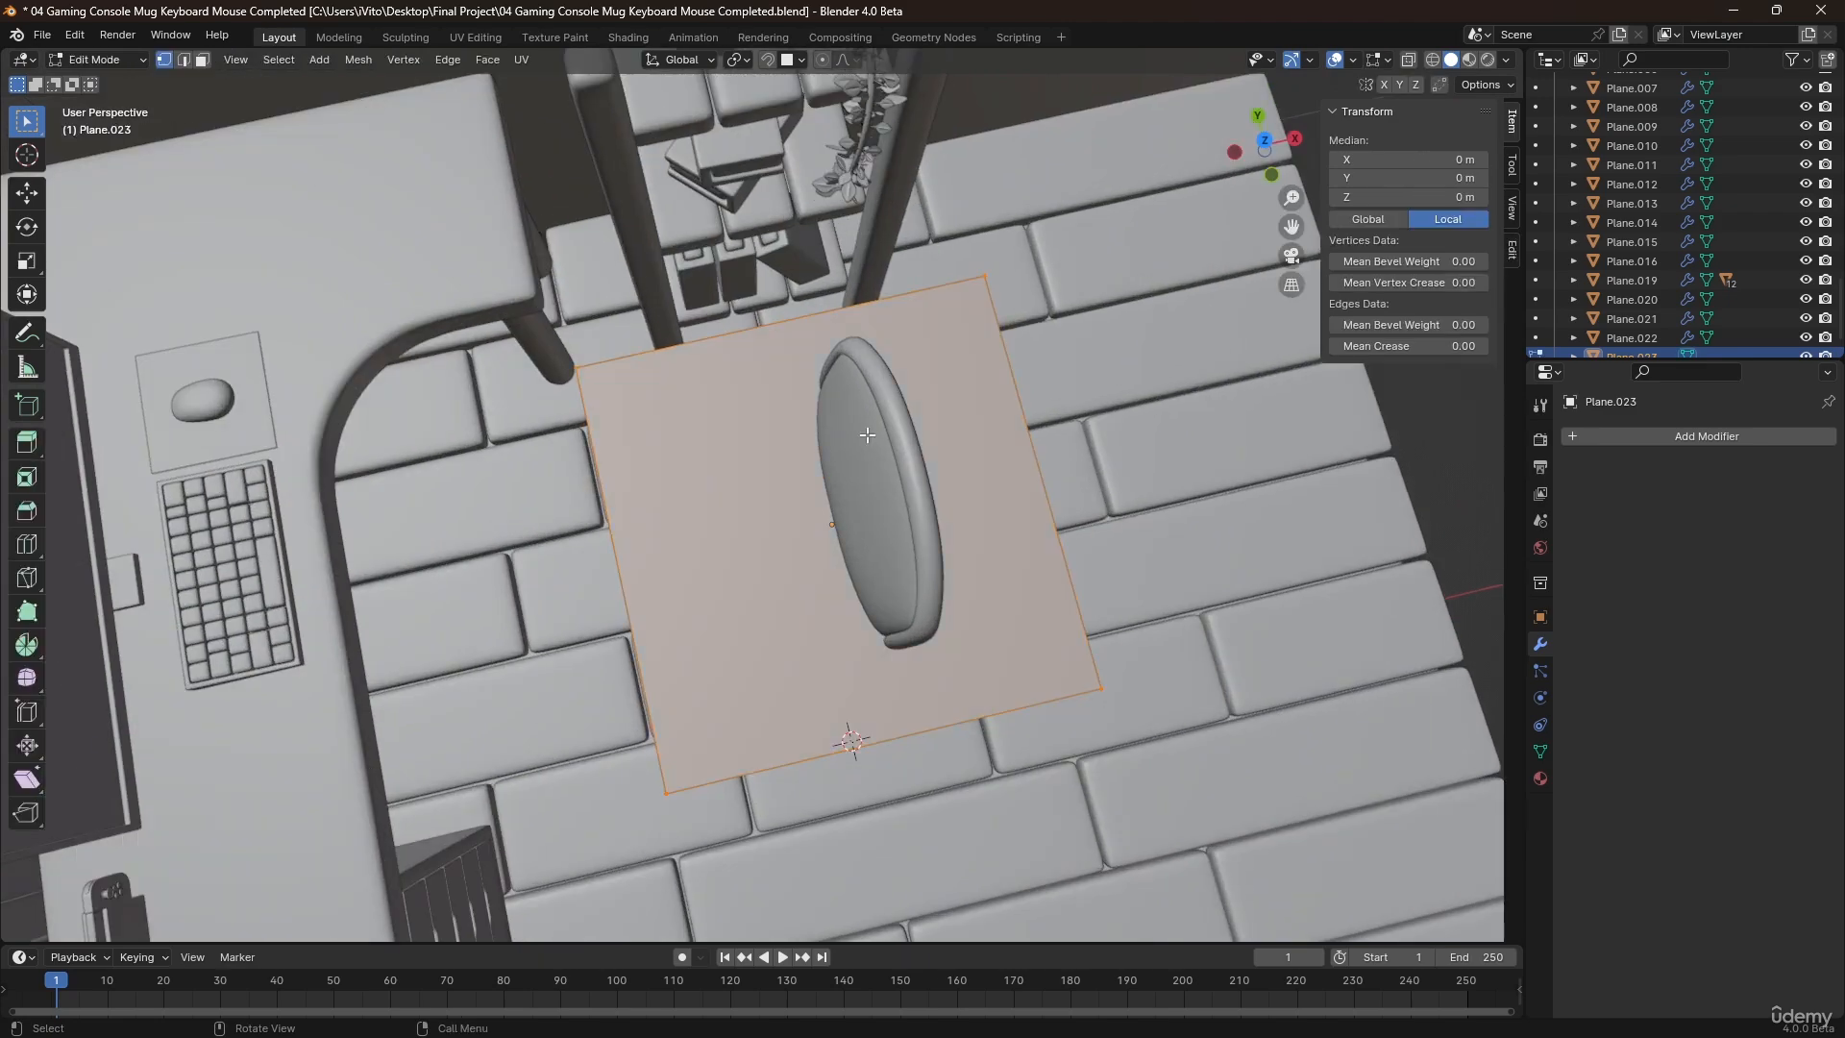
key(s)
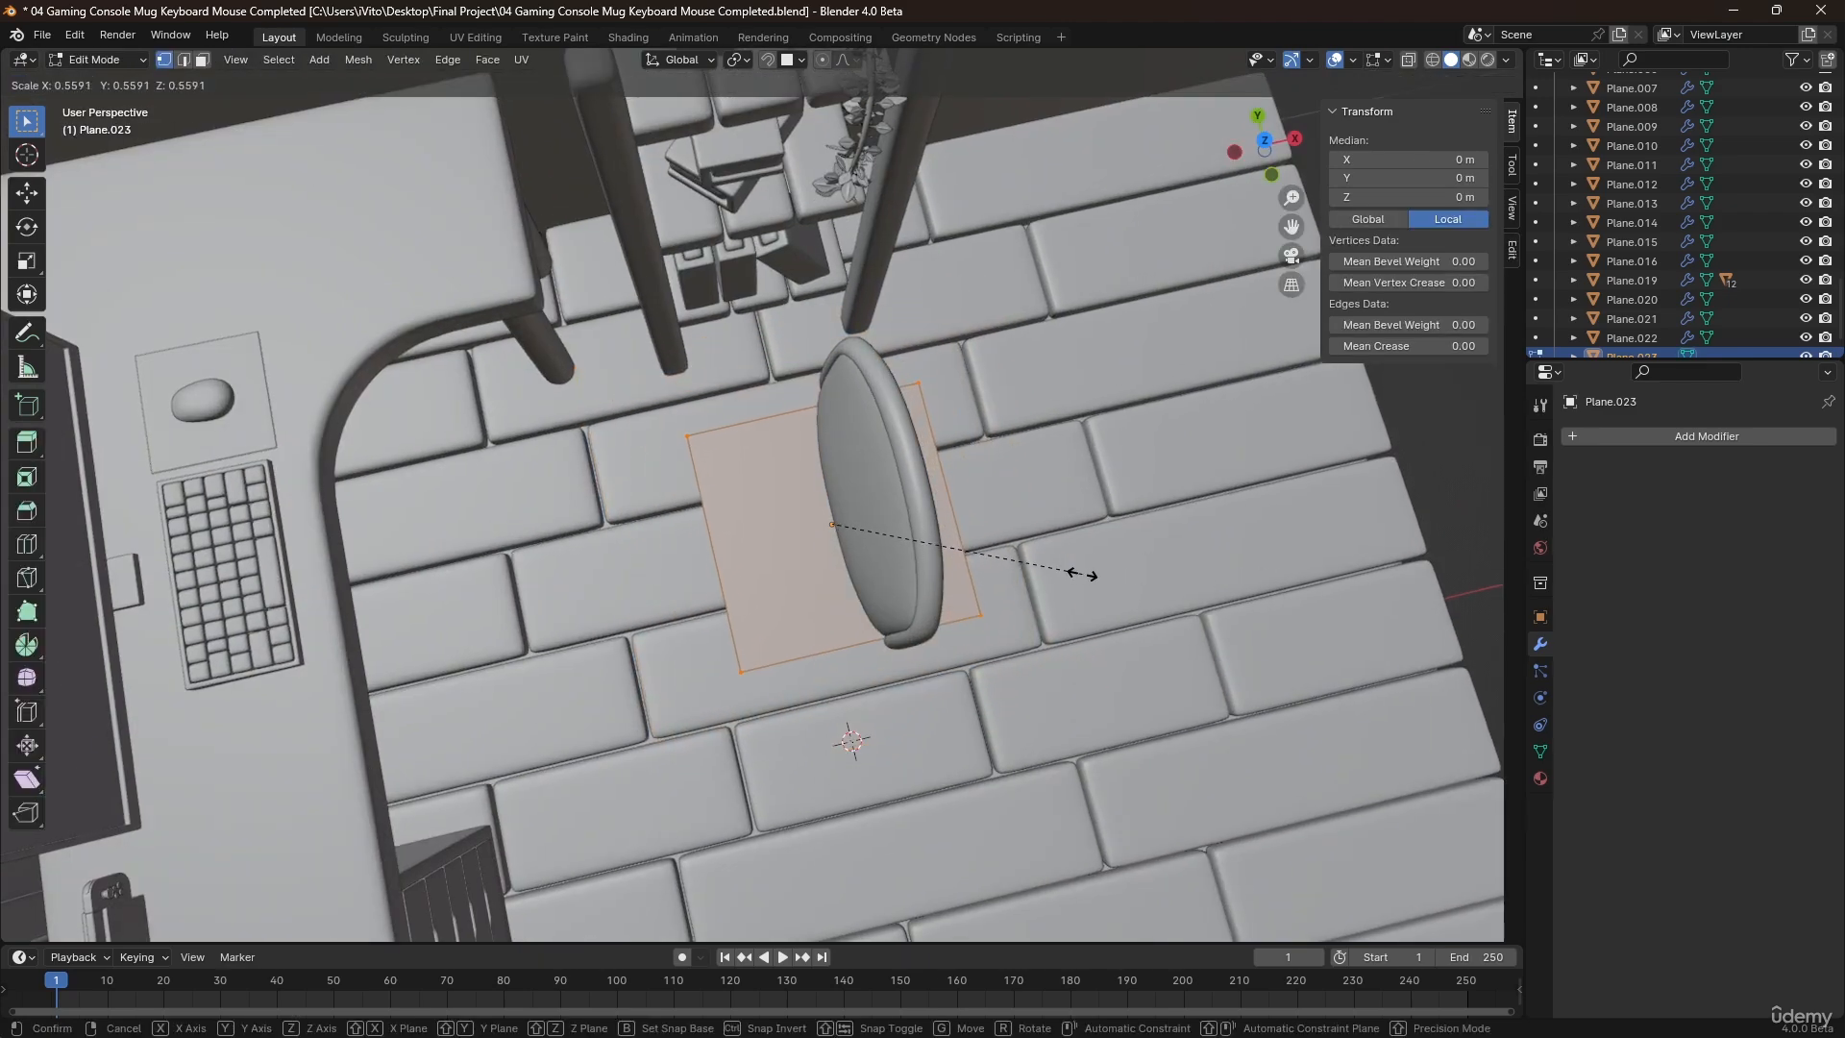
click(1105, 579)
middle_drag(1105, 580, 936, 559)
key(s)
click(1037, 550)
key(Tab)
Move the seat plane about -0.14 m along X in front of the backrest and lower it slightly towards its base.
key(g)
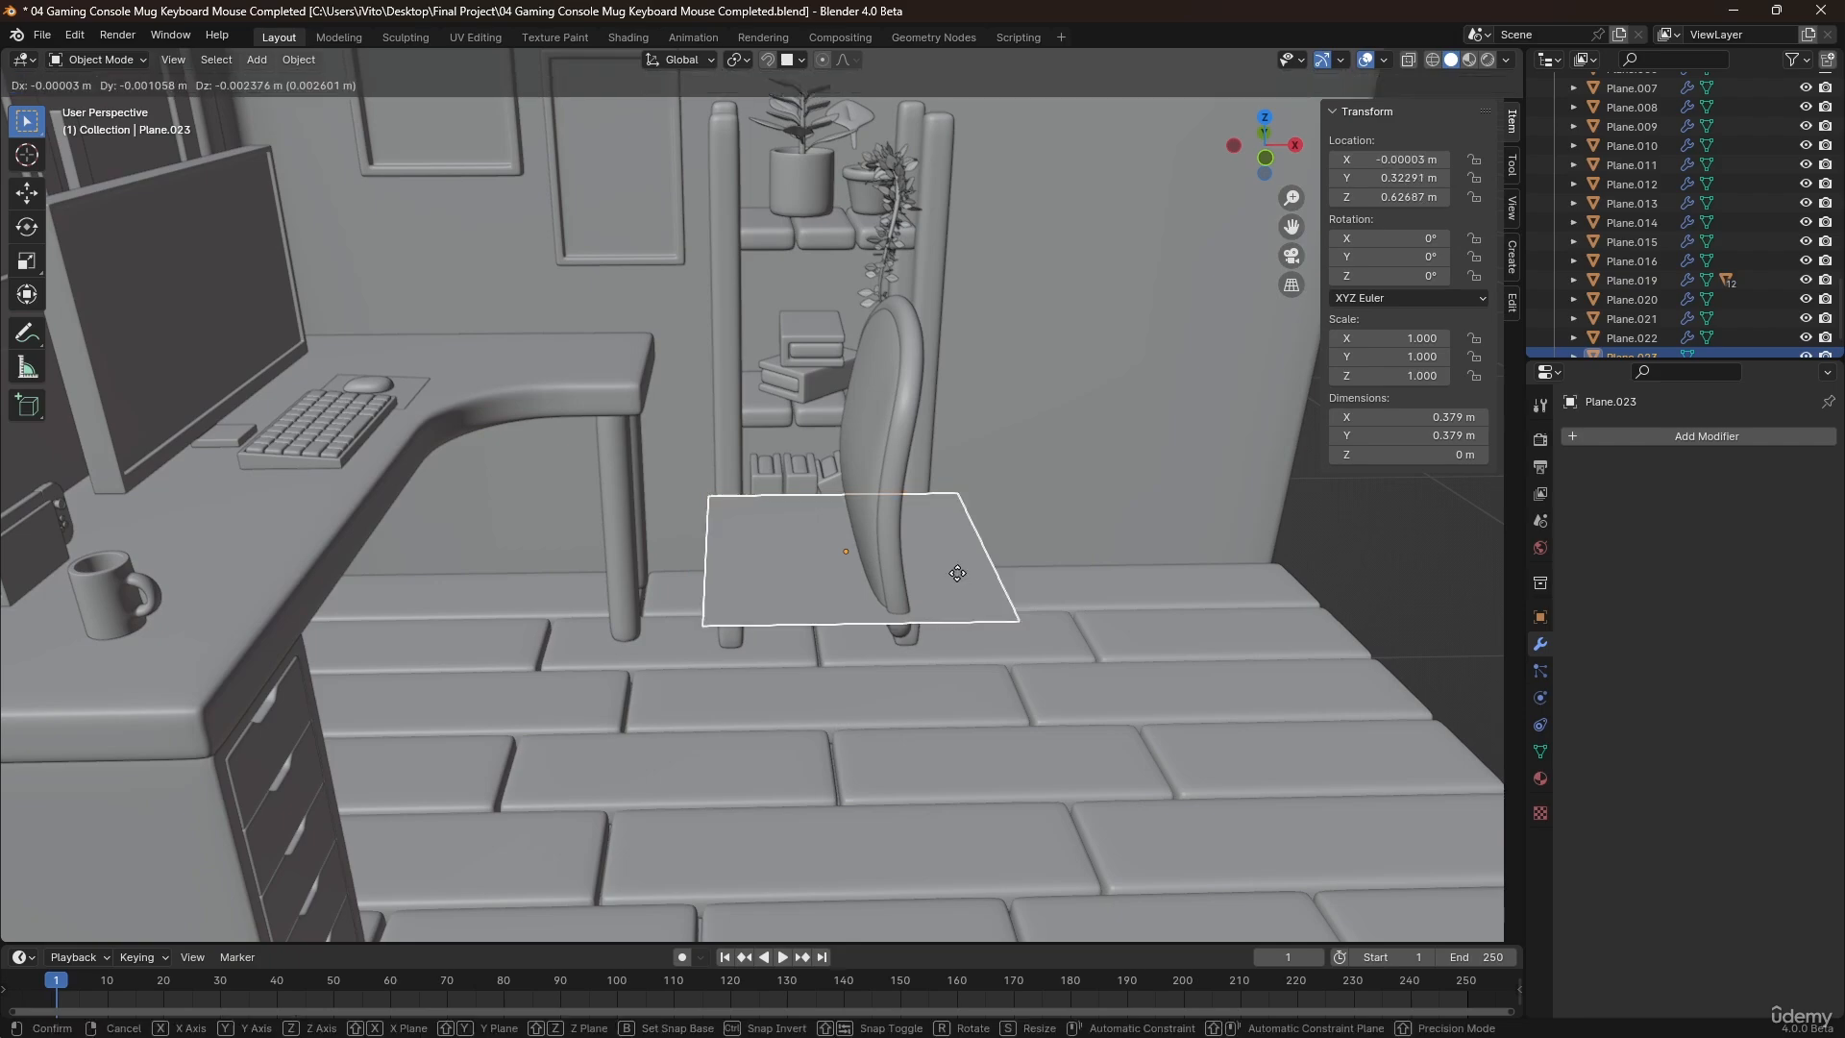
key(y)
key(x)
click(851, 577)
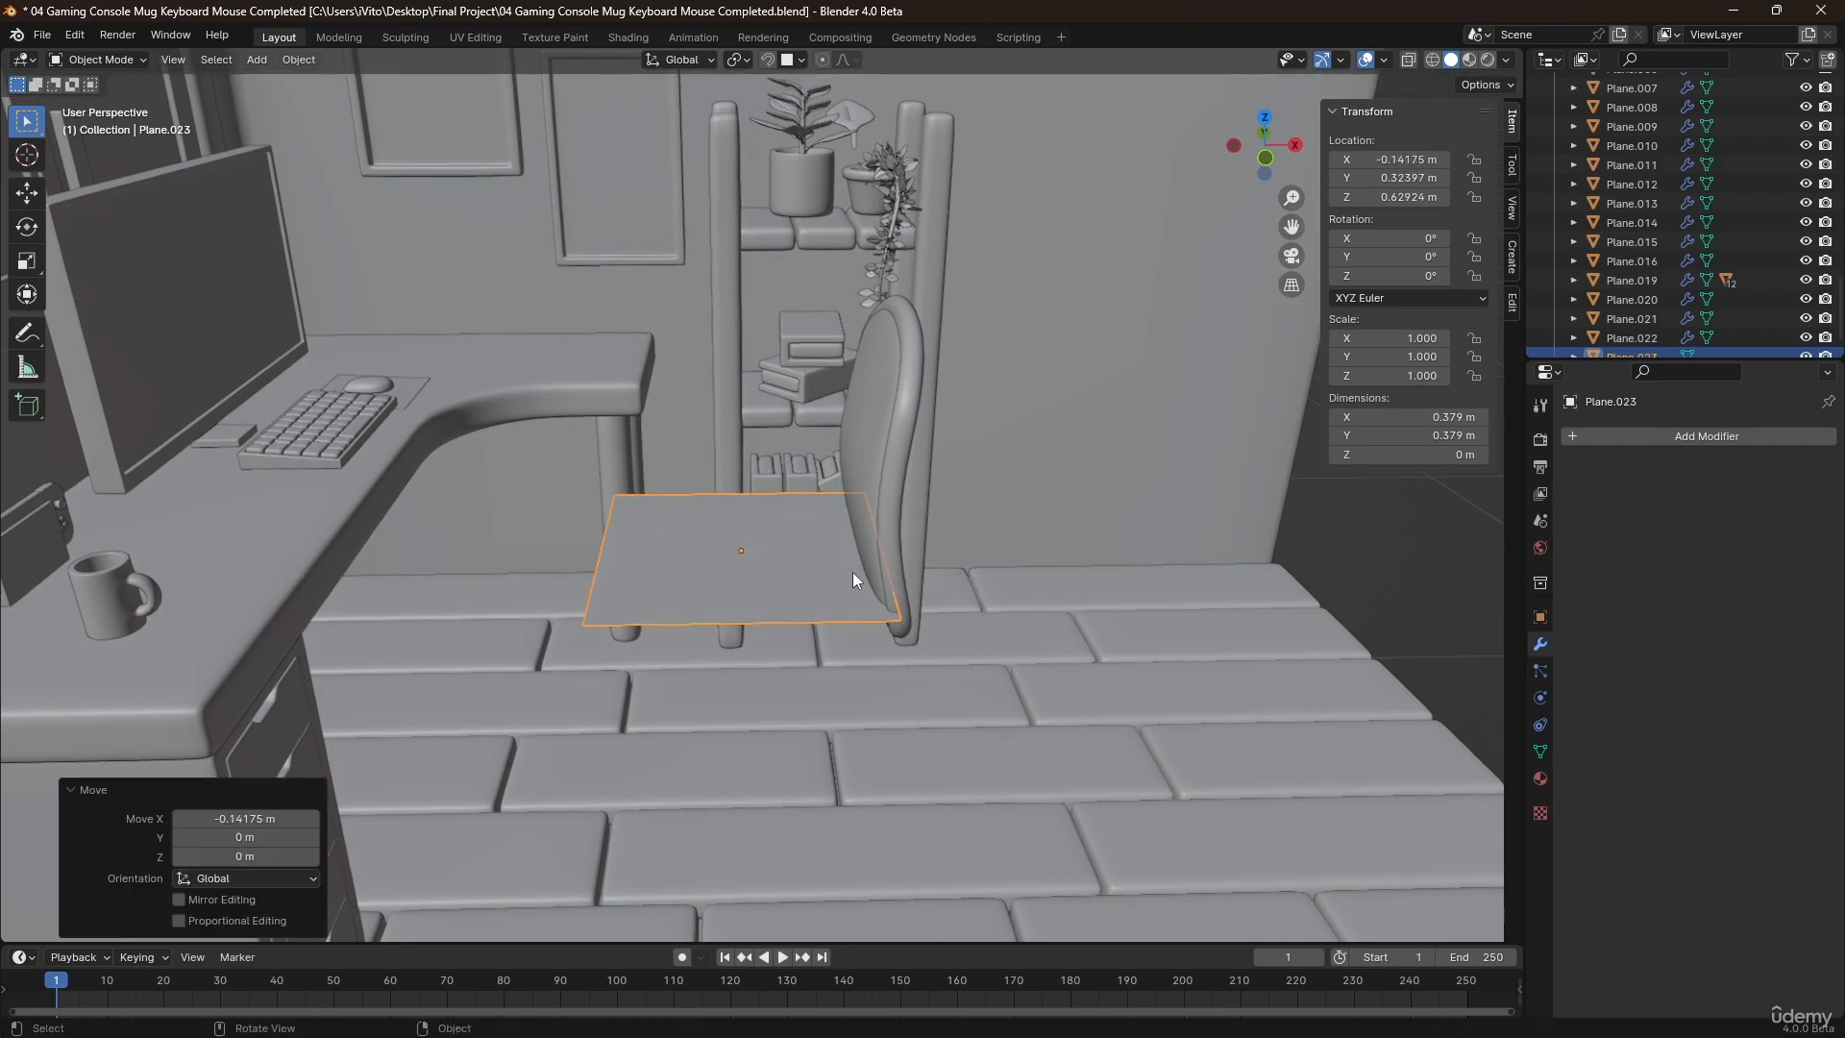
key(g)
key(z)
click(833, 579)
Extrude the seat plane's face upward about 0.046 m along its normal to form a block.
mouse_move(833, 579)
middle_down()
mouse_move(798, 546)
mouse_move(850, 575)
middle_up()
key(Tab)
key(r)
key(z)
key(z)
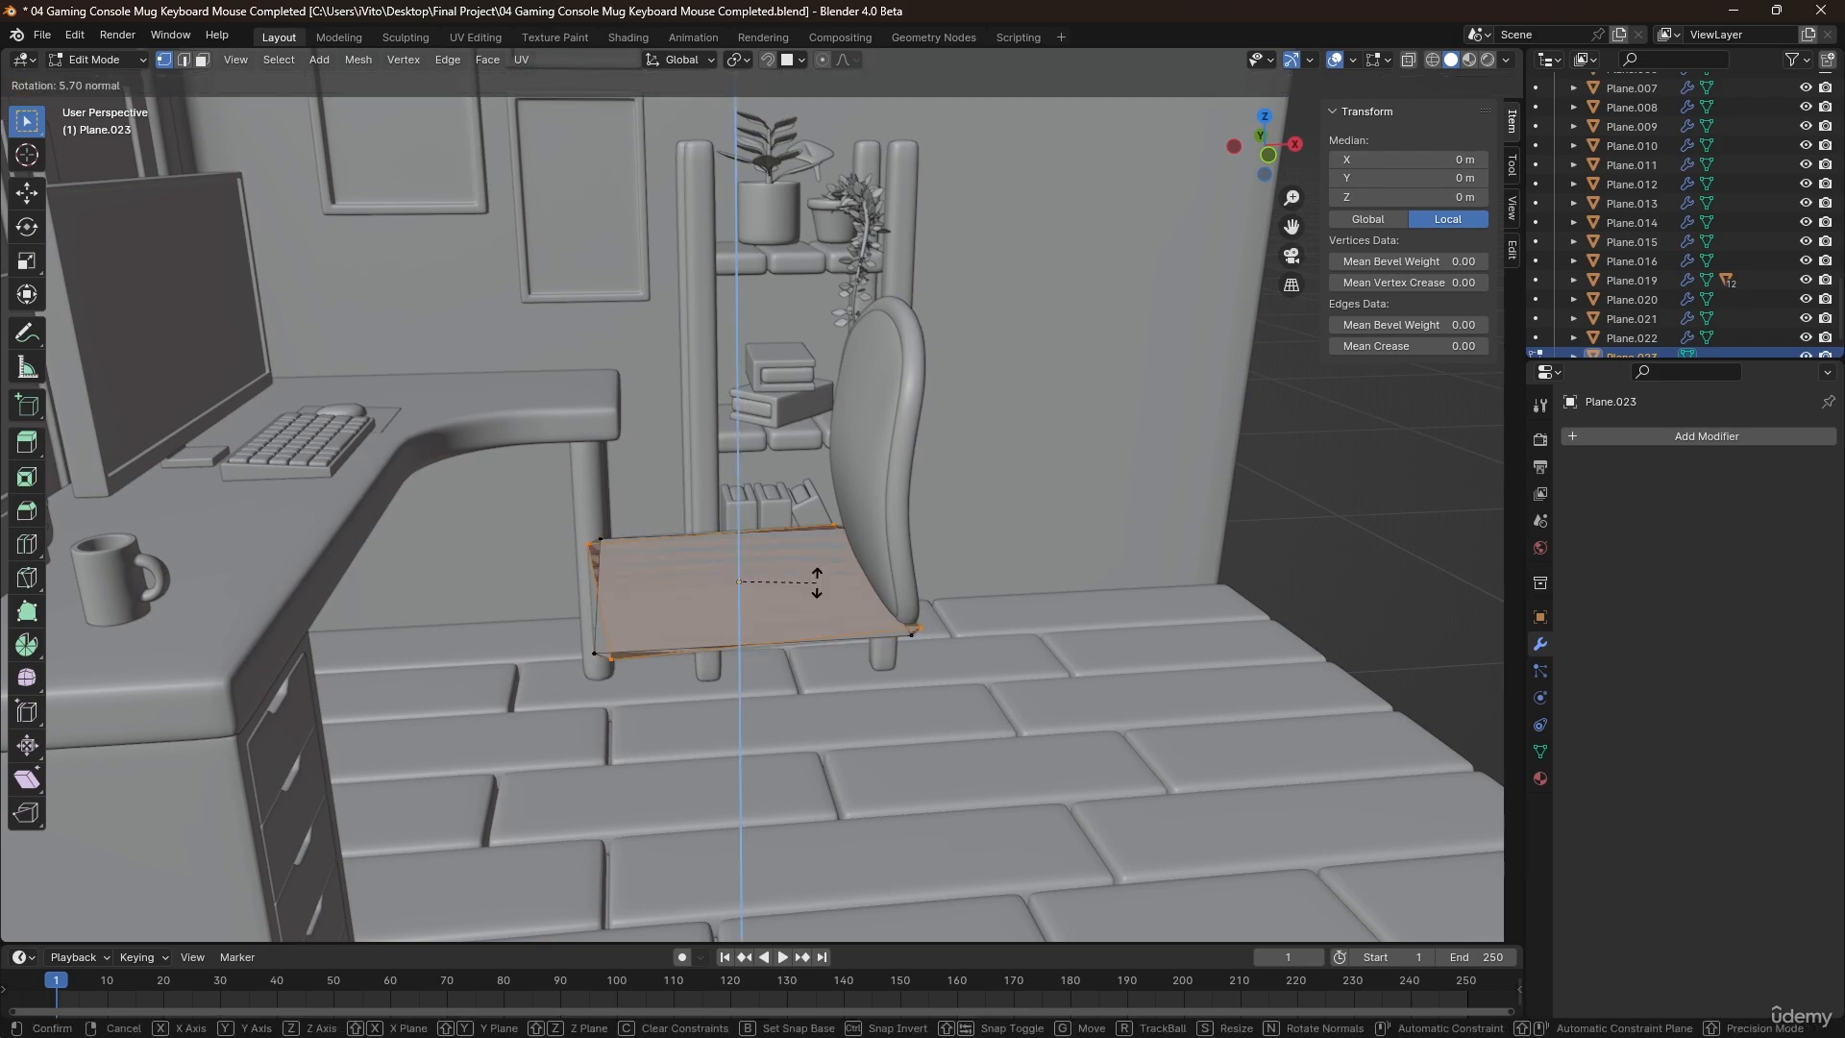
click(817, 581)
key(g)
key(z)
key(z)
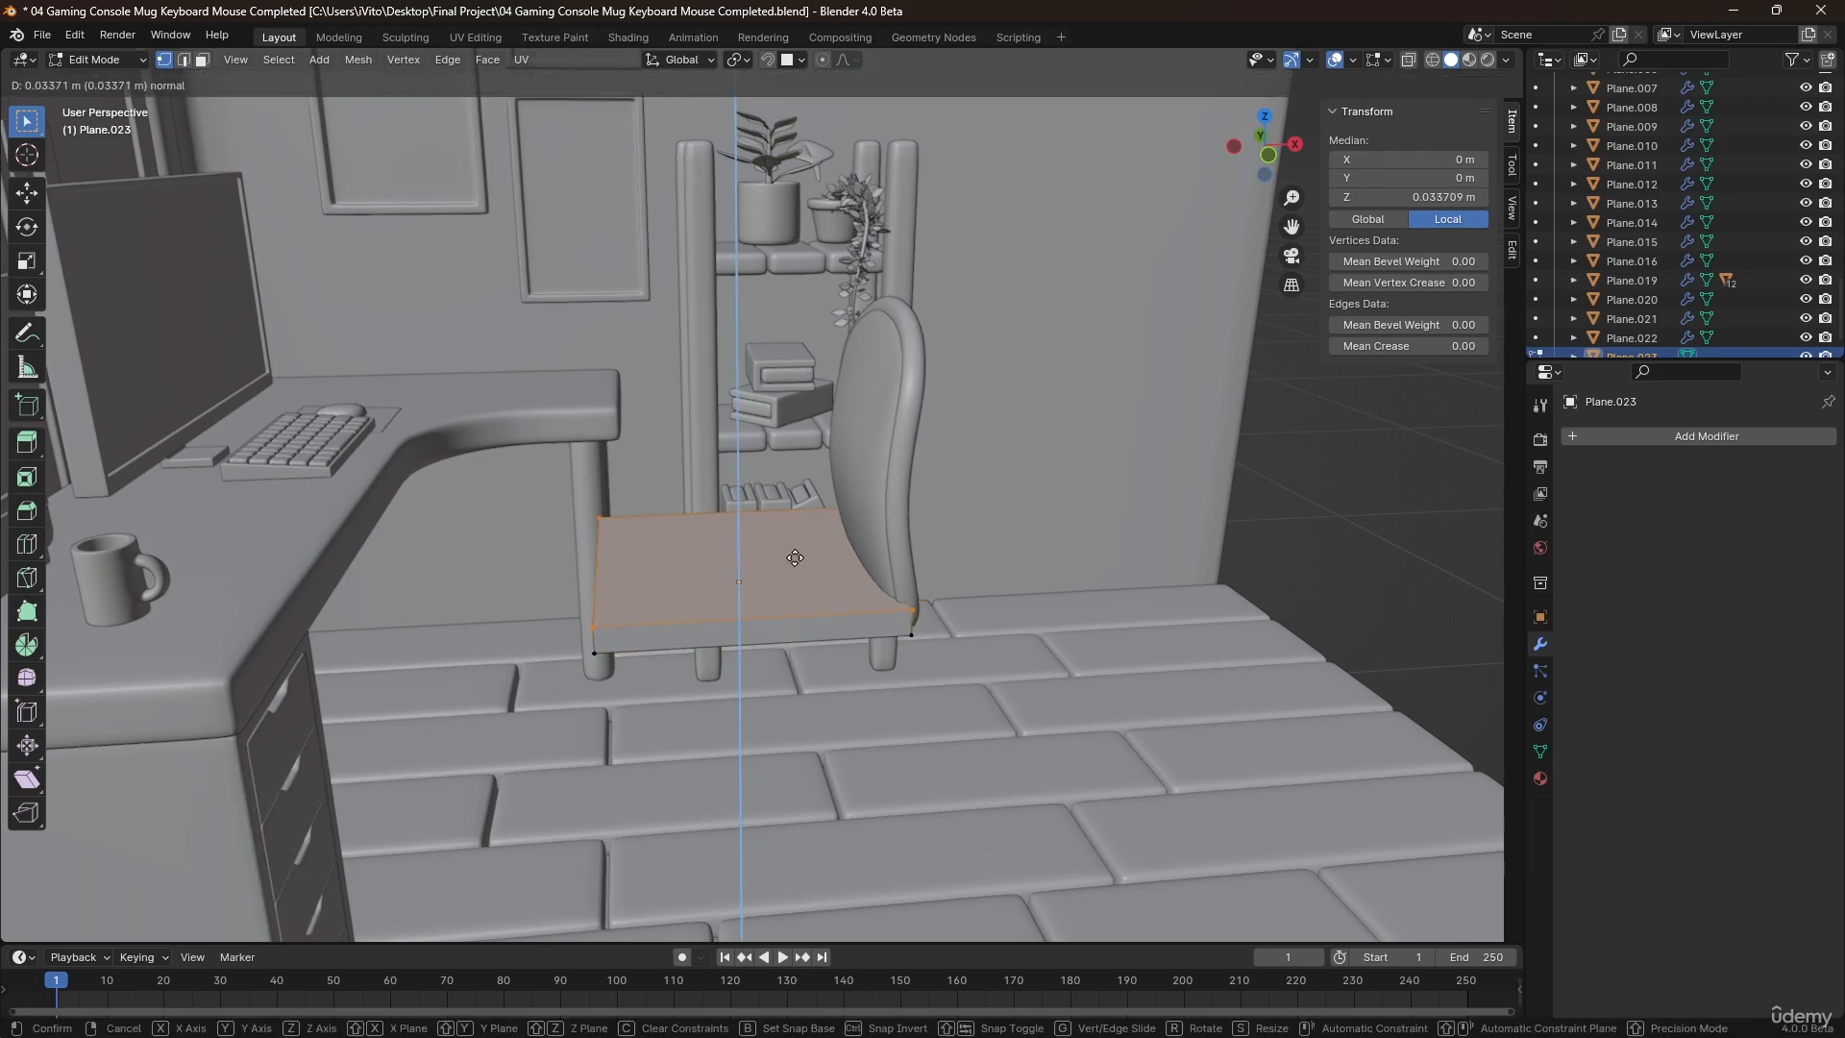
click(773, 569)
Add two loop cuts in each horizontal direction of the seat and one loop cut around its thickness.
scroll(760, 576, up, 3)
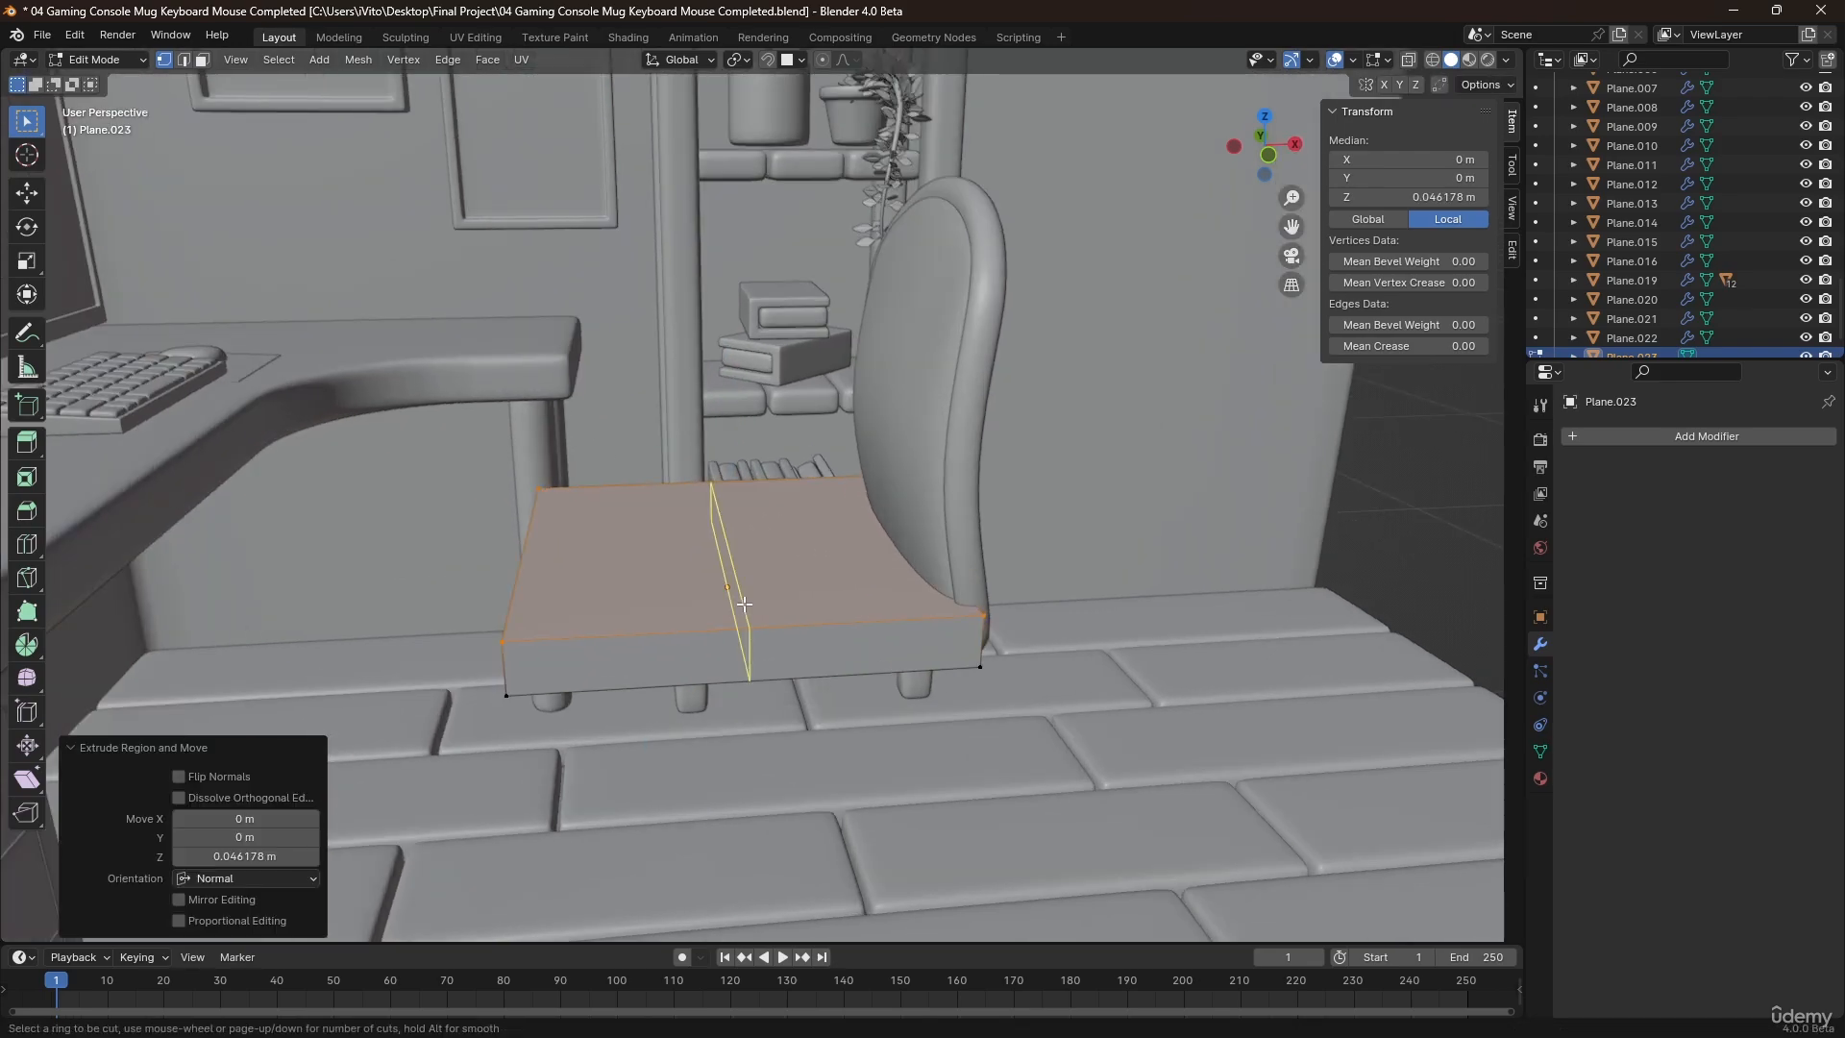
click(745, 604)
key(ctrl+r)
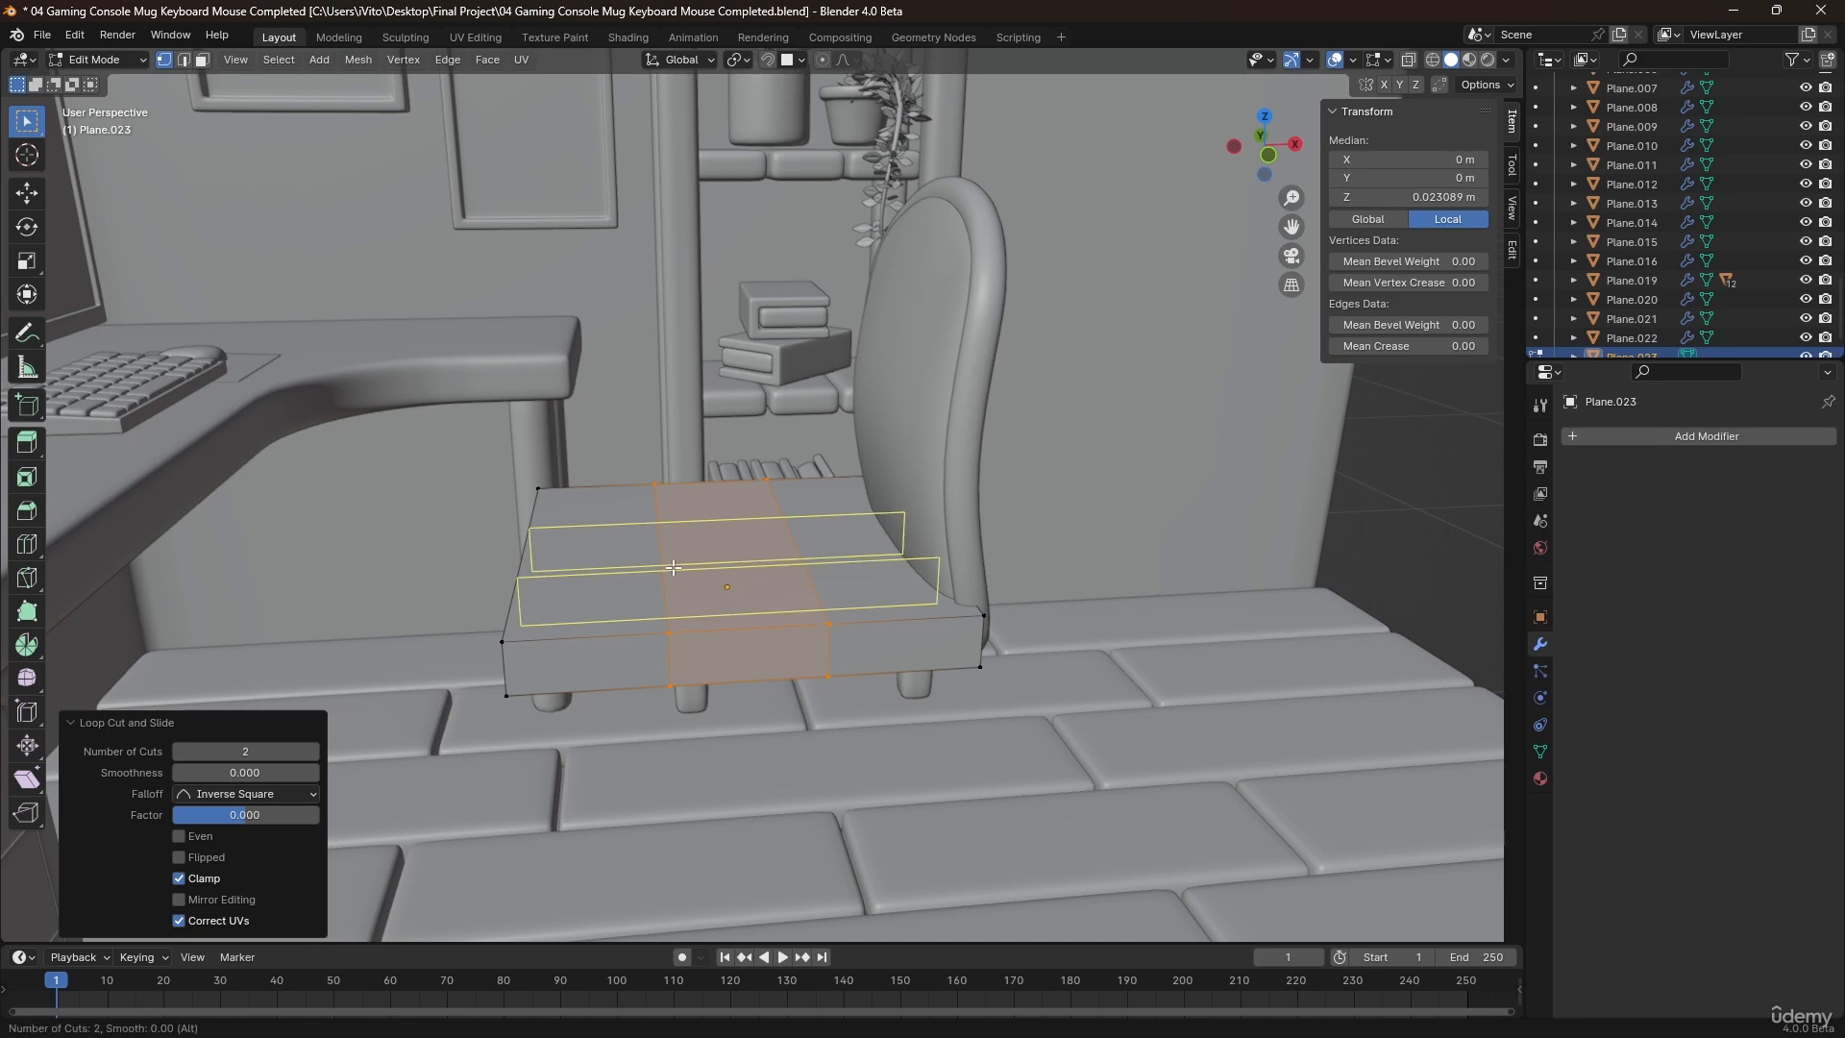
click(684, 593)
key(ctrl+r)
scroll(684, 660, down, 1)
click(684, 660)
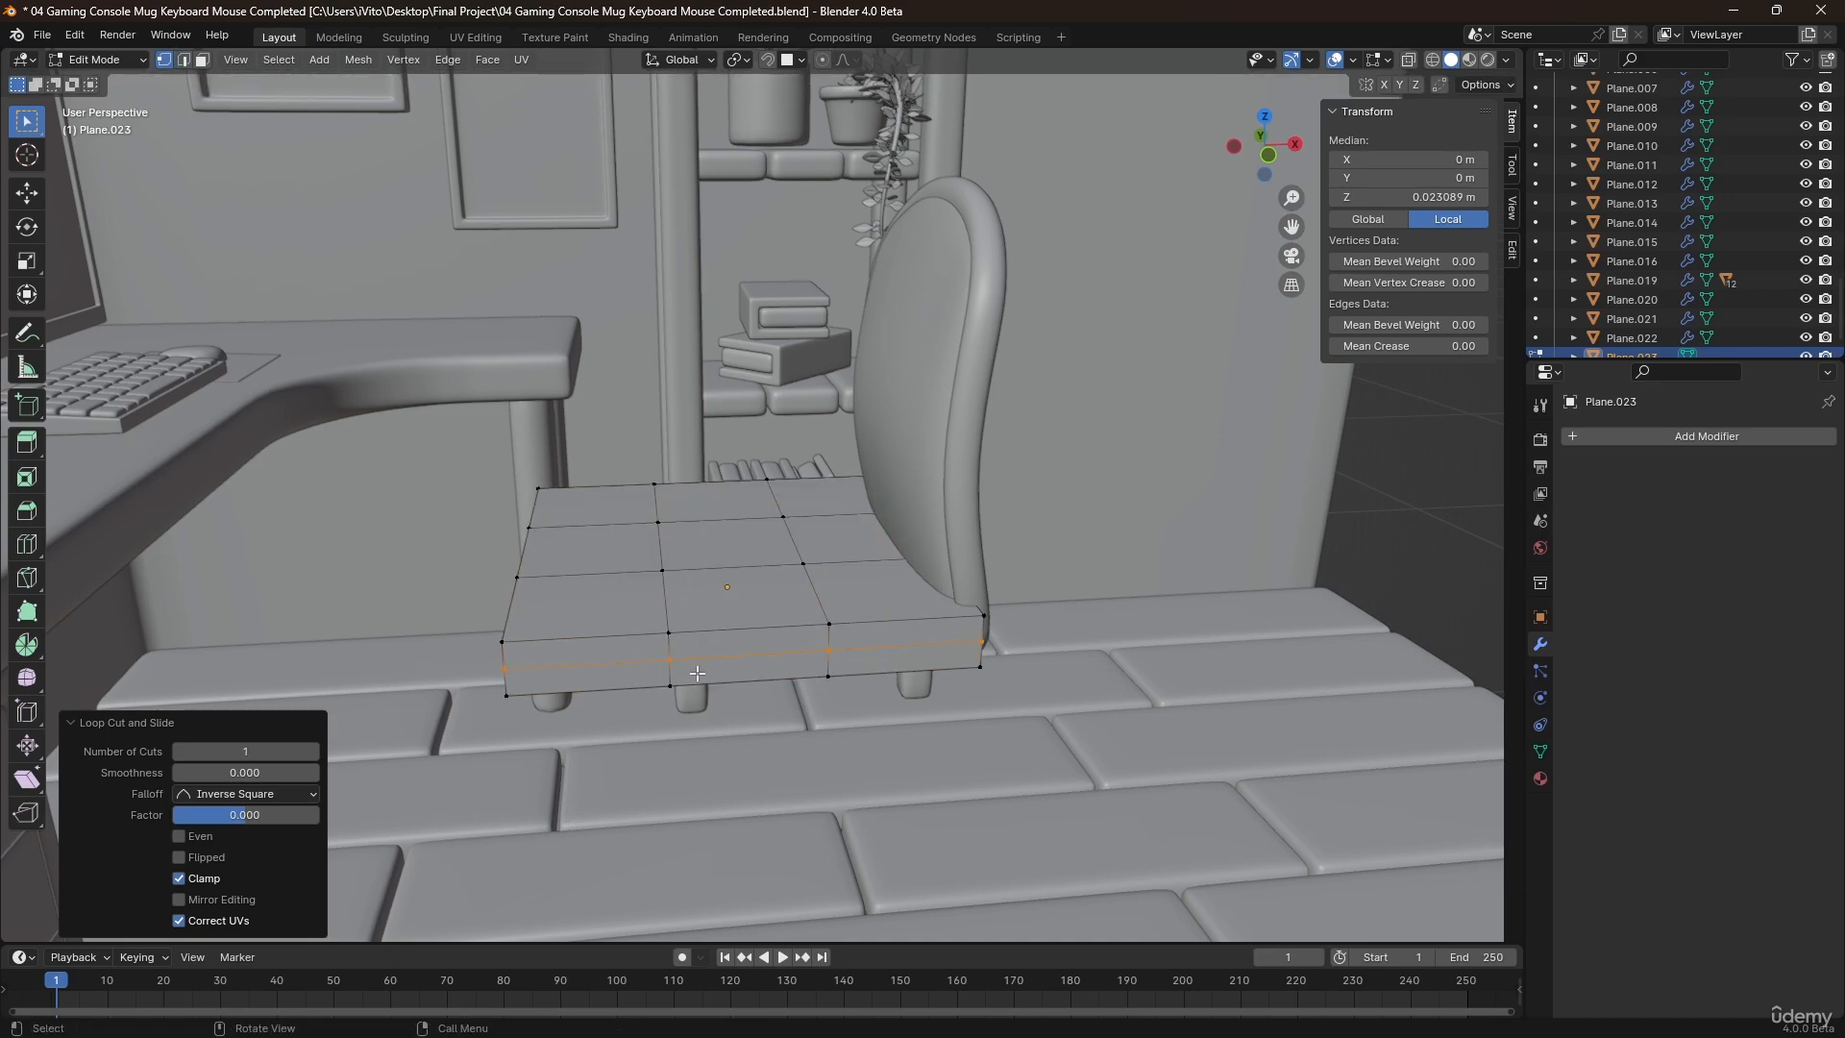
Add a level 2 Subdivision modifier to the seat and shade it smooth.
middle_drag(697, 673, 699, 618)
key(Tab)
key(ctrl+2)
right_click(694, 634)
click(694, 625)
Scale the whole seat mesh by about 1.5 along Z and lower it about 0.007 m.
key(Tab)
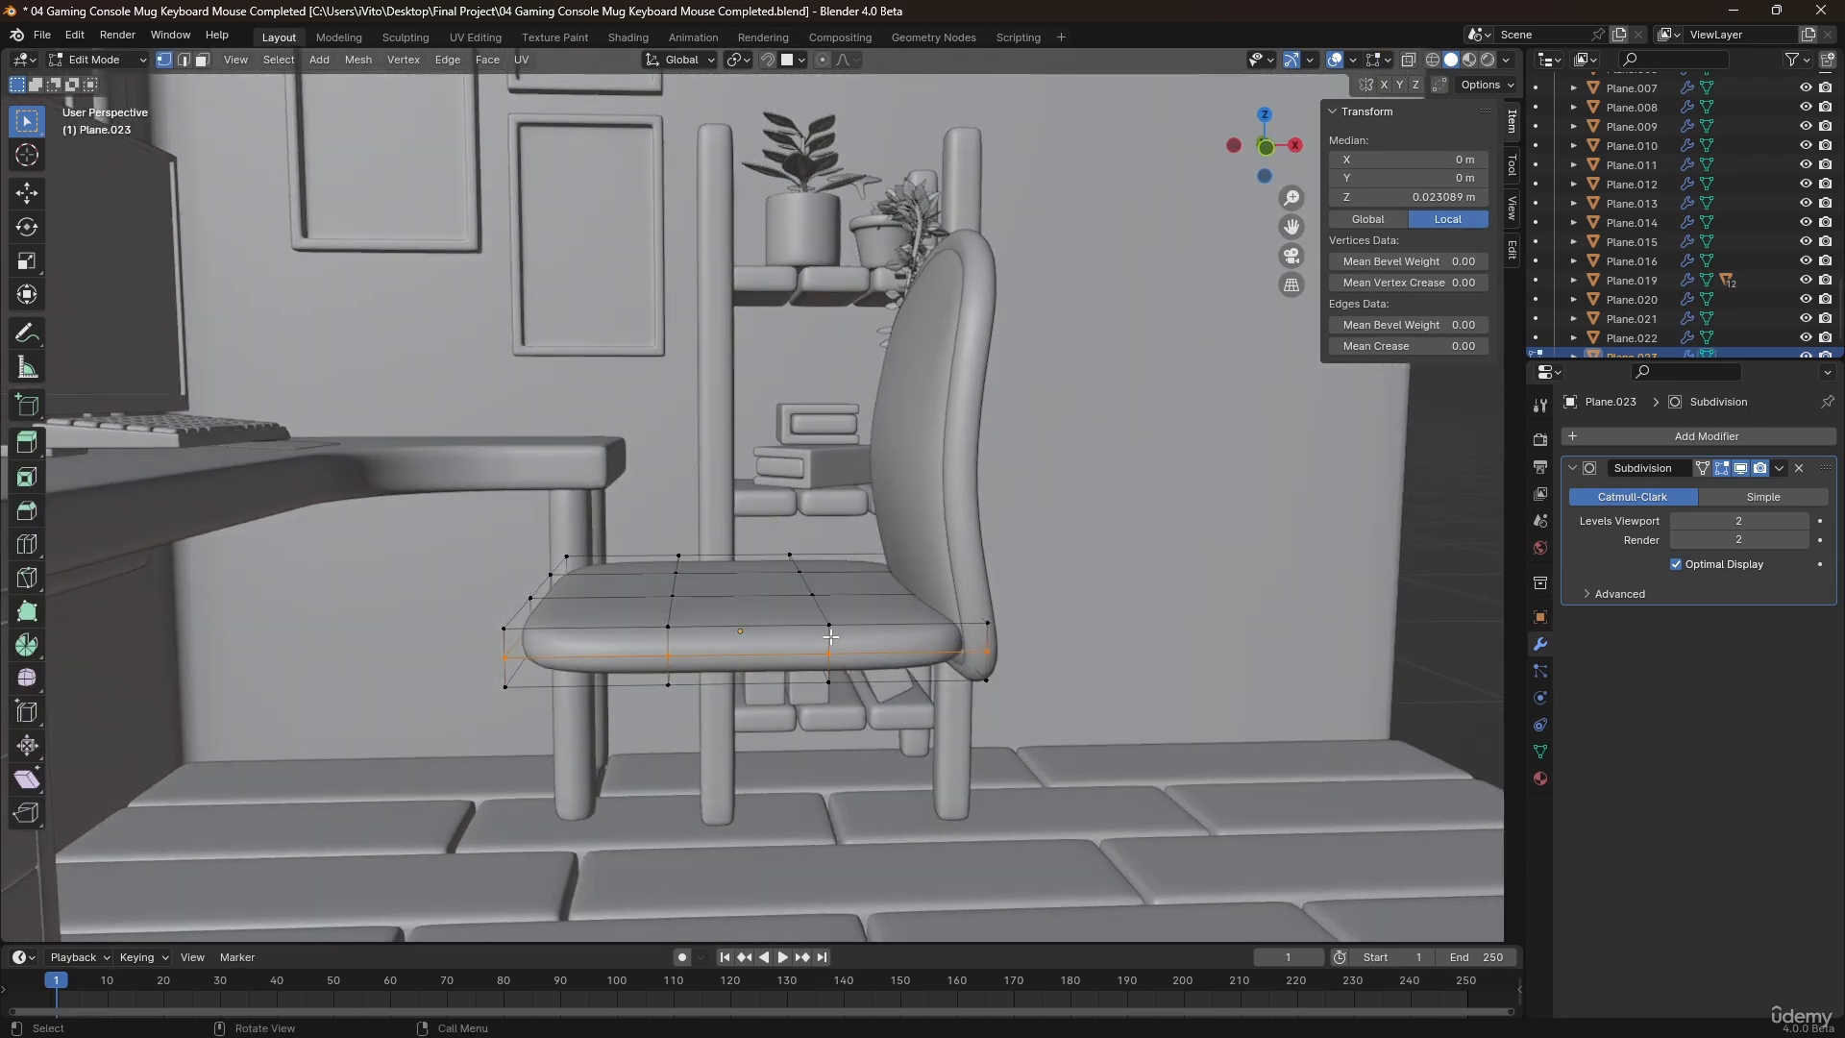
key(a)
key(s)
key(z)
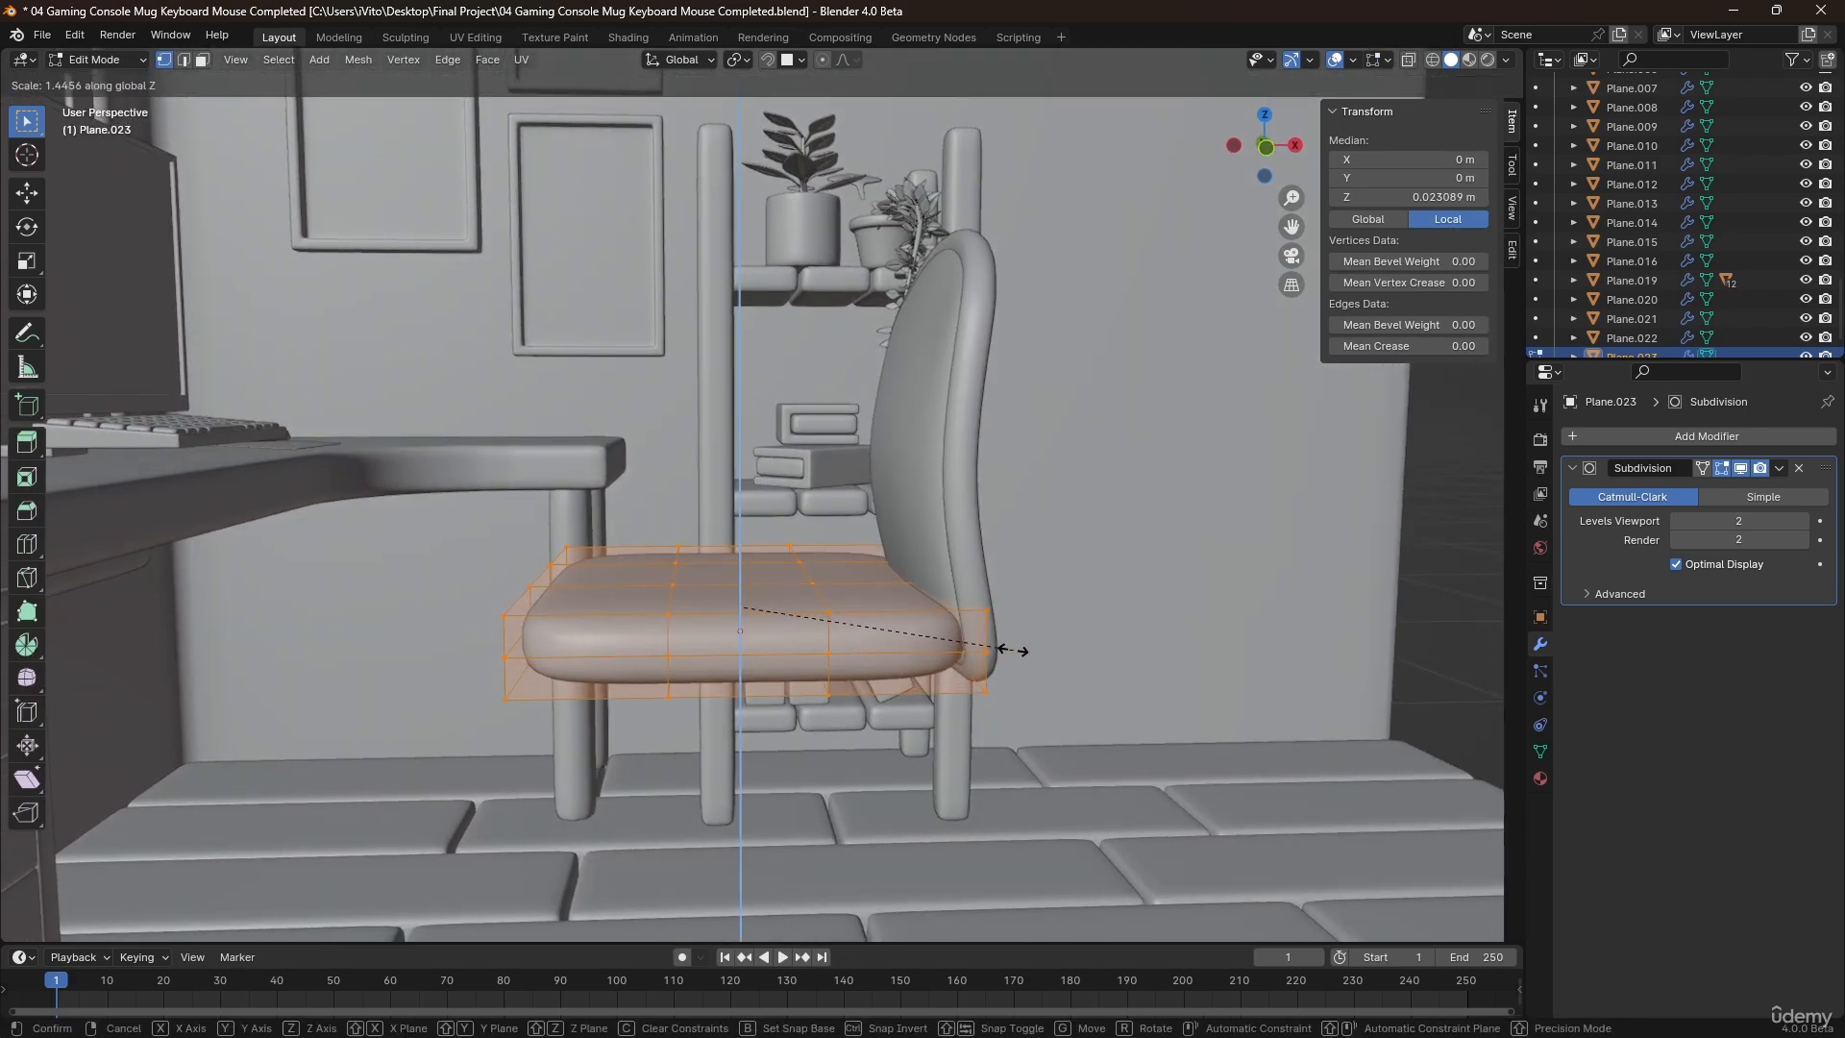
click(1022, 650)
key(g)
key(z)
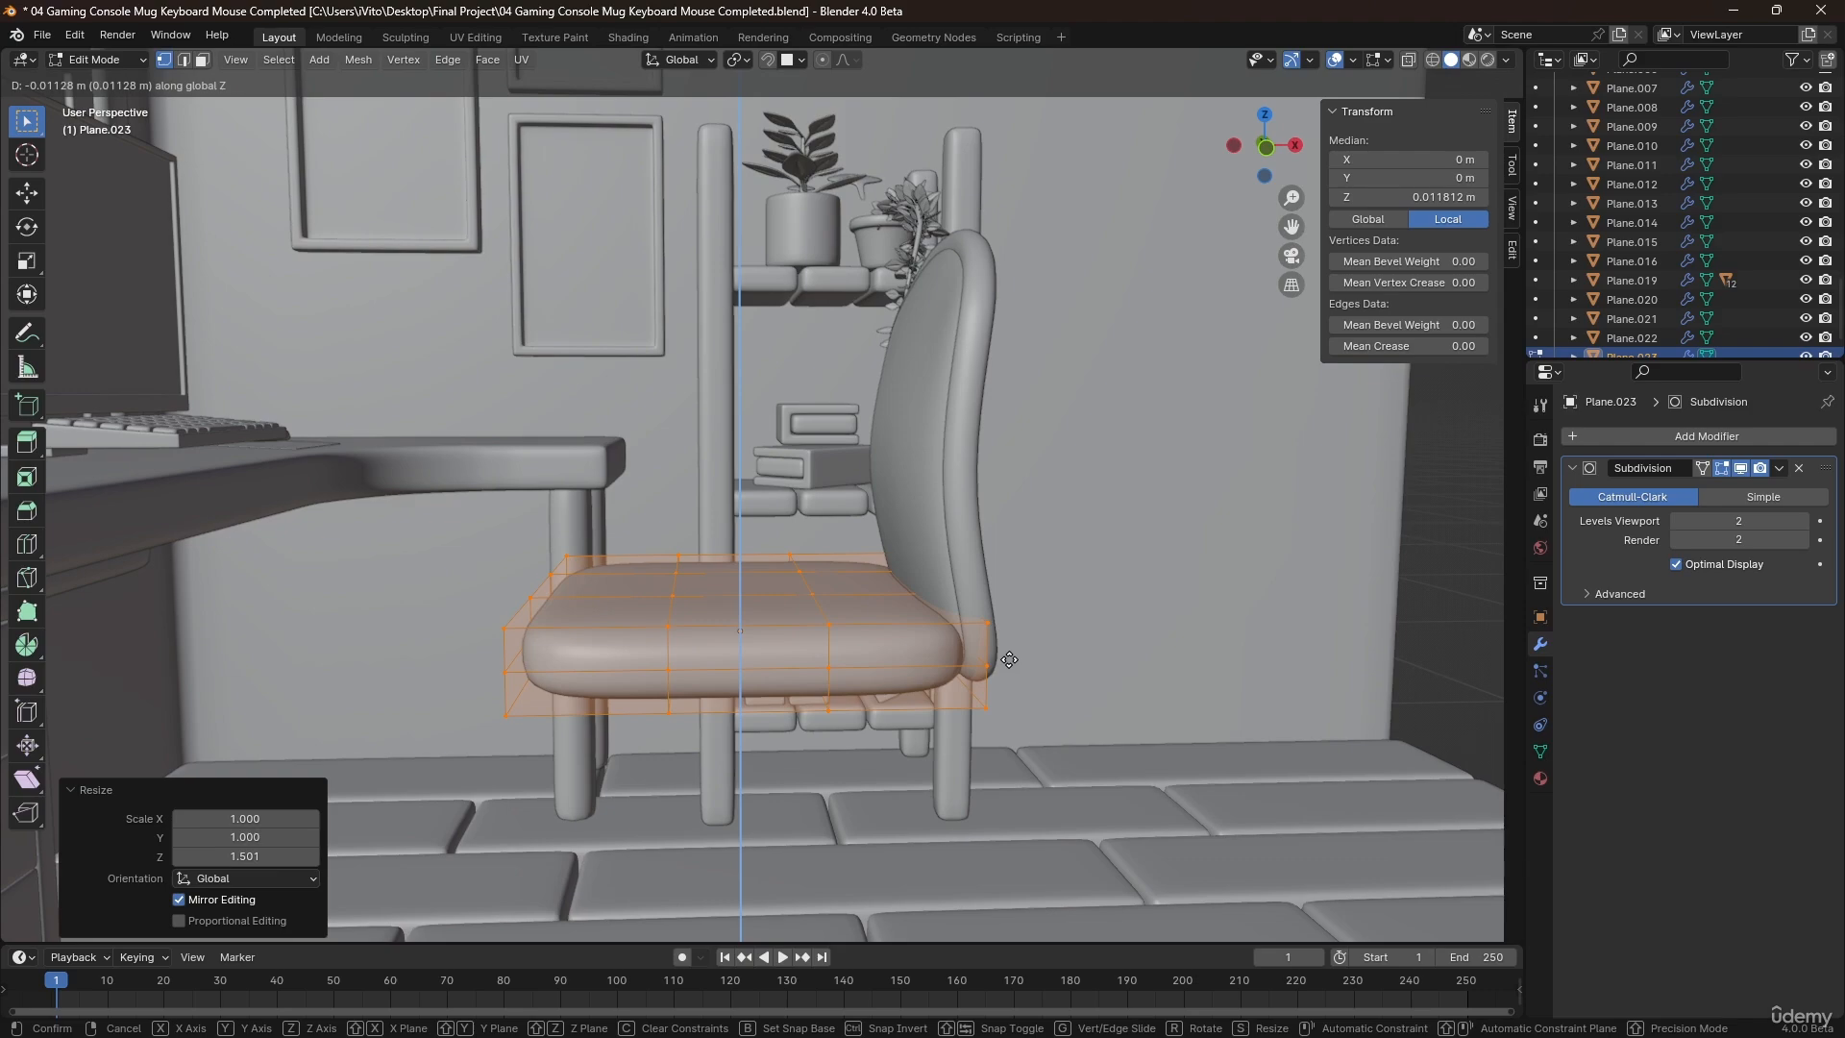
click(1009, 651)
Select the middle vertices along the seat's rear edge through the mesh and move them about -0.02 m along X.
middle_drag(996, 603, 700, 639)
key(alt+z)
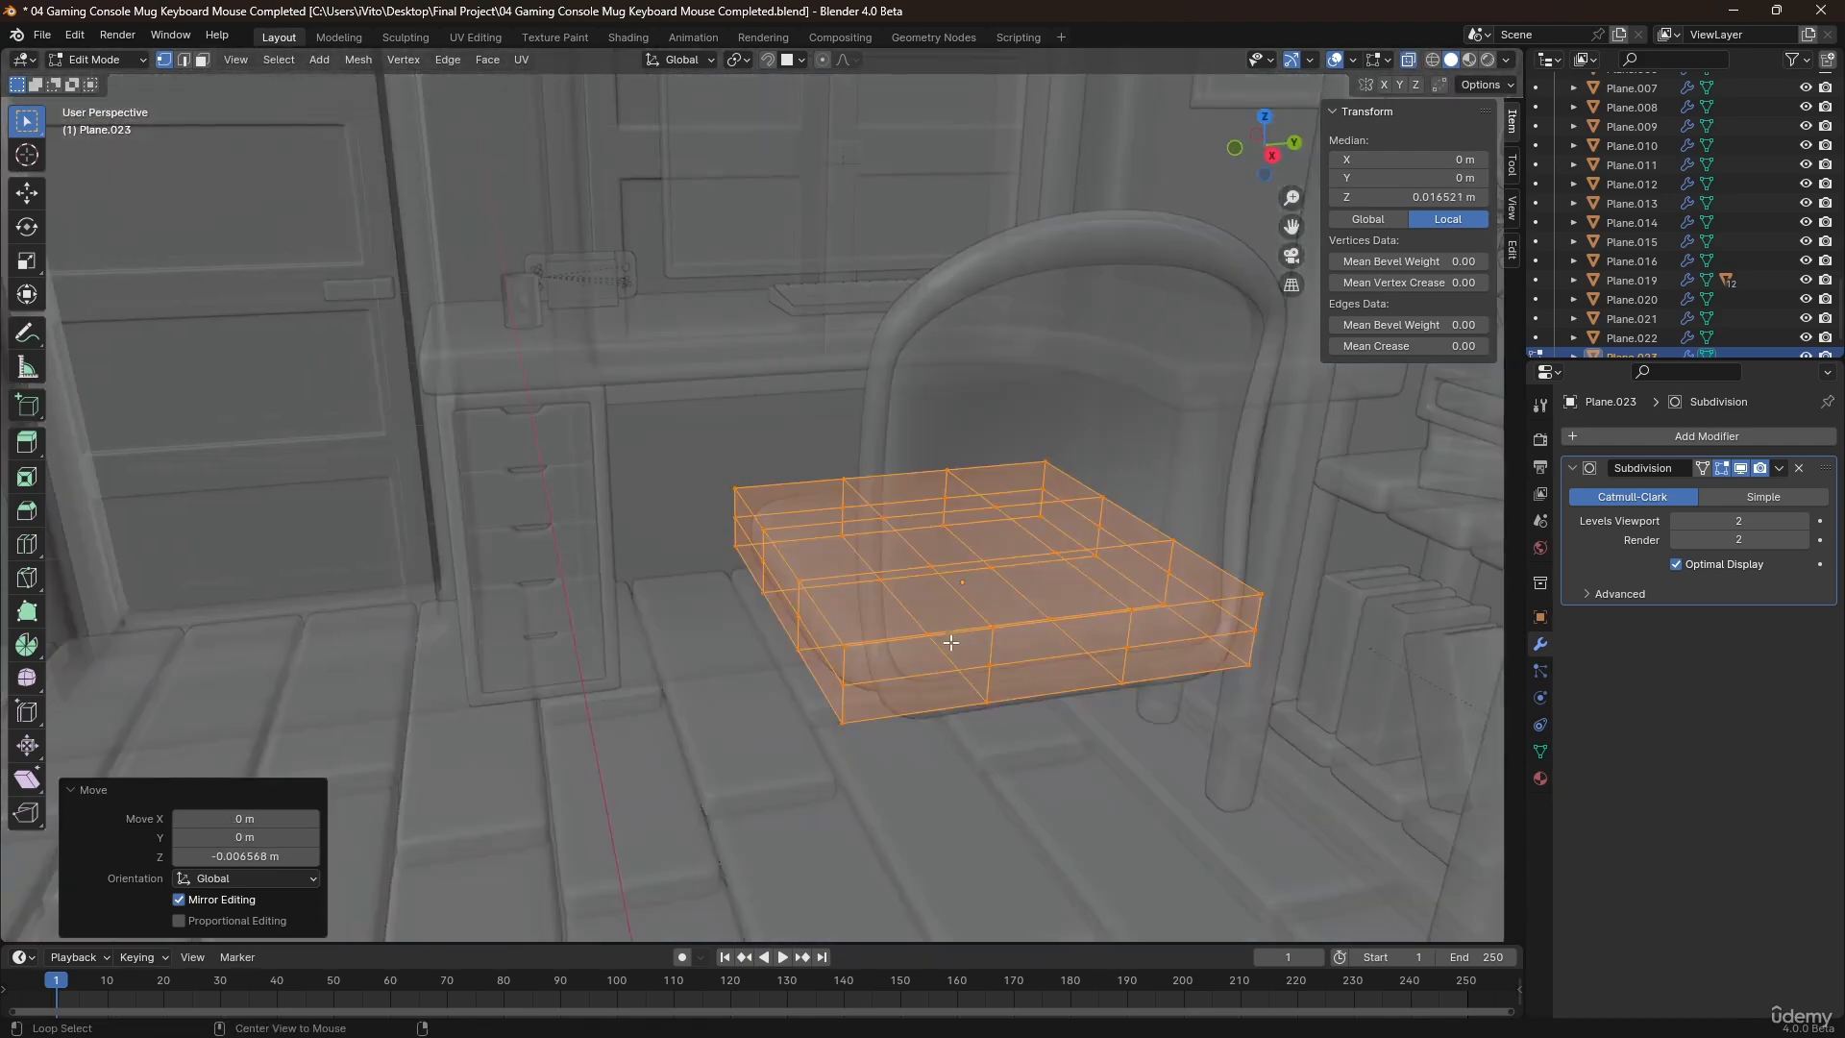
middle_drag(951, 643, 902, 637)
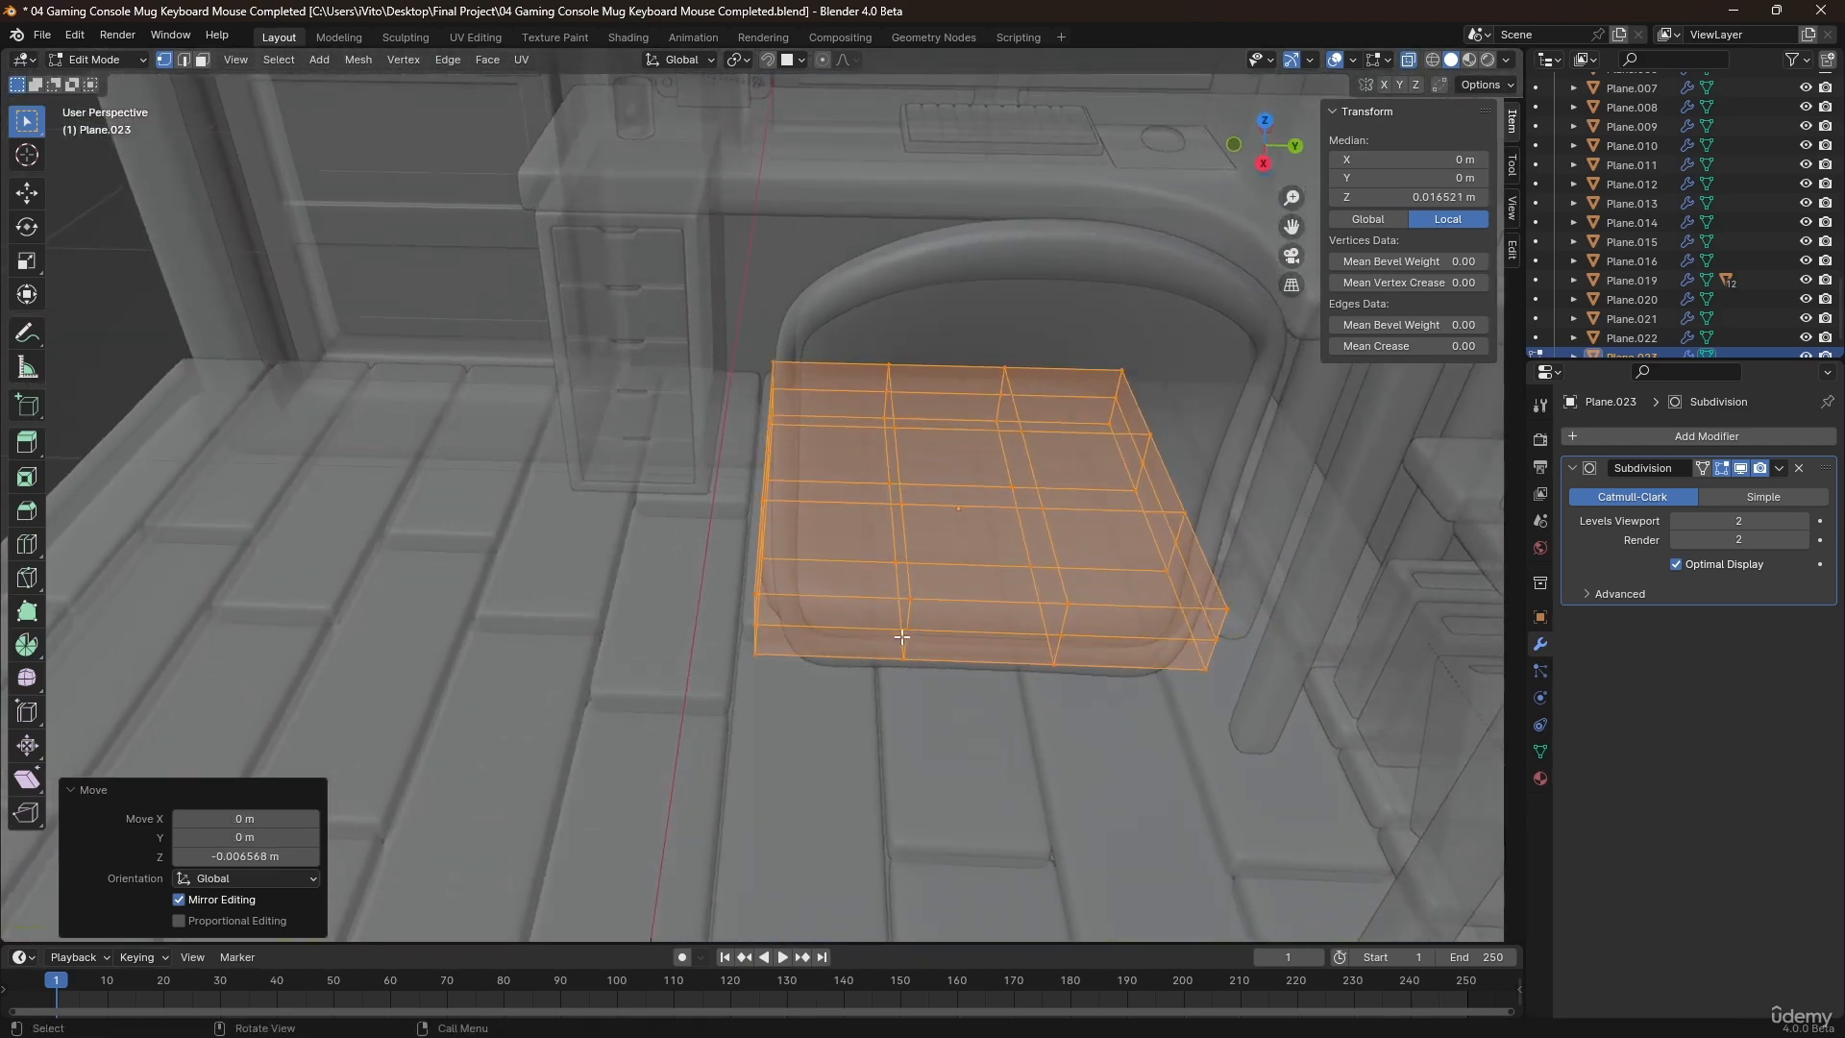
drag(897, 599, 942, 677)
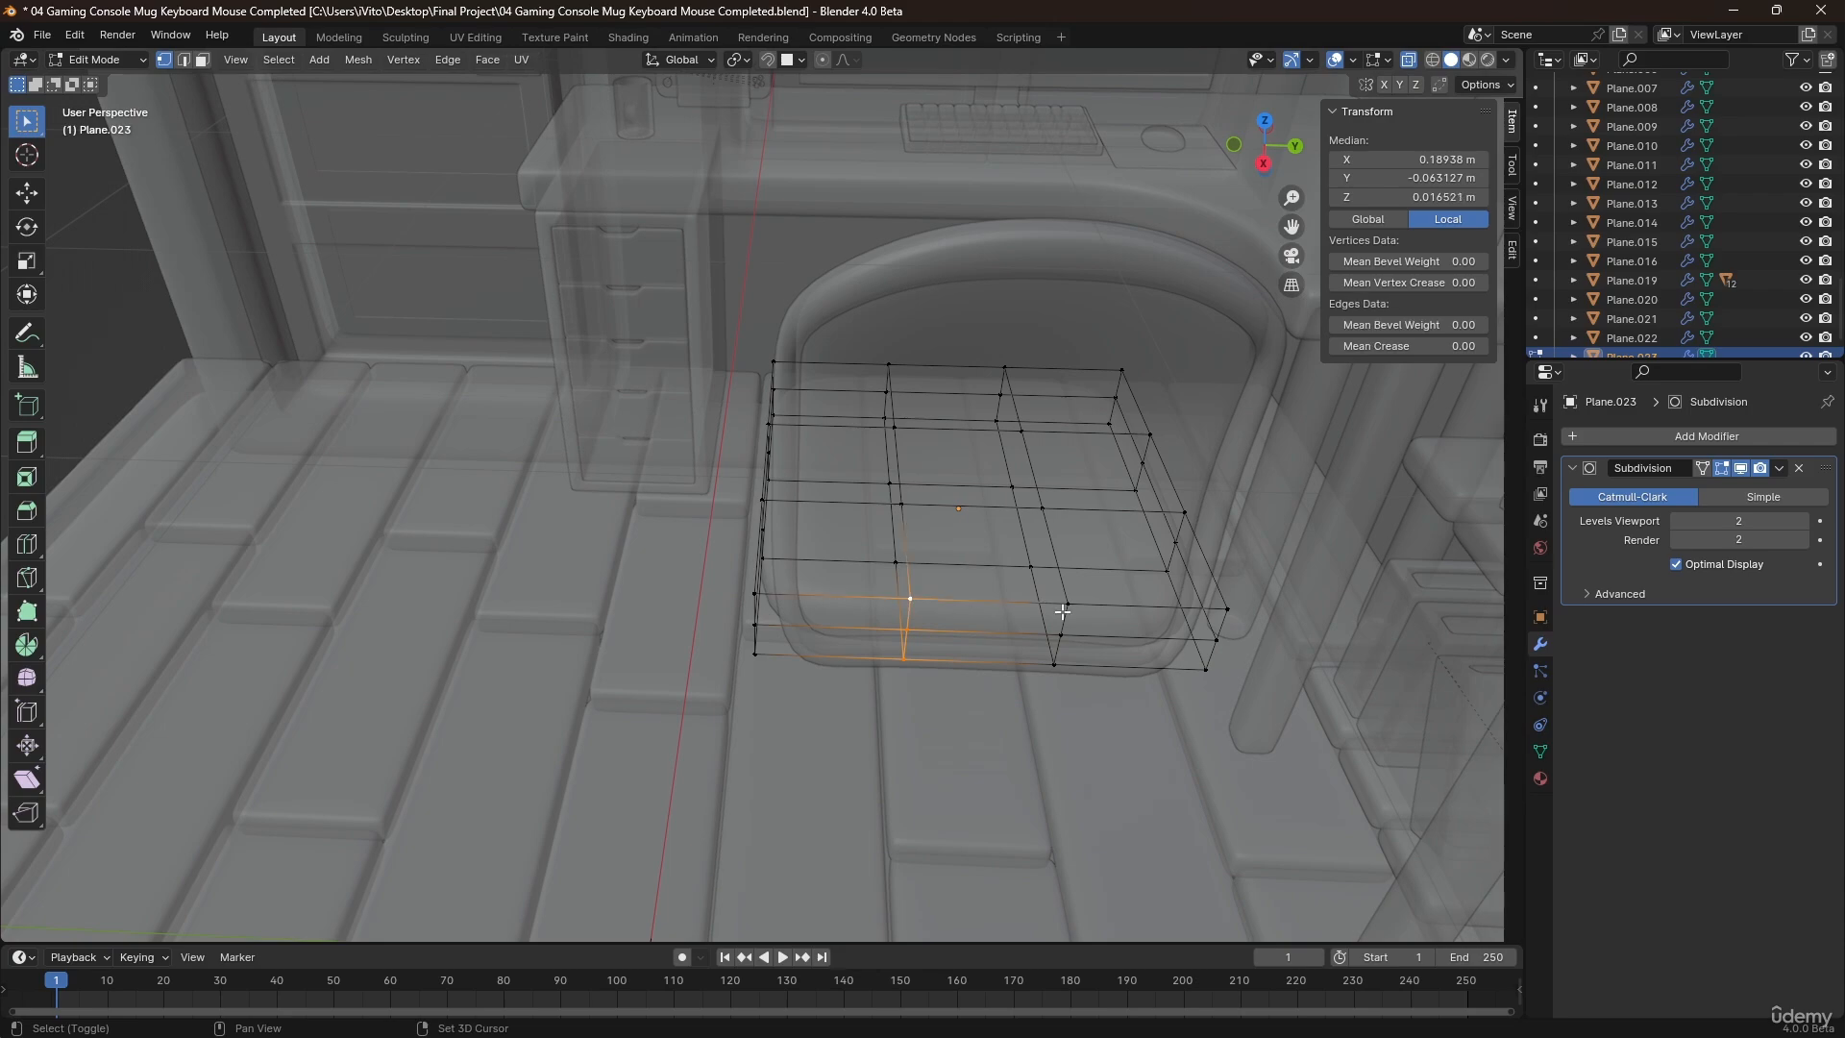
middle_drag(988, 674, 942, 624)
key(alt+z)
key(g)
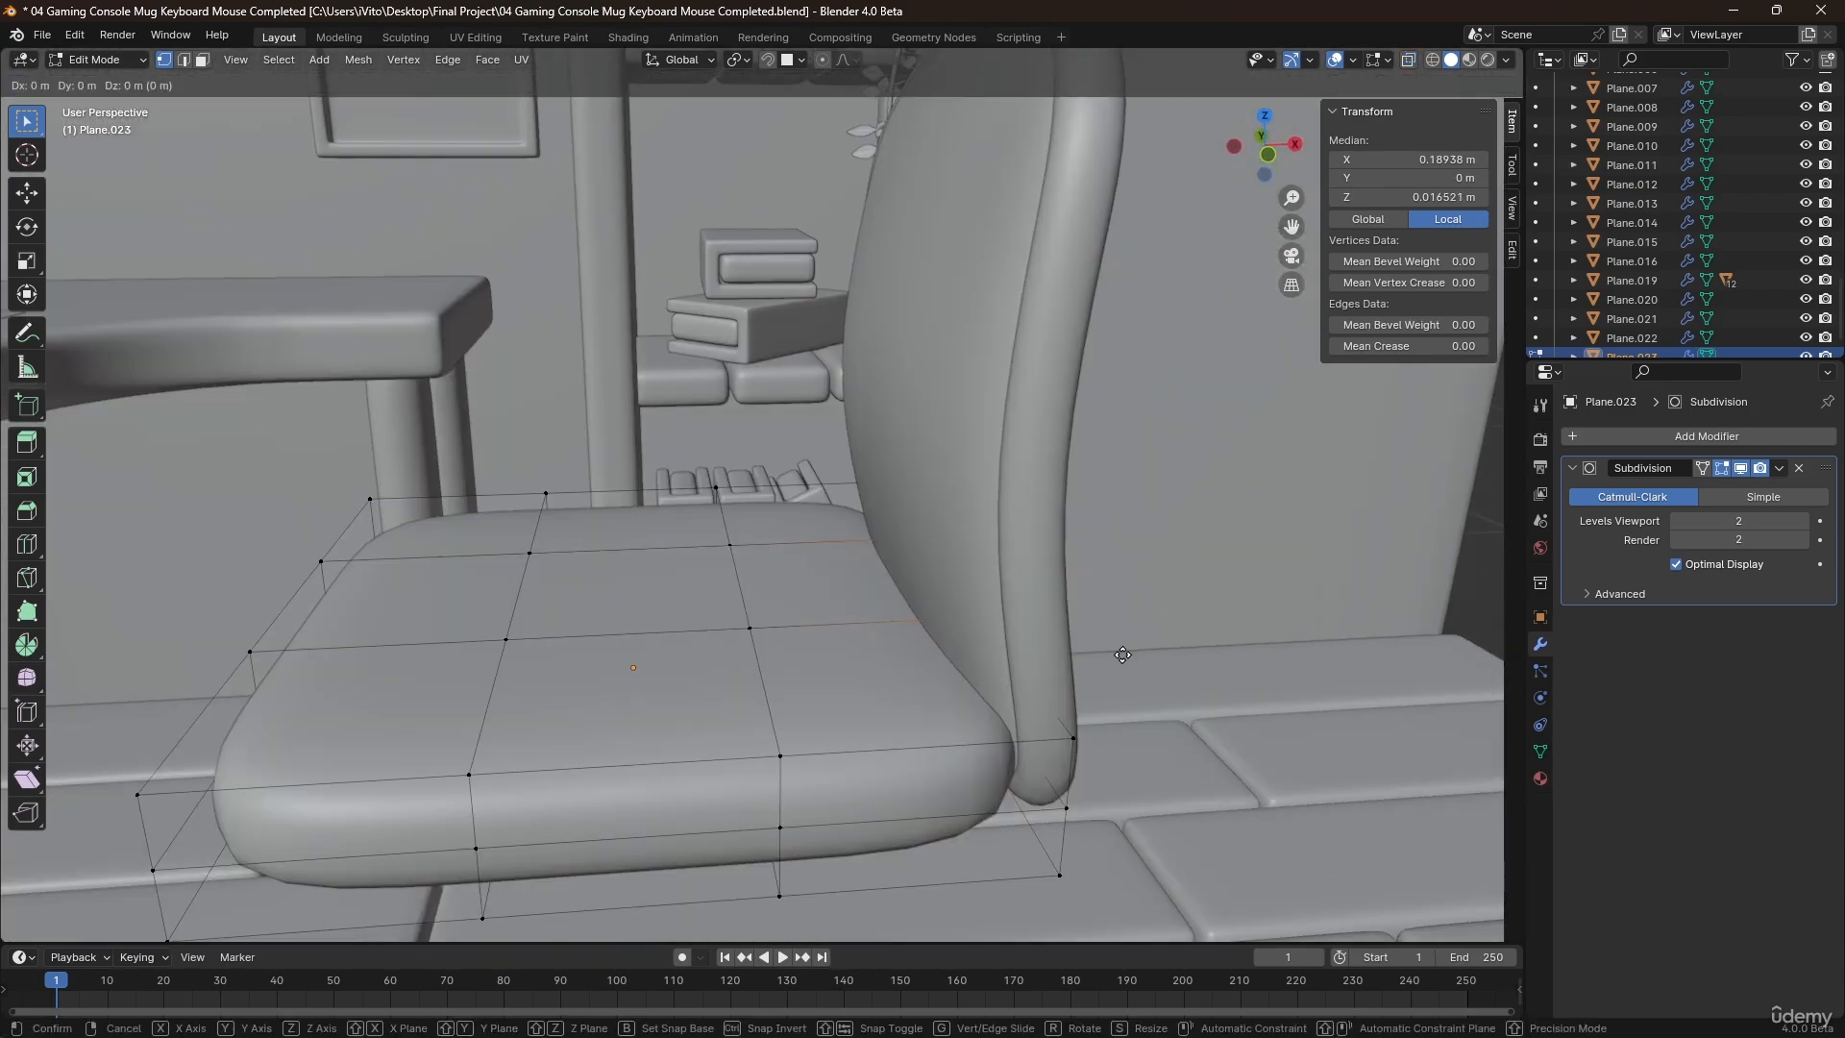
key(x)
click(1089, 647)
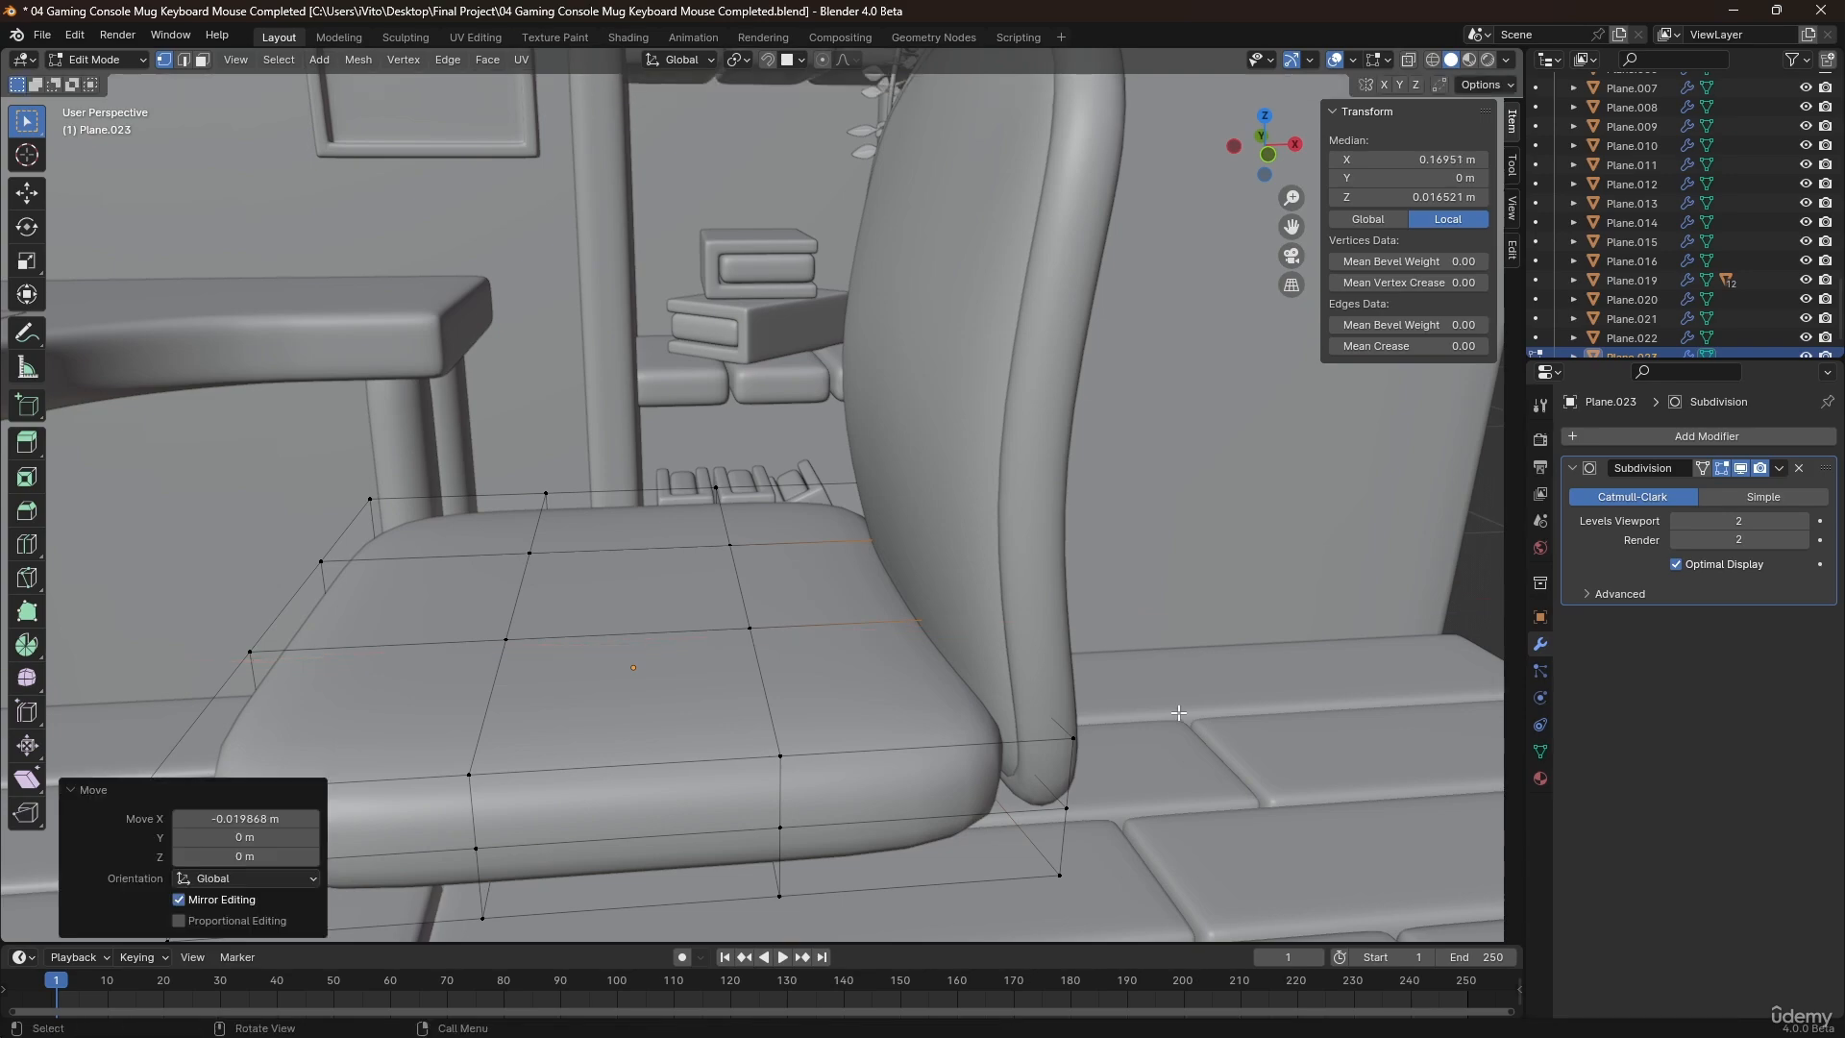
click(1179, 712)
Raise the two front-middle vertices on the seat's top about 0.018 m with proportional editing at a size of about 0.135 m.
middle_drag(1046, 718, 833, 680)
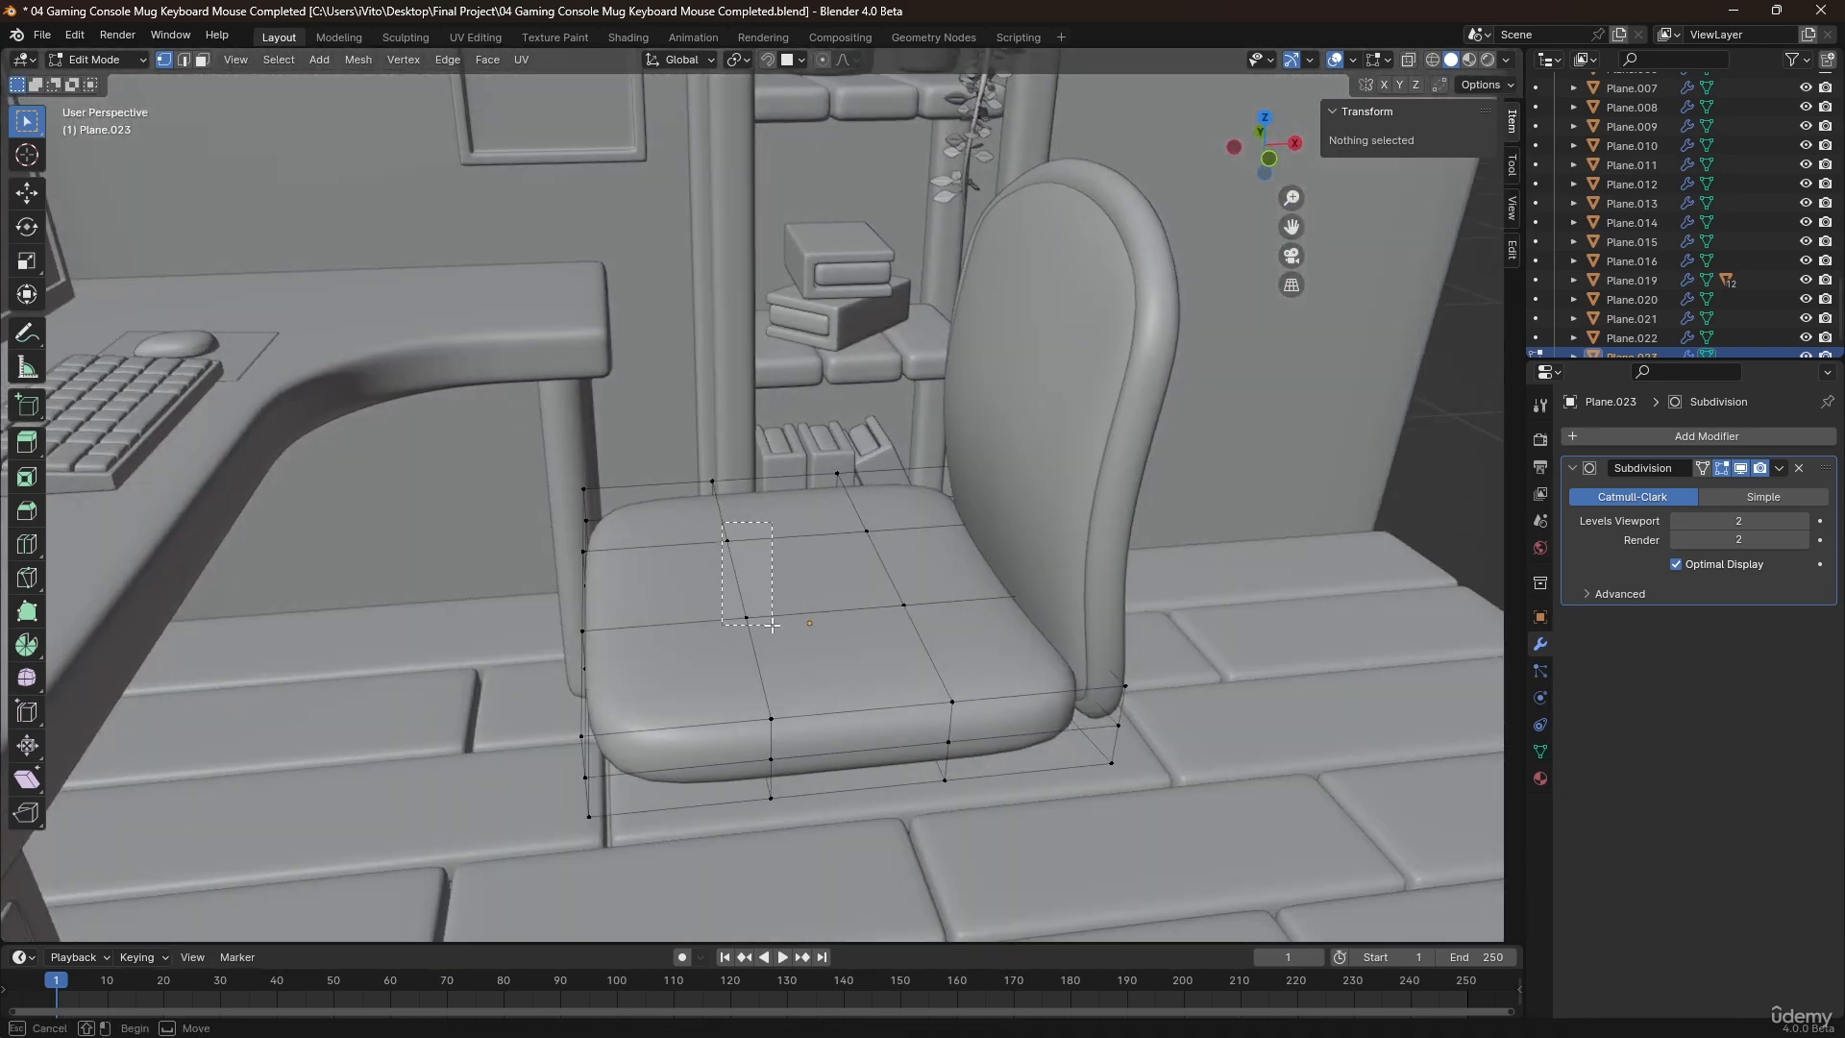
drag(722, 522, 772, 624)
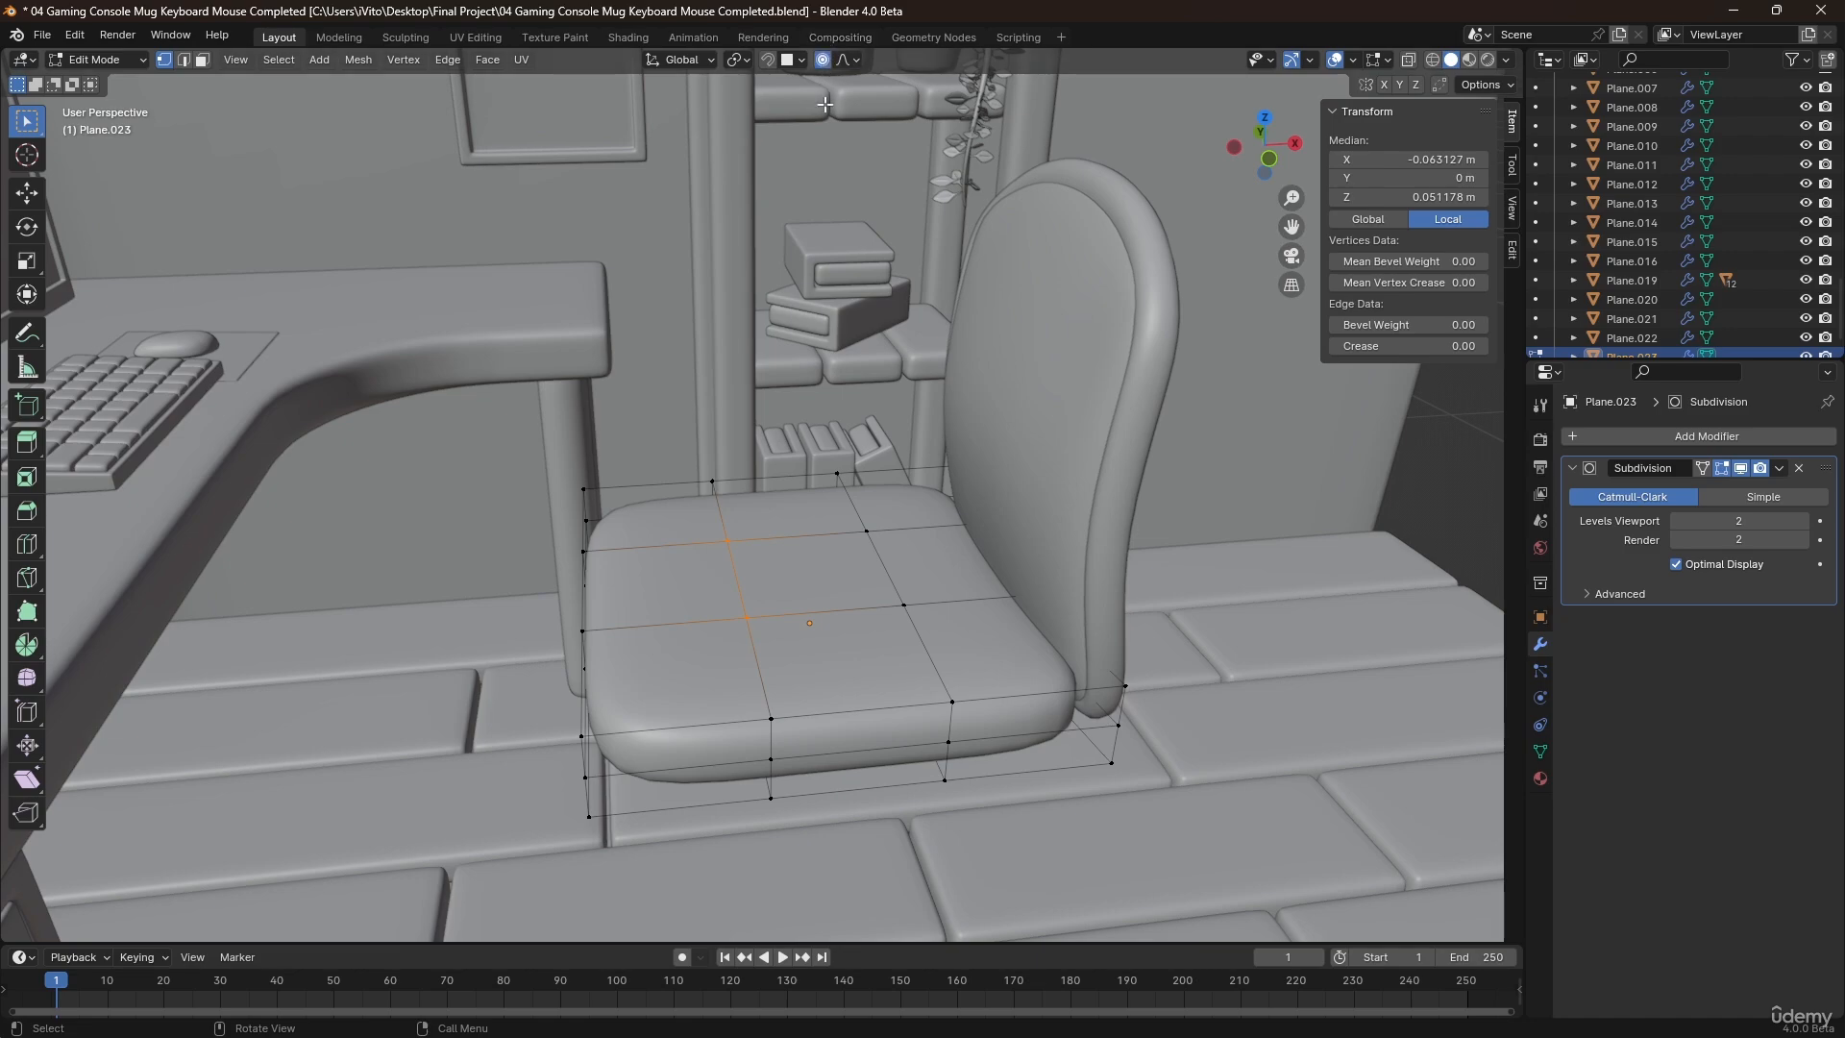
key(g)
scroll(870, 322, up, 5)
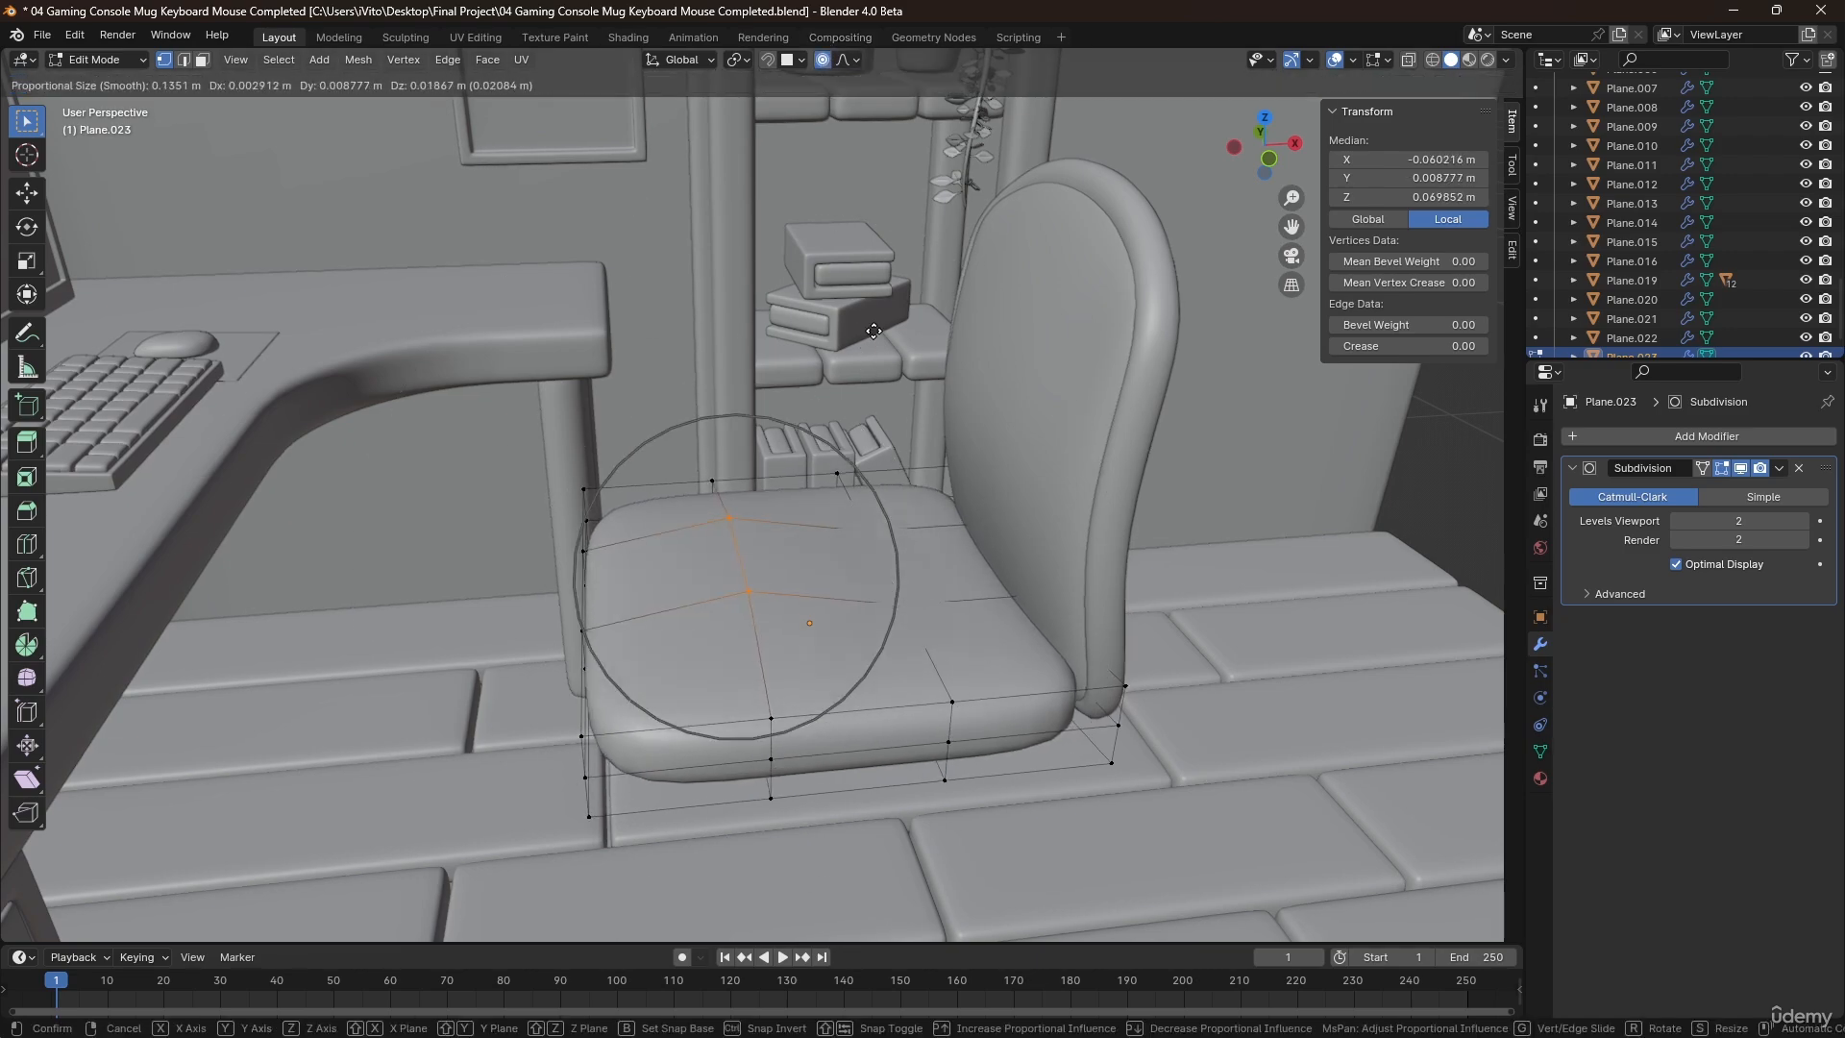
click(873, 332)
middle_drag(884, 463, 878, 413)
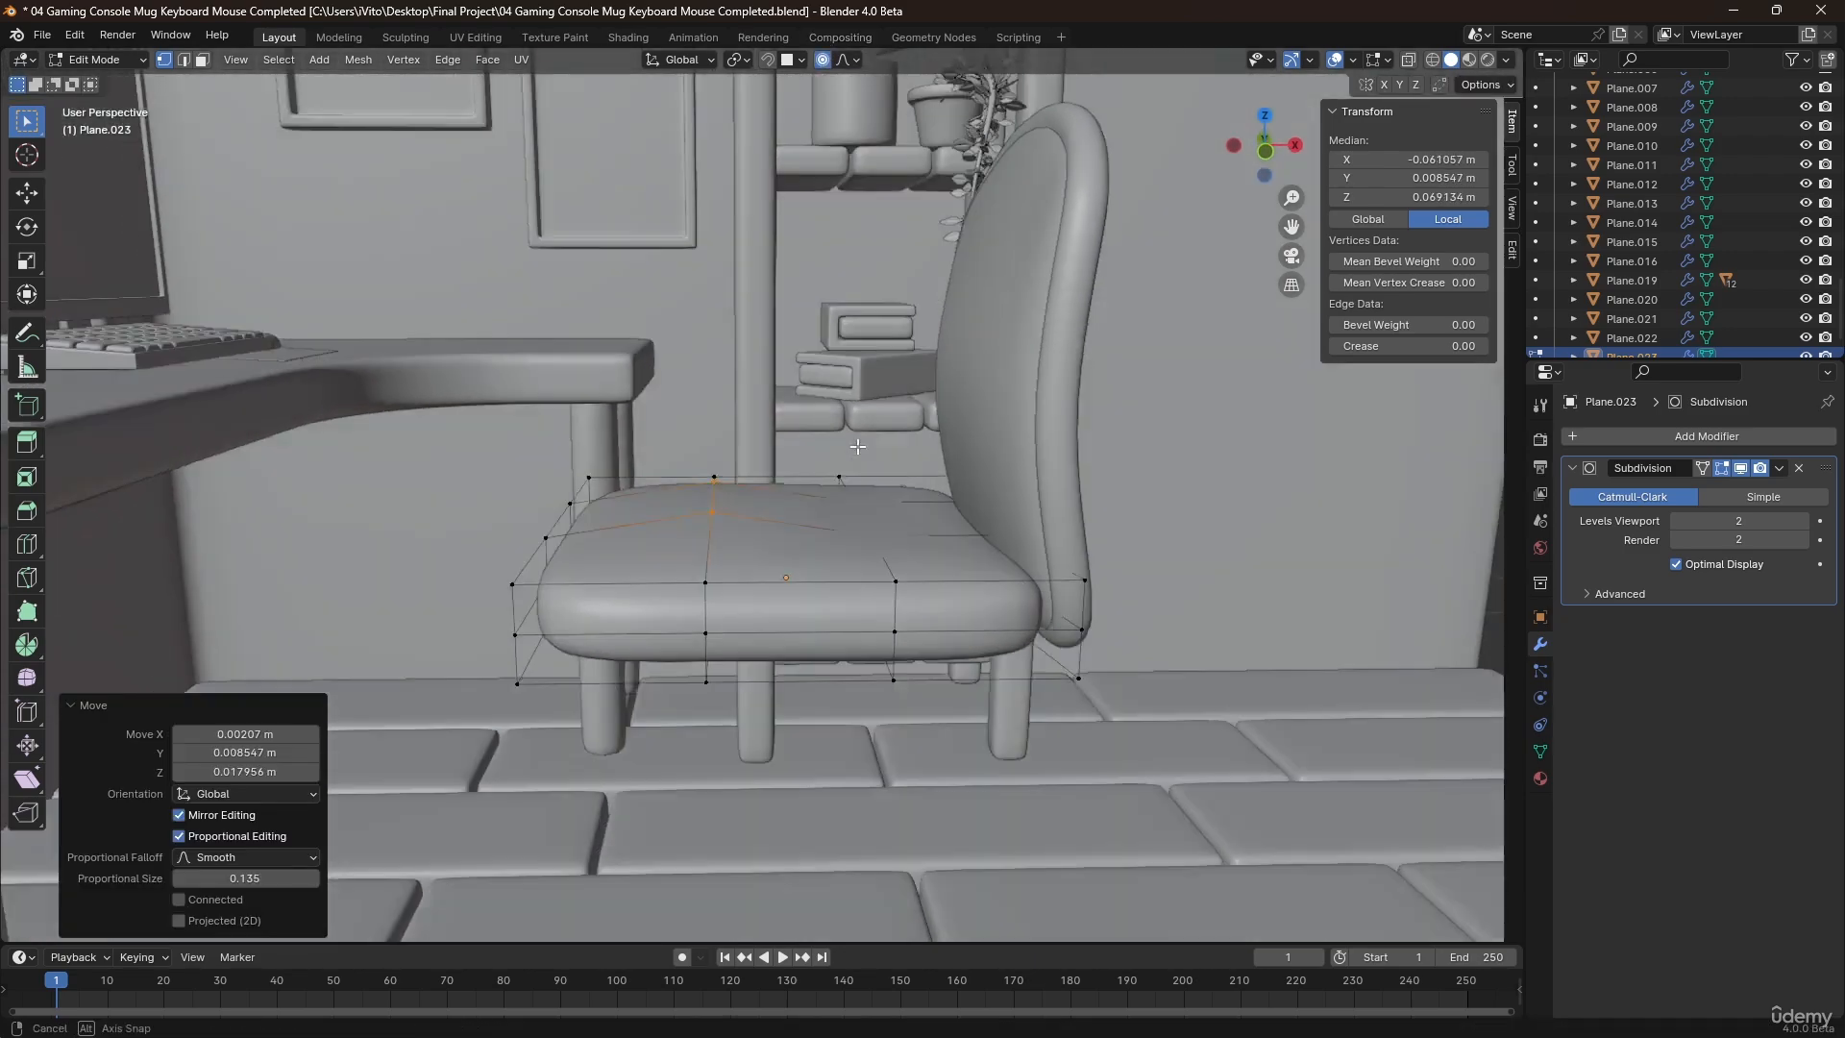
Duplicate the seat cushion in Object Mode, place the copy directly below along Z and open the copy in Edit Mode.
key(Tab)
middle_drag(851, 567, 850, 516)
key(shift+d)
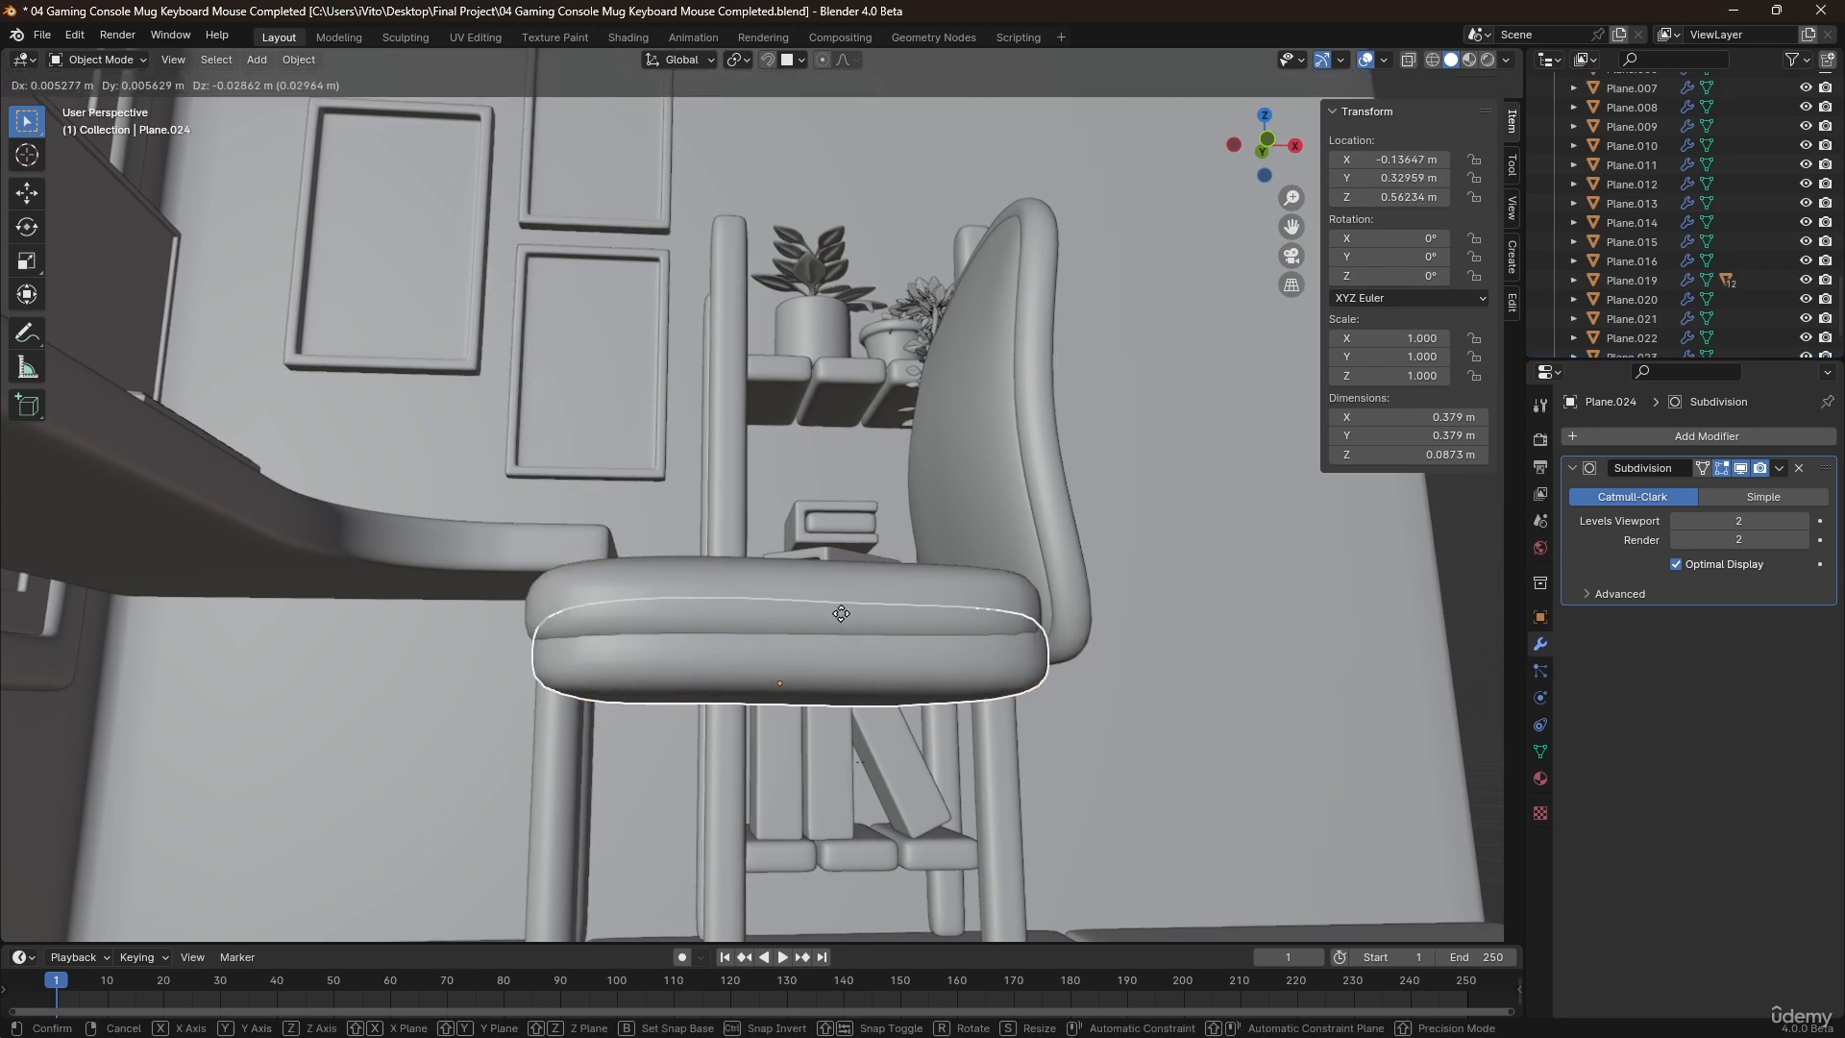
key(z)
click(836, 650)
key(Tab)
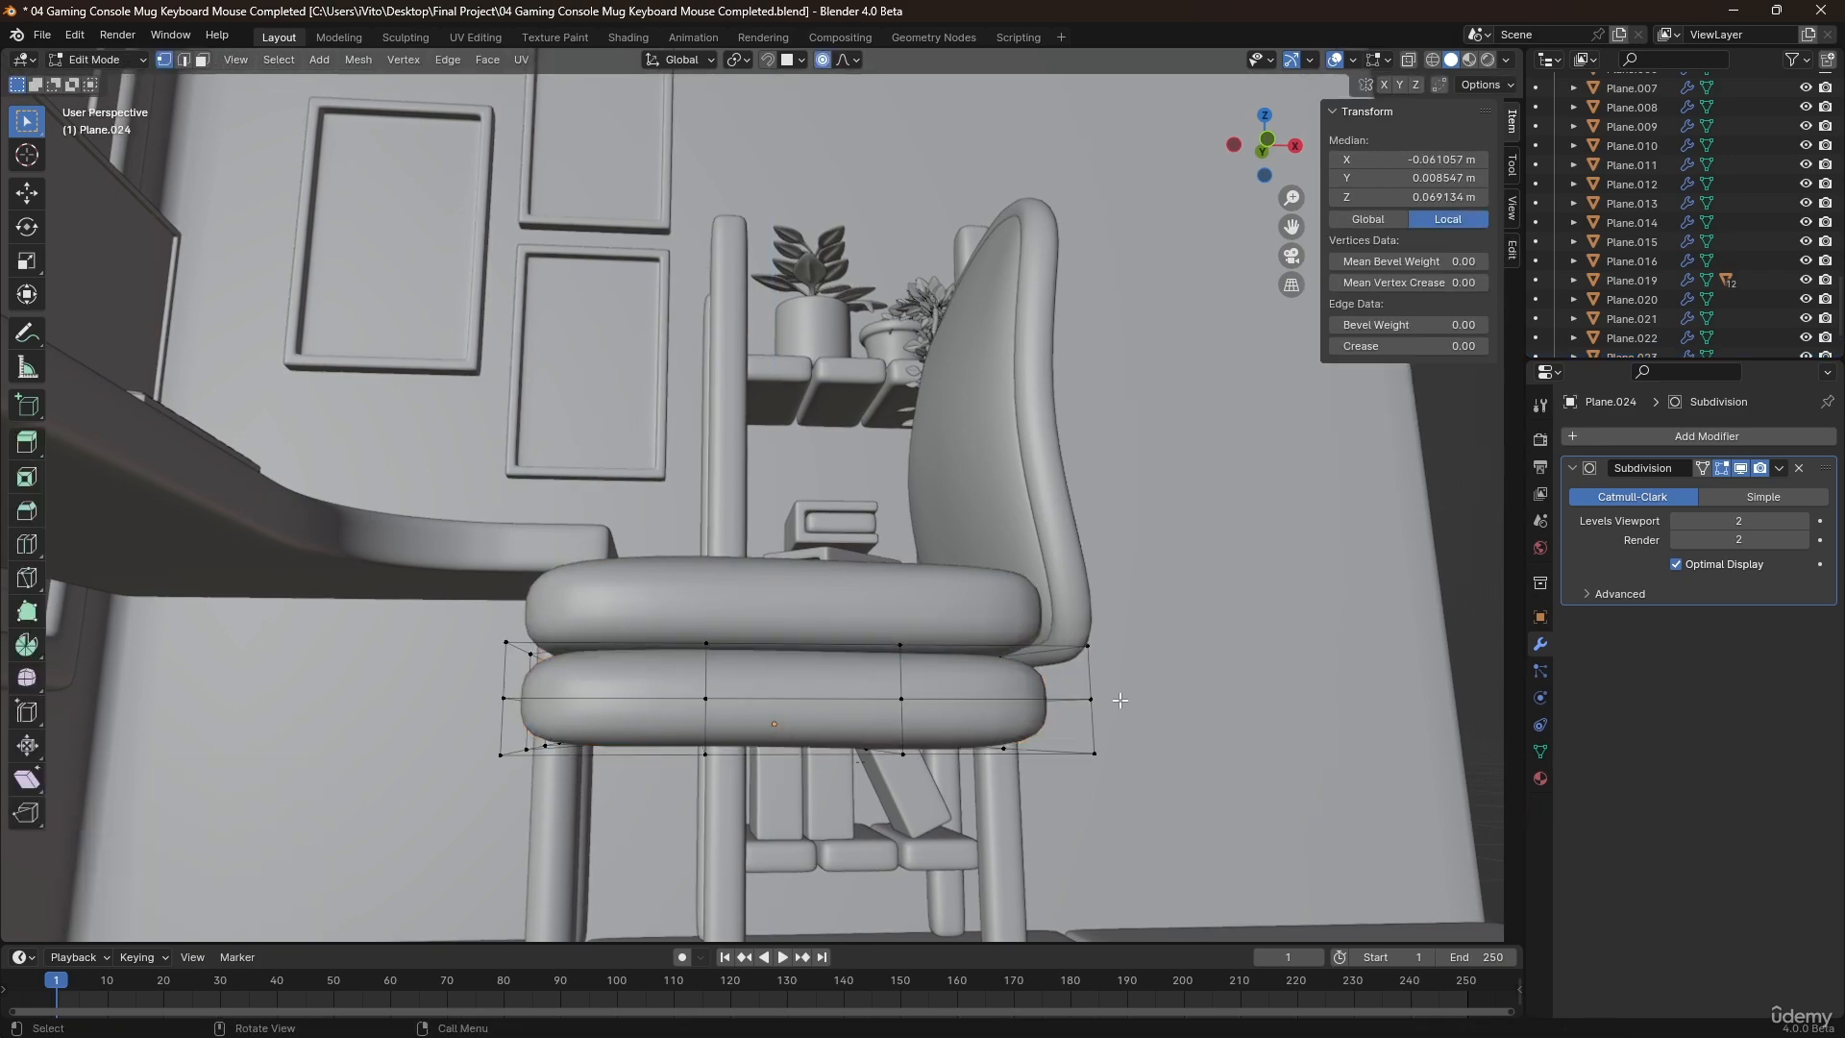
Flatten the seat copy's mesh along Z to about 0.032 m thick and raise the object about 0.024 m to the seat's underside.
key(a)
key(s)
key(z)
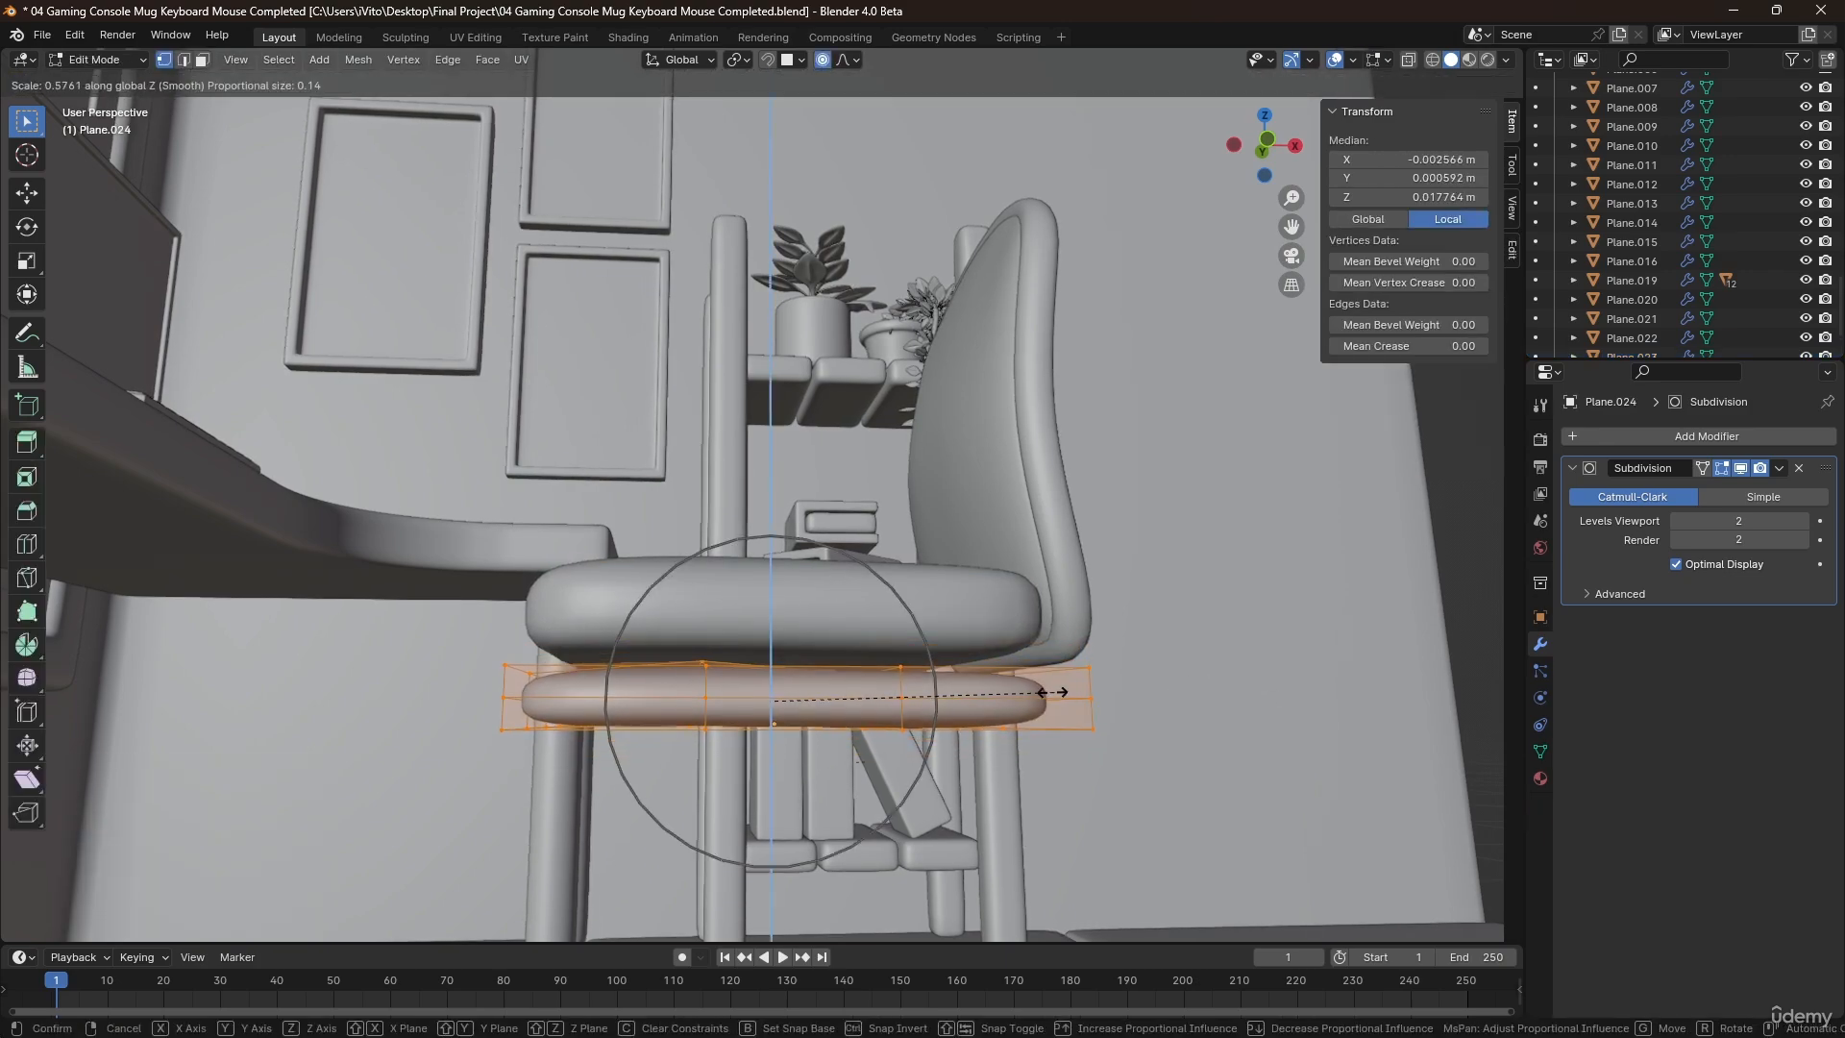
click(948, 703)
key(Tab)
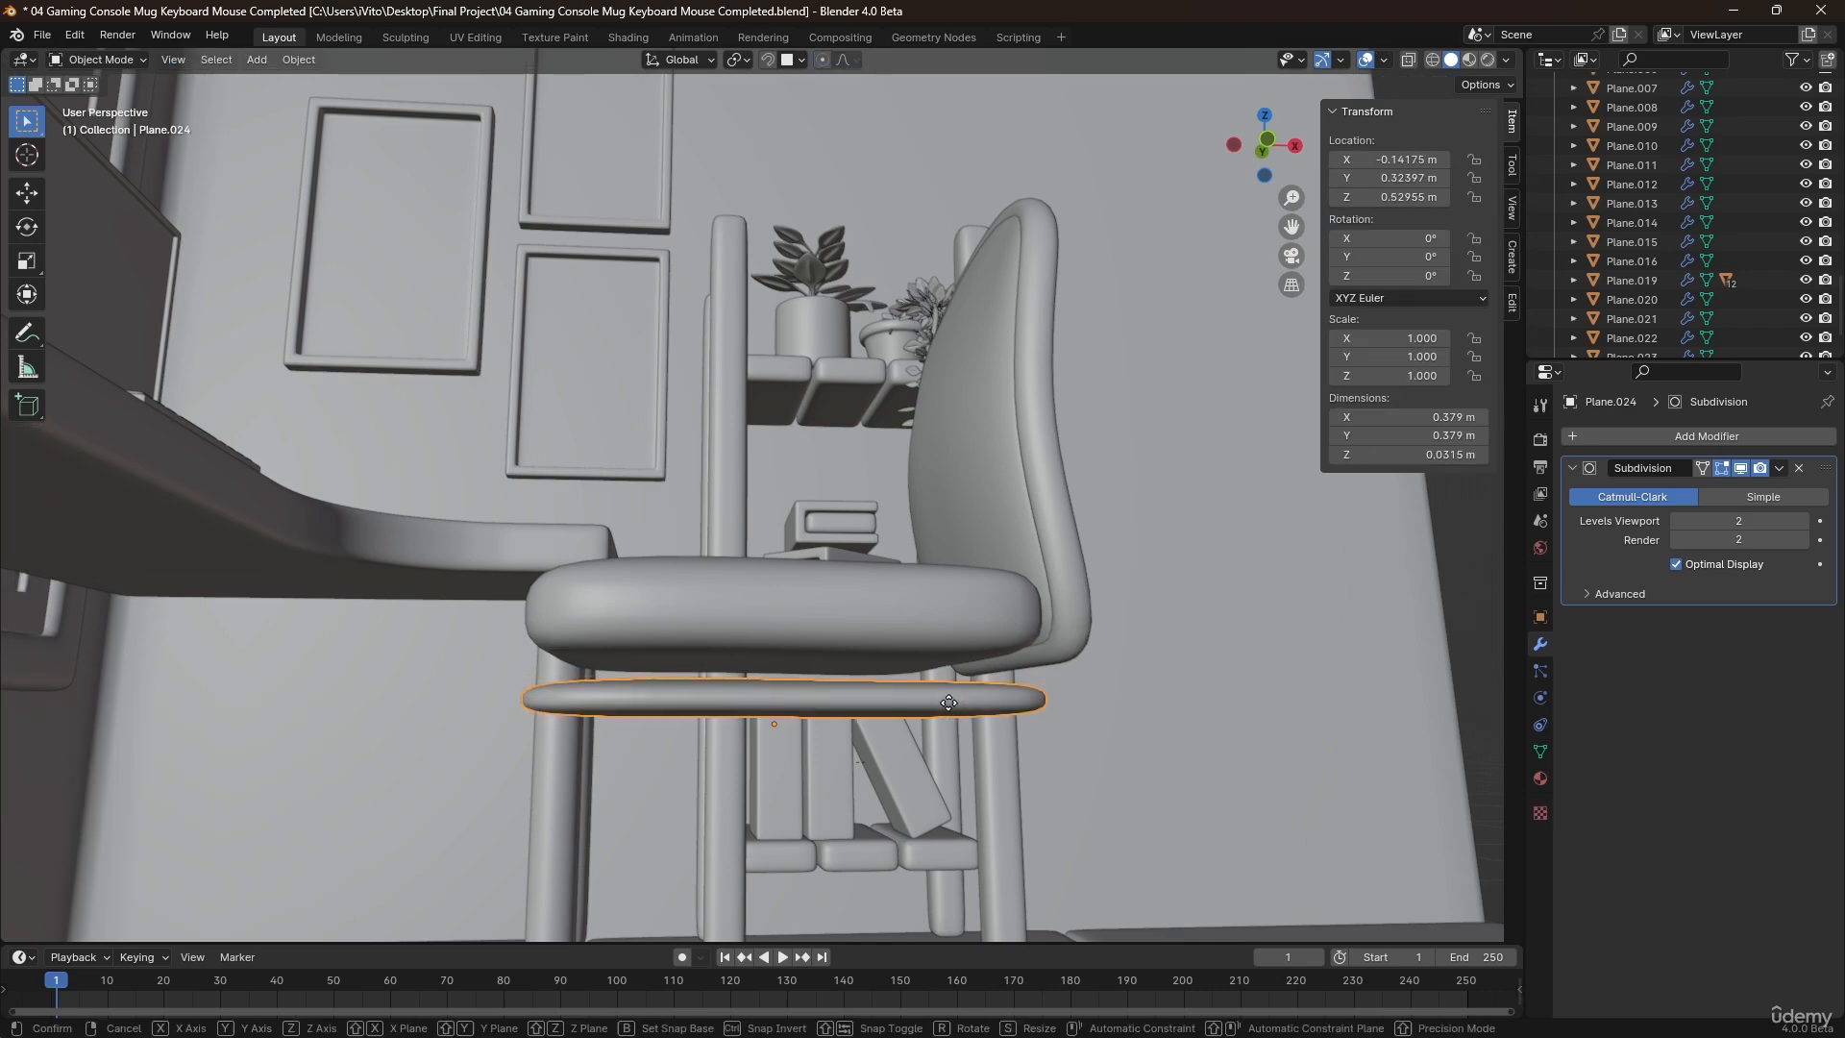
key(g)
key(z)
click(1076, 696)
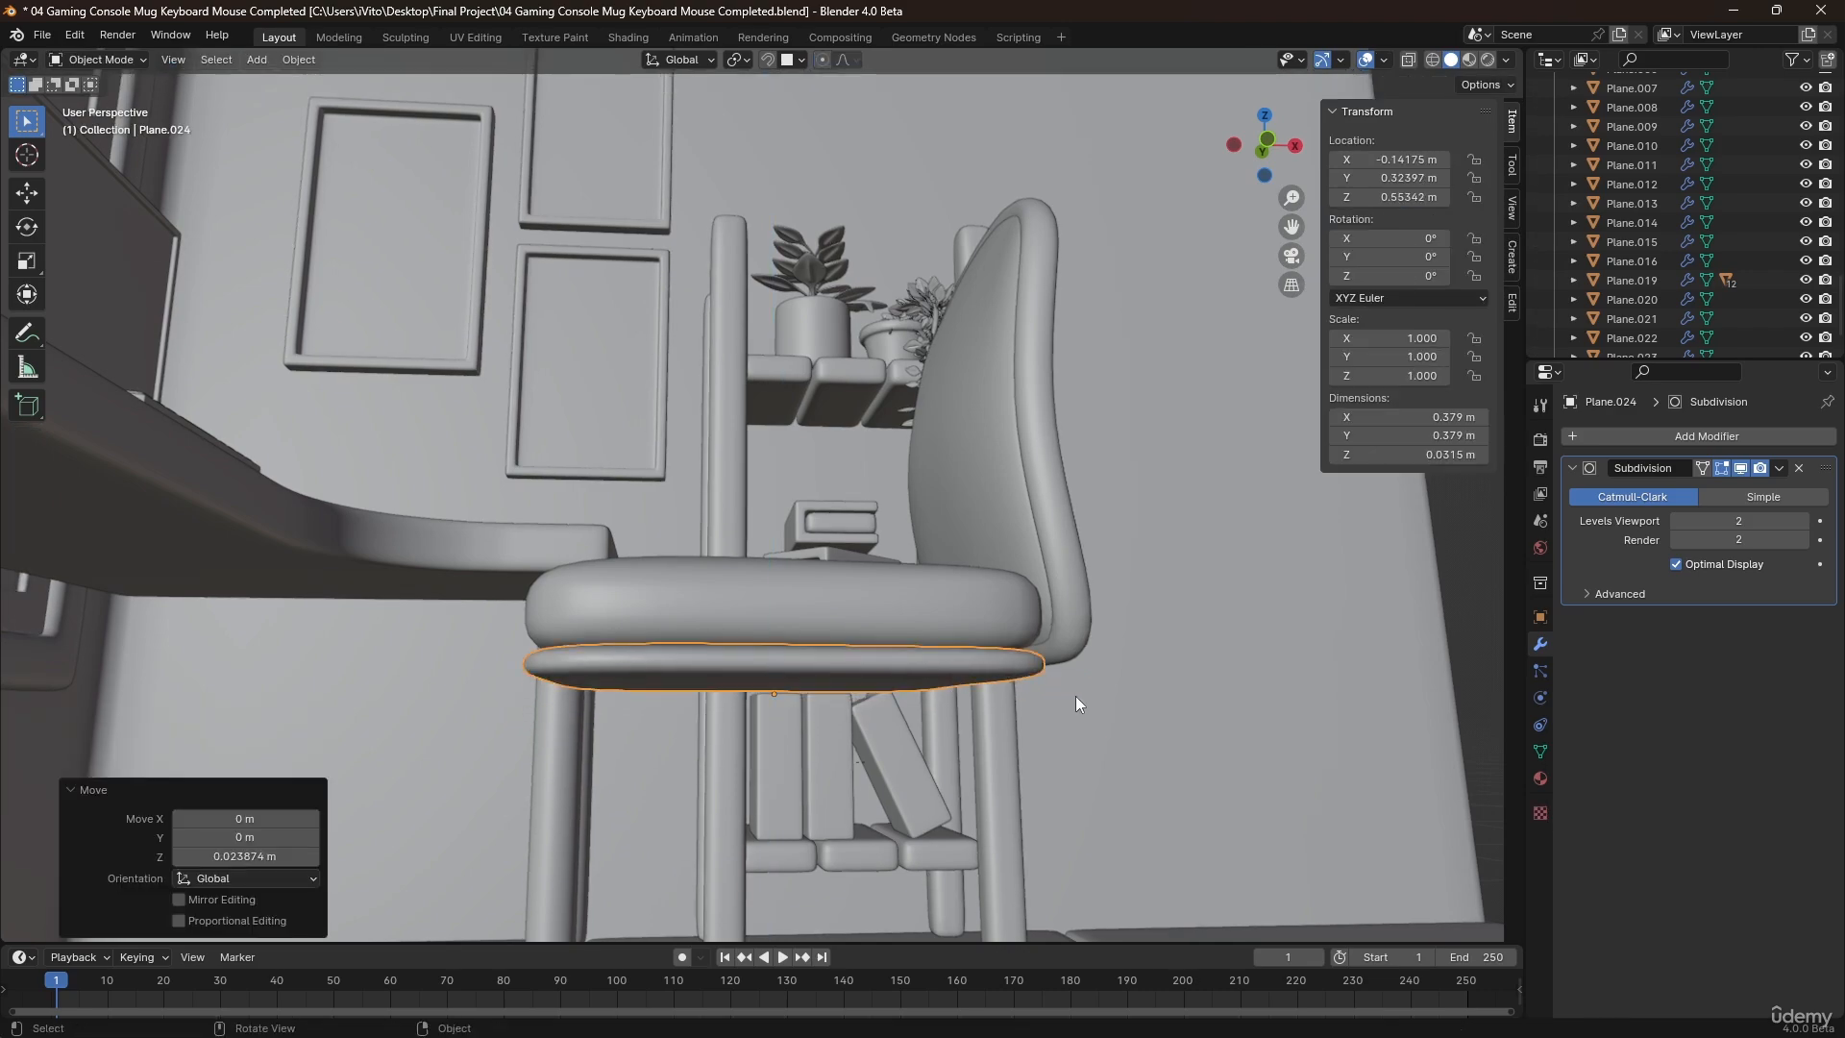
Scale the under-seat base uniformly by about 0.866 and nudge it up about 0.003 m along Z.
key(s)
click(1035, 687)
key(z)
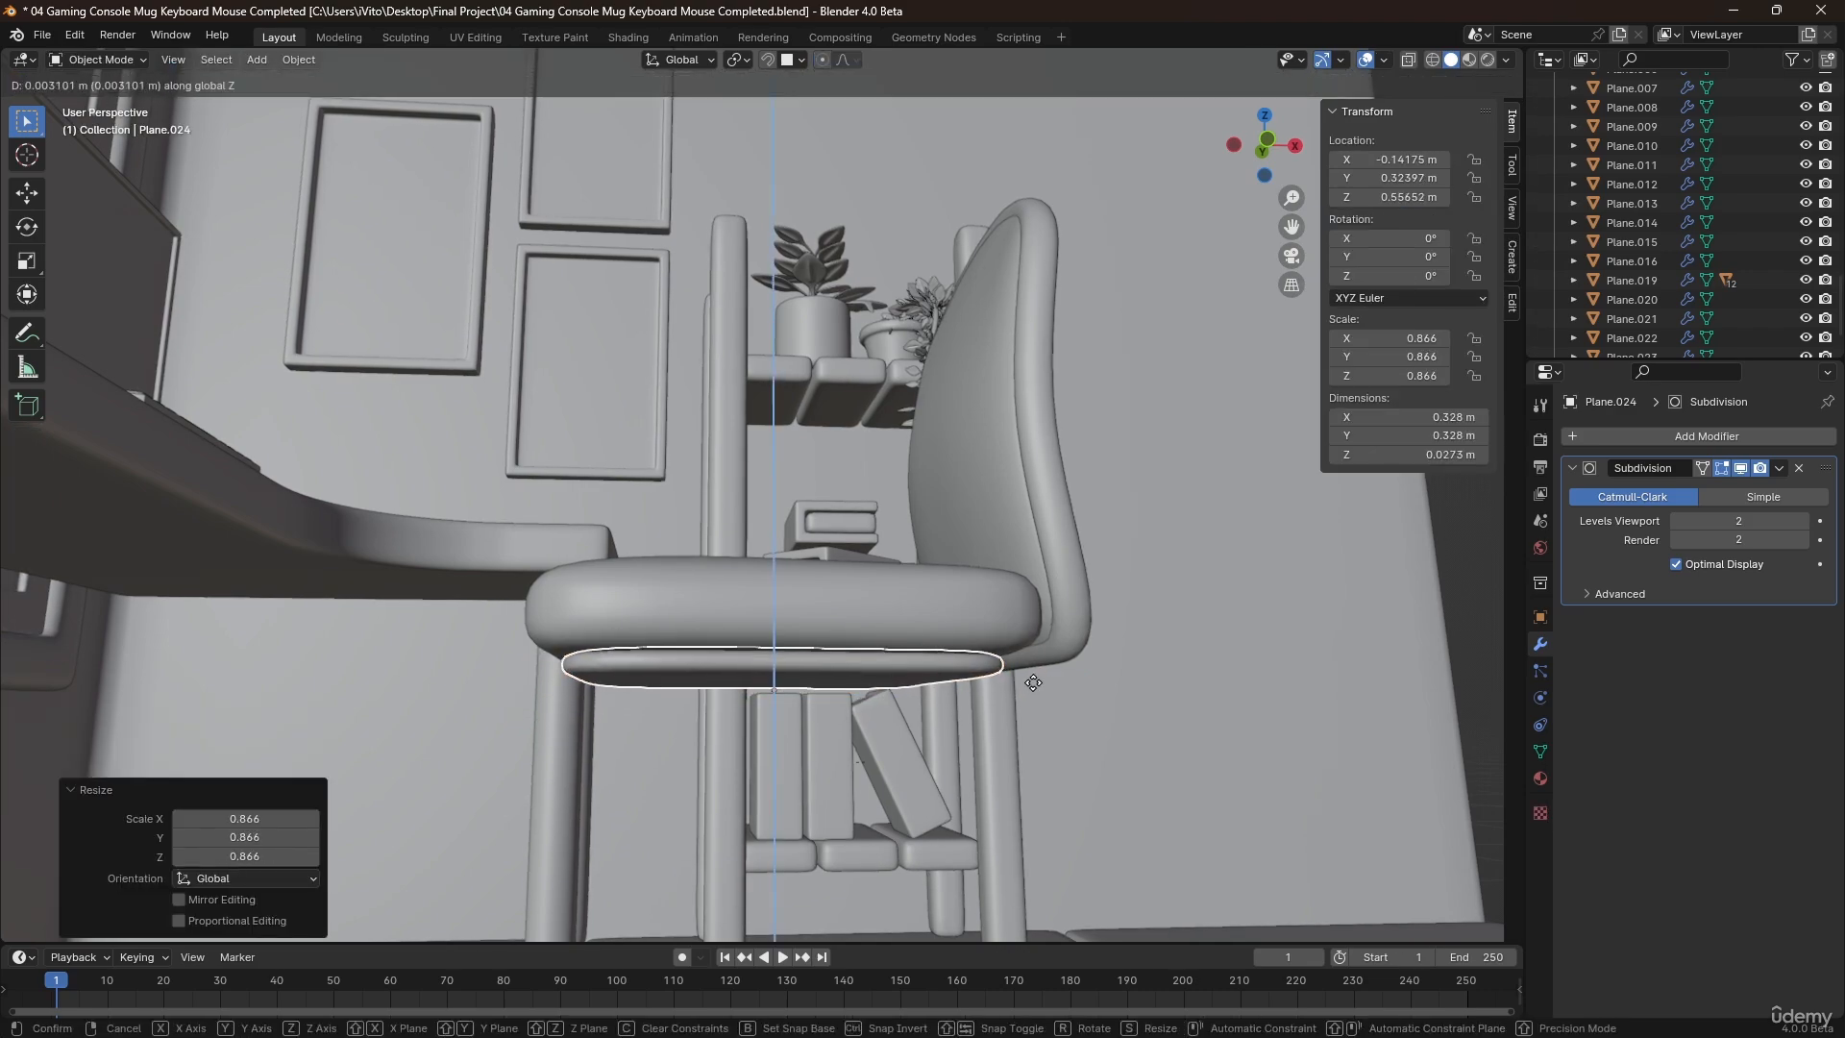
click(1035, 685)
click(1104, 740)
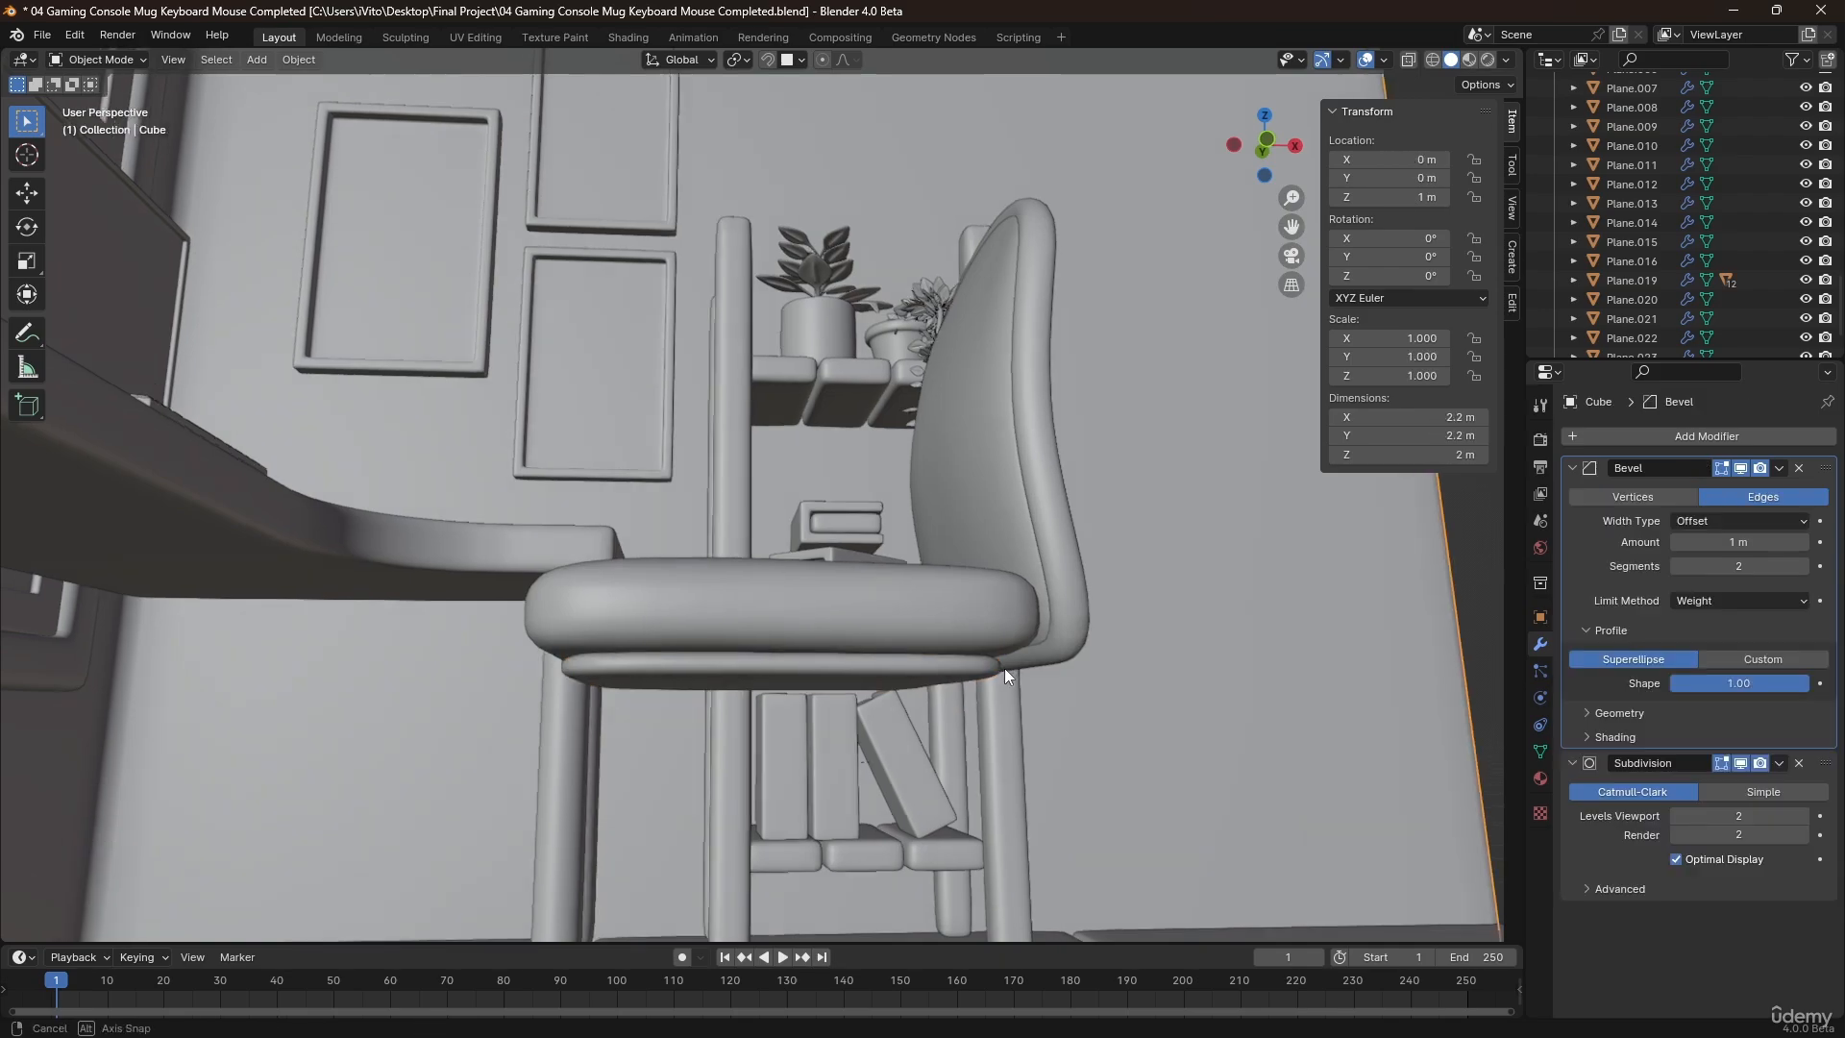
Place the 3D cursor on the floor beneath the chair seat and add a 10-vertex mesh circle there.
middle_drag(1005, 667, 761, 590)
scroll(936, 686, down, 5)
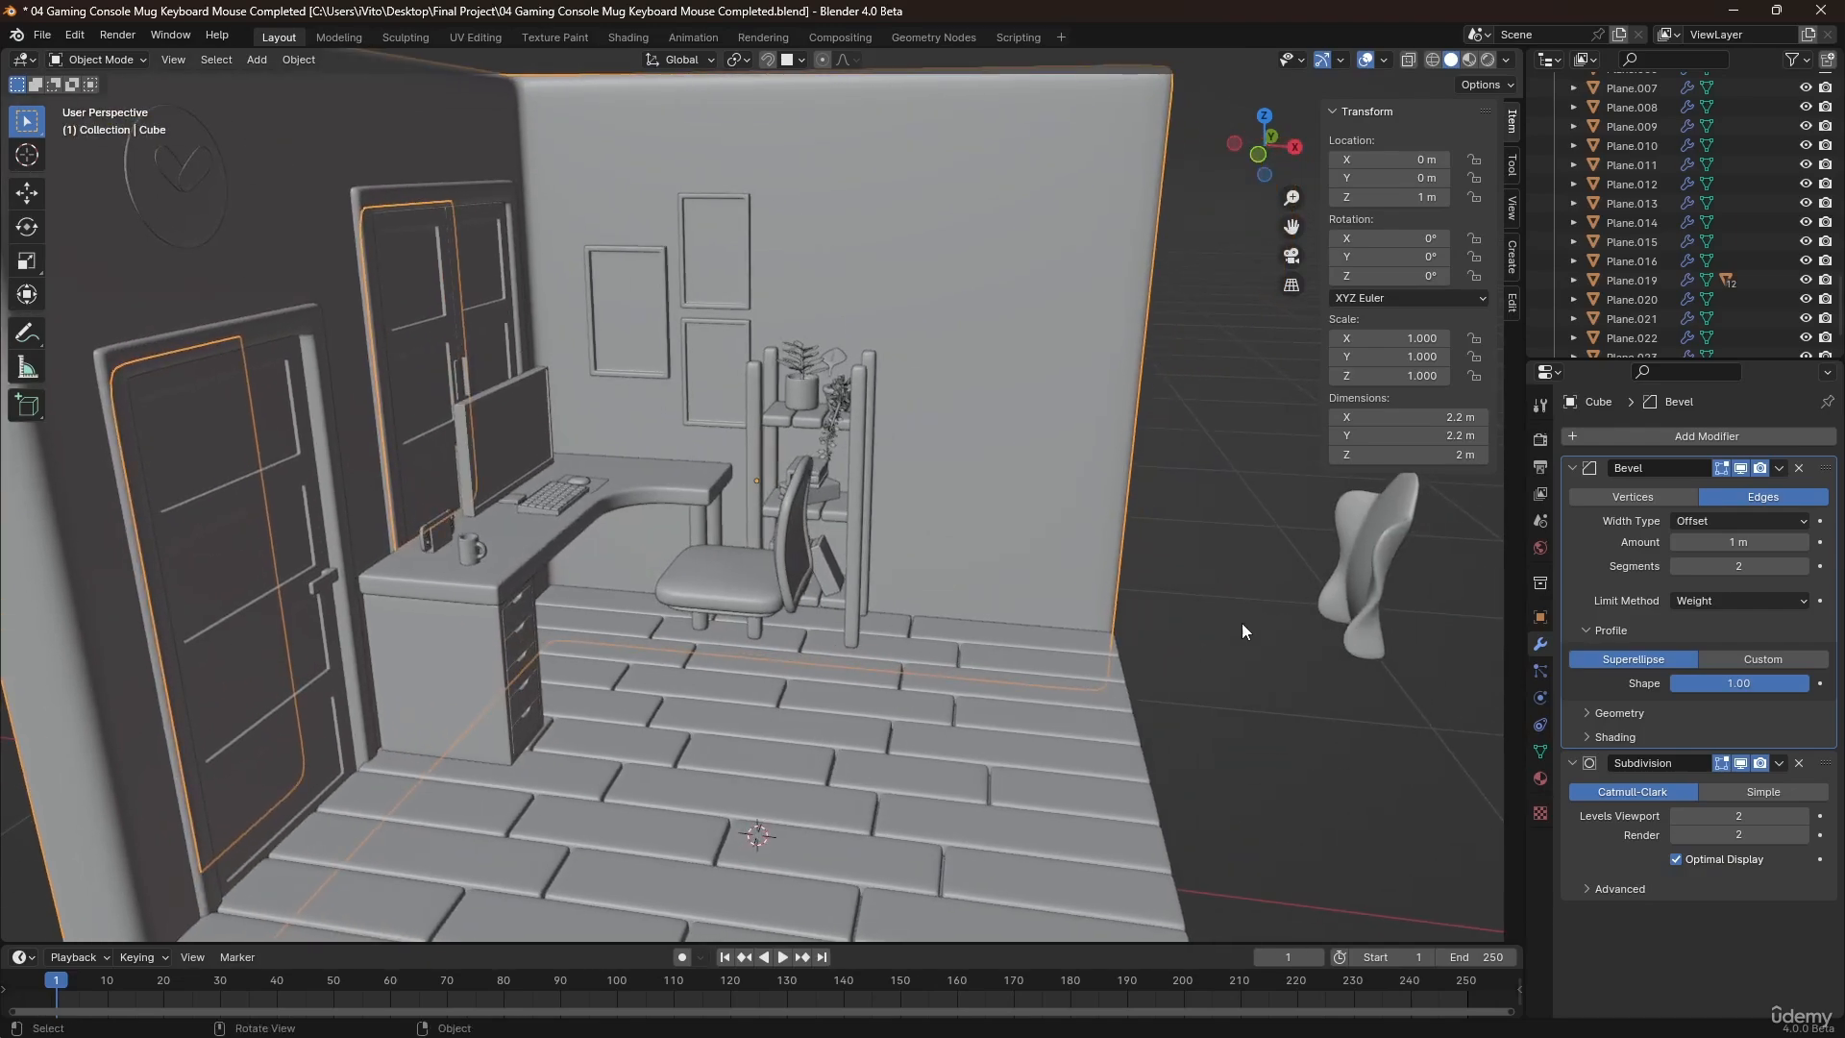
scroll(661, 598, up, 4)
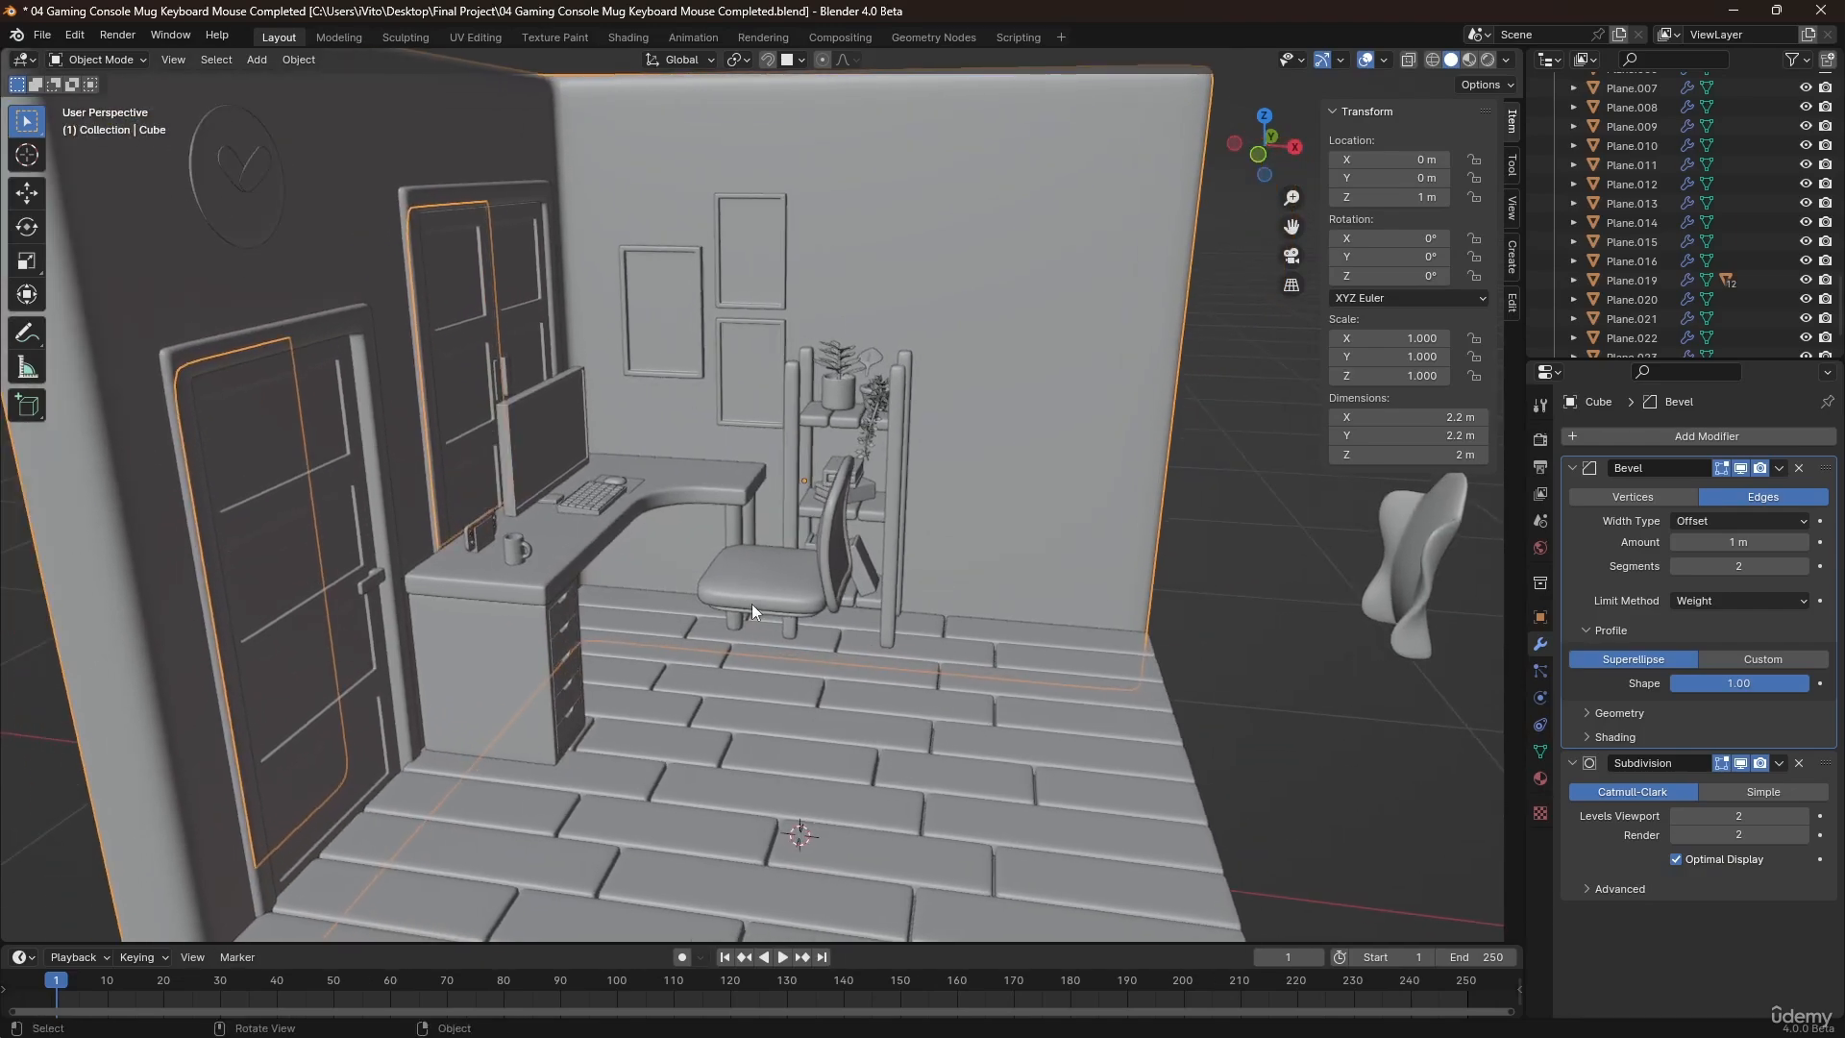
shift+middle_drag(671, 721, 775, 653)
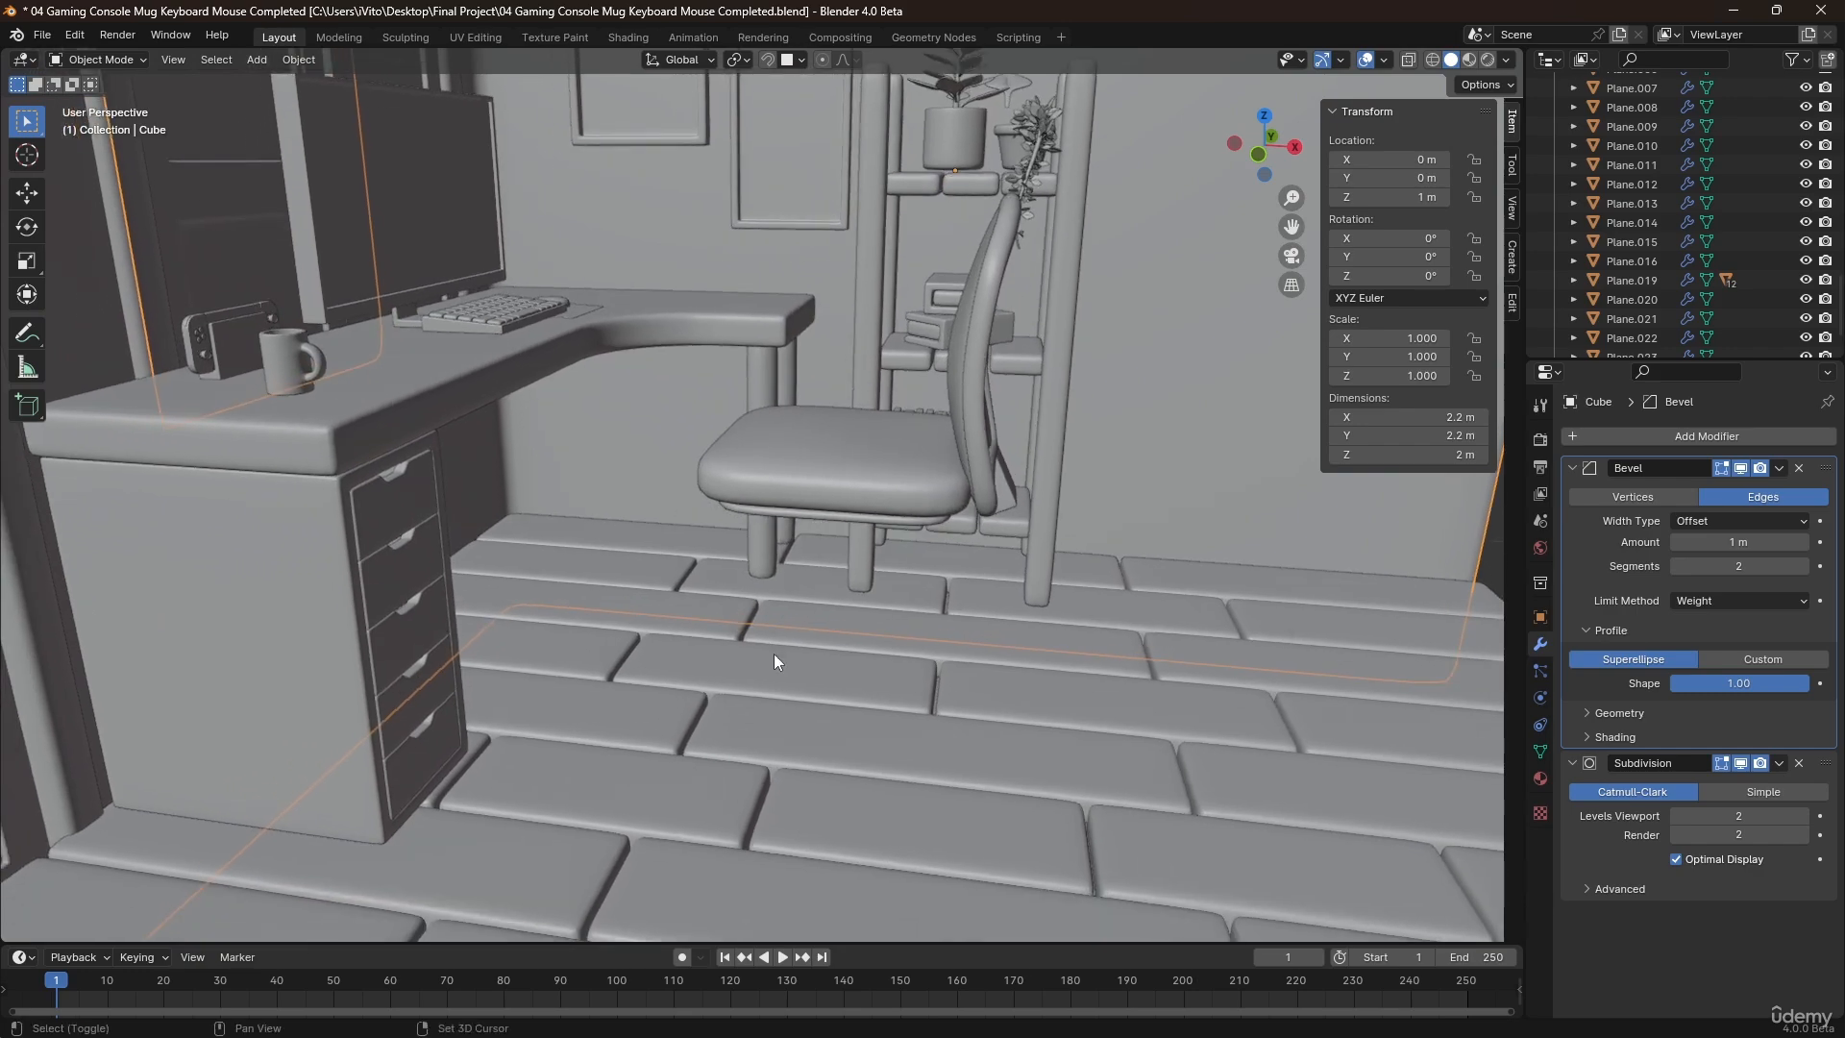
key(shift+a)
mouse_move(783, 661)
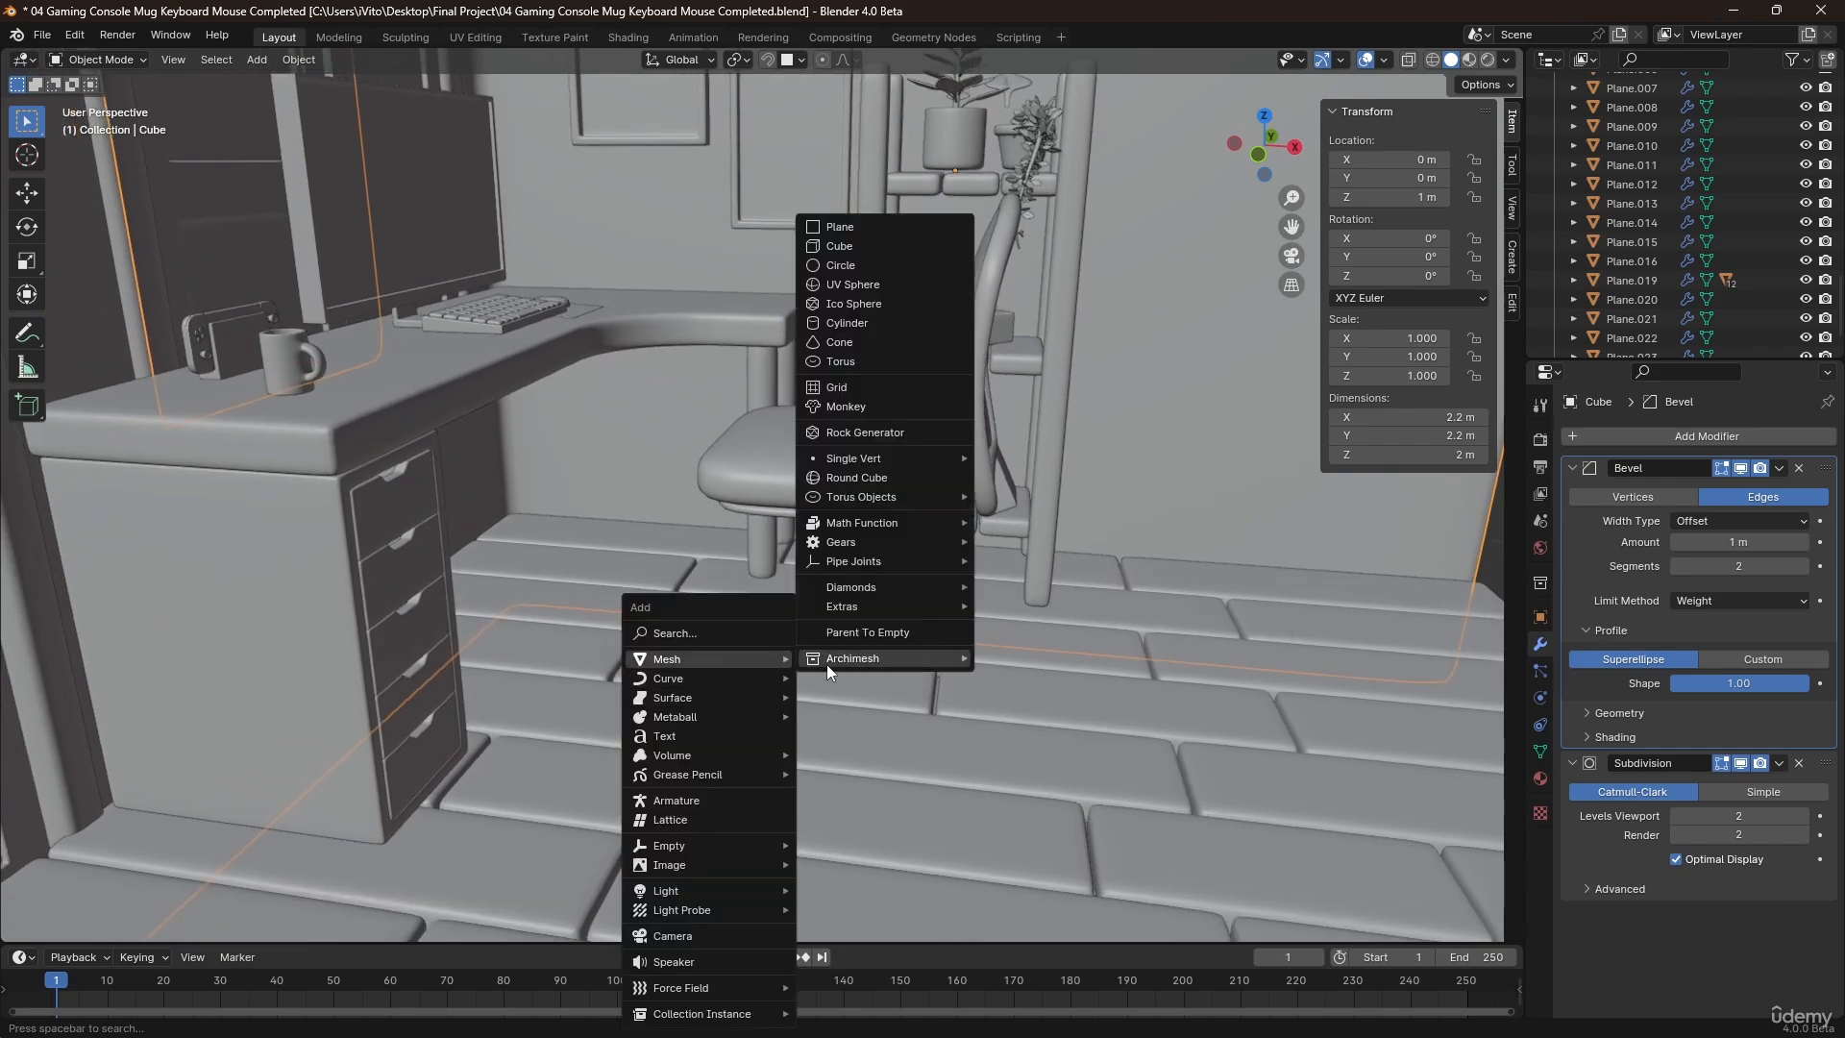
click(811, 270)
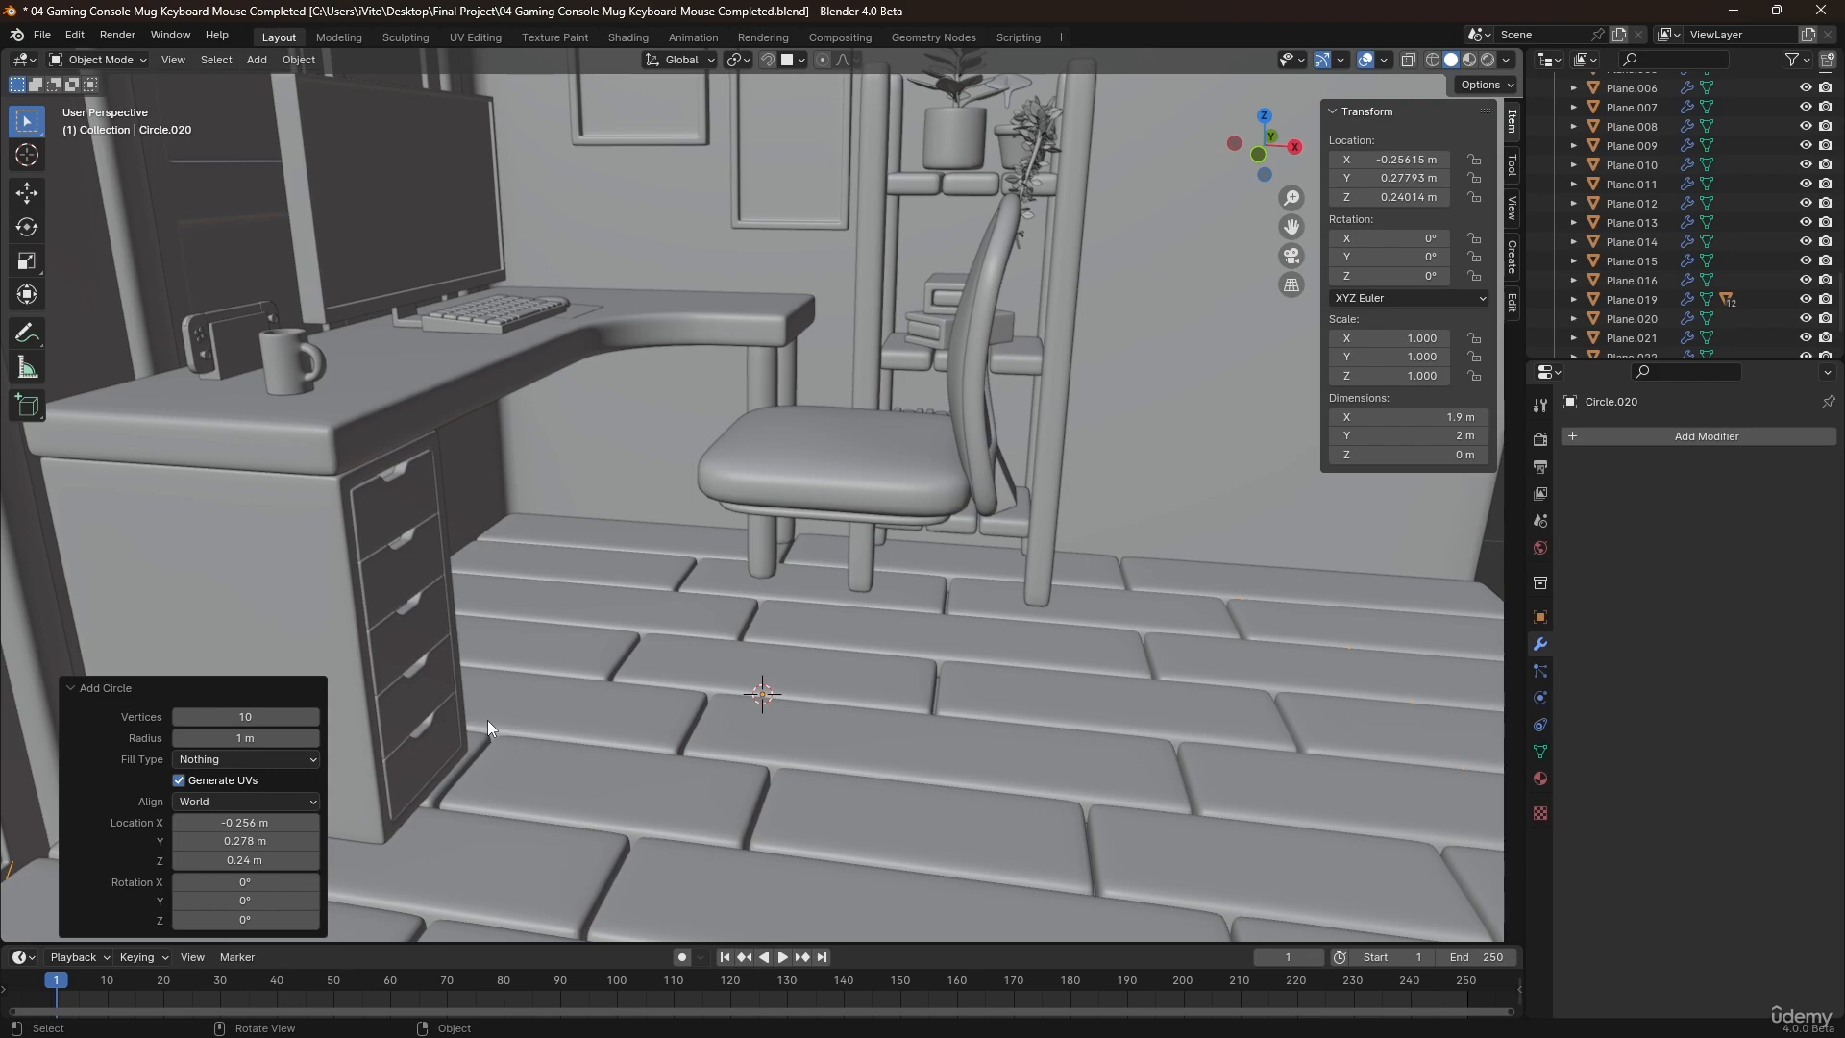
Turn off proportional editing and scale the circle's mesh down by about 0.18.
scroll(768, 692, down, 3)
key(Tab)
key(s)
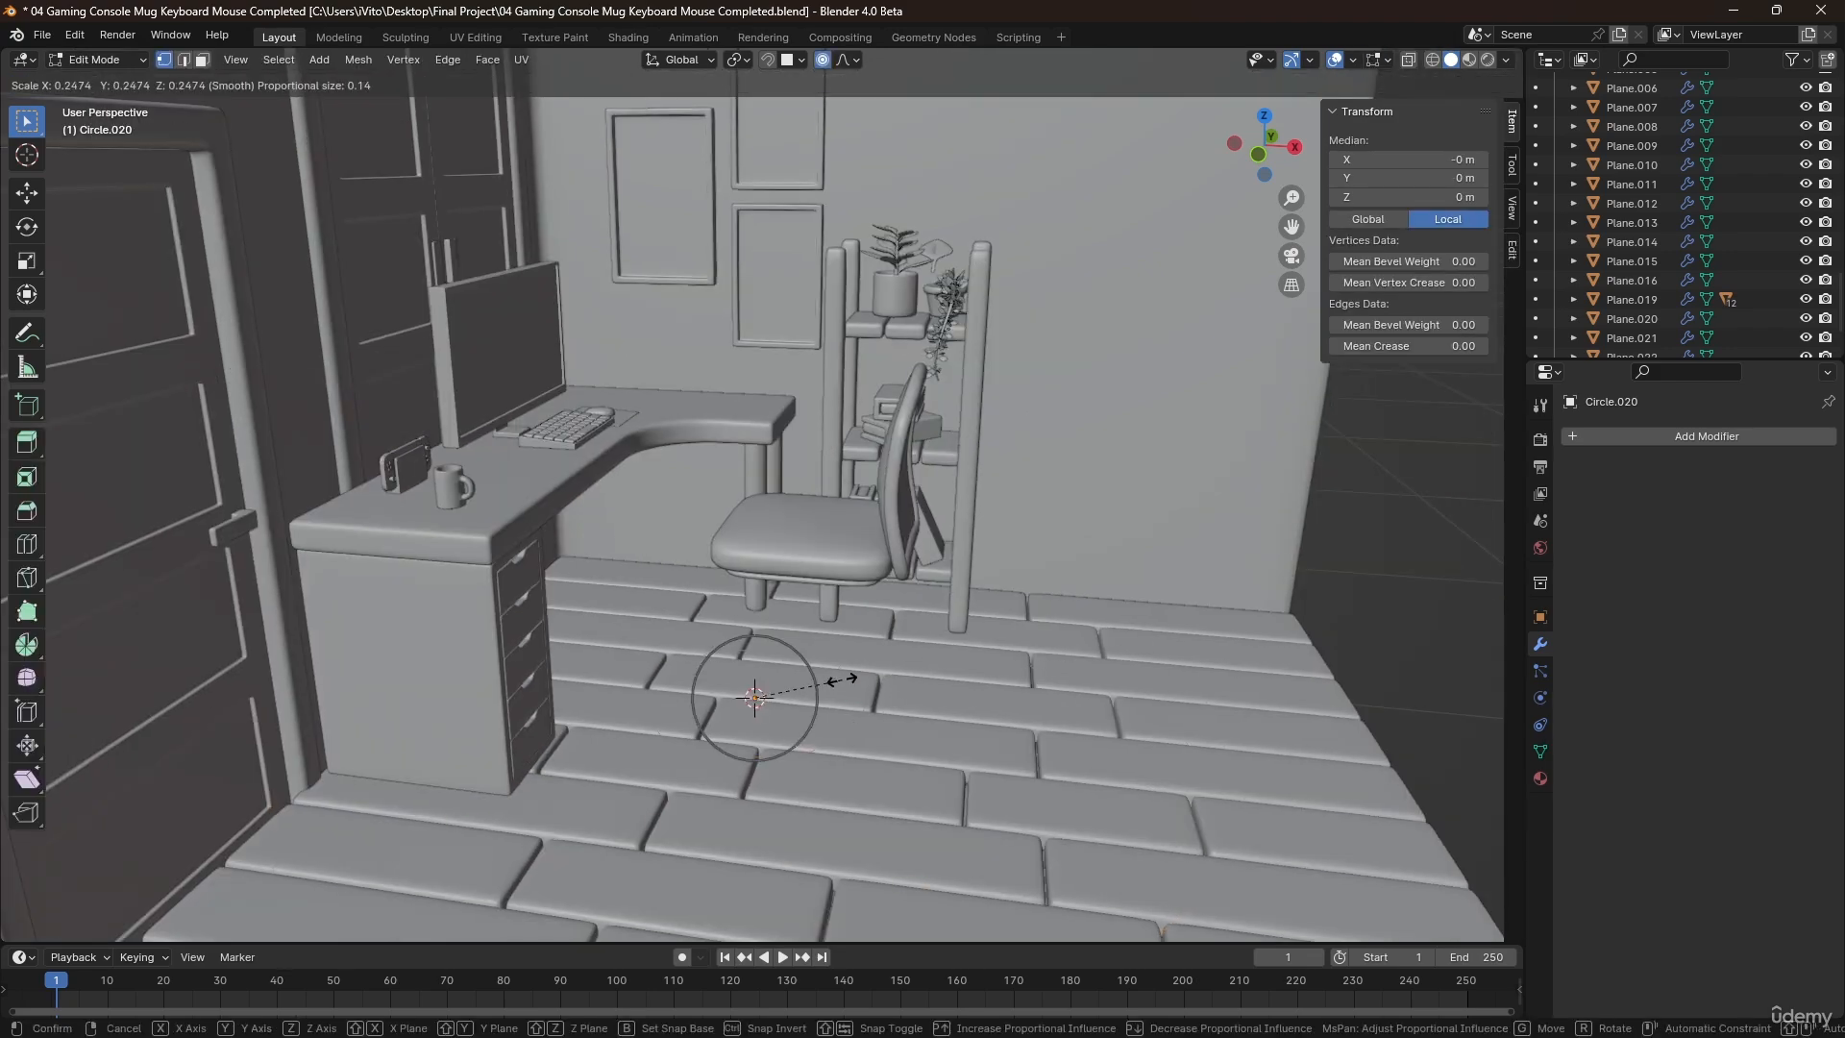
click(840, 681)
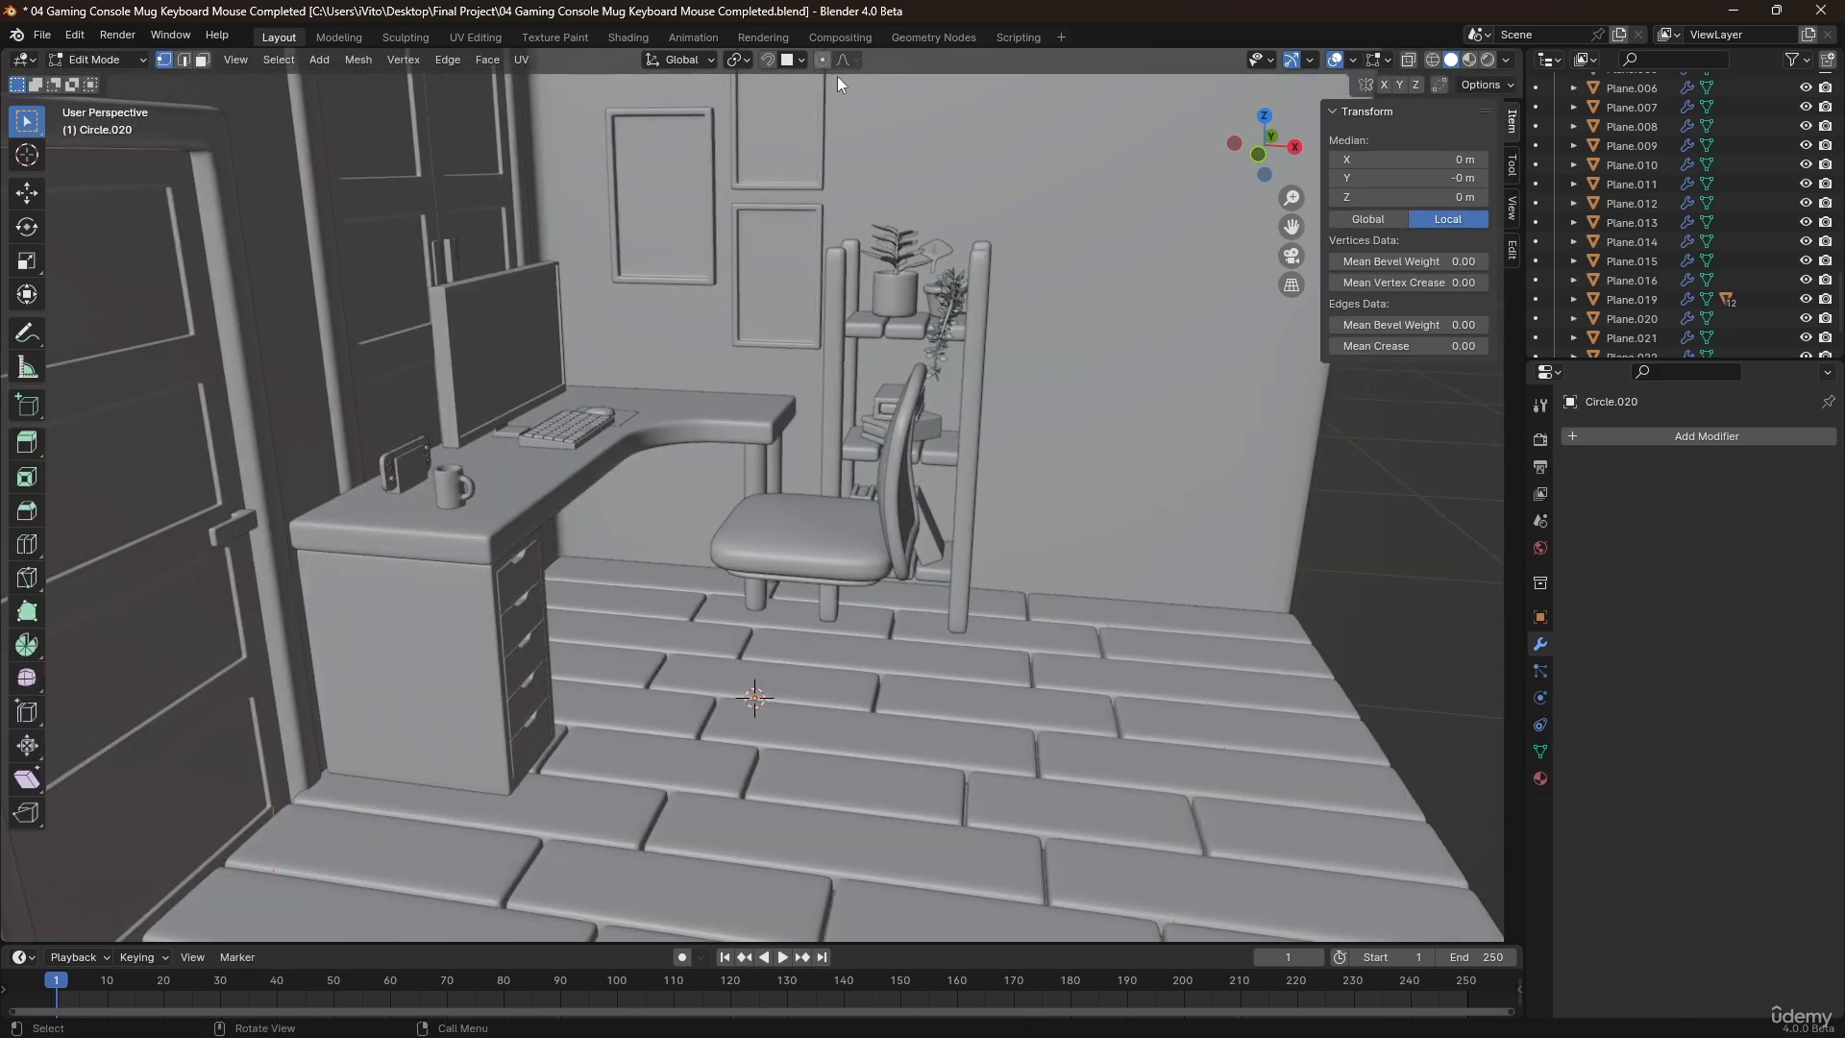
key(Tab)
key(Tab)
key(s)
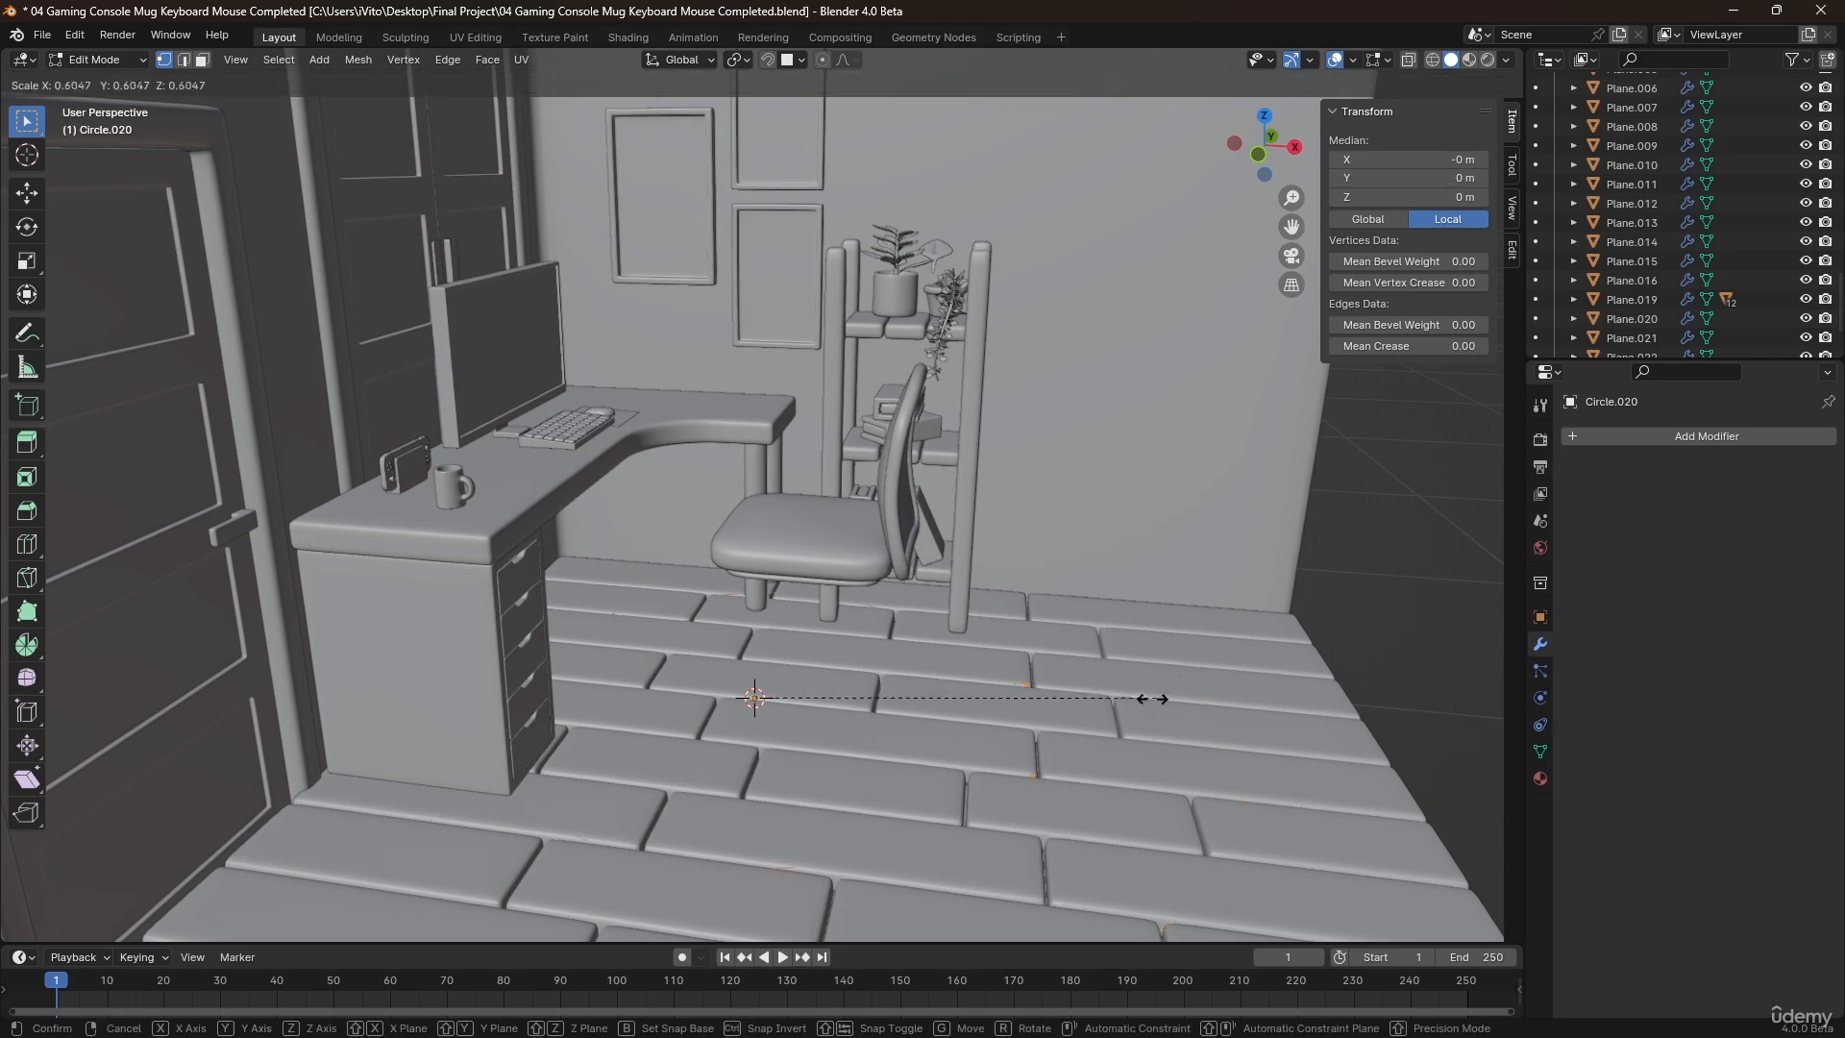
click(872, 724)
scroll(779, 717, up, 2)
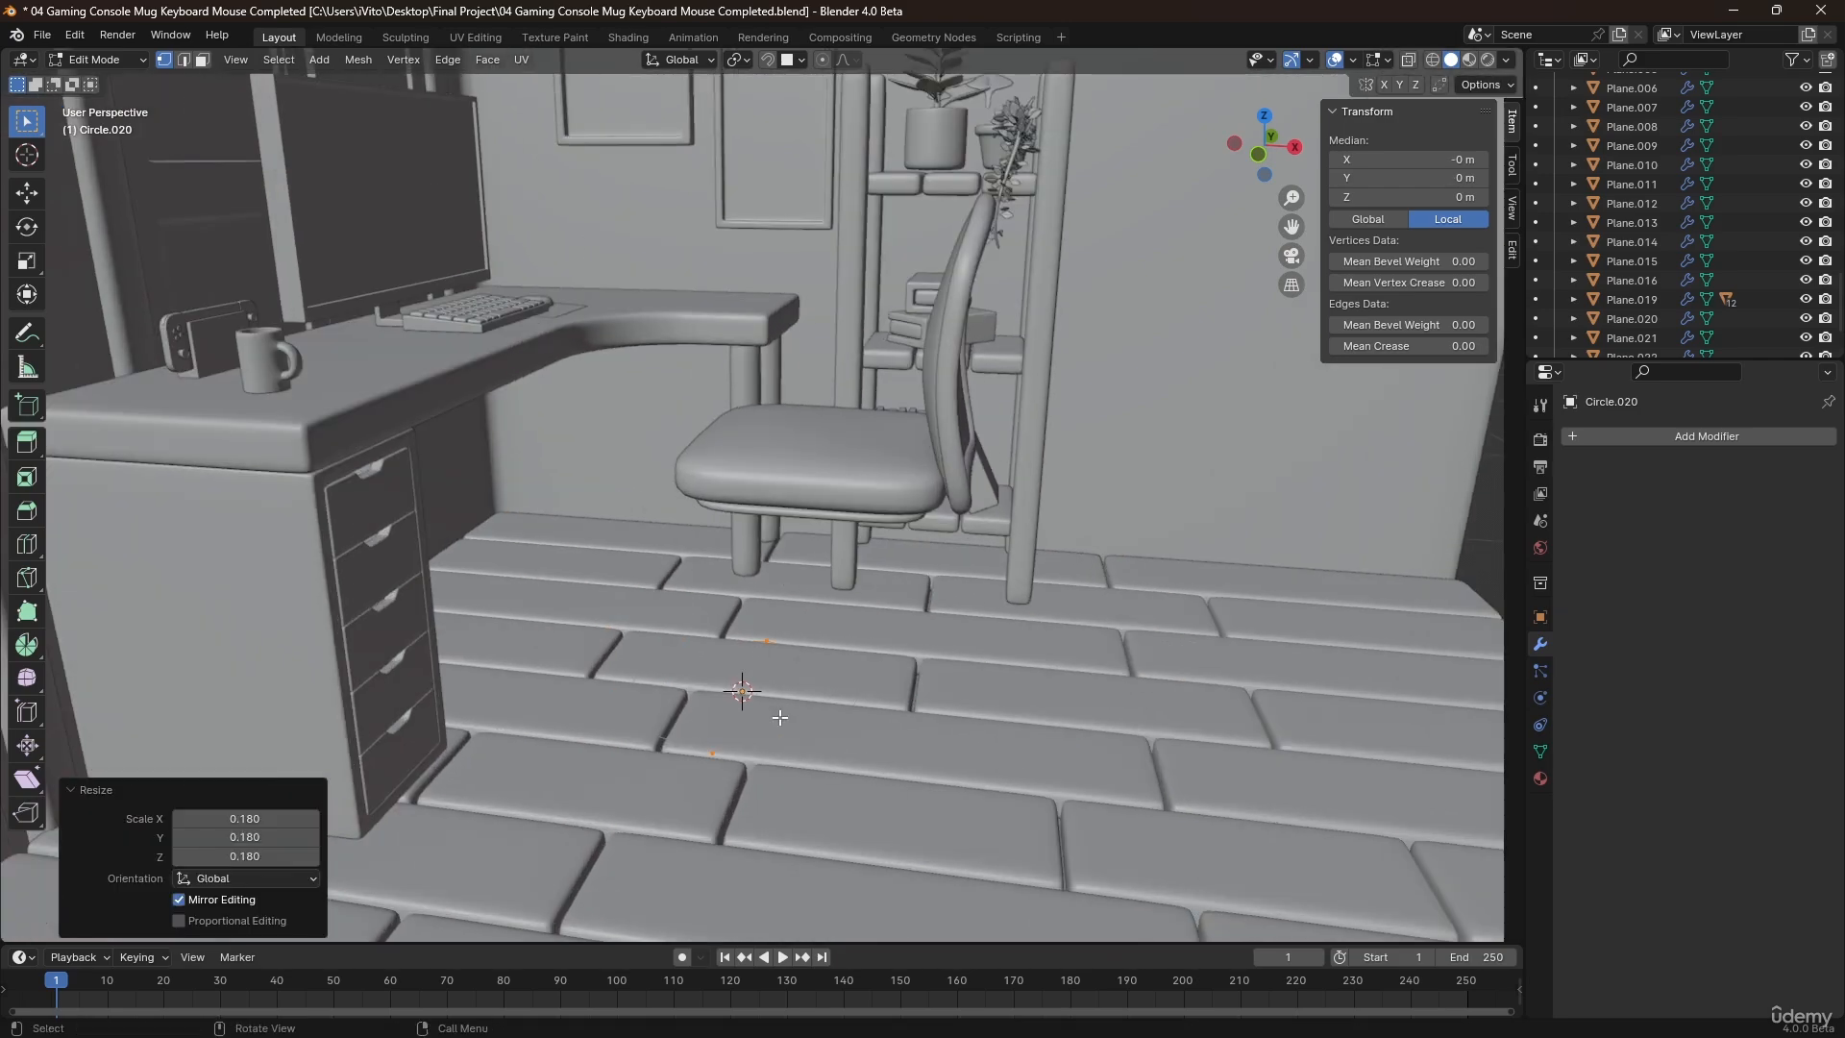
Raise the circle about 0.005 m above the floor in Object Mode and scale its mesh by about 0.404.
key(Tab)
key(g)
key(z)
click(786, 709)
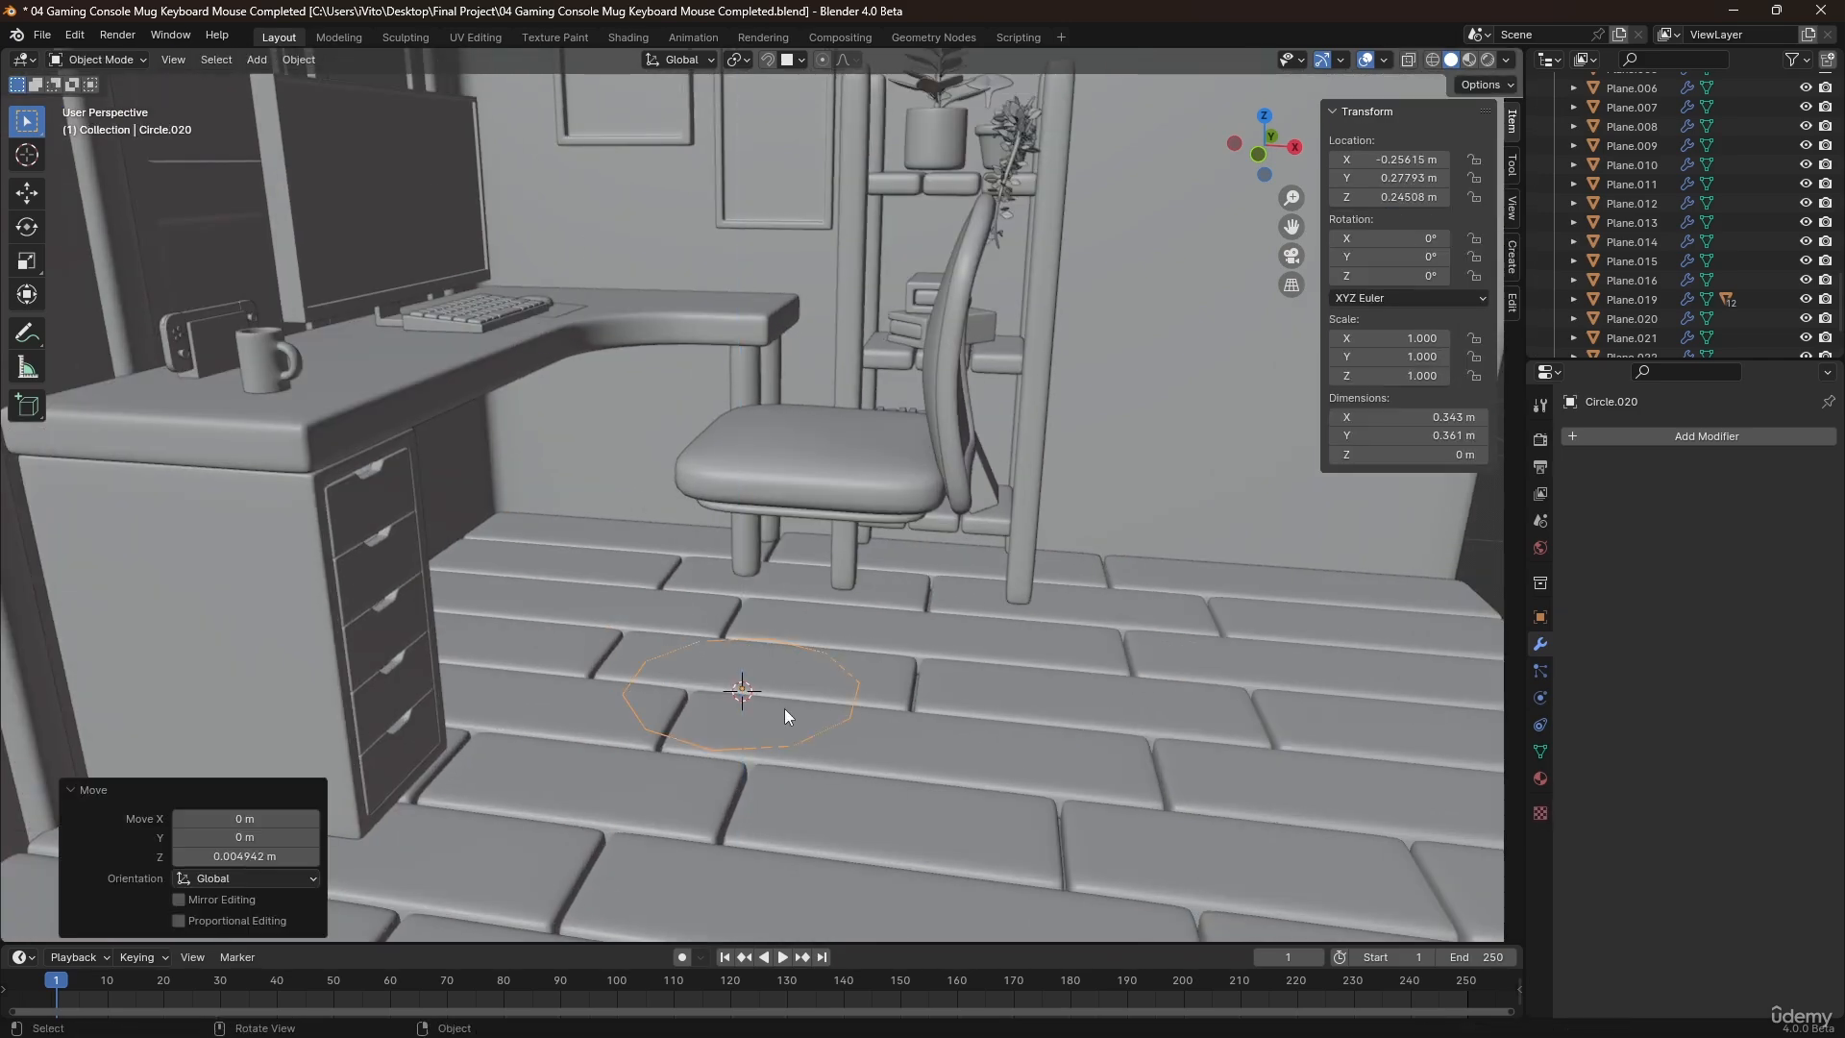
key(Tab)
key(s)
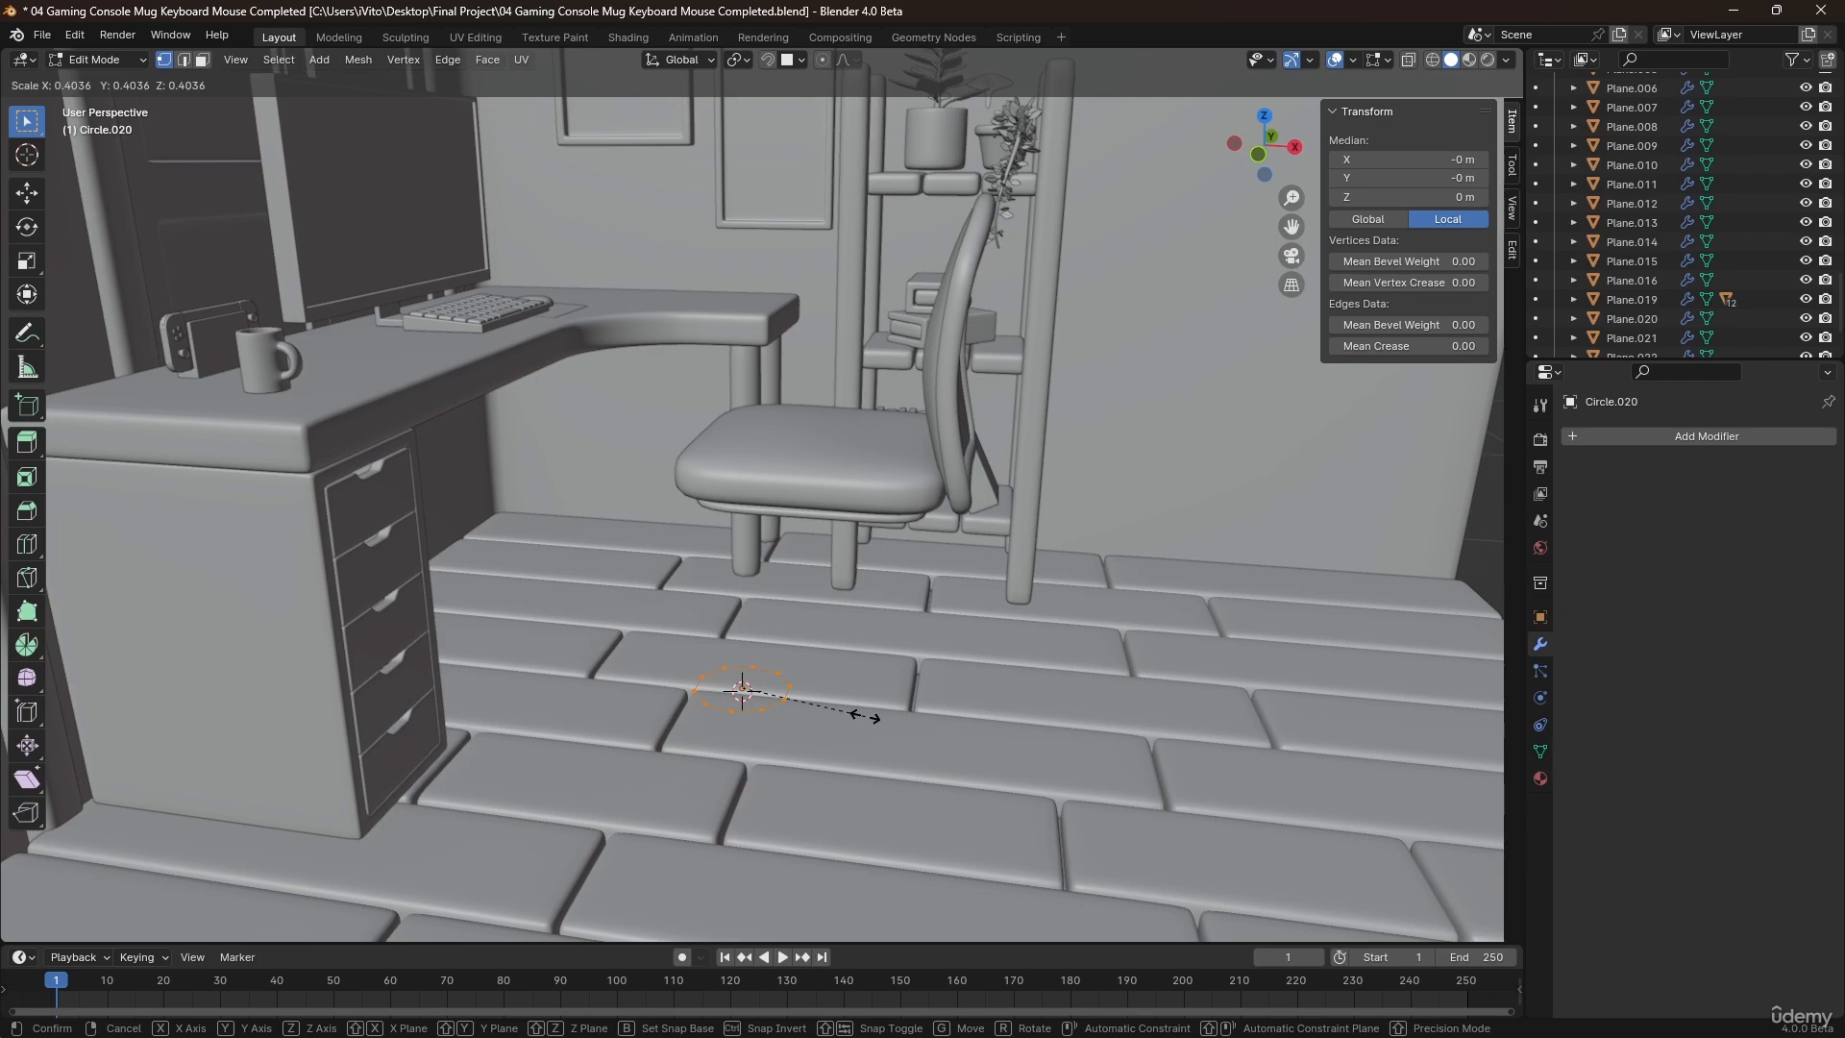
click(865, 717)
middle_drag(846, 708, 766, 707)
scroll(762, 697, up, 5)
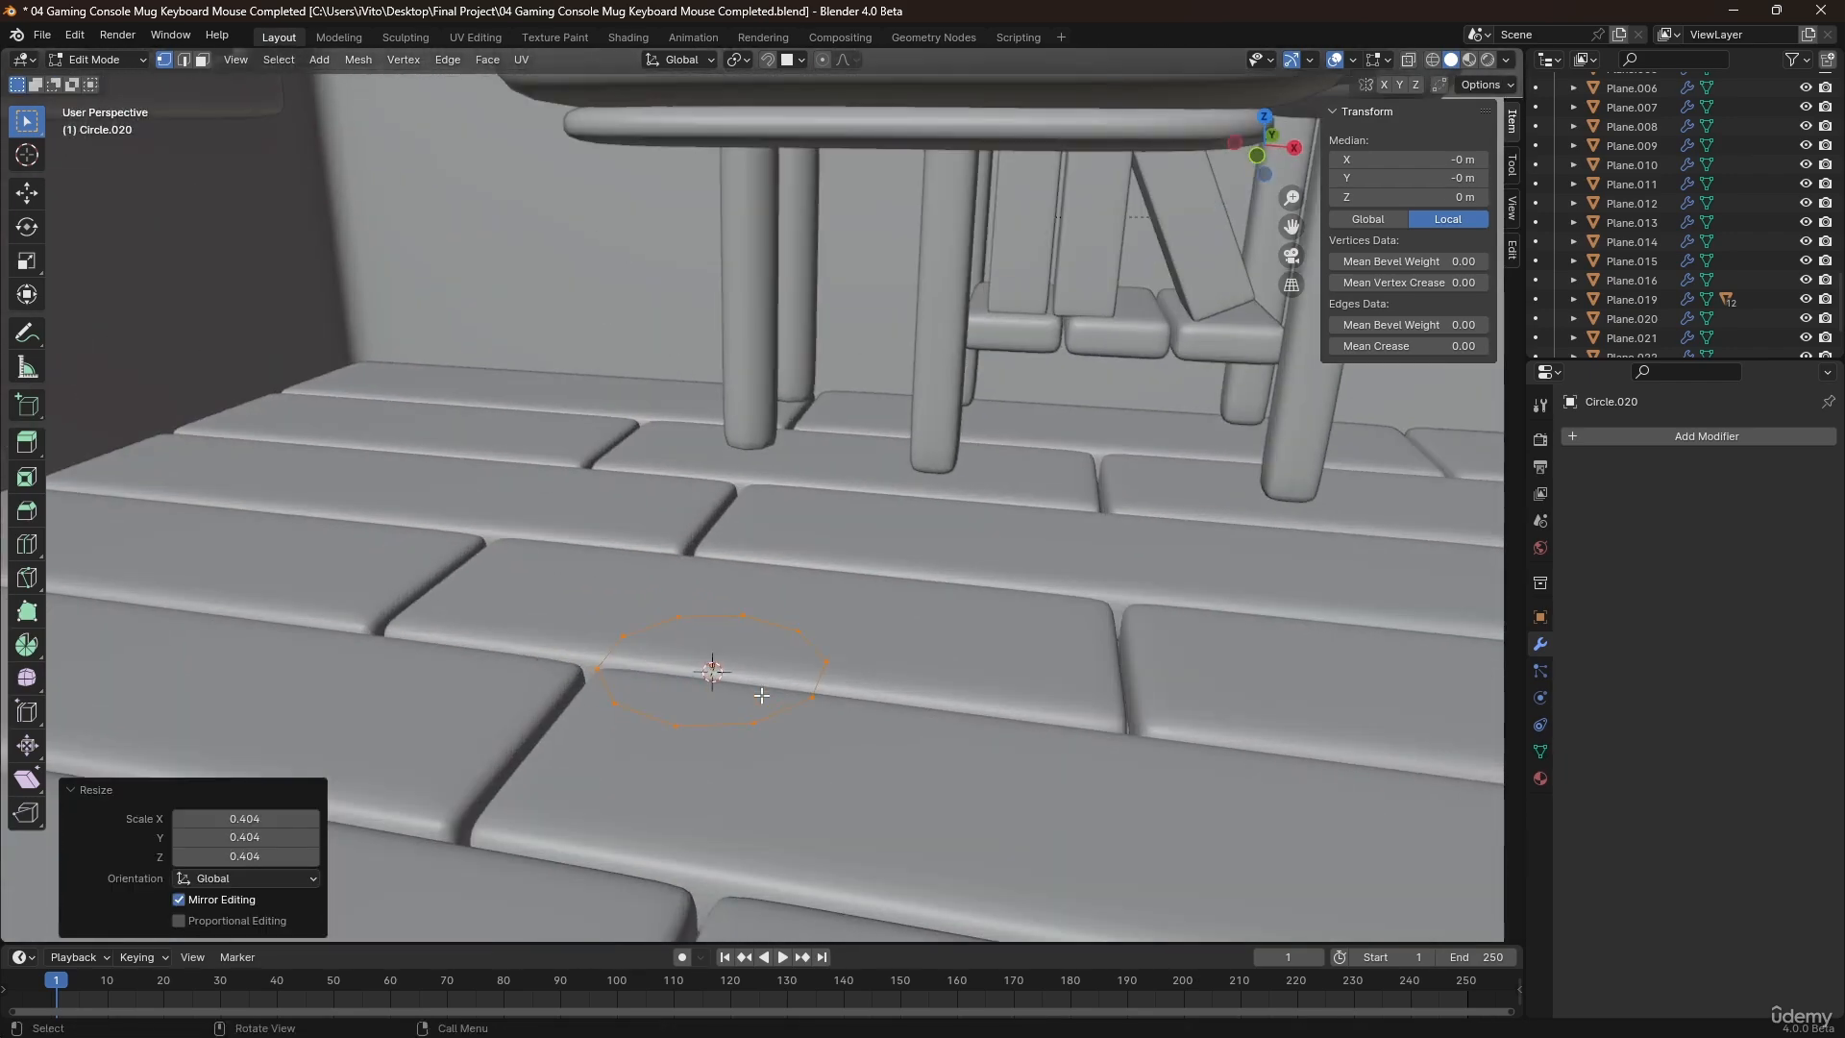
key(e)
key(z)
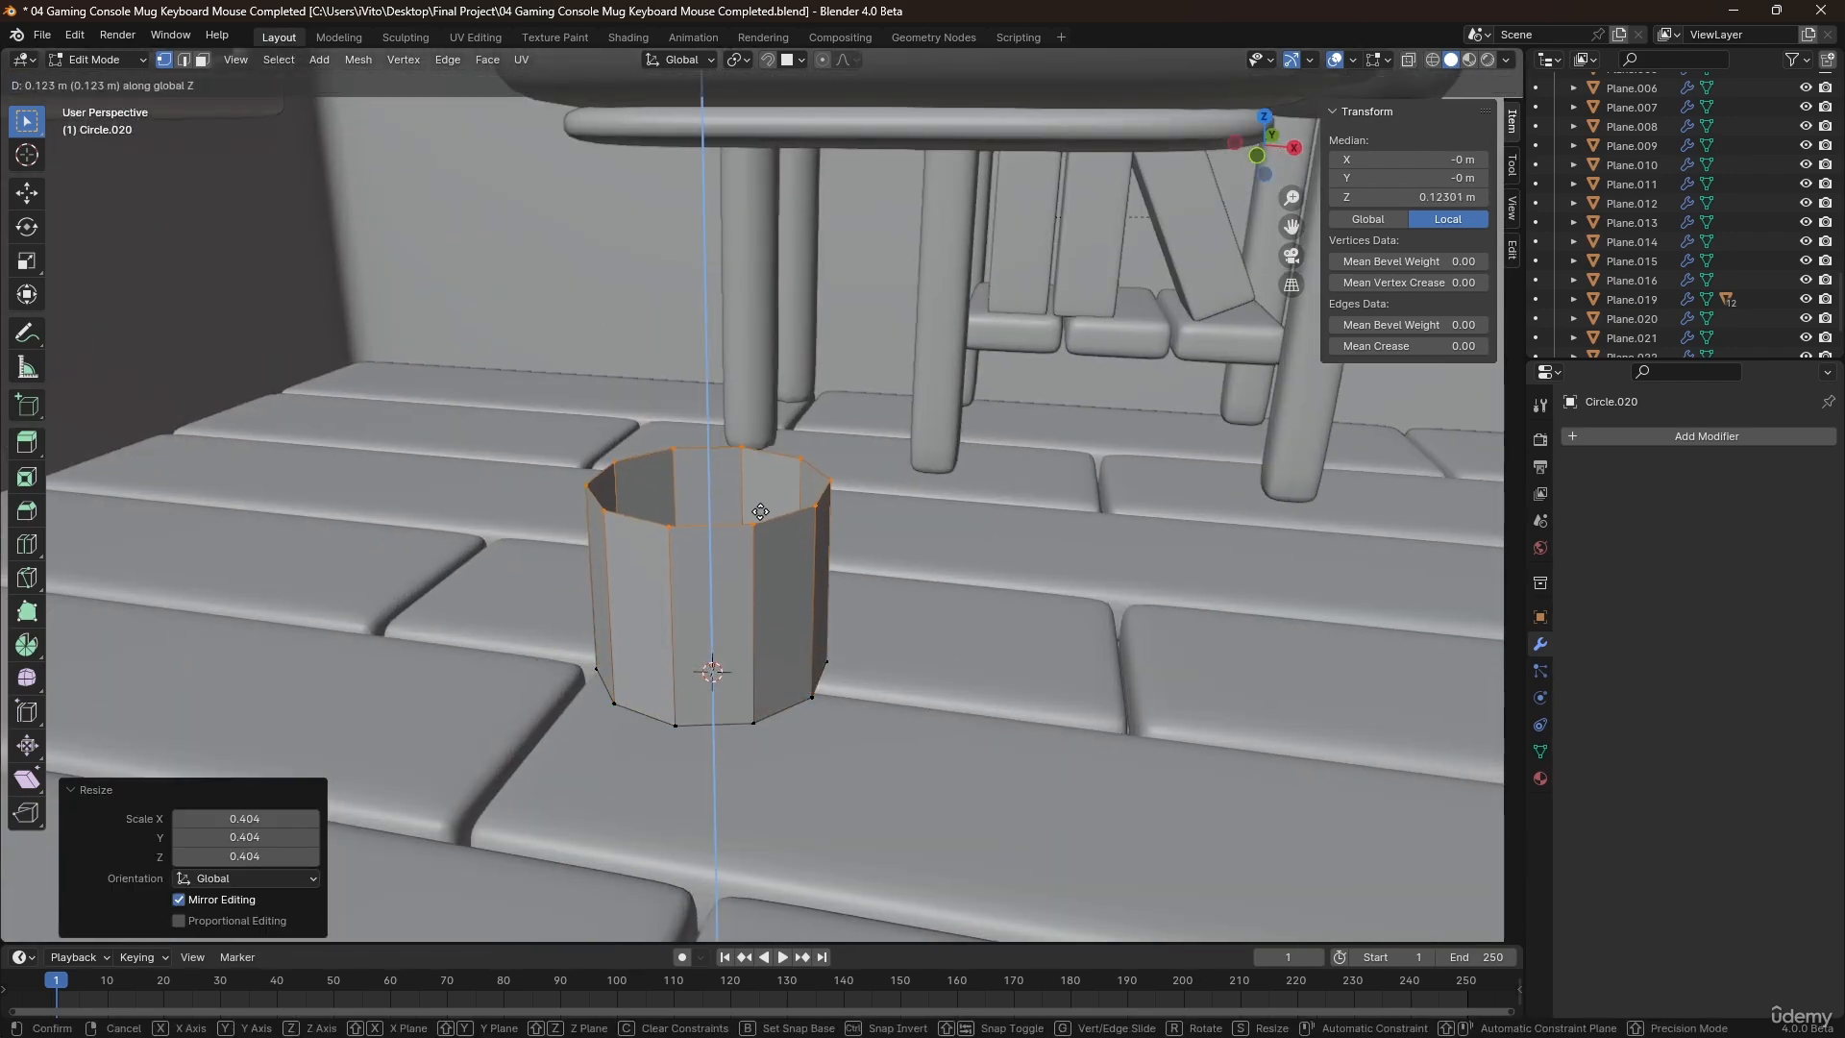
click(759, 508)
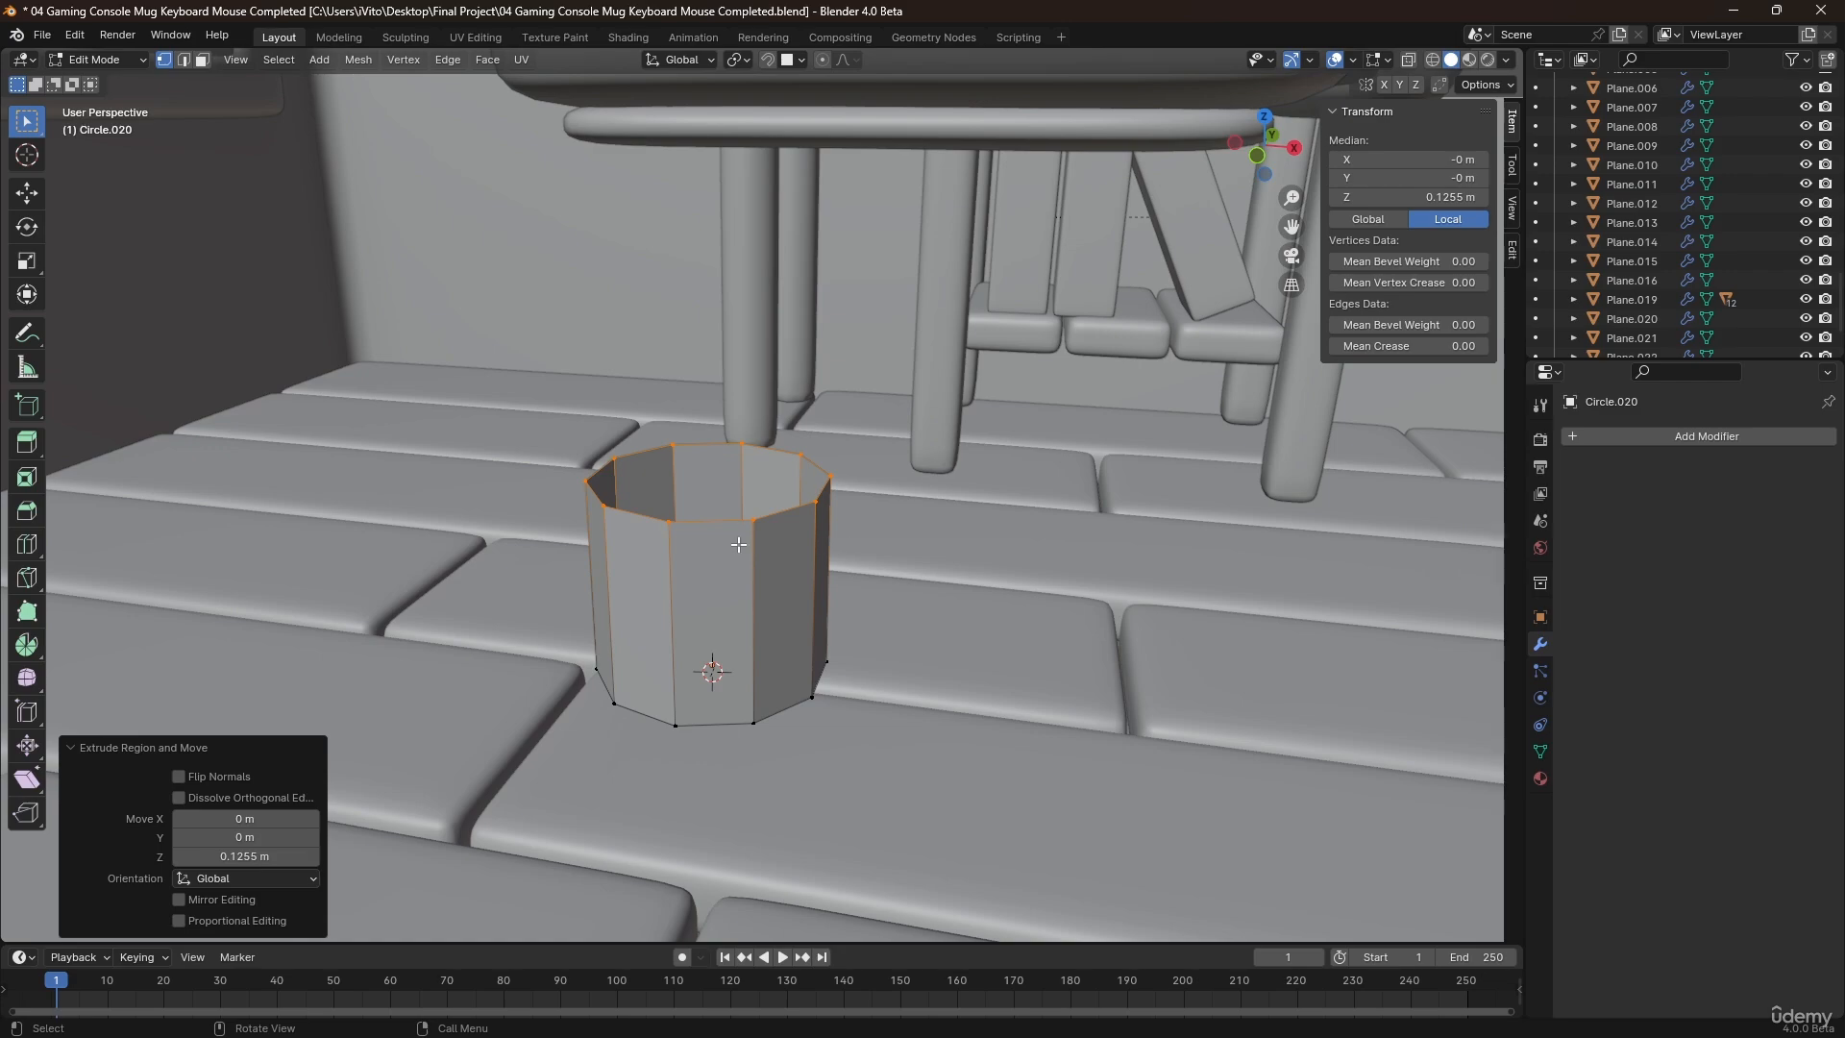
middle_drag(739, 544, 773, 554)
key(ctrl+z)
Fill the circle with a face and extrude it up about 0.154 m along Z as the column's lower tier.
key(f)
key(e)
key(z)
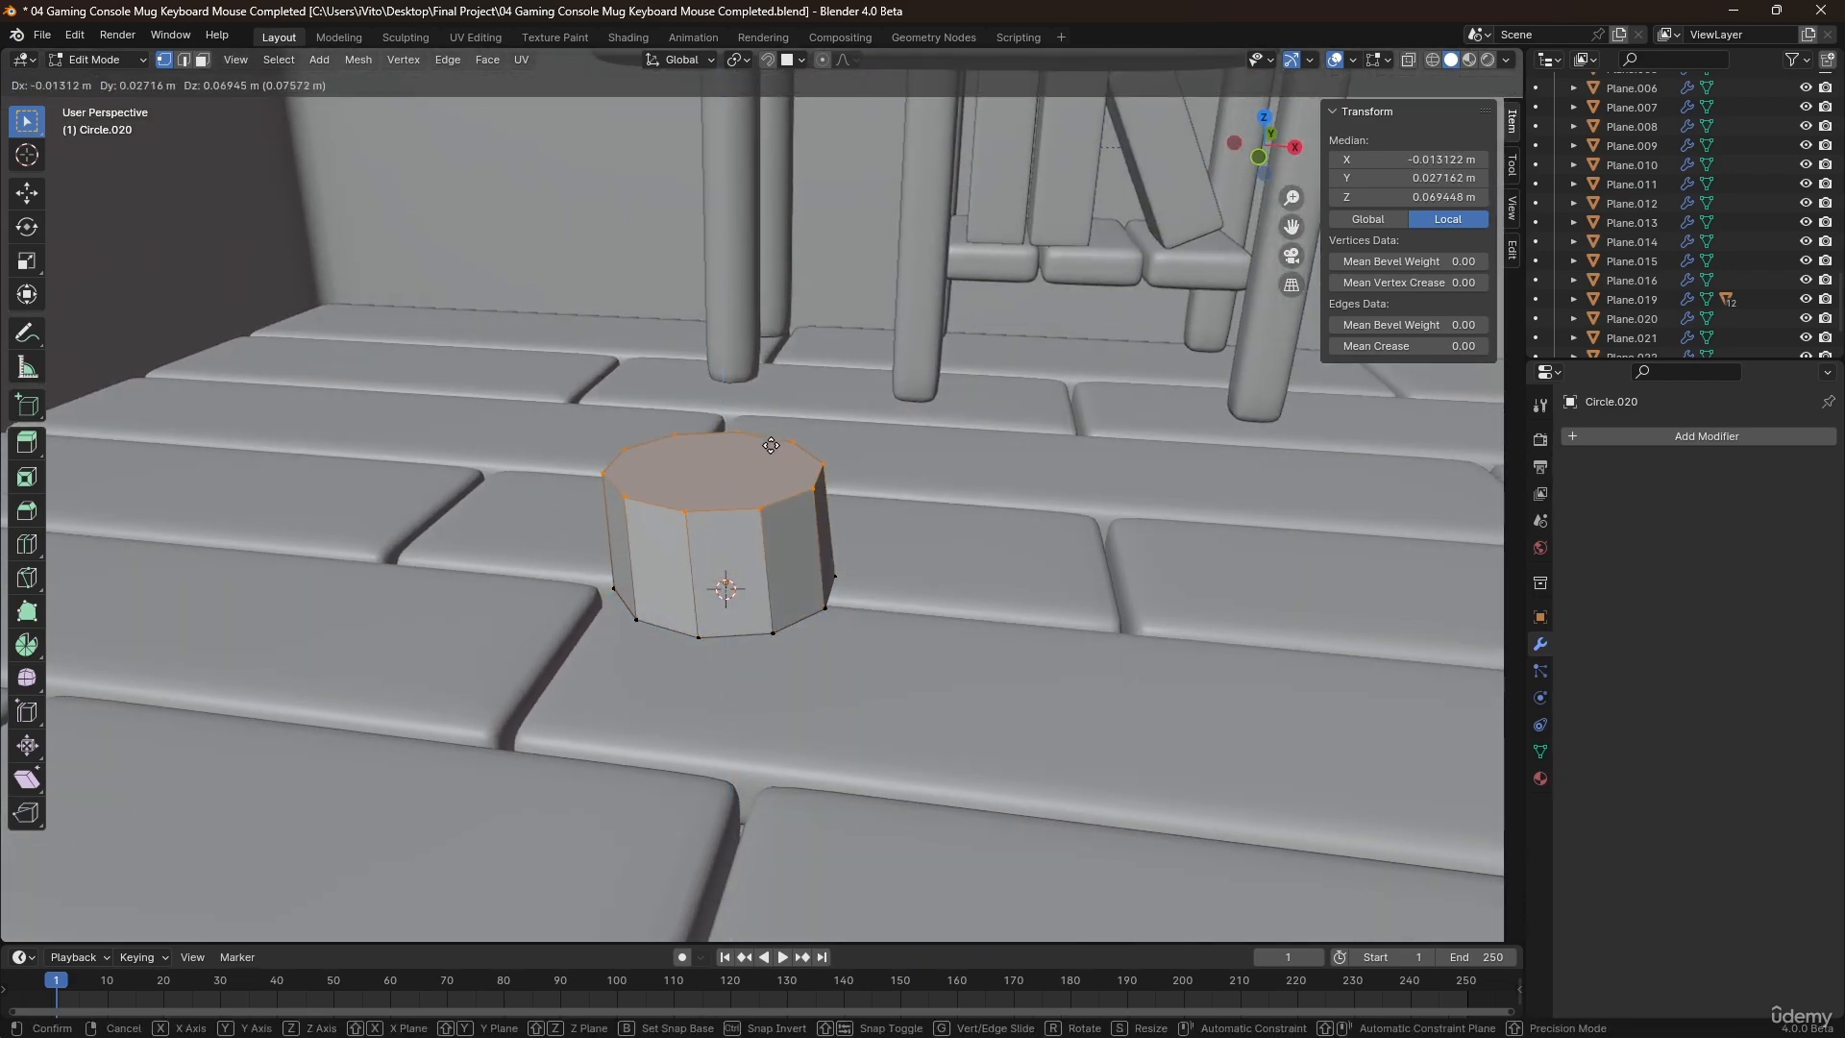
key(z)
click(761, 383)
middle_drag(762, 383, 737, 524)
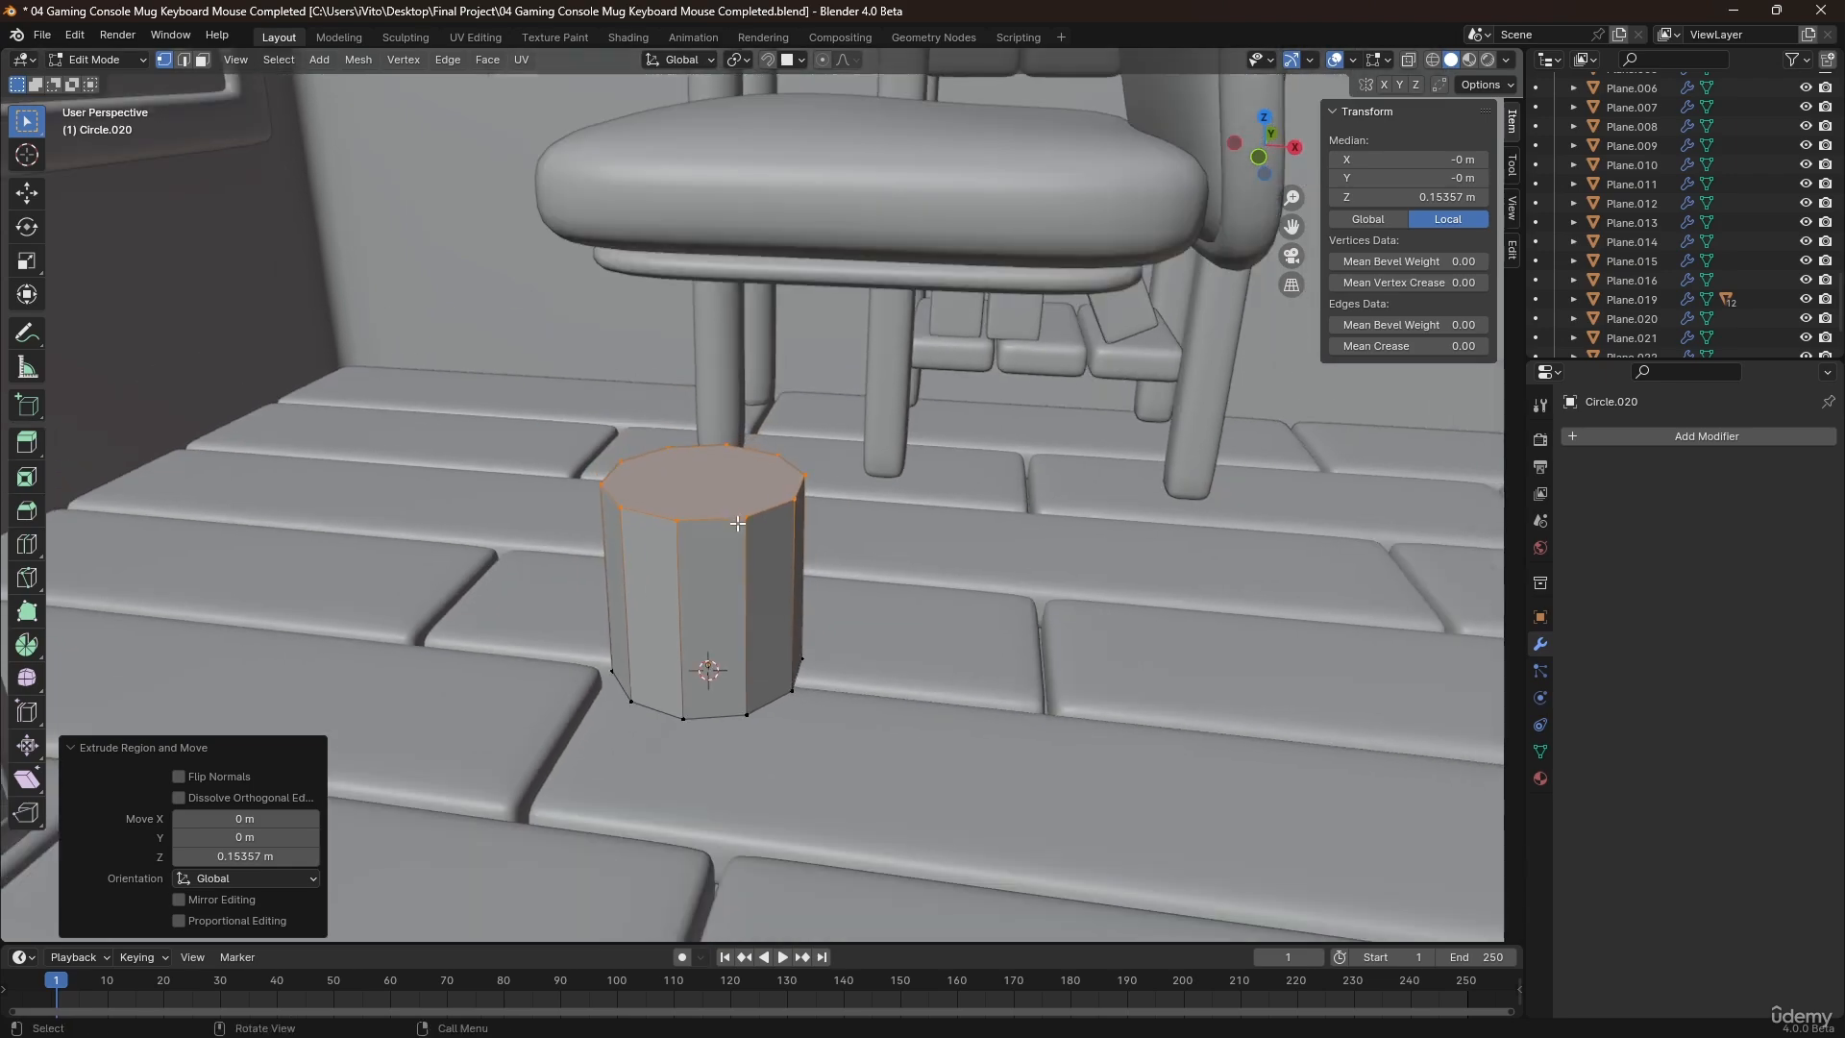
Inset the column's top face about 0.021 m and extrude it up about 0.088 m for a narrower middle tier.
key(i)
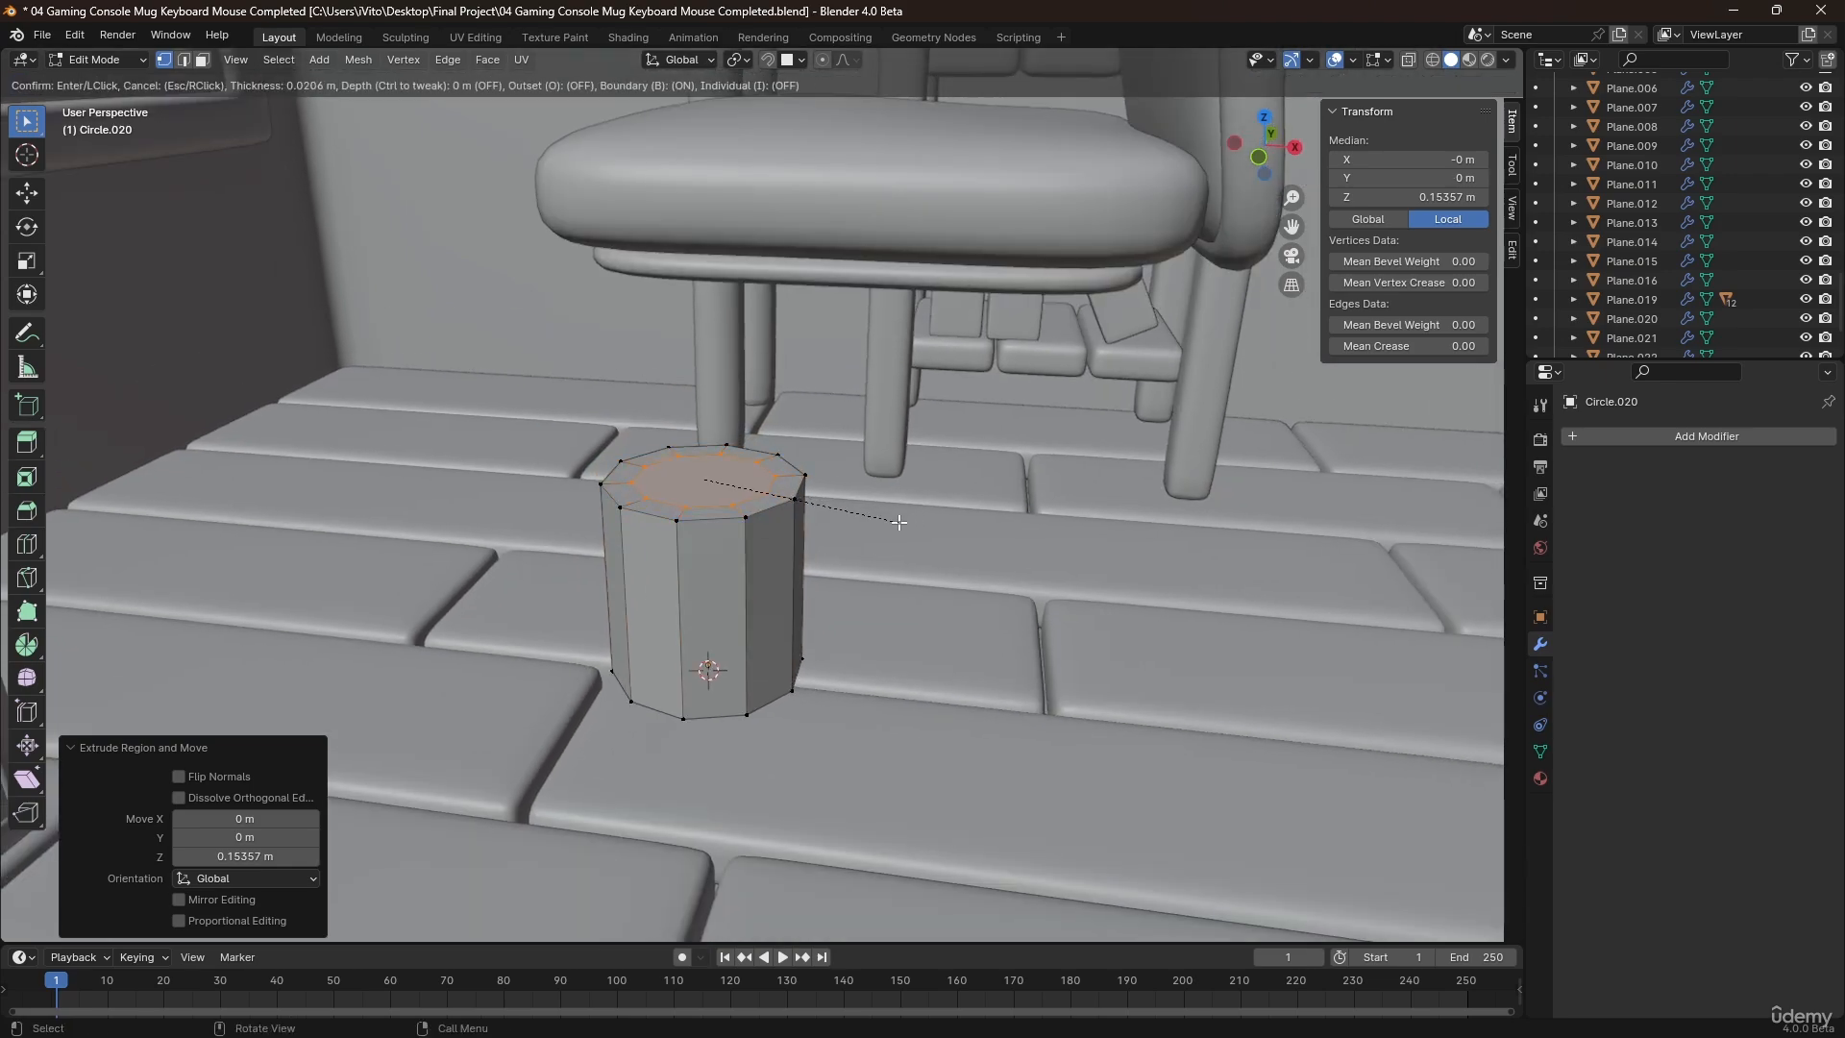
click(899, 522)
key(e)
click(873, 406)
Inset the middle tier's top face about 0.022 m and extrude it up about 0.062 m into the seat base.
key(i)
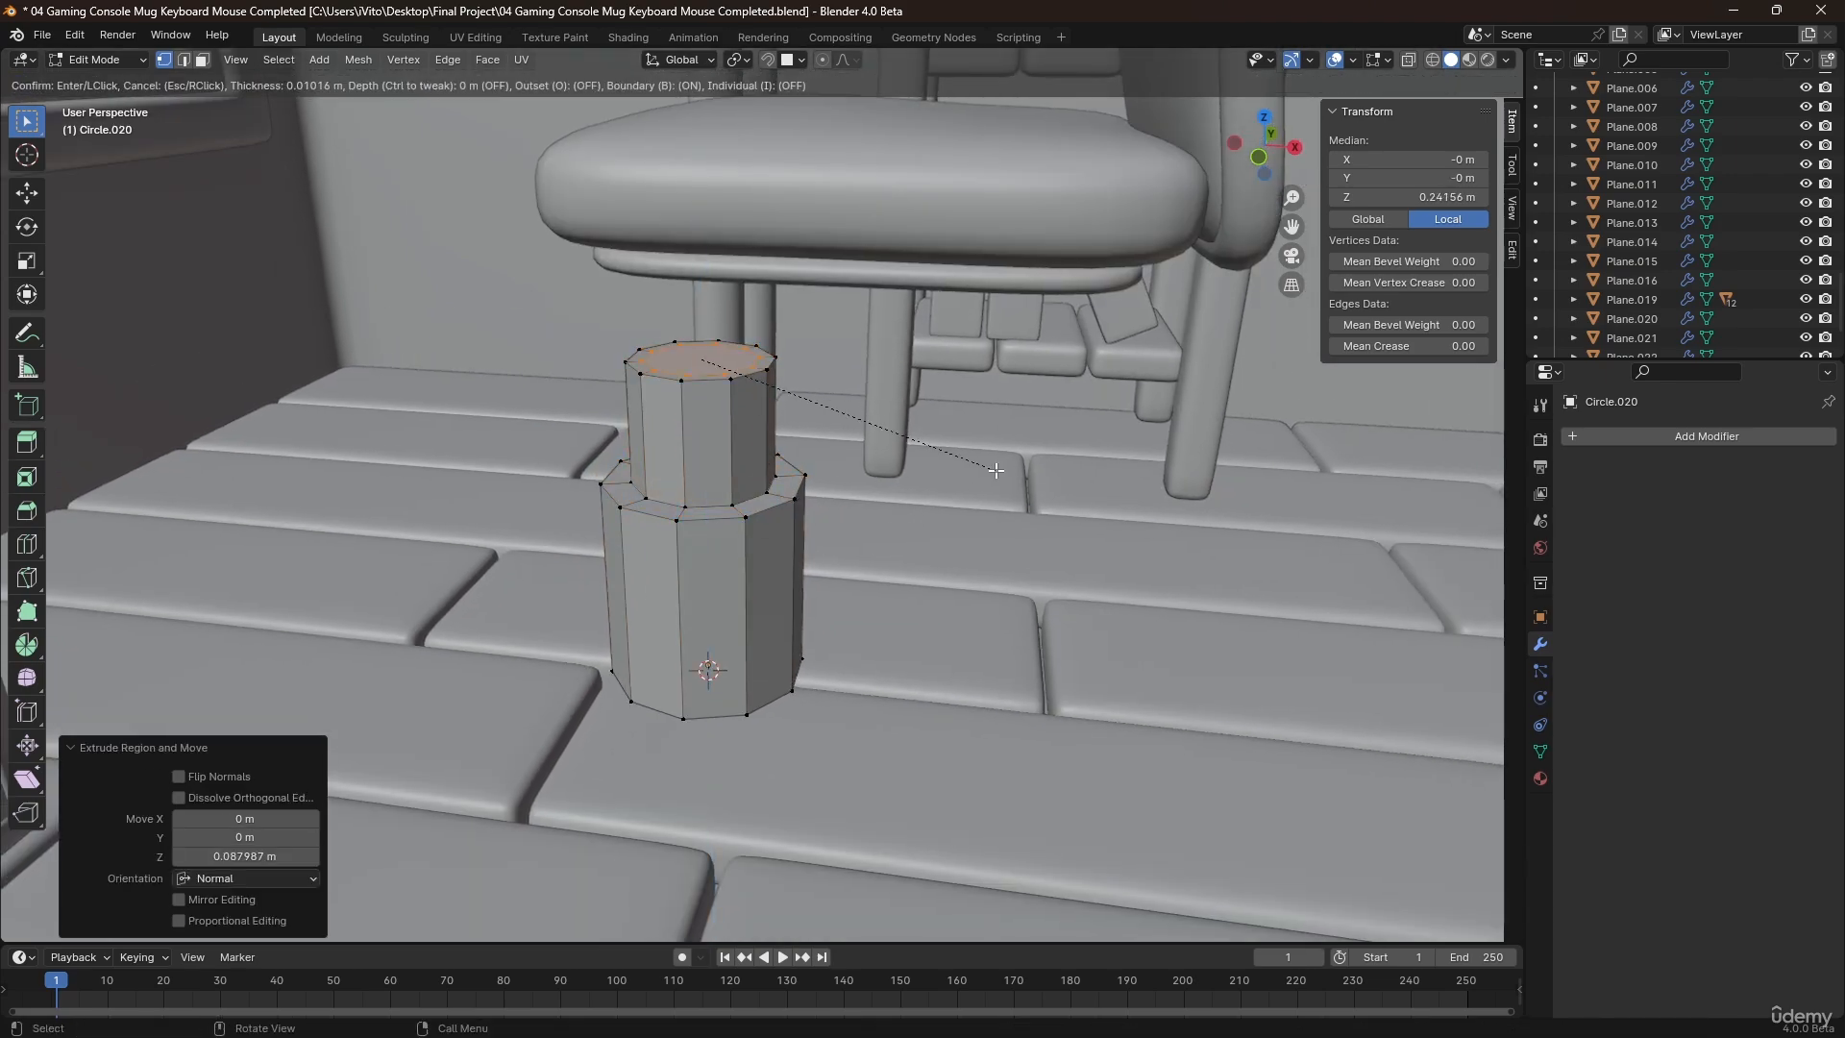
click(846, 415)
key(e)
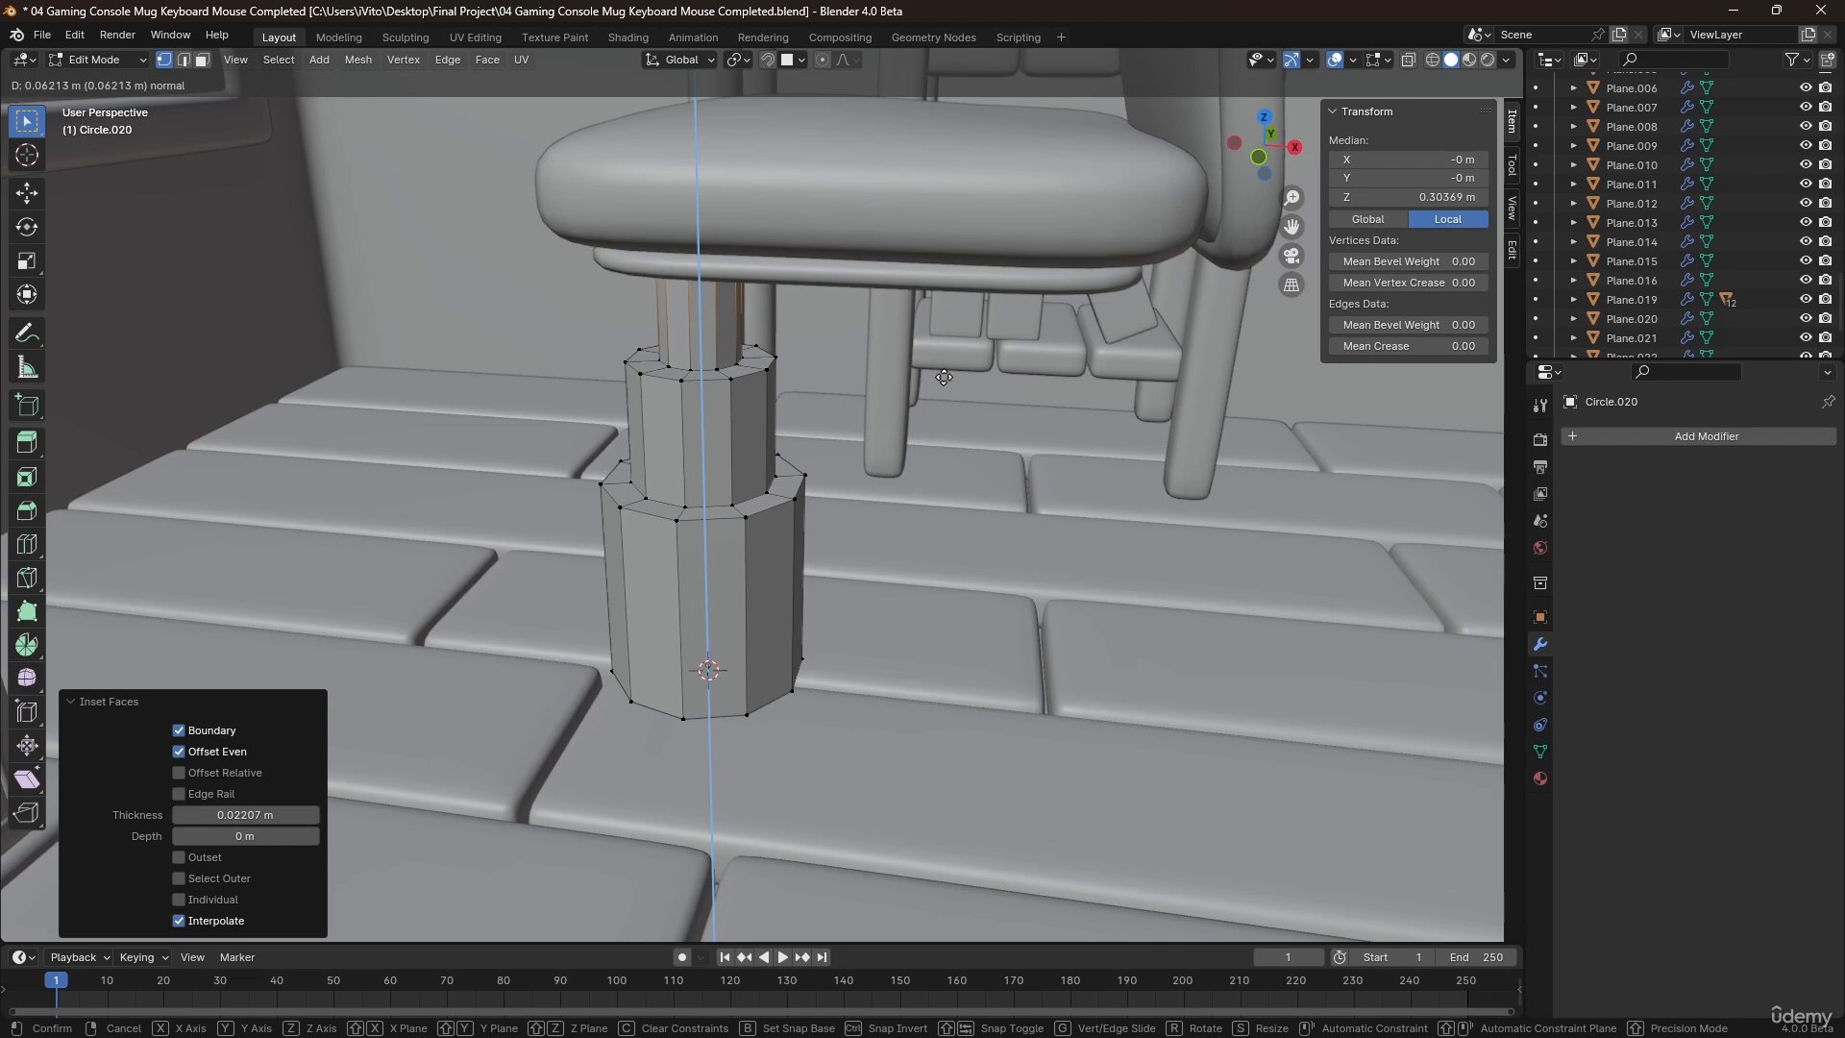
click(943, 378)
key(Tab)
Select the column's bottom ring through the mesh in X-ray and raise it about 0.04 m along Z.
scroll(671, 474, down, 8)
middle_drag(671, 487, 663, 538)
scroll(730, 546, up, 8)
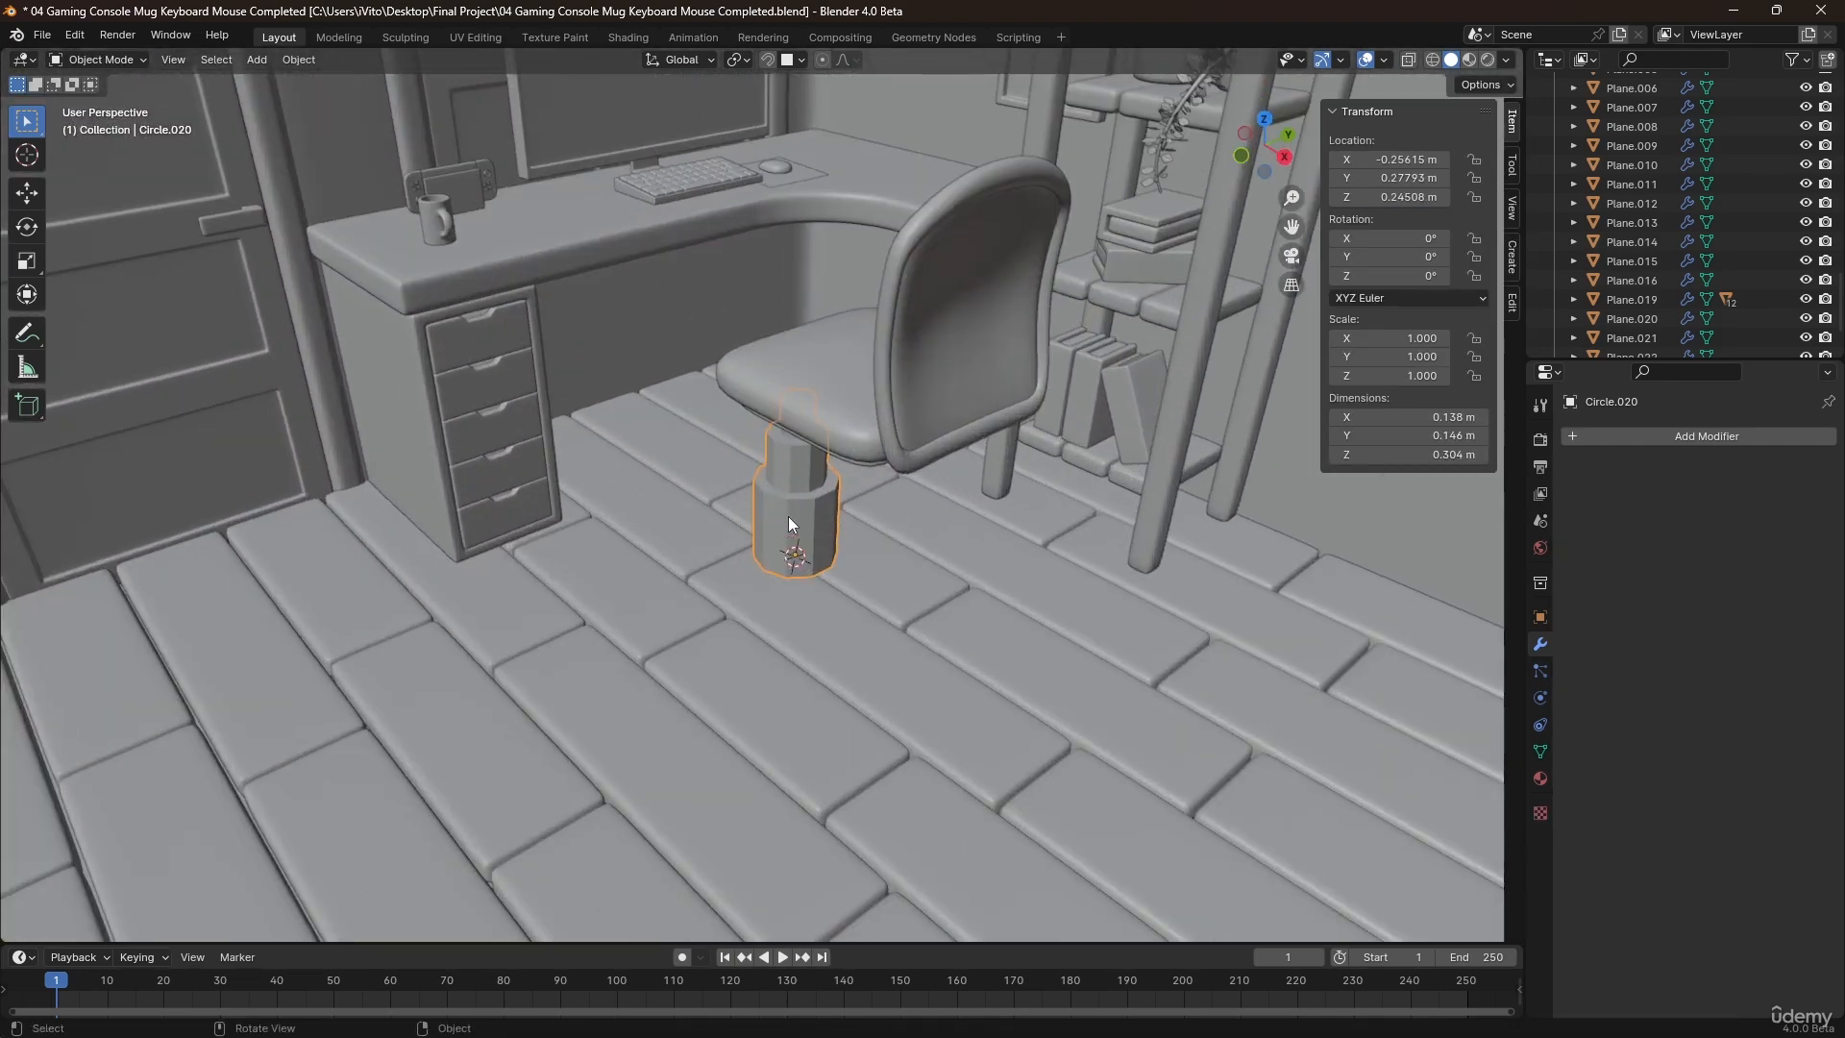
scroll(788, 516, up, 2)
key(Tab)
middle_drag(788, 516, 840, 473)
scroll(780, 562, up, 3)
mouse_move(781, 565)
middle_down()
mouse_move(783, 546)
mouse_move(759, 558)
middle_up()
key(alt+z)
drag(638, 567, 885, 803)
key(g)
key(z)
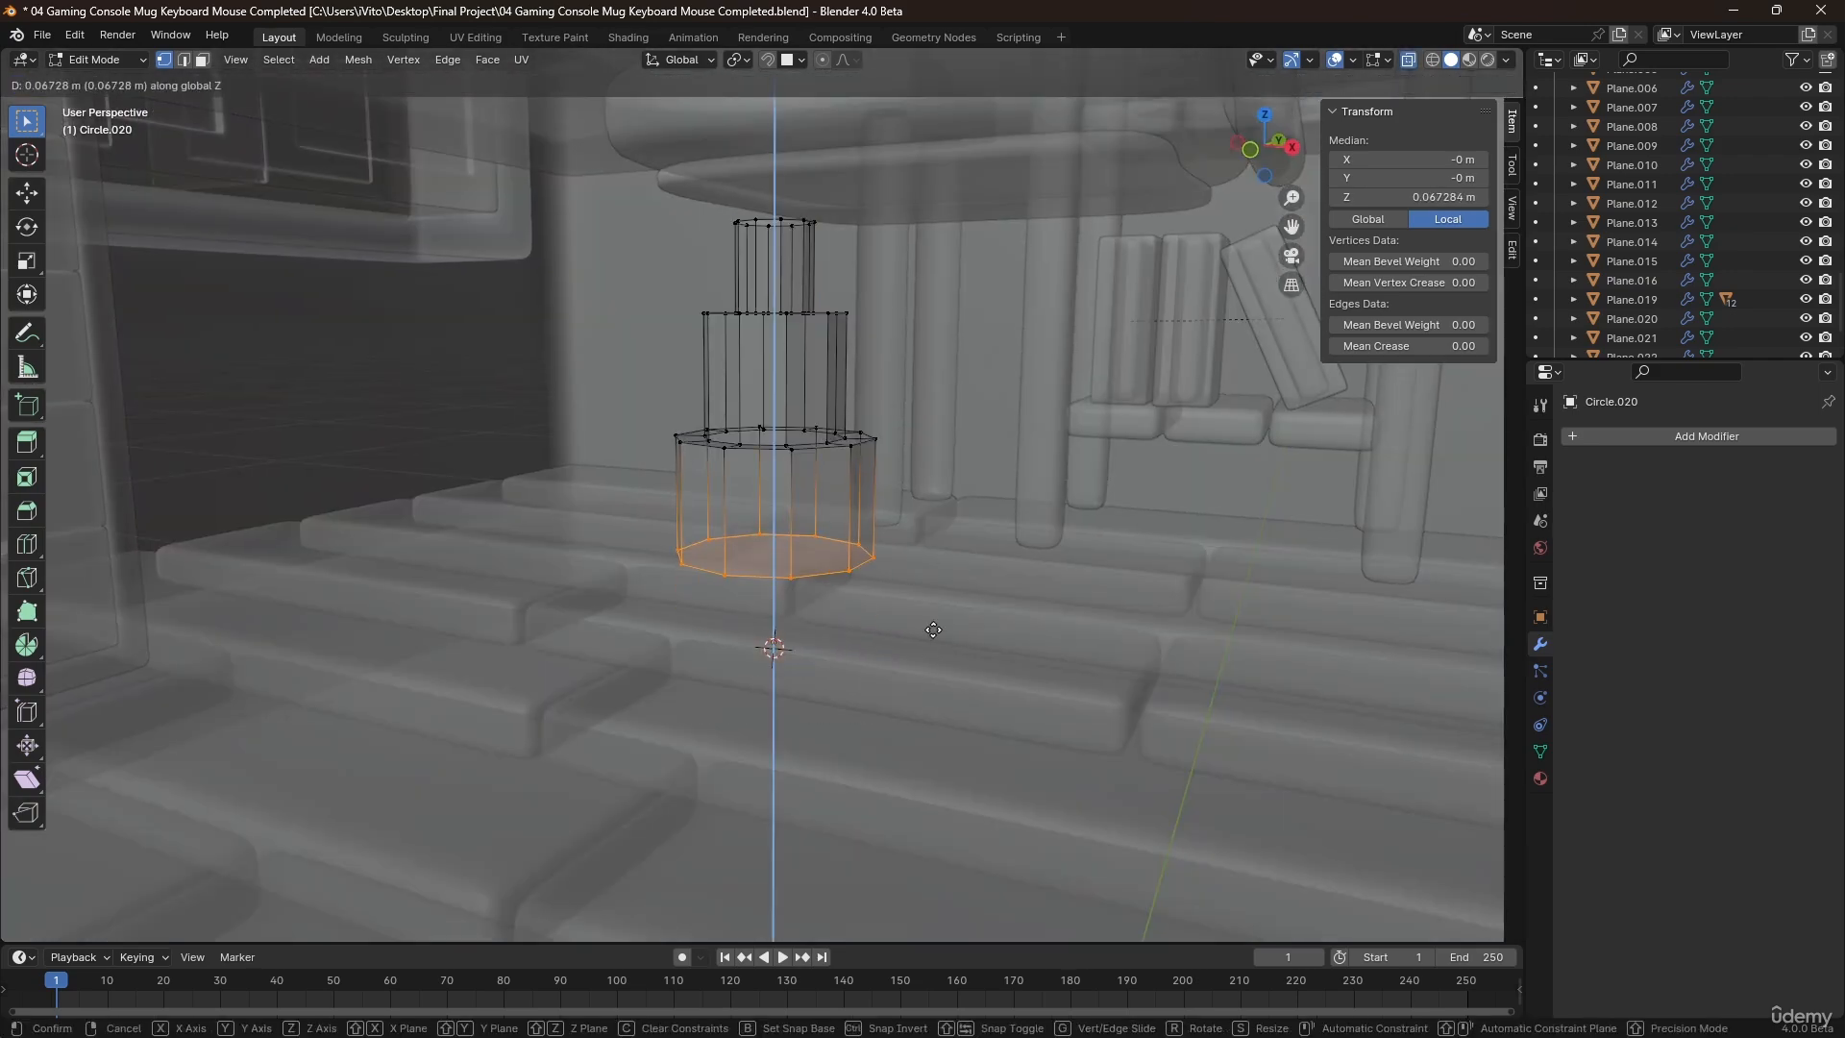
click(934, 665)
key(Tab)
mouse_move(790, 583)
middle_down()
mouse_move(758, 585)
mouse_move(773, 525)
mouse_move(820, 563)
mouse_move(805, 552)
middle_up()
key(alt+z)
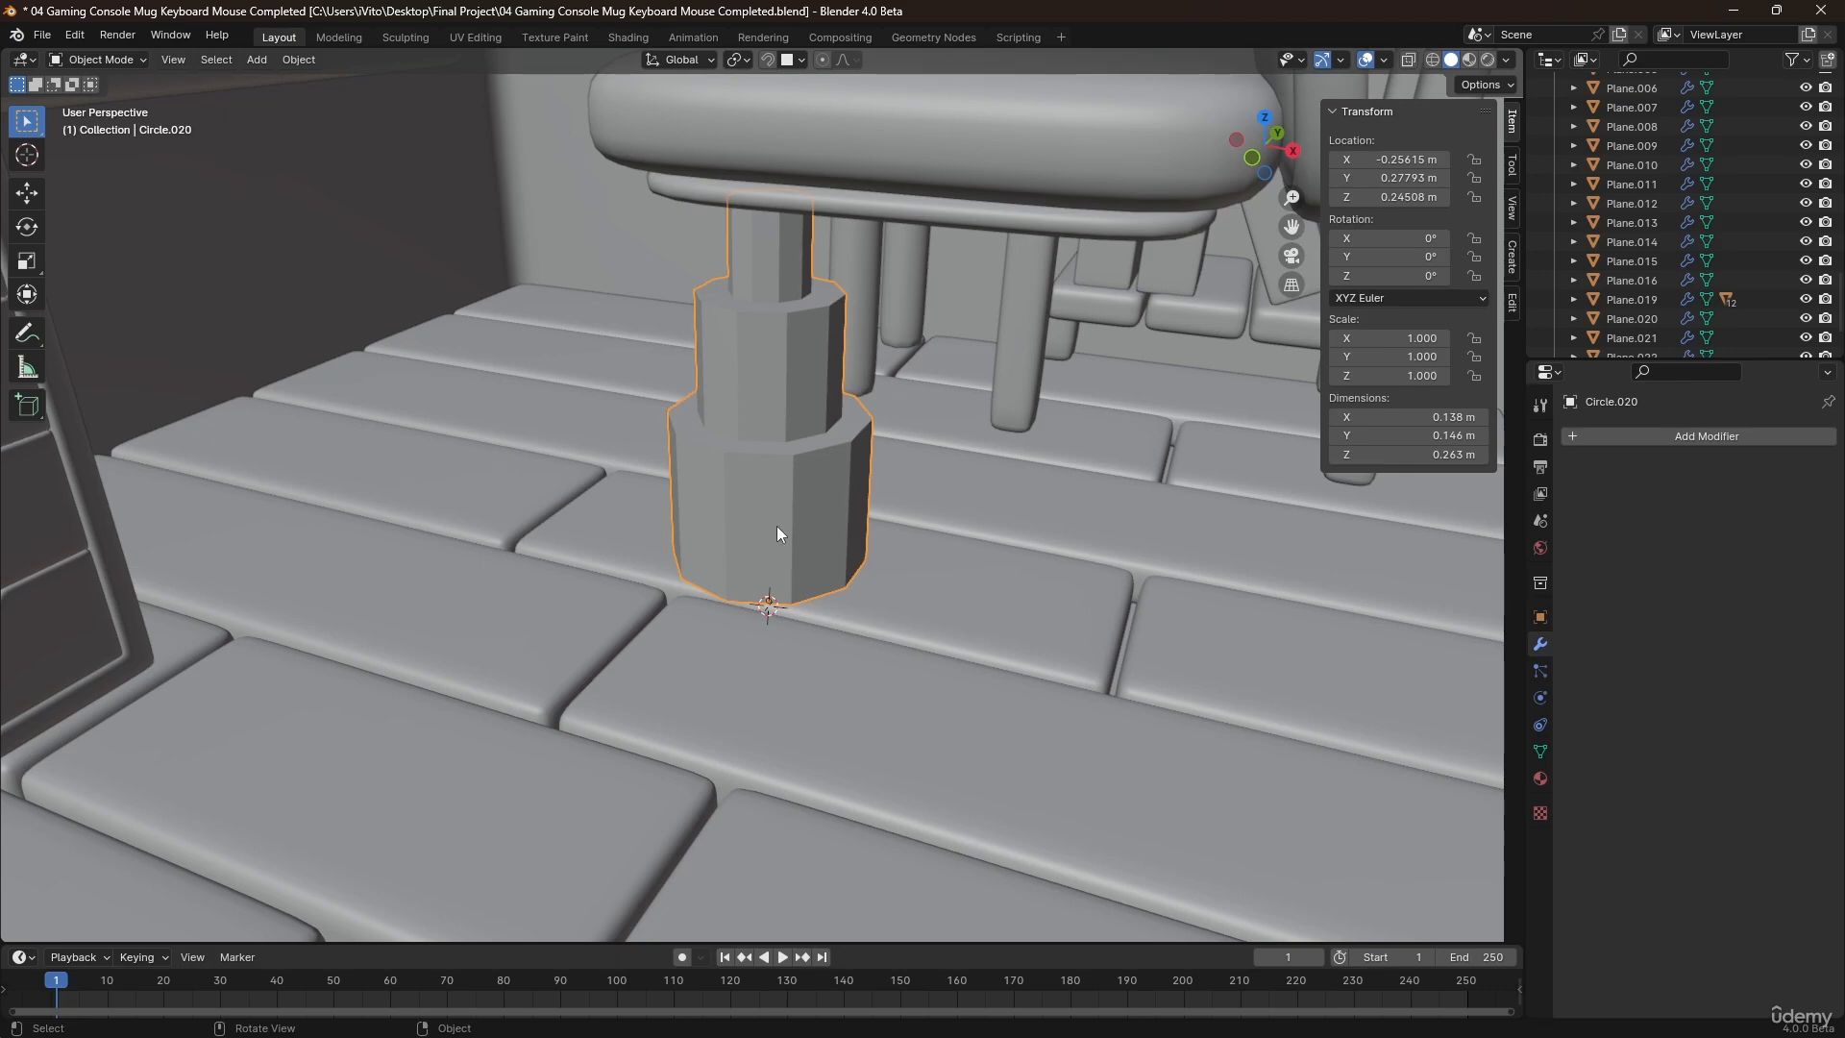
Add a level 2 Subdivision modifier to the column and cut an edge loop near the middle tier's upper edge.
key(ctrl+2)
key(Tab)
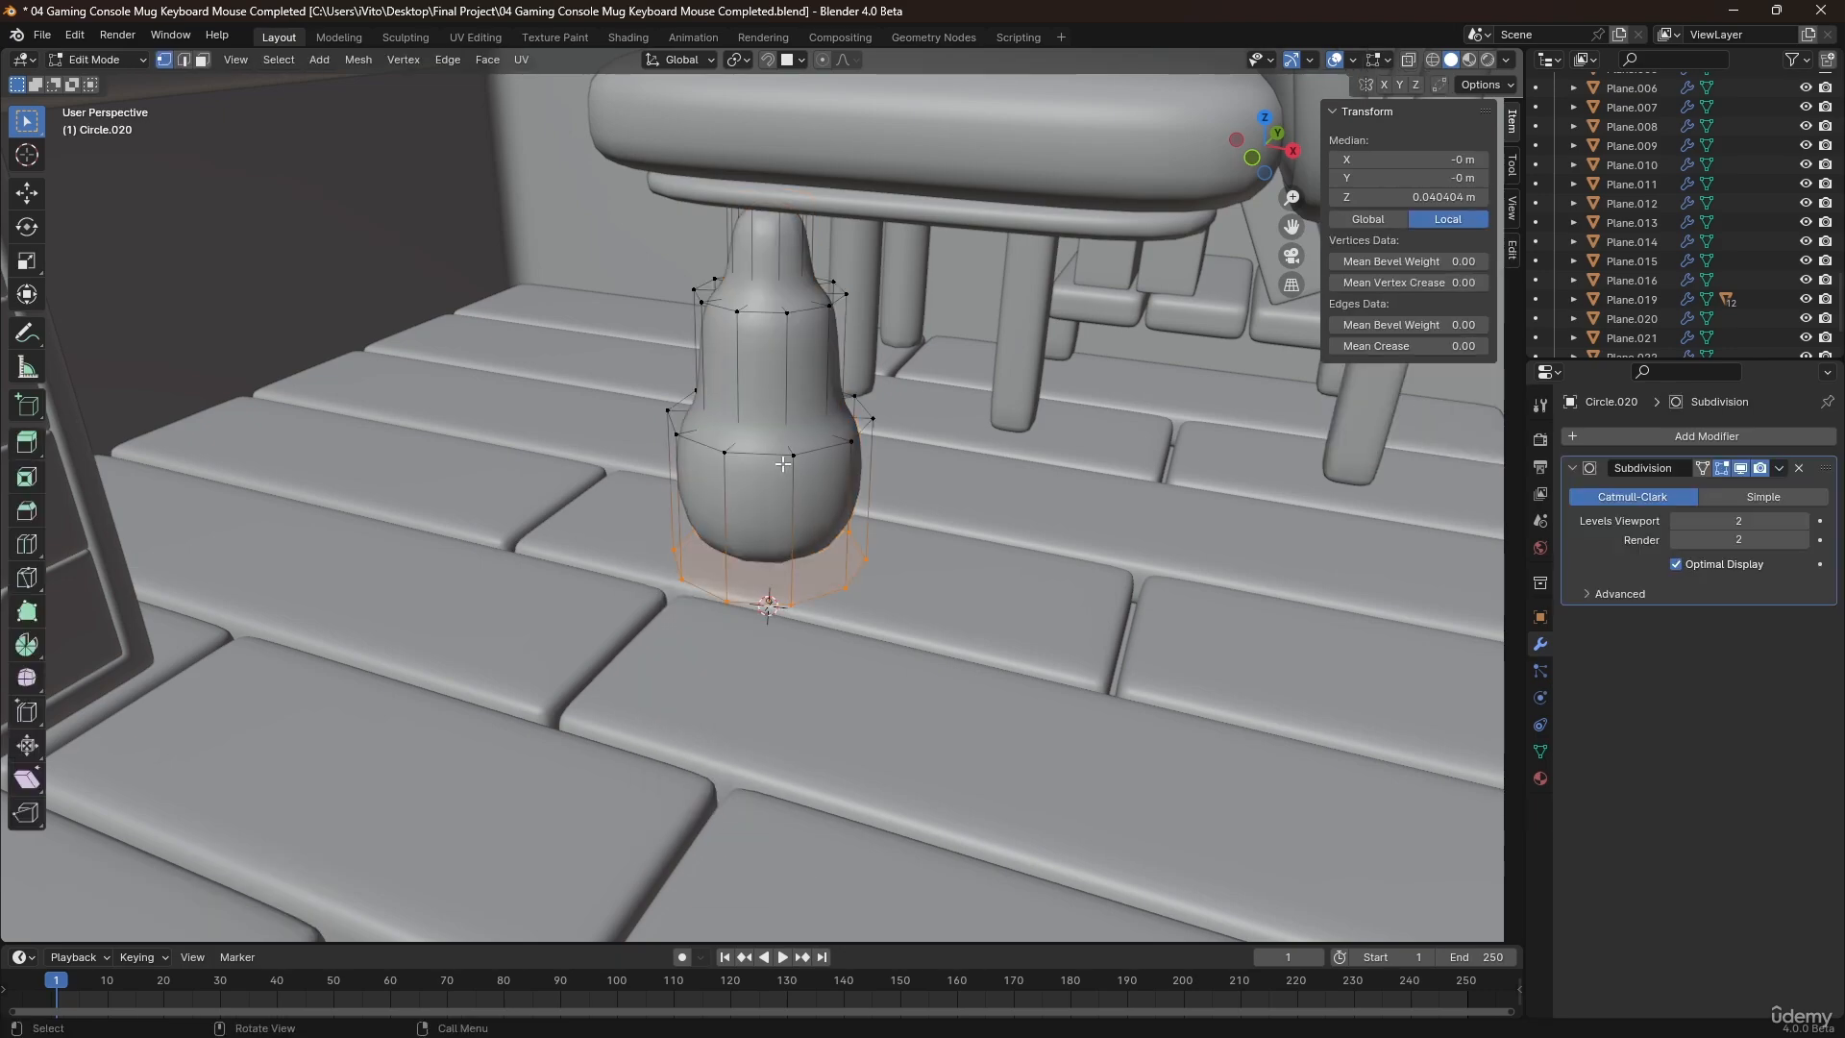
click(796, 374)
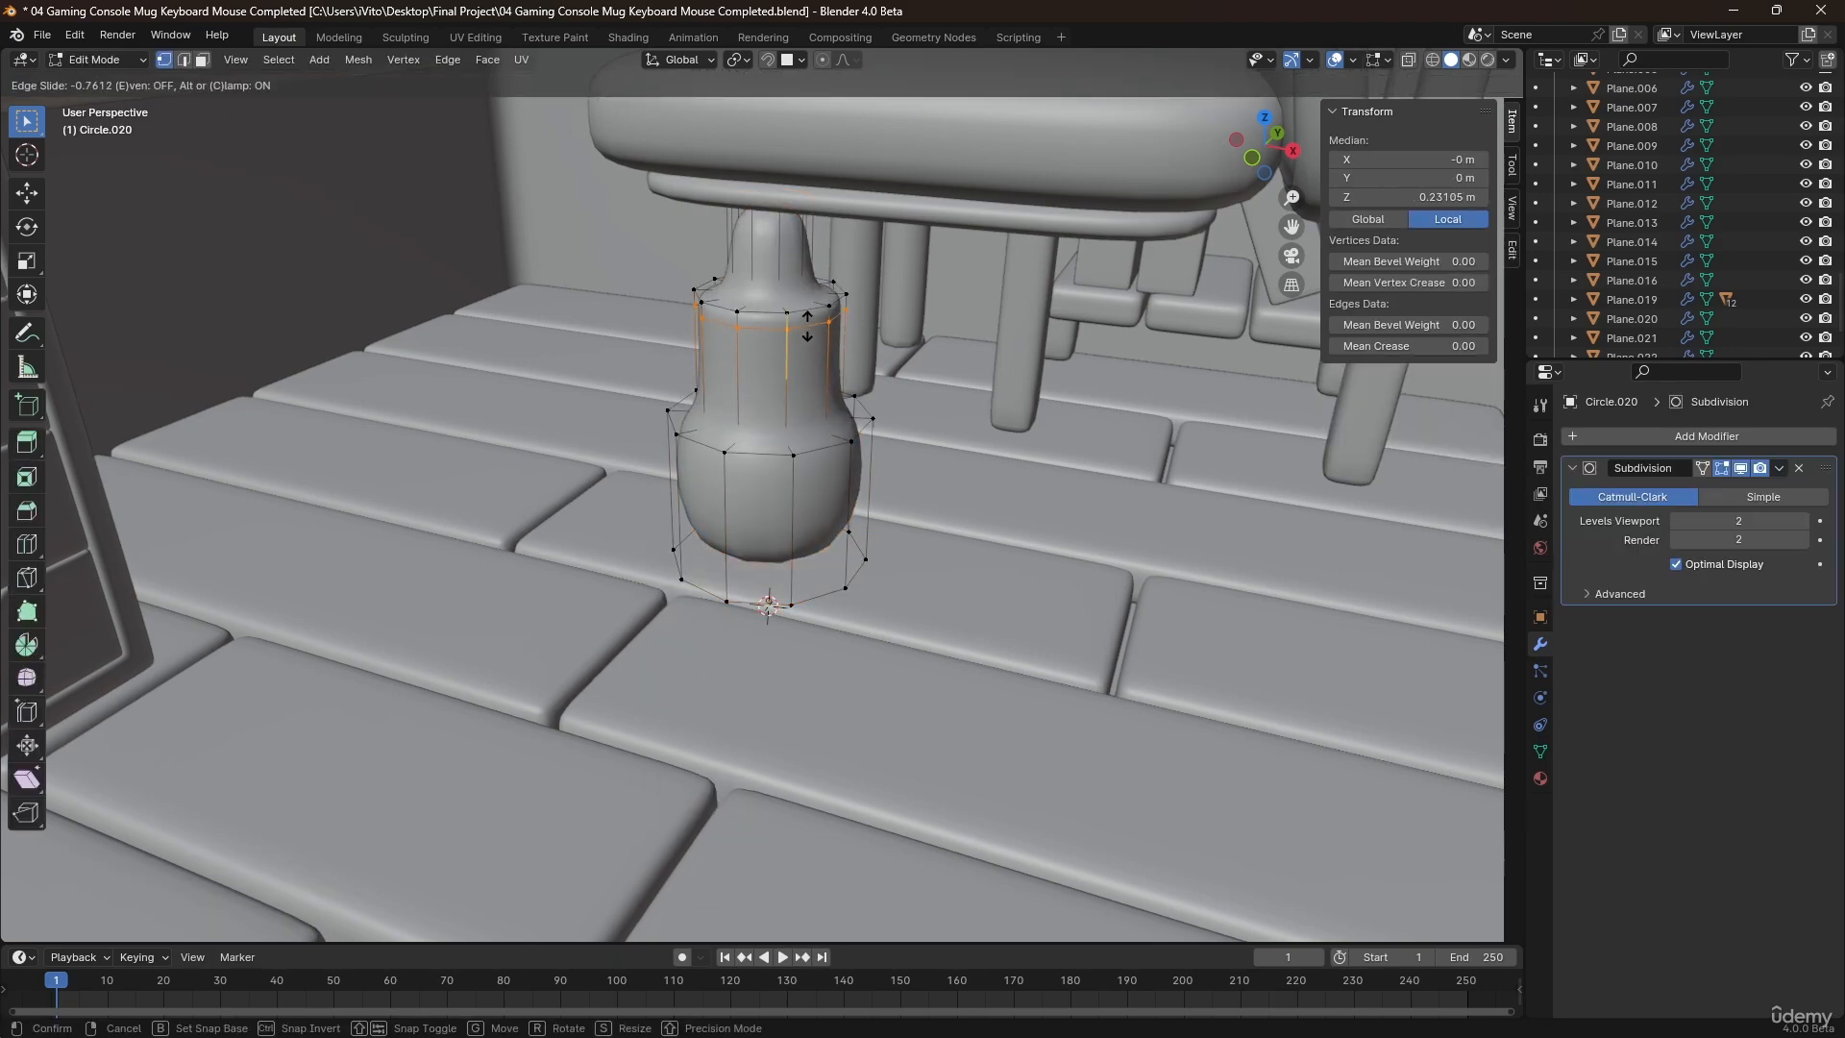
click(808, 325)
Cut edge loops close to the lower and upper ends of the column's narrow top tier.
click(781, 280)
click(789, 323)
key(ctrl+r)
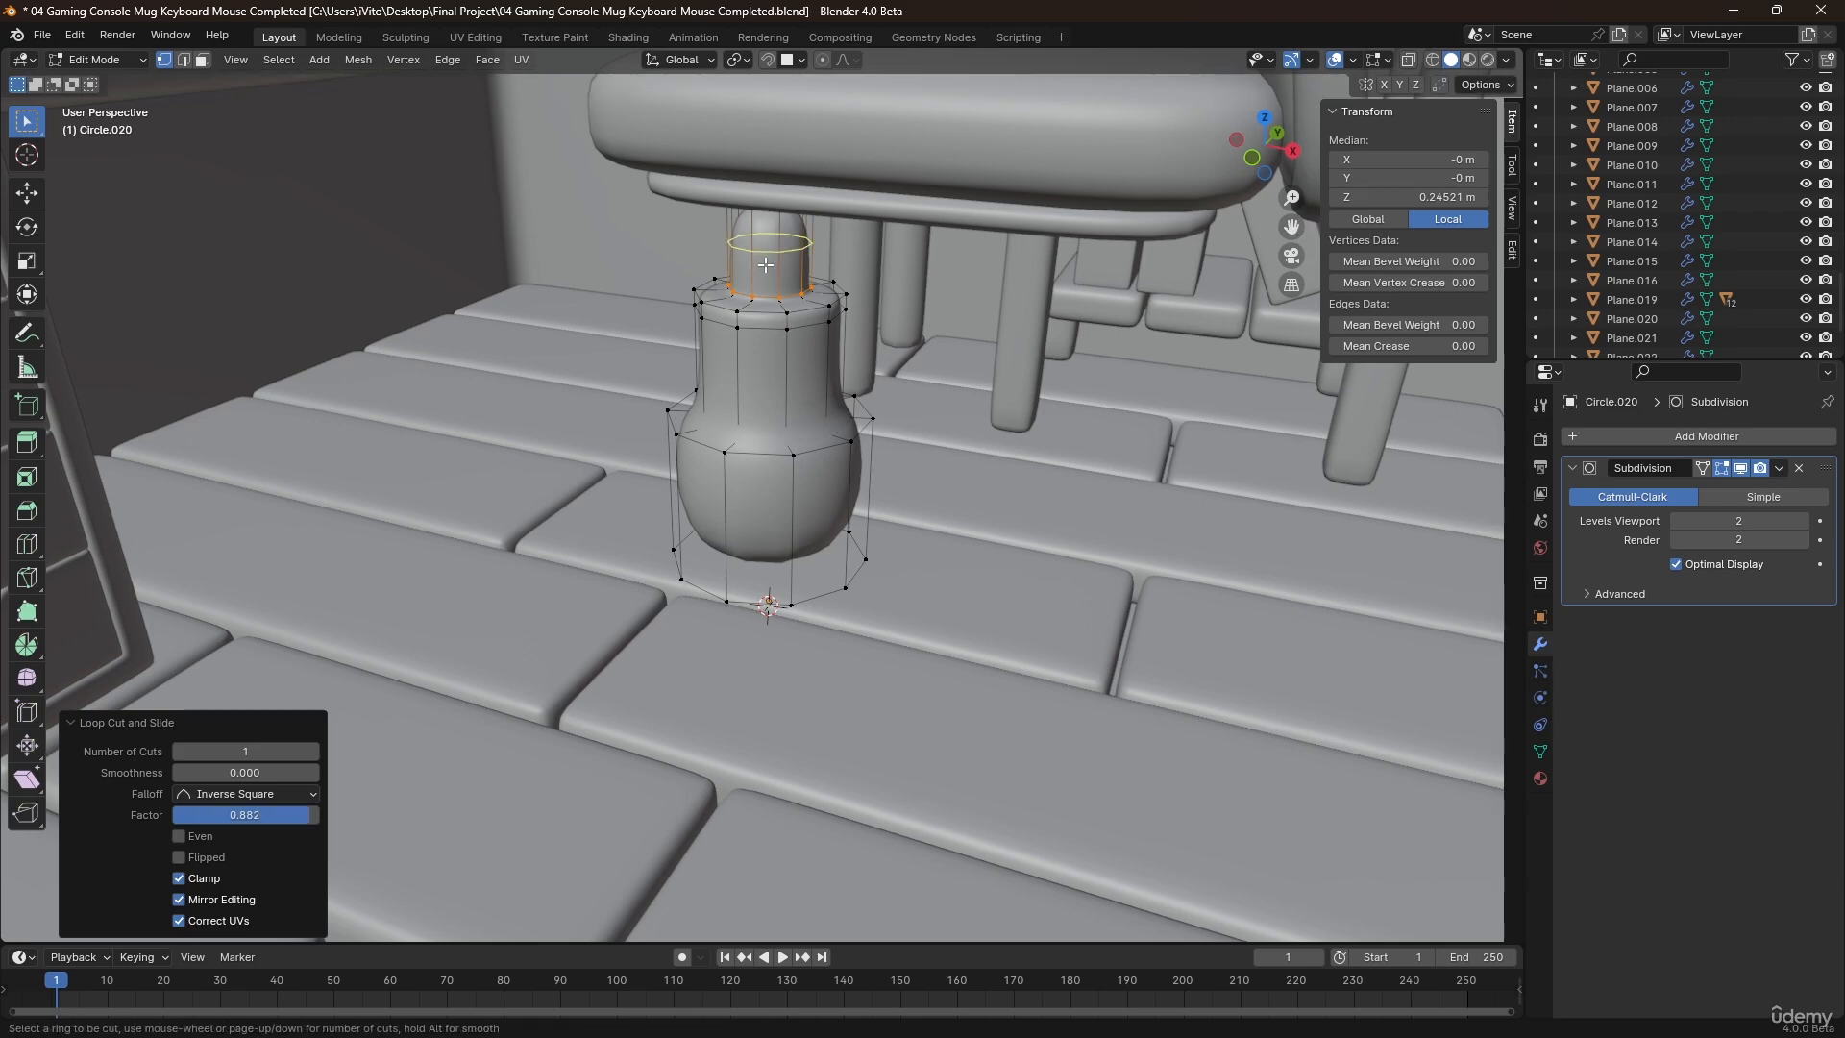
click(783, 252)
click(782, 217)
Cut edge loops close to the upper and lower edges of the column's wide bottom tier.
key(ctrl+r)
click(784, 498)
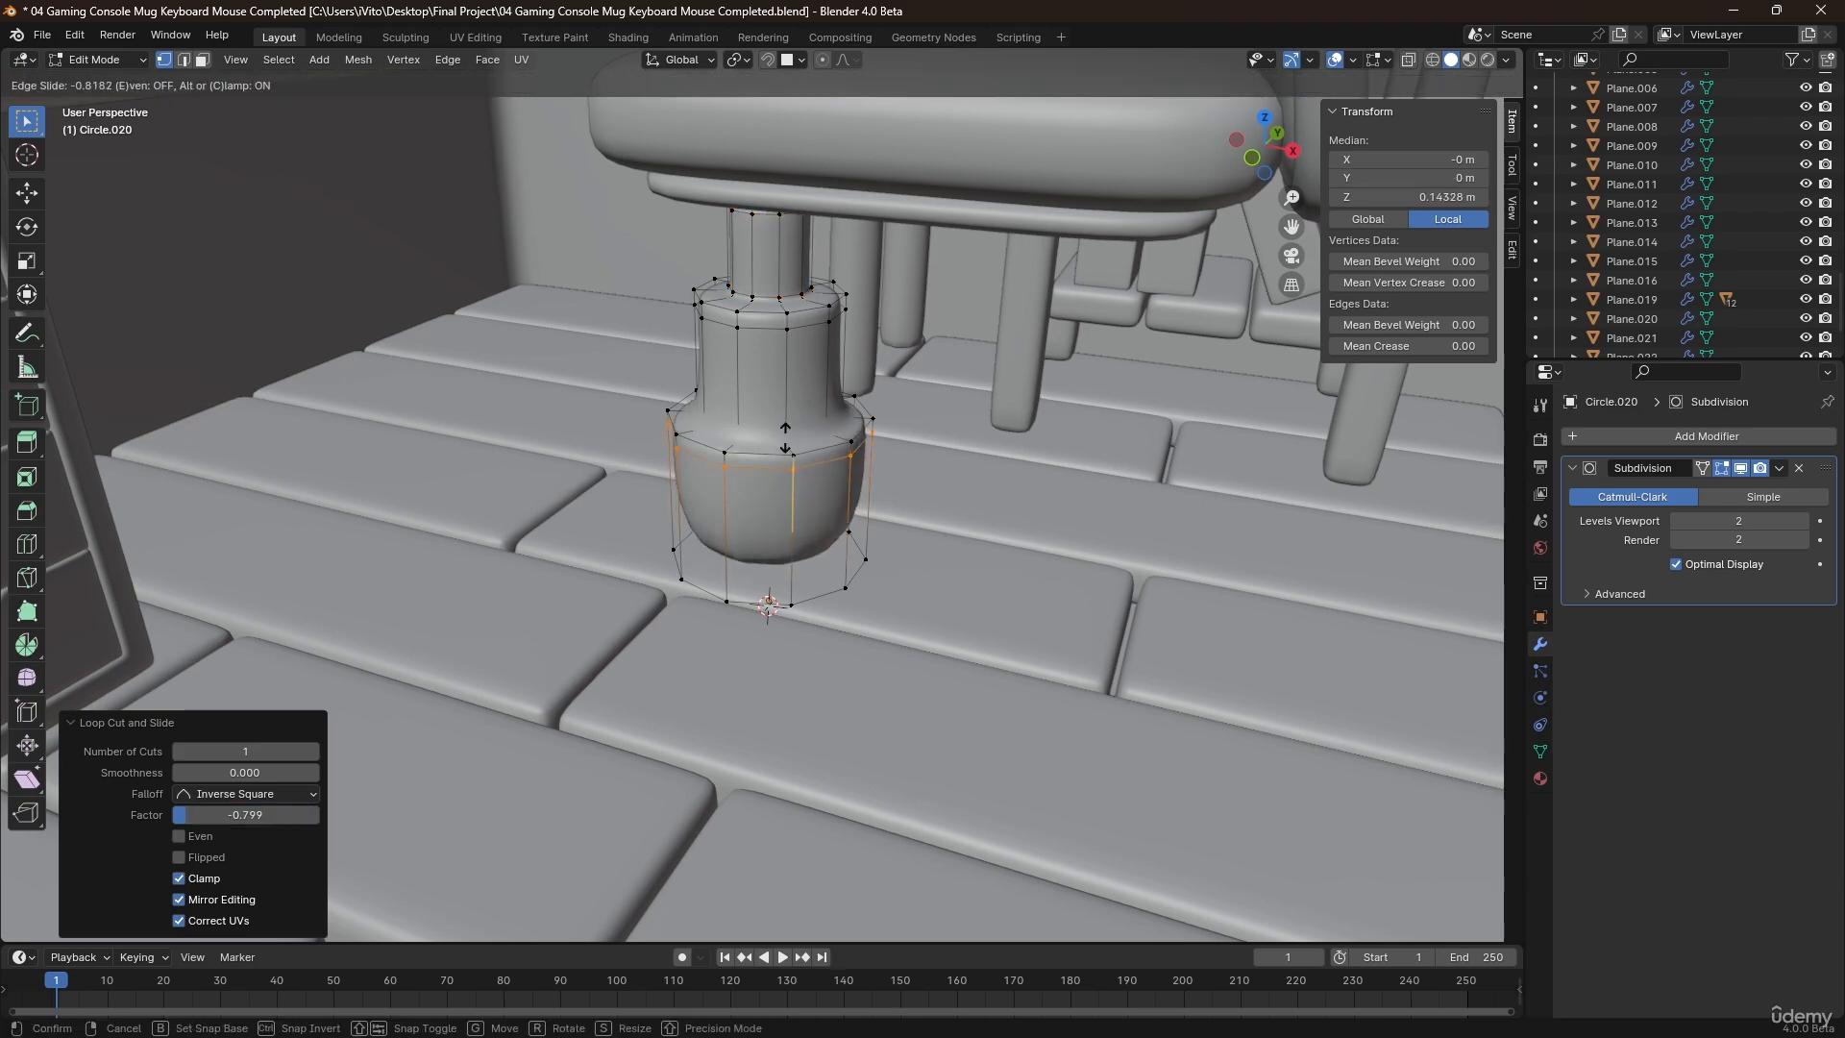
click(792, 441)
key(ctrl+r)
click(805, 527)
click(818, 586)
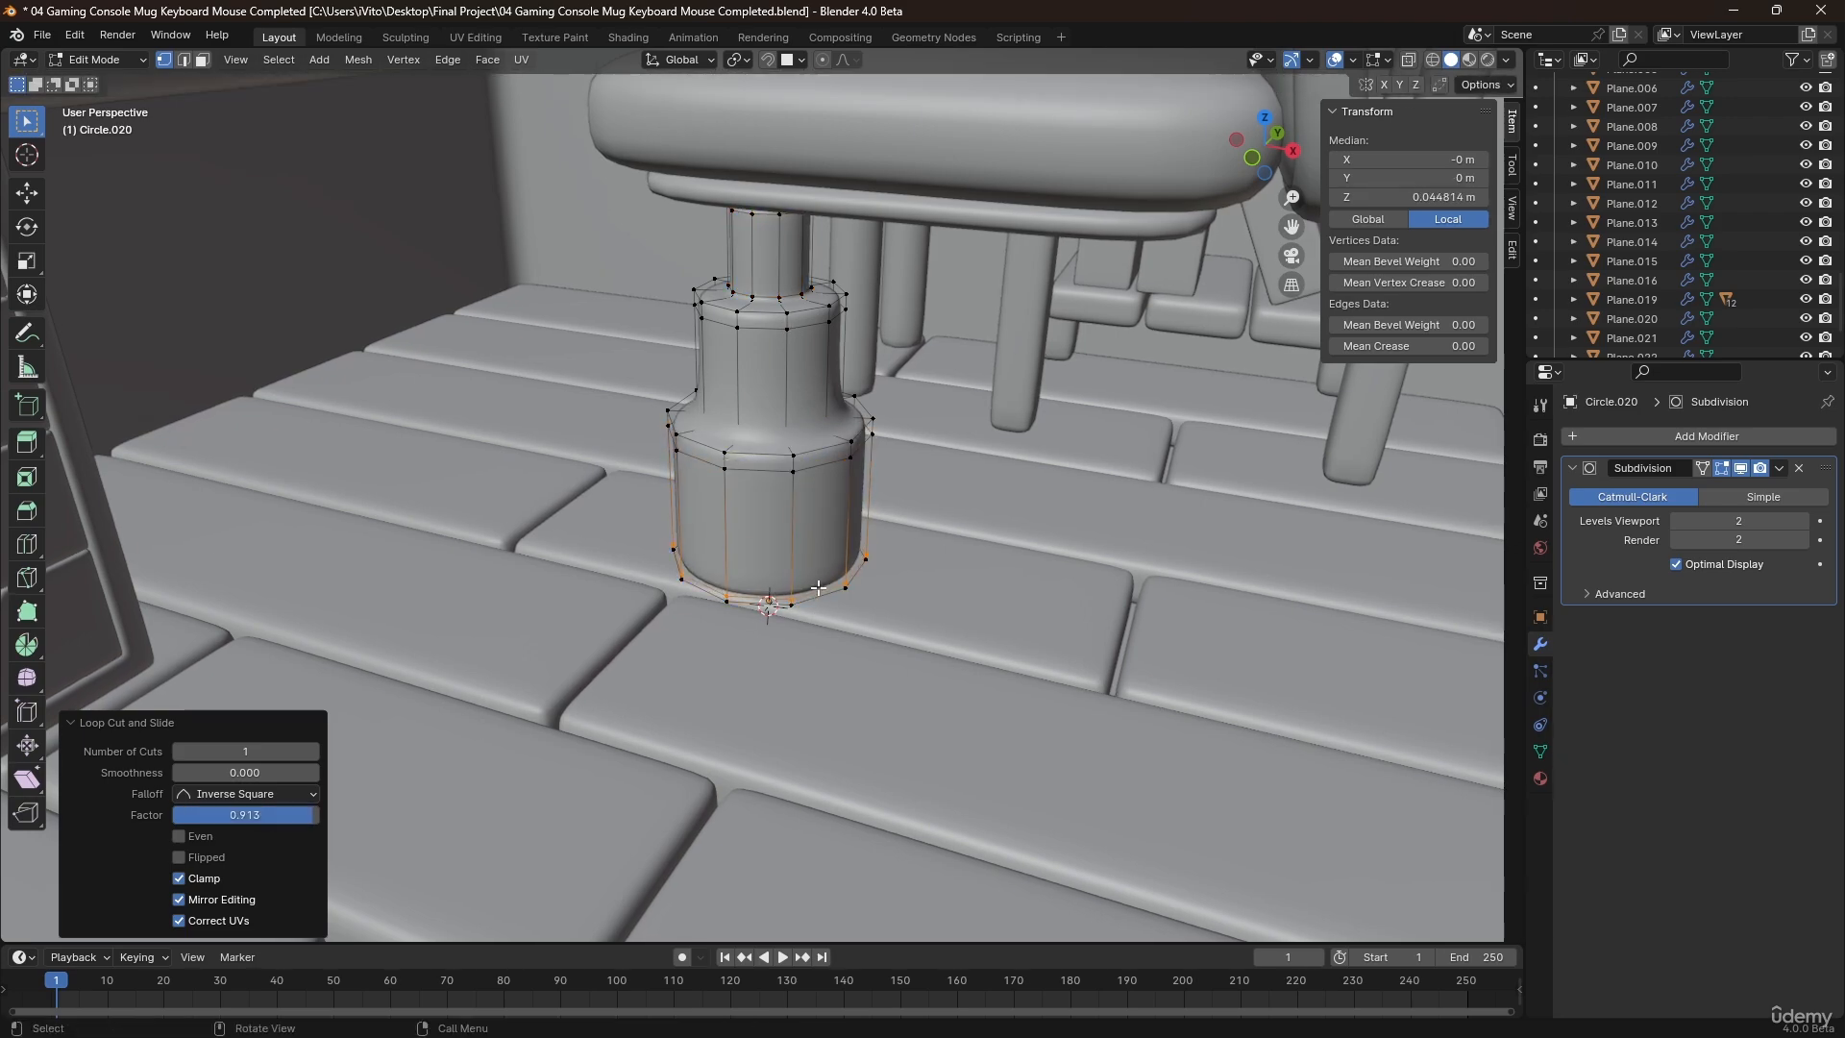
Cut an edge loop near the lower end of the column's middle tier and return to Object Mode.
click(780, 406)
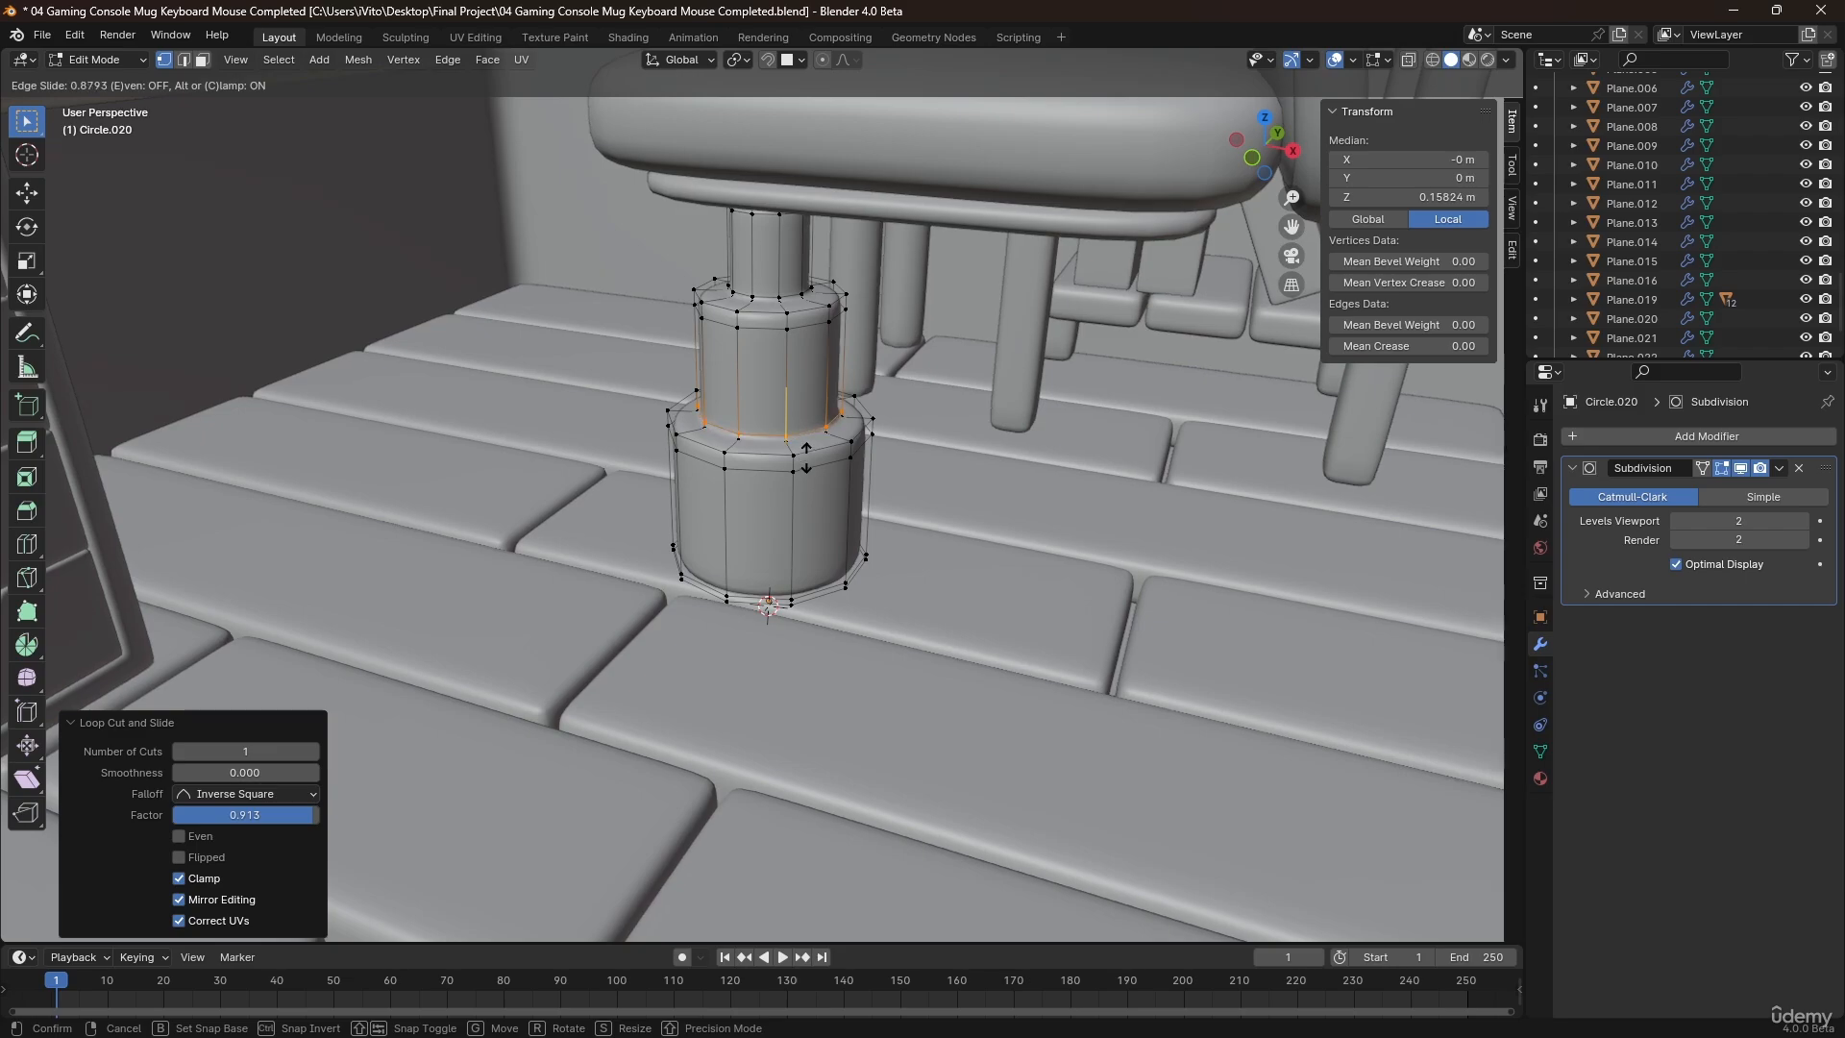
click(806, 463)
key(Tab)
Add a plane at the base of the chair column and scale its mesh down to about 0.61 m square.
middle_drag(799, 480, 839, 544)
scroll(840, 545, up, 3)
key(shift+a)
click(909, 550)
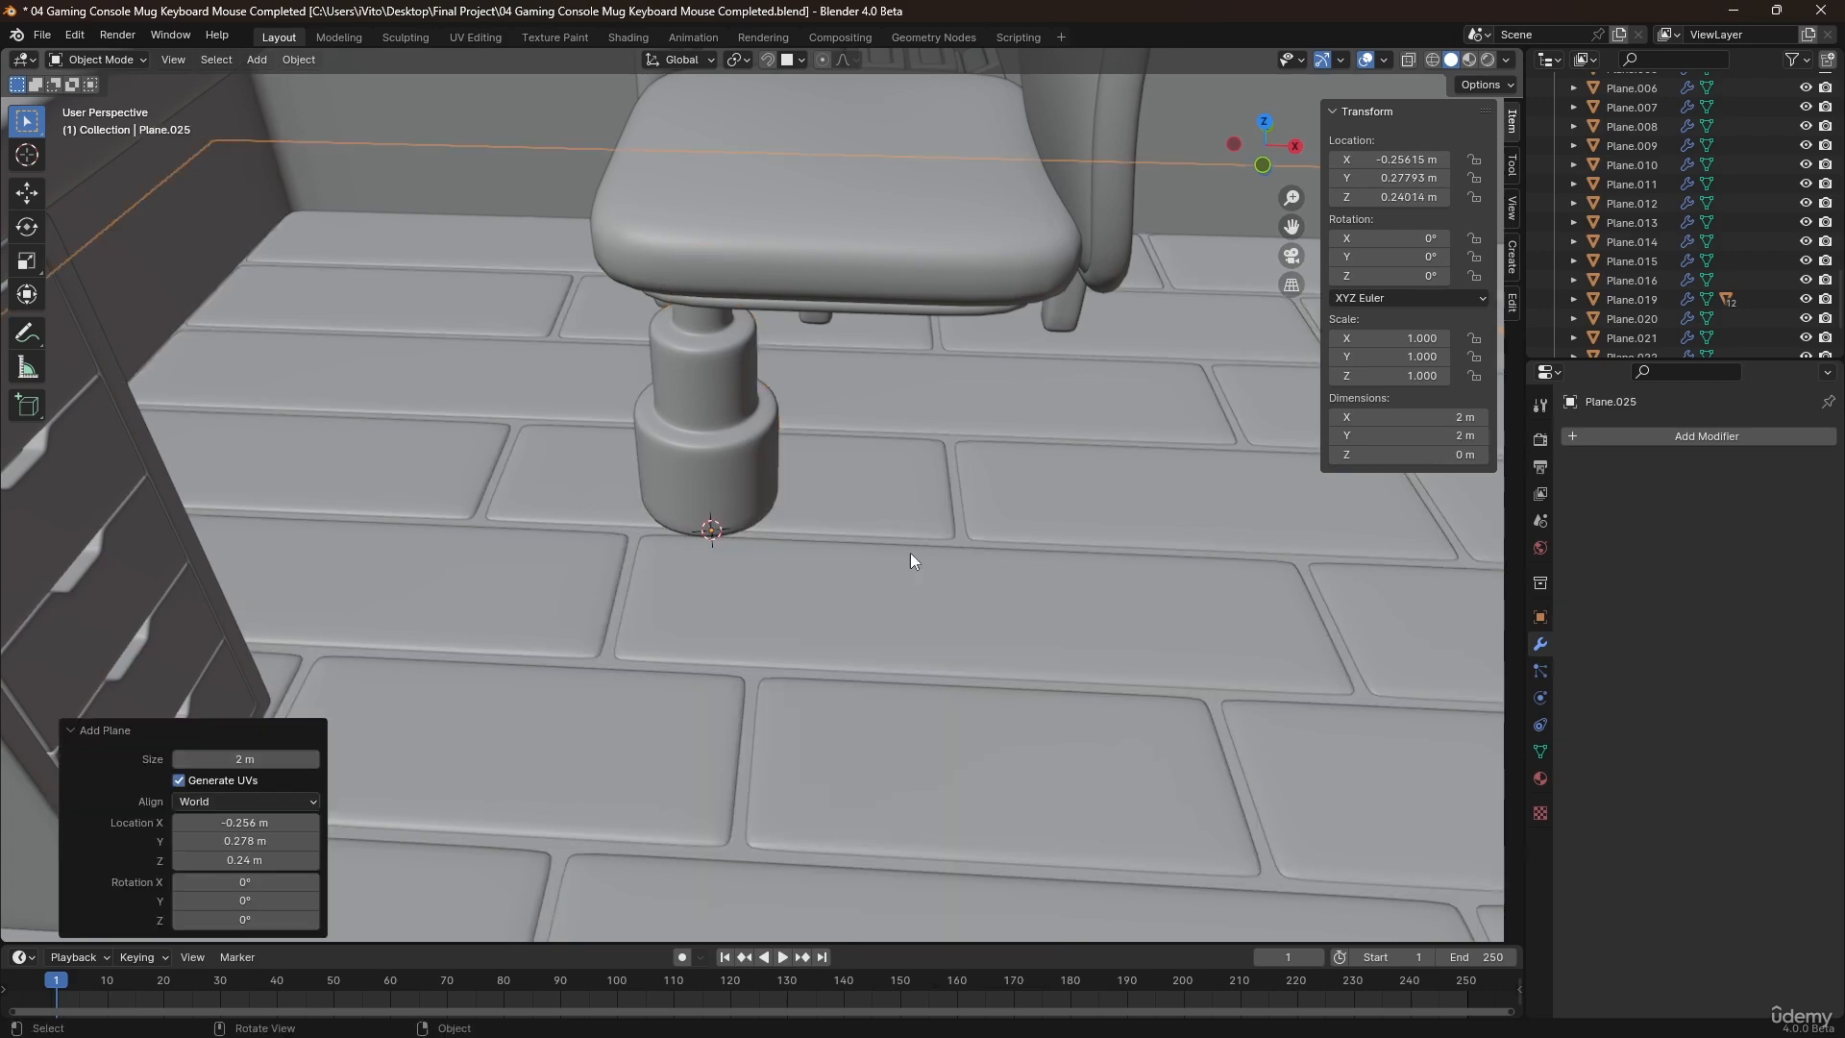
scroll(913, 561, down, 4)
key(Tab)
key(s)
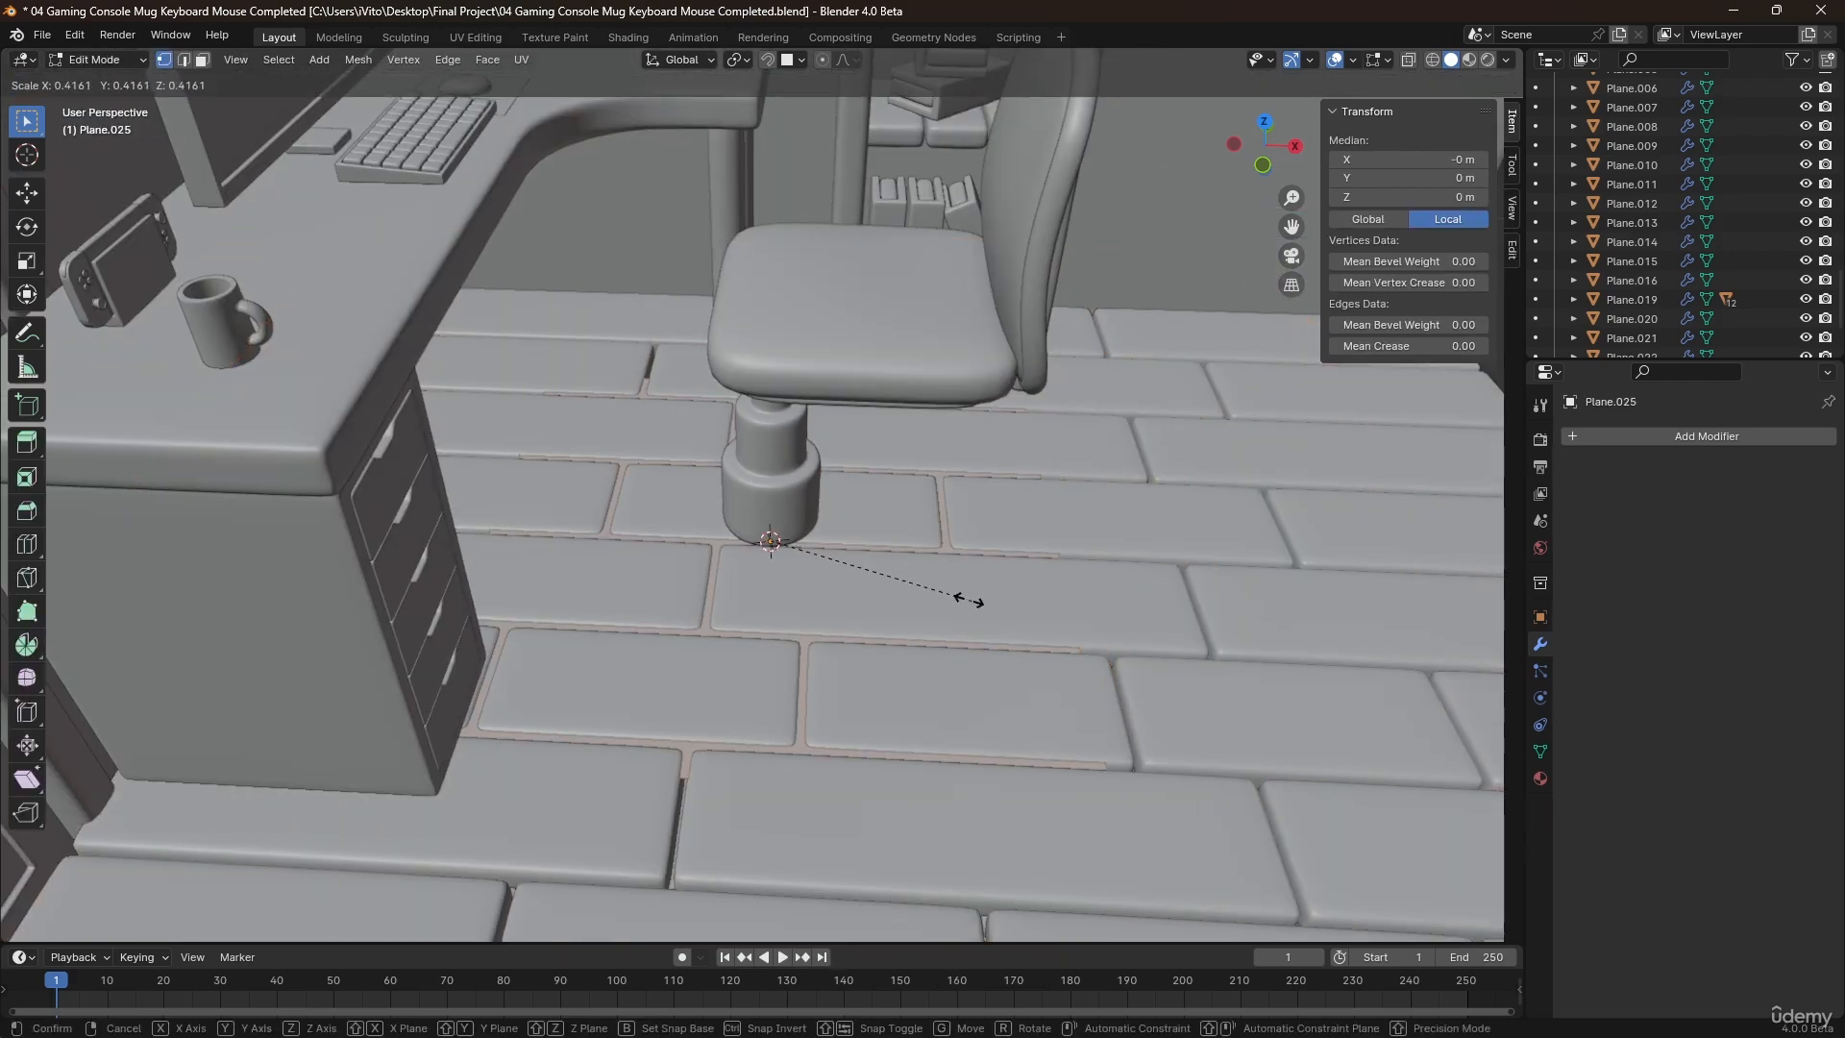
click(919, 581)
Raise the plane about 0.075 m above the floor and move it about 0.35 m along X, away from the column.
key(Tab)
key(g)
key(z)
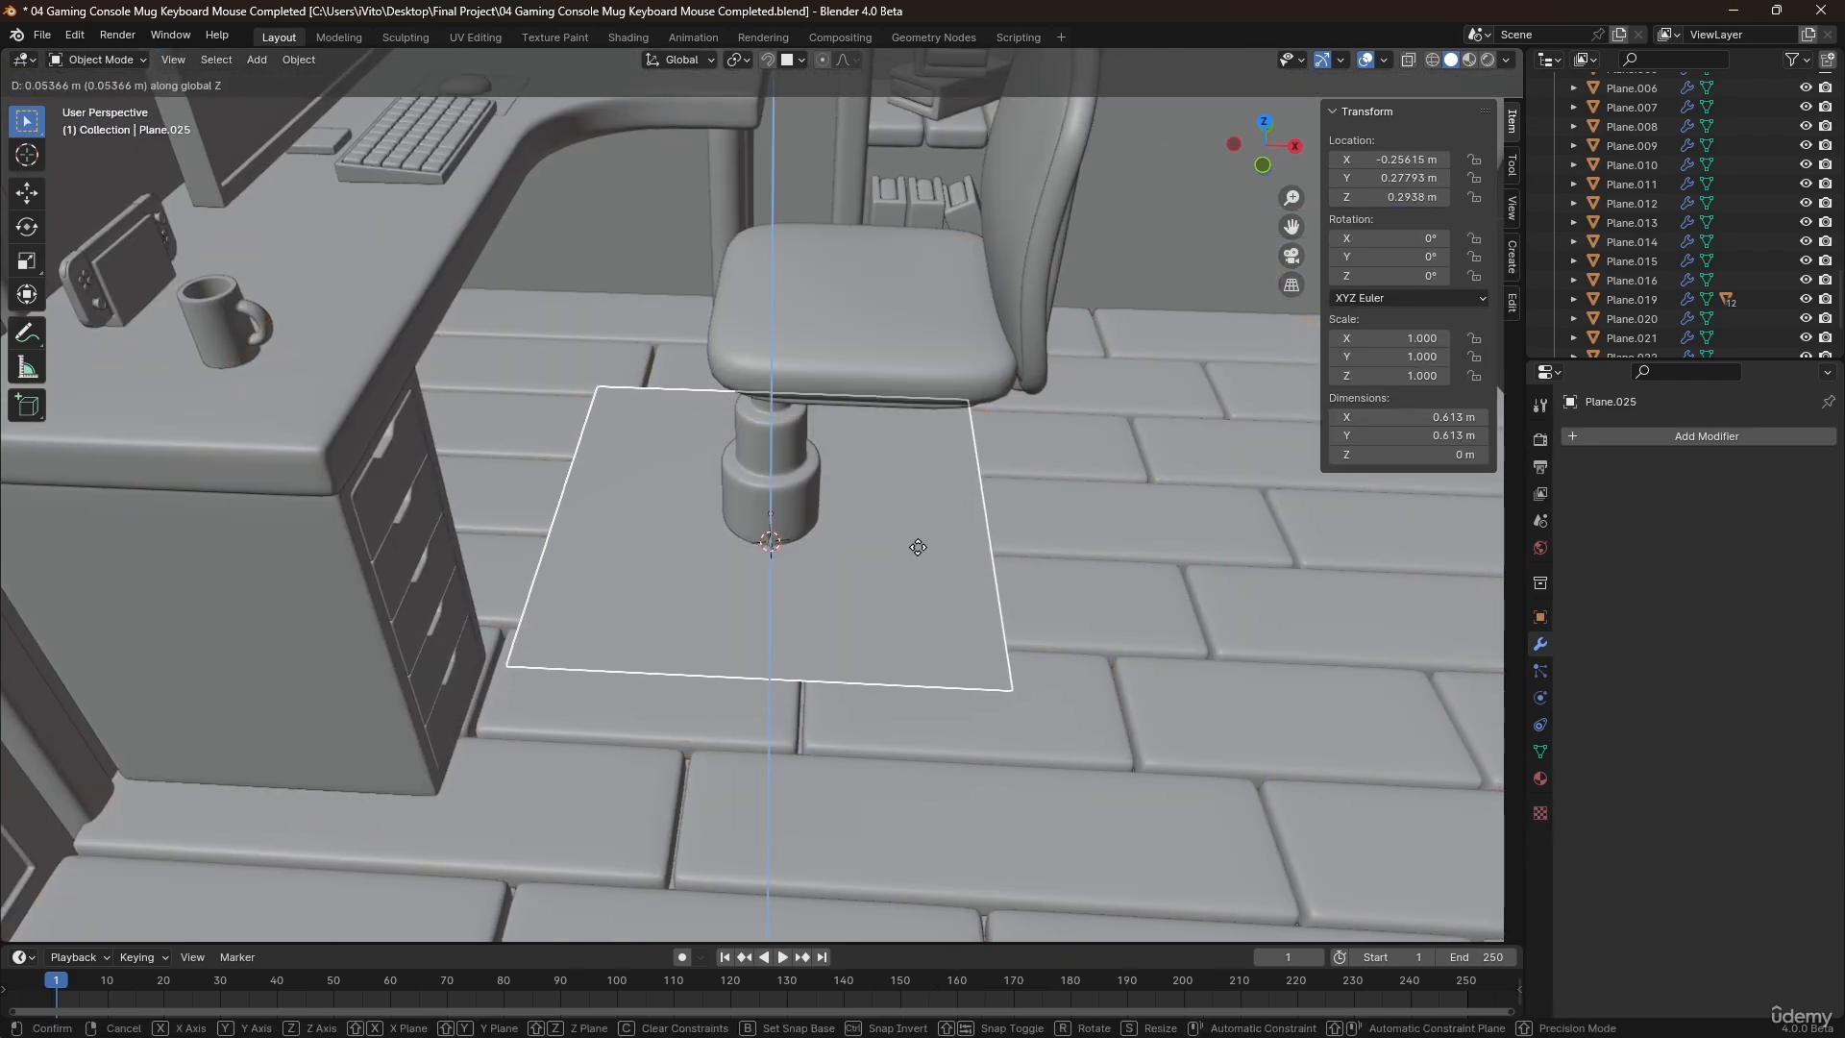
click(904, 539)
key(g)
key(x)
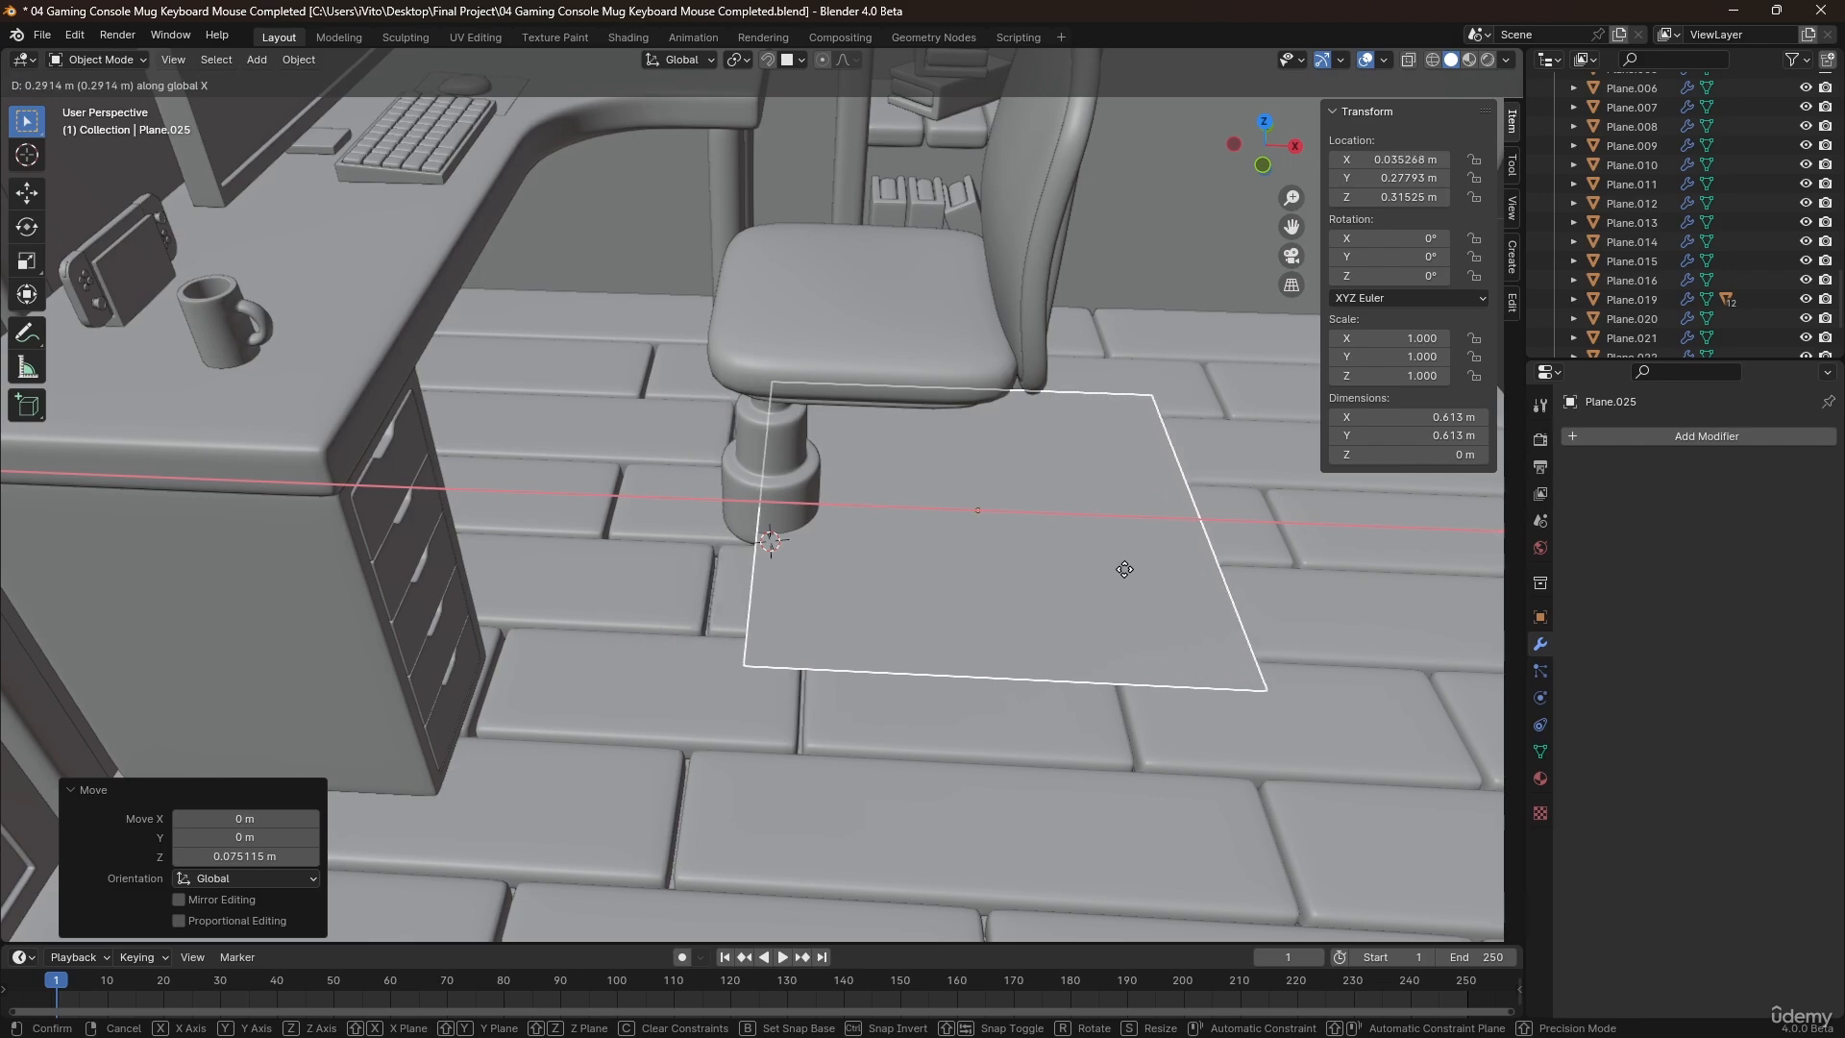
click(1163, 586)
Narrow the plane into a strip by scaling its mesh along Y to about 0.205.
key(Tab)
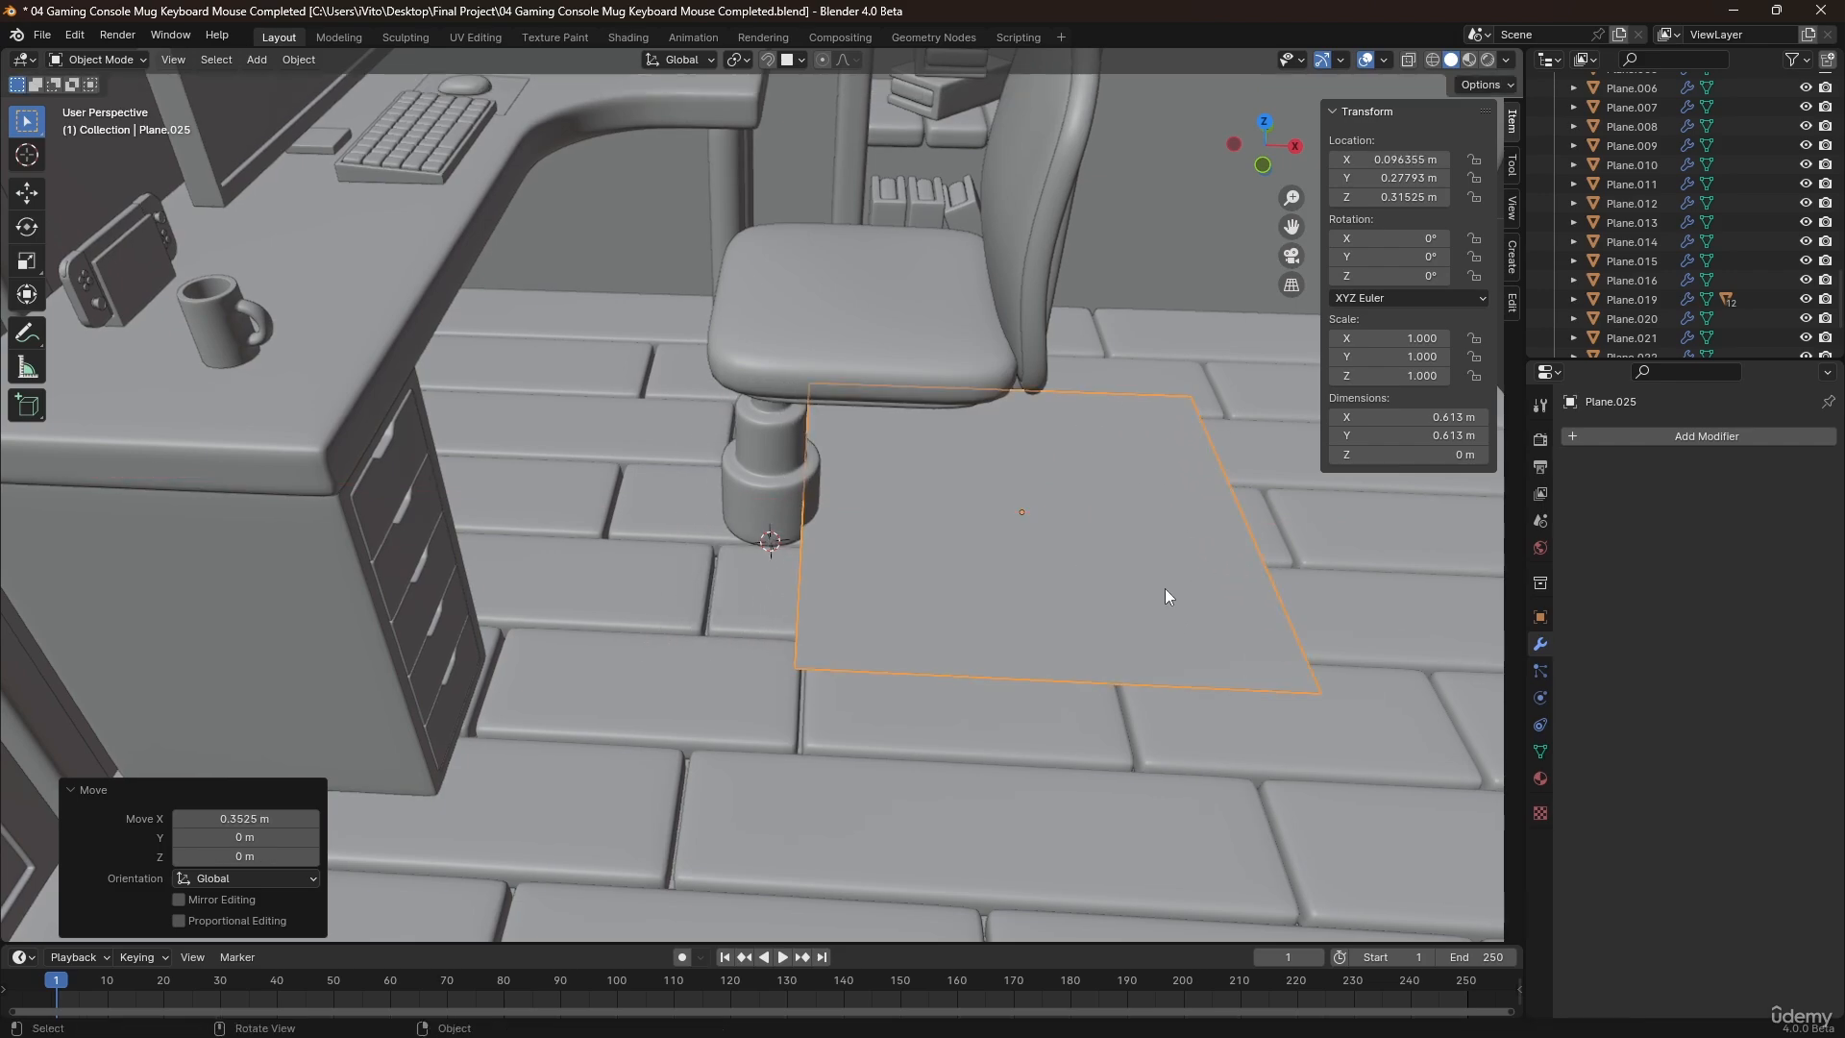
middle_drag(1197, 591, 1153, 567)
key(s)
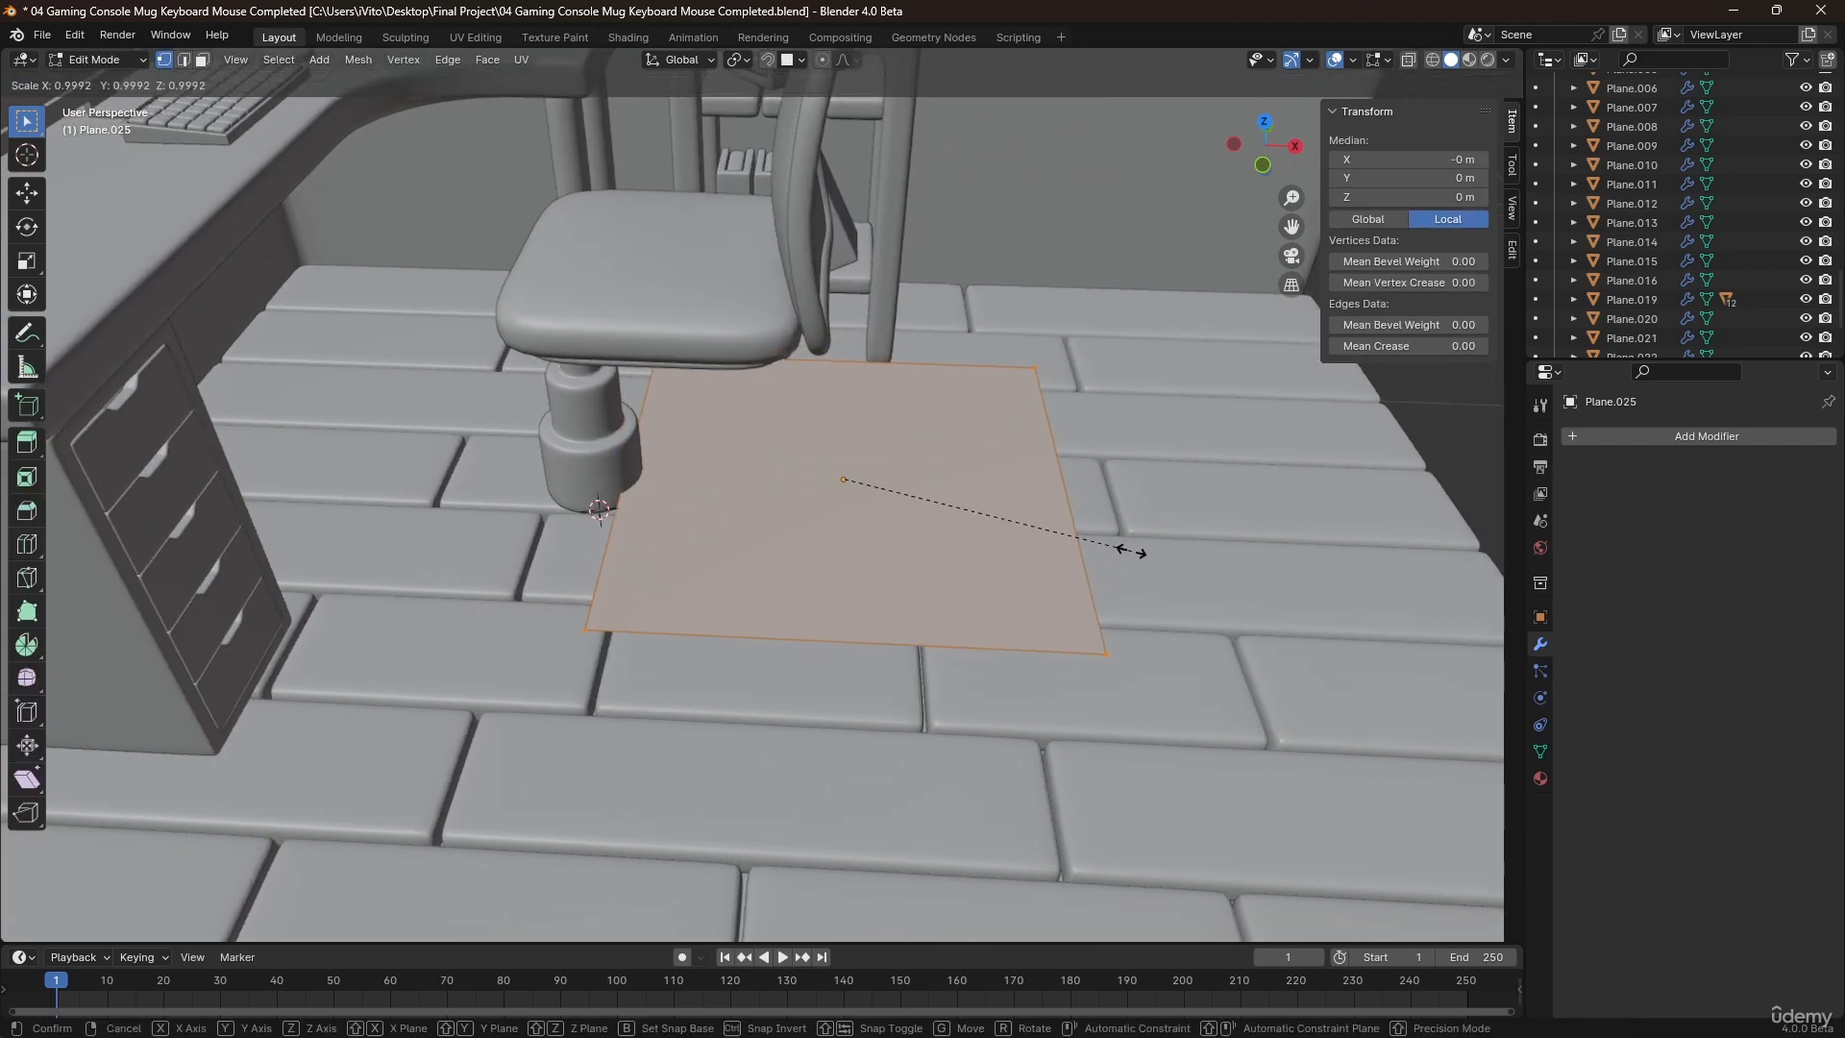
key(y)
click(892, 519)
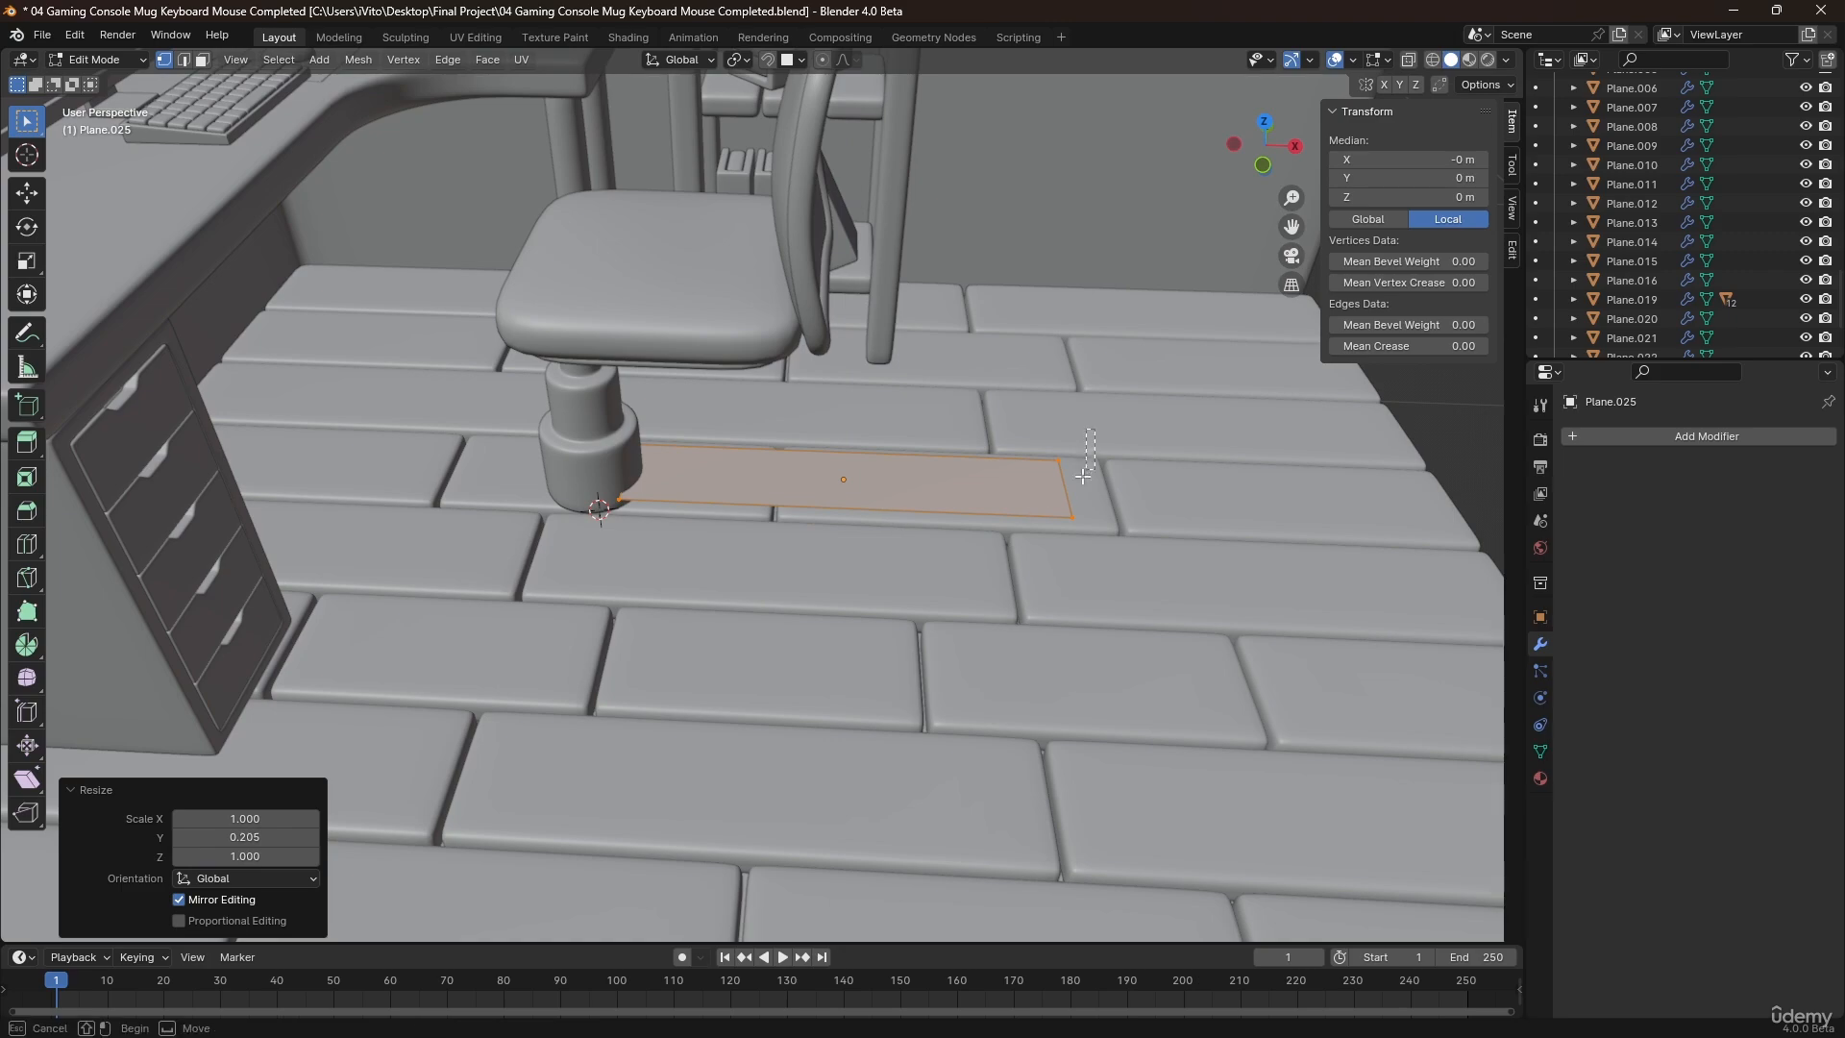
Shorten the strip by moving its outer edge about 0.34 m along X toward the column.
drag(1083, 476, 1048, 538)
key(g)
key(x)
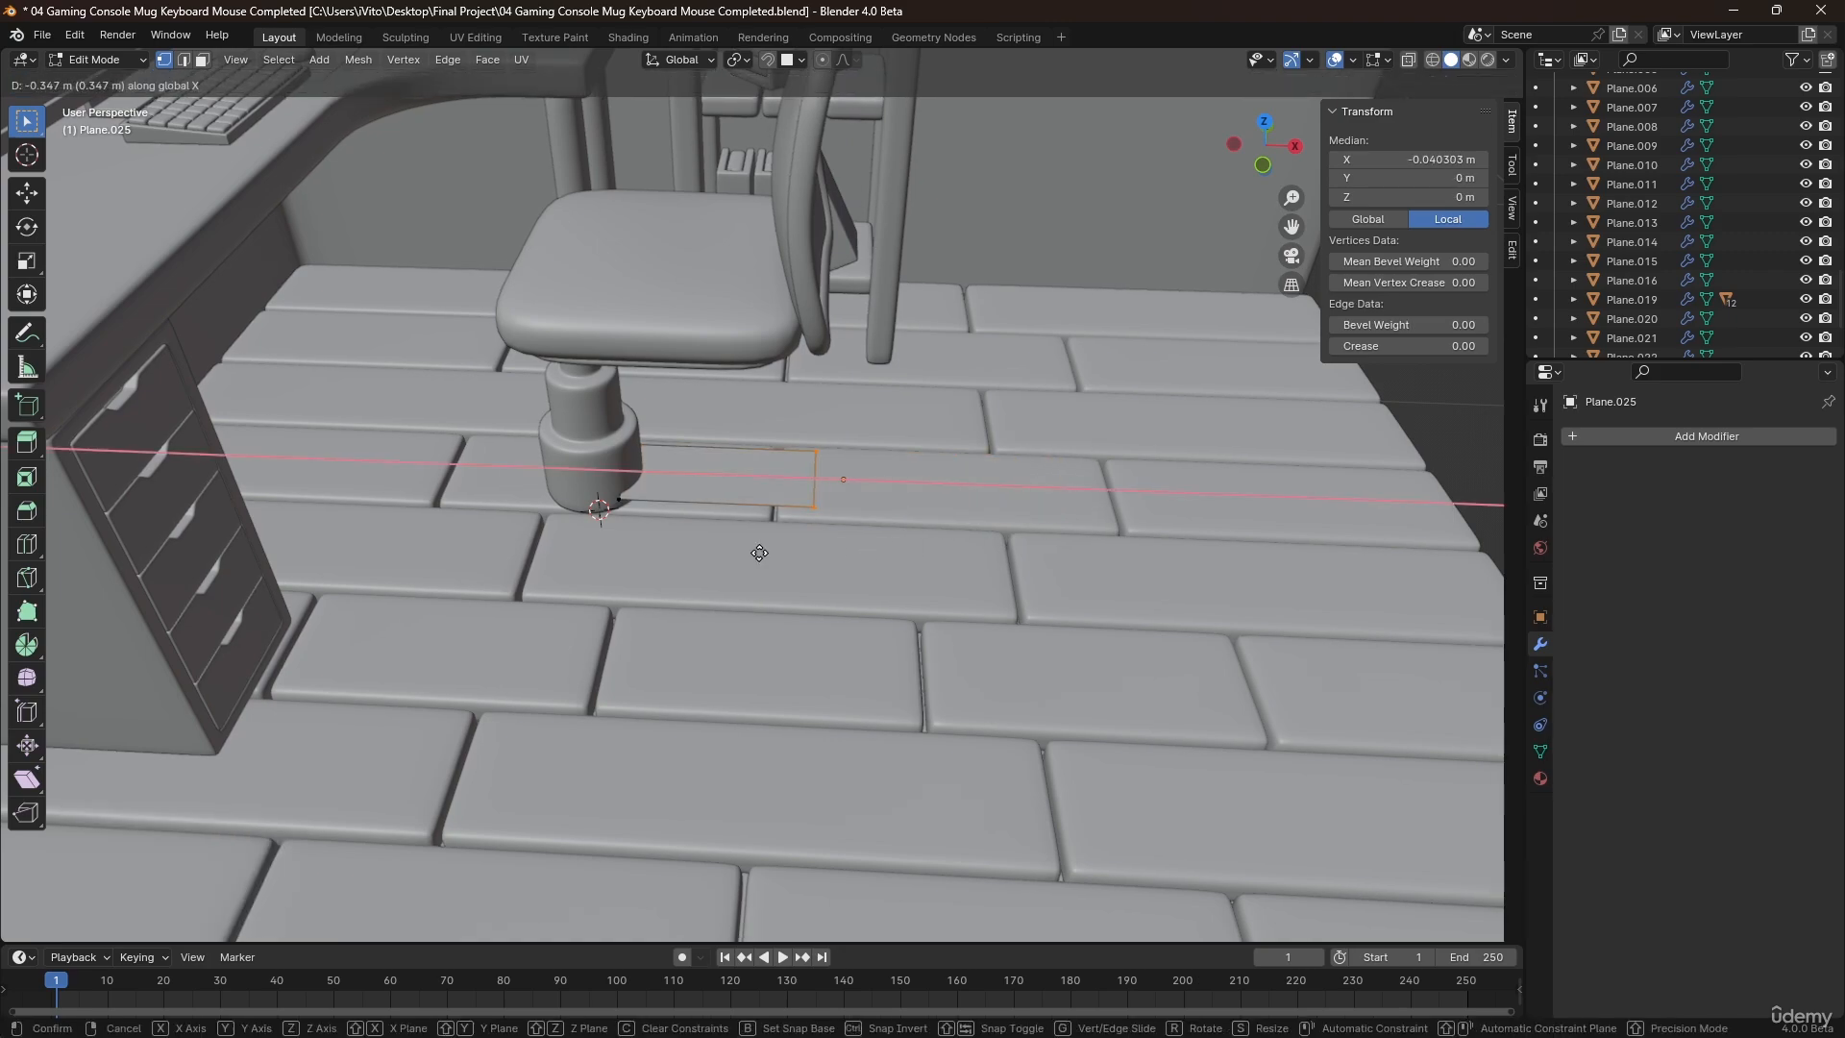
click(763, 550)
Lower the whole strip about 0.019 m and extrude it upward about 0.075 m into a leg block.
middle_drag(763, 551, 706, 504)
key(a)
key(g)
key(z)
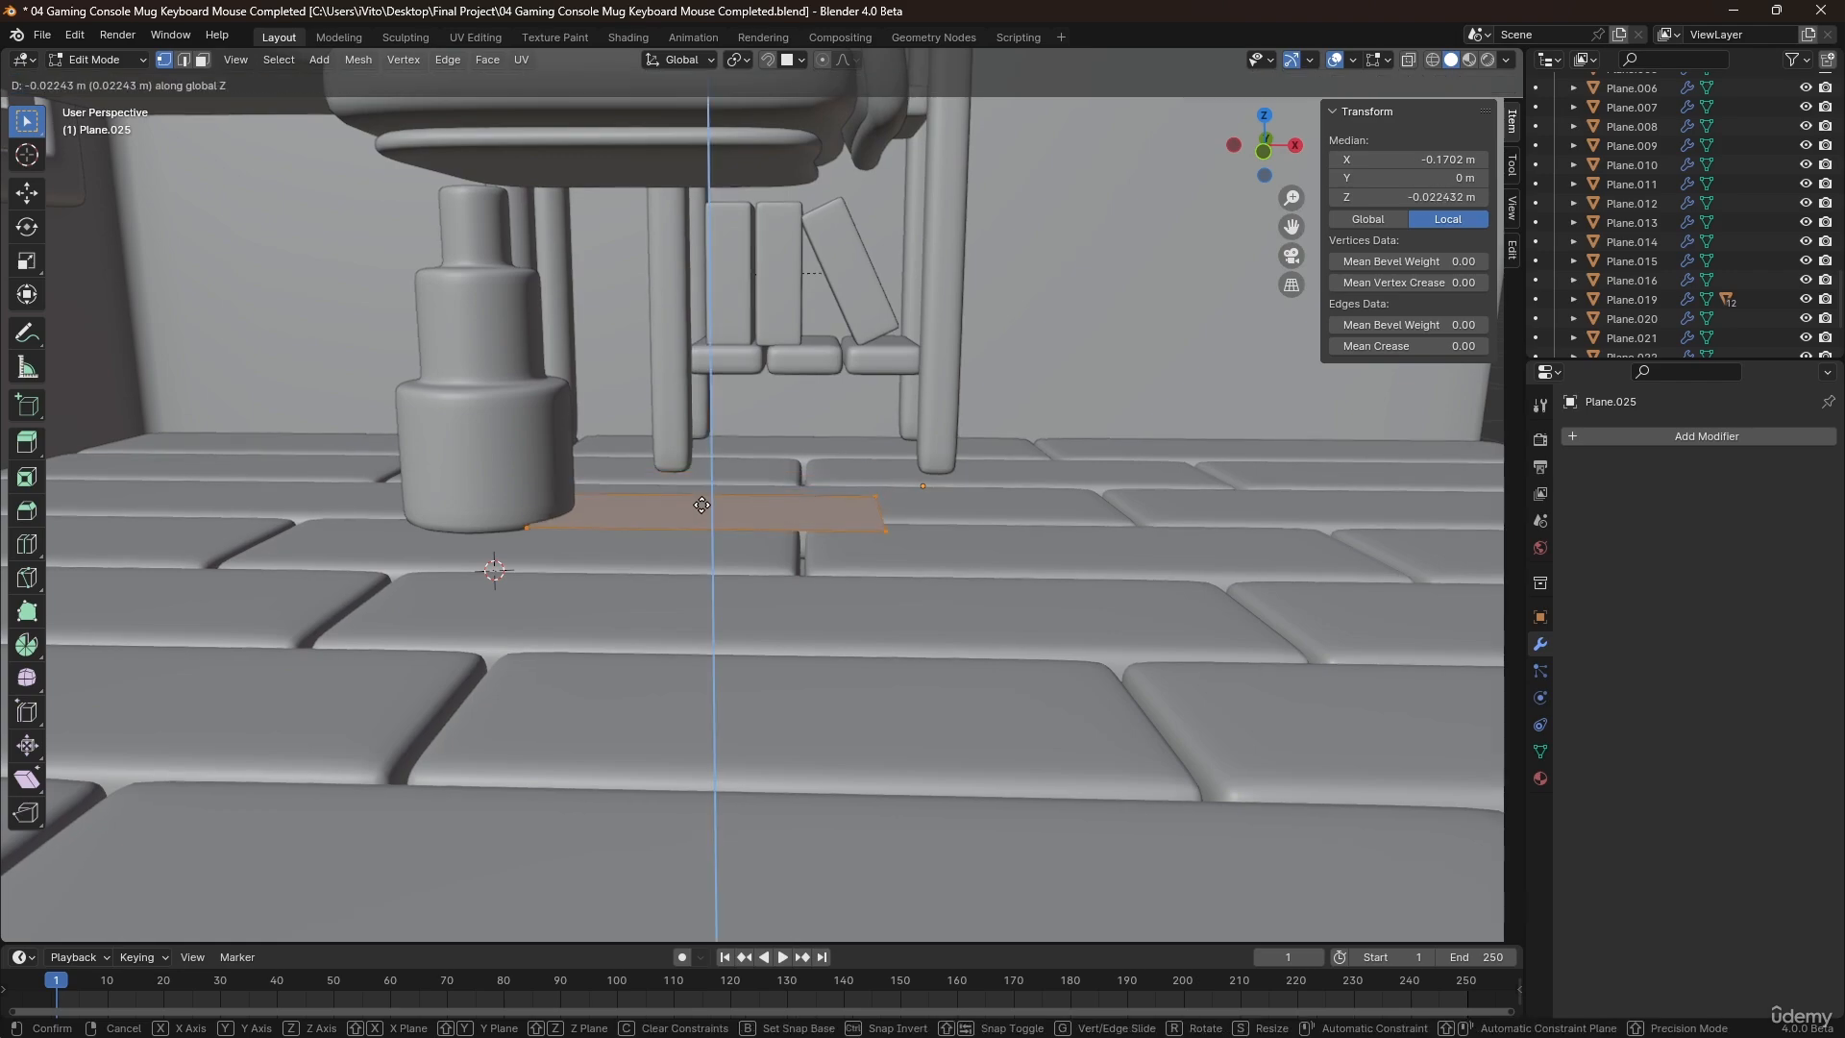
click(701, 500)
key(e)
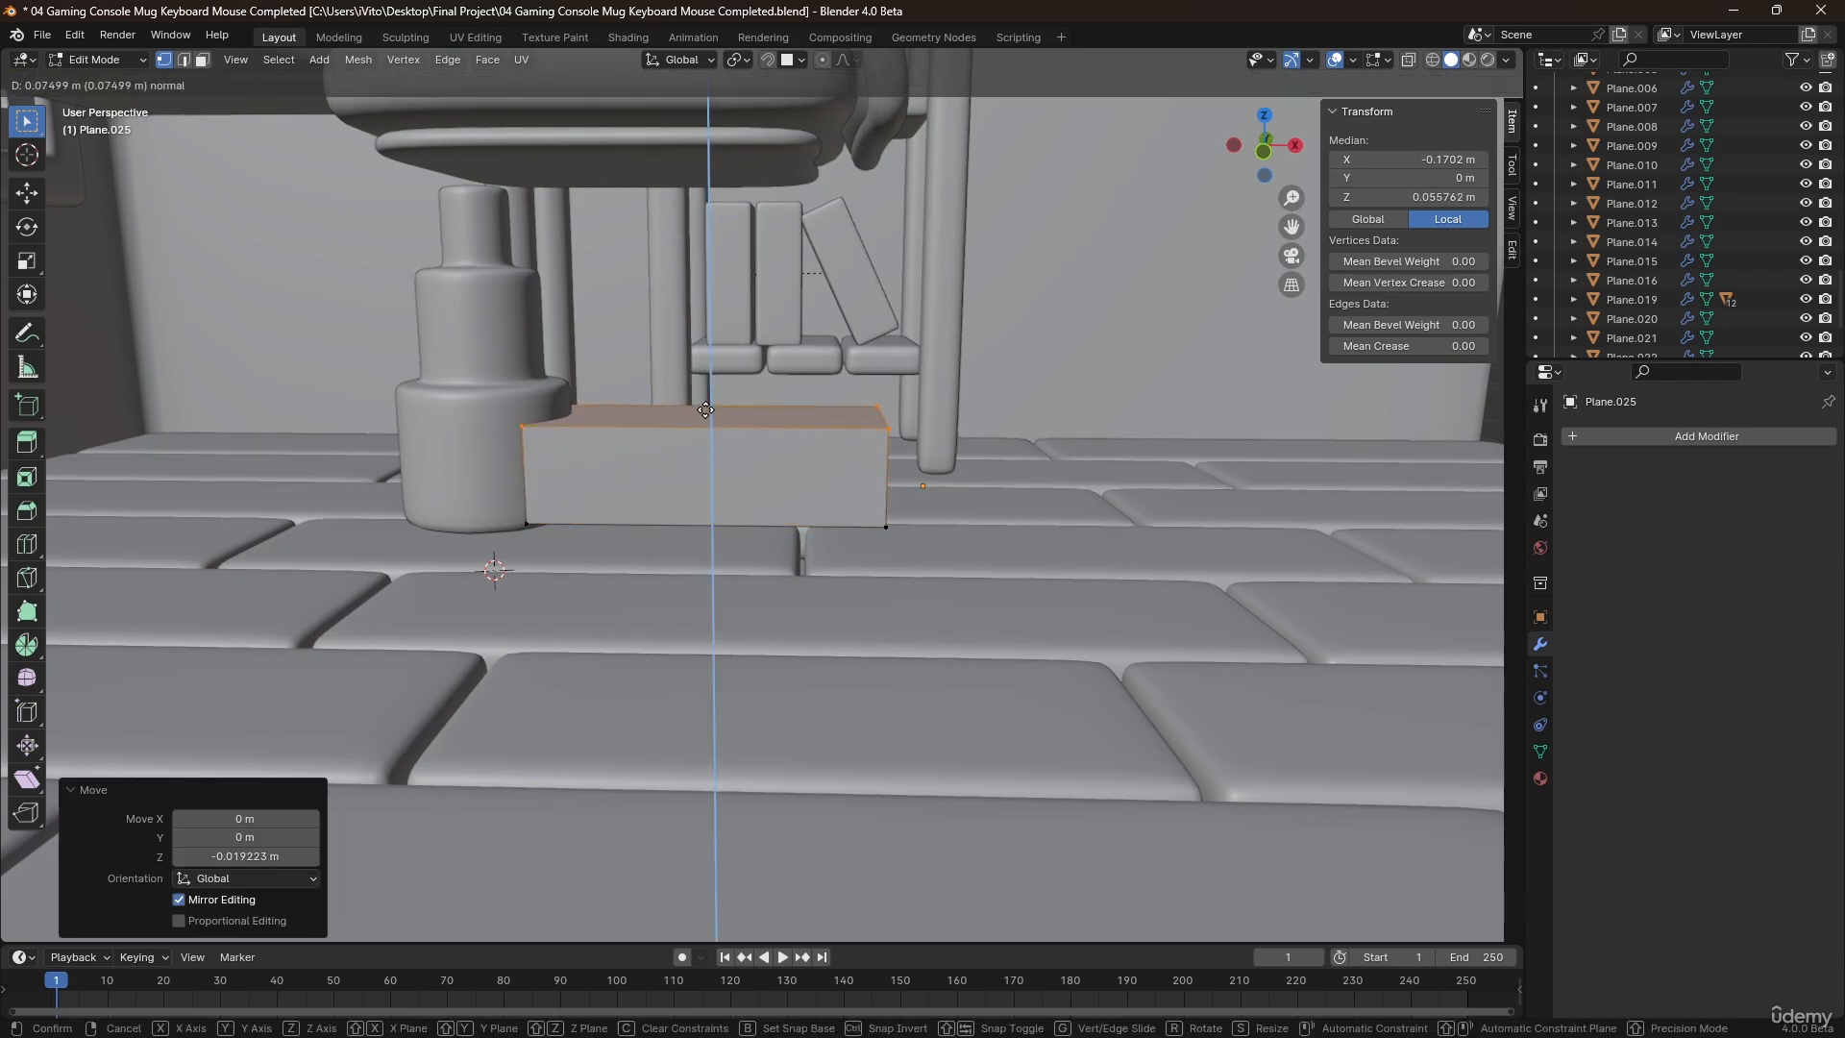
click(706, 410)
Adjust the thickness of the leg block by scaling its whole mesh along Y.
middle_drag(730, 461, 996, 471)
key(a)
key(s)
key(y)
click(971, 512)
Taper the leg by scaling its outer end face to about 0.564 and lowering that face about 0.022 m.
click(870, 517)
key(s)
click(1019, 555)
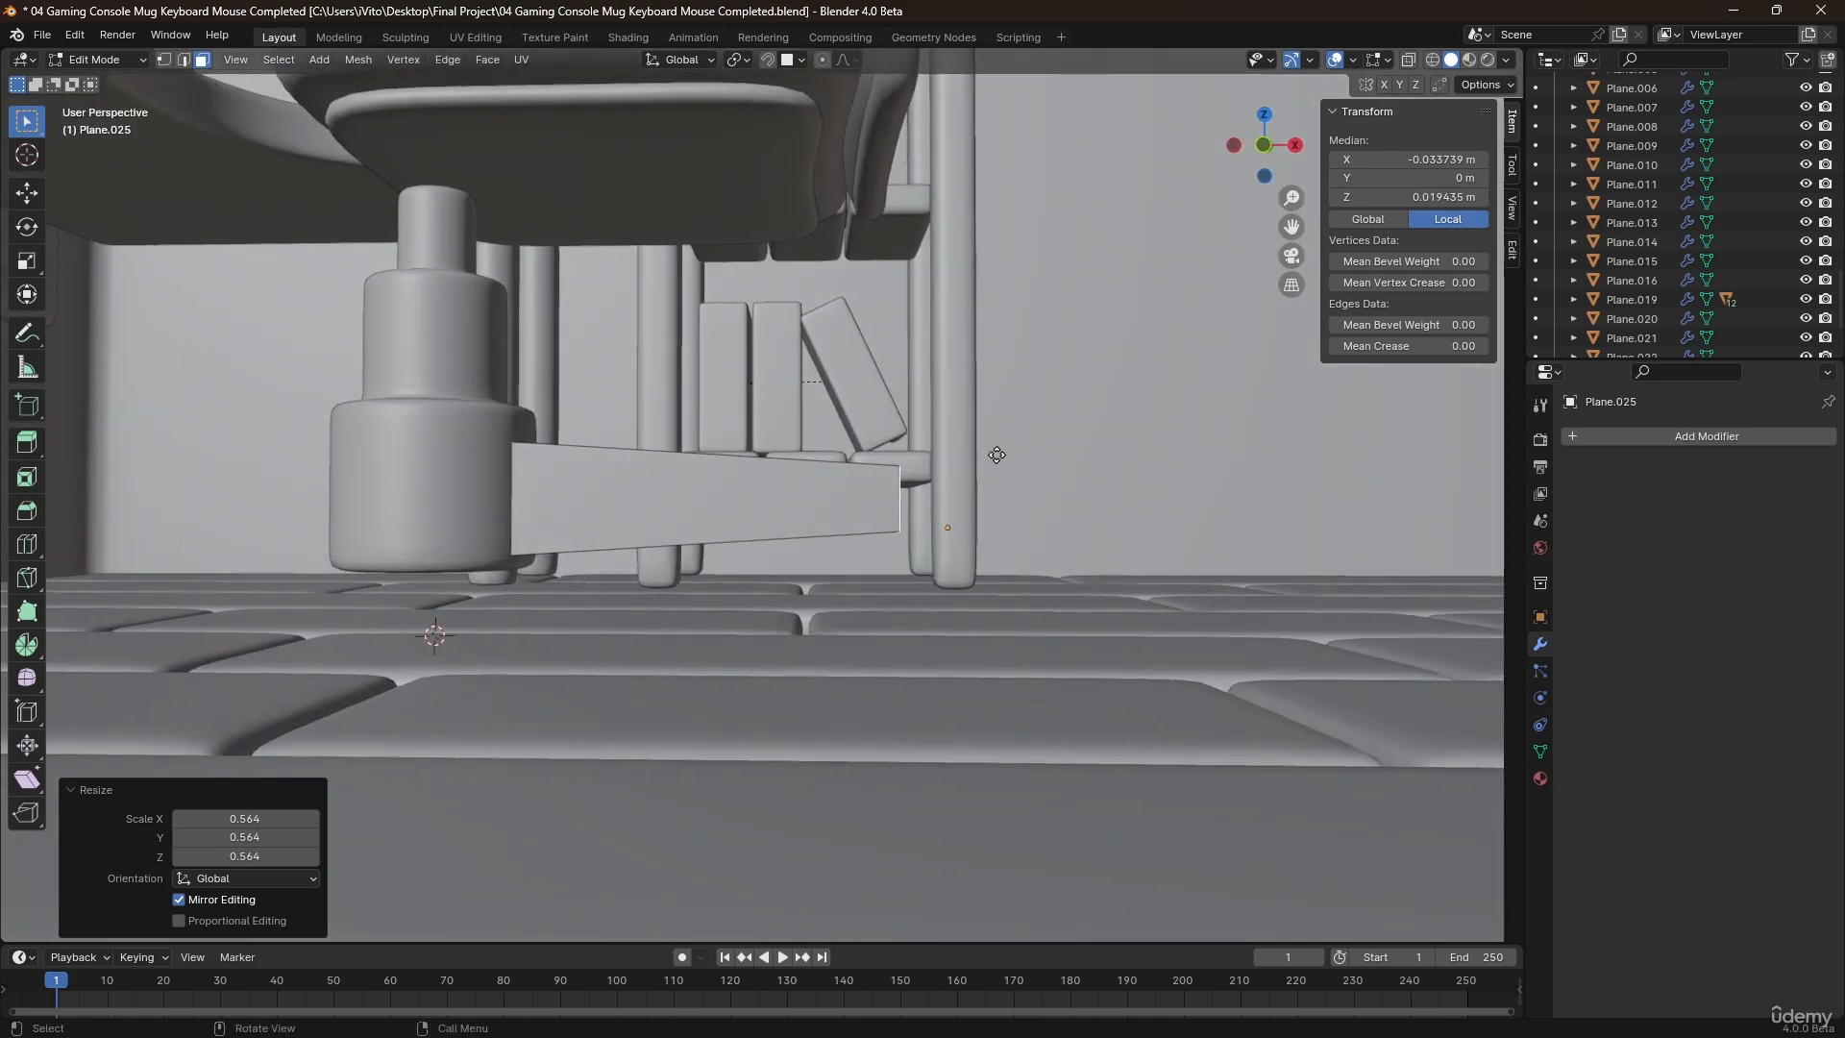
key(g)
key(z)
click(881, 492)
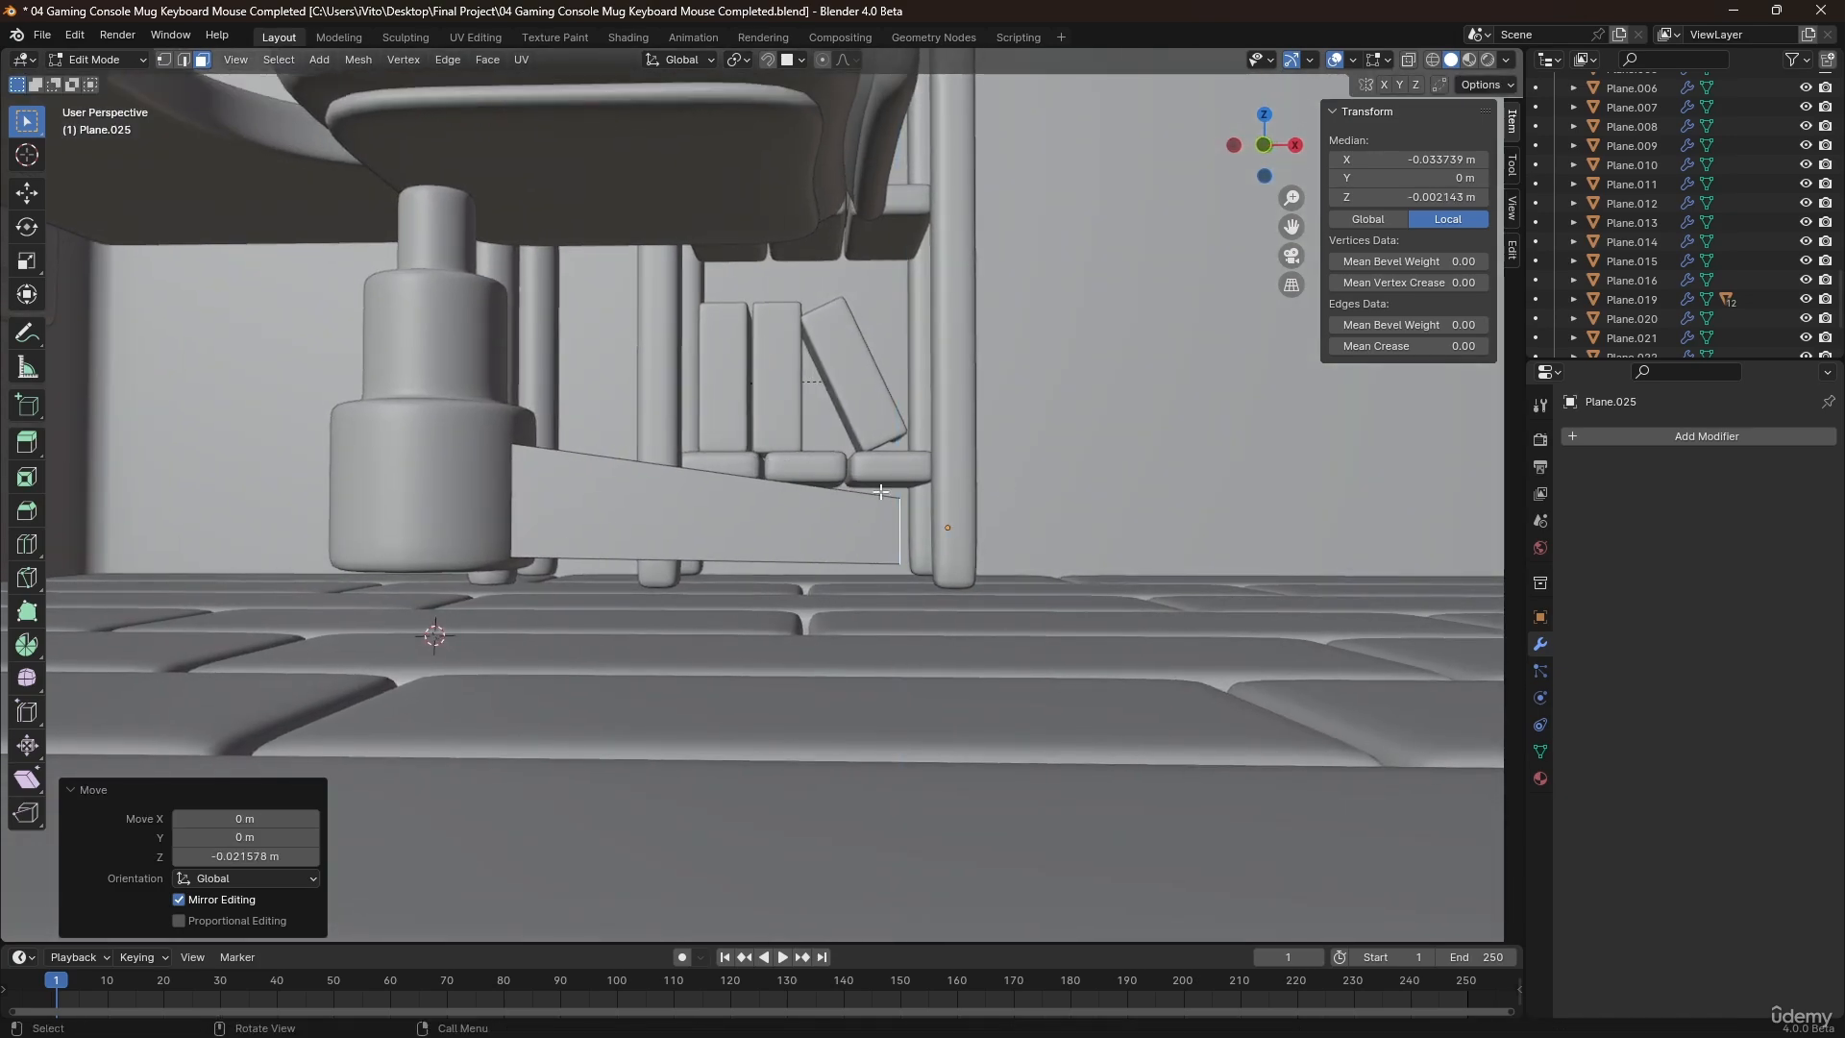
Cut a centered edge loop across the leg and raise it about 0.008 m to arch the leg.
key(ctrl+r)
click(701, 477)
right_click(701, 477)
key(g)
key(z)
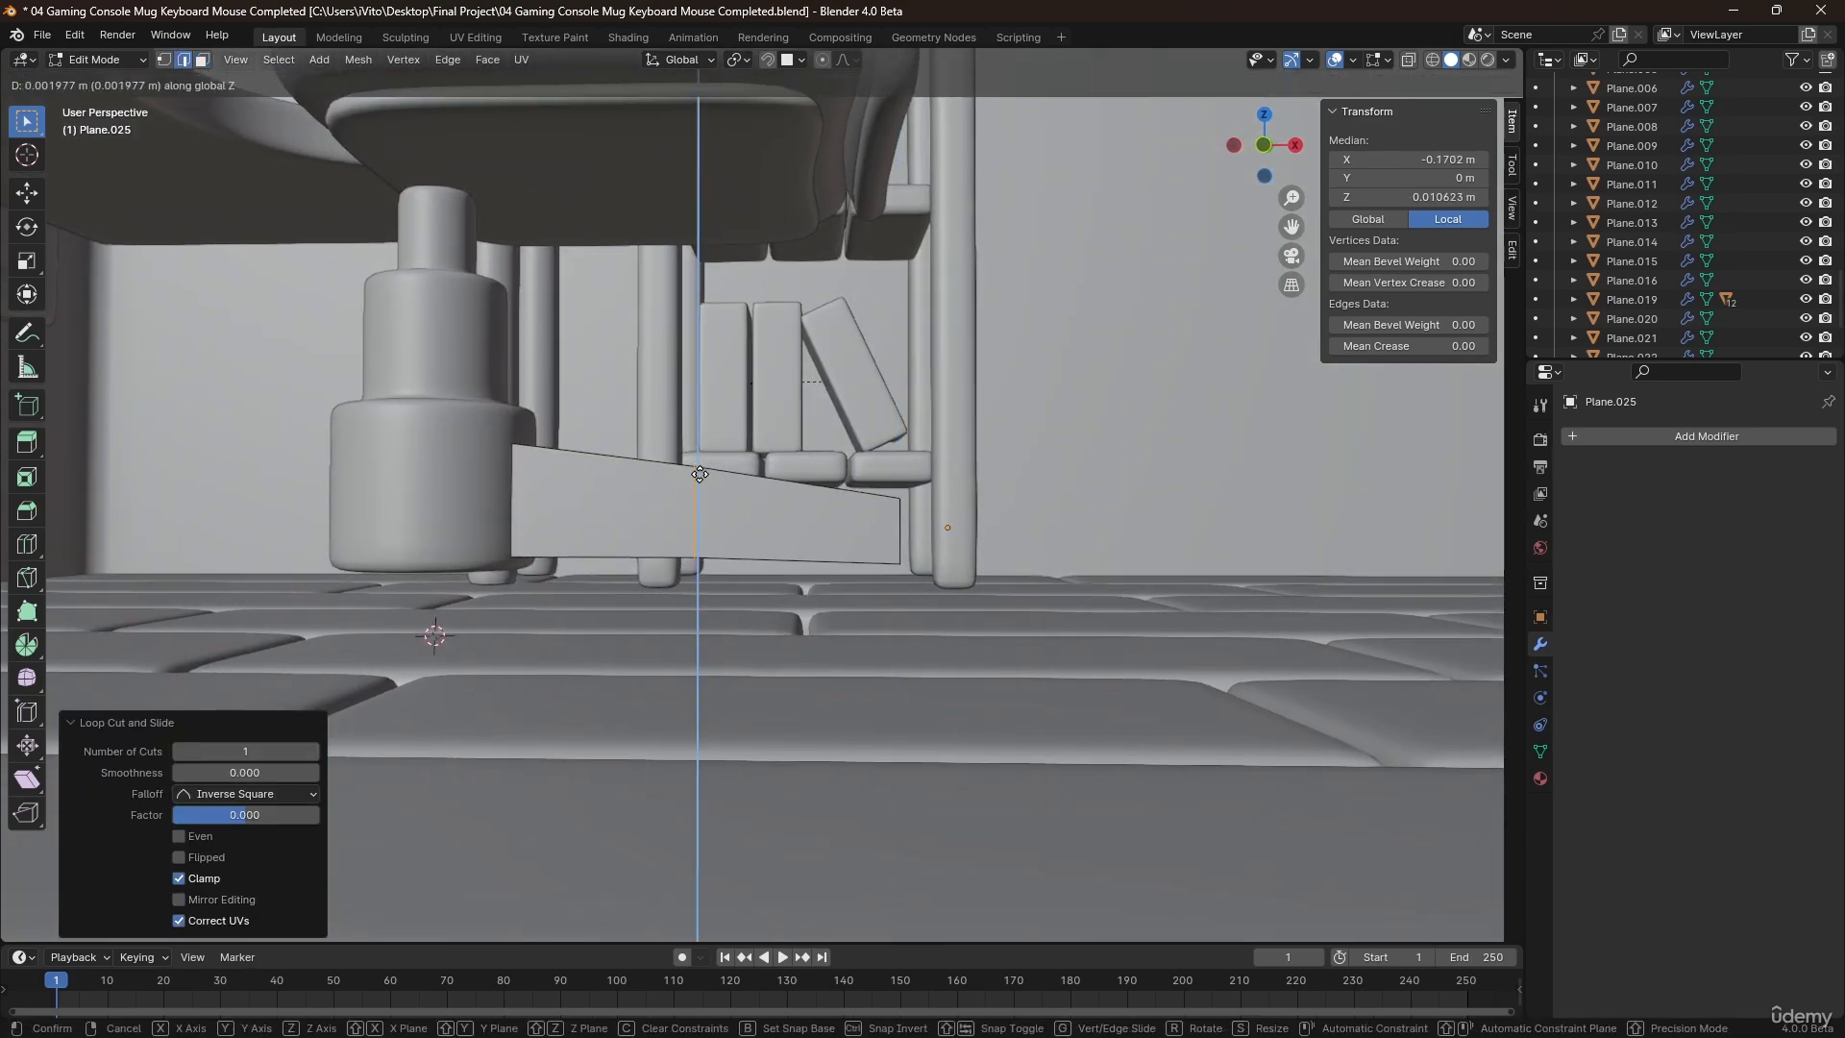
click(700, 467)
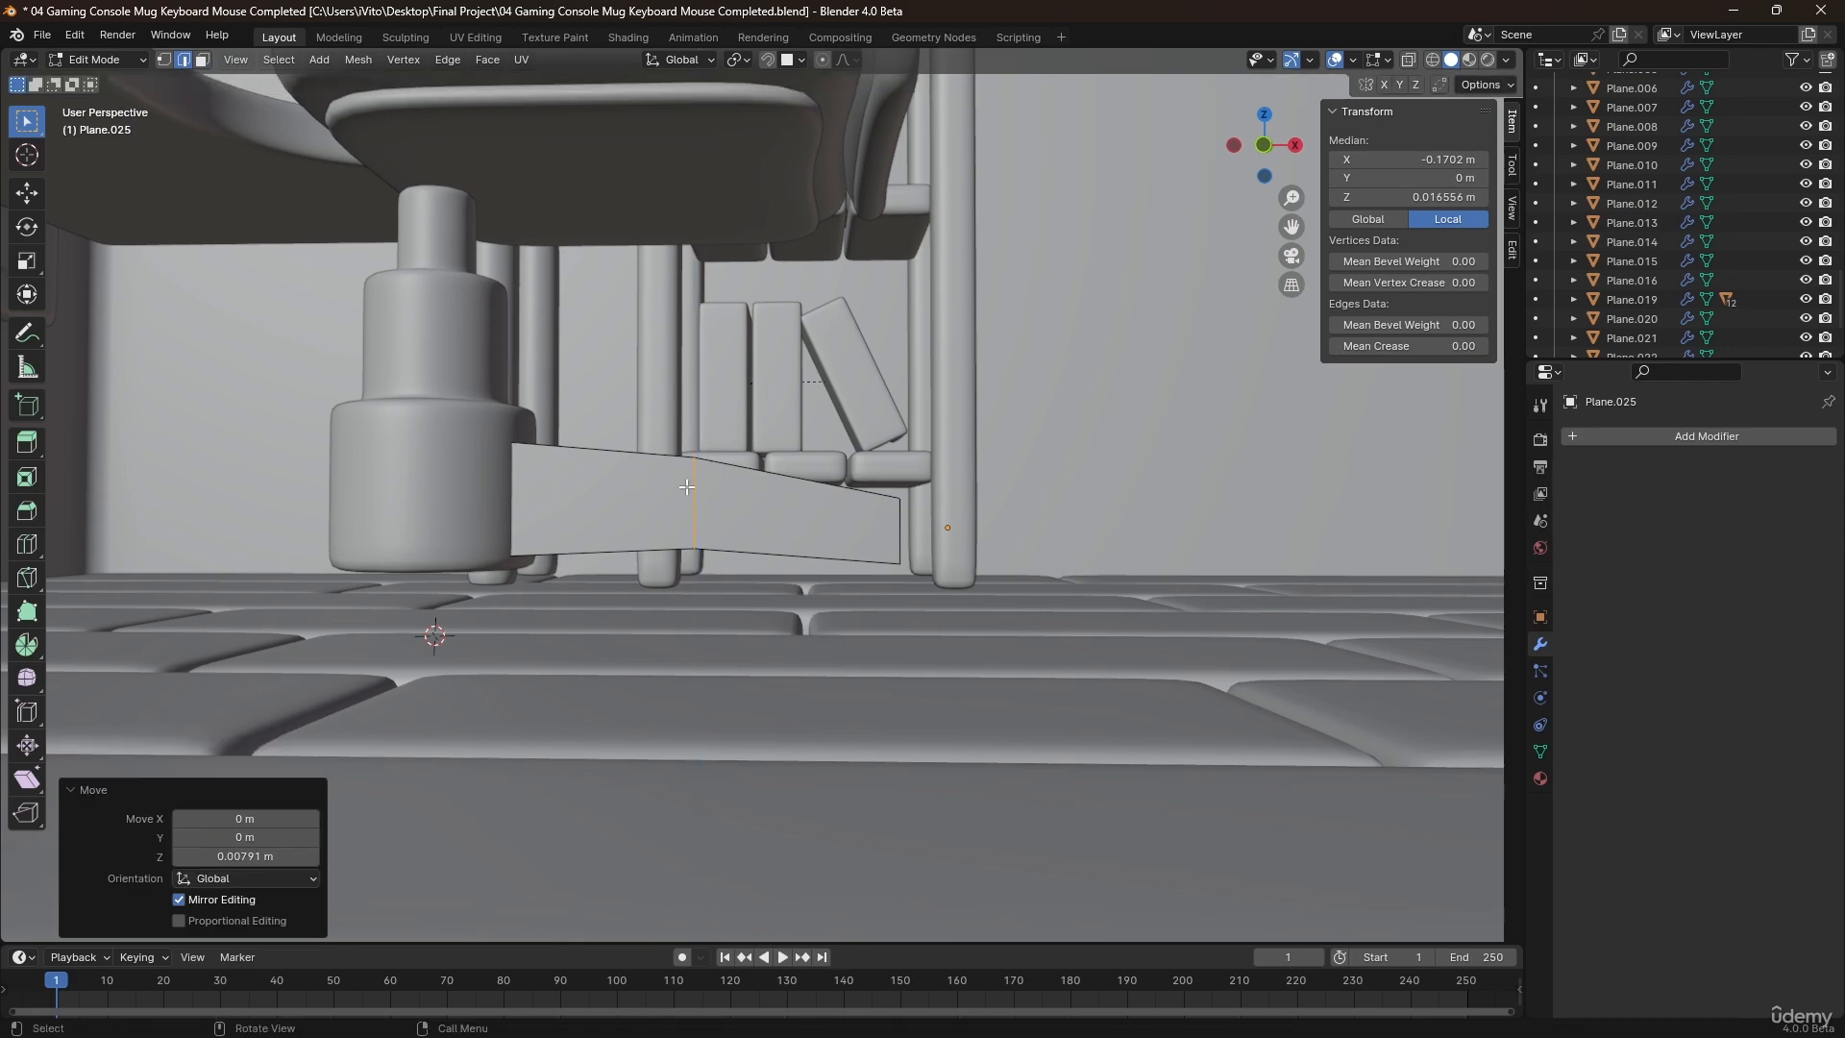
Add a level 2 Subdivision modifier to the leg and shade it smooth.
middle_drag(692, 488, 779, 496)
key(Tab)
key(ctrl+2)
right_click(807, 527)
click(805, 526)
Cut a centered horizontal edge loop around the leg at mid-height.
key(Tab)
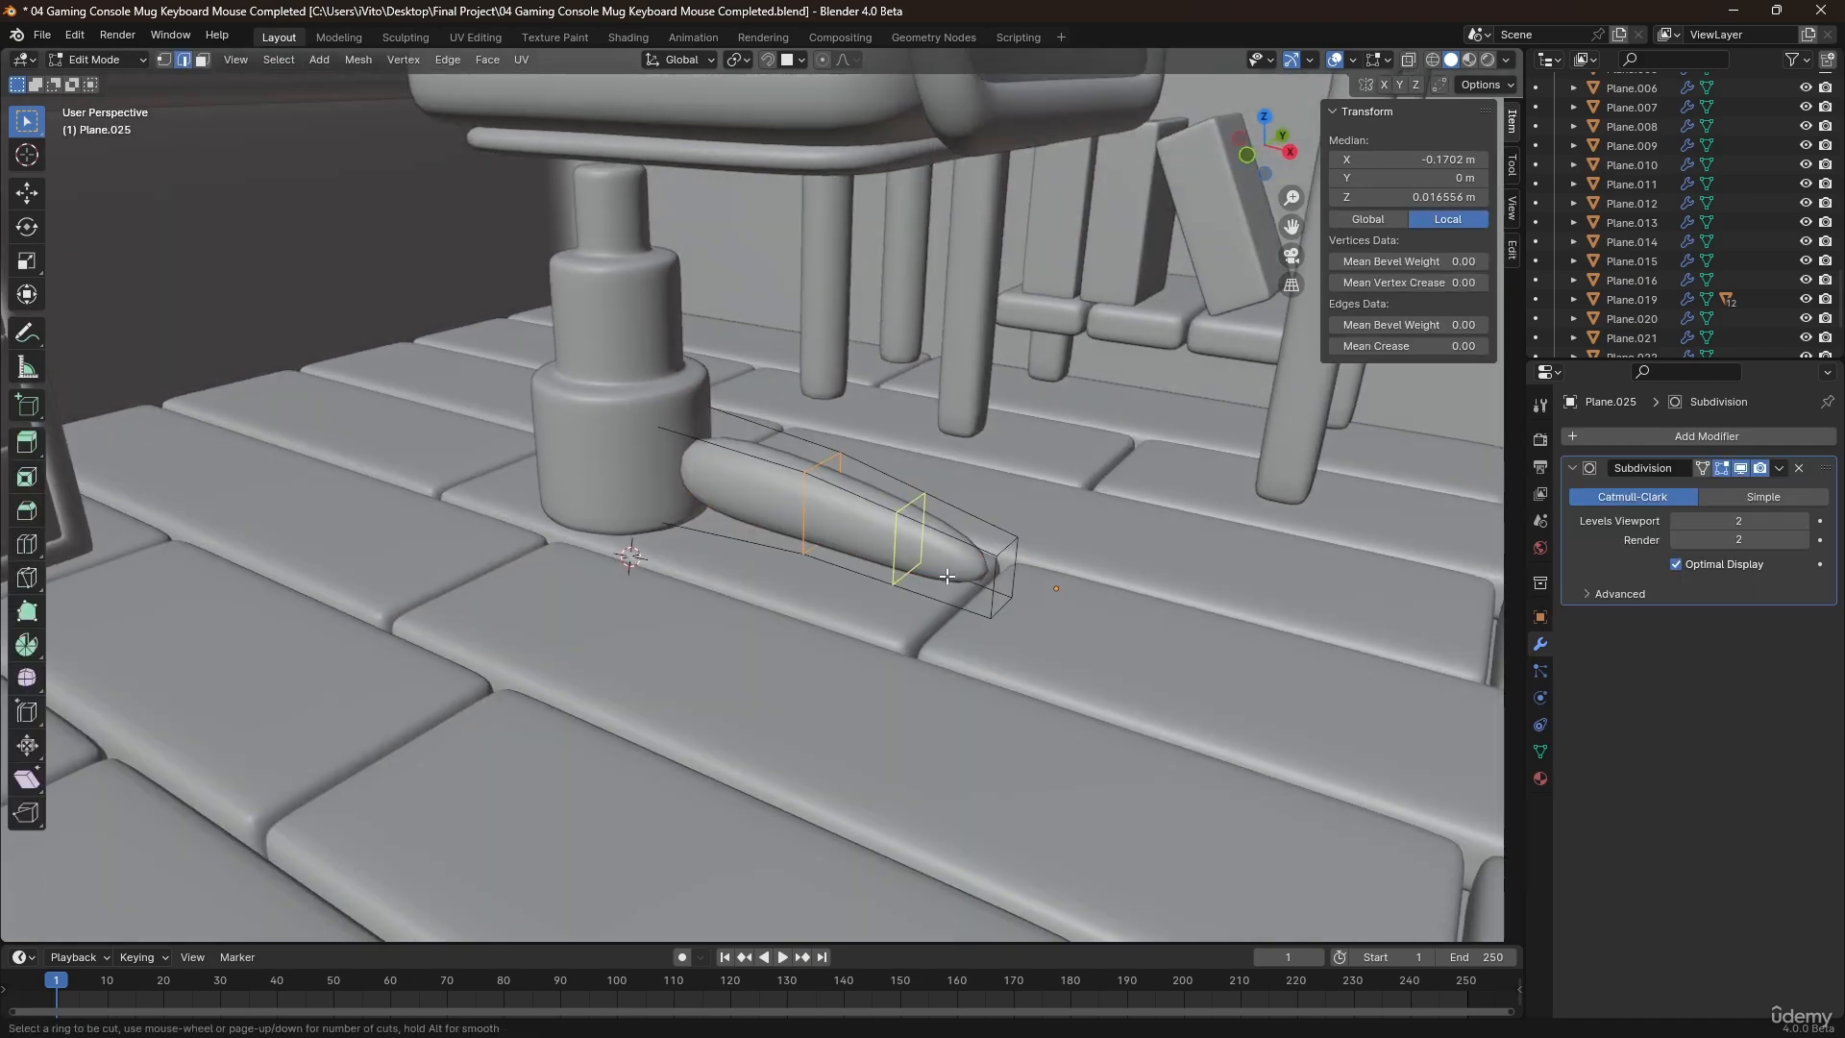
click(990, 577)
right_click(992, 577)
middle_drag(994, 576, 904, 579)
Cut a centered lengthwise edge loop over the leg's top and bottom and bevel it to a width of about 0.0103 m.
key(ctrl+r)
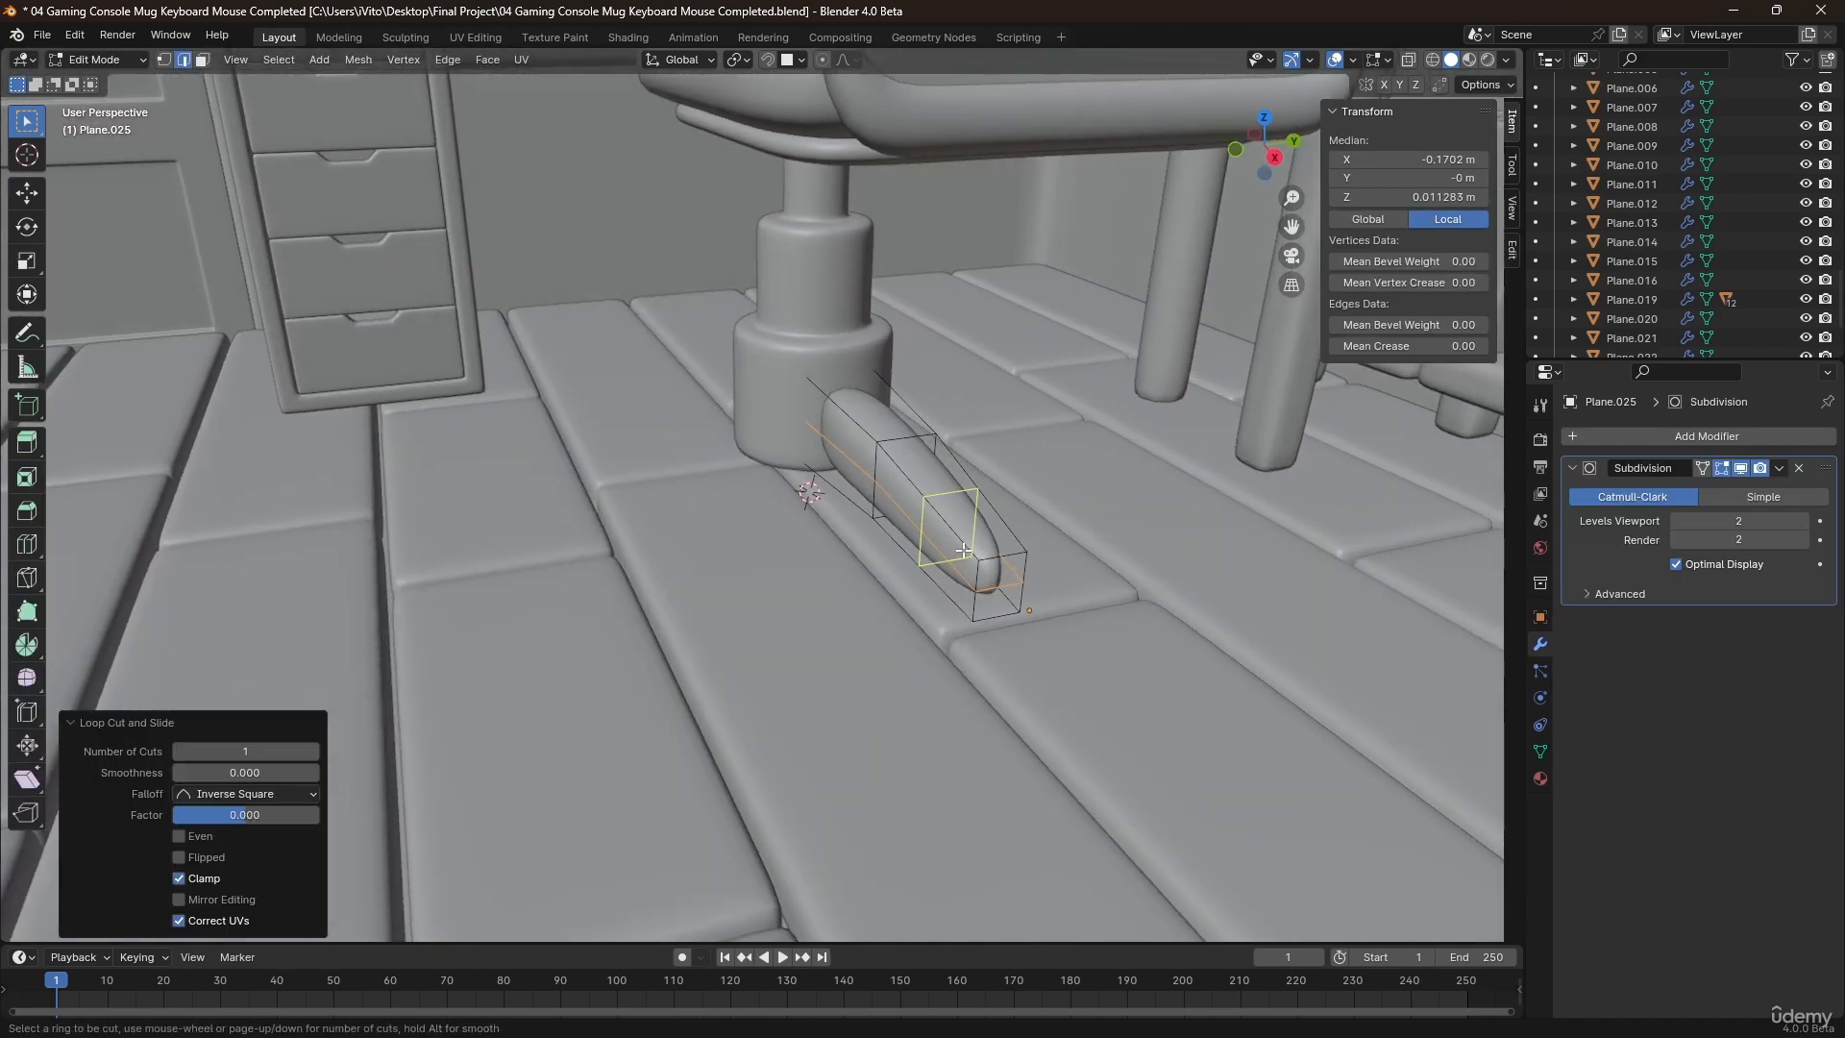
click(989, 561)
right_click(989, 561)
scroll(1040, 574, up, 2)
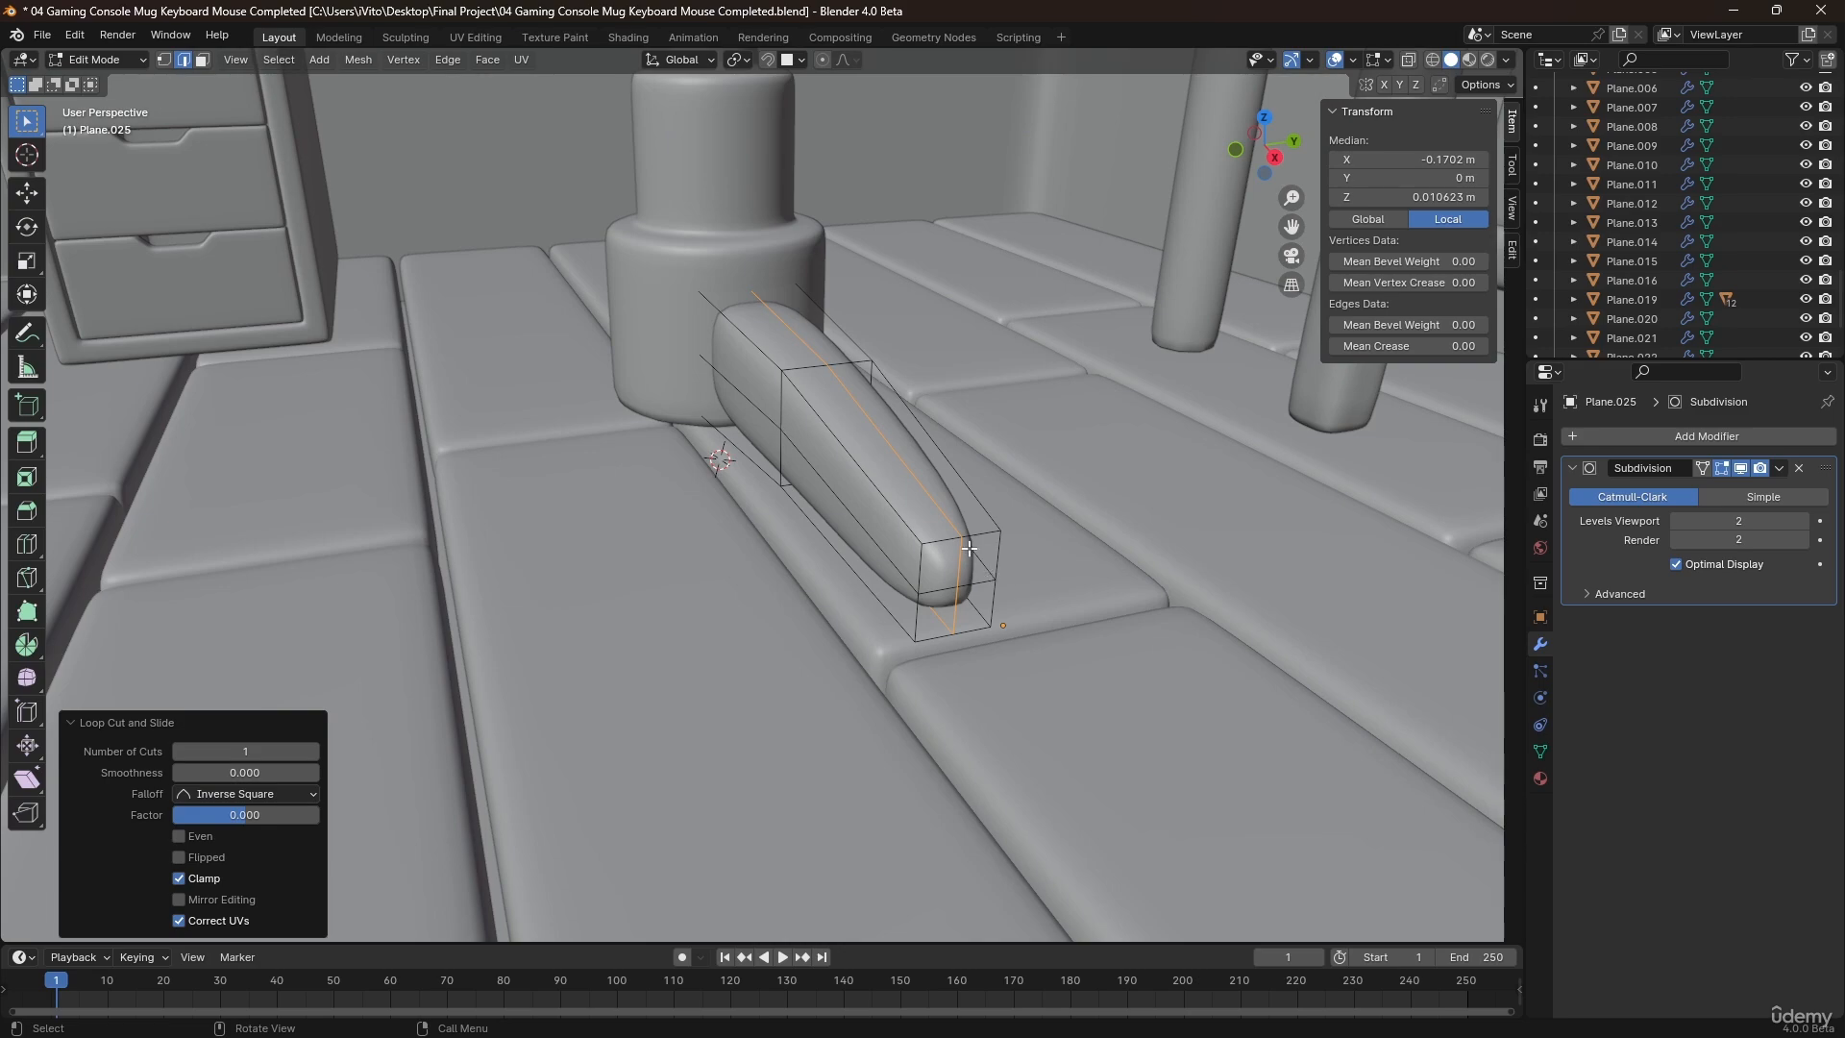
middle_drag(968, 548, 1076, 557)
key(ctrl+b)
click(1099, 563)
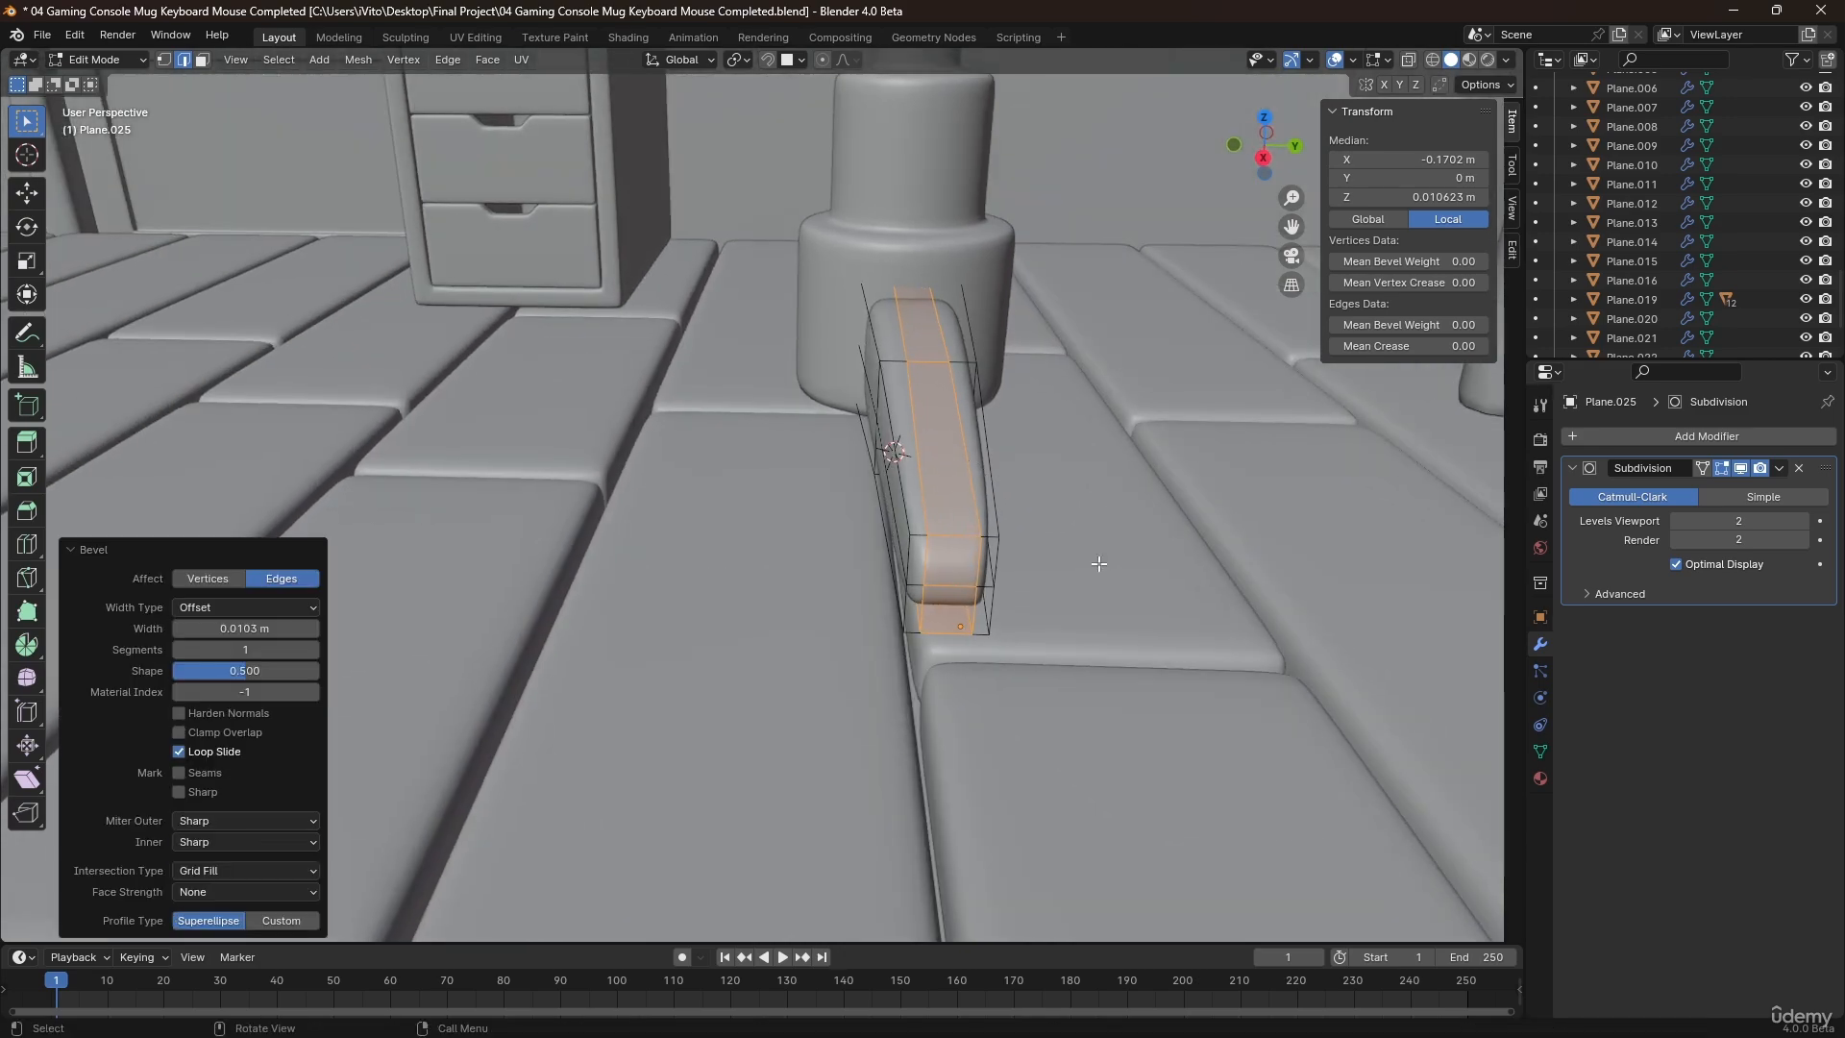
Cut edge loops near the leg's column end and near its outer tip, and return to Object Mode.
middle_drag(925, 507, 1061, 518)
click(576, 335)
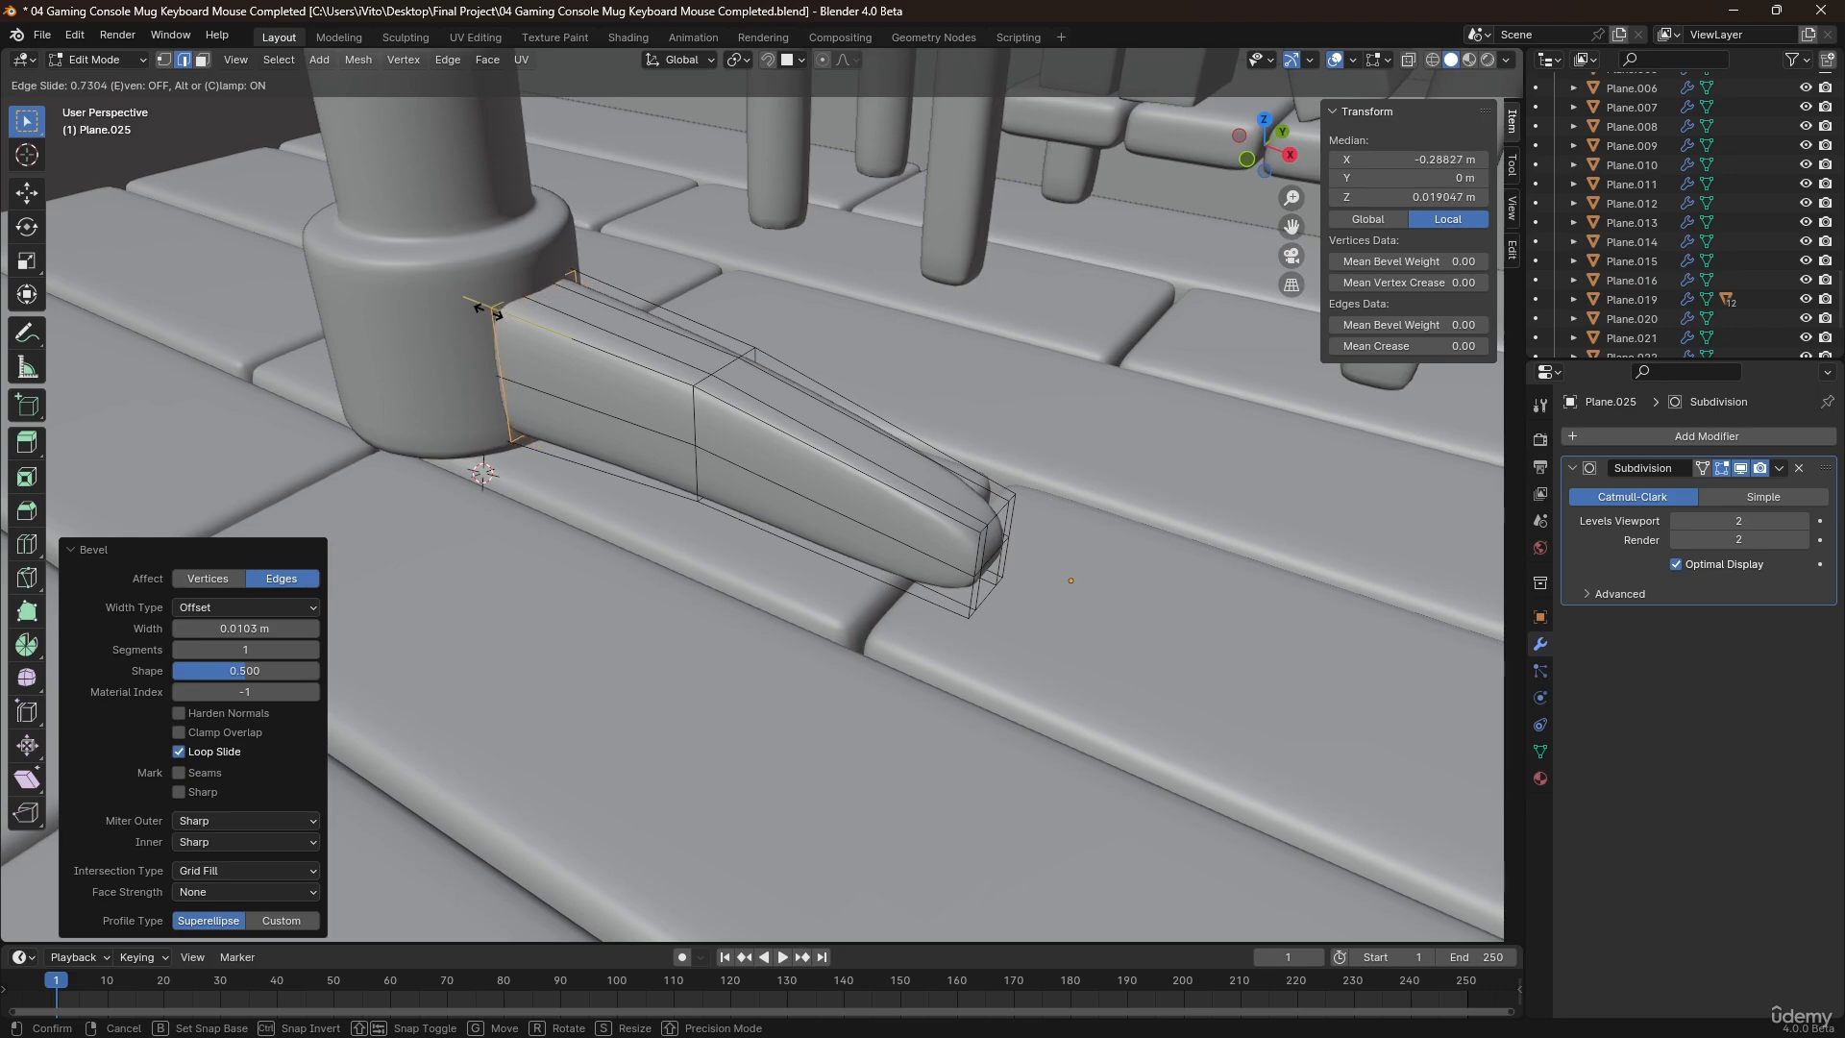
click(491, 314)
click(876, 451)
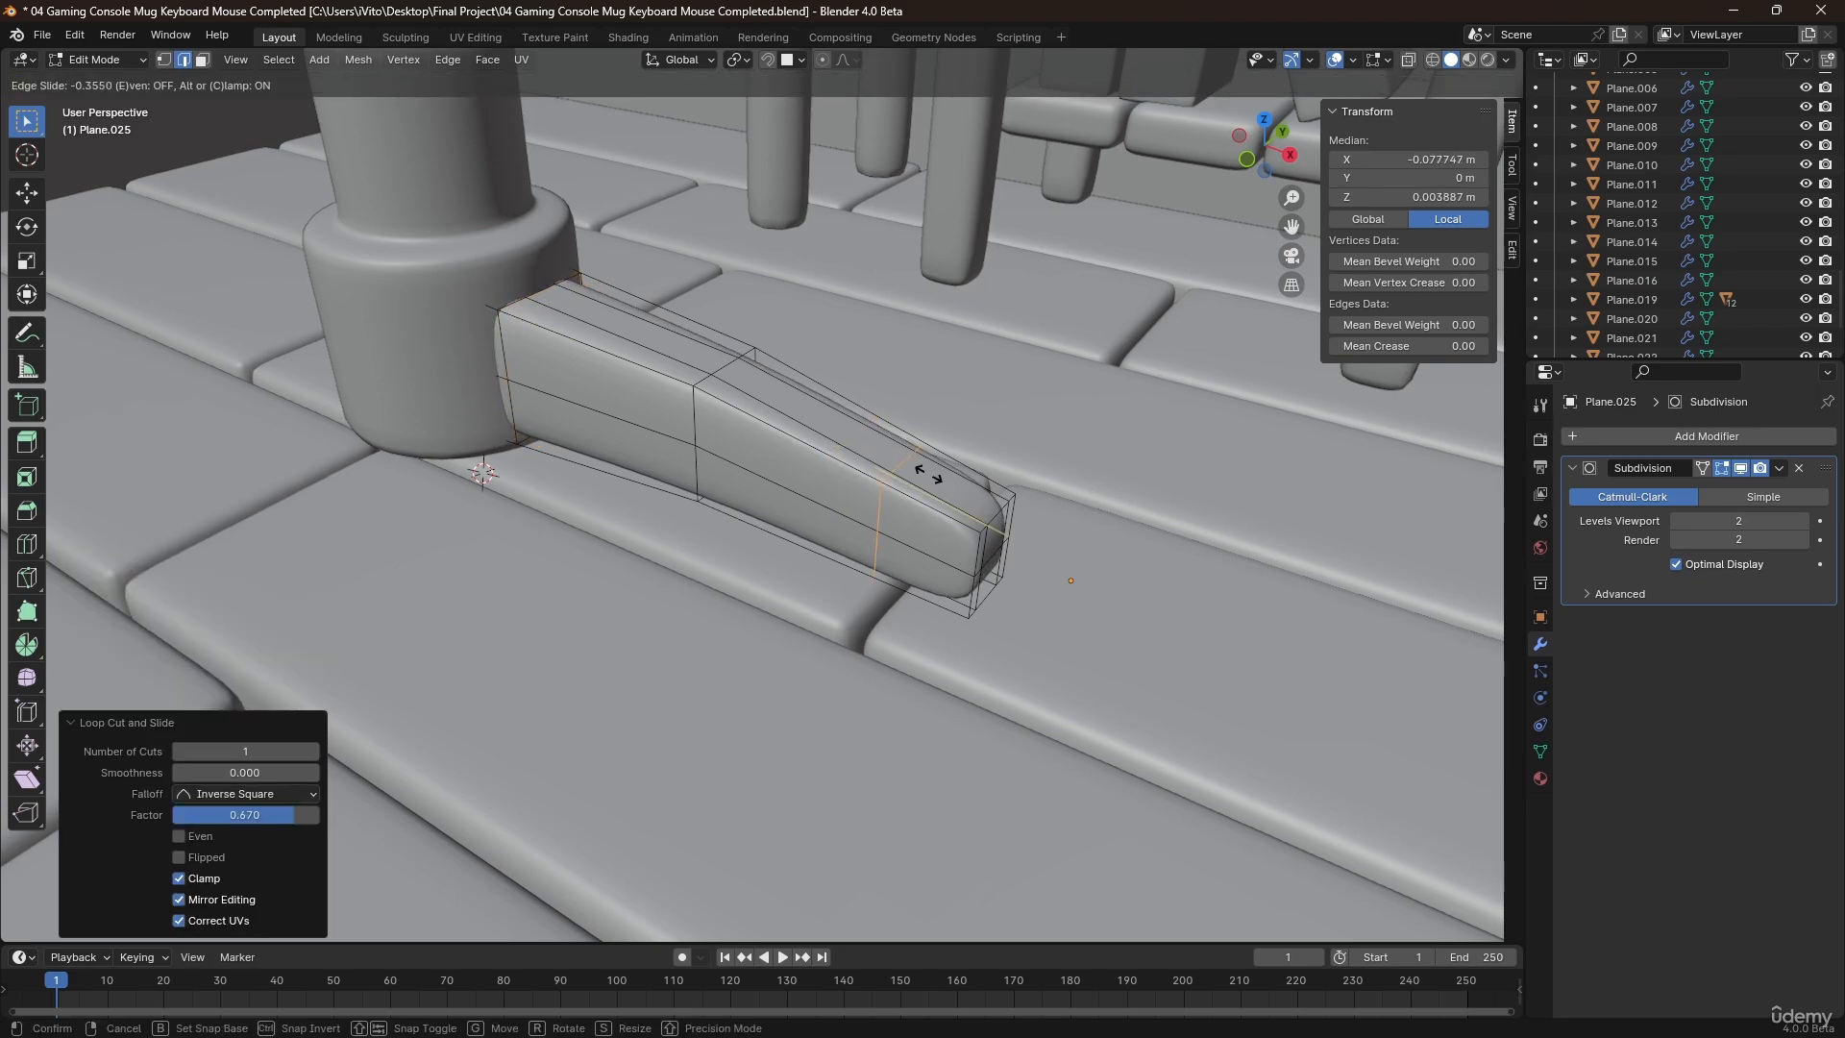
click(966, 495)
key(Tab)
middle_drag(966, 495, 755, 536)
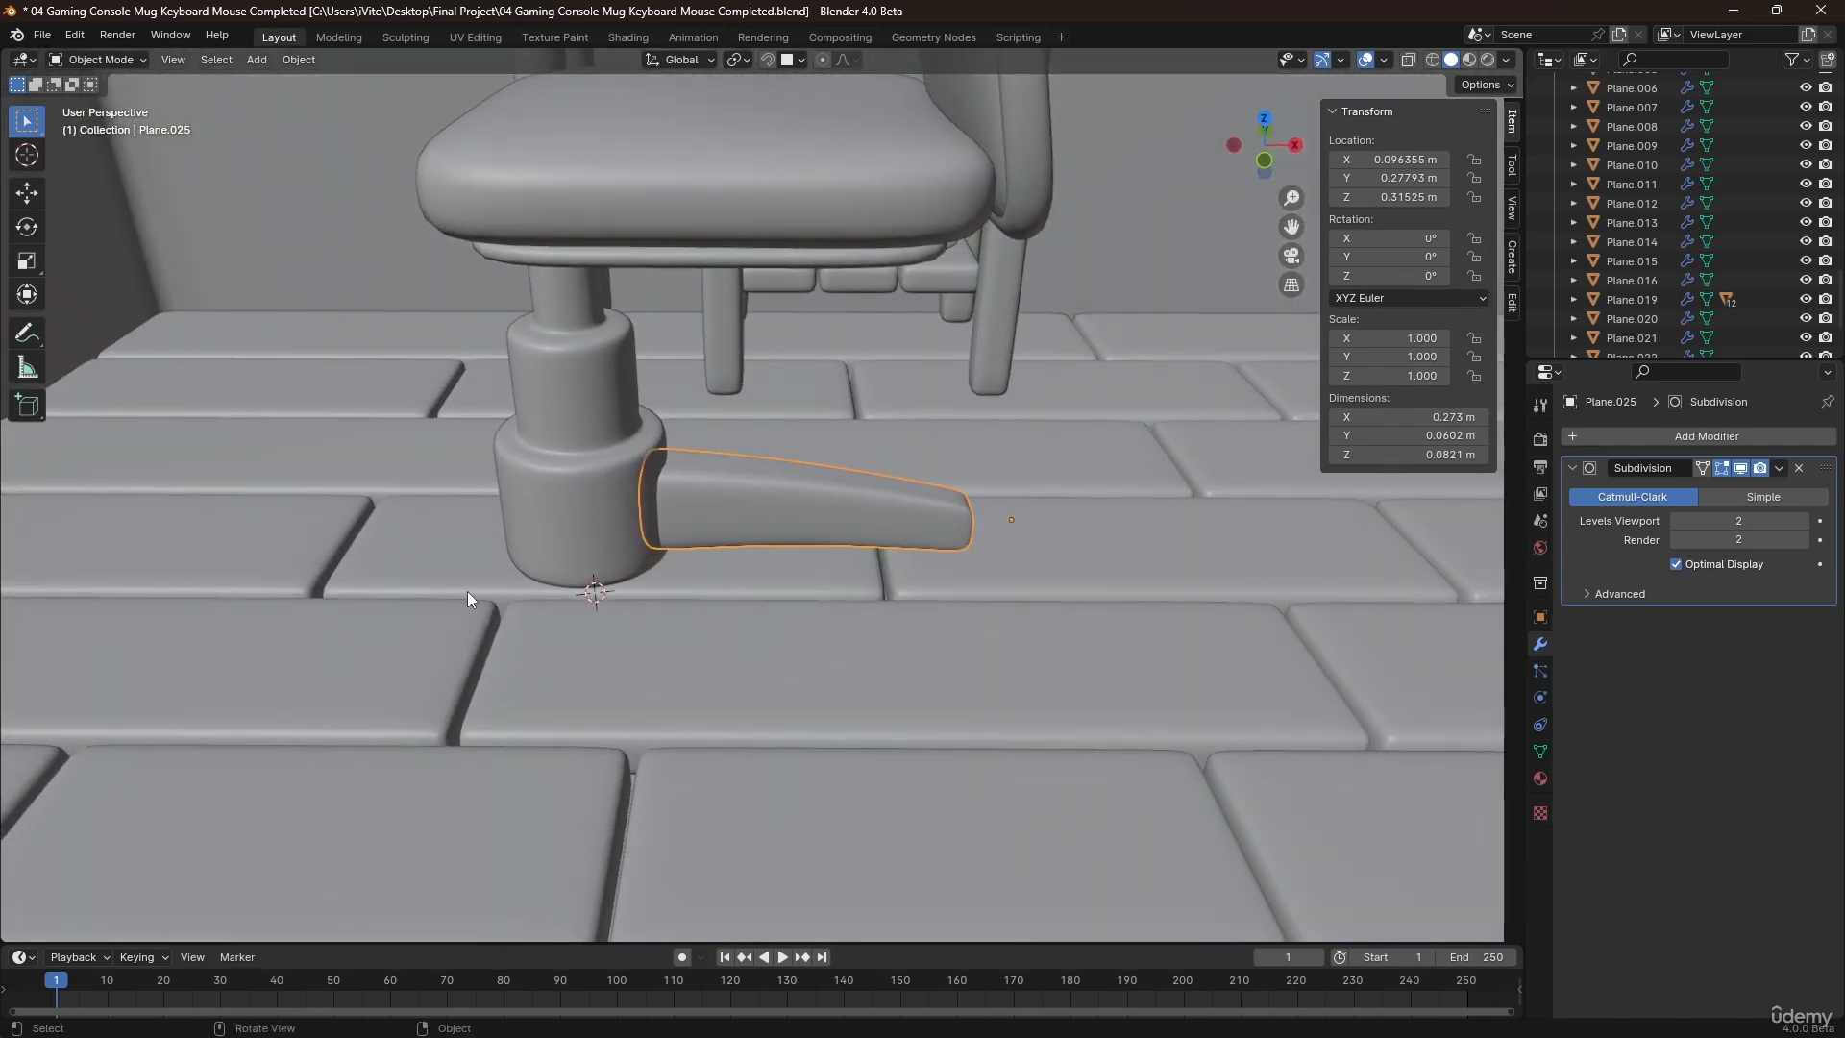
Open the tiered column for mesh editing and isolate it in local view.
shift+middle_drag(585, 480, 886, 506)
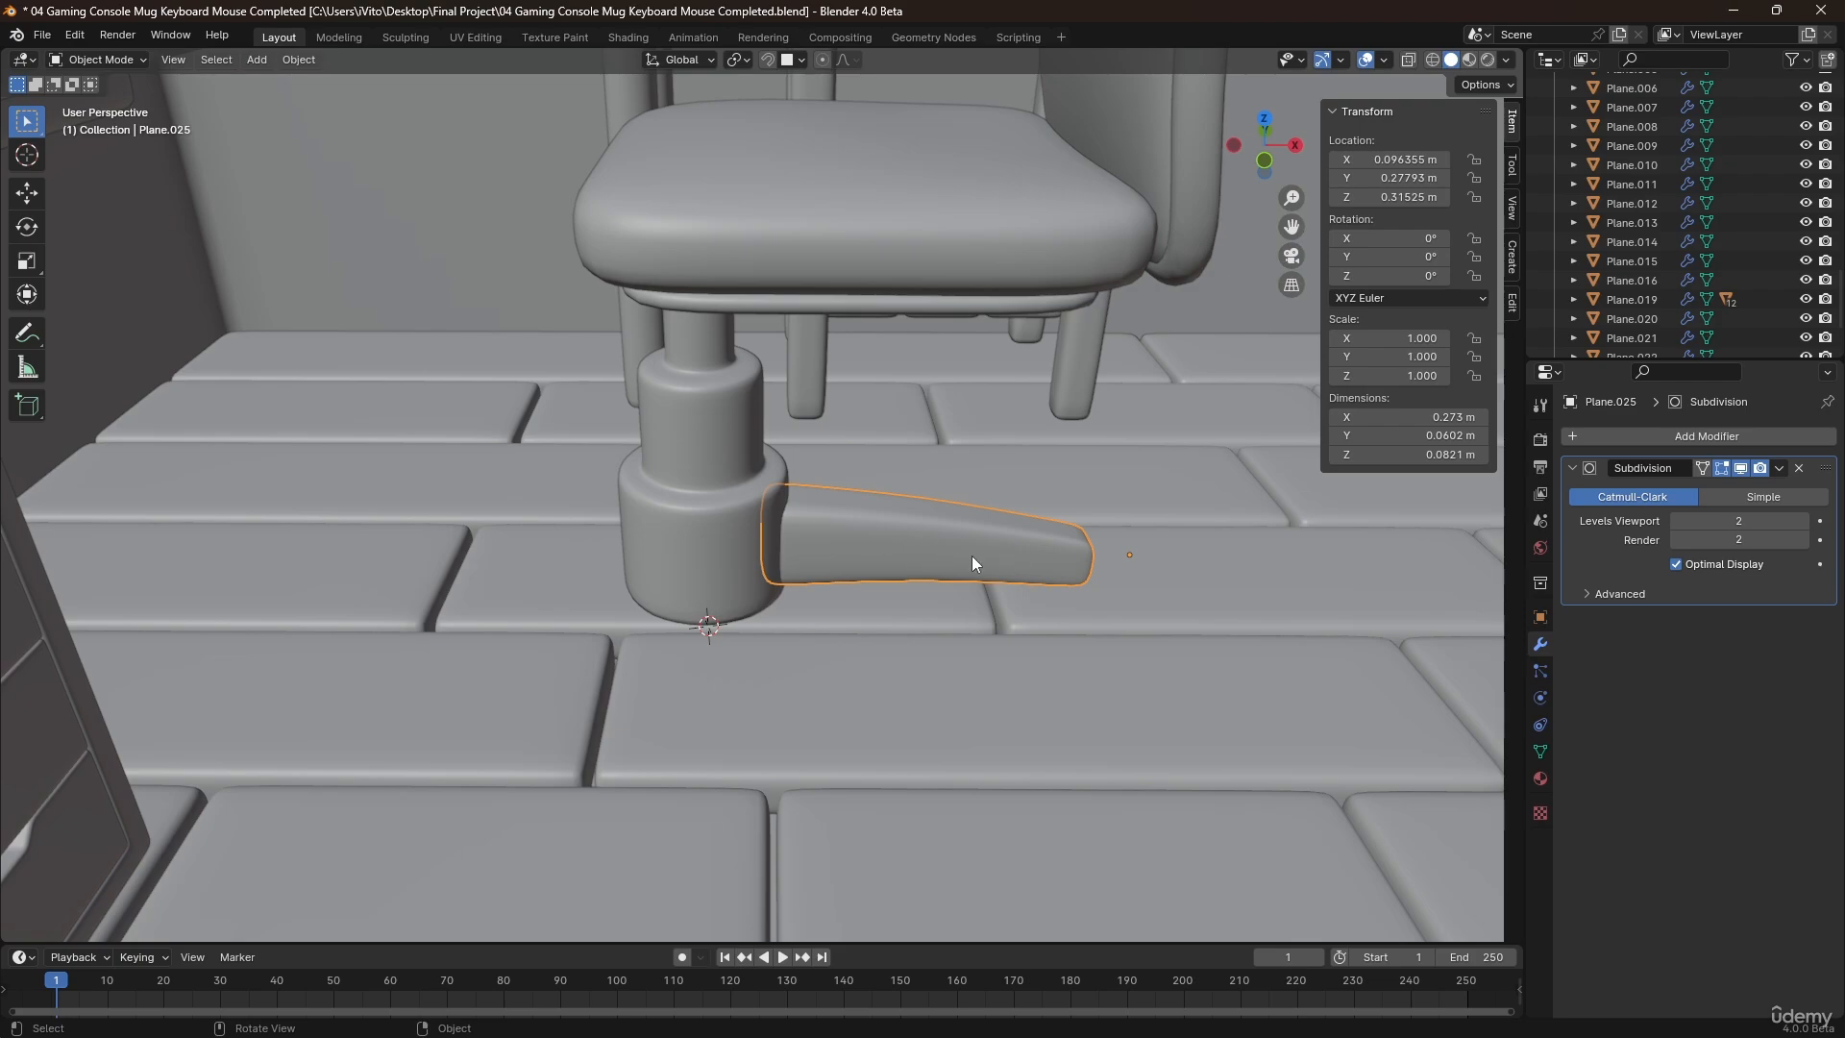
click(751, 561)
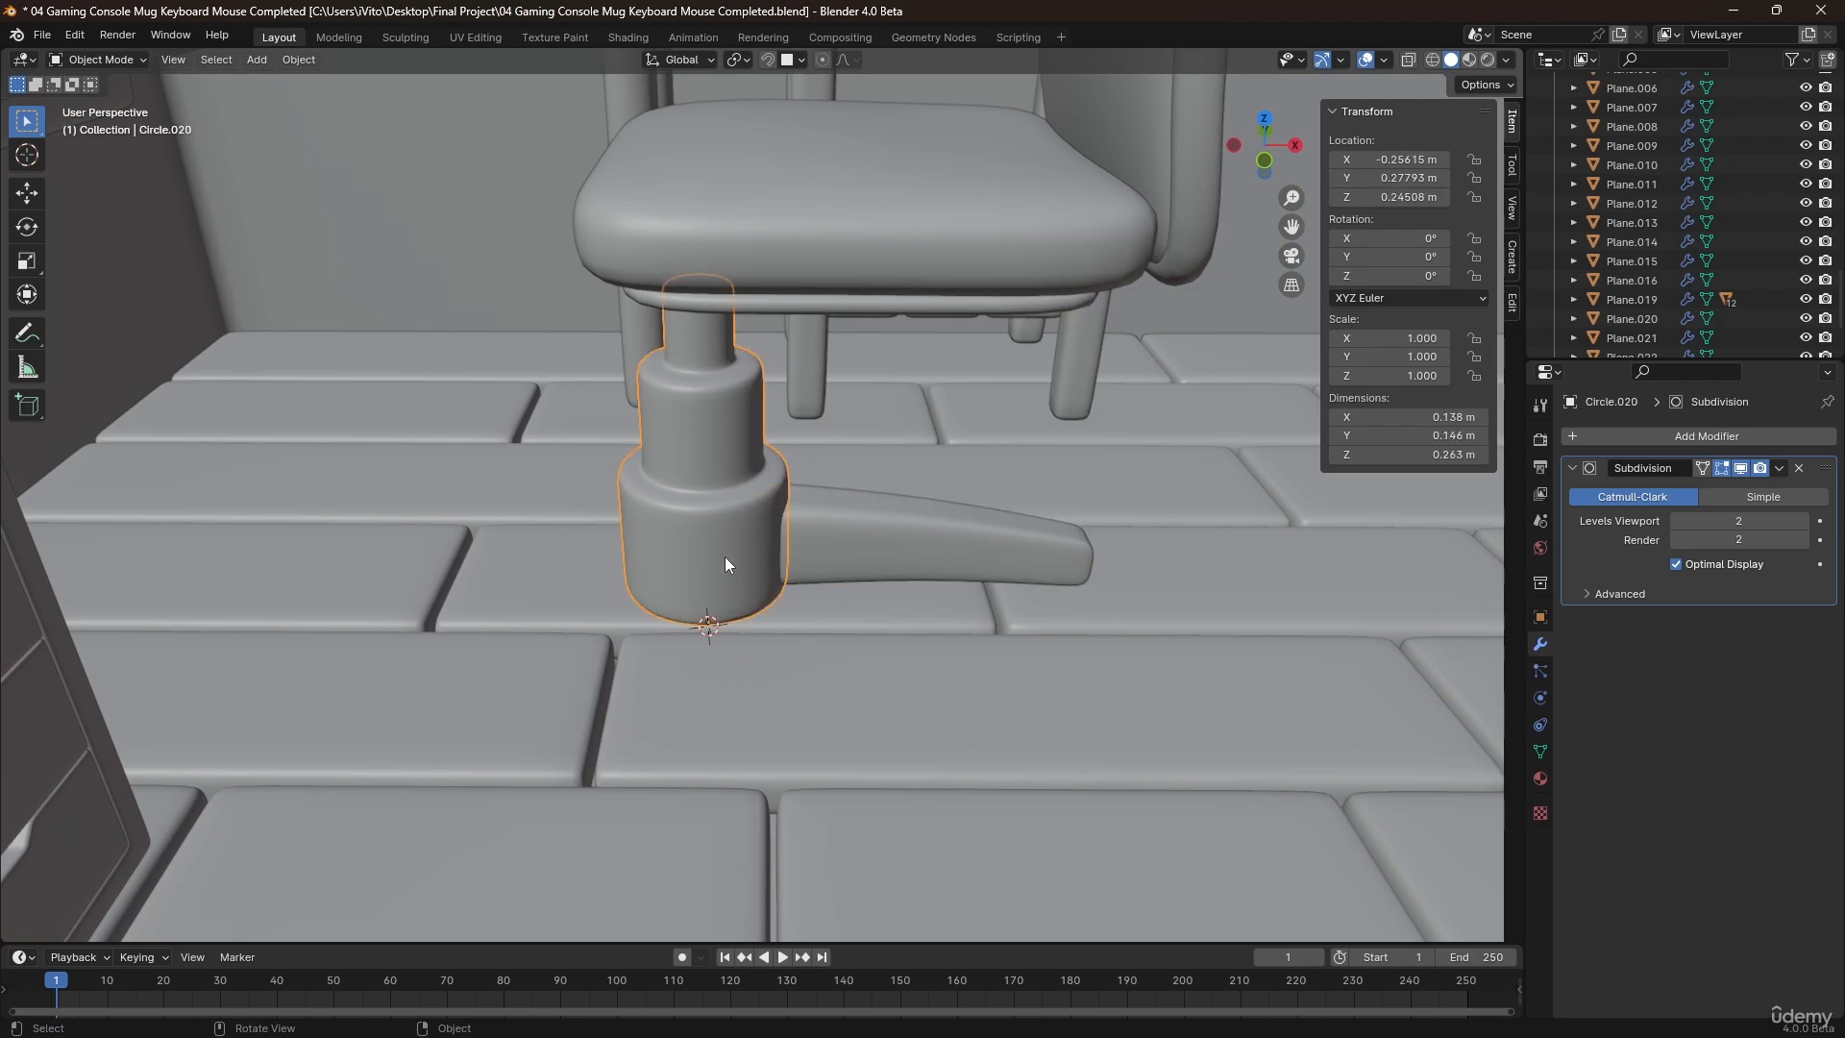
mouse_move(725, 556)
middle_down()
mouse_move(722, 496)
mouse_move(729, 621)
mouse_move(717, 564)
mouse_move(722, 587)
middle_up()
key(Tab)
scroll(740, 615, up, 3)
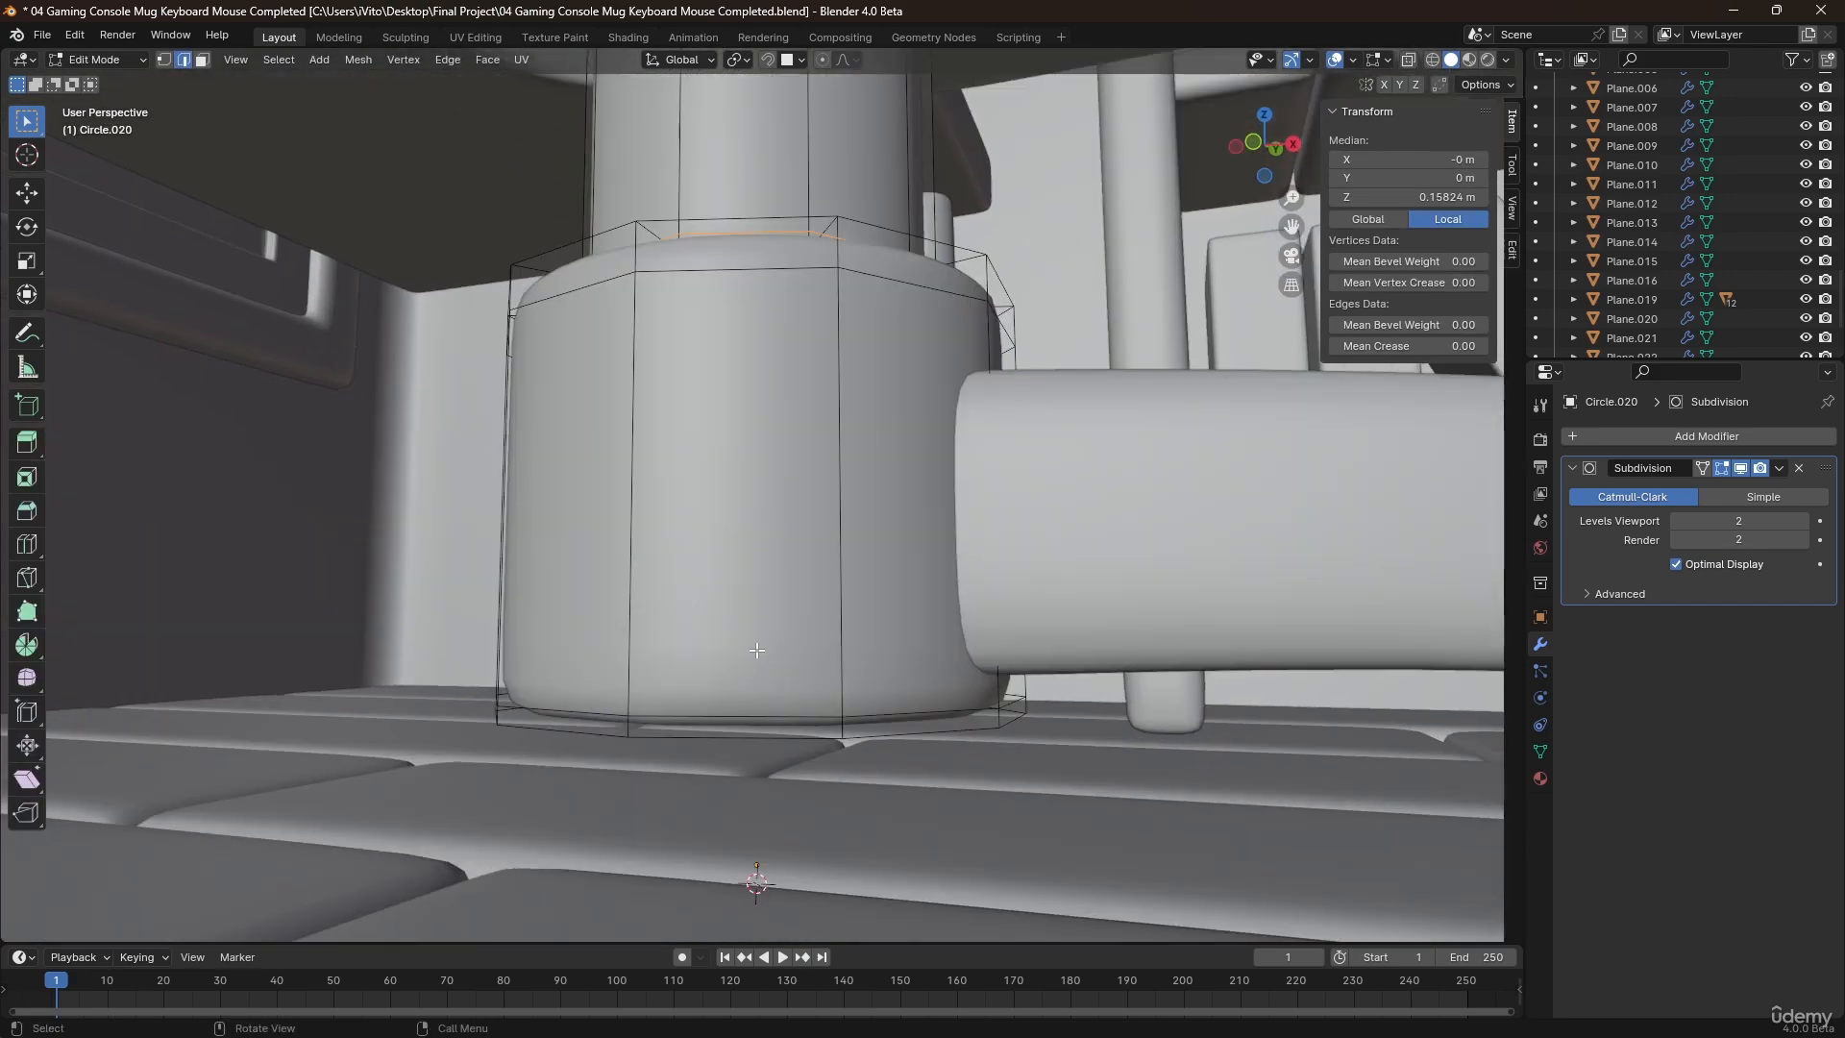
key(KP_Divide)
Select the column's bottom cap and snap the 3D cursor to the selection.
middle_drag(758, 647, 812, 676)
key(alt+a)
click(804, 807)
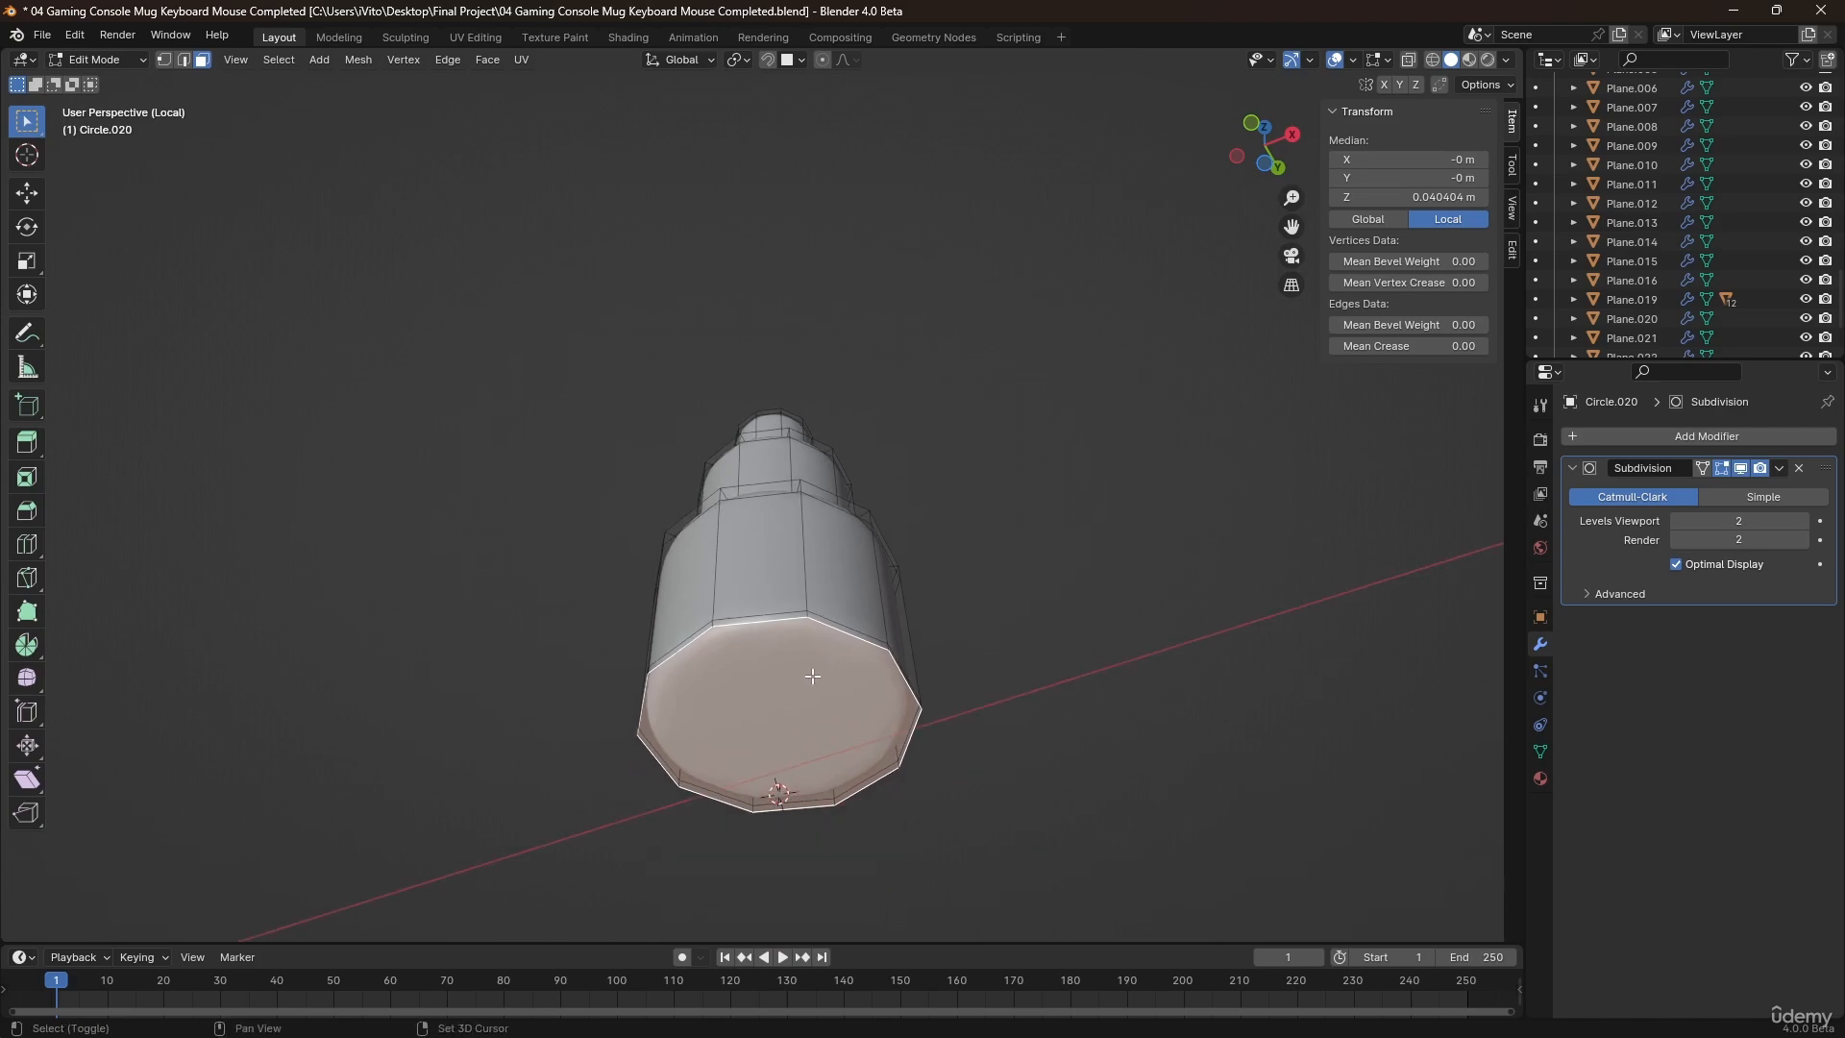
key(shift+s)
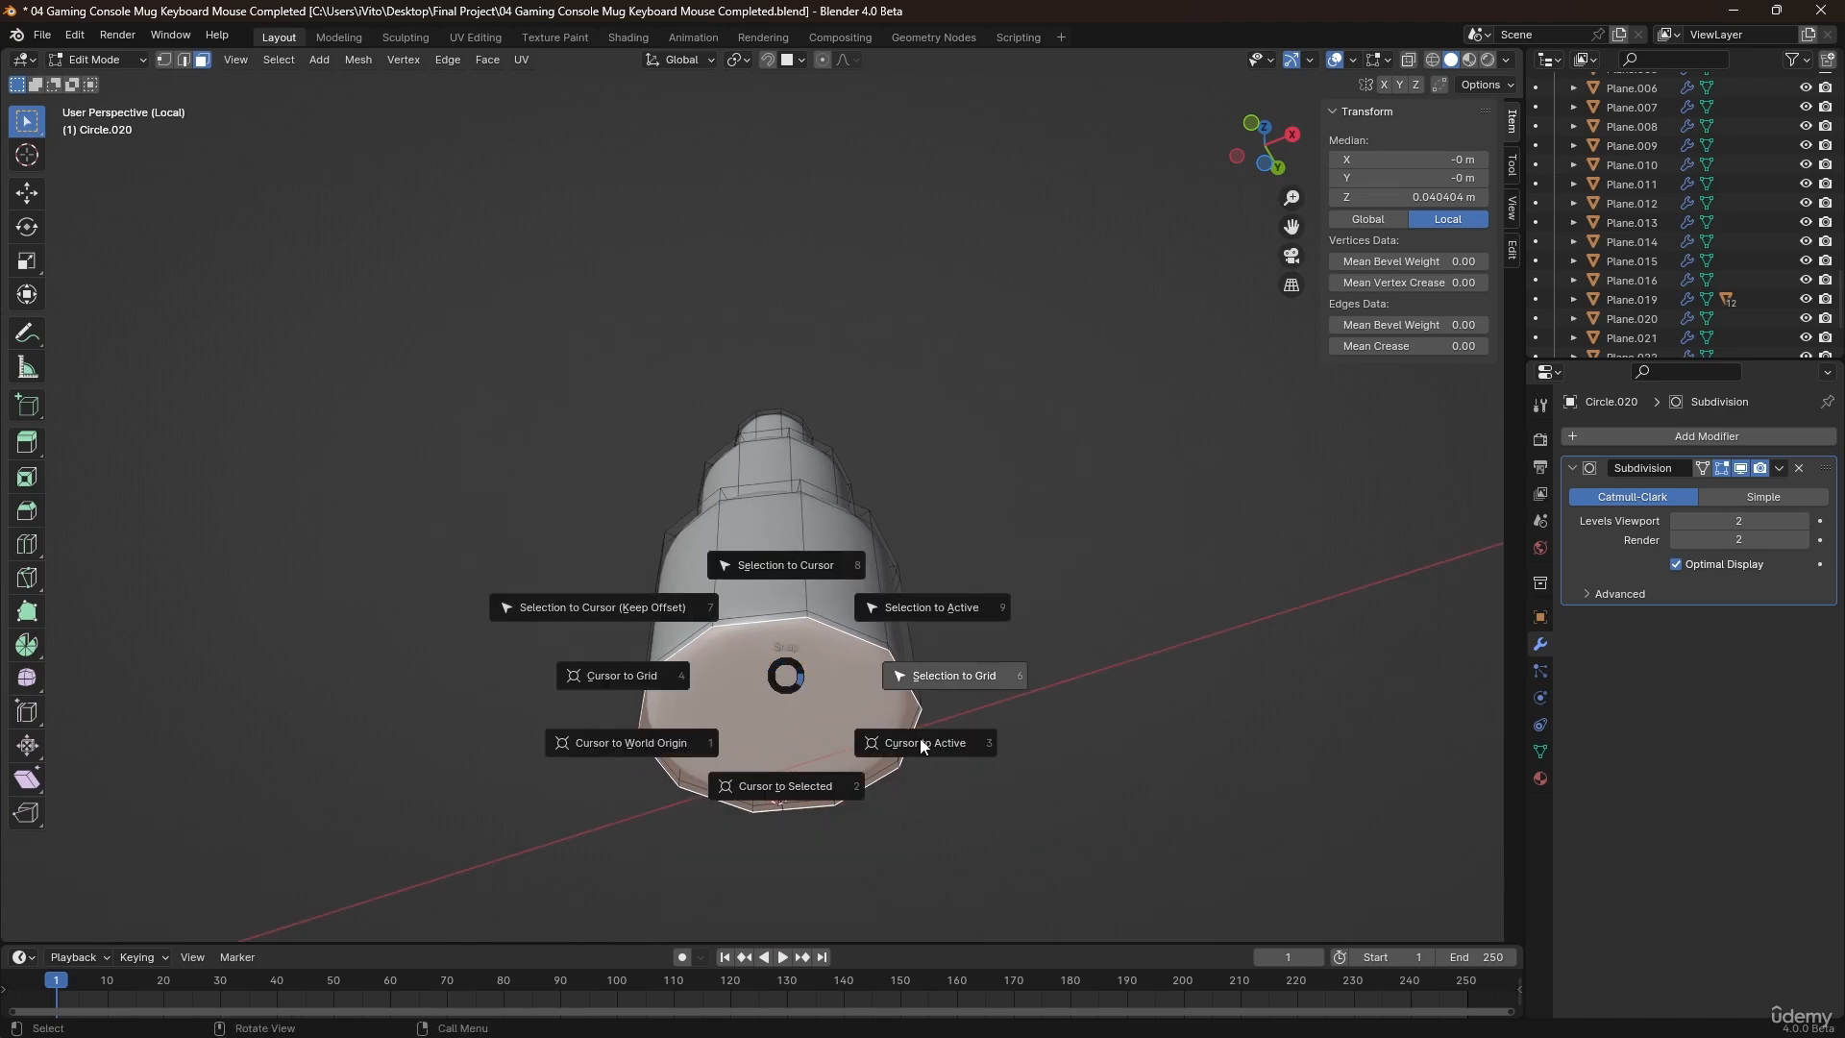
click(803, 788)
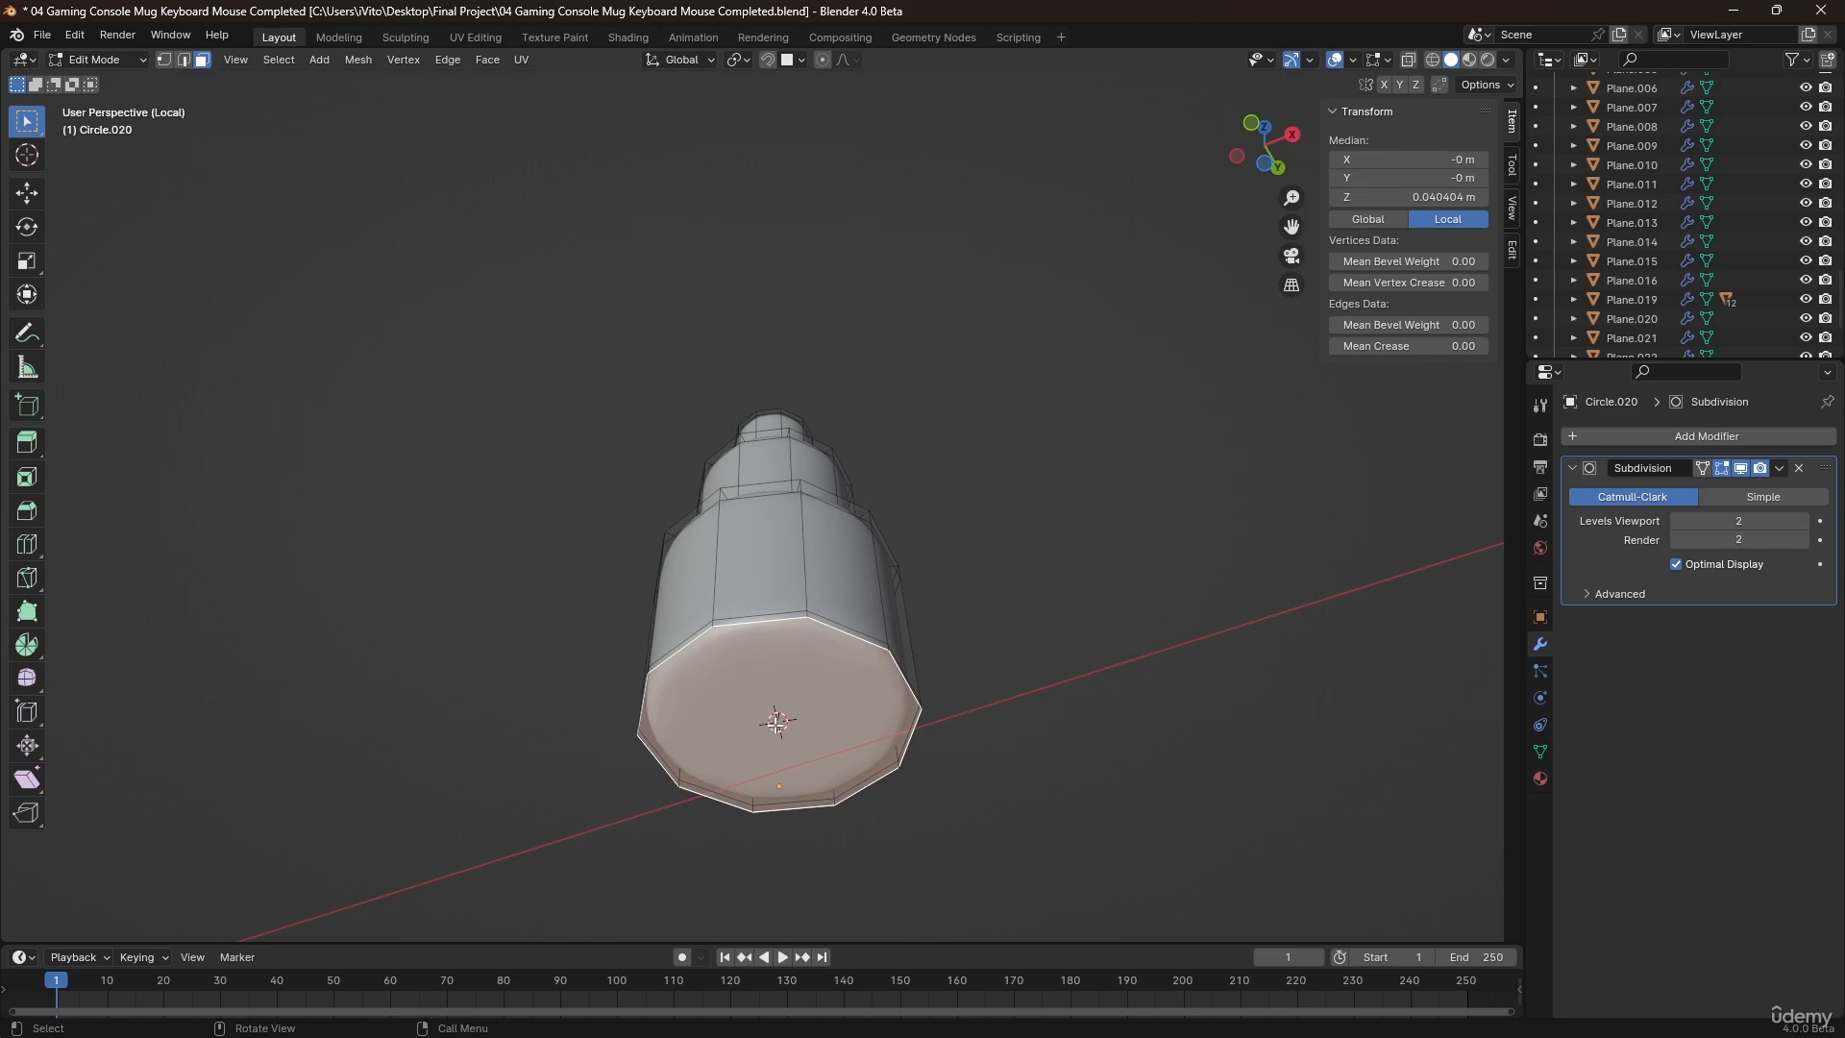
Return the column to Object Mode and exit local view to bring back the whole scene.
middle_drag(816, 710, 848, 751)
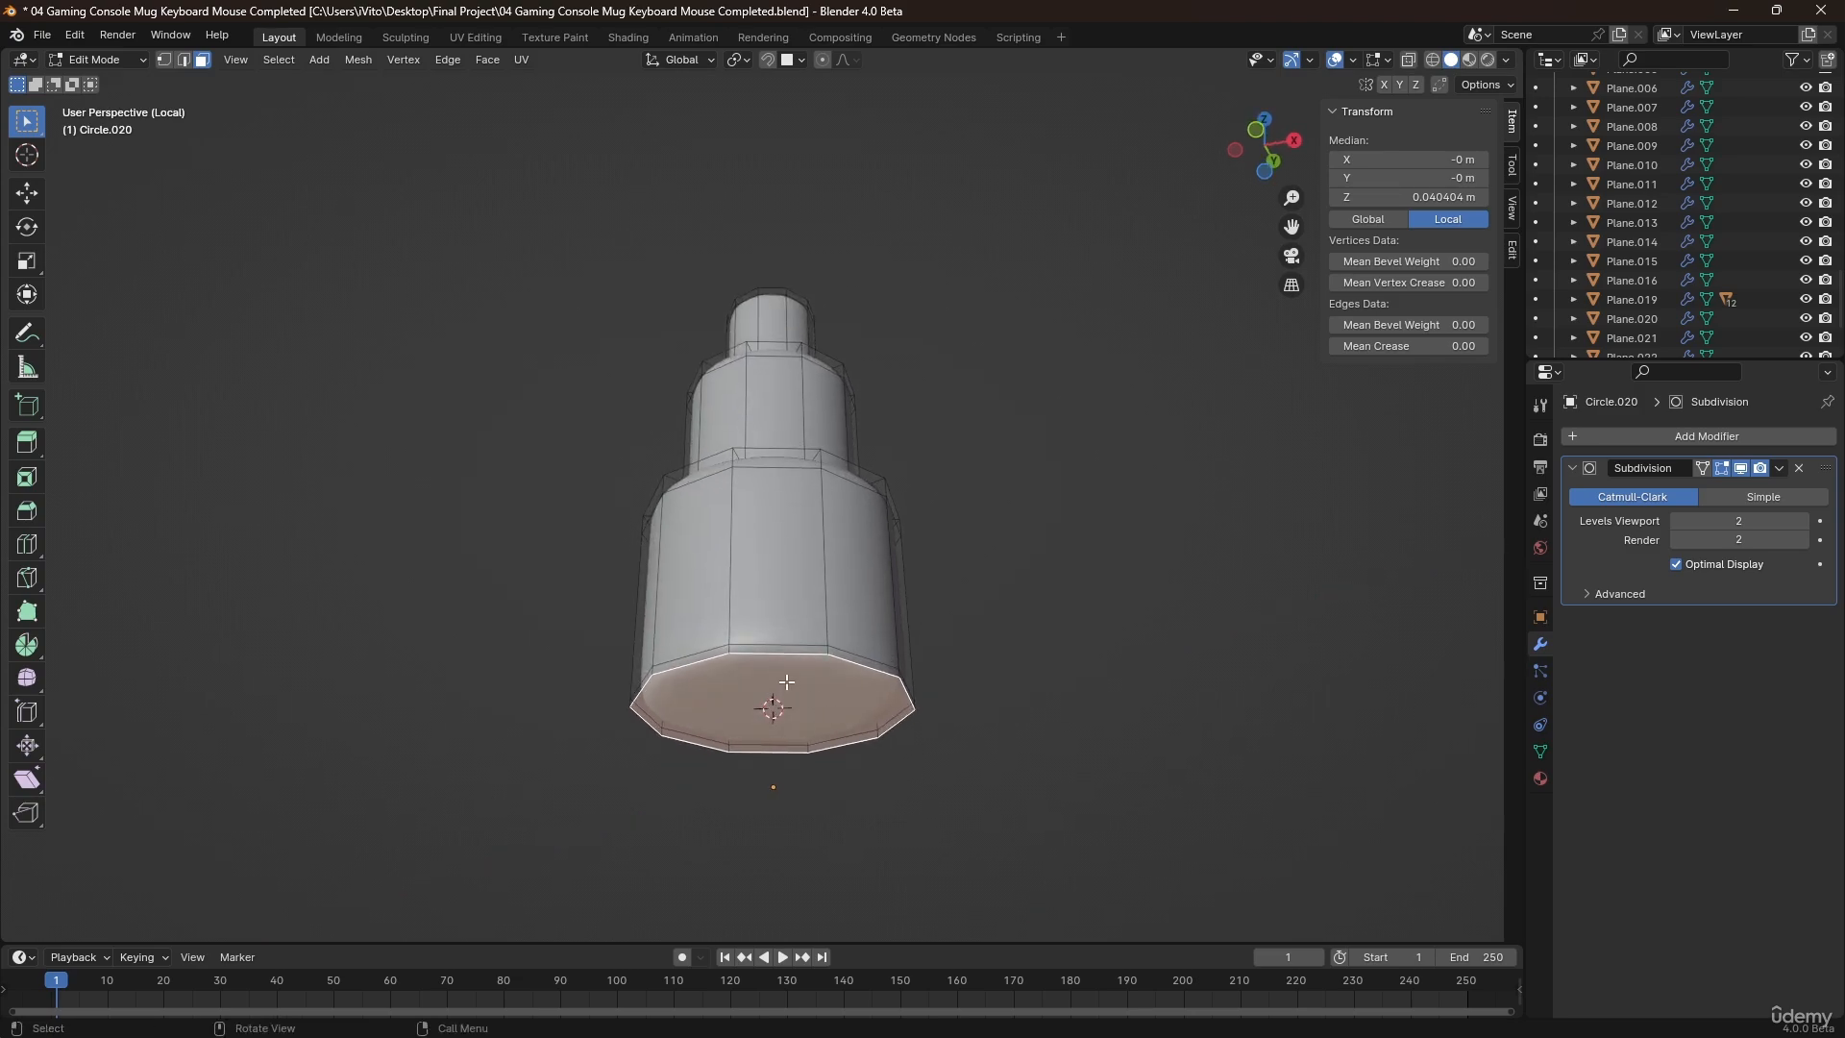
key(Tab)
right_click(780, 630)
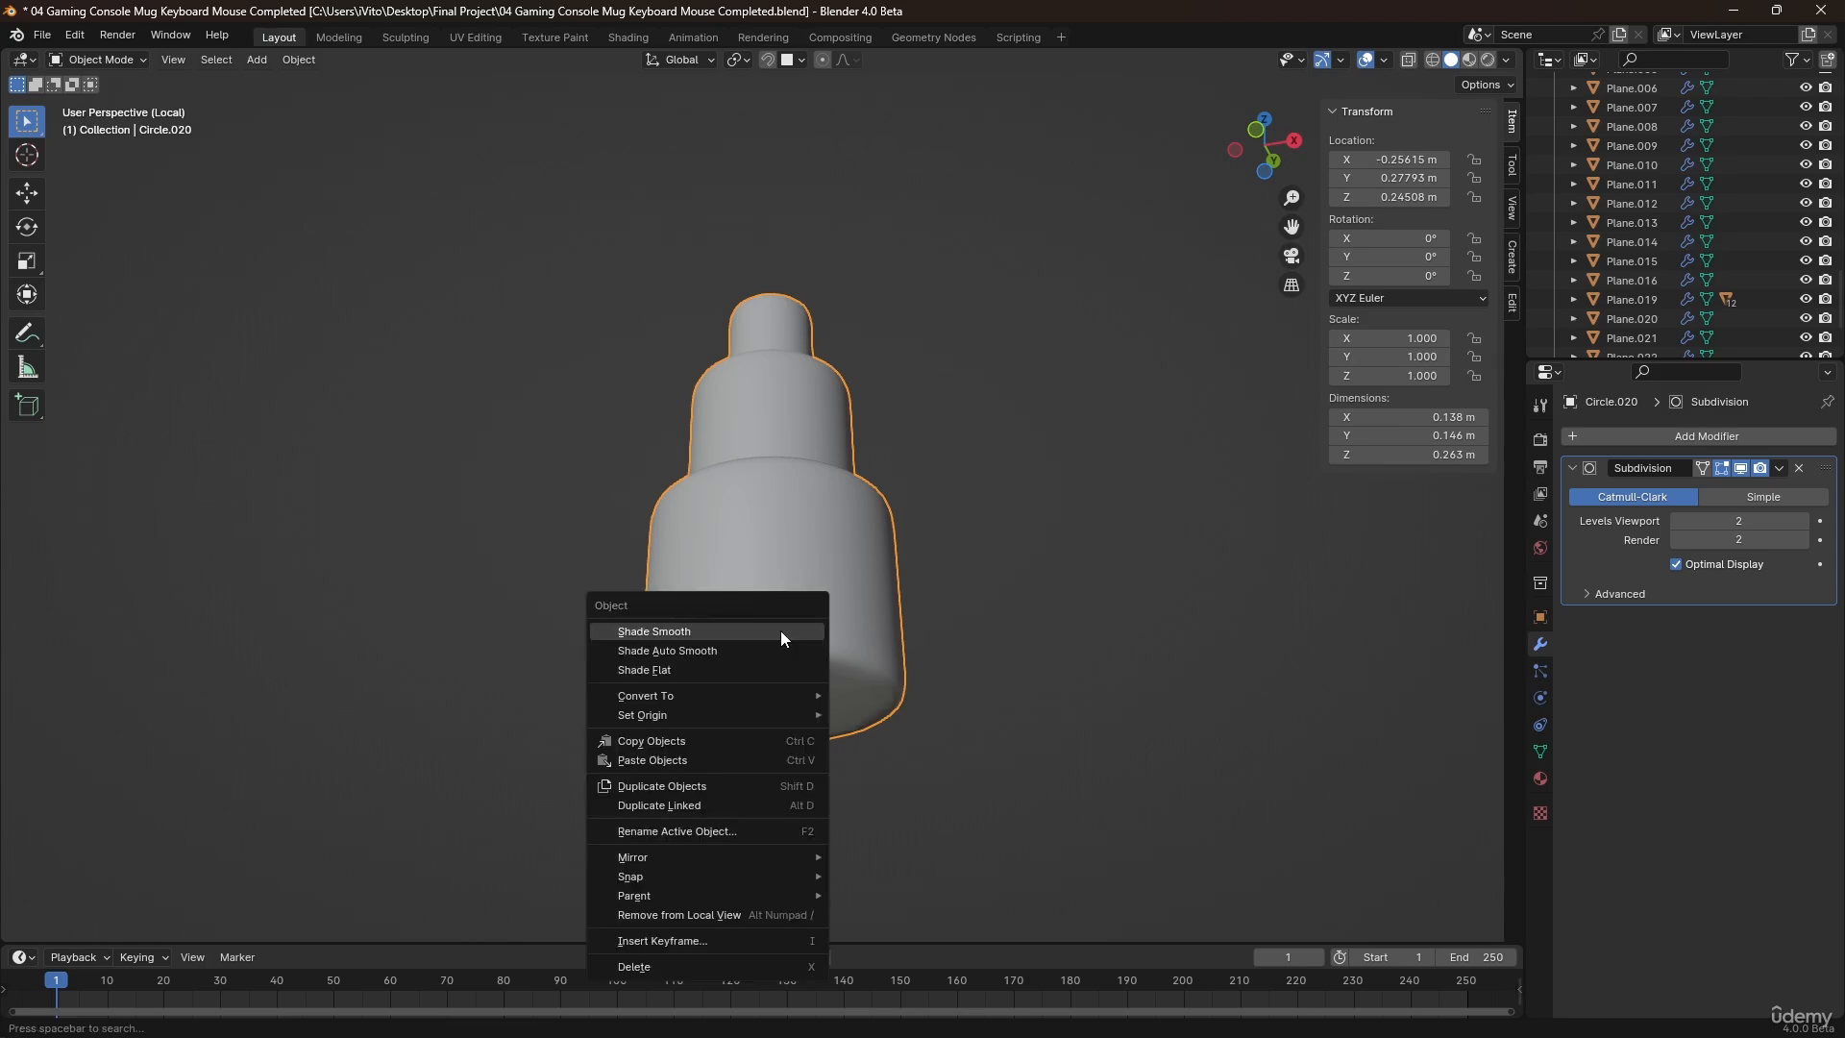
mouse_move(784, 715)
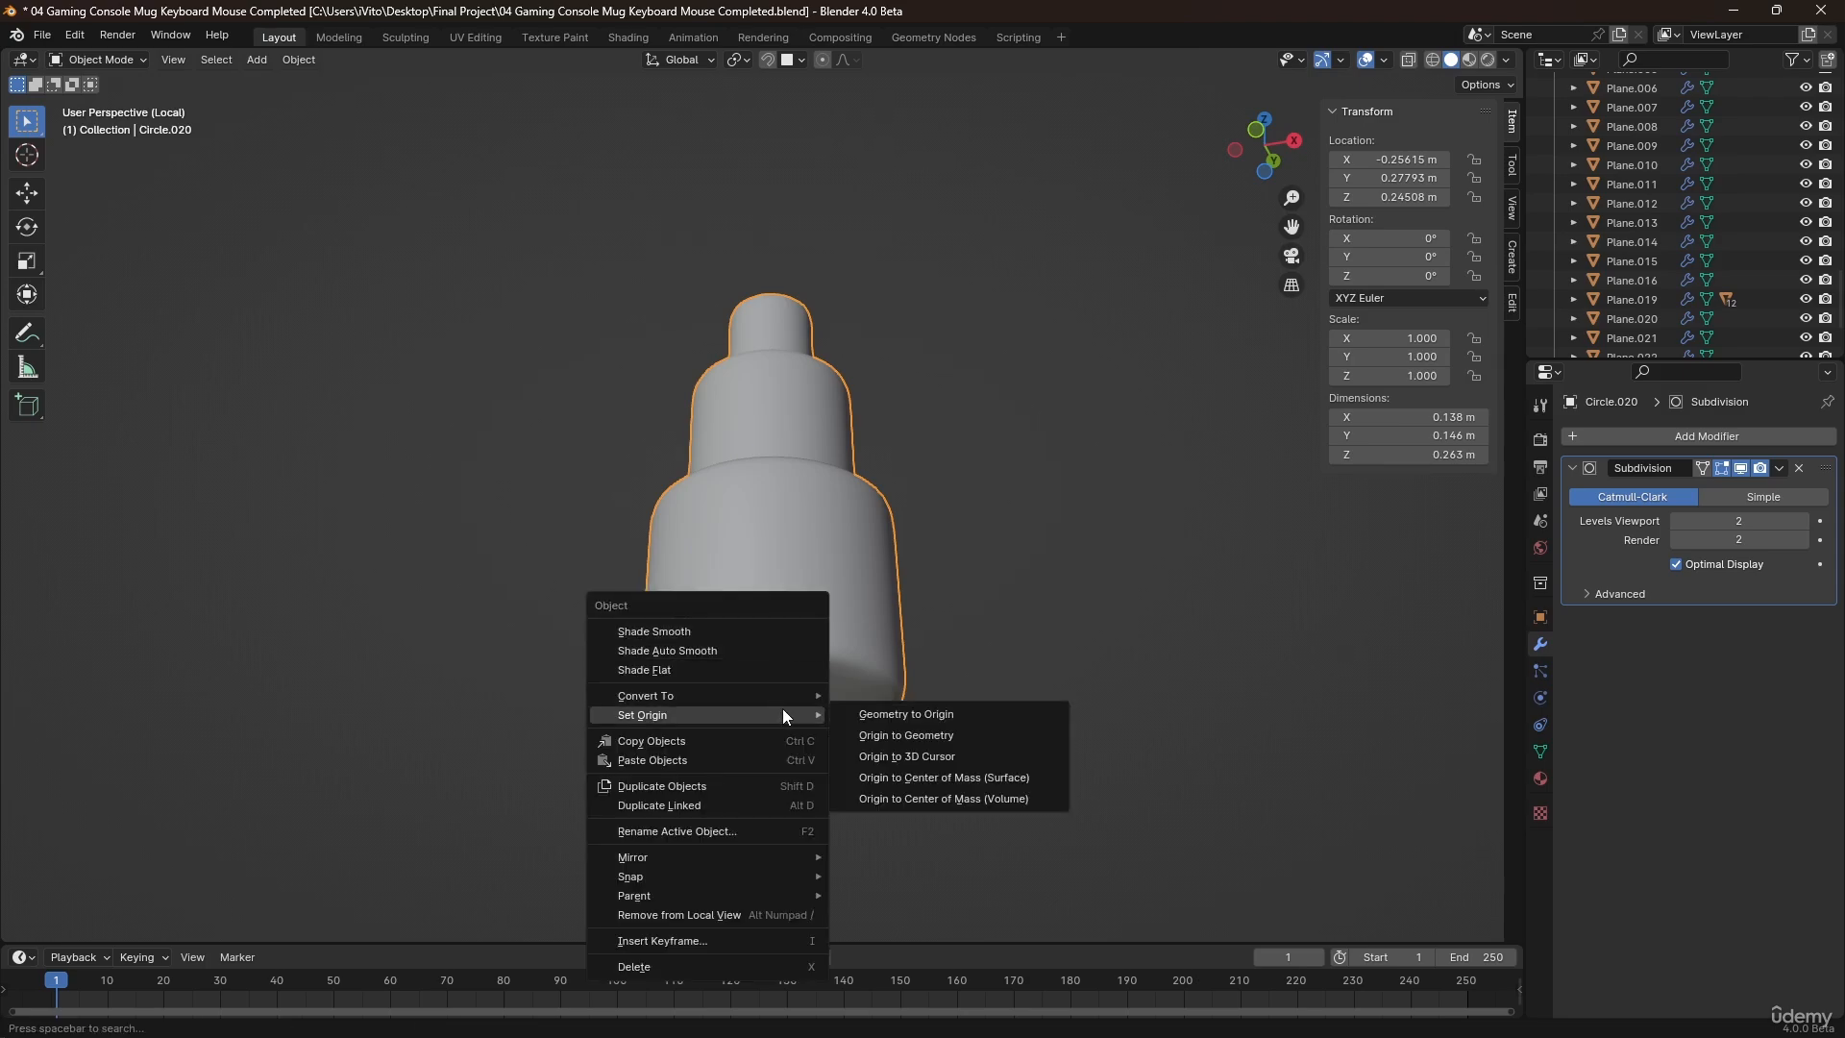
key(KP_Divide)
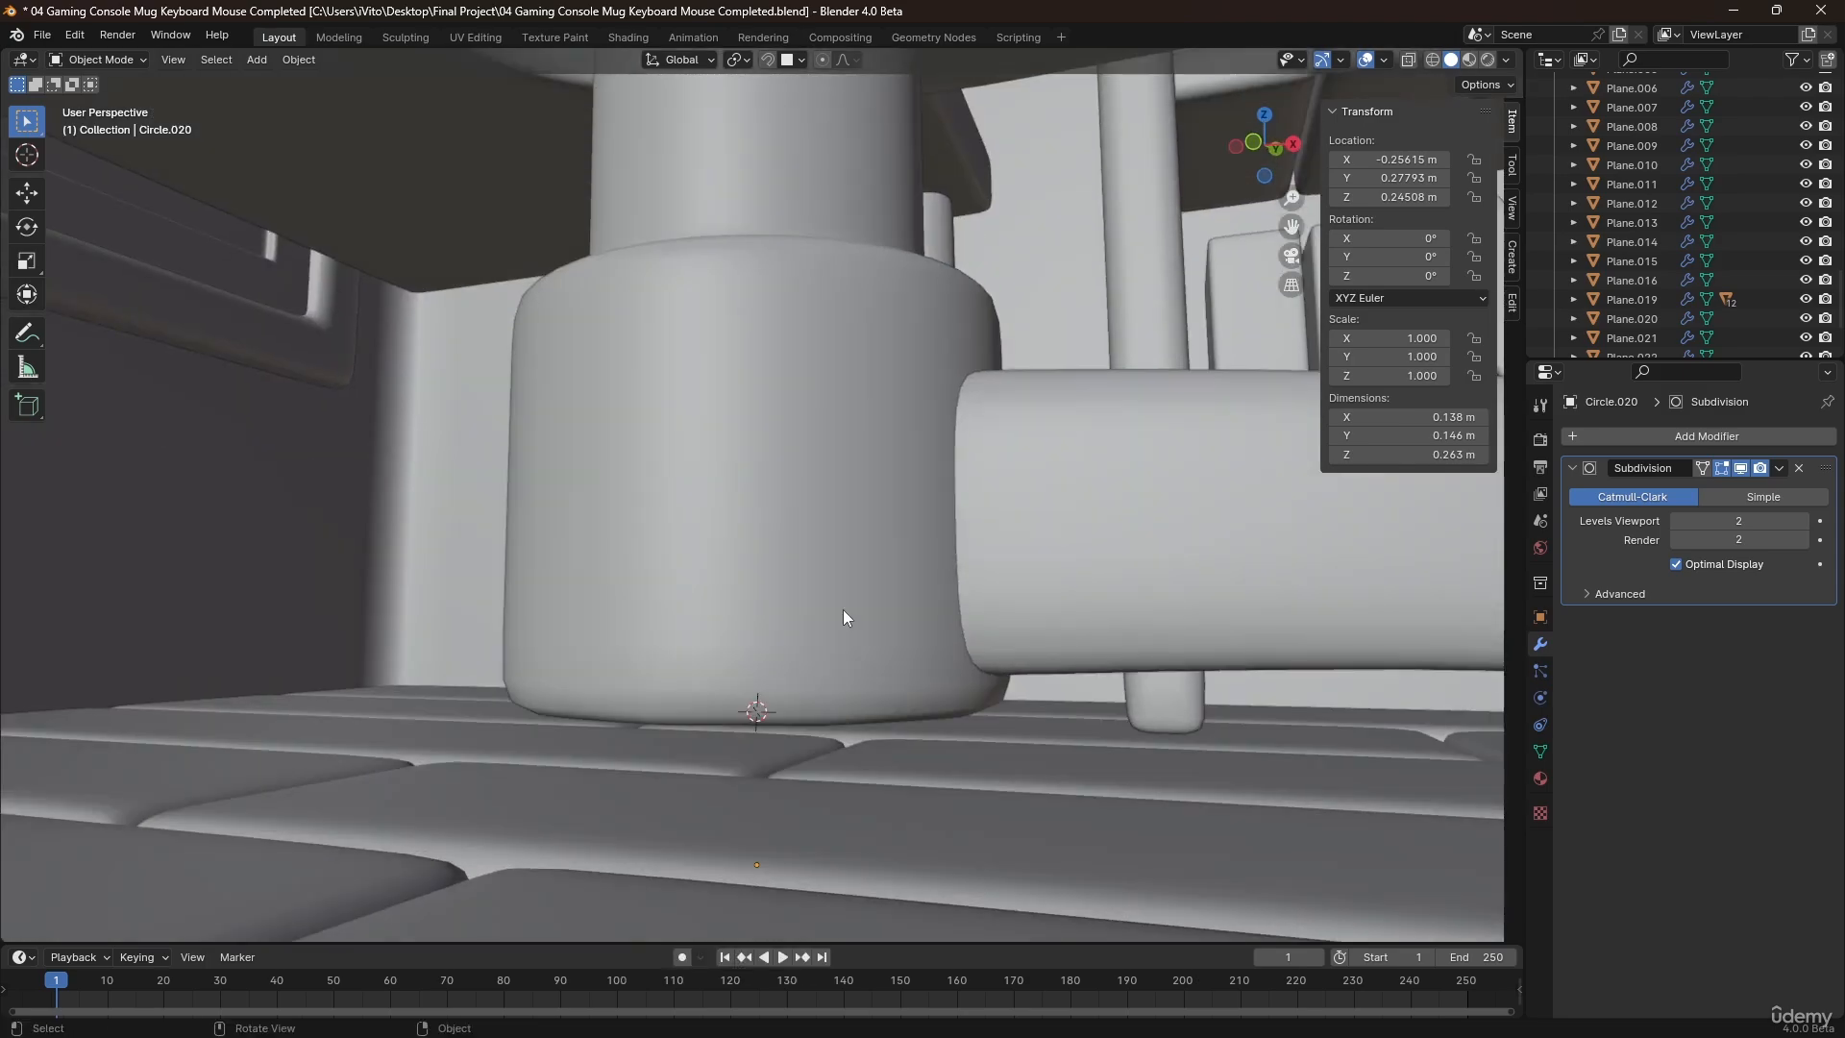
Select the chair leg and set its origin to the 3D cursor at the column's base.
scroll(846, 604, down, 3)
middle_drag(857, 600, 953, 602)
scroll(994, 458, down, 3)
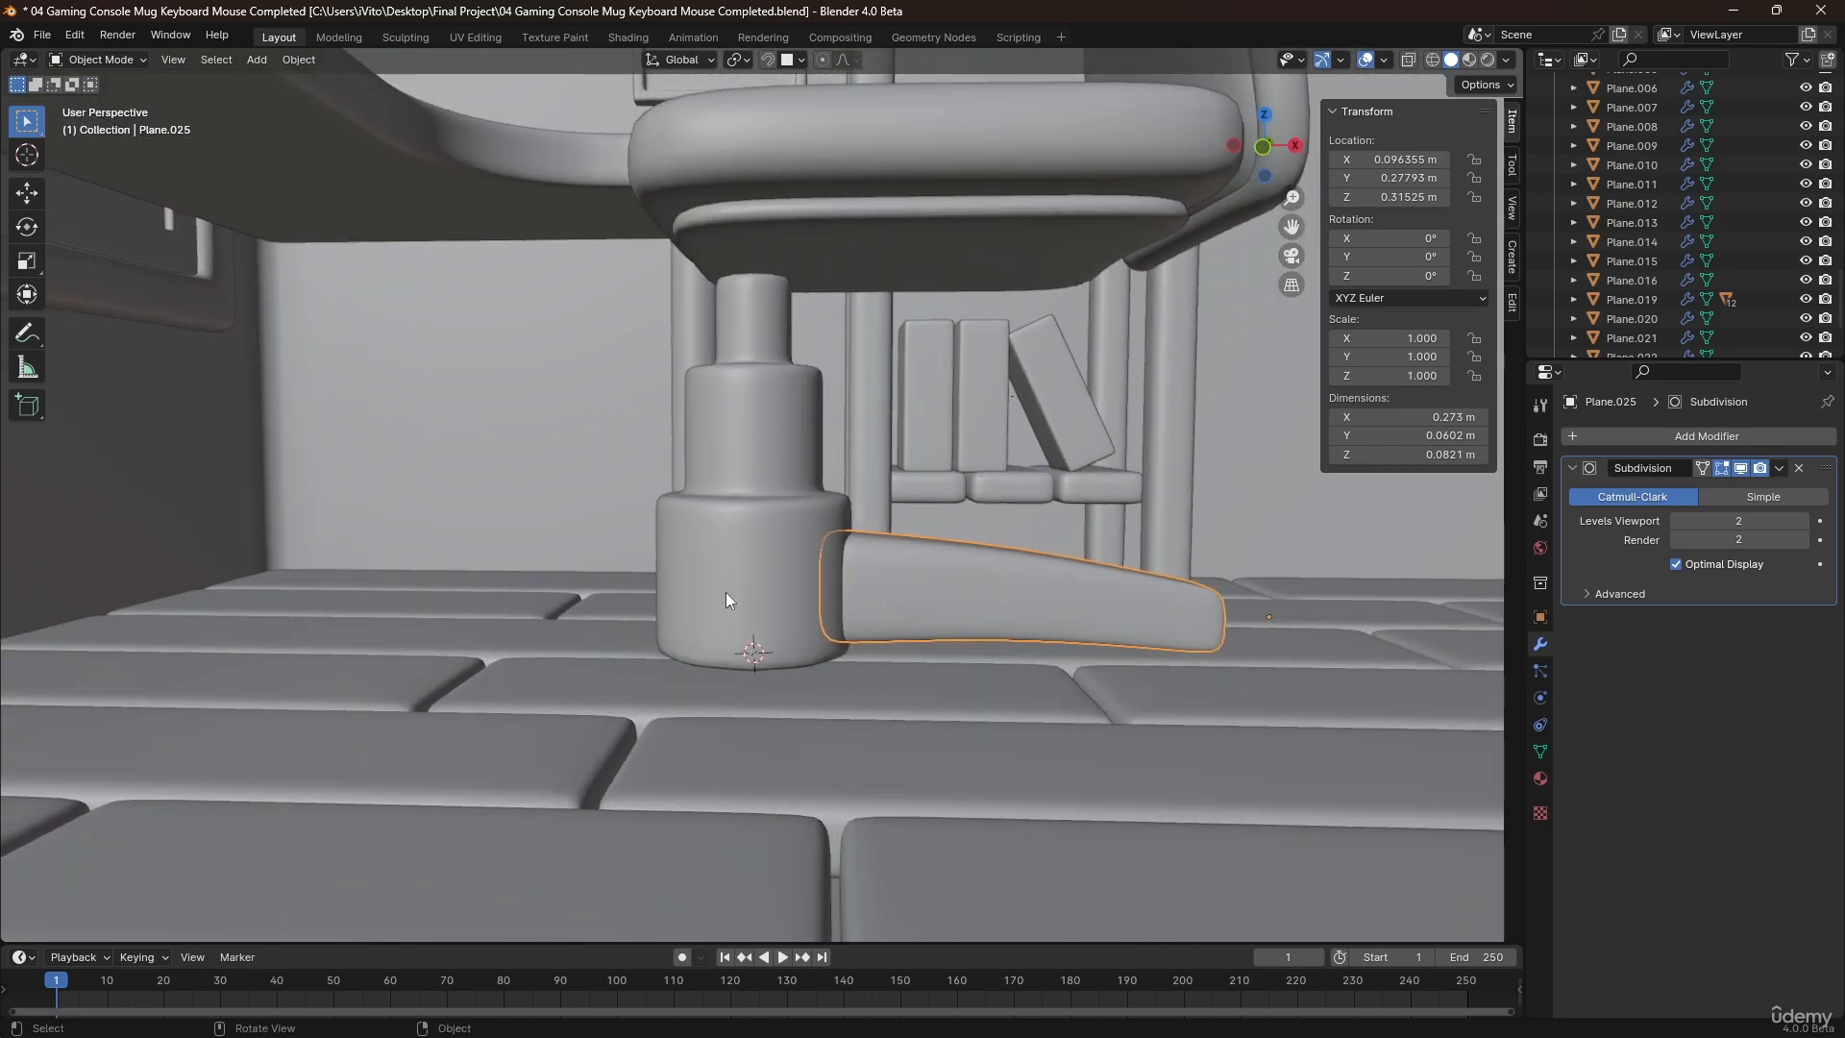
right_click(741, 587)
mouse_move(748, 667)
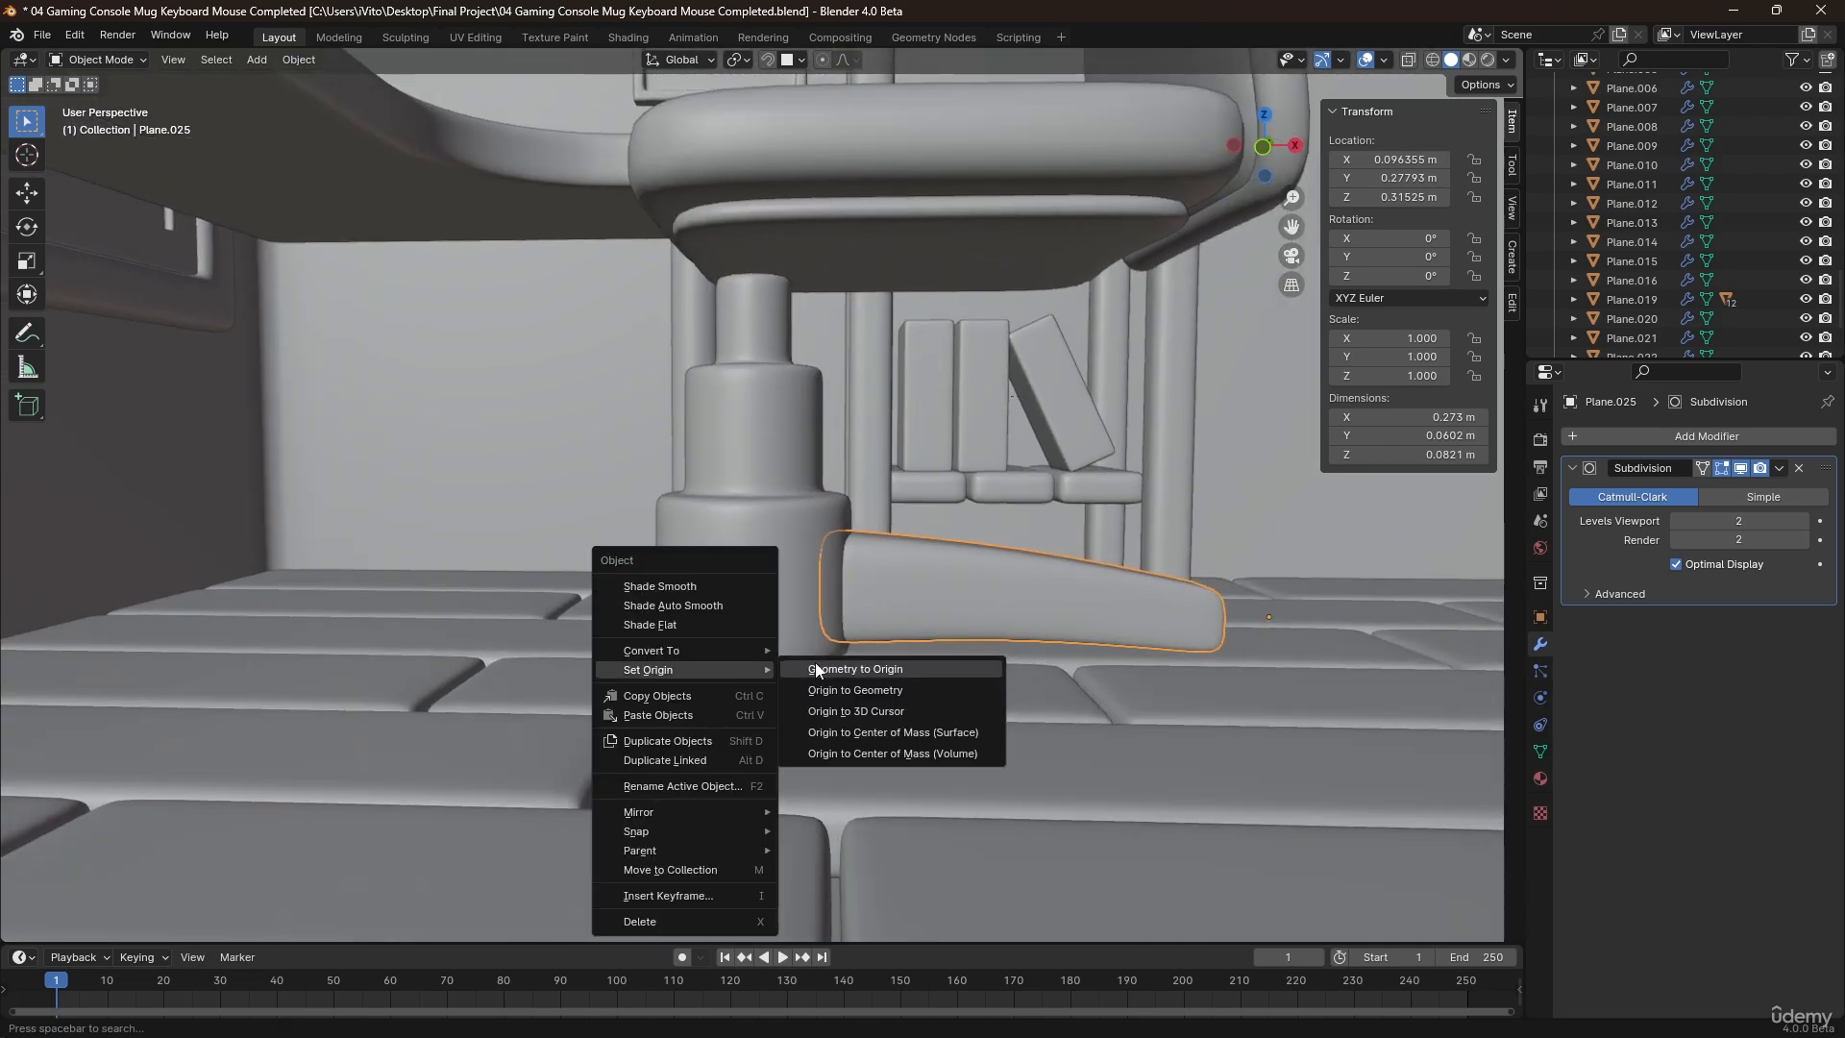
click(838, 712)
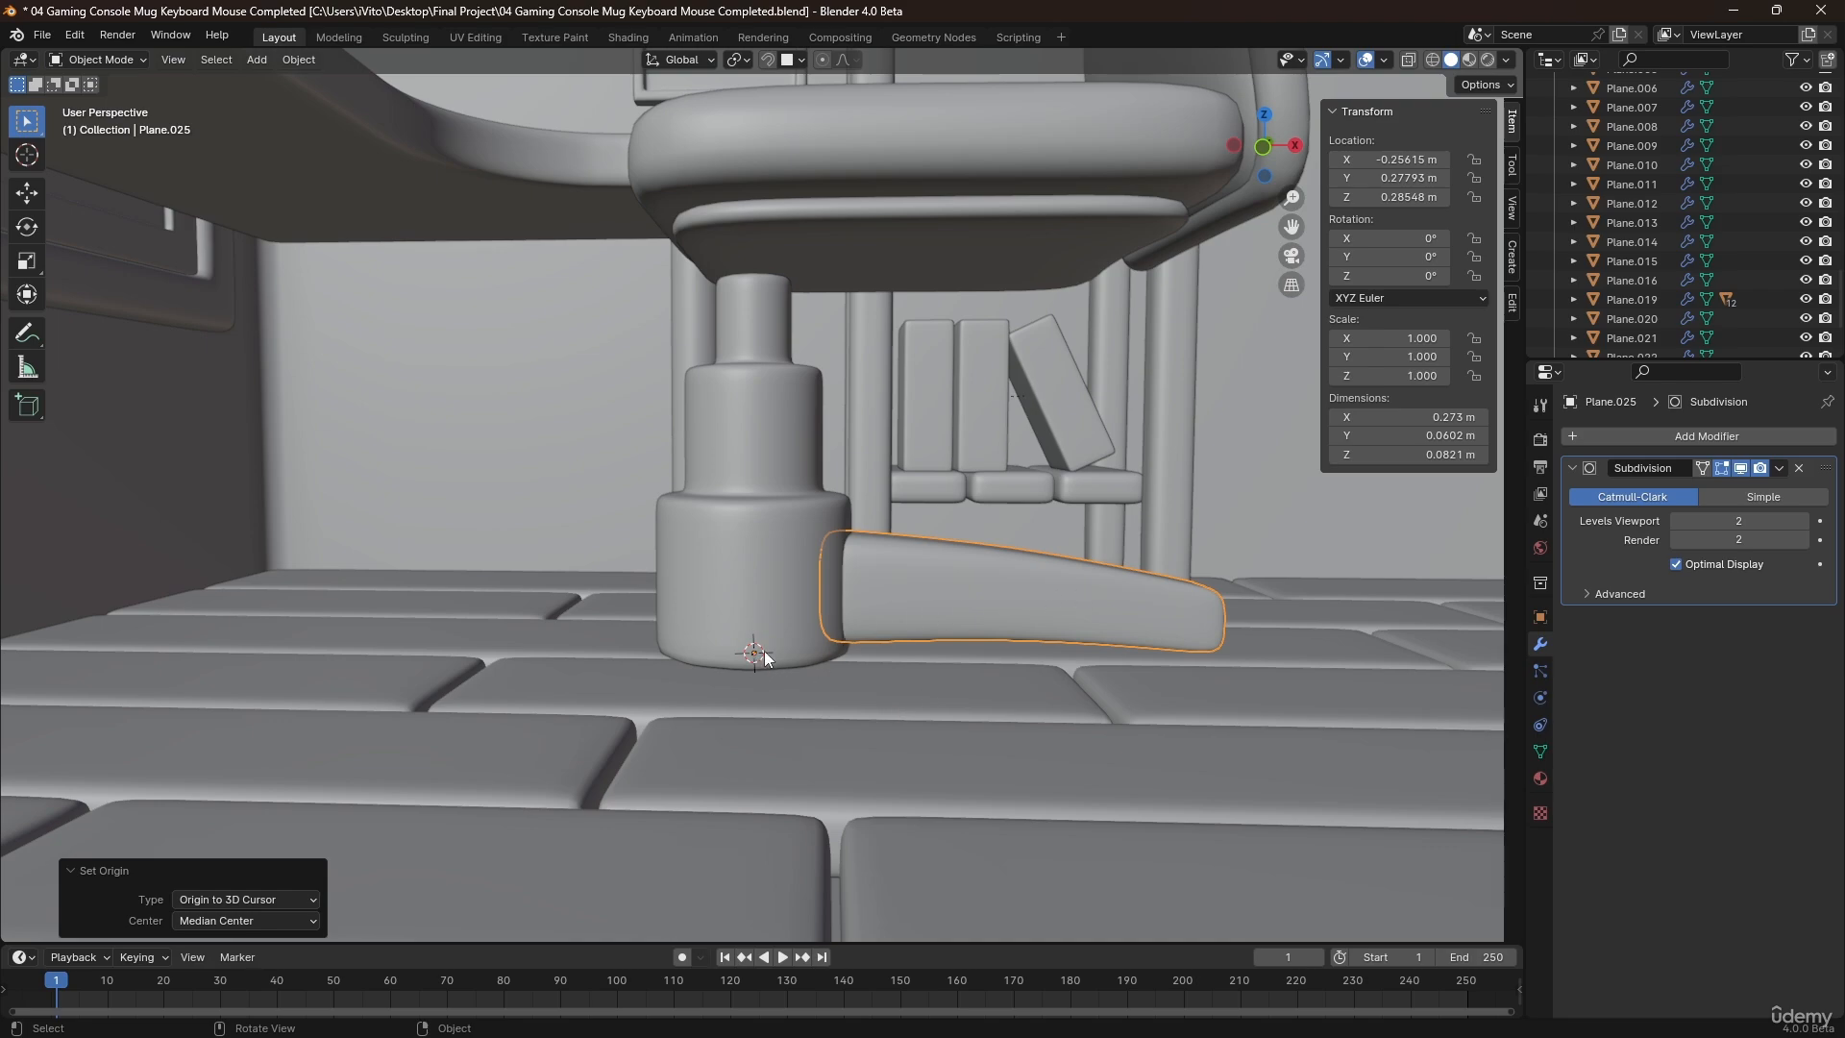
middle_drag(766, 626, 779, 657)
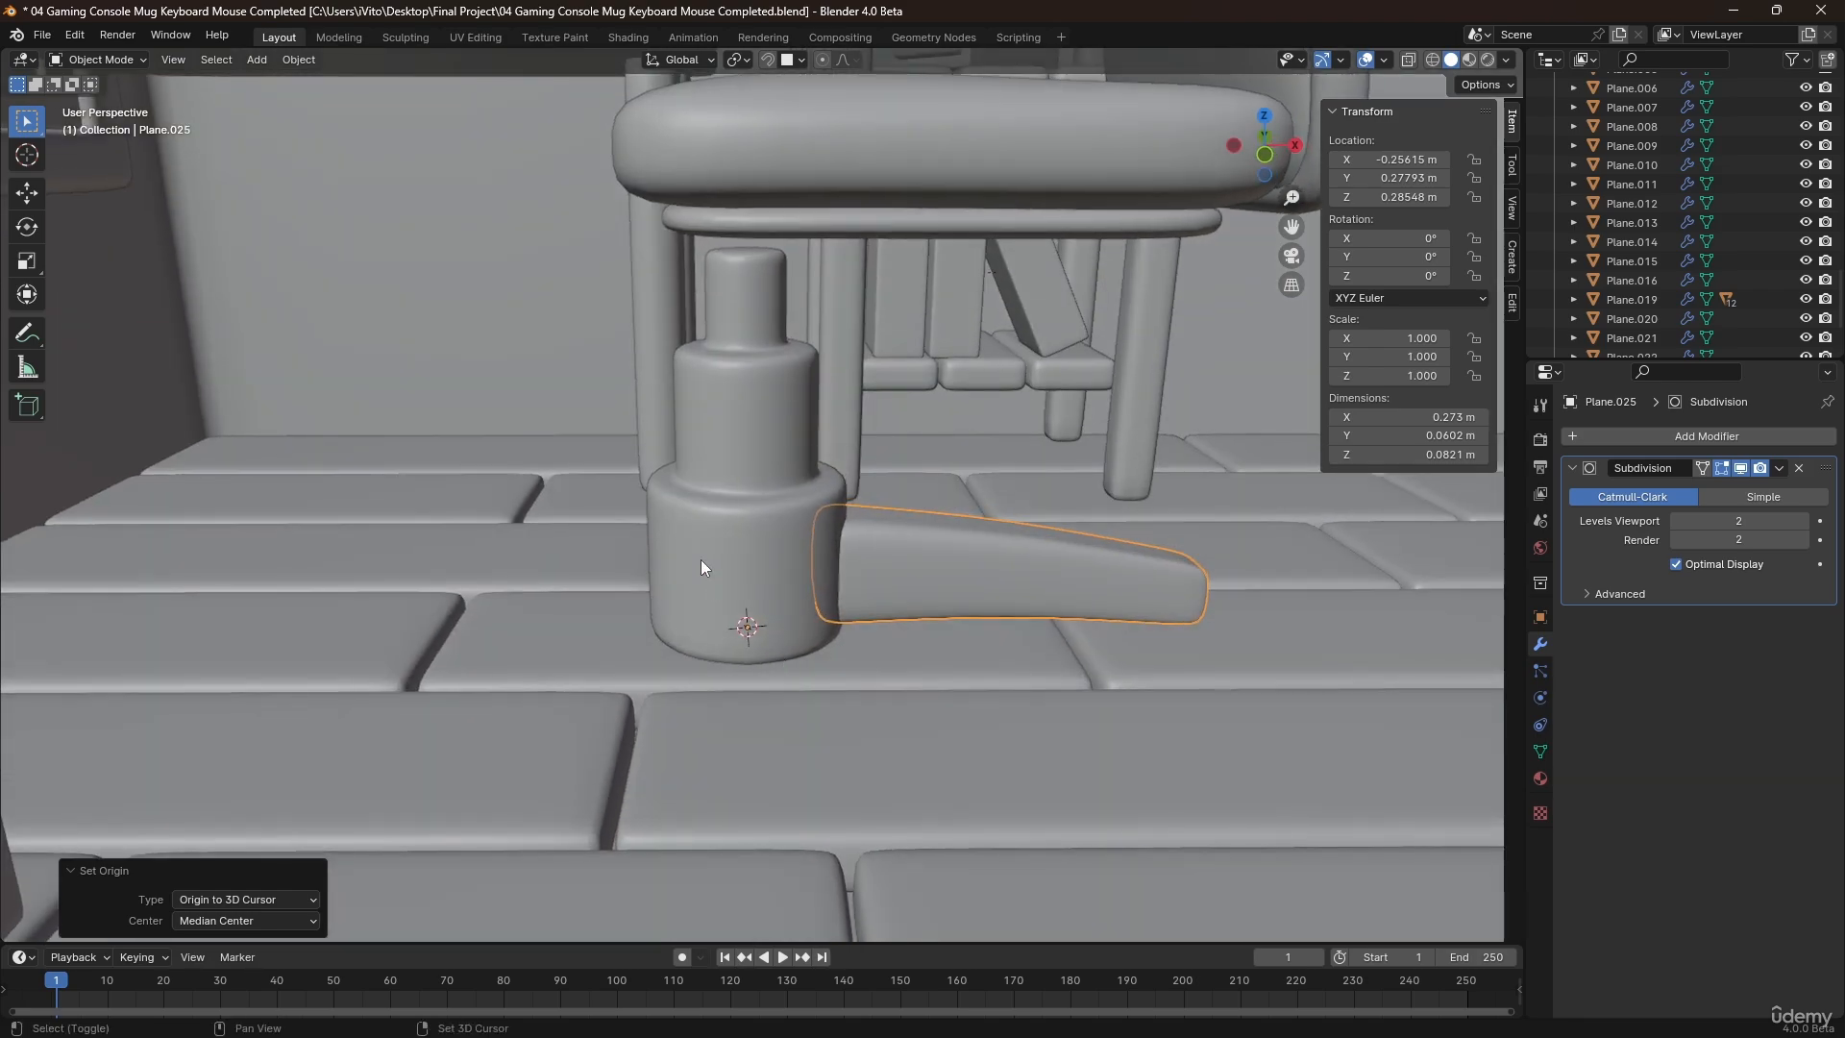
Add a Plain Axes empty at the 3D cursor at the column's base.
key(shift+a)
mouse_move(707, 565)
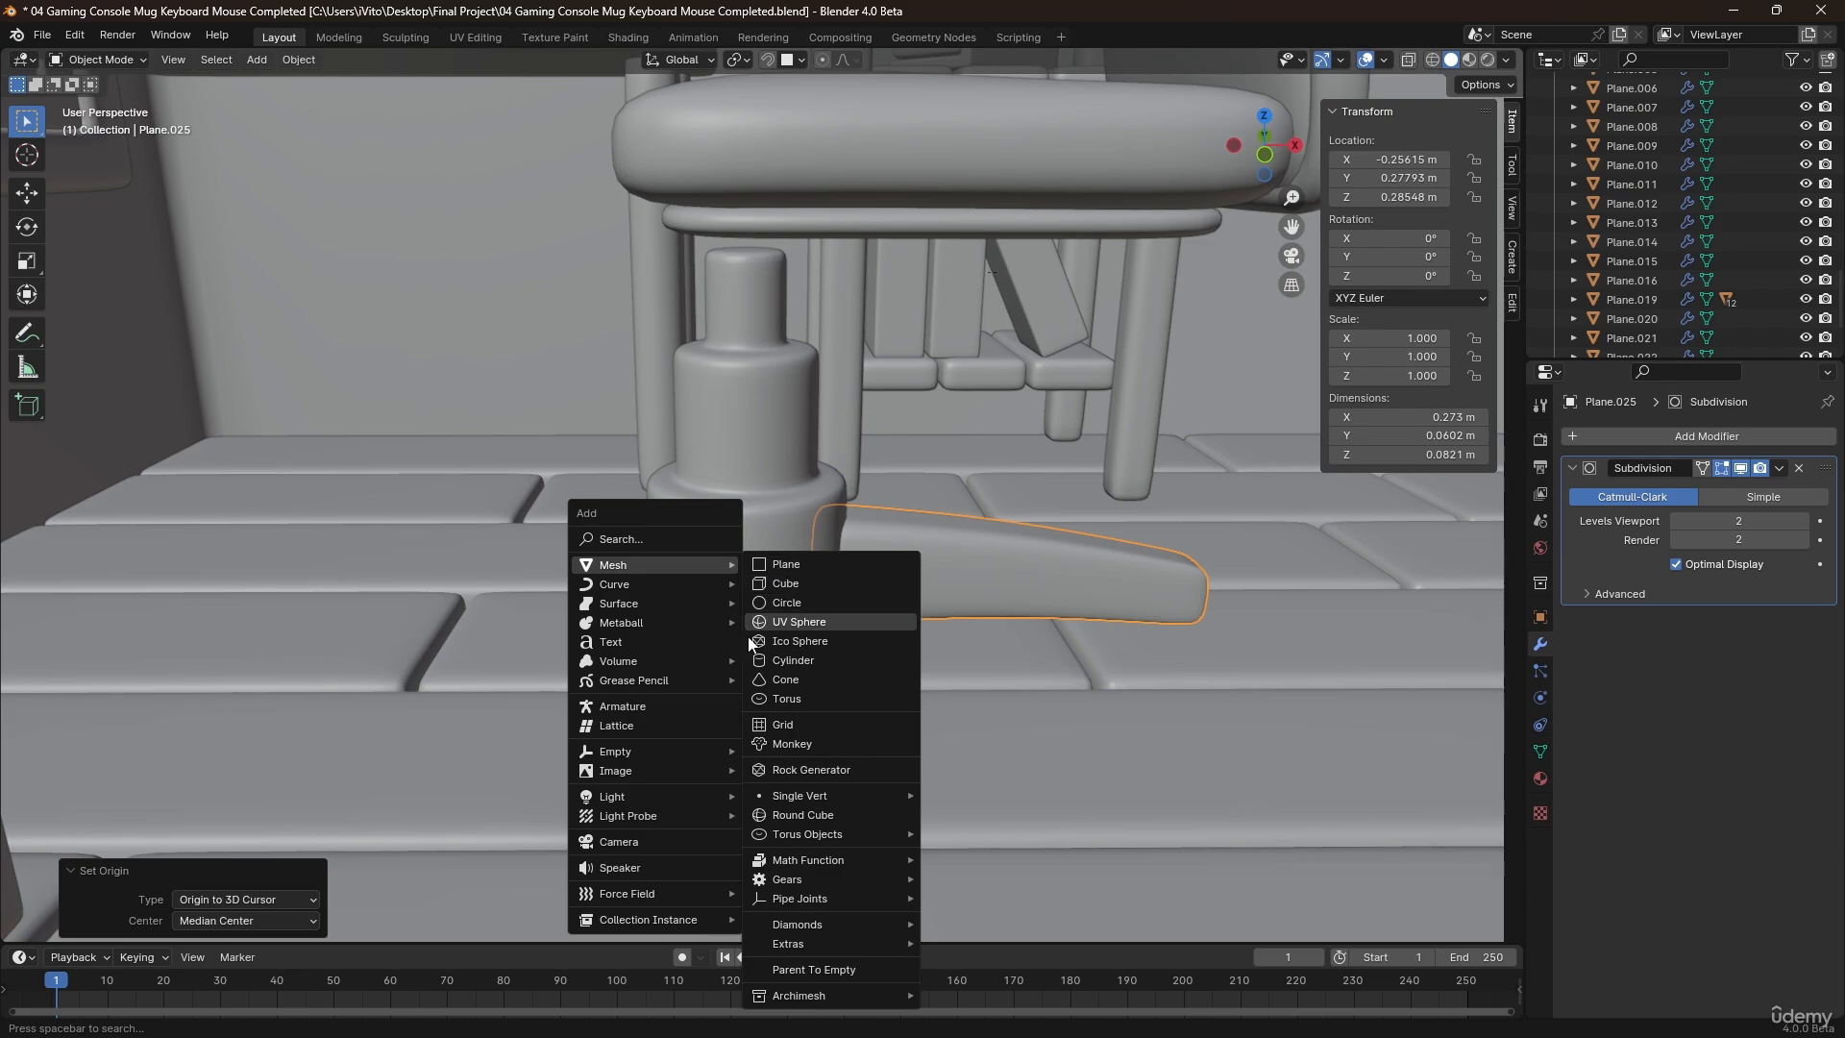
mouse_move(700, 757)
click(786, 751)
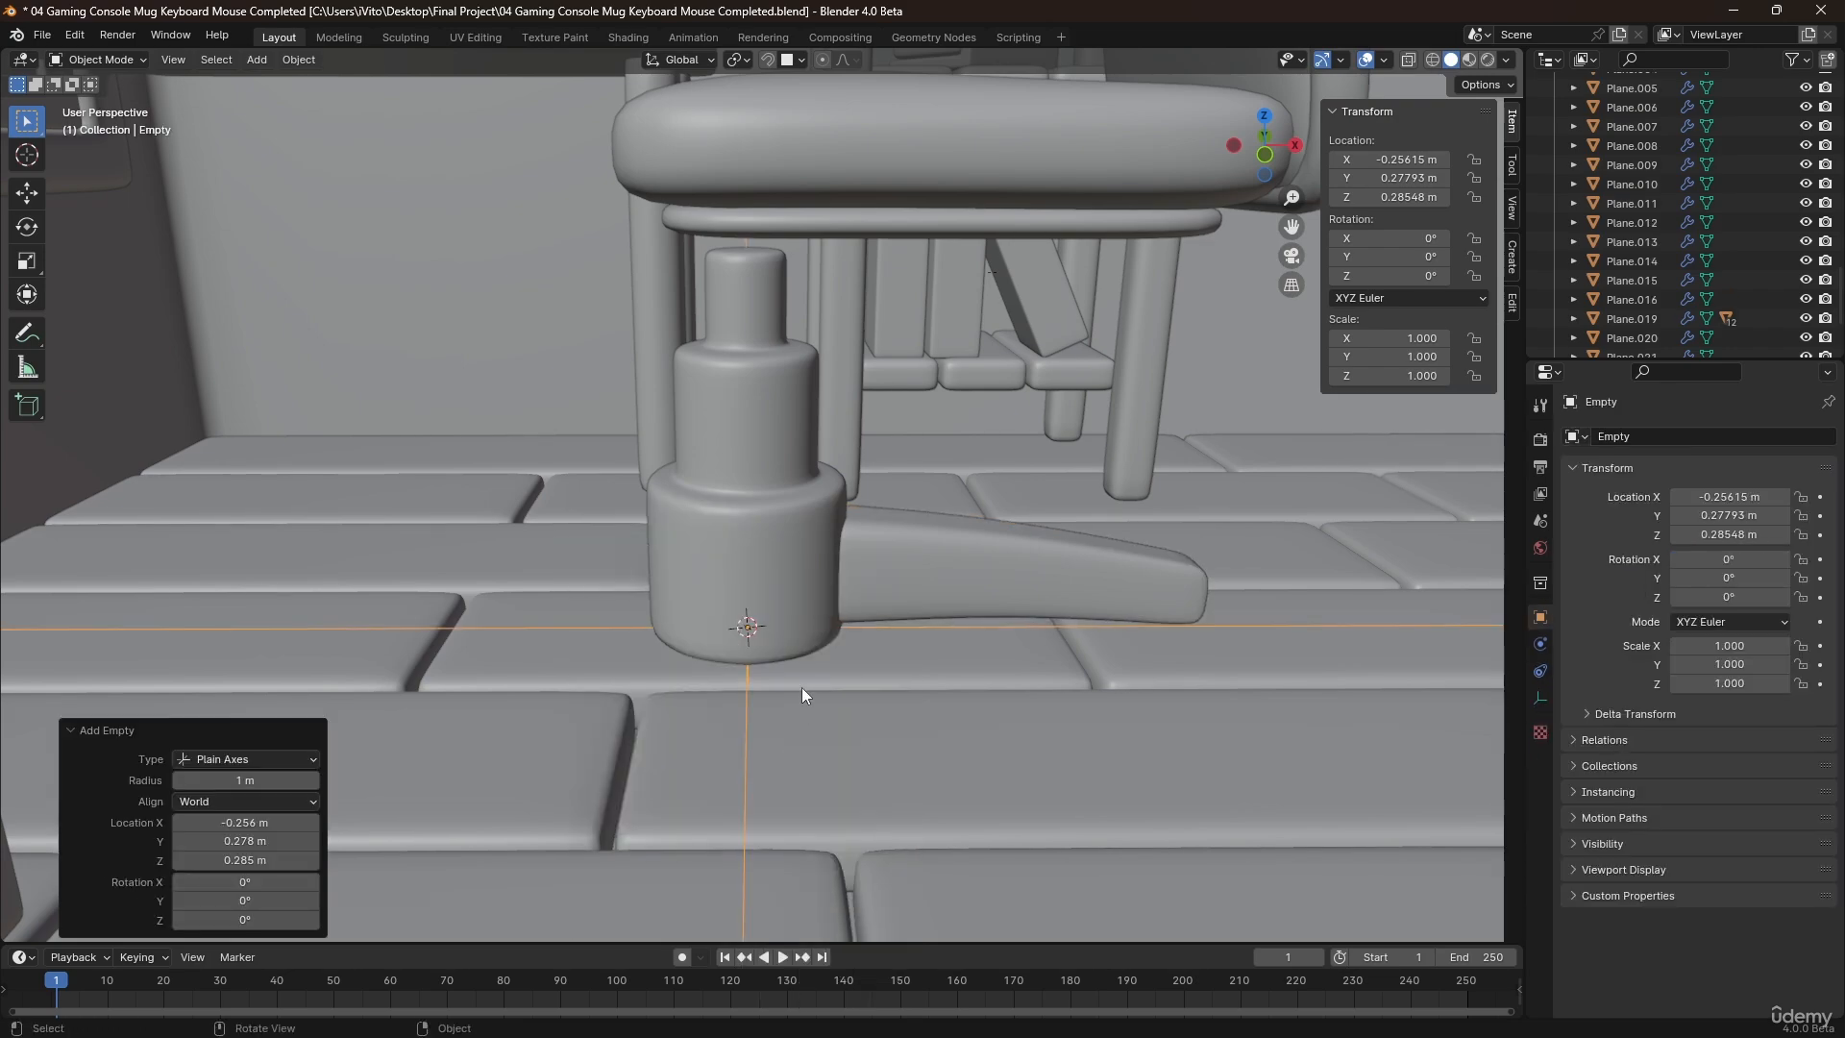
middle_drag(840, 639, 726, 660)
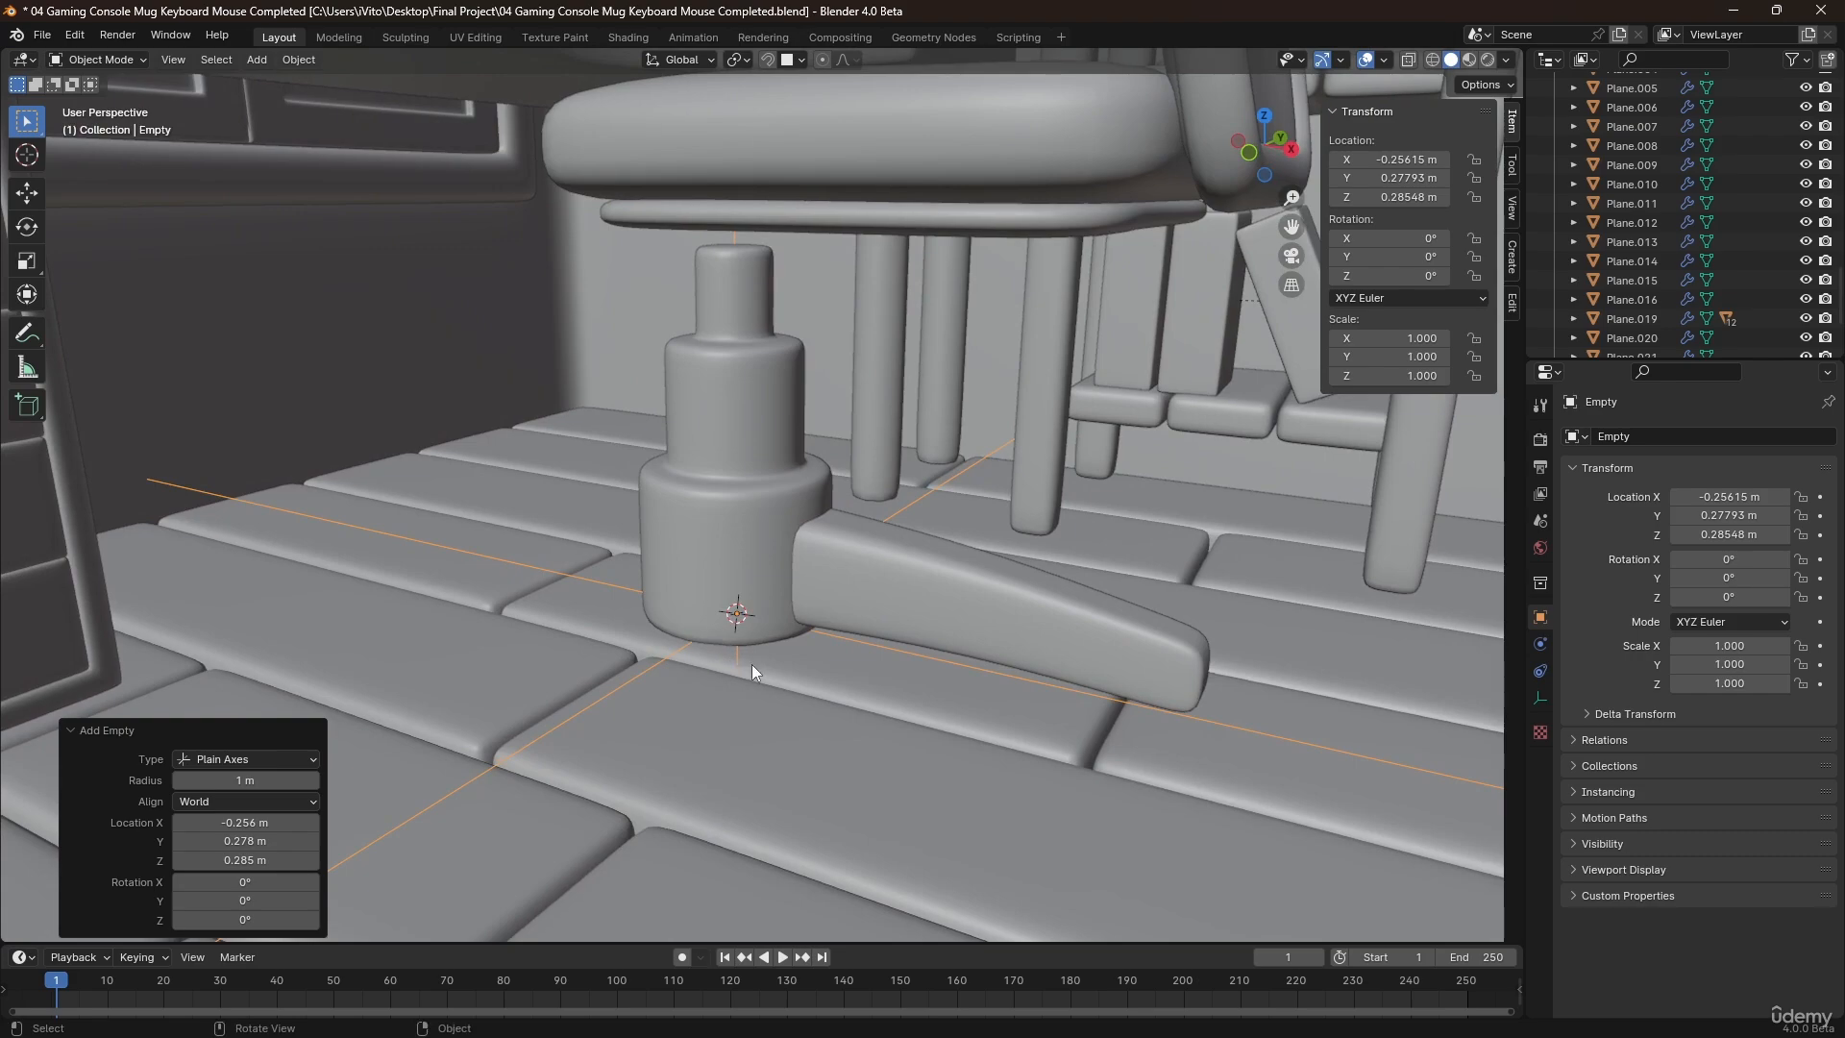
Add an Array modifier to the chair leg with Relative Offset disabled and a count of 5.
click(996, 608)
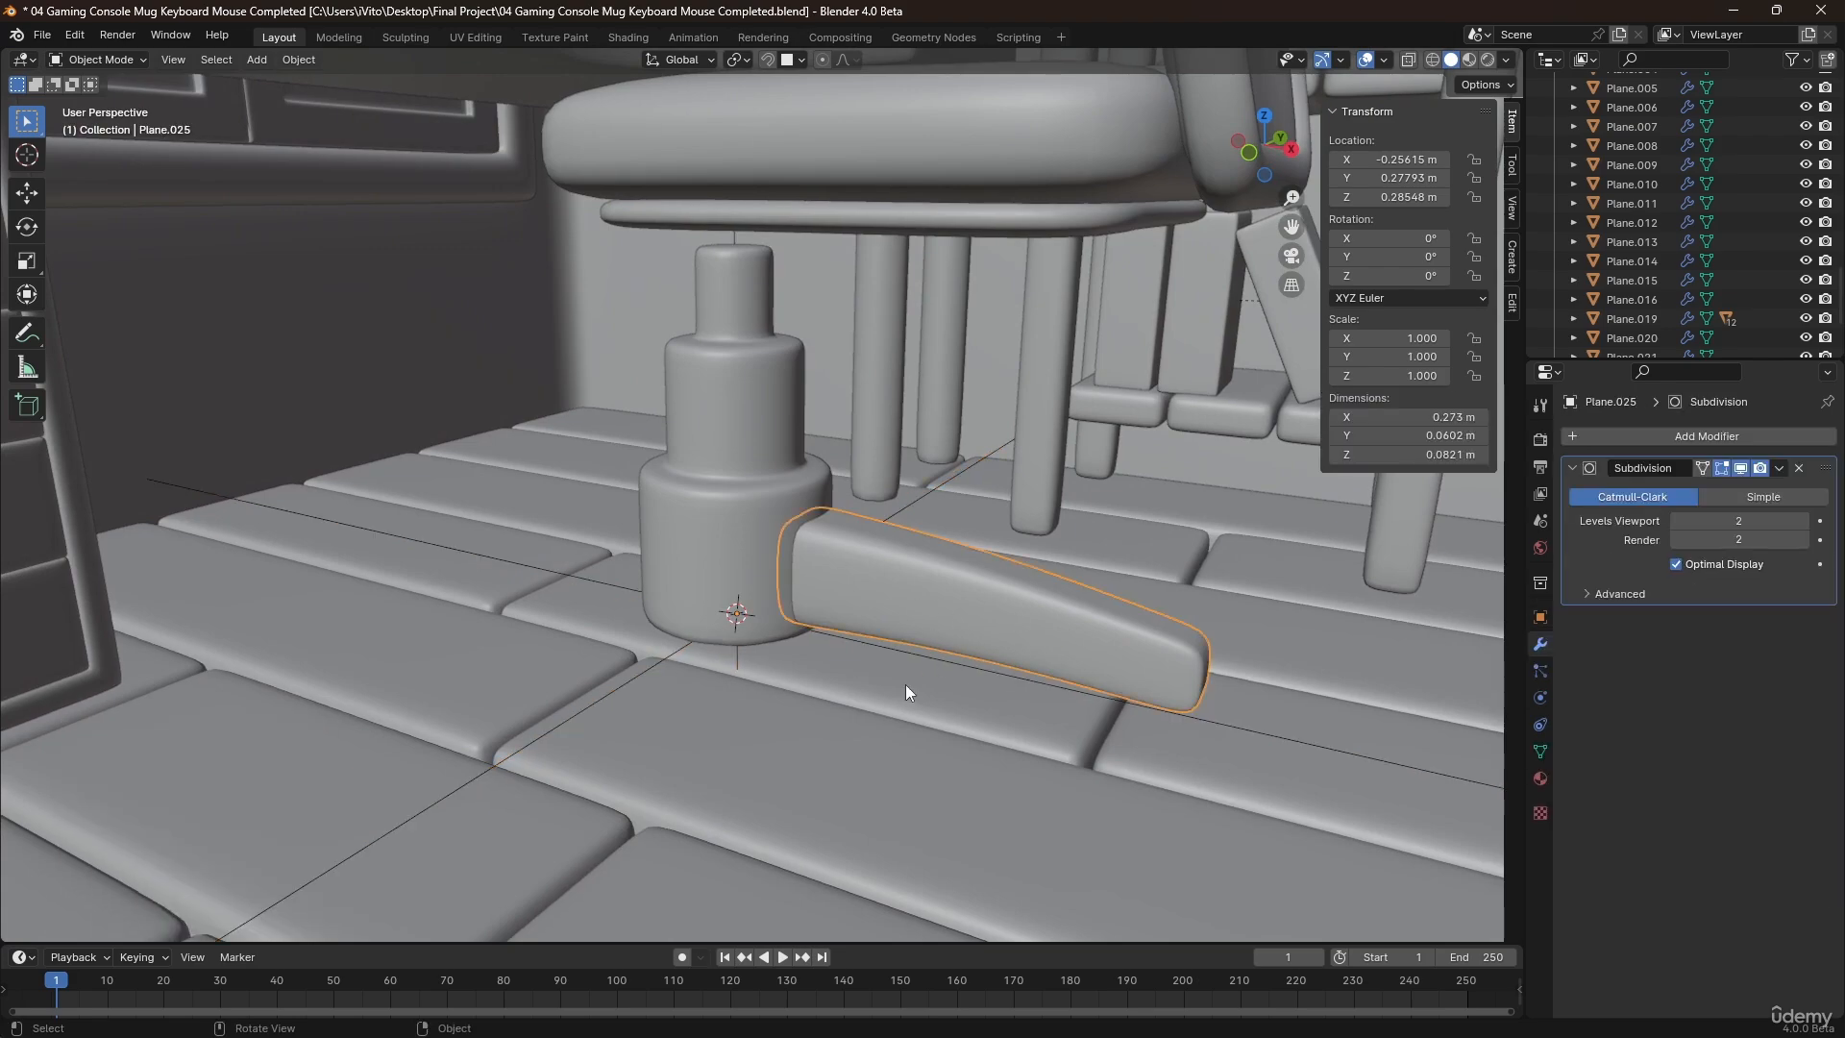
middle_drag(905, 684, 1017, 620)
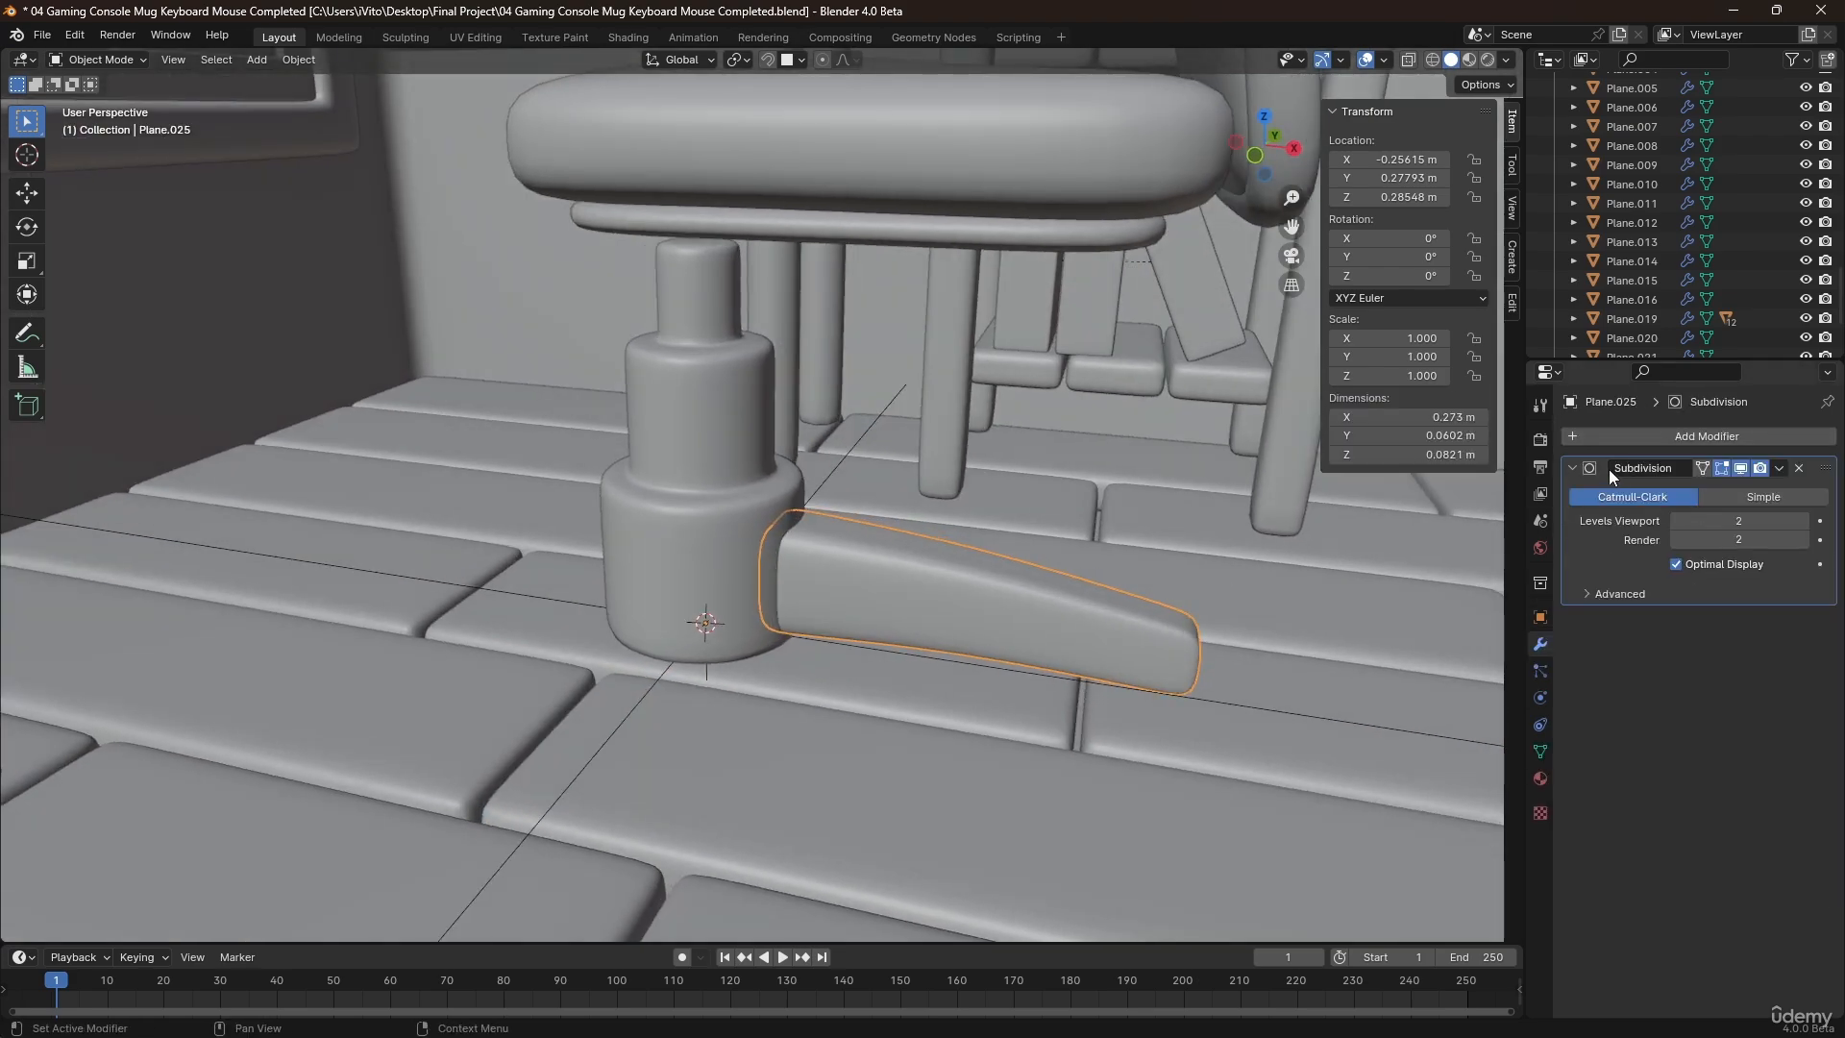
key(q)
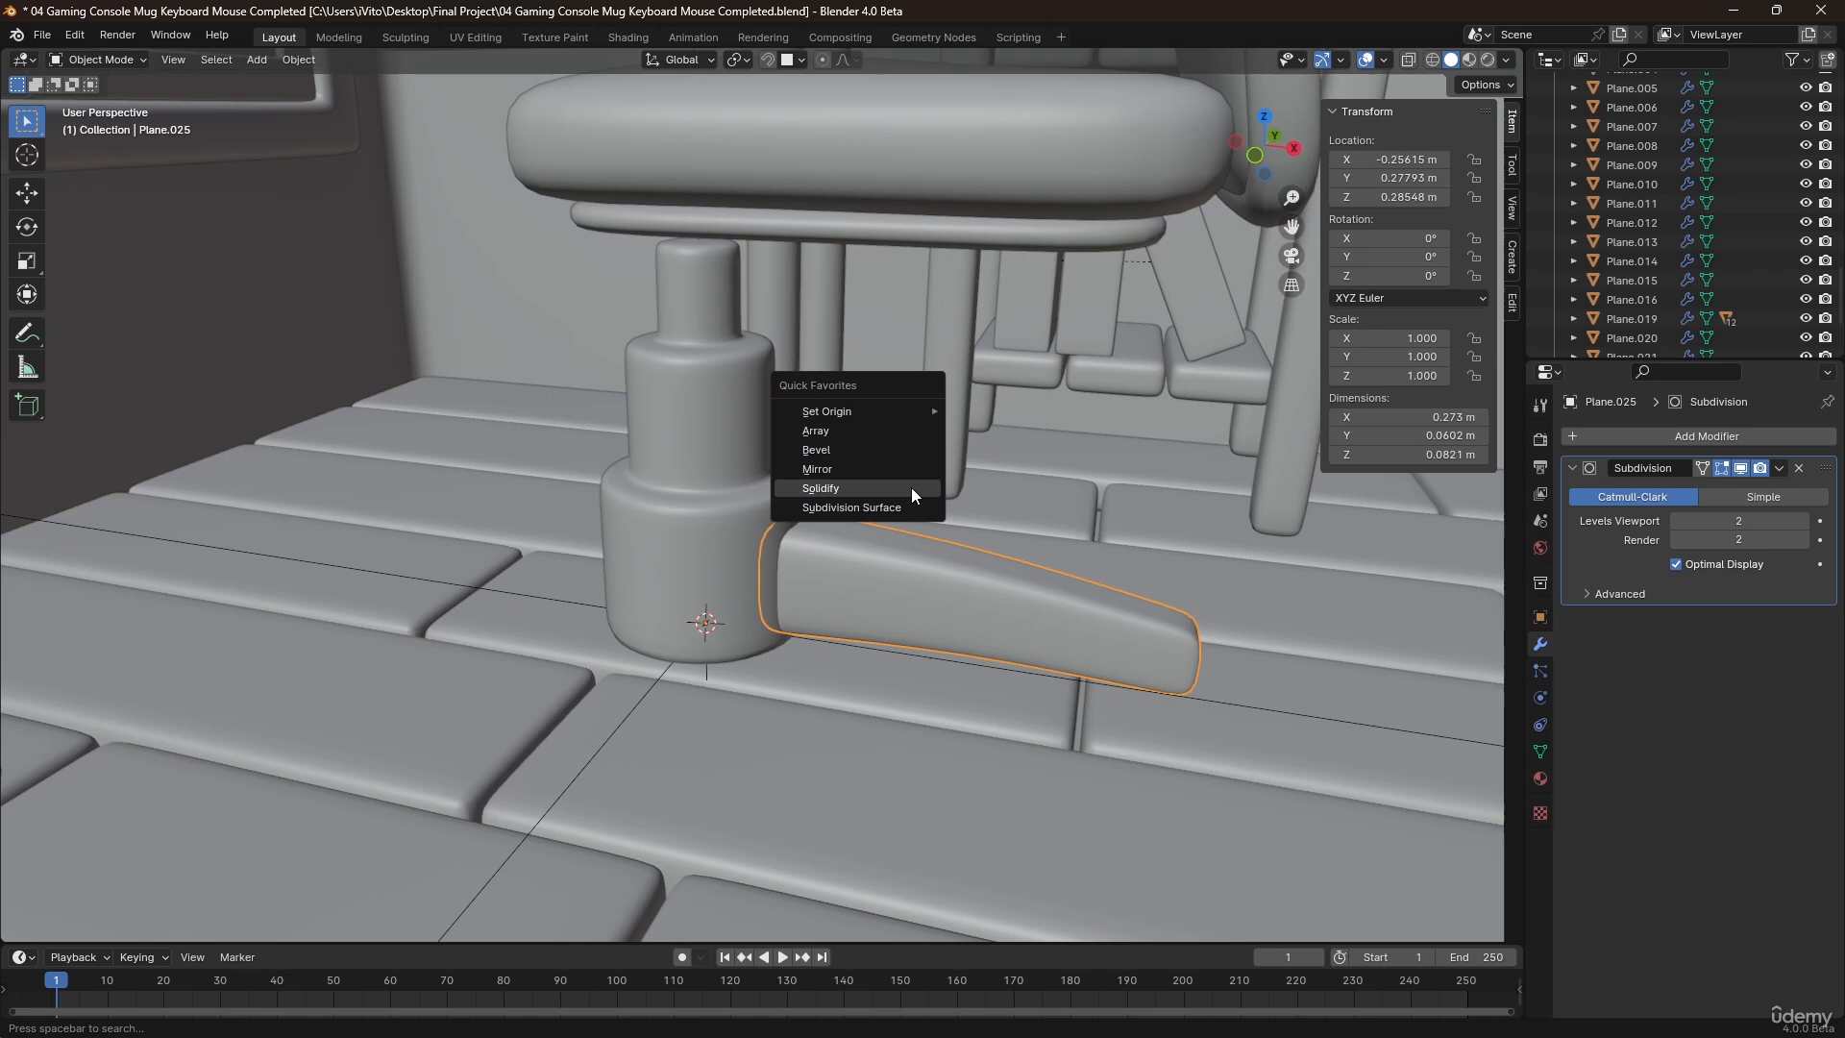
click(818, 430)
scroll(1138, 578, down, 2)
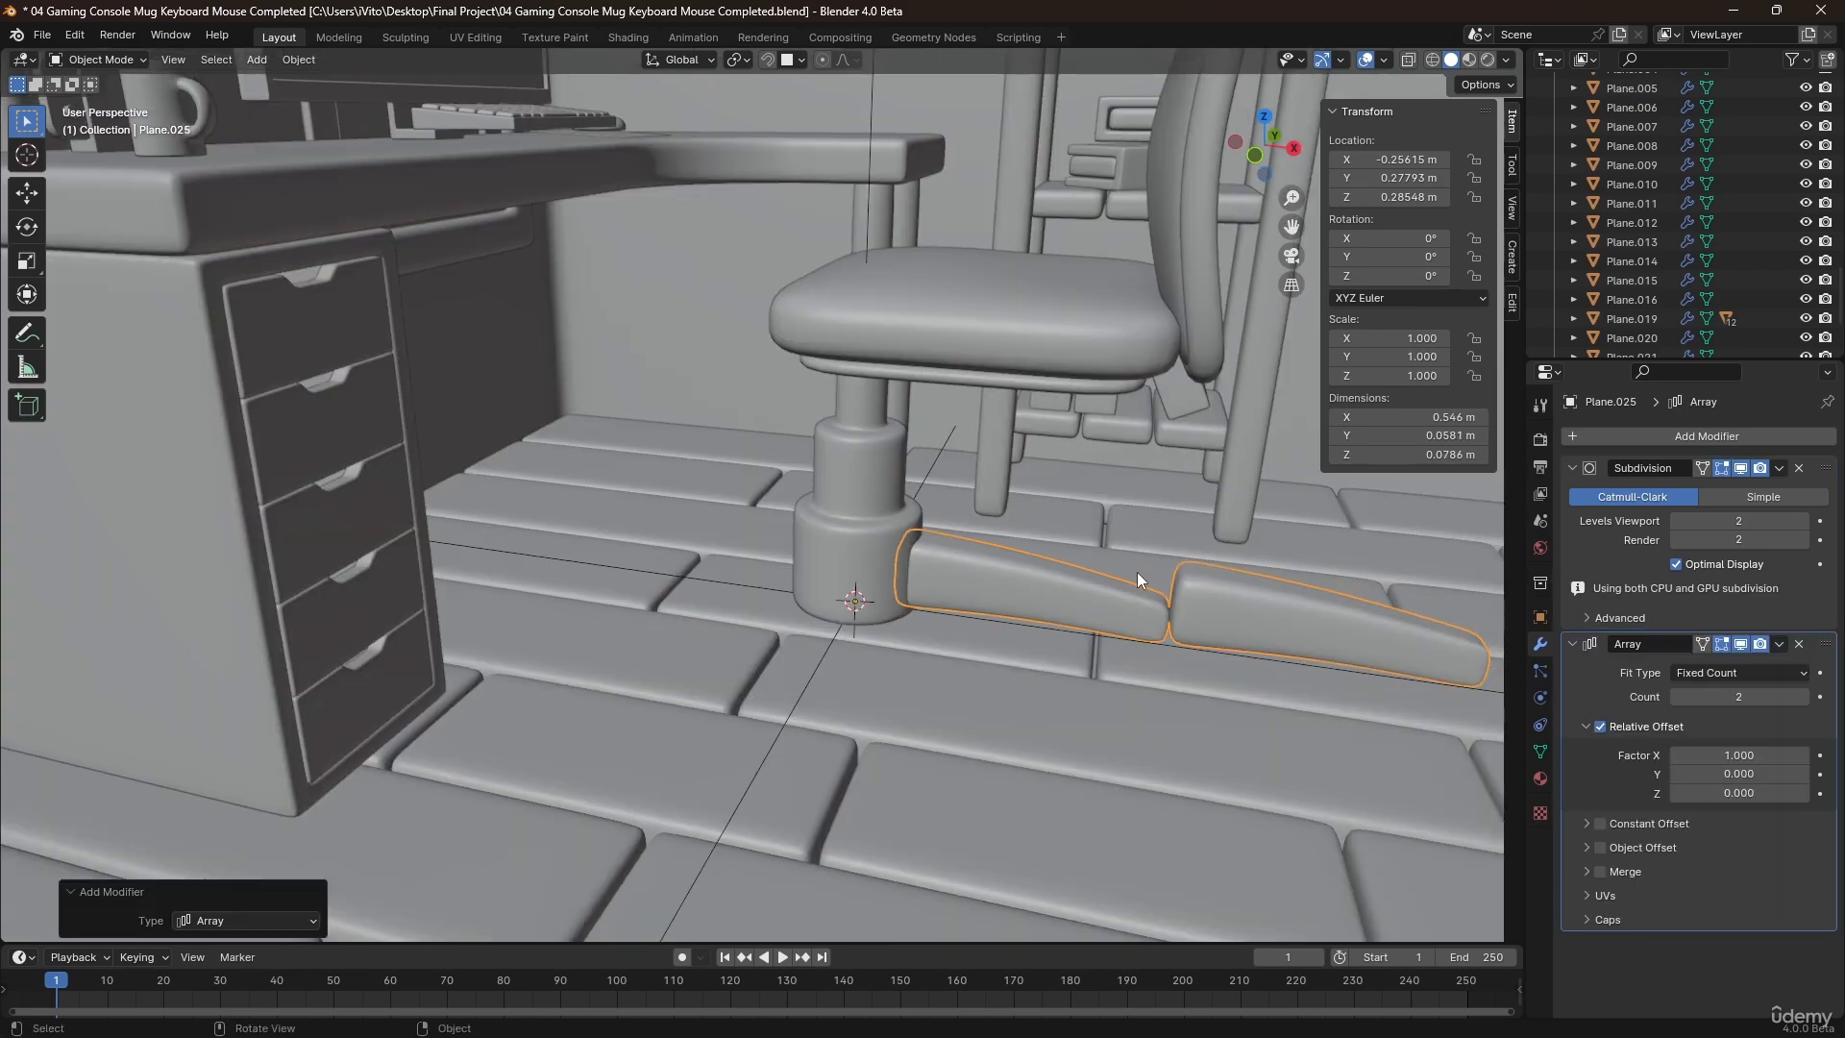
shift+middle_drag(1138, 573, 1006, 540)
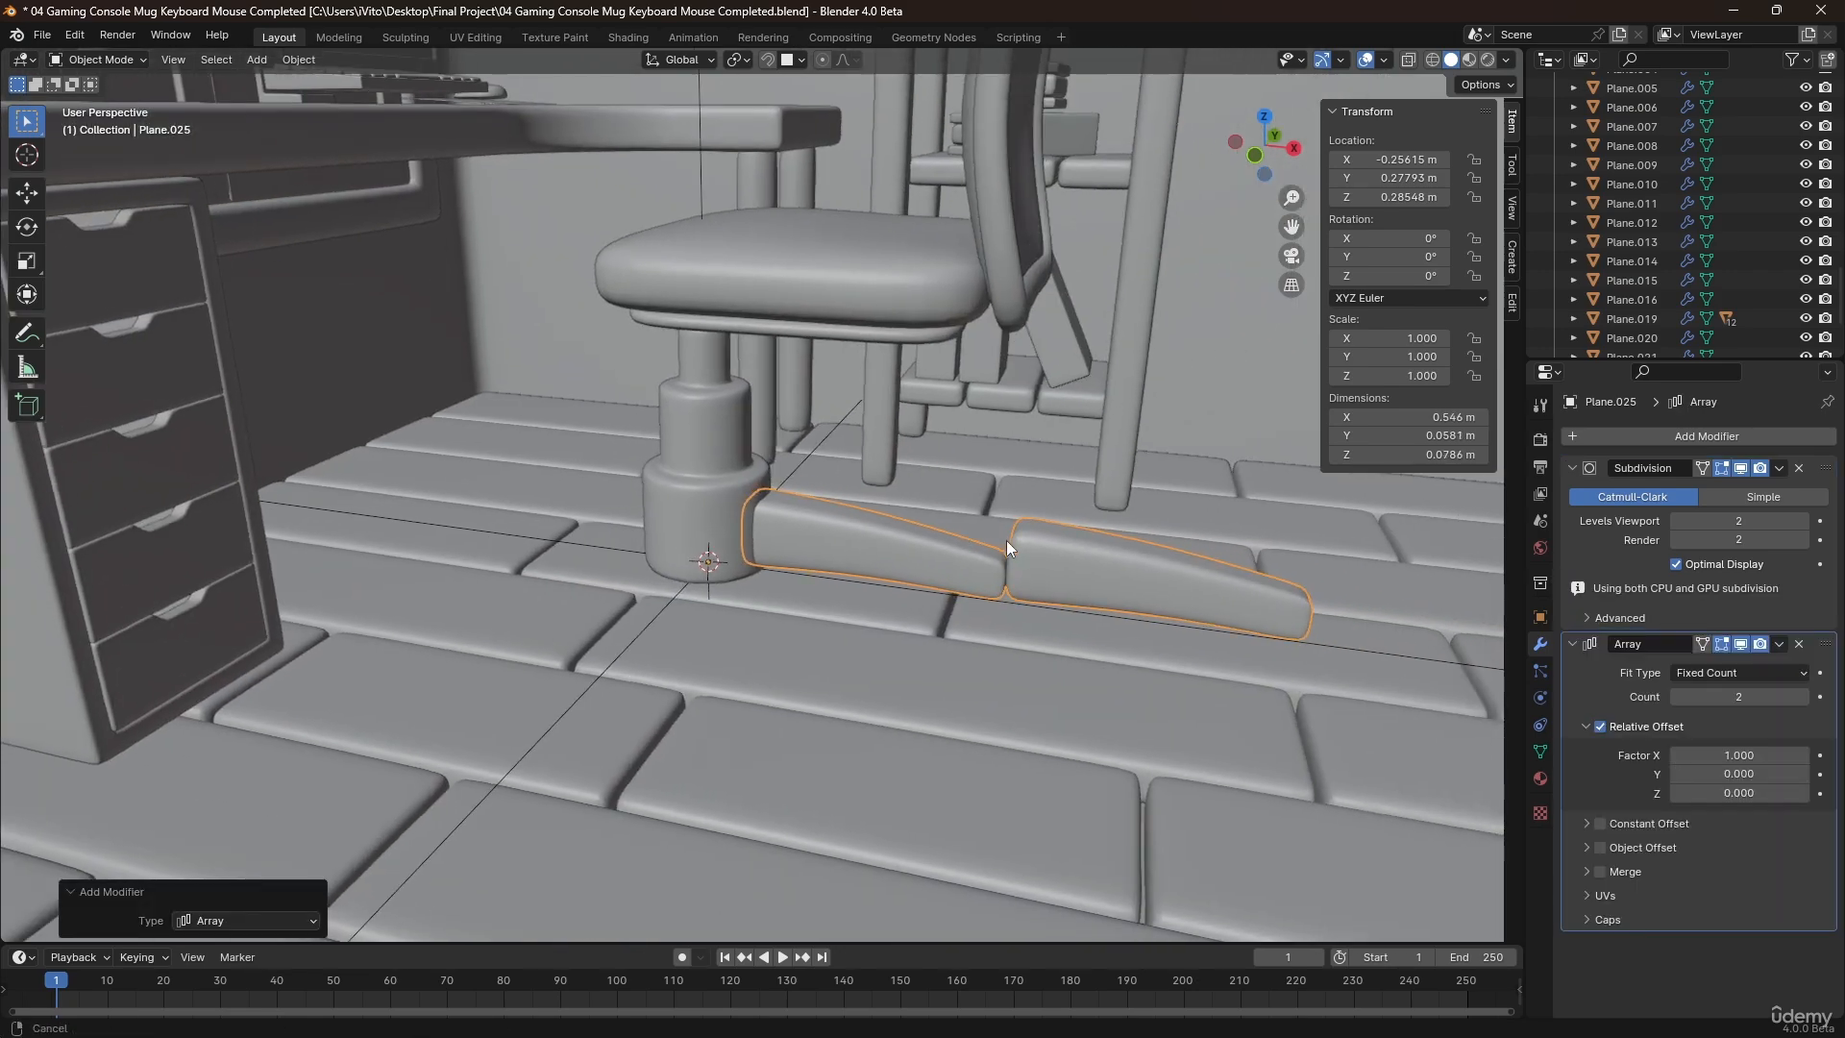
click(1602, 728)
click(1804, 672)
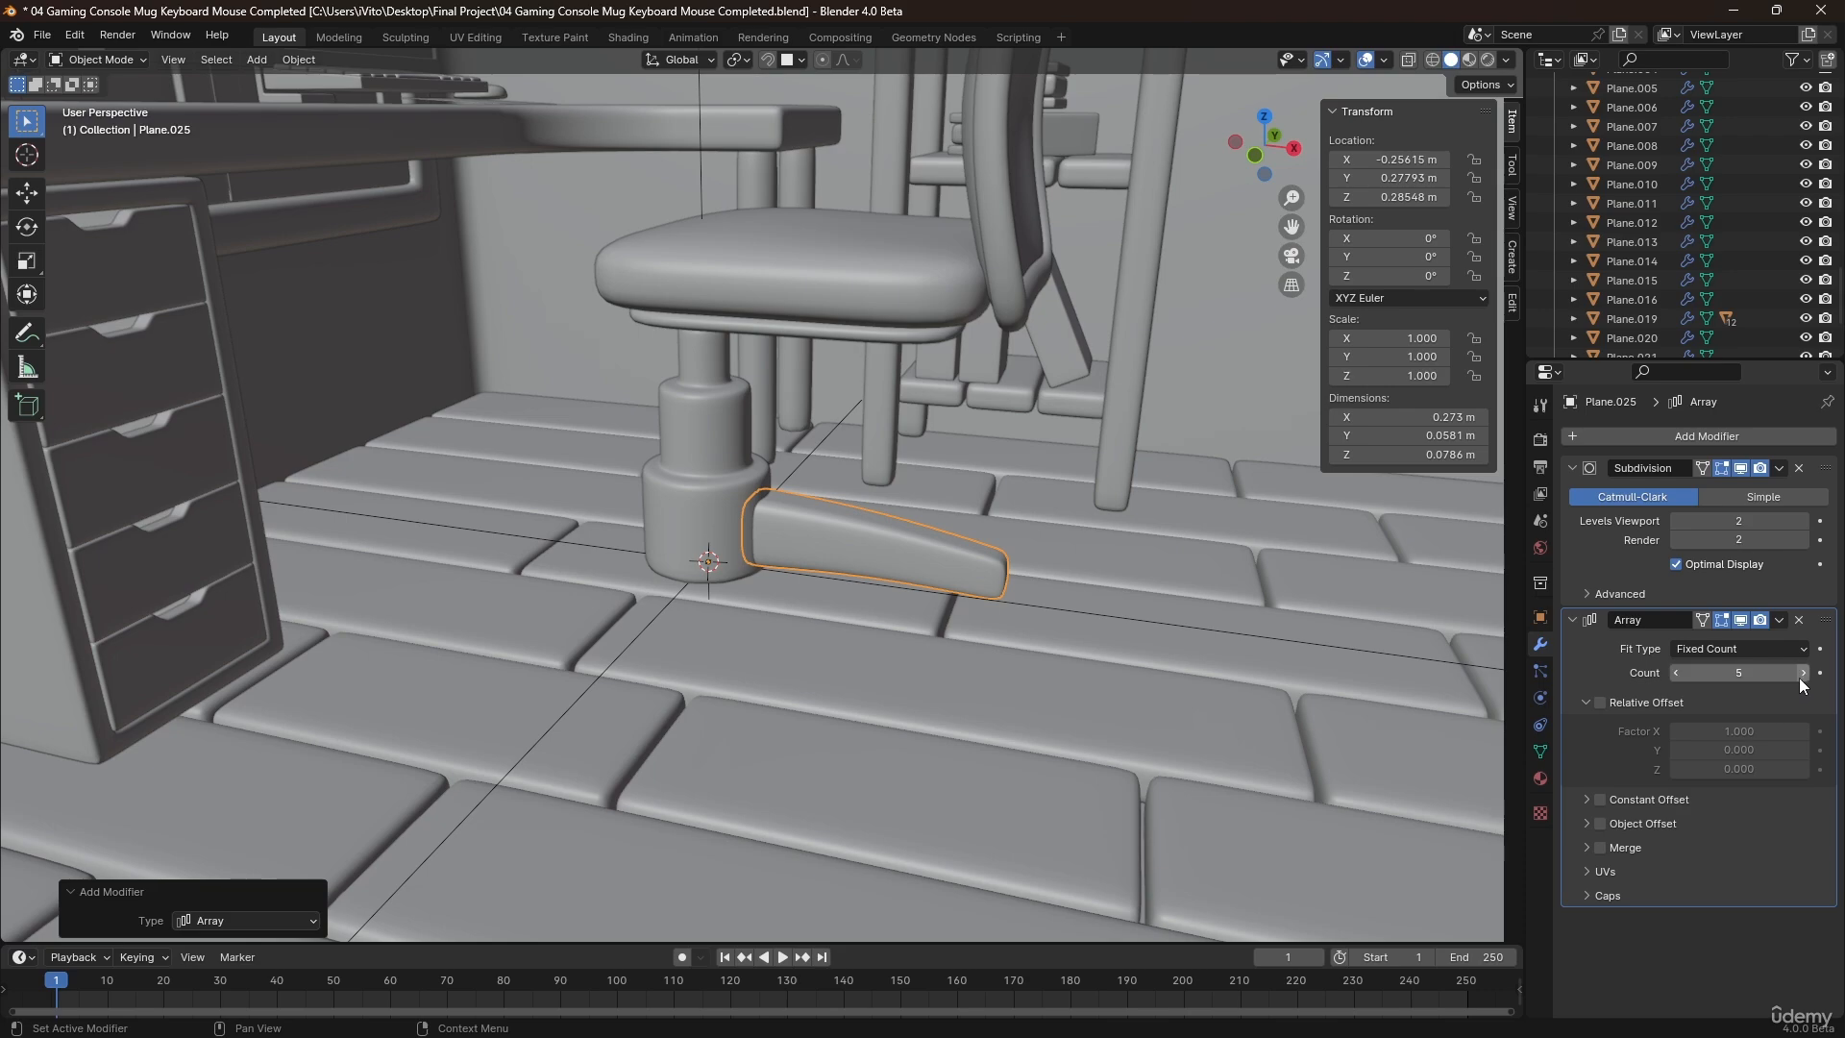
click(1804, 673)
click(1803, 673)
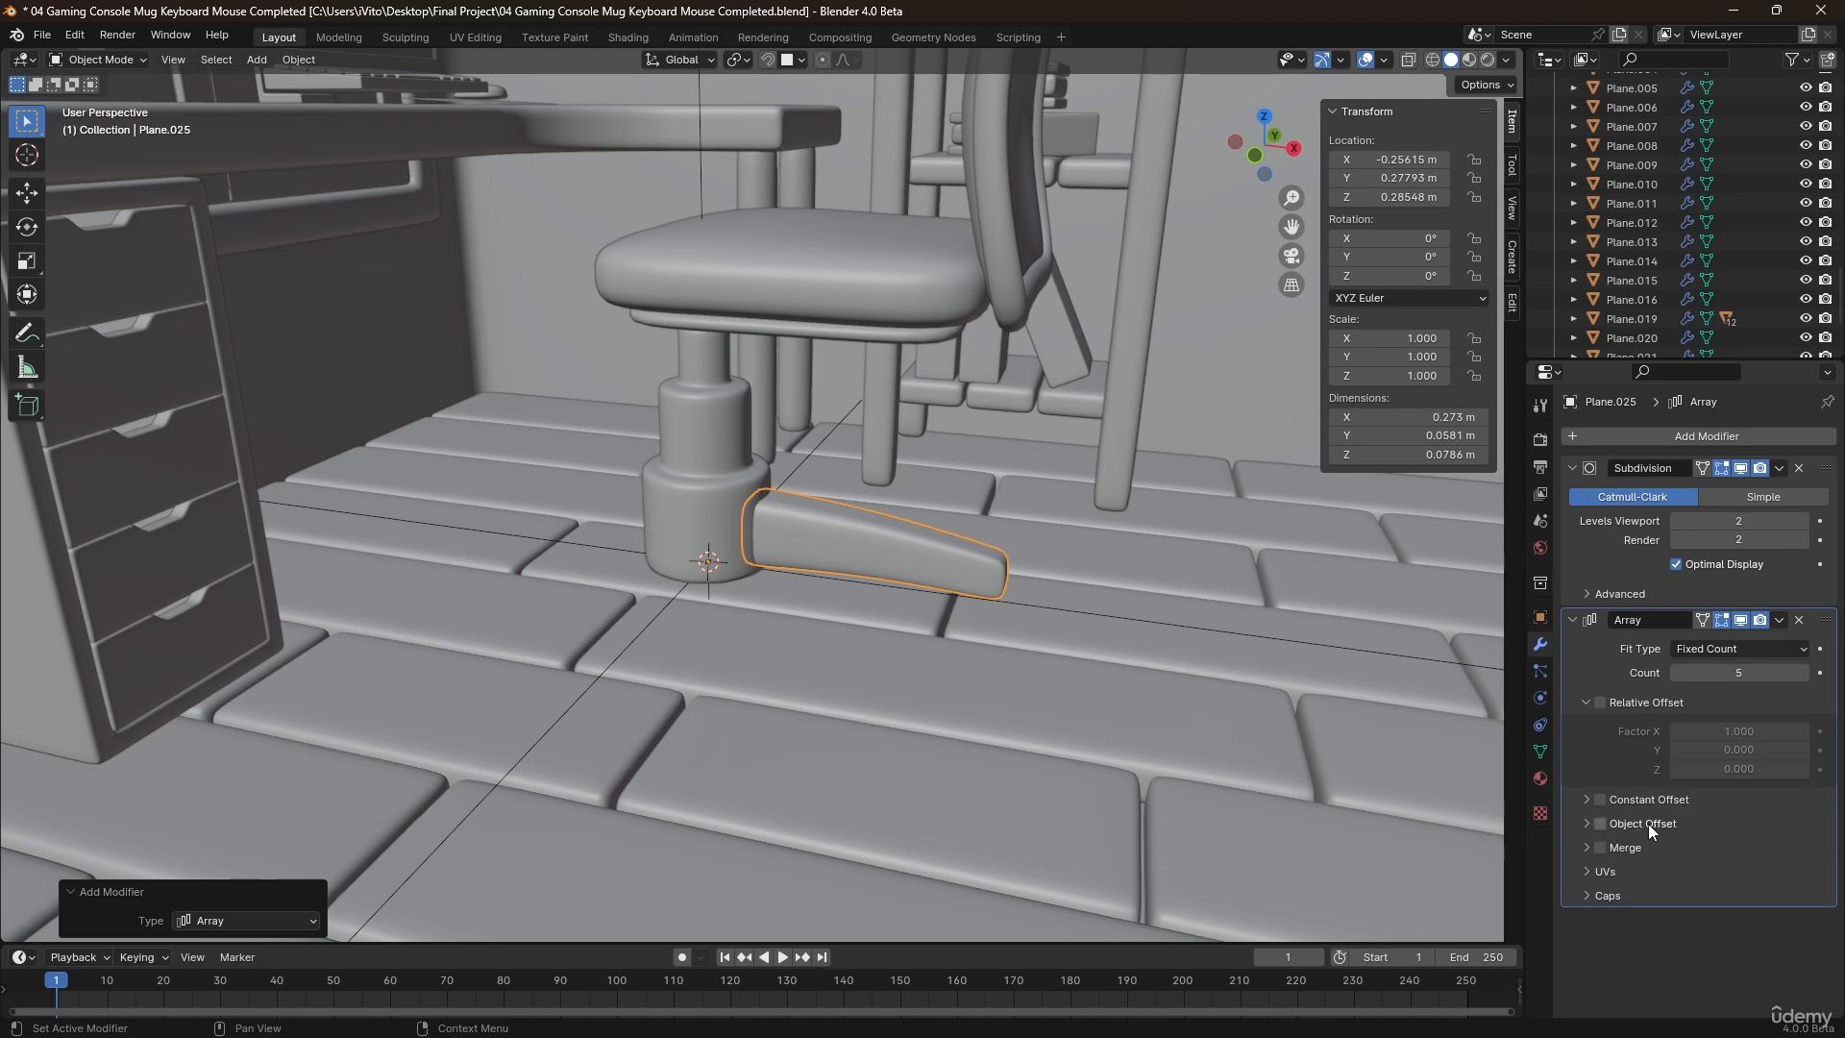
Enable Object Offset on the leg's Array modifier and use the empty as its offset object.
click(1588, 822)
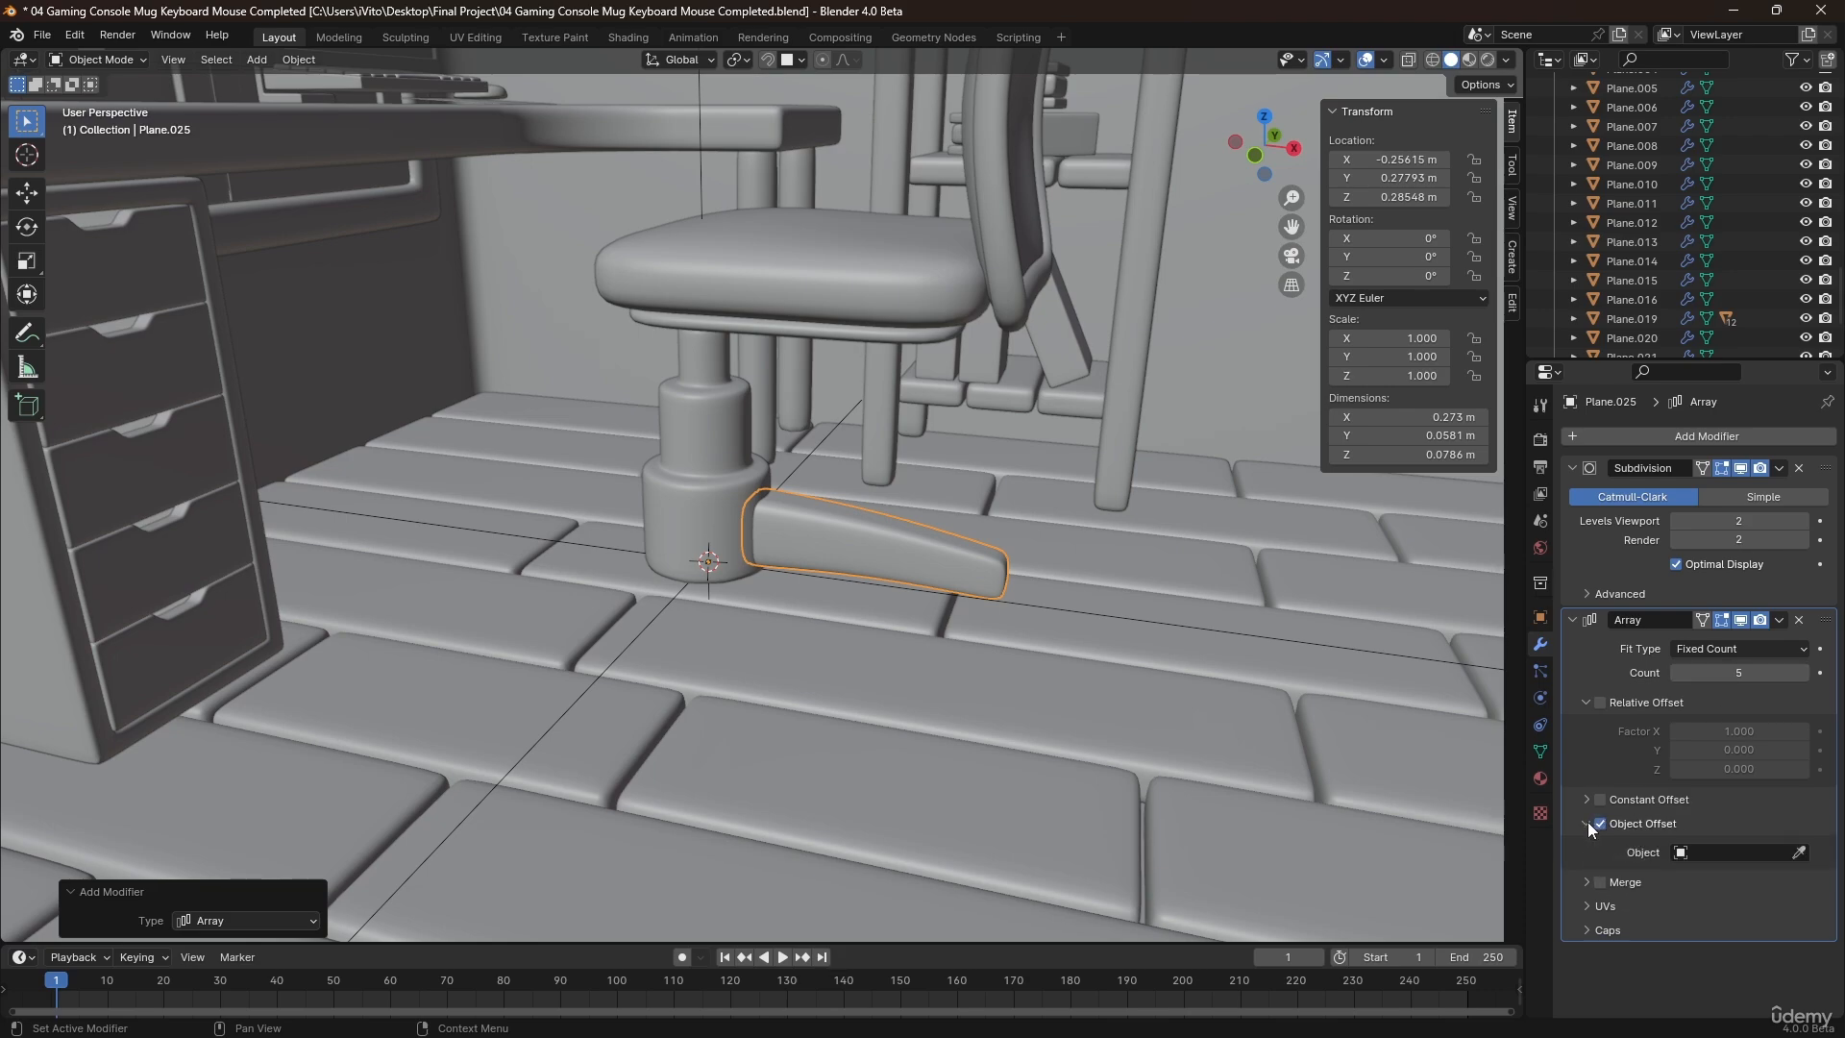
click(1799, 853)
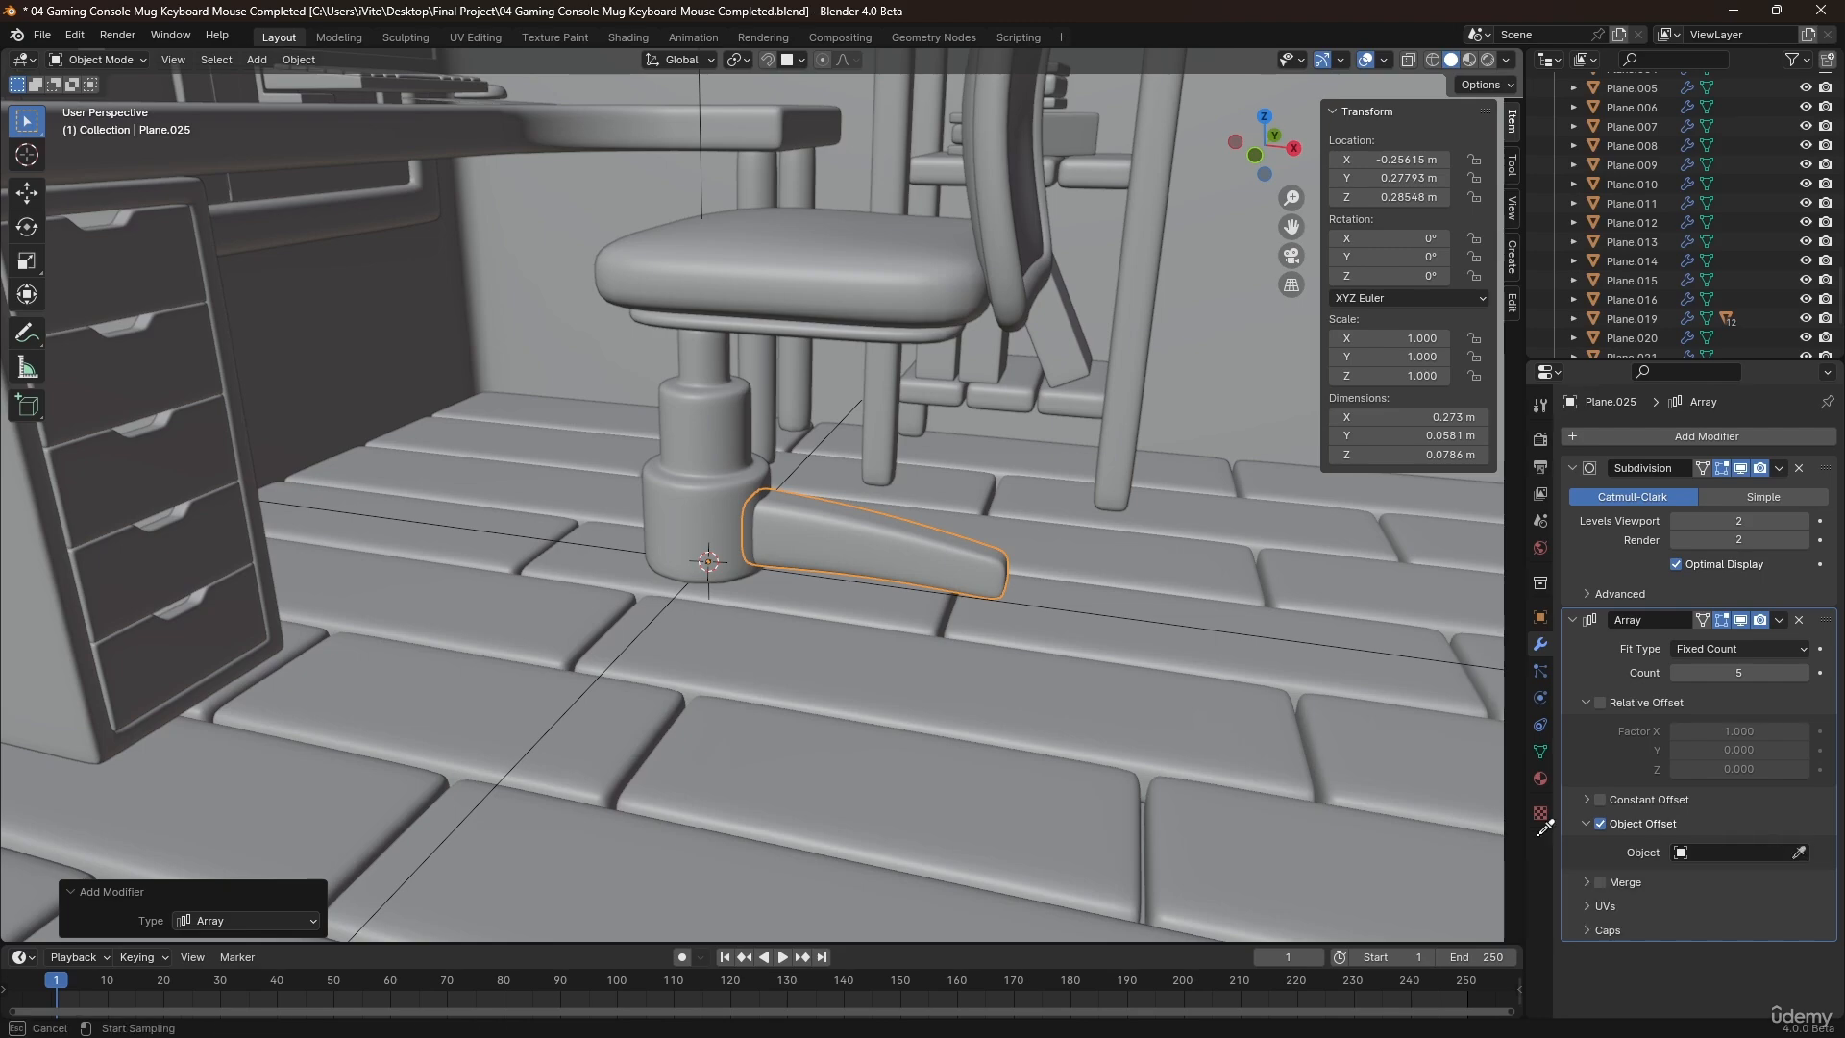
click(673, 605)
Rotate the empty about 70° around global Z to spread the arrayed legs around the column.
click(675, 600)
middle_drag(649, 562, 702, 575)
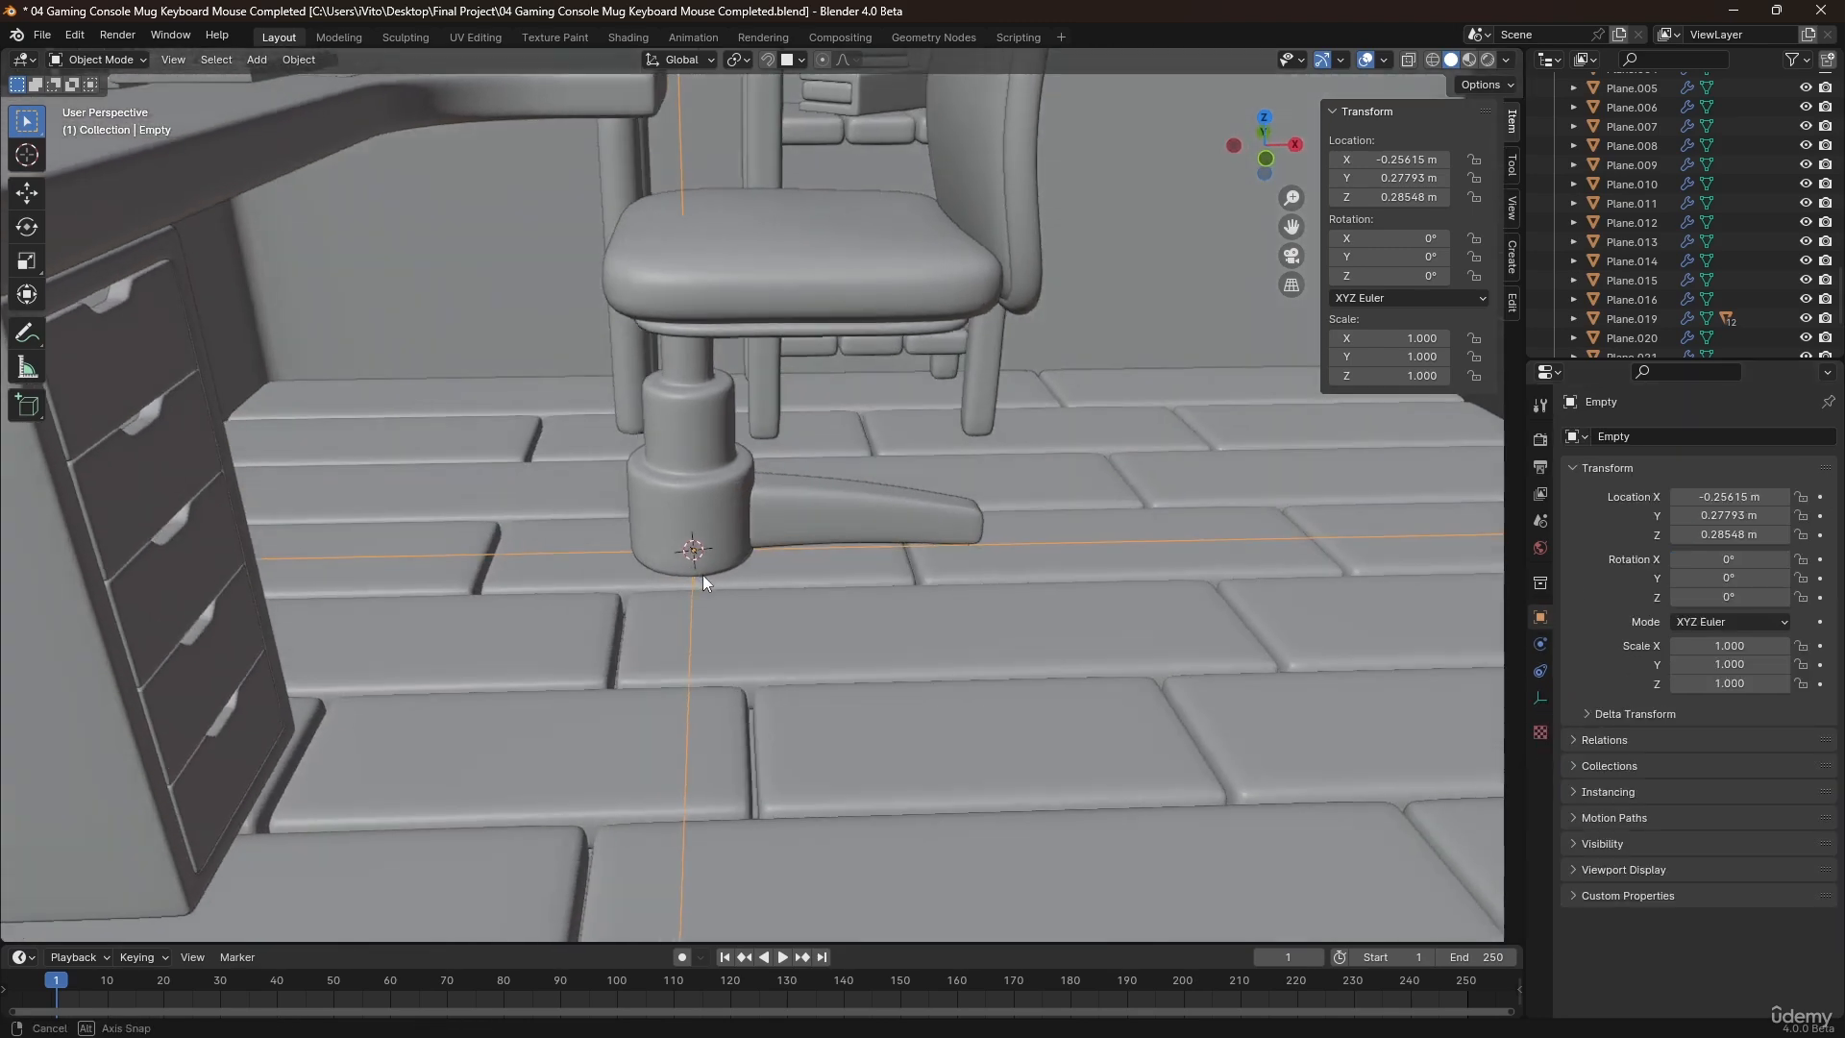
key(r)
key(z)
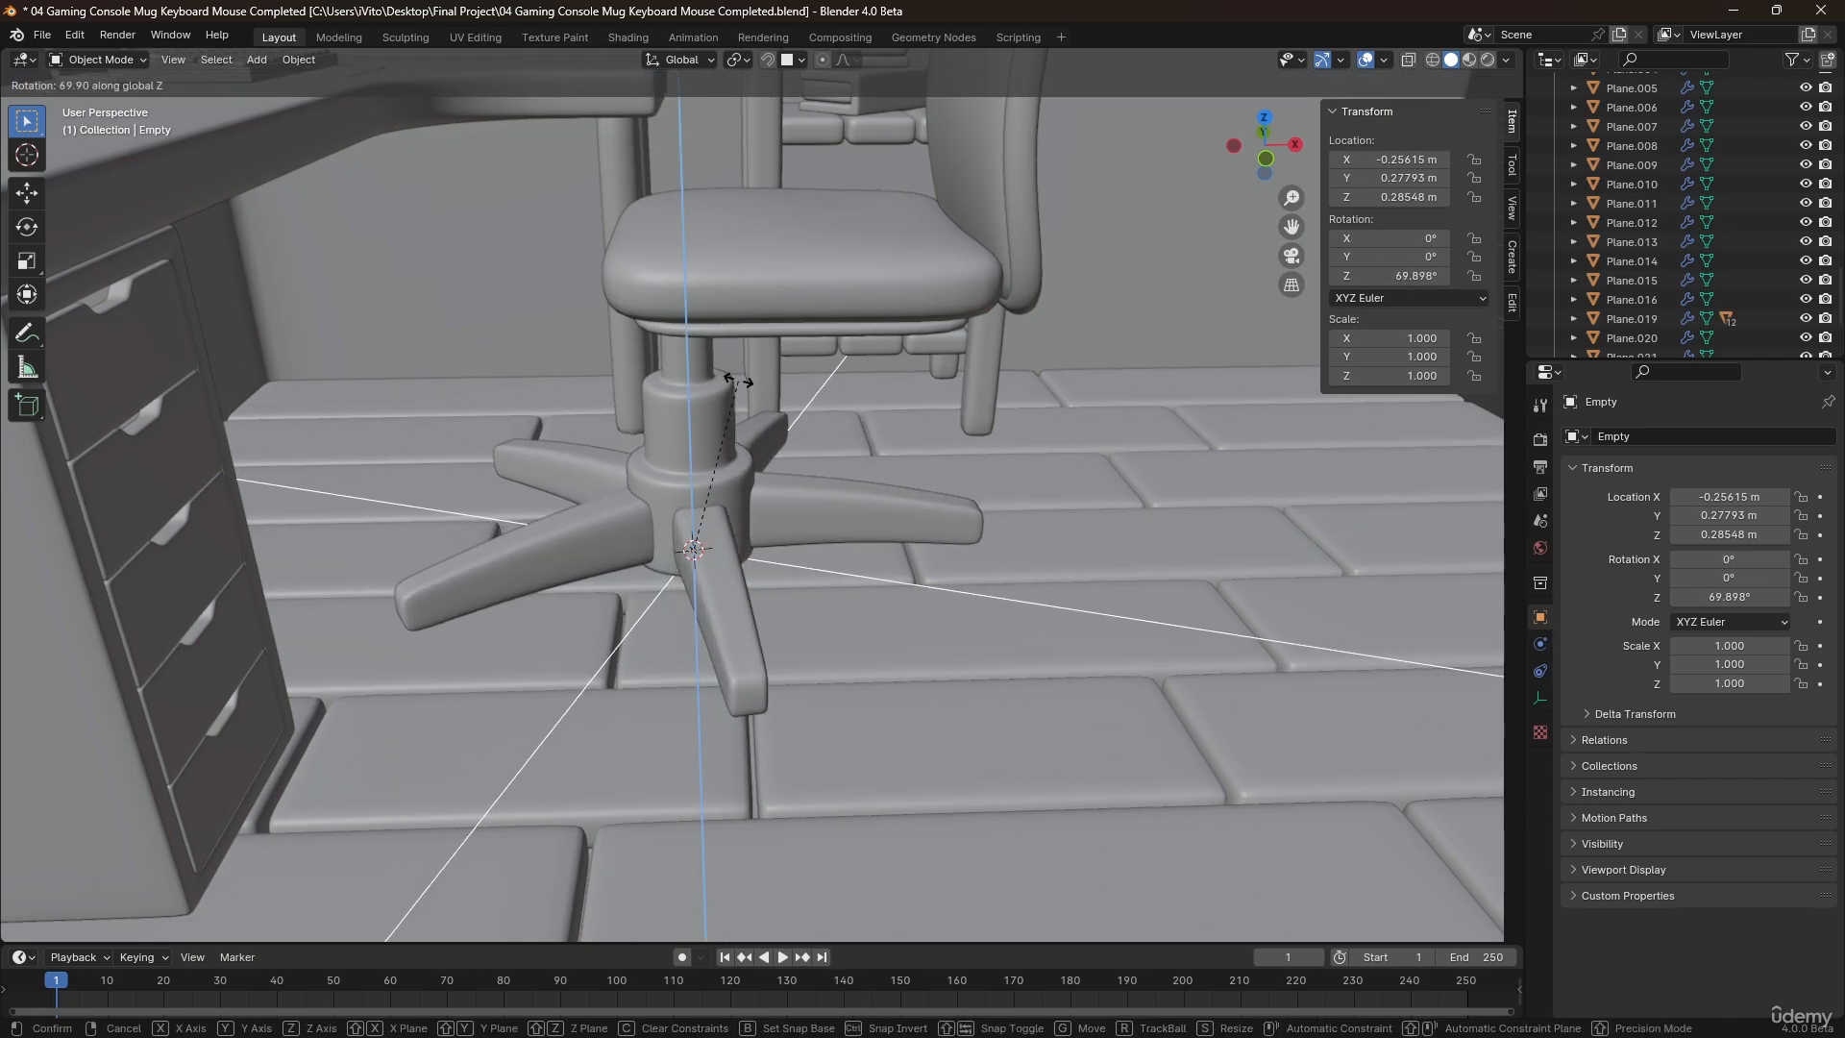
click(717, 460)
Scale the entire leg mesh up by about 1.4 in Edit Mode.
middle_drag(716, 459, 881, 561)
click(811, 546)
key(Tab)
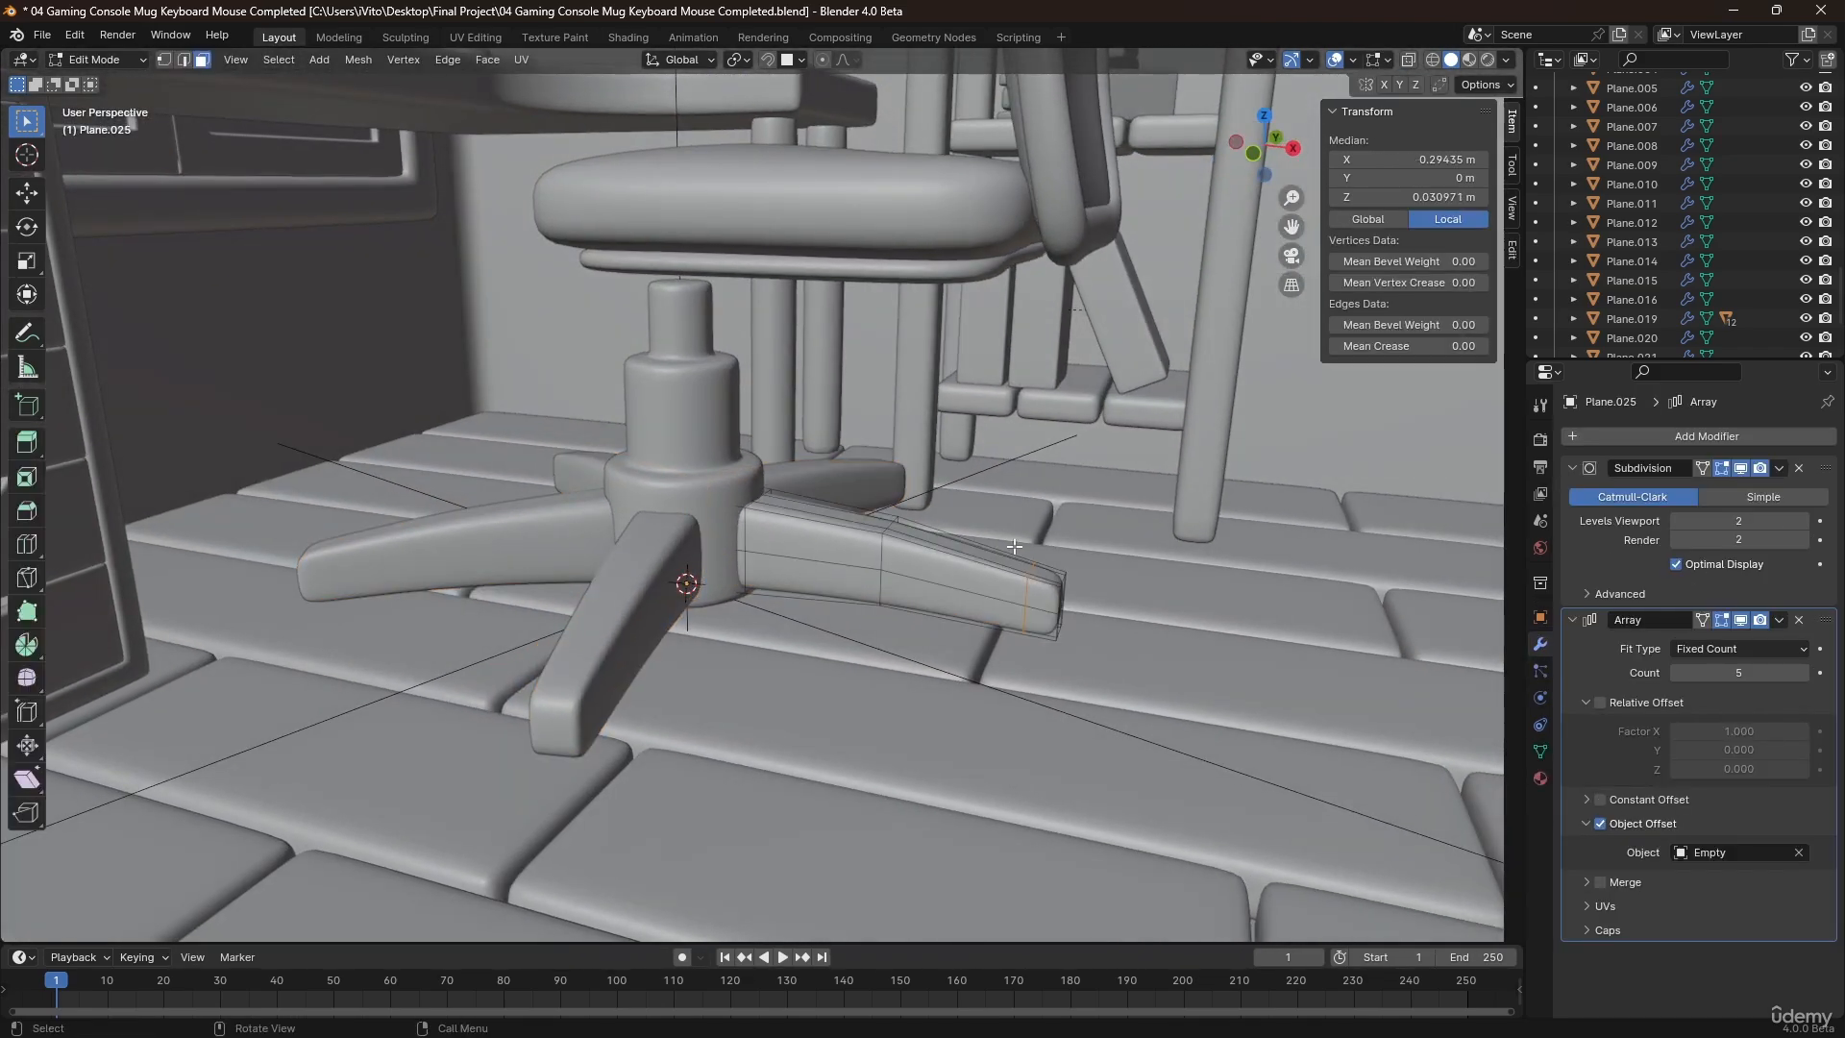
key(a)
key(s)
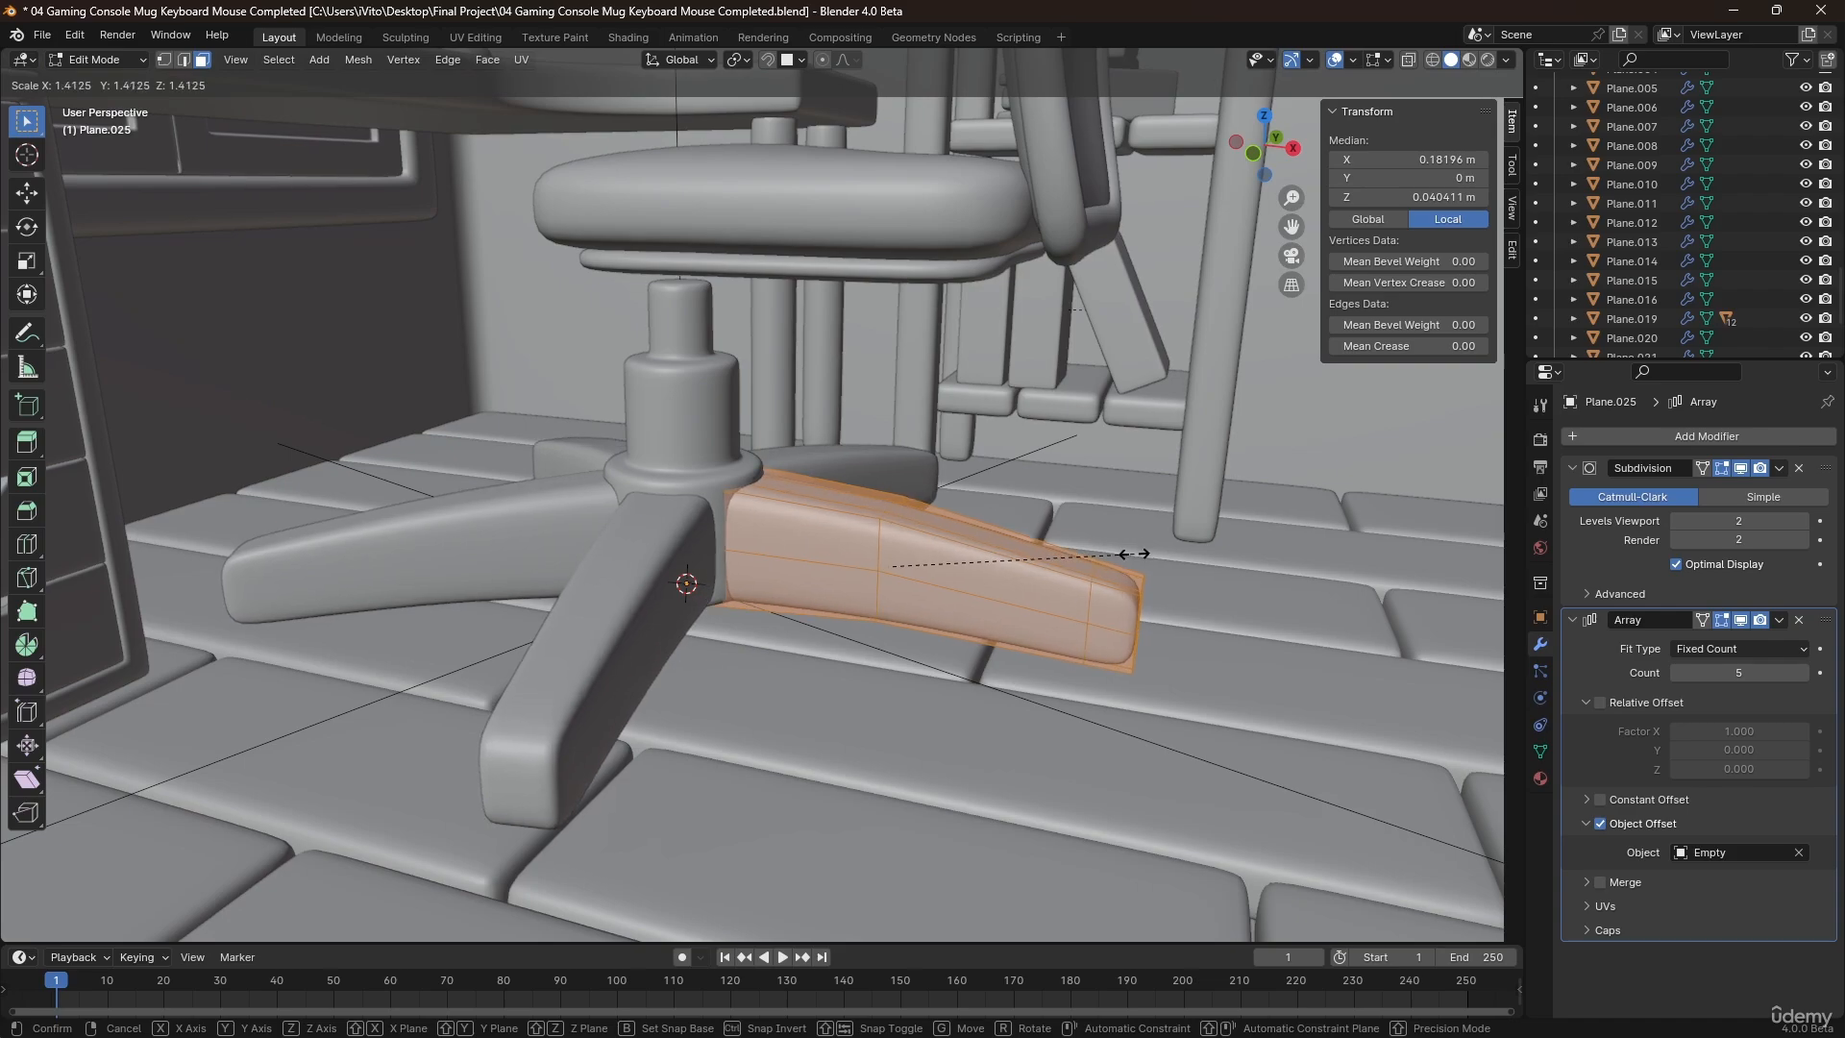
click(1112, 558)
key(Tab)
Move the leg mesh outward along X by about 0.06 m in Edit Mode.
middle_drag(1113, 557, 902, 556)
key(Tab)
key(g)
key(x)
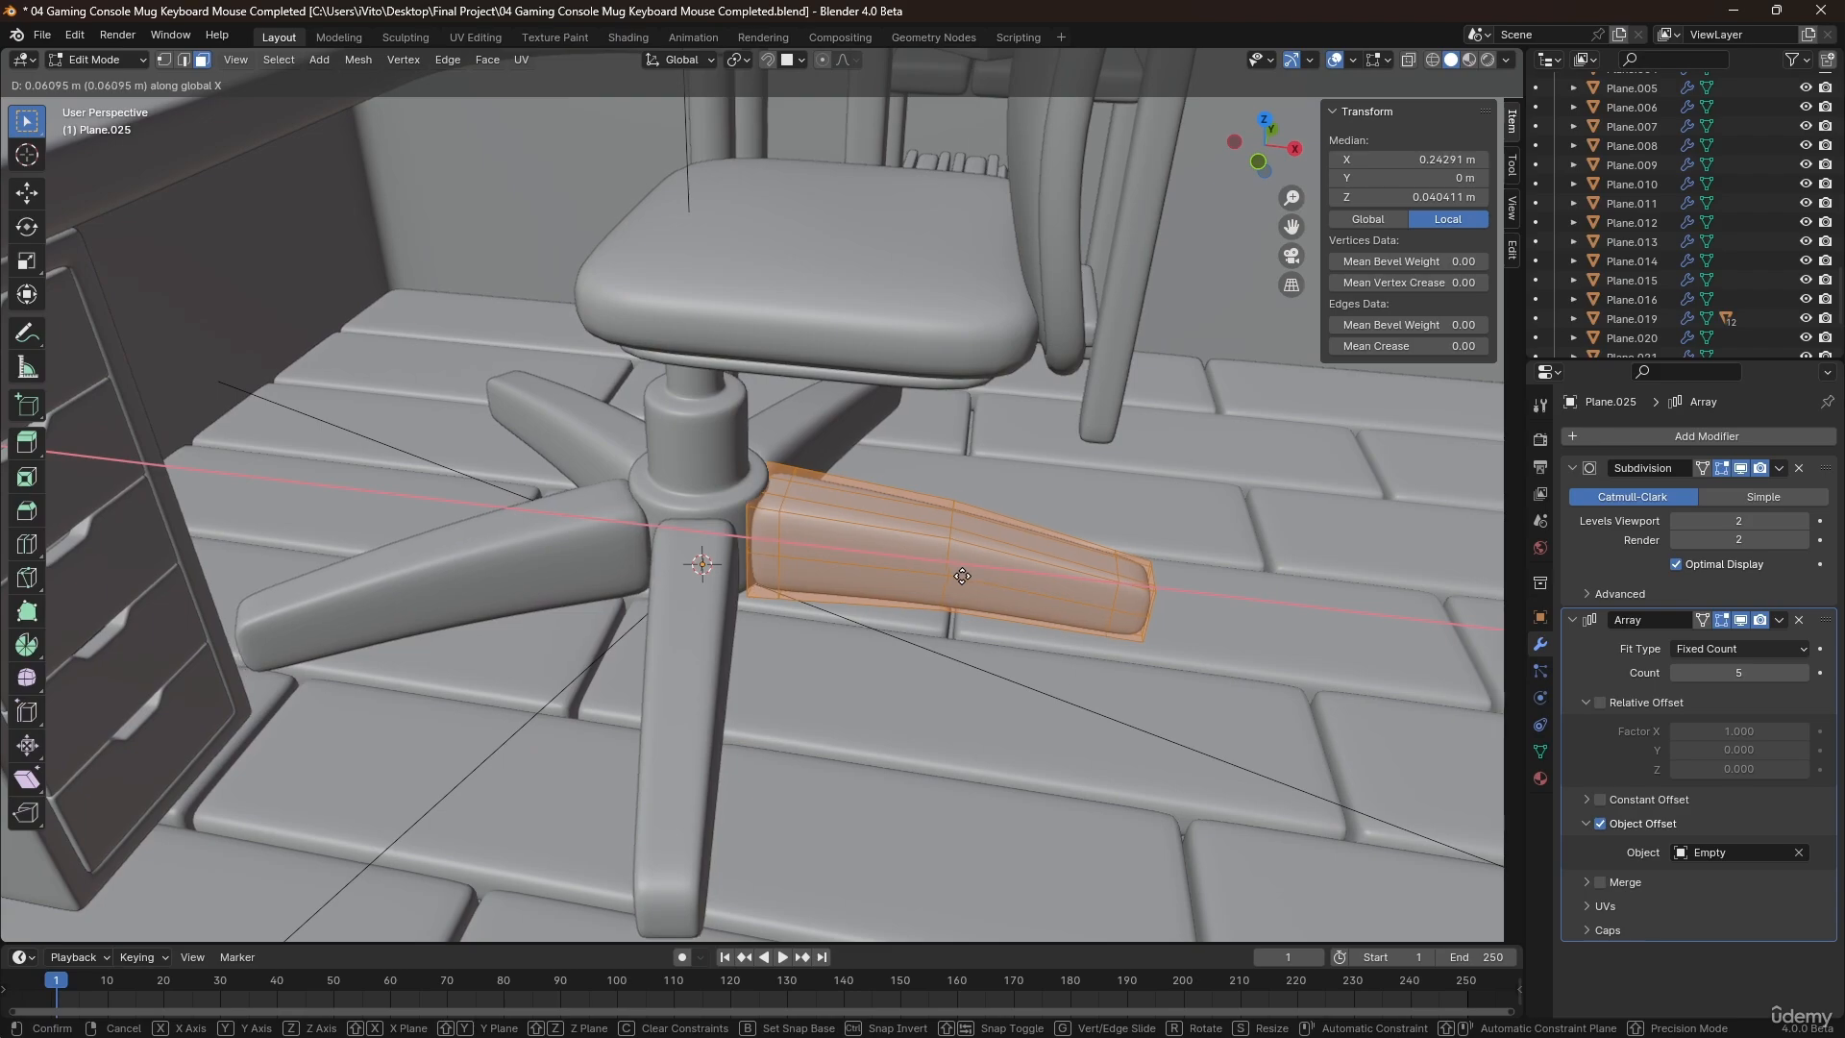
click(947, 576)
key(Tab)
middle_drag(938, 585, 844, 592)
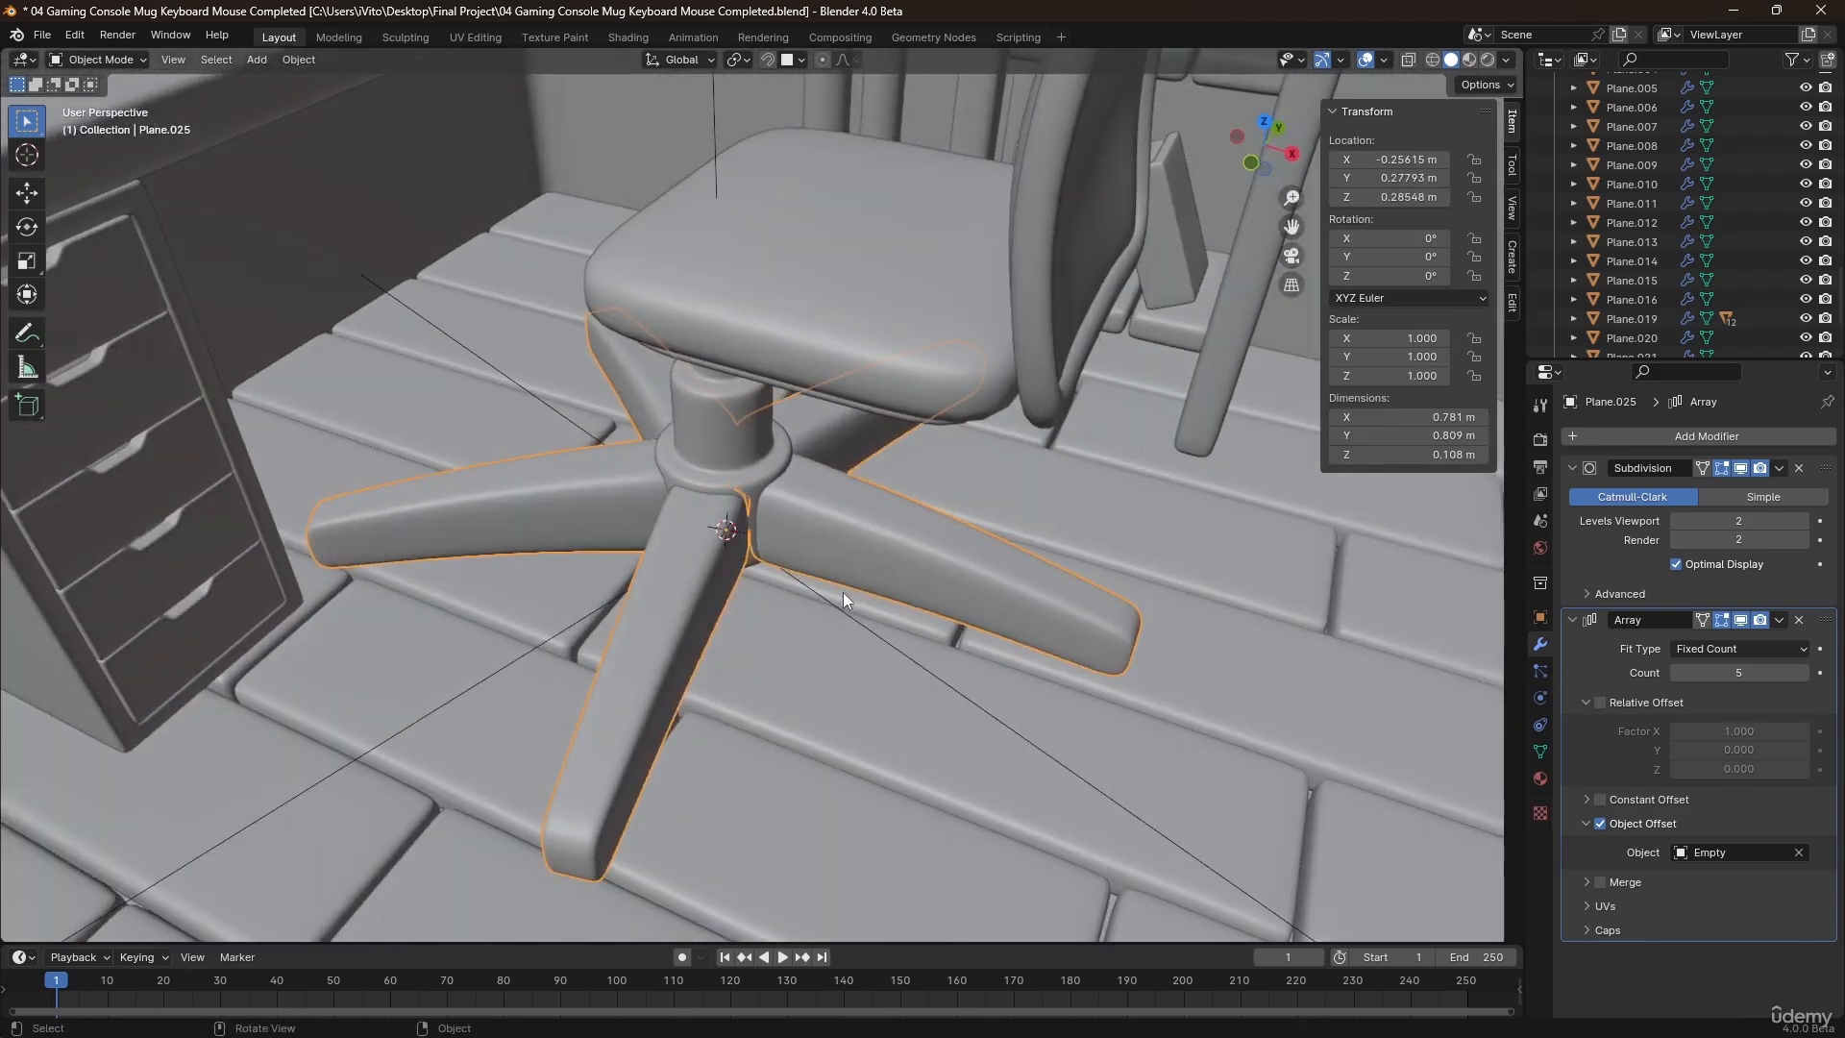
click(822, 611)
click(842, 612)
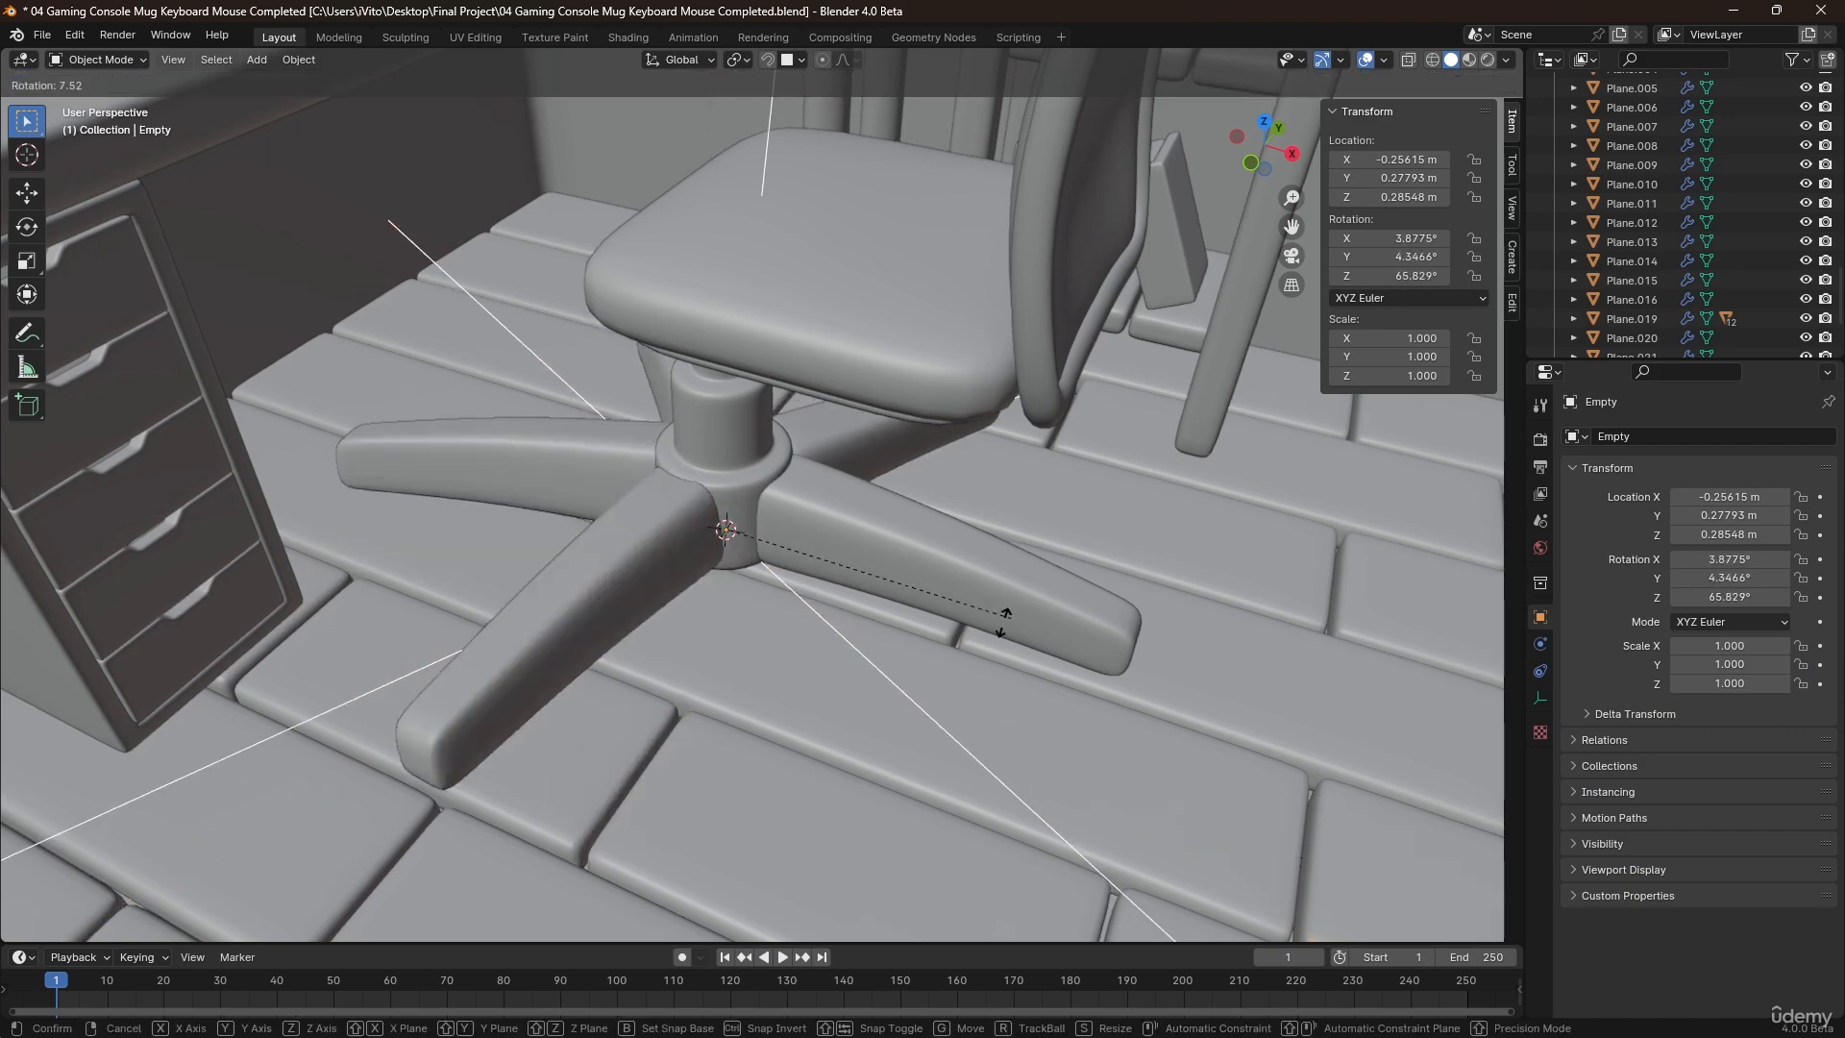
click(941, 586)
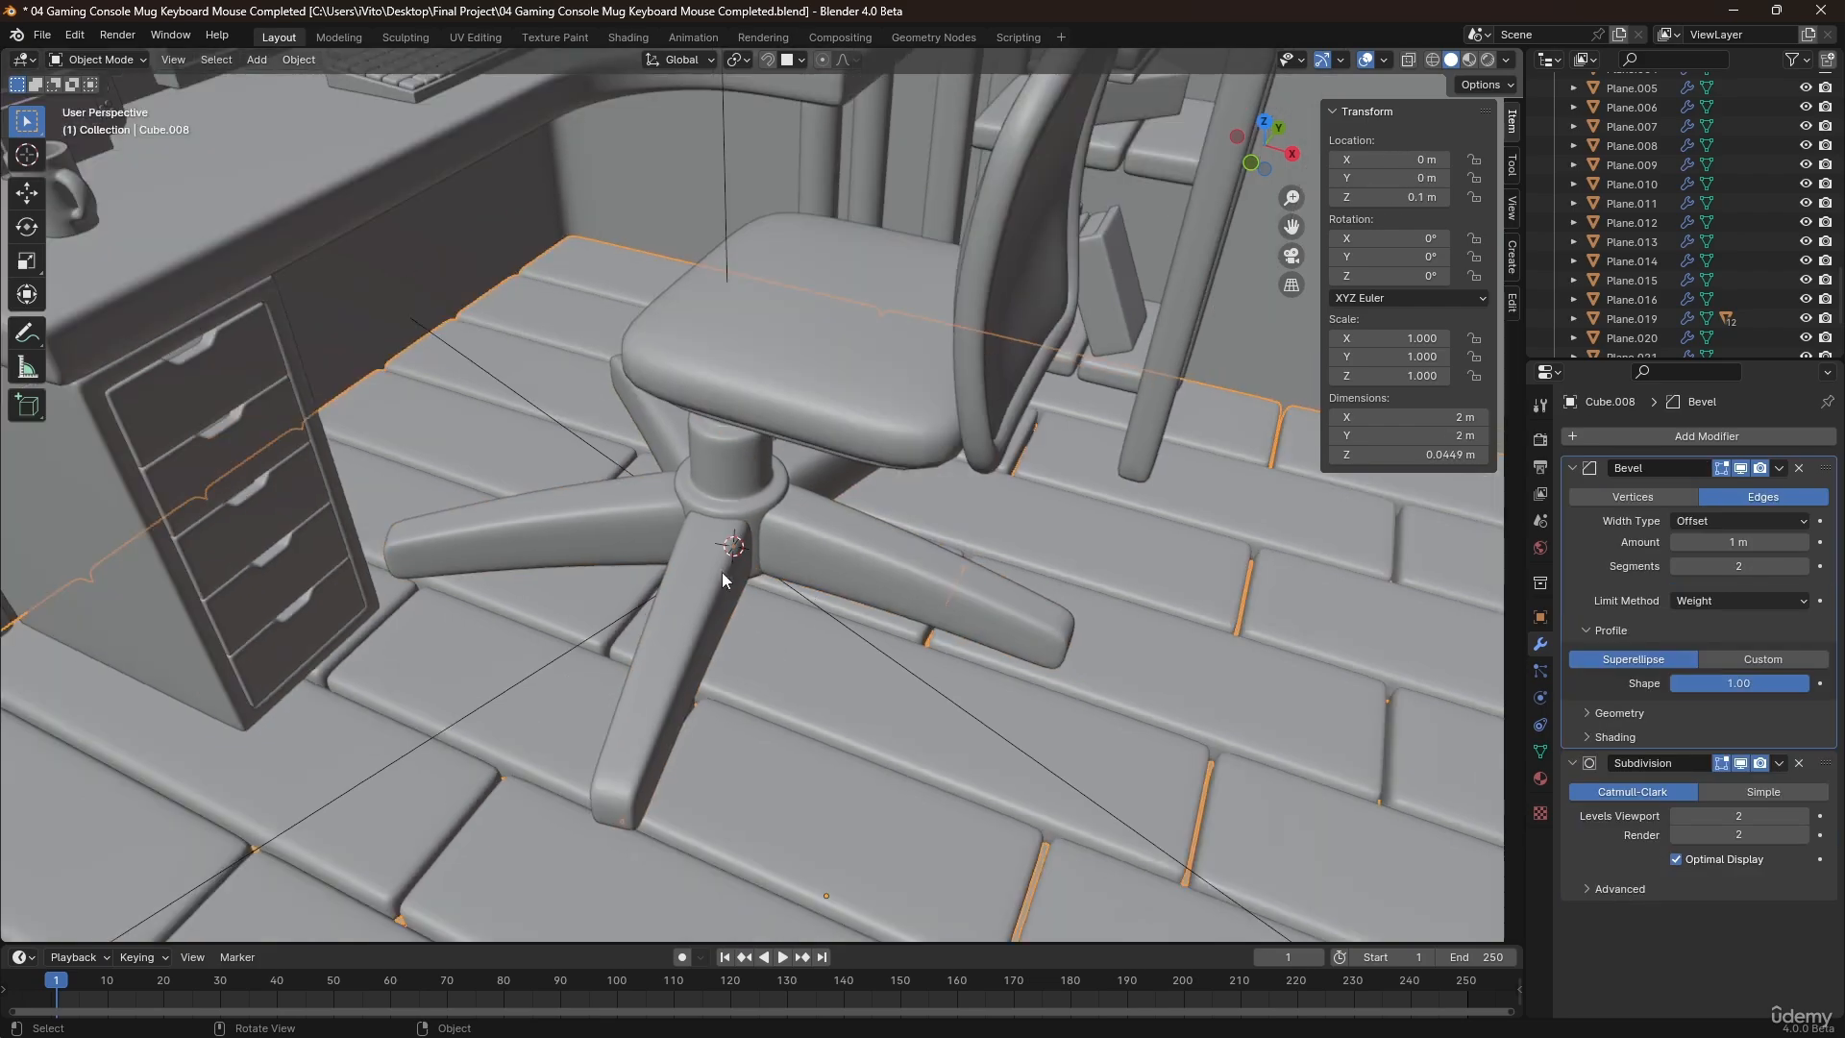
Add a 10-vertex mesh circle at the 3D cursor and rotate it 90° around X.
middle_drag(723, 572, 777, 586)
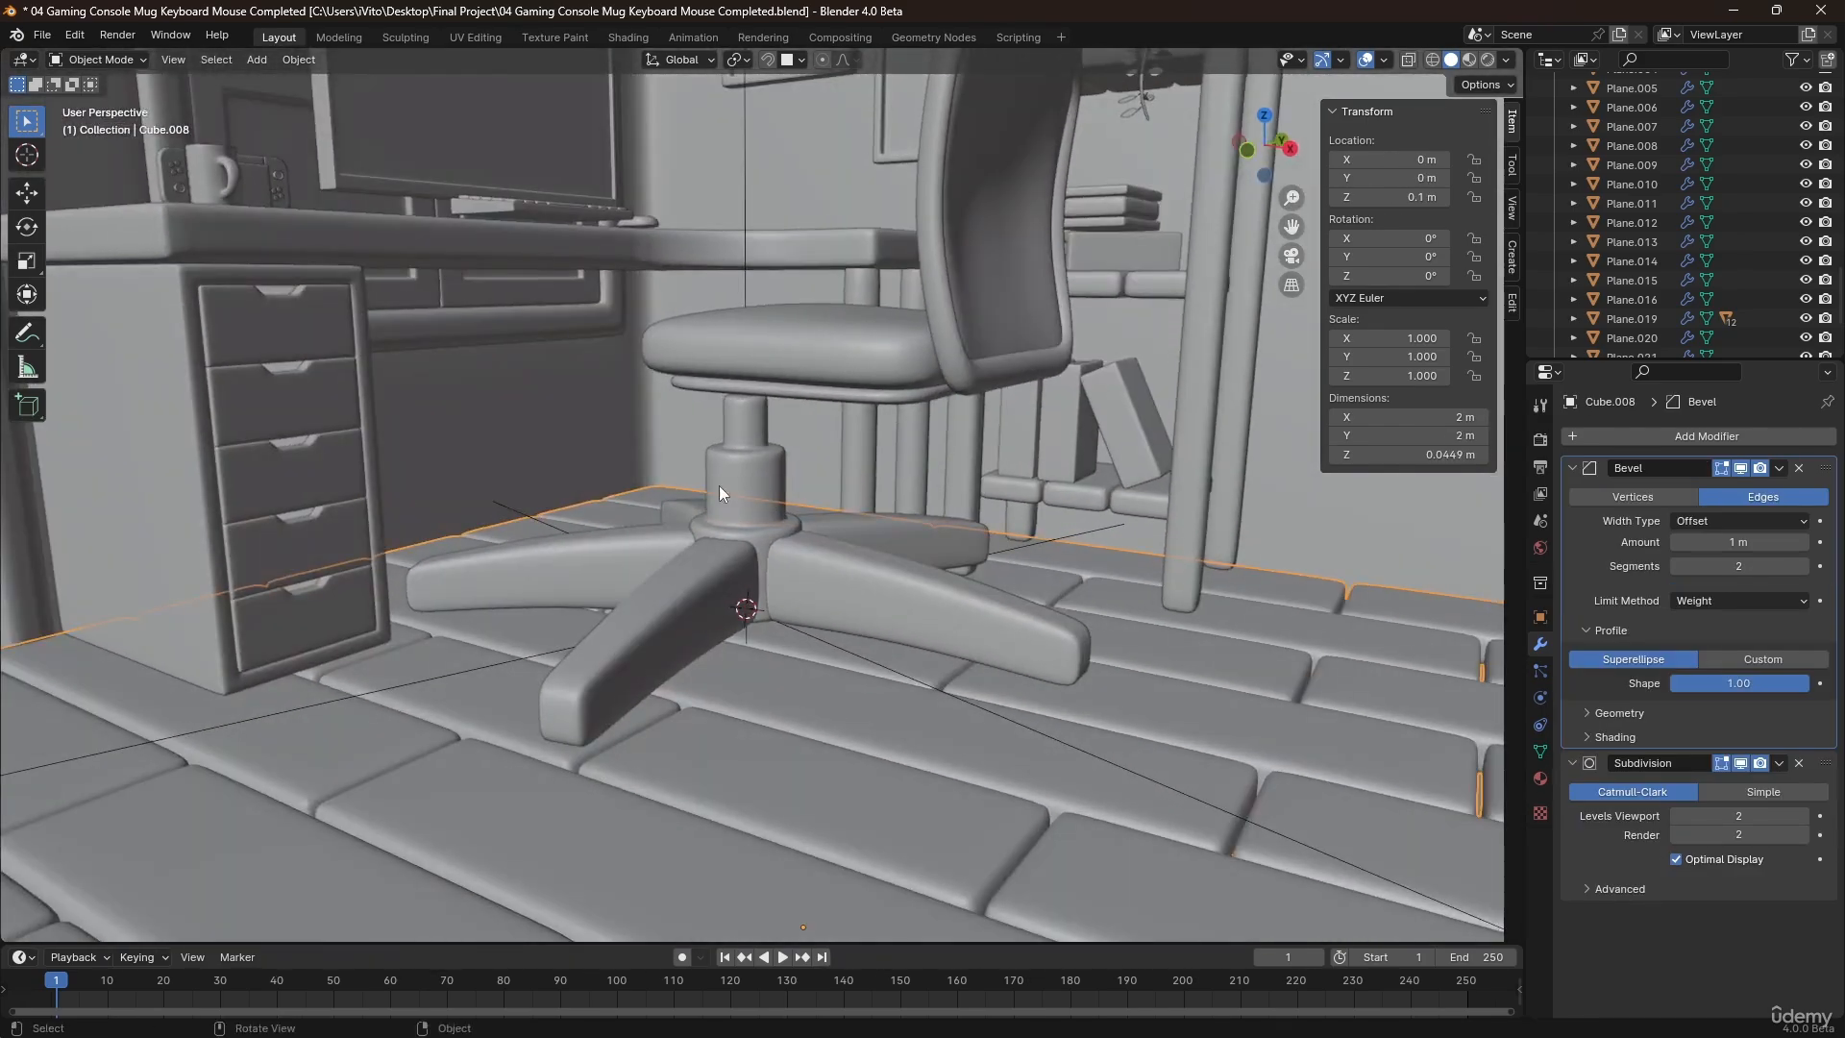
middle_drag(894, 627, 868, 551)
key(shift+a)
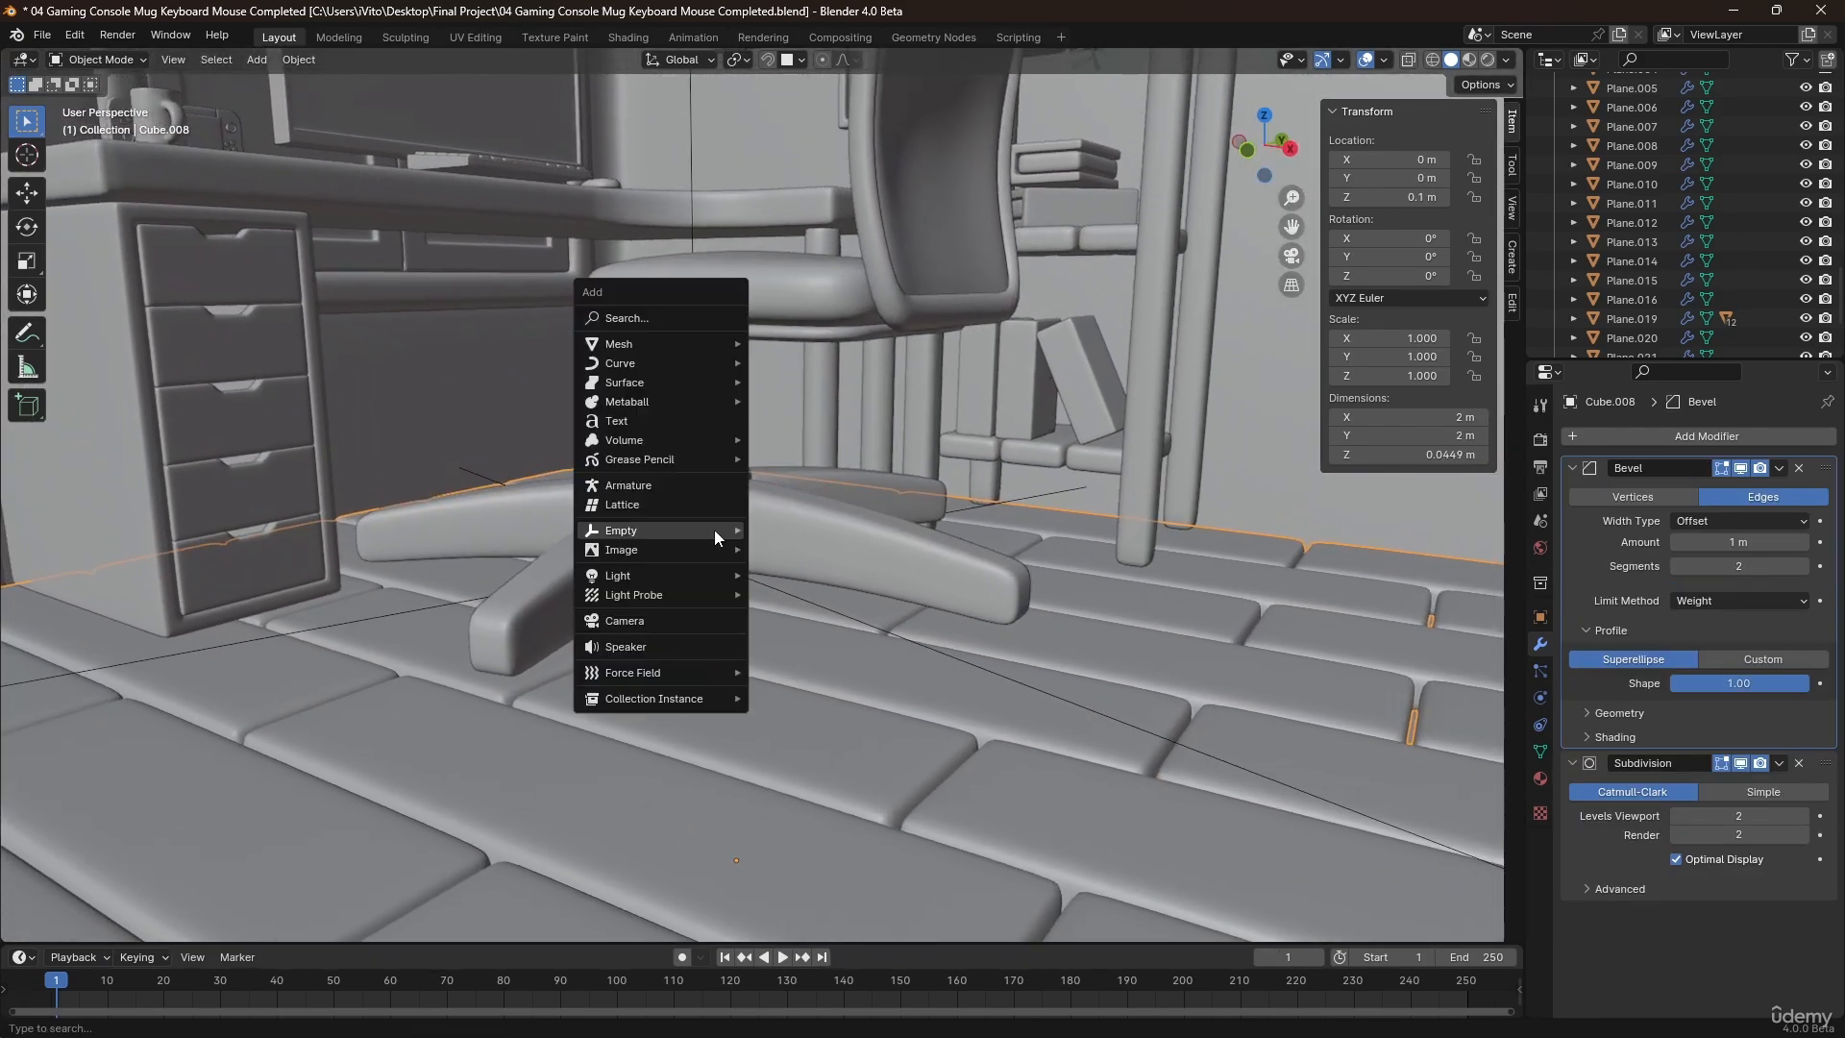
mouse_move(706, 343)
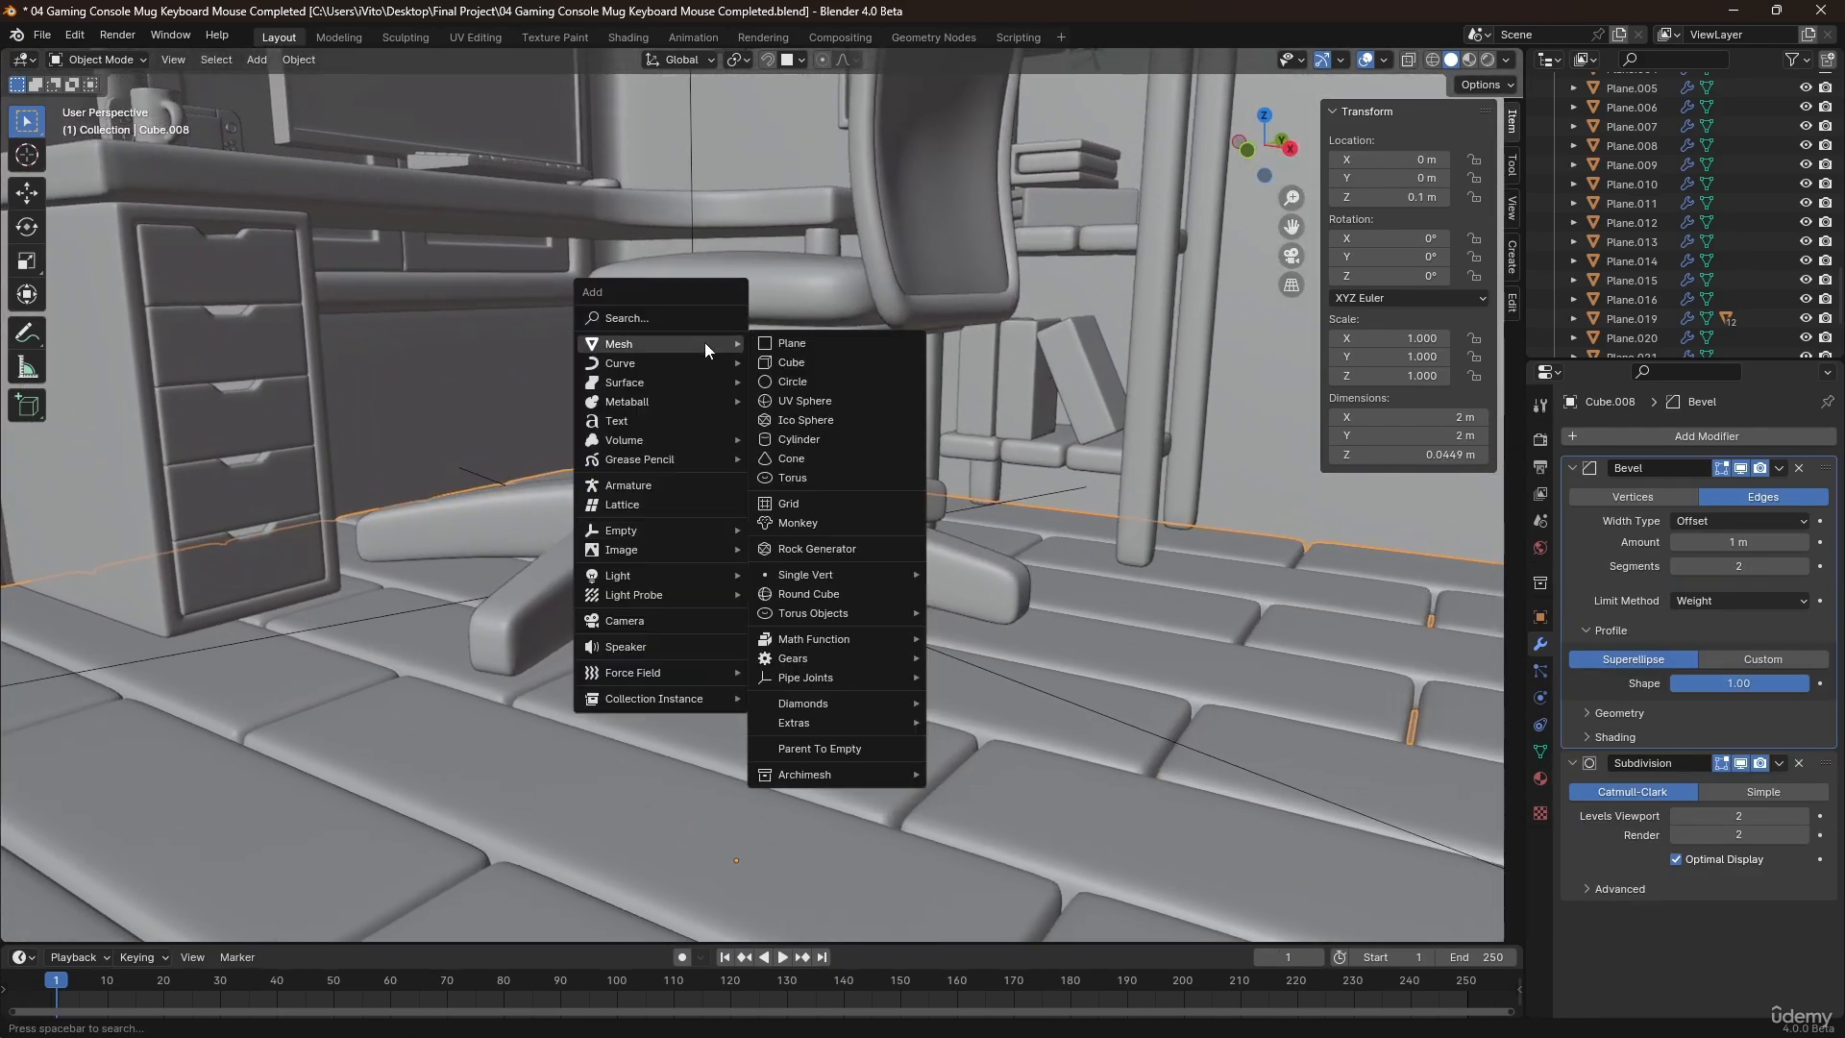
click(806, 377)
middle_drag(830, 527, 1090, 553)
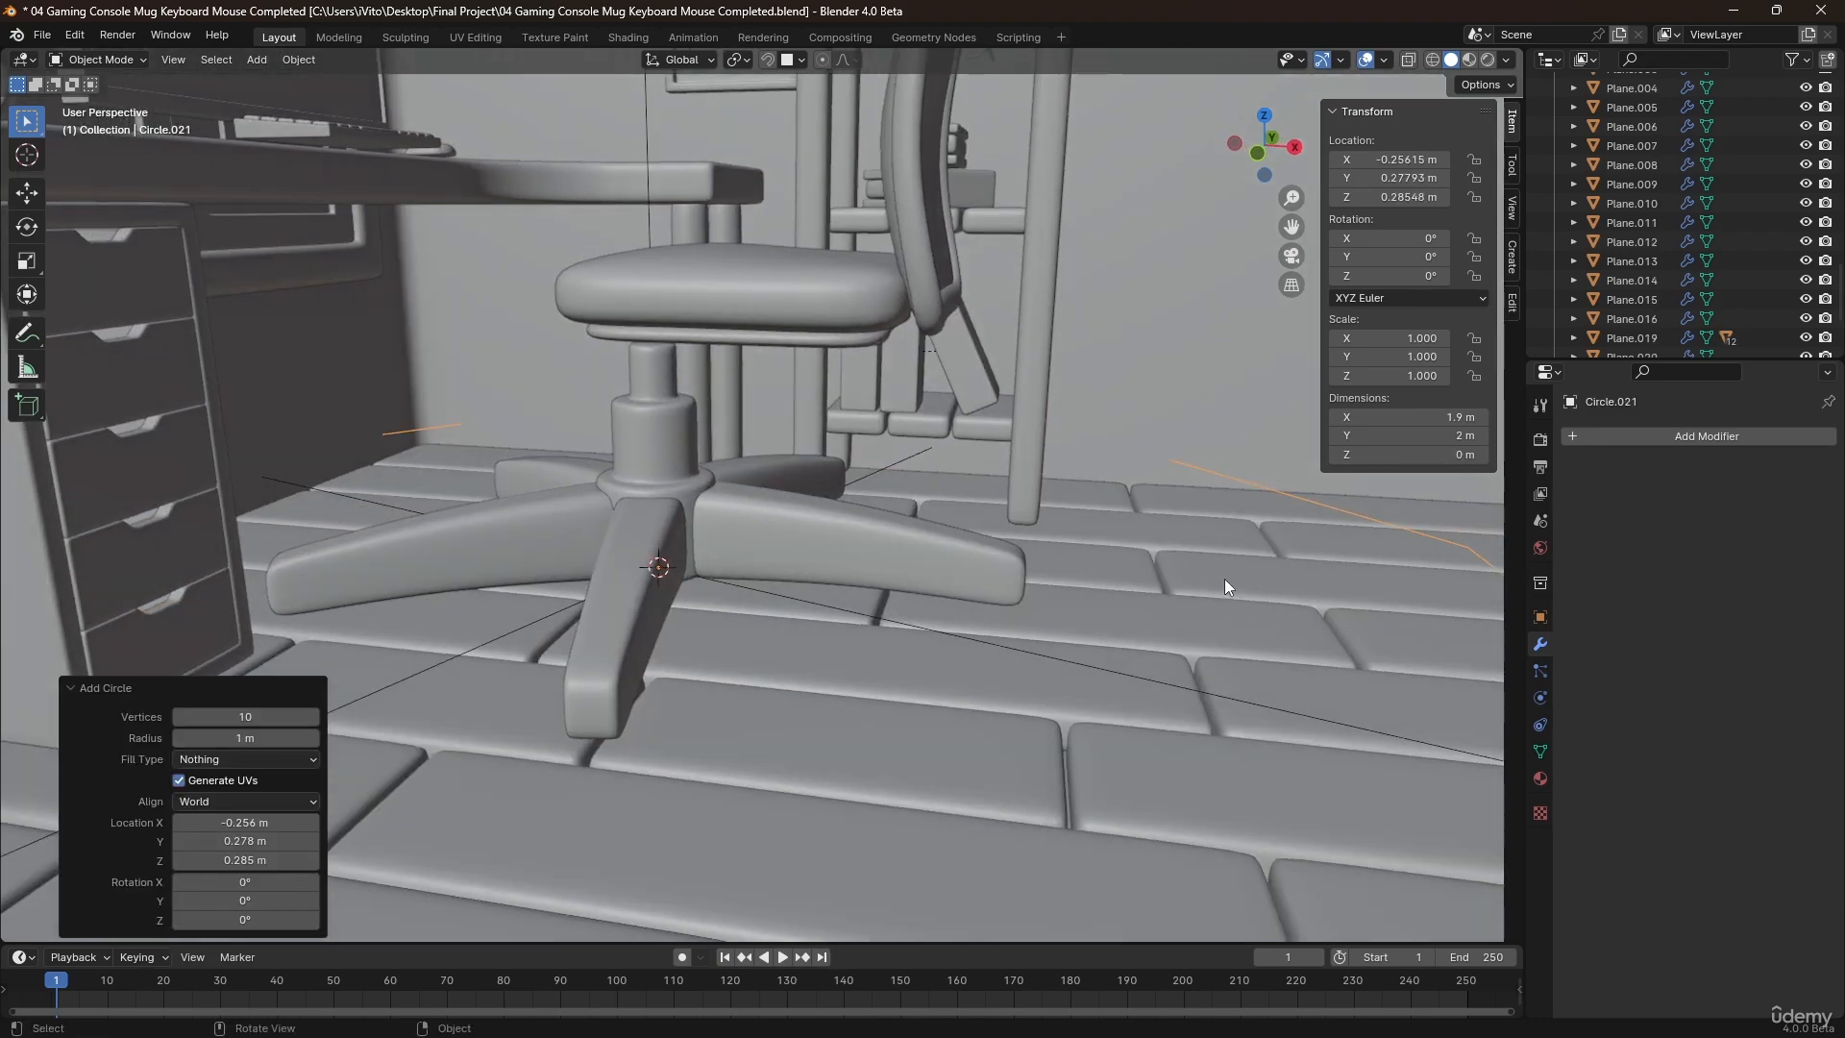
text(rx90)
key(Return)
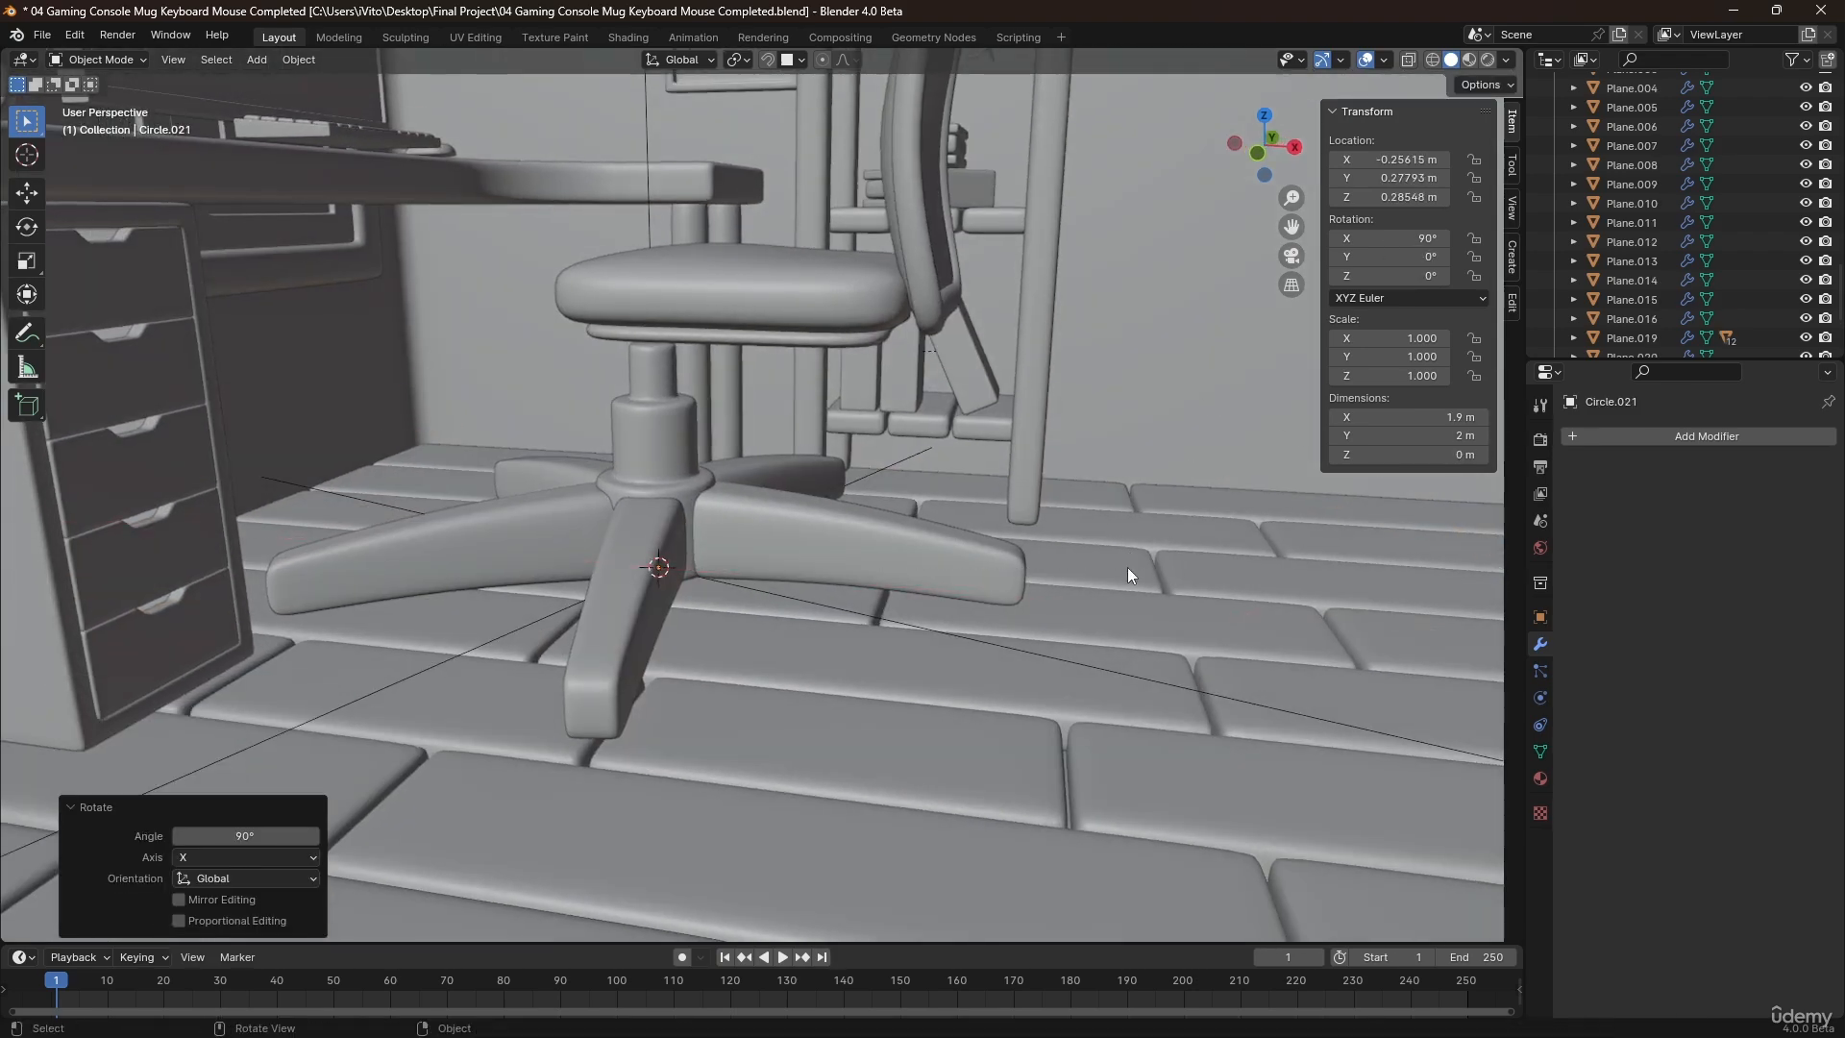
Scale the circle's mesh down in Edit Mode to about 0.11 m across, working from the front view.
scroll(1127, 567, down, 4)
key(KP_1)
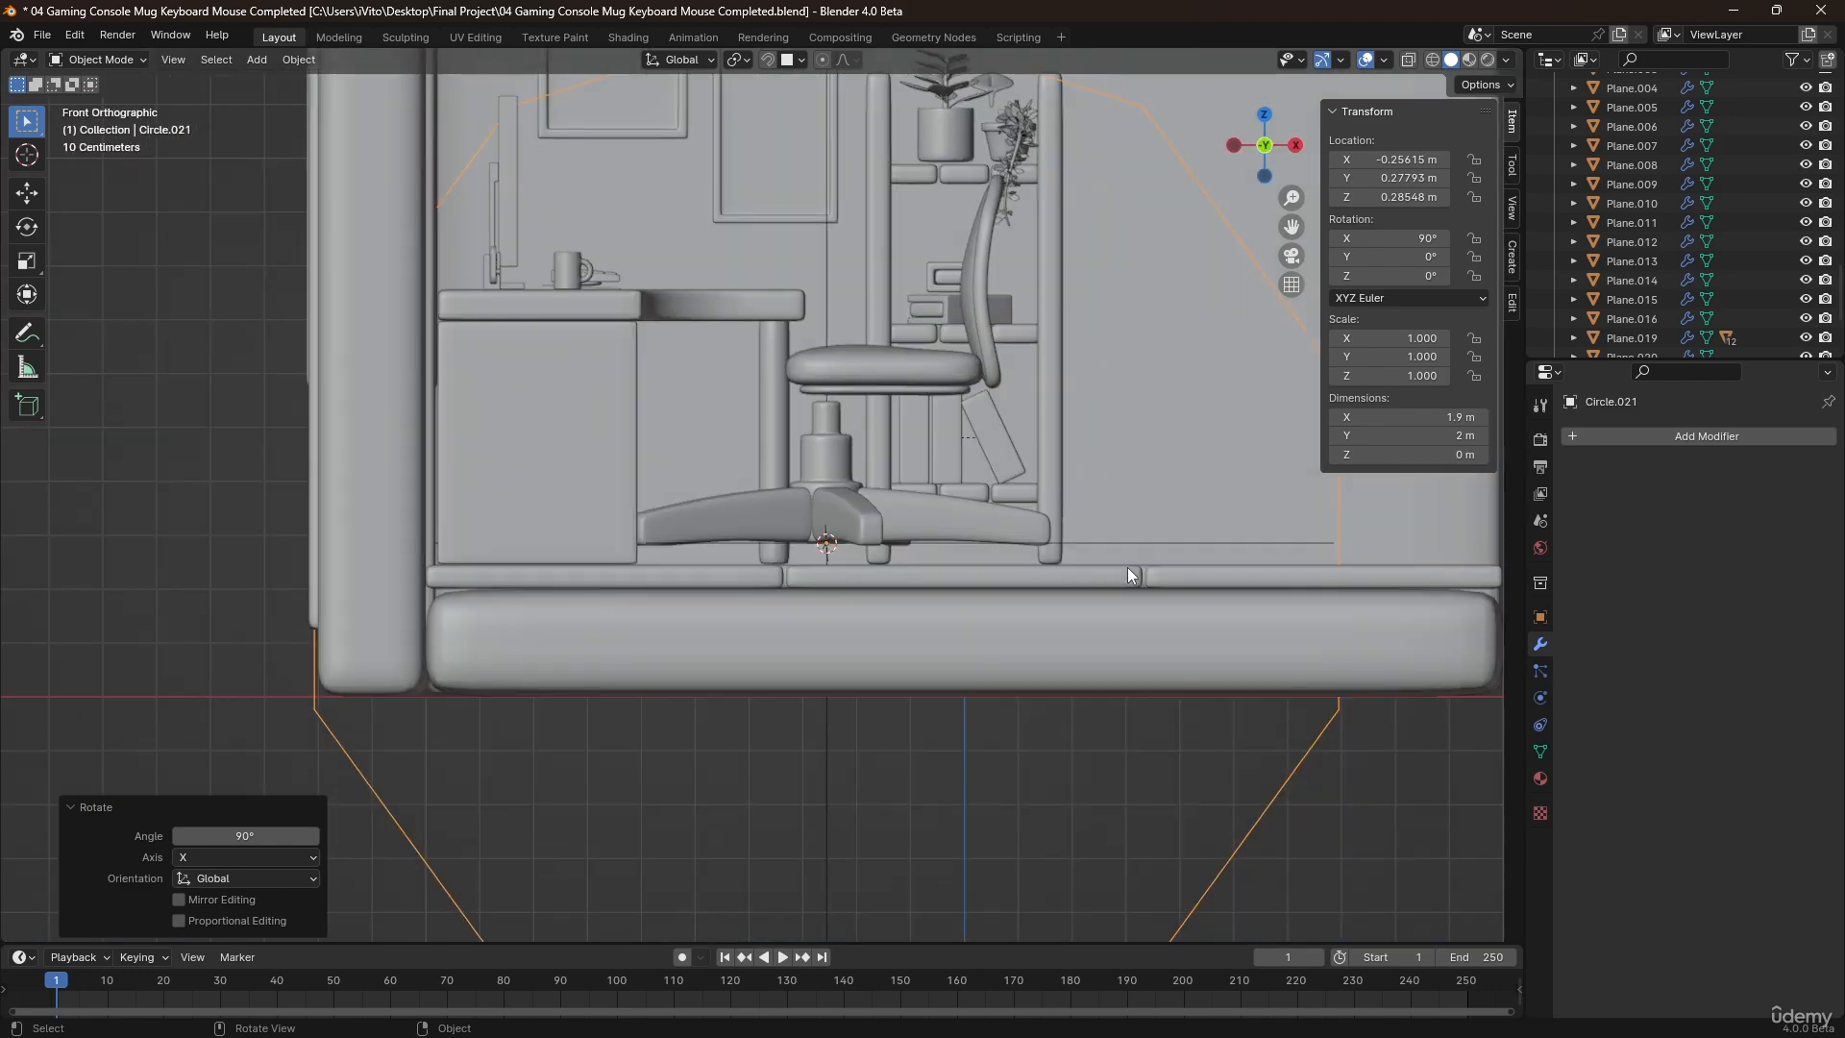
shift+middle_drag(1127, 567, 919, 555)
key(Tab)
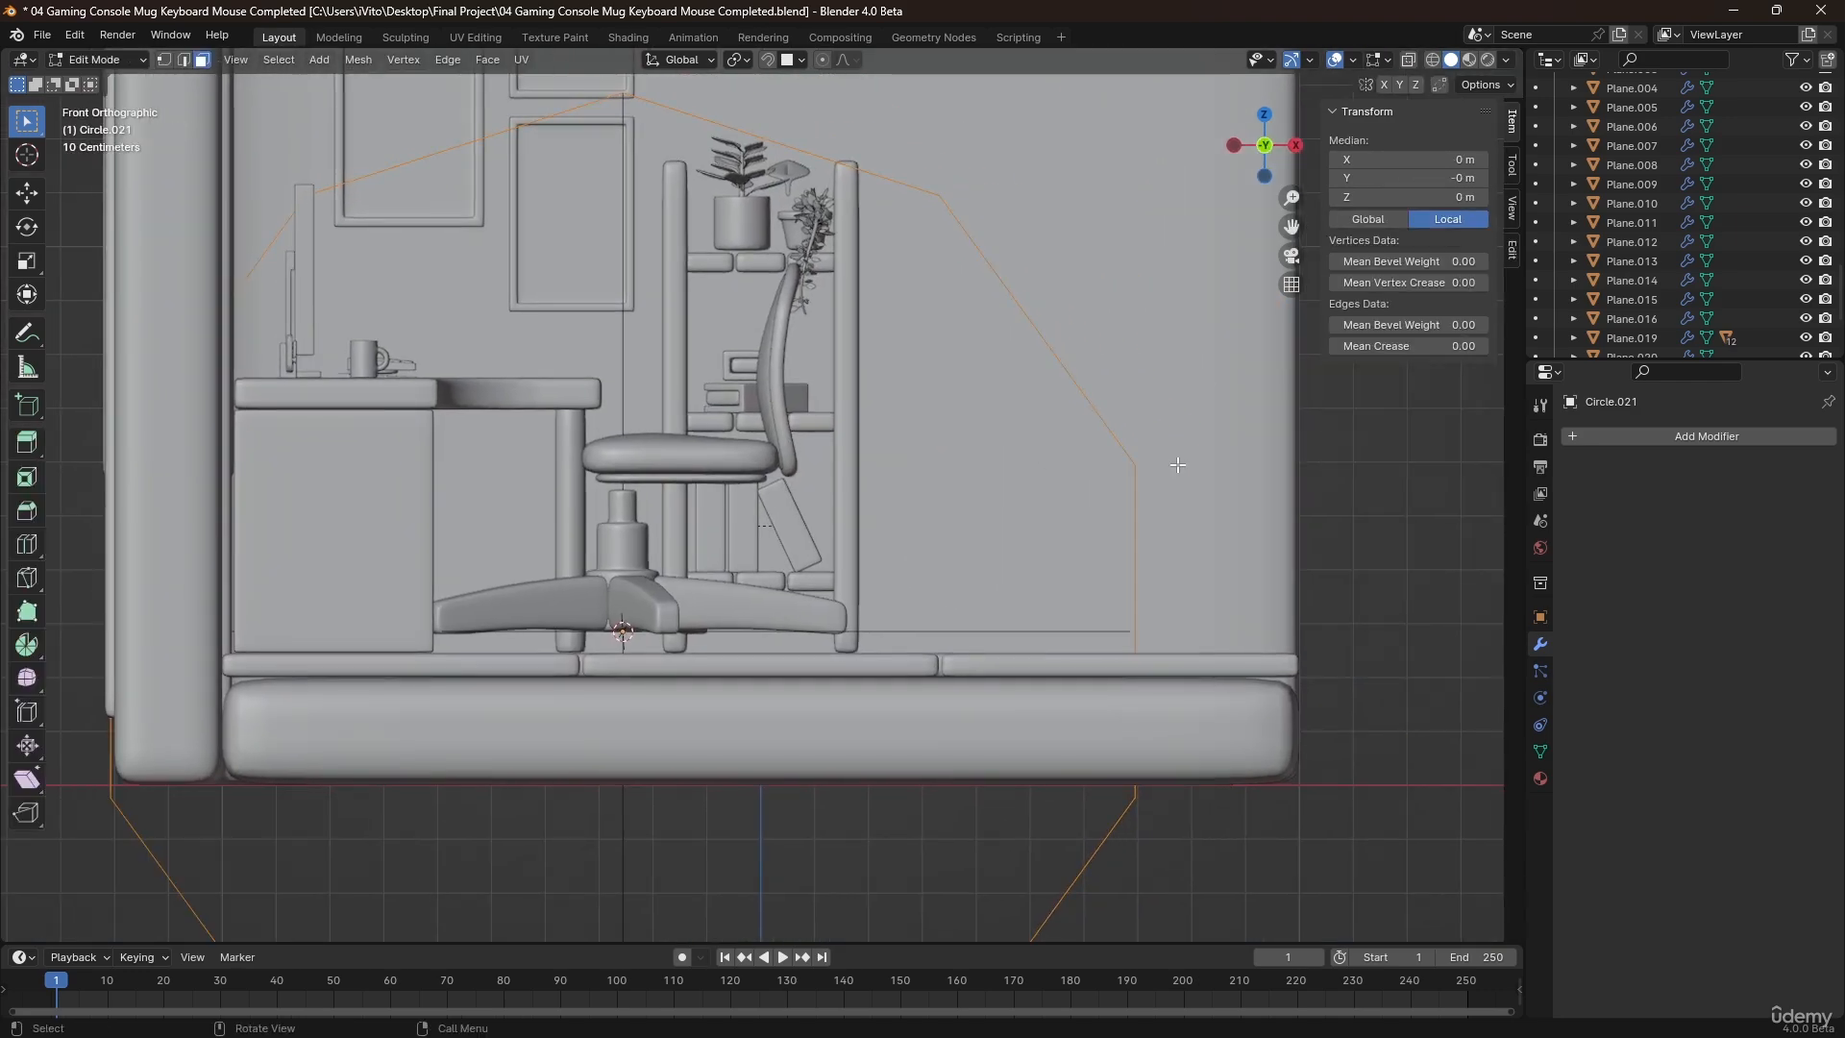
key(s)
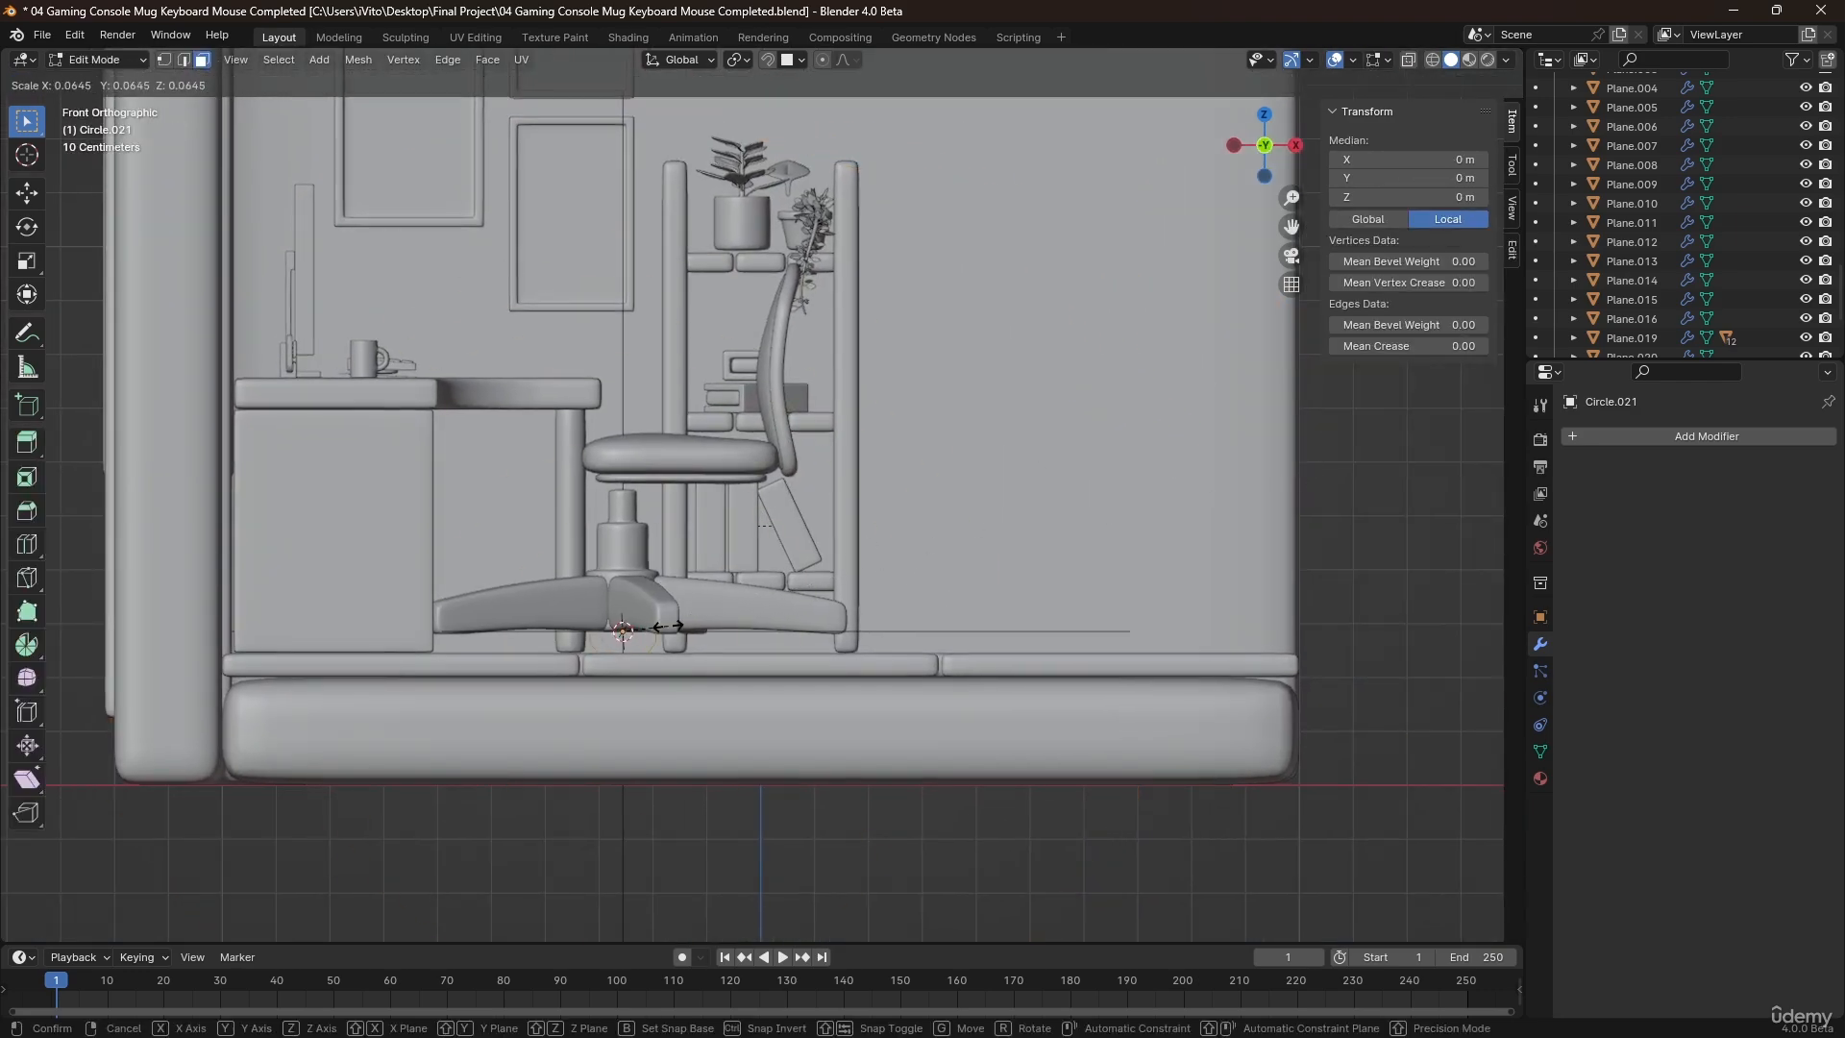
click(668, 626)
scroll(682, 615, up, 2)
key(Tab)
Move the circle about 0.367 m along X so it sits at the tip of the chair leg.
key(g)
key(x)
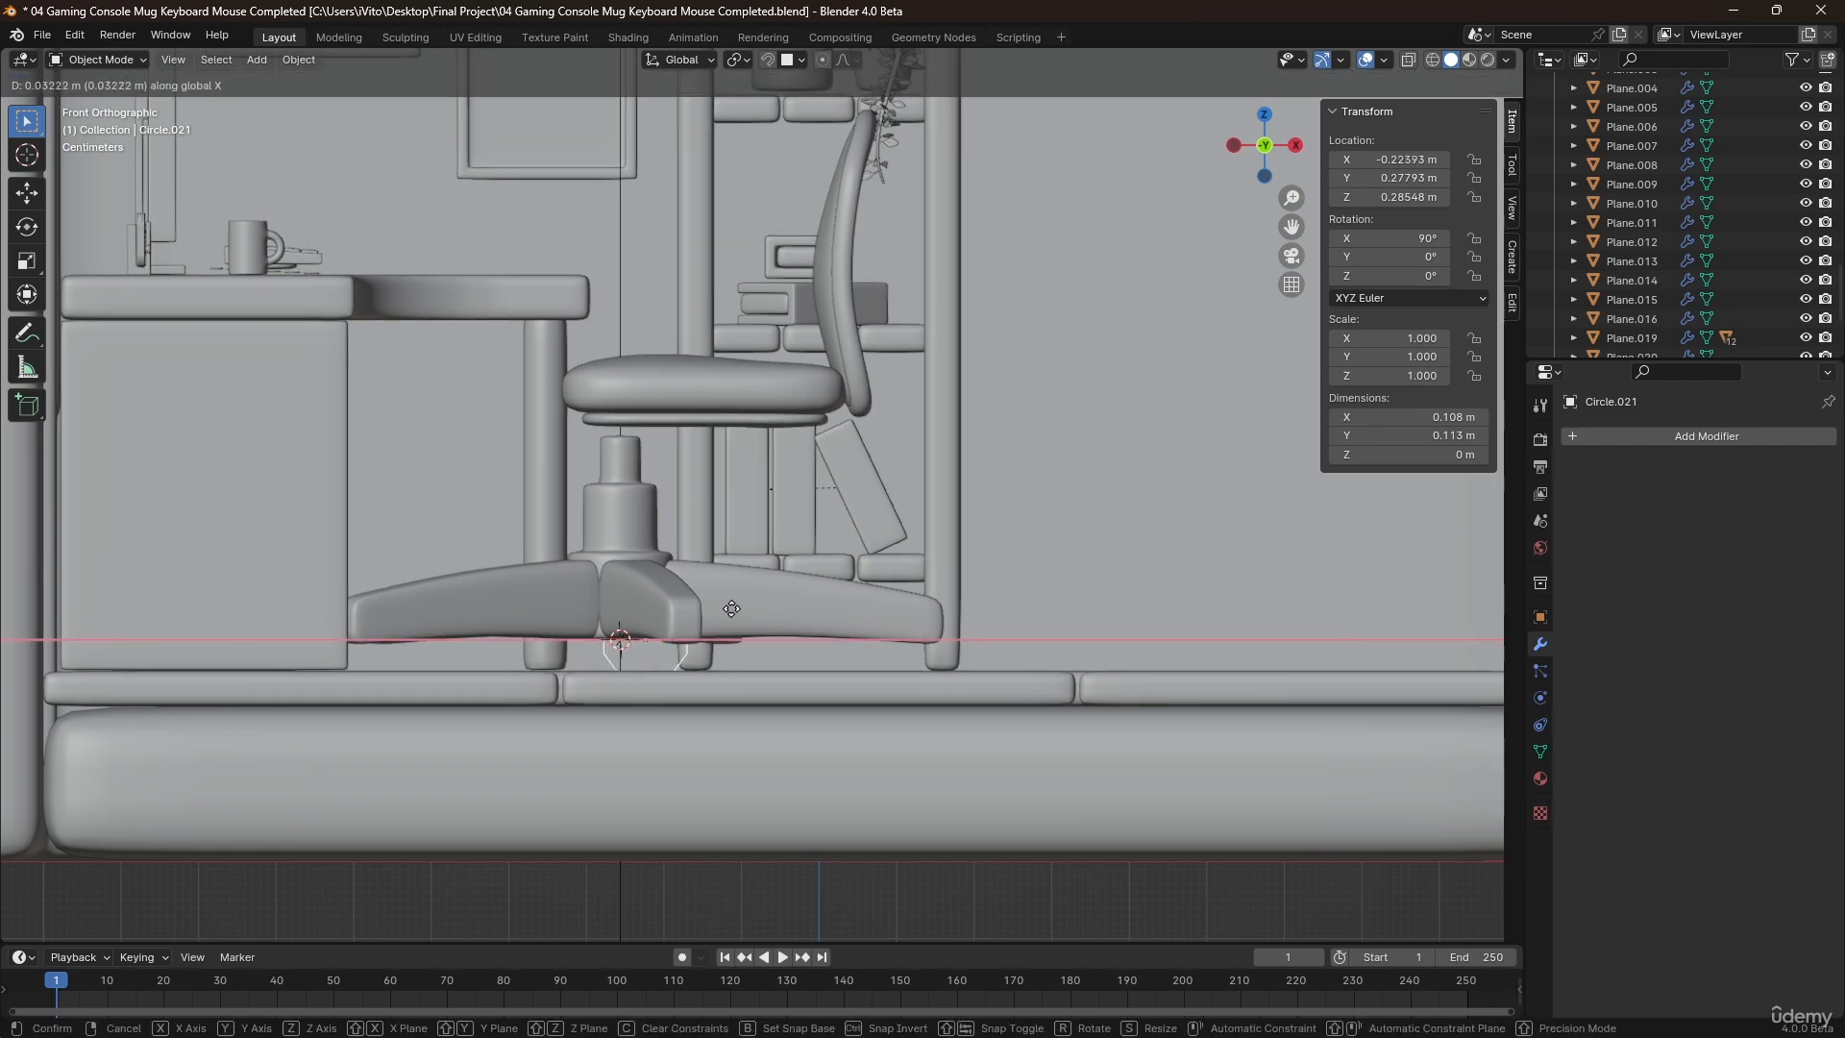
click(969, 654)
scroll(946, 638, up, 2)
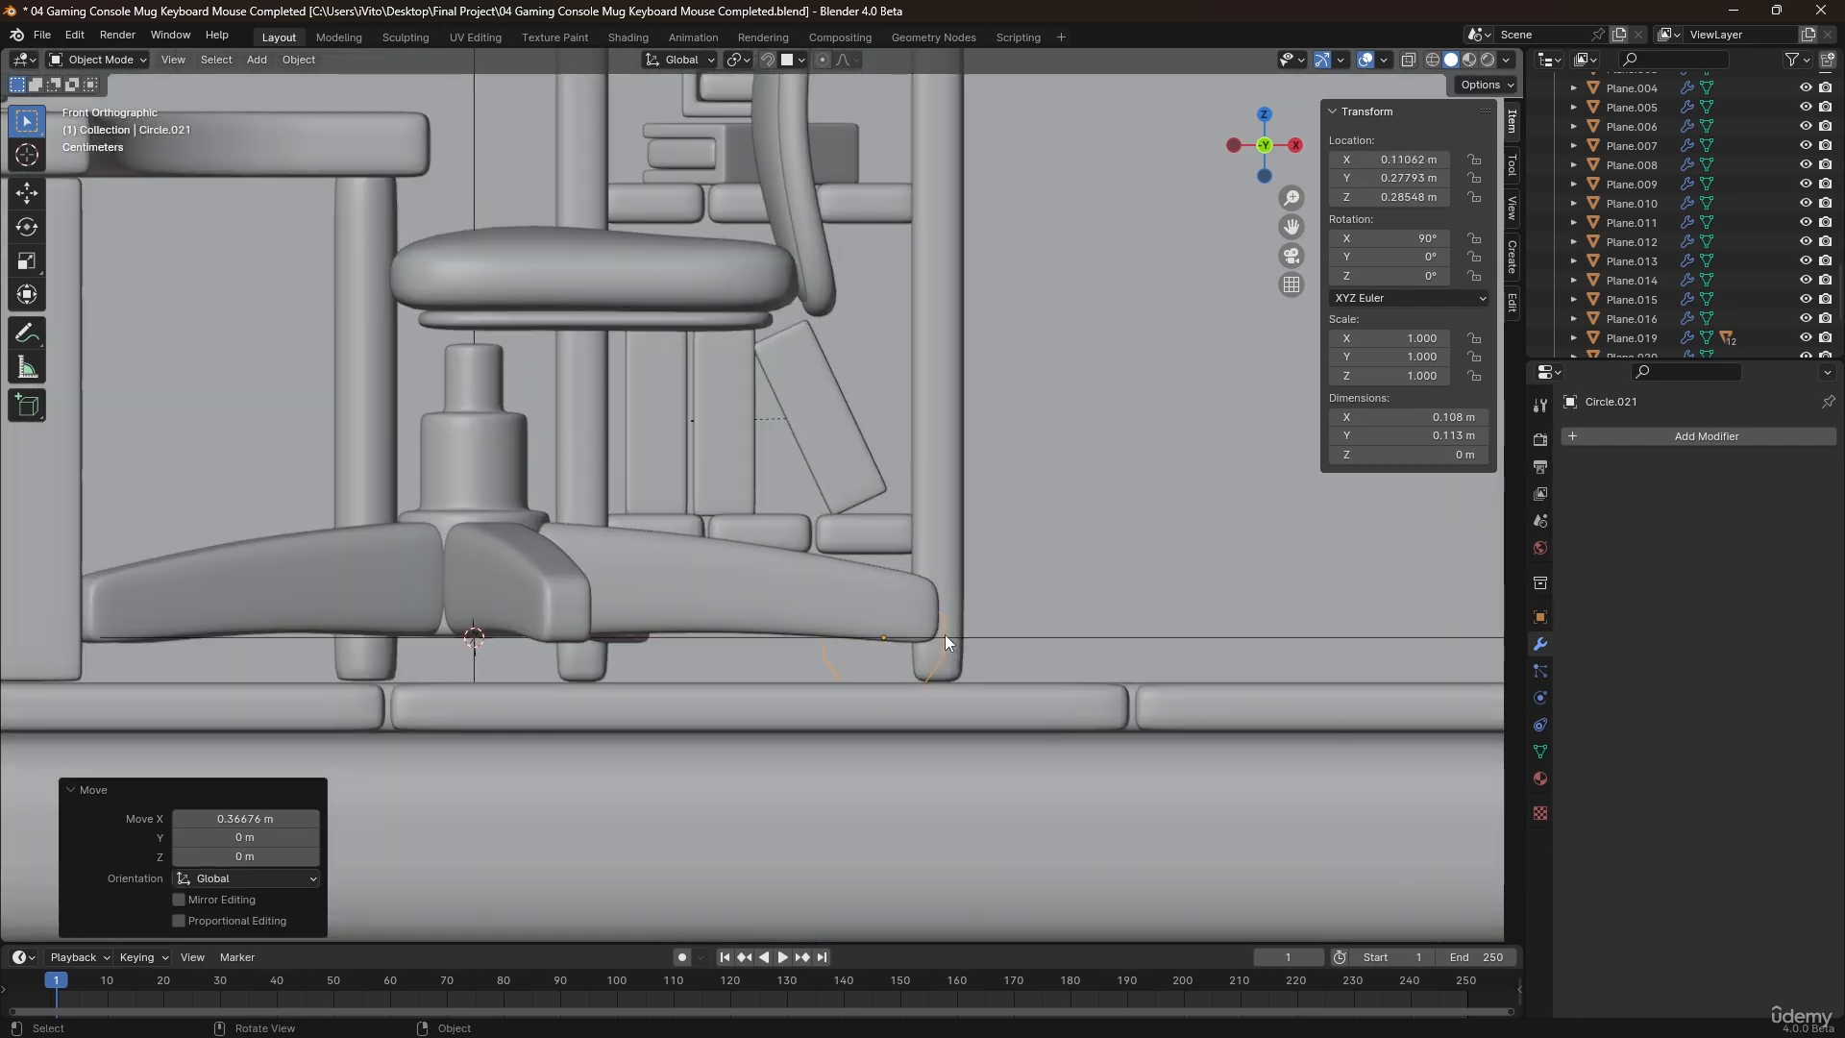
scroll(943, 637, up, 2)
middle_drag(878, 623, 886, 689)
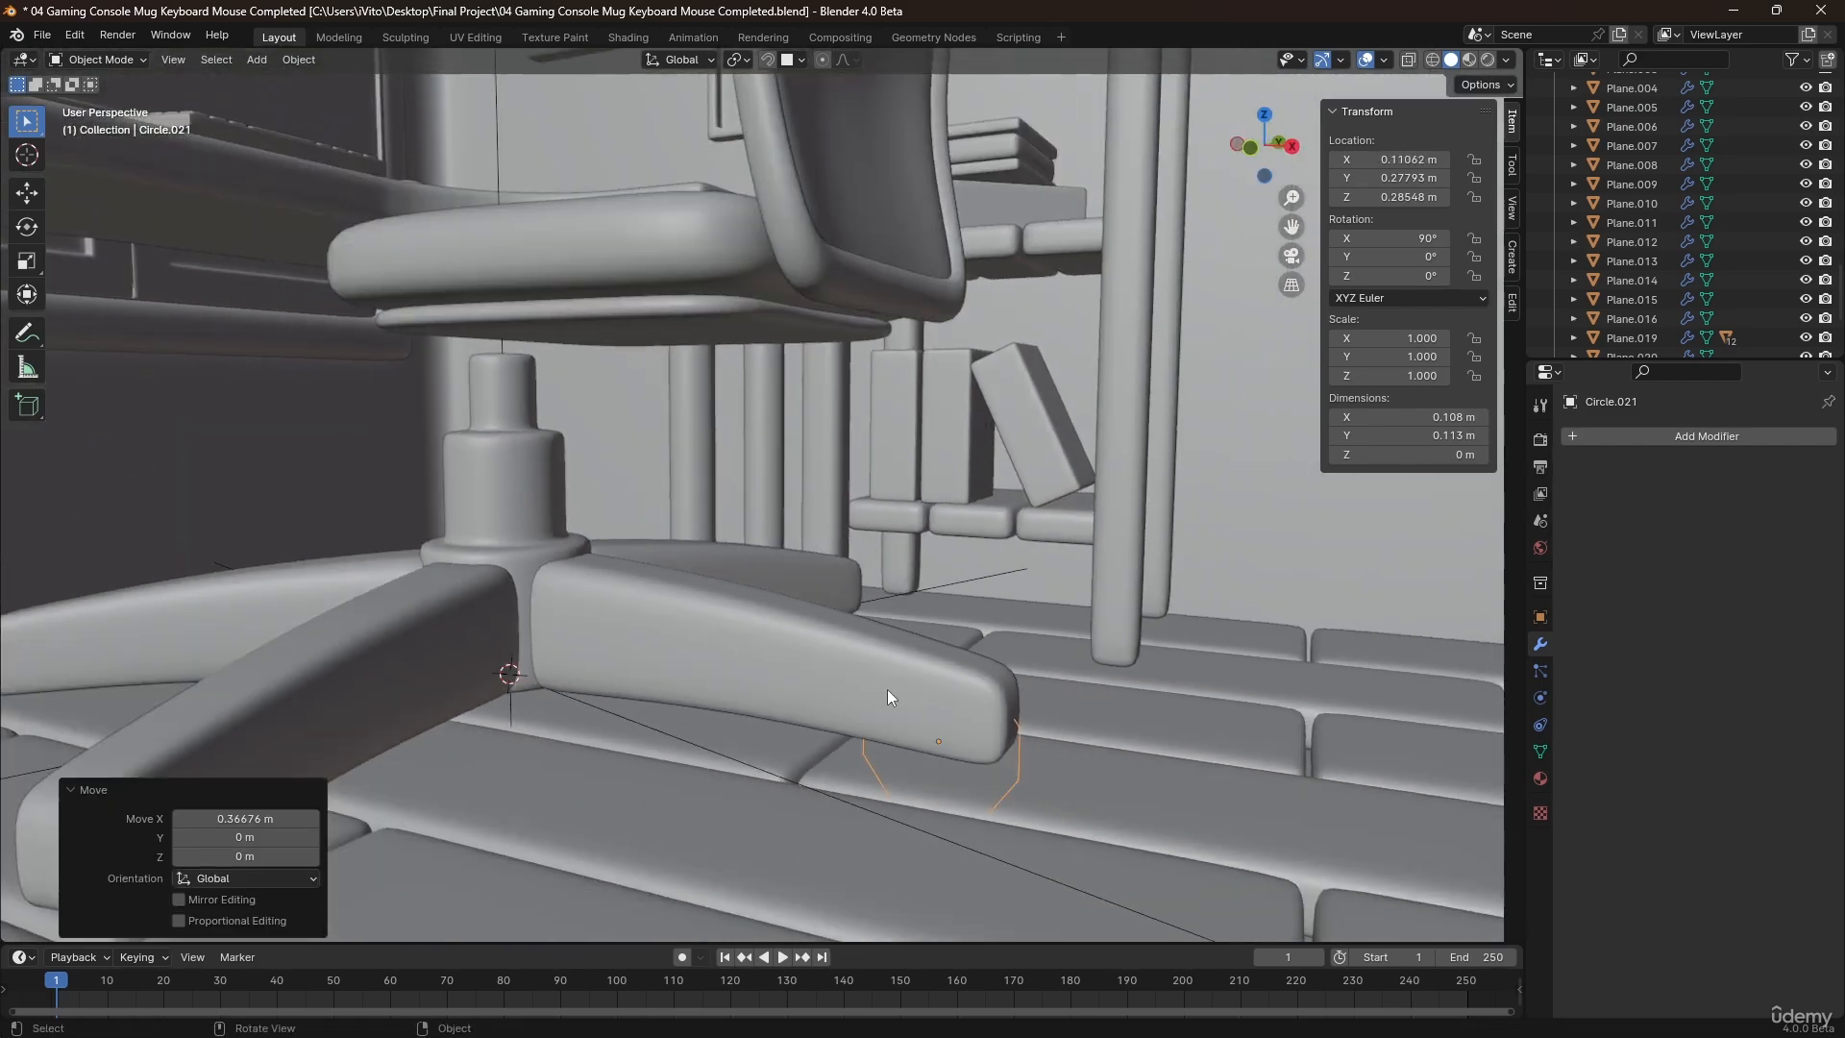
Select the legs, column and empty together and raise them about 0.06 m along Z above the circle.
scroll(797, 663, down, 4)
click(617, 560)
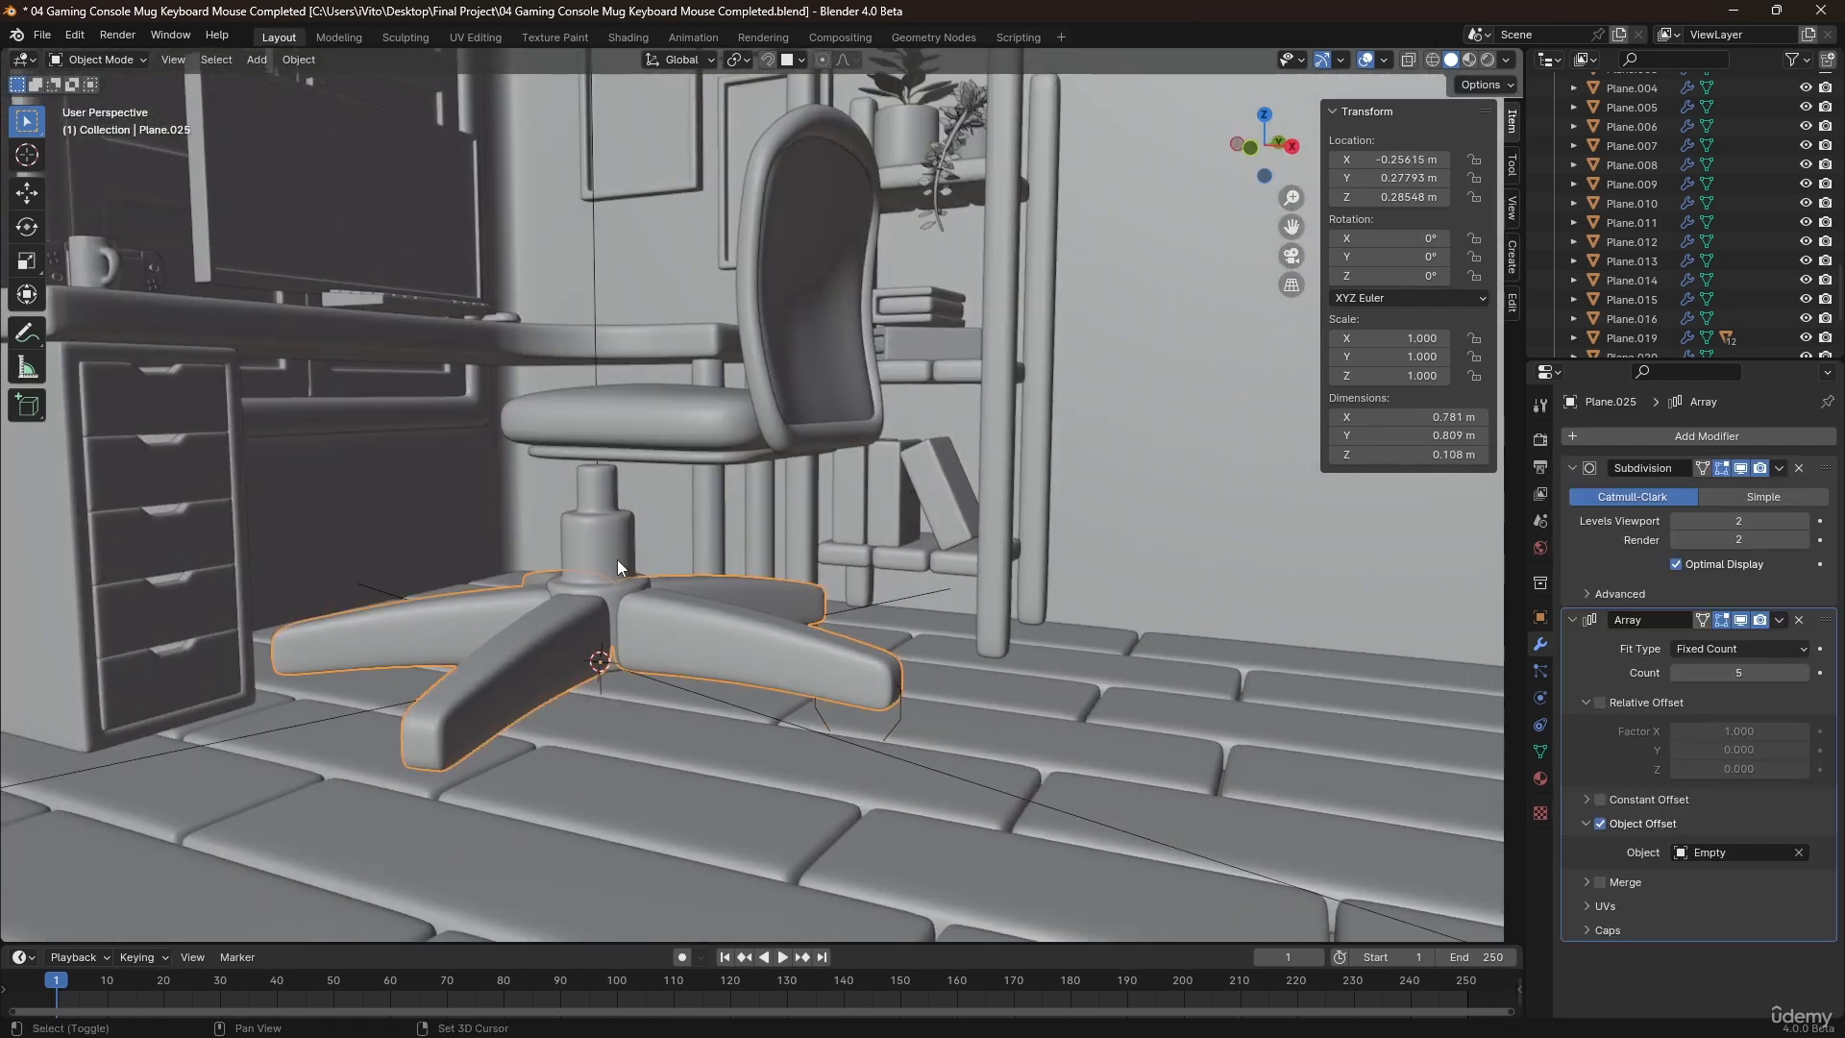
shift+click(667, 683)
key(g)
key(z)
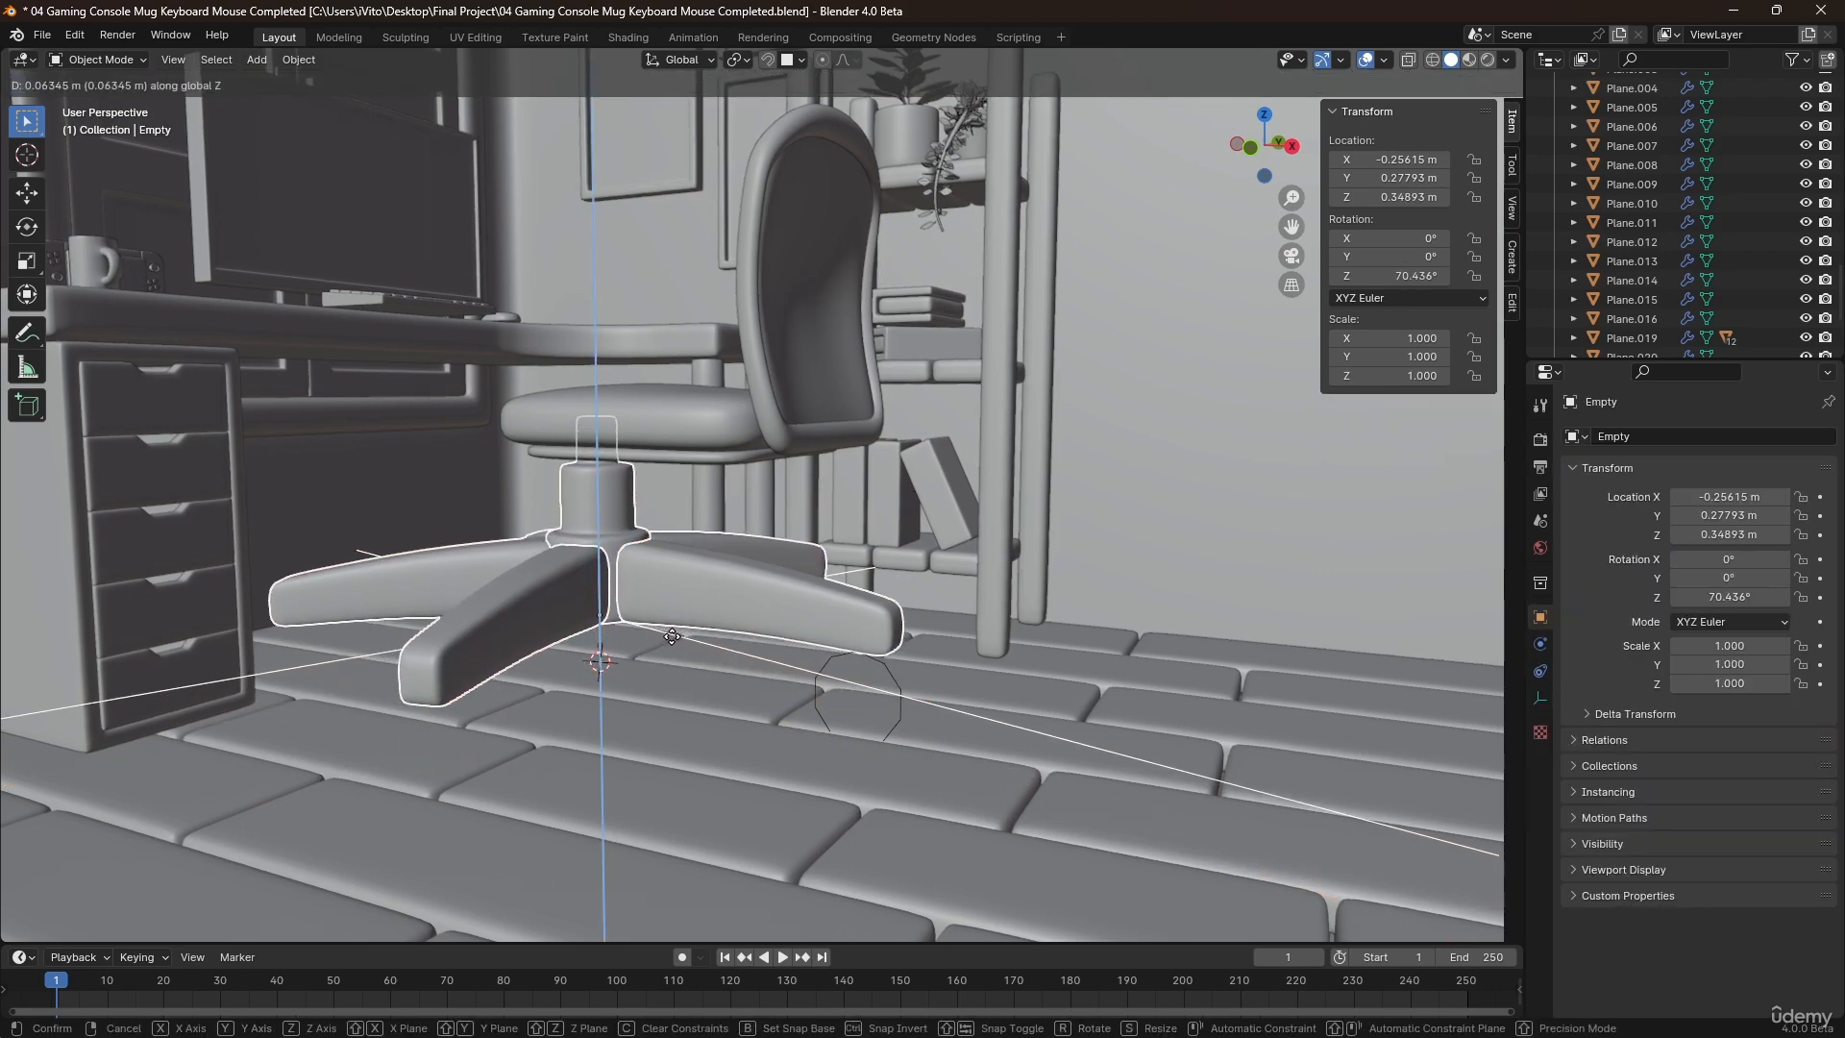
click(672, 636)
Scale the circle's mesh under the leg tip down to about 0.725 of its size in Edit Mode.
click(884, 671)
middle_drag(884, 671, 934, 686)
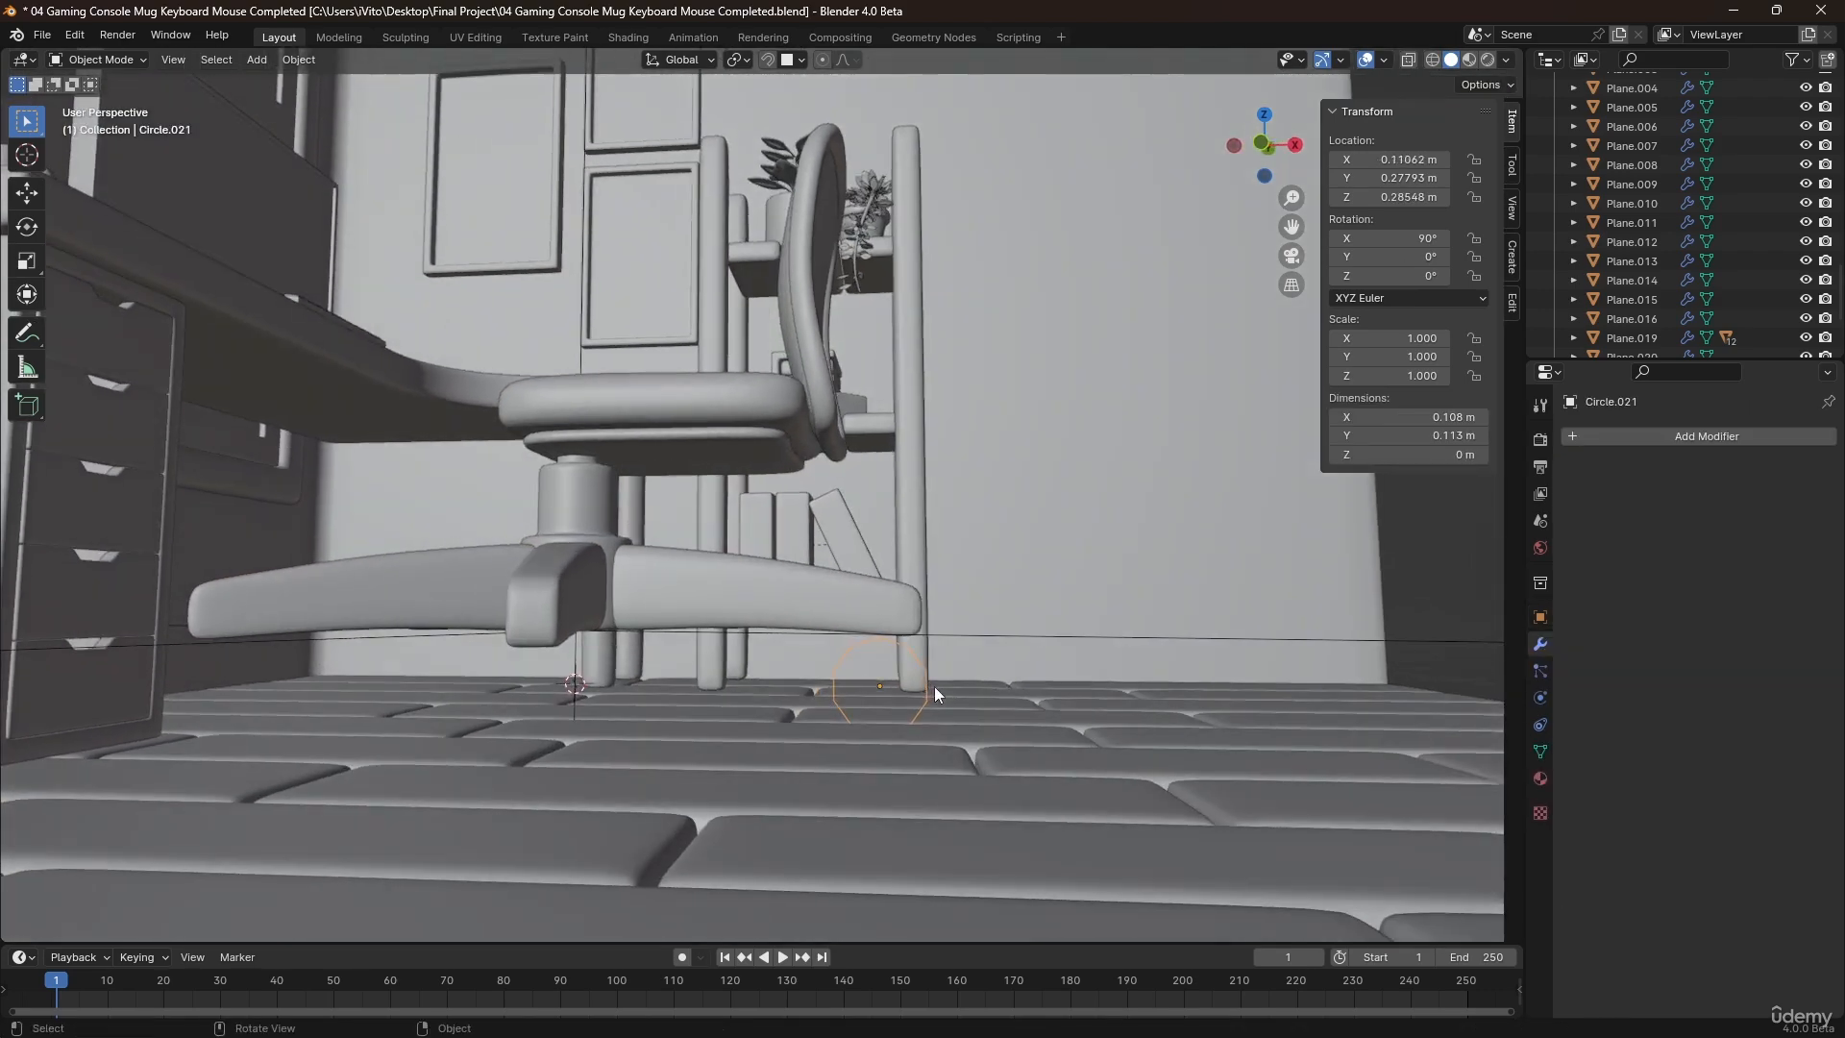
key(KP_1)
scroll(934, 686, up, 3)
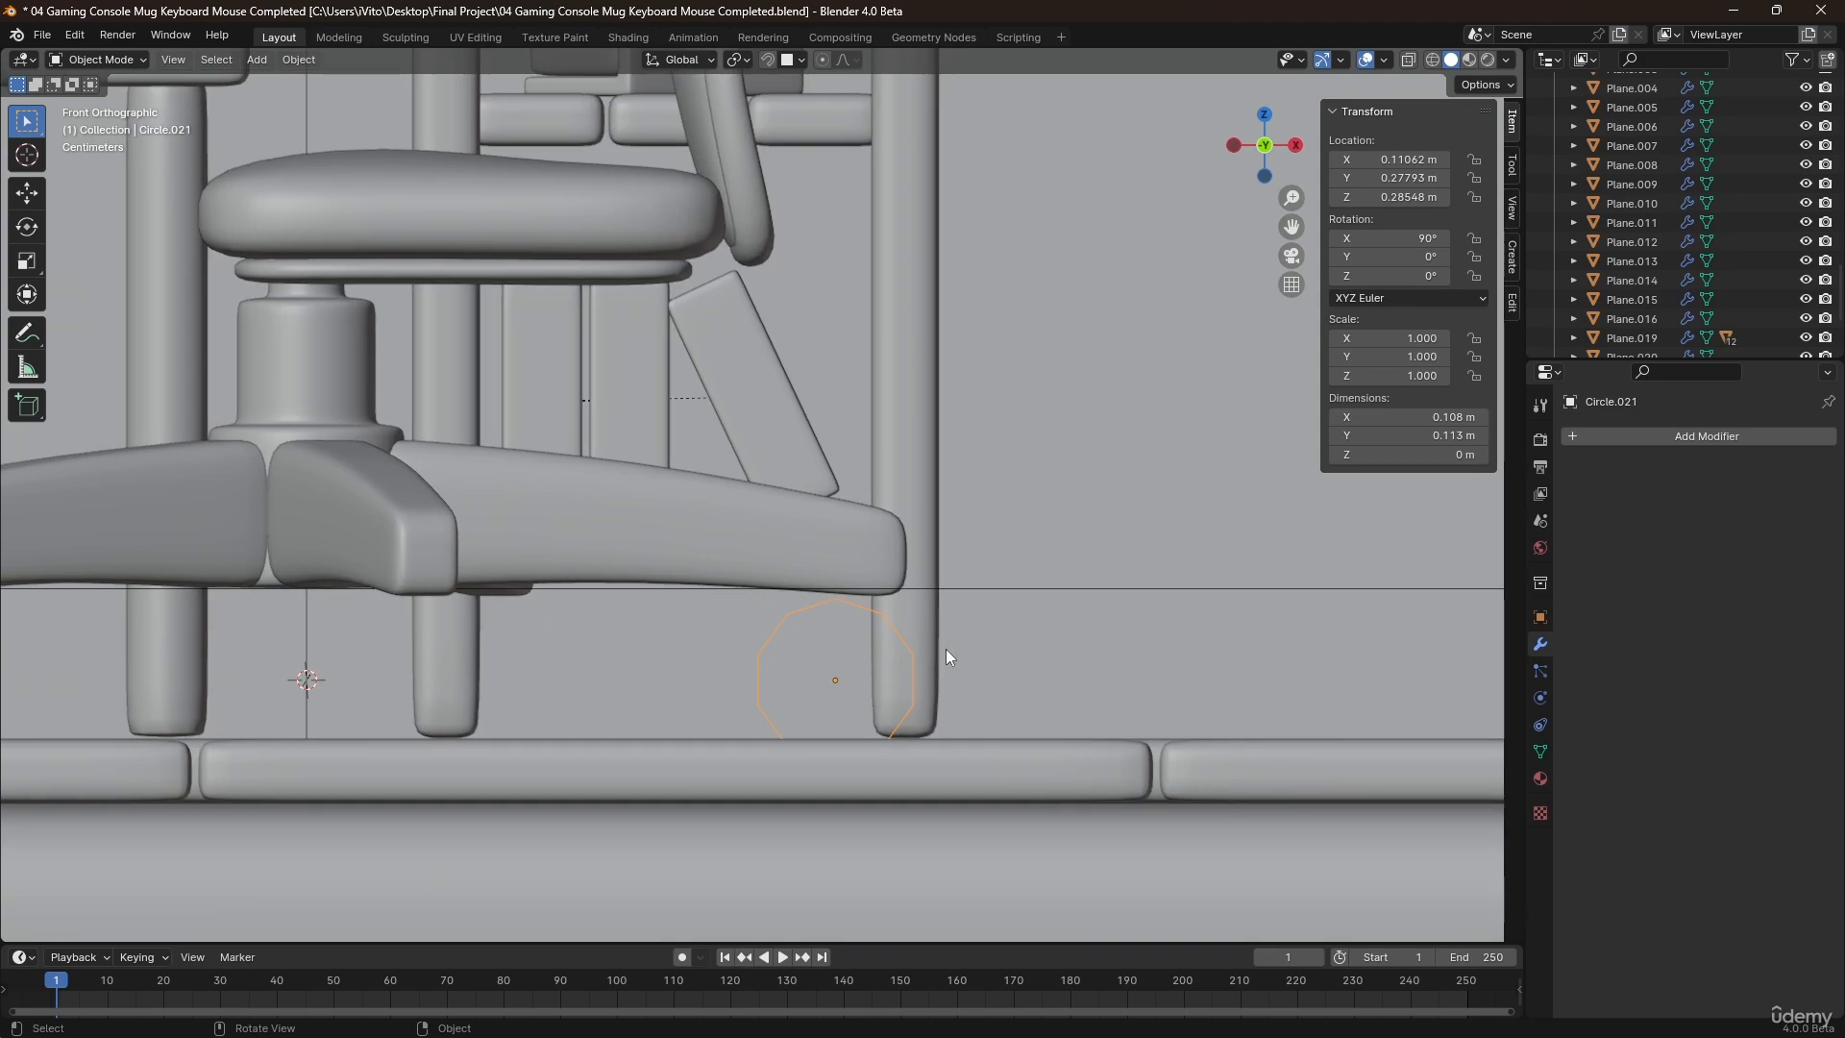
key(Tab)
key(s)
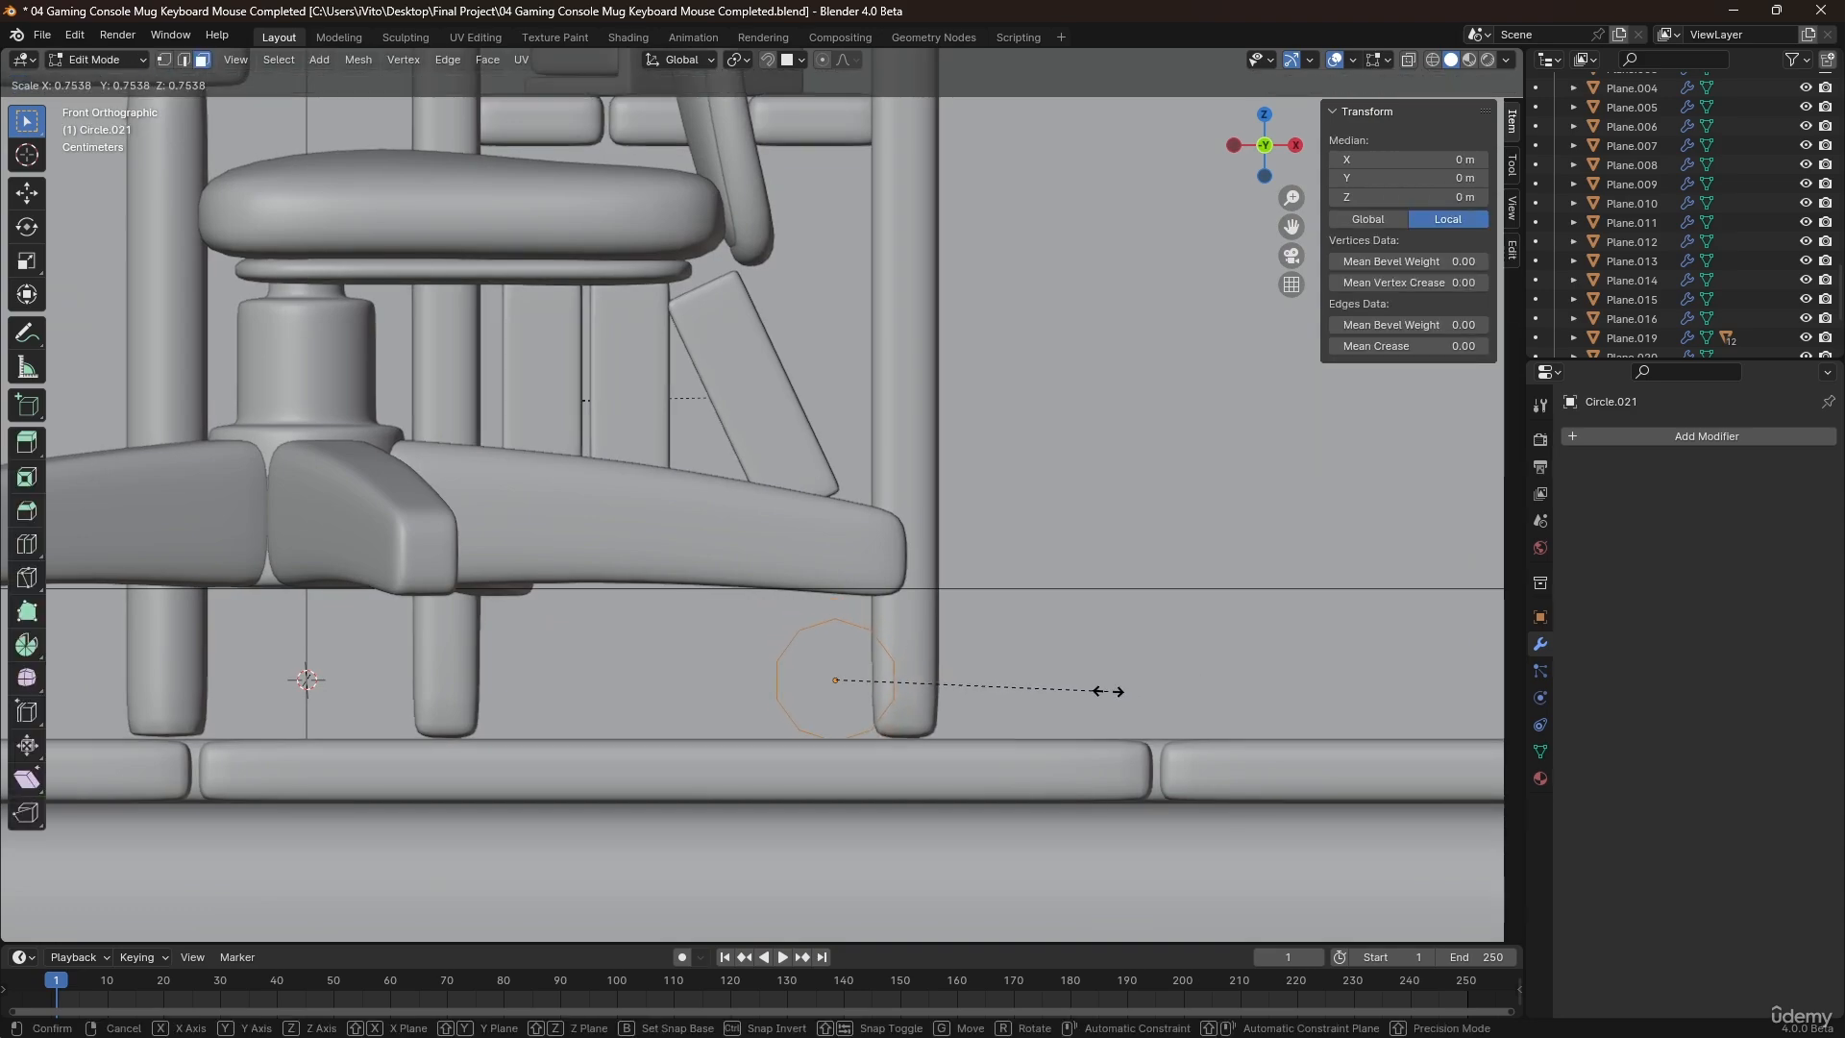
click(1095, 688)
Move the circle's mesh about 0.009 m up along Z and about 0.013 m along X beneath the leg tip.
key(g)
key(z)
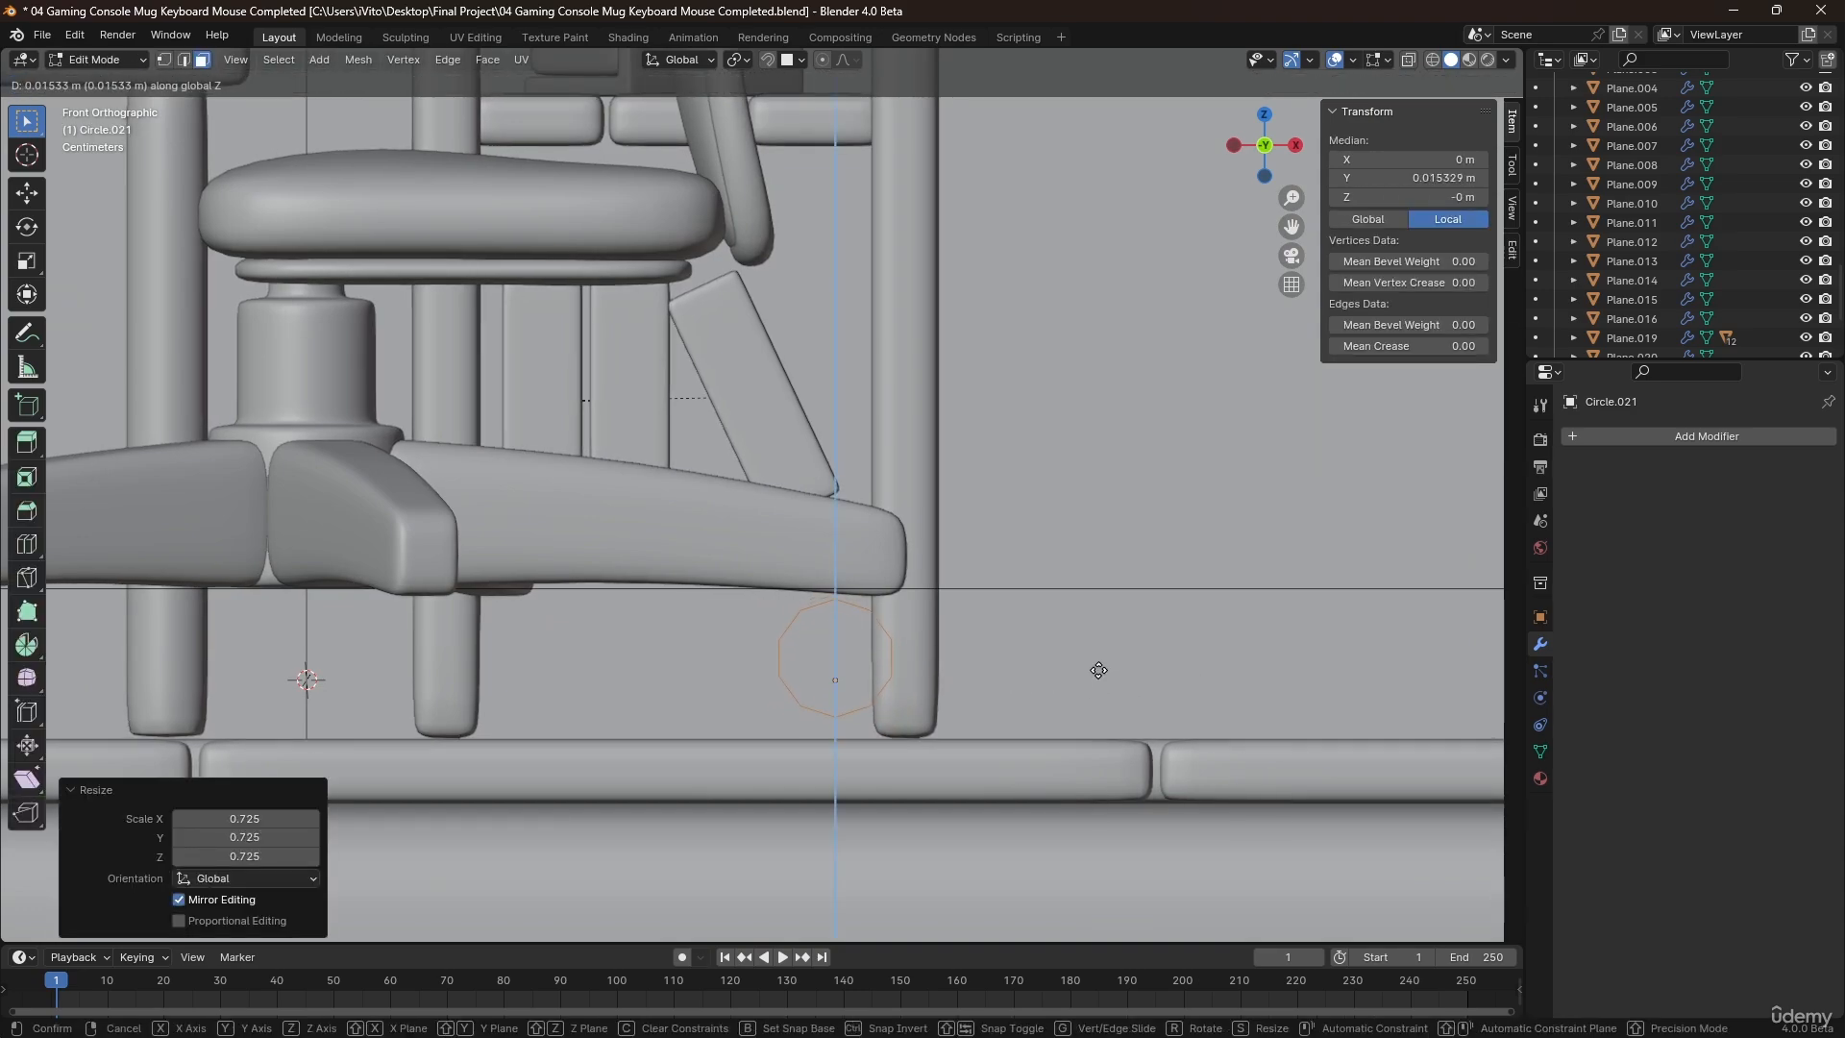
click(1096, 673)
key(g)
key(x)
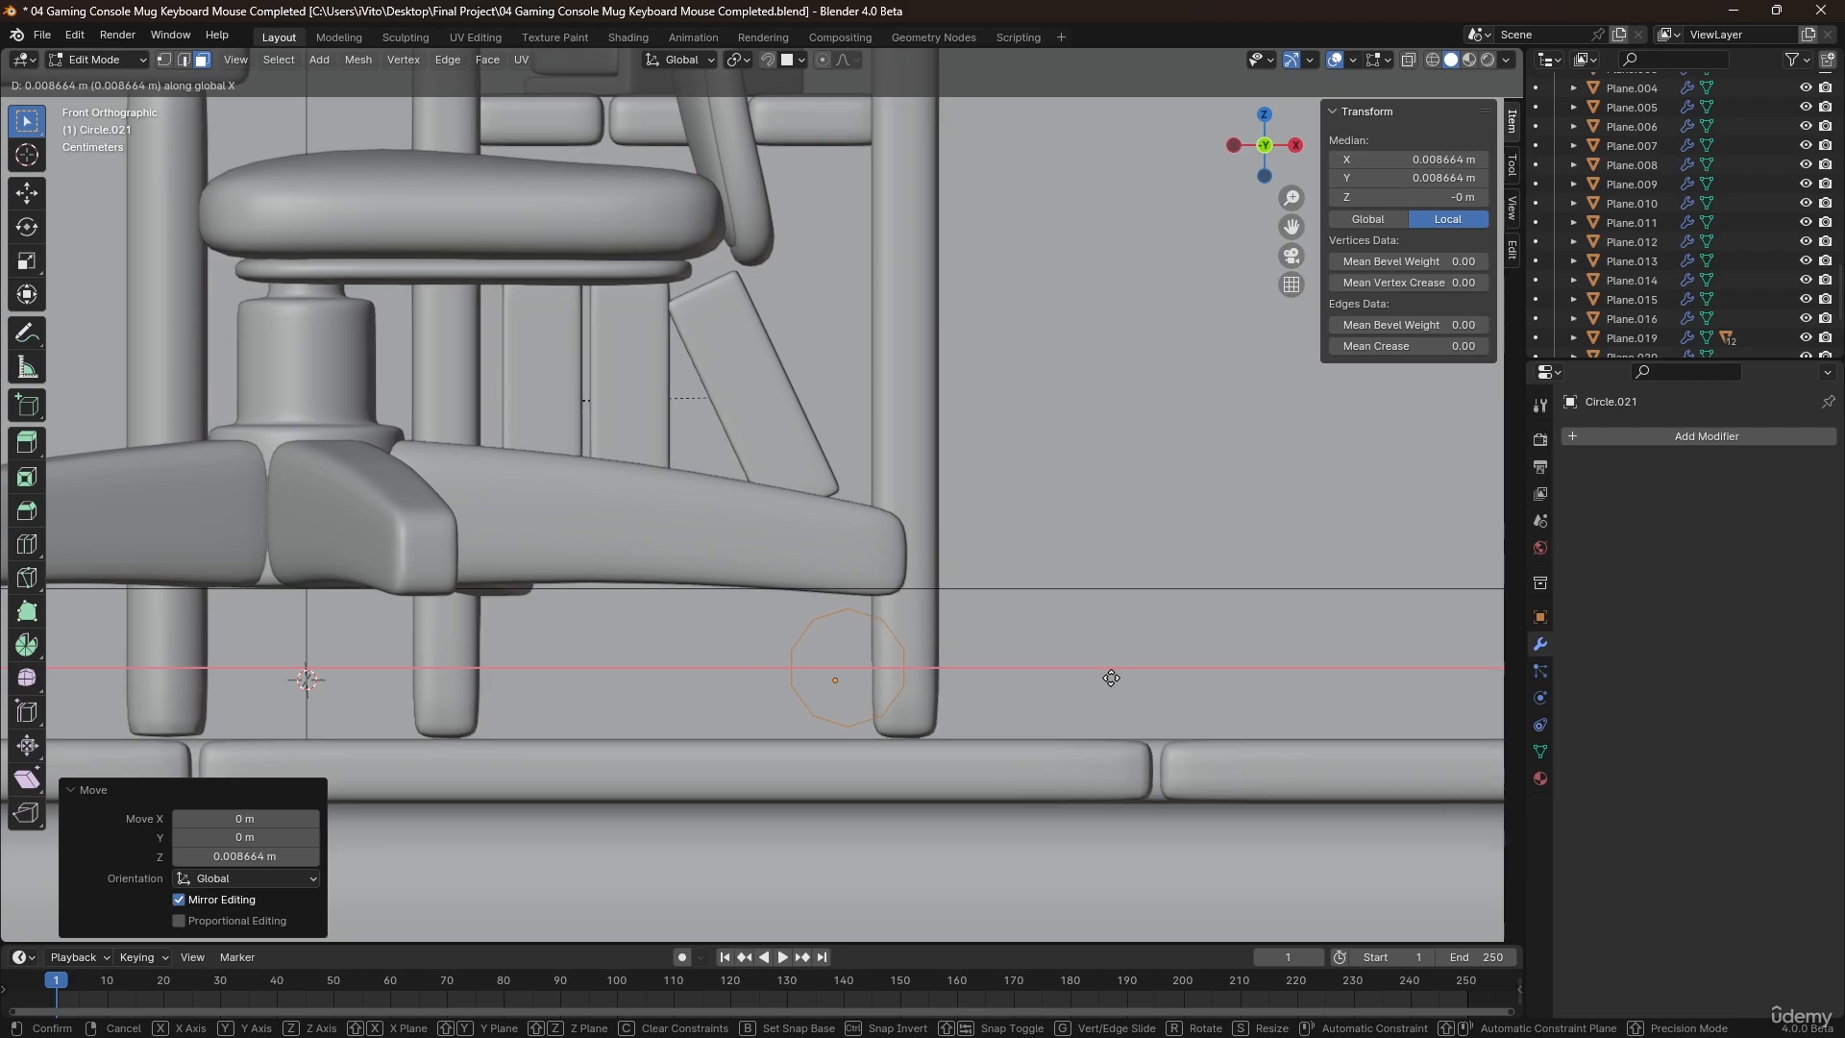
click(1111, 679)
key(g)
key(x)
click(1107, 674)
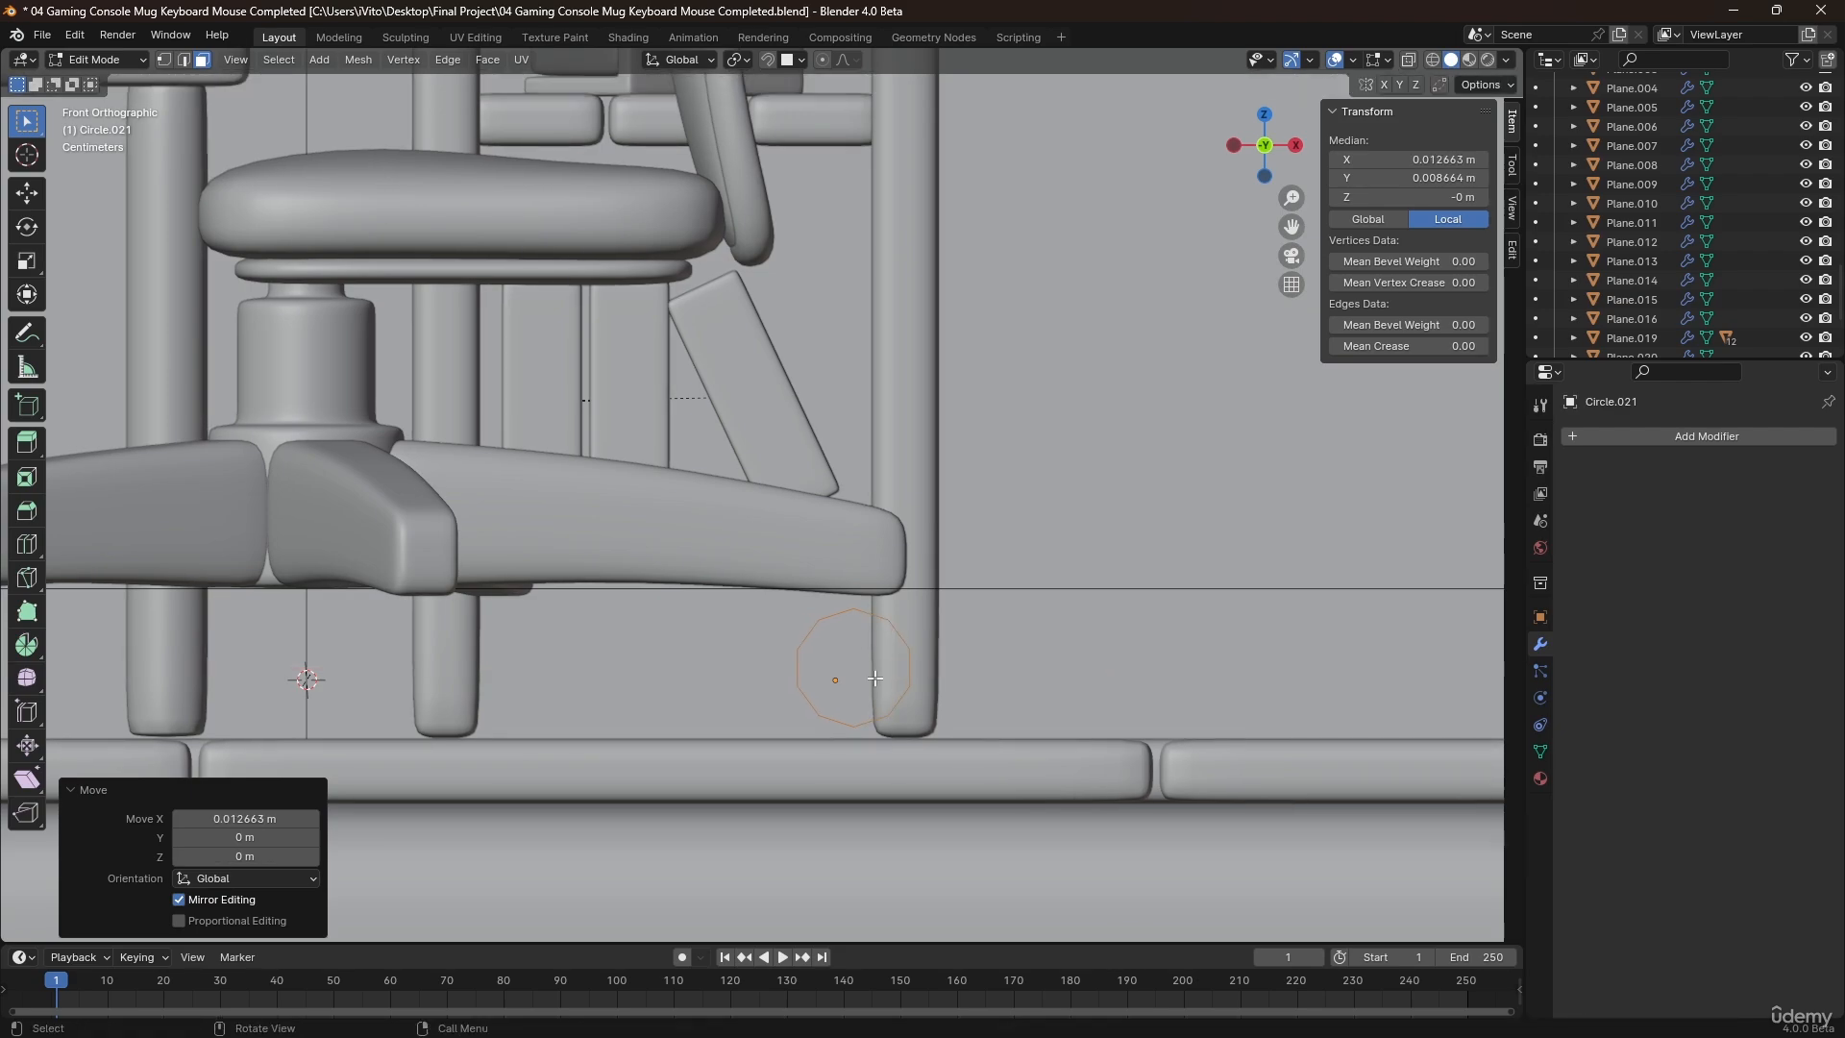
Fill the circle with a face and extrude it about 0.044 m into a solid wheel.
scroll(890, 711, up, 2)
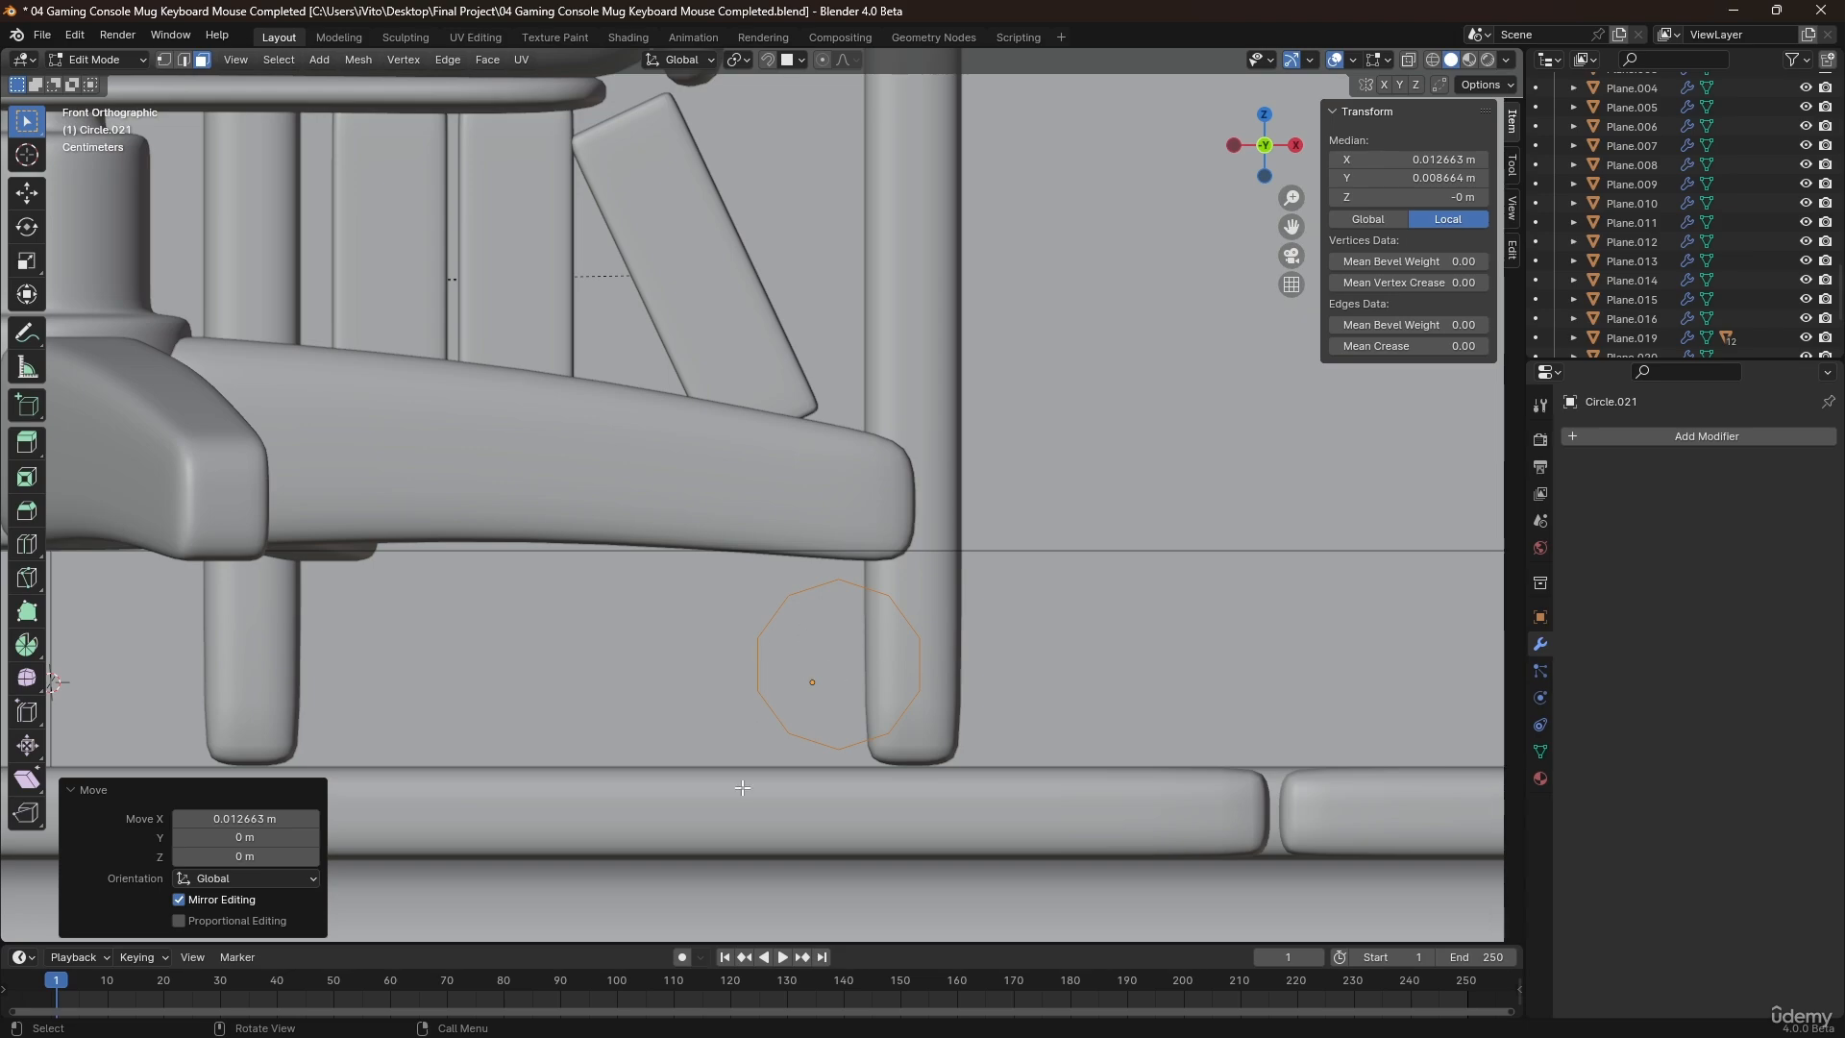
middle_drag(823, 651, 854, 701)
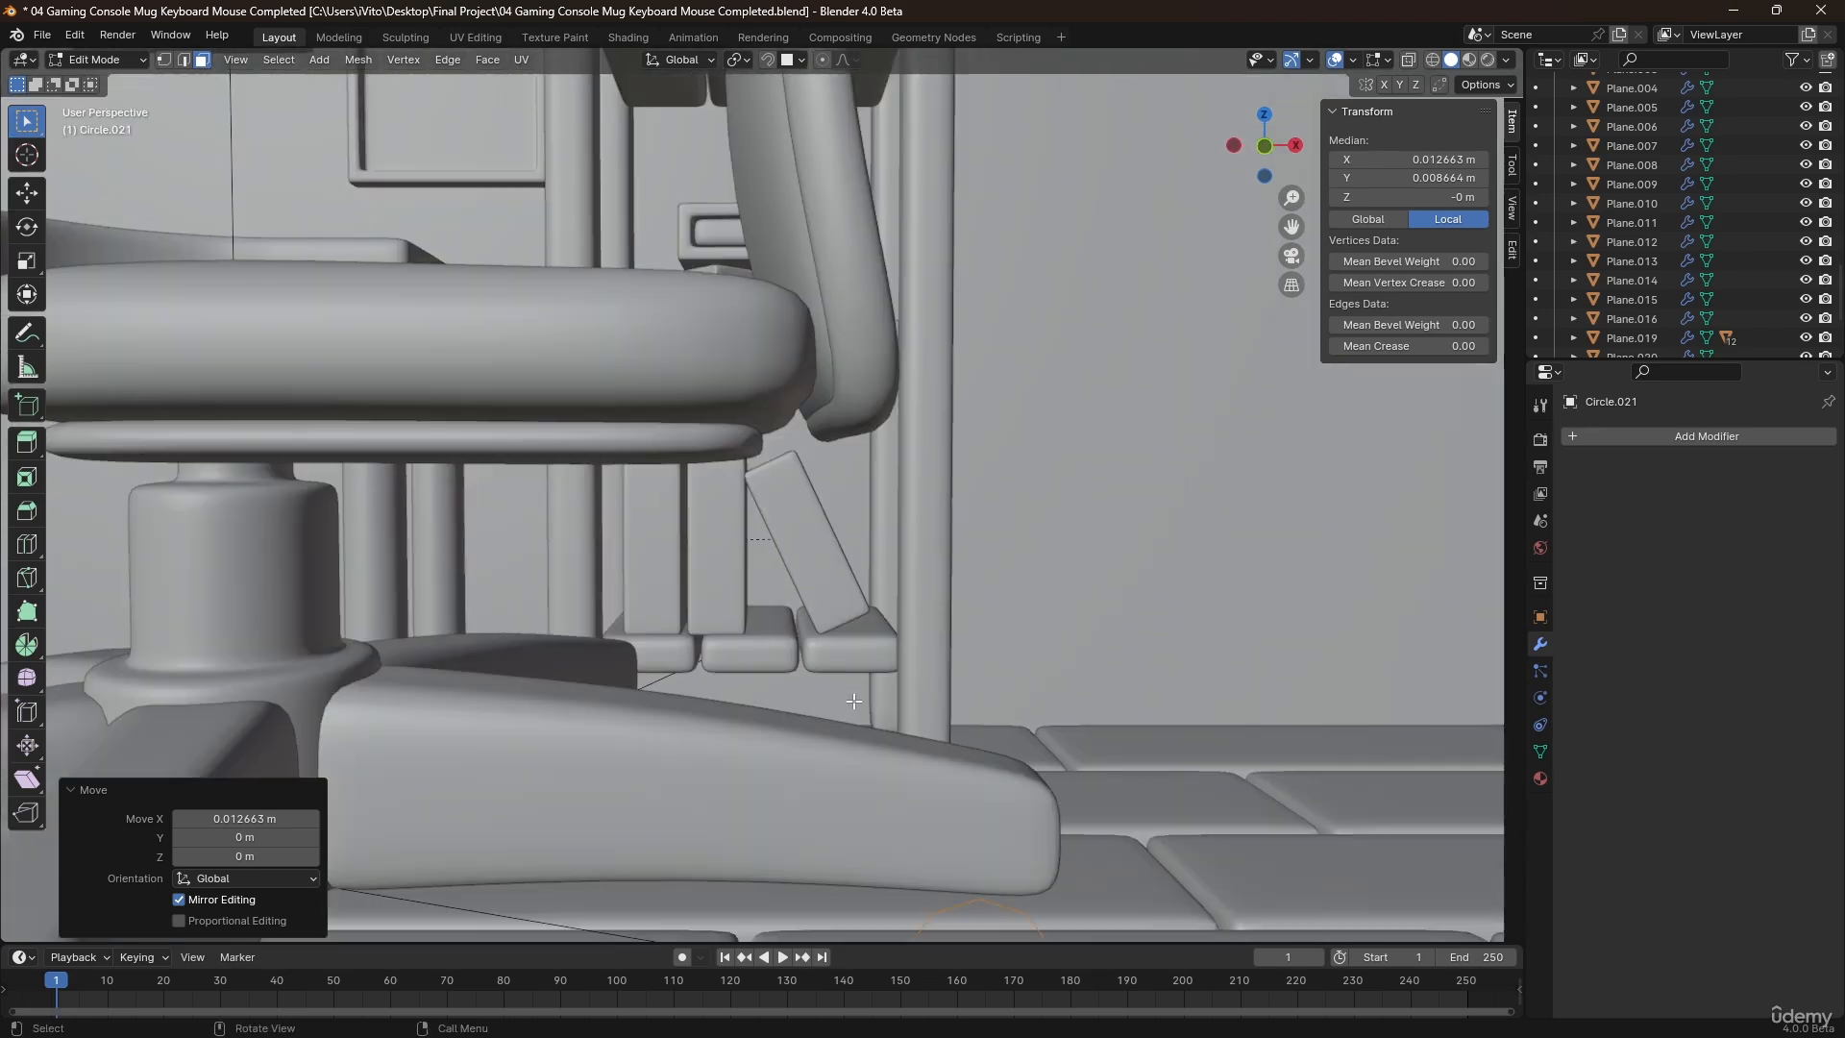
shift+middle_drag(886, 790, 701, 663)
scroll(731, 673, up, 2)
key(f)
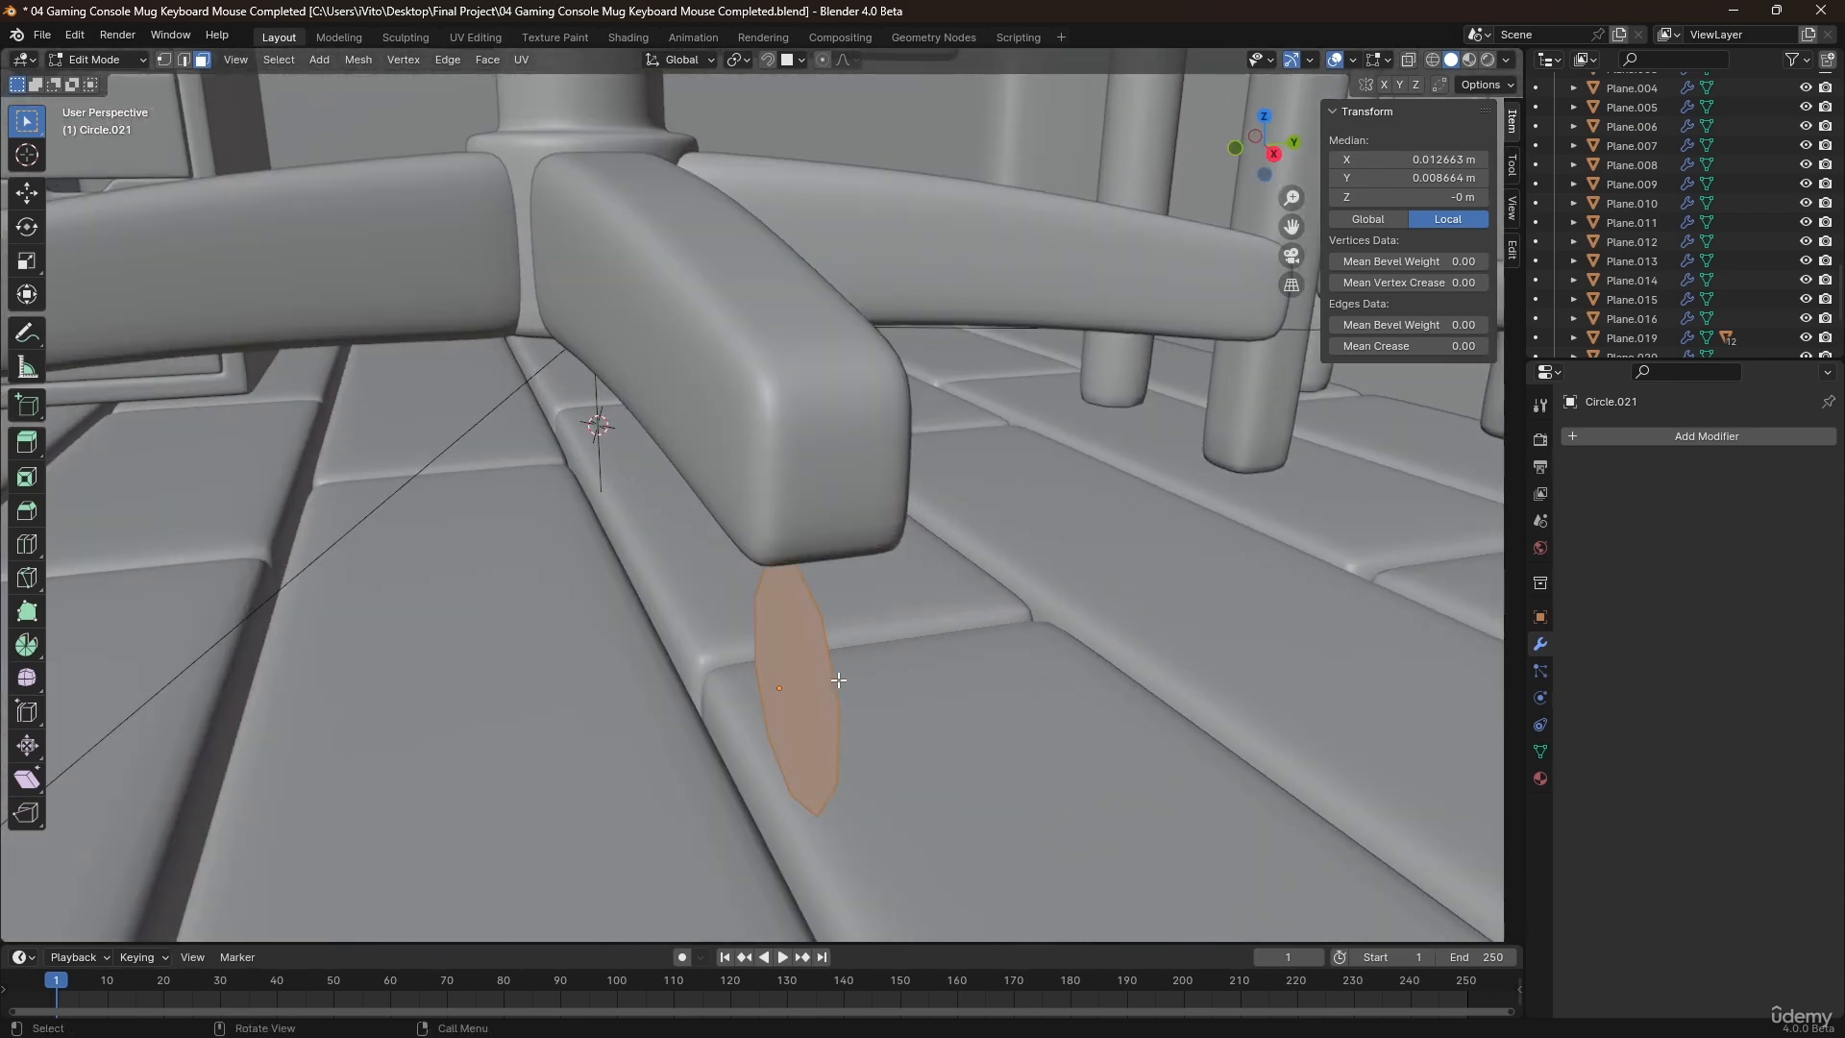
middle_drag(839, 680, 836, 676)
key(e)
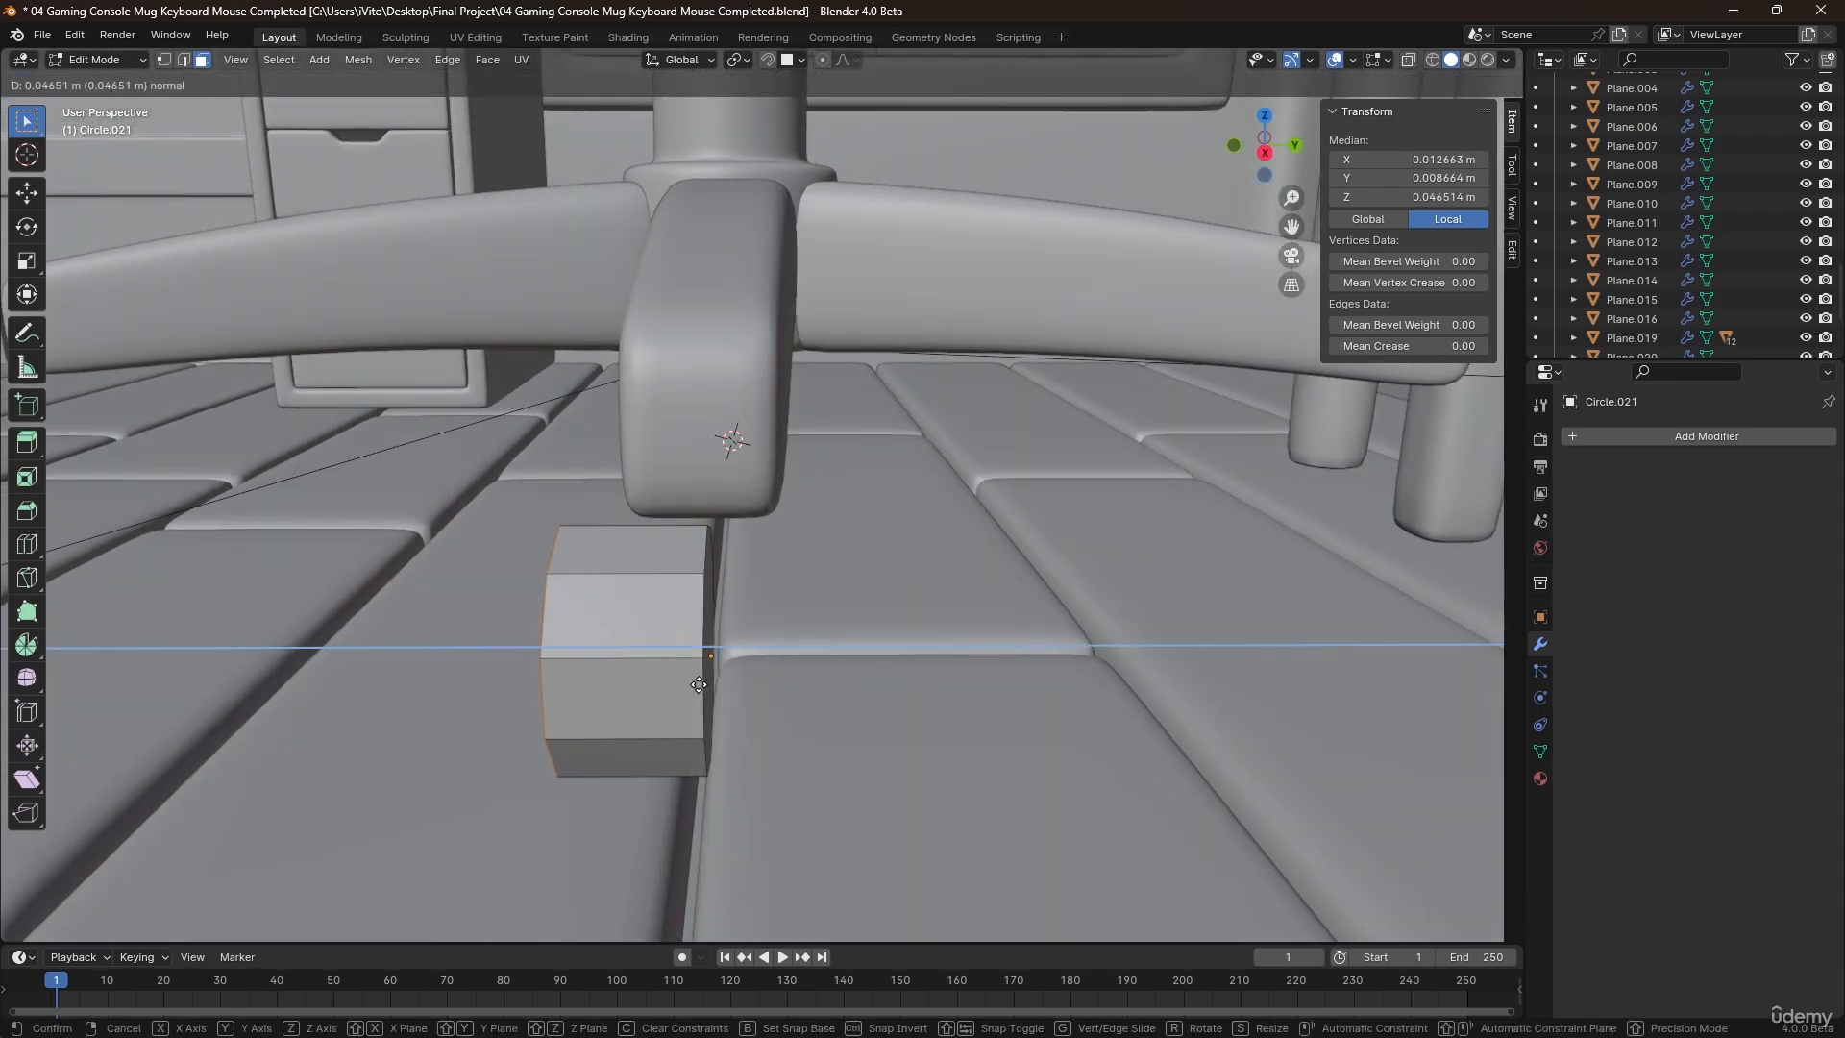
click(708, 685)
Move the whole wheel mesh about 0.0215 m along Y to center it under the leg.
key(a)
key(g)
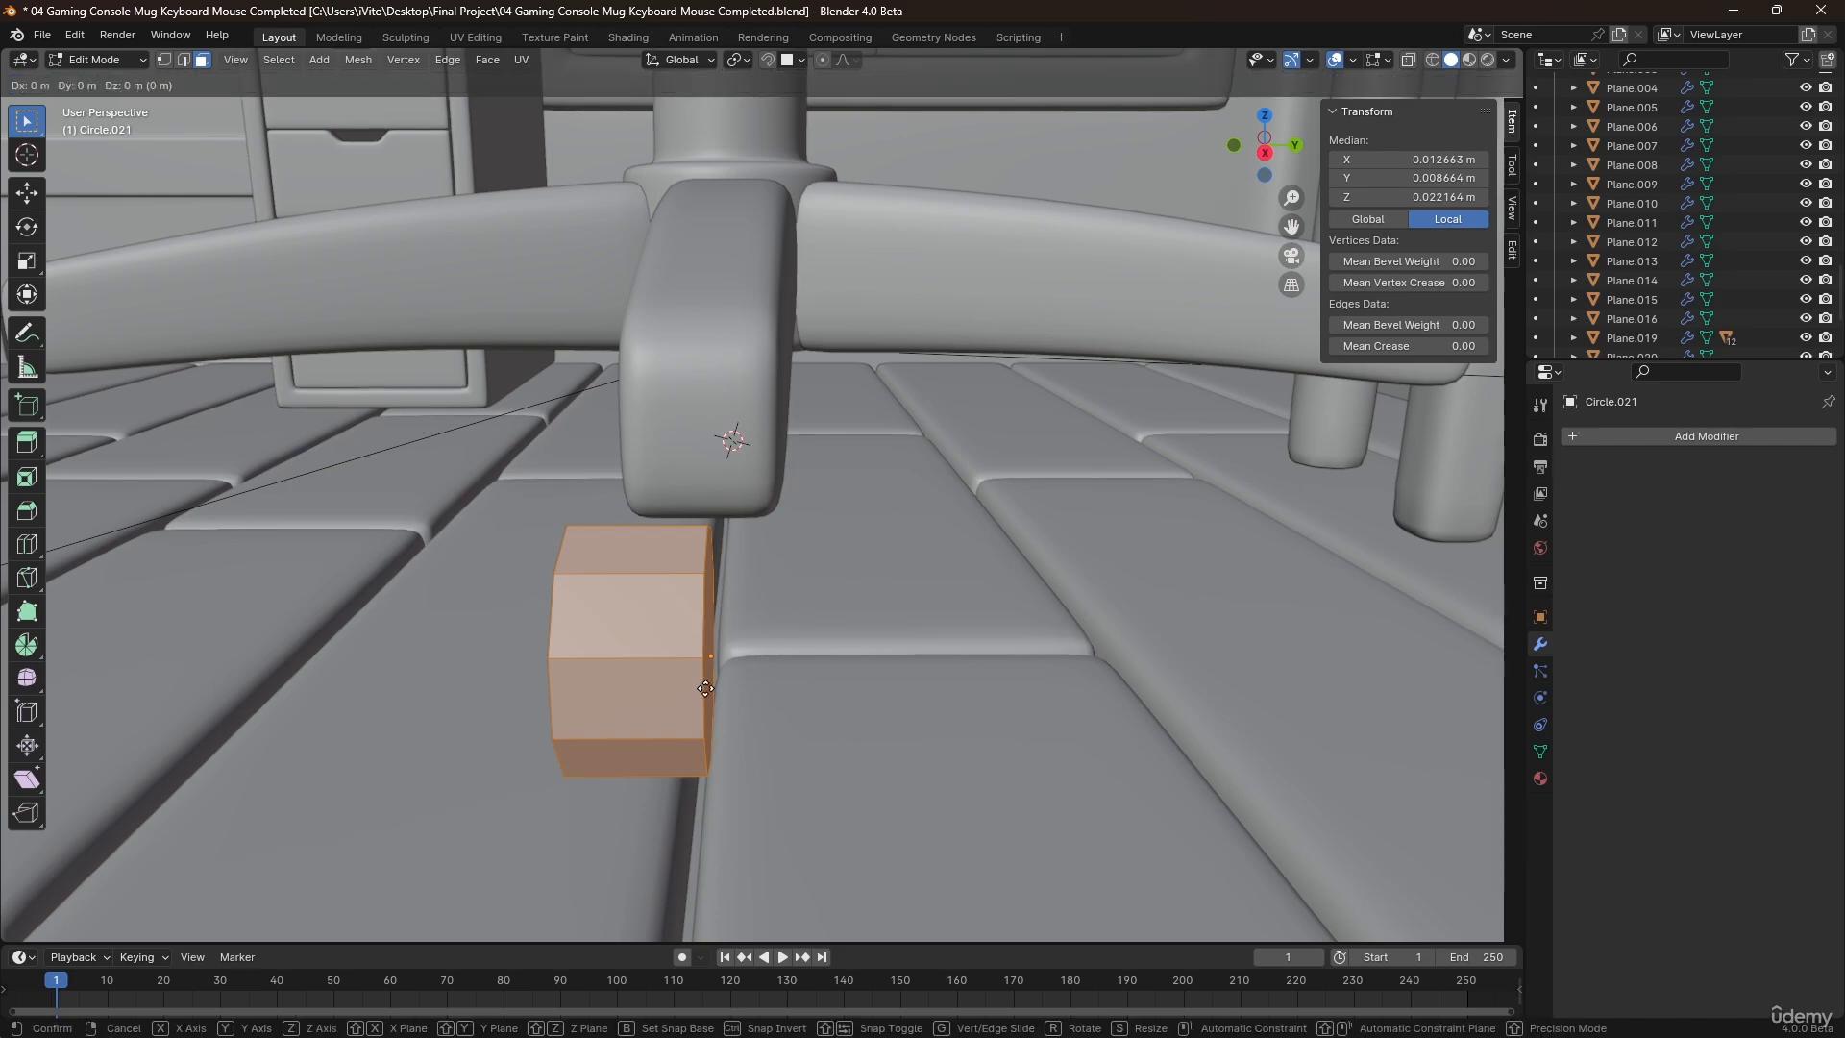
key(x)
key(y)
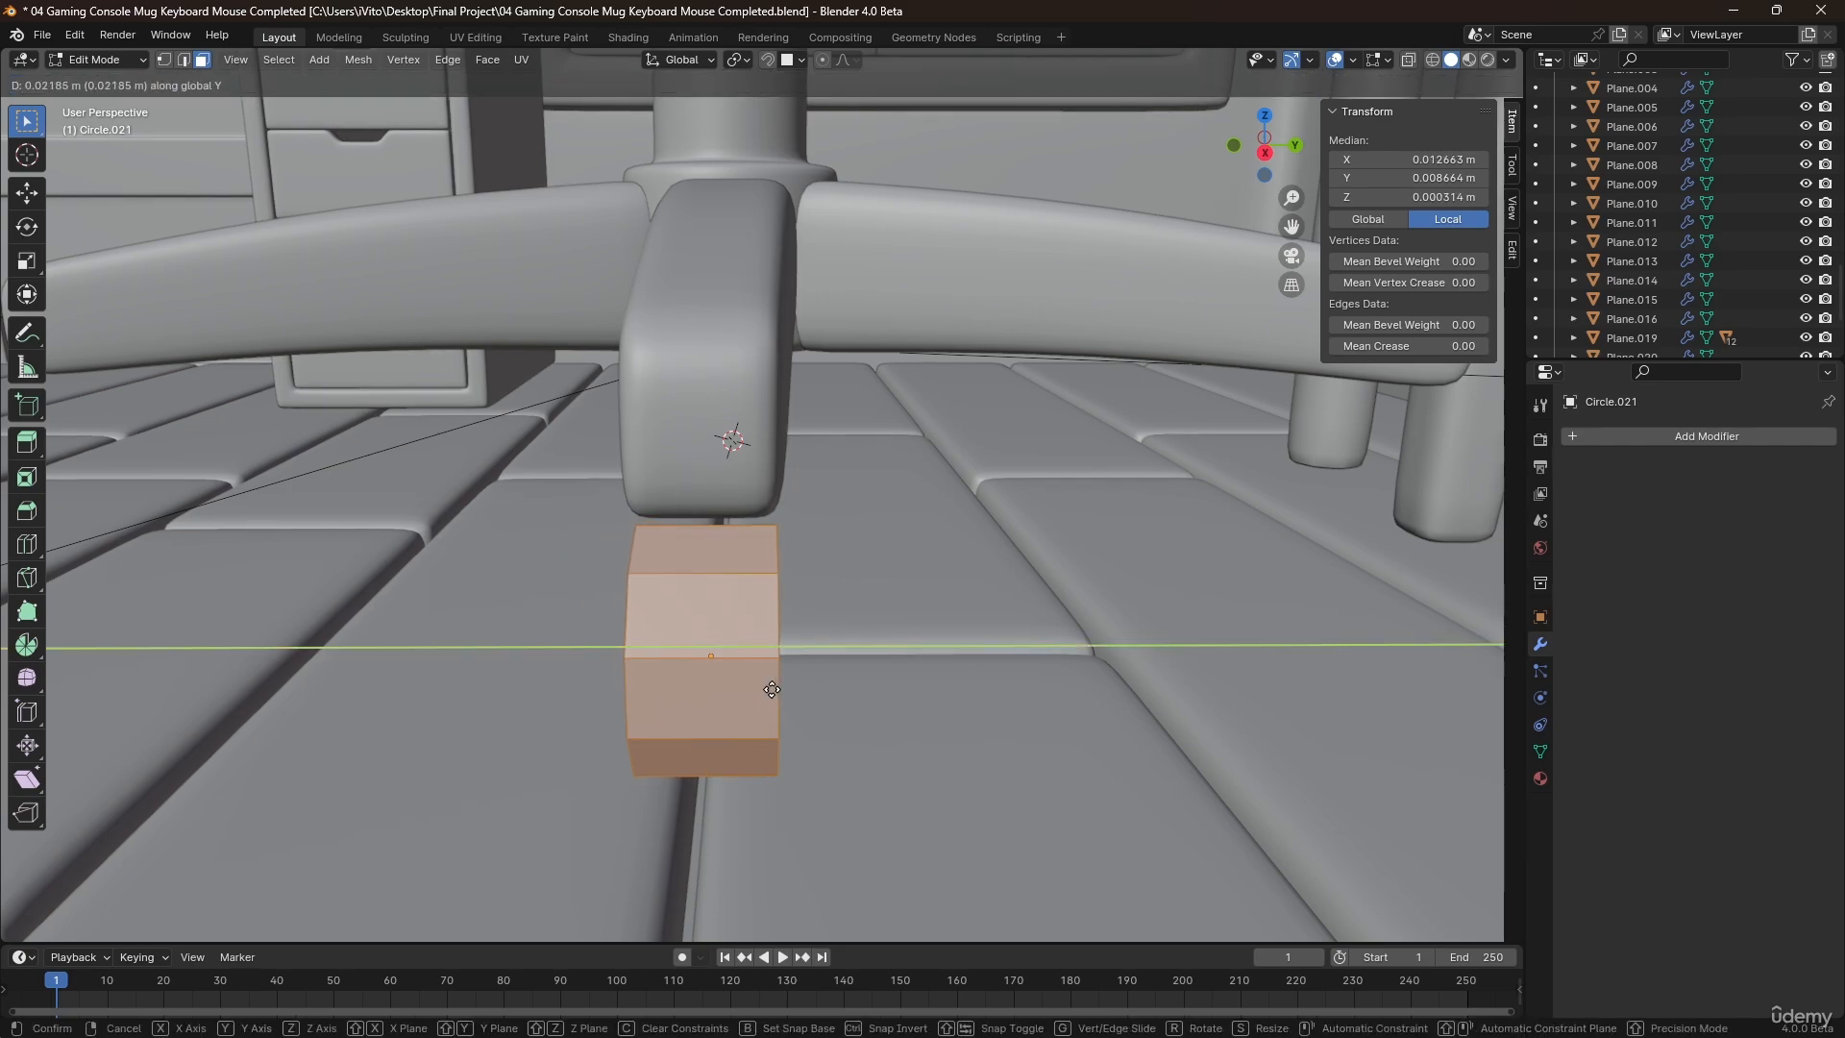
click(766, 691)
key(g)
key(y)
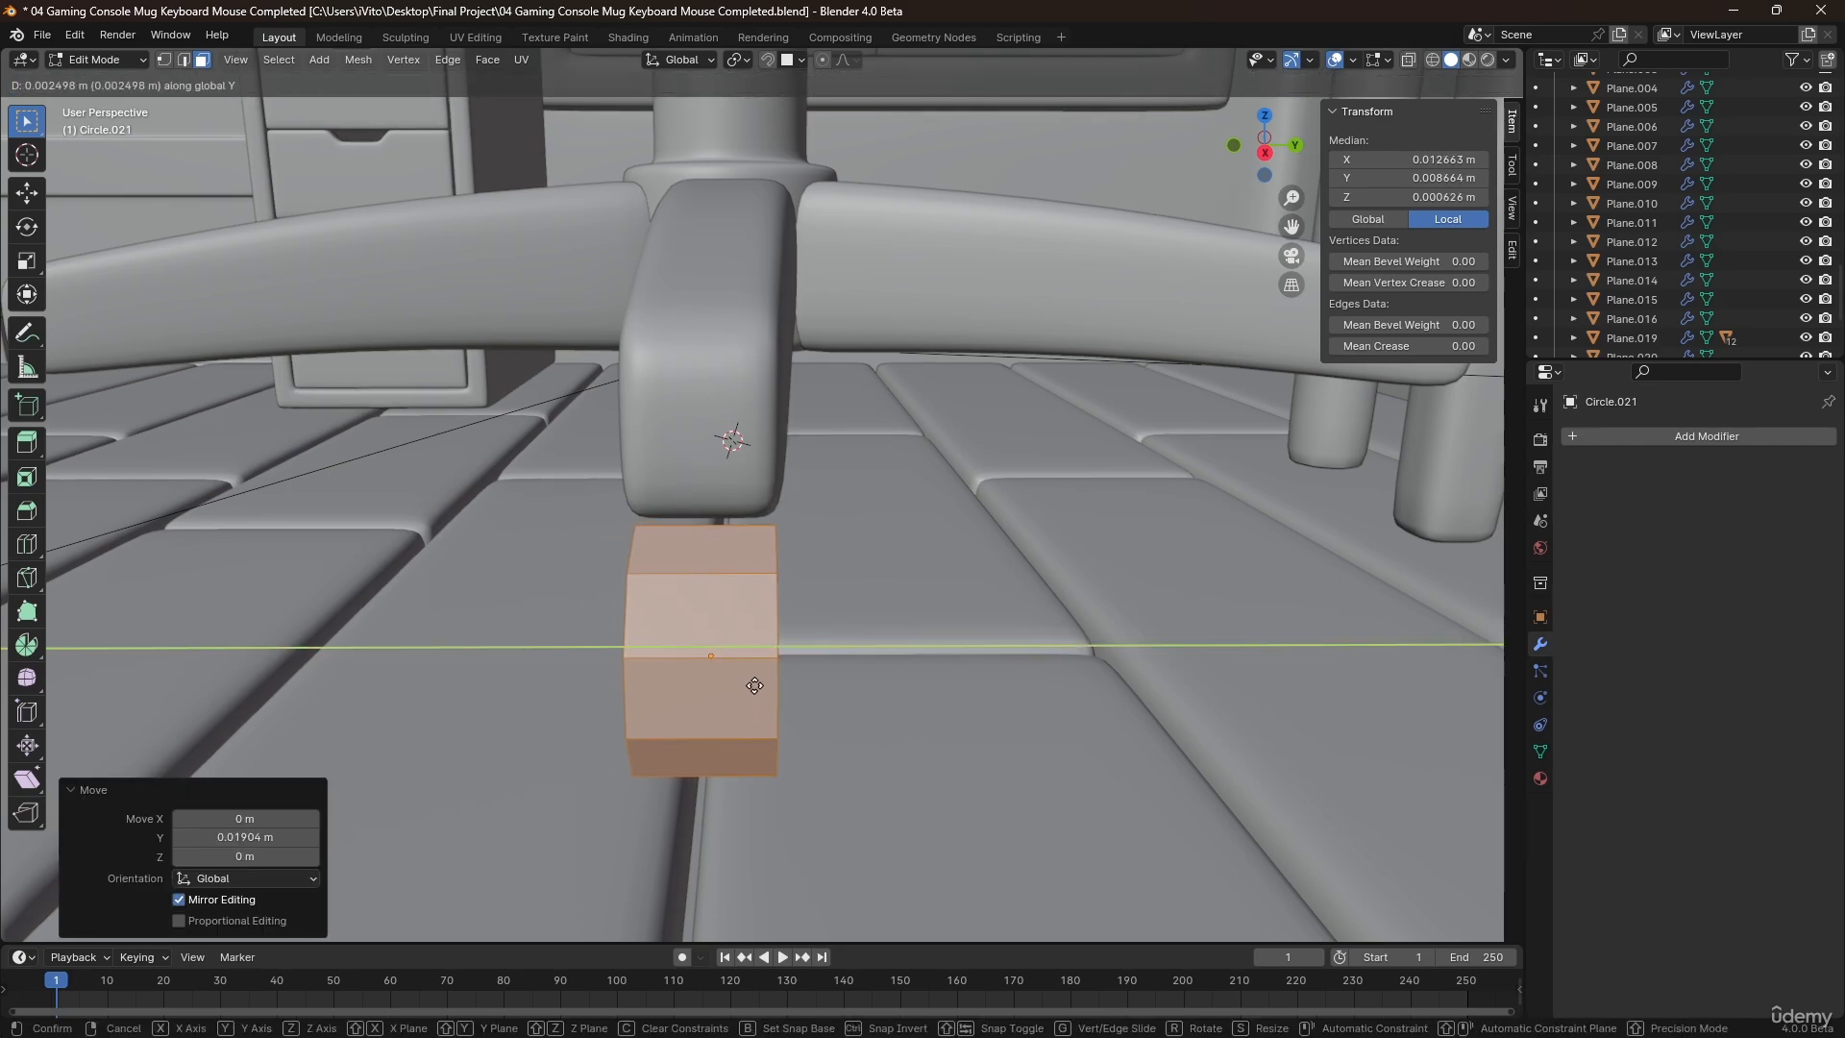
click(750, 685)
Add a centered loop cut around the wheel's tread and bevel it to a width of about 0.0117 m.
middle_drag(749, 685, 831, 579)
key(ctrl+r)
click(831, 580)
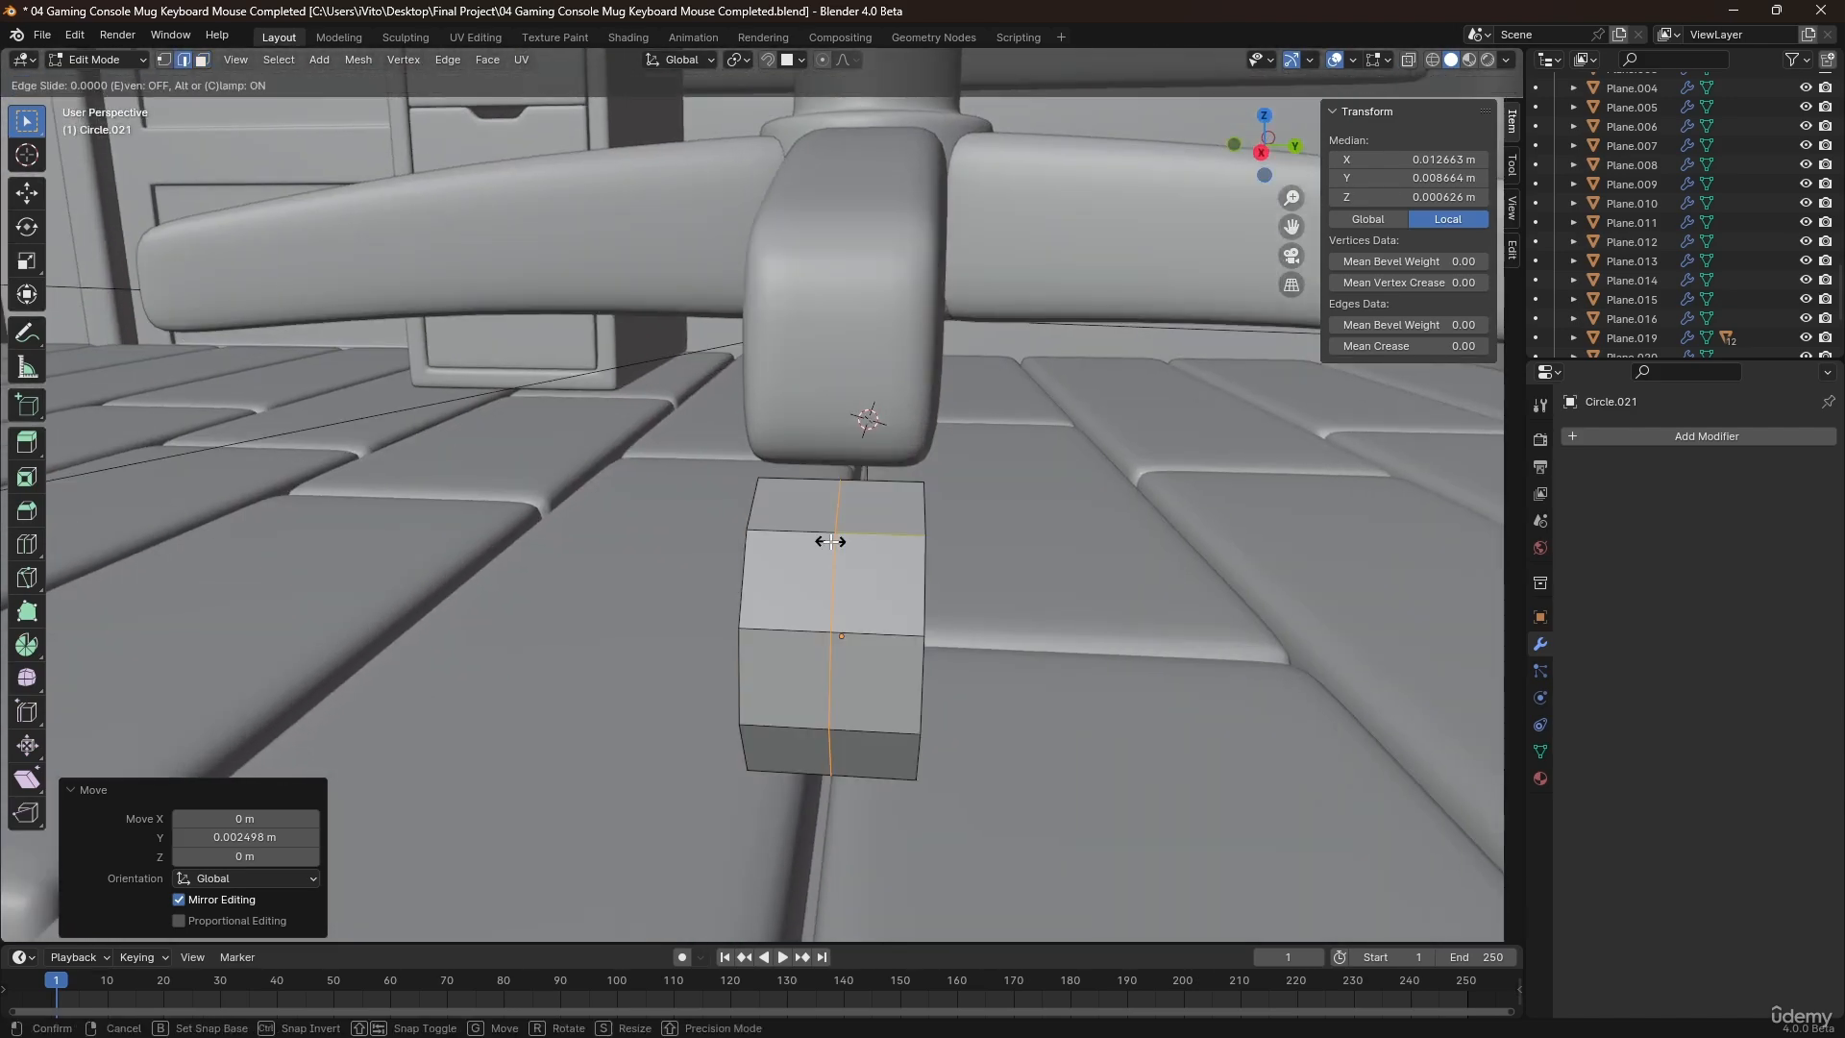
right_click(832, 580)
key(ctrl+b)
click(1131, 617)
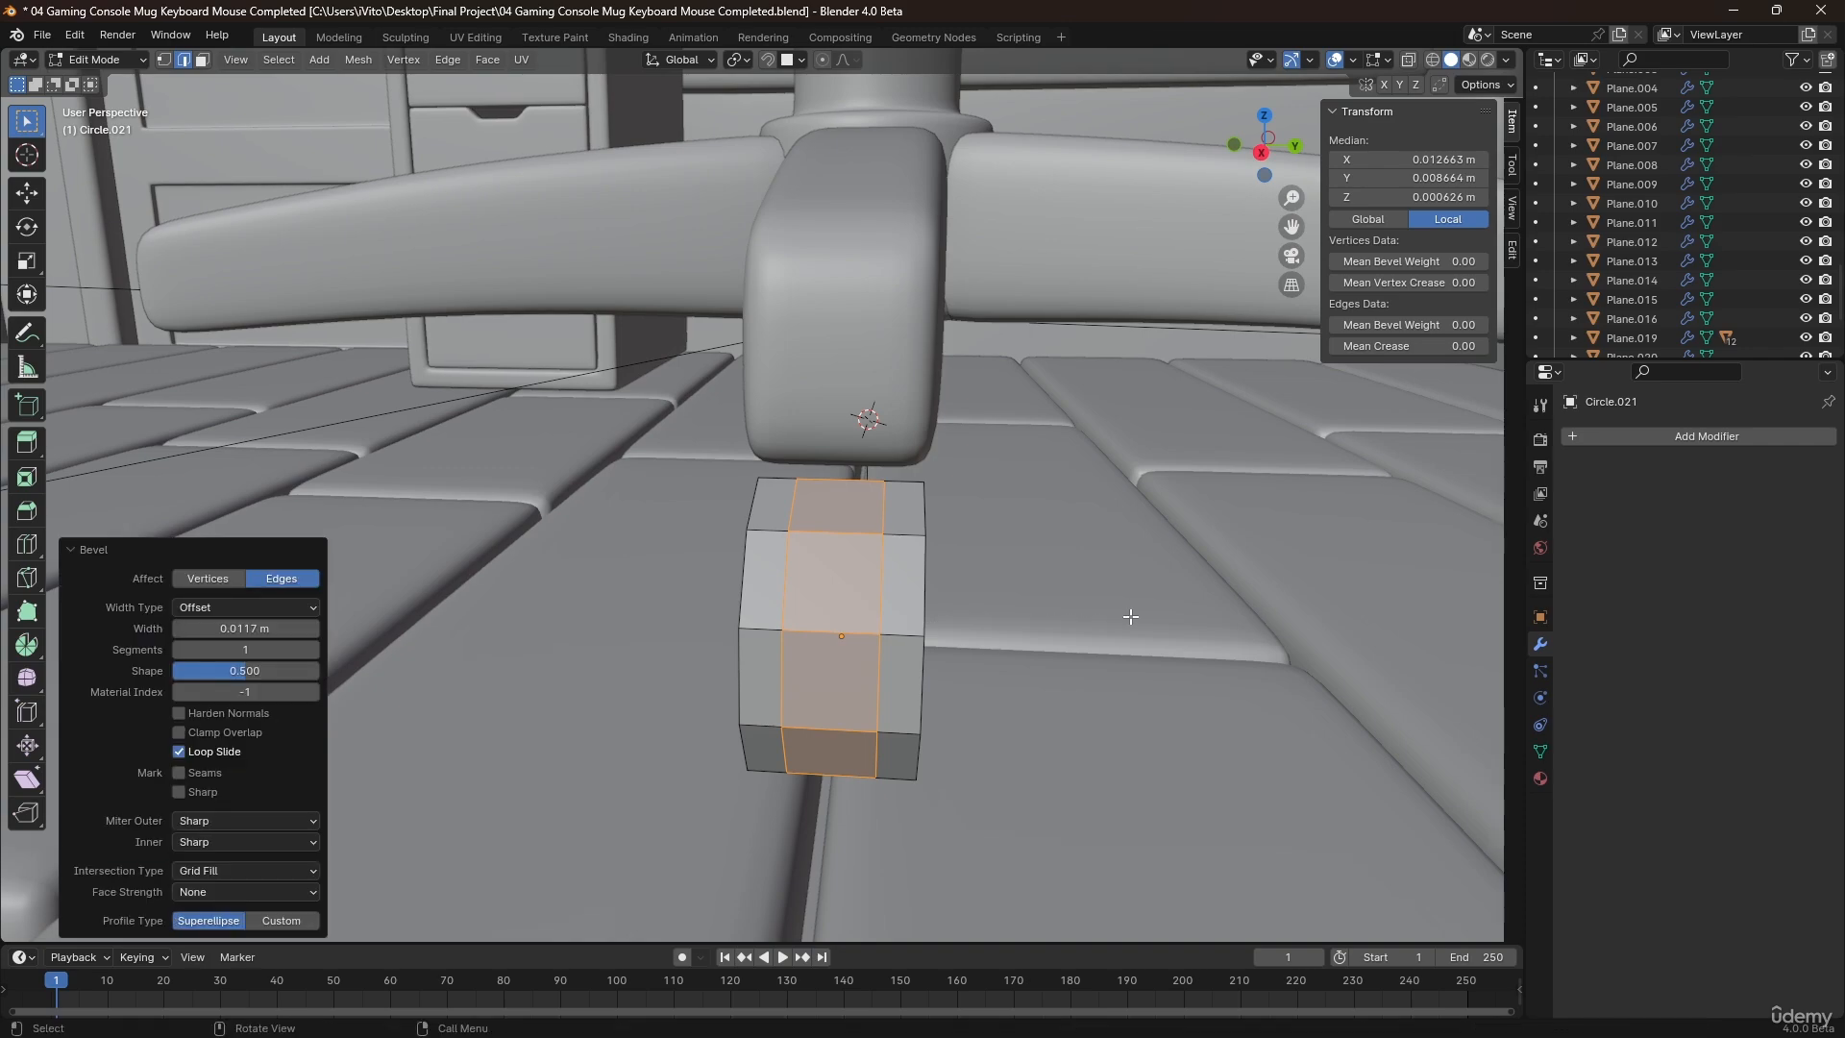
Bevel both tread loops by about 0.0013 m and extrude the resulting faces along normals by about -0.0044 m as grooves.
click(878, 565)
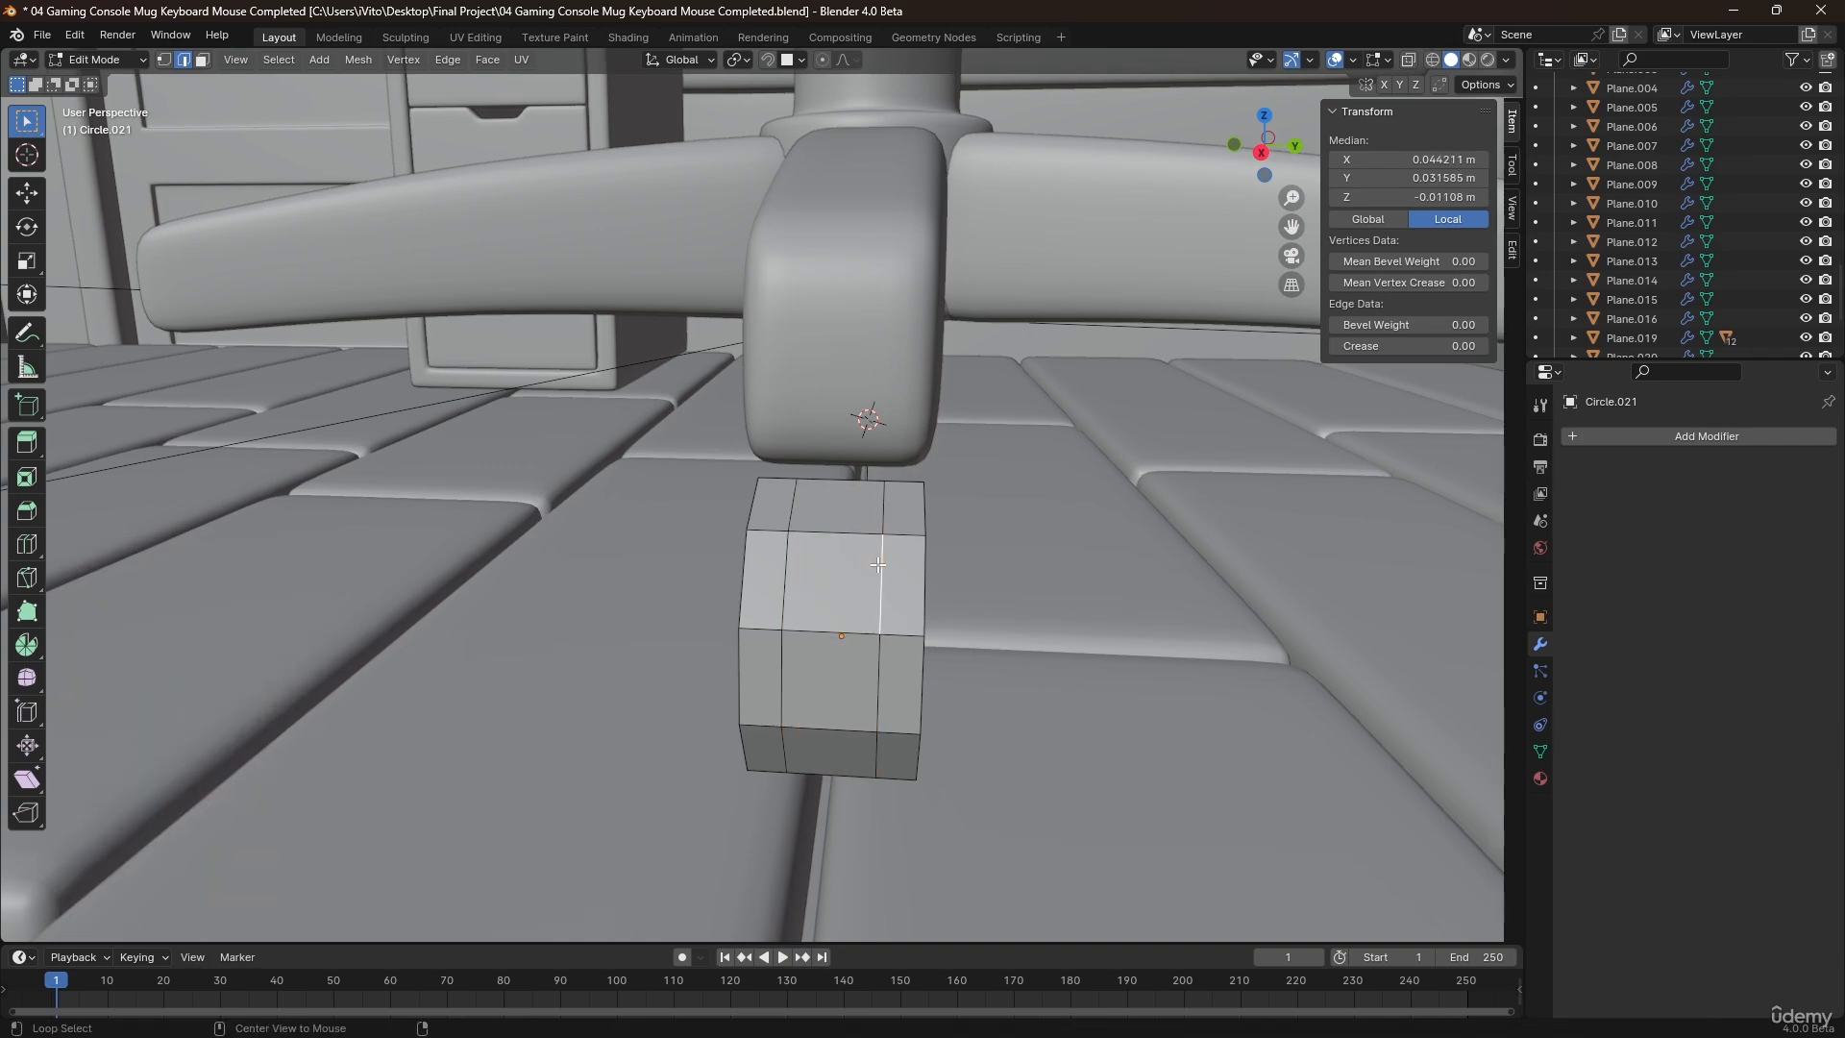
alt+click(880, 568)
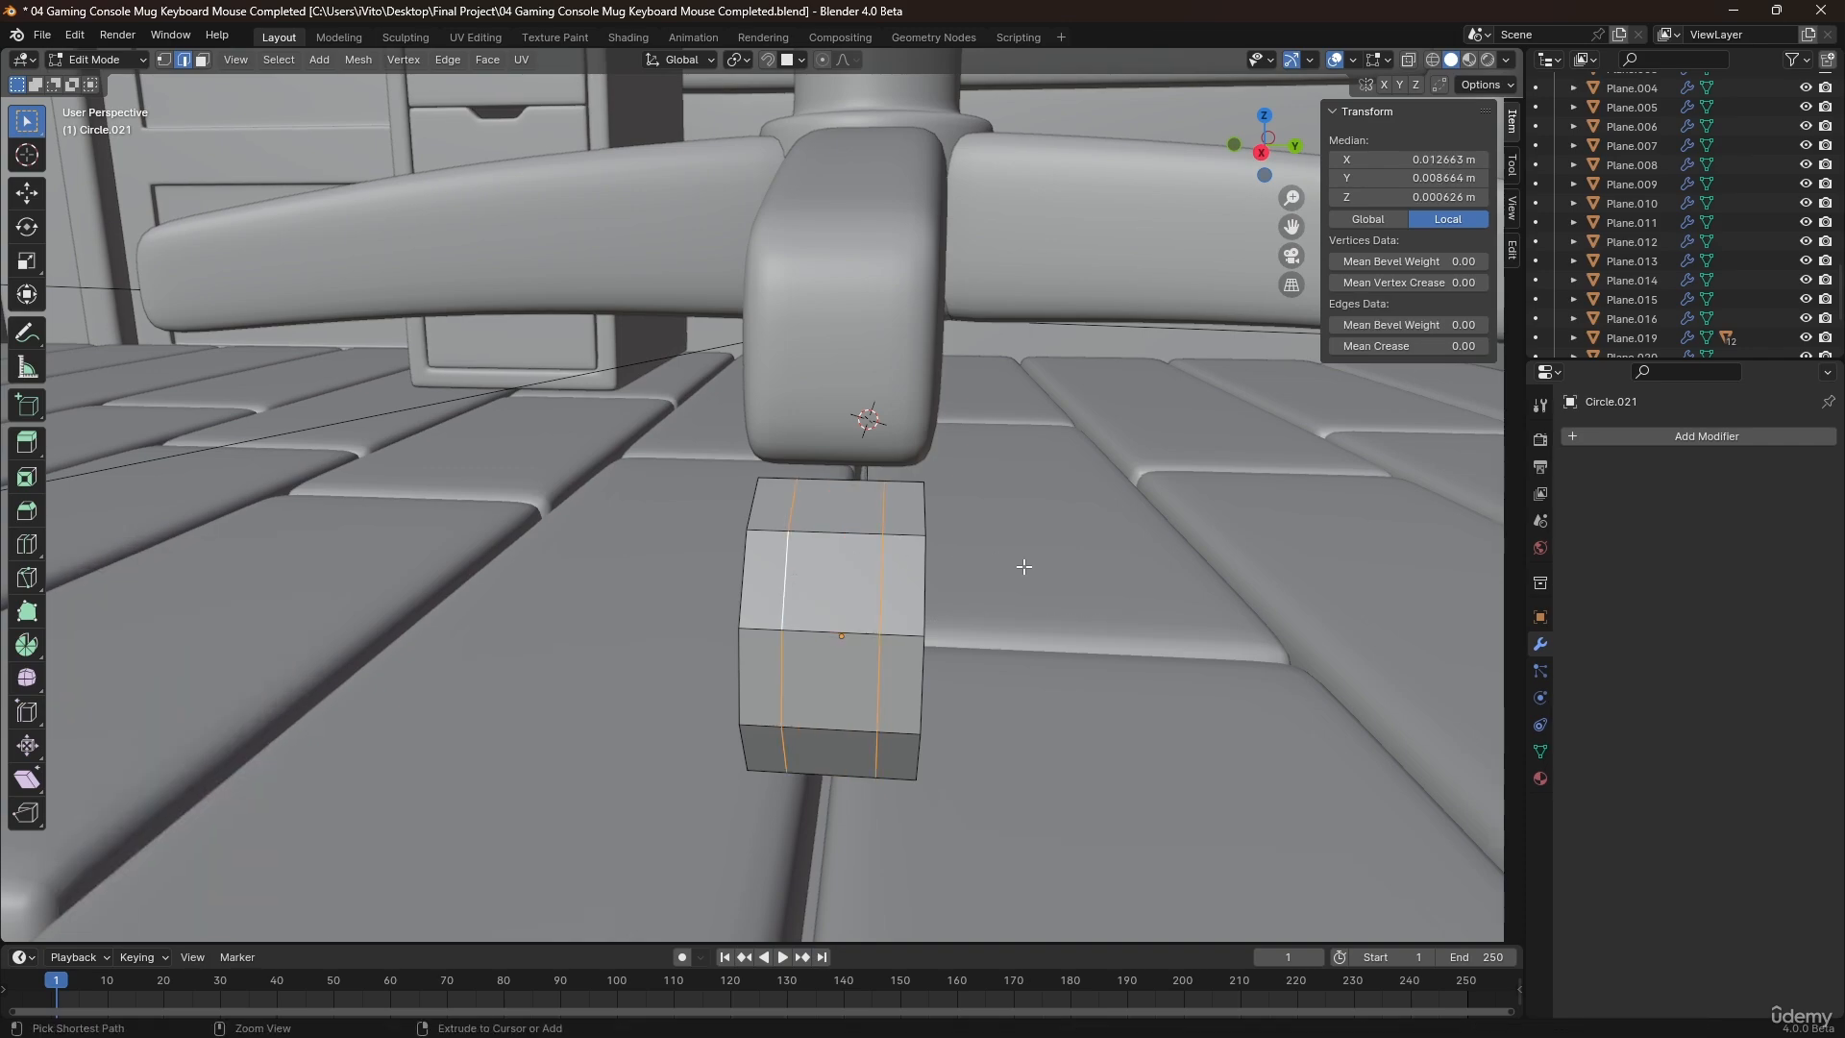
key(ctrl+b)
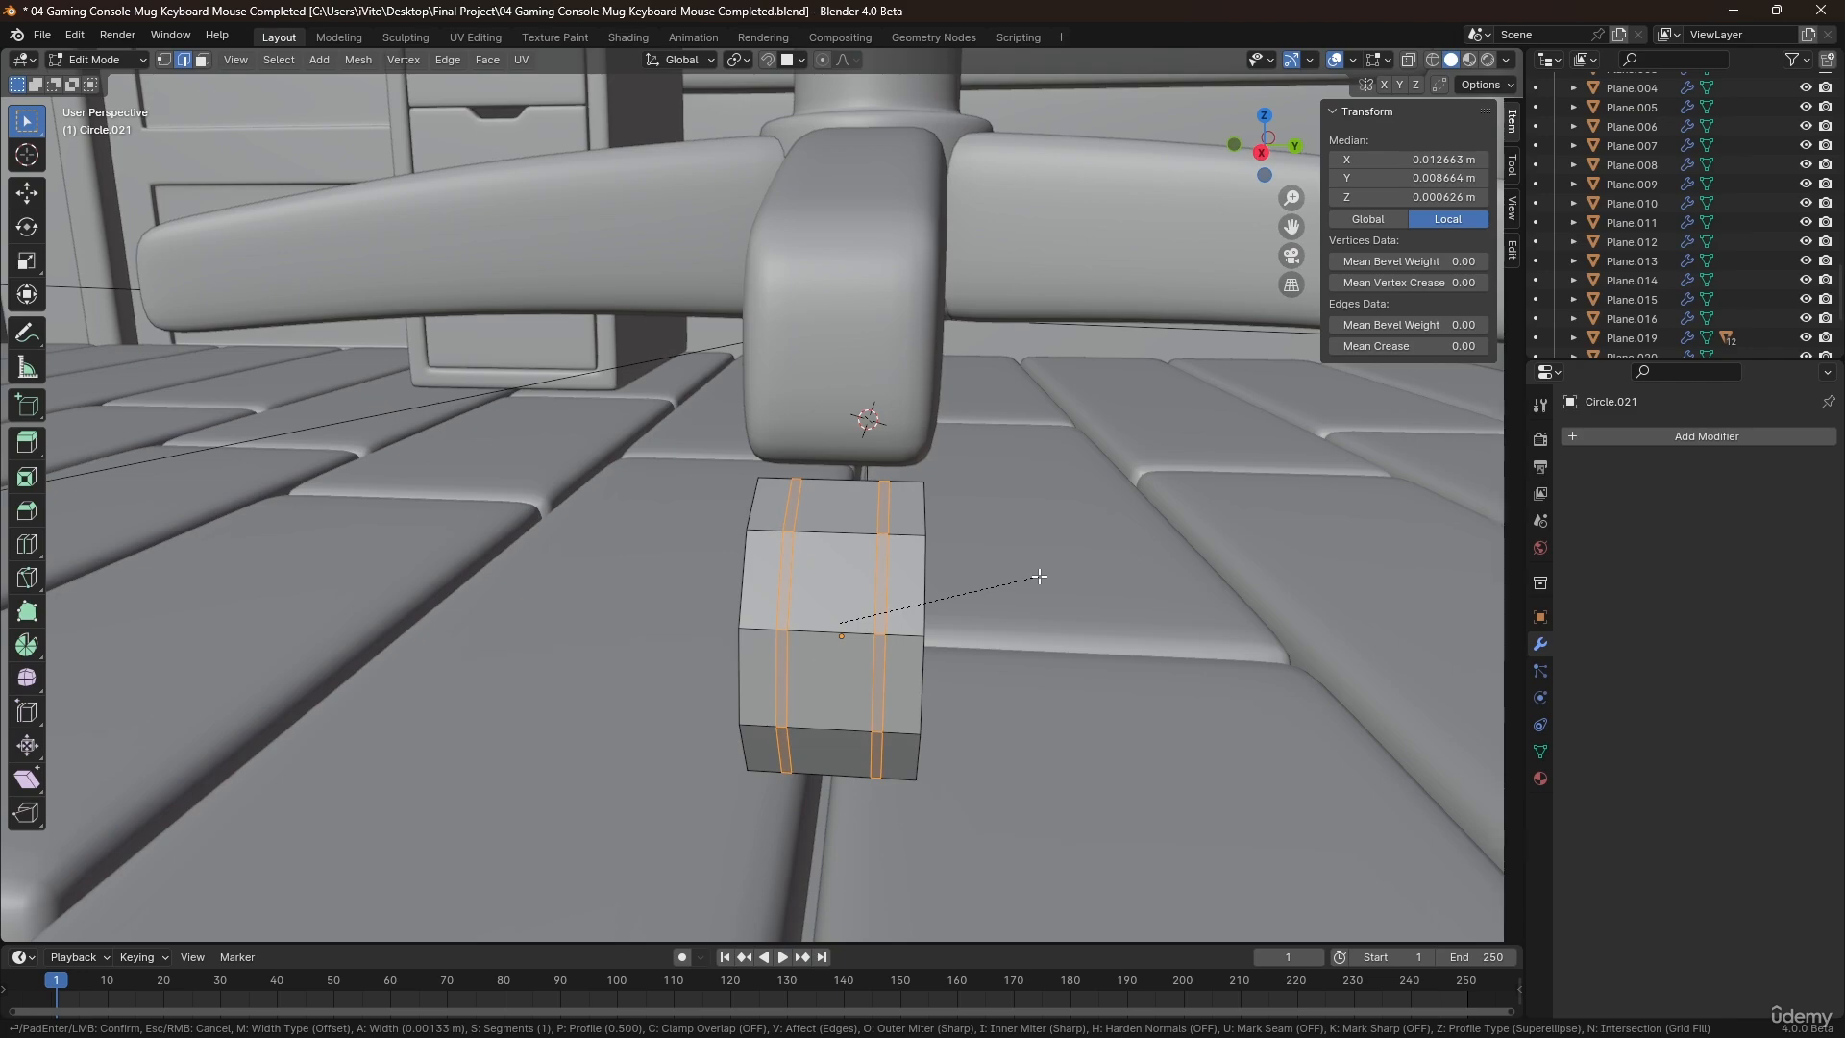
click(1039, 576)
key(alt+e)
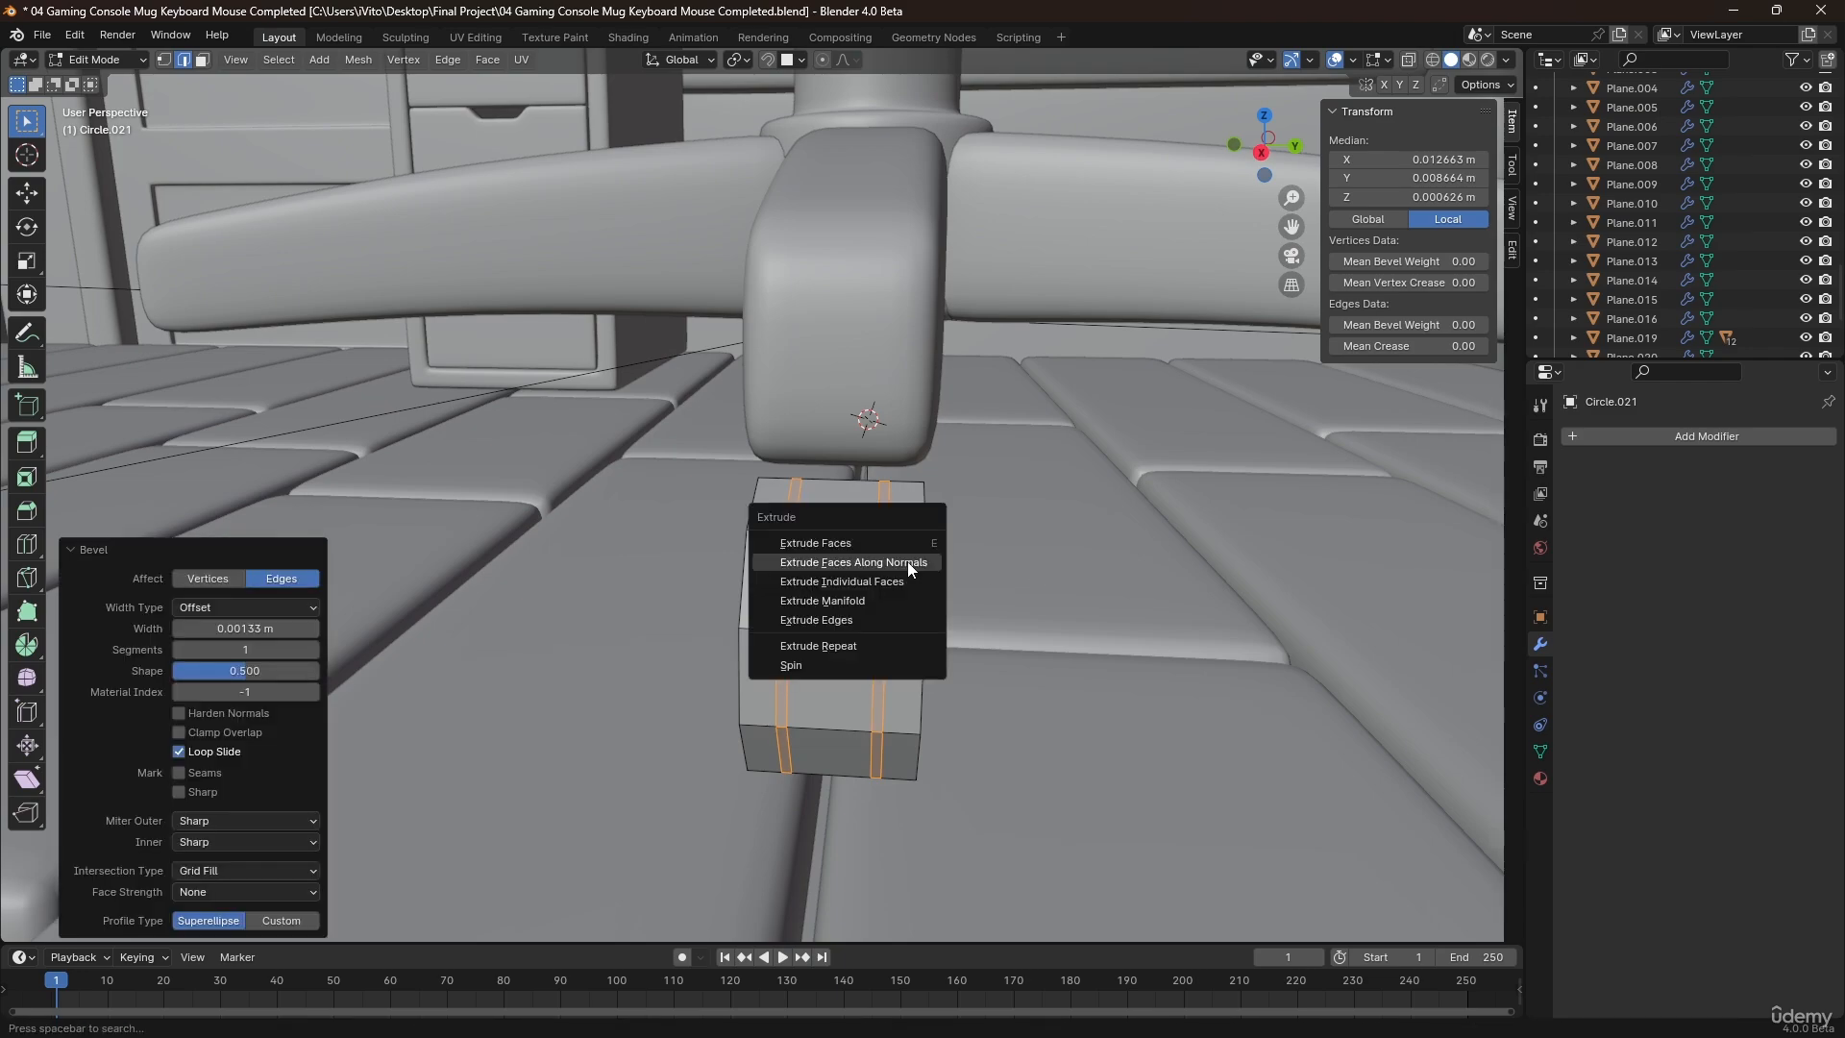
click(907, 561)
click(908, 571)
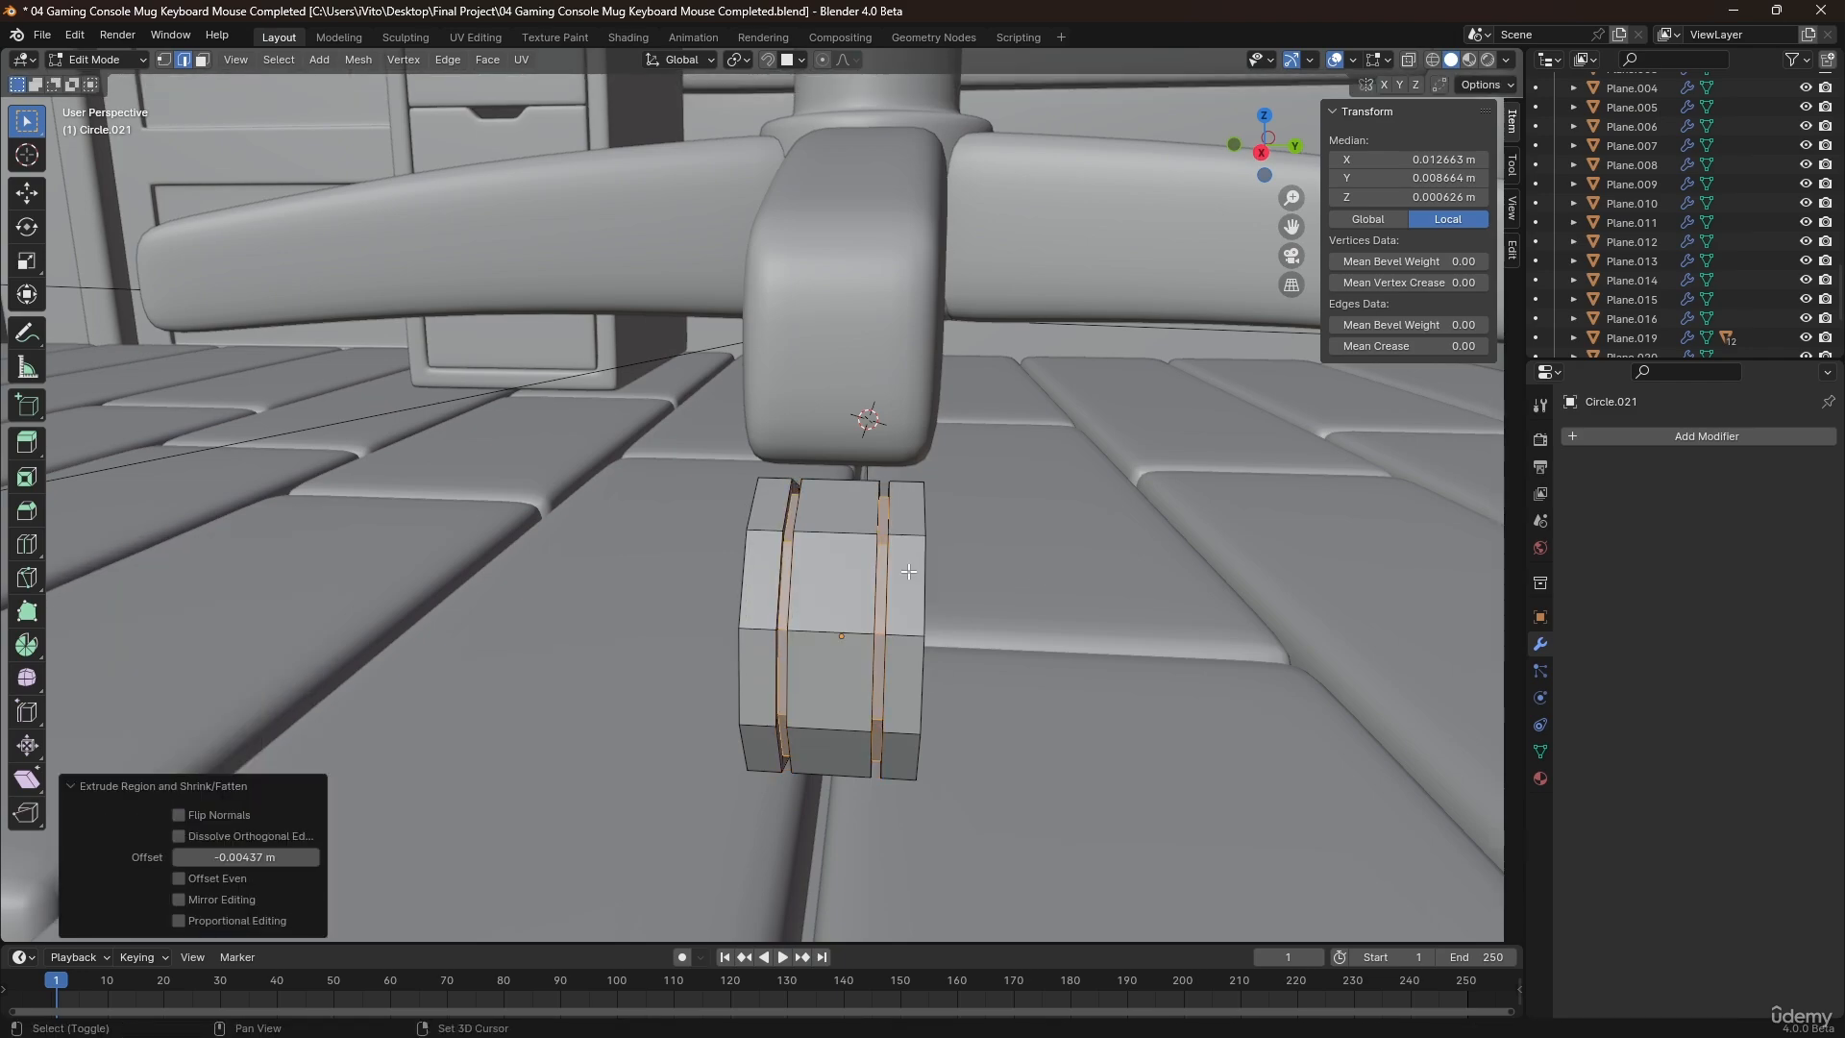
Give the wheel a level 2 Subdivision modifier and shade it smooth.
key(Tab)
key(ctrl+2)
right_click(873, 567)
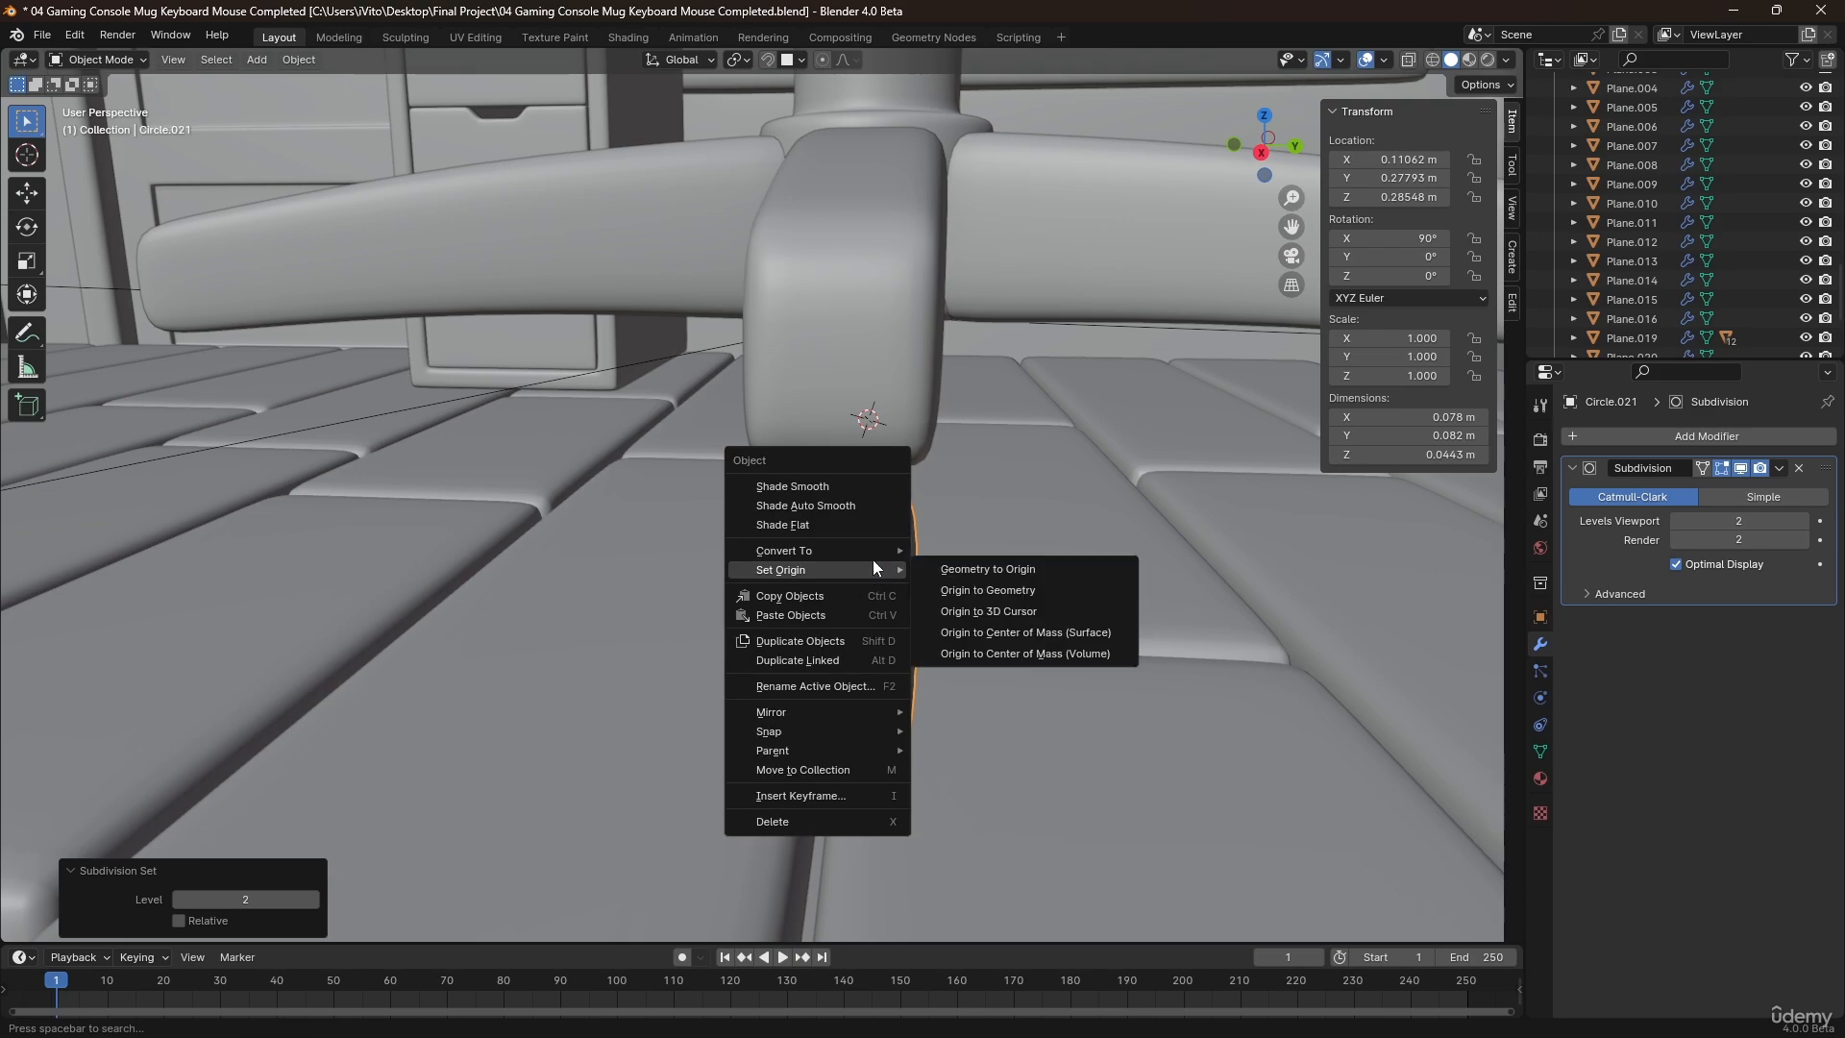
click(846, 480)
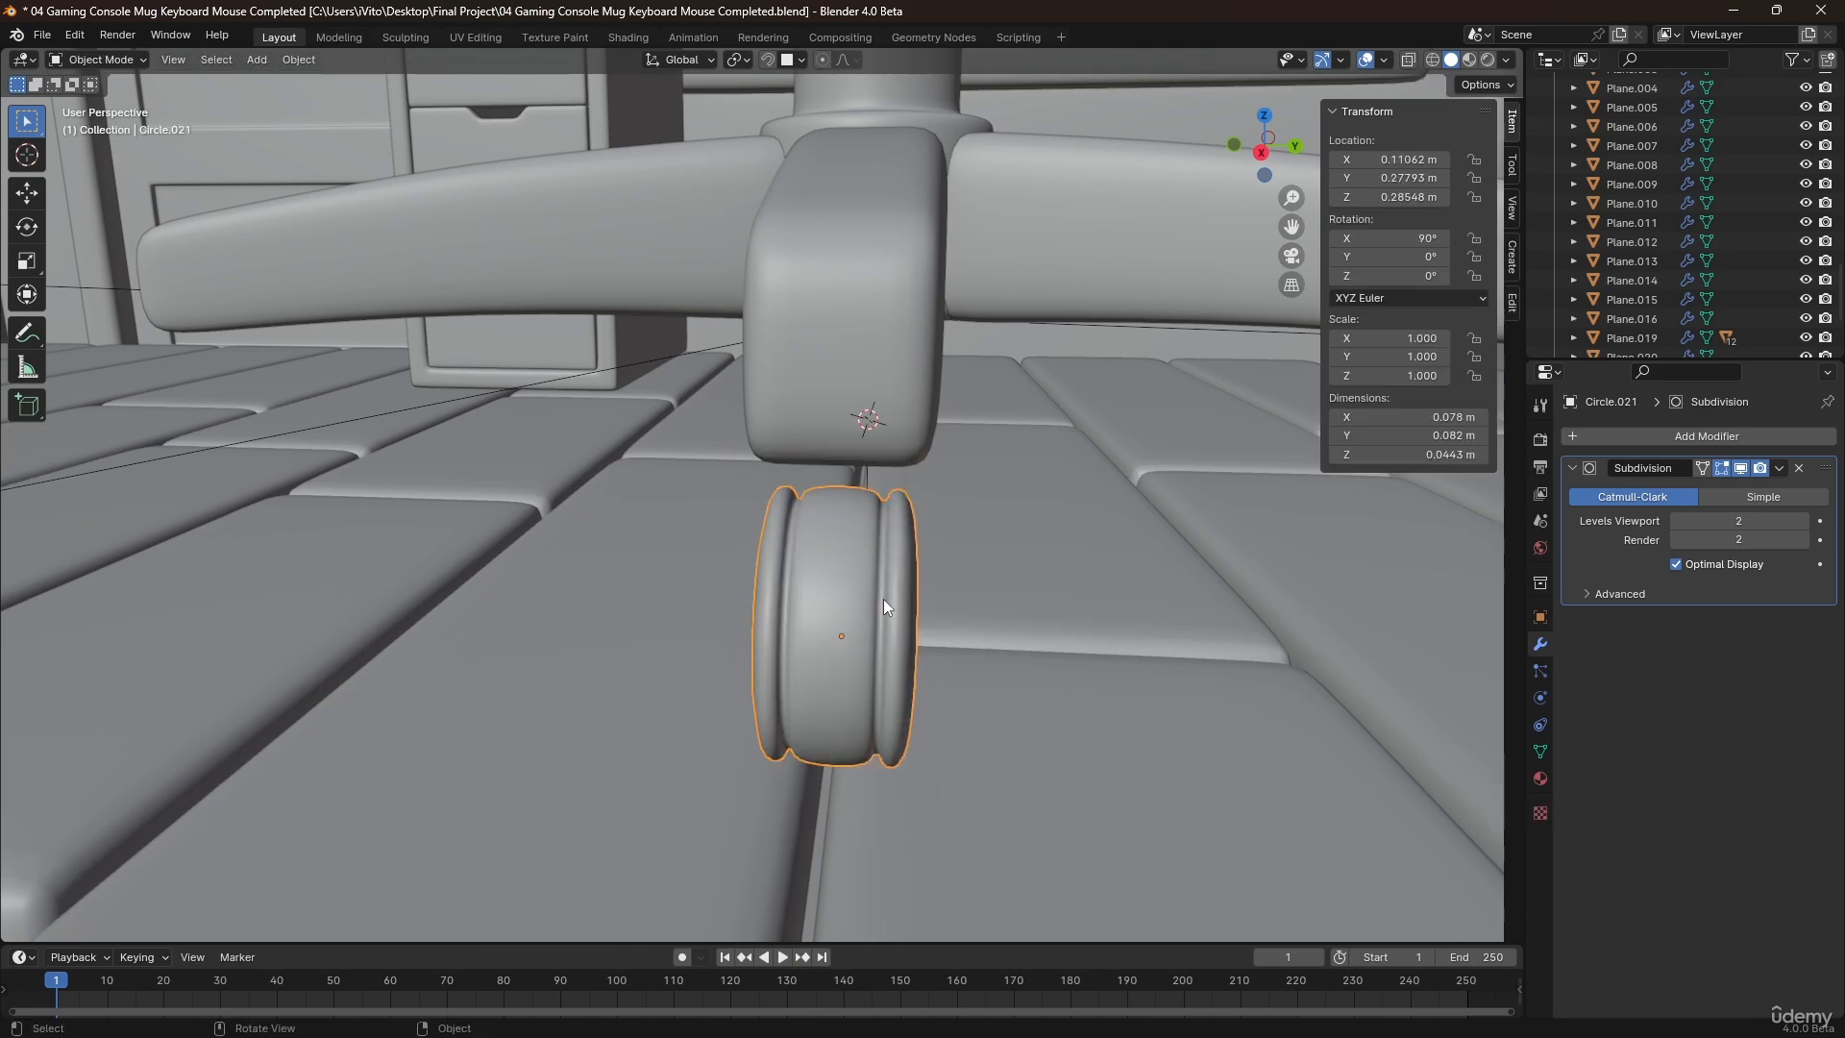
Inset the two flat side faces of the wheel by about 0.0065 m.
middle_drag(884, 597, 752, 580)
key(Tab)
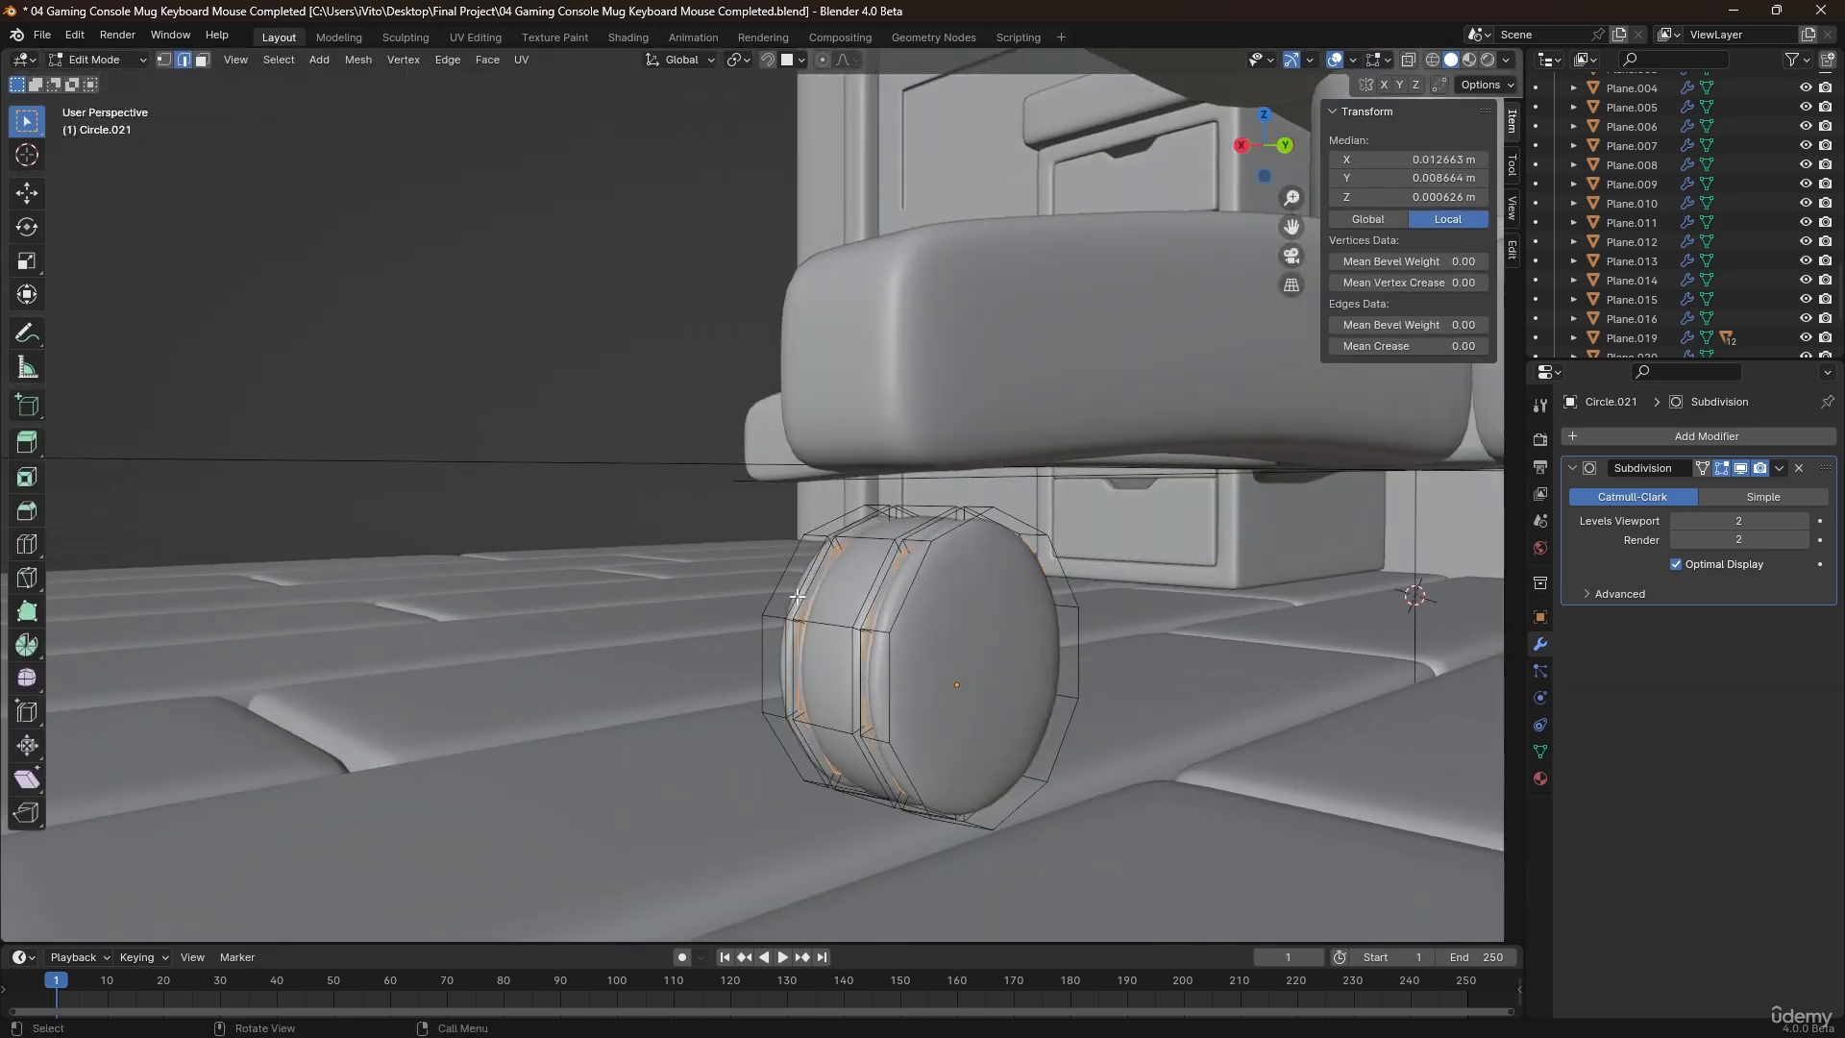
key(3)
click(995, 659)
middle_drag(995, 660, 1230, 697)
shift+click(872, 710)
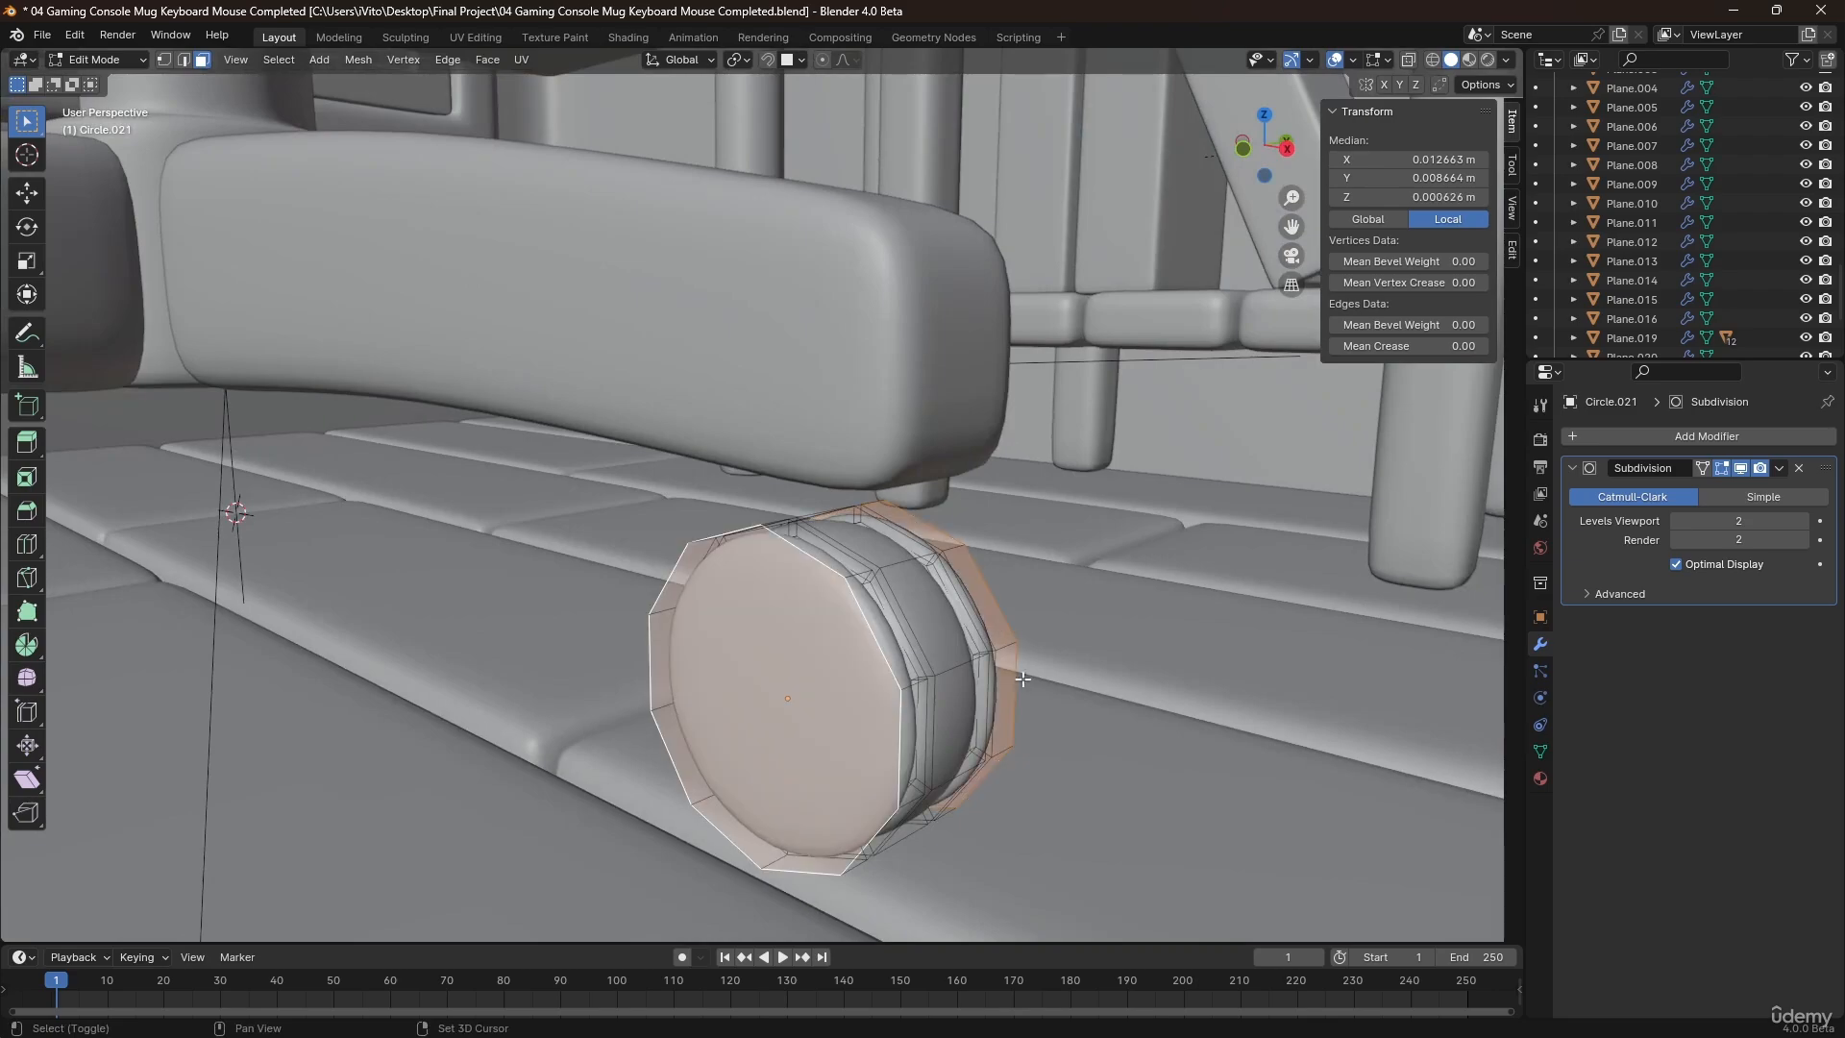
key(i)
click(1092, 660)
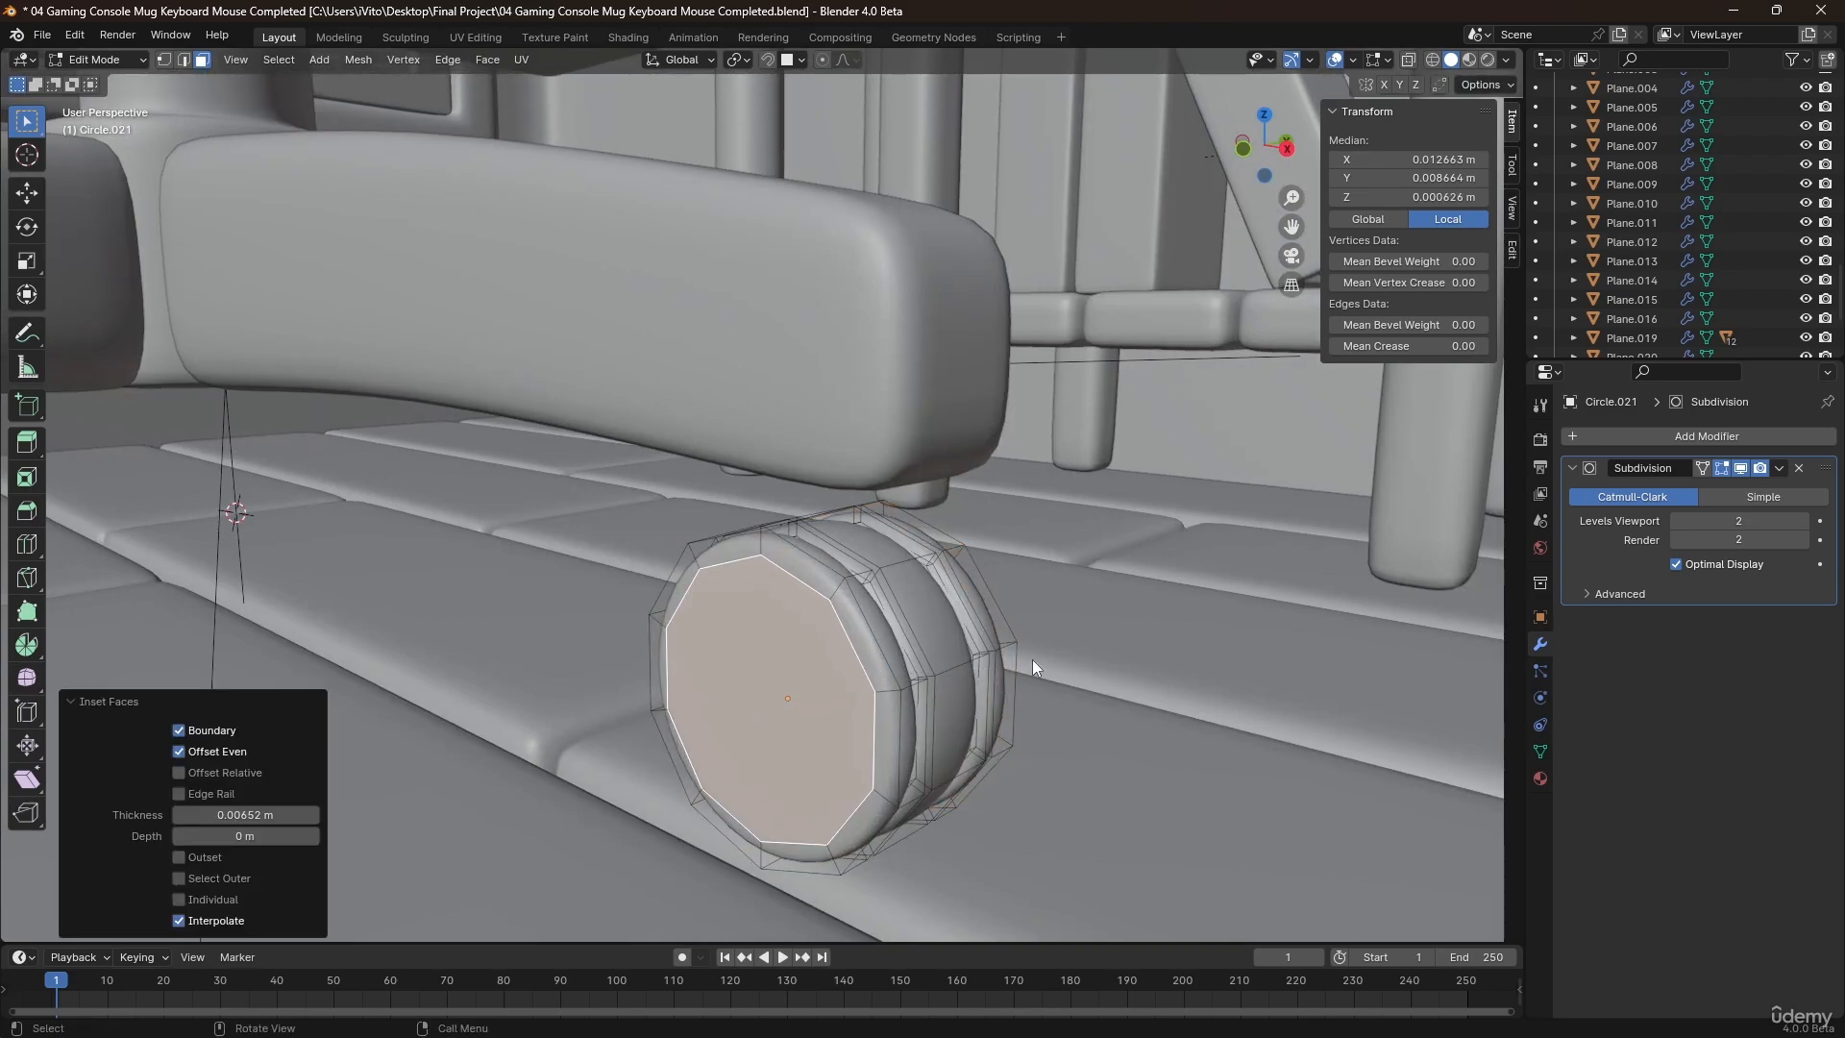
Recess both side faces by extruding them in place and scaling them to about 0.77 along Y, and inset them slightly.
key(Tab)
middle_drag(1021, 660, 930, 684)
key(Tab)
key(e)
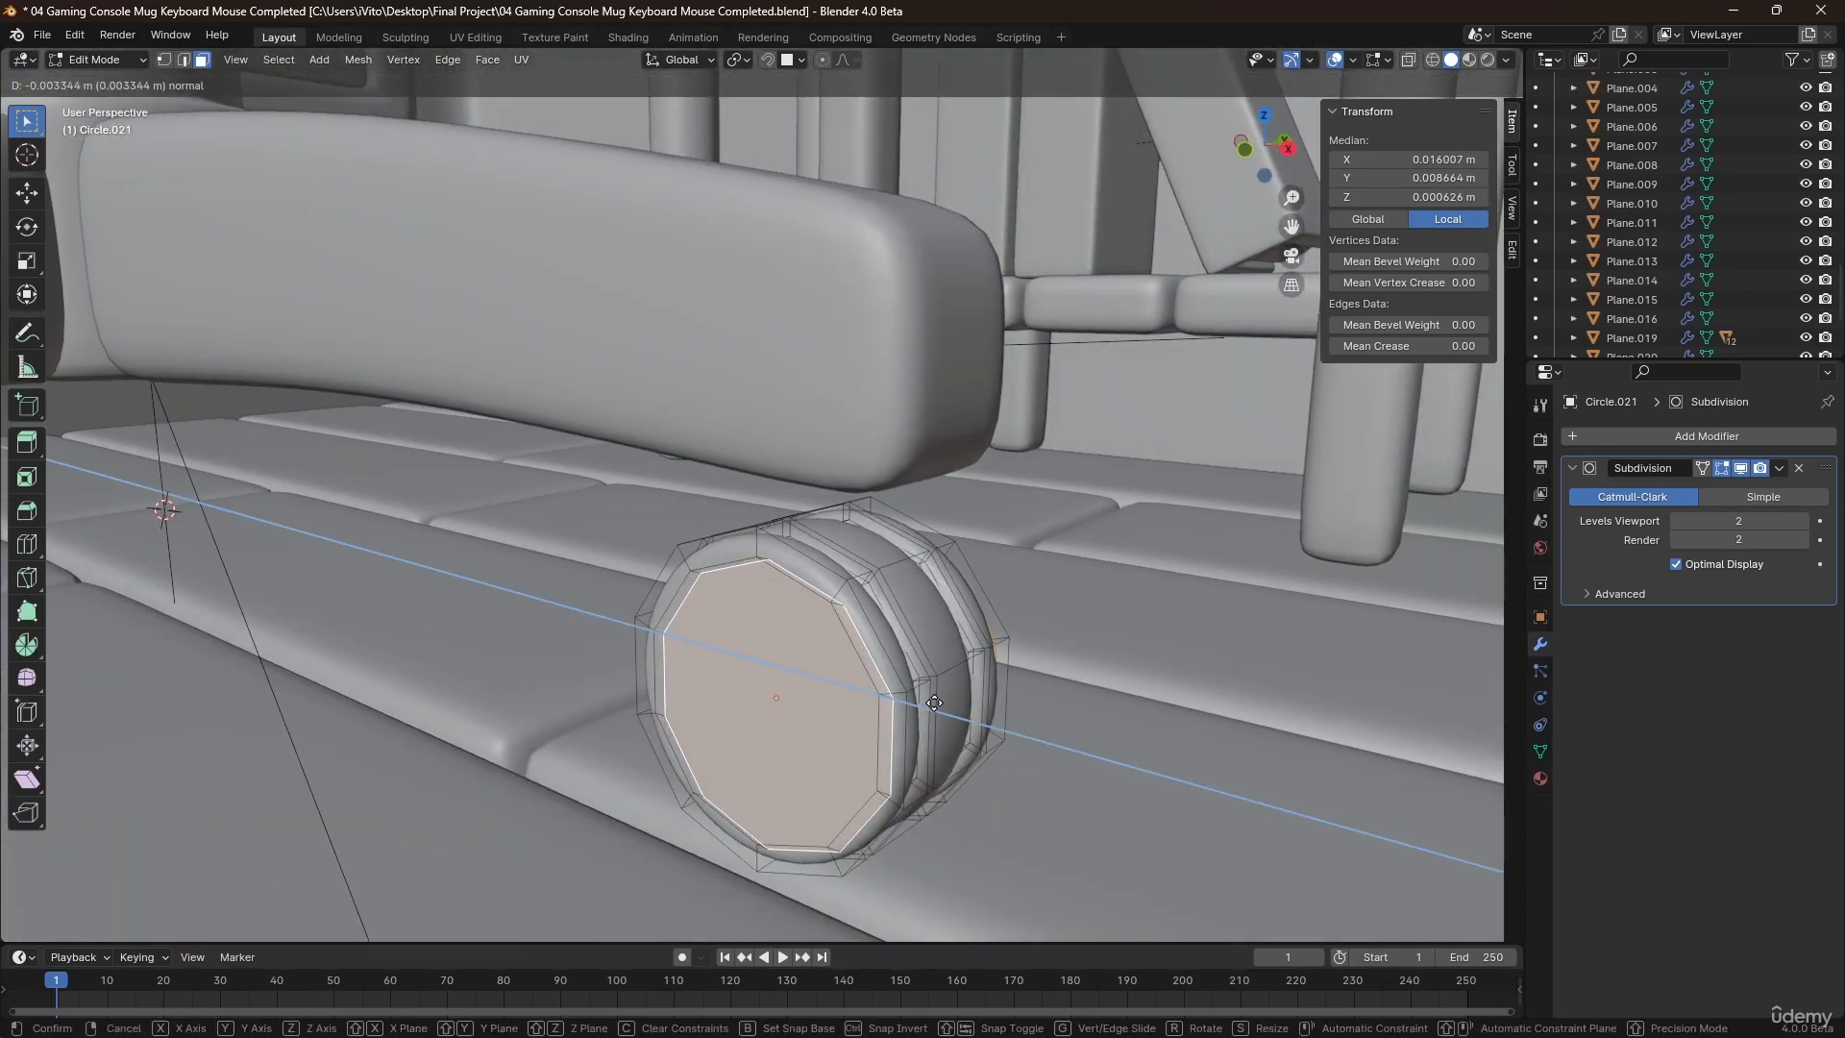
key(Escape)
key(s)
key(y)
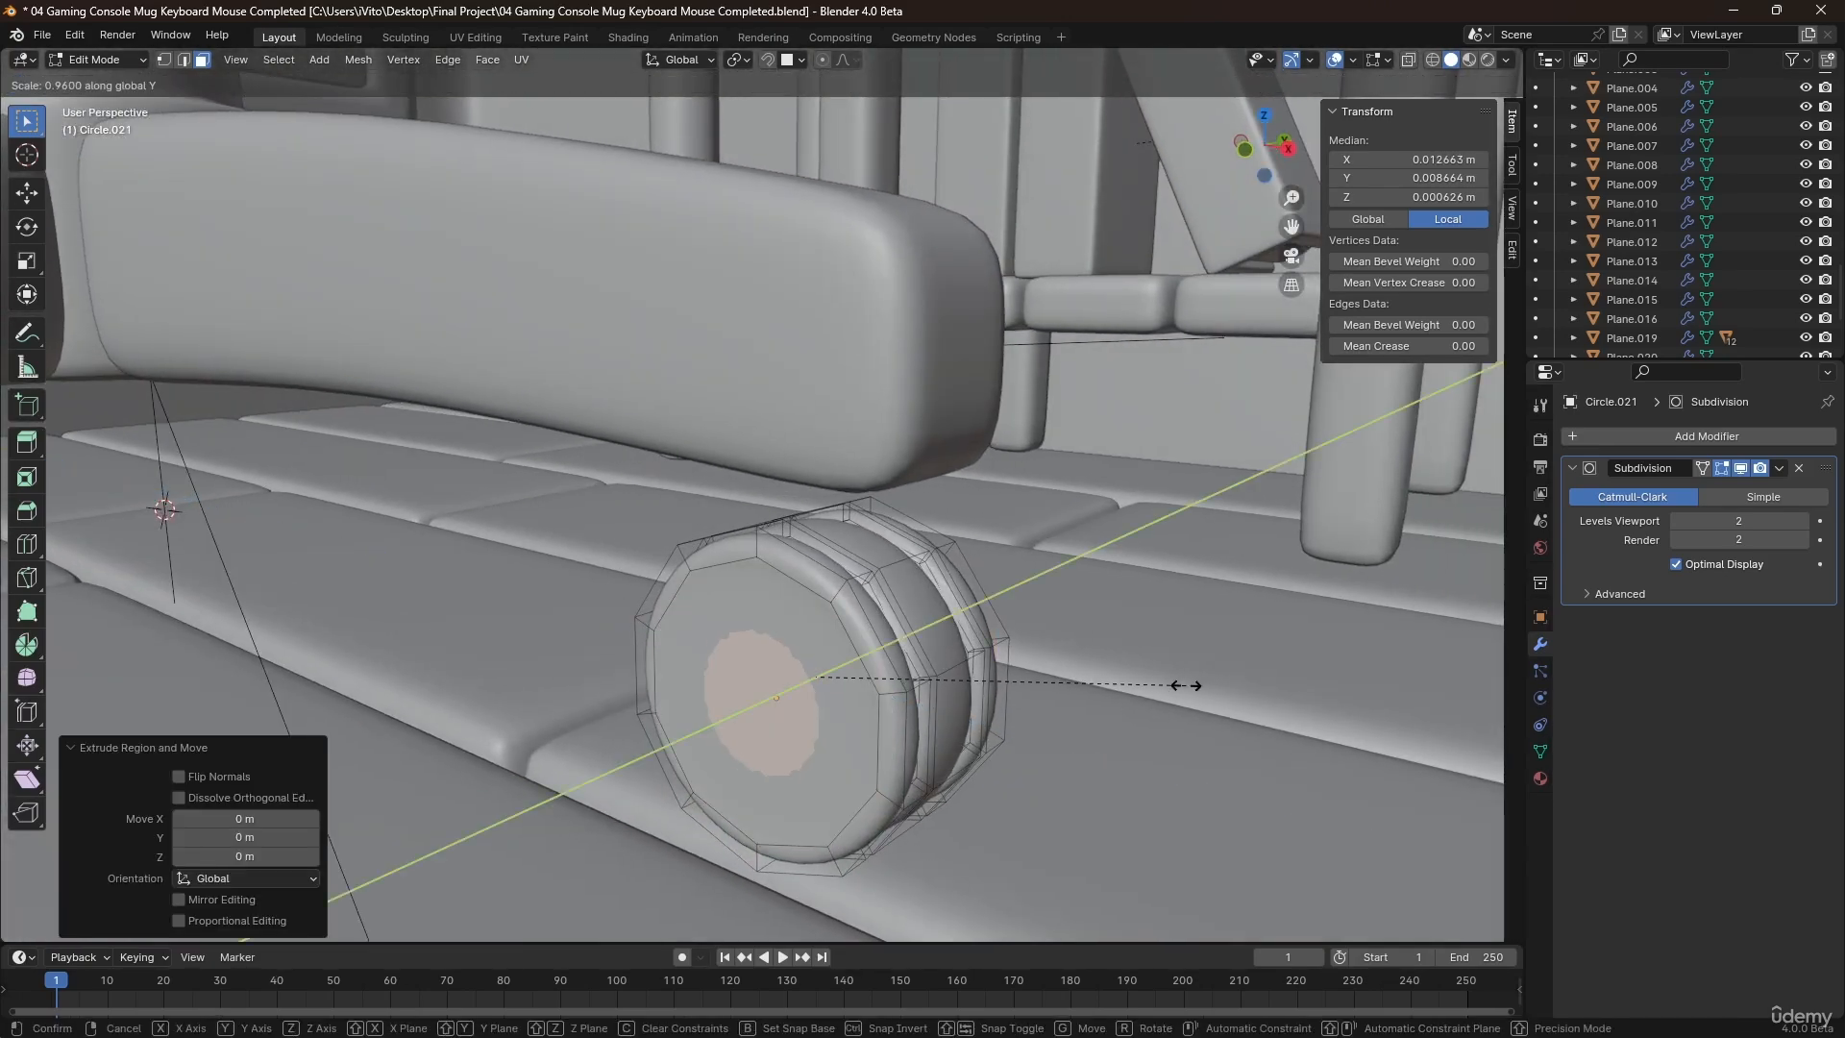
click(1111, 697)
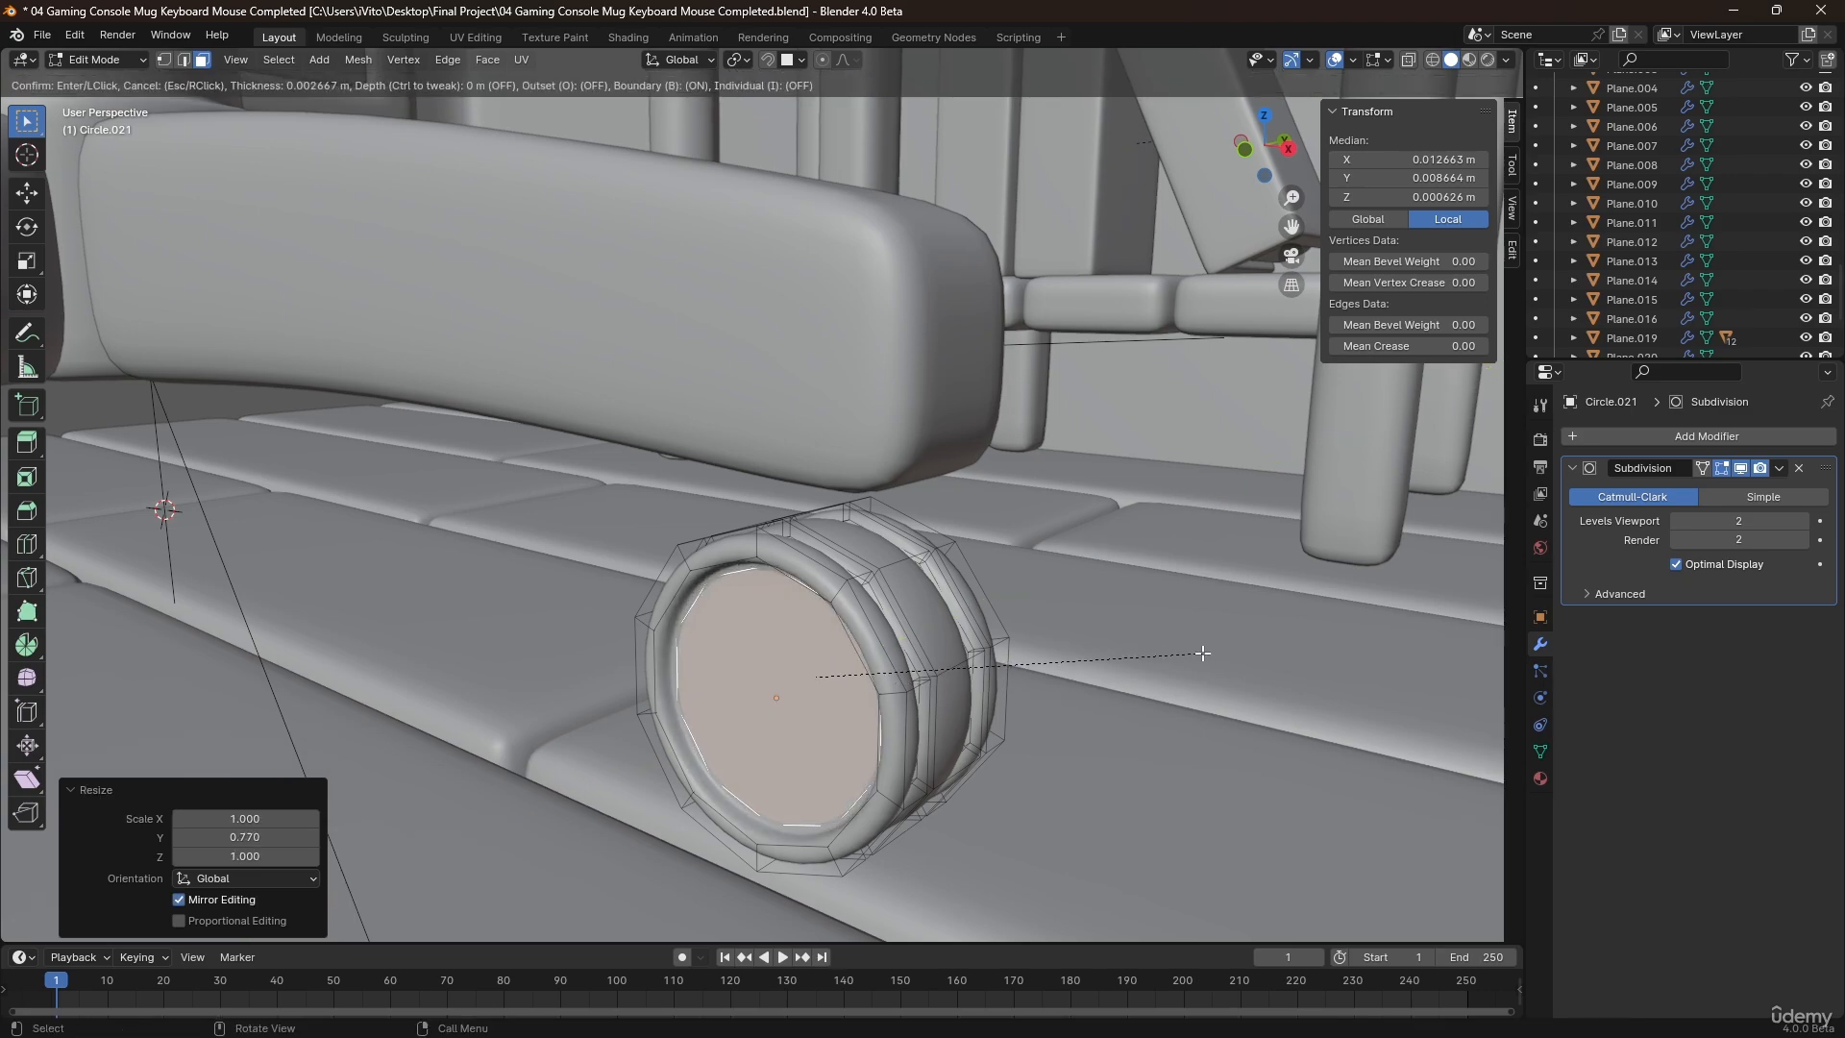
key(Tab)
middle_drag(1092, 678, 1053, 743)
key(Tab)
Duplicate the upper faces of the wheel's middle tread strip in place and separate them into a new object.
click(981, 686)
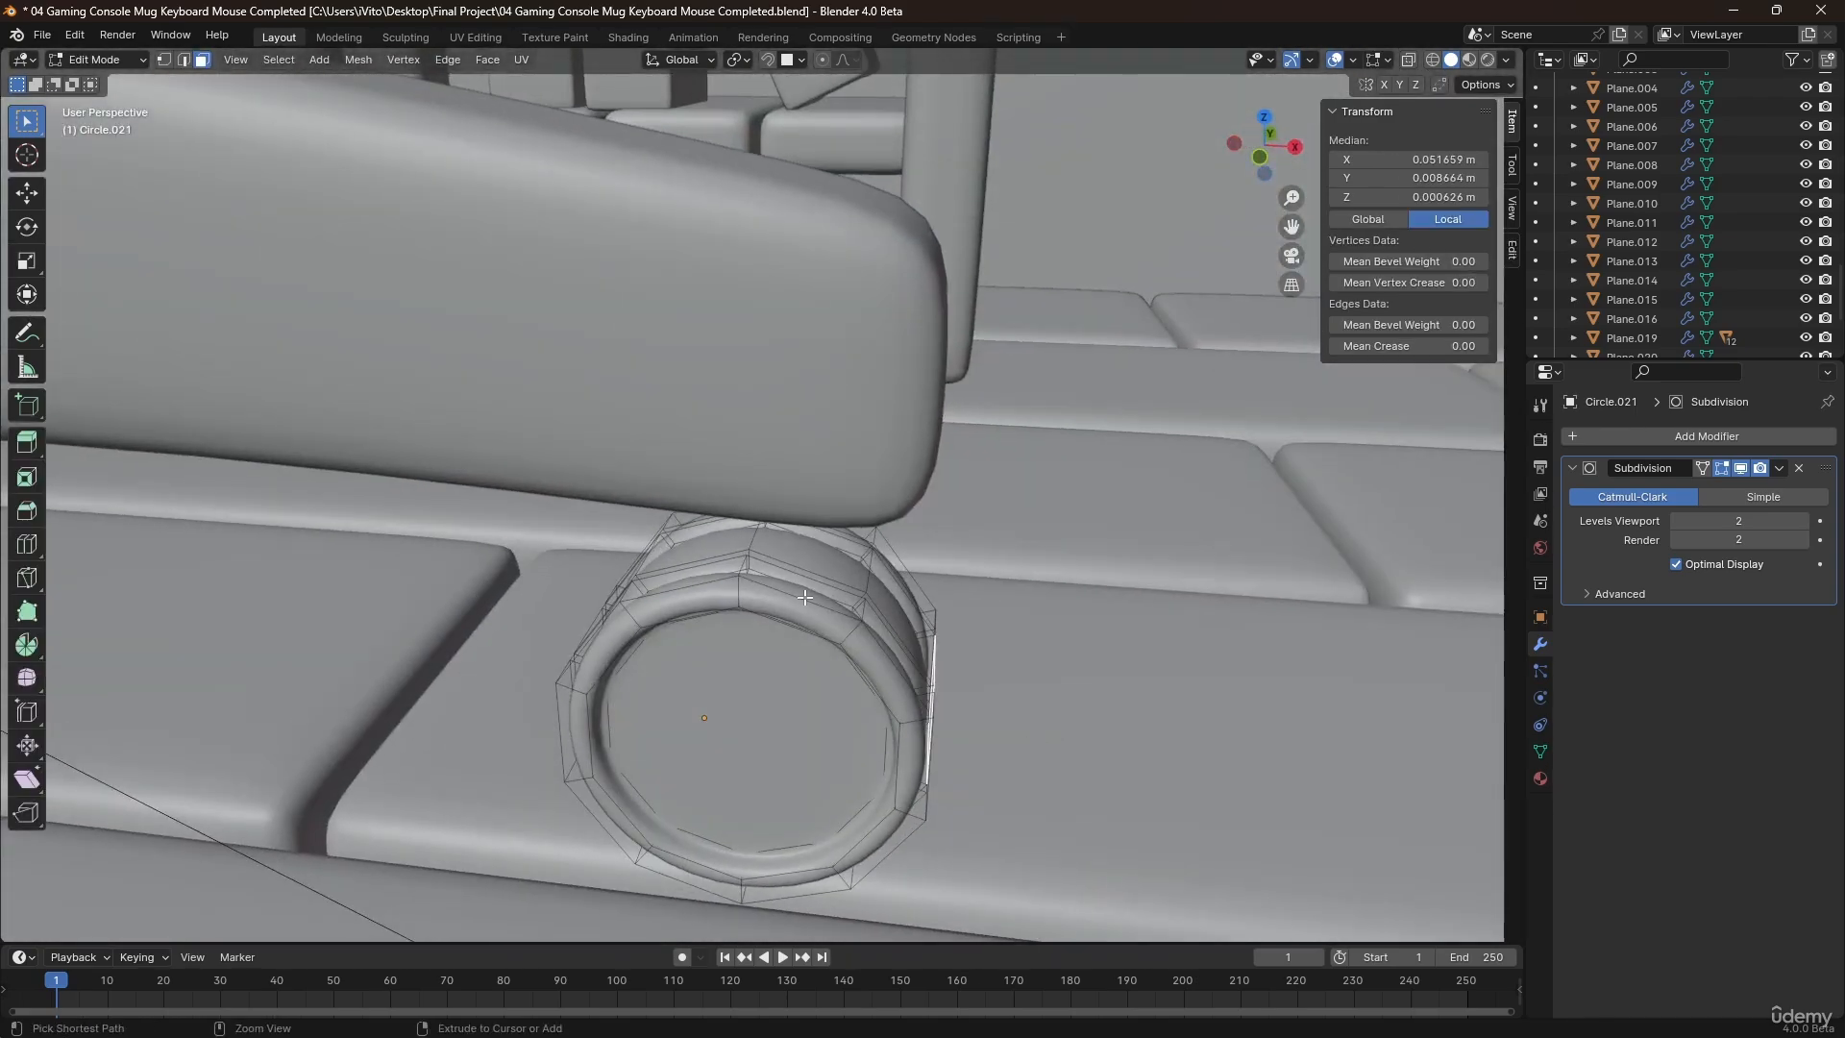
ctrl+click(708, 530)
middle_drag(715, 611, 700, 666)
ctrl+click(665, 656)
mouse_move(1029, 523)
middle_down()
mouse_move(914, 589)
mouse_move(810, 577)
mouse_move(809, 533)
mouse_move(1044, 522)
middle_up()
key(shift+d)
right_click(849, 559)
key(p)
click(849, 559)
Extrude the separated strip about 0.0064 m along its normals and add a centered loop cut through its thickness.
key(Tab)
click(893, 521)
key(Tab)
key(a)
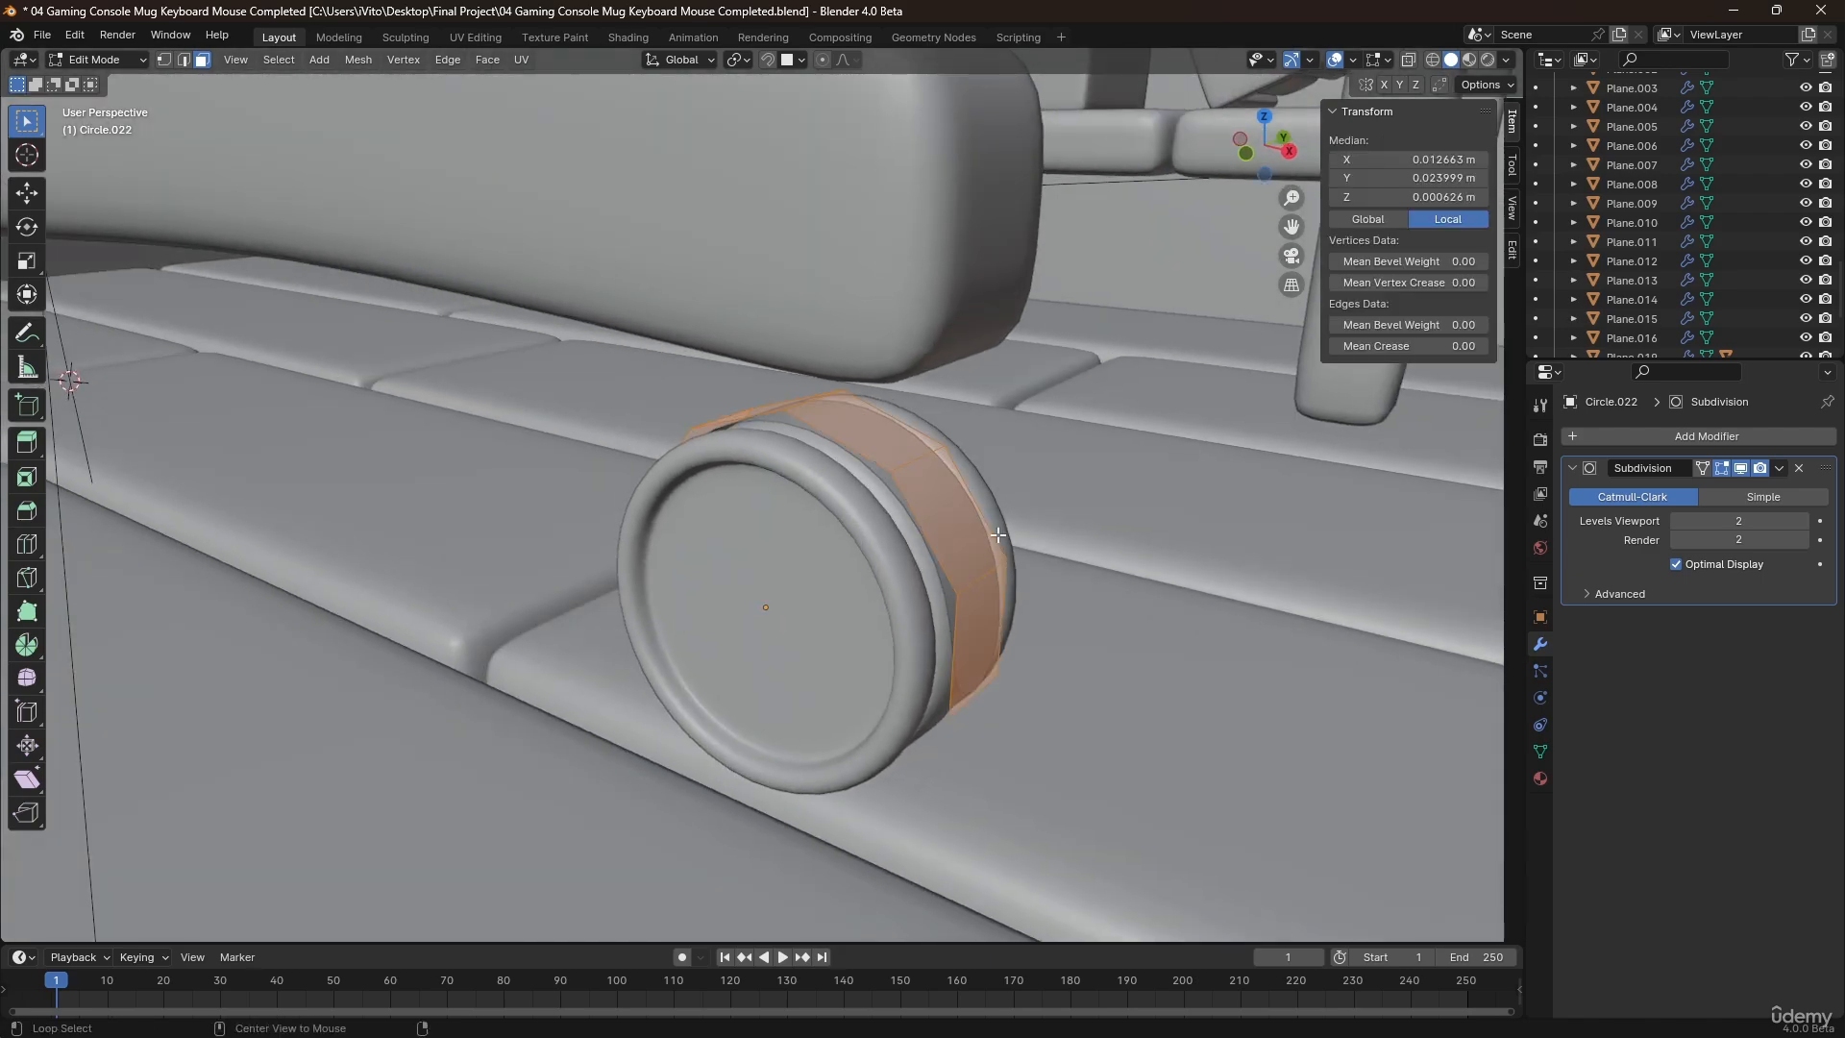
key(alt+e)
click(1000, 531)
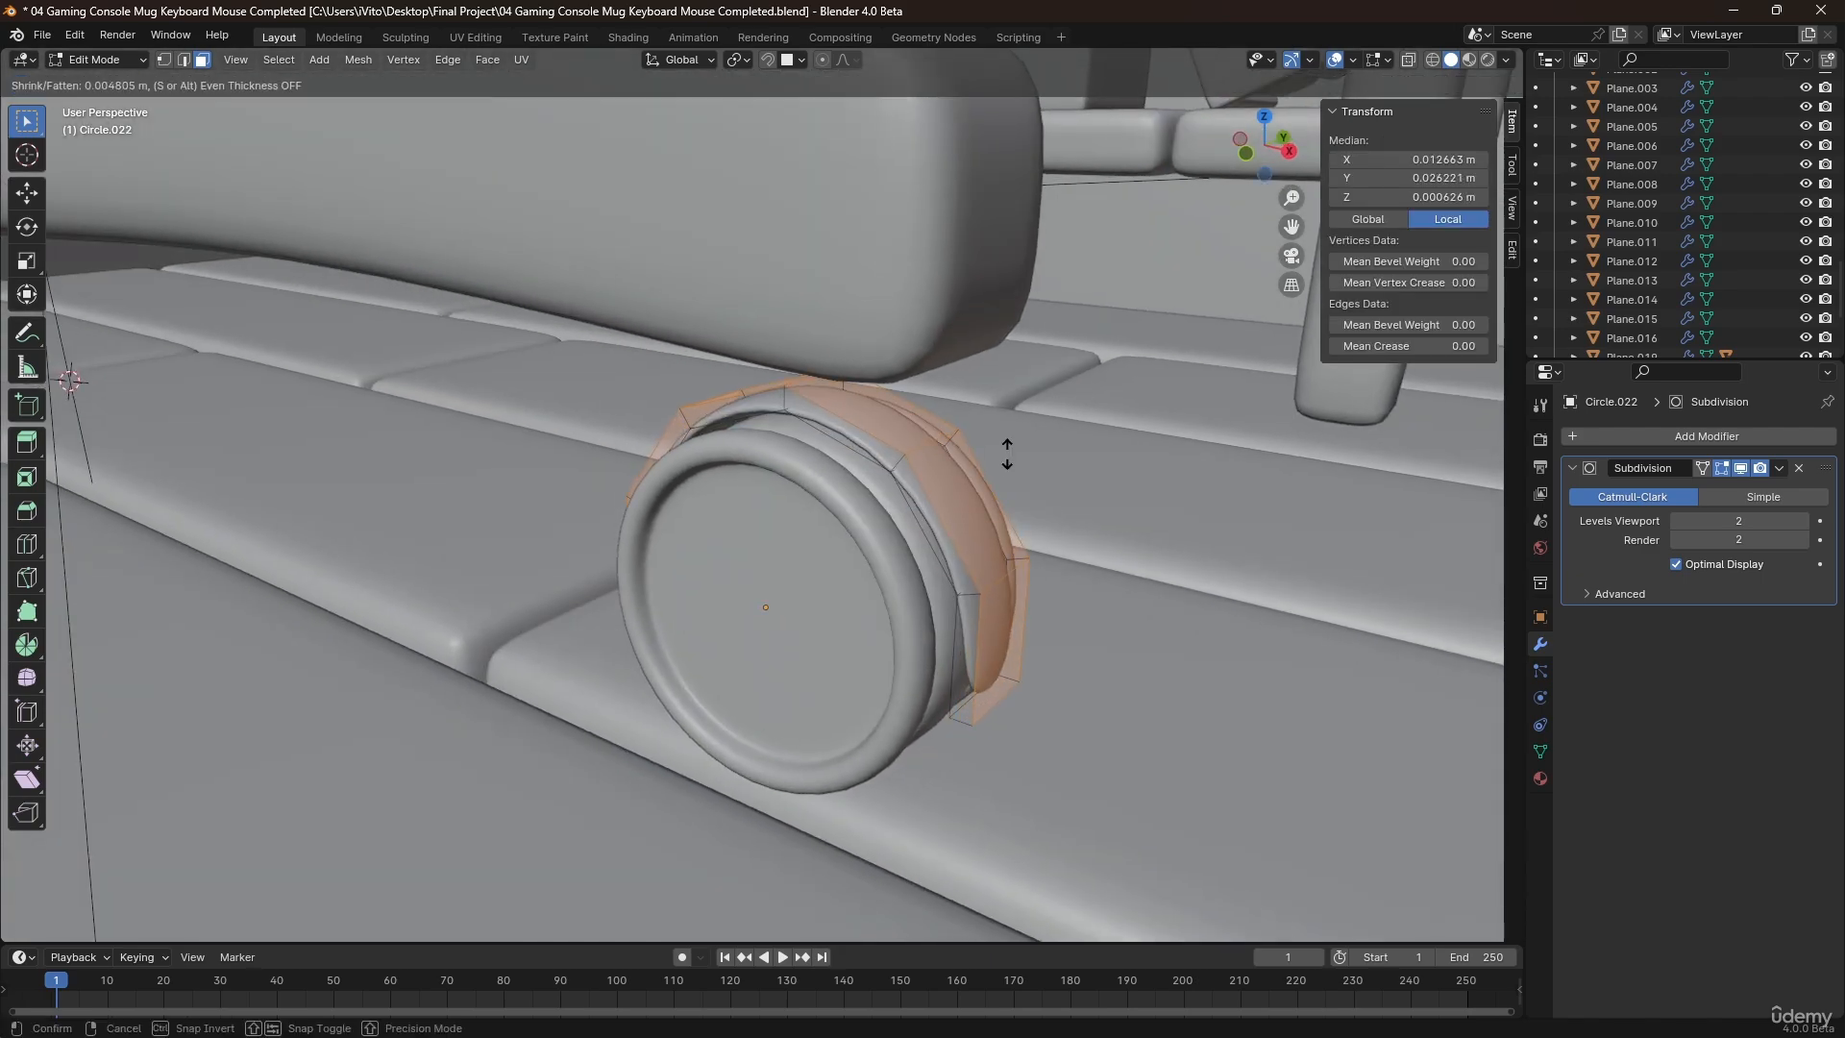
click(1039, 415)
key(ctrl+r)
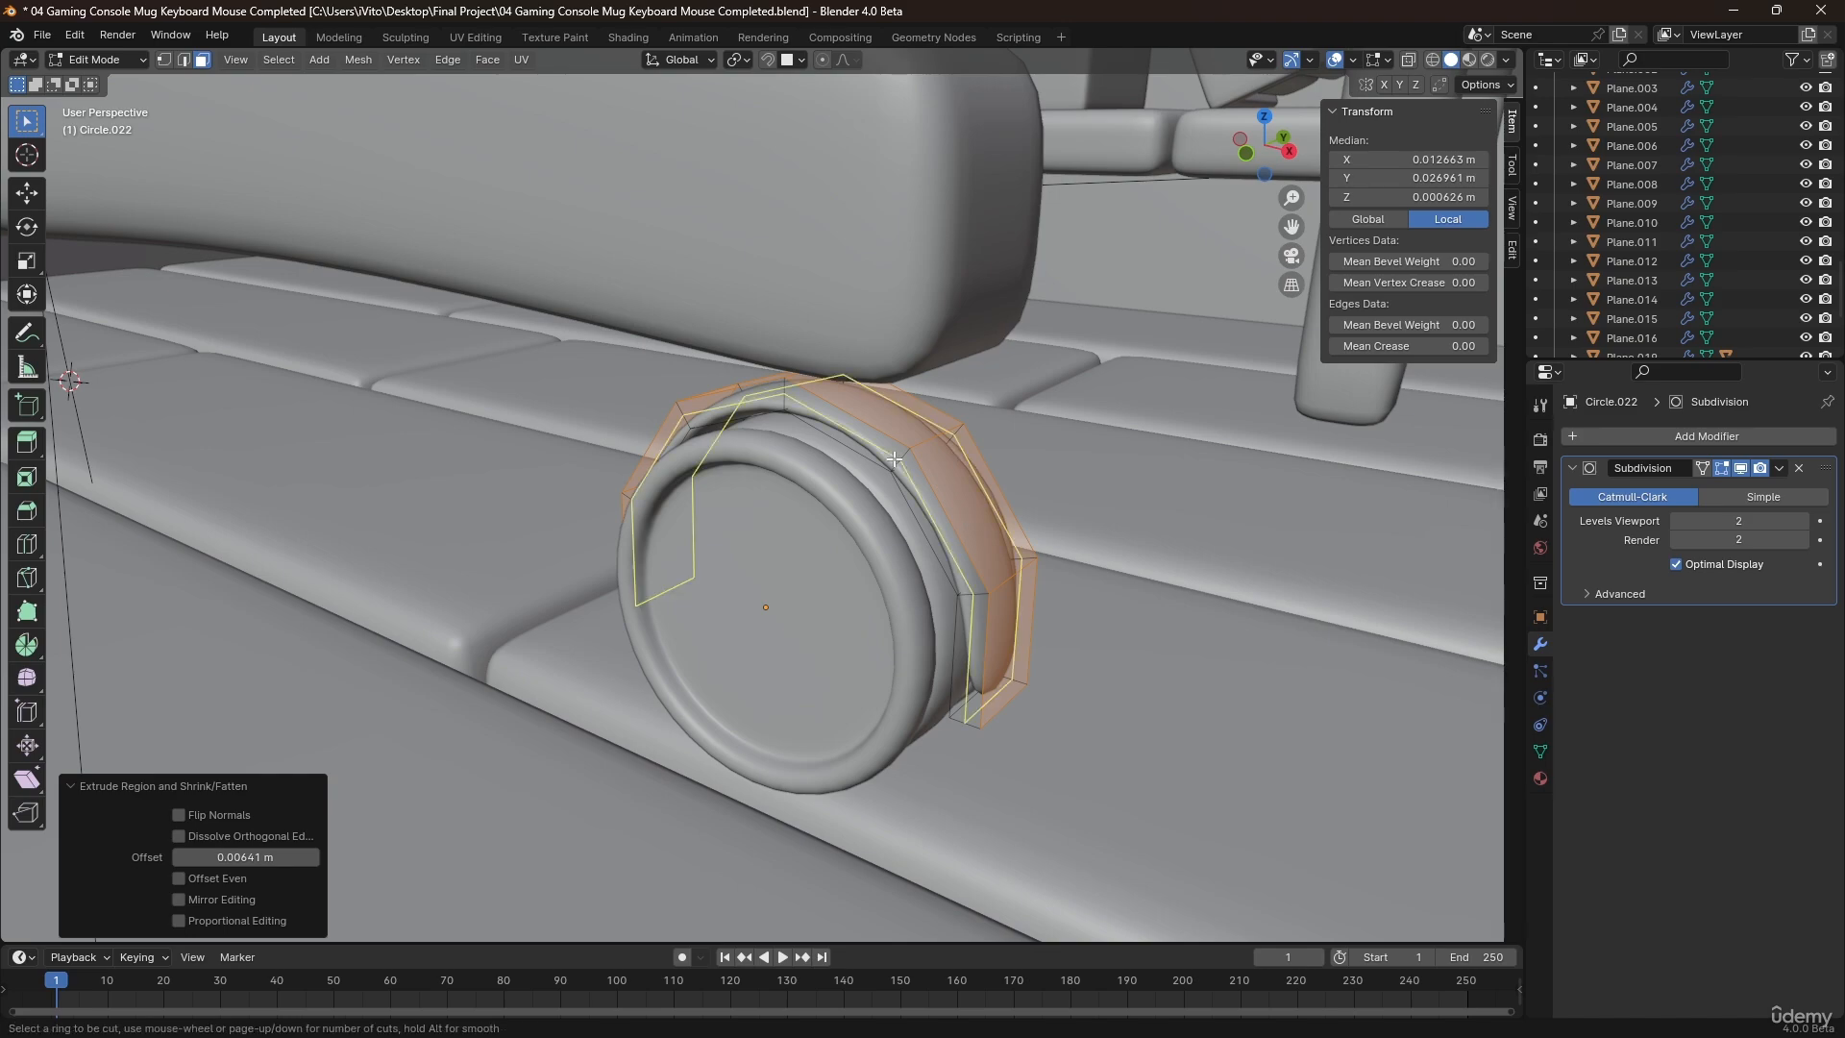
click(894, 459)
right_click(893, 459)
Scale the whole strip to about 1.97 along Y so it spans the wheel's width as a cover.
middle_drag(894, 459, 769, 441)
key(a)
key(s)
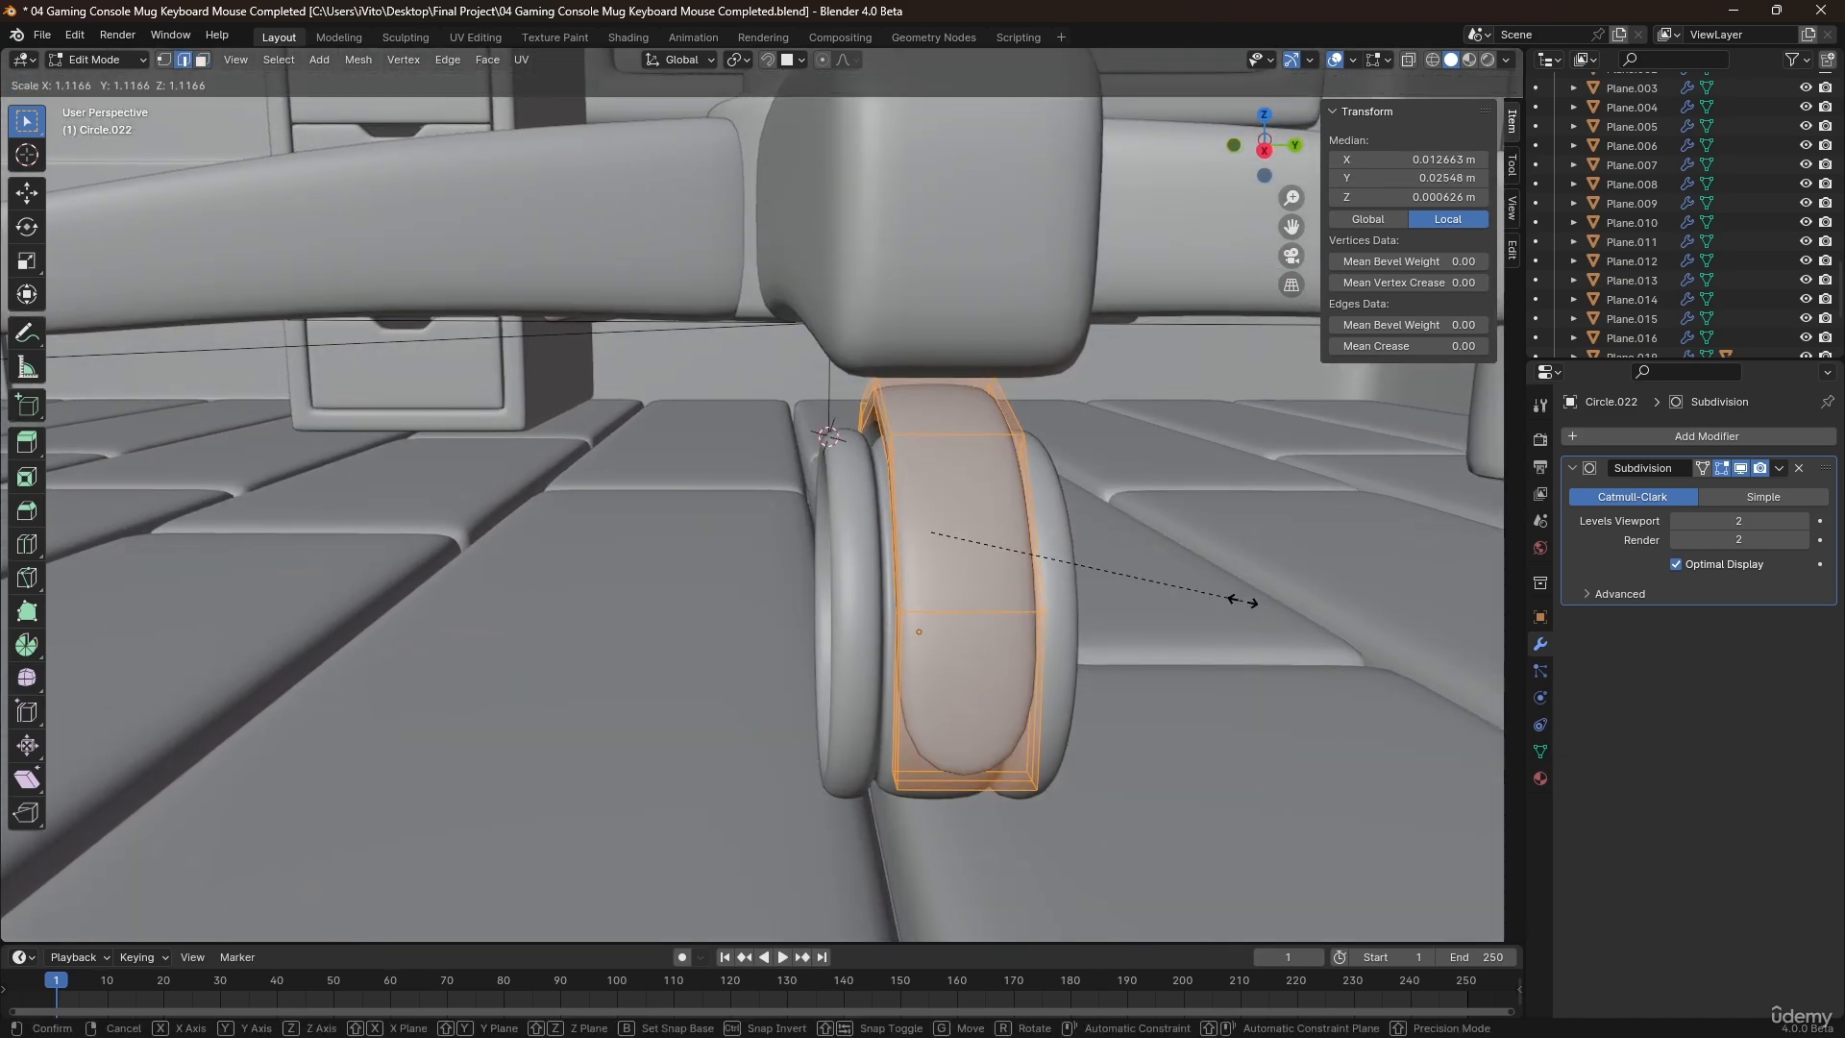
key(y)
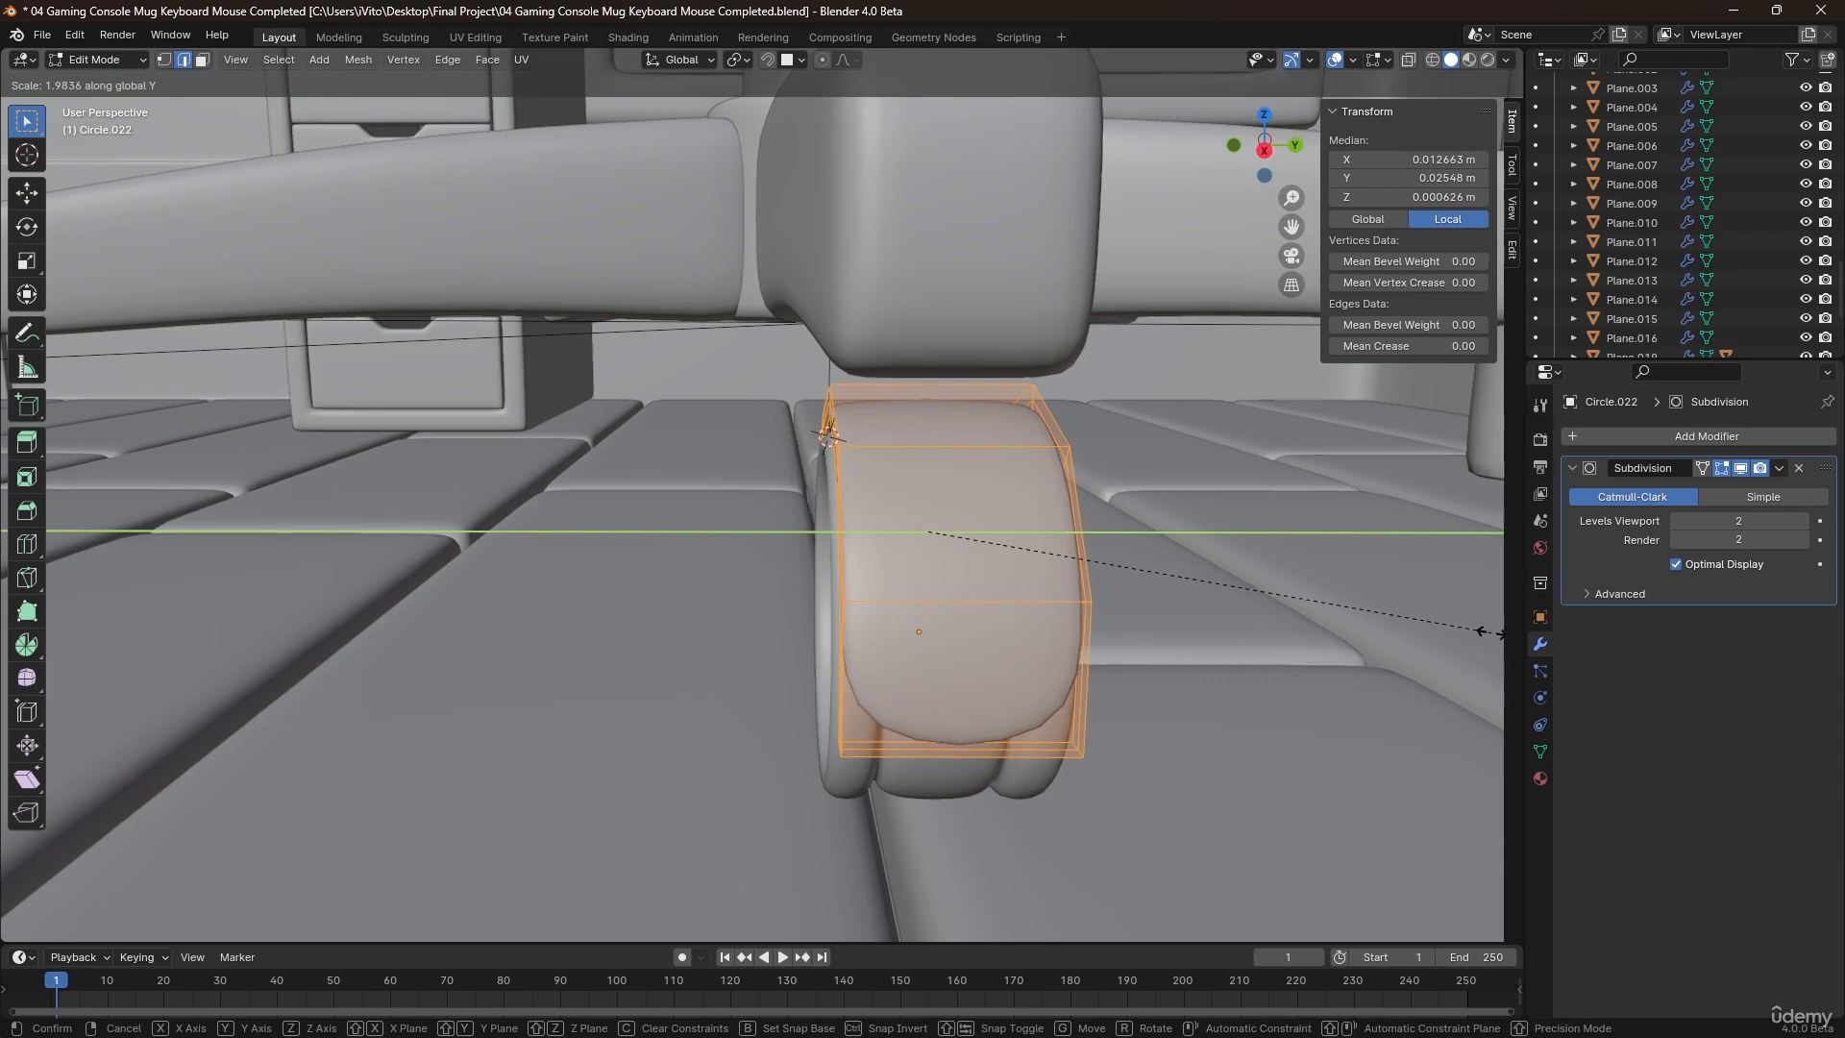
middle_drag(990, 592, 946, 663)
key(ctrl+r)
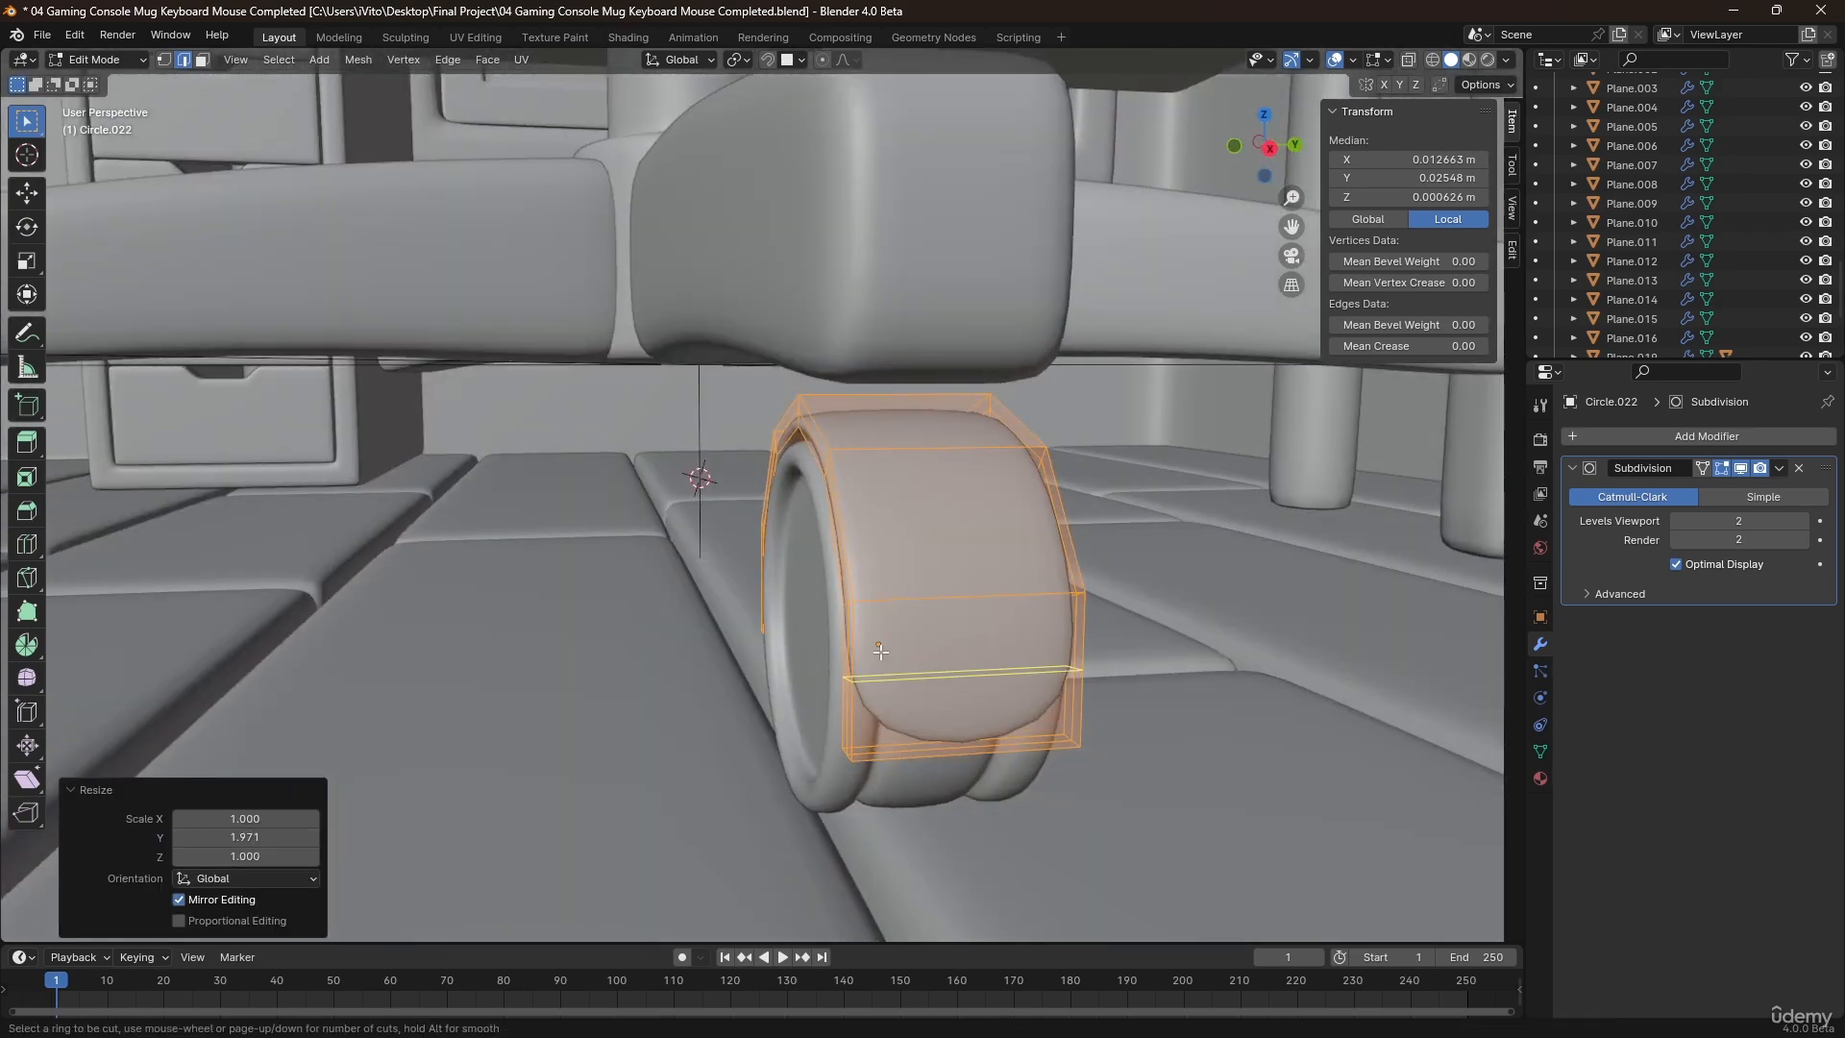
click(888, 663)
click(886, 708)
key(ctrl+z)
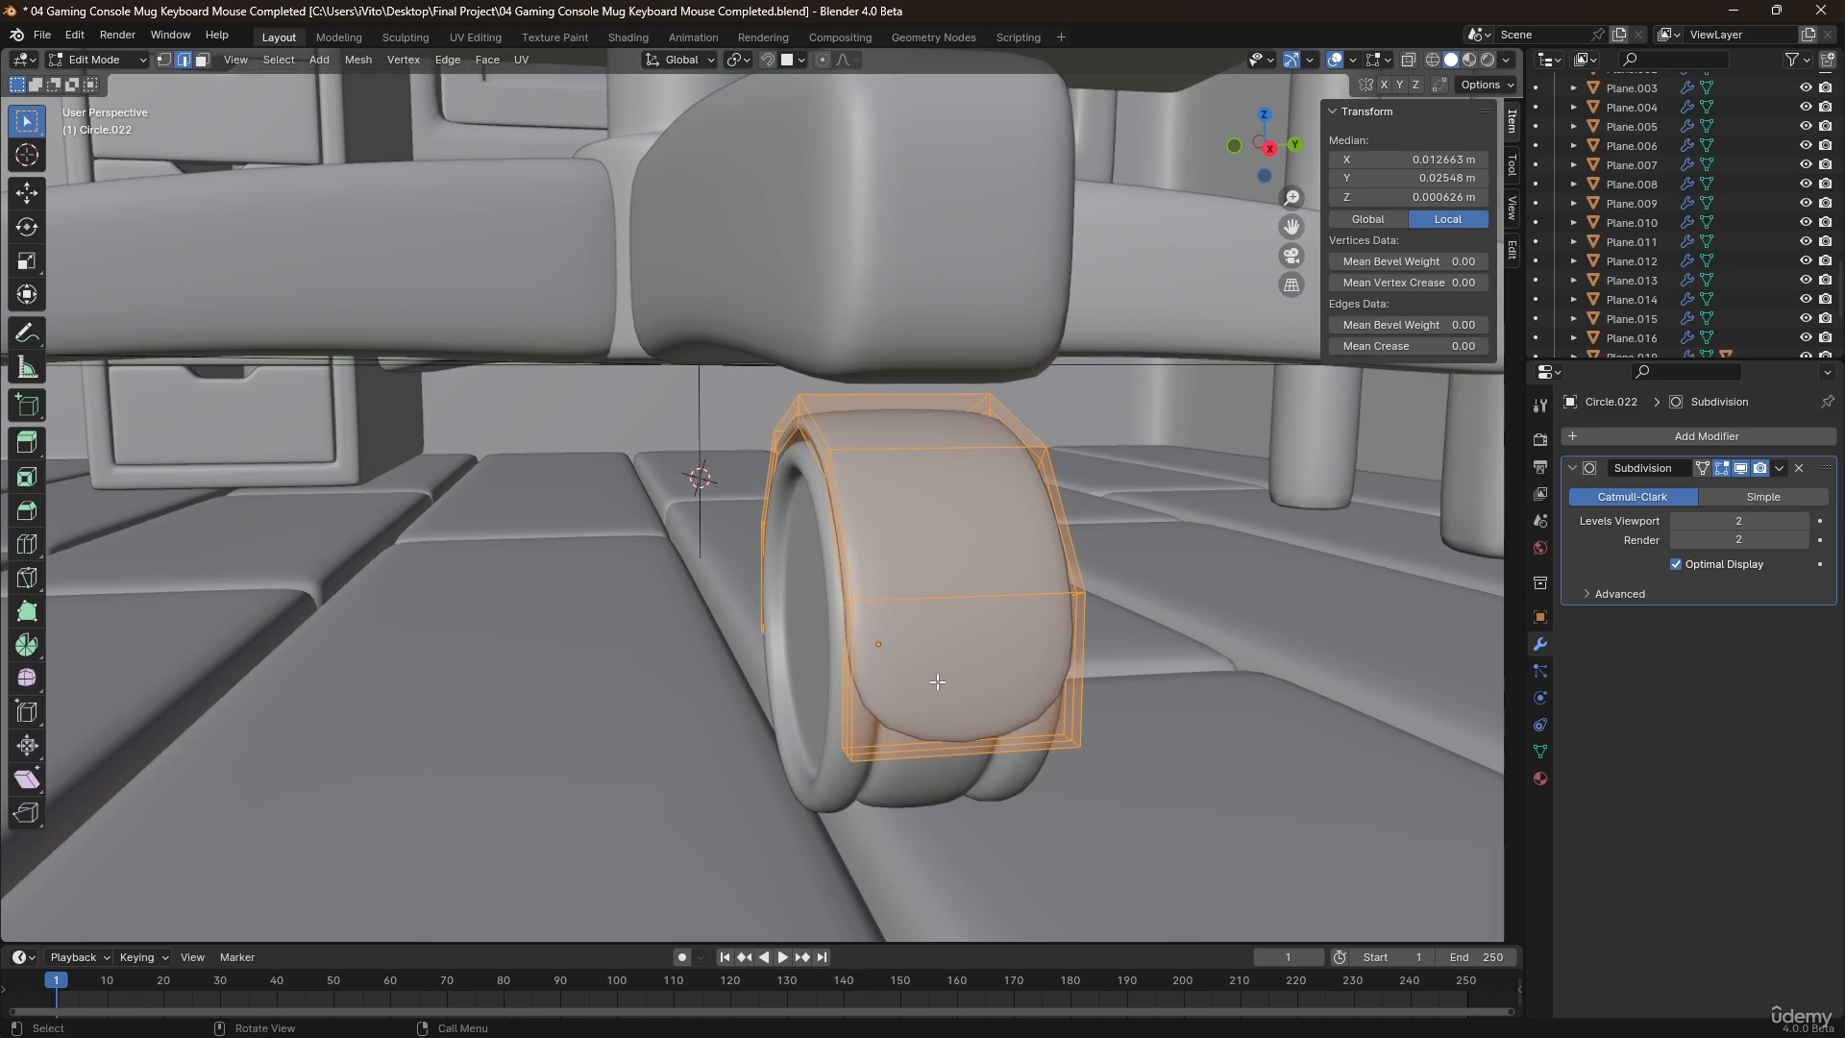
Bevel the center edge loop across the top of the wheel cover with one segment to form a narrow flat strip.
key(Tab)
middle_drag(937, 681, 750, 550)
key(Tab)
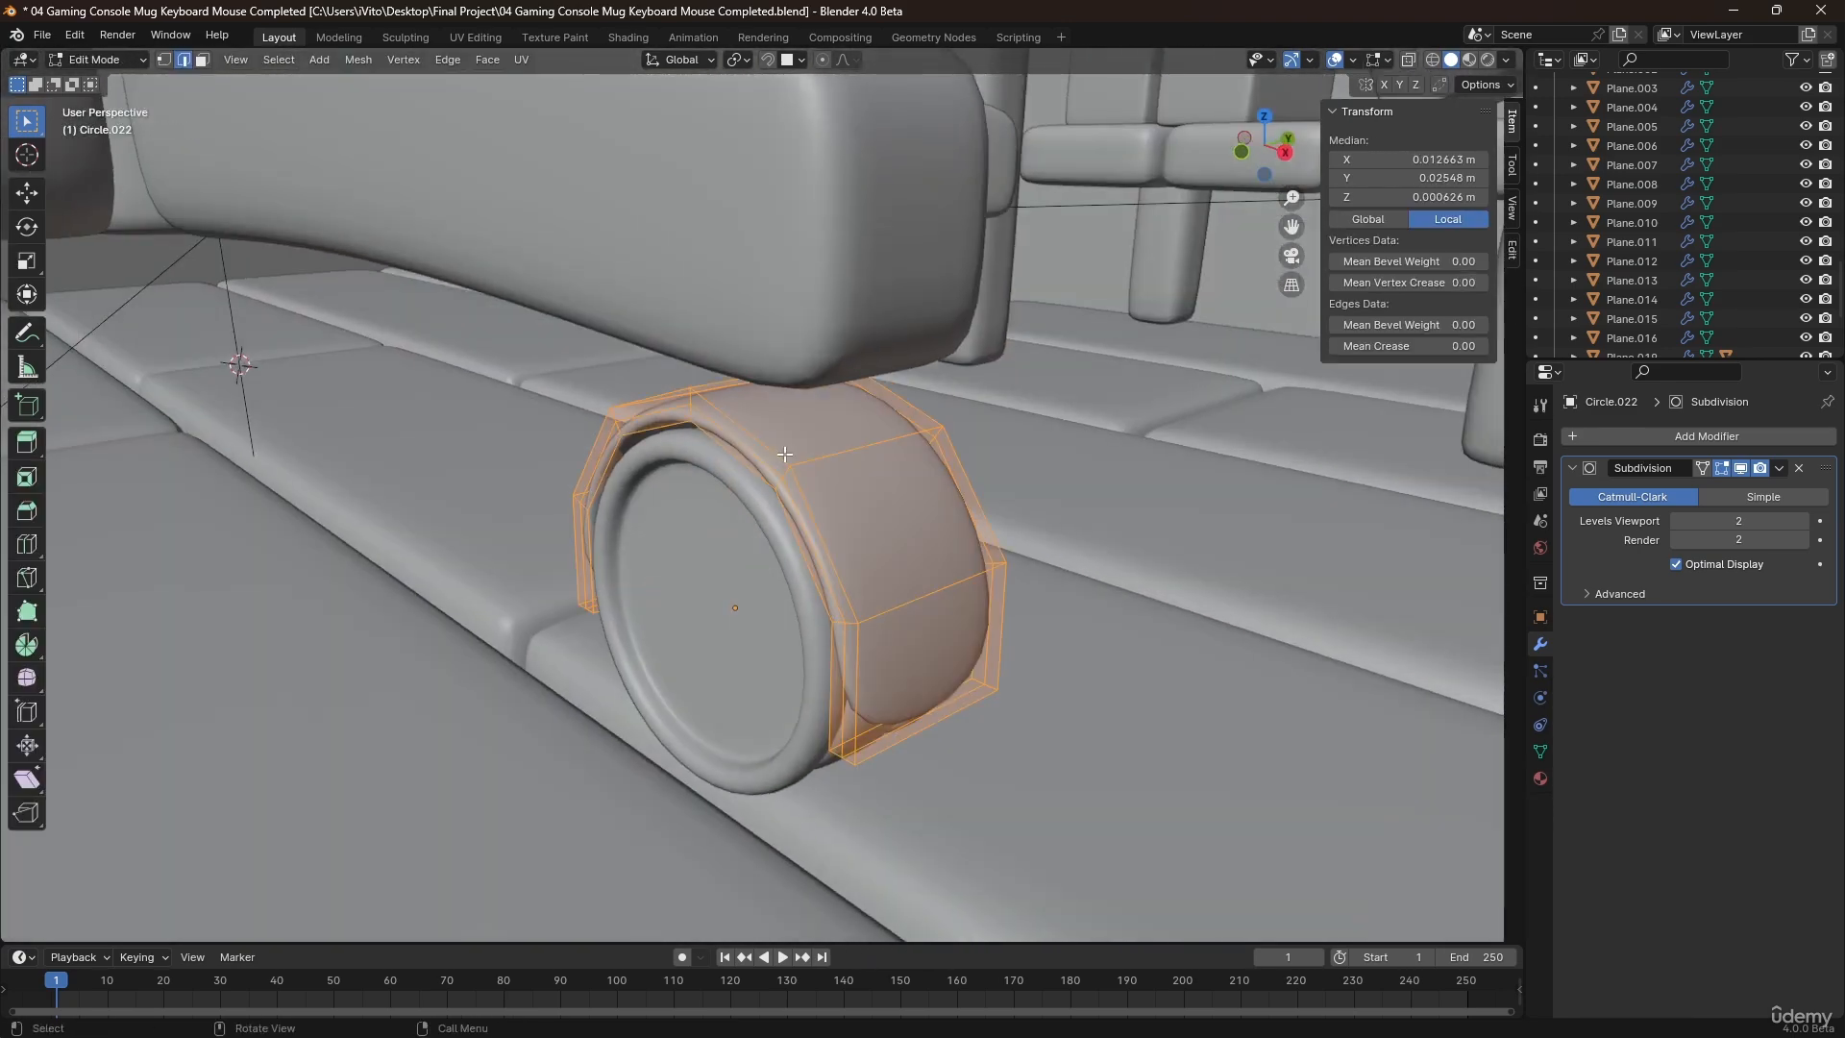
middle_drag(665, 437, 751, 450)
click(665, 430)
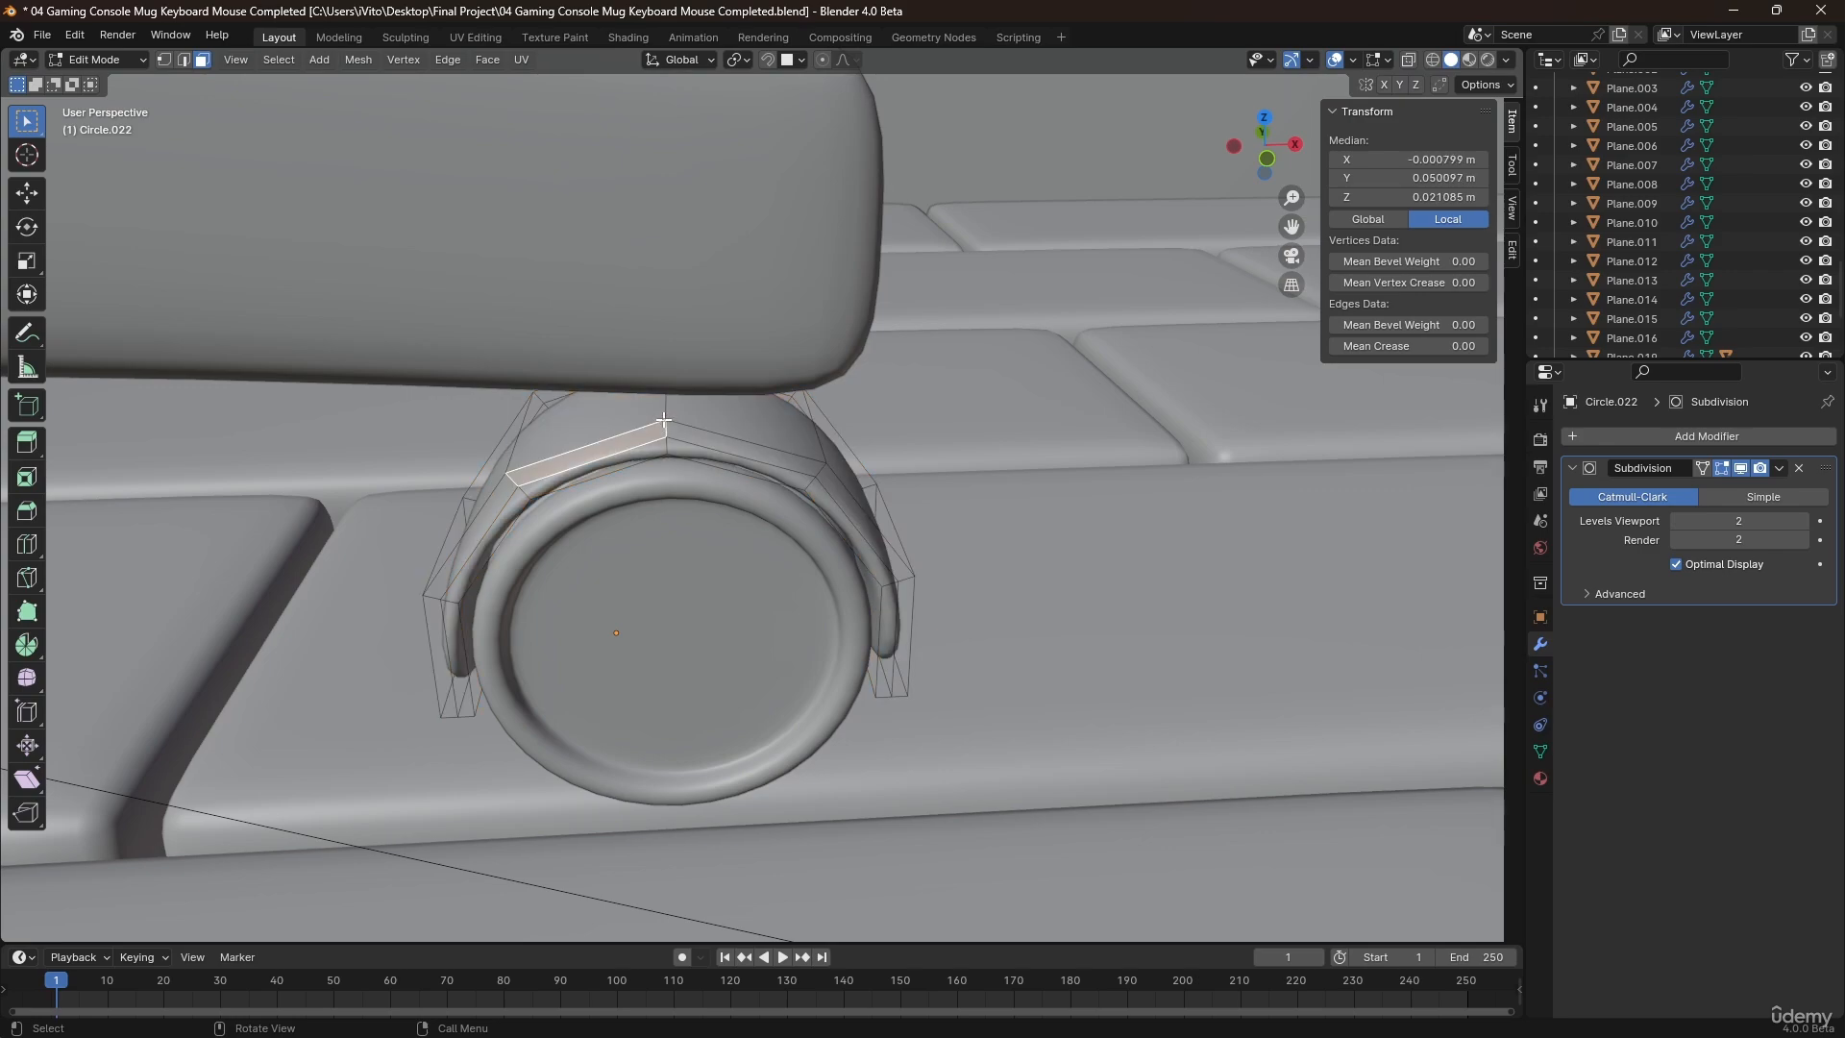
click(665, 420)
key(2)
click(665, 415)
alt+click(665, 415)
middle_drag(665, 415, 677, 423)
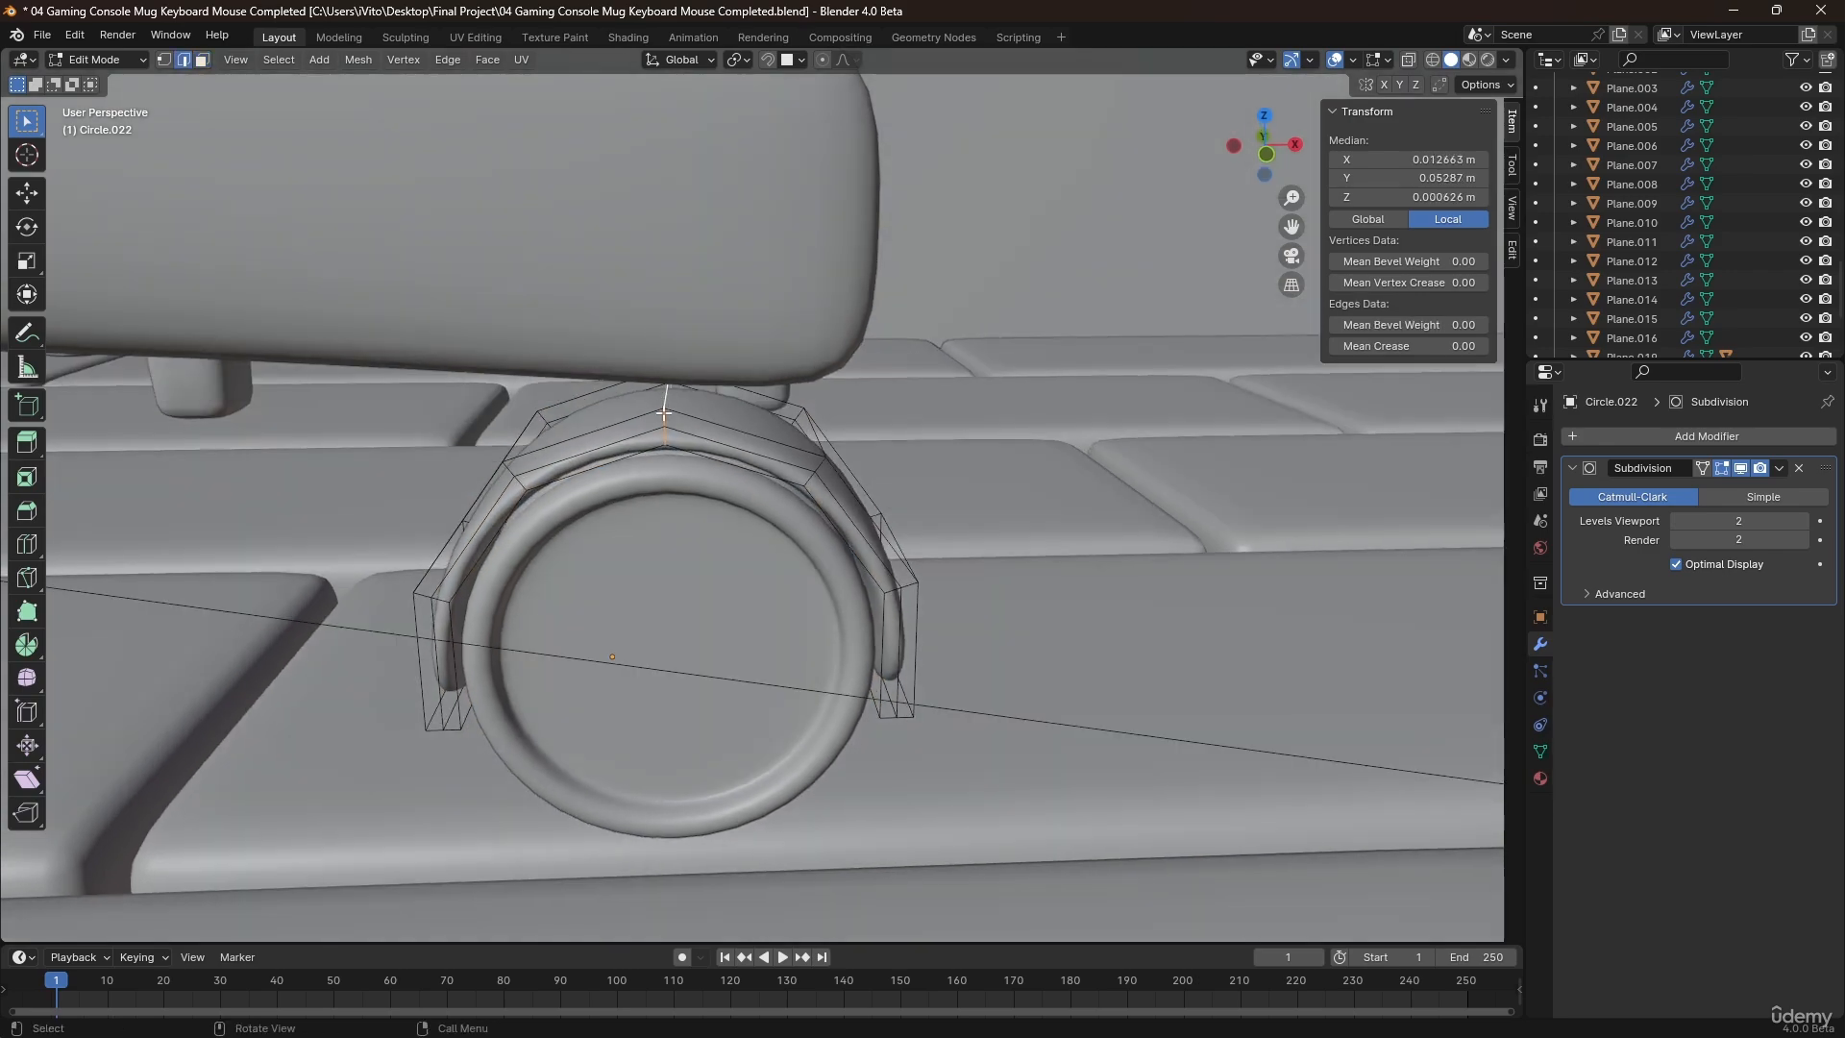
key(ctrl+b)
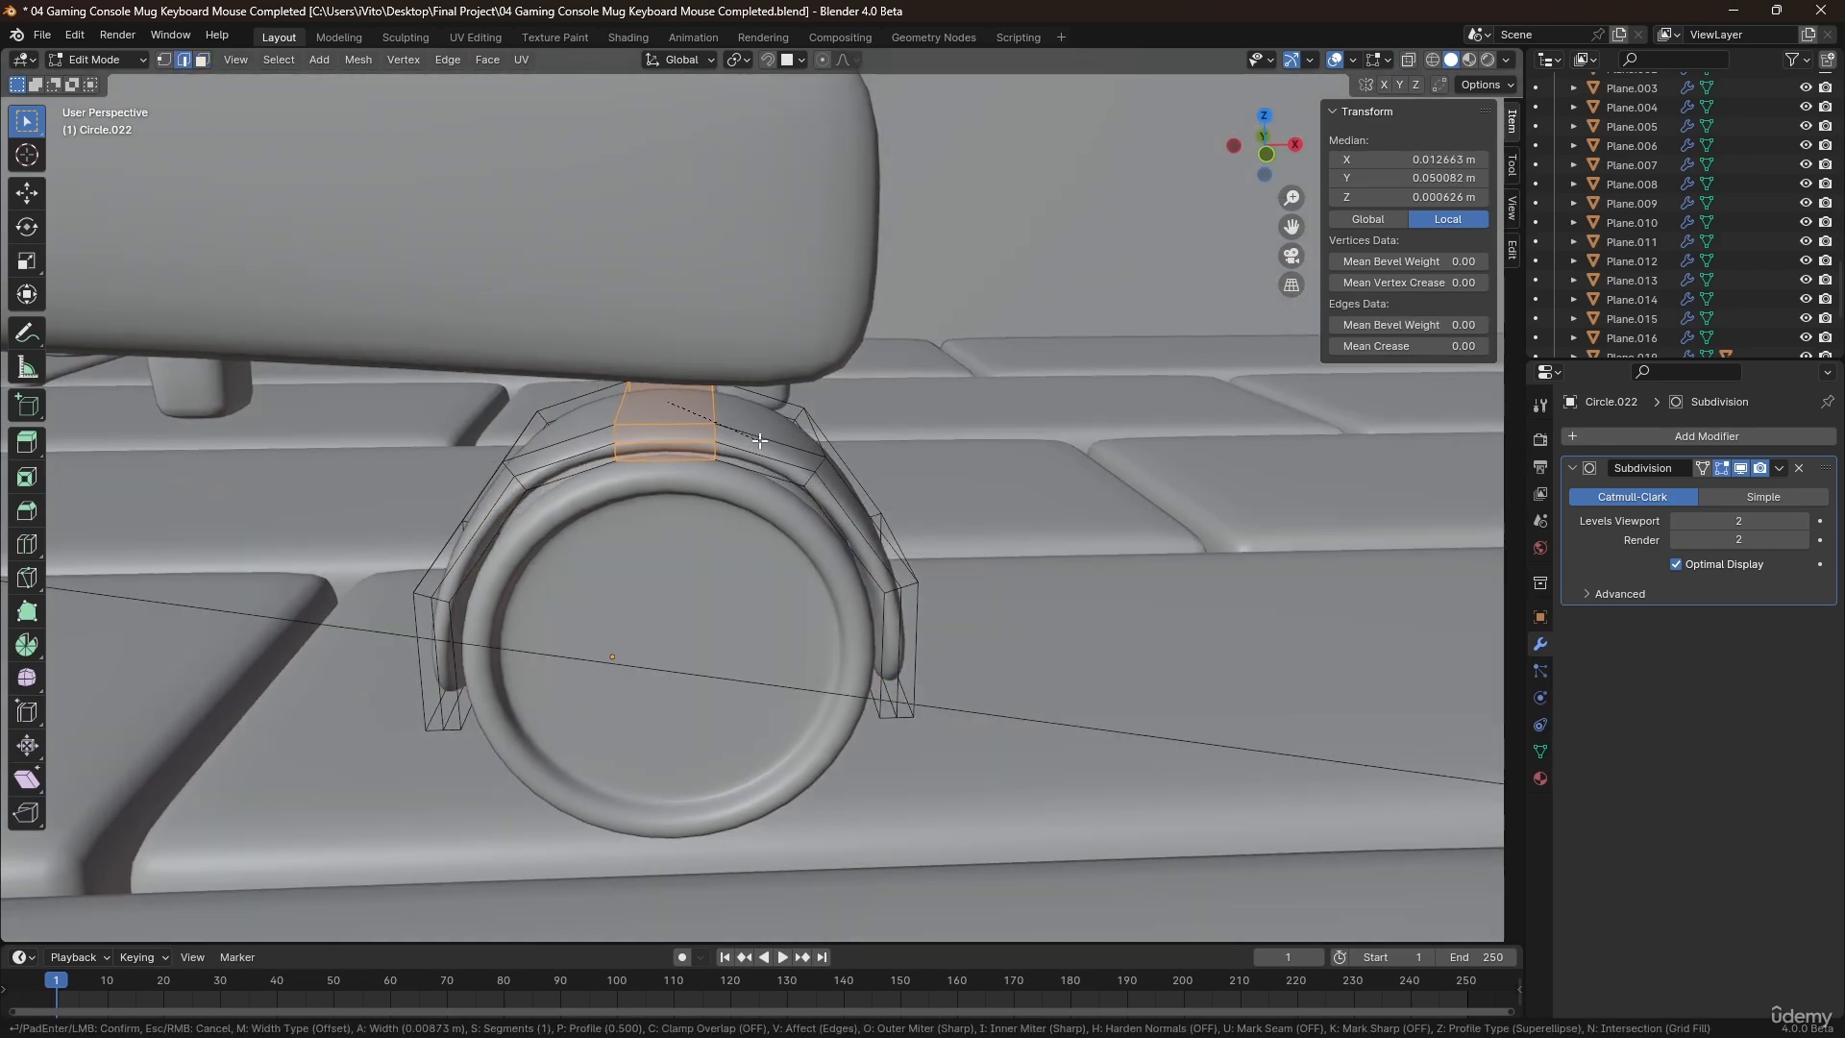
click(759, 439)
Extrude the flat top face of the wheel cover upward about 0.0157 m into a stem reaching the chair leg.
key(3)
click(685, 420)
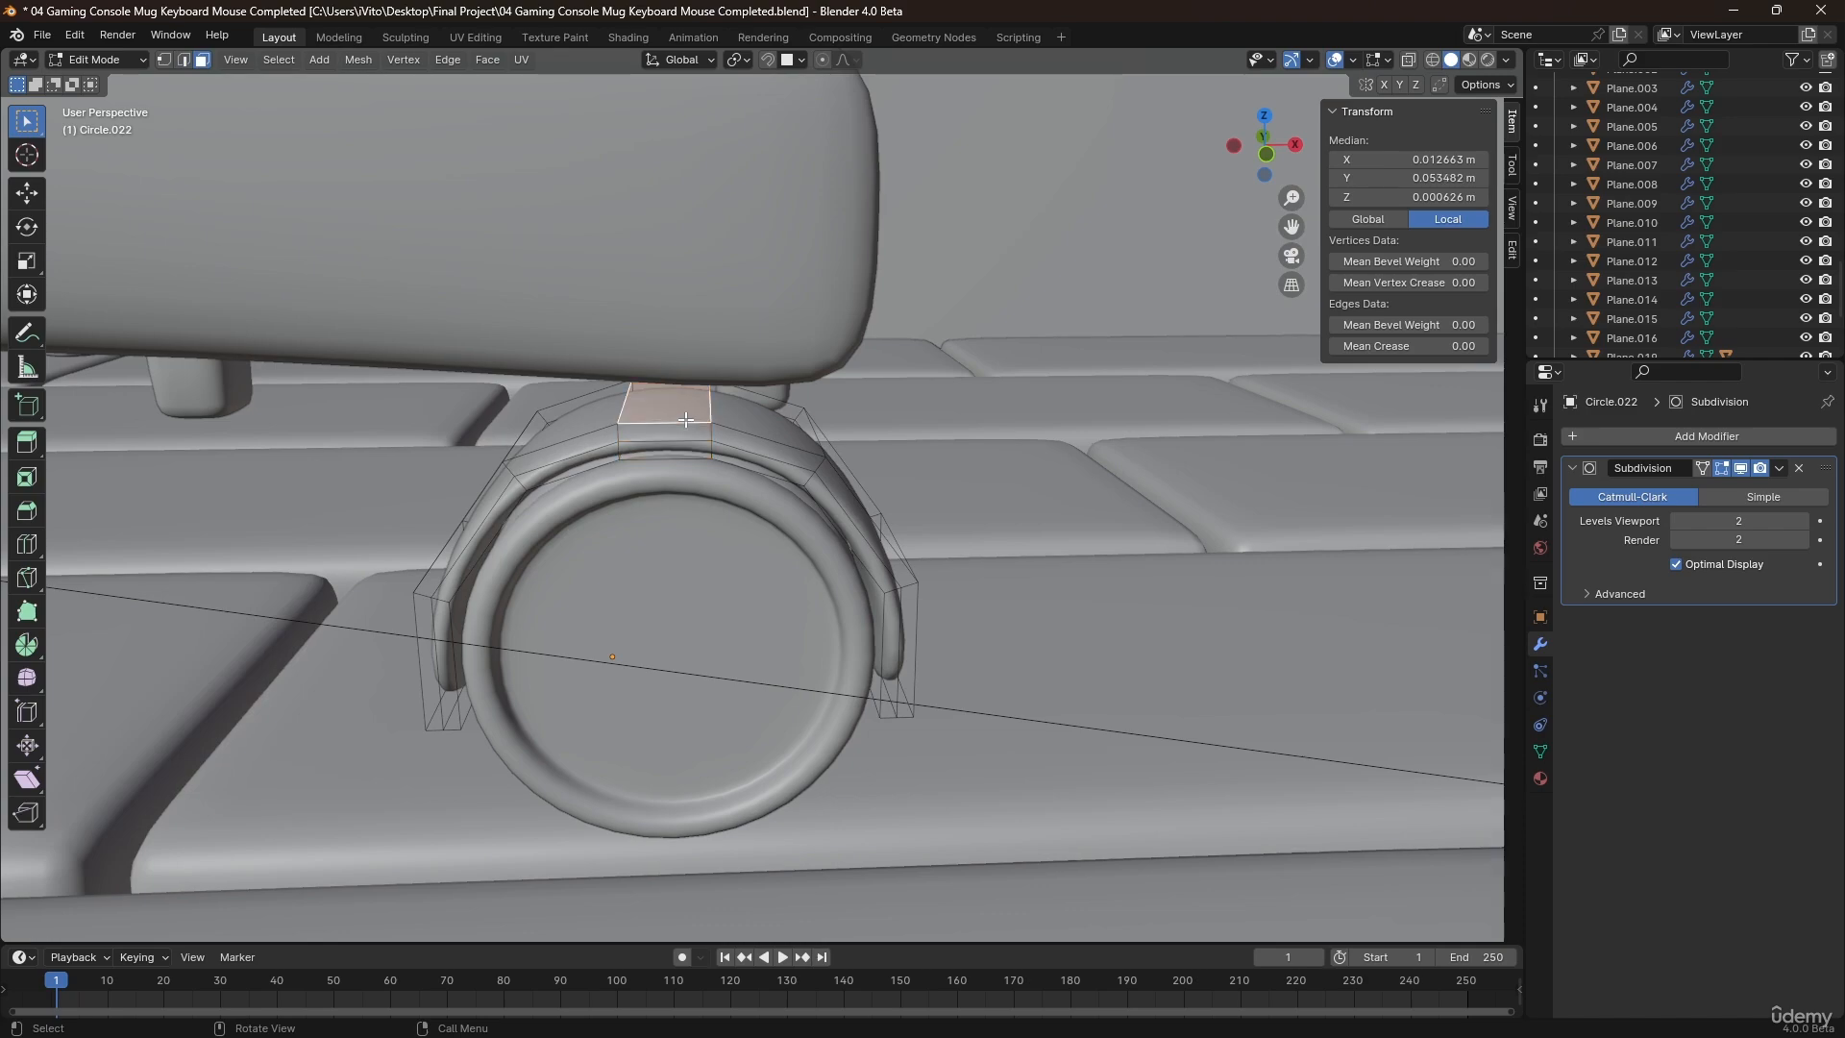
middle_drag(697, 478, 682, 423)
key(e)
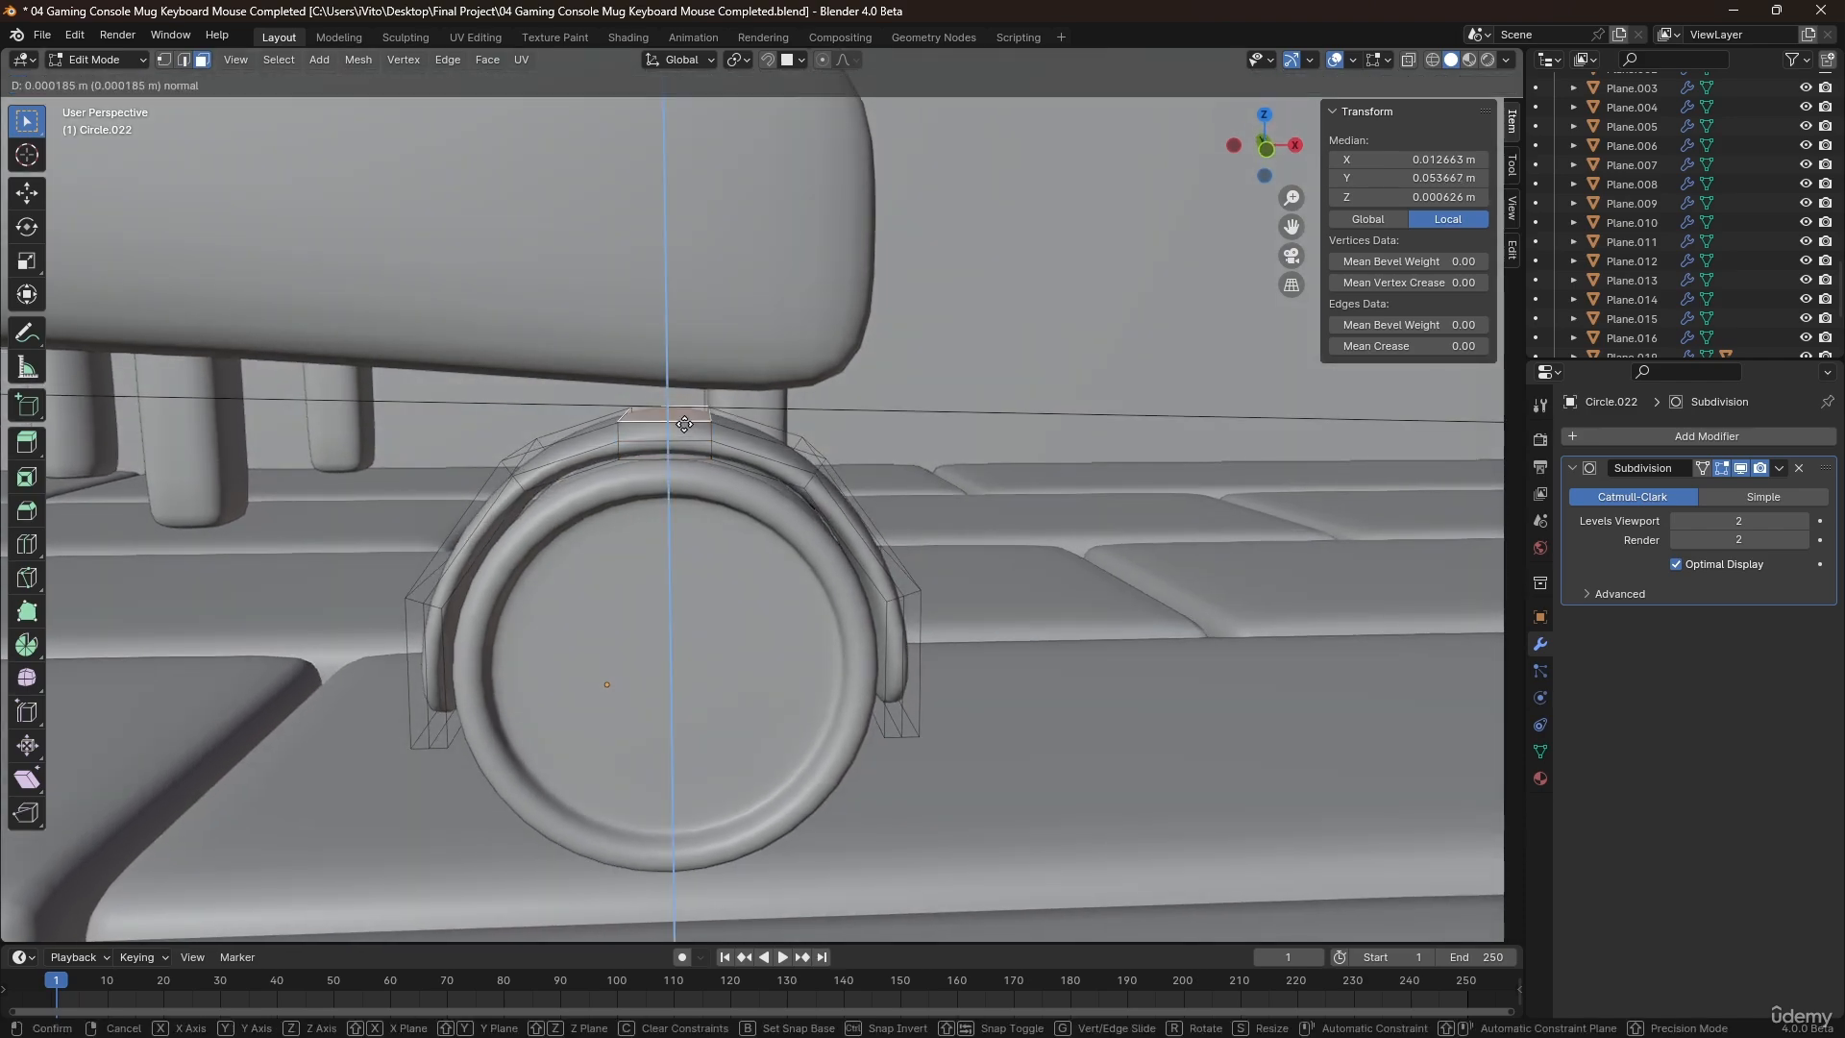
click(673, 347)
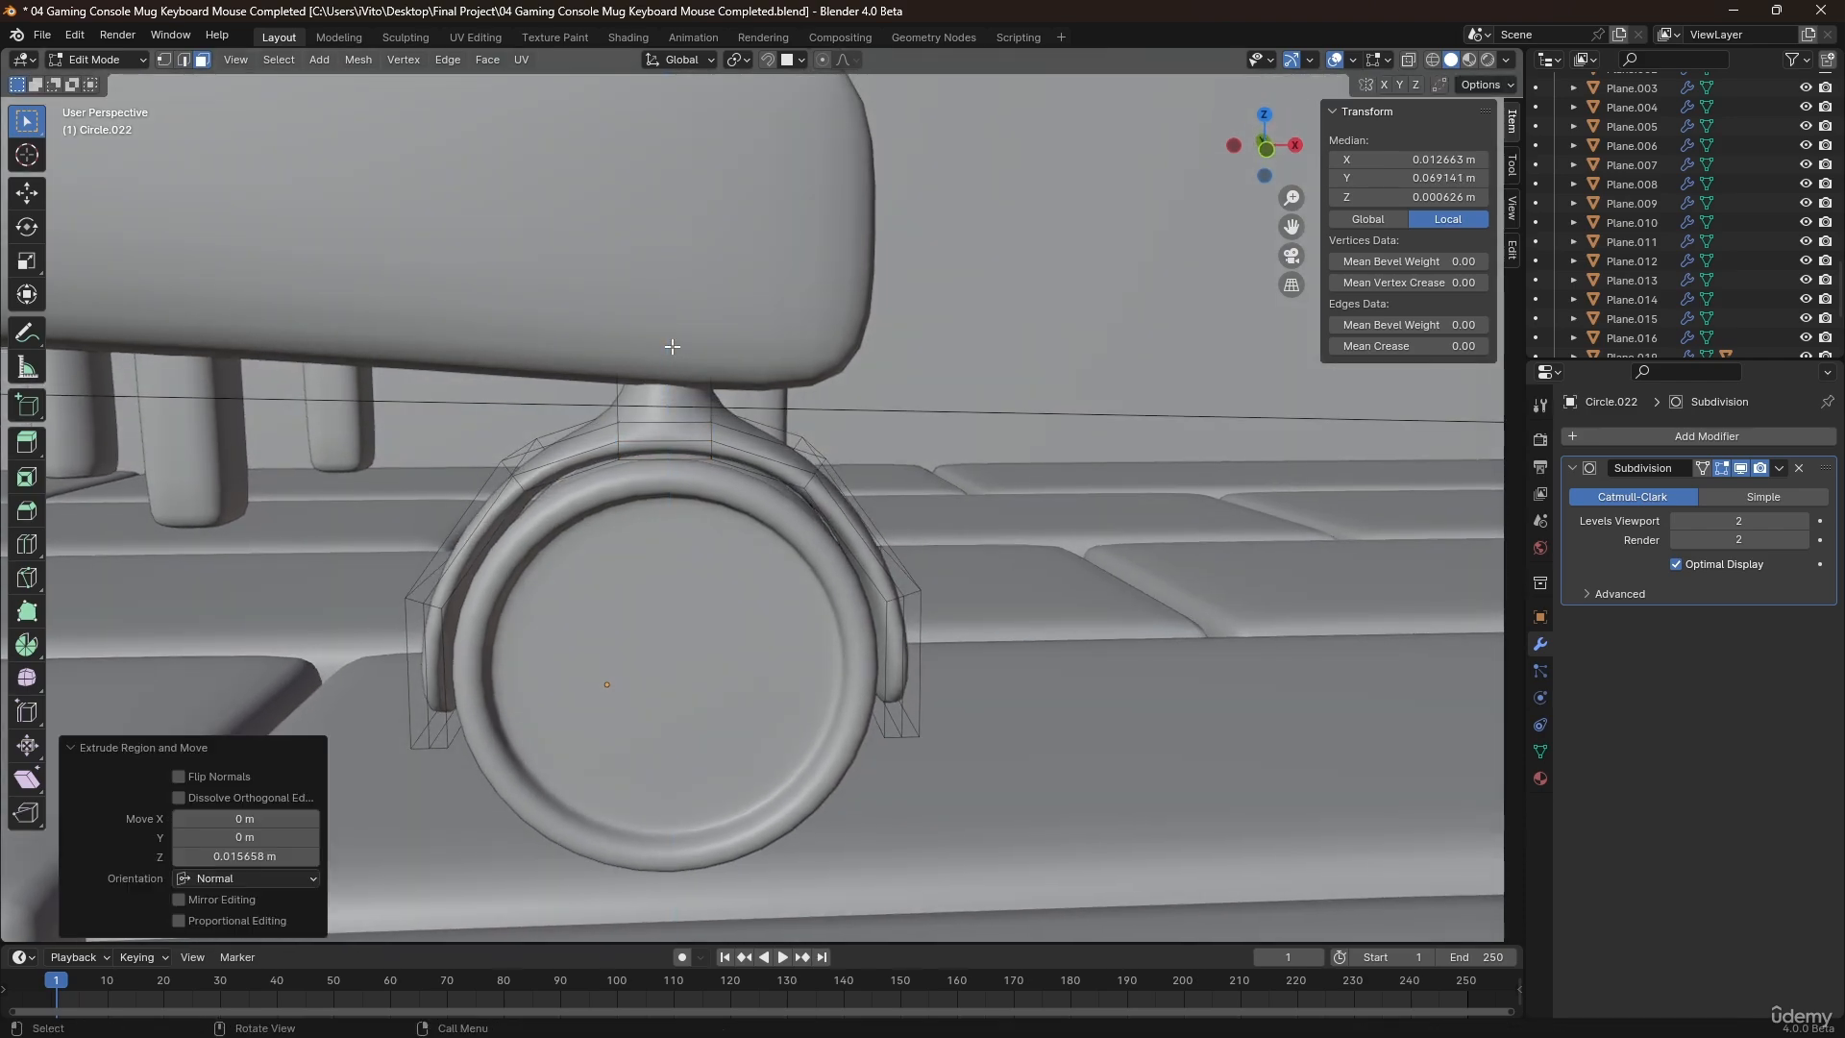
Add a loop cut around the wheel cover's stem and slide it toward the stem's upper end.
key(alt+z)
mouse_move(673, 348)
middle_down()
mouse_move(688, 445)
mouse_move(744, 408)
middle_up()
key(ctrl+r)
click(740, 411)
click(741, 379)
key(Tab)
key(alt+z)
middle_drag(753, 524, 745, 460)
Add another loop cut around the stem and slide it down to where the stem meets the wheel cover.
key(Tab)
key(alt+z)
key(ctrl+r)
click(745, 459)
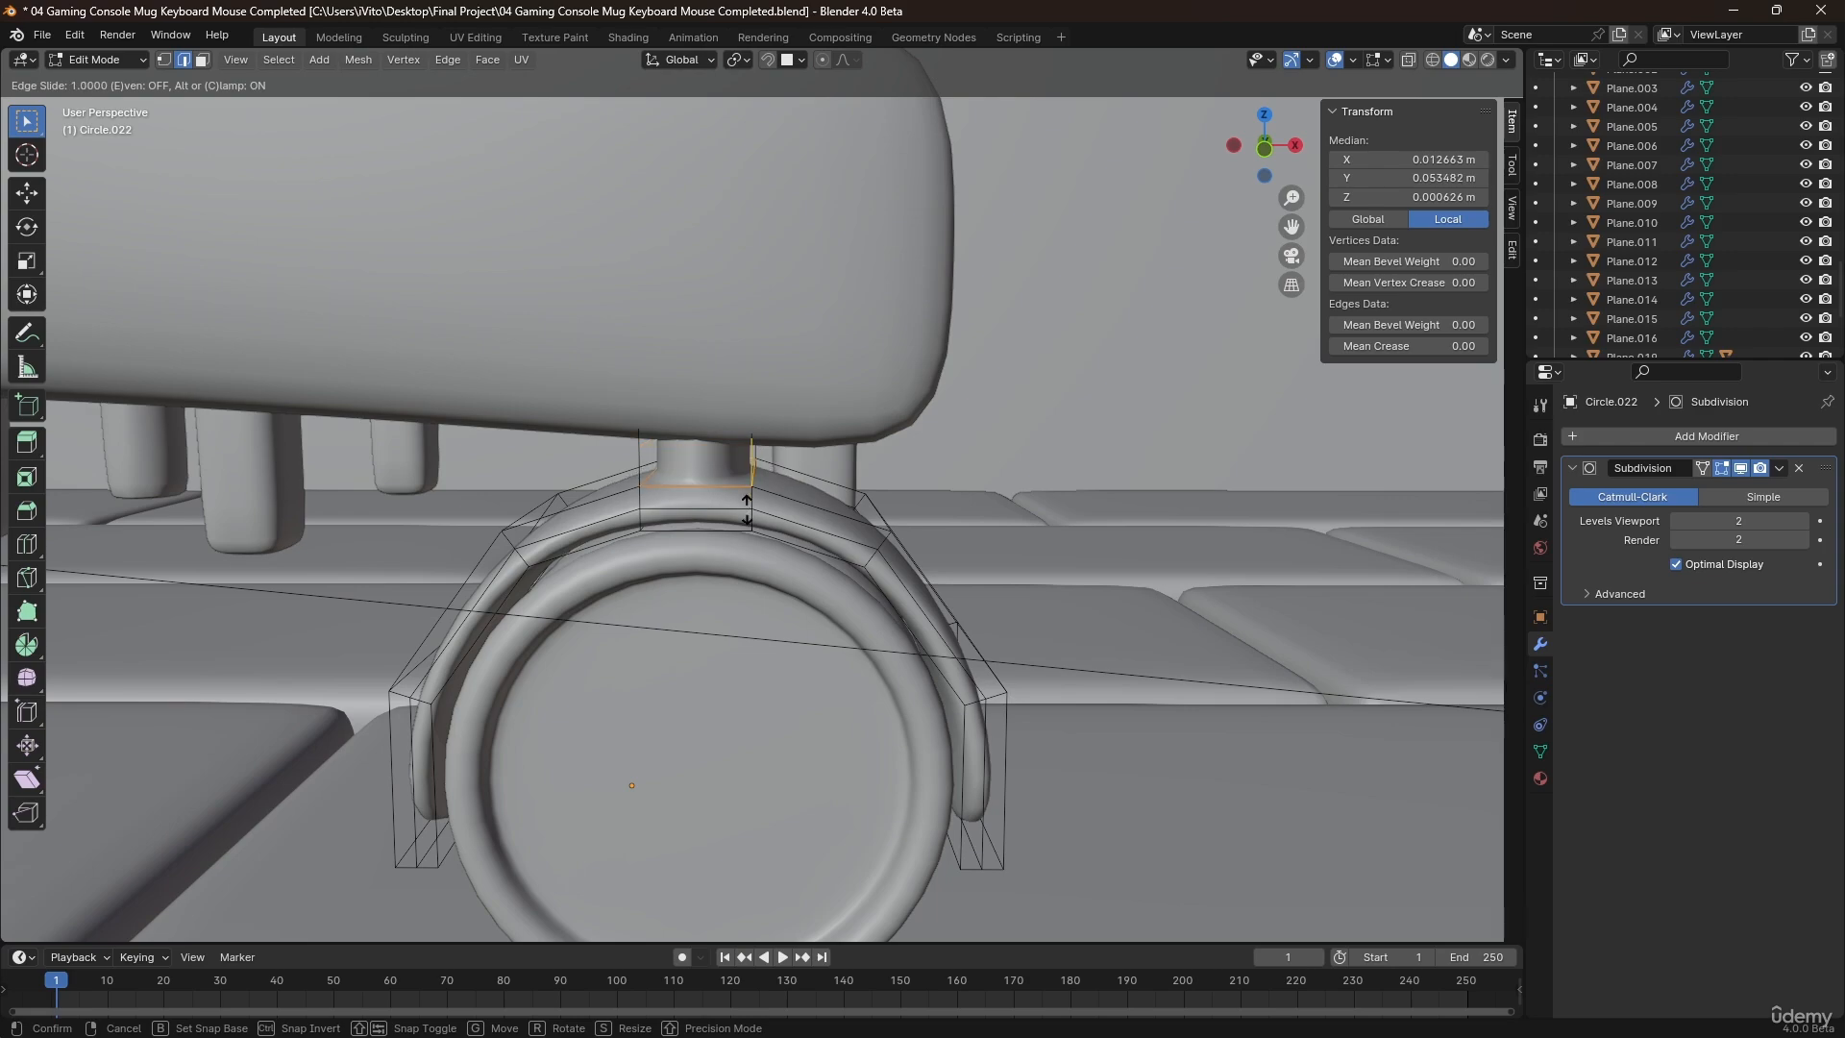
click(745, 495)
key(Tab)
key(alt+z)
Parent the wheel to its cover as an object.
middle_drag(746, 502, 577, 538)
scroll(579, 540, down, 4)
middle_drag(623, 597, 775, 644)
click(773, 644)
scroll(764, 607, up, 4)
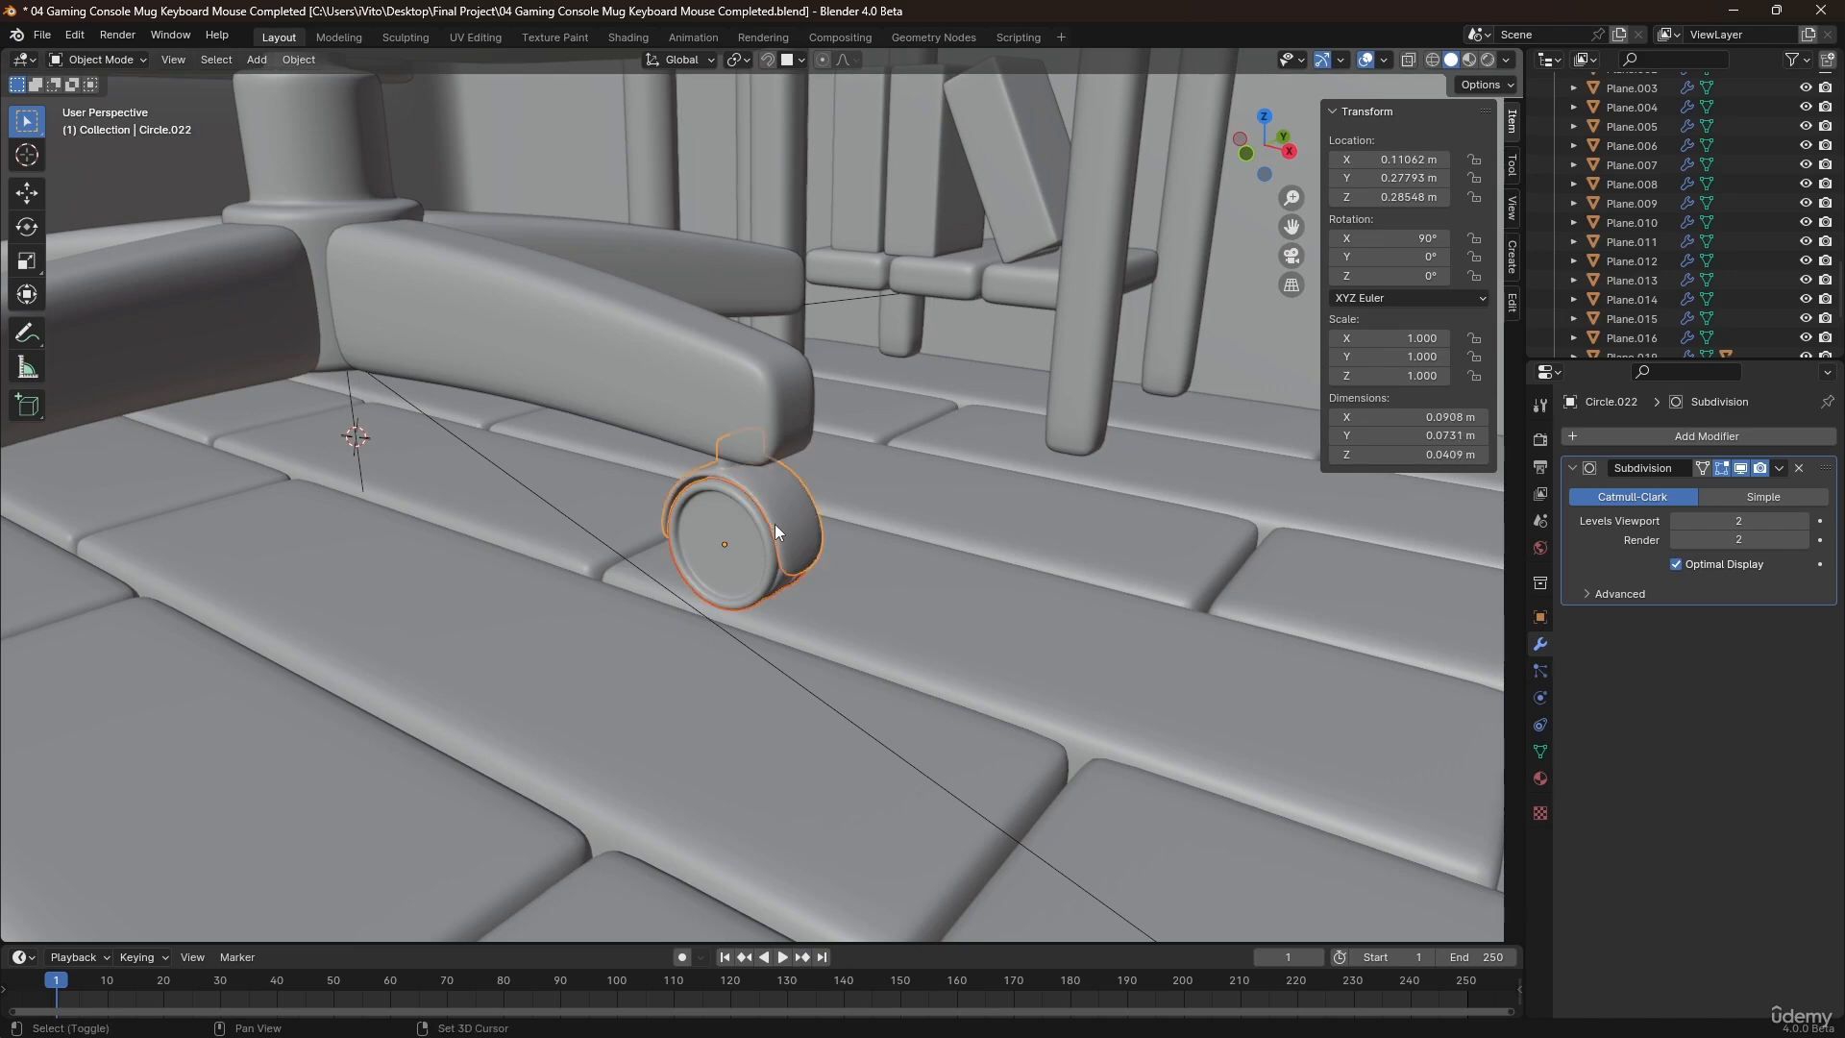
key(ctrl+p)
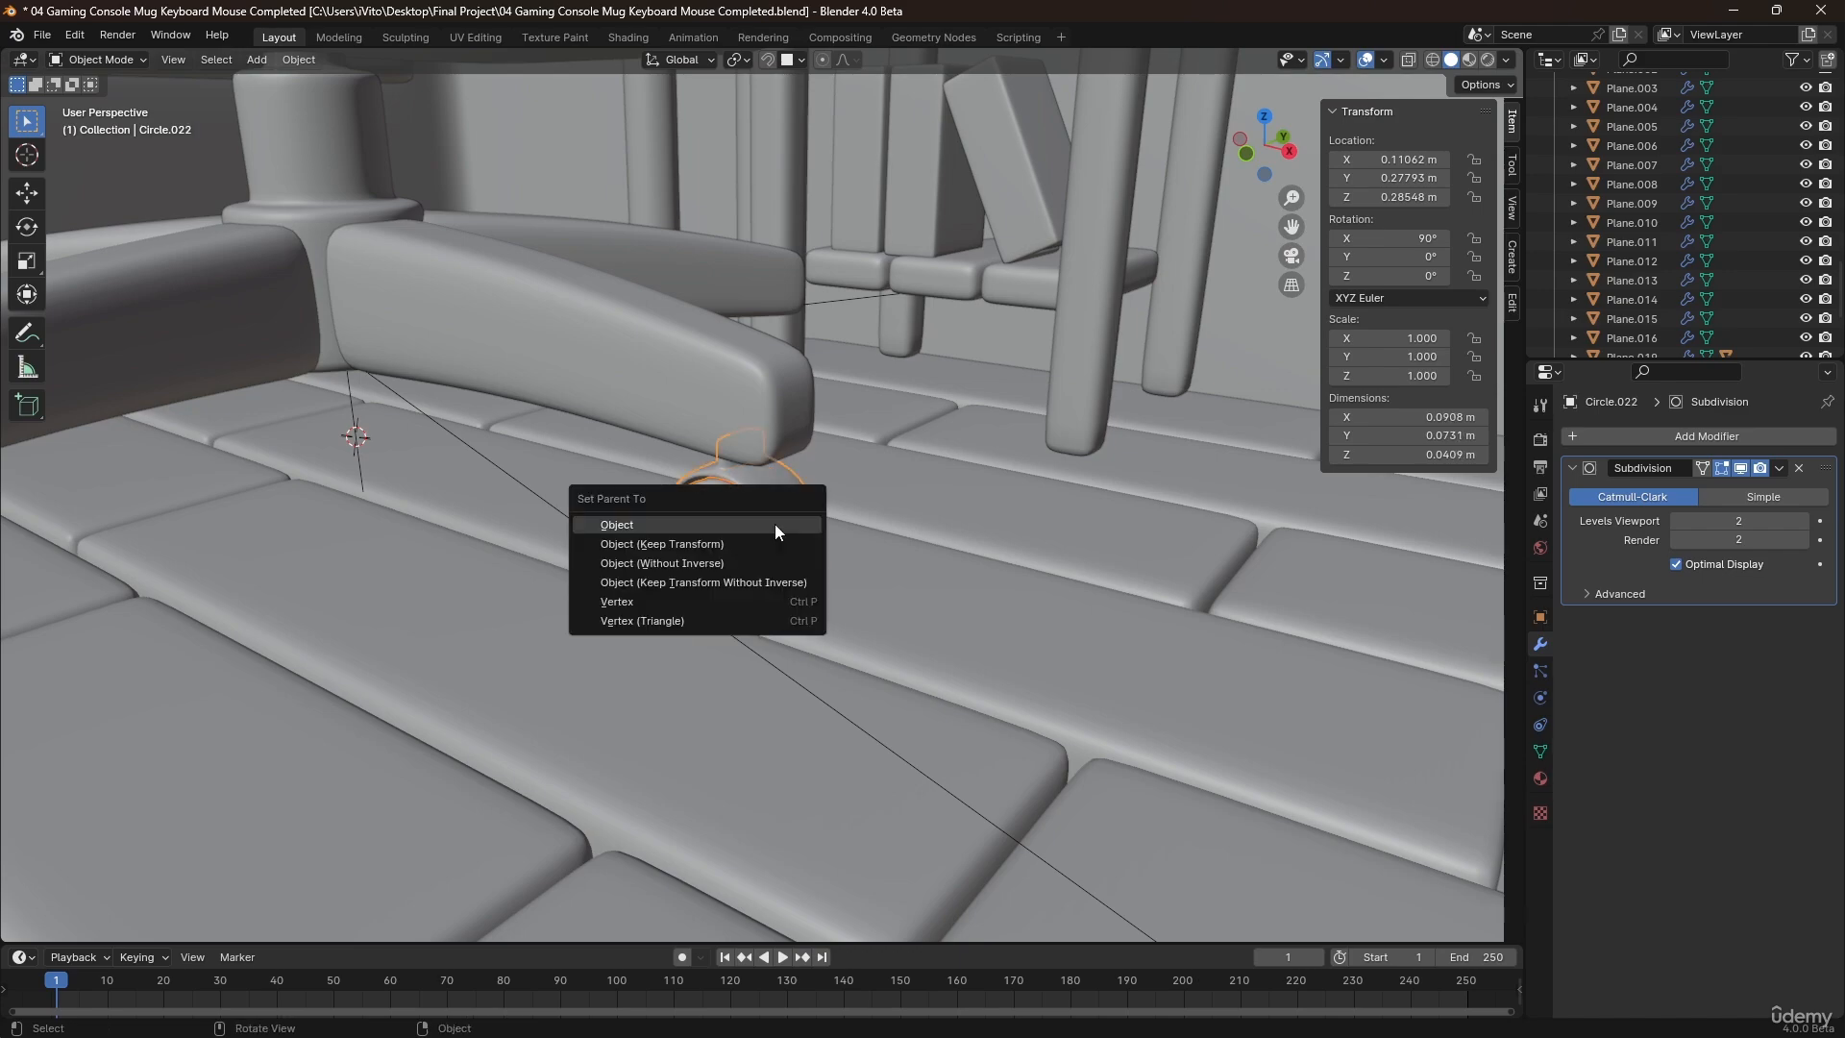
click(774, 524)
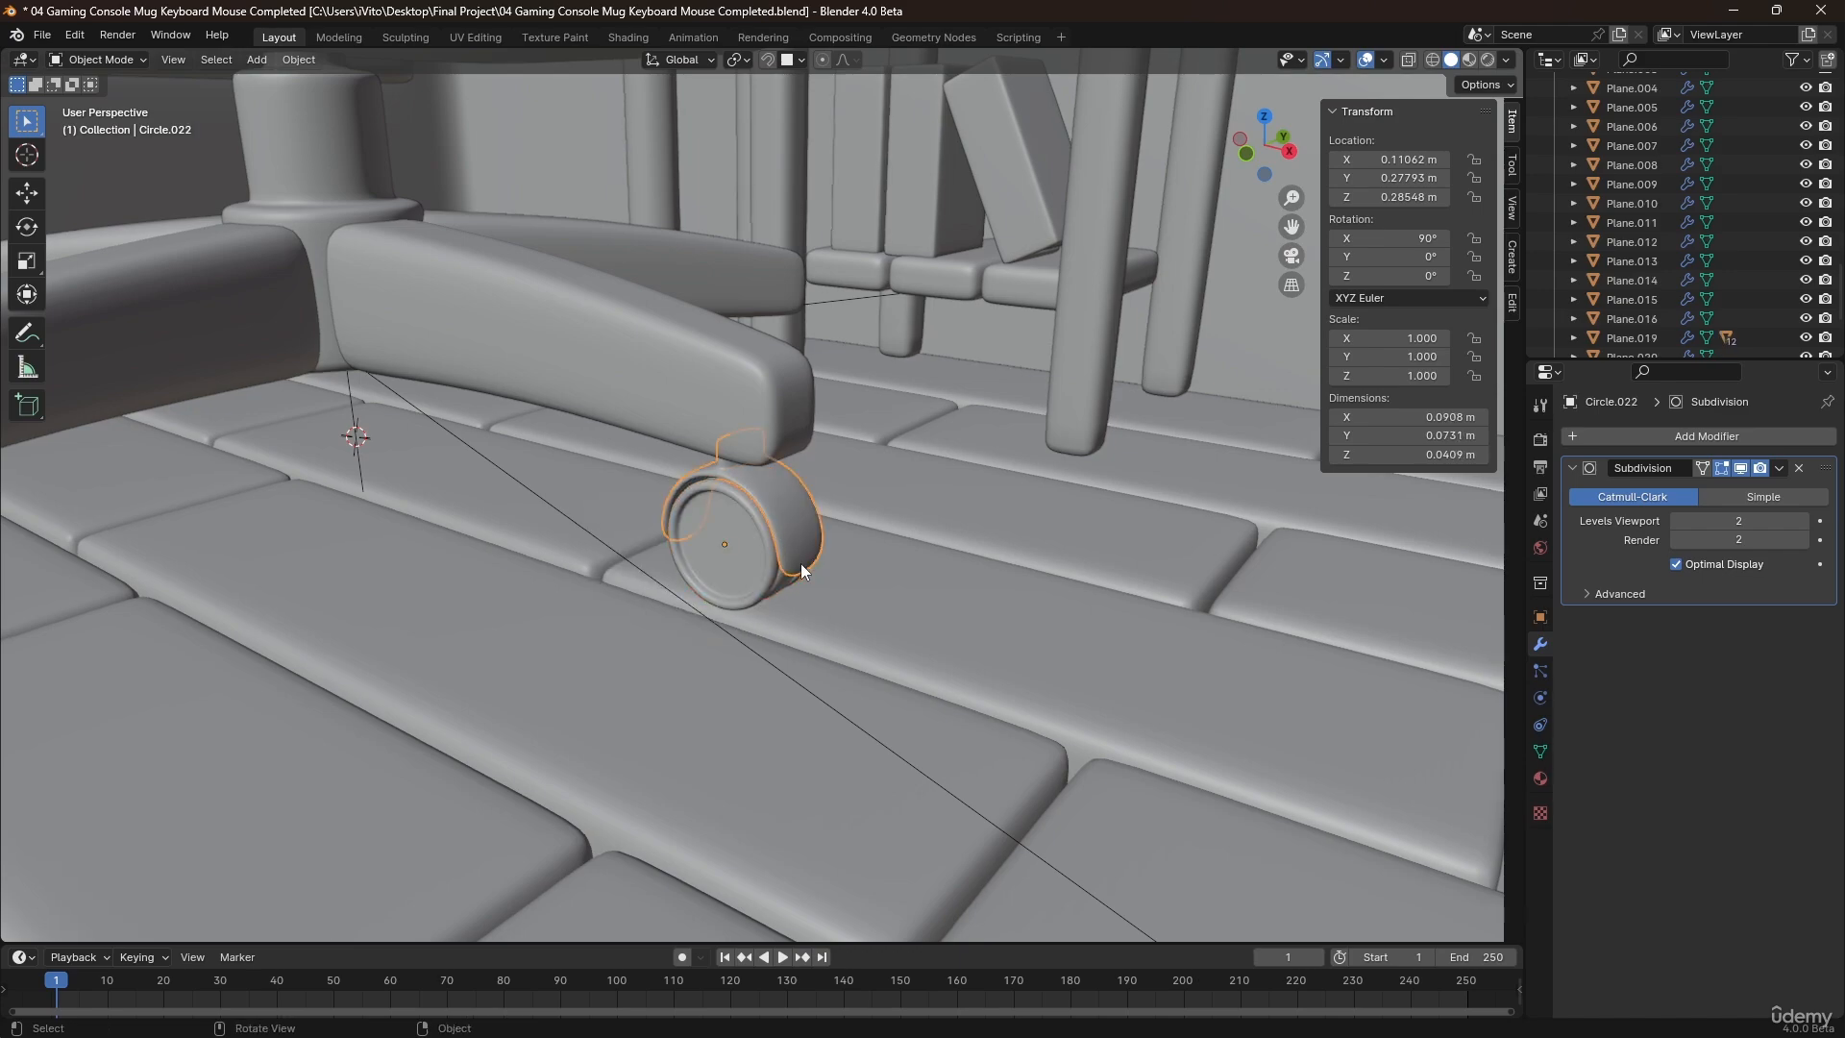
Select the wheel together with its cover and show the whole chair base from above with X-ray enabled.
key(KP_7)
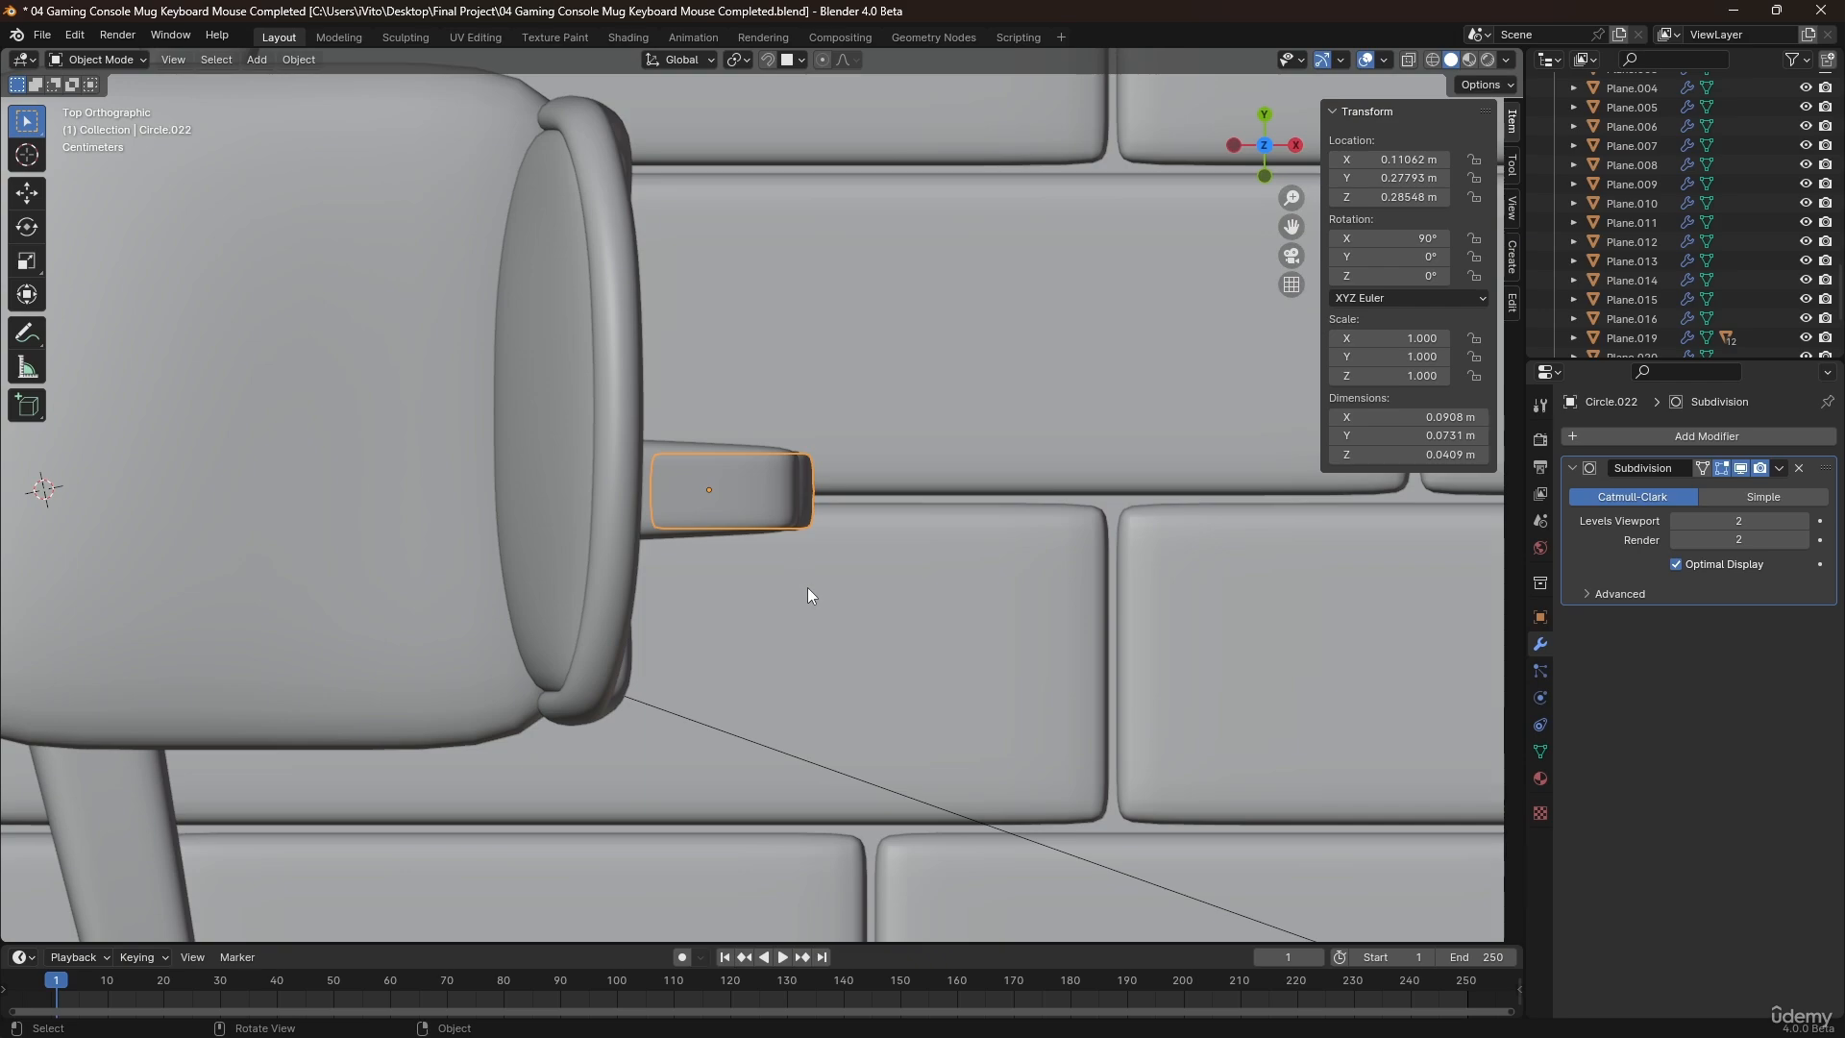
middle_drag(807, 586, 941, 437)
click(787, 441)
click(786, 444)
key(KP_7)
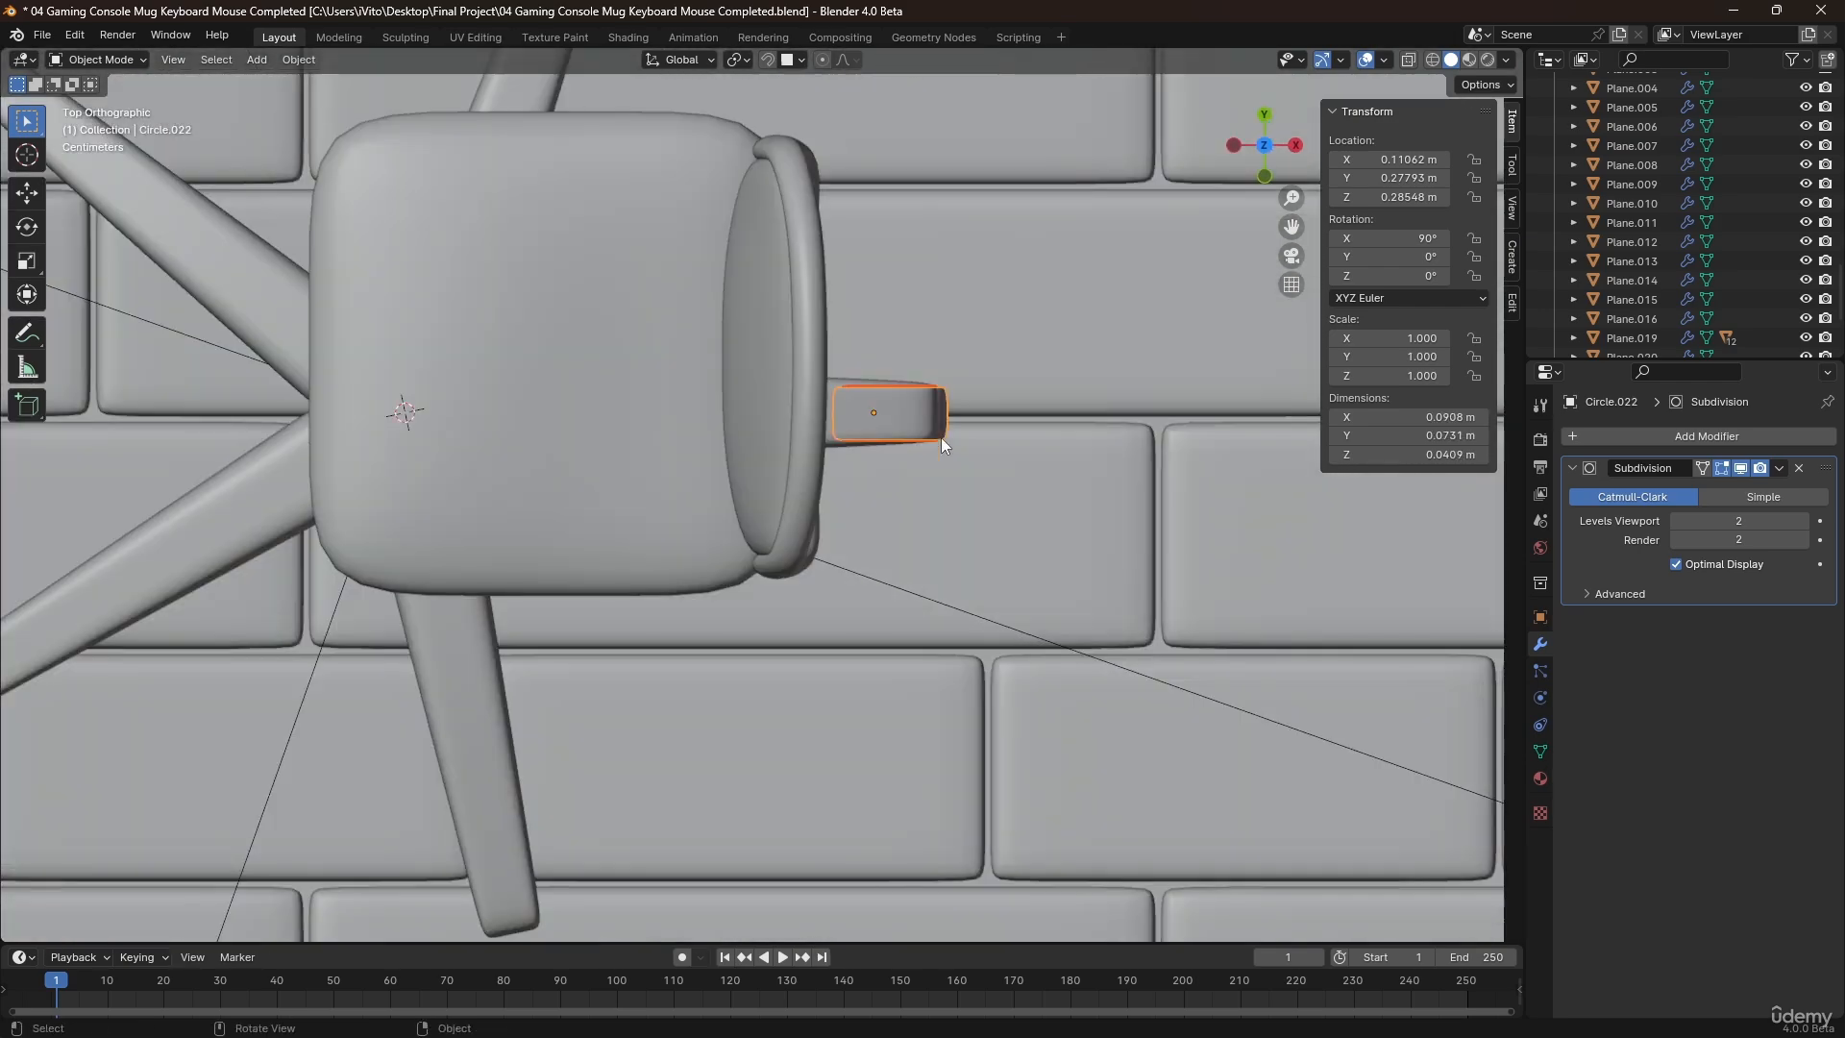
scroll(926, 342, down, 2)
shift+middle_drag(812, 247, 876, 377)
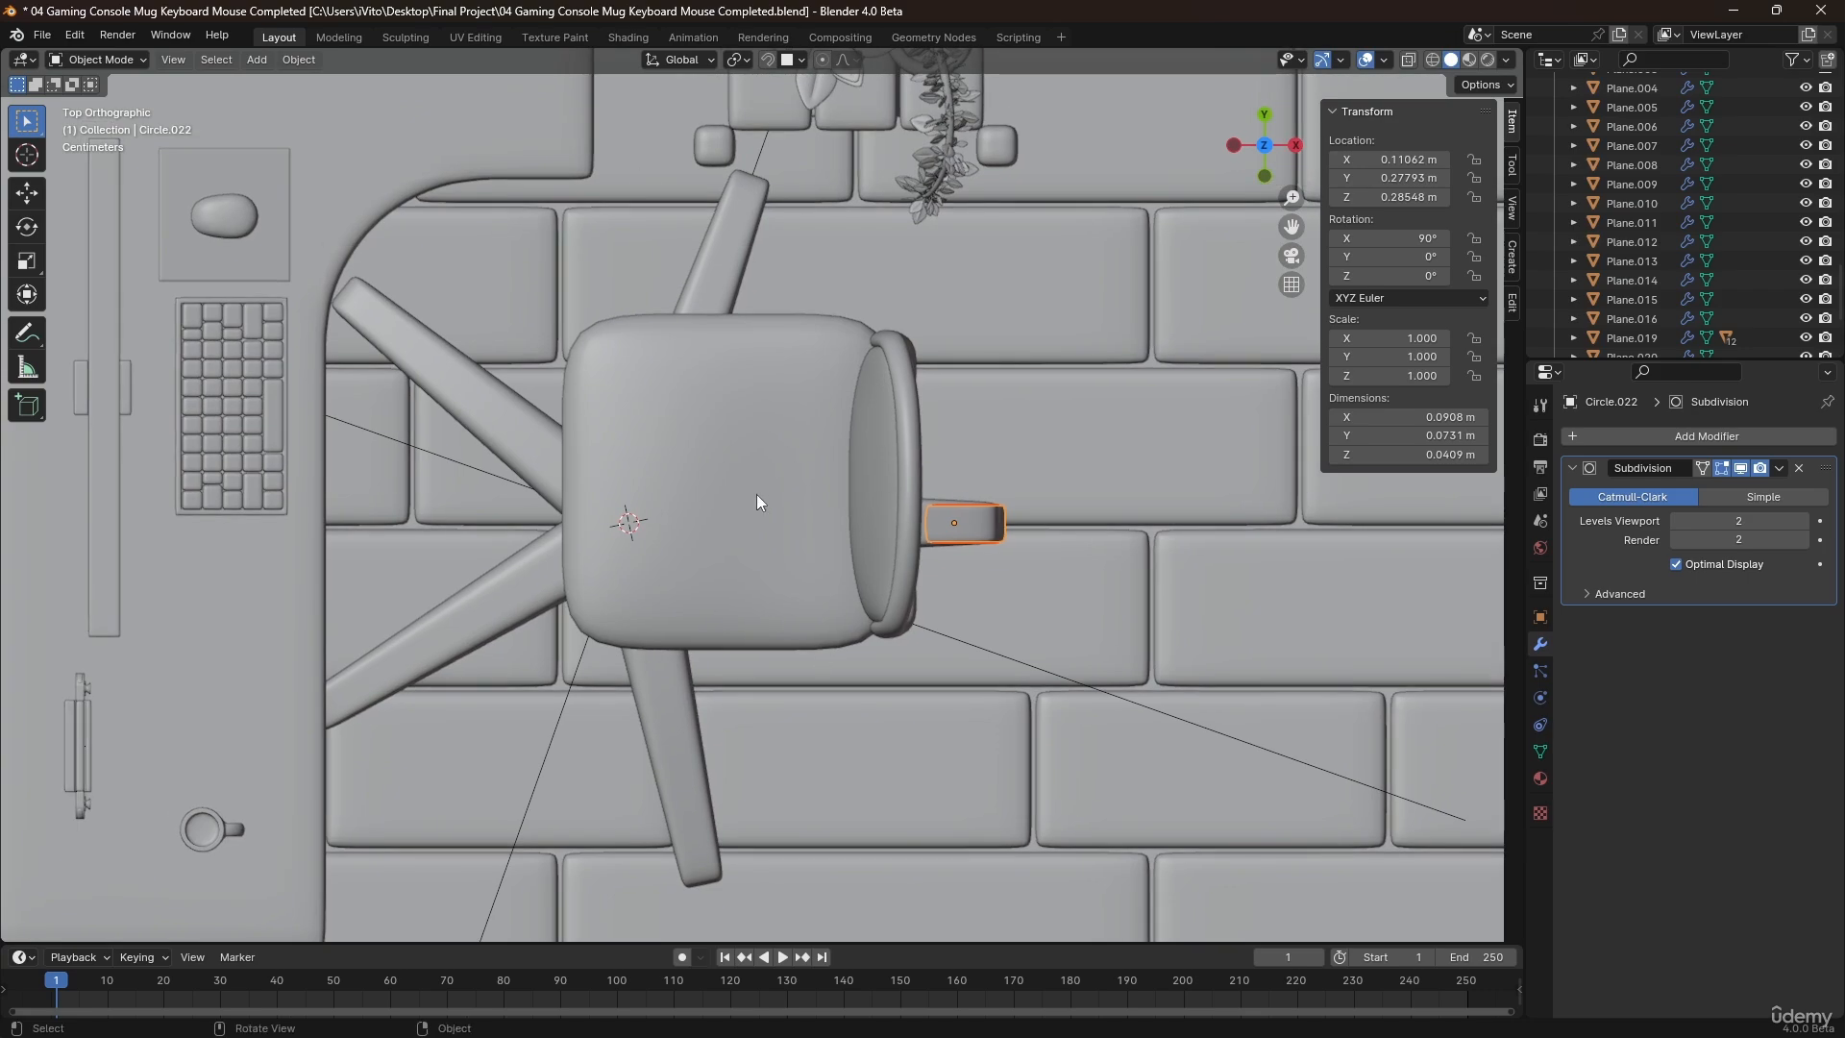
key(alt+z)
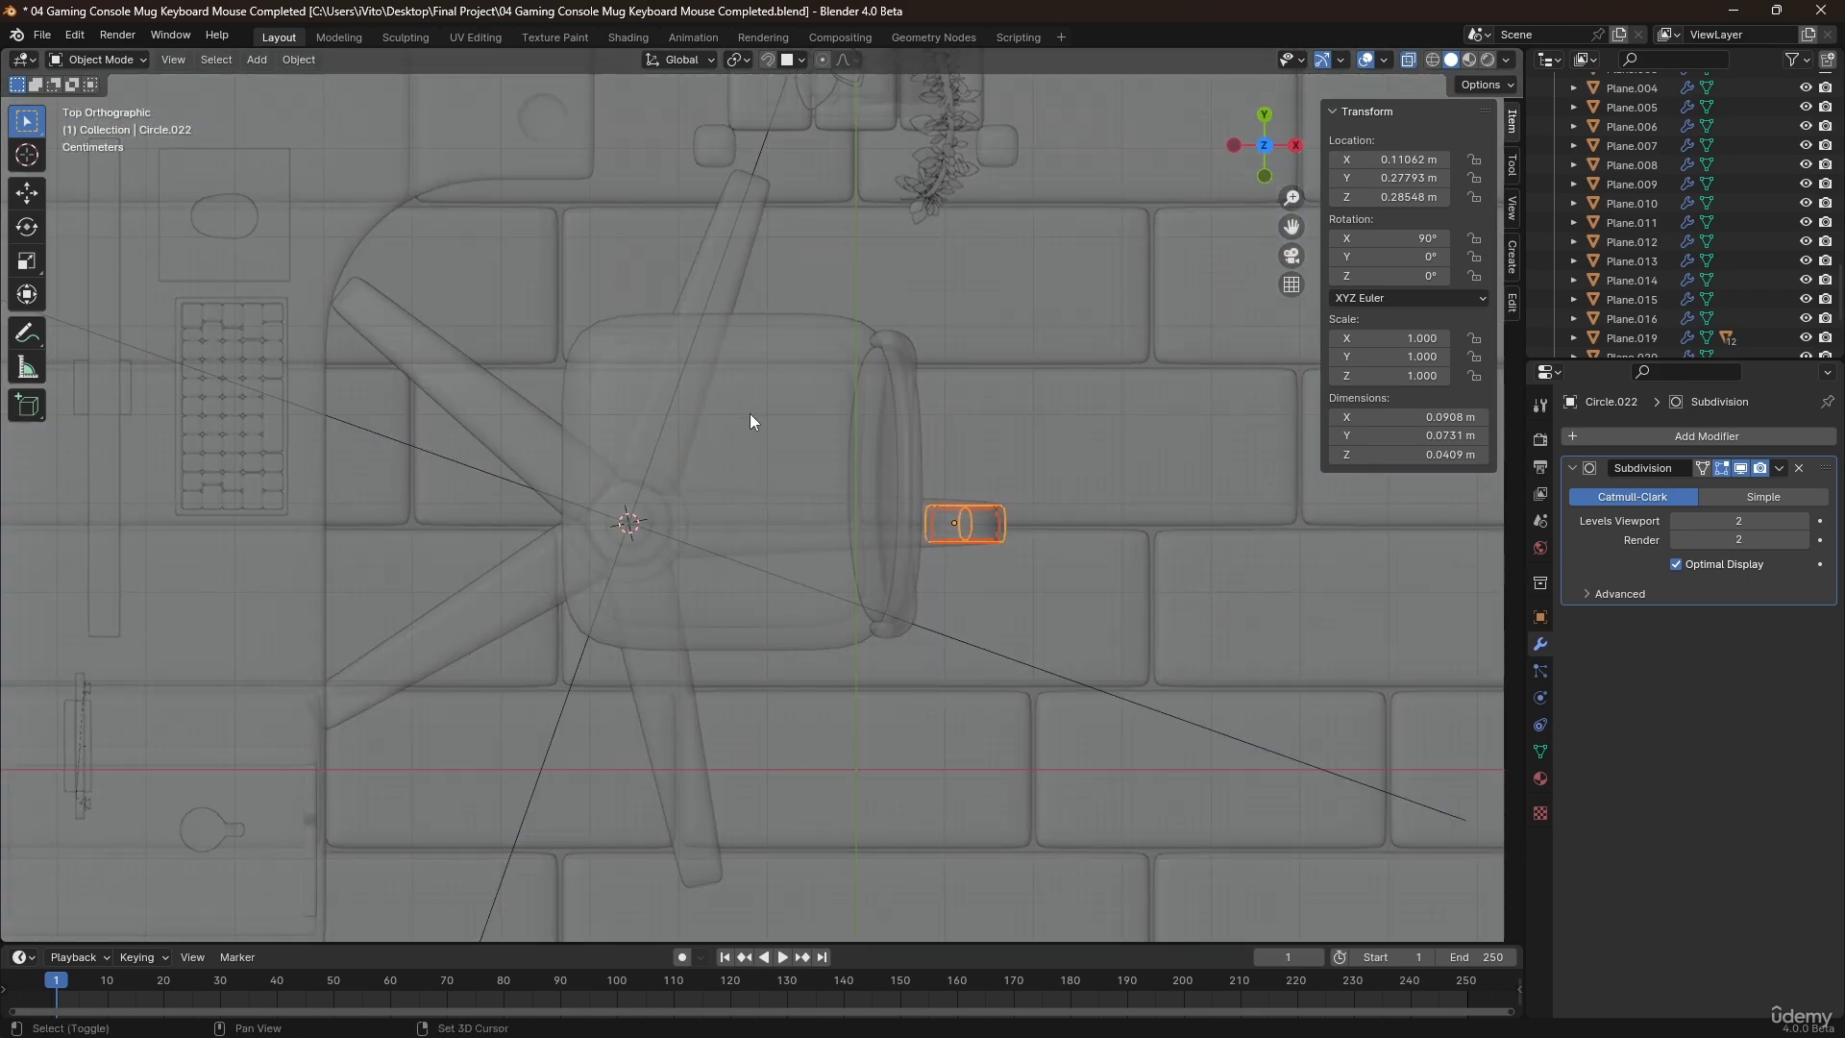
shift+middle_drag(749, 414, 931, 447)
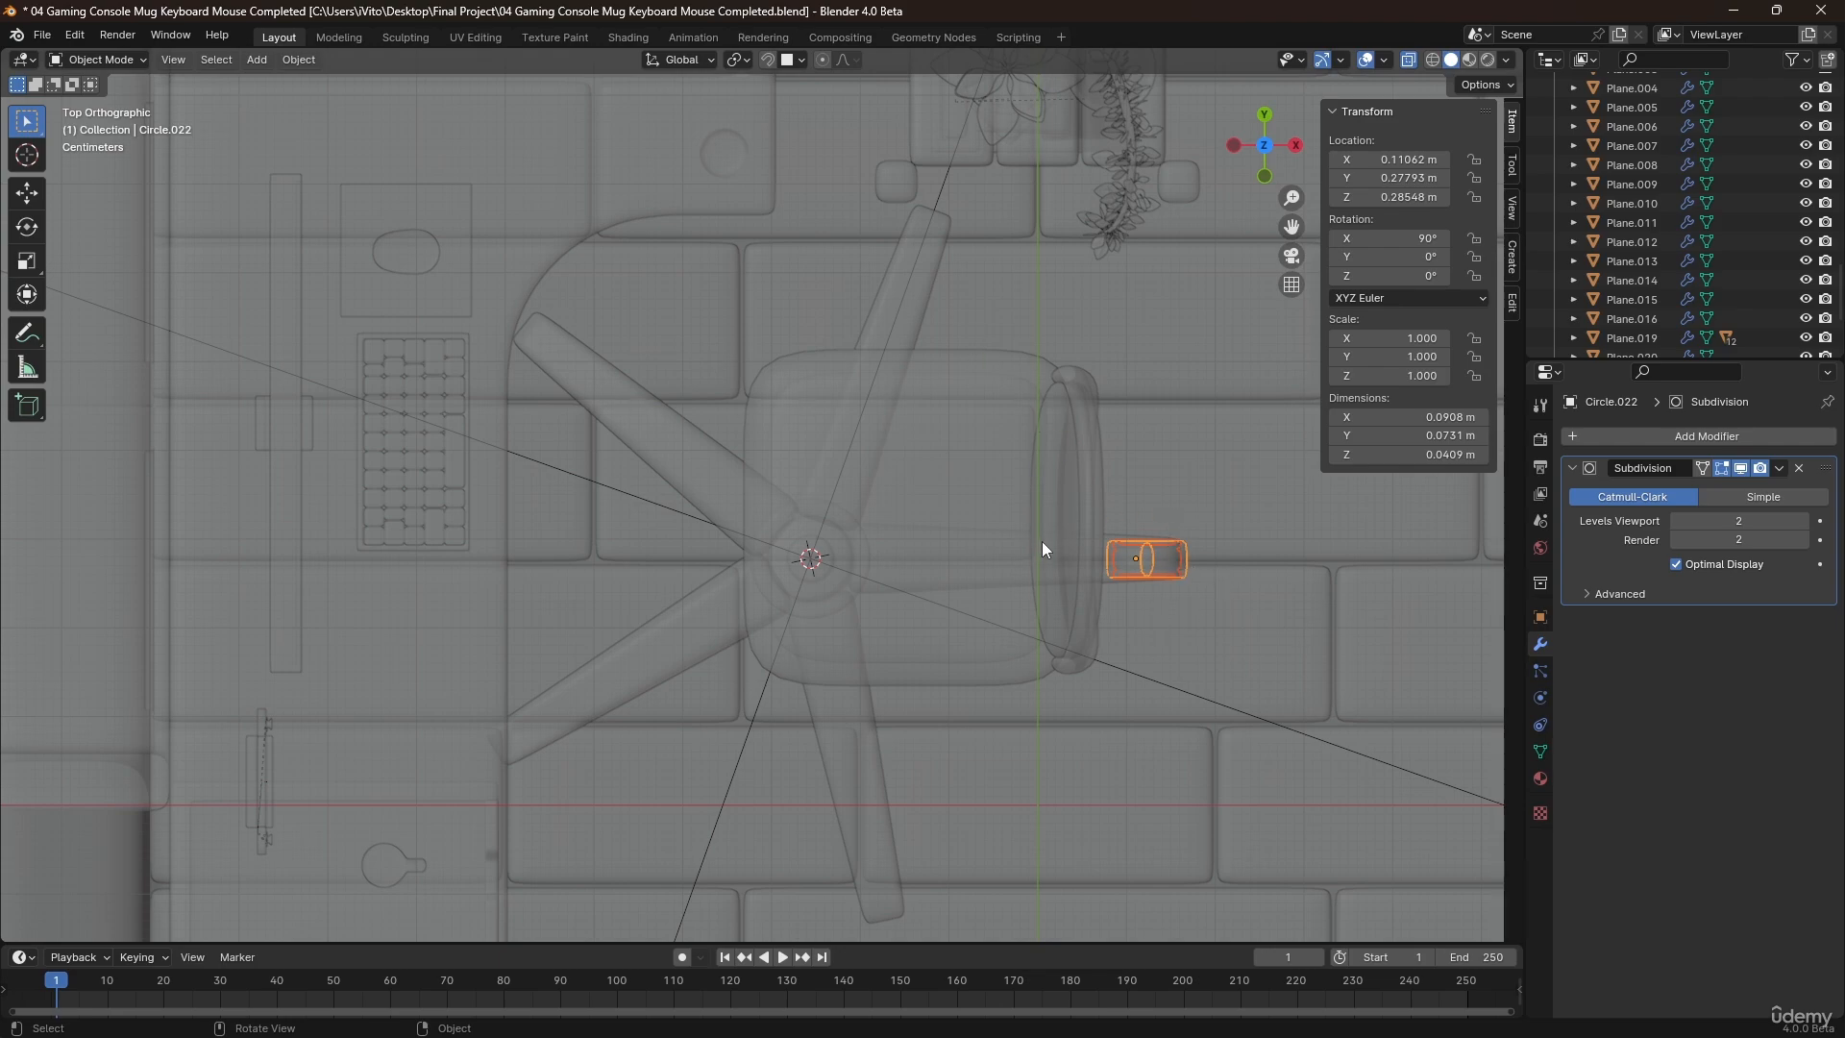
Place linked duplicates of the covered wheel under the next two leg tips, rotating the second copy about 43.8° to follow its leg.
key(shift+d)
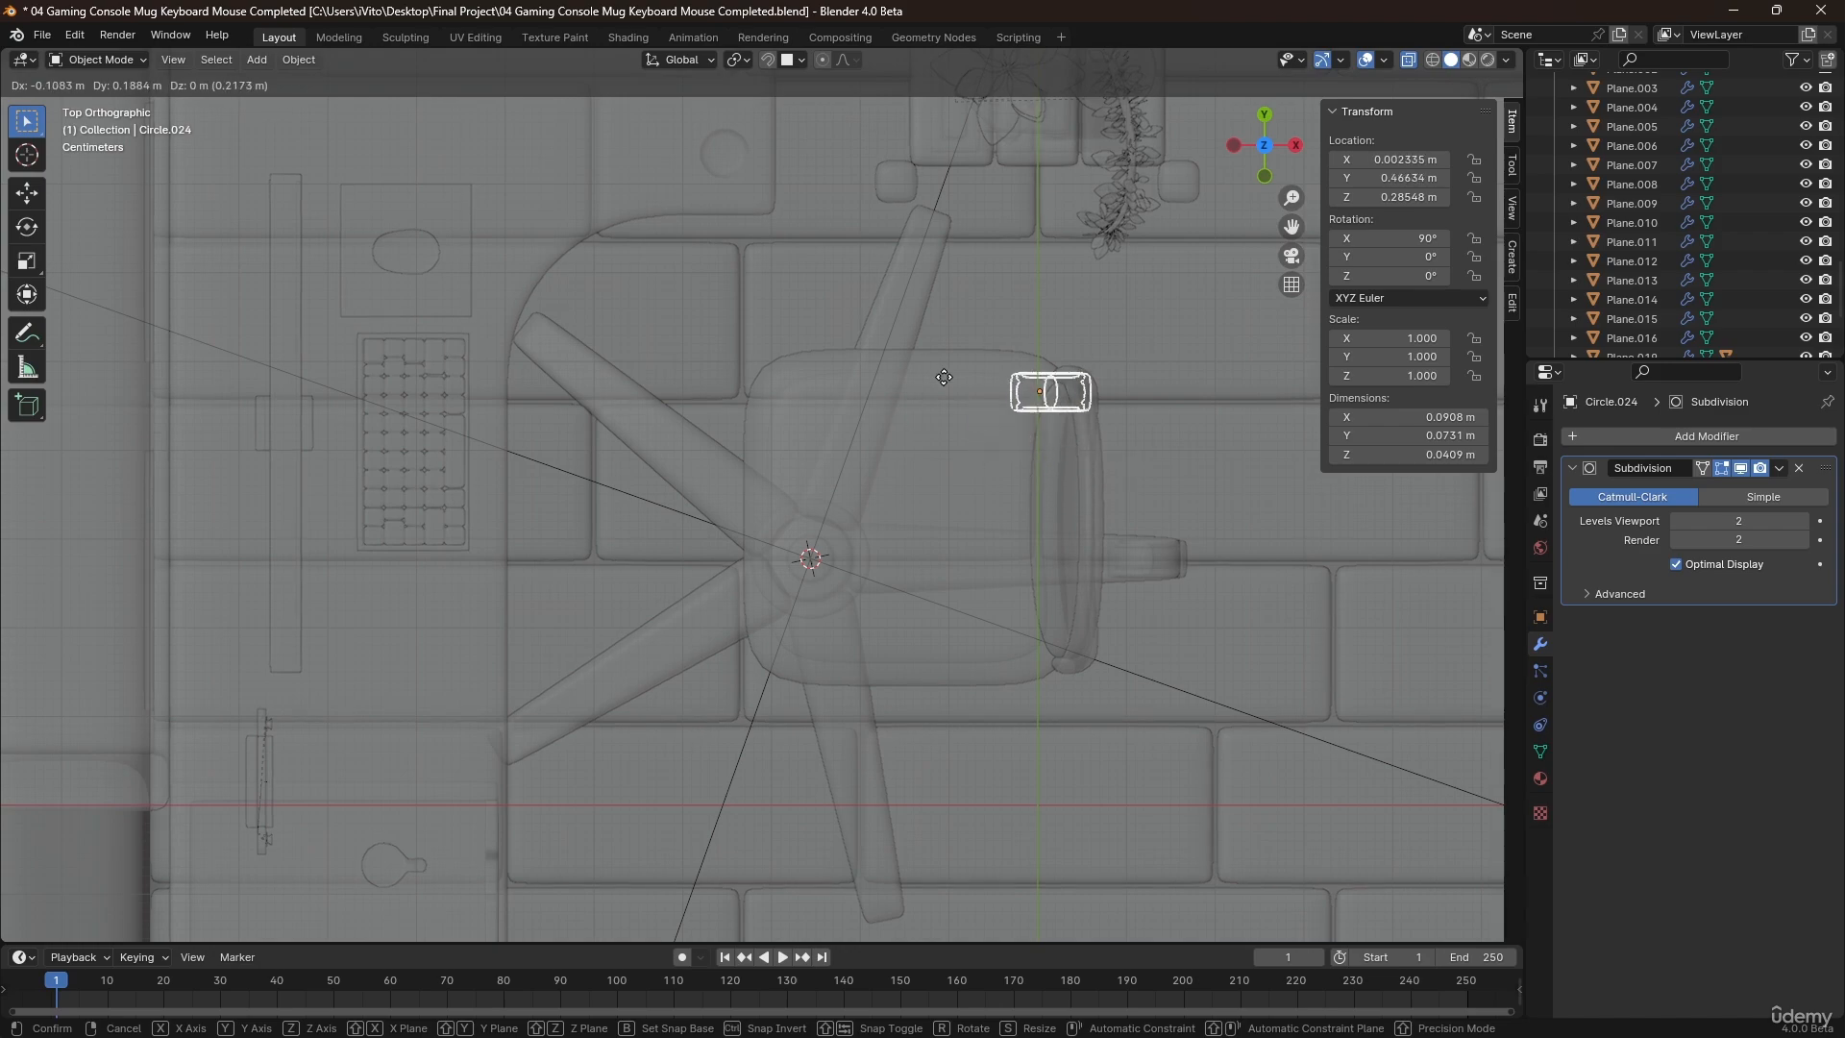
click(825, 218)
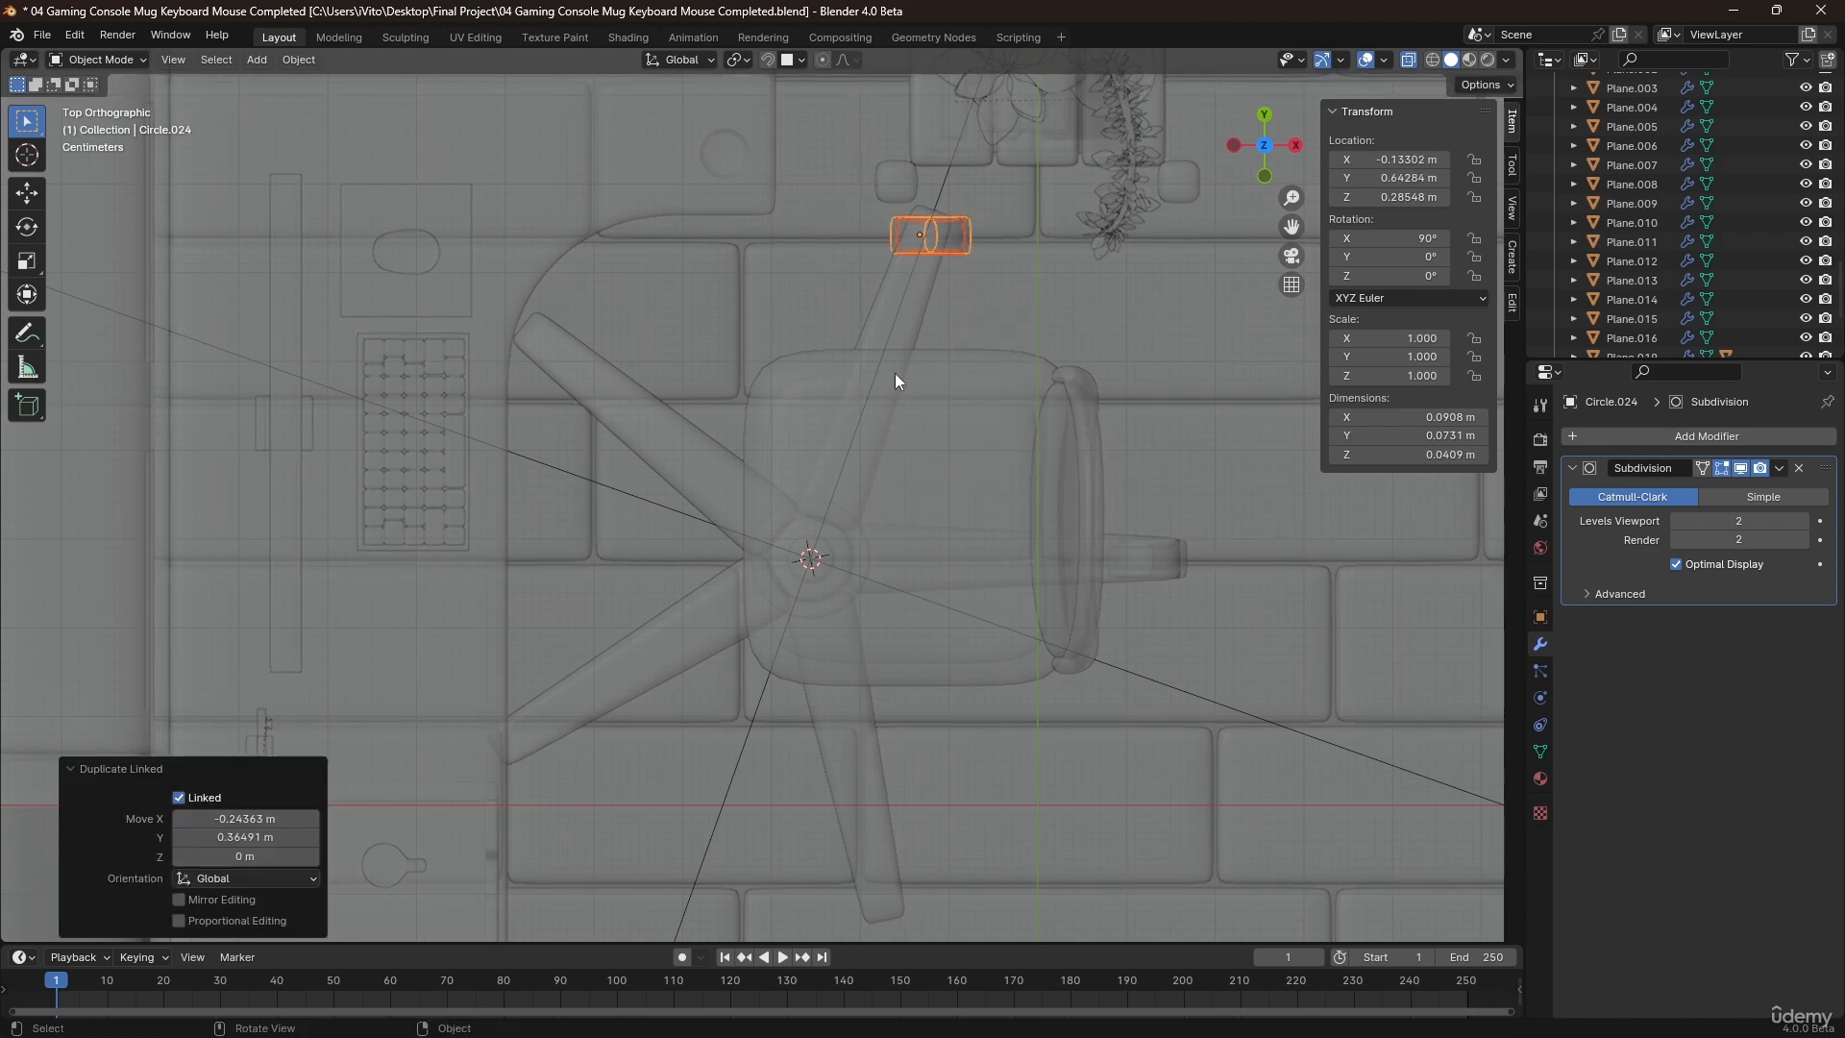
key(alt+d)
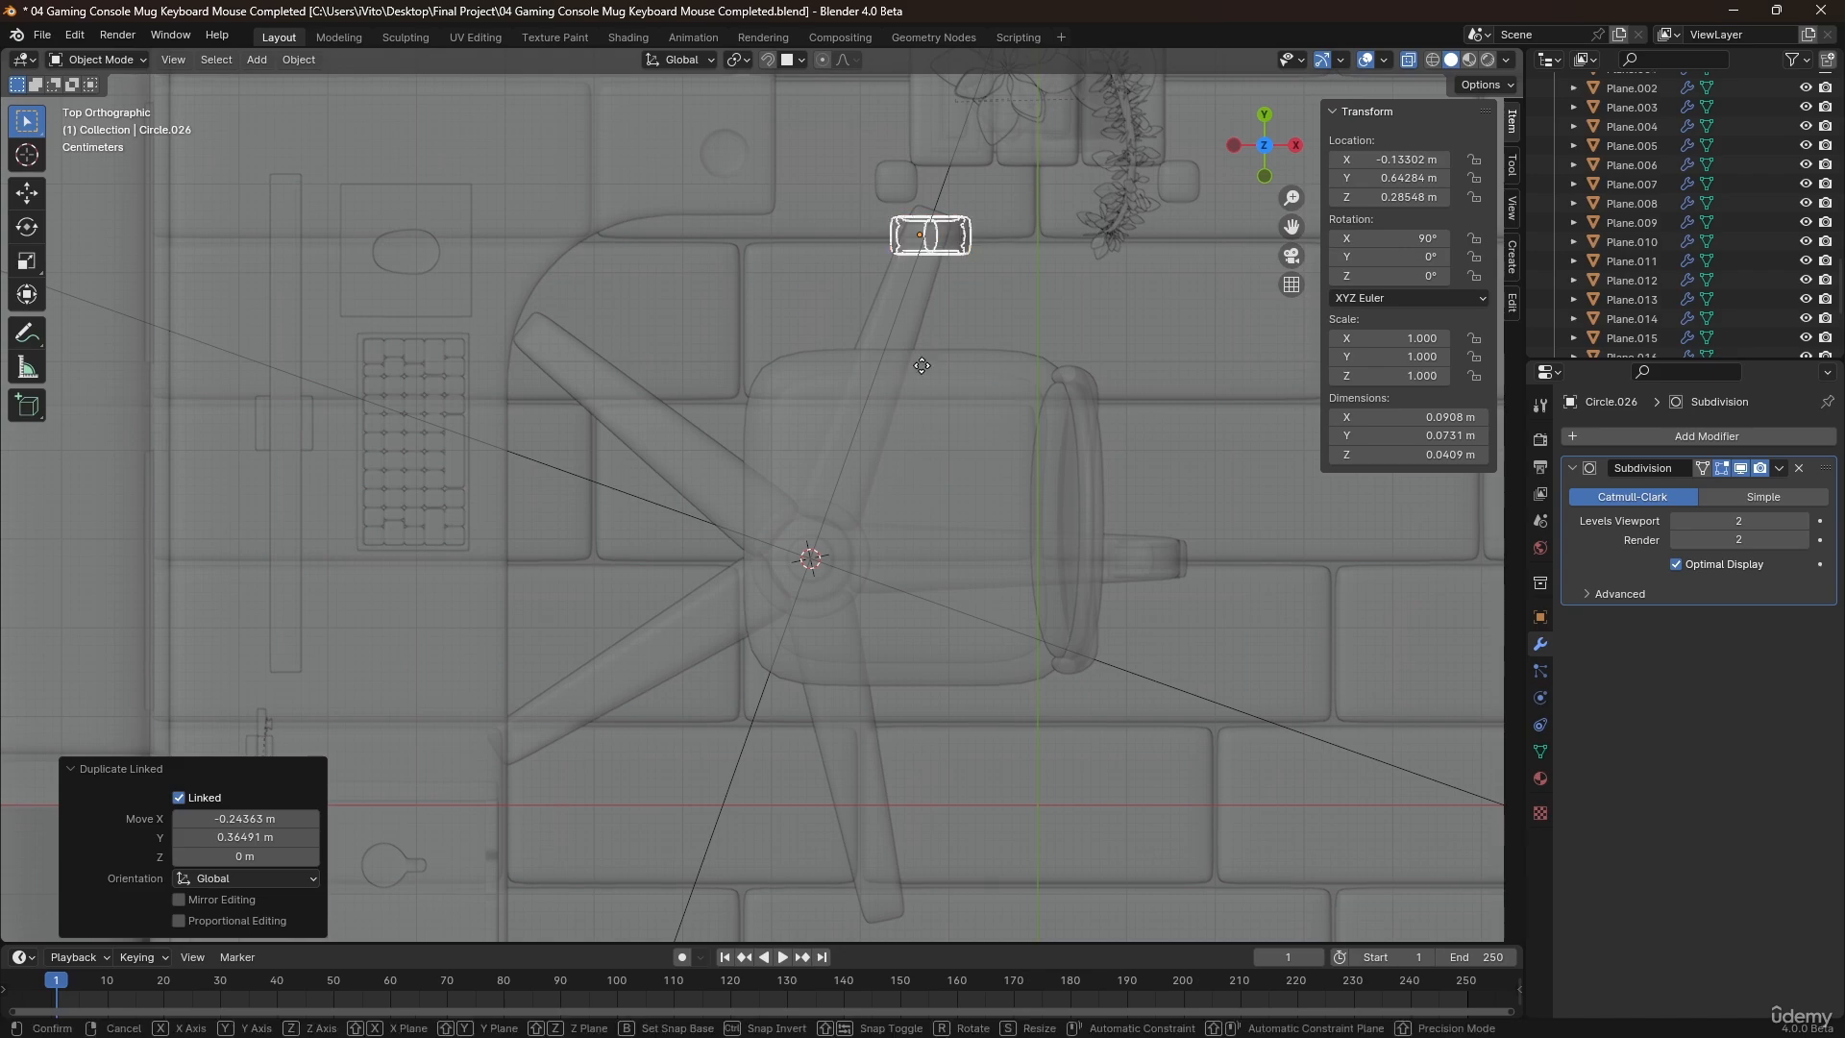
click(644, 481)
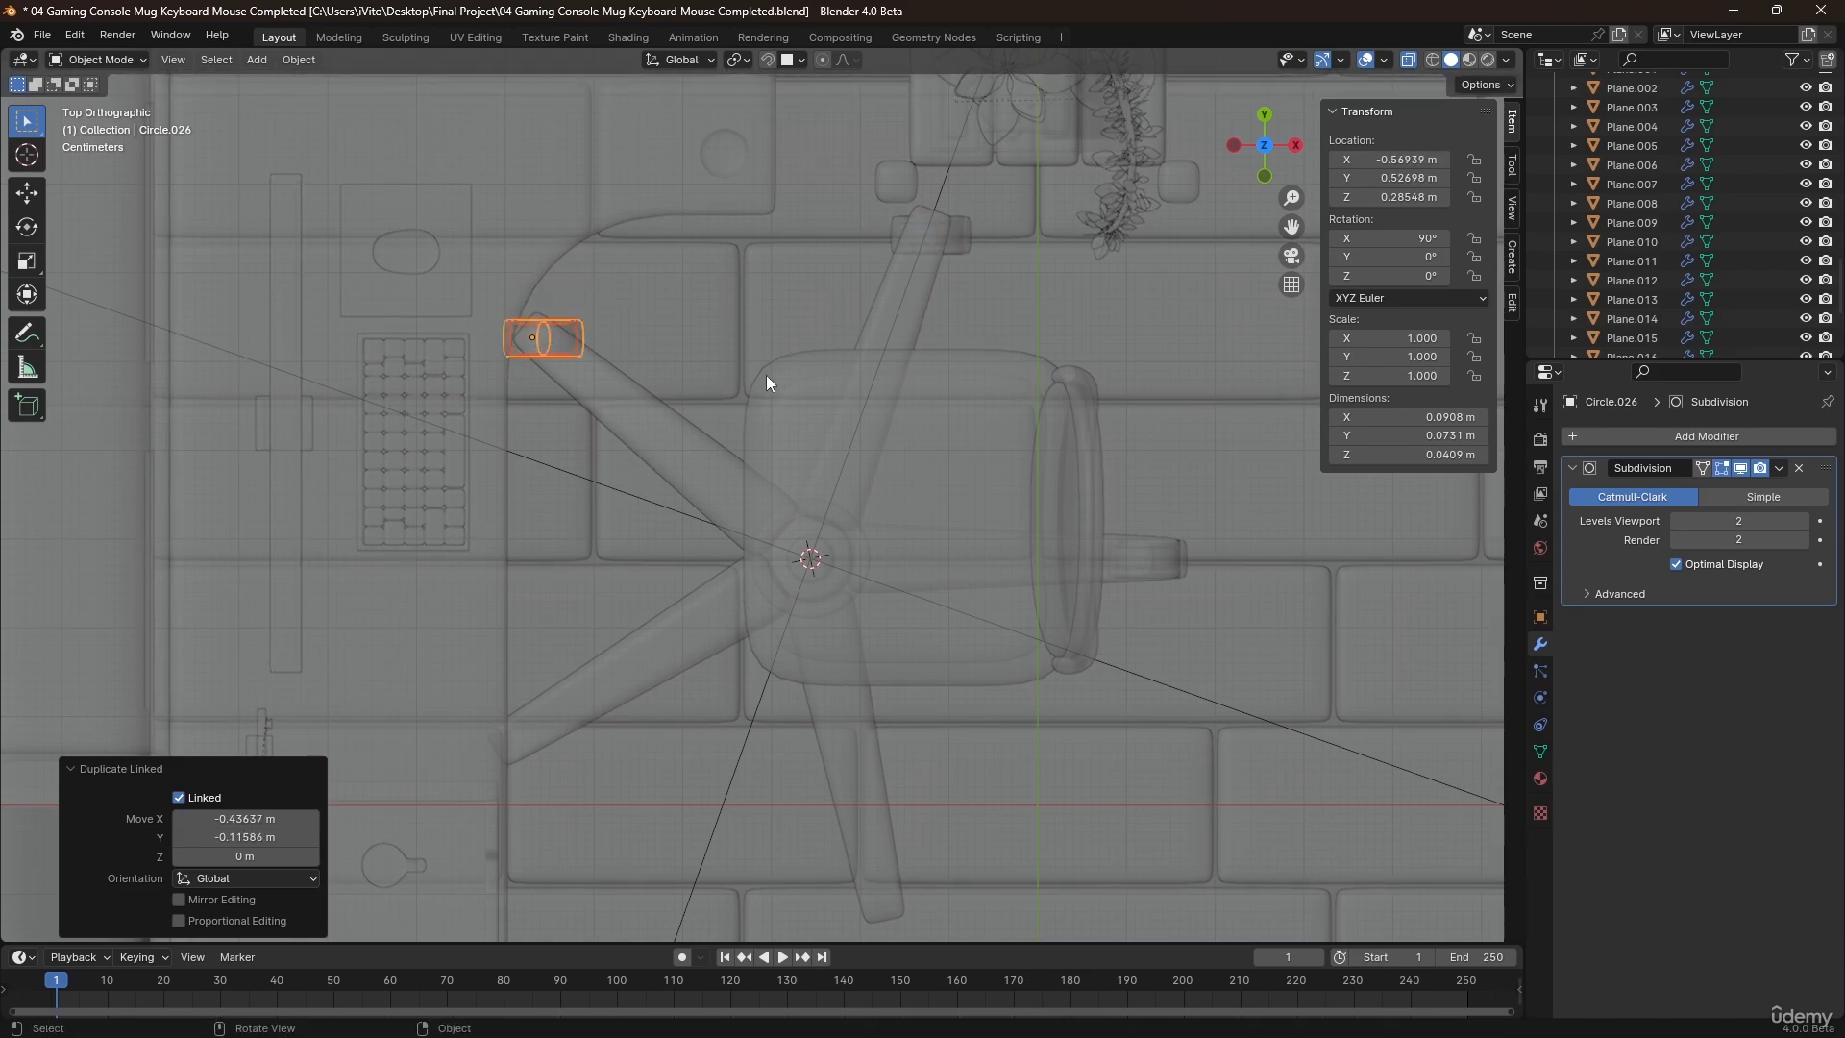
key(r)
click(665, 233)
key(g)
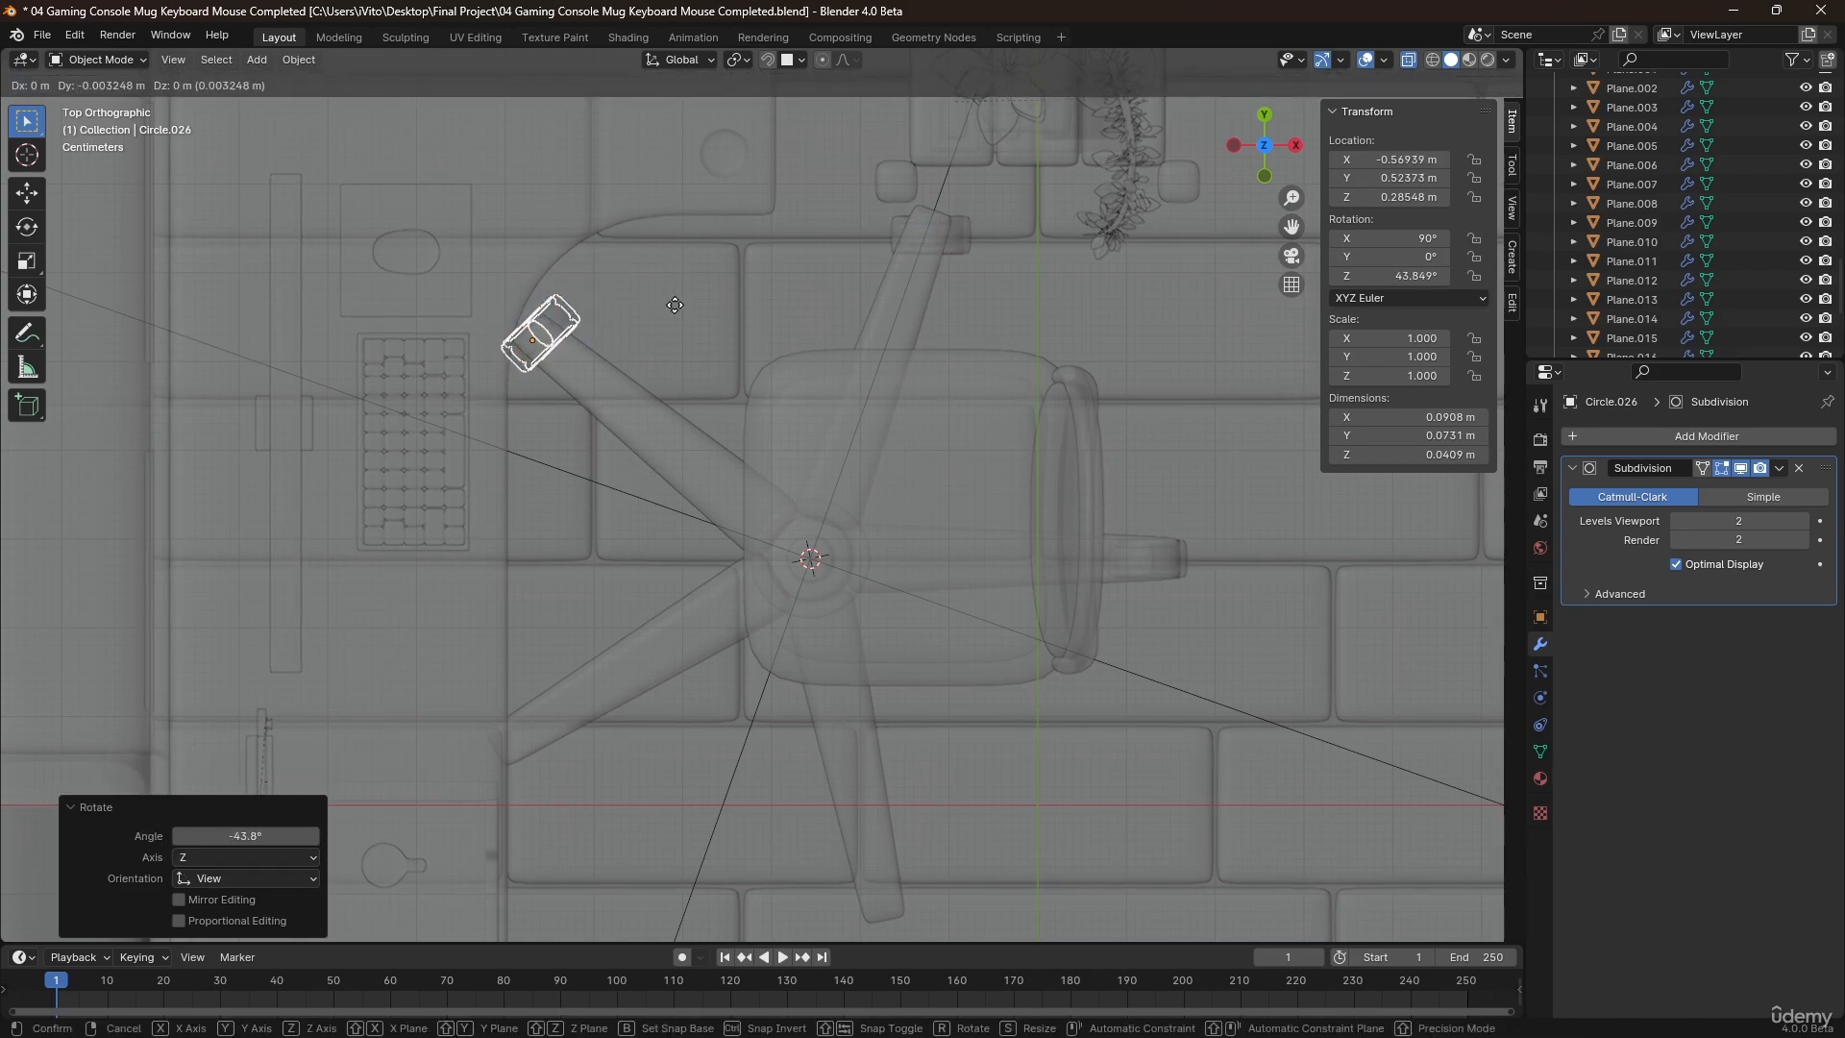
click(673, 318)
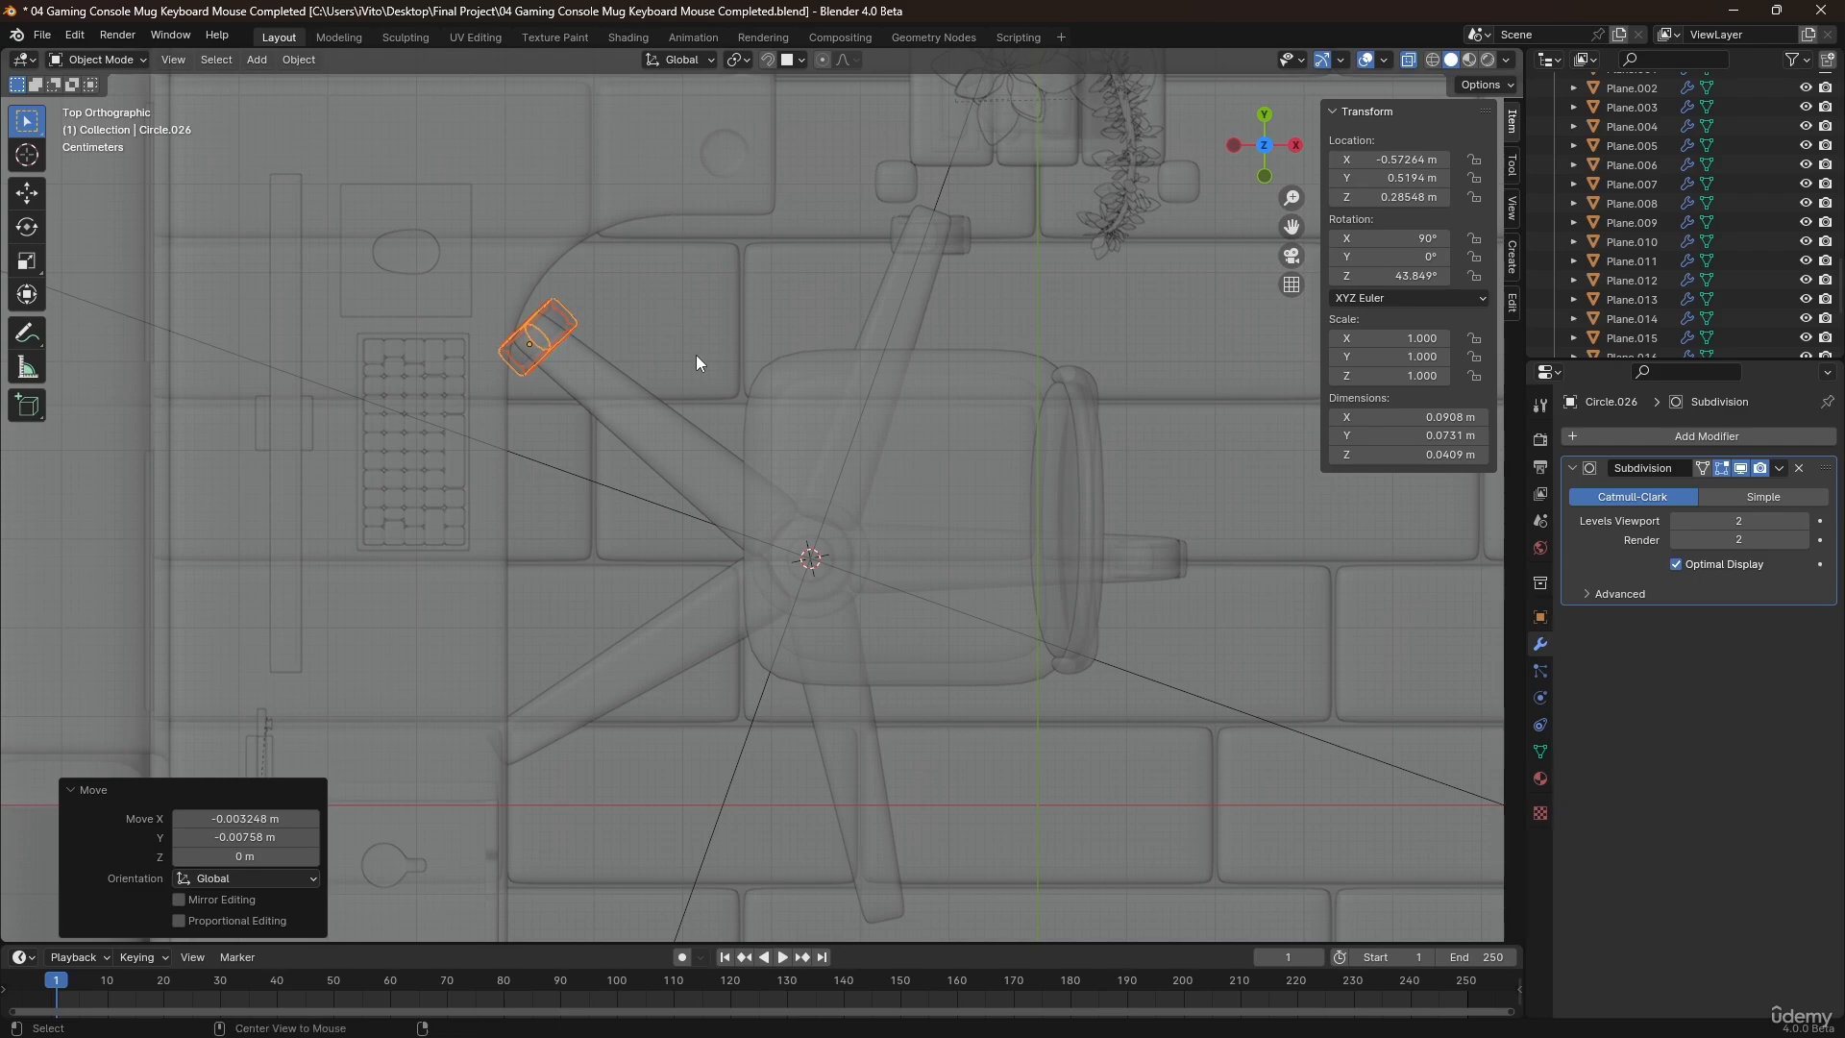
Place a linked duplicate of the covered wheel under the fourth leg tip and rotate it about 36.8°.
key(alt+d)
click(675, 760)
key(r)
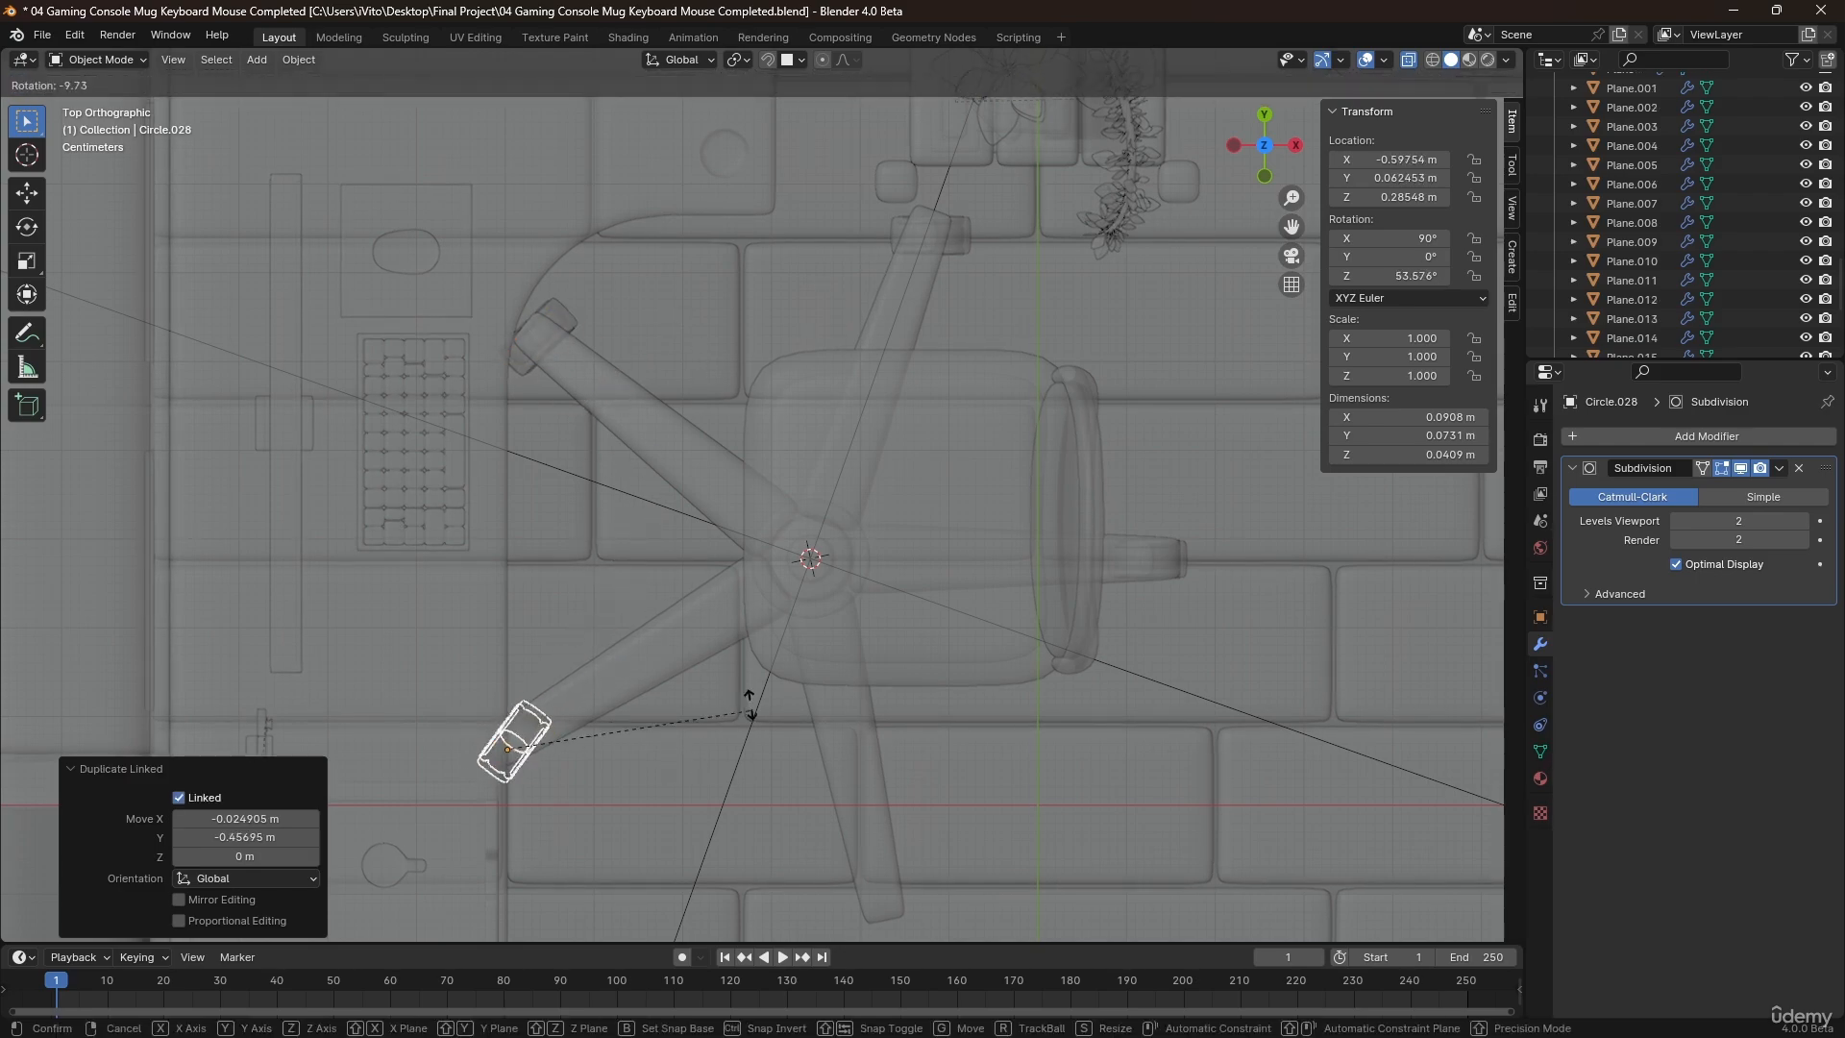
click(690, 637)
Place a linked duplicate of the covered wheel under the last leg tip, turned to a Z rotation of about 54.2° and nudged into alignment.
key(alt+d)
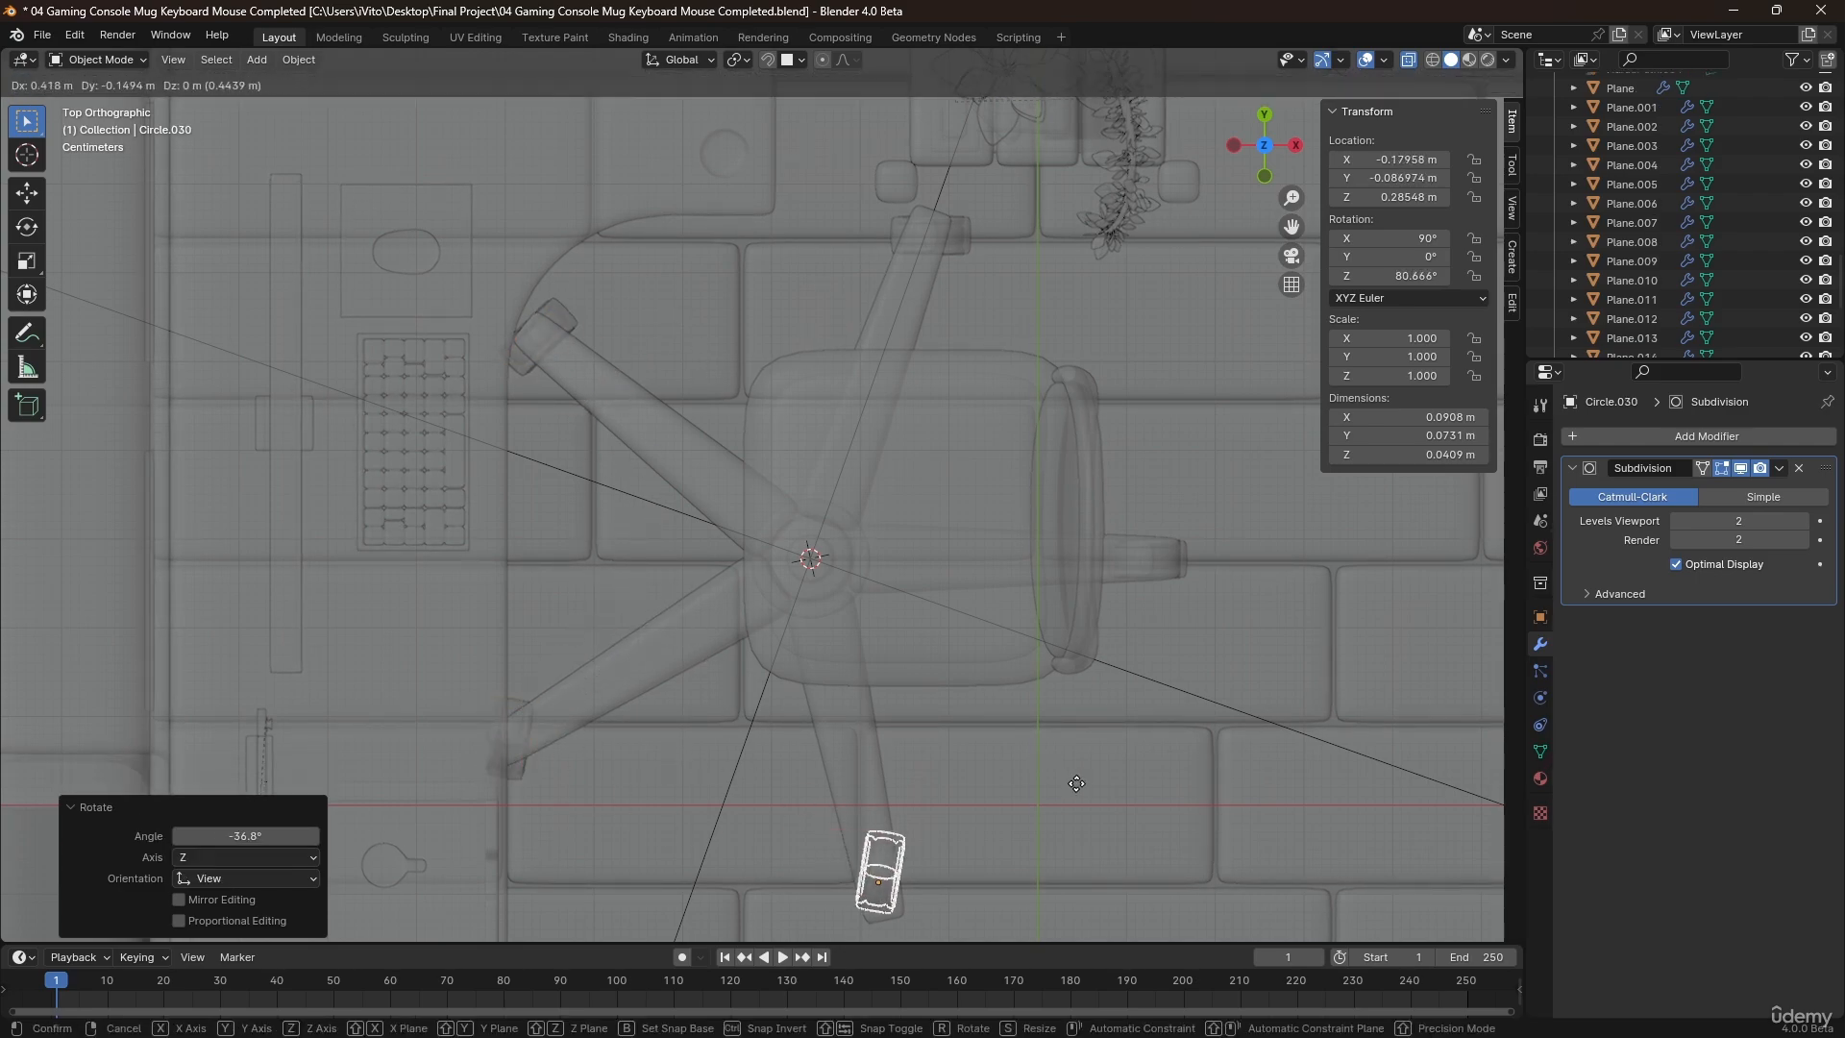
click(1075, 803)
key(r)
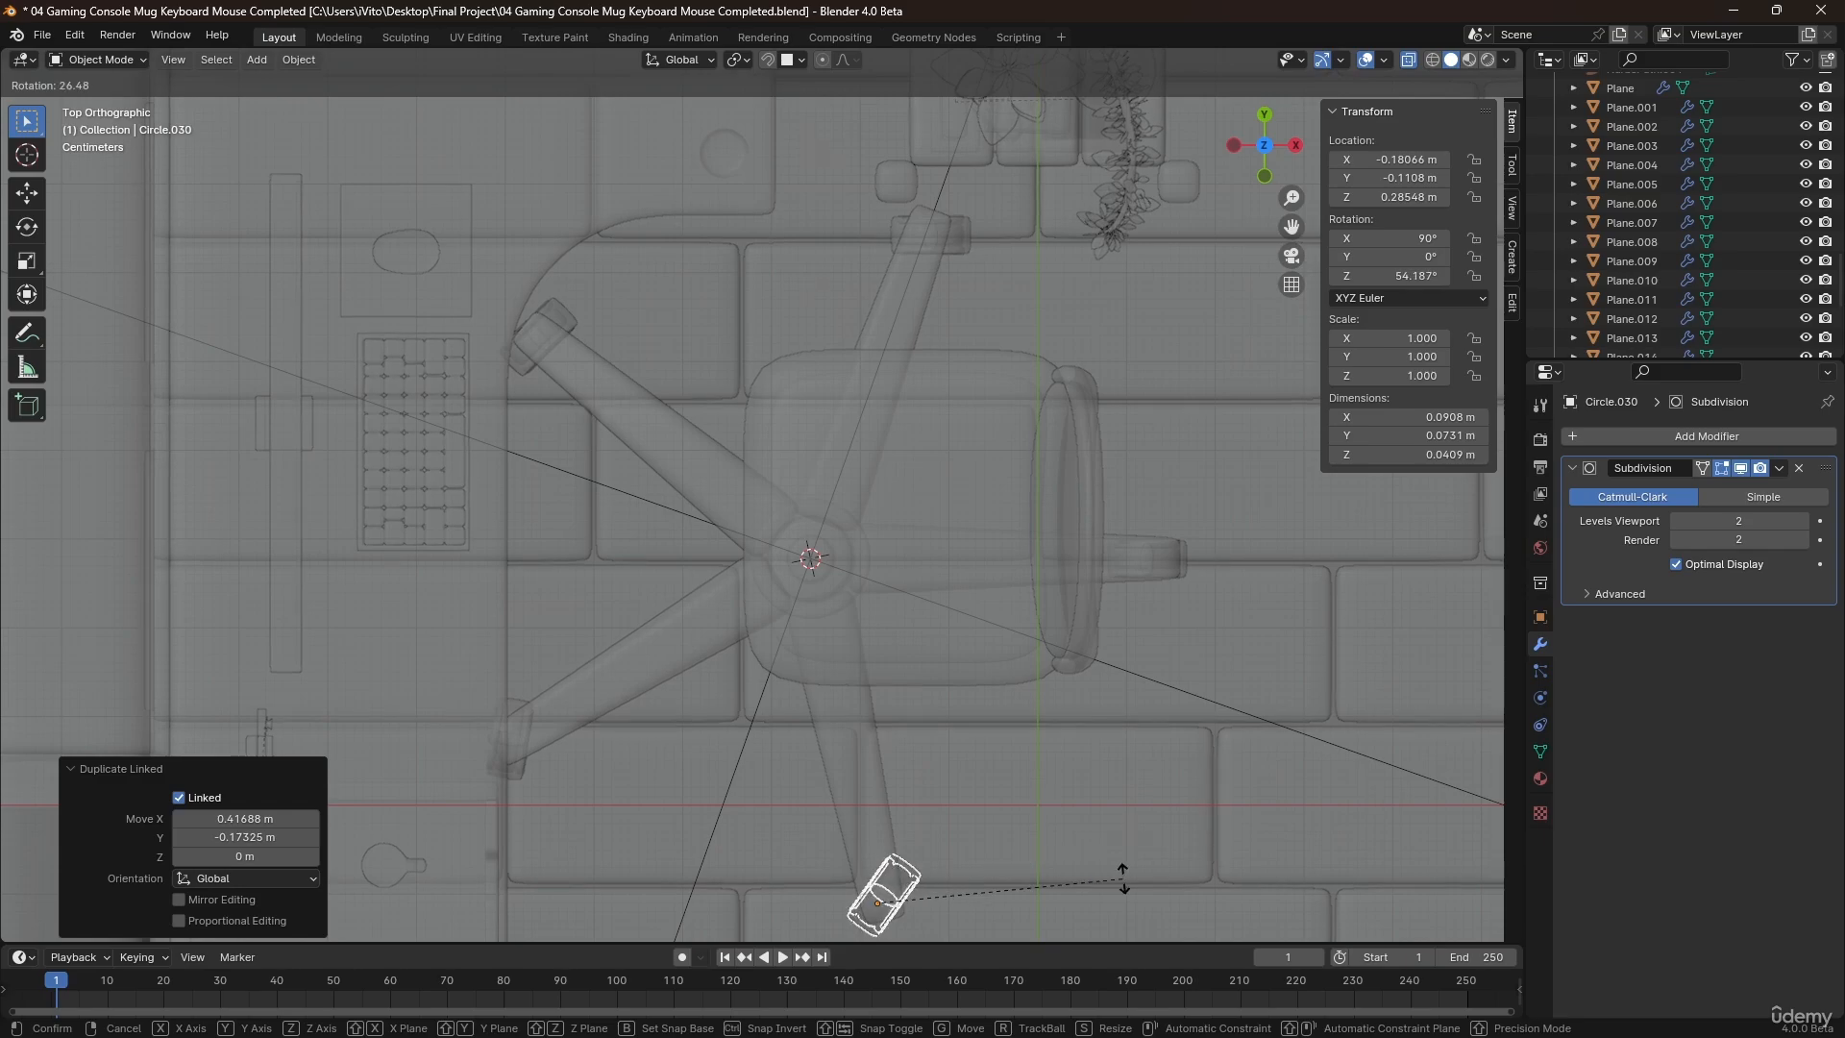
right_click(1122, 878)
key(g)
click(1119, 884)
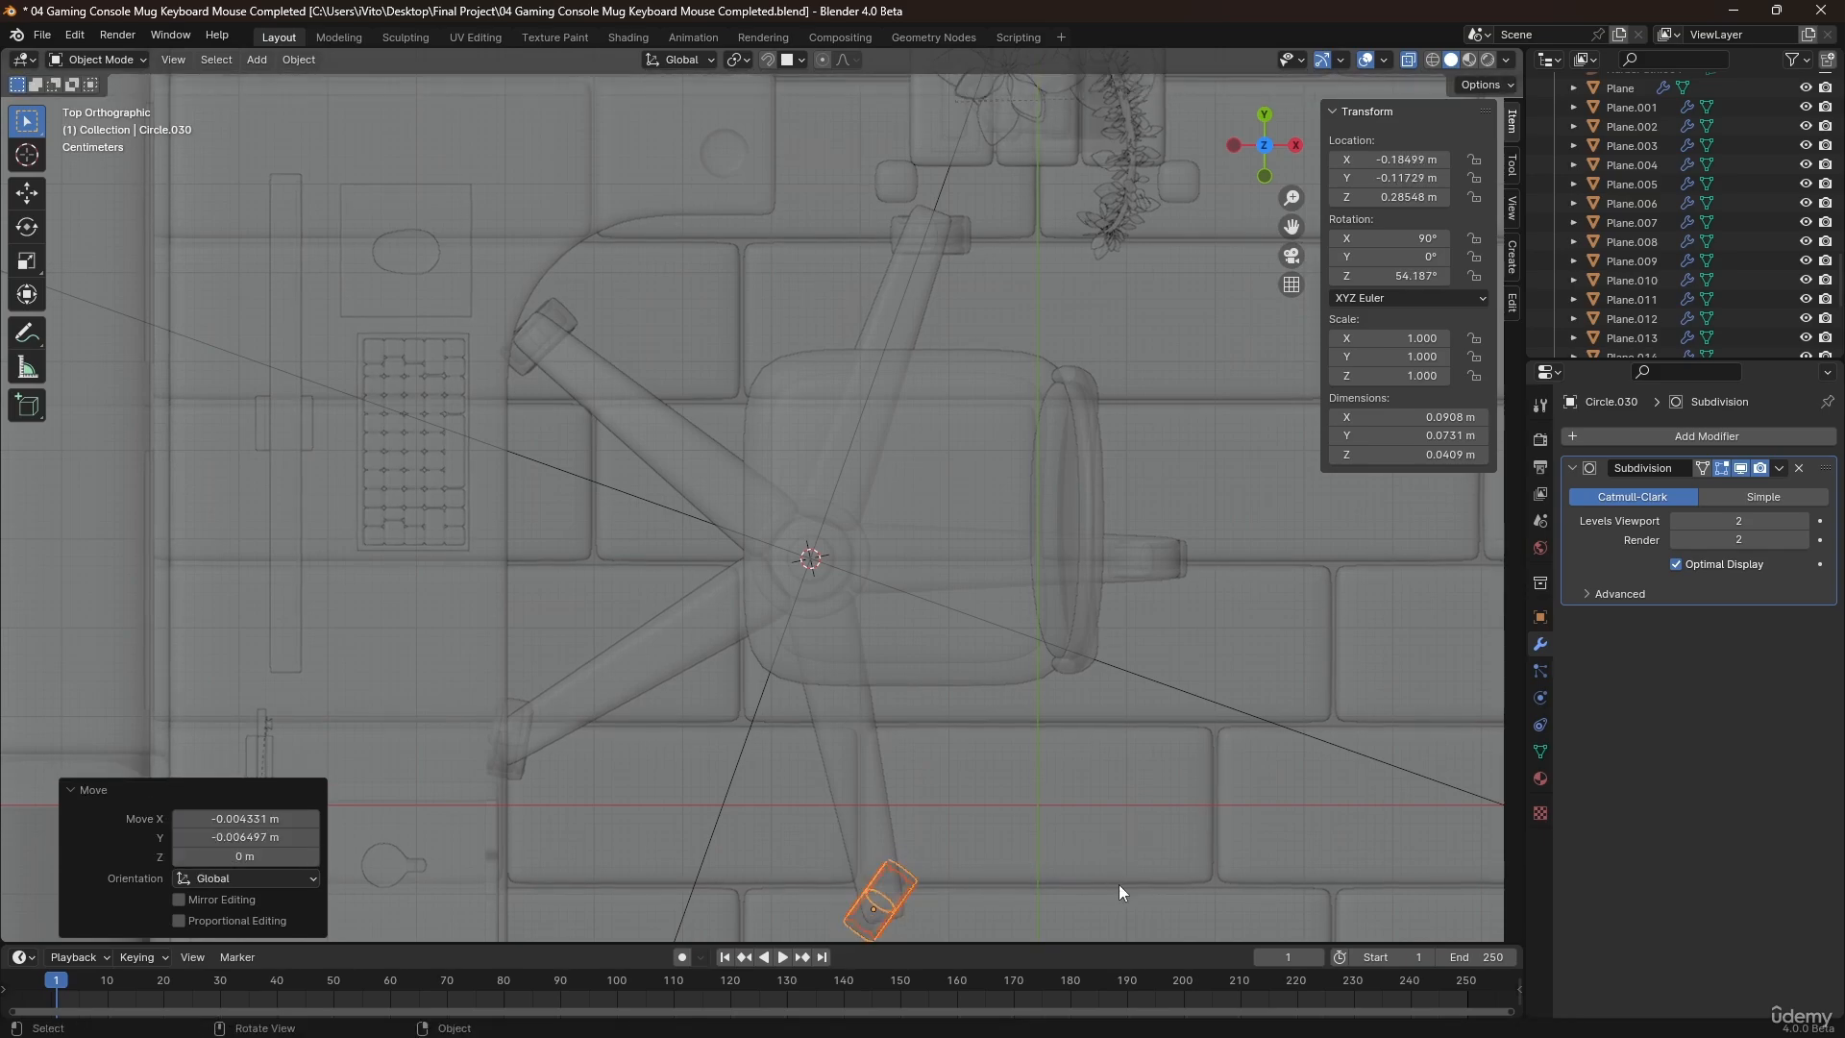
Parent all five wheel covers and the arrayed legs to the central support column as an object.
scroll(1007, 819, down, 4)
middle_drag(1007, 818, 1126, 629)
click(980, 742)
click(1091, 608)
click(1144, 729)
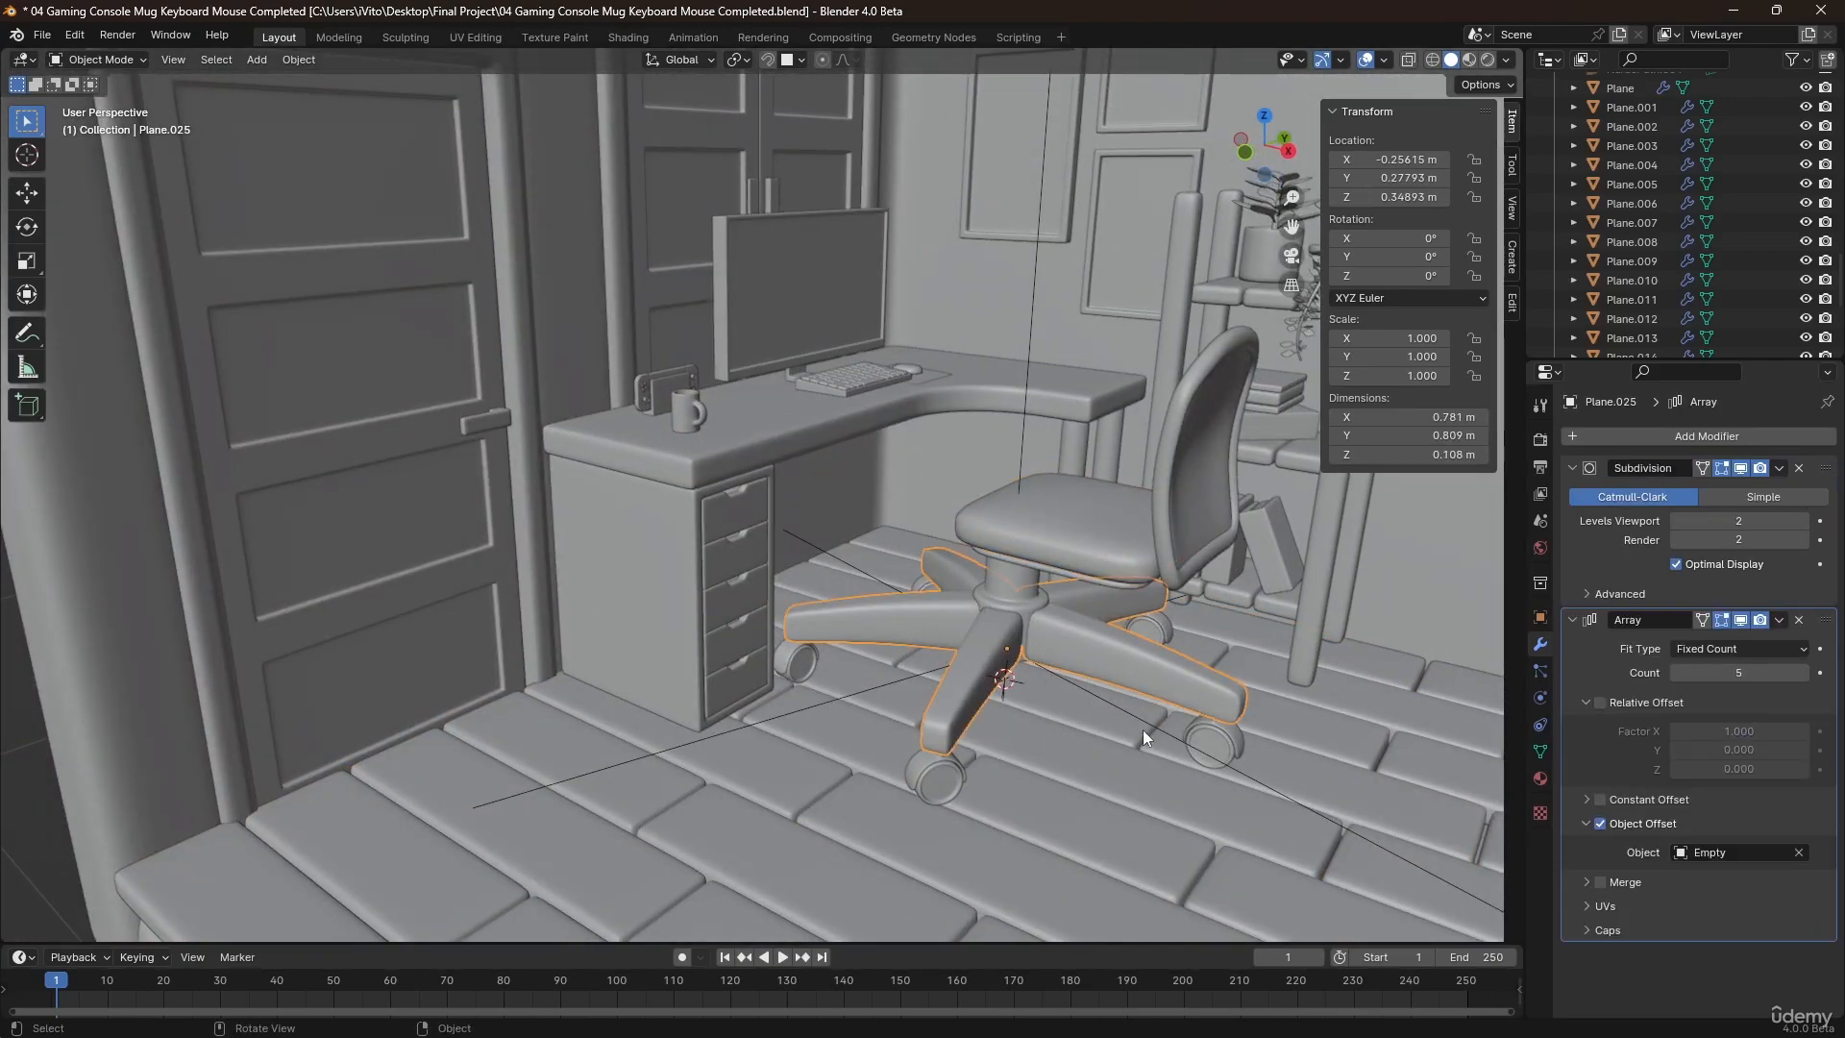
click(1179, 741)
click(1214, 750)
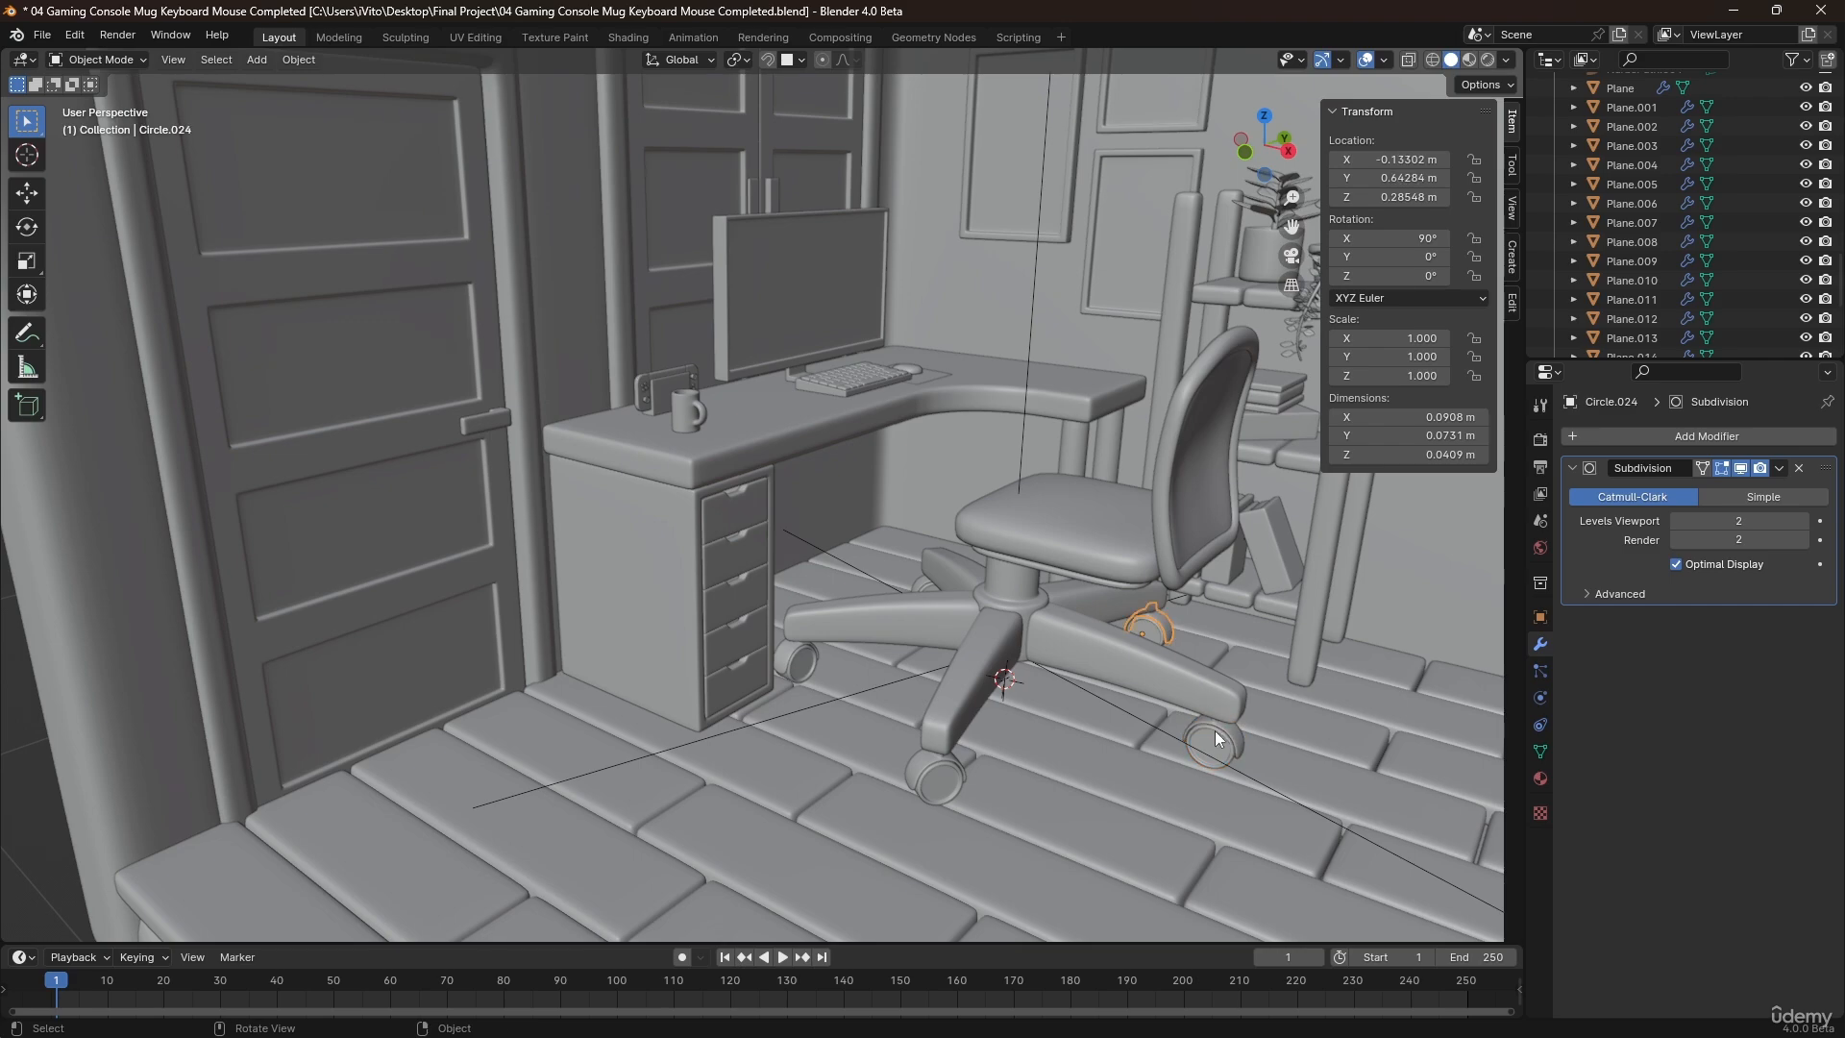
shift+click(1230, 736)
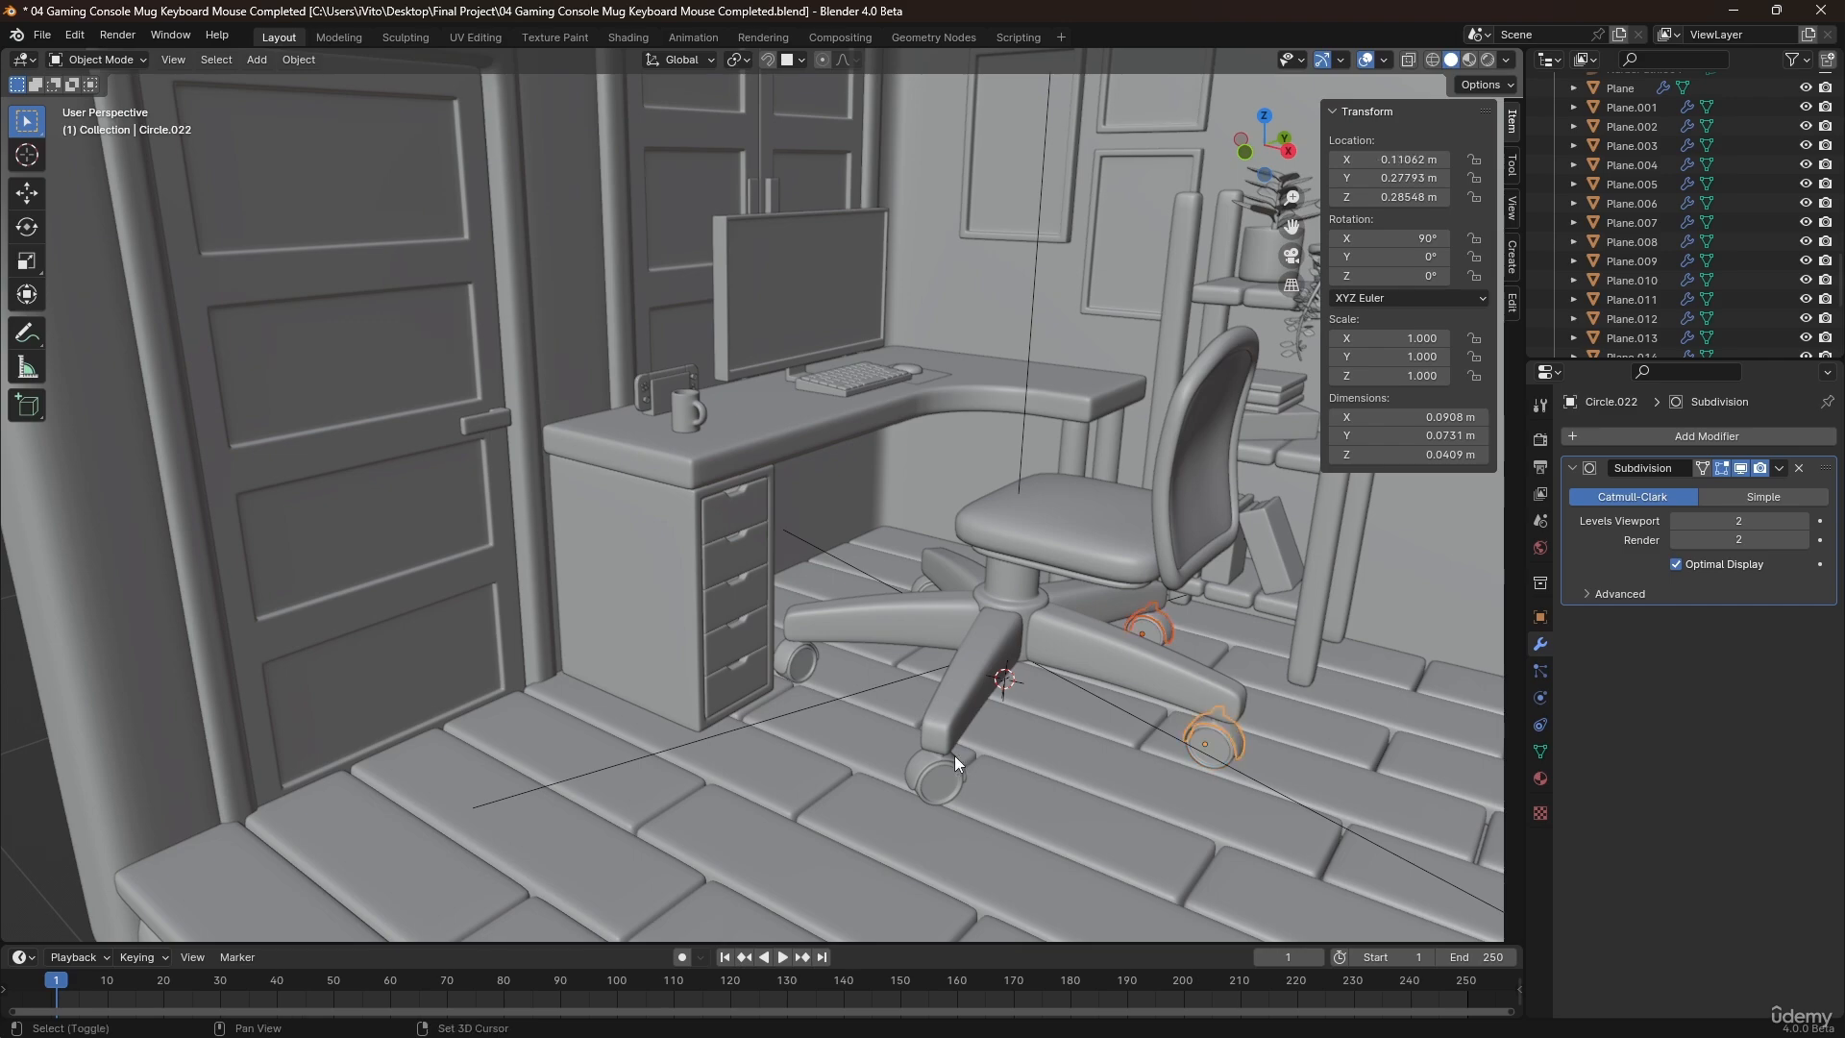
shift+click(795, 655)
shift+click(920, 587)
shift+click(980, 587)
shift+click(1013, 596)
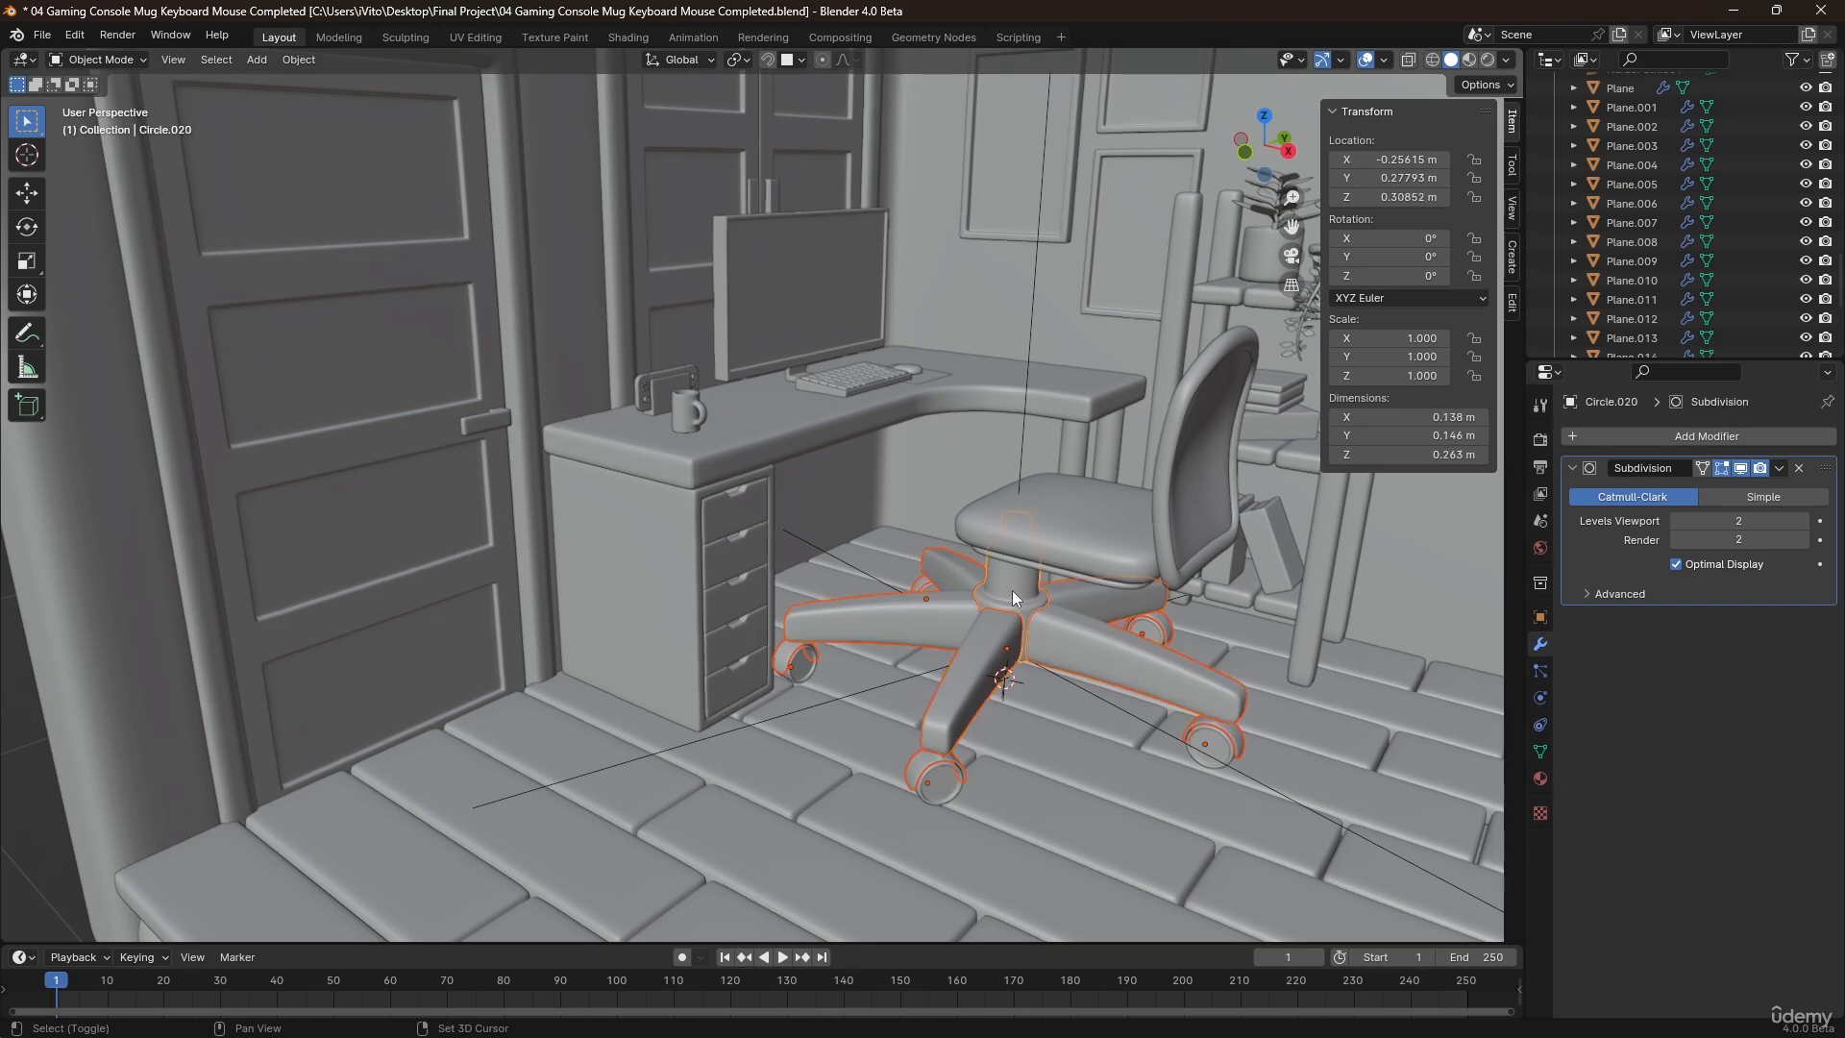
key(ctrl+p)
click(1090, 642)
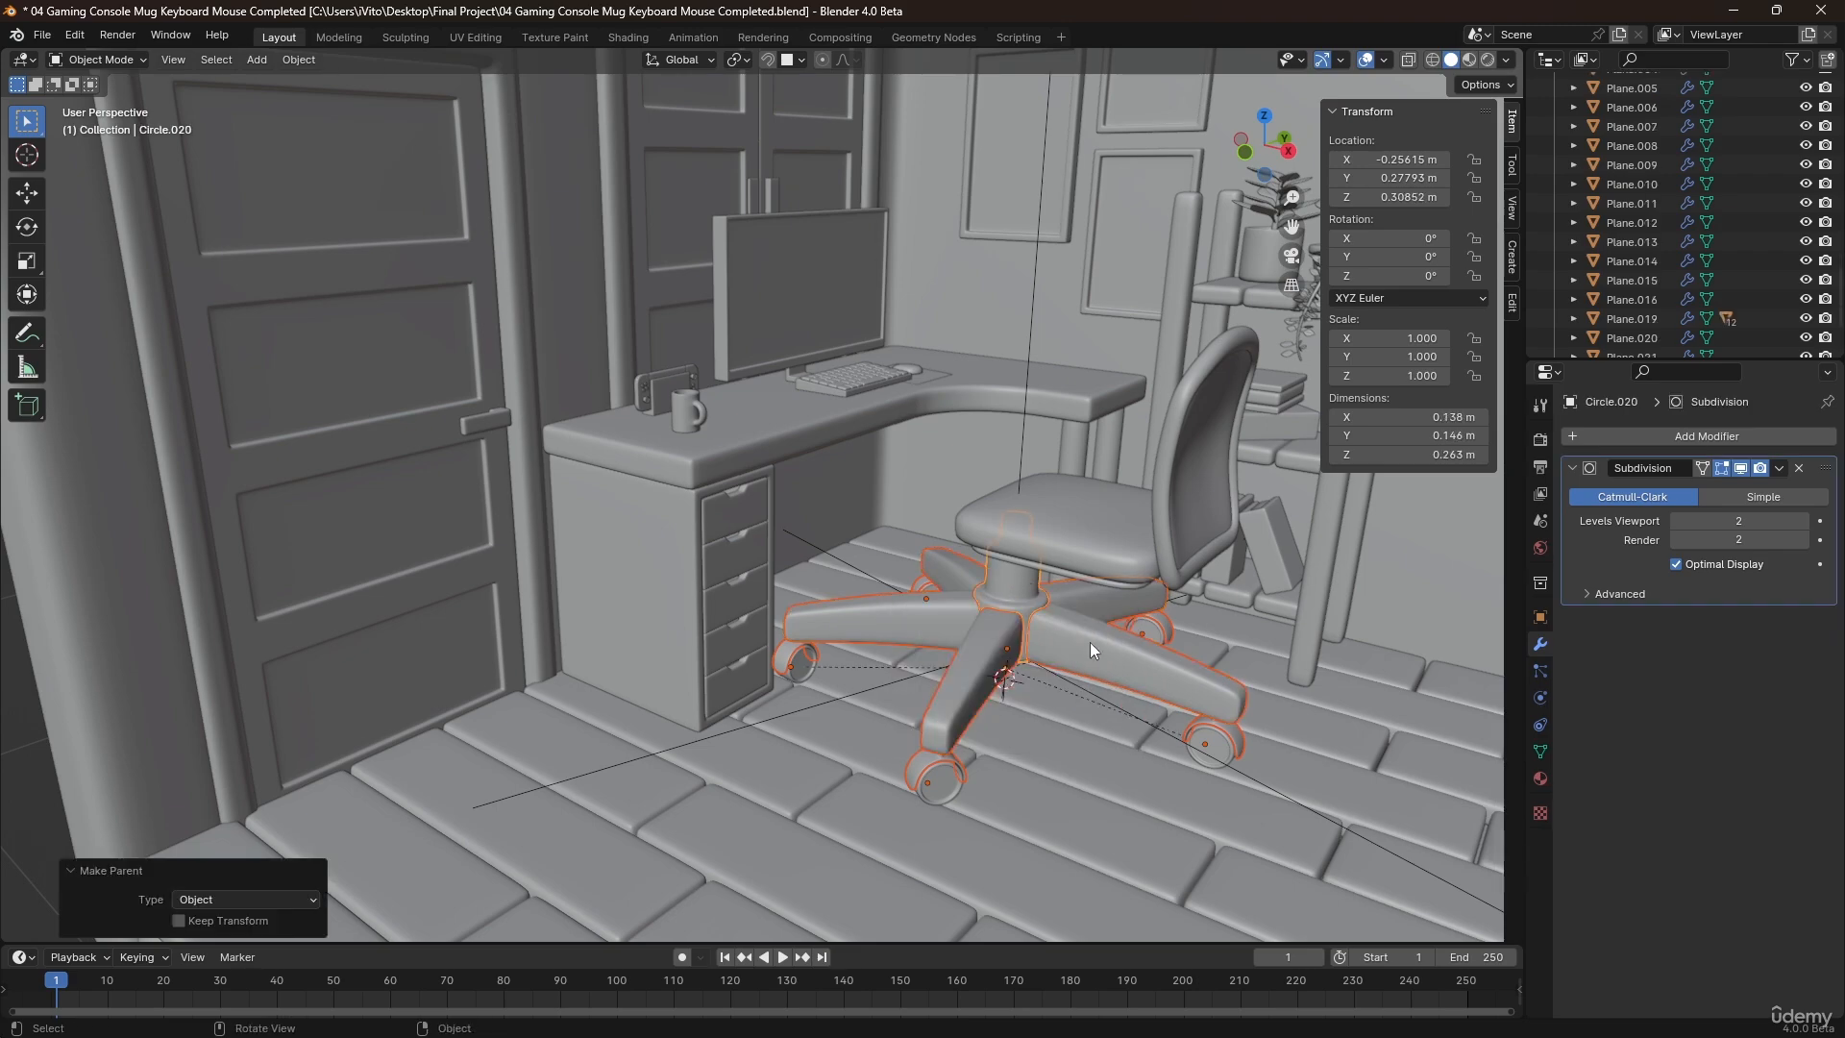
Try moving the support column to test how the parented legs and wheels follow it.
click(1092, 714)
click(1001, 596)
key(g)
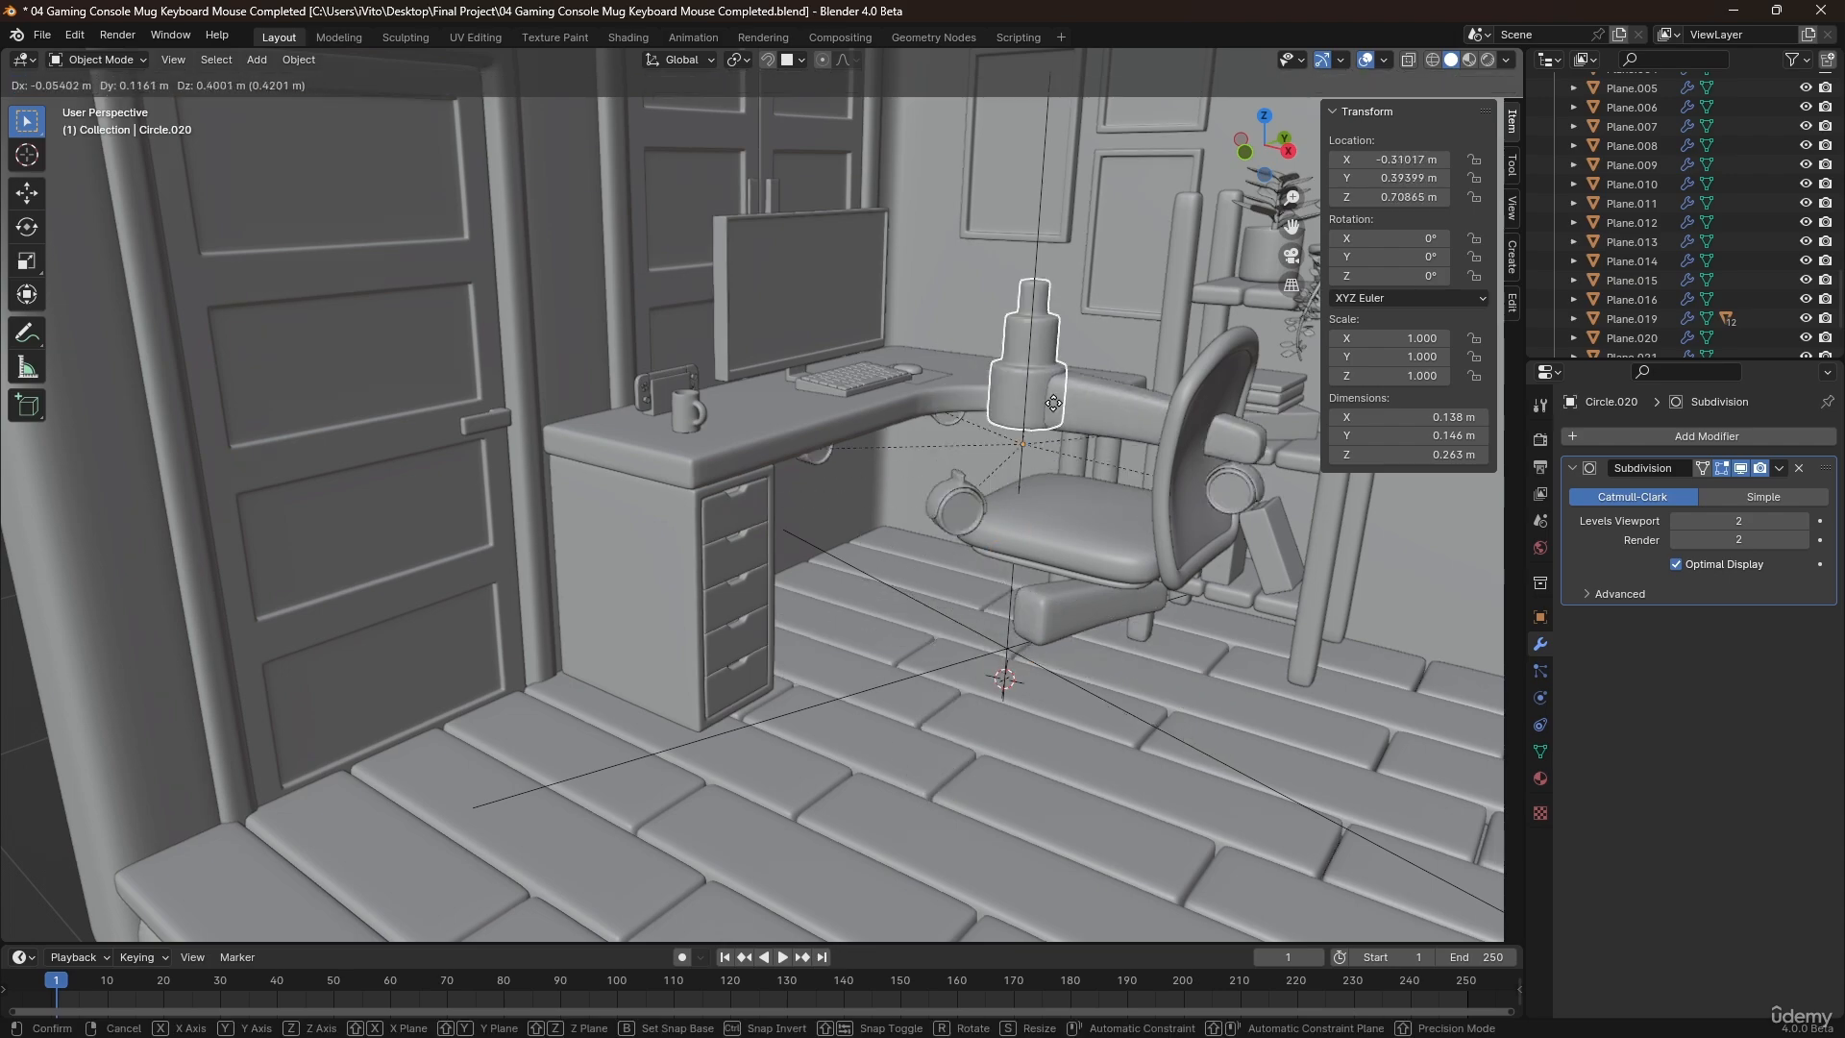
right_click(957, 498)
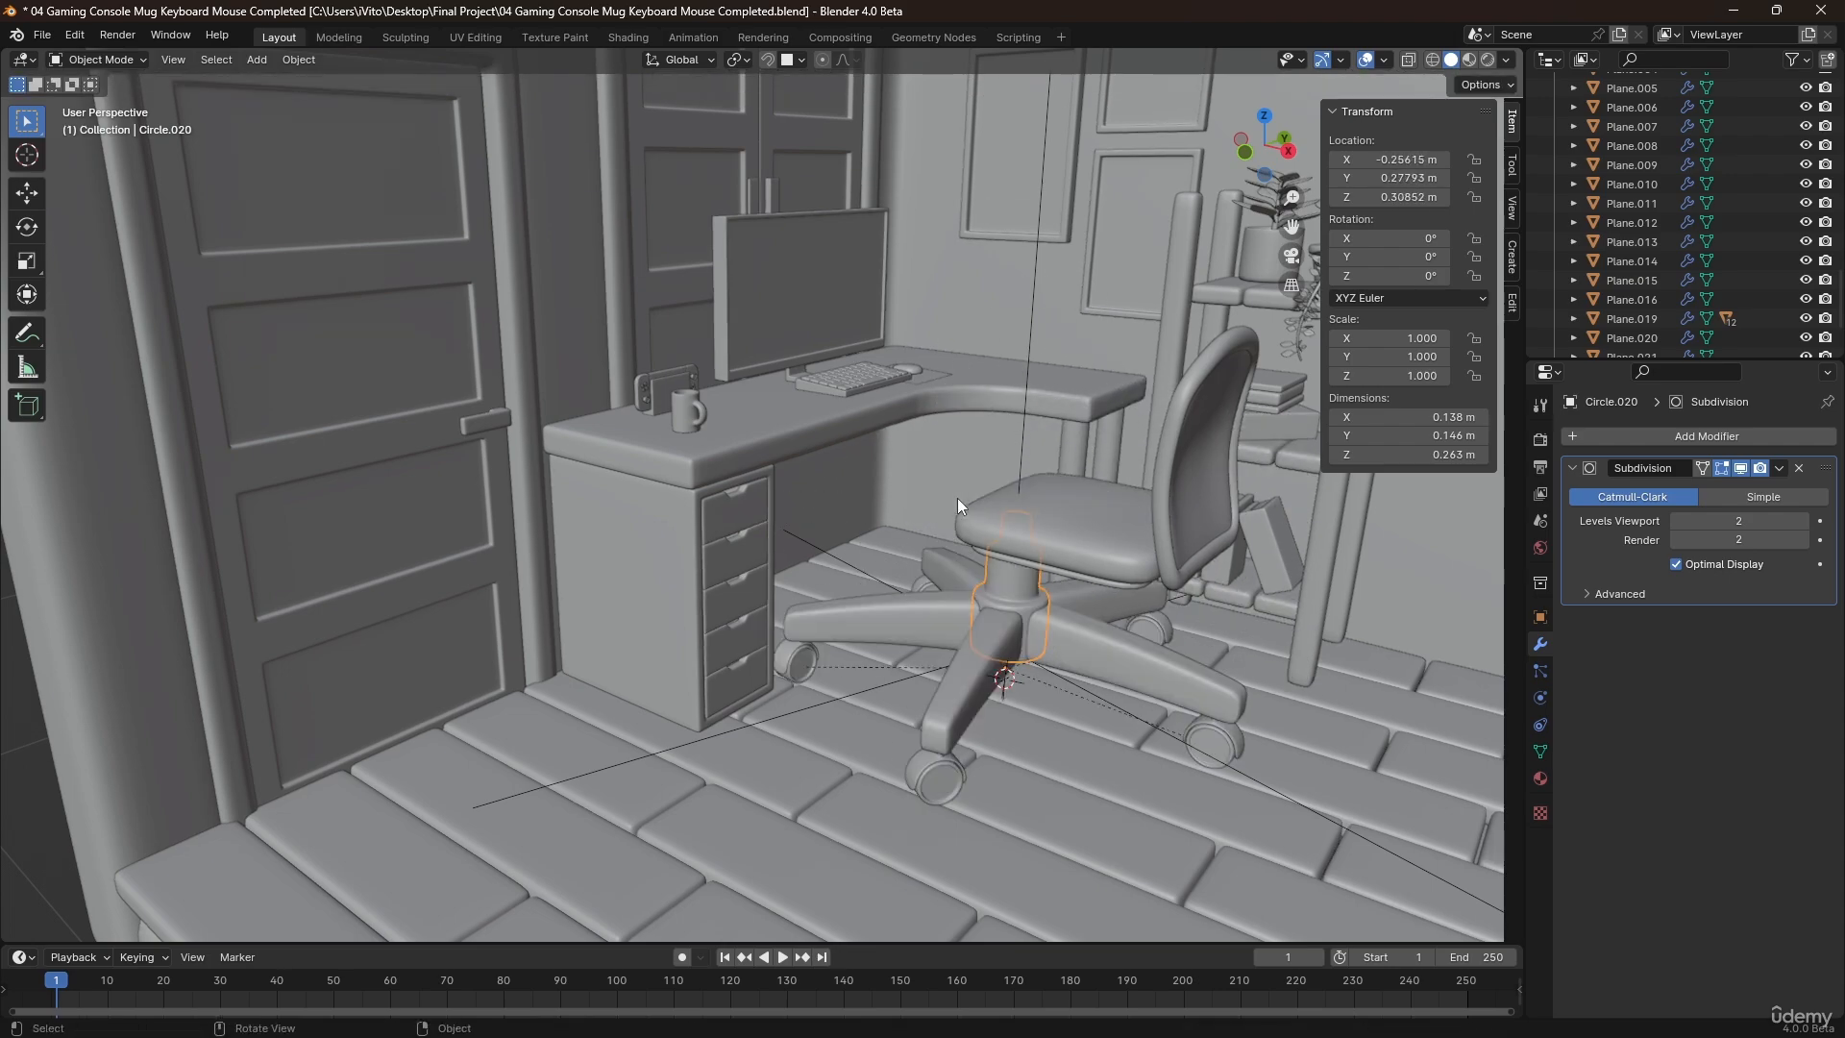
Parent the array's offset empty to the support column as an object.
click(1077, 679)
shift+click(999, 598)
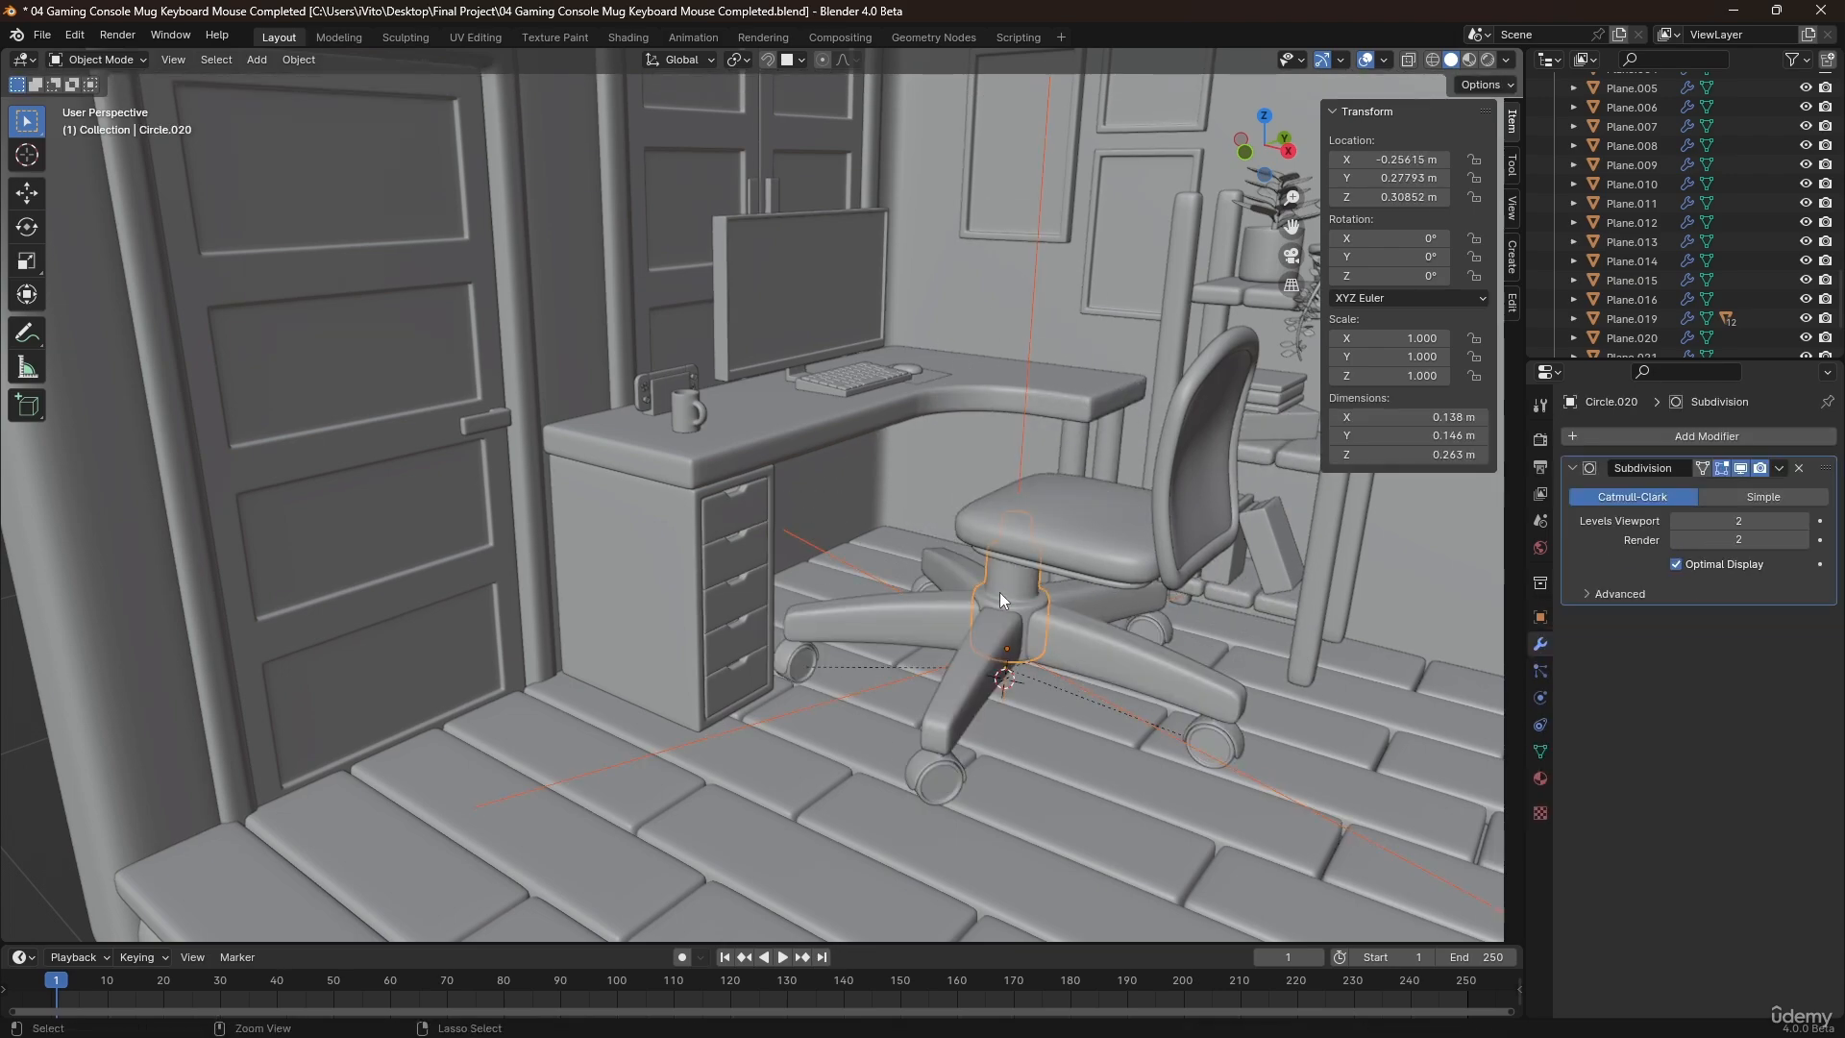
key(ctrl+p)
click(1000, 592)
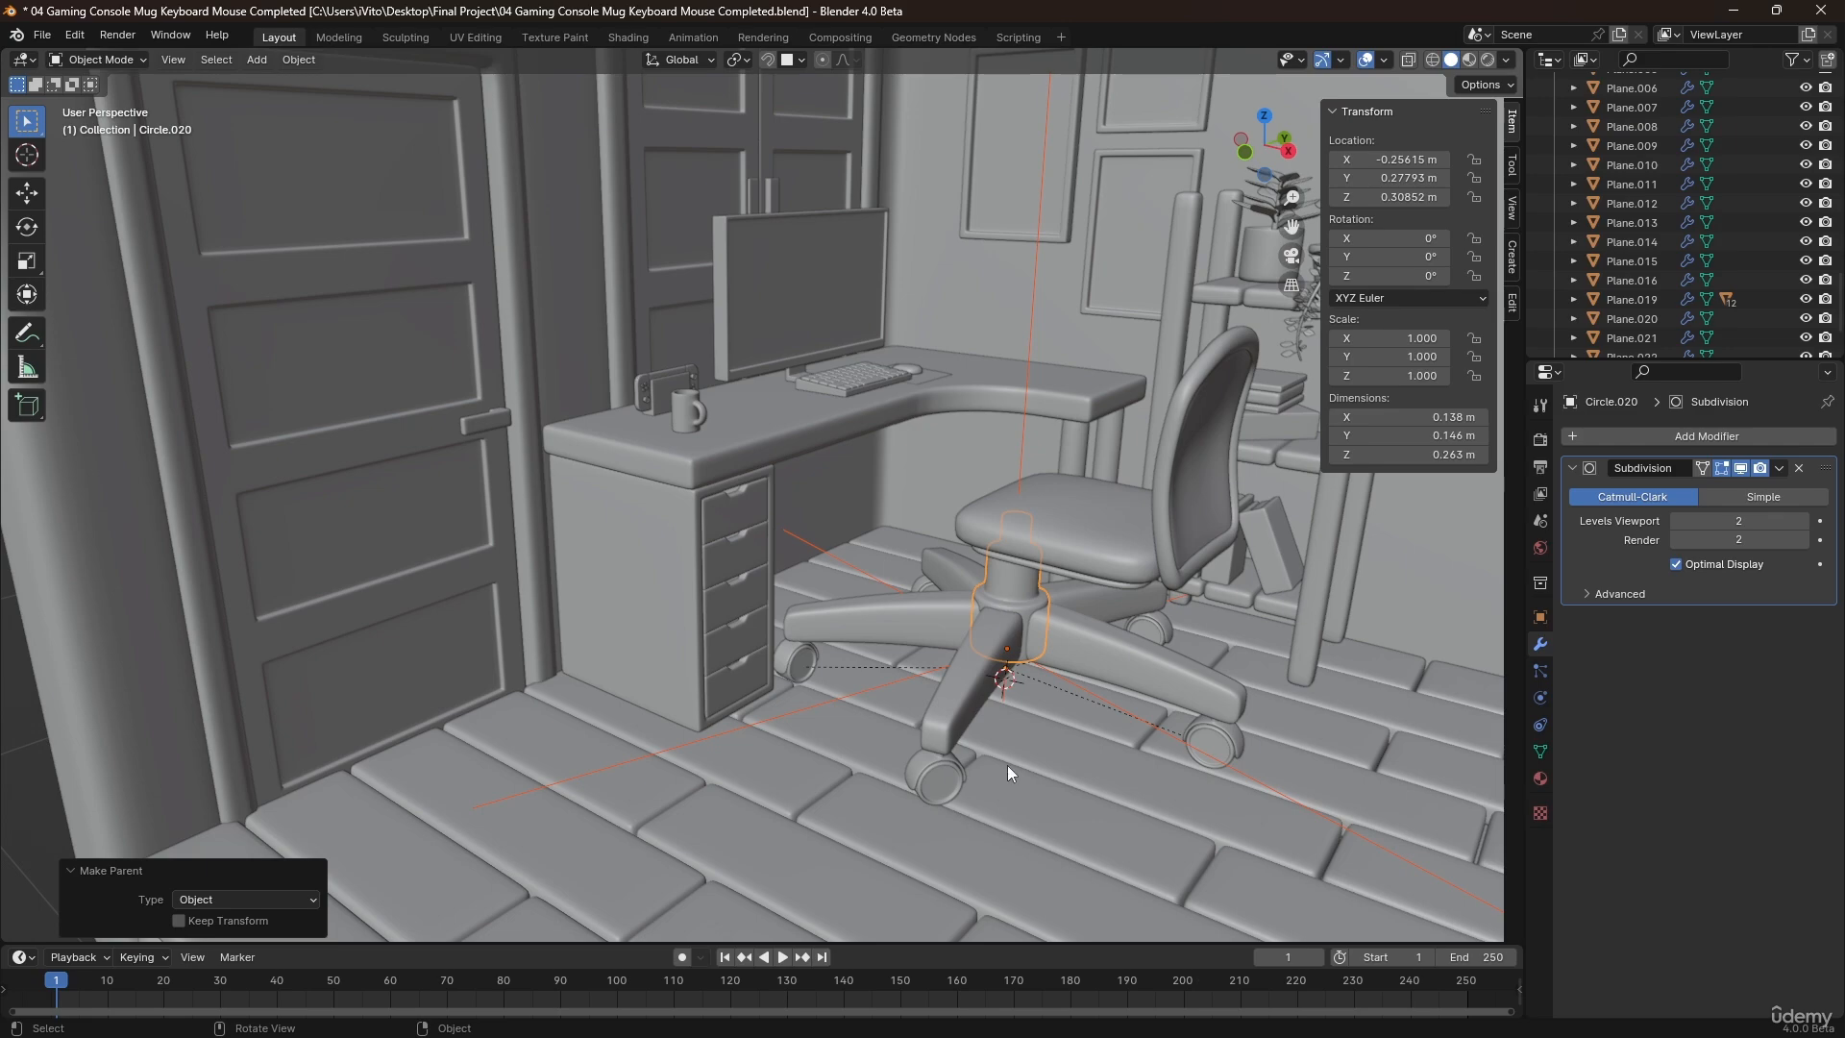
Test-move the support column, then scale it with its parented legs and wheels down to about 0.586.
click(1007, 765)
click(1025, 598)
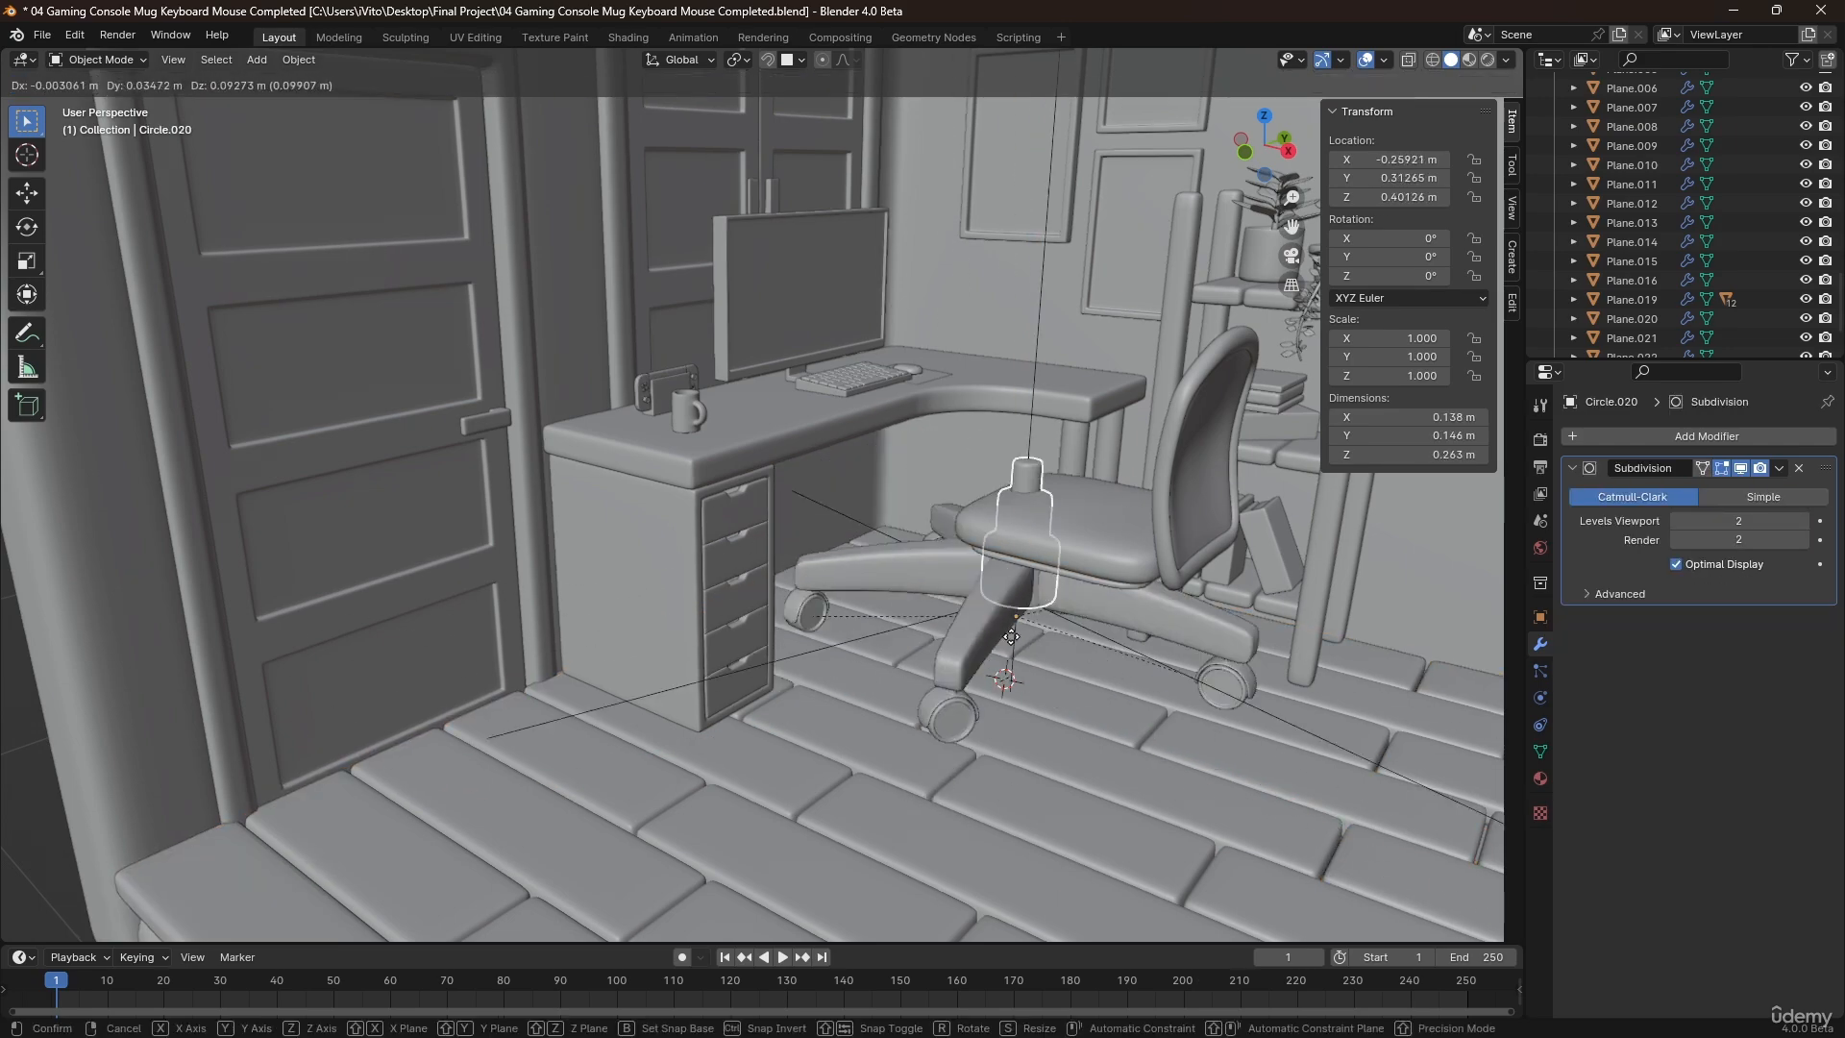
scroll(1030, 661, down, 5)
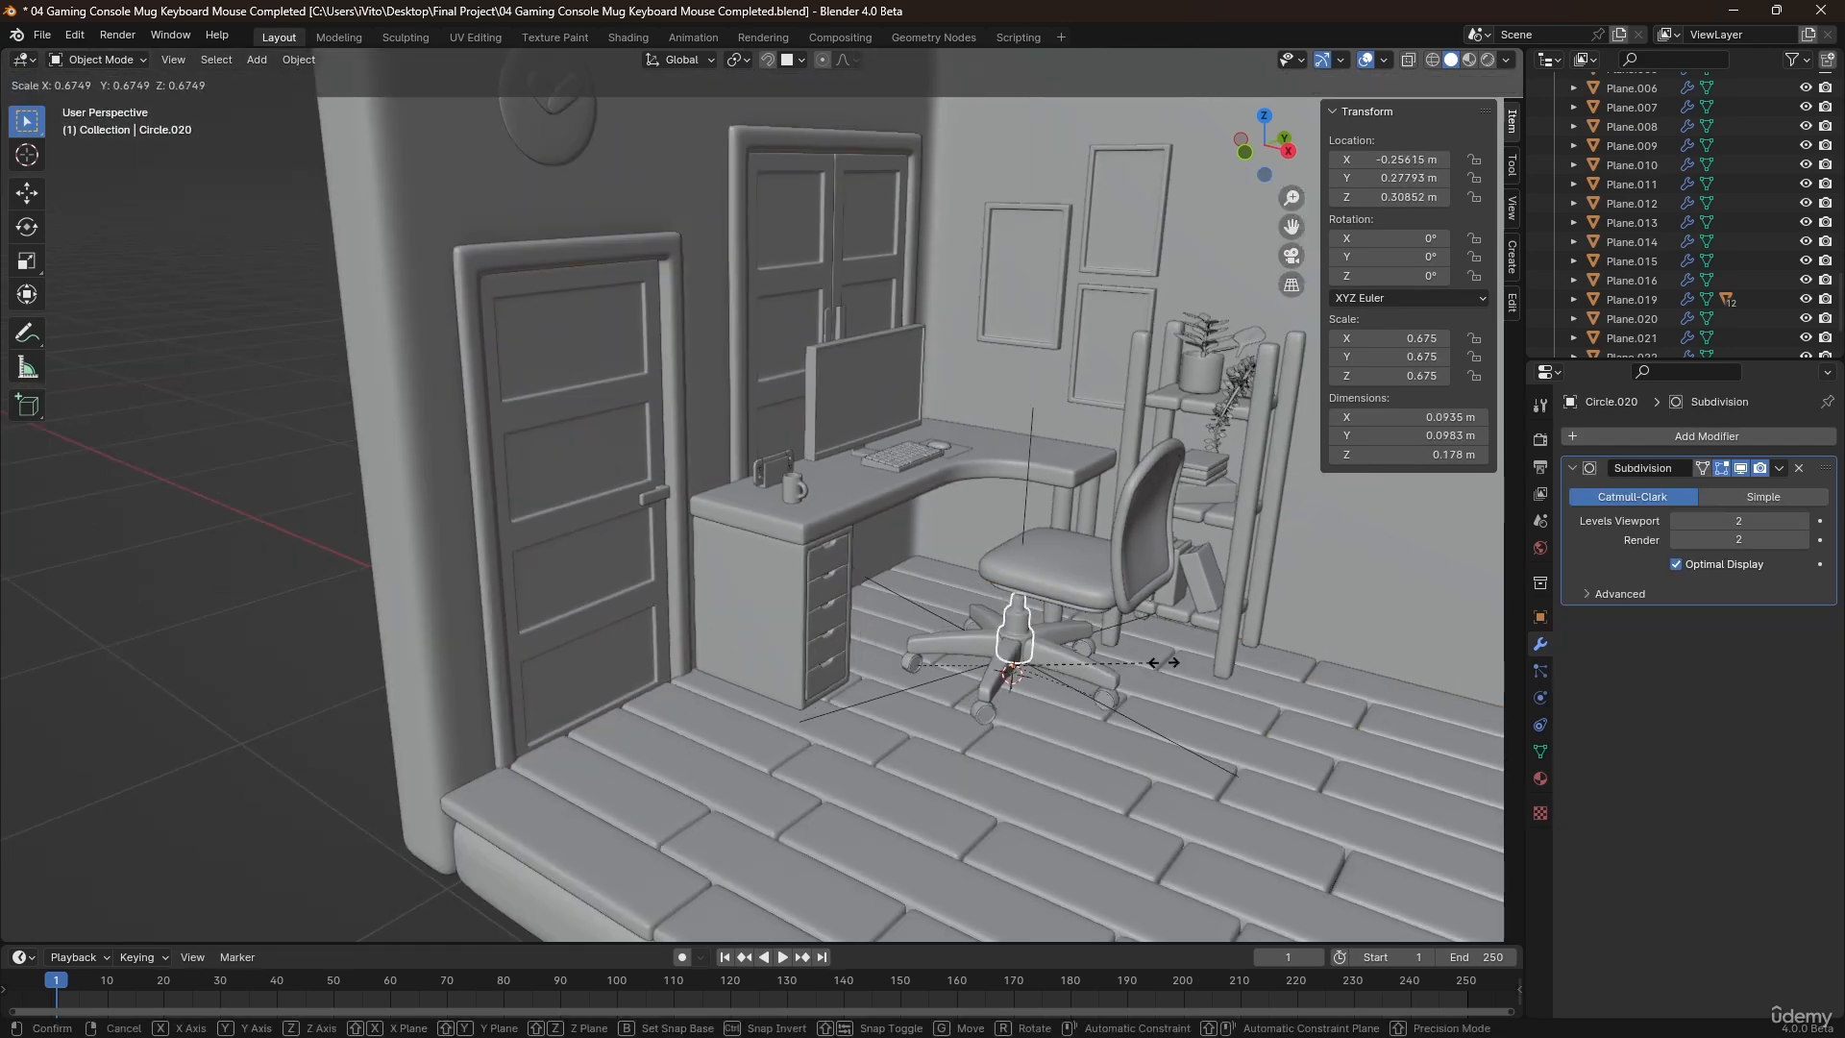
key(s)
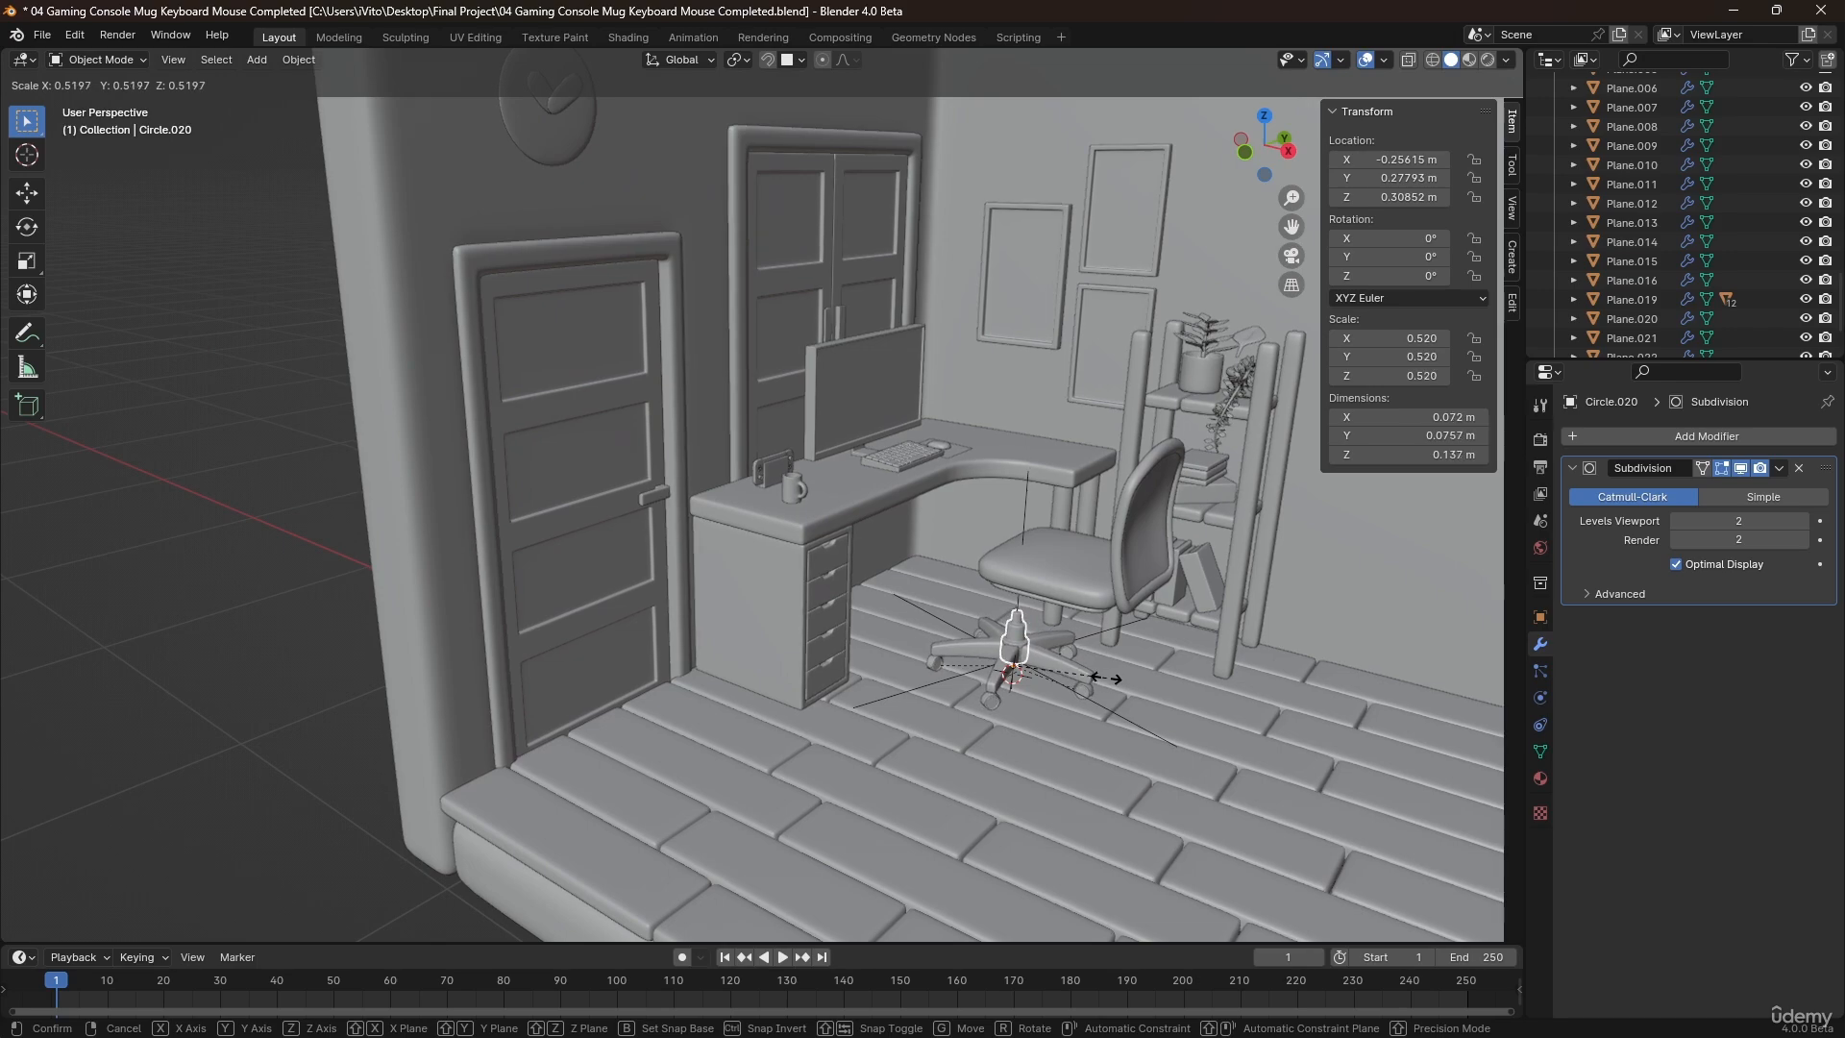
click(1119, 673)
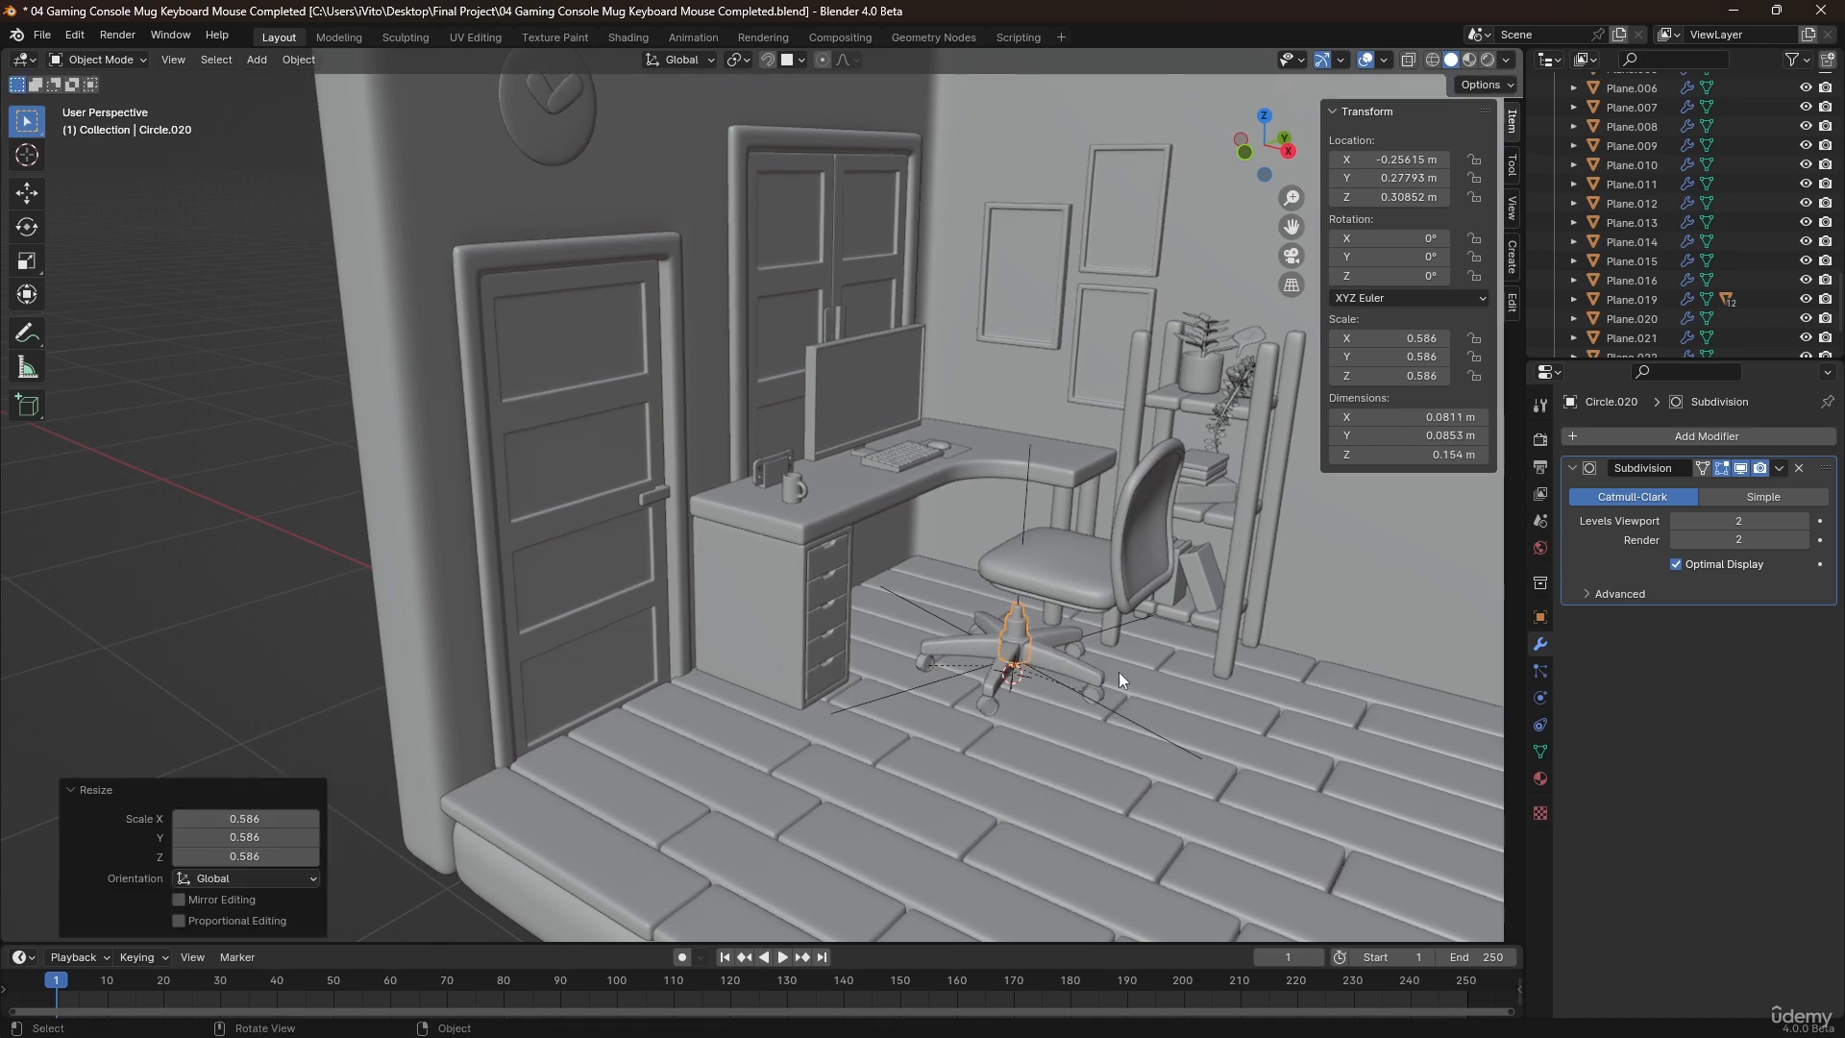
Parent the plate under the seat and the backrest parts to the seat cushion as an object.
click(1030, 548)
scroll(1057, 625, up, 5)
middle_drag(1052, 588, 1249, 453)
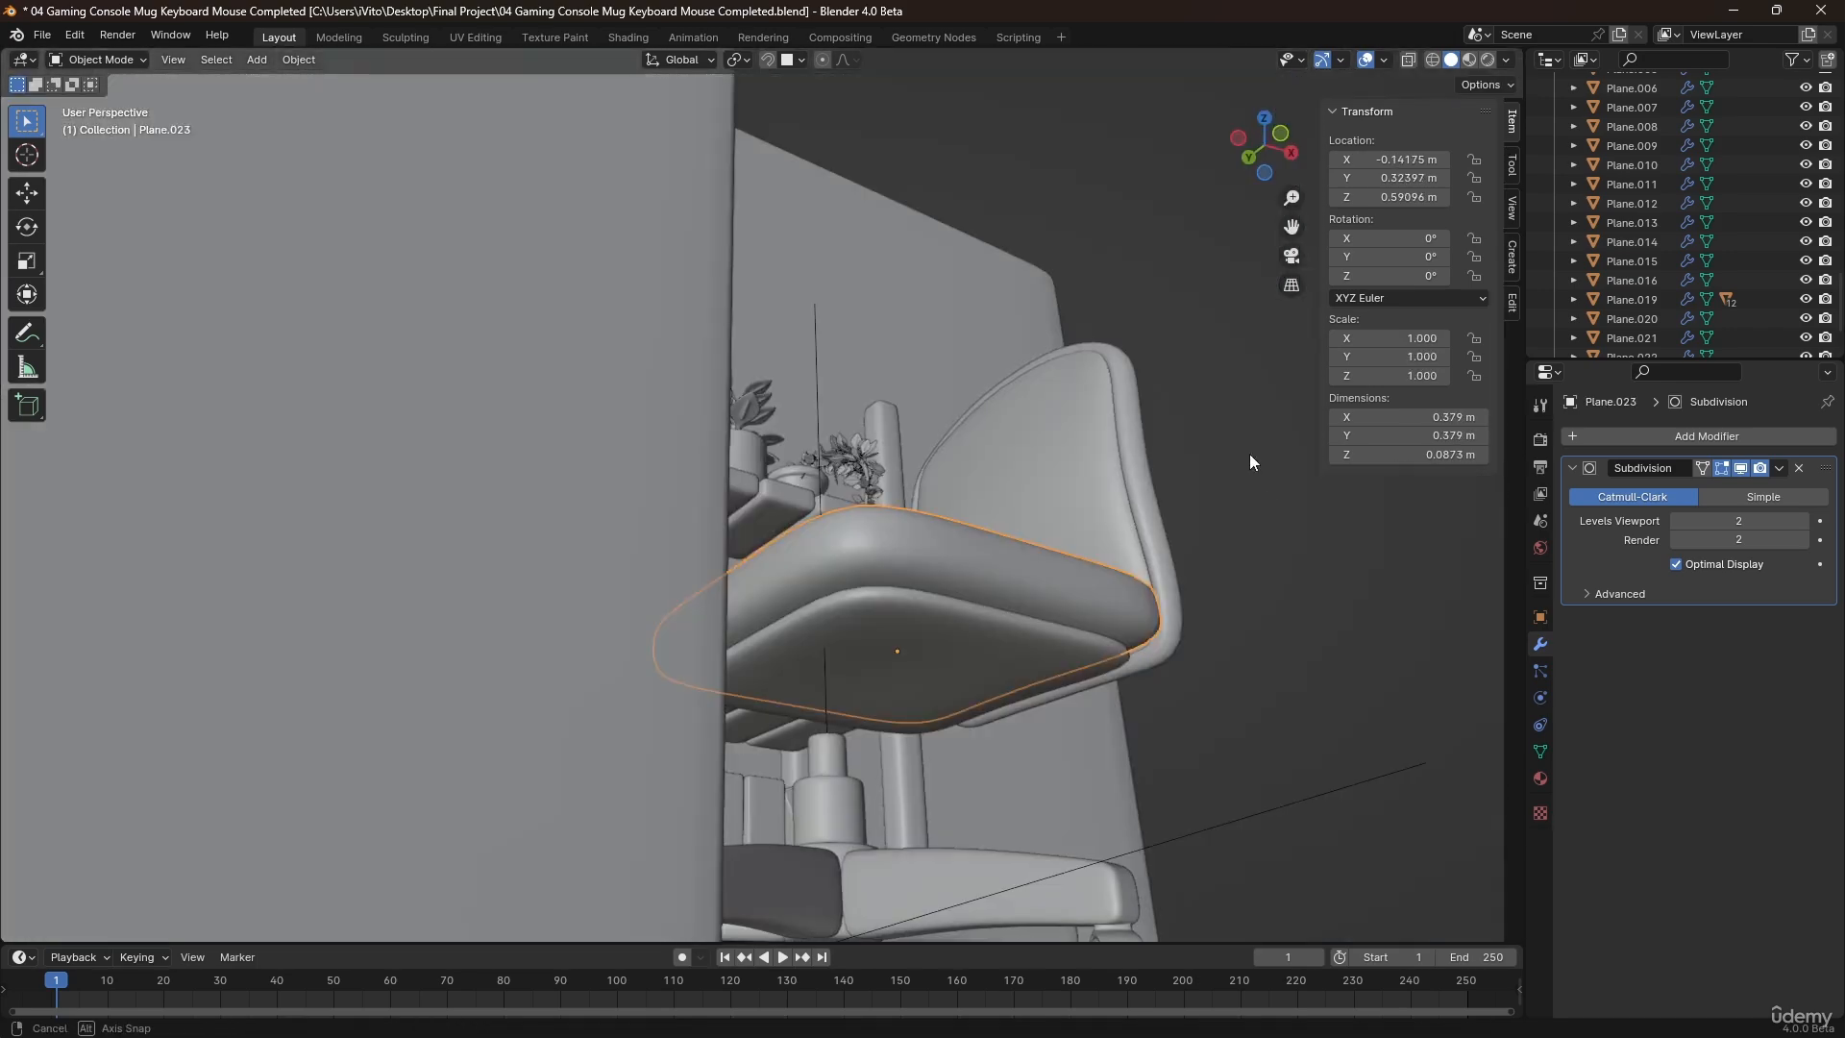
shift+click(1050, 657)
shift+click(1121, 532)
shift+click(1155, 528)
middle_drag(1155, 529, 978, 607)
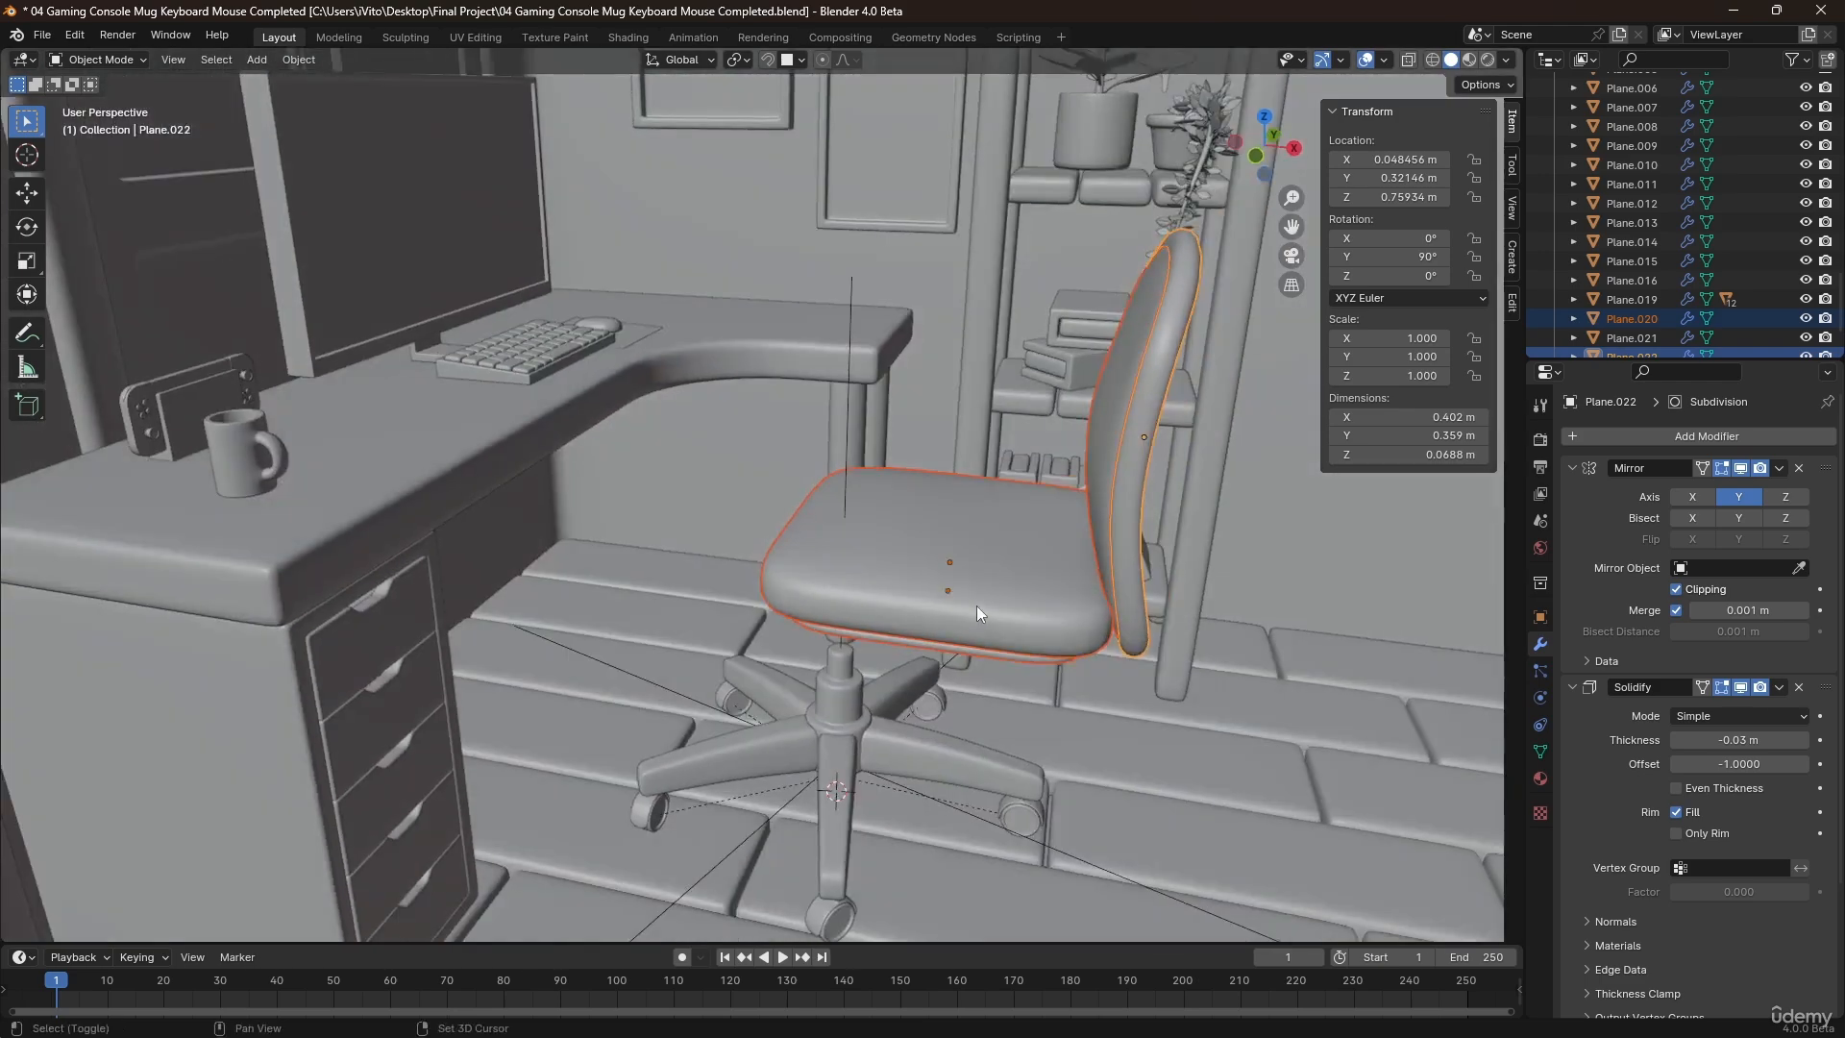
shift+click(1048, 544)
key(ctrl+p)
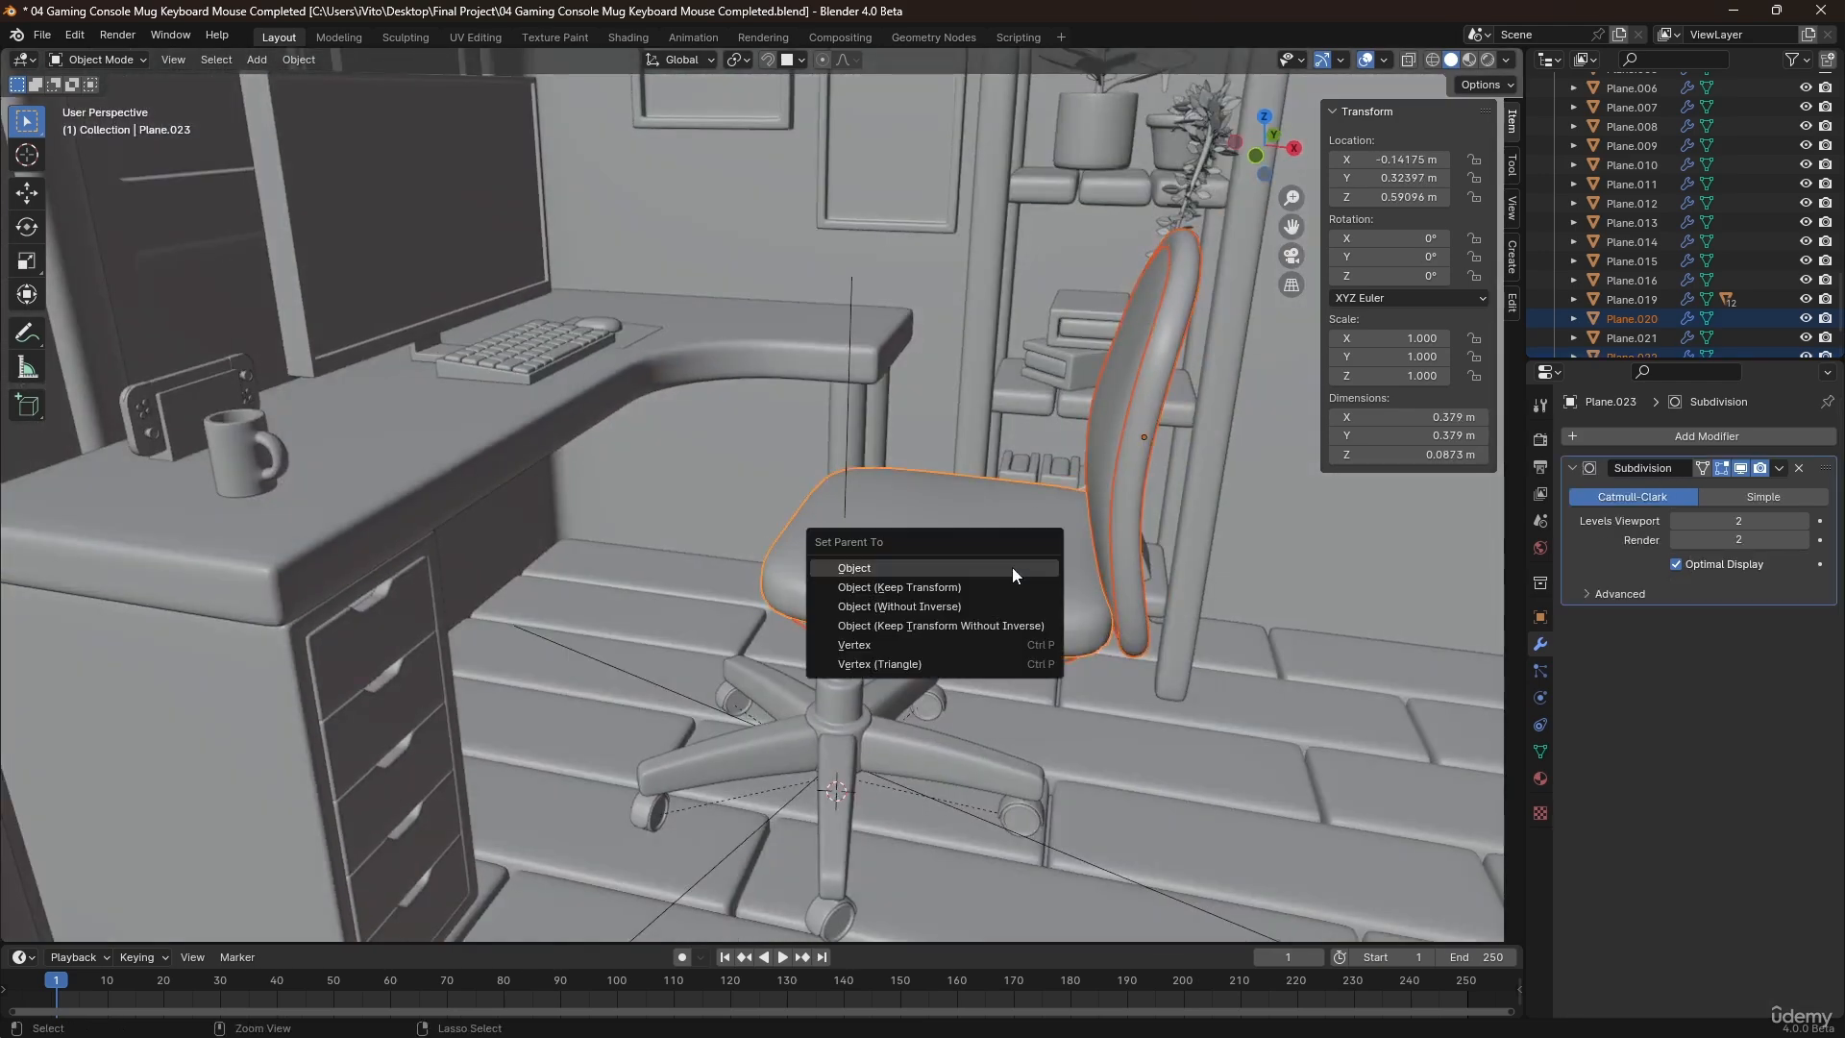
click(1012, 567)
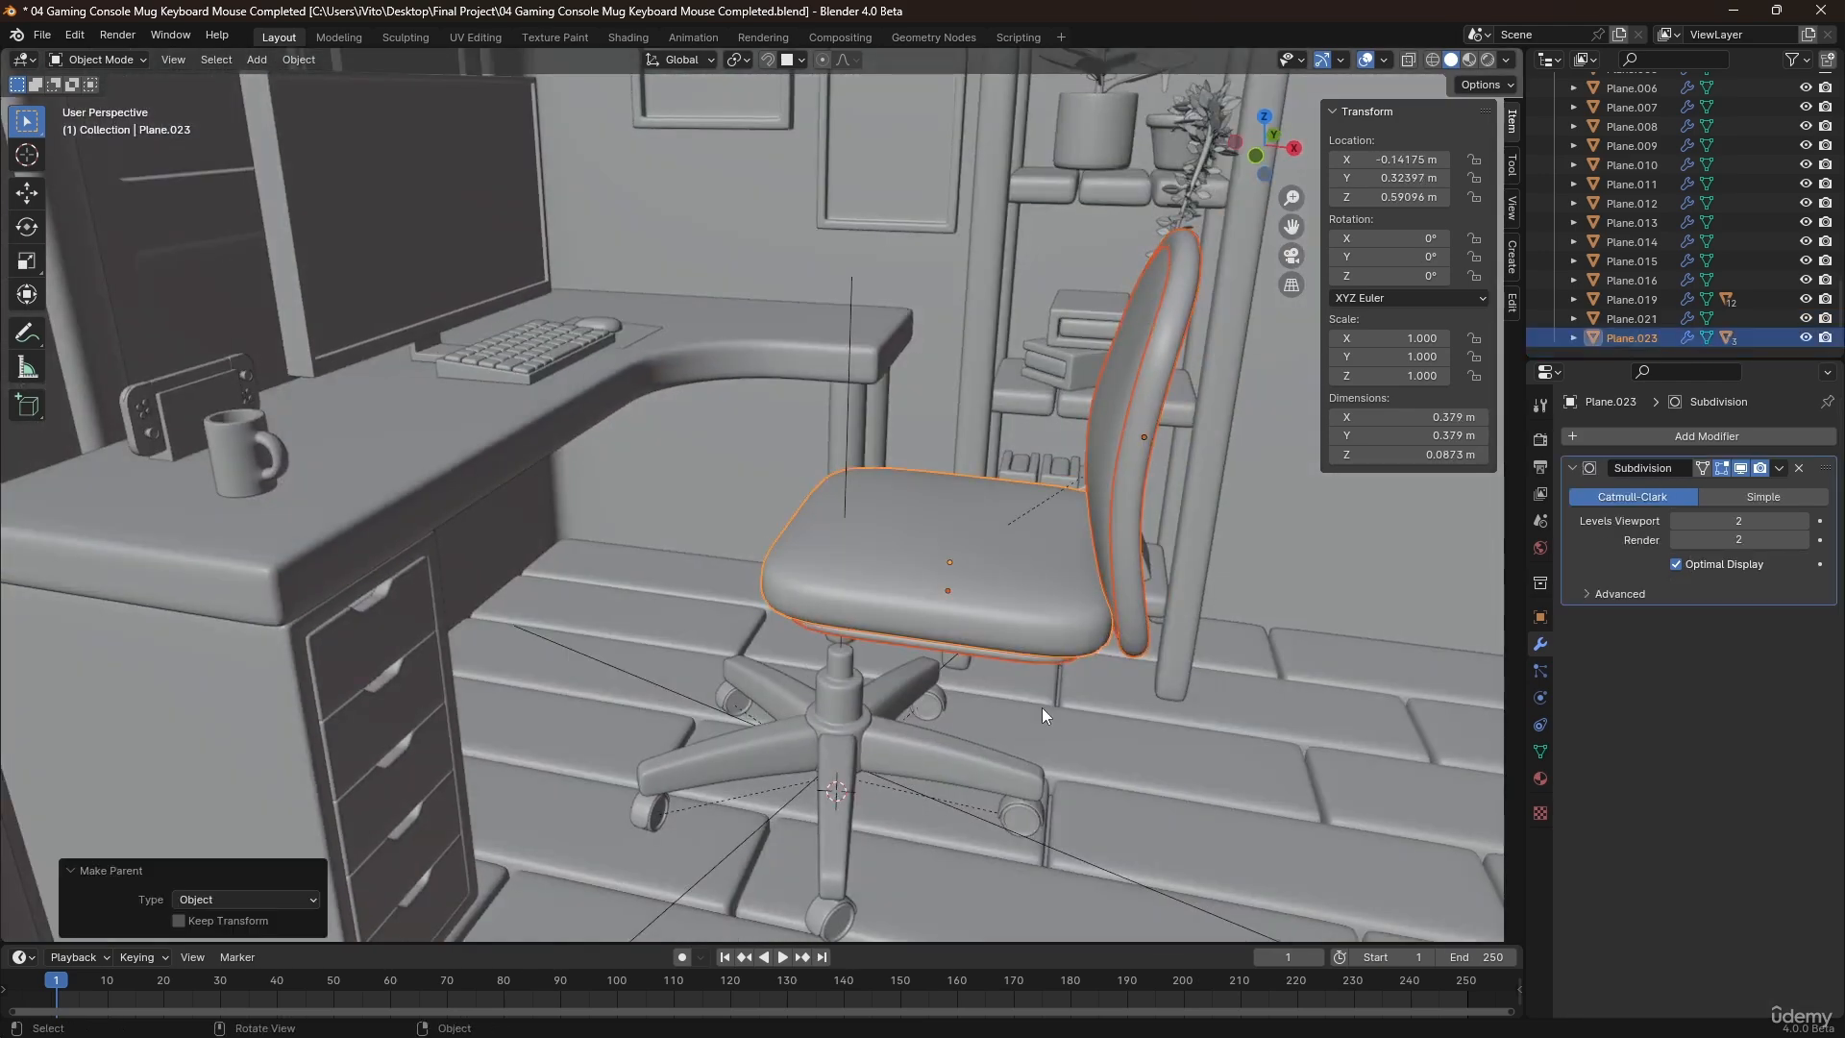
click(836, 644)
click(858, 710)
shift+click(934, 602)
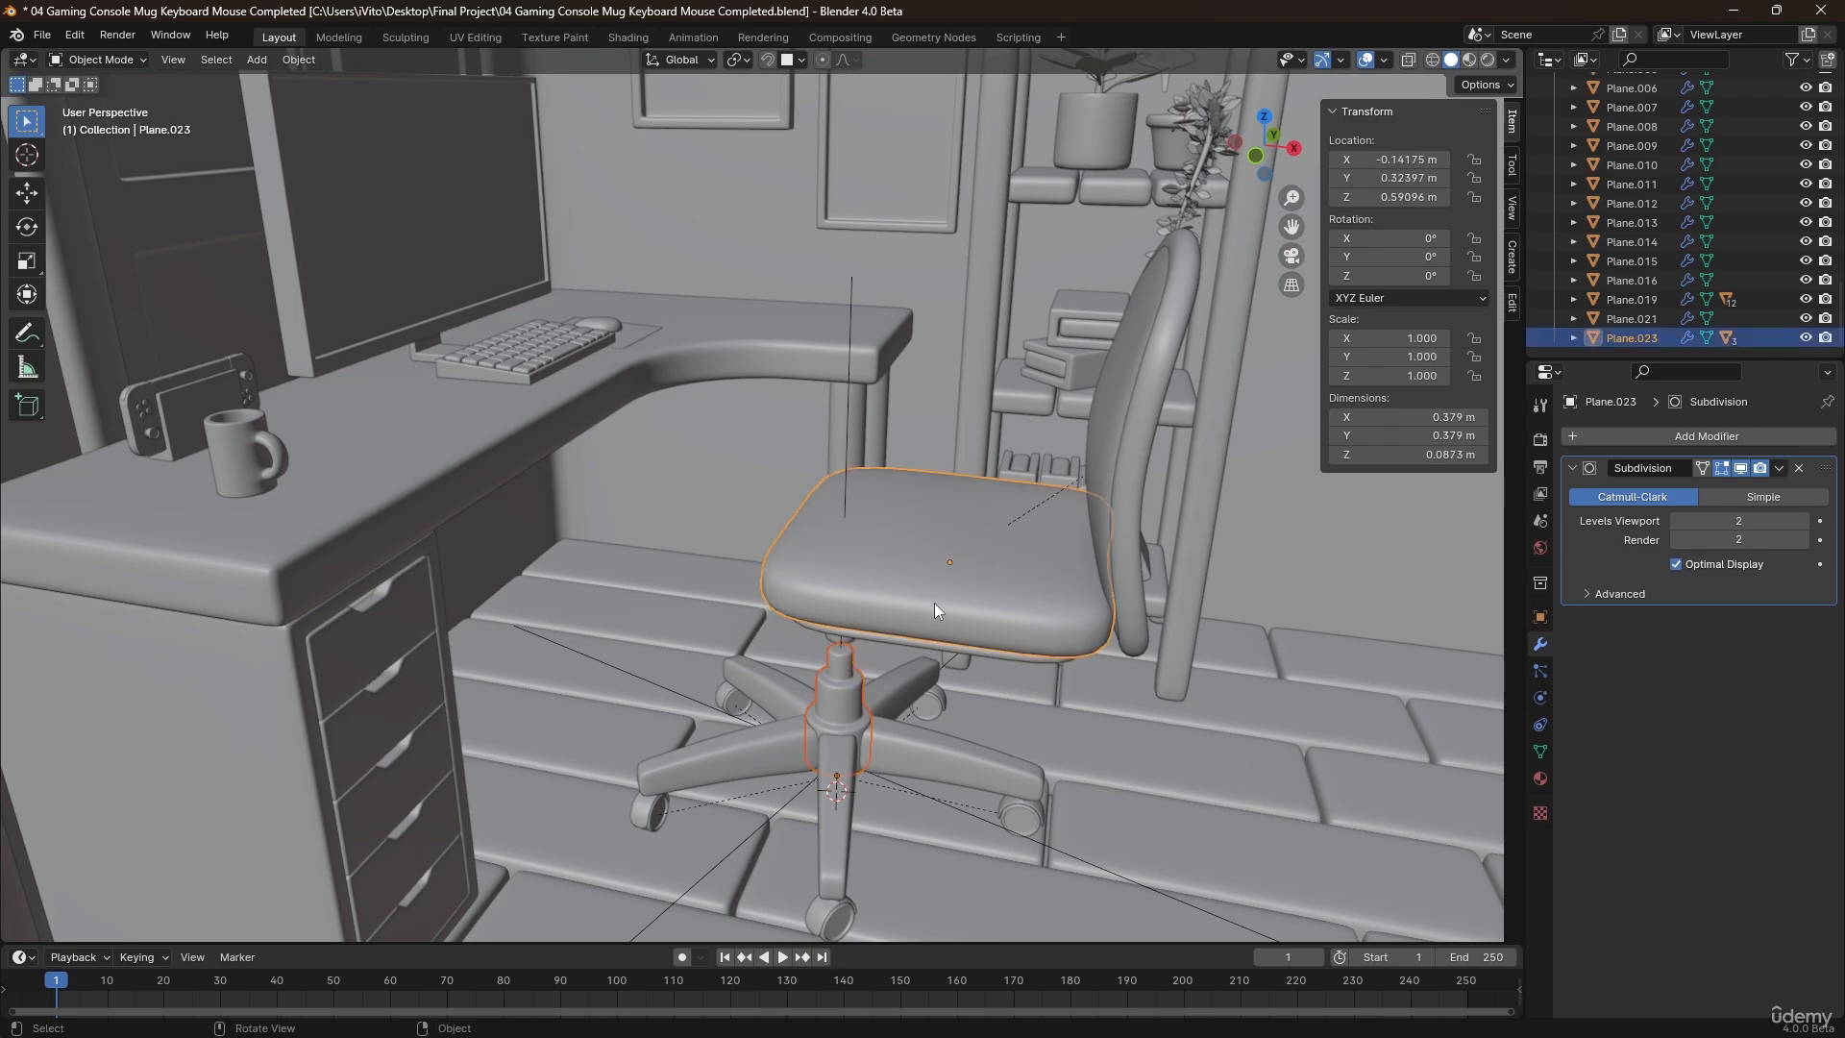
Move the seat cushion with its parented parts down over the support column, to about X -0.245 m and Z 0.511 m.
click(935, 602)
click(869, 536)
key(KP_1)
scroll(1098, 481, up, 1)
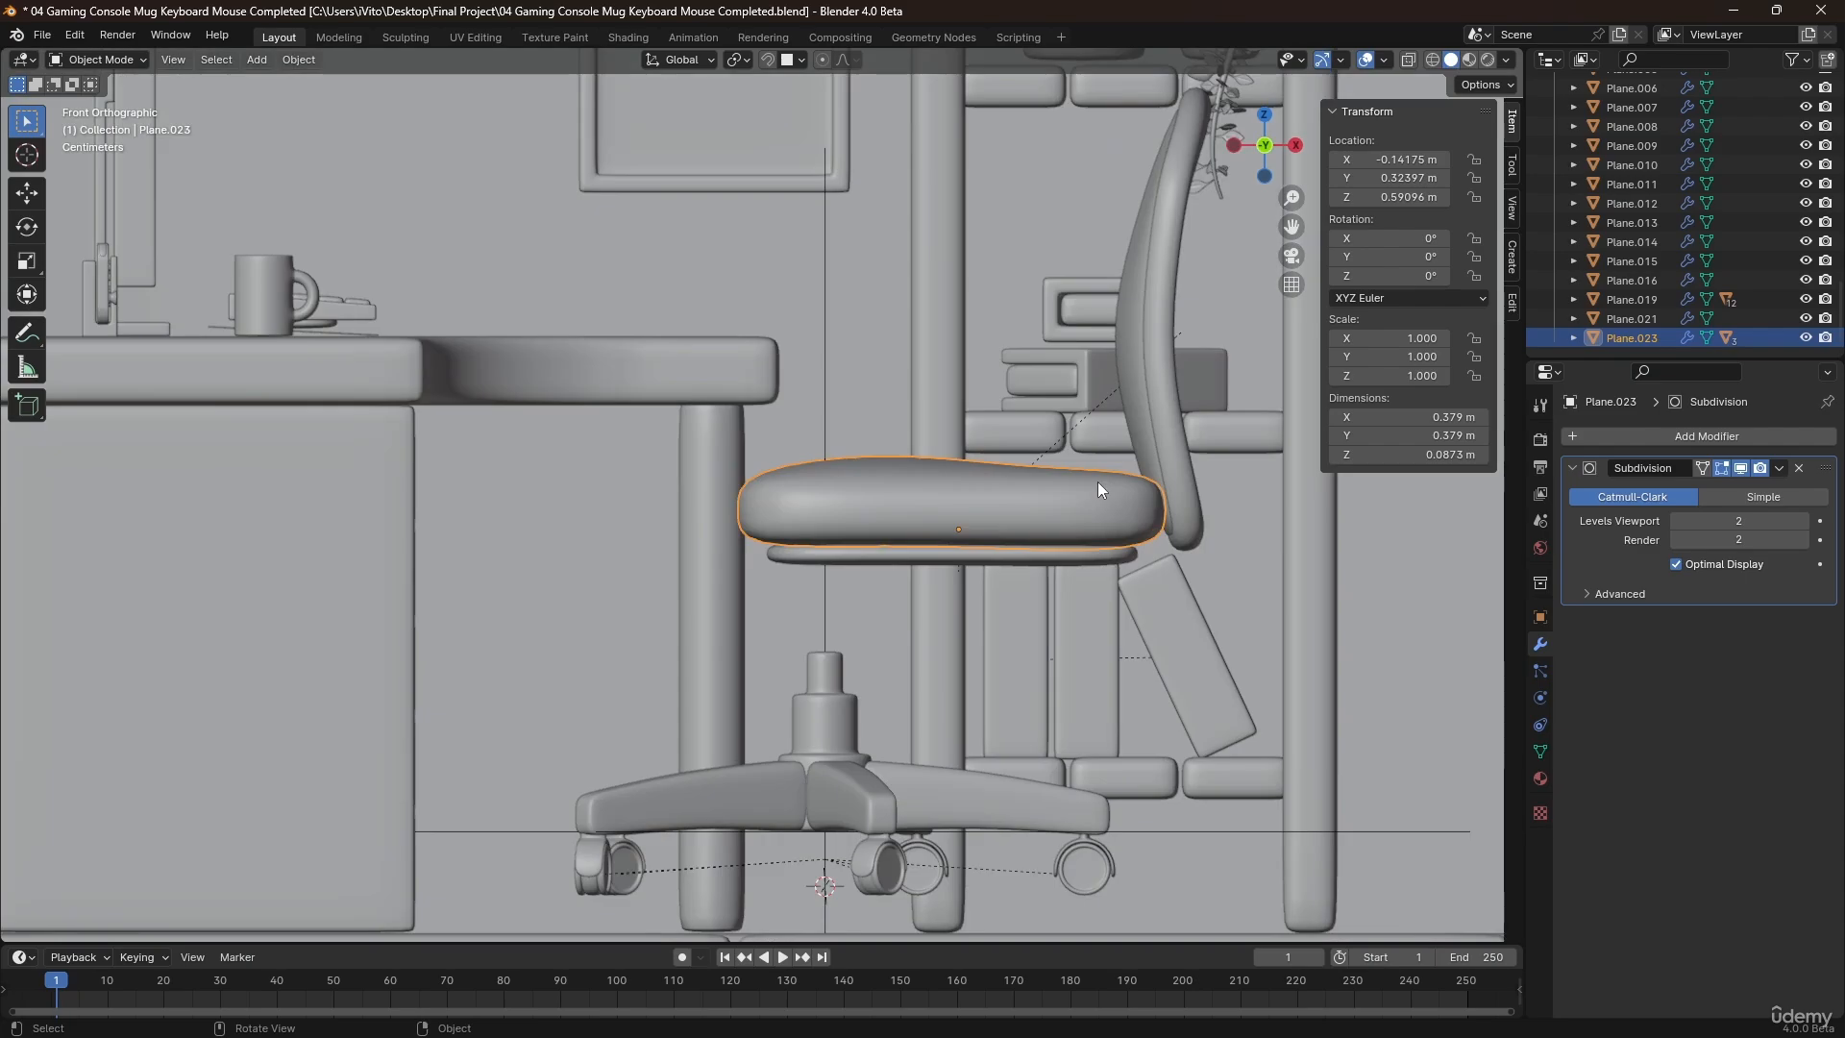
key(g)
click(932, 532)
key(g)
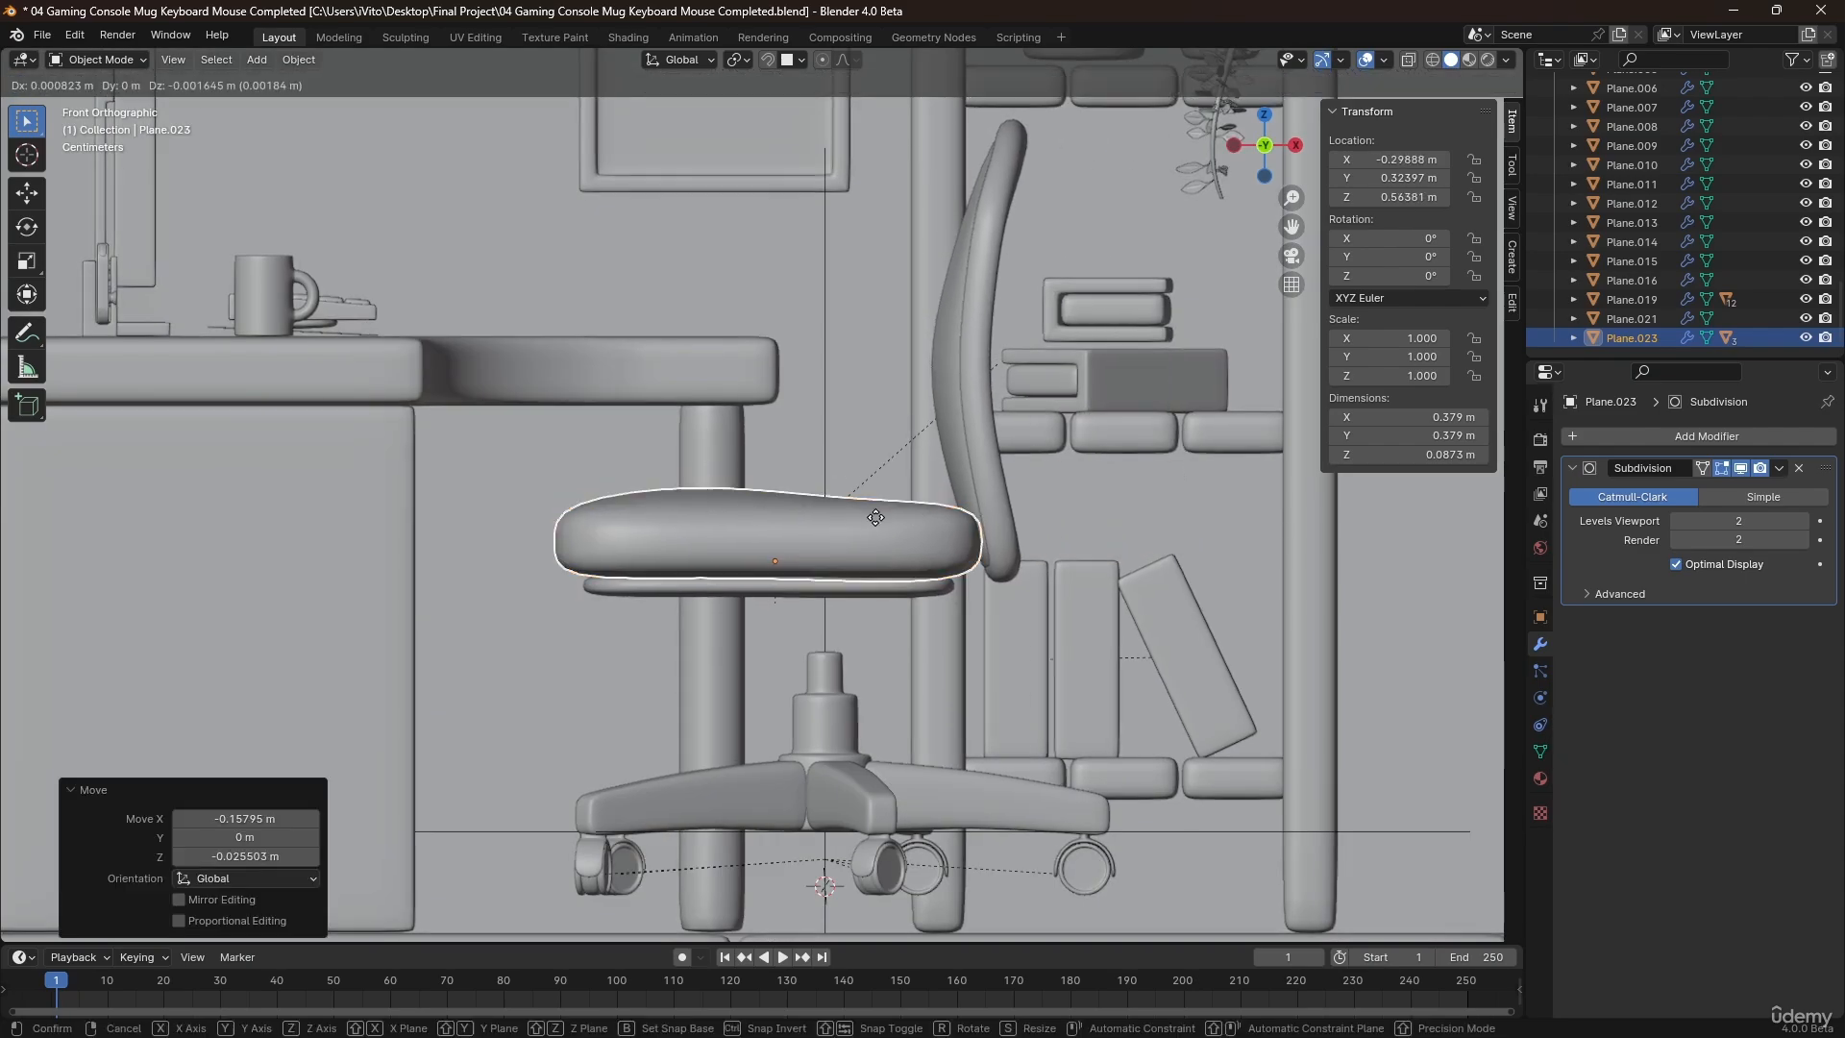
click(926, 602)
Move the seat cushion along Y to about 0.278 m so that it is centred over the support column.
middle_drag(927, 602, 646, 546)
scroll(810, 626, down, 5)
key(KP_3)
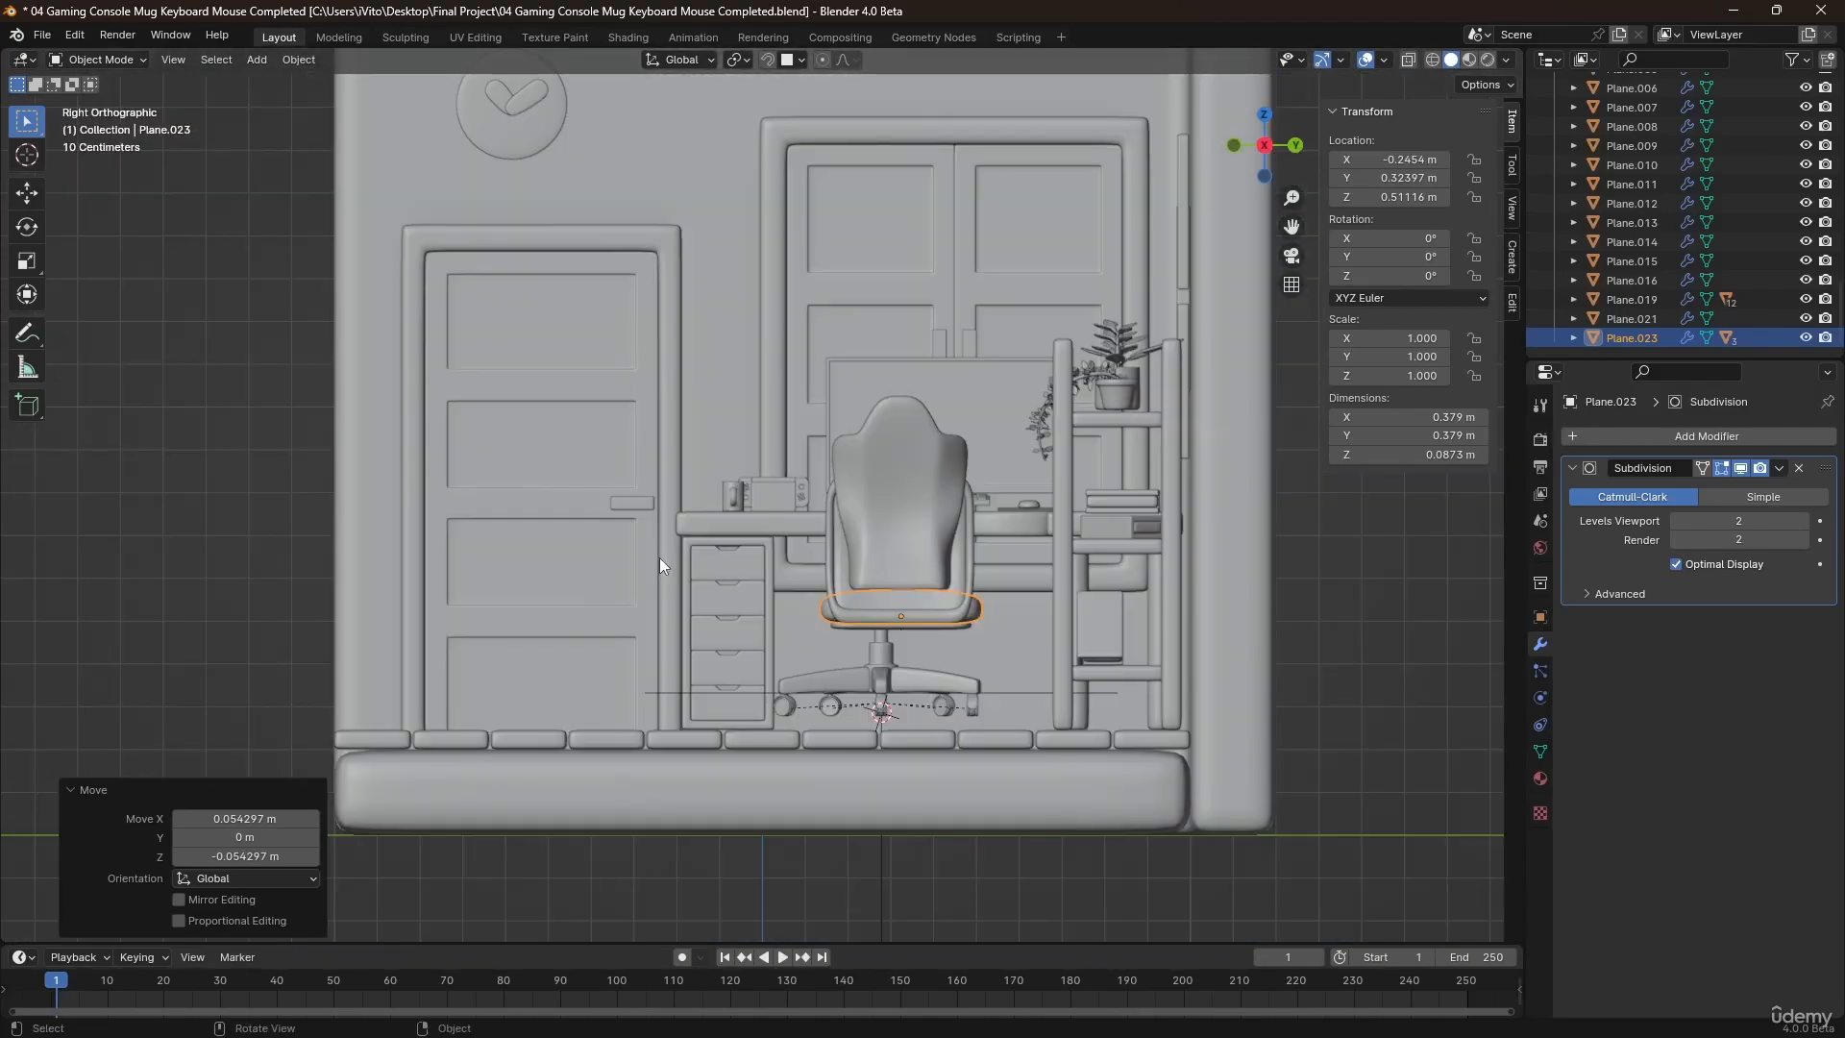
scroll(804, 637, up, 4)
key(g)
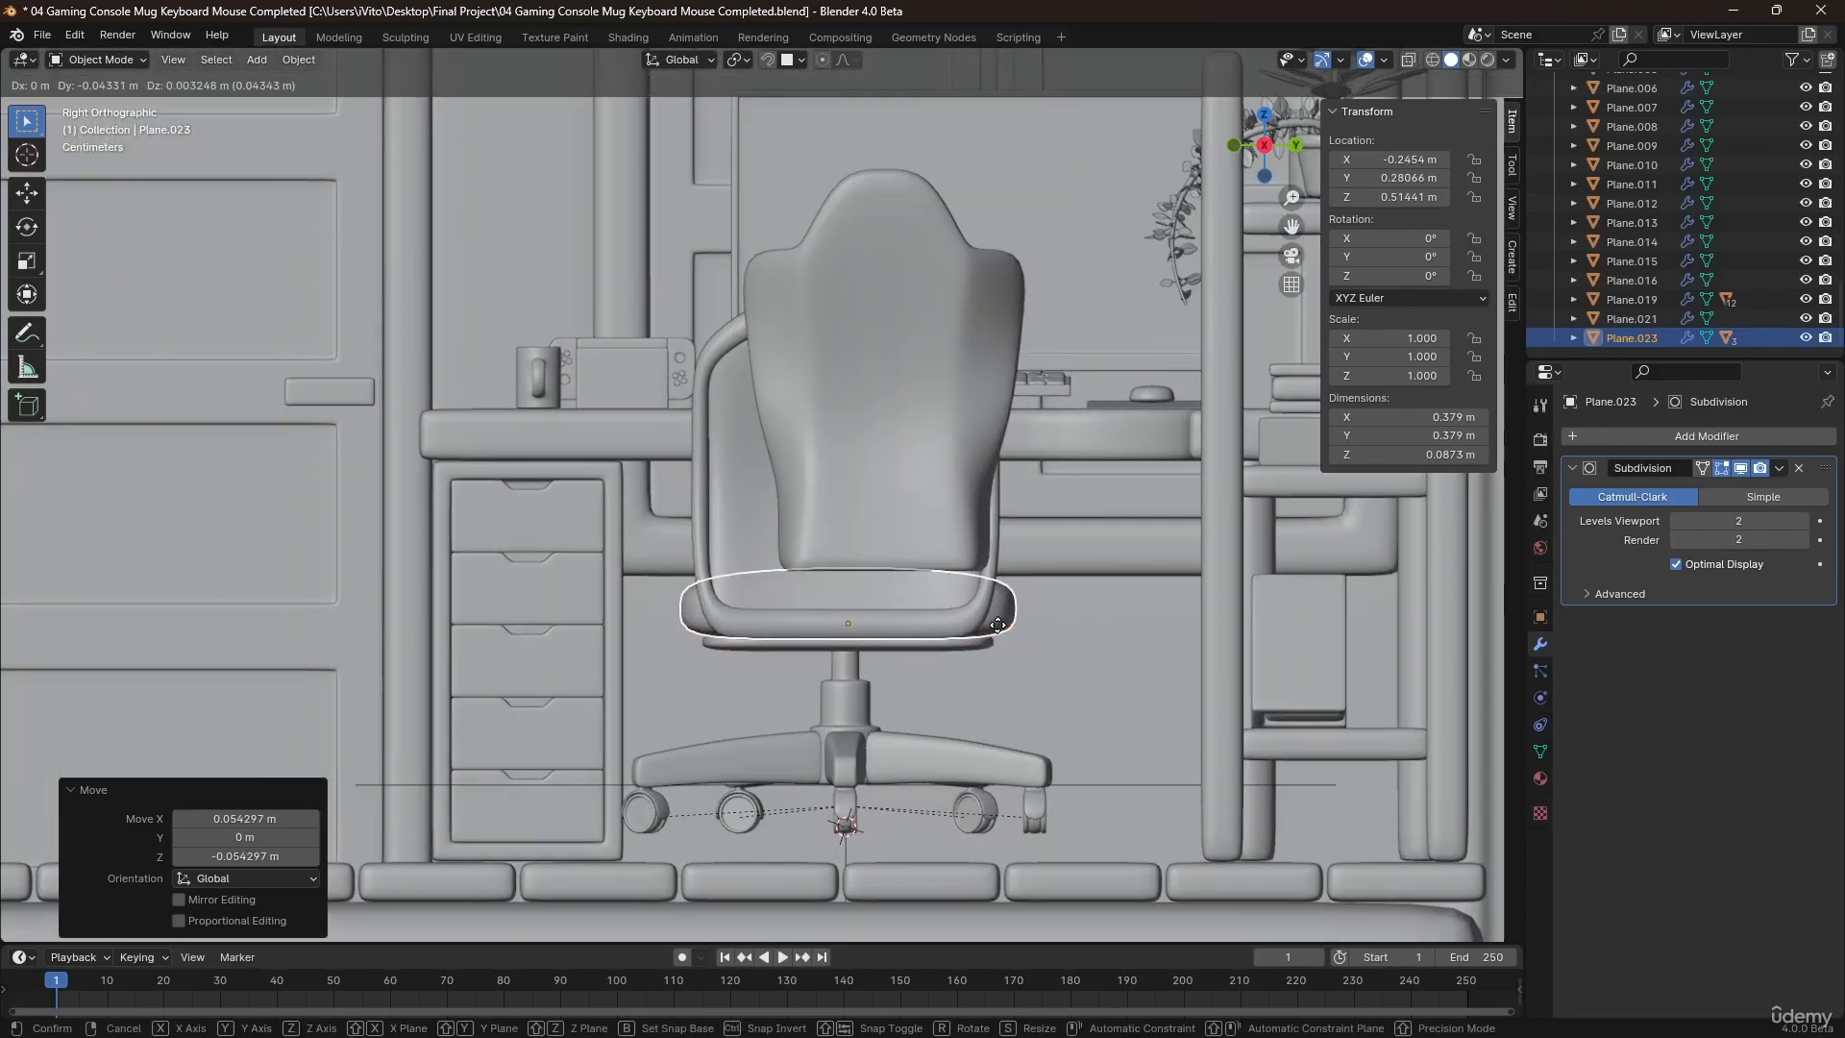
key(x)
key(y)
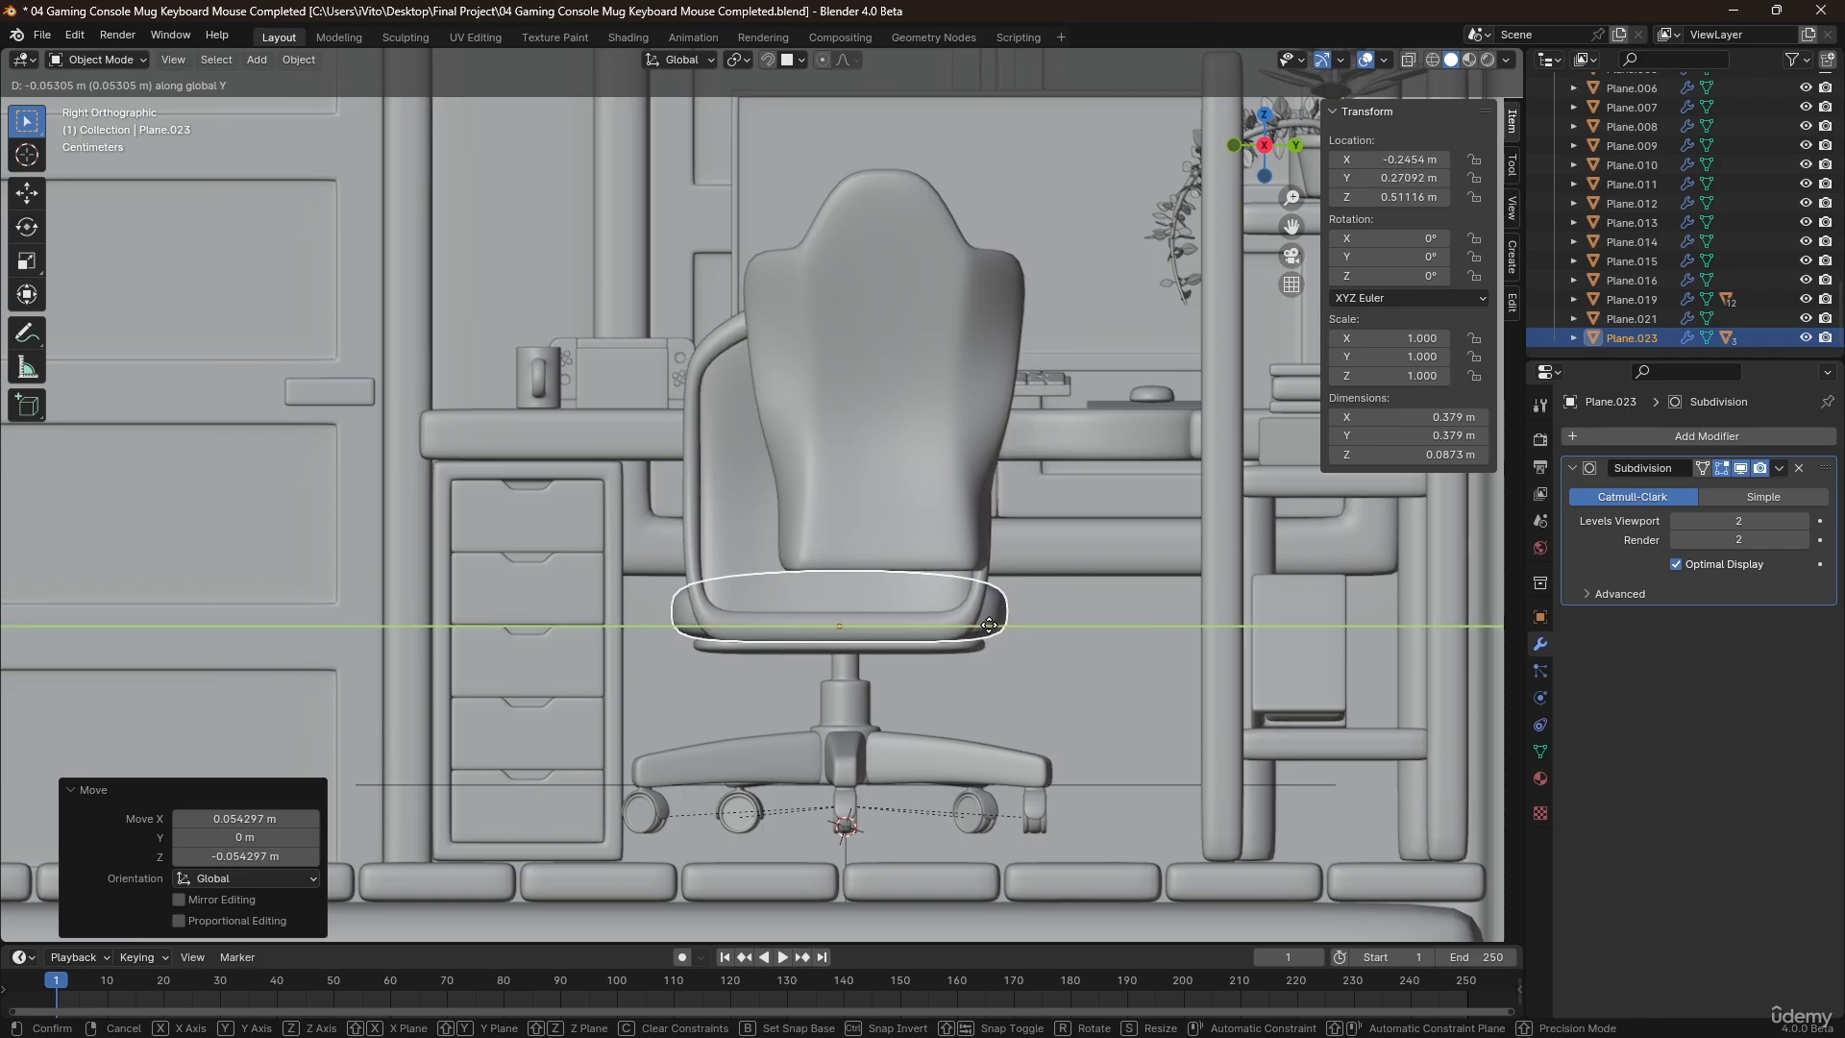
click(882, 633)
Deselect the seat and examine the assembled chair's size and placement within the whole room and up close.
middle_drag(882, 633, 771, 717)
scroll(809, 627, down, 4)
scroll(767, 704, up, 1)
click(535, 813)
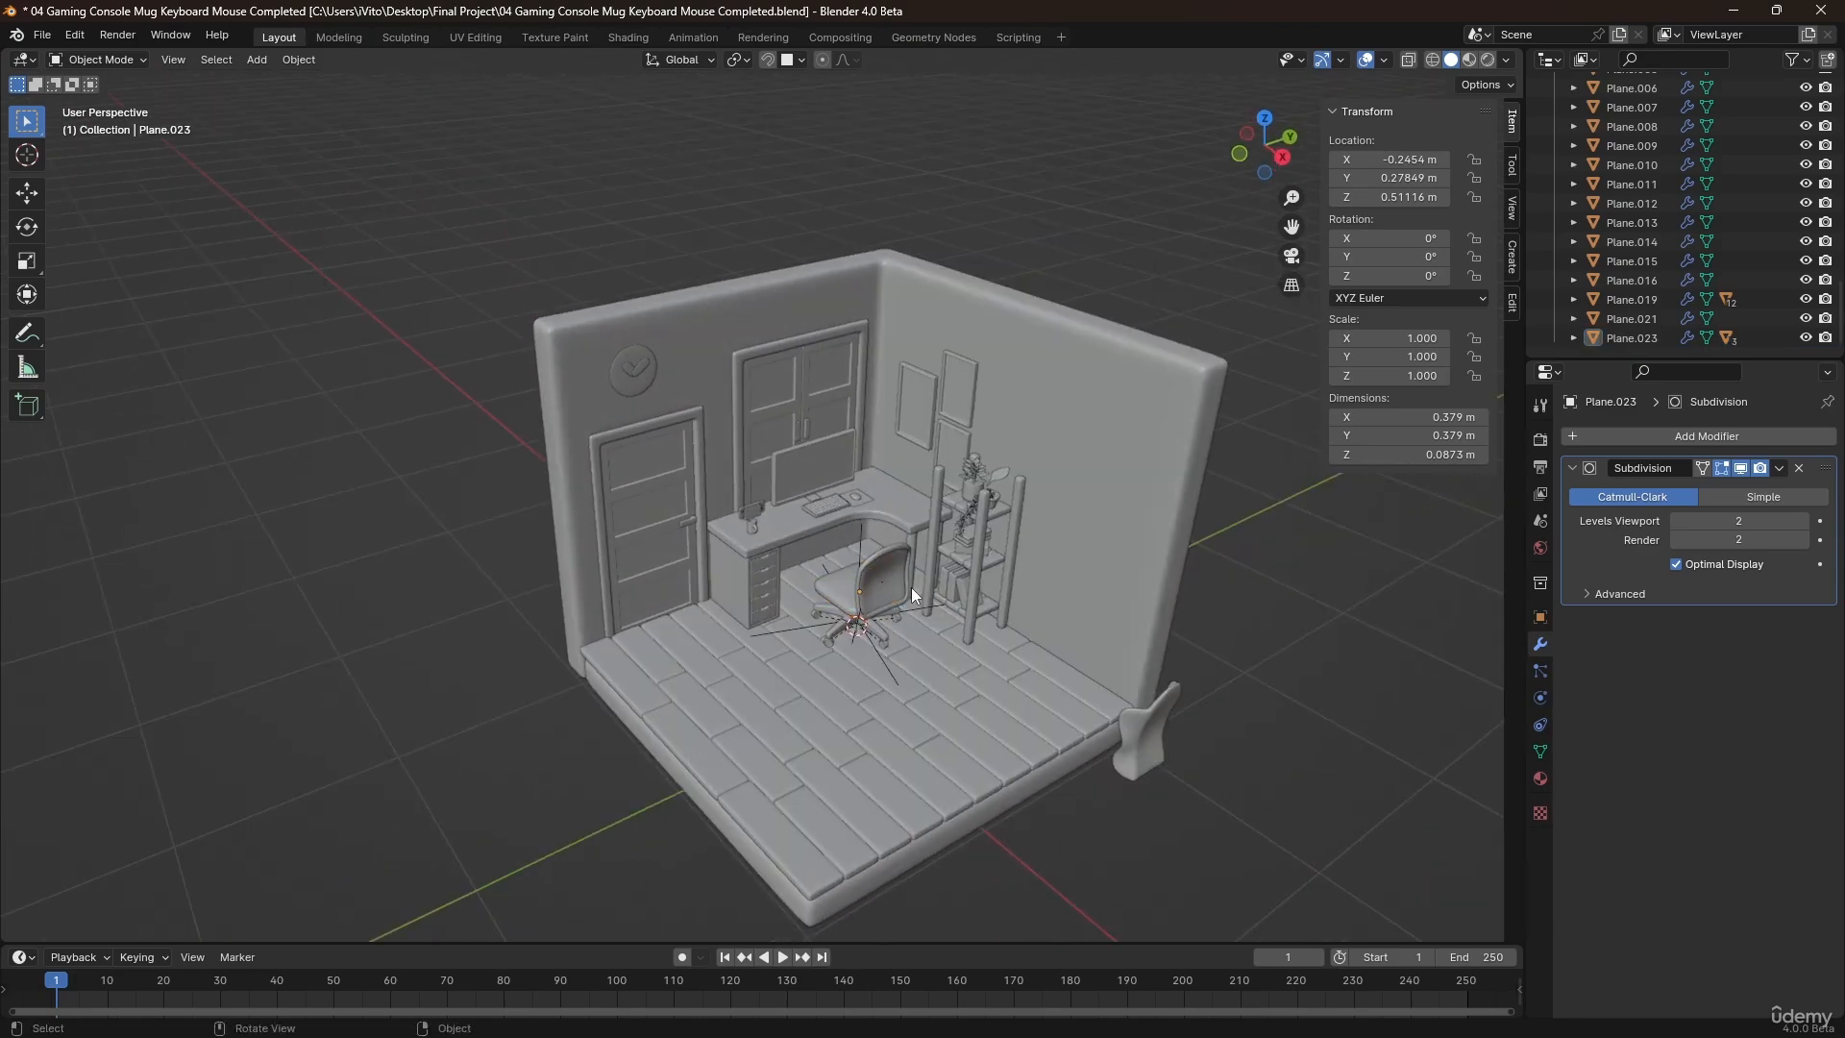
scroll(912, 594, up, 5)
mouse_move(828, 615)
middle_down()
mouse_move(966, 538)
mouse_move(869, 513)
mouse_move(938, 544)
mouse_move(815, 634)
middle_up()
scroll(827, 614, up, 5)
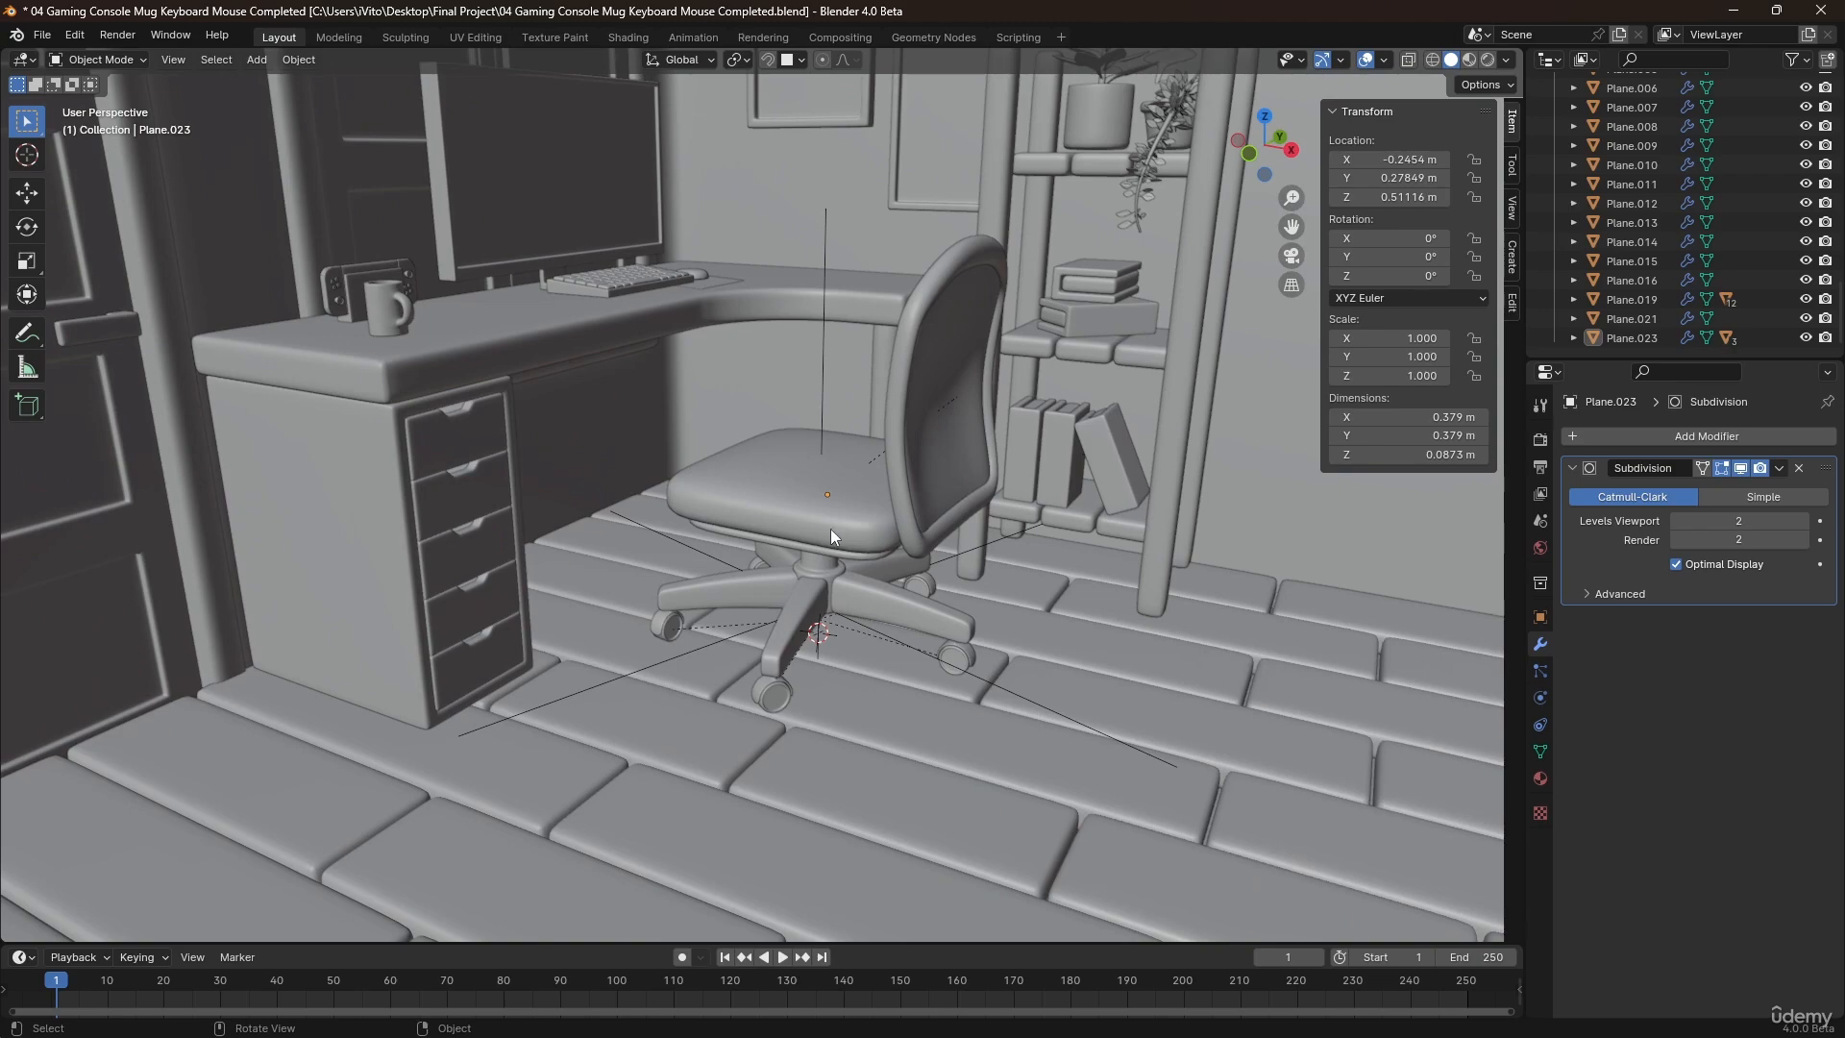
Parent the base's support column to the seat cushion as an object and deselect the chair.
shift+click(818, 488)
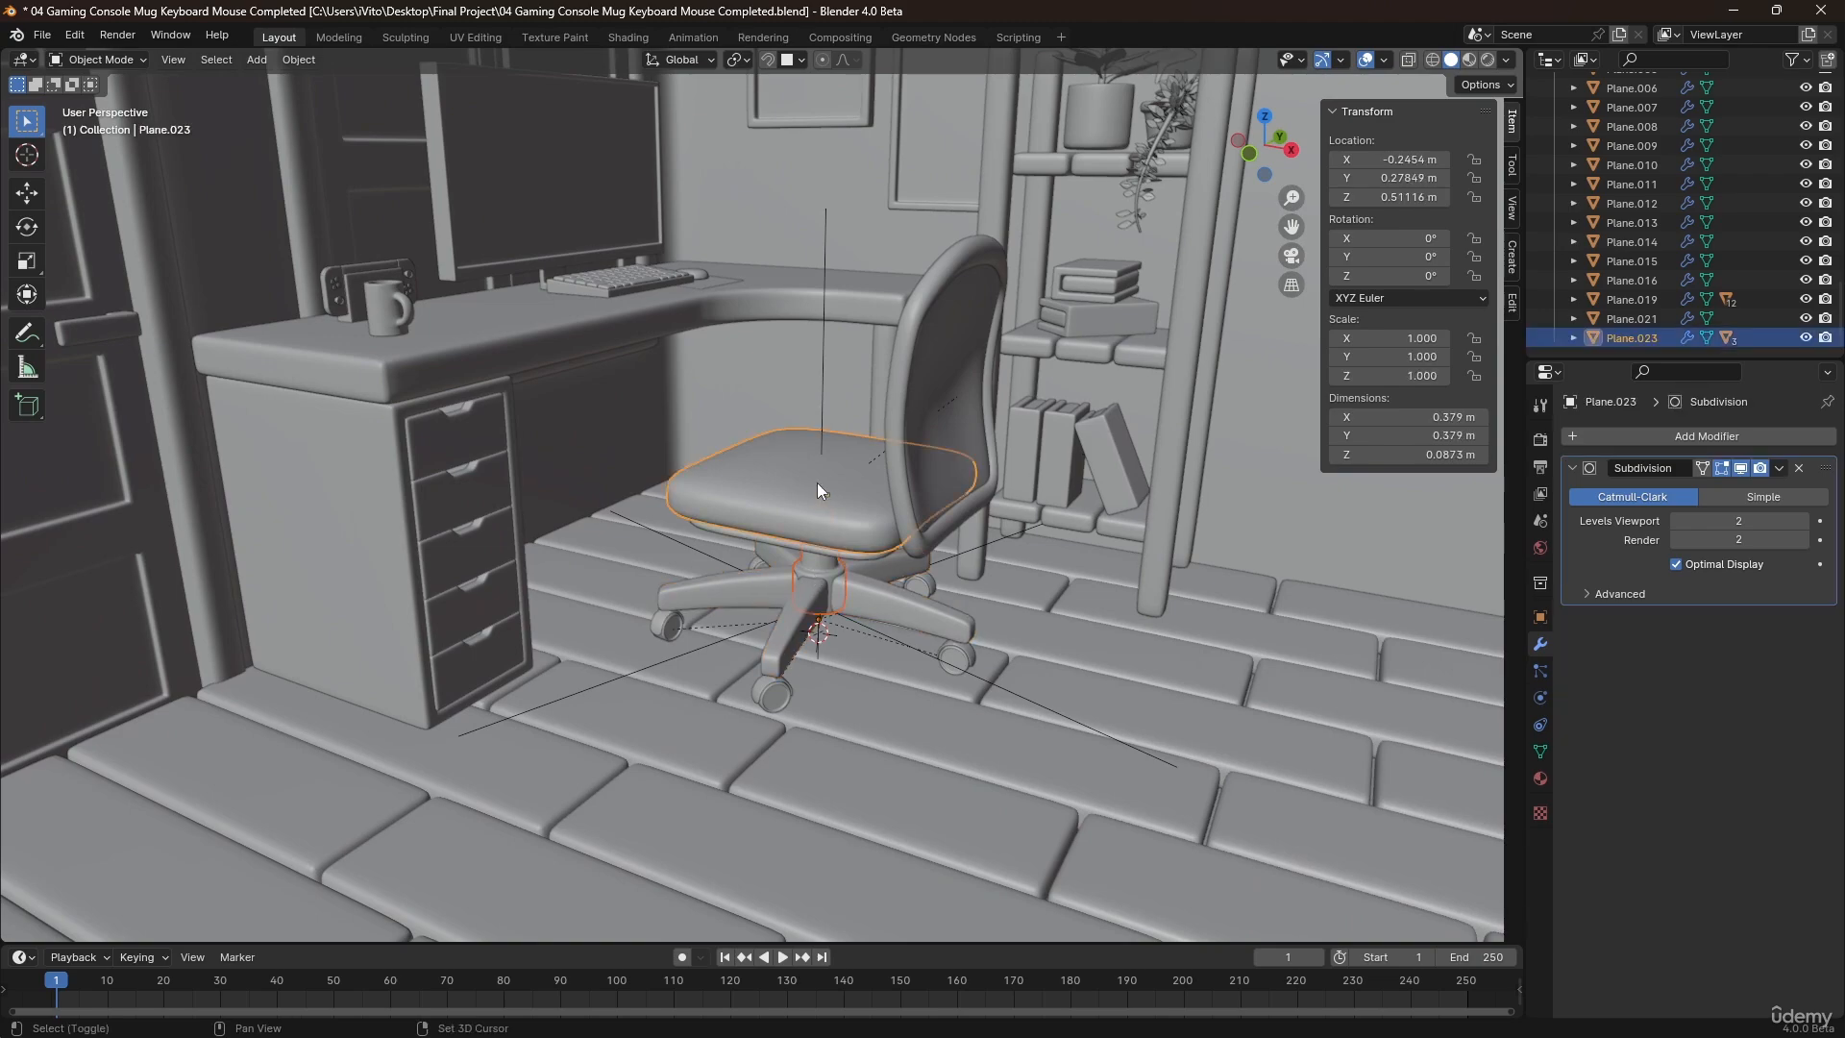
key(ctrl+p)
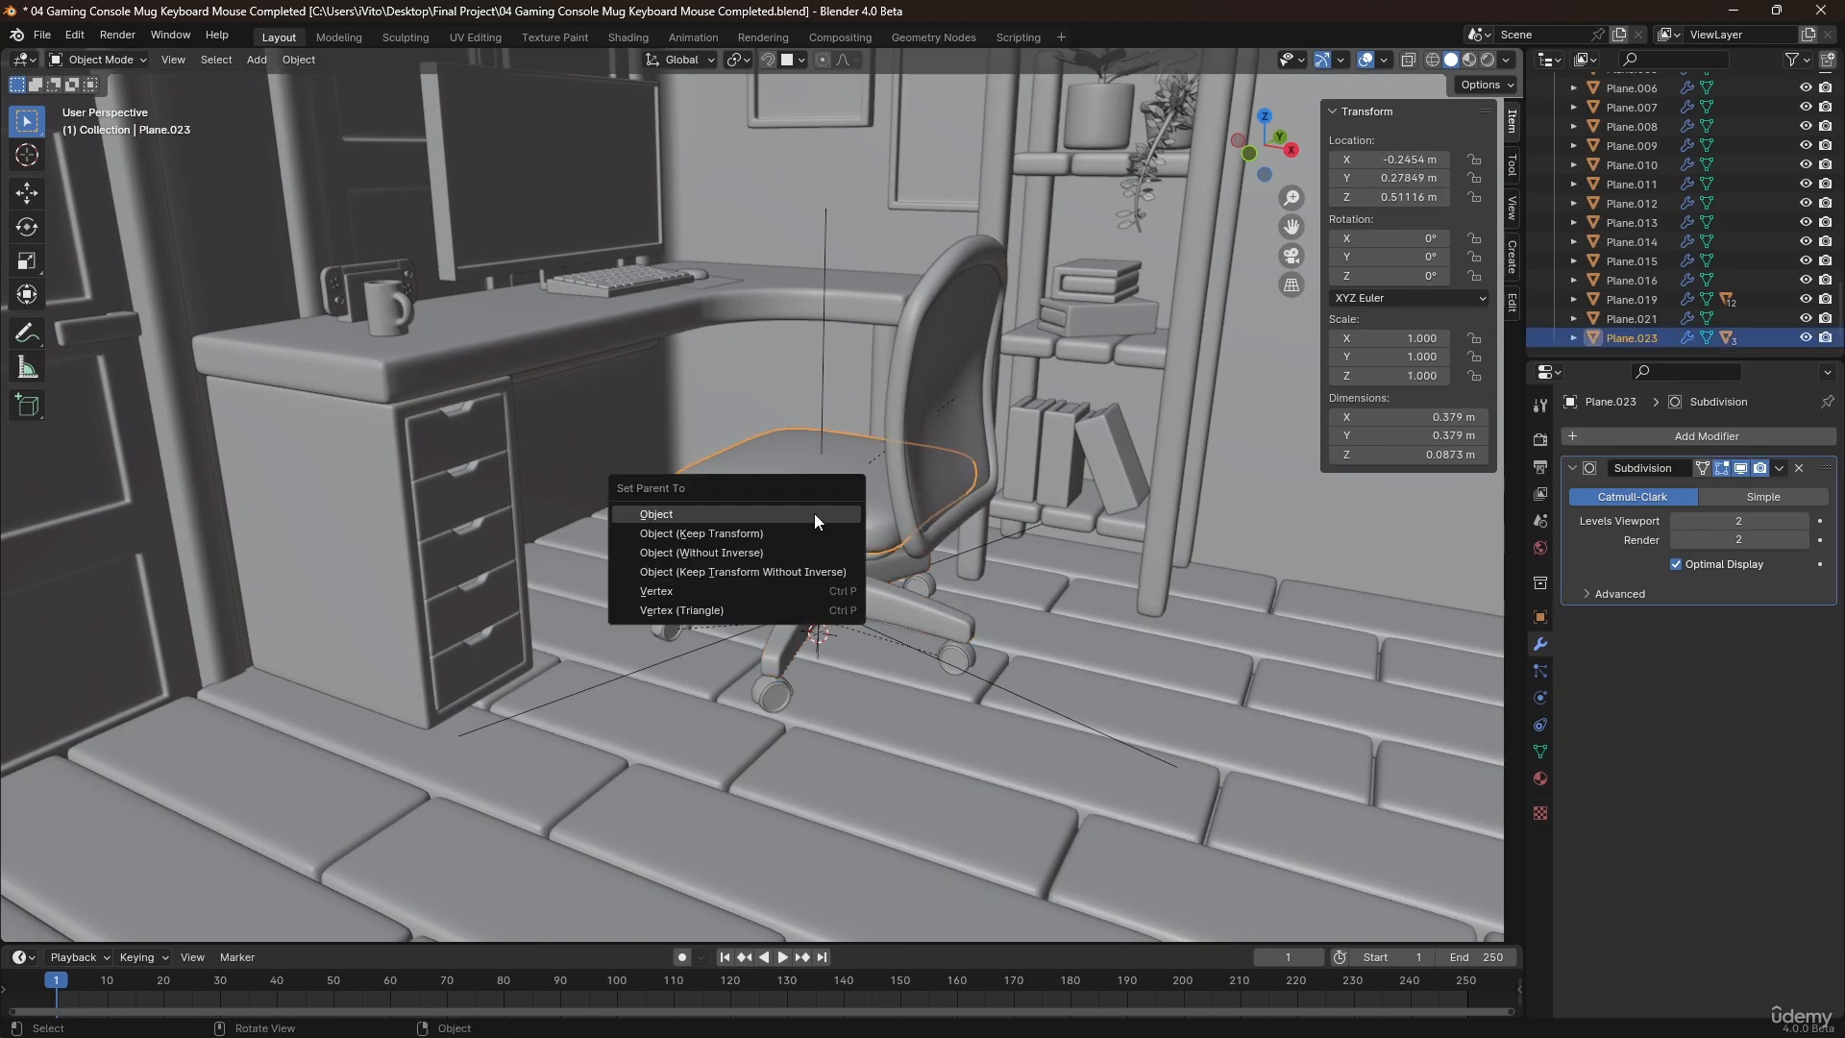
click(815, 513)
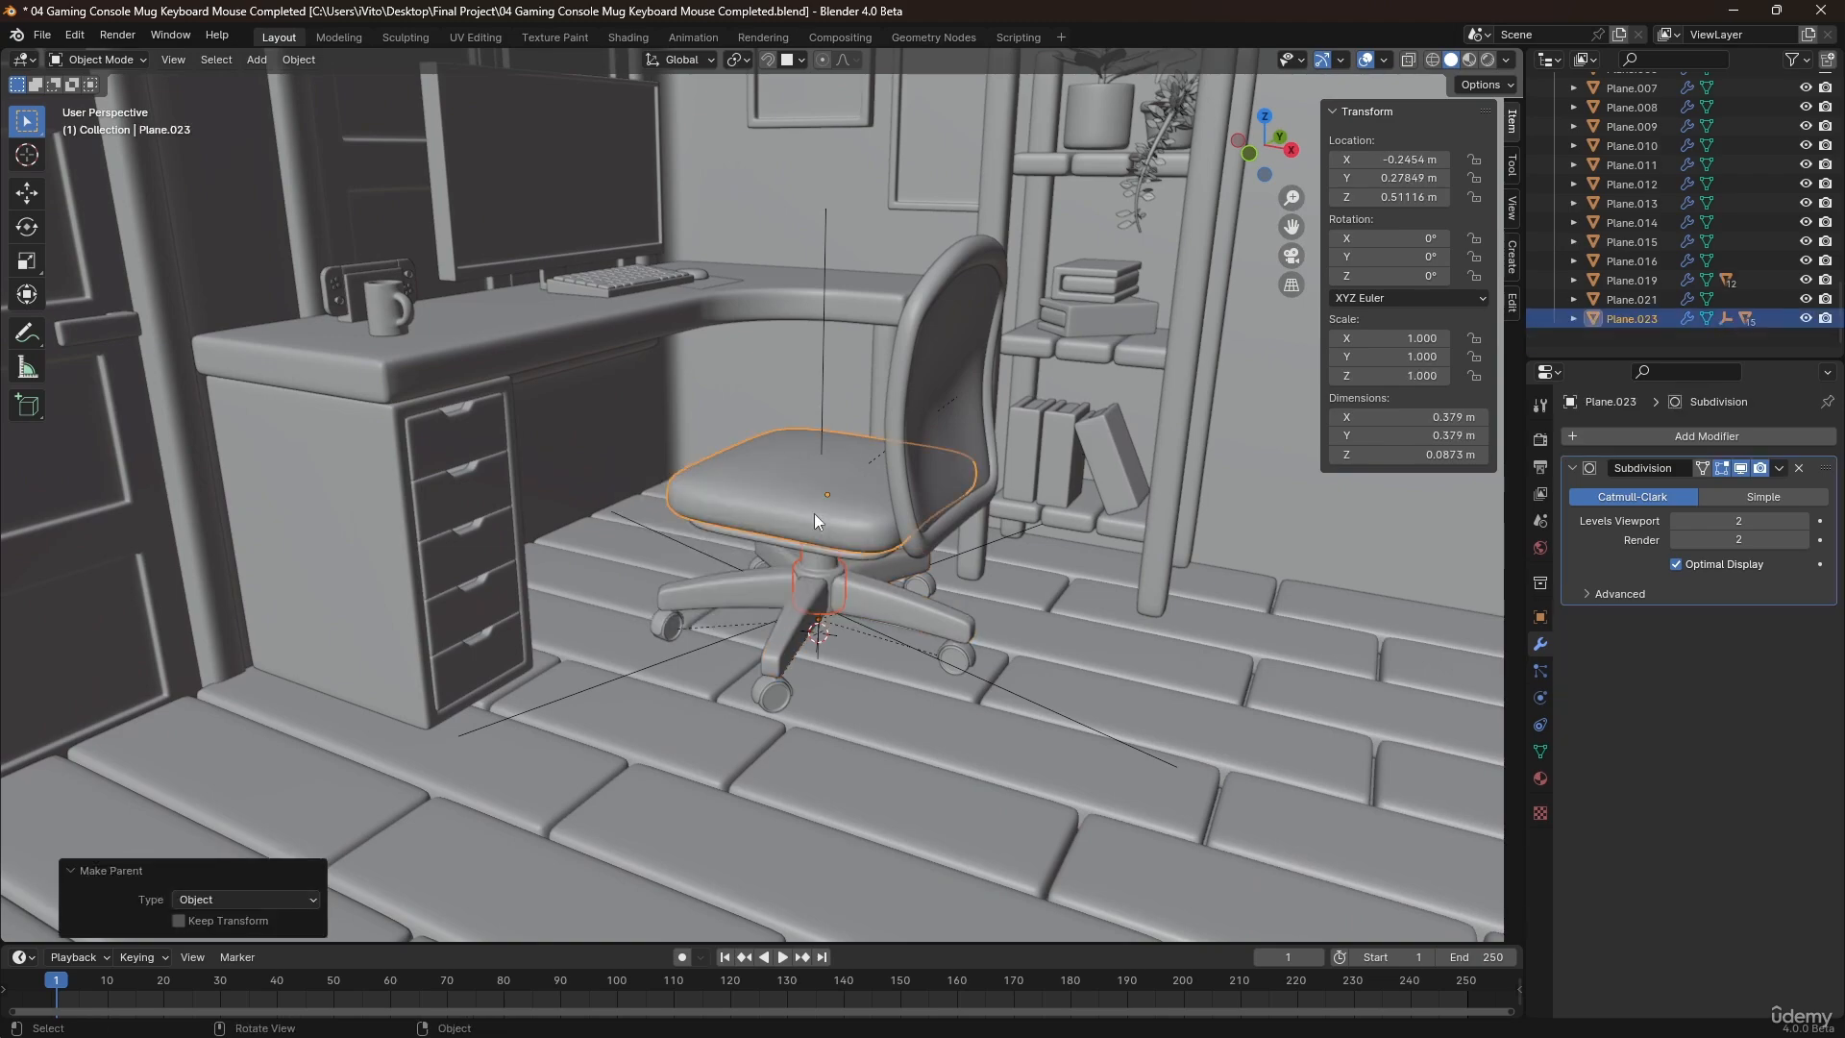
click(852, 638)
Move the separate curved backrest along X to about -0.022 m, beside the assembled chair's backrest.
scroll(855, 620, down, 6)
middle_drag(880, 649, 1018, 614)
click(1163, 635)
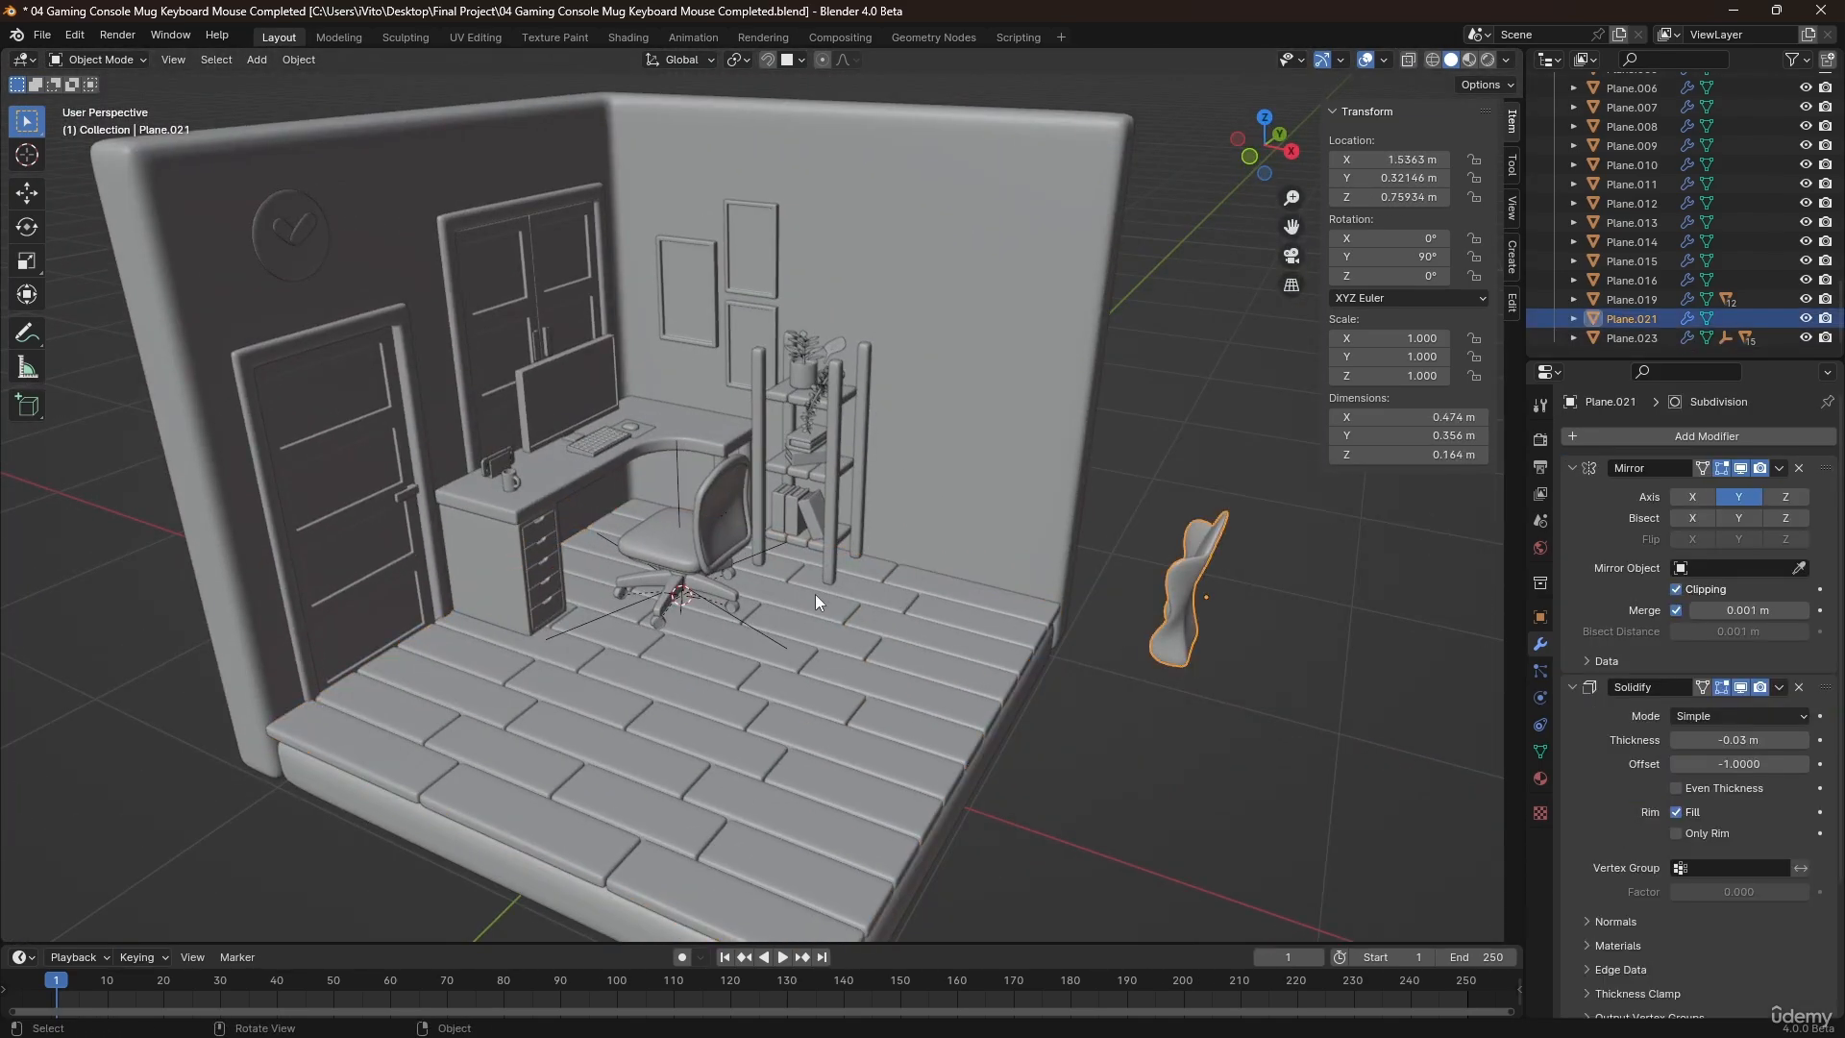
middle_drag(815, 594, 906, 614)
key(g)
key(x)
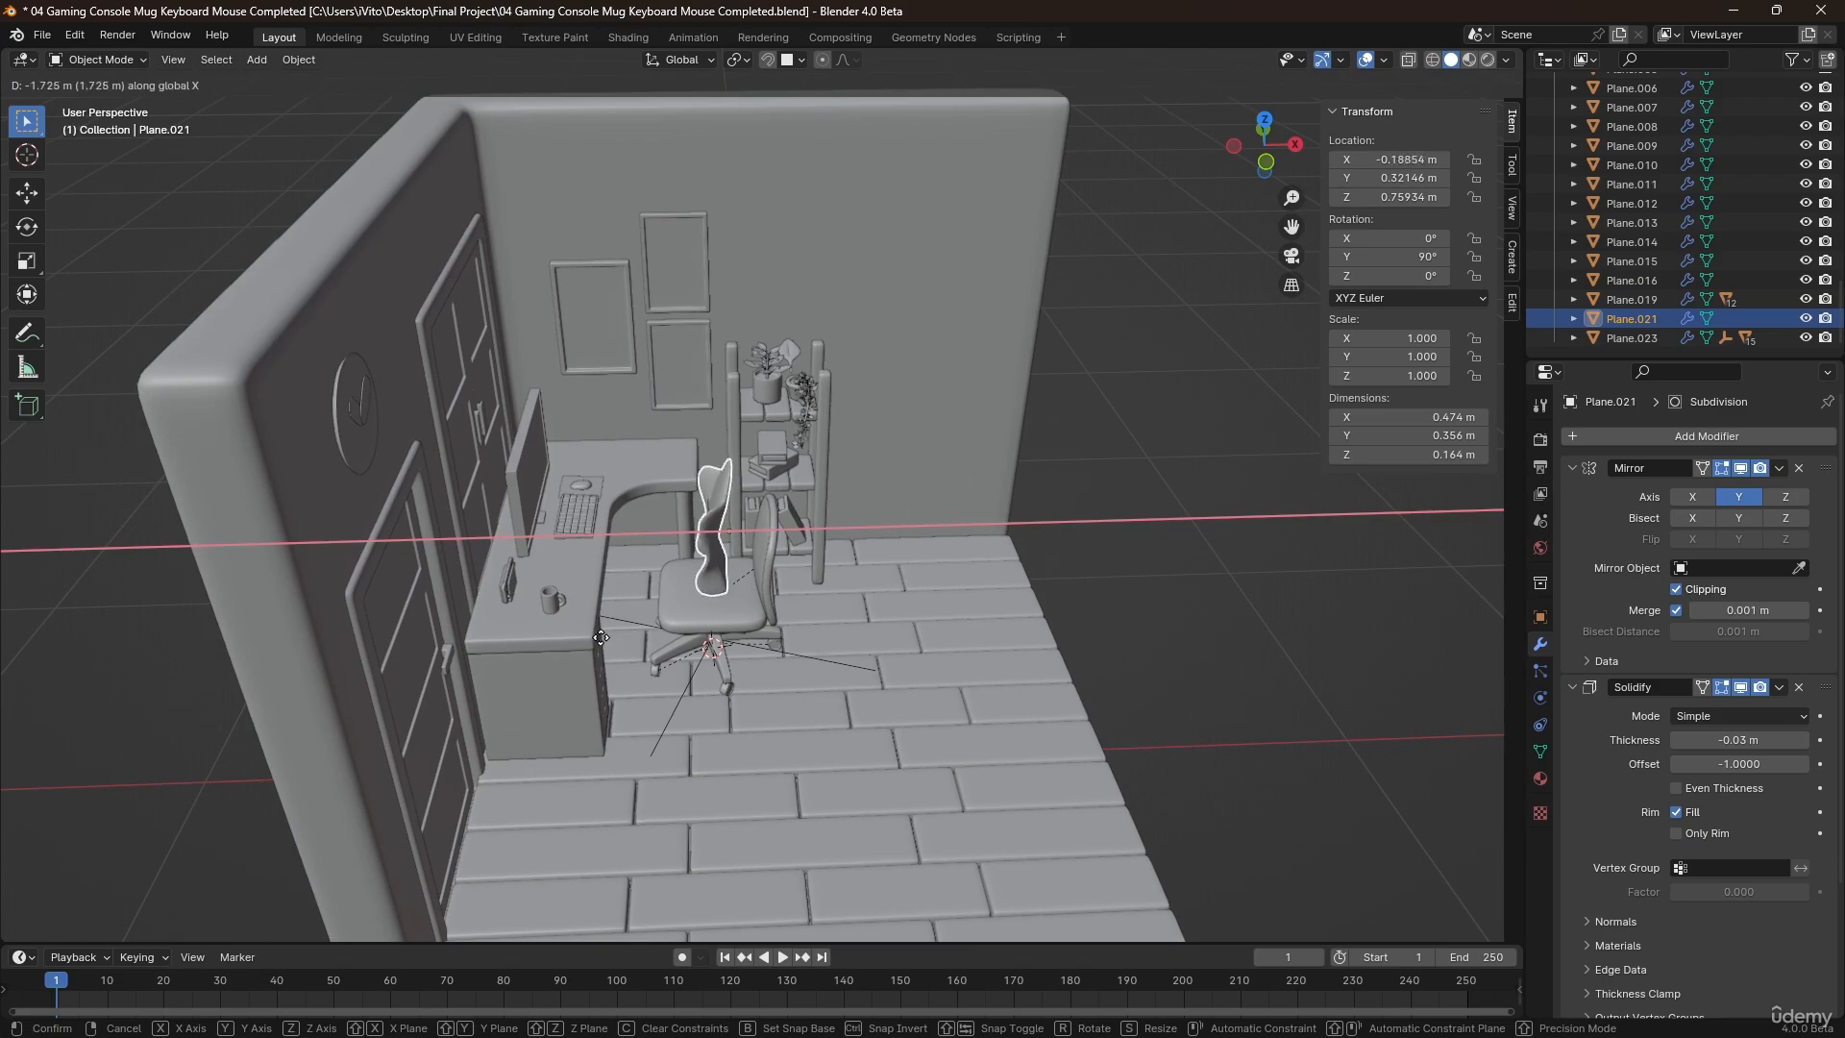
click(783, 519)
Align the curved backrest with the chair by moving it to about Y 0.273 m and Z 0.701 m.
scroll(782, 517, up, 3)
middle_drag(730, 524, 524, 538)
key(g)
key(y)
click(648, 584)
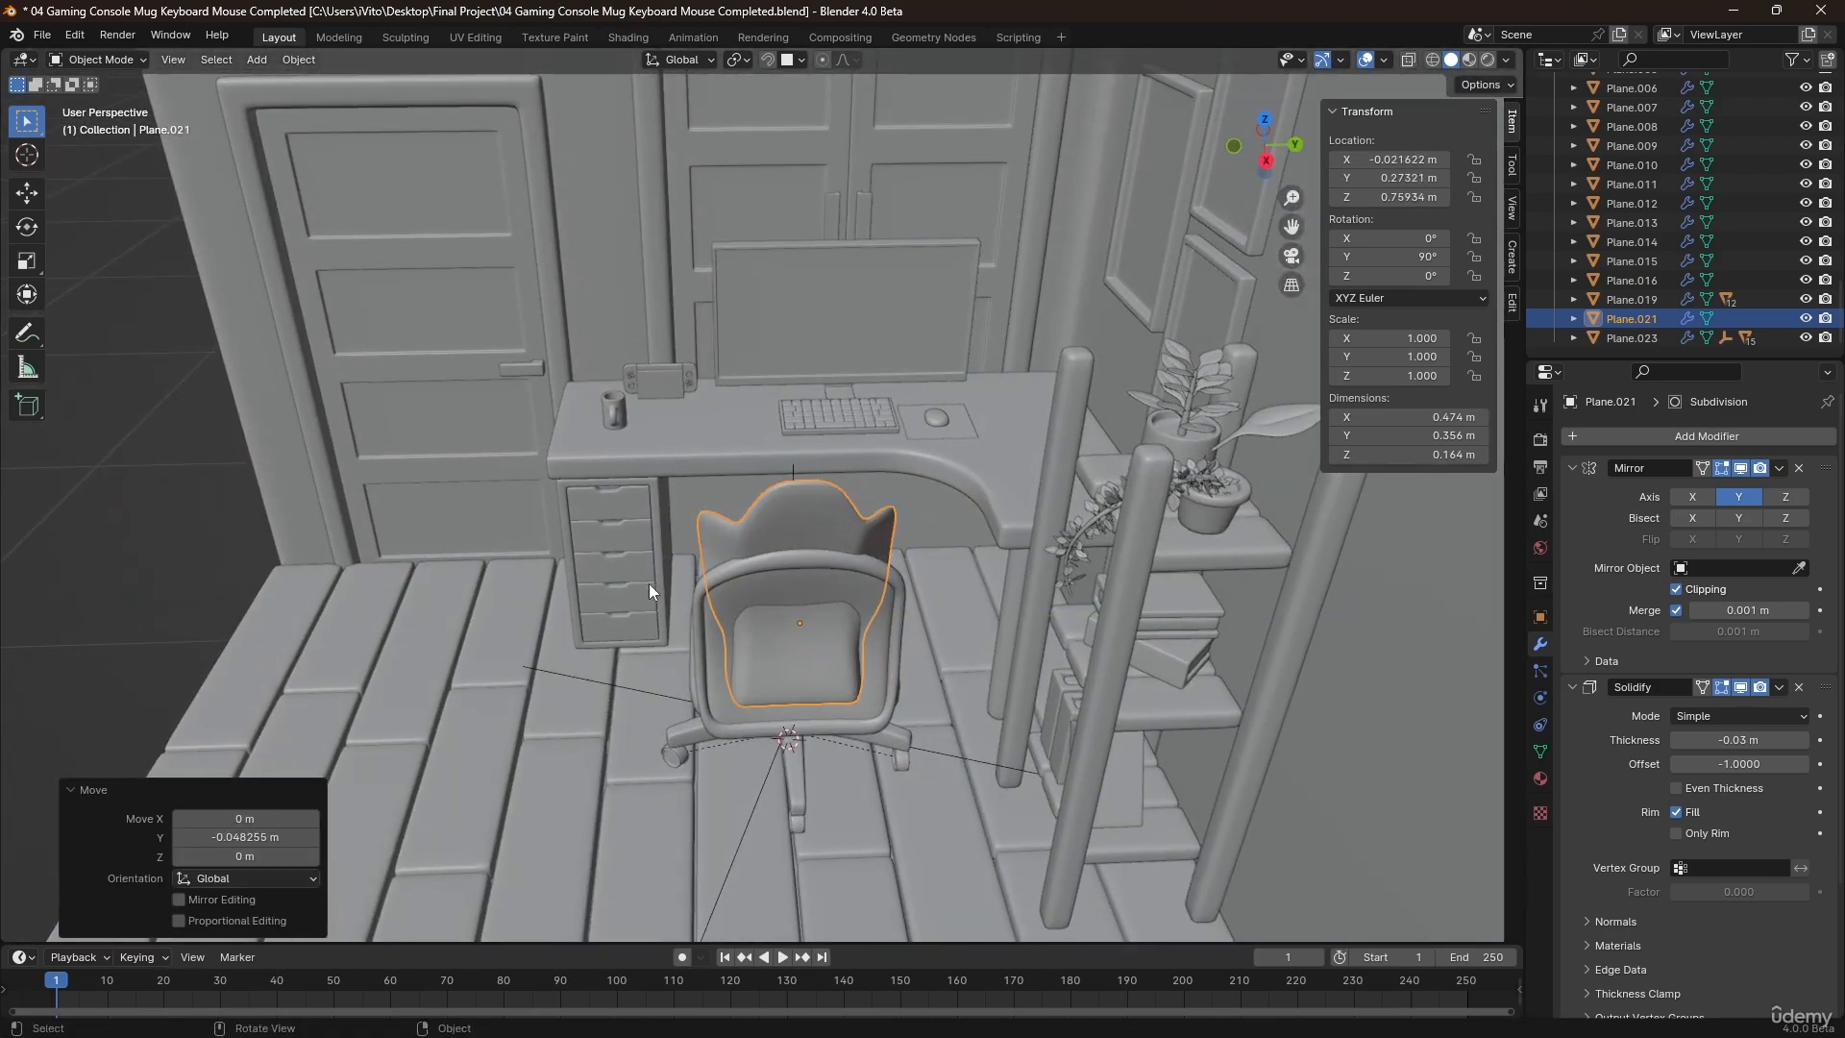
middle_drag(649, 584, 731, 642)
key(g)
key(z)
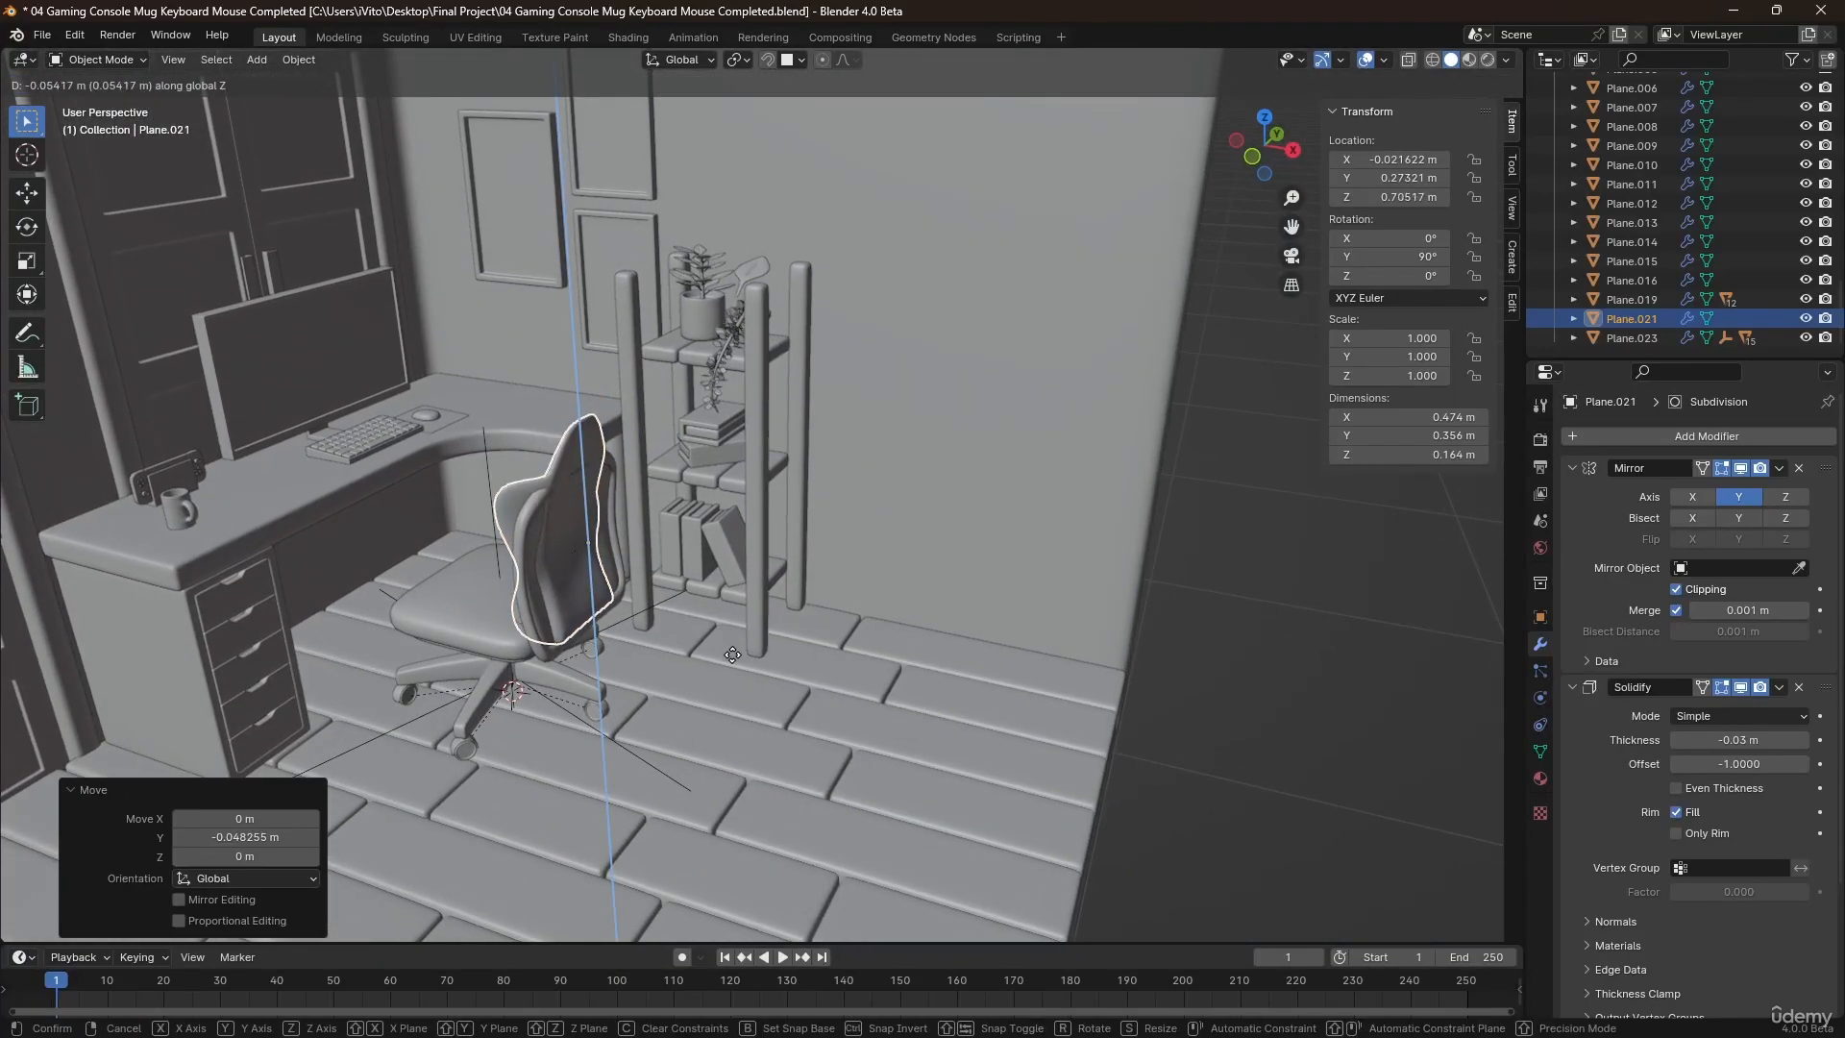
click(730, 658)
Widen the curved backrest by scaling all its geometry along Y by about 1.395.
middle_drag(480, 580, 688, 571)
key(Tab)
key(a)
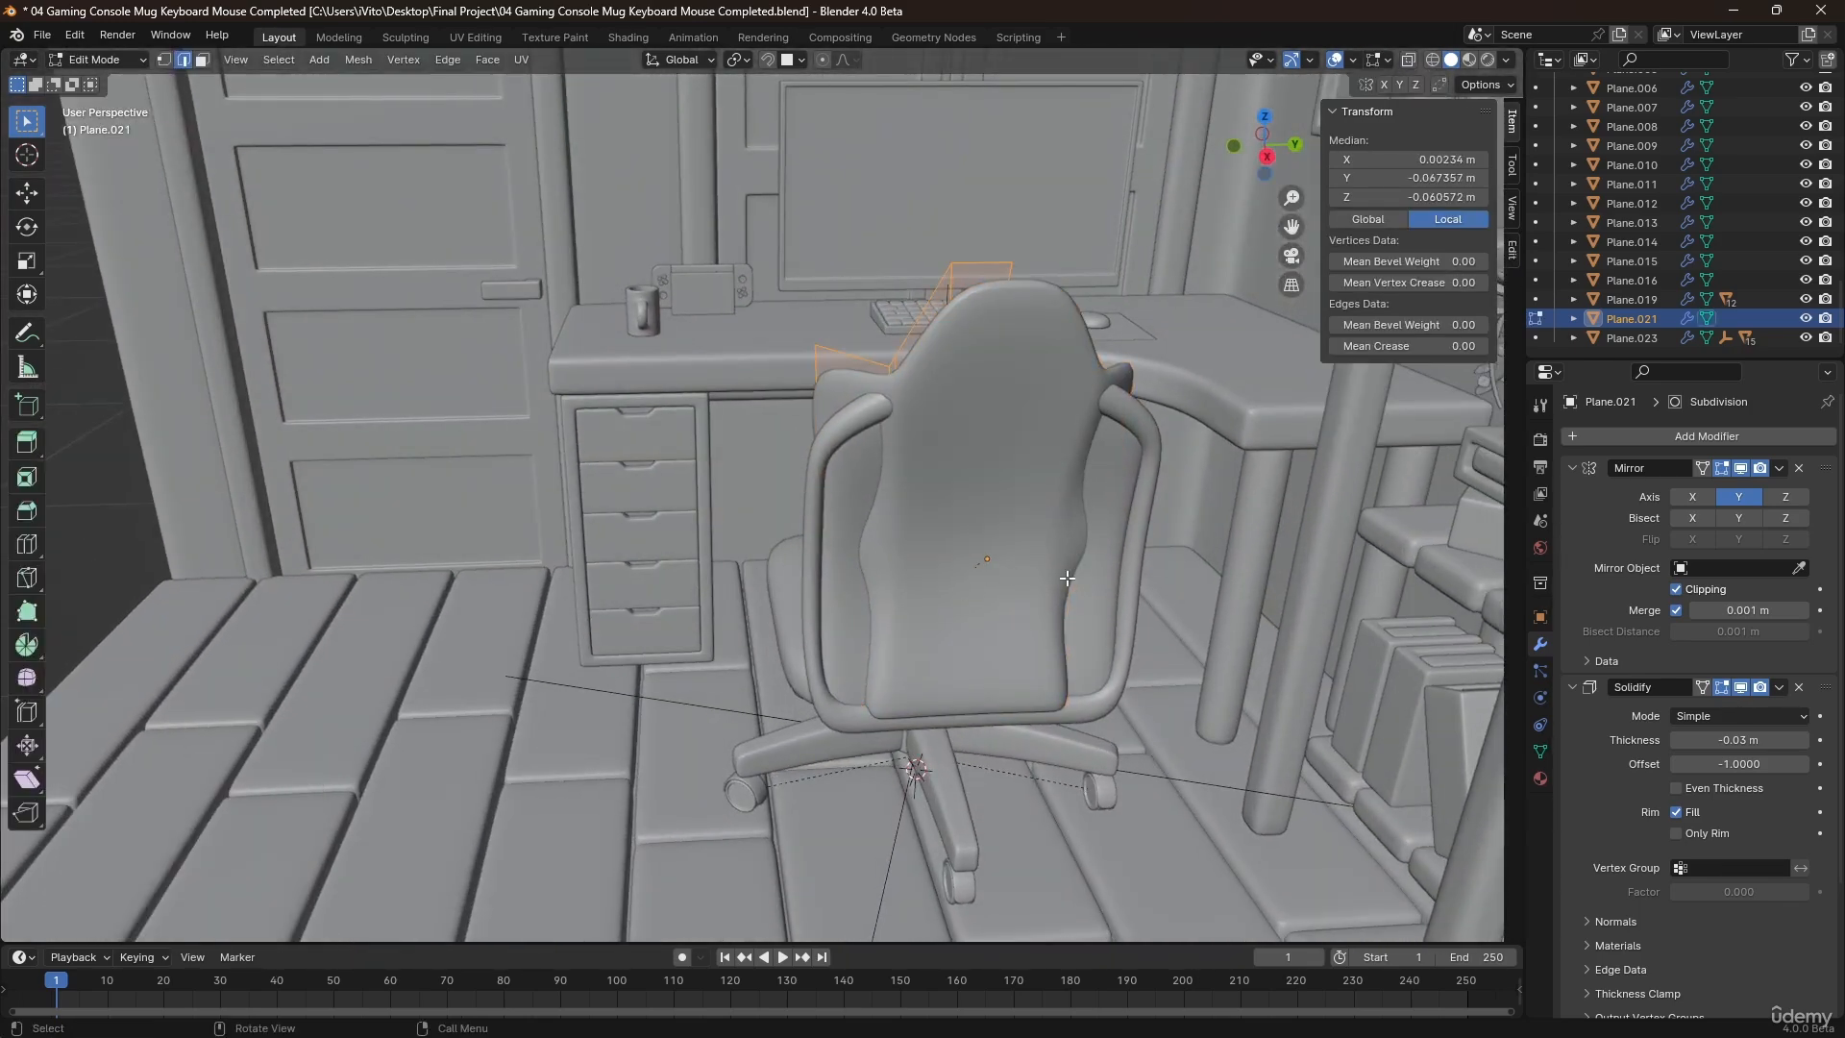
key(s)
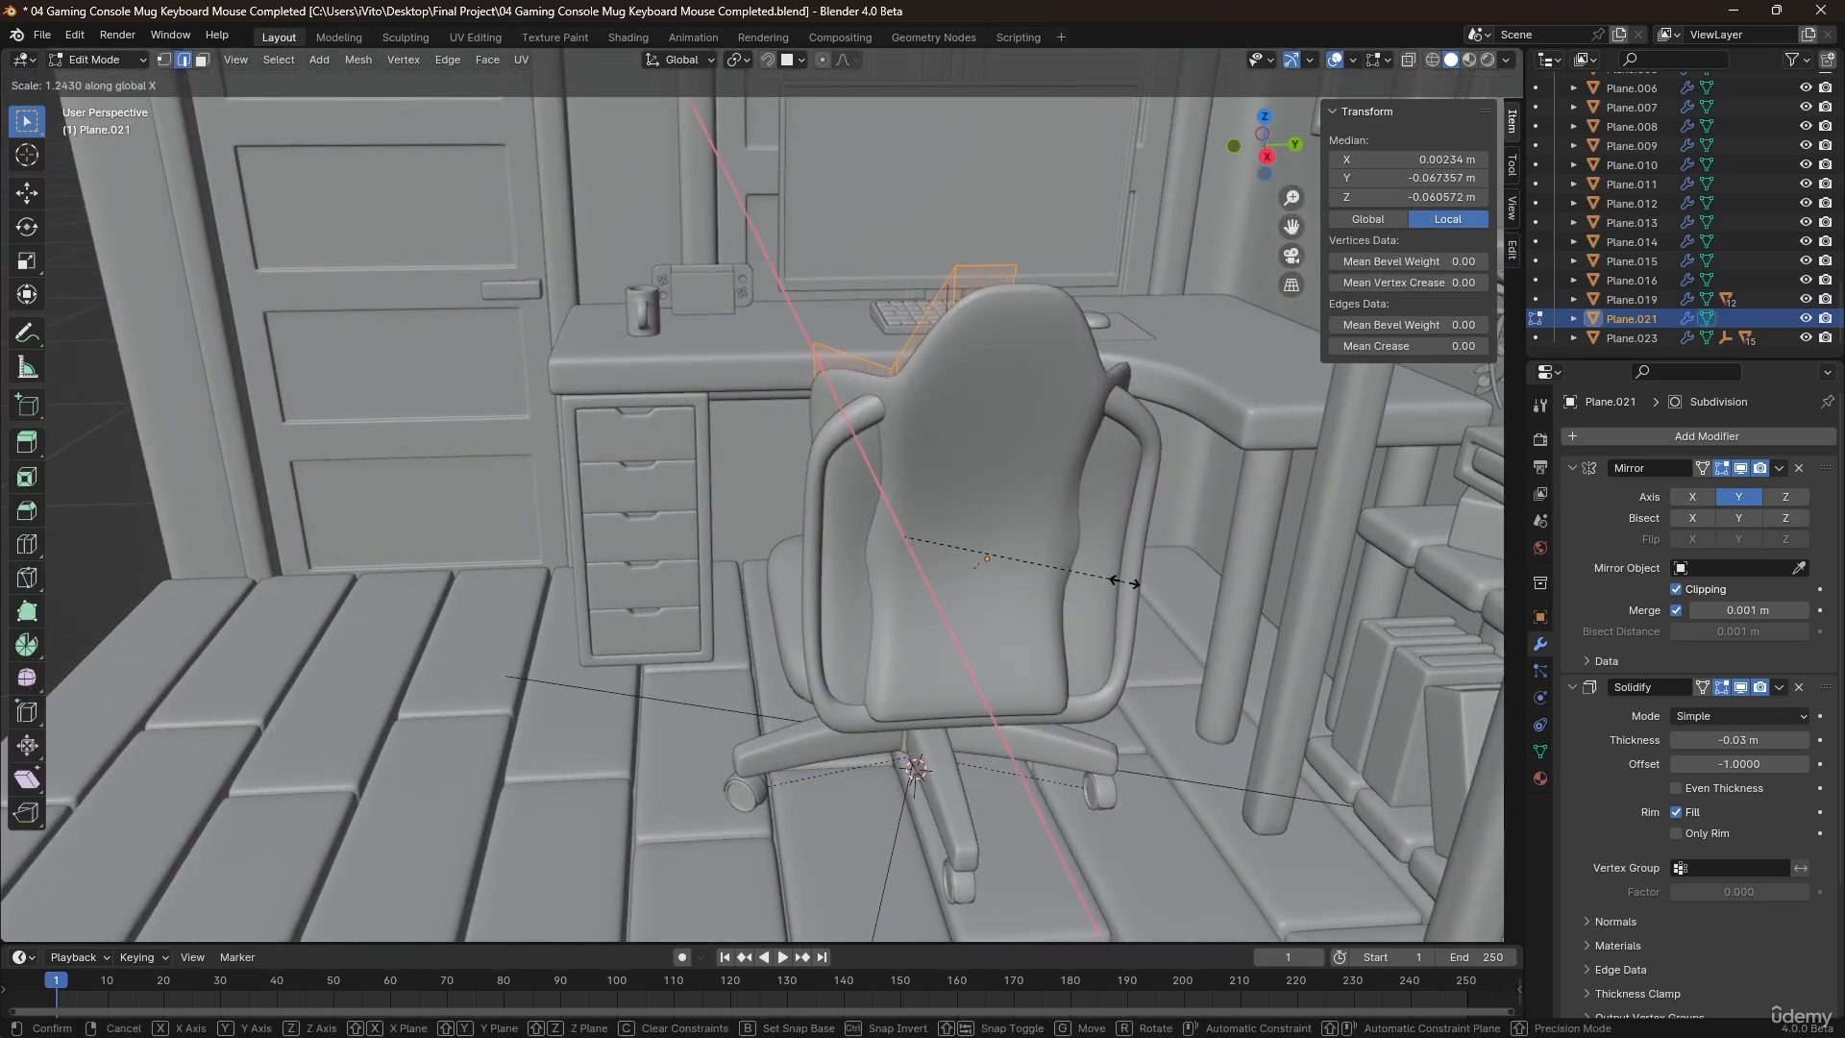
key(y)
click(1144, 587)
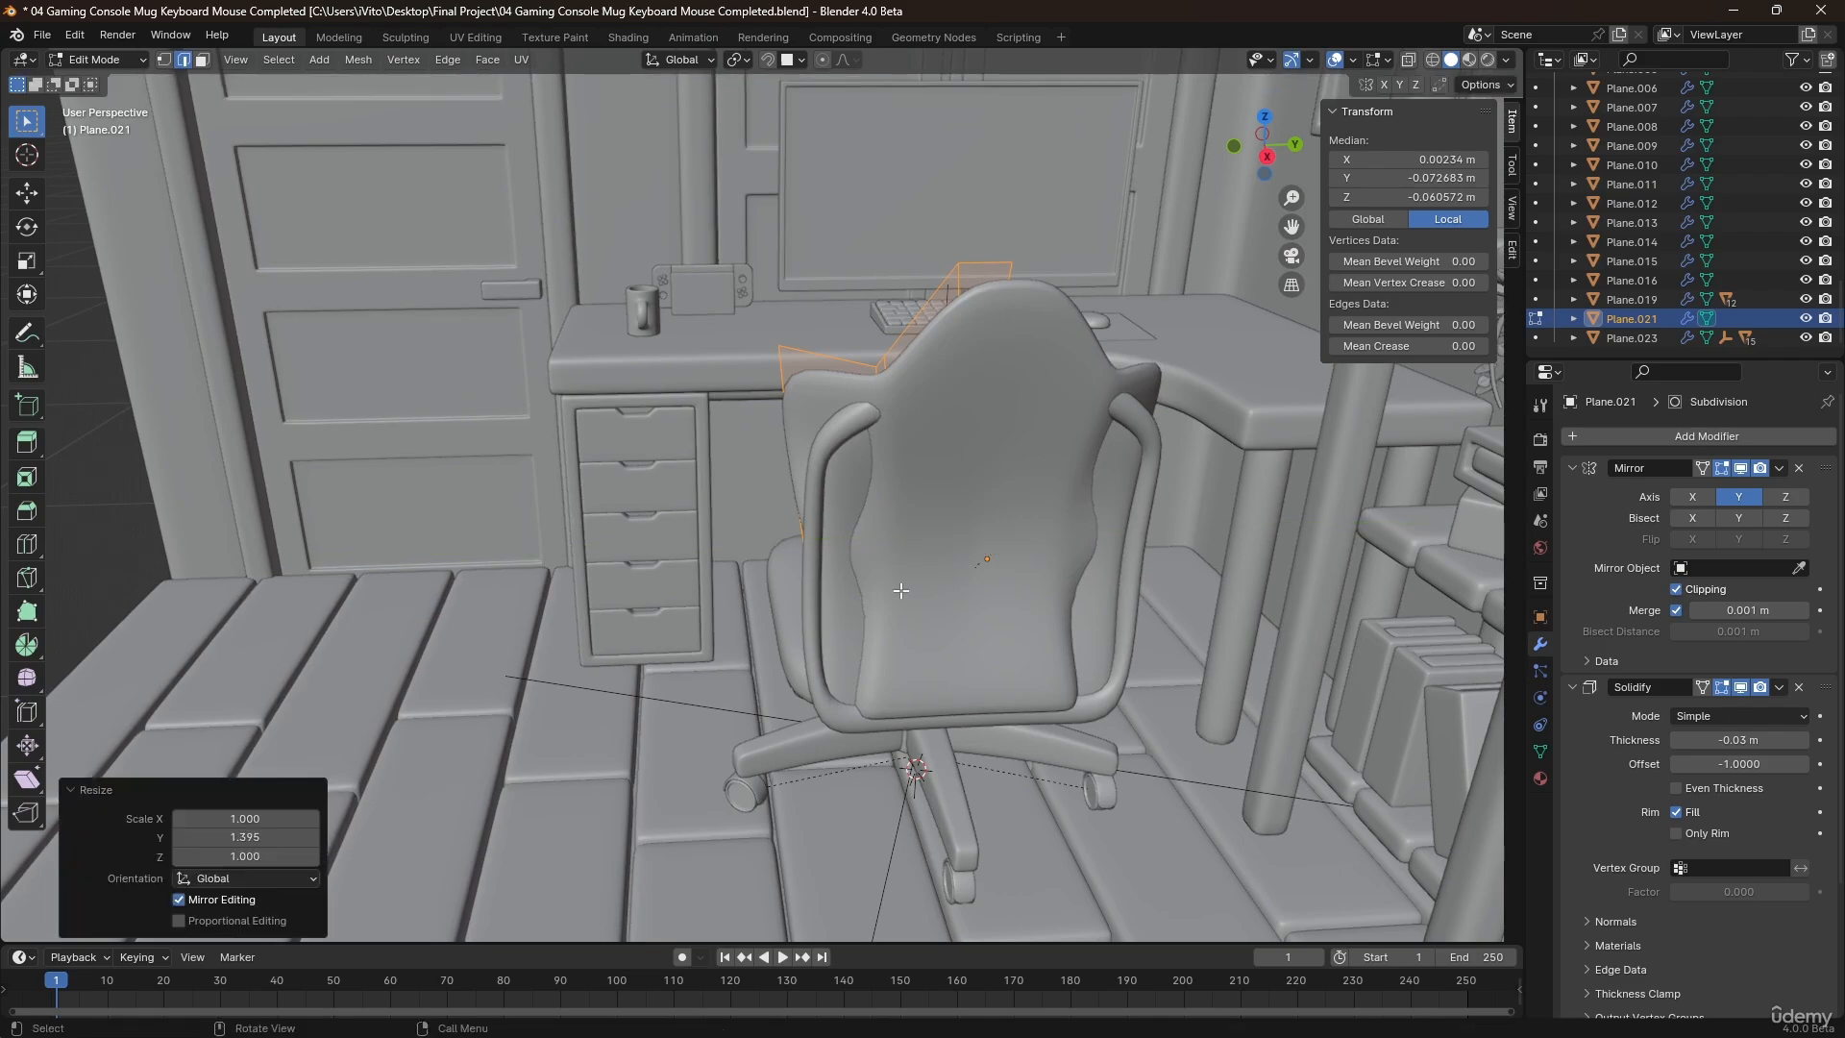
Move the curved backrest object along X to about 0.435 m, clear of the assembled chair.
middle_drag(1144, 588, 880, 648)
key(Tab)
key(g)
key(x)
click(1121, 715)
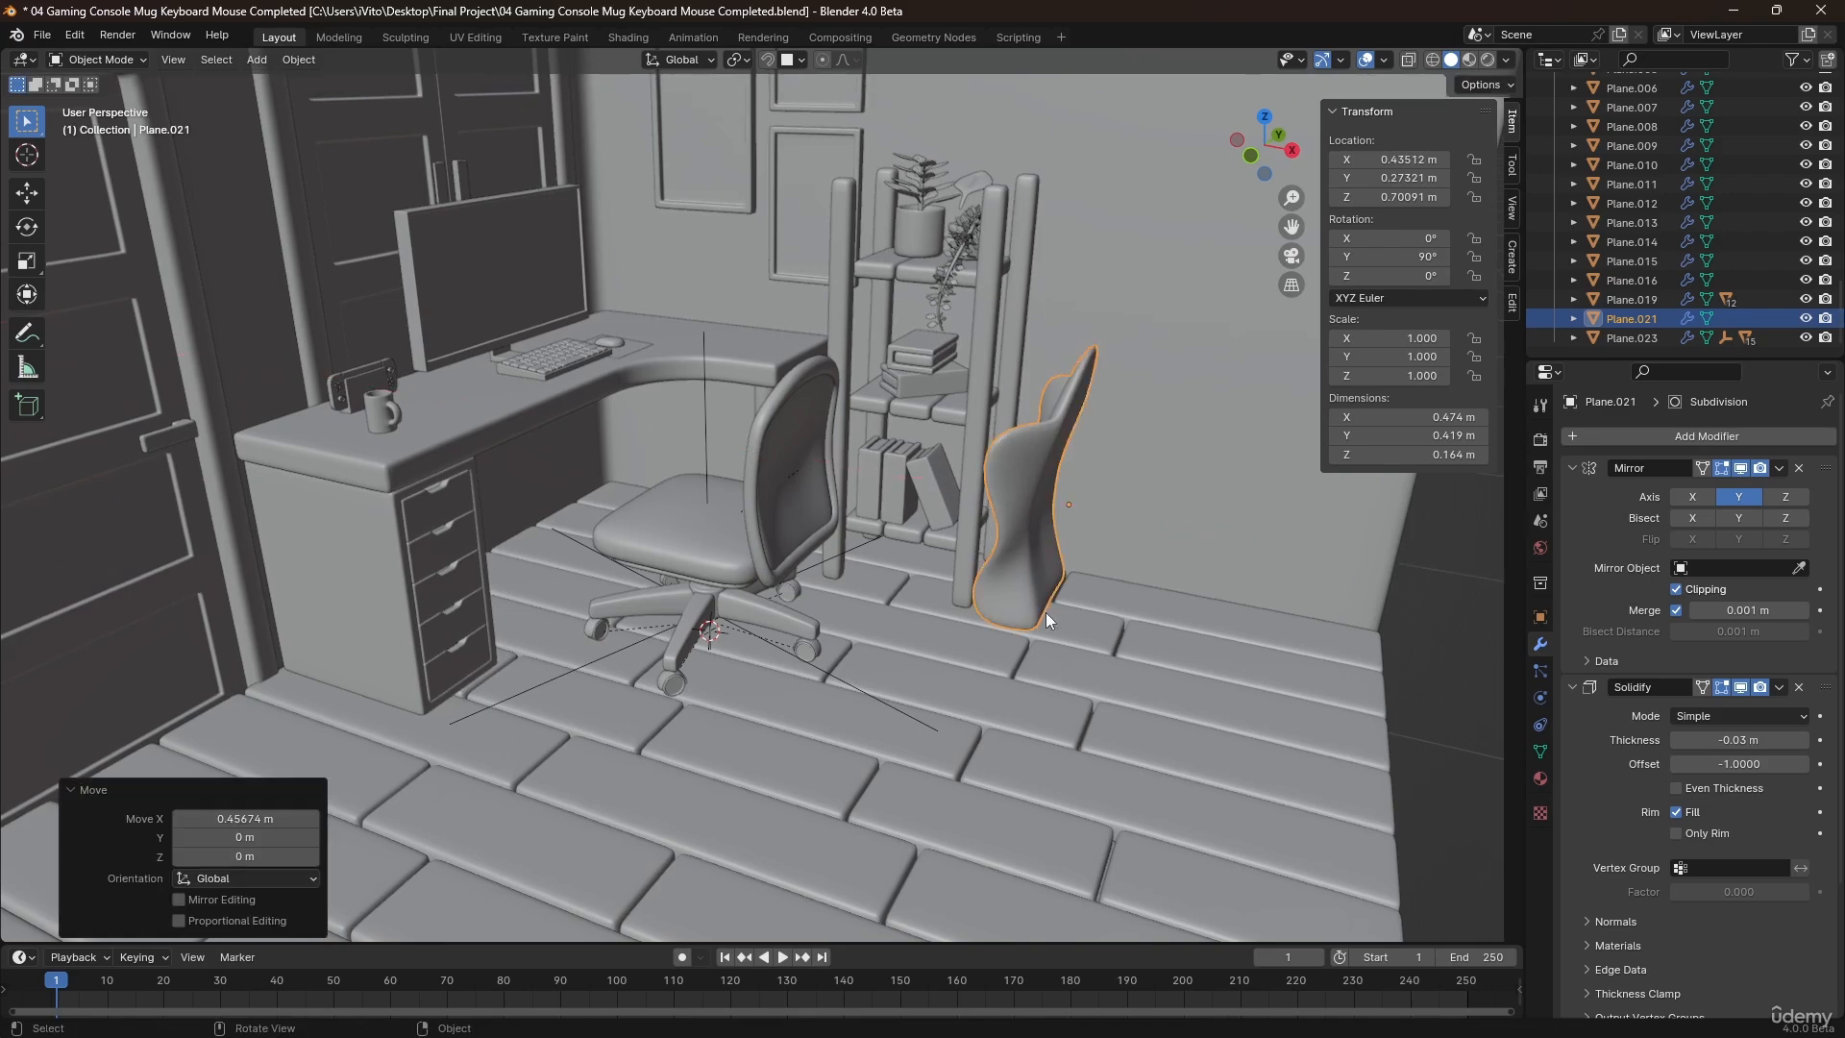
Duplicate the support column with all its child legs and wheels and move the copy along X by about 0.58 m.
middle_drag(1045, 613, 1100, 619)
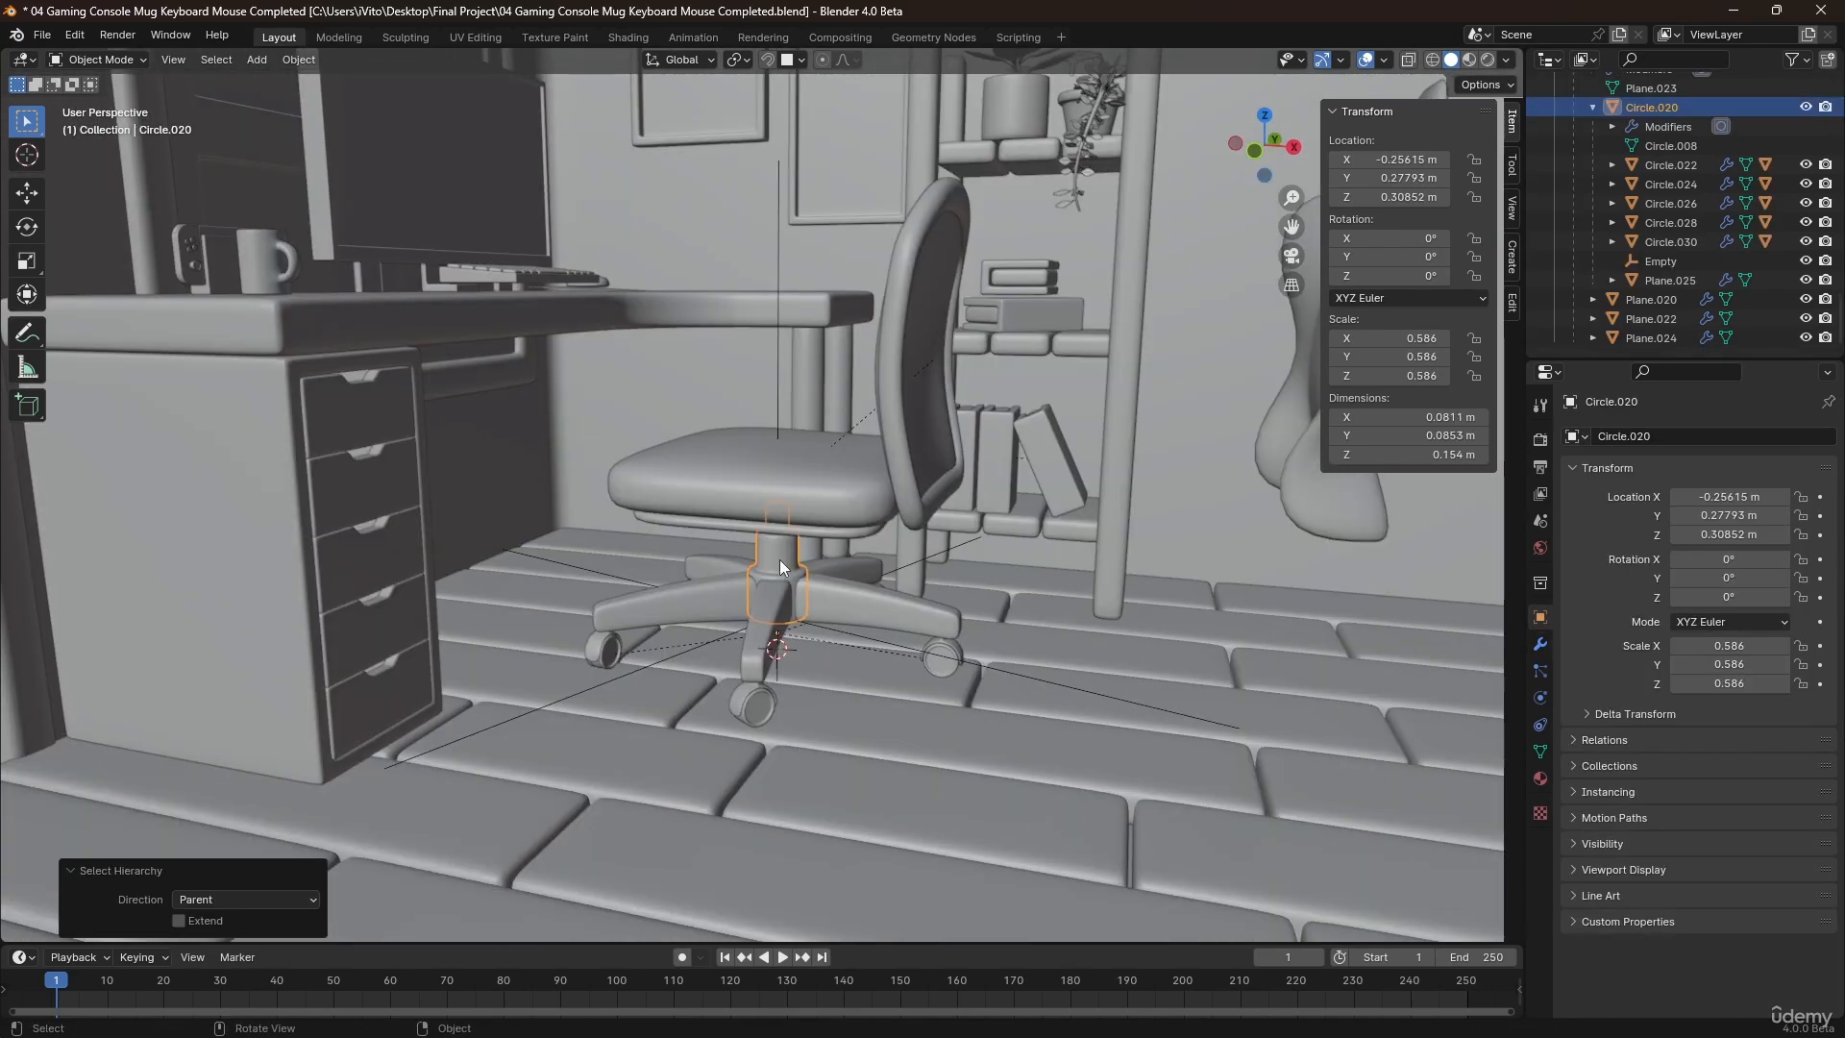
click(869, 667)
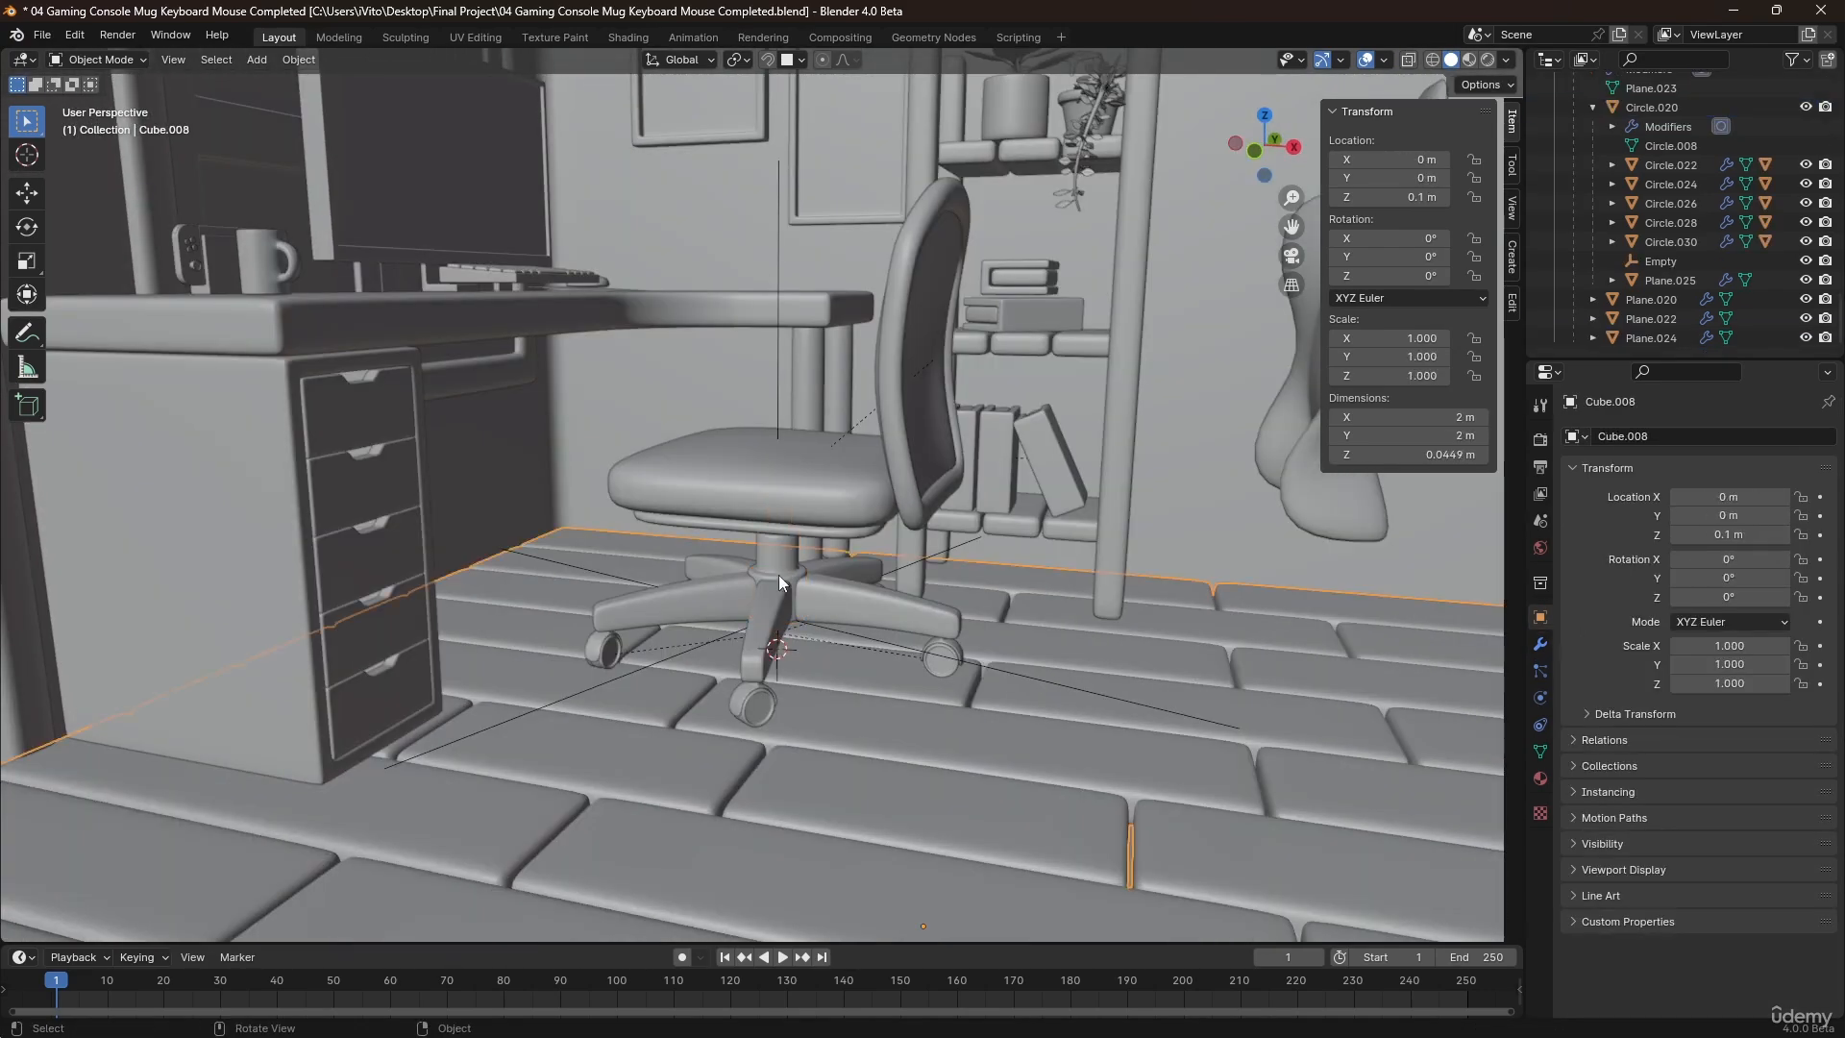
click(778, 575)
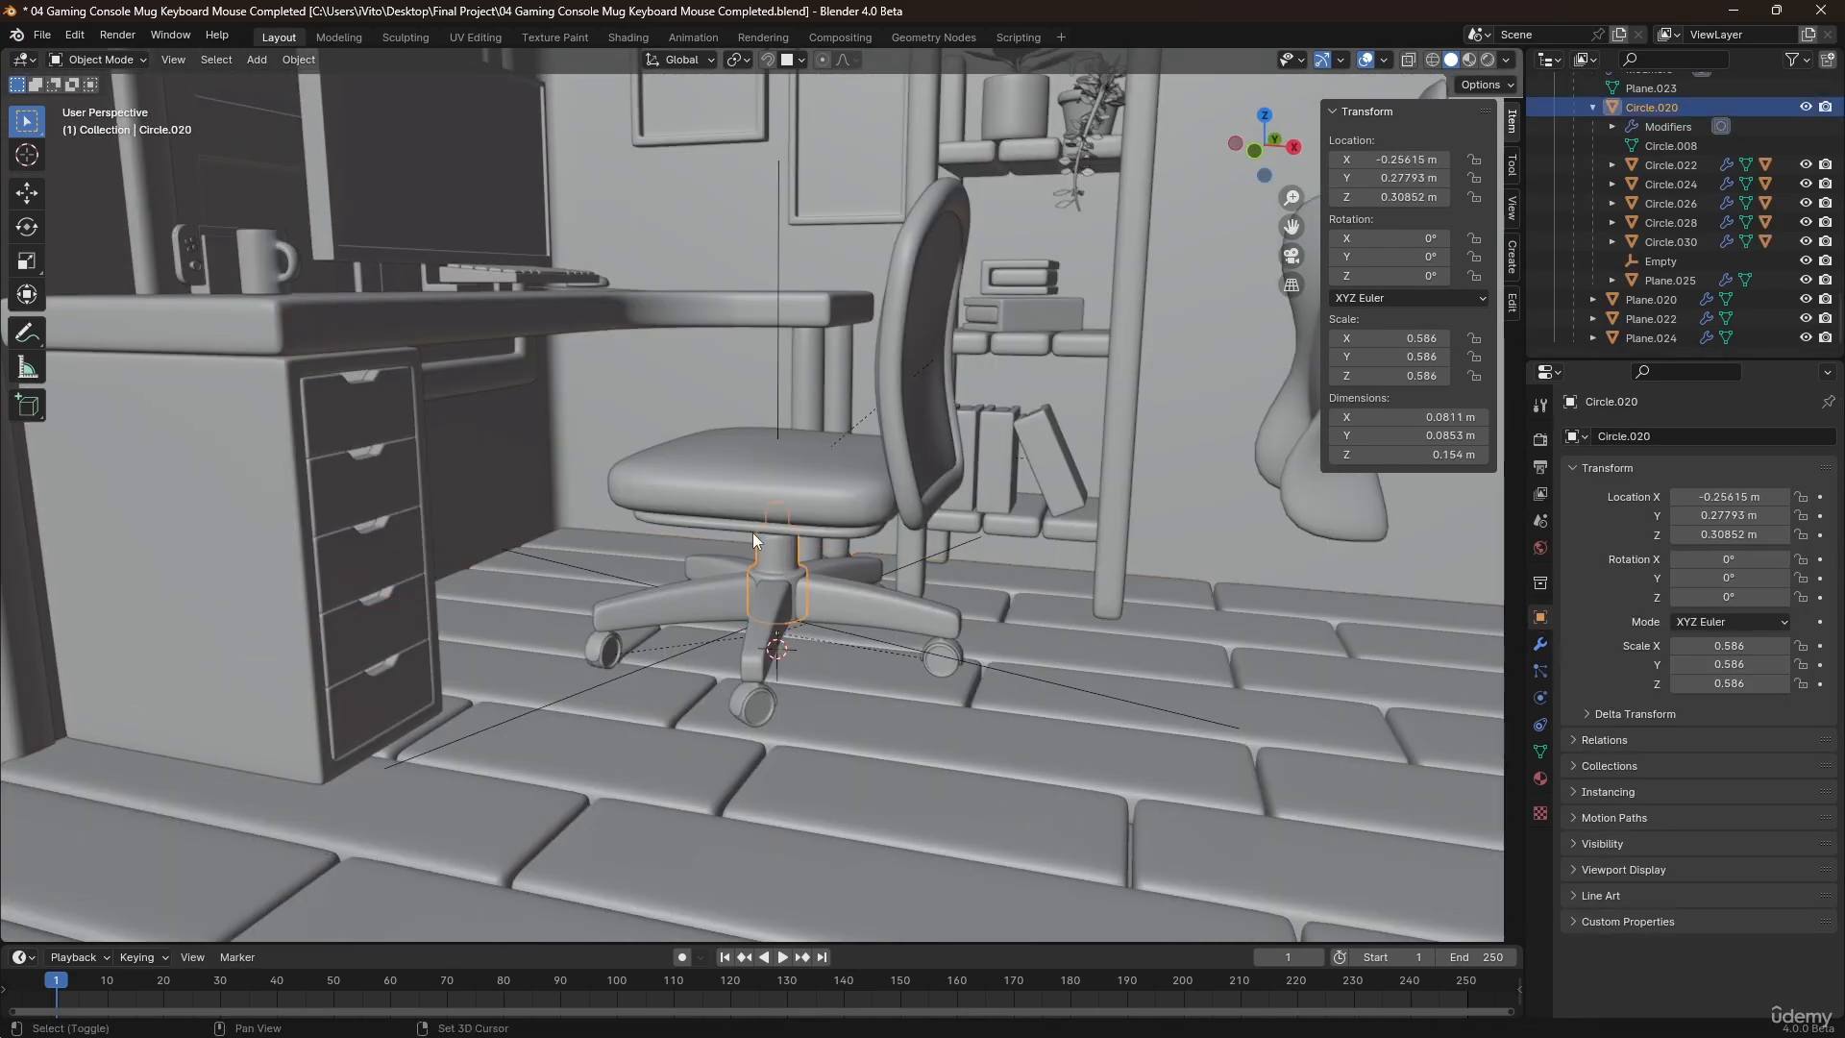
key(shift+bracketright)
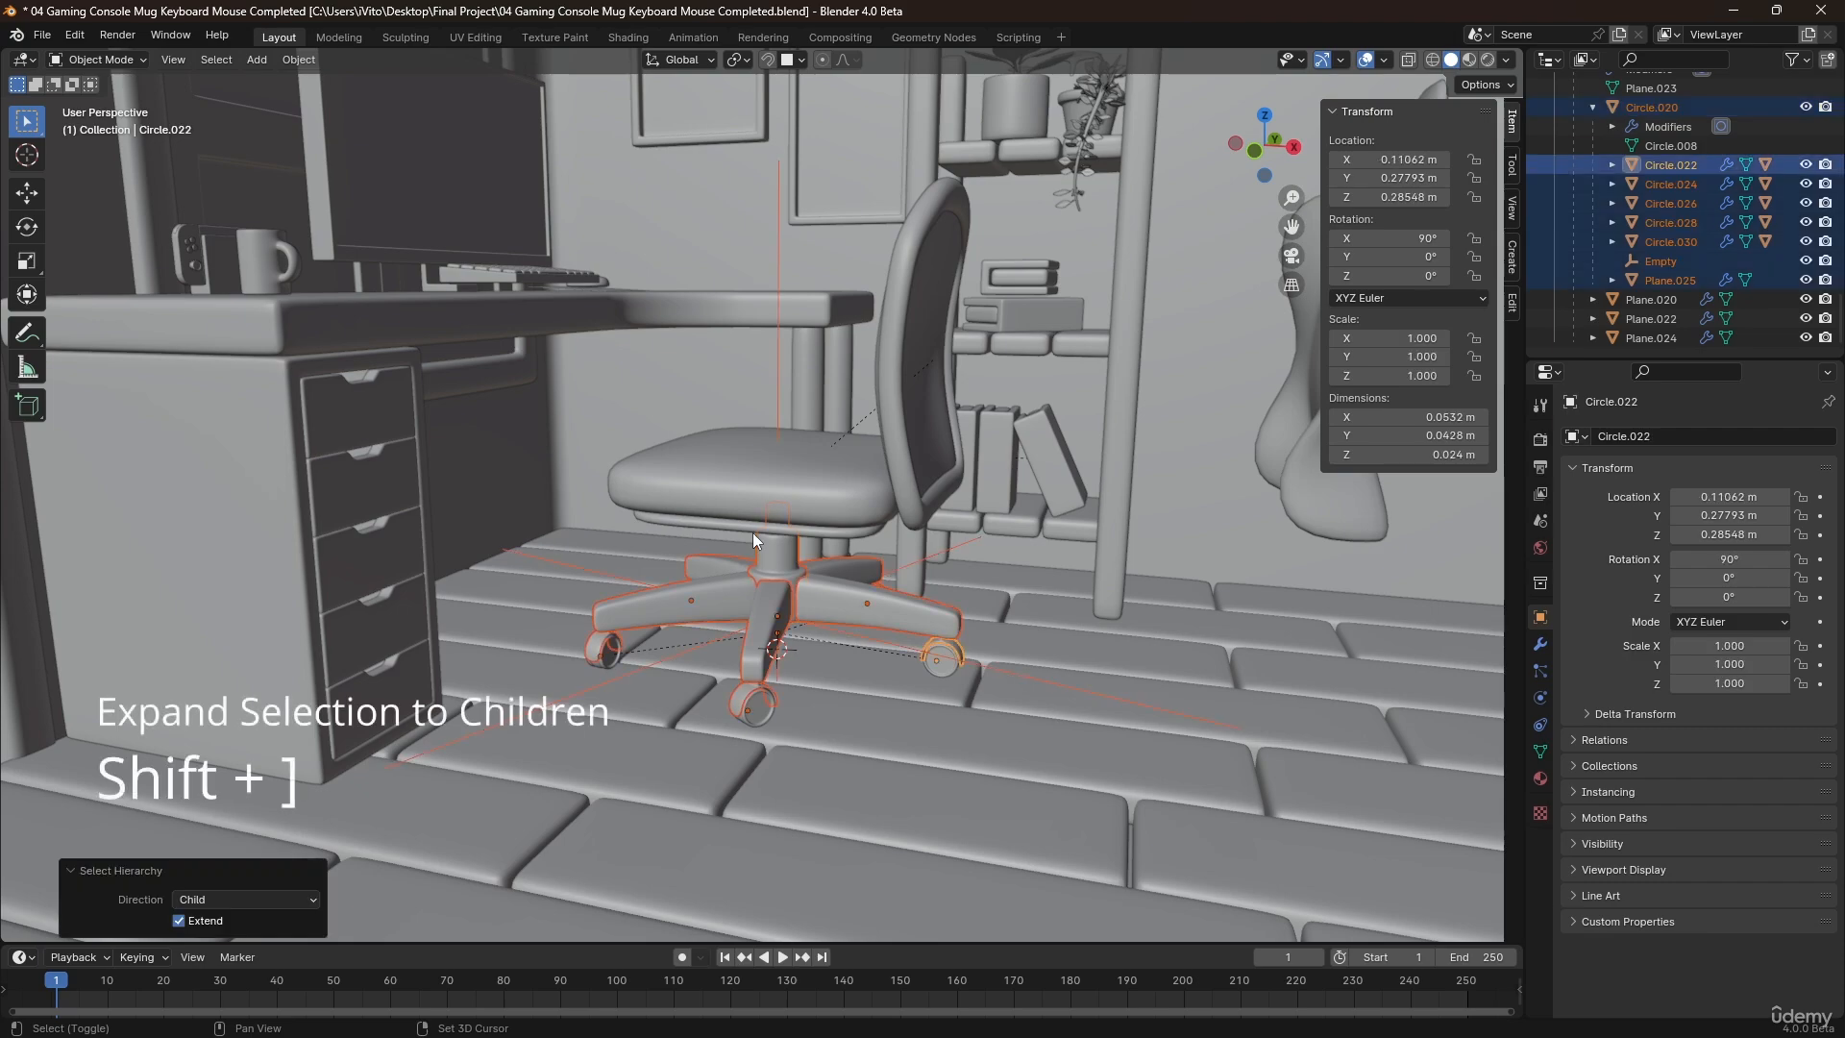
key(shift+bracketright)
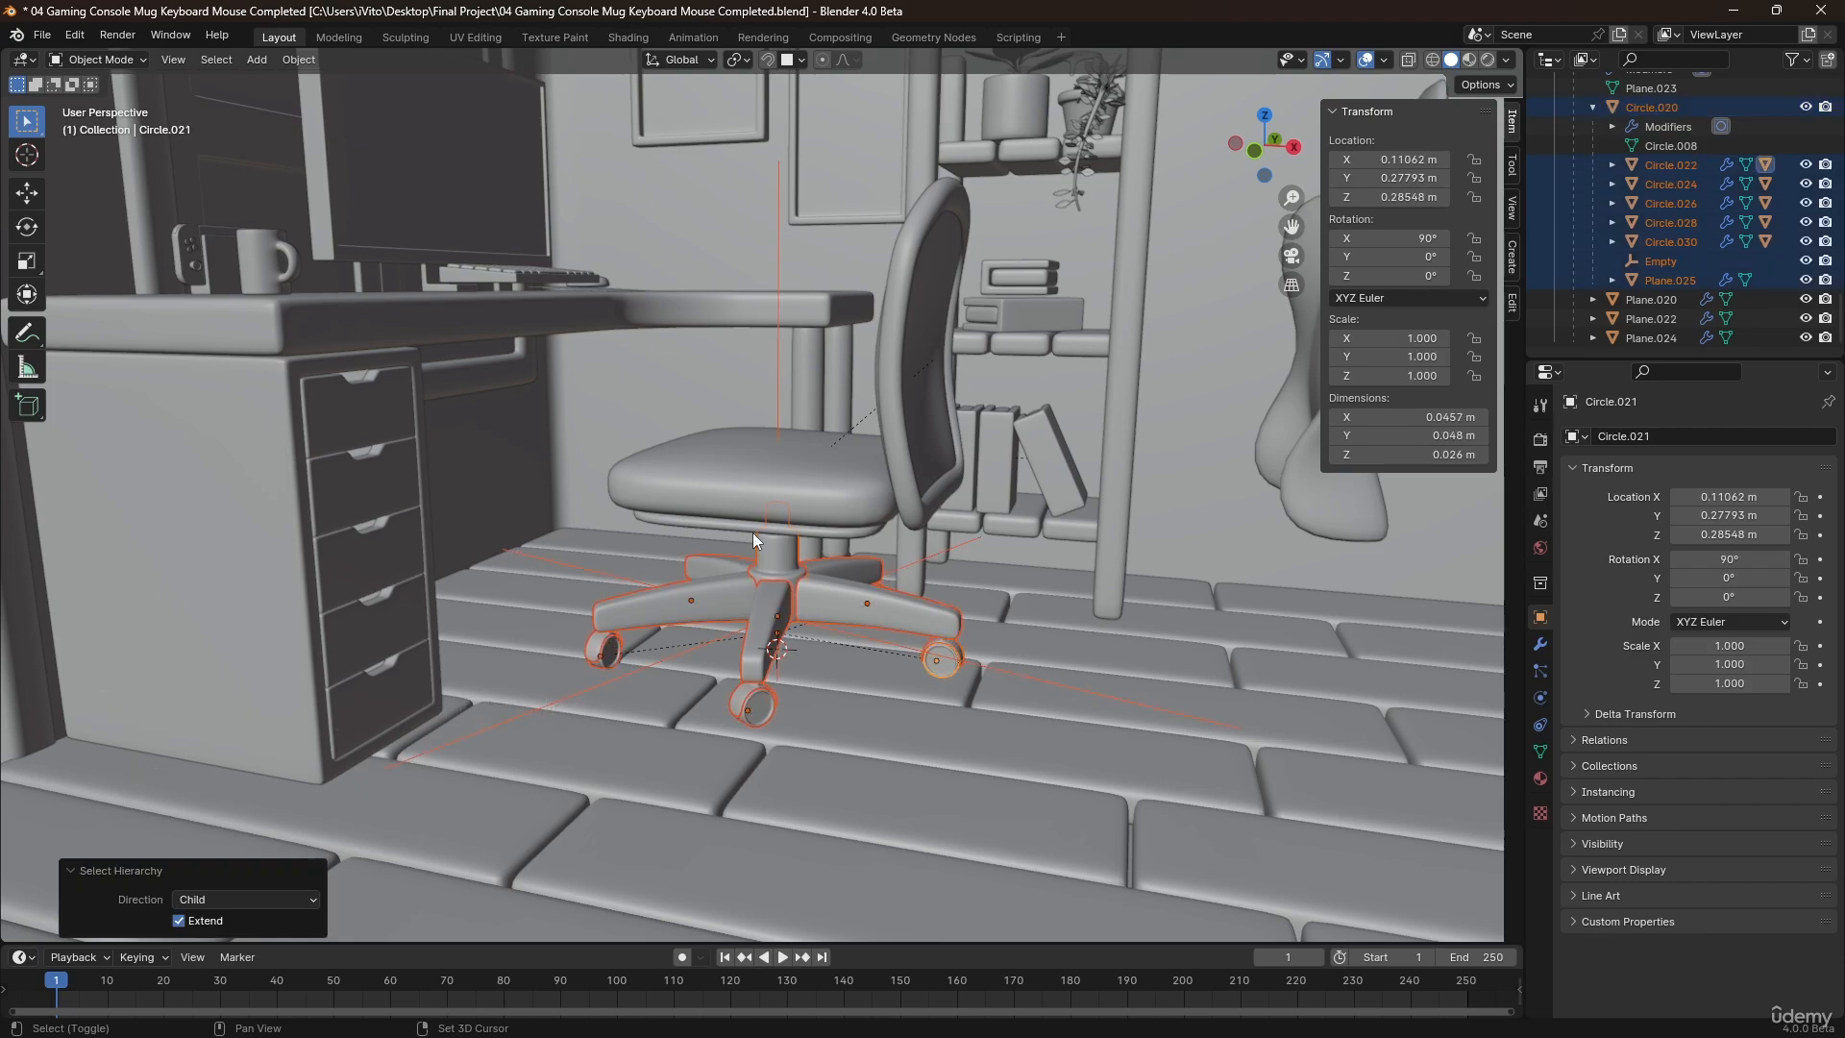
key(shift+d)
right_click(973, 438)
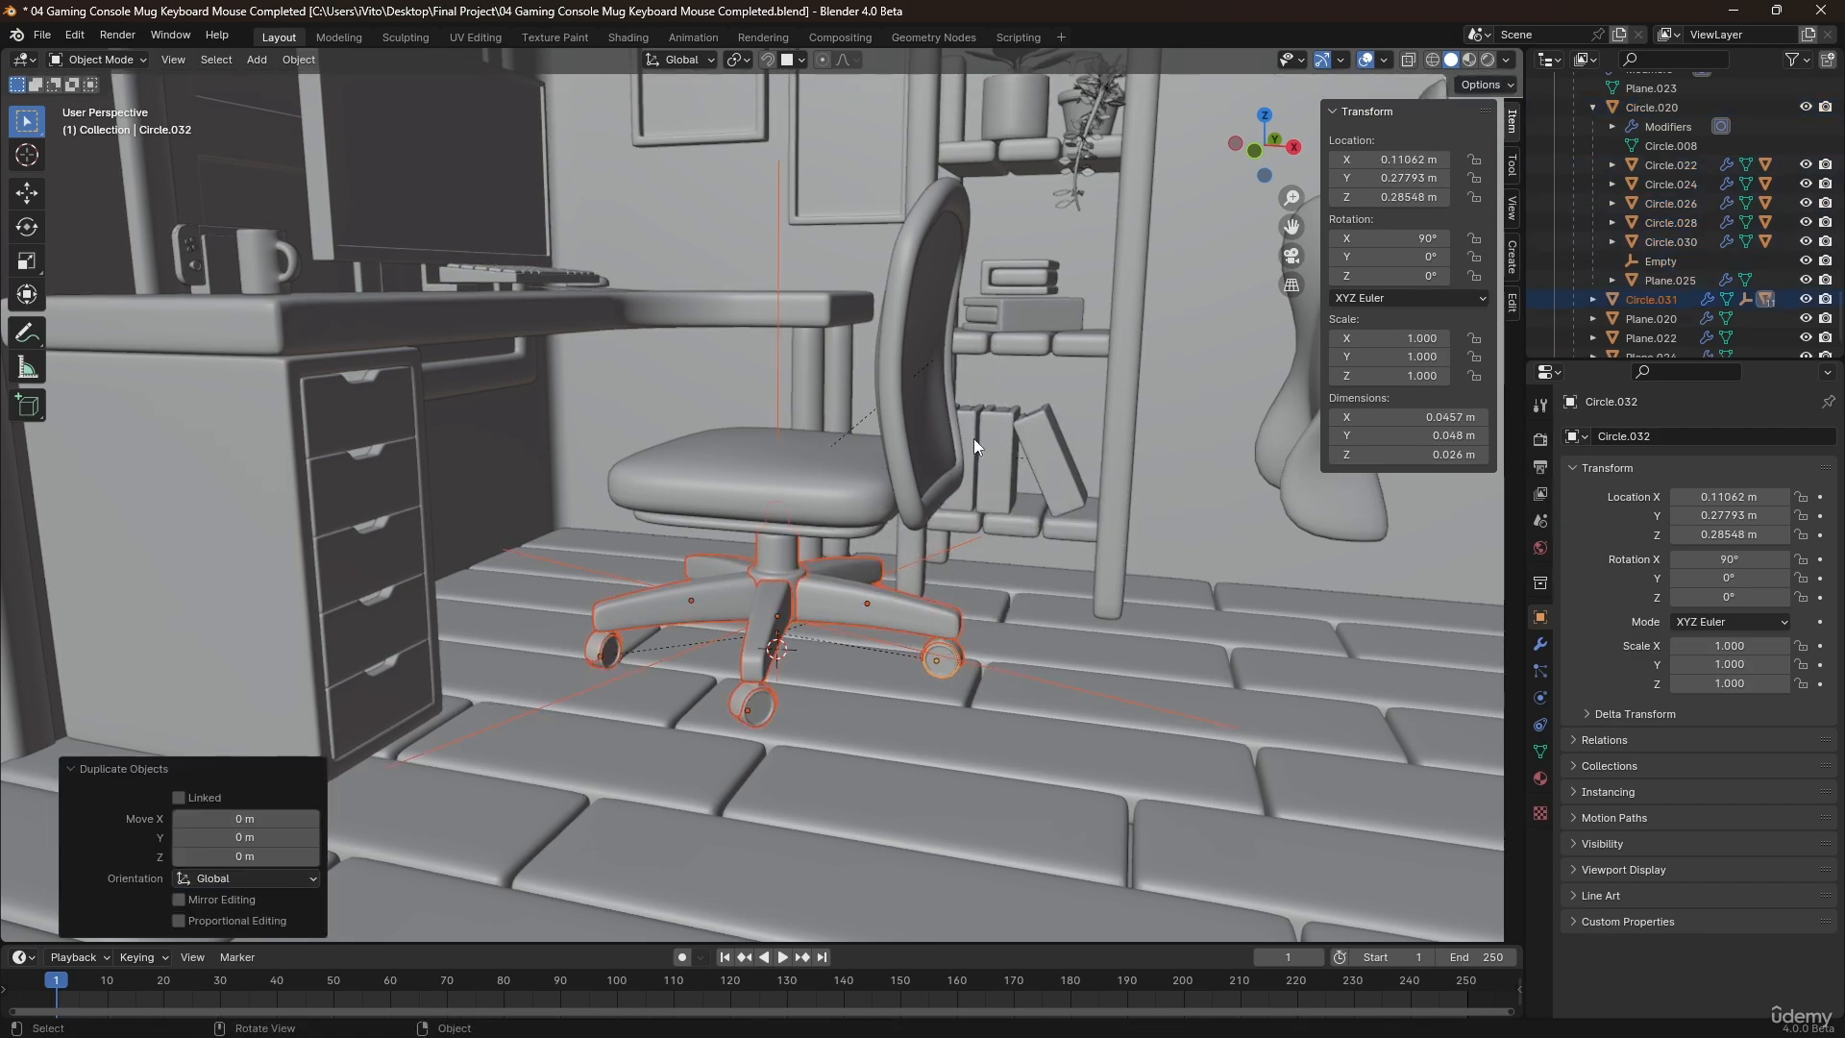
key(g)
key(x)
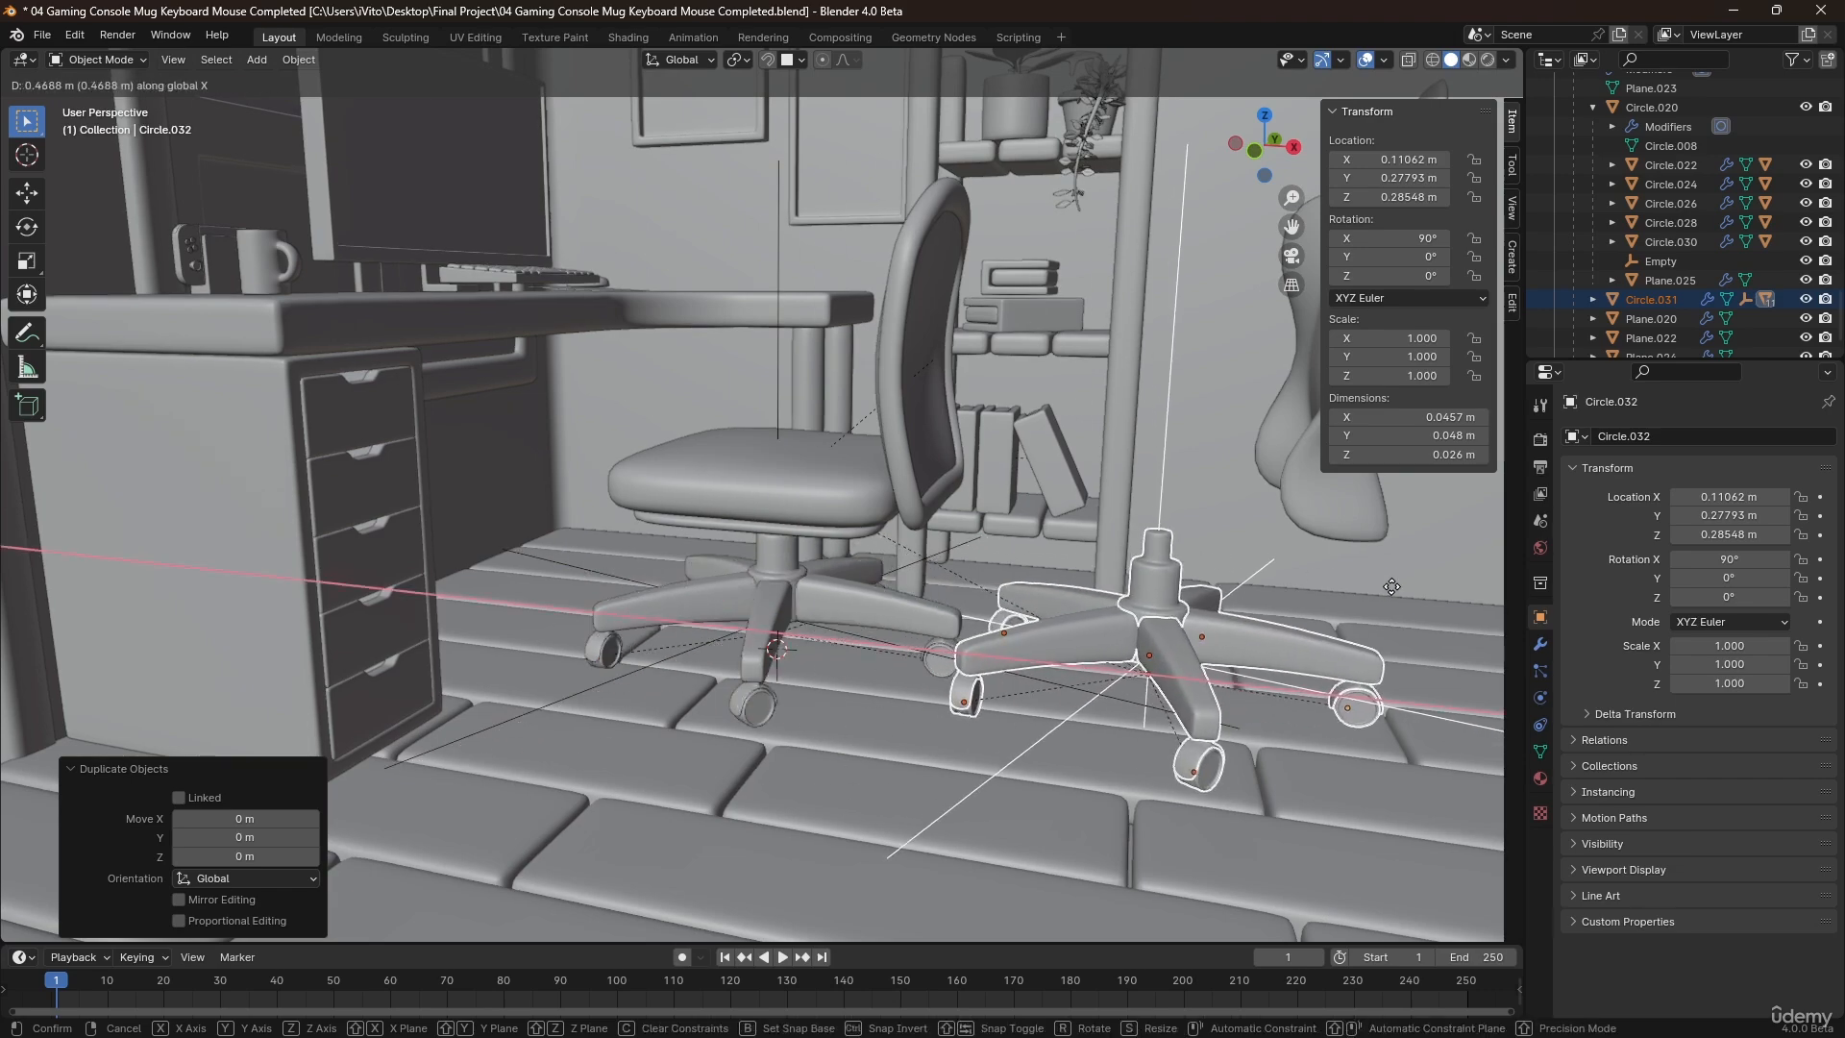
click(1485, 594)
Clear the parent of the copied support column while keeping its transformation.
middle_drag(1269, 634, 1087, 540)
click(1087, 544)
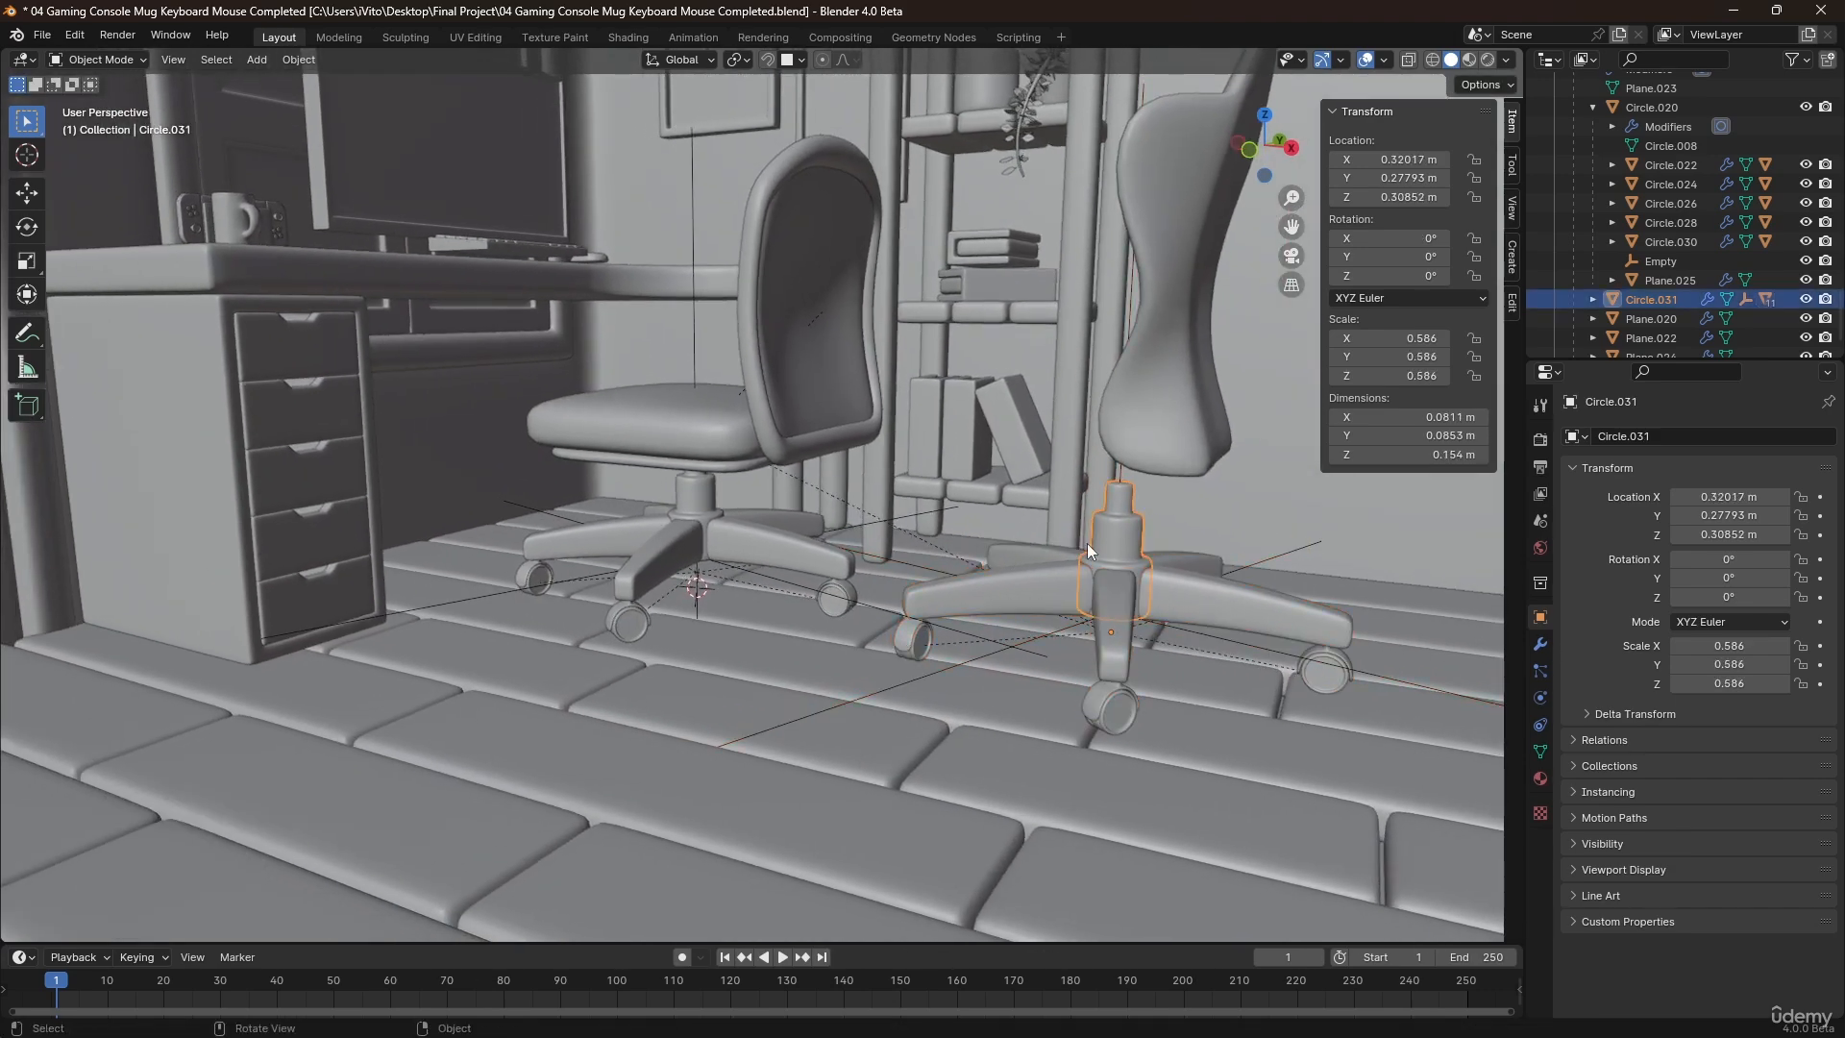
key(alt+p)
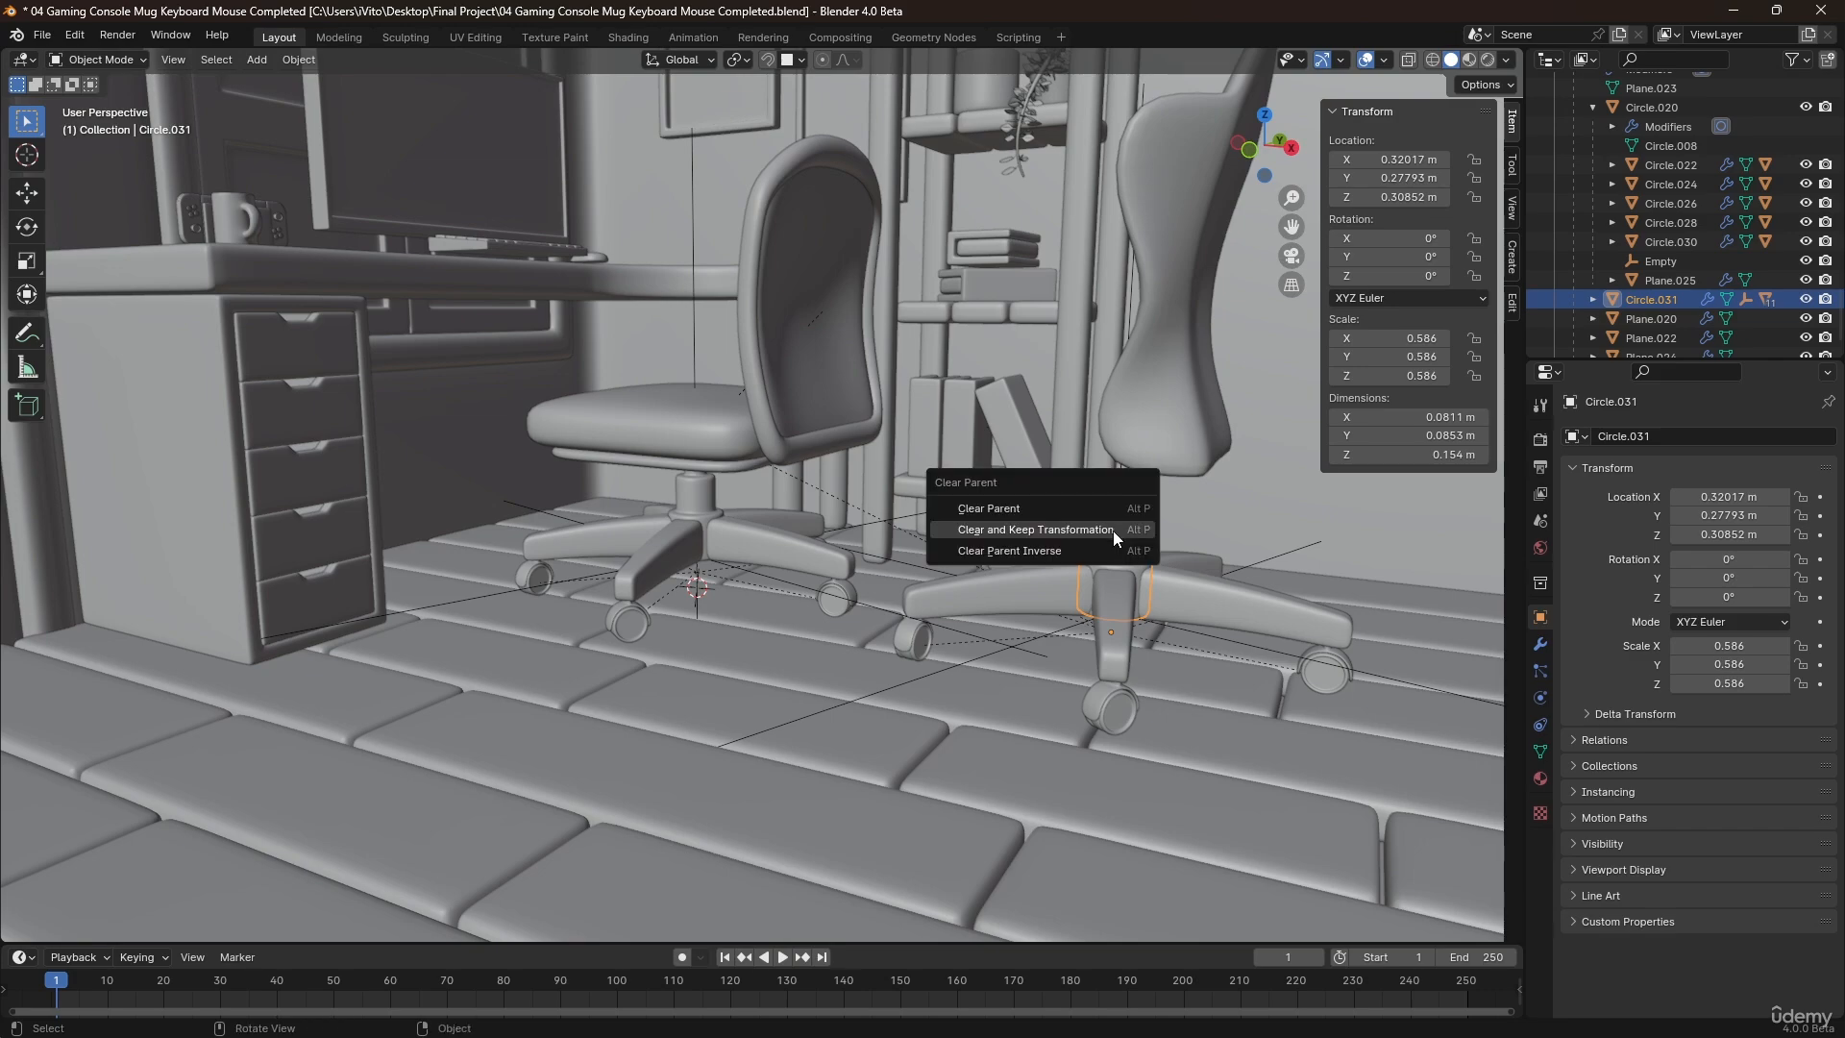
click(1031, 530)
Move the copied base together with the curved backrest along X until the column sits at about 0.619 m.
middle_drag(1128, 572, 896, 525)
key(g)
click(1106, 529)
scroll(1113, 540, down, 3)
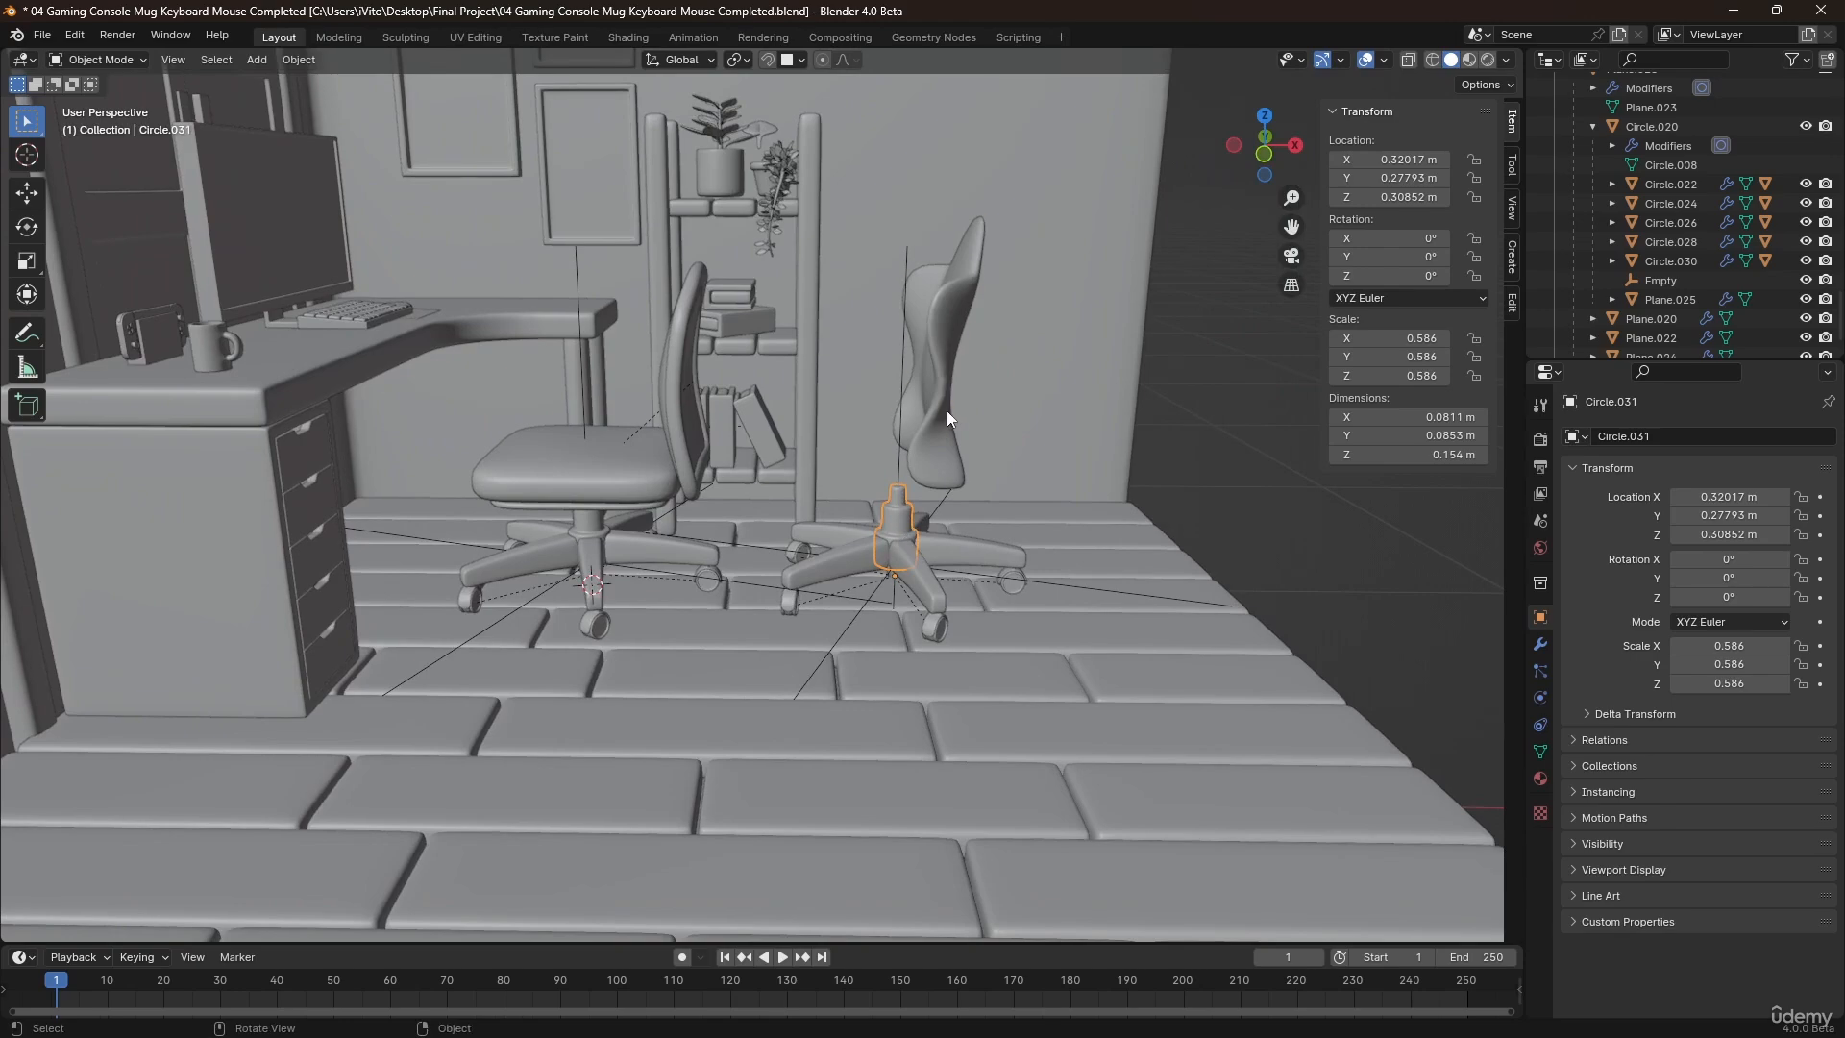
key(g)
key(x)
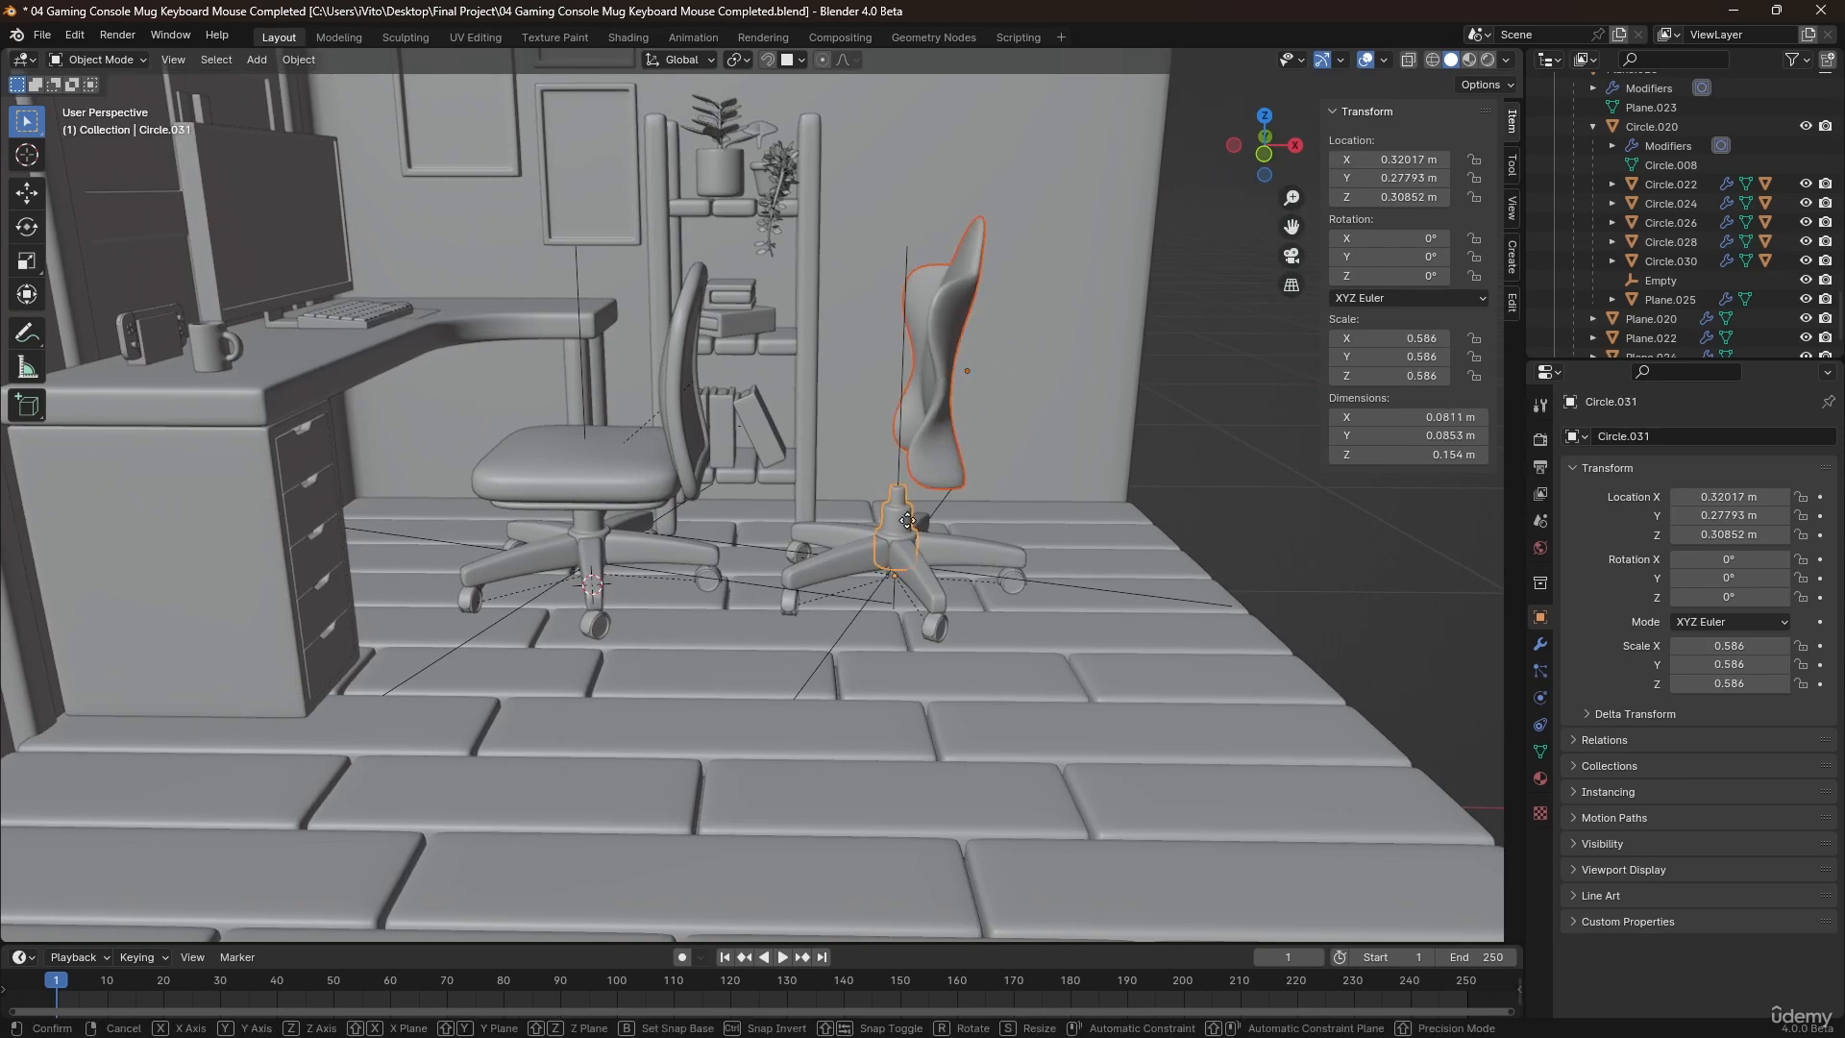
click(1070, 527)
click(1221, 527)
Add a 2 m plane near the copied base and raise it to about Z 0.551 m.
middle_drag(851, 559, 809, 632)
shift+middle_drag(1009, 629, 932, 394)
scroll(920, 540, up, 2)
scroll(860, 544, down, 2)
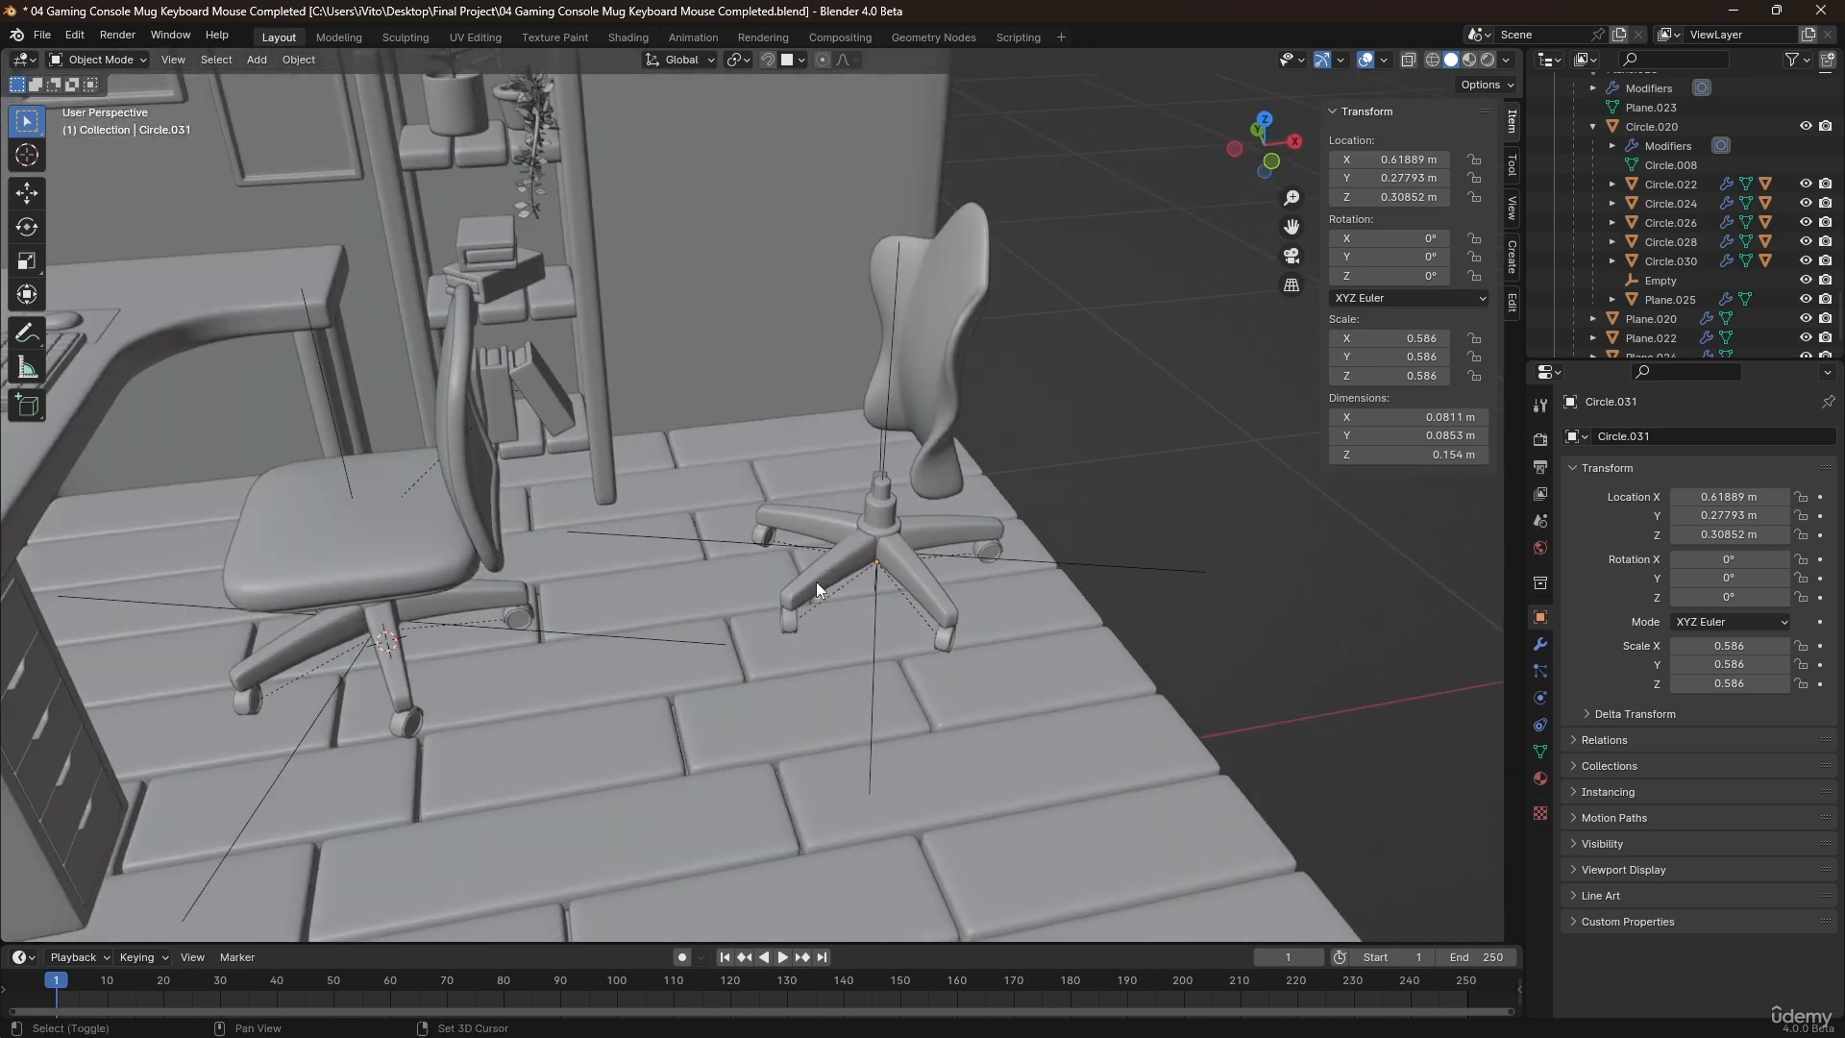
key(shift+a)
mouse_move(773, 581)
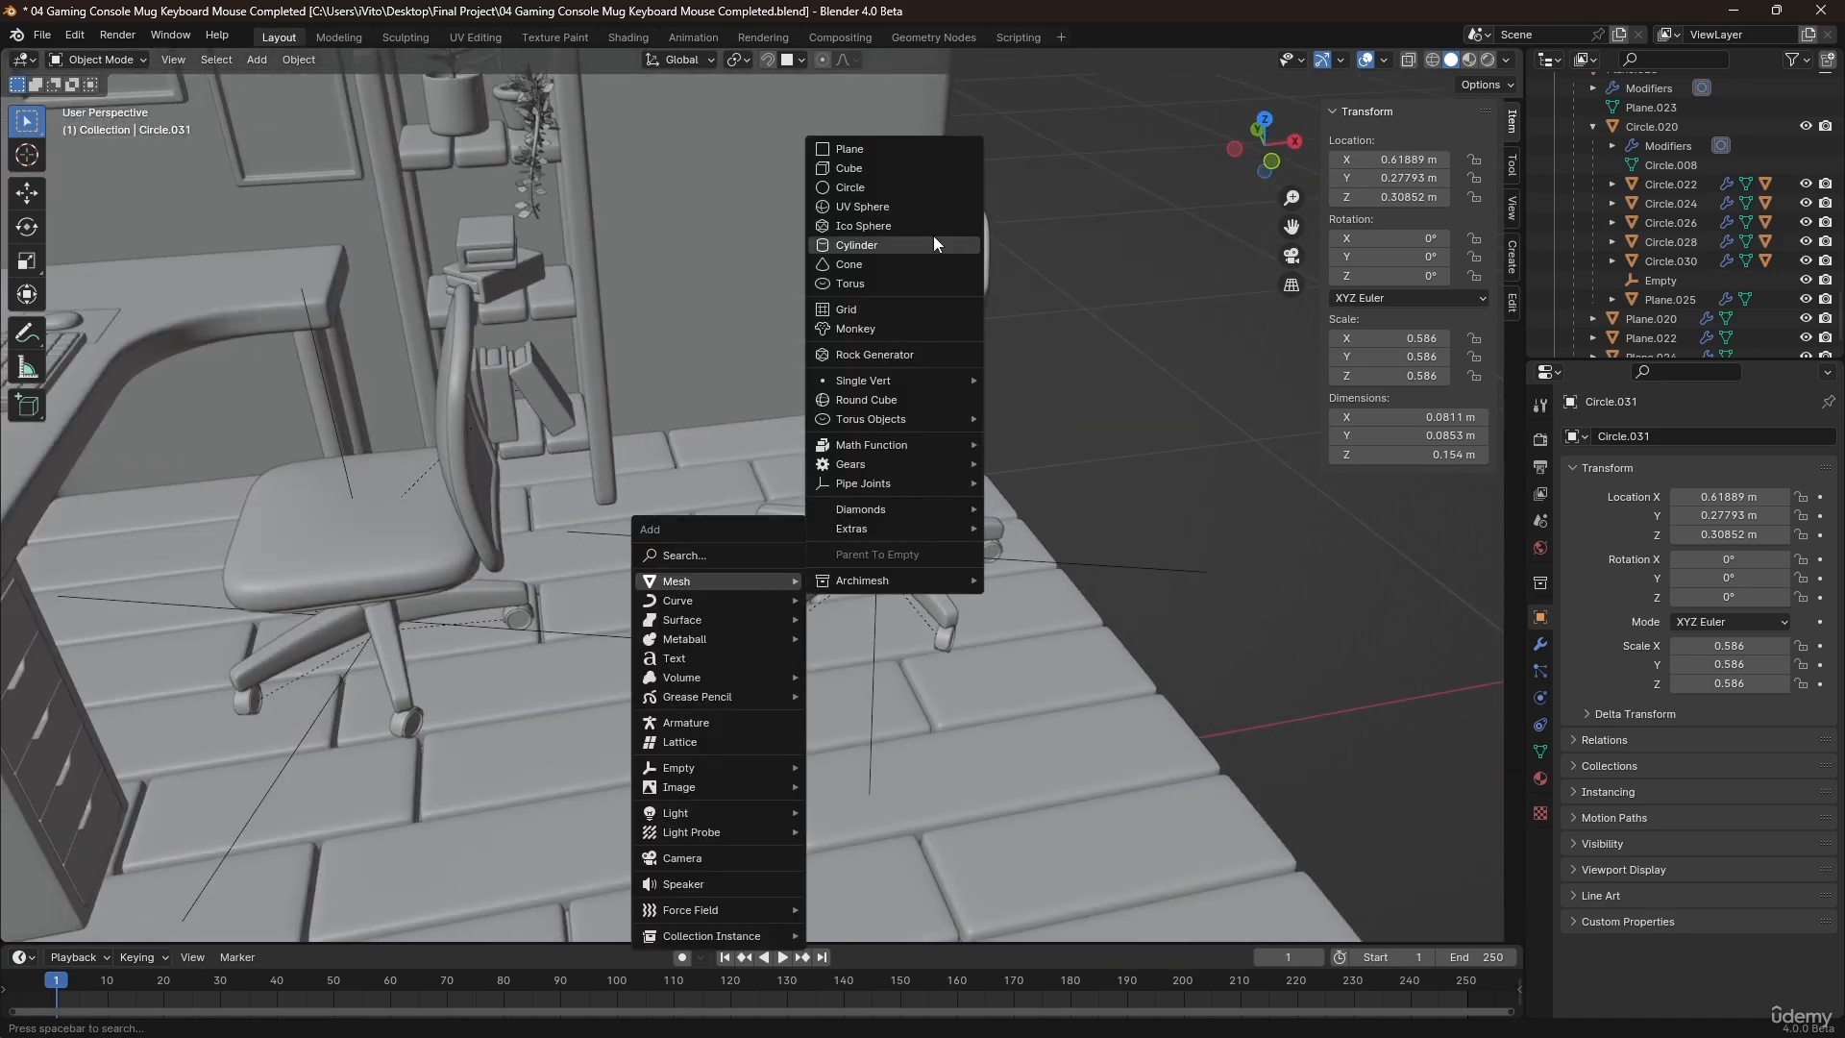
click(886, 151)
scroll(986, 513, down, 2)
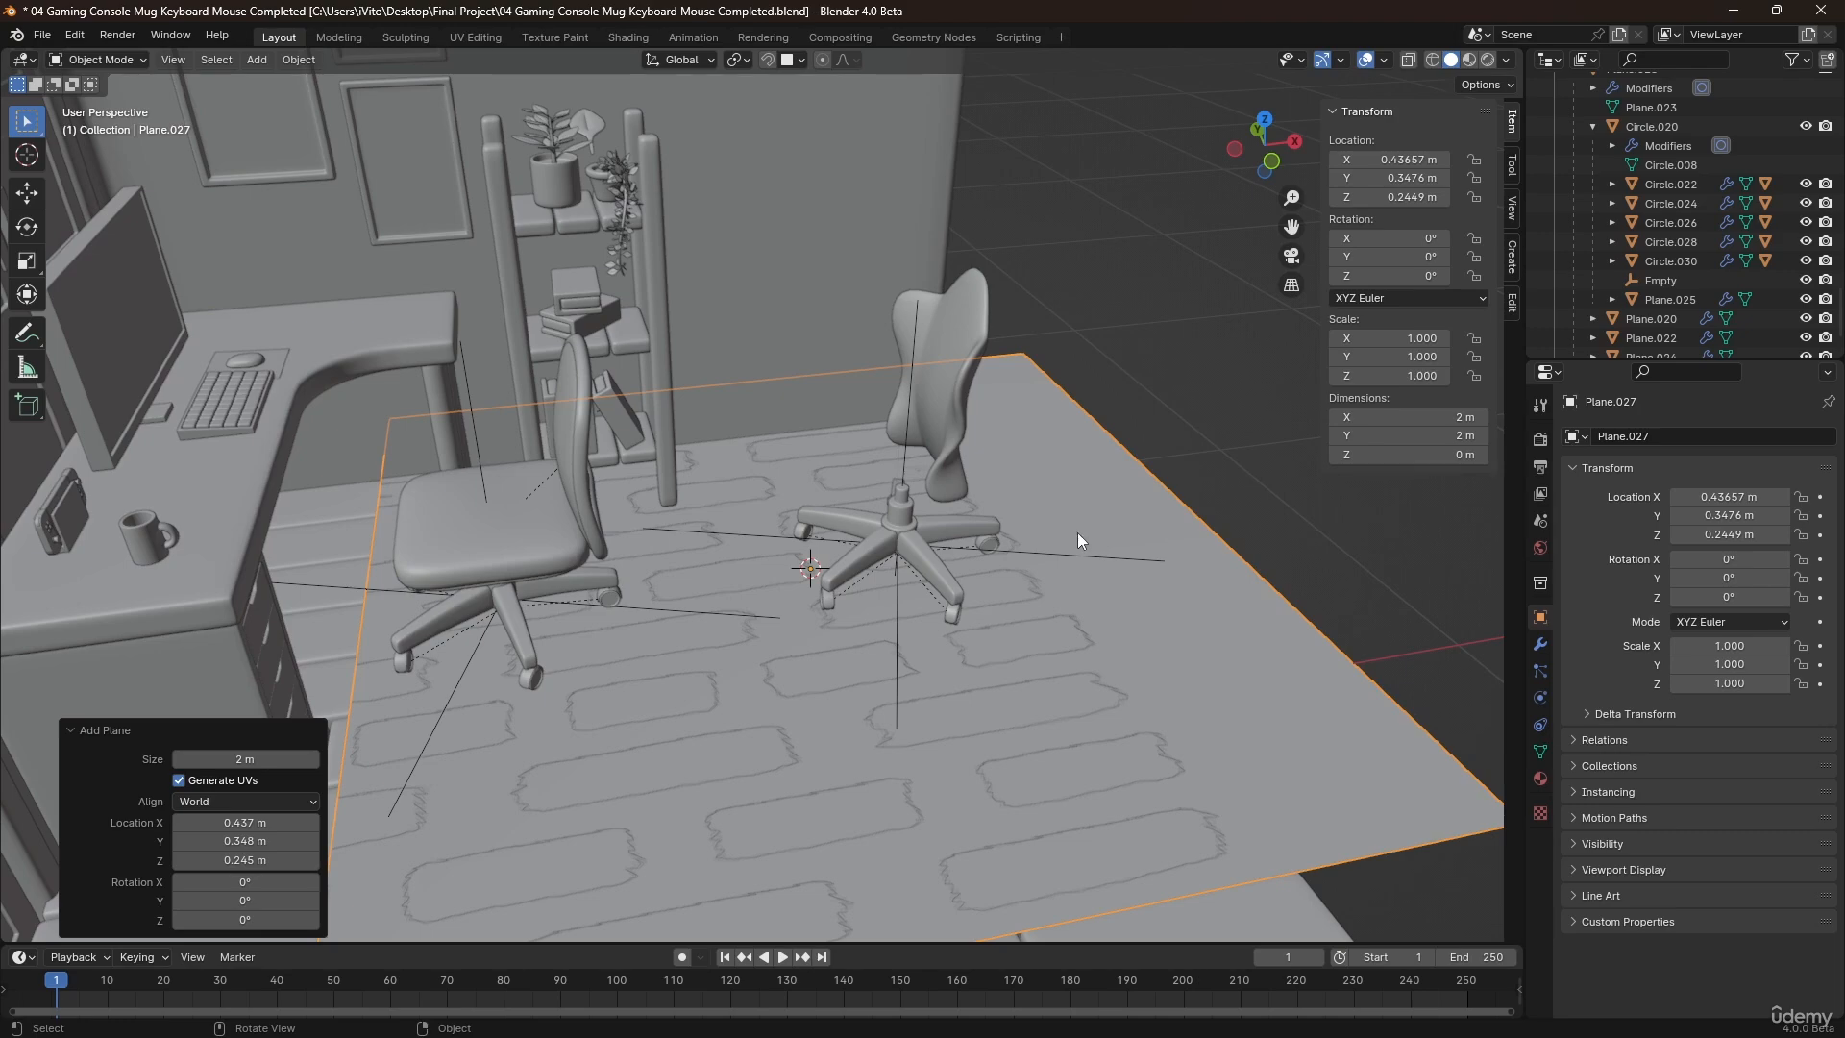
key(g)
key(z)
click(1092, 492)
Scale the whole plane's geometry down to about 0.292 in Edit Mode.
key(Tab)
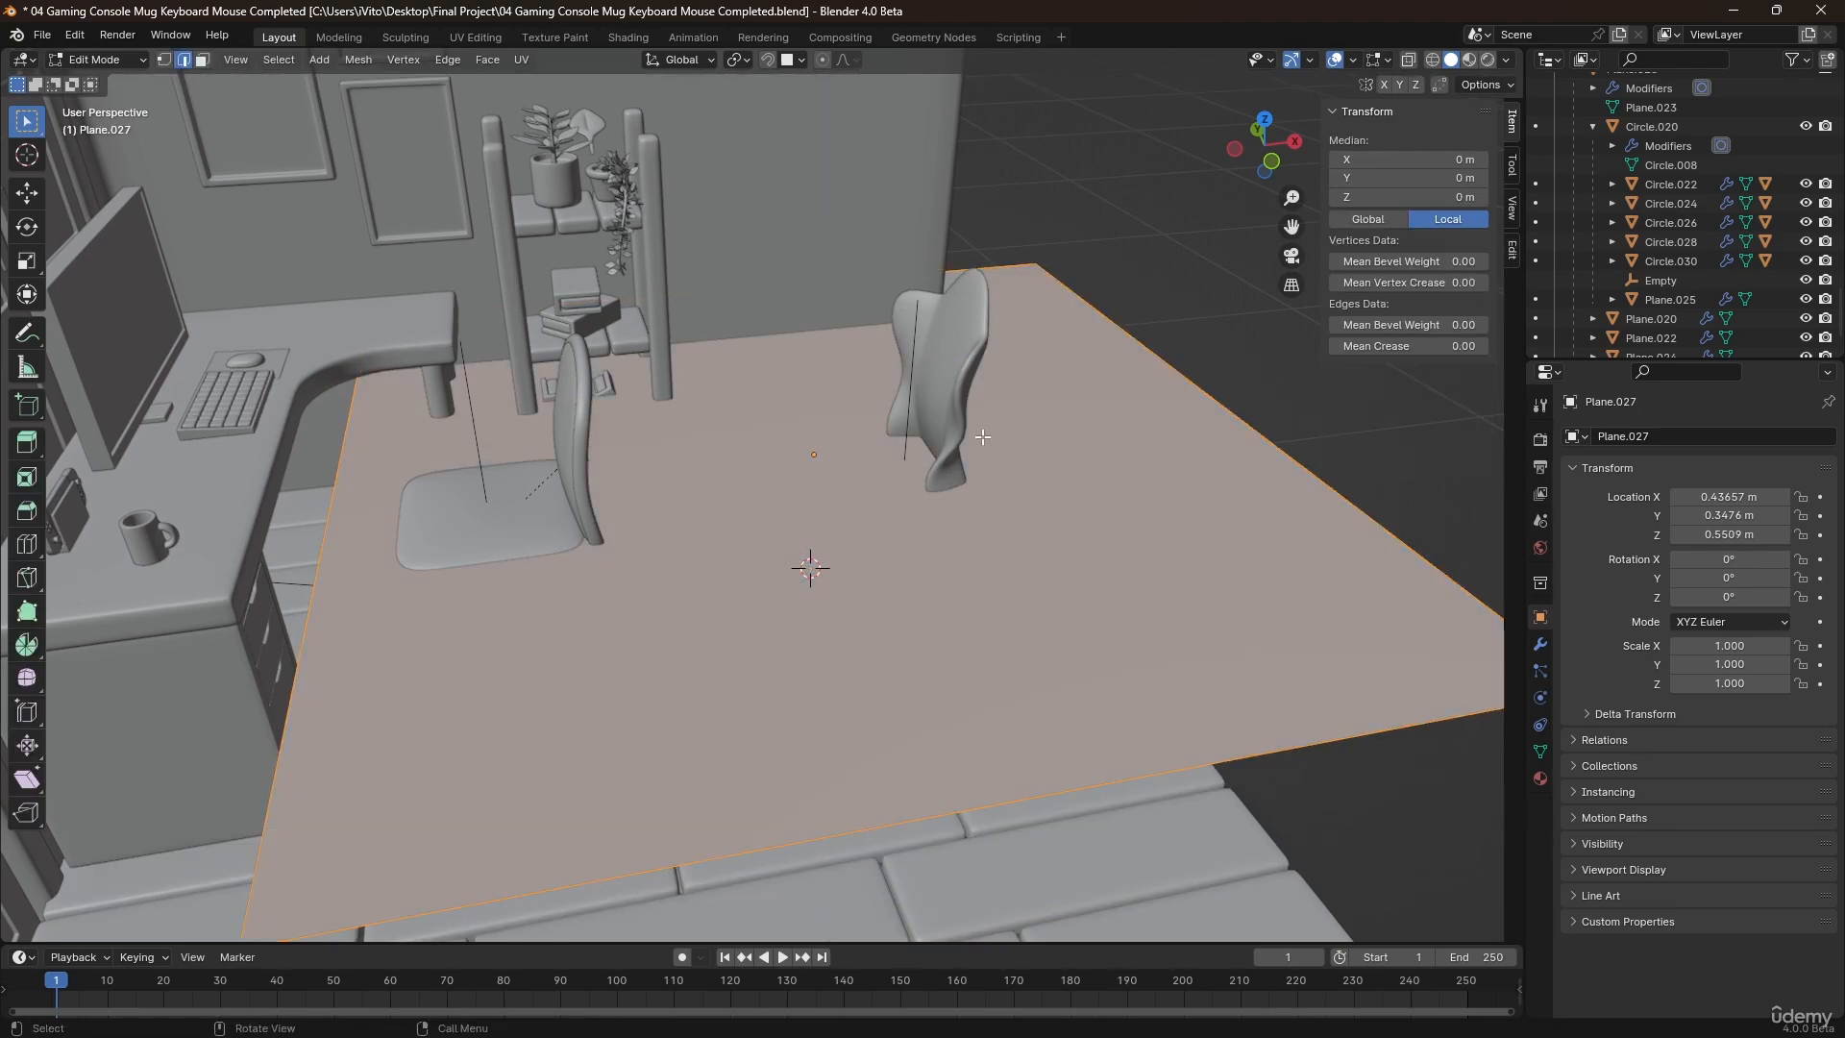
scroll(983, 438, down, 3)
key(s)
click(922, 467)
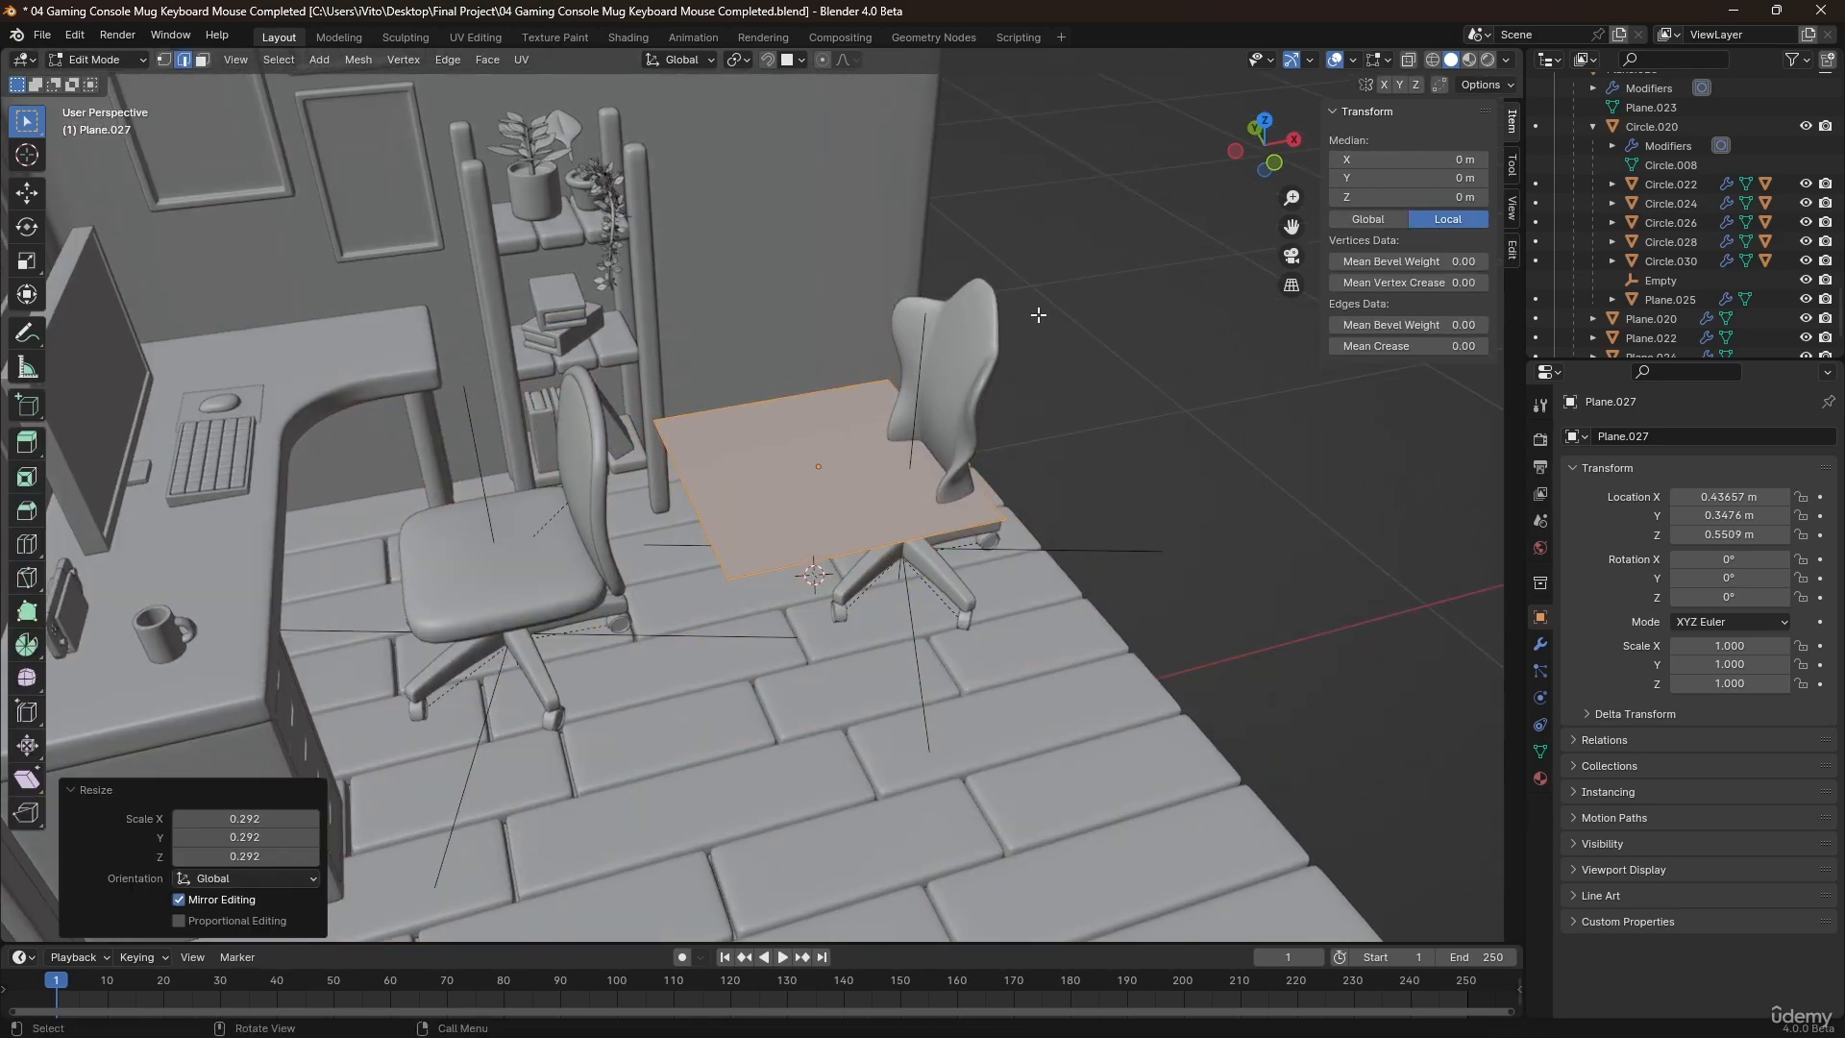
Position the plane's geometry in front of the curved backrest in top view and scale it by about 0.582.
key(KP_7)
scroll(1037, 315, up, 2)
shift+middle_drag(811, 528, 997, 199)
key(g)
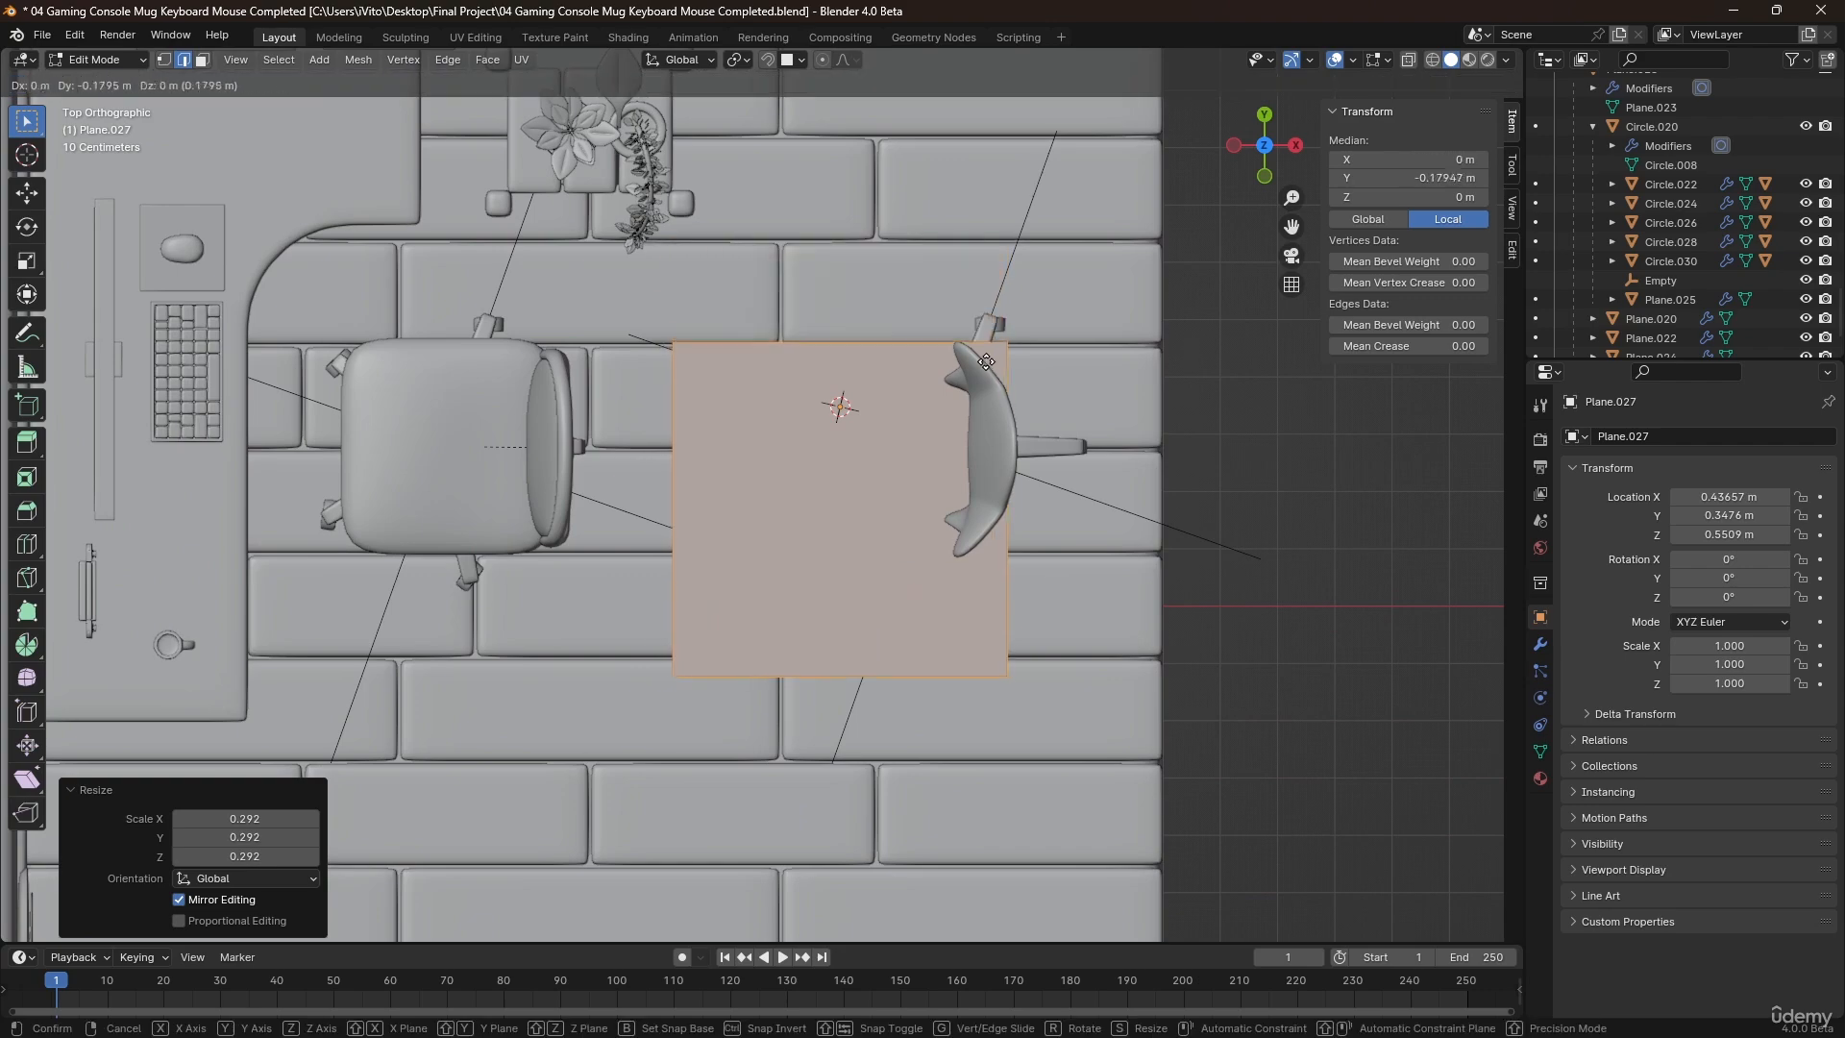
click(1014, 311)
key(s)
click(1024, 440)
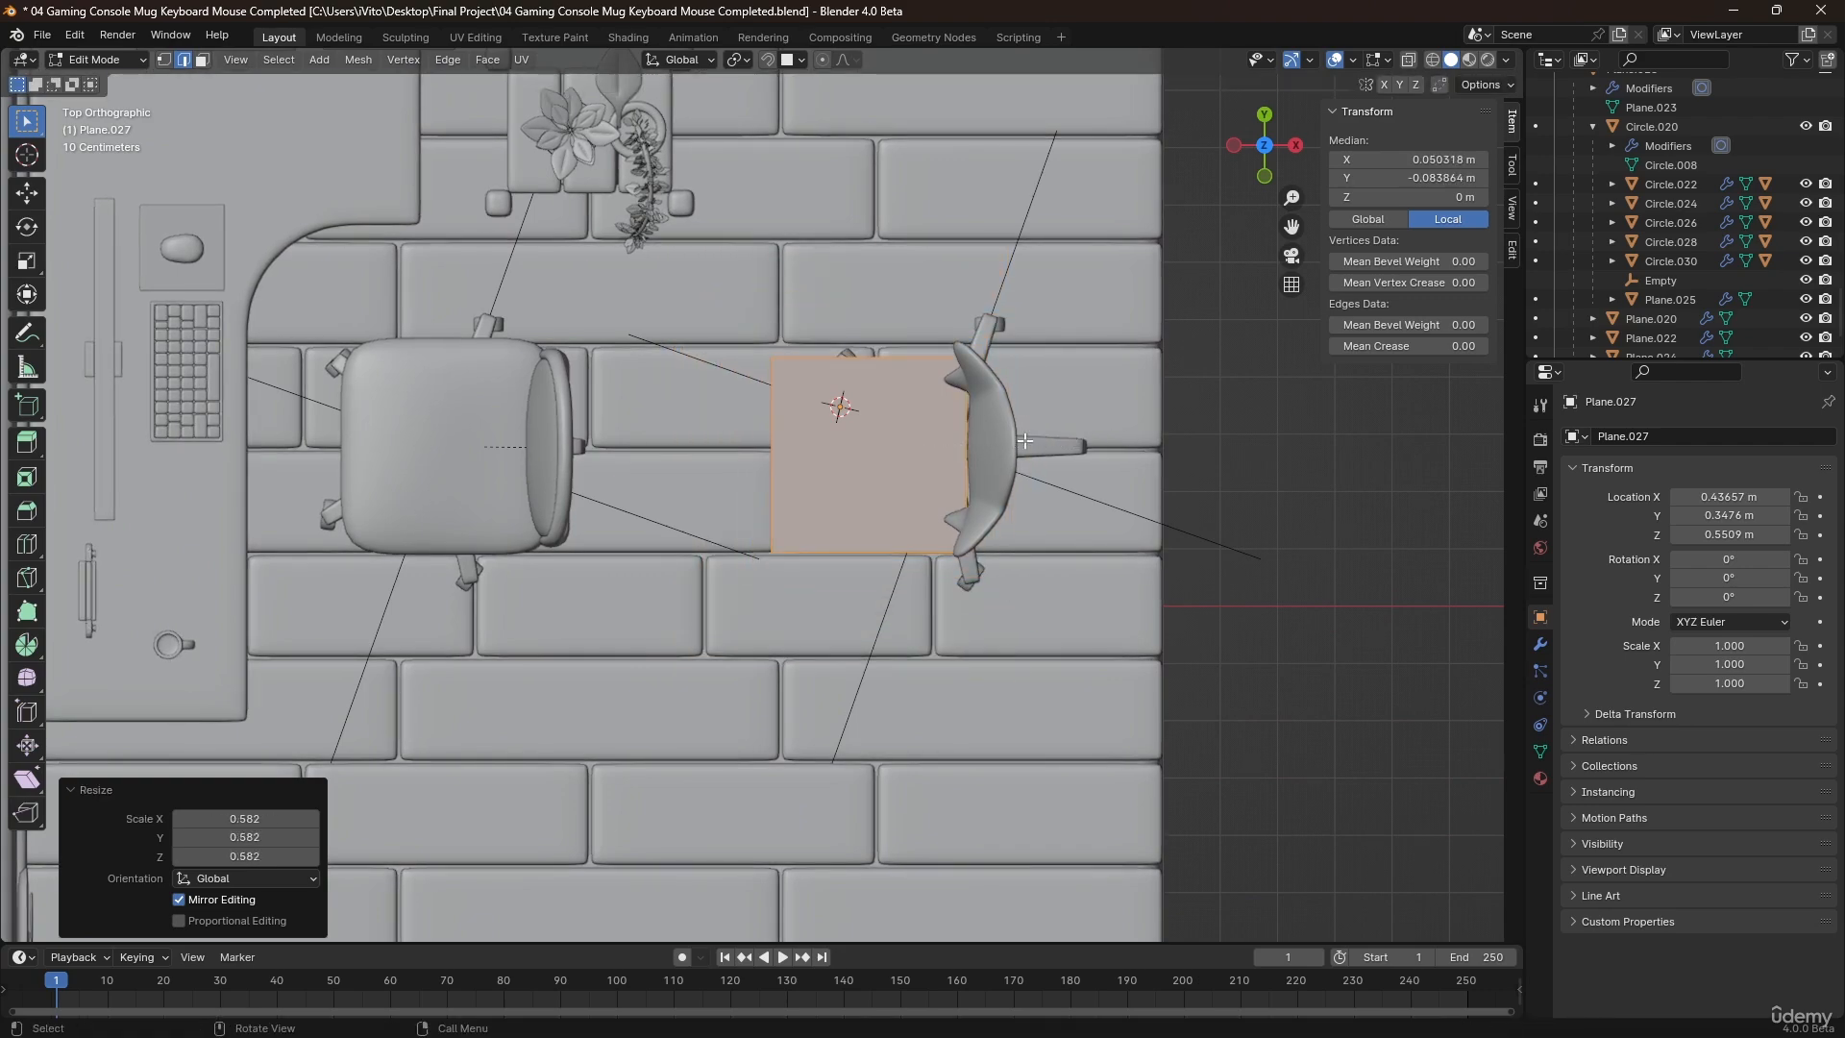
Fine-tune the plane's geometry to about X 0.070 m and Y -0.070 m locally and shrink it to about 0.279 m square.
key(g)
click(1026, 444)
key(s)
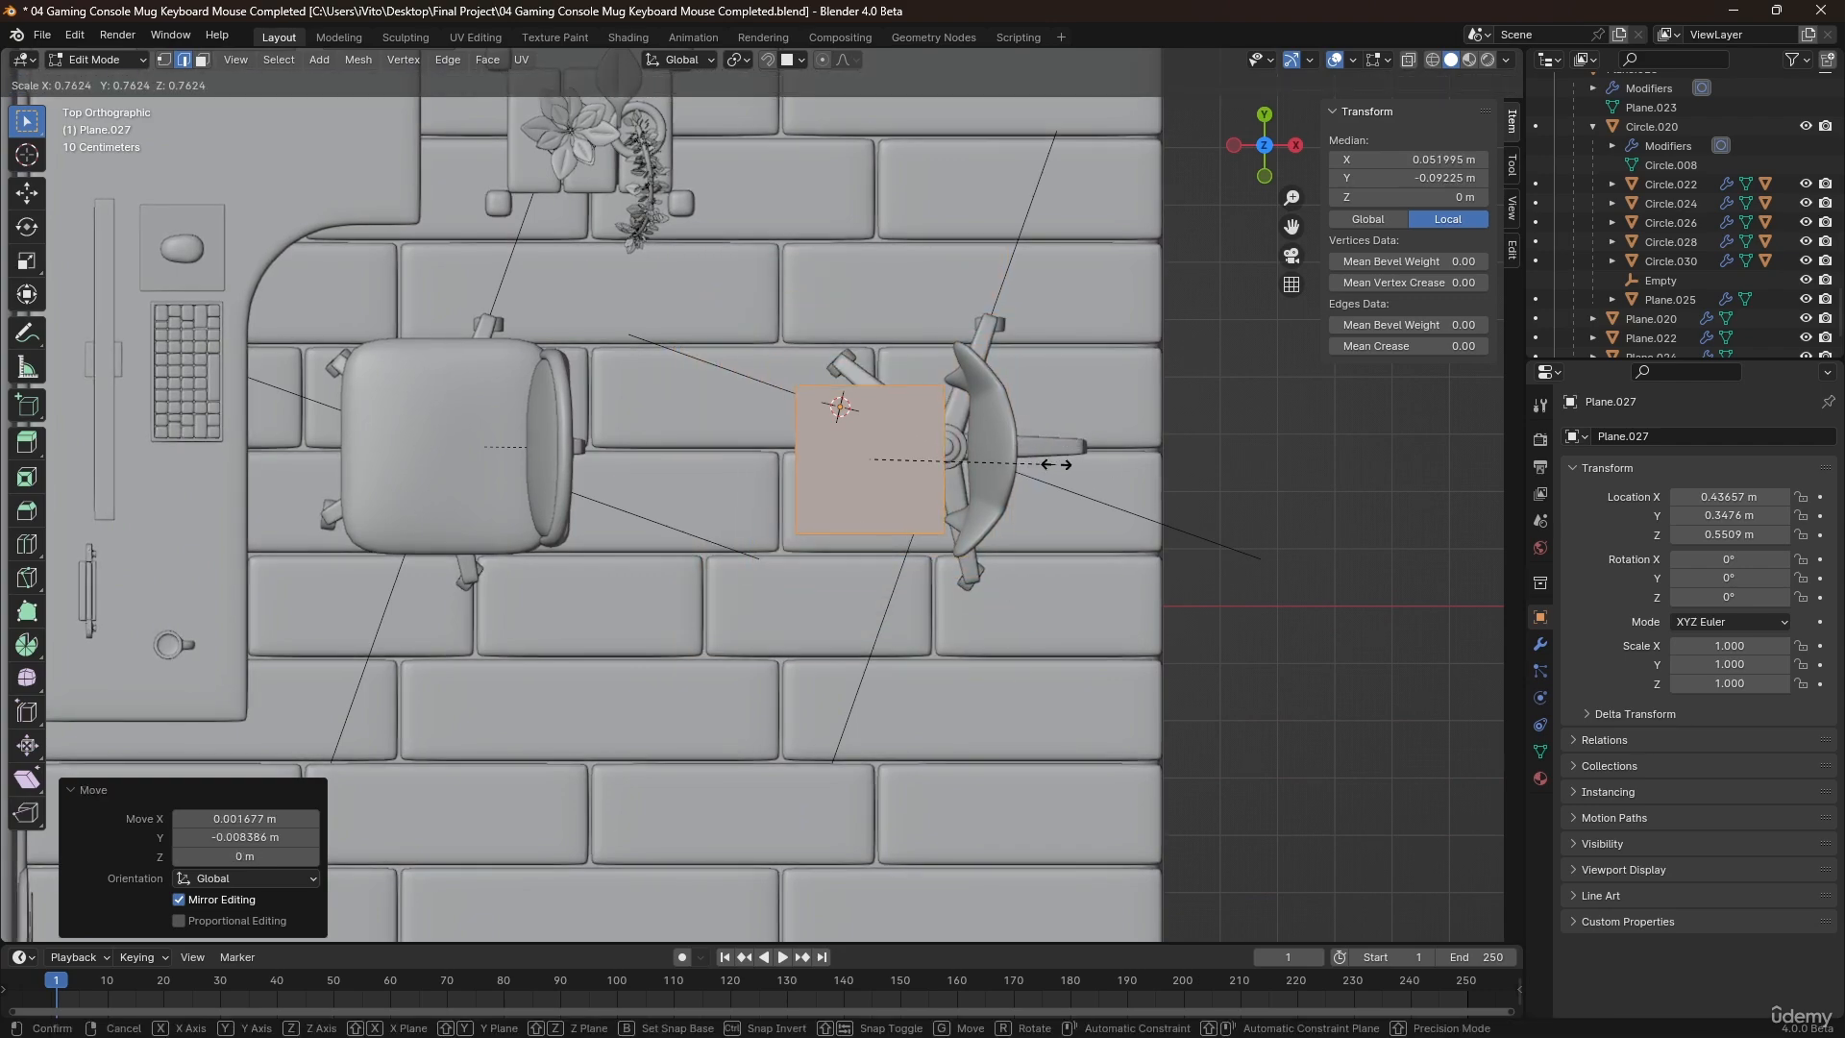
click(1110, 463)
key(g)
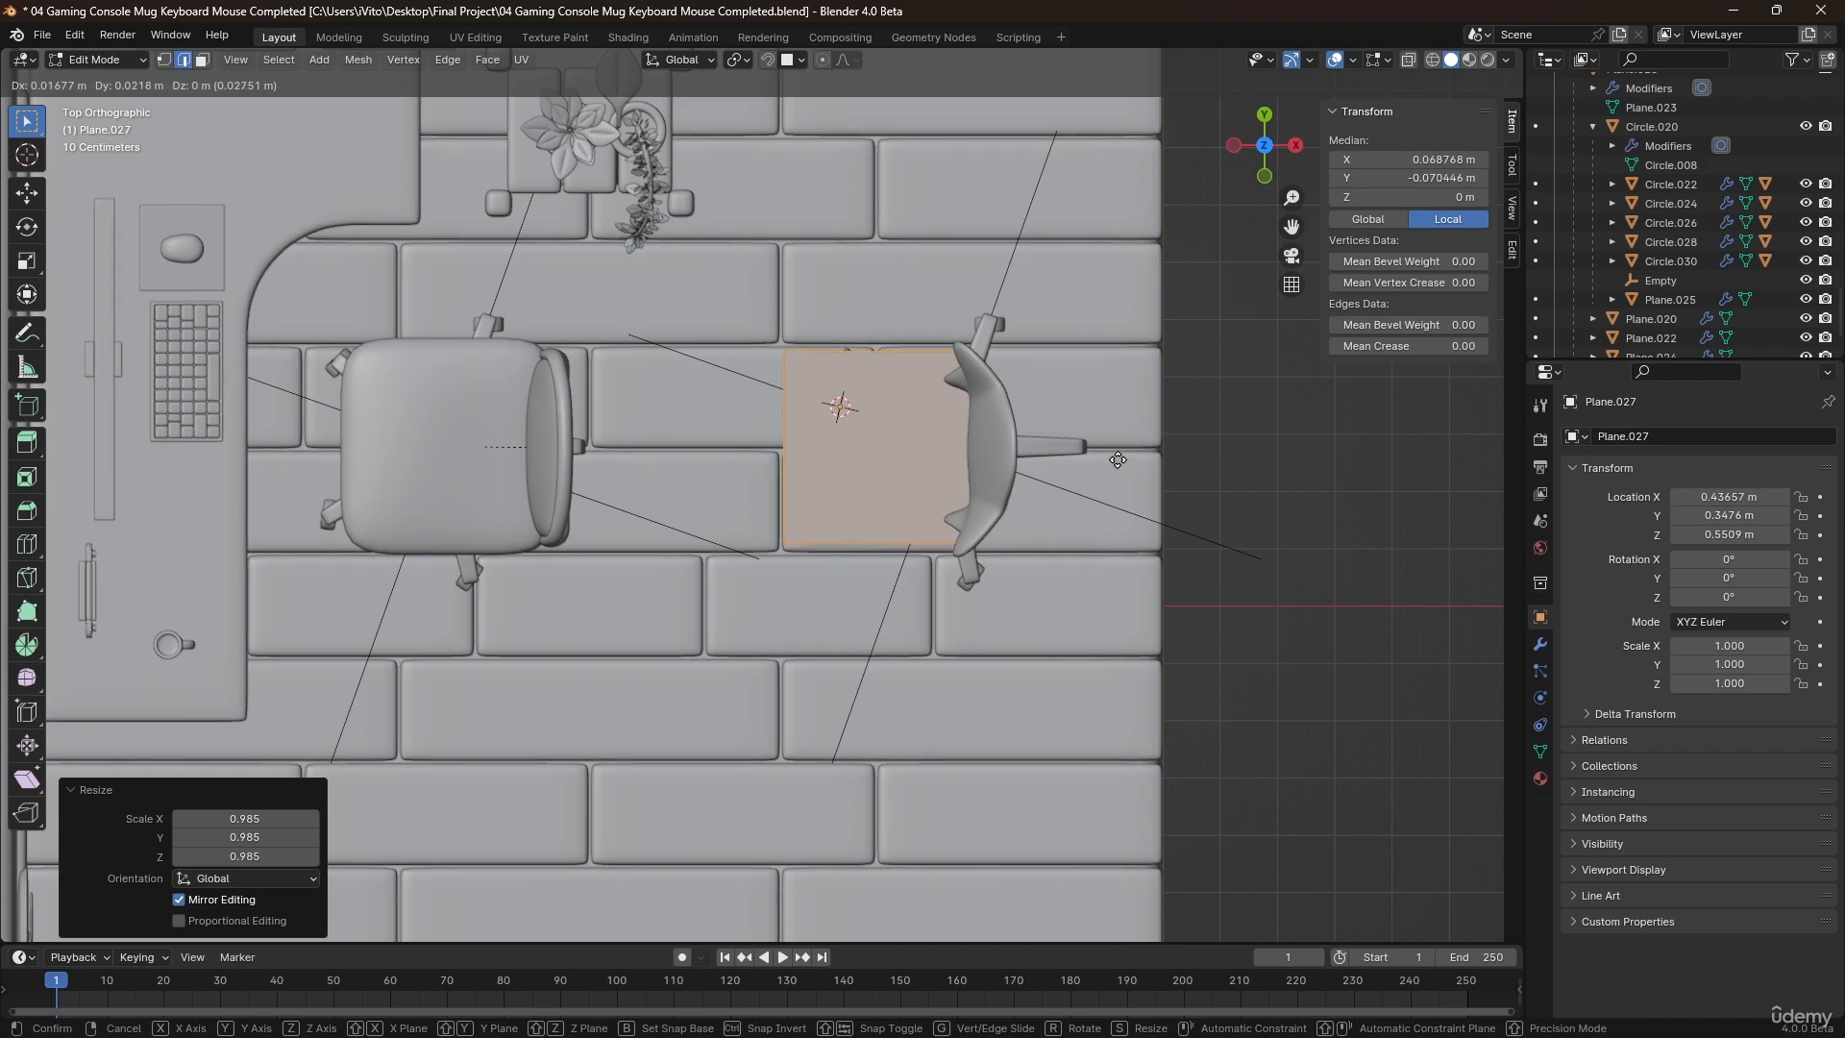
click(1119, 465)
middle_drag(1119, 462, 1048, 533)
key(s)
click(1077, 441)
Move the plane object about 0.049 m along X towards the curved backrest and set its origin to its geometry.
scroll(976, 386, up, 2)
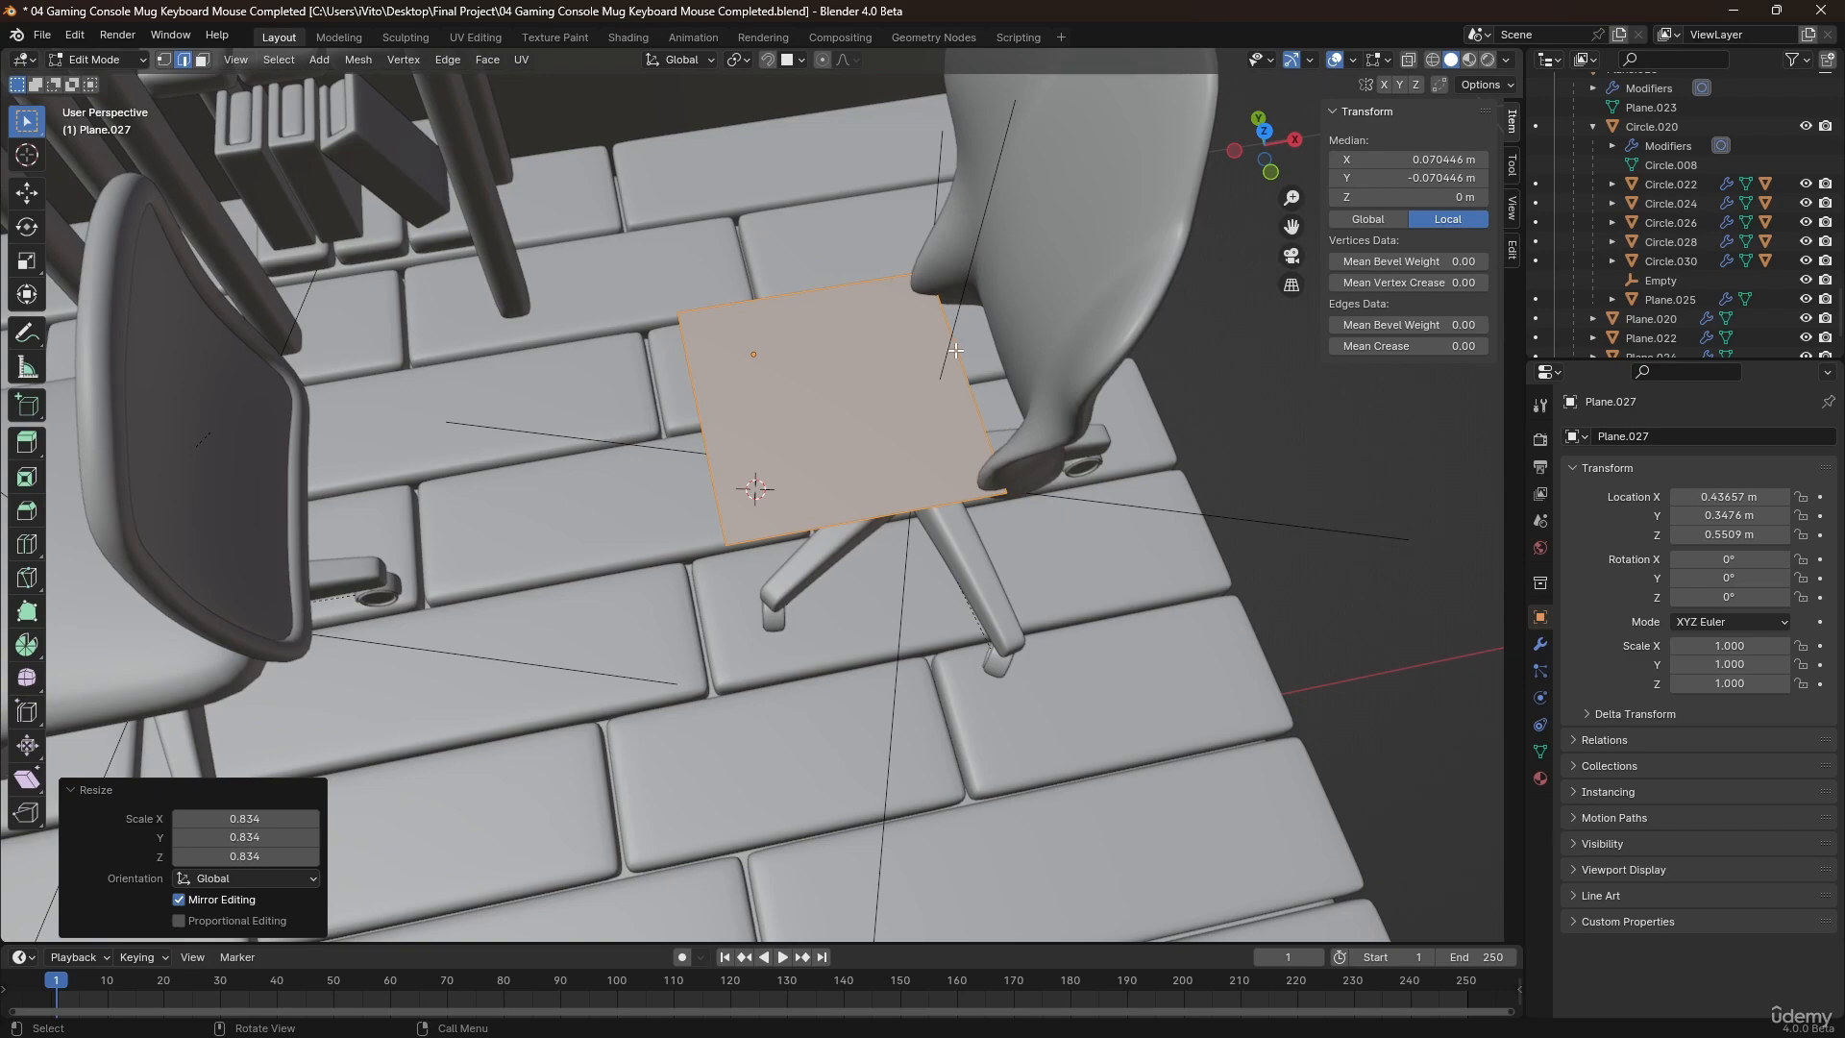
key(Tab)
key(g)
key(x)
click(943, 369)
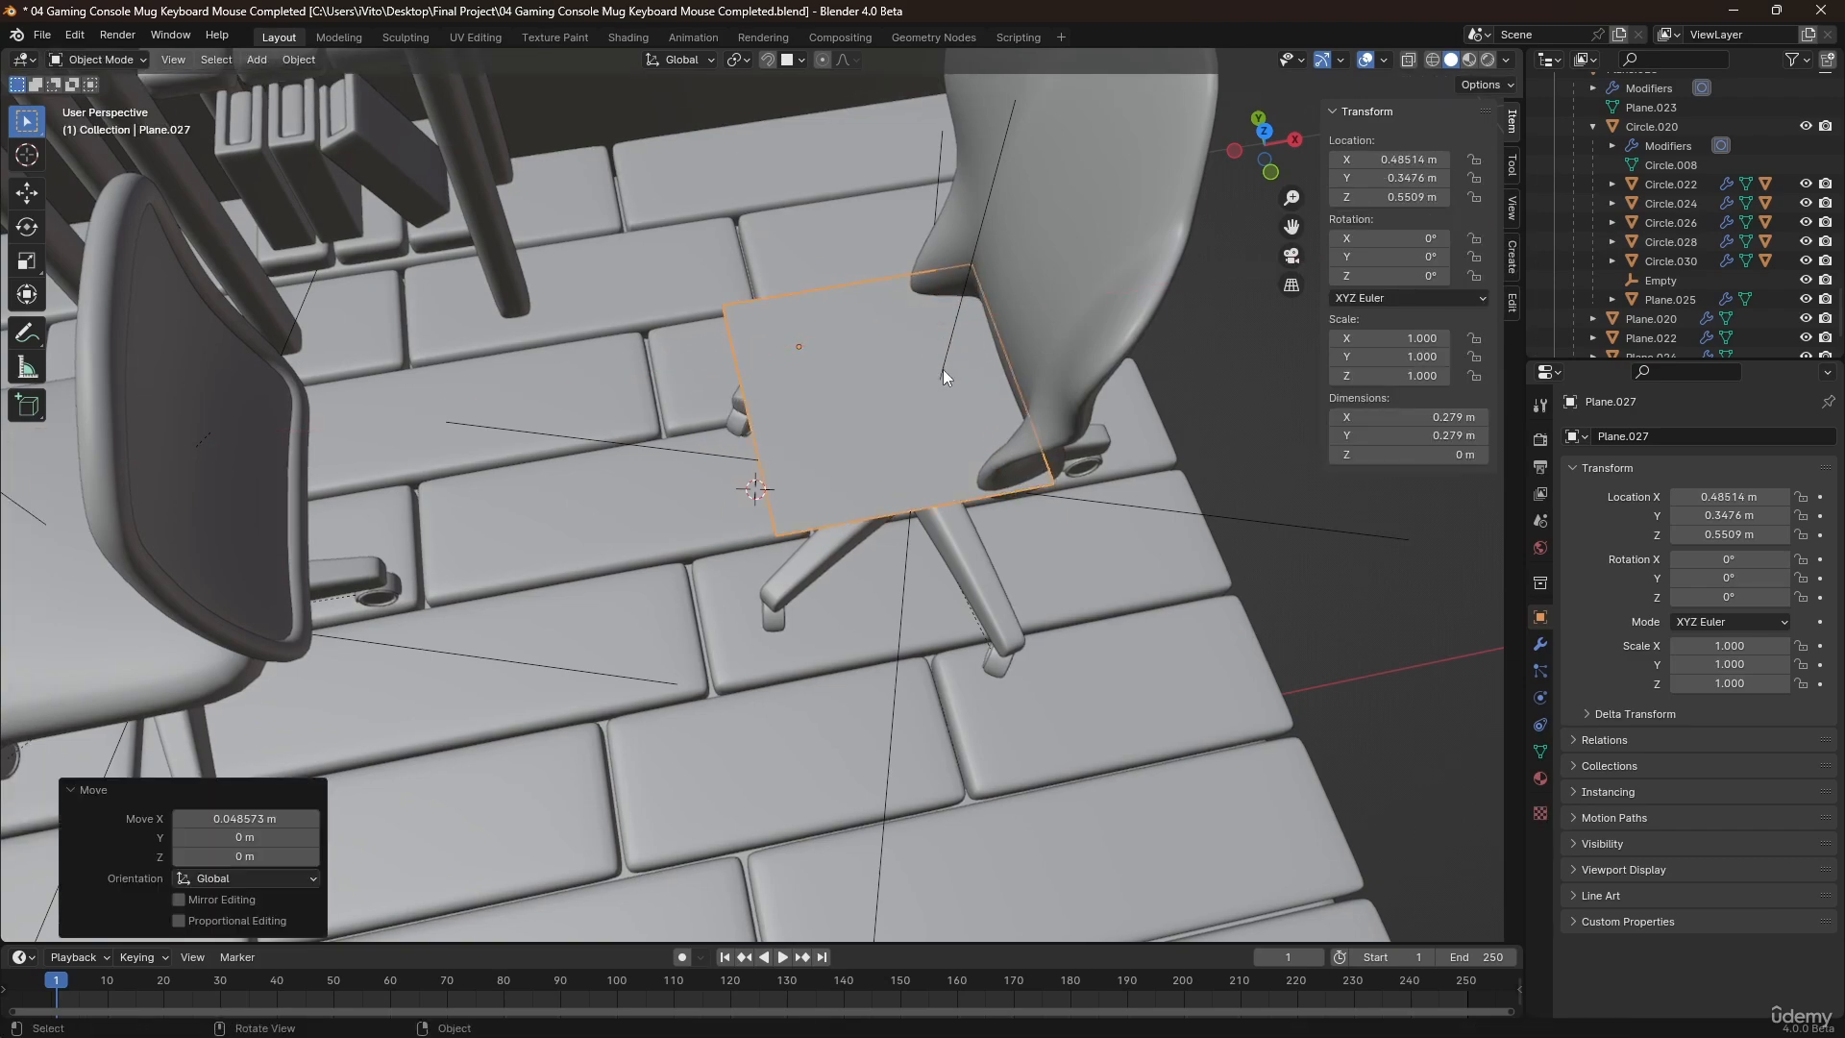
right_click(942, 369)
mouse_move(934, 453)
click(1053, 474)
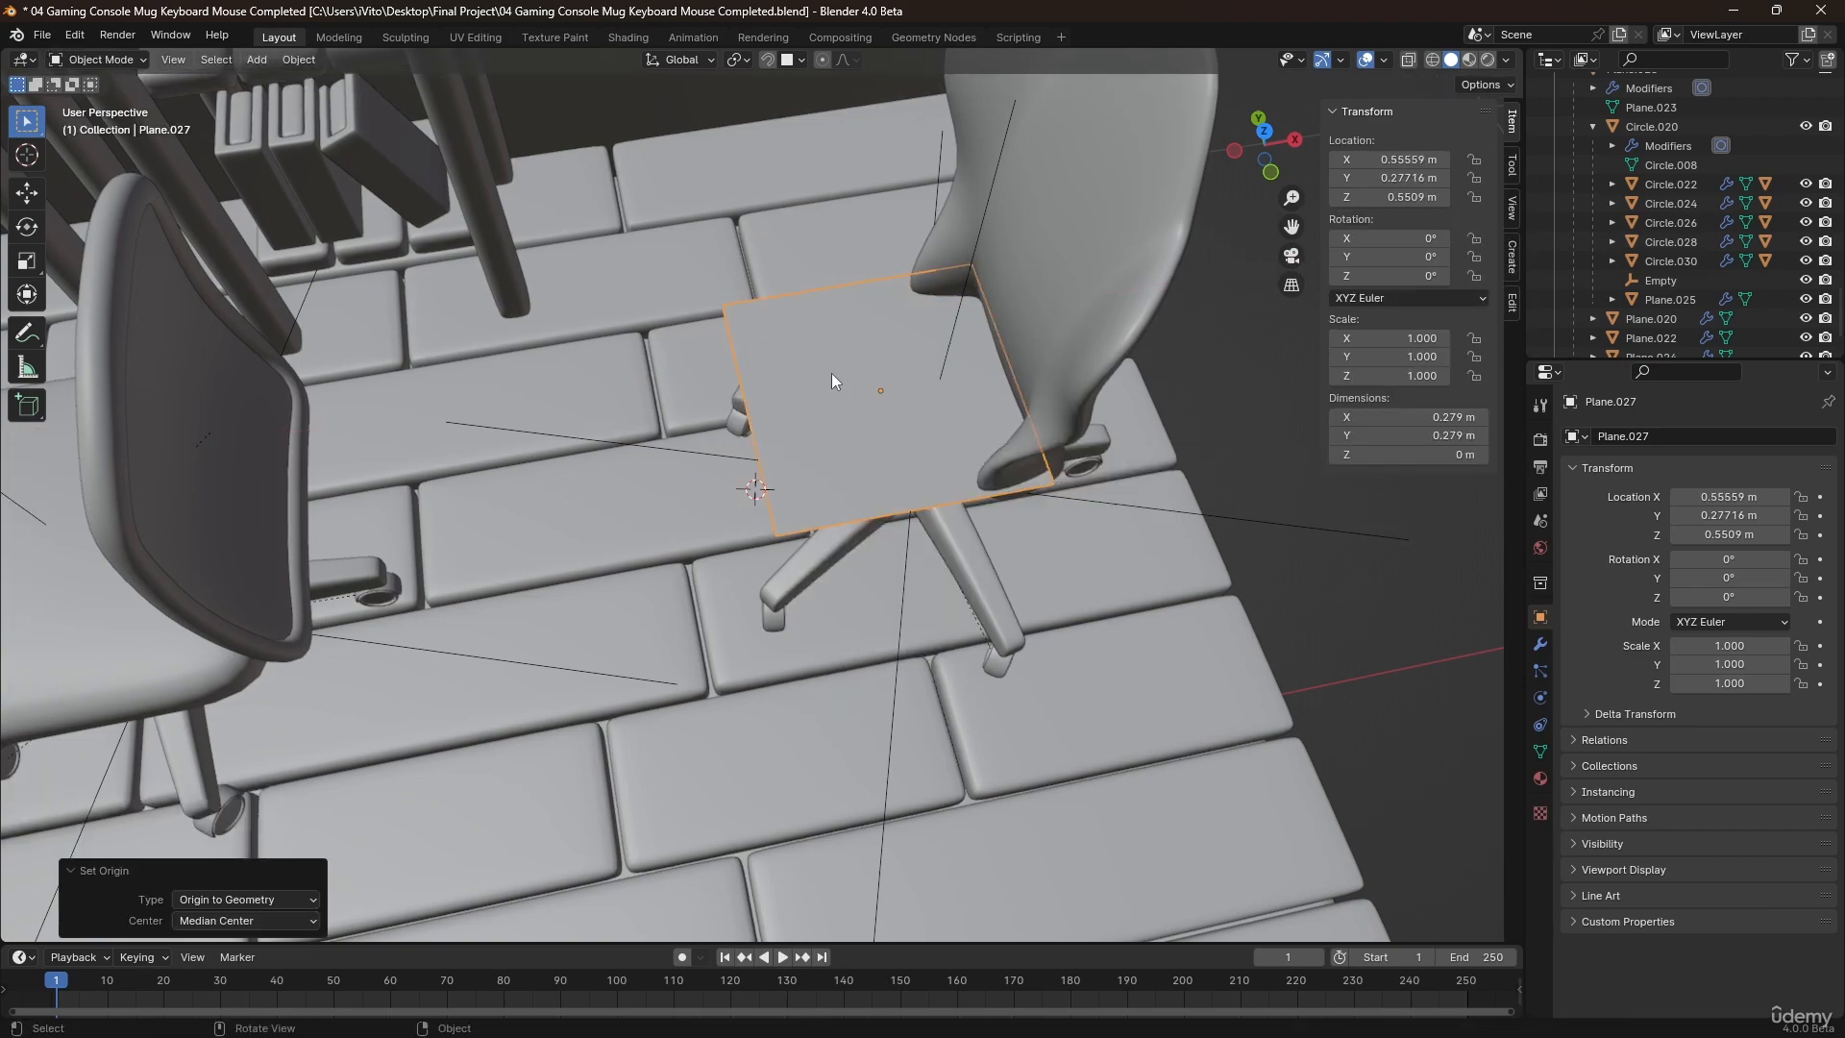
Extrude the plane upward by about 0.045 m to form a seat block.
middle_drag(832, 373, 832, 325)
key(Tab)
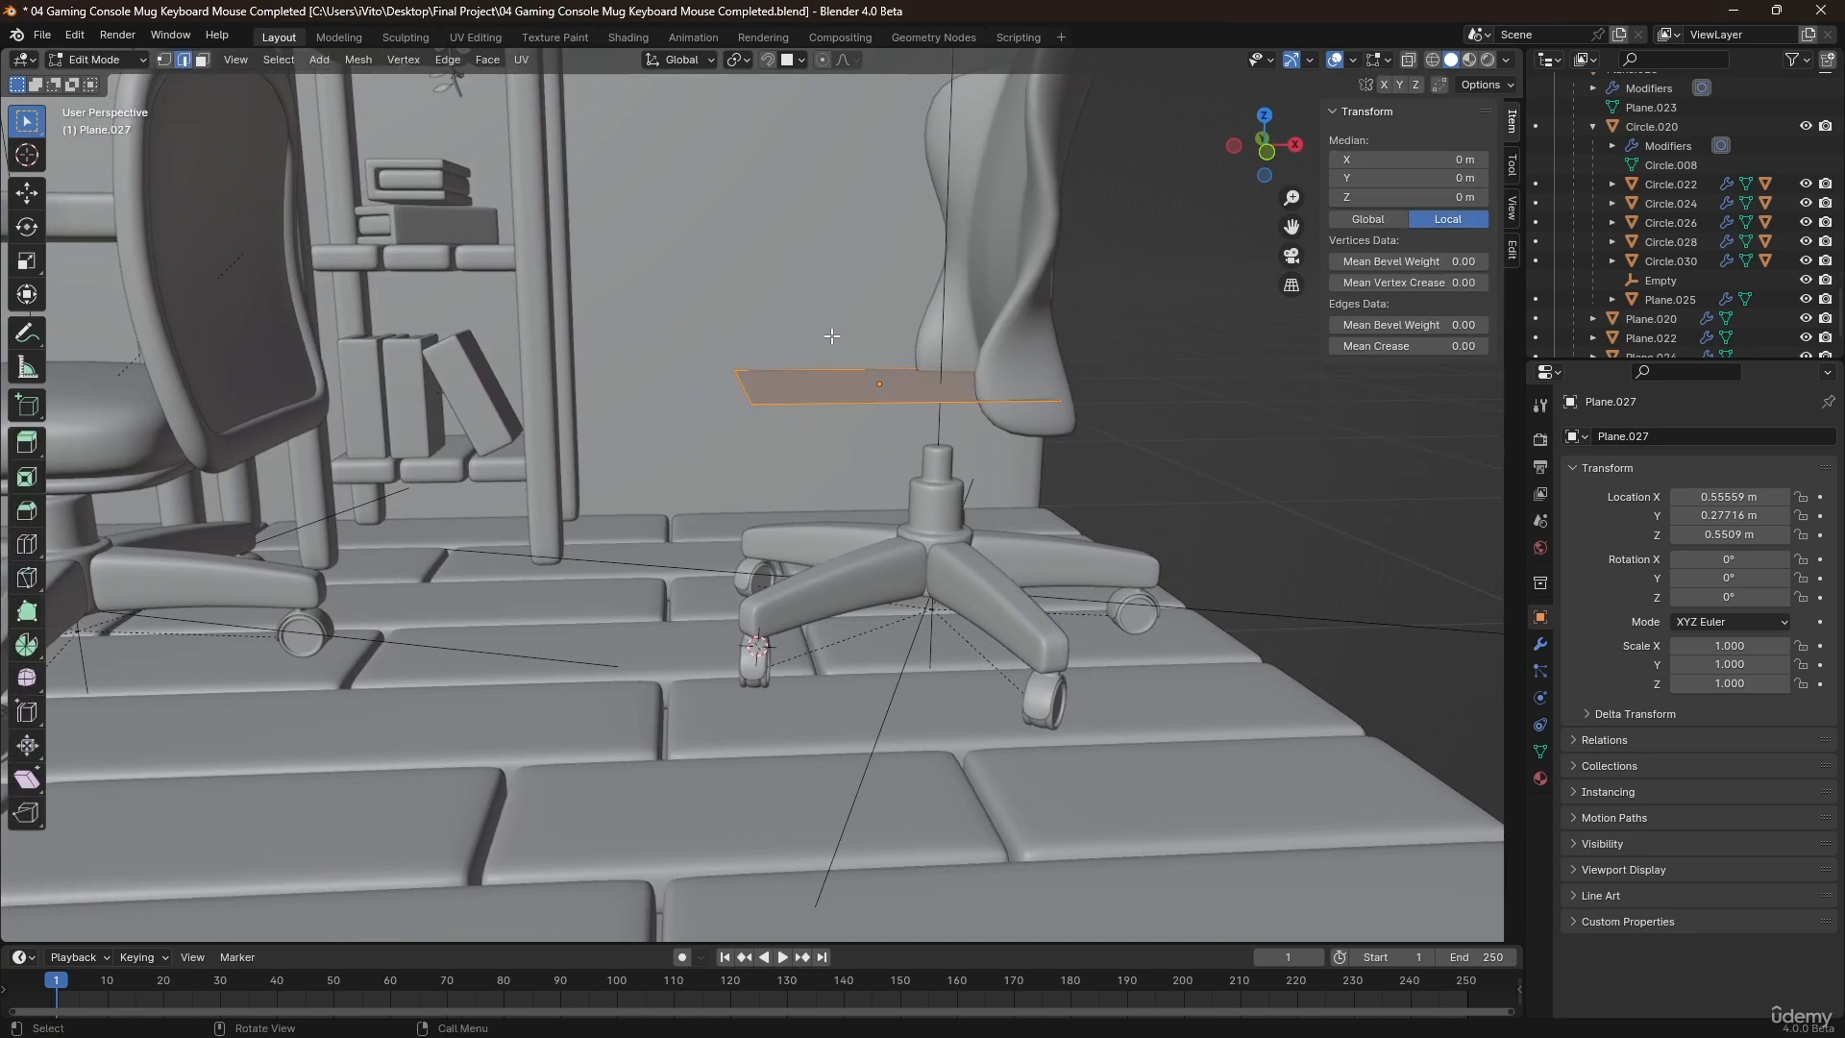
key(e)
click(861, 295)
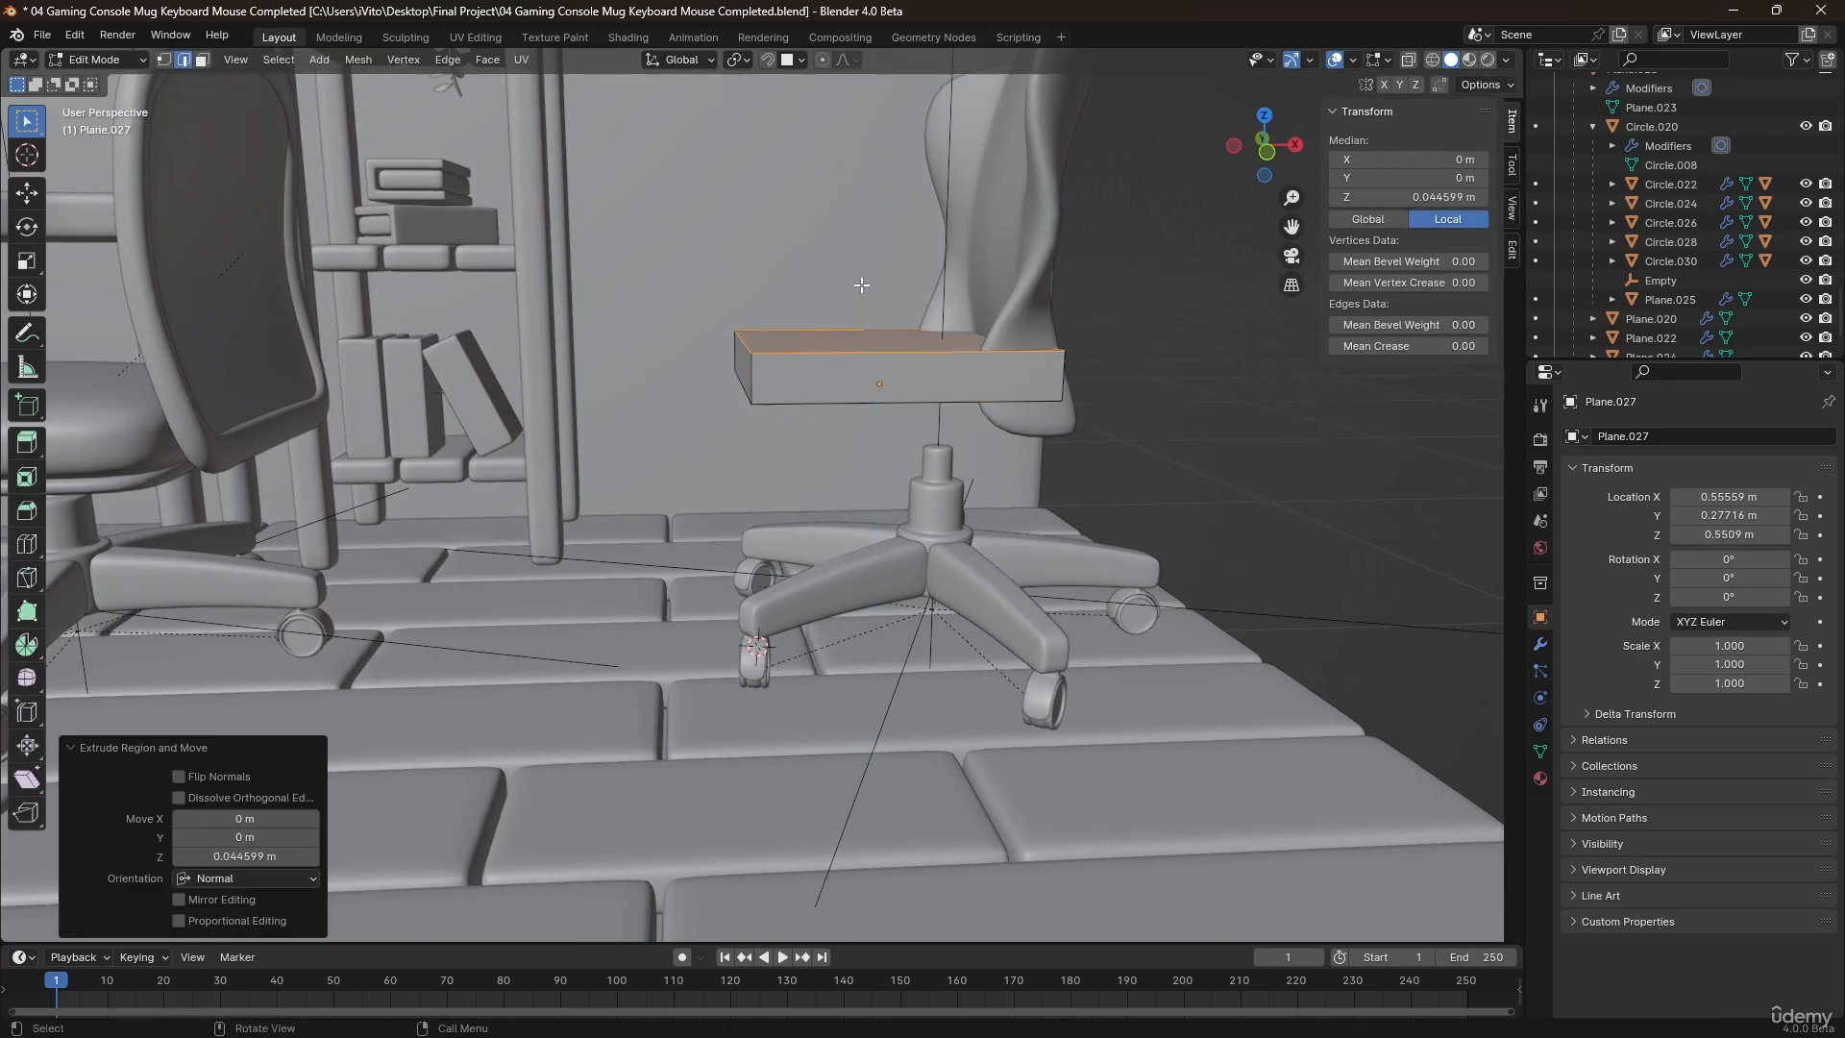
Add a level 2 Subdivision Surface to the seat block and shade it smooth.
middle_drag(861, 295, 844, 386)
key(Tab)
key(ctrl+2)
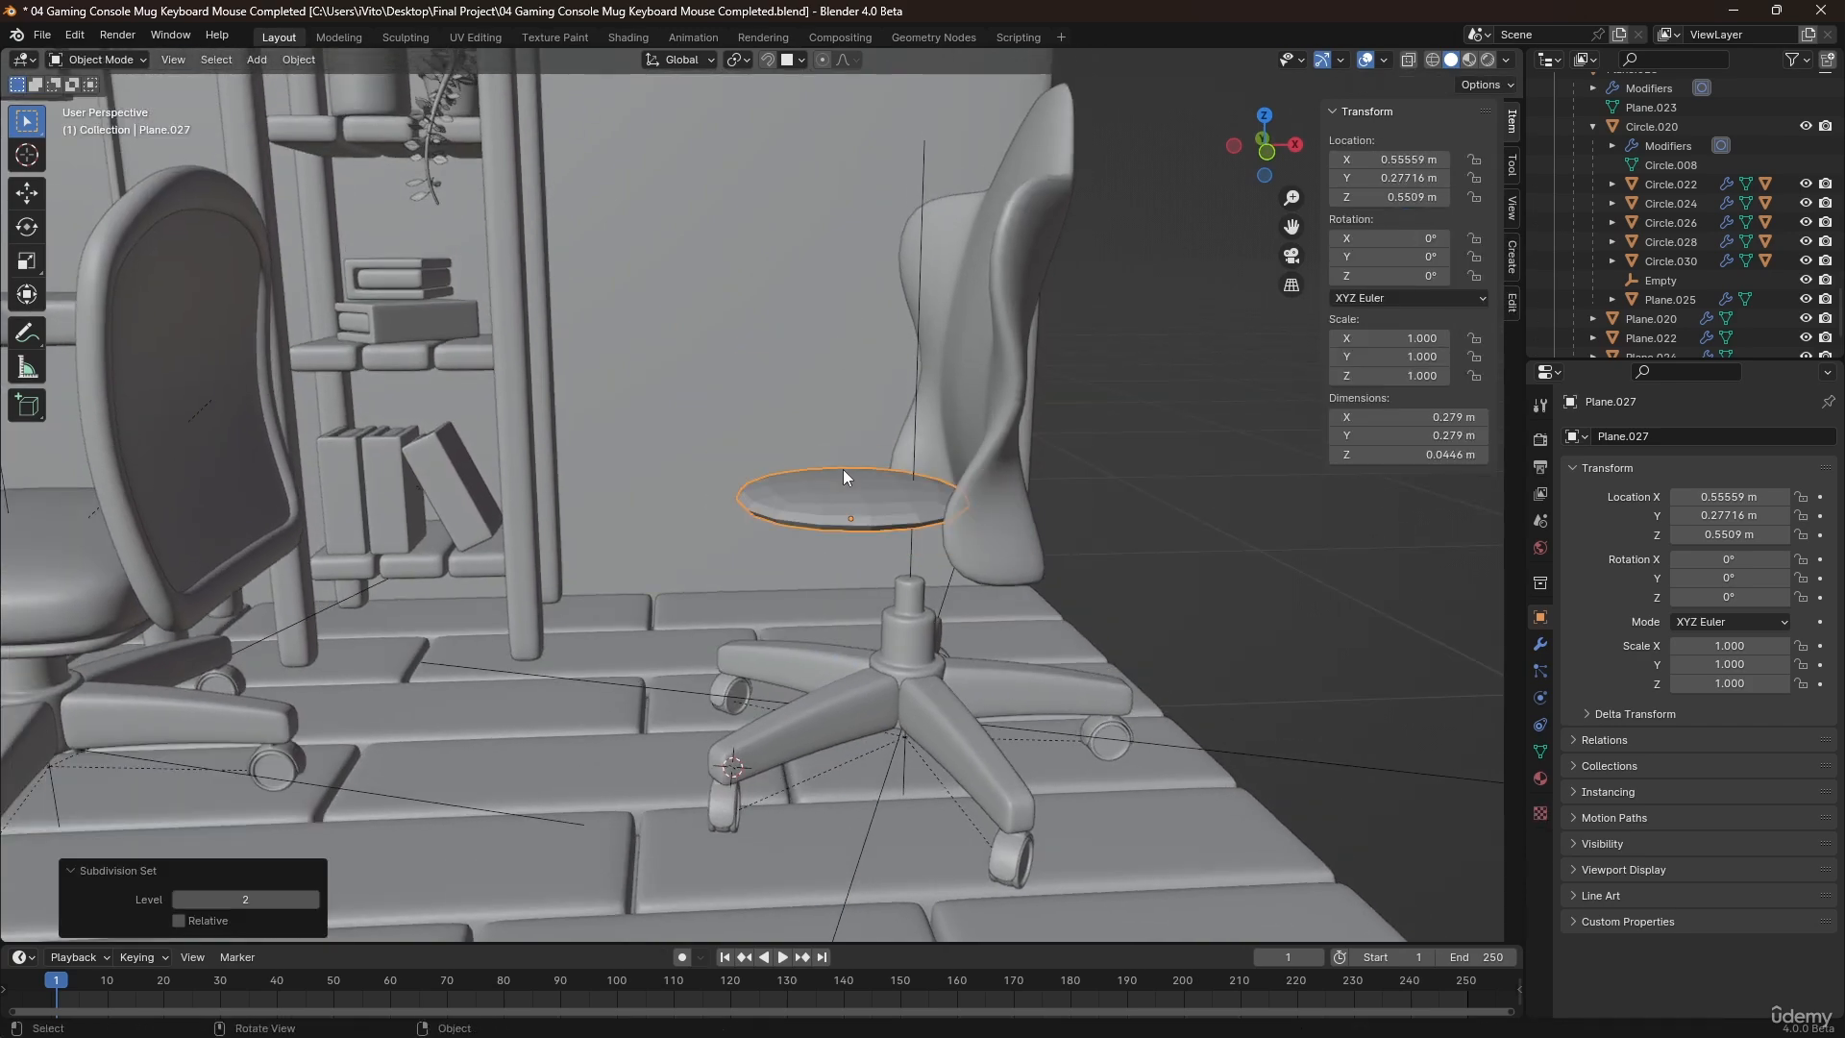
right_click(850, 411)
click(850, 411)
Add one horizontal loop cut around the seat block at the middle of its thickness.
key(Tab)
scroll(842, 499, up, 2)
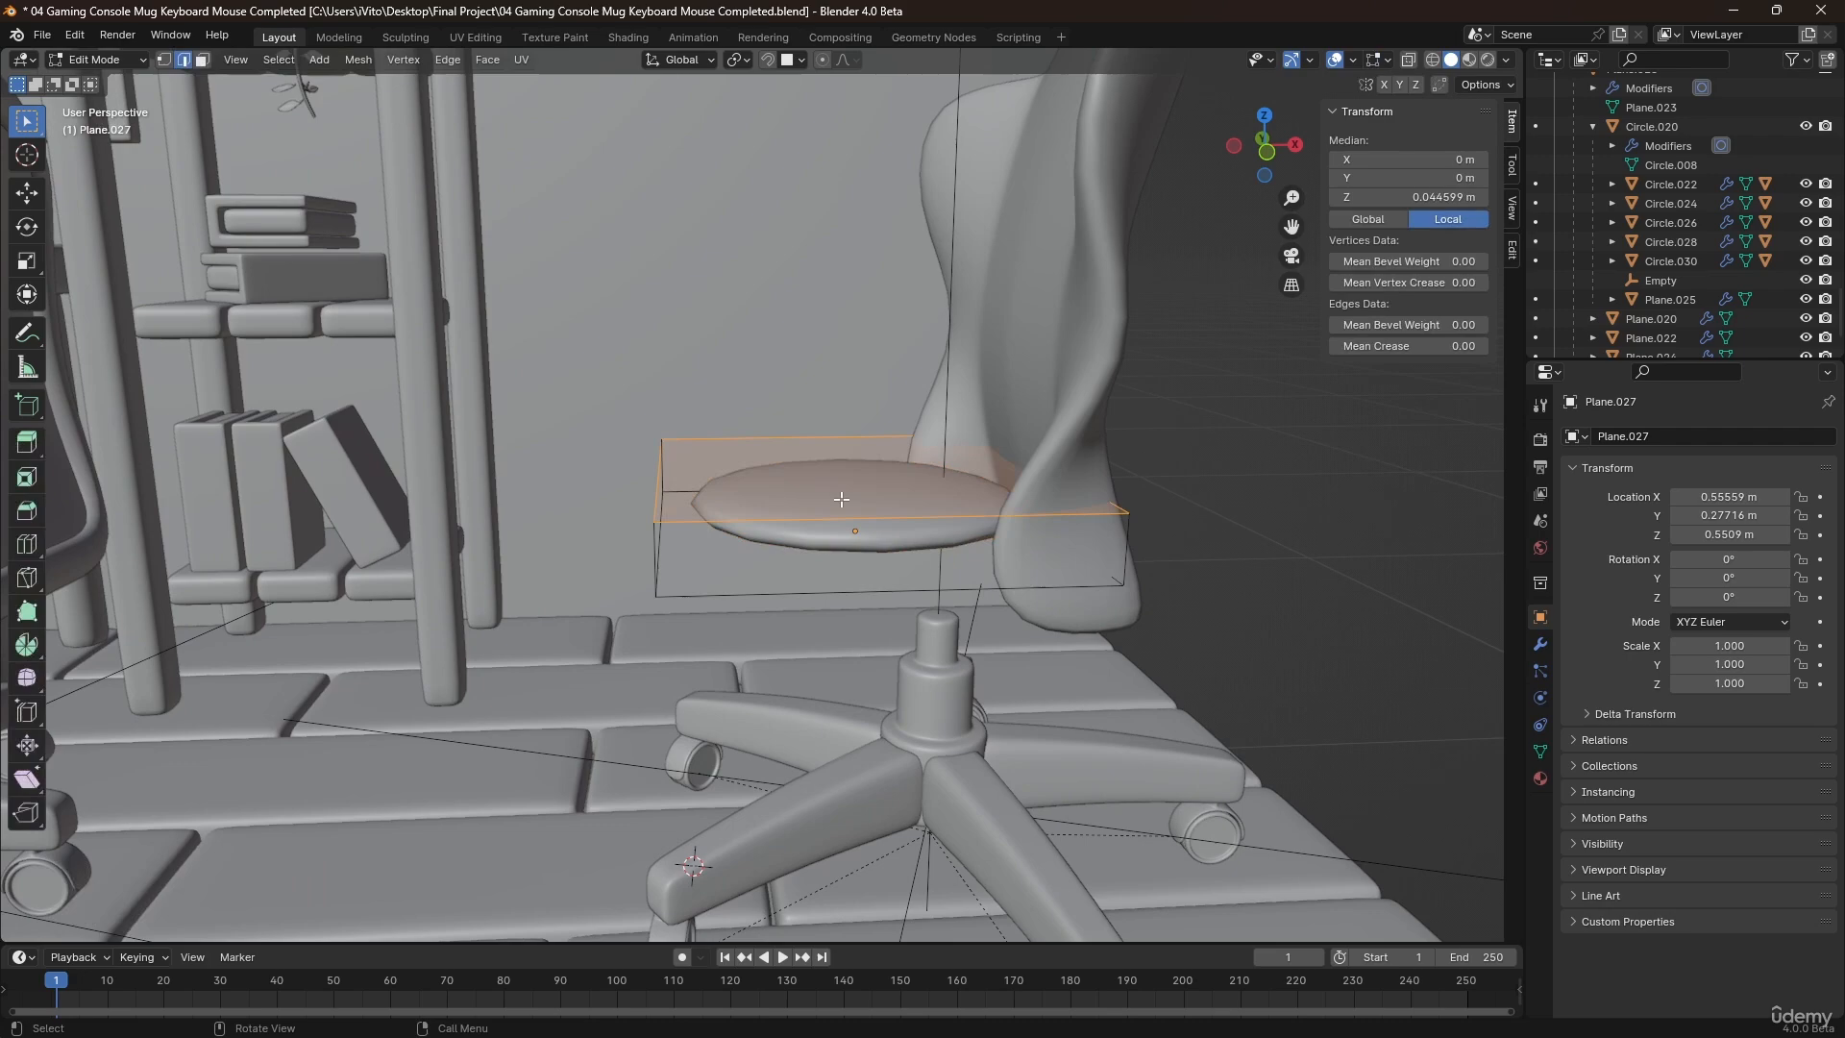
click(702, 557)
right_click(702, 557)
middle_drag(703, 557, 764, 593)
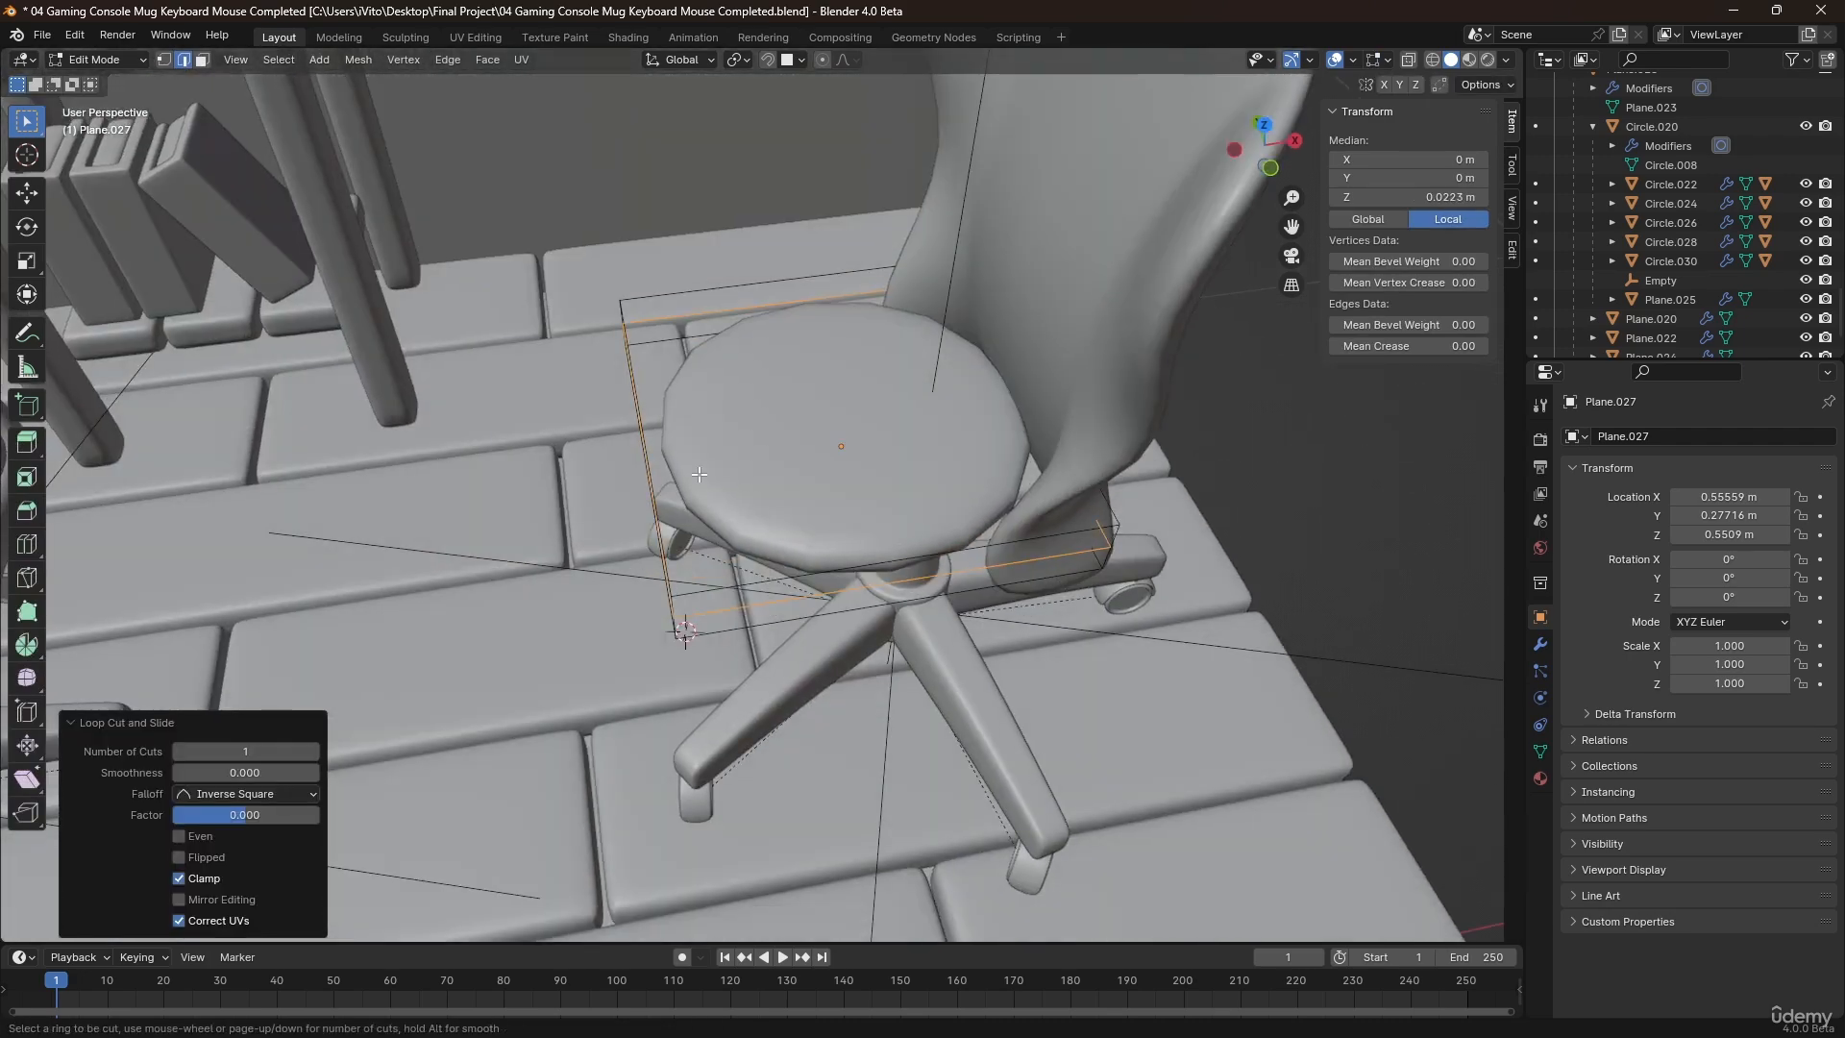
Add a centred front-to-back loop cut across the seat and bevel it widely into two edges near the block's sides.
click(798, 284)
right_click(799, 284)
middle_drag(908, 449, 869, 396)
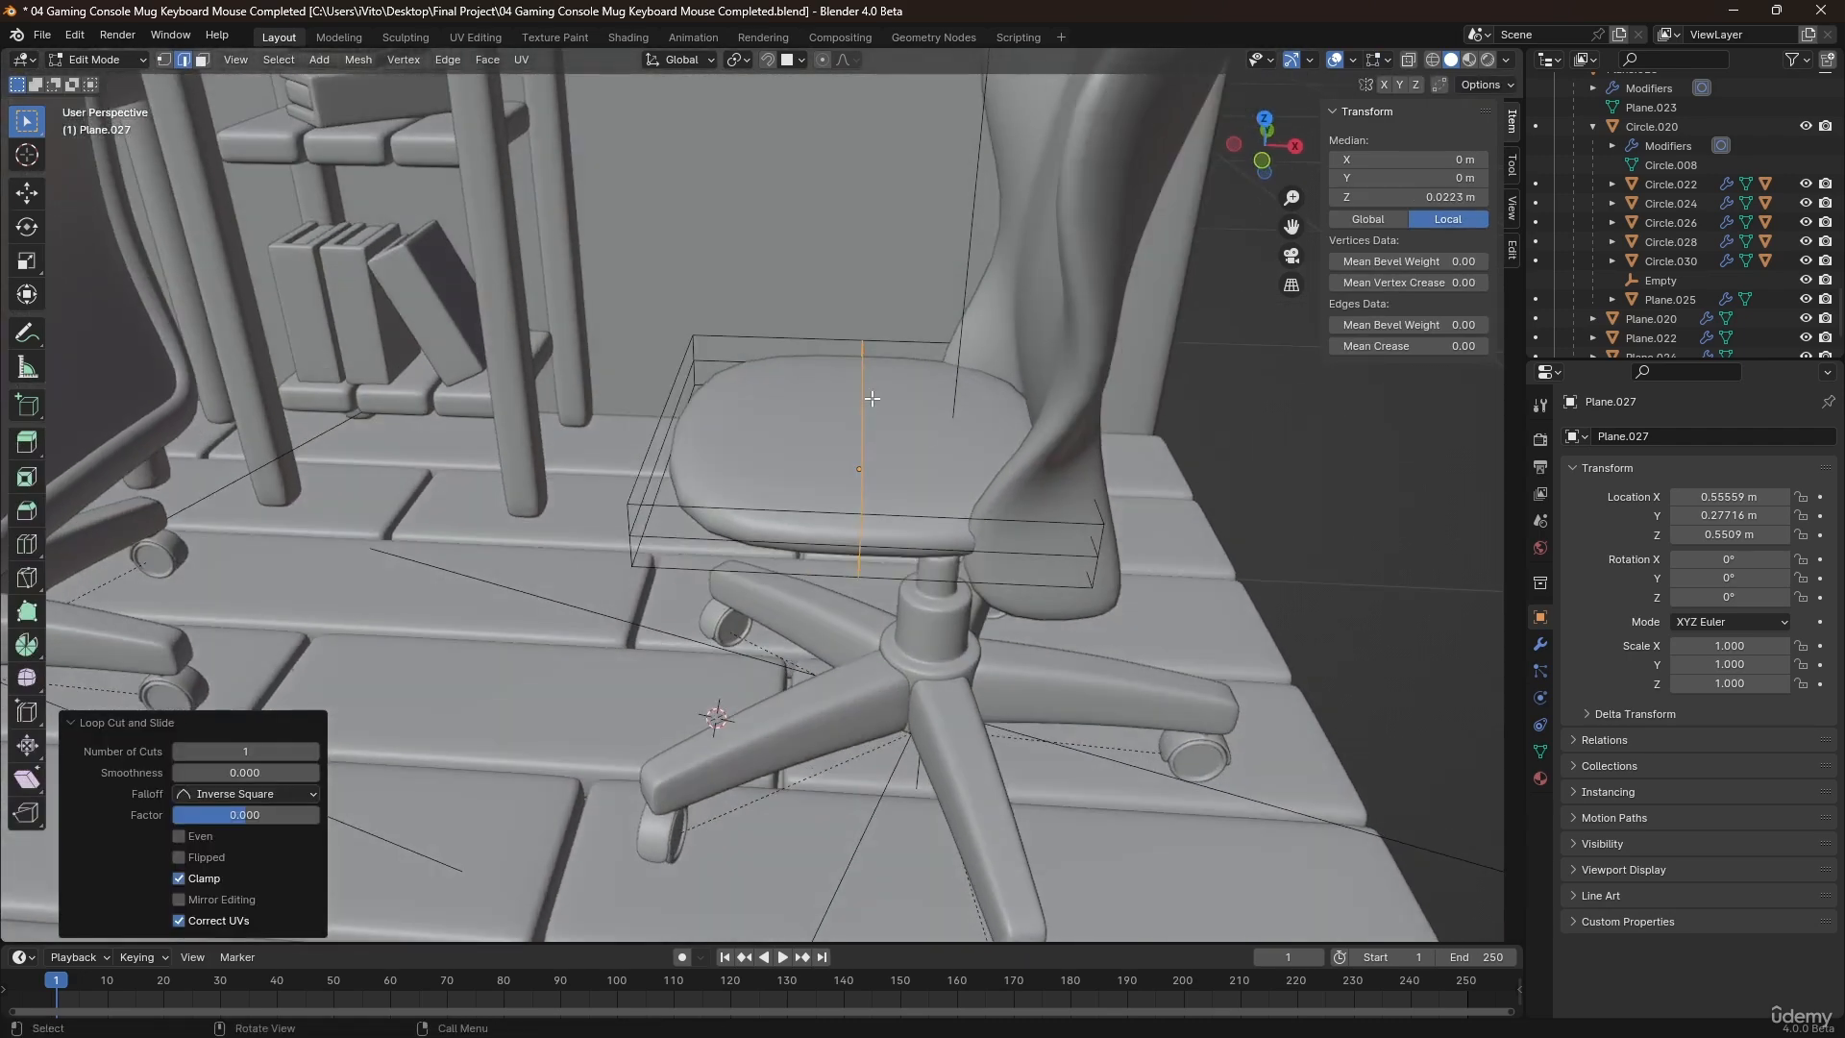
key(ctrl+b)
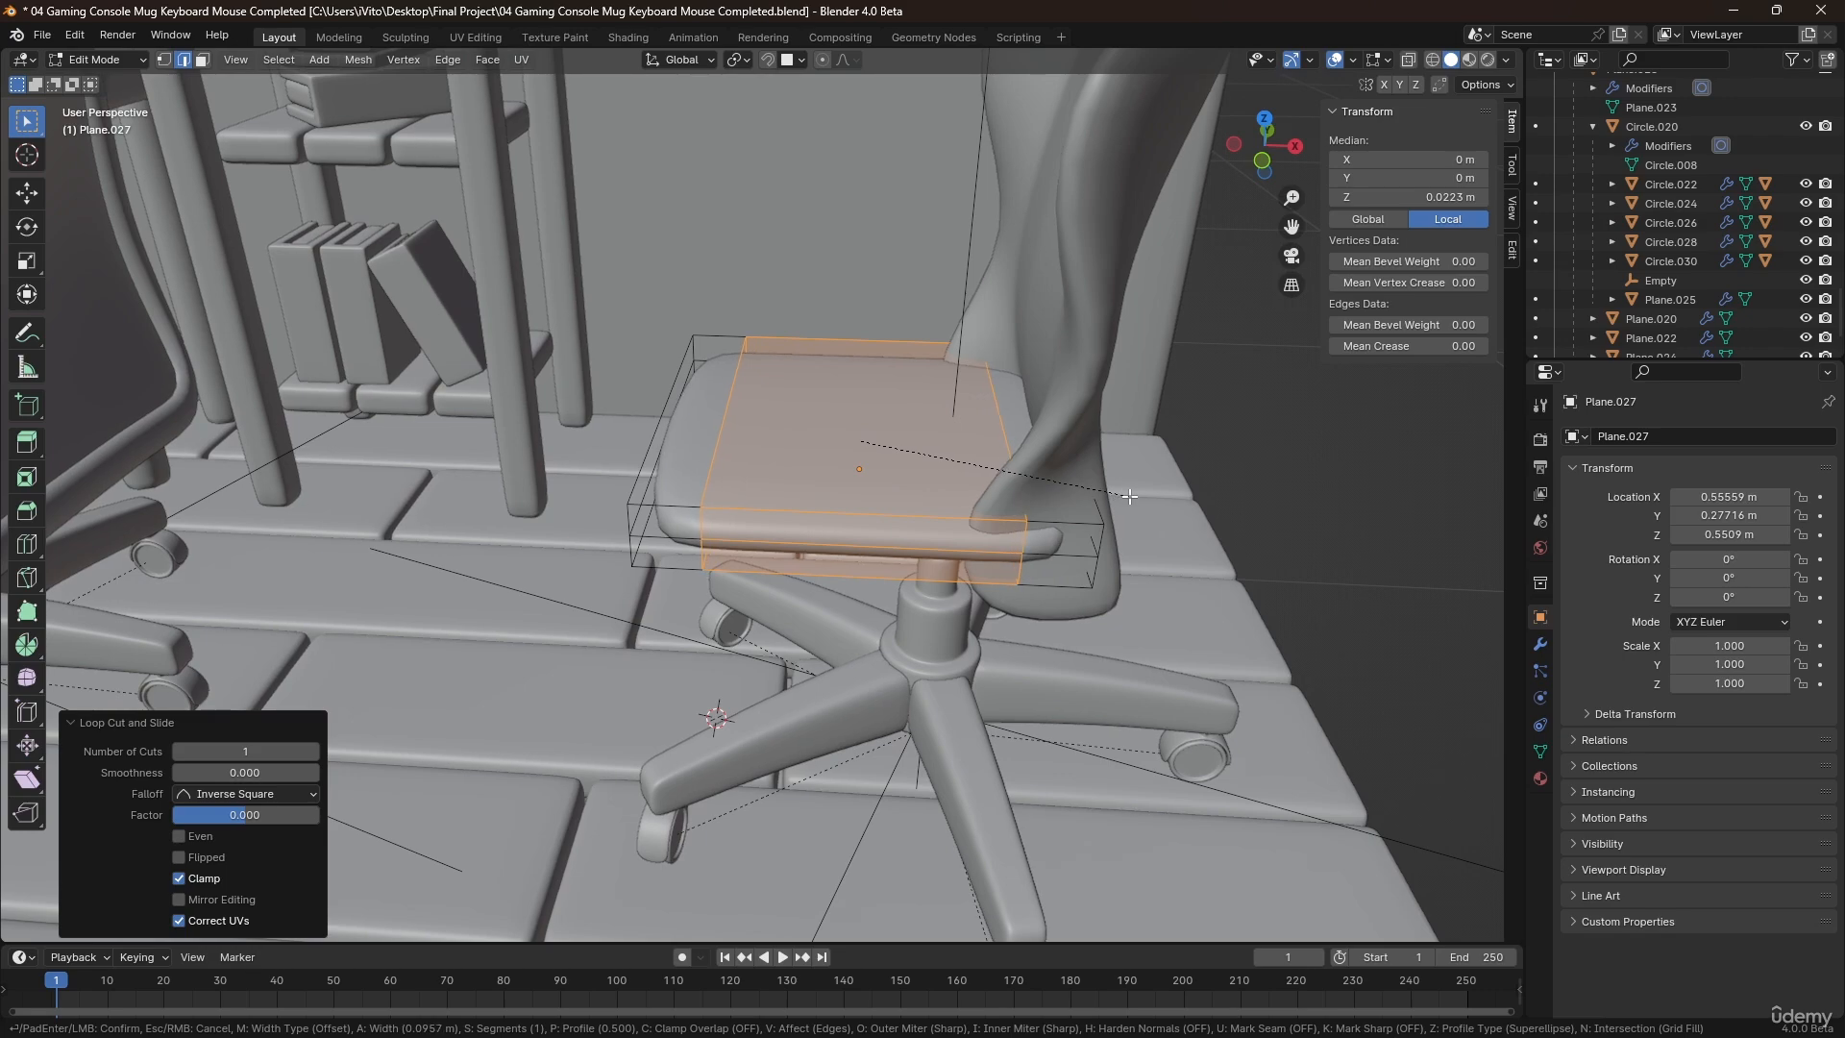
click(1129, 497)
Add a centred loop cut in the perpendicular direction and bevel it about 0.118 m wide to sharpen the seat's outline.
key(ctrl+r)
click(679, 443)
right_click(678, 443)
key(ctrl+b)
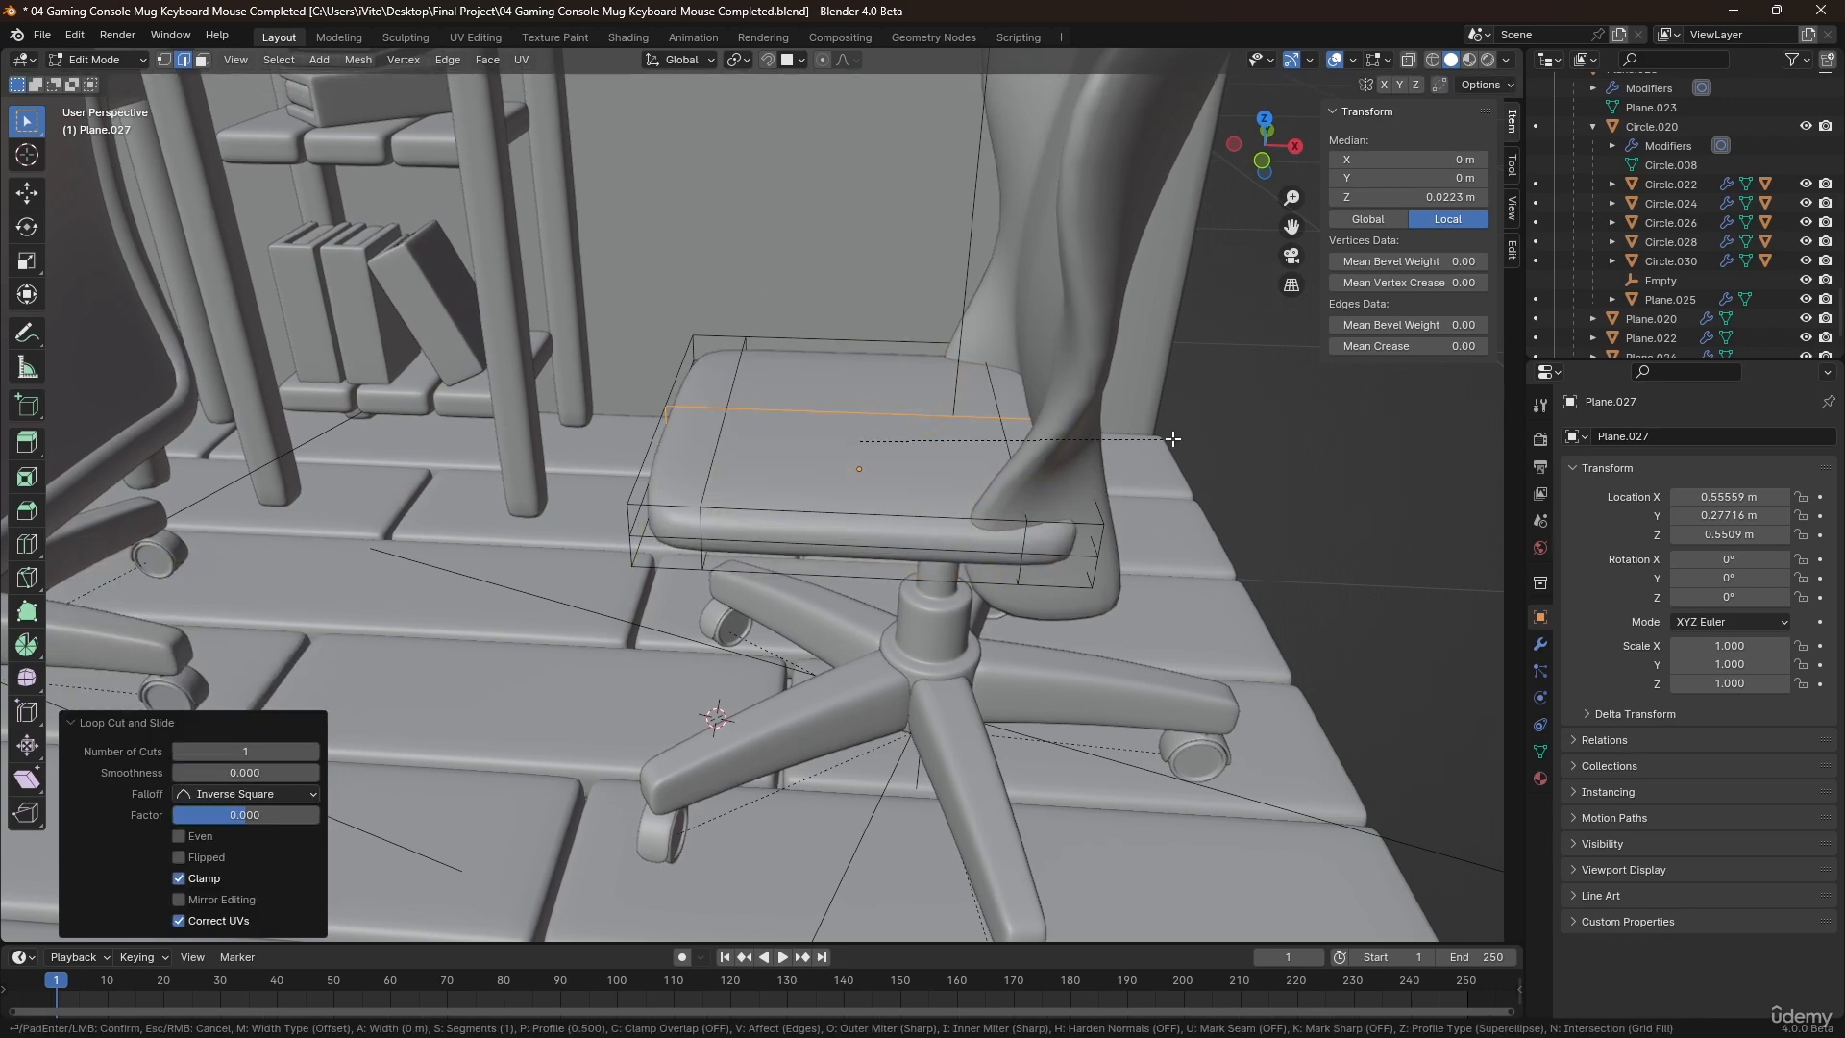
click(1336, 471)
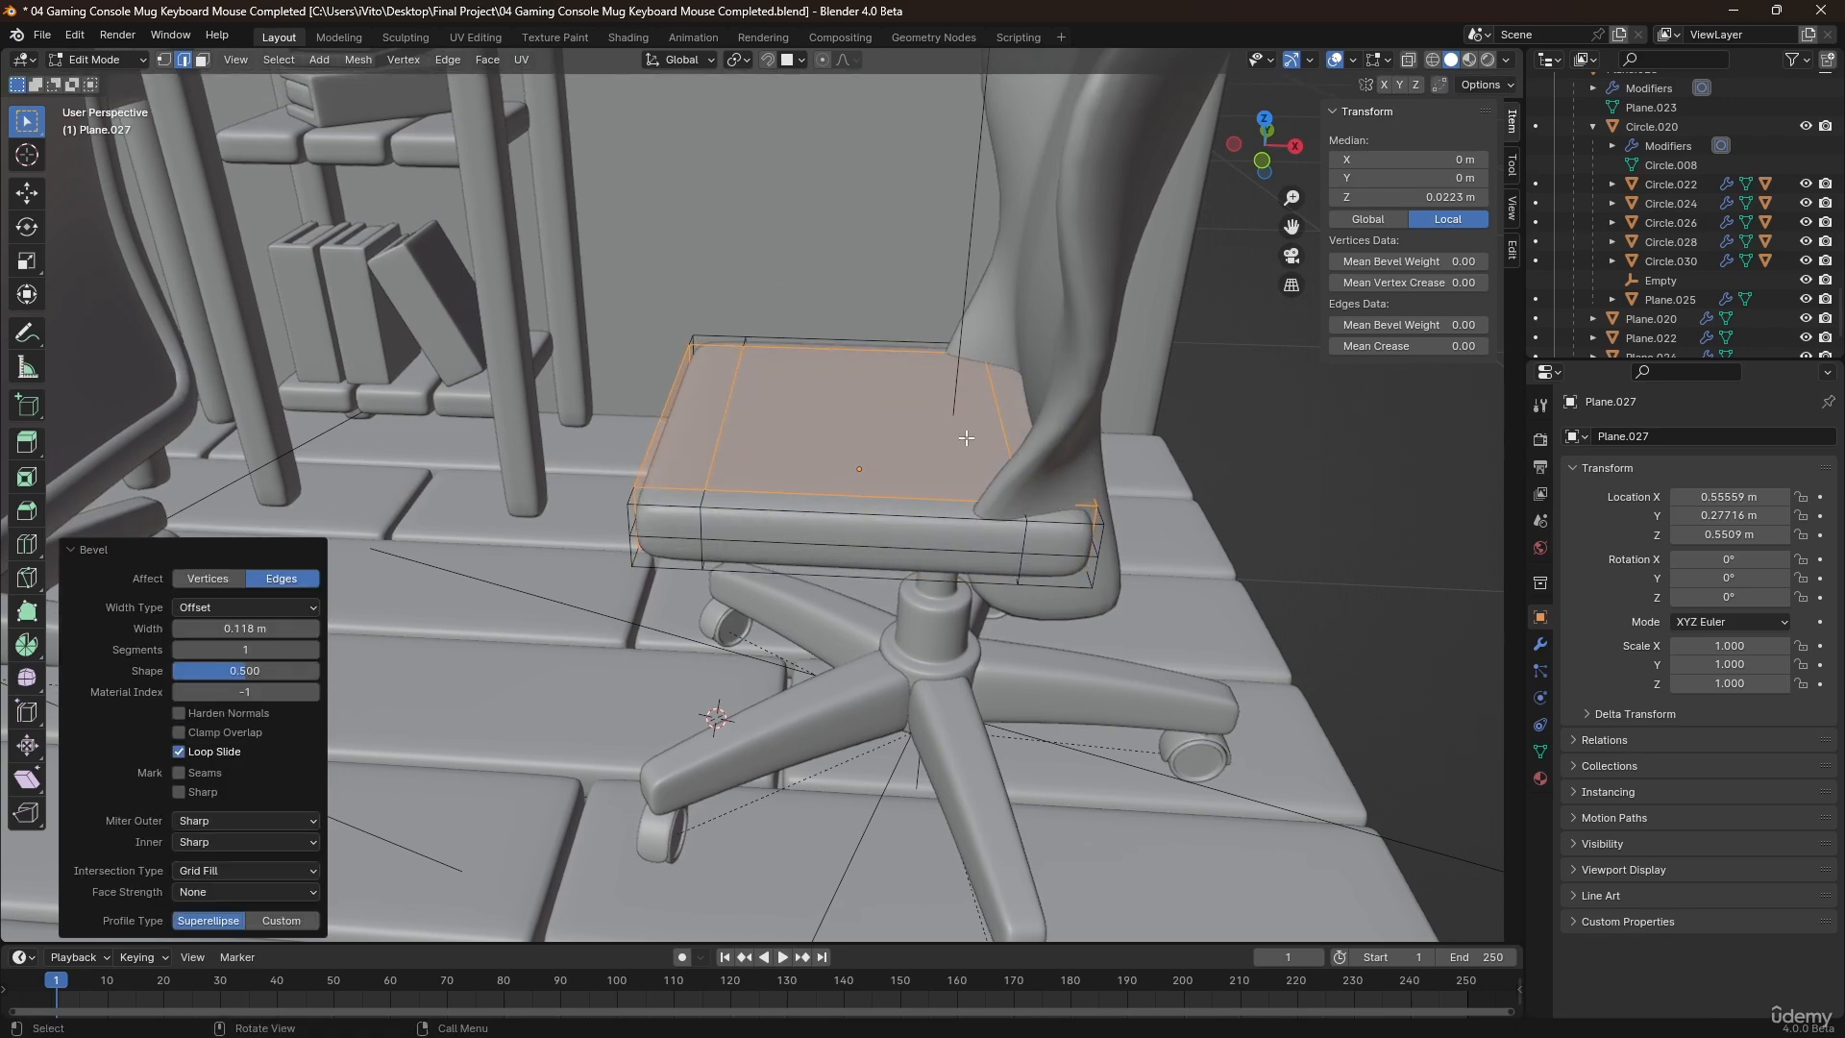
Add two evenly spaced loop cuts across the wide middle section of the seat.
middle_drag(961, 500, 791, 514)
key(ctrl+r)
scroll(791, 514, up, 1)
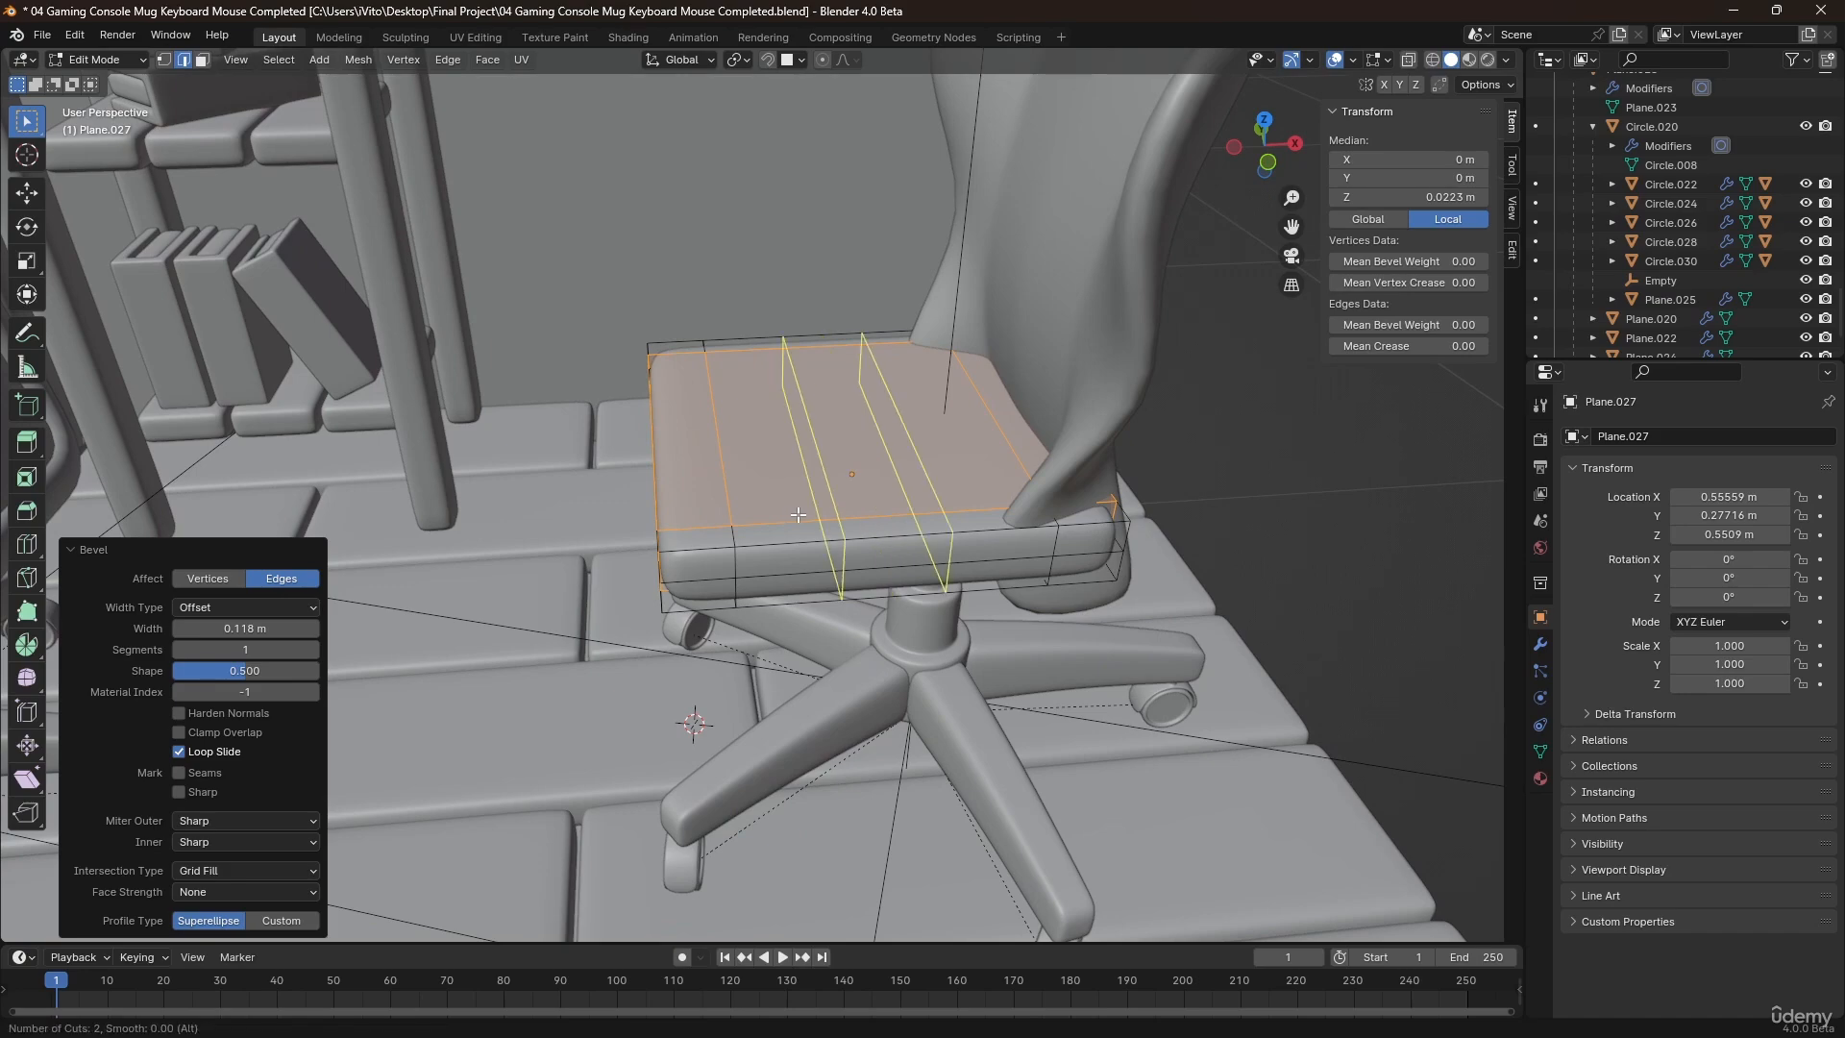
click(791, 514)
right_click(796, 515)
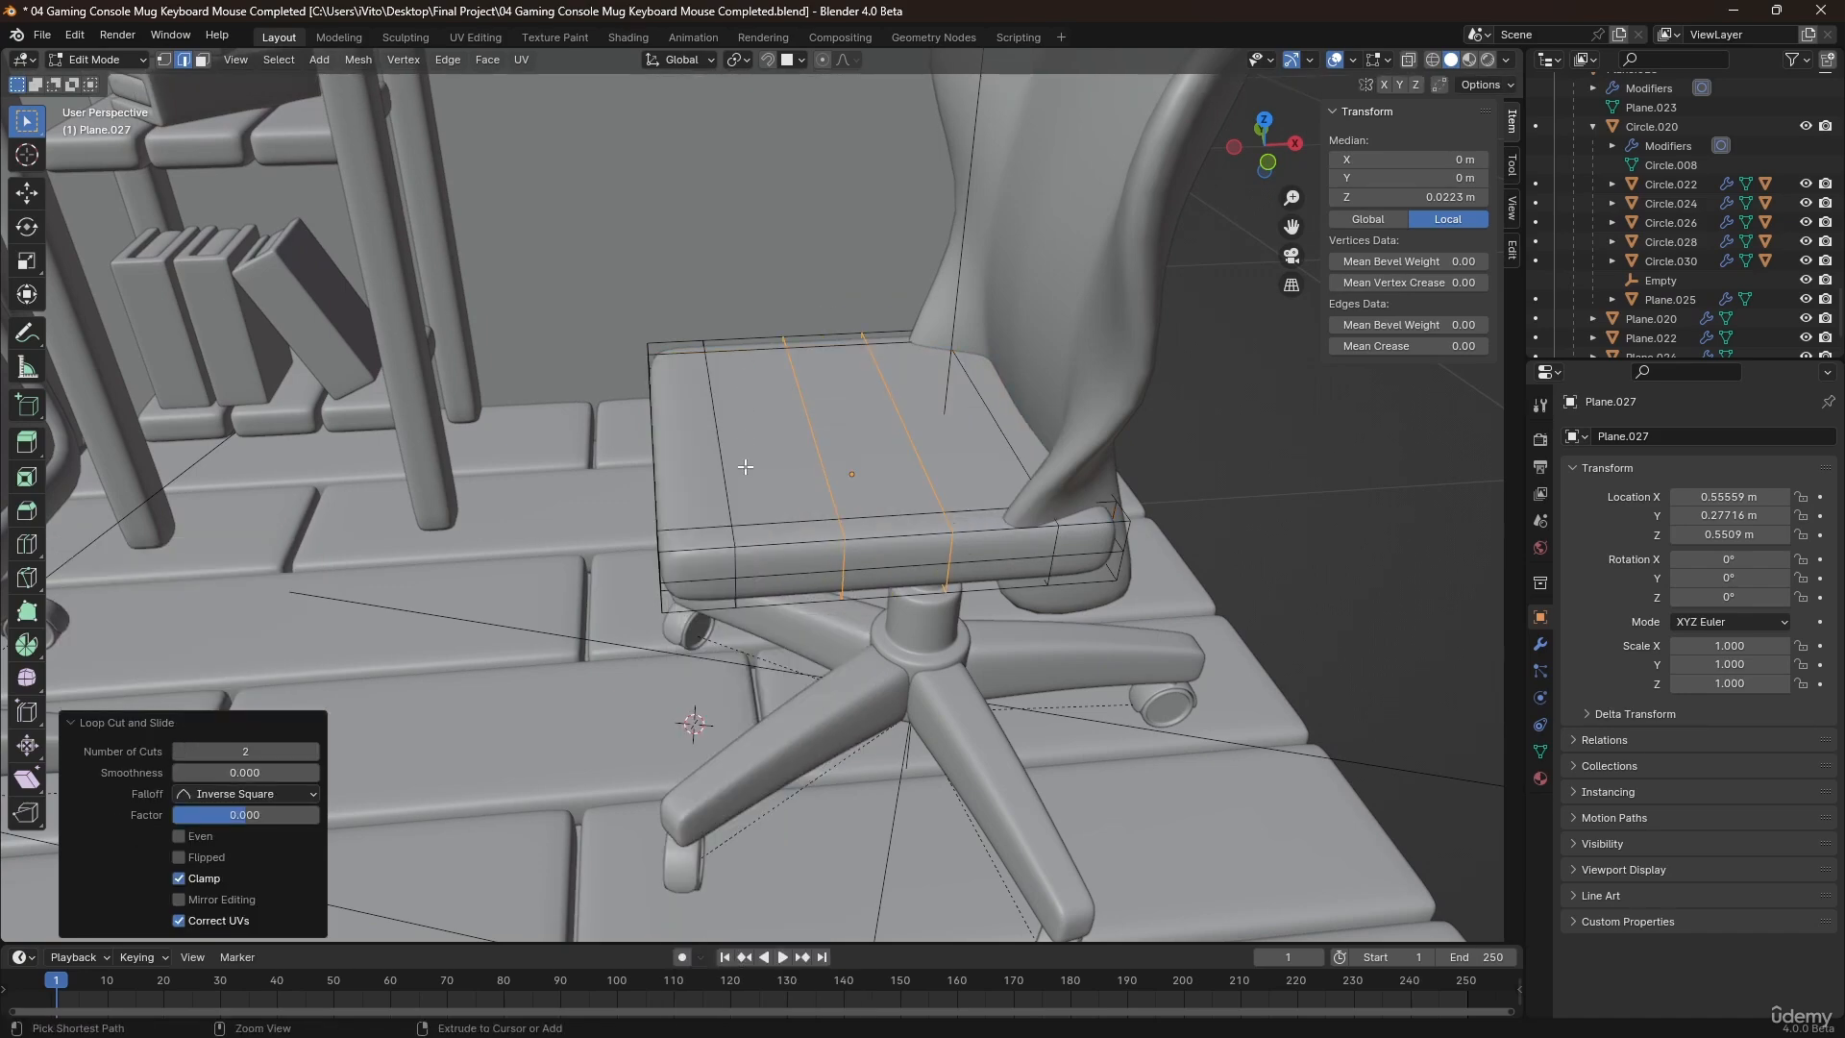
Add two more loop cuts through the seat's middle section, perpendicular to the previous pair.
click(746, 496)
right_click(745, 496)
middle_drag(746, 496, 767, 436)
key(1)
key(Tab)
key(Tab)
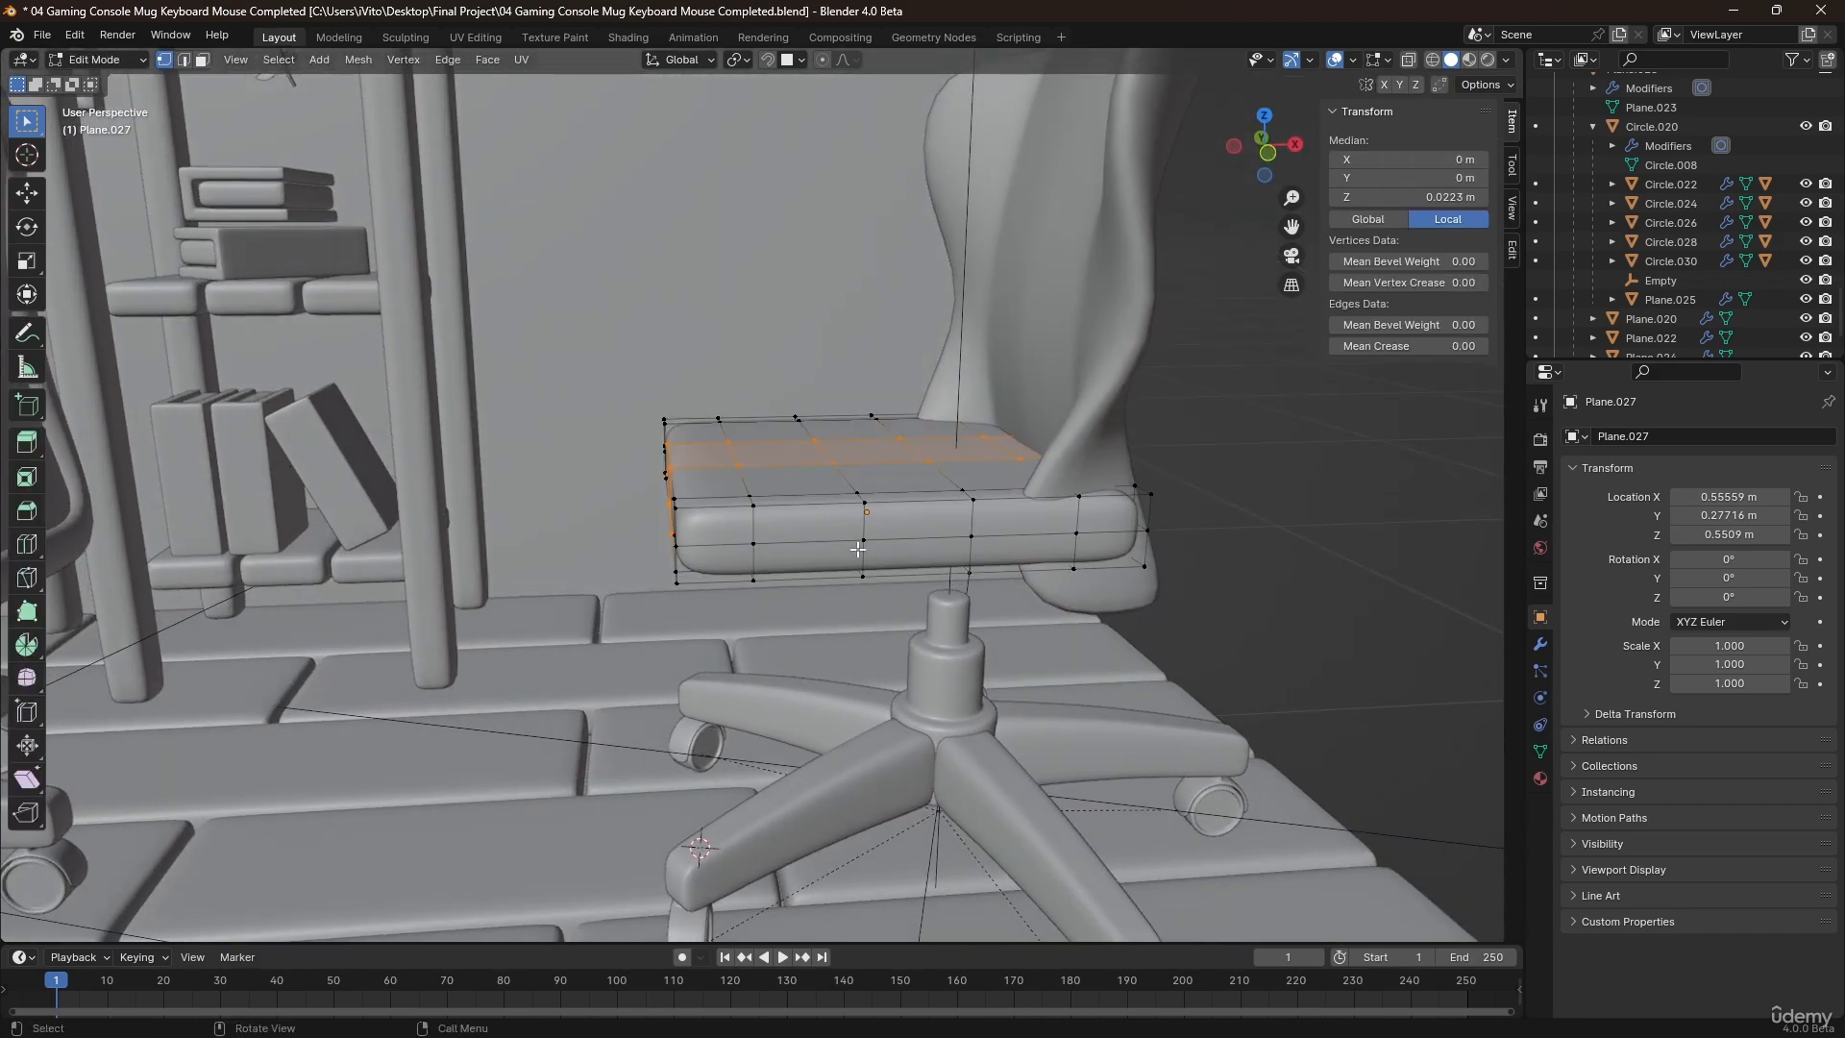
Duplicate the lower row of faces on the seat's near side, separate it into its own object and select that strip.
key(3)
click(748, 567)
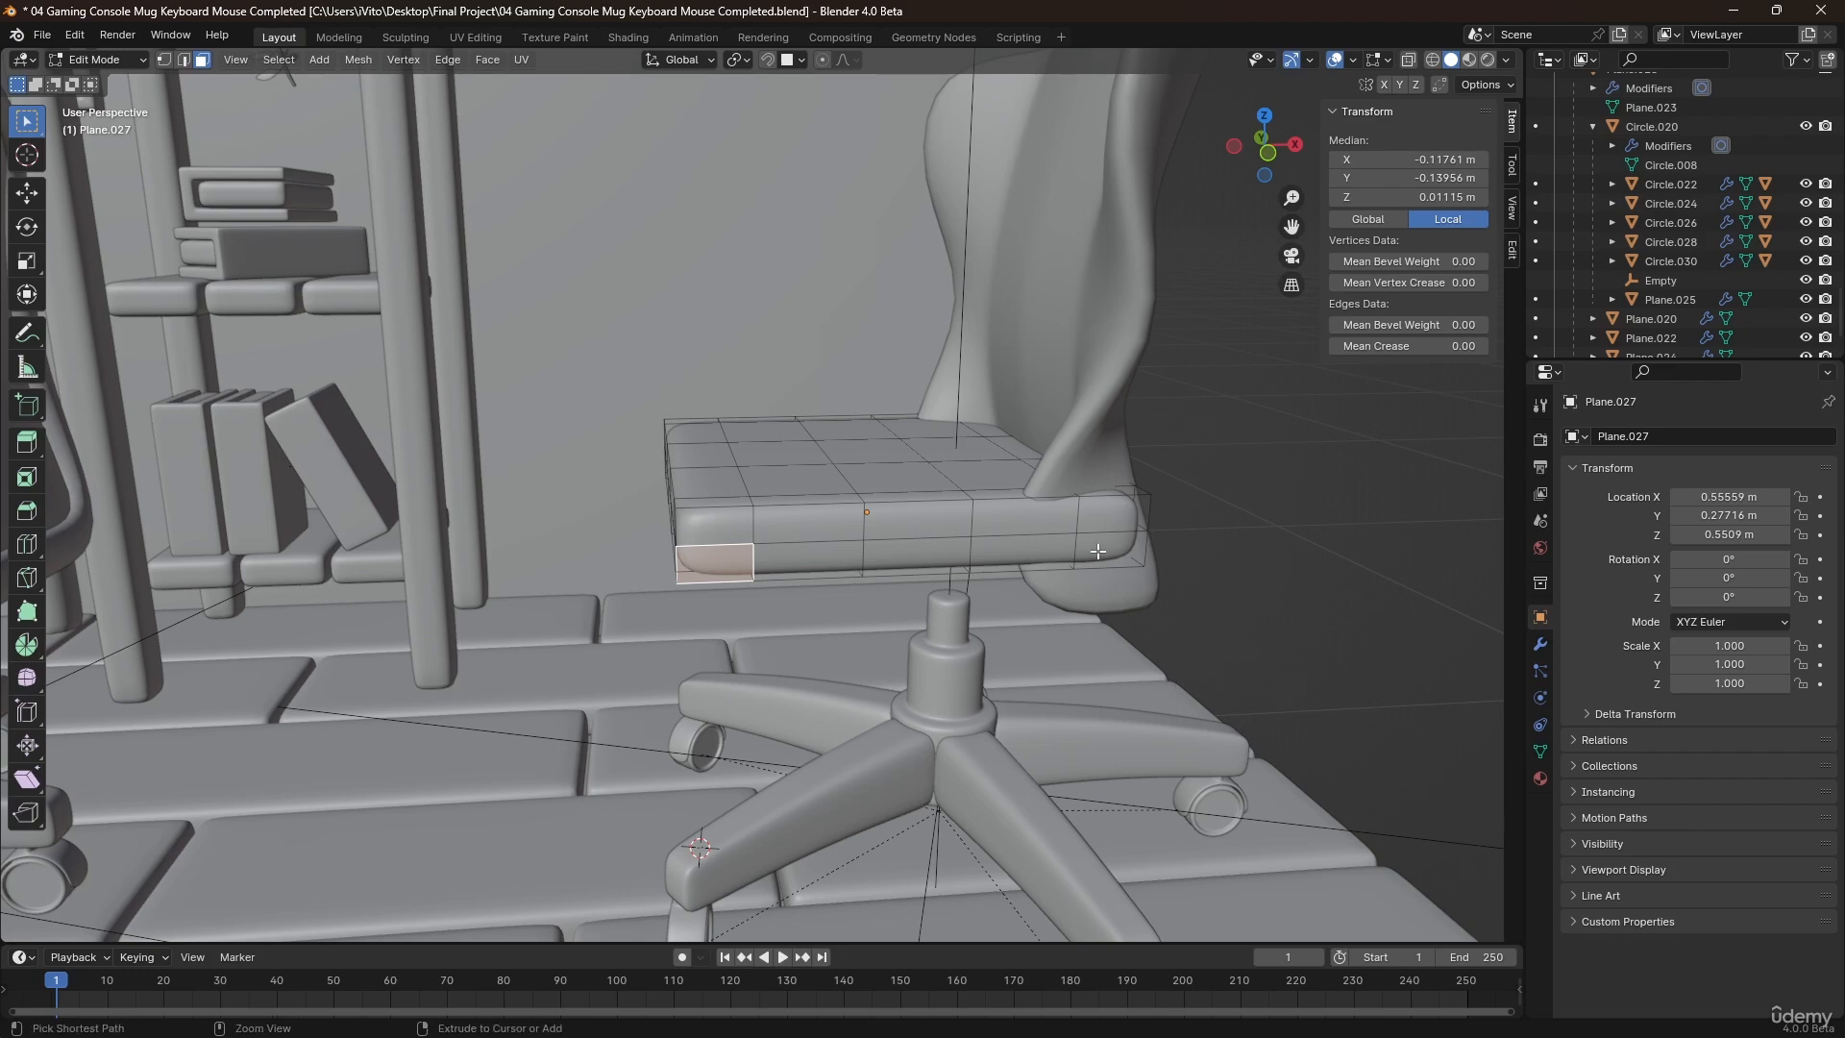
ctrl+click(1099, 552)
key(shift+d)
right_click(729, 536)
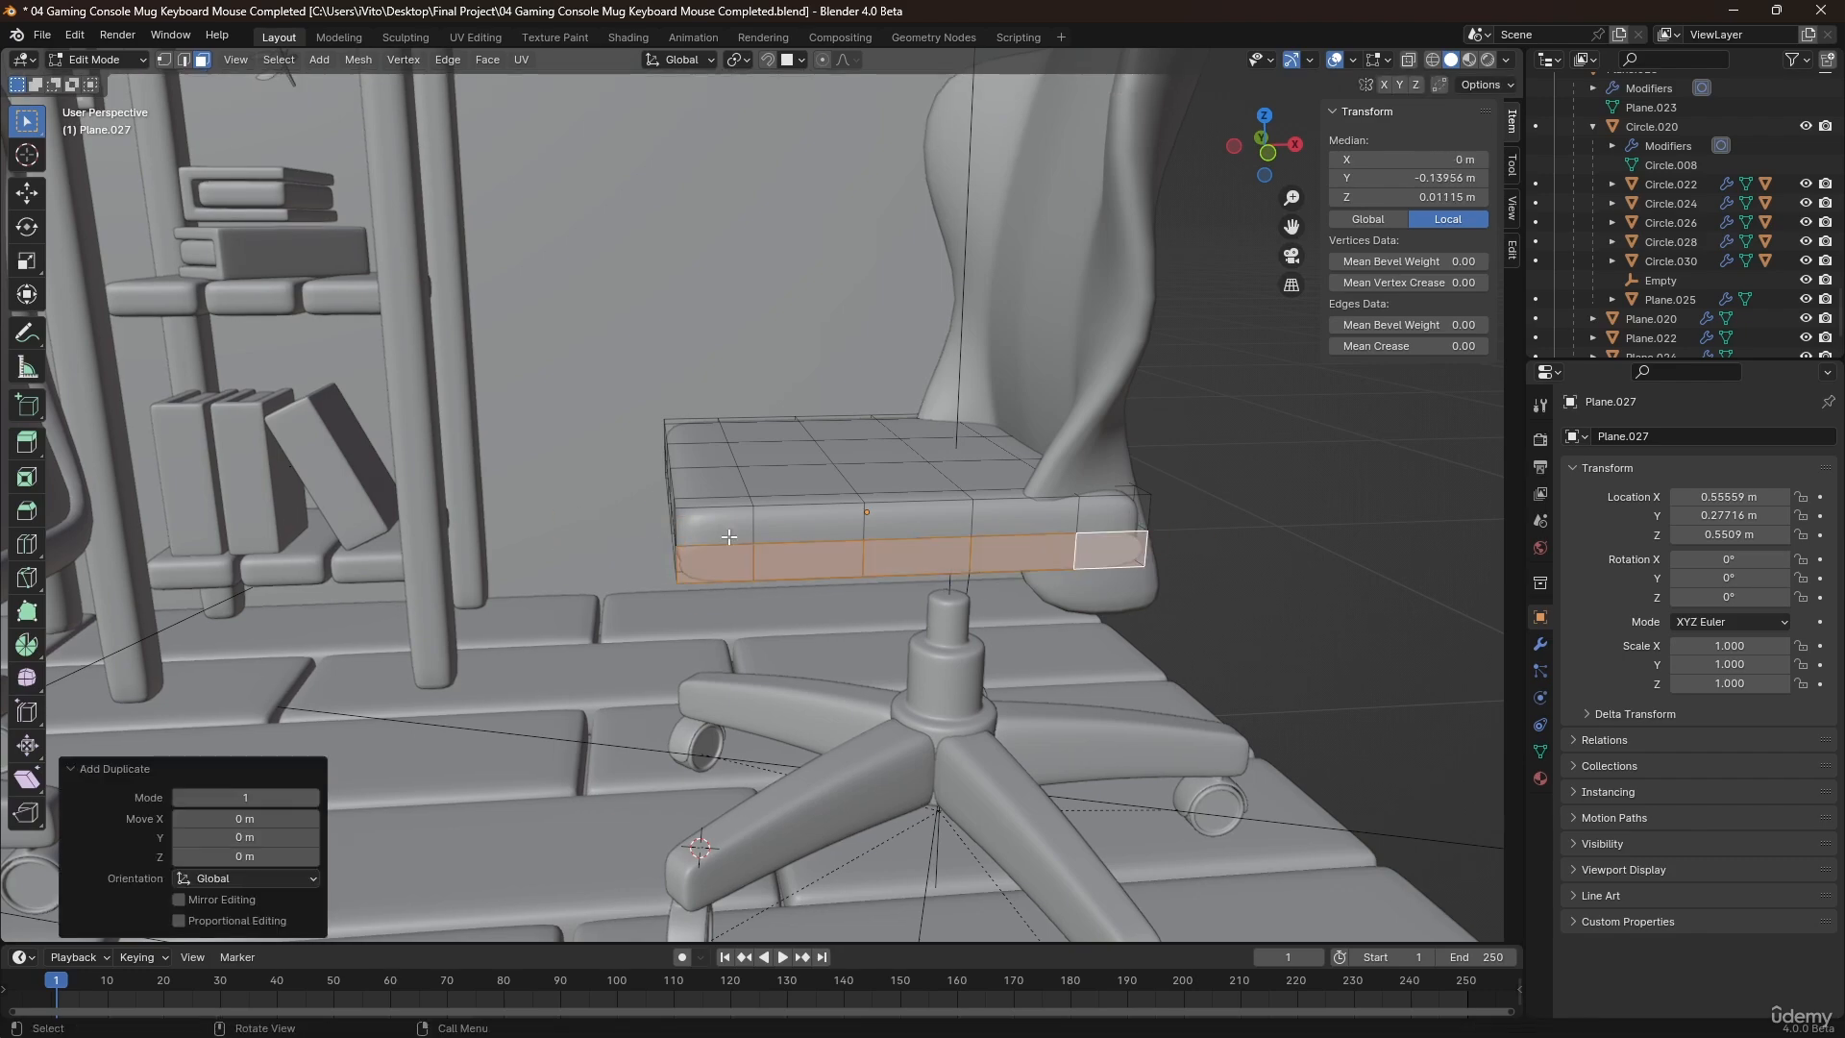
key(p)
click(729, 534)
key(Tab)
click(904, 555)
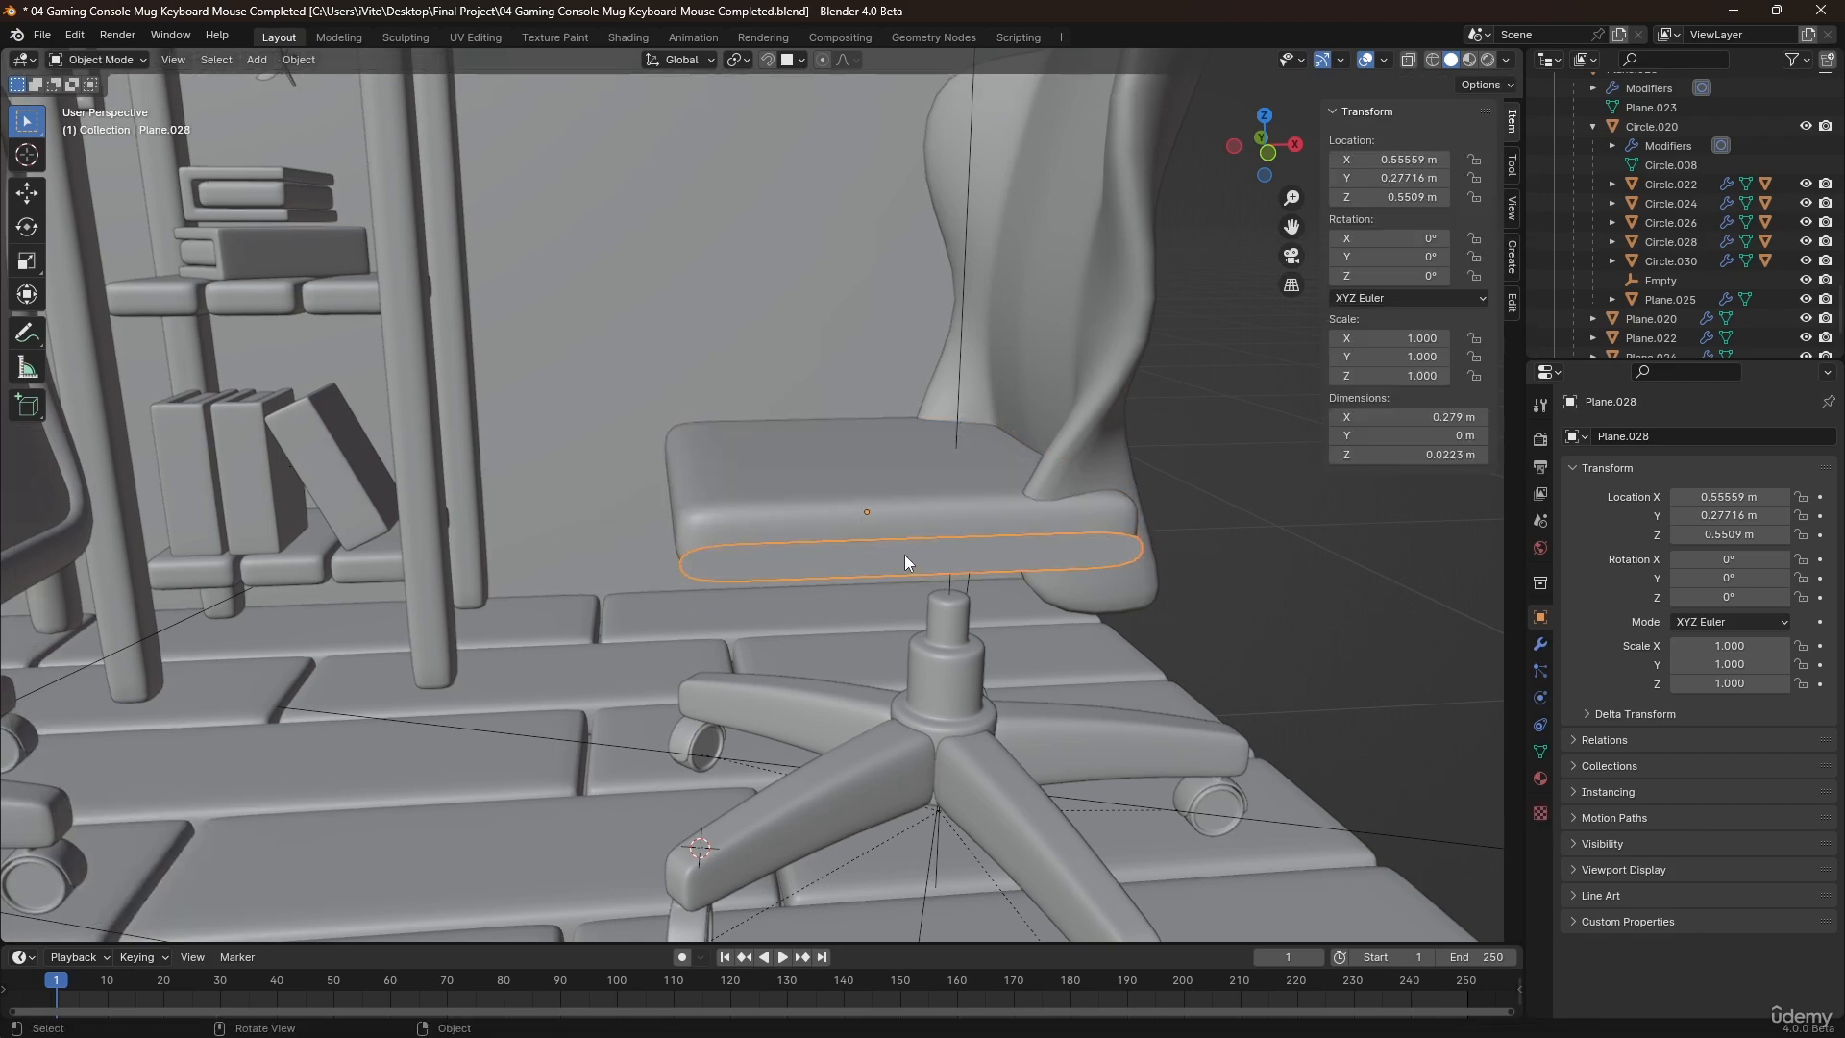
Lower the seat and the separated strip together by about 0.045 m along Z, towards the chair base.
middle_drag(903, 556, 867, 546)
click(874, 505)
key(g)
key(z)
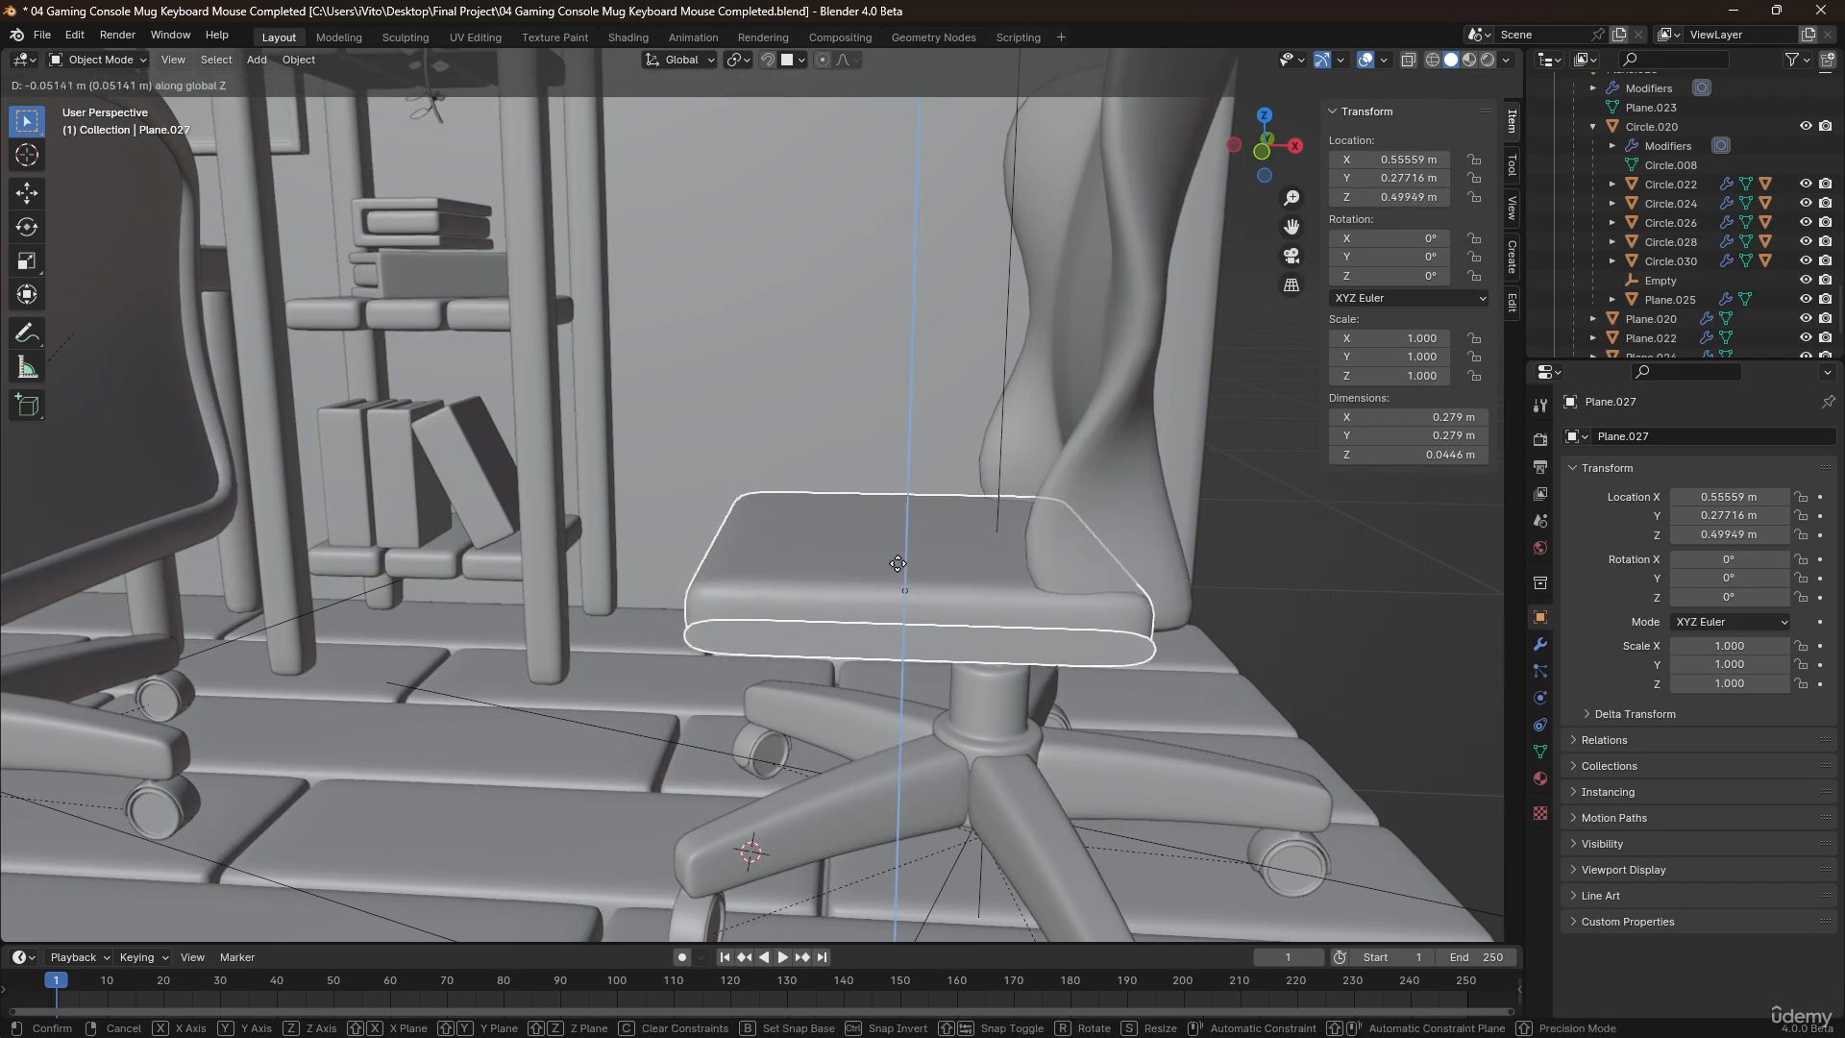
click(896, 555)
mouse_move(901, 551)
middle_down()
mouse_move(1080, 603)
mouse_move(967, 598)
mouse_move(758, 527)
mouse_move(903, 561)
middle_up()
Give the separated strip a Solidify modifier and set its origin to its geometry.
click(867, 640)
key(q)
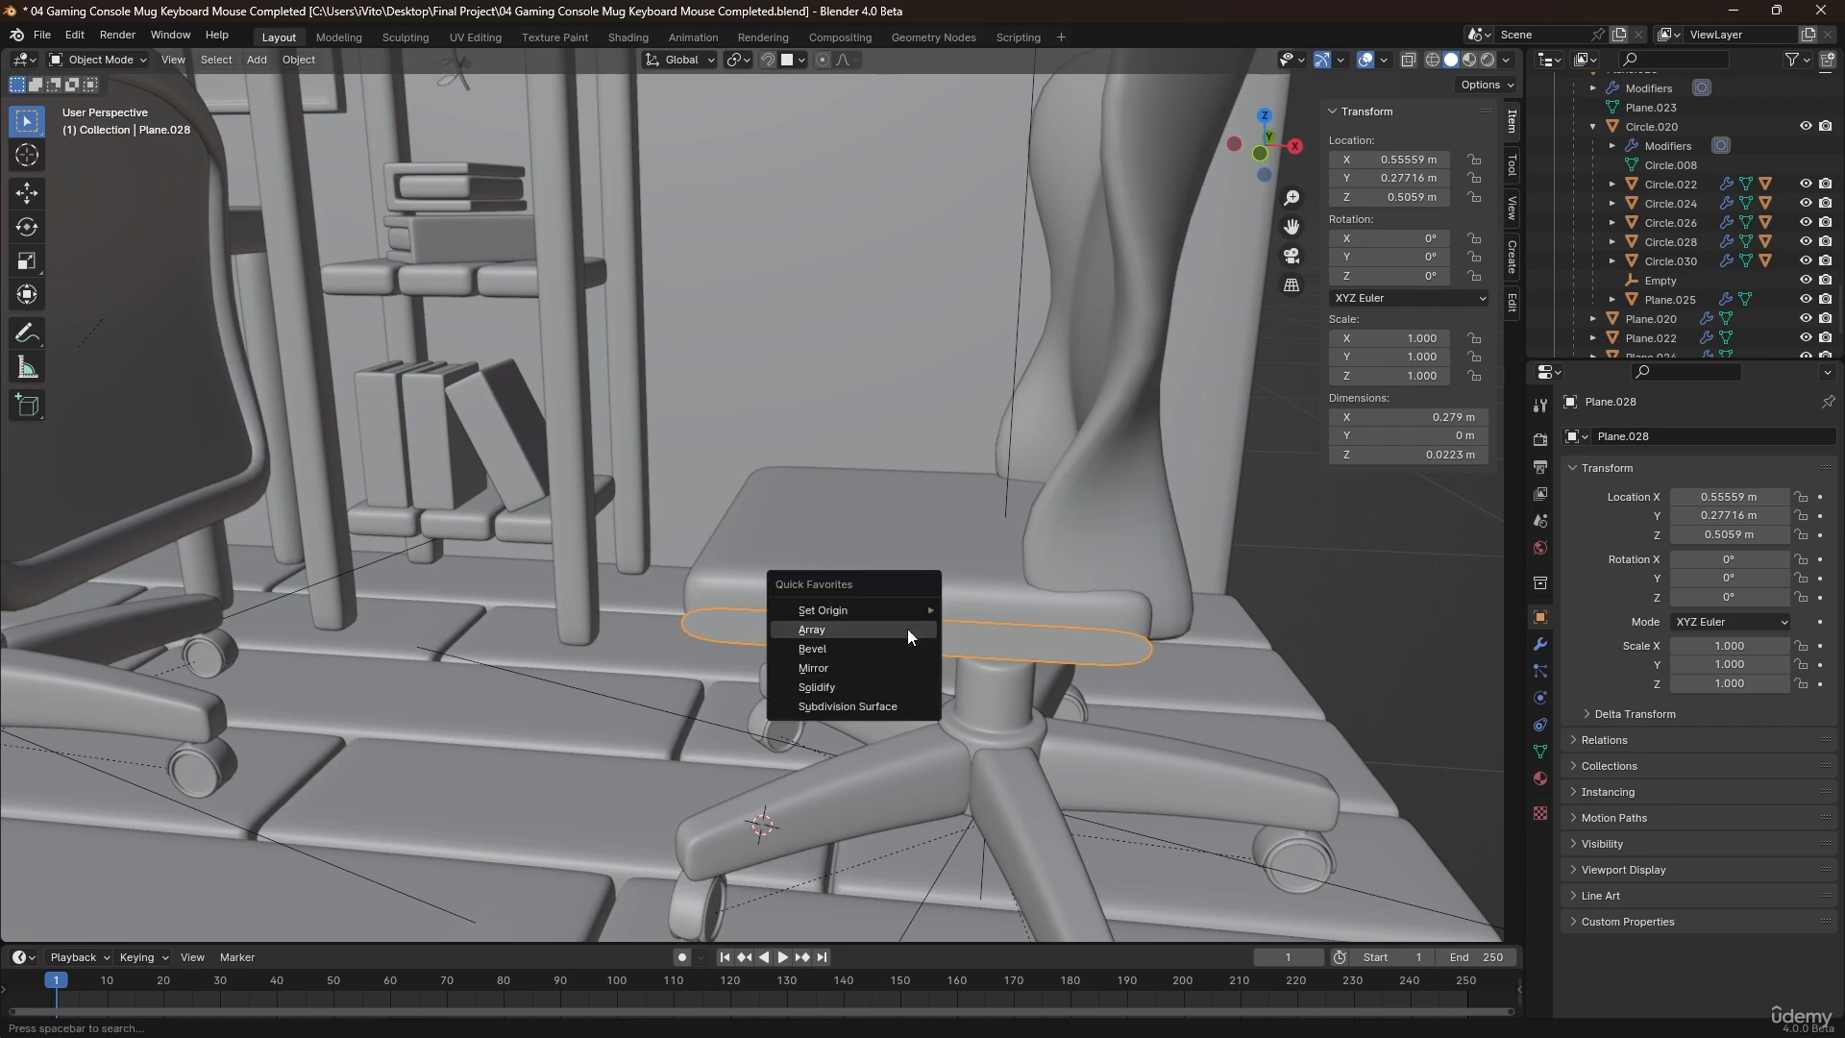
click(842, 685)
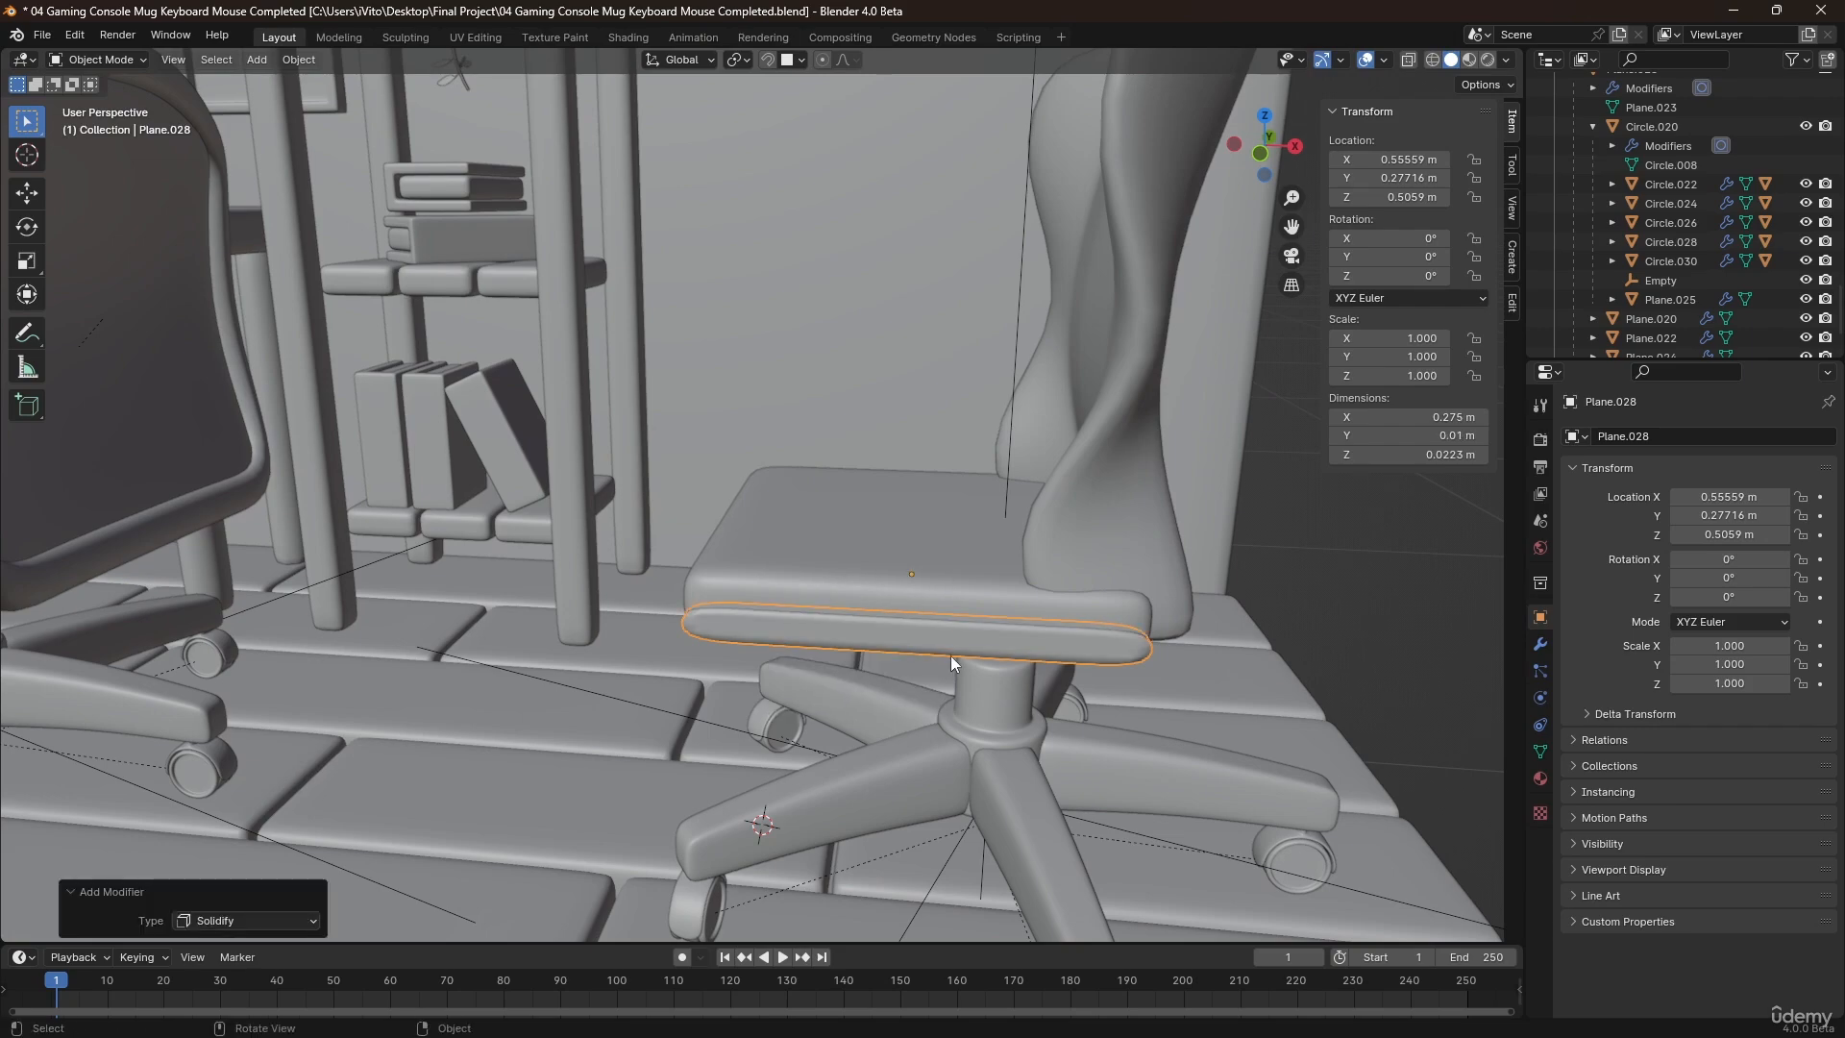
middle_drag(950, 656, 771, 685)
right_click(925, 633)
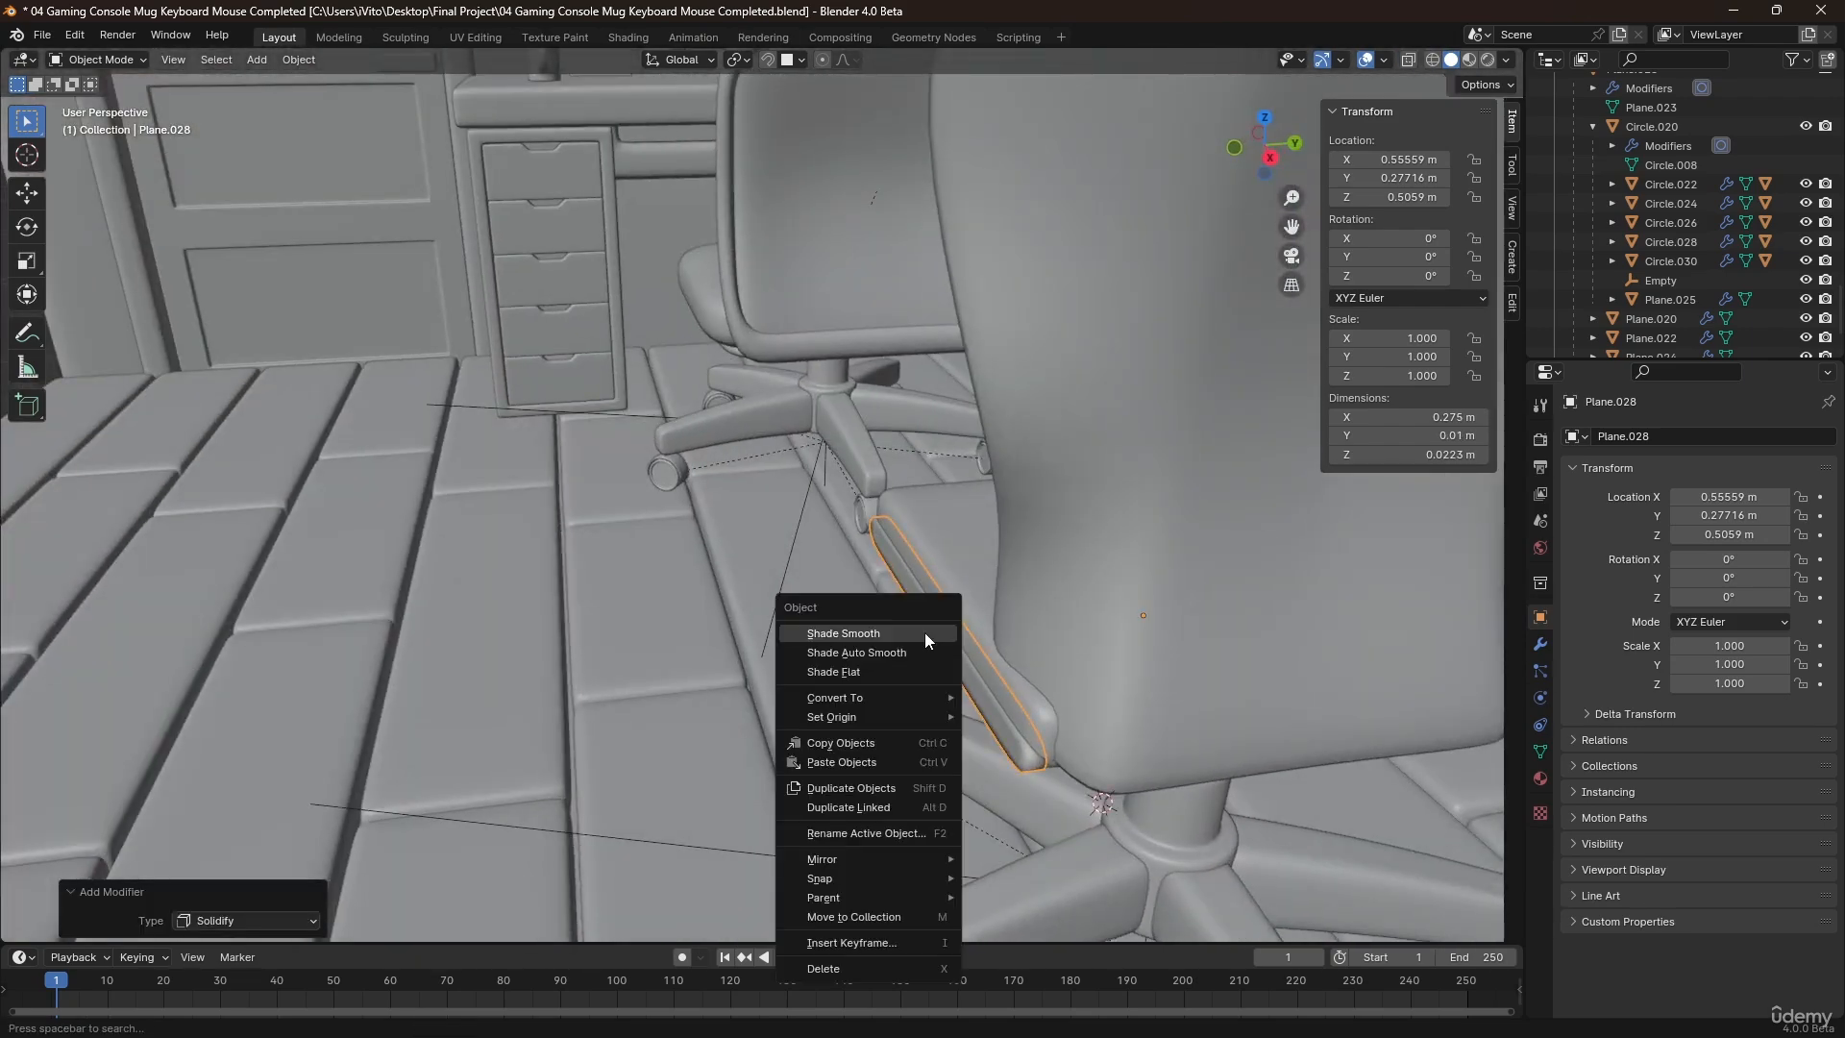
mouse_move(920, 711)
click(1011, 741)
Move the strip about -0.034 m along Y away from the seat and set its Solidify thickness to 0.024 m.
key(g)
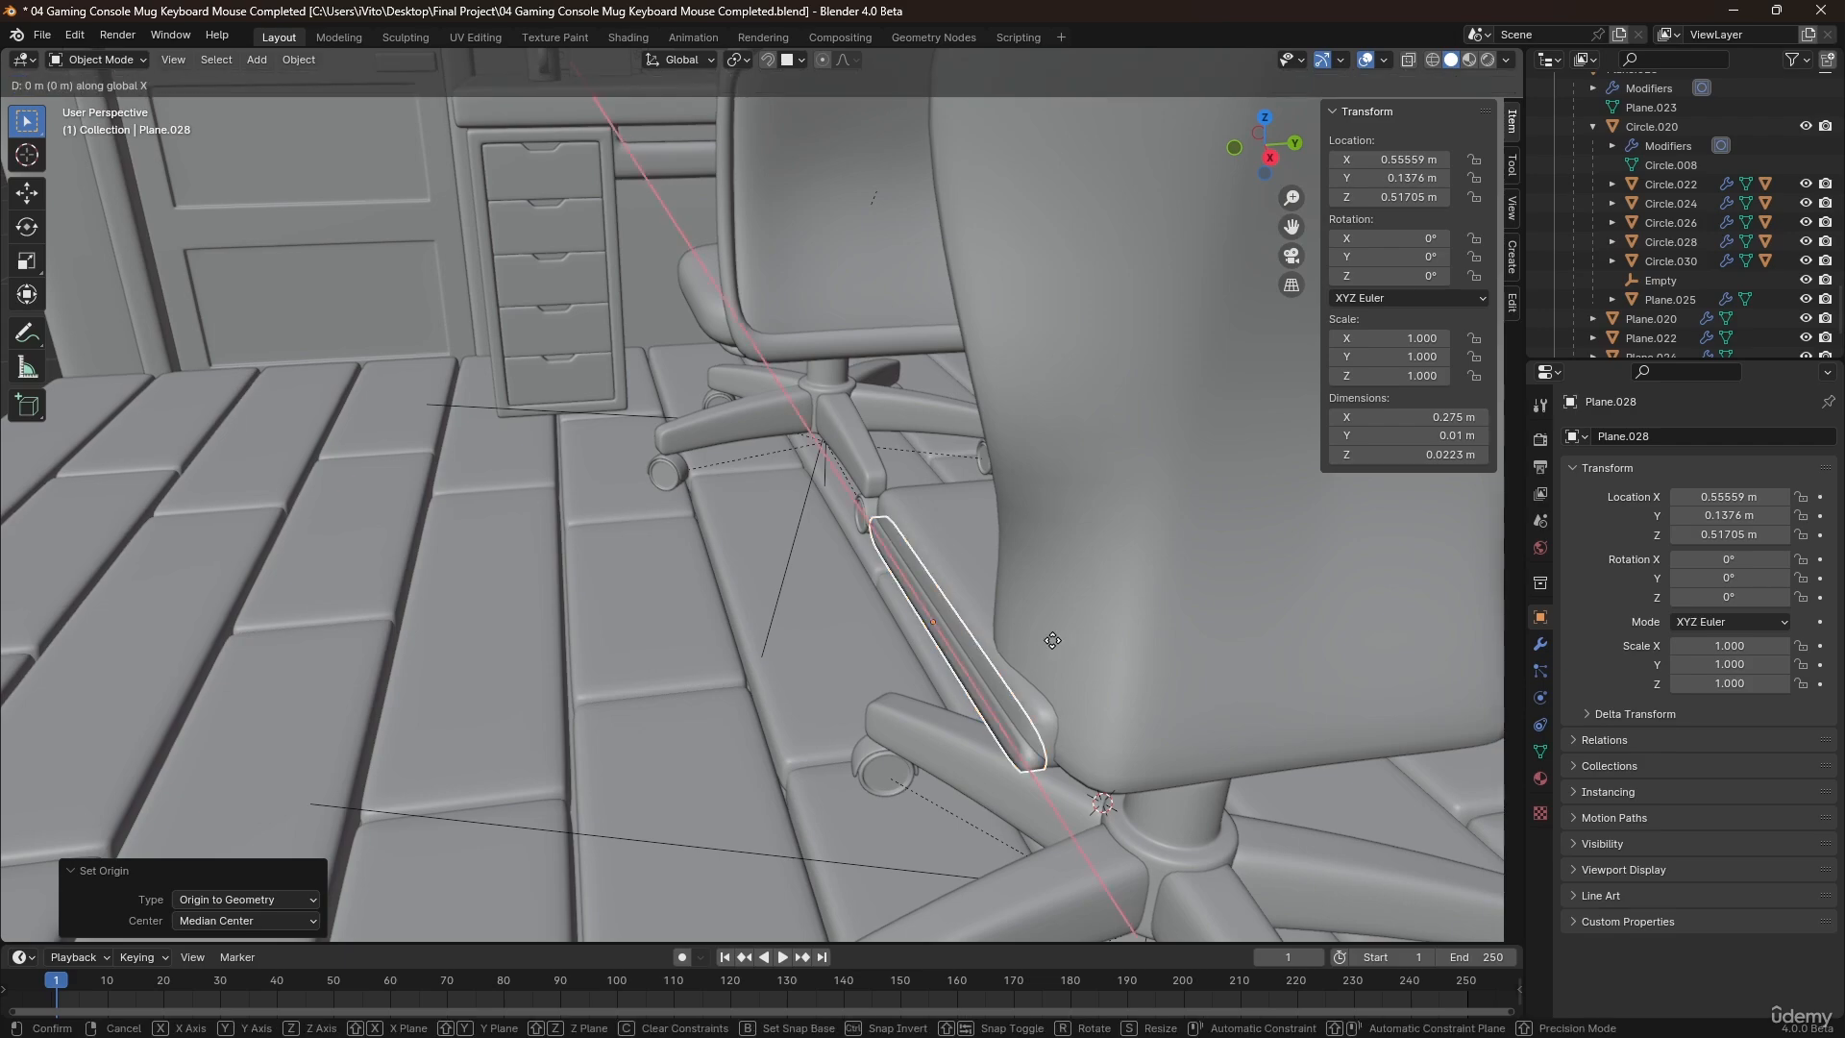
key(y)
click(1007, 678)
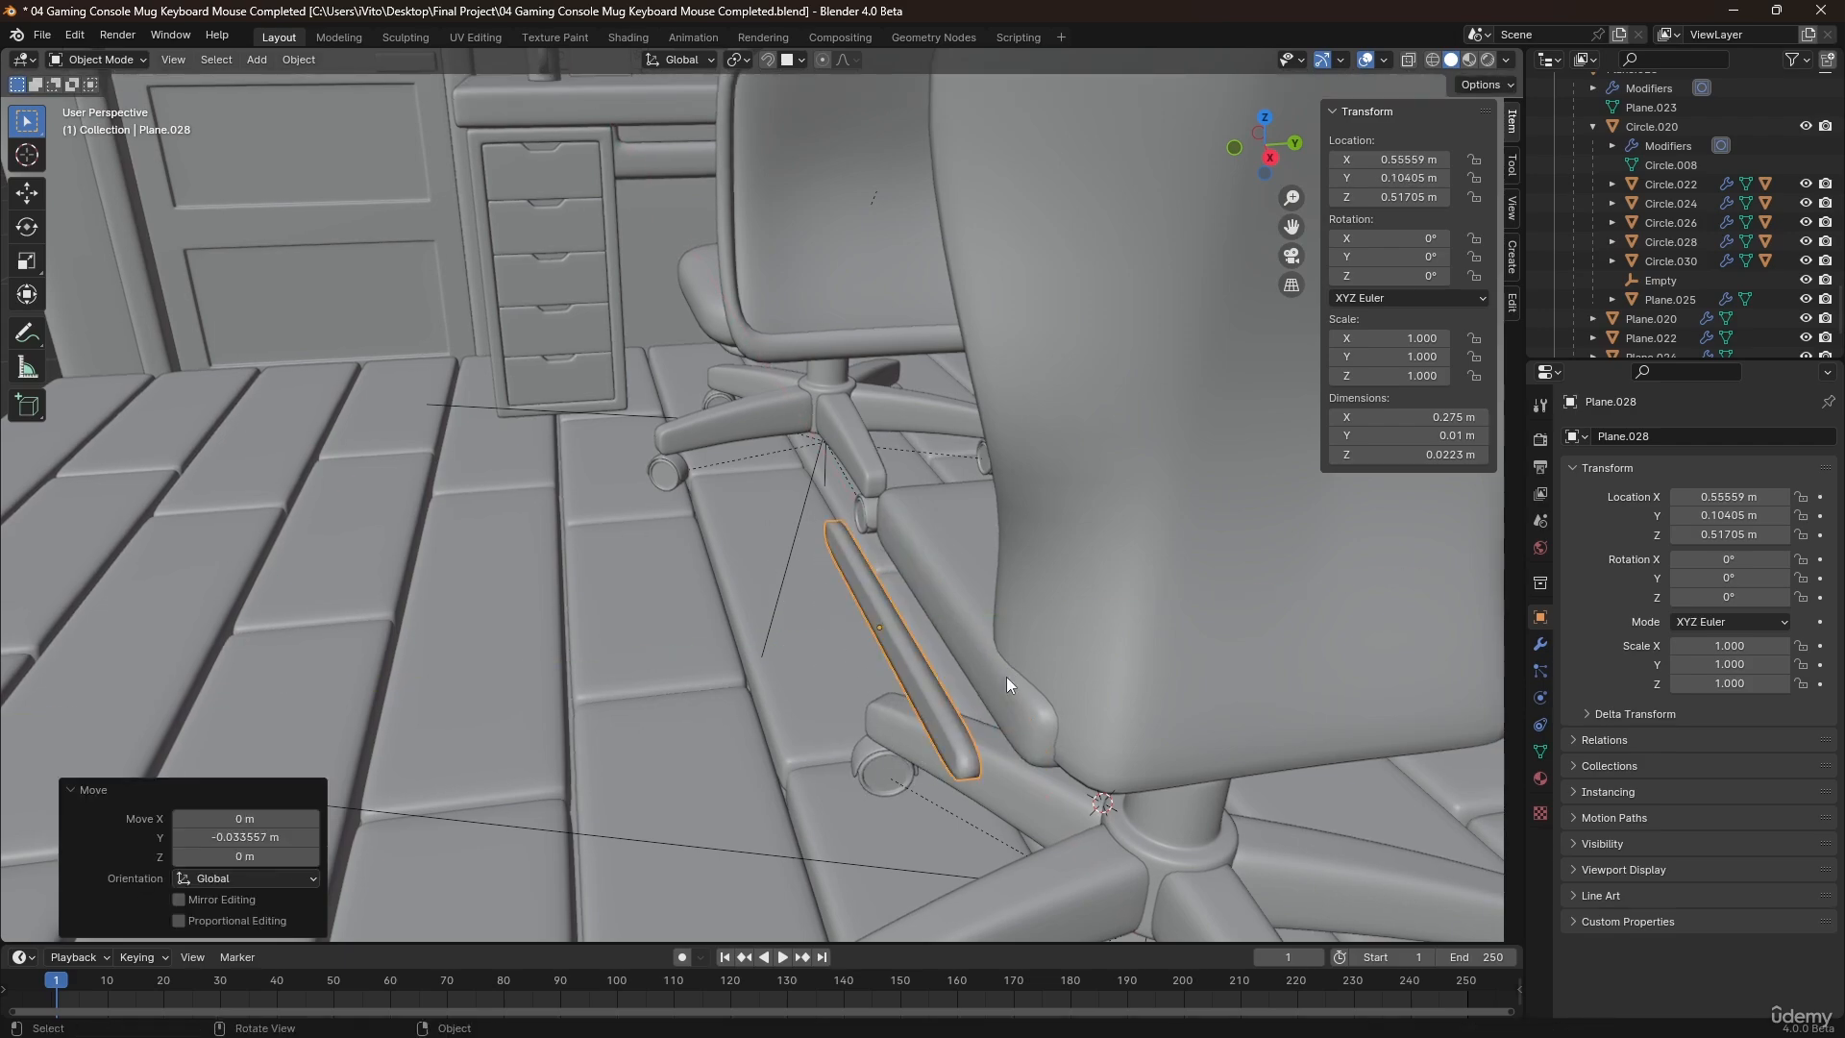
click(1541, 645)
drag(1730, 672, 1778, 673)
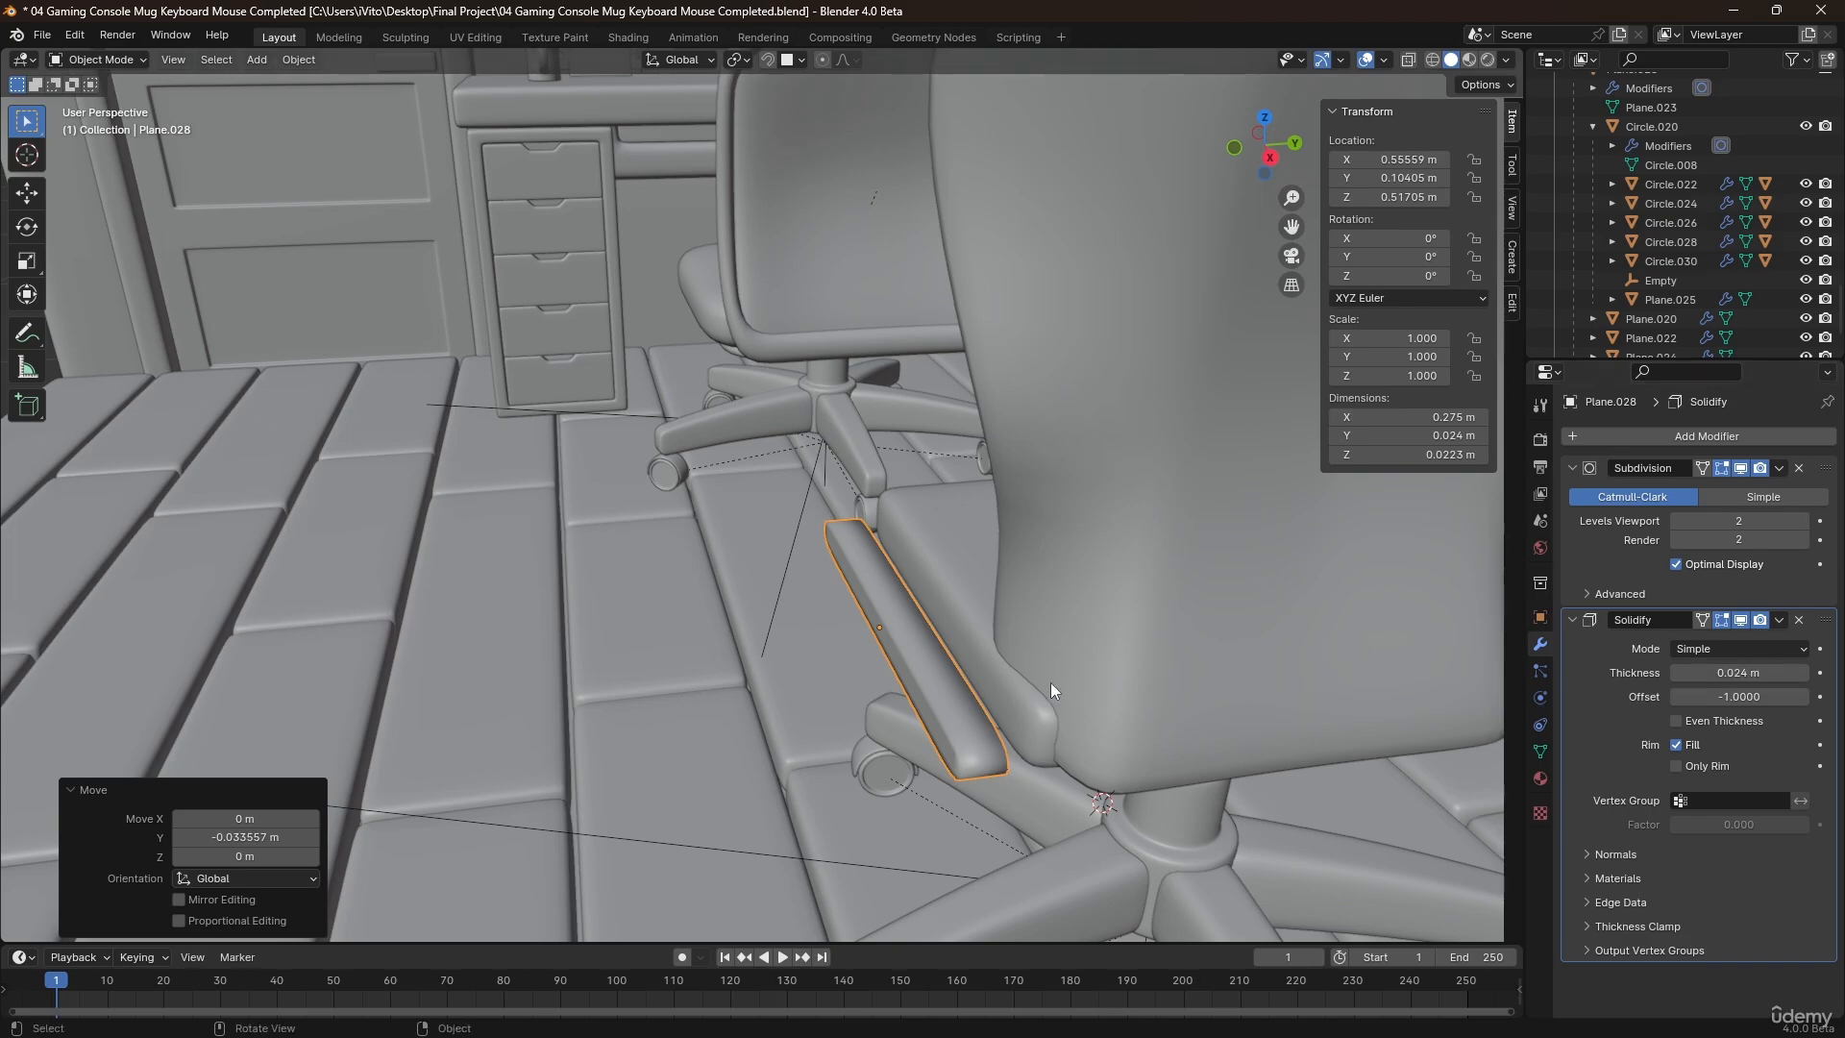
In front view, raise the strip's three upper vertices farthest from the backrest by about 0.034 m along Z.
middle_drag(936, 676, 648, 496)
scroll(1001, 607, up, 3)
key(Tab)
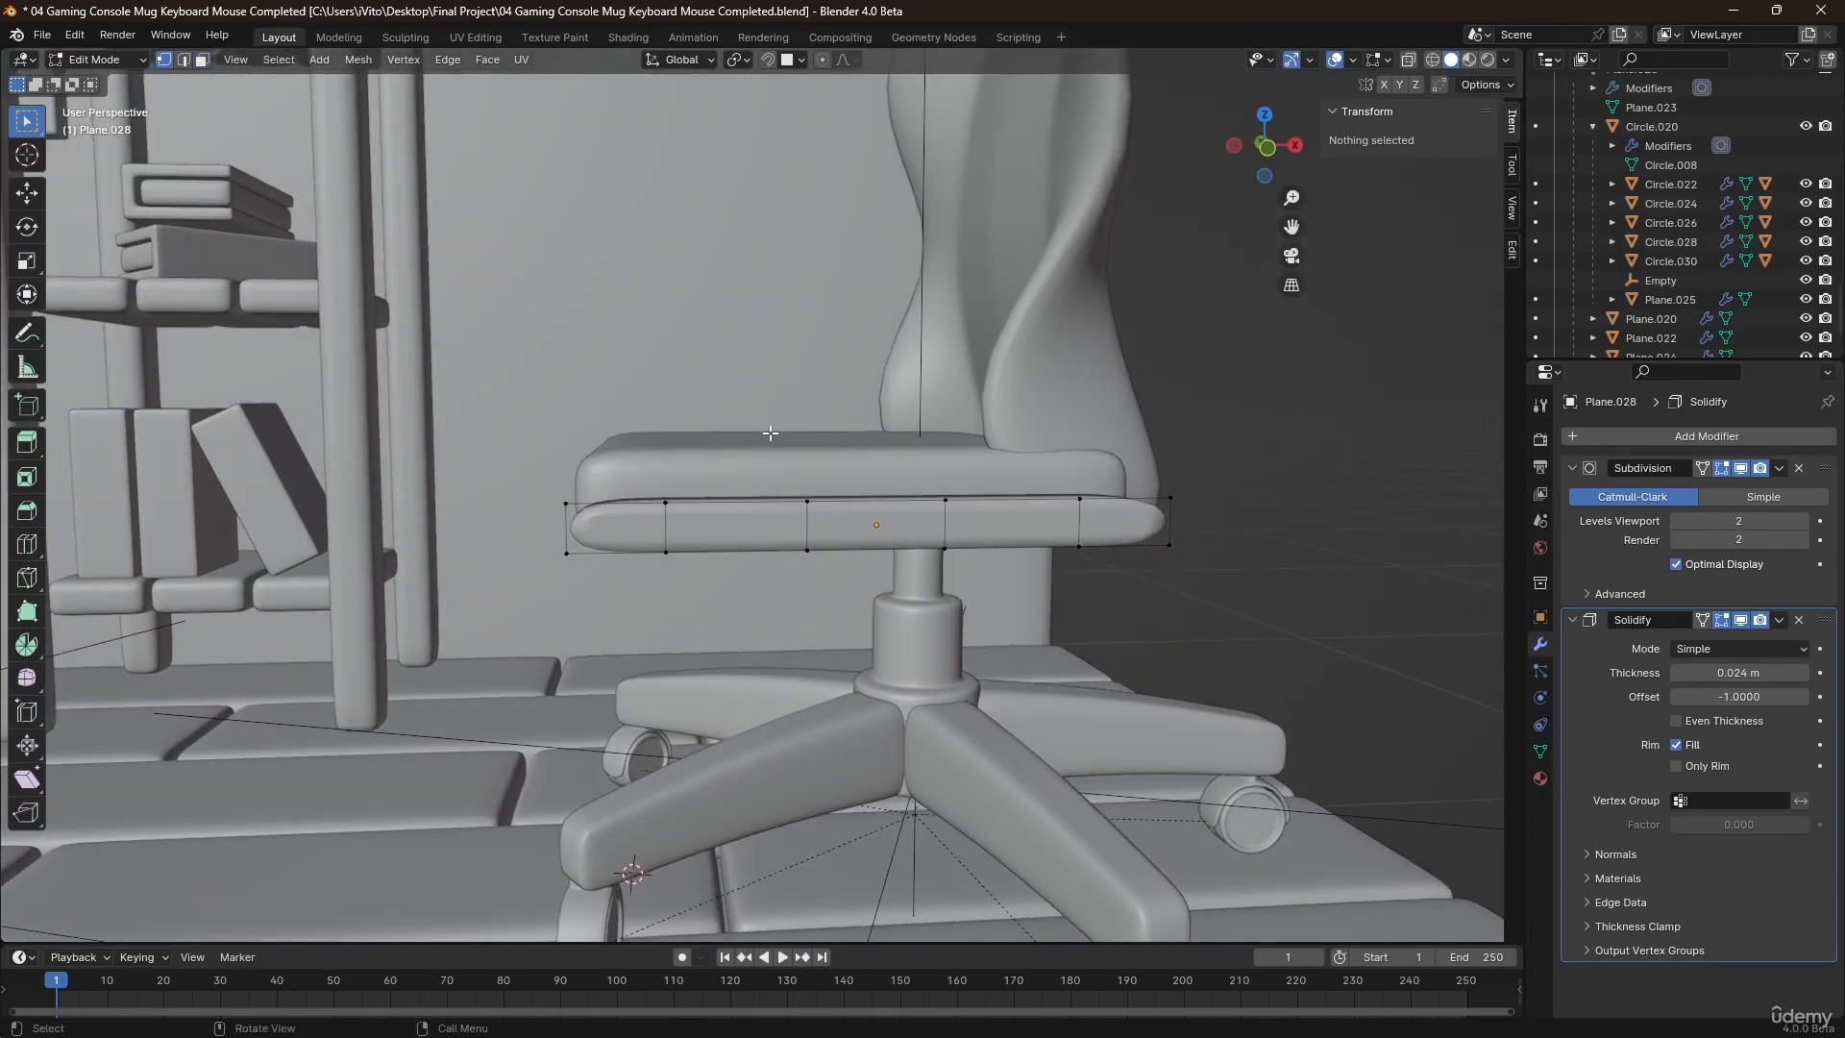
key(KP_1)
scroll(770, 433, up, 2)
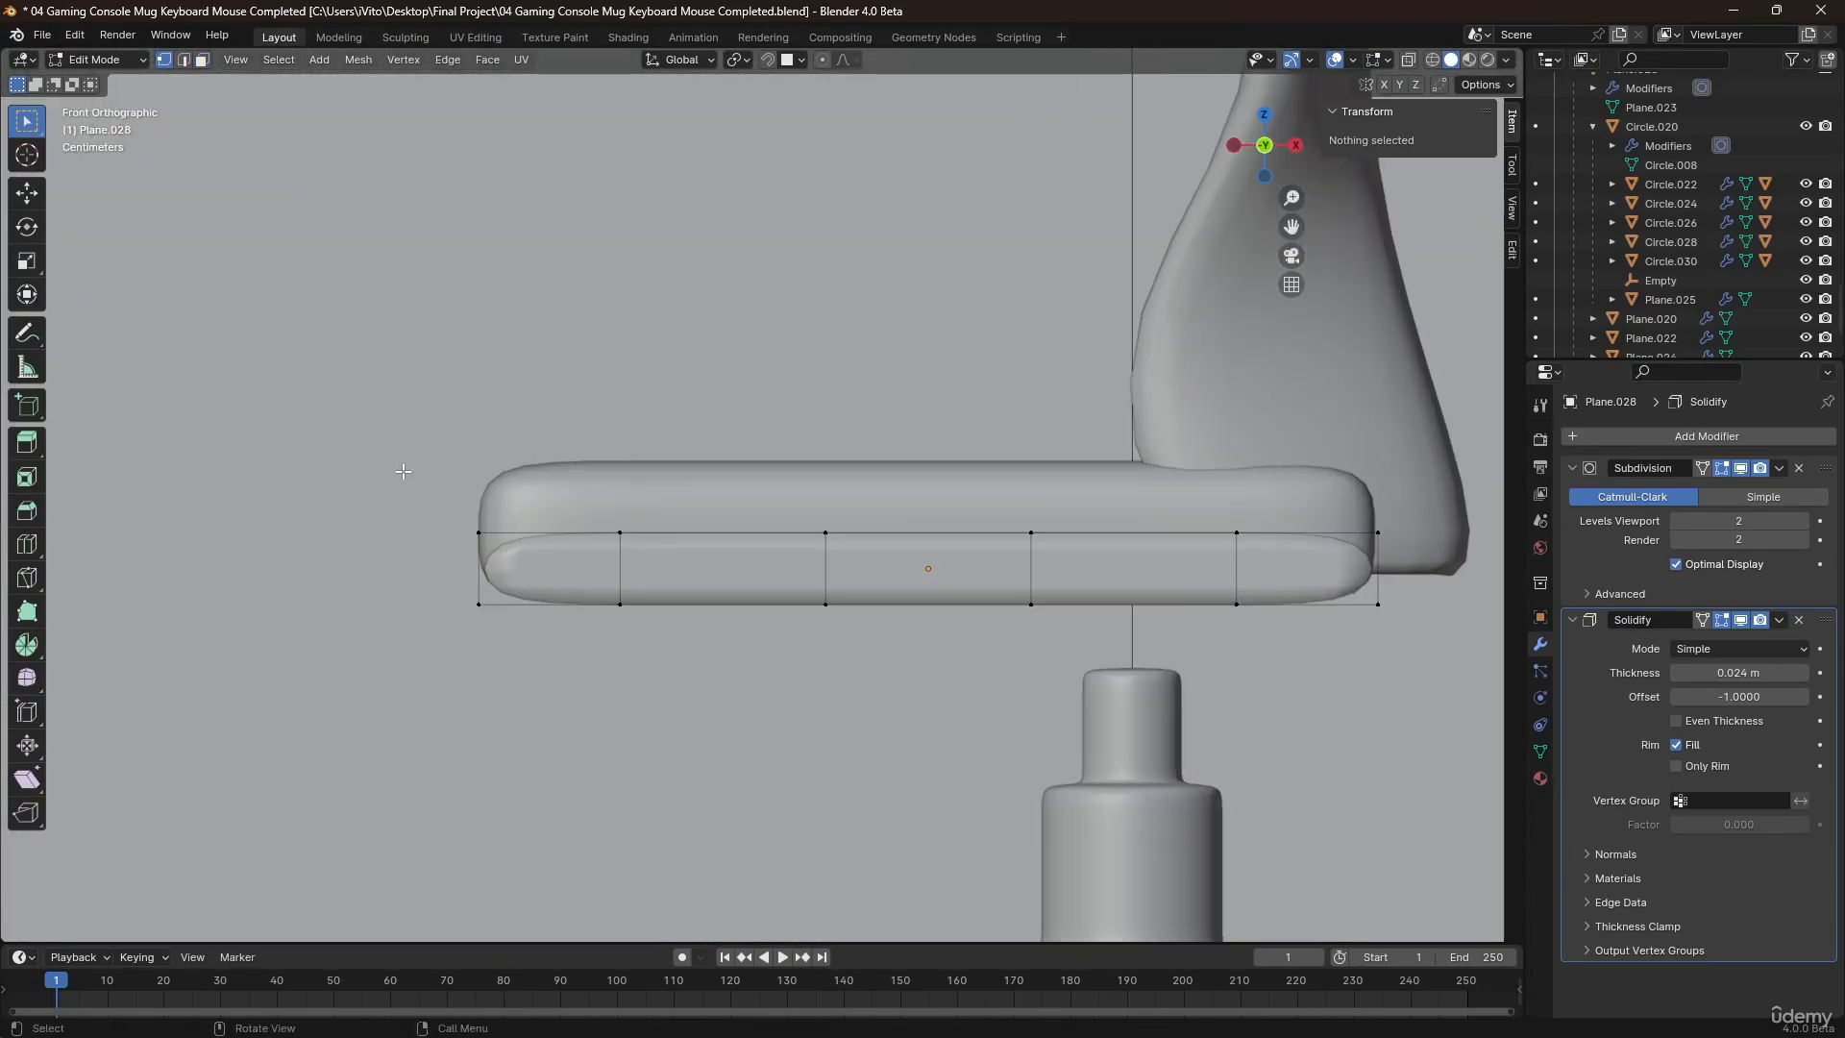
drag(868, 533, 867, 532)
key(g)
key(z)
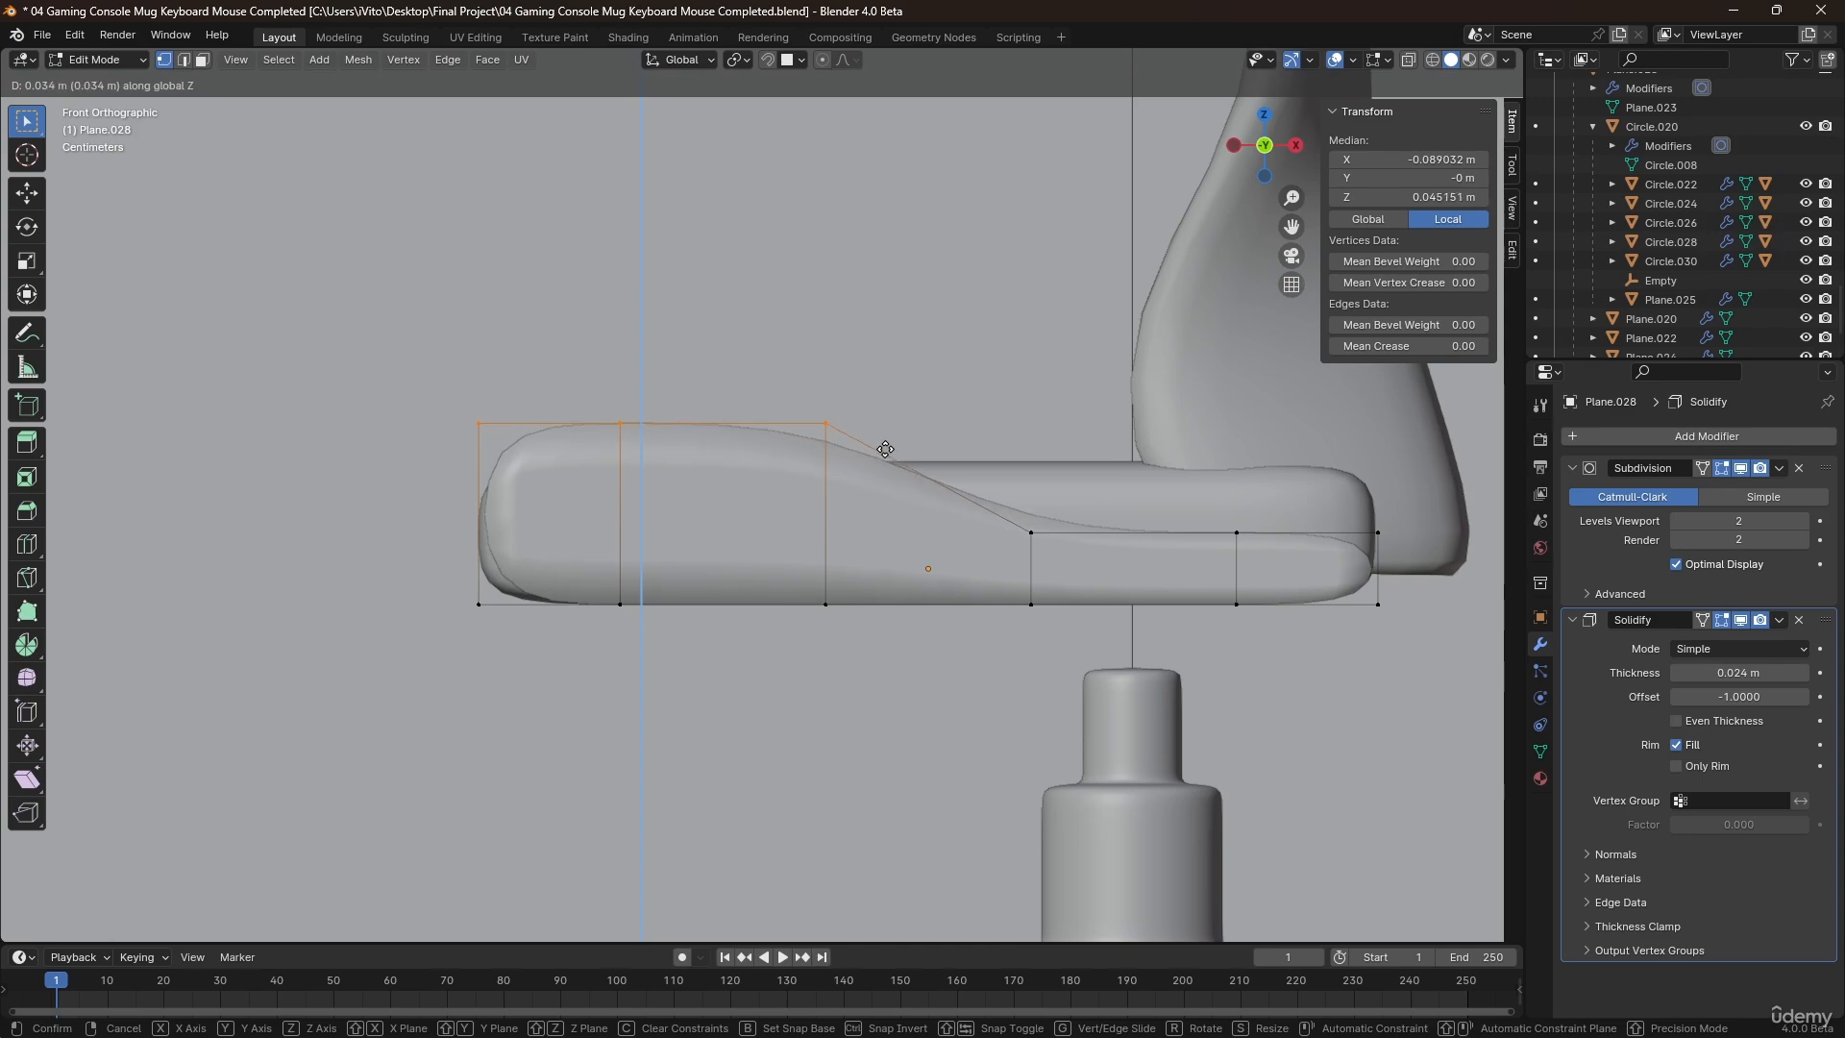
click(880, 445)
Raise the next two upper vertices towards the backrest by about 0.014 m and 0.009 m to form a sloping profile.
click(1031, 531)
key(g)
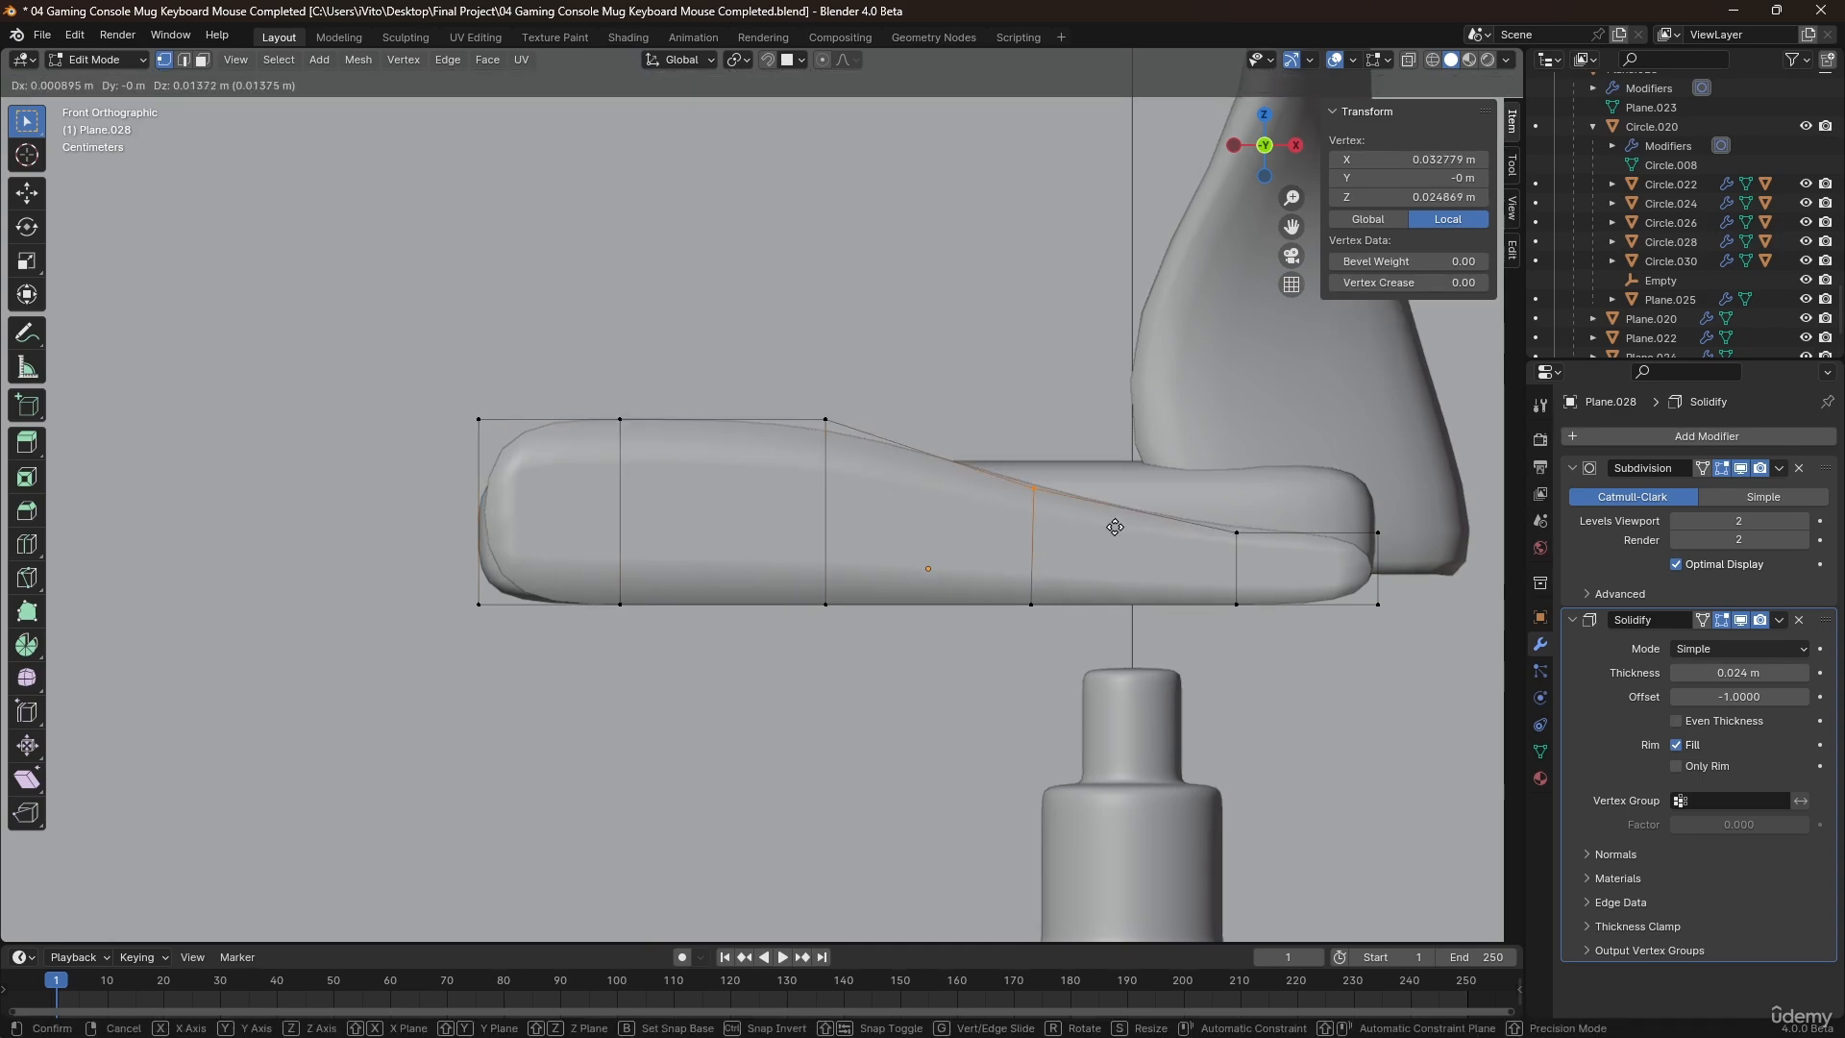
click(1190, 522)
click(1237, 532)
key(g)
key(z)
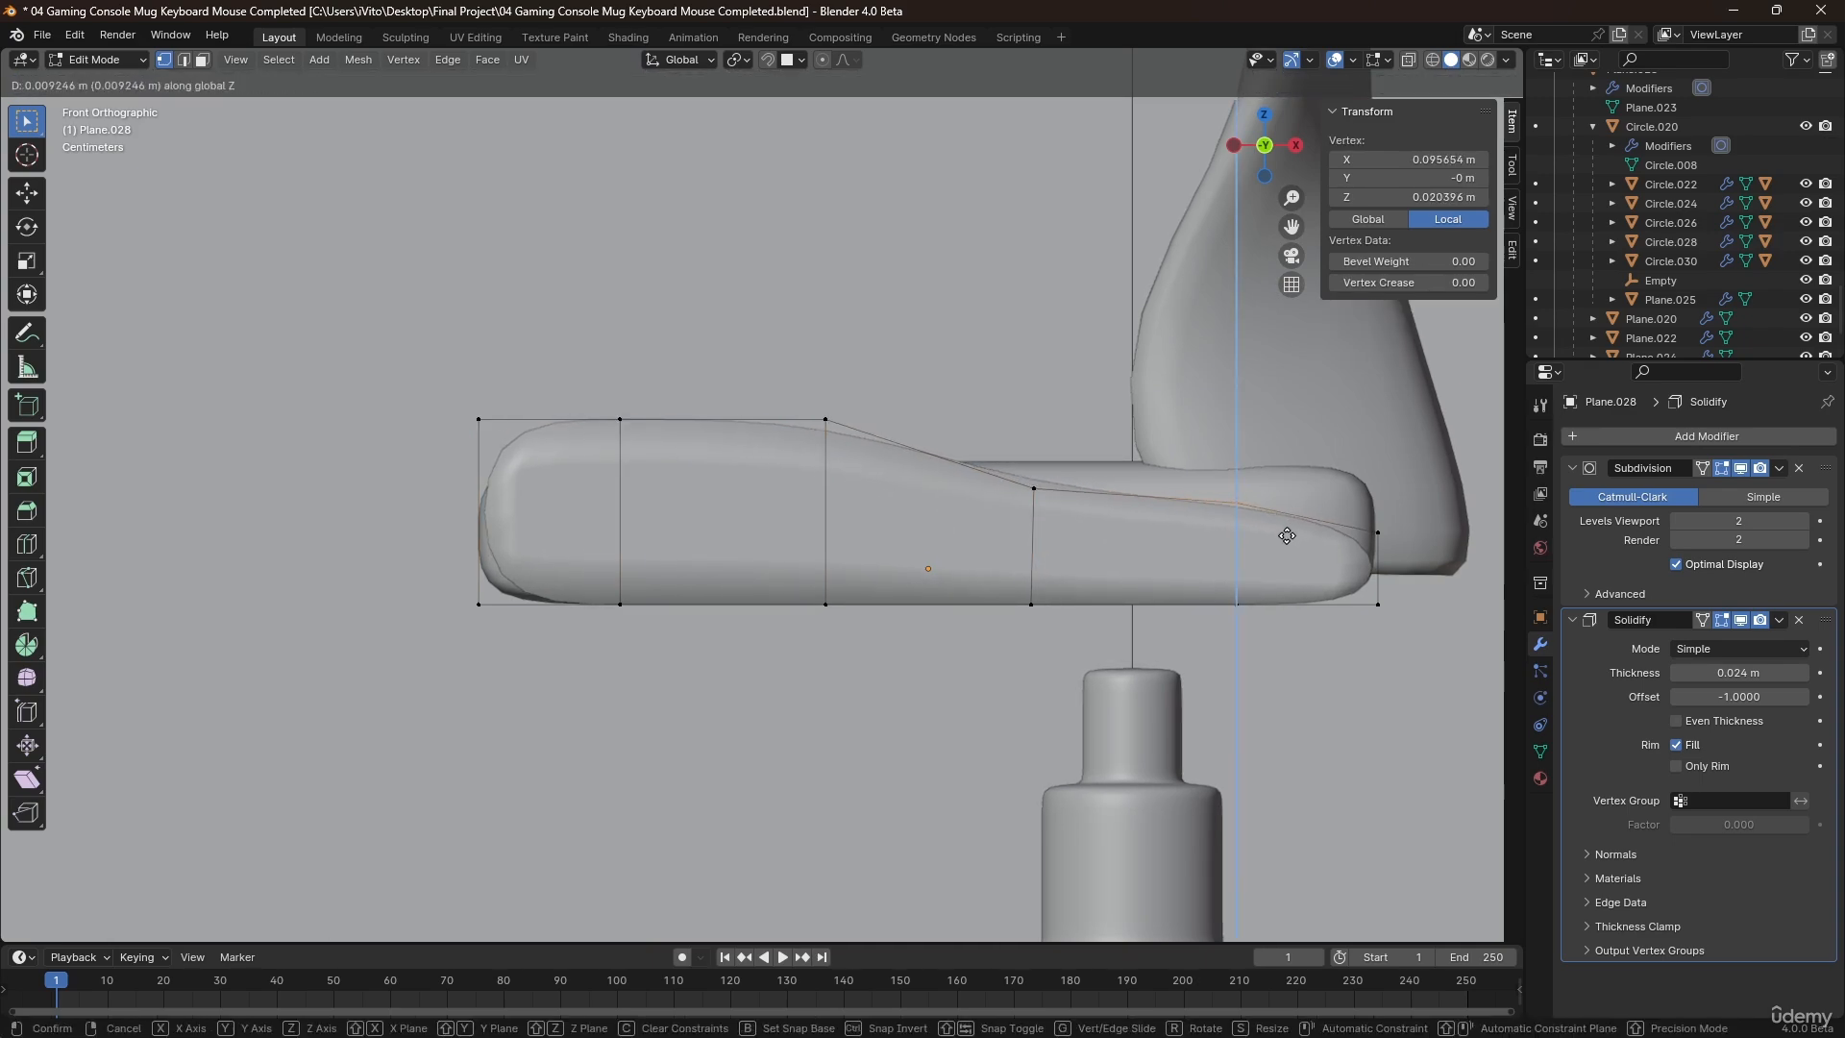
click(1285, 532)
Raise the strip's last upper vertex at the backrest end by about 0.0098 m.
drag(1342, 547, 1343, 547)
key(z)
key(4)
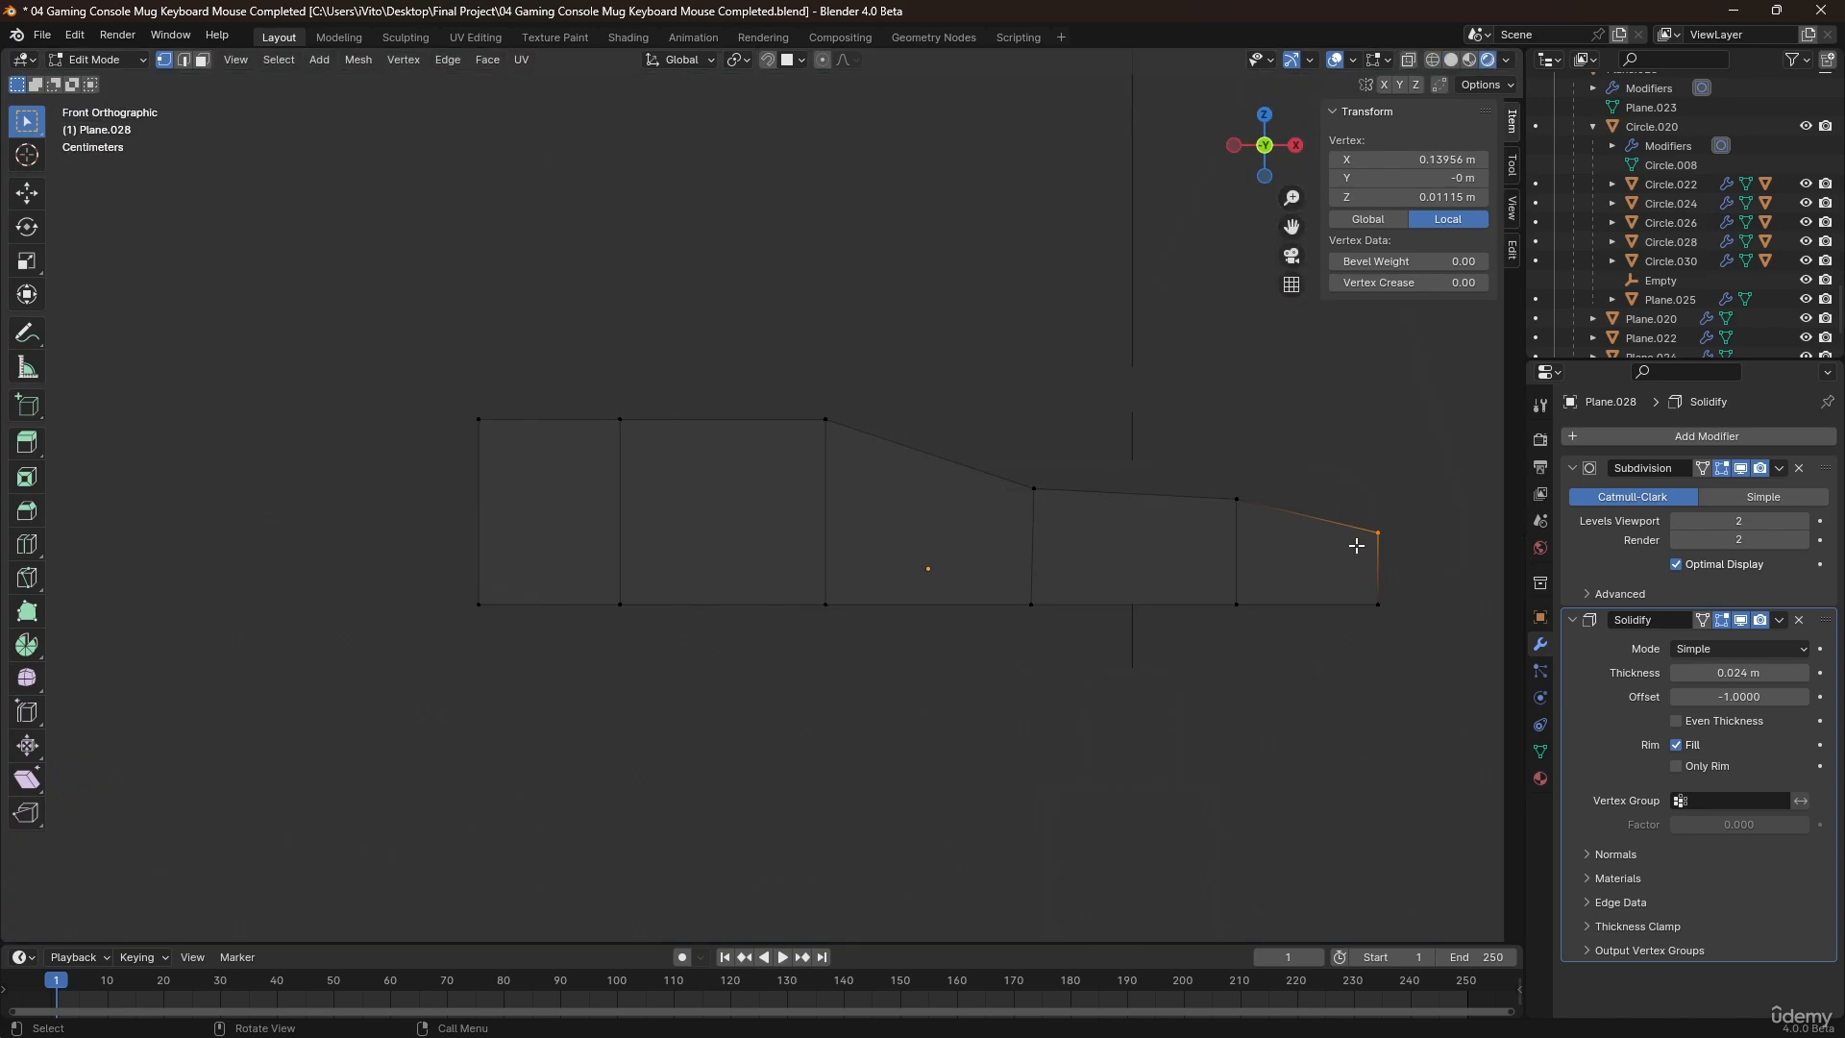
key(z)
key(2)
key(z)
click(1420, 567)
key(g)
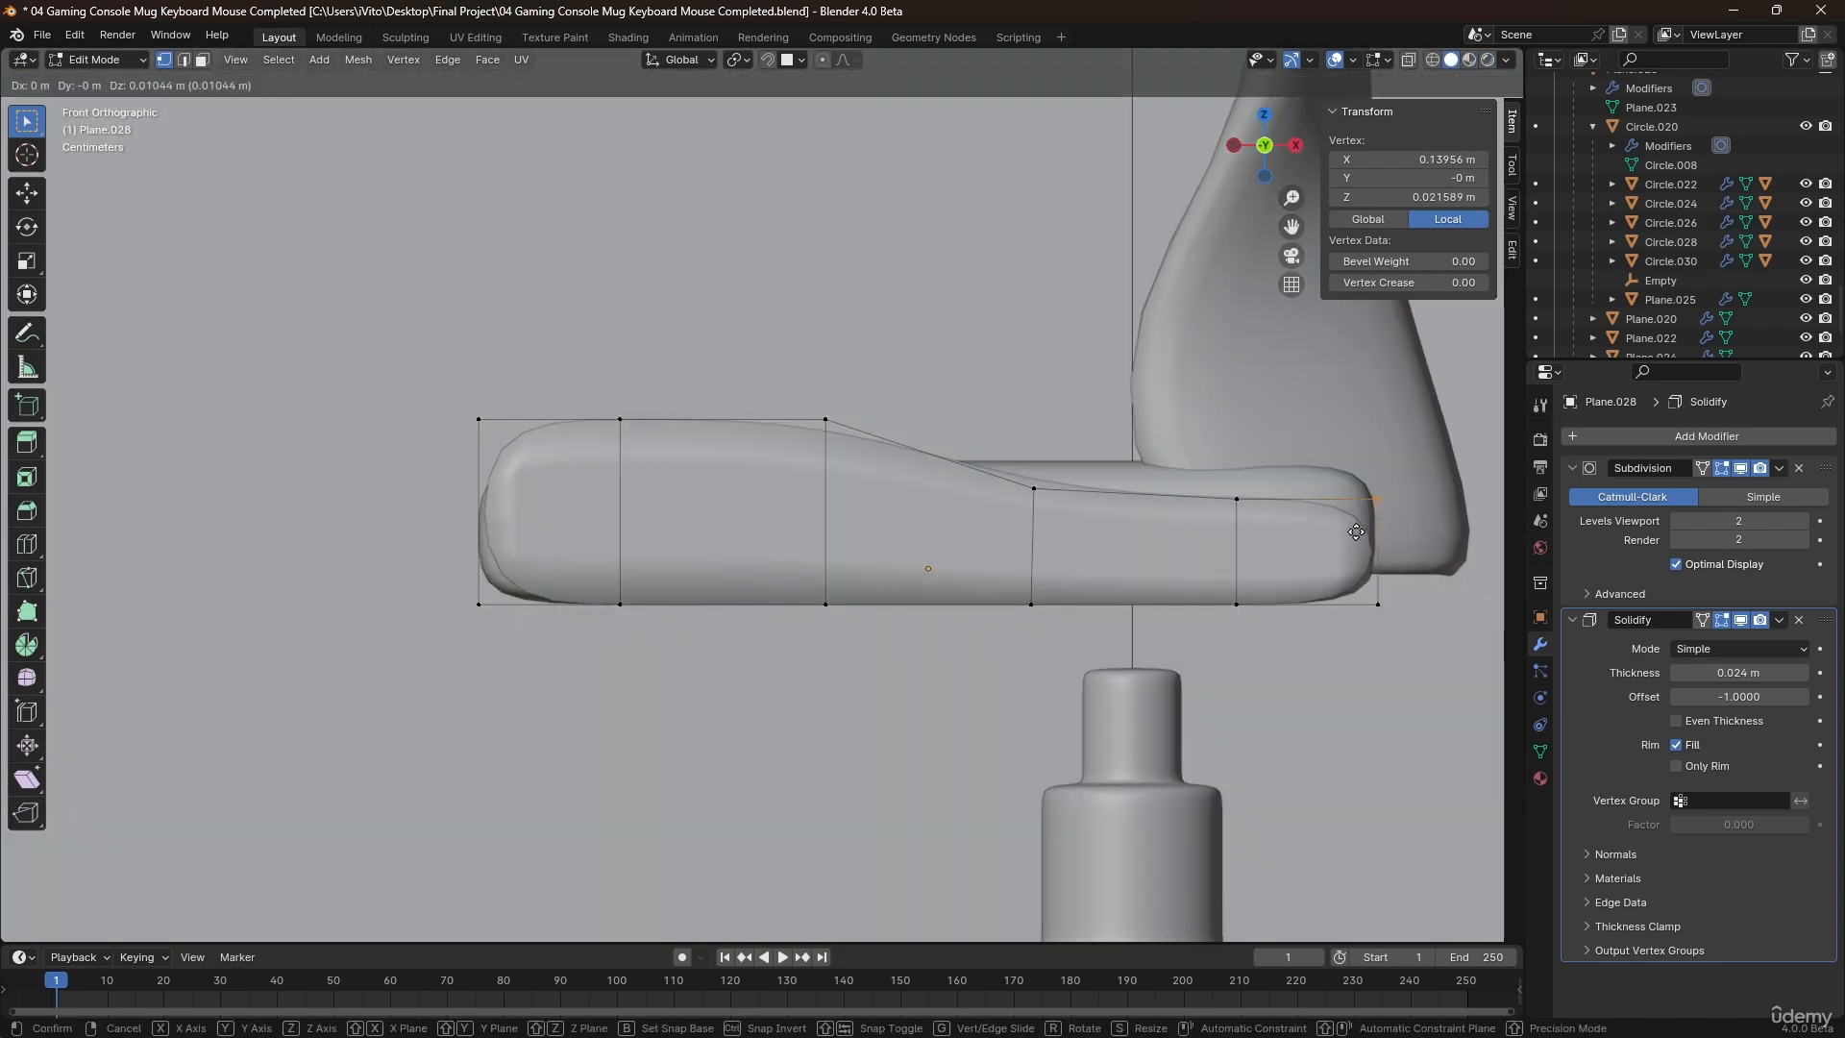
click(1356, 534)
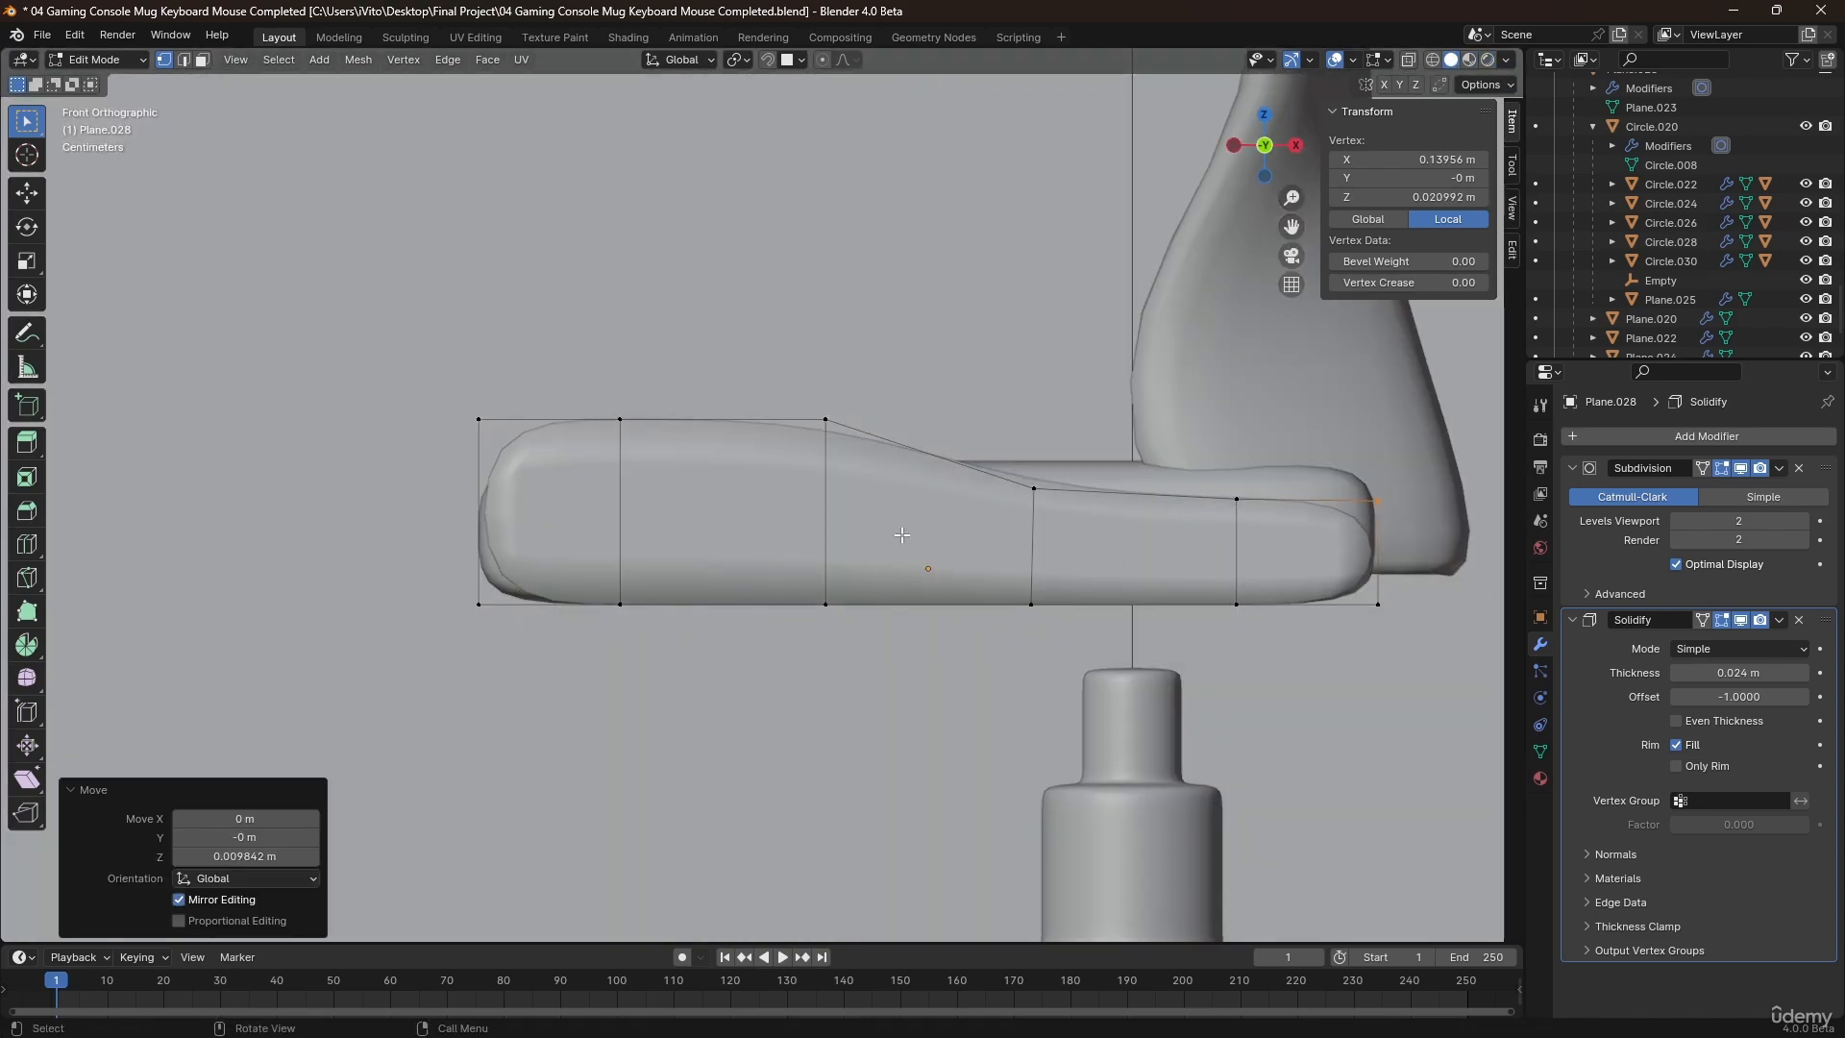
Move the strip's front end vertices about -0.006 m along X to lengthen it, and return to Object Mode.
drag(592, 662, 592, 662)
key(g)
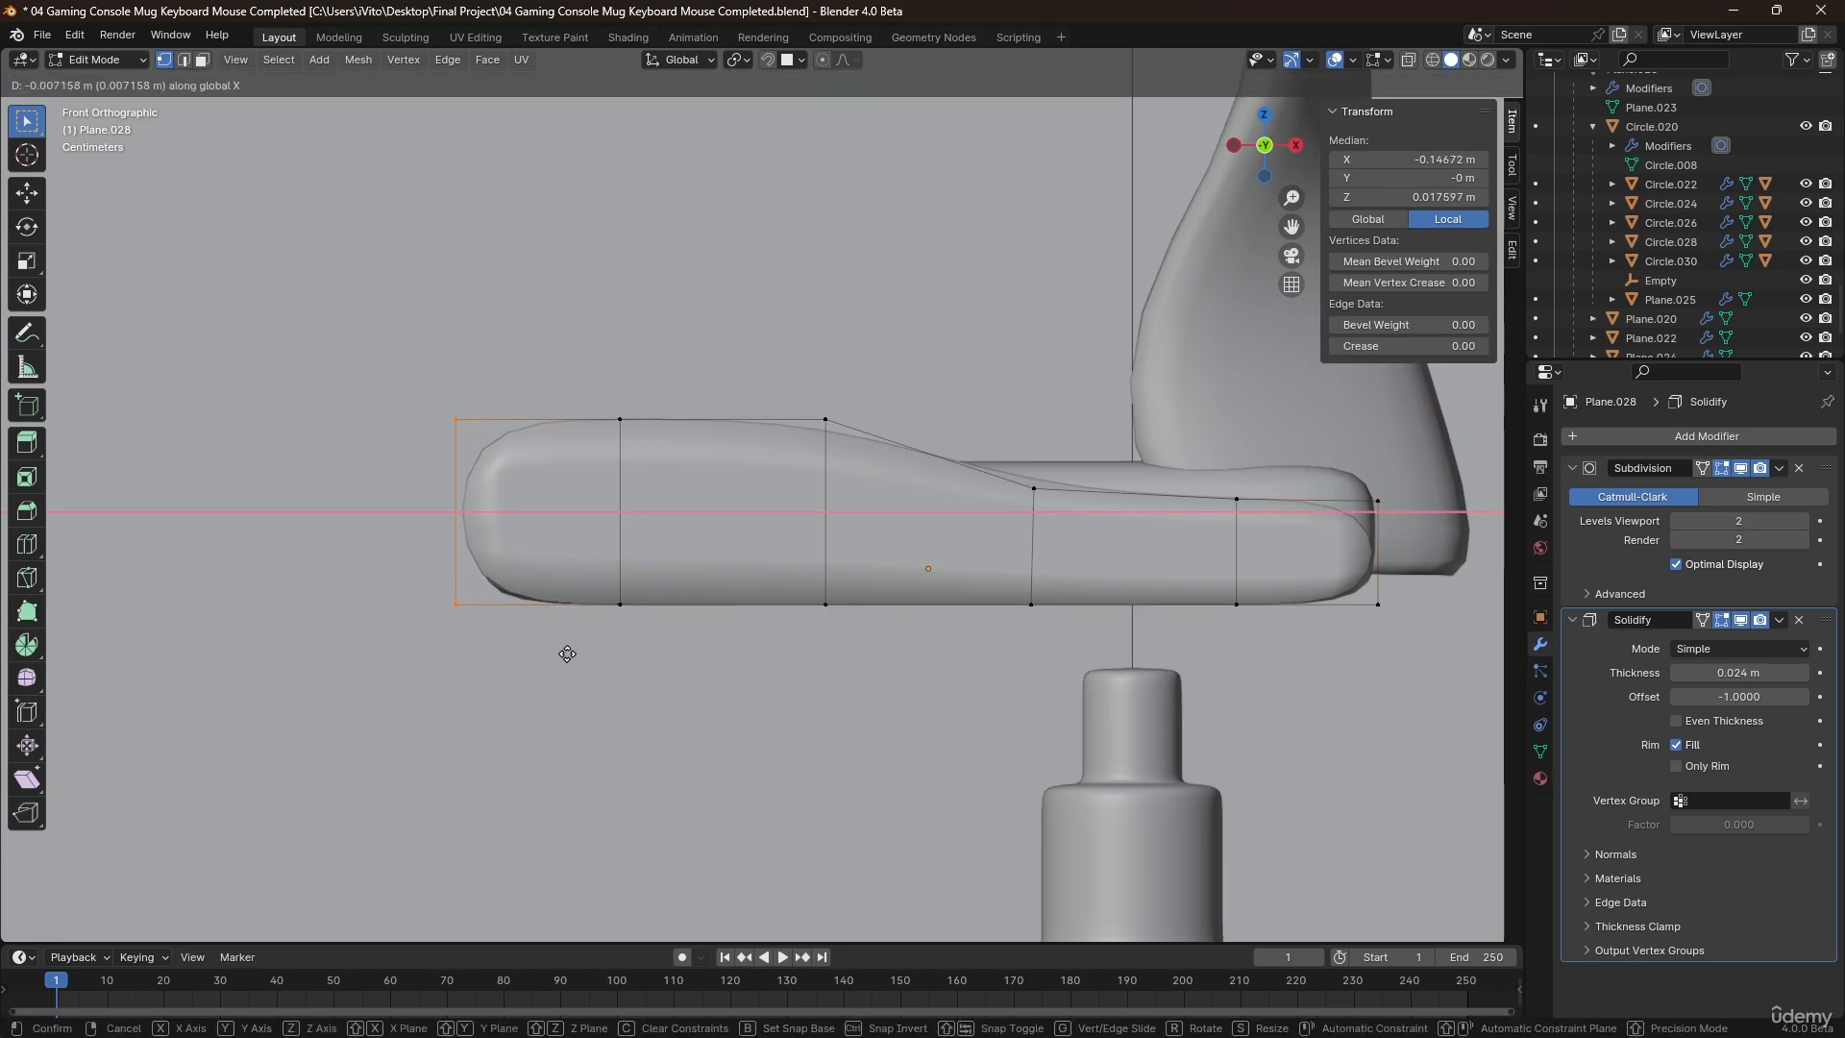
click(567, 650)
middle_drag(569, 646, 618, 628)
scroll(675, 544, down, 8)
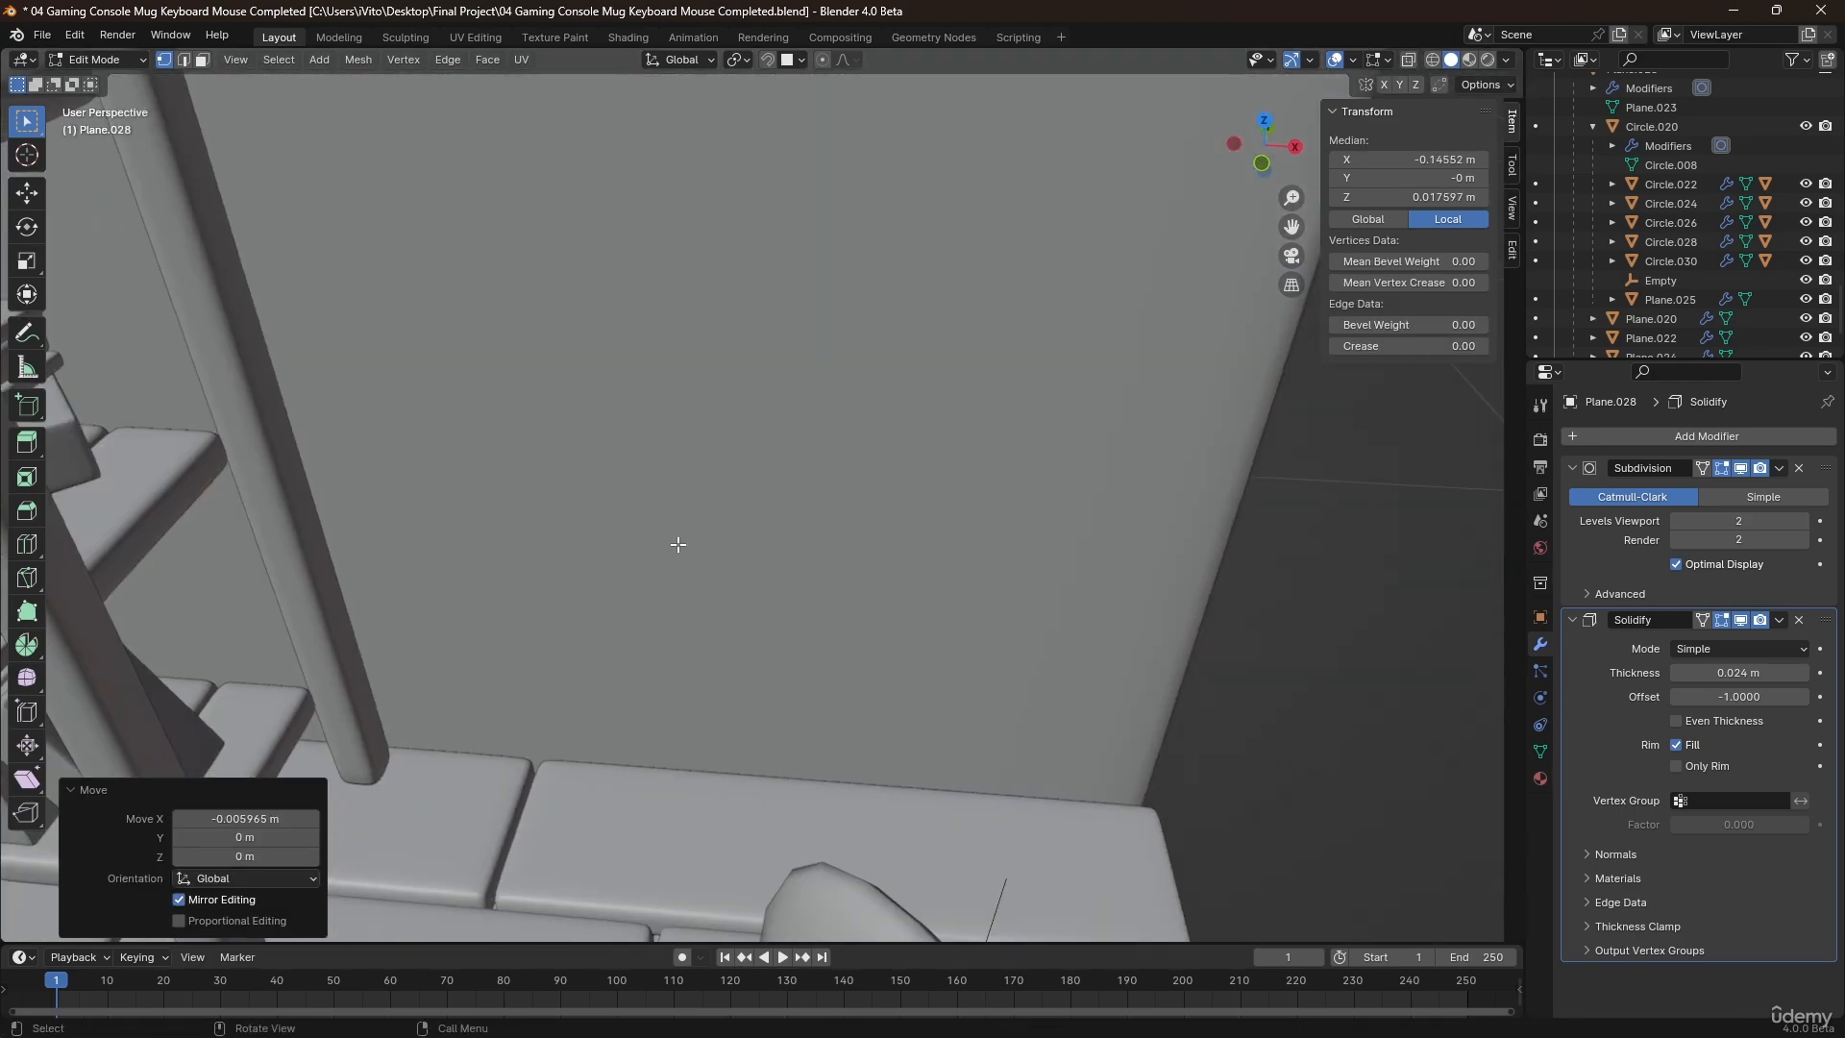
scroll(804, 615, up, 3)
scroll(804, 615, up, 8)
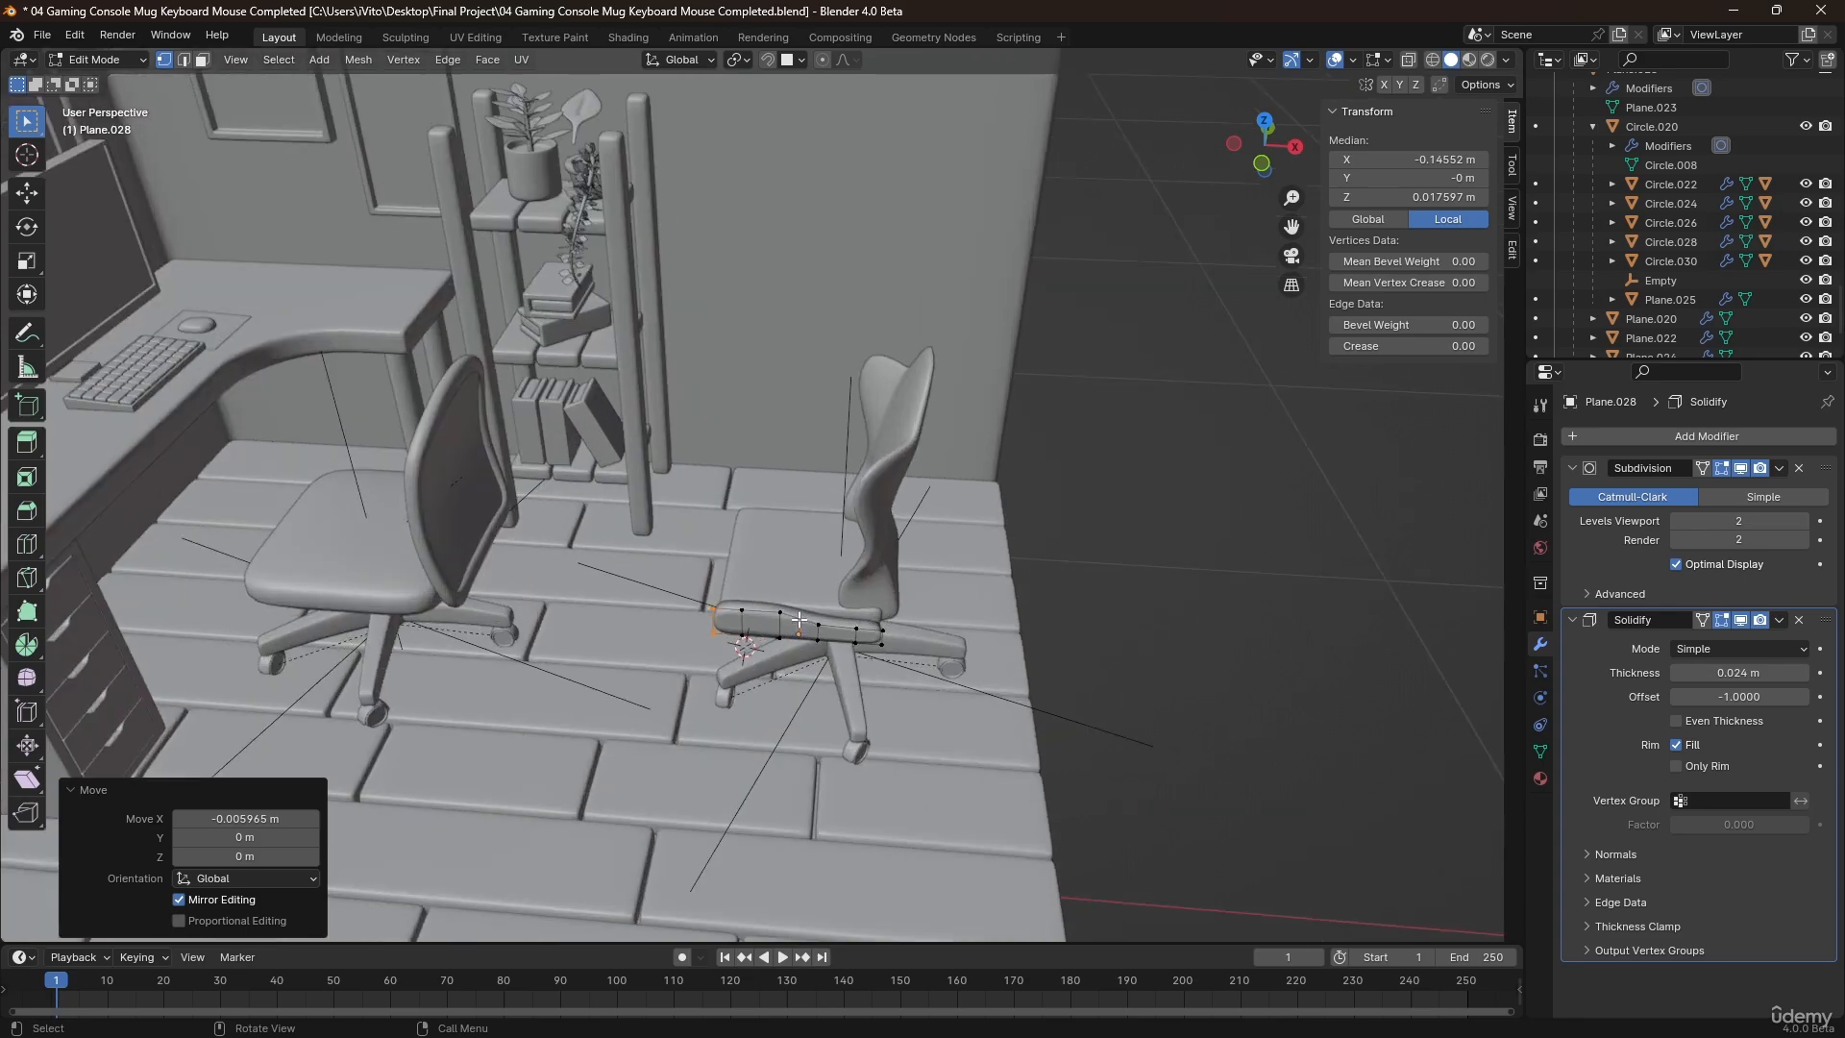
key(Tab)
Set the strip's subdivision level to 2 and place its Solidify modifier above the Subdivision modifier.
middle_drag(746, 609, 782, 578)
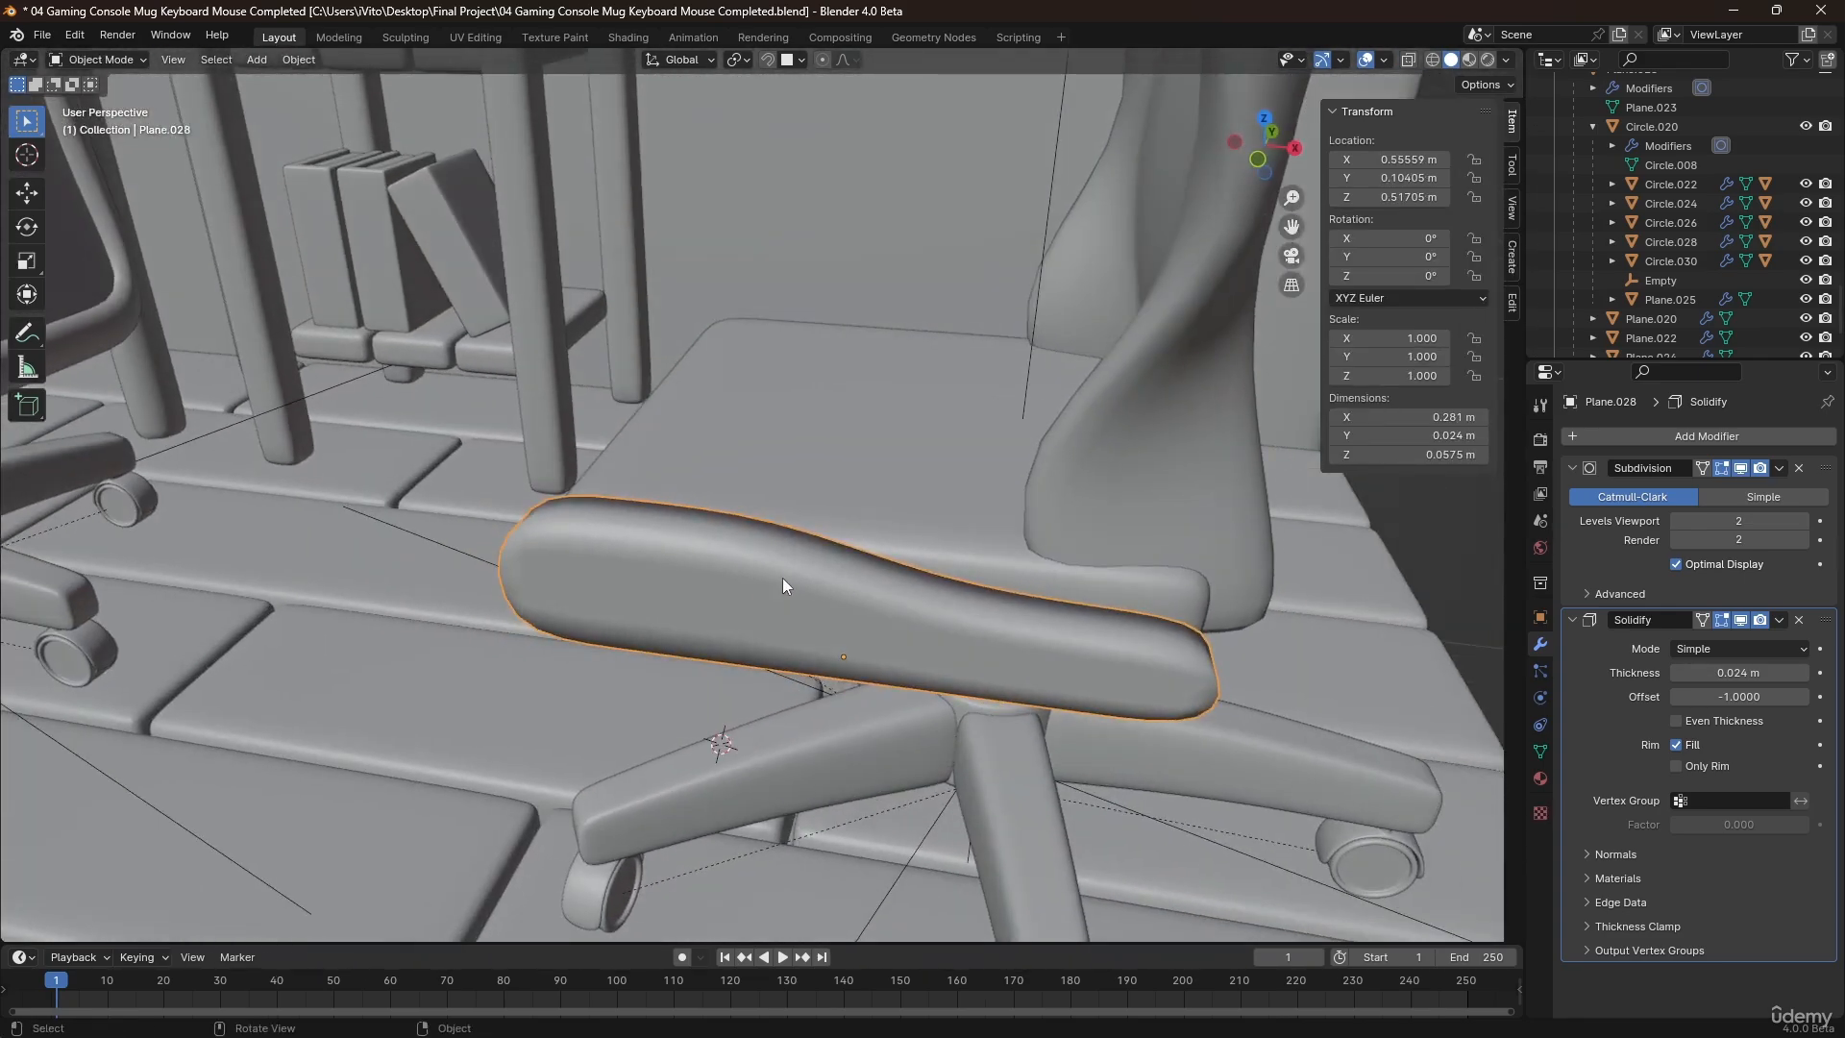
scroll(796, 575, down, 2)
key(ctrl+2)
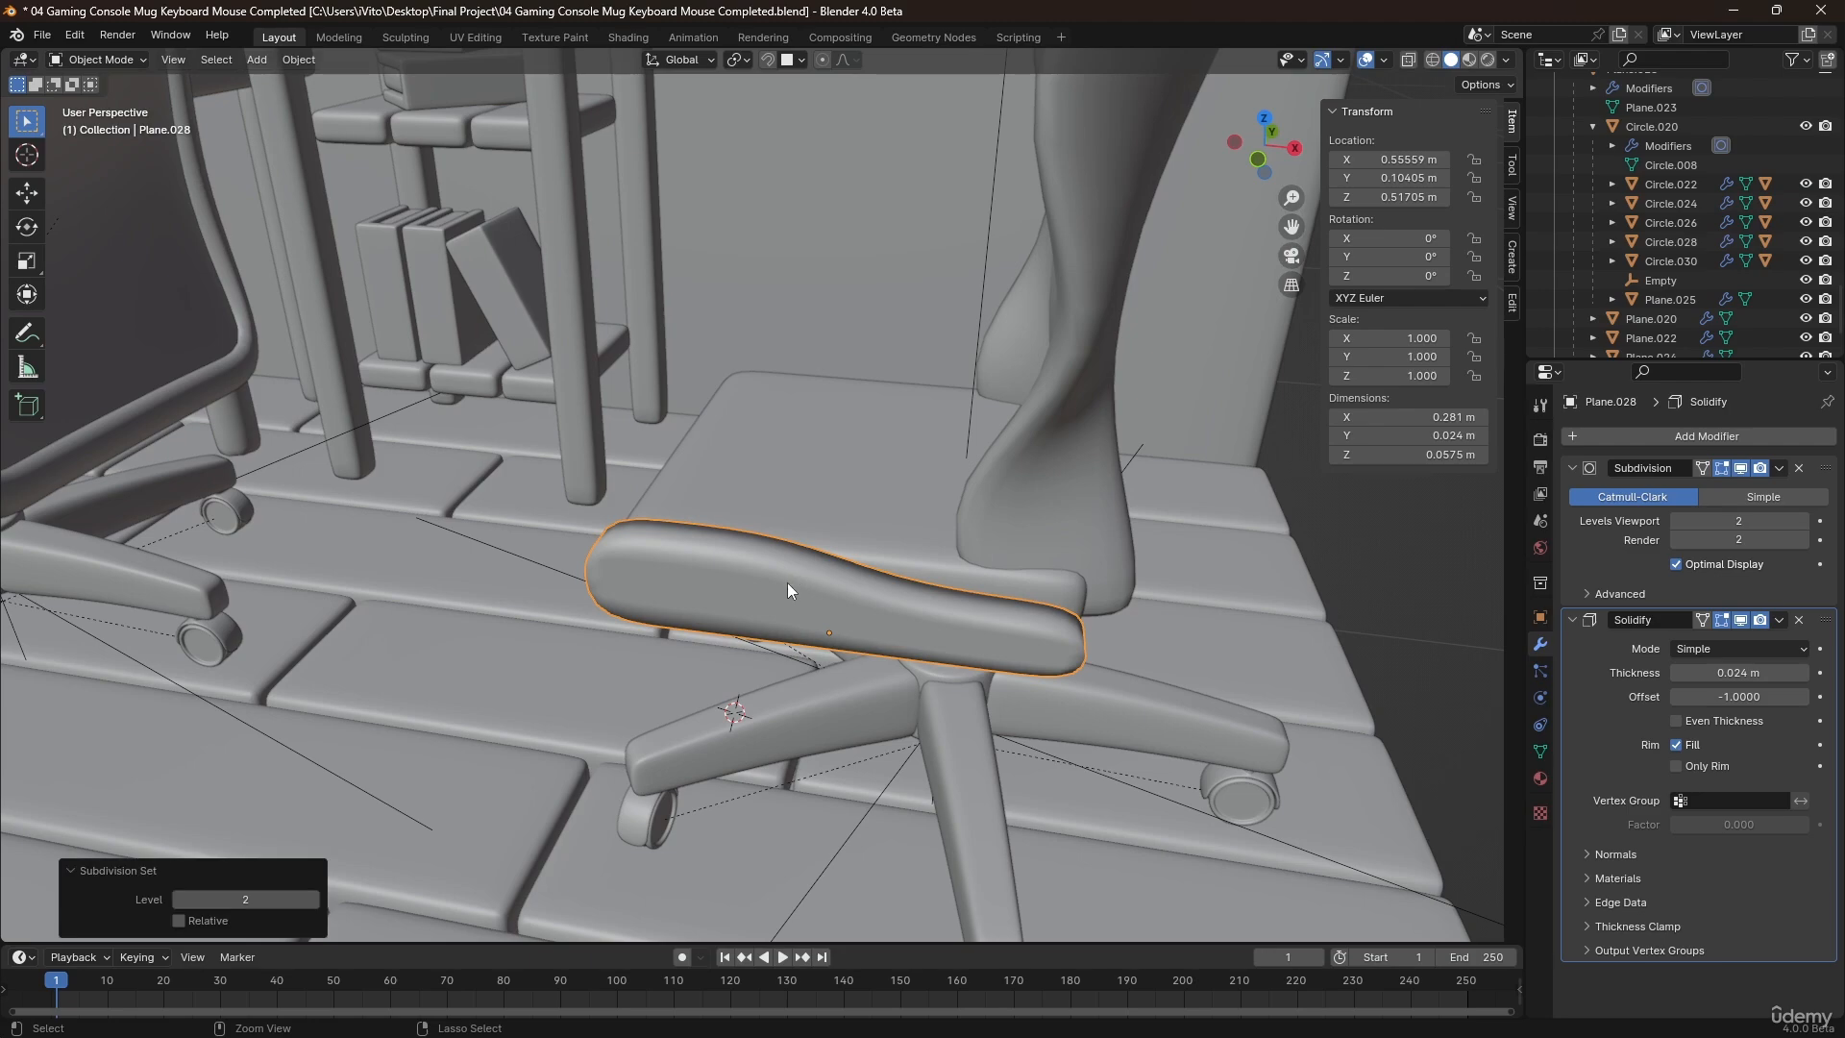
drag(1826, 620, 1826, 471)
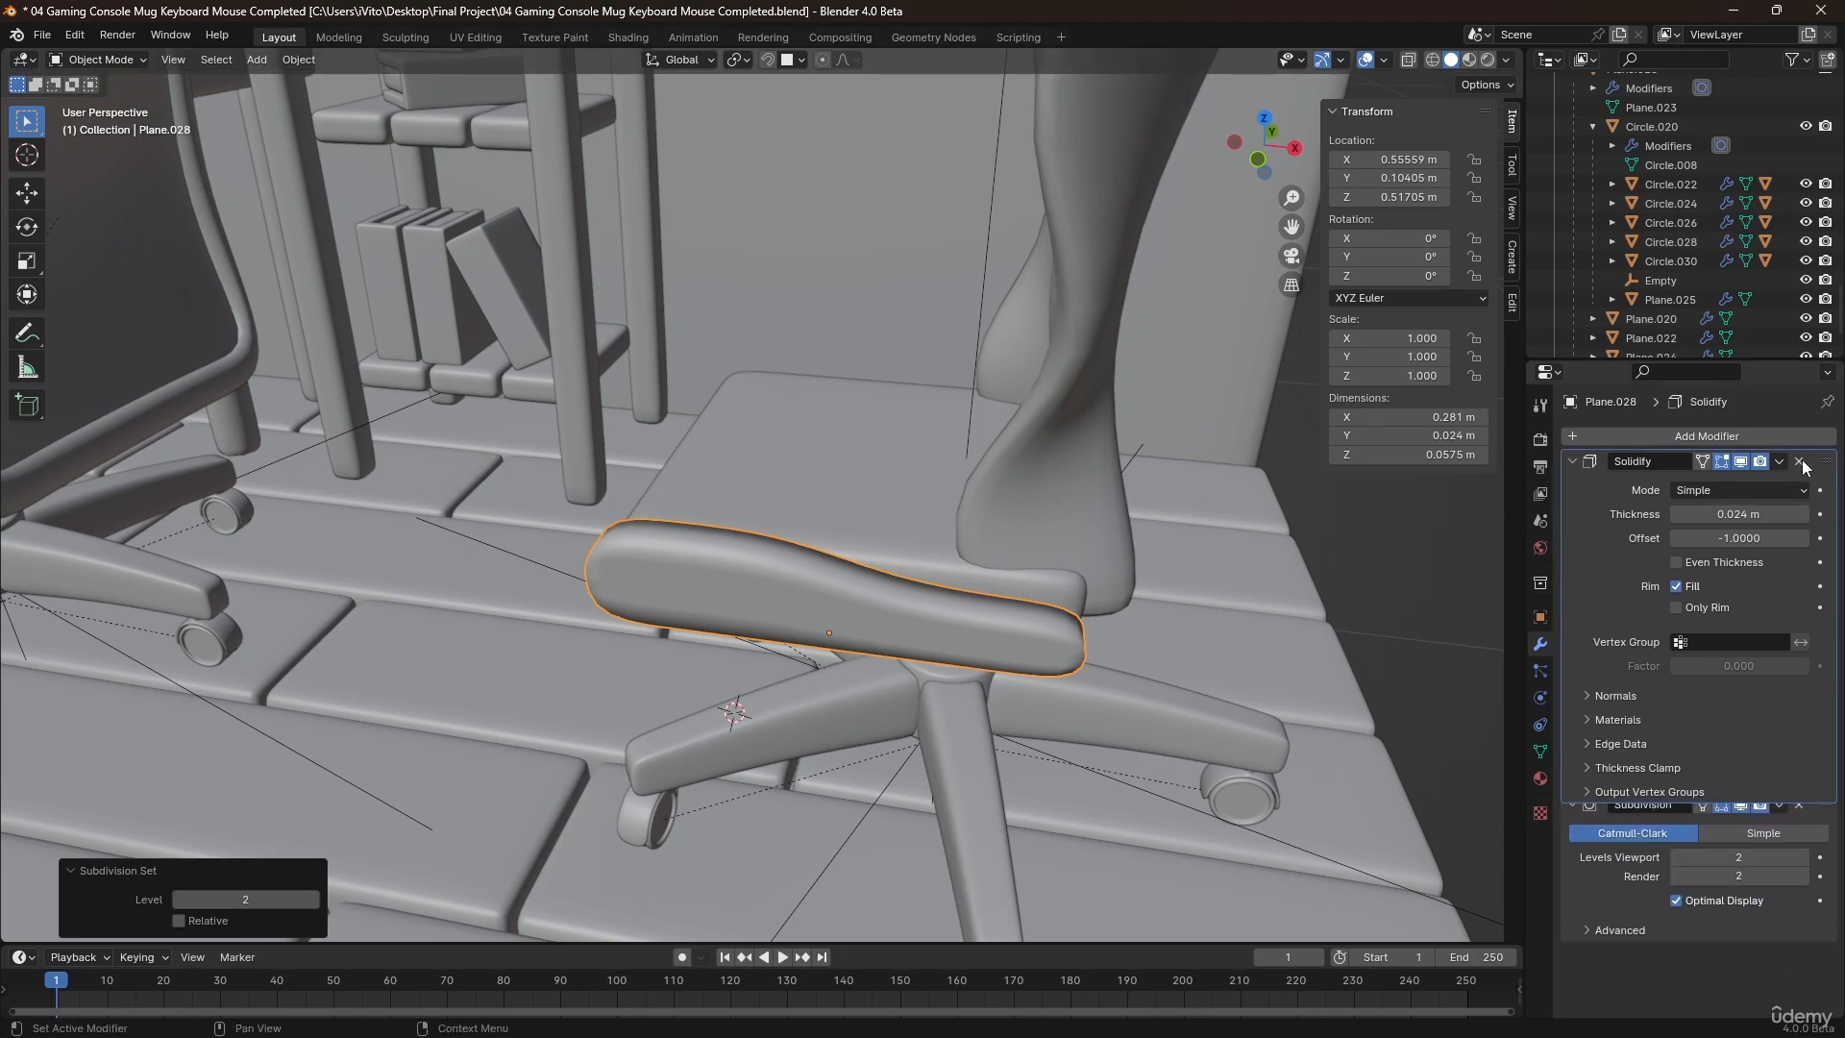
Move the shaped side strip about 0.0167 m along Y towards the seat.
middle_drag(626, 567, 567, 631)
key(g)
key(y)
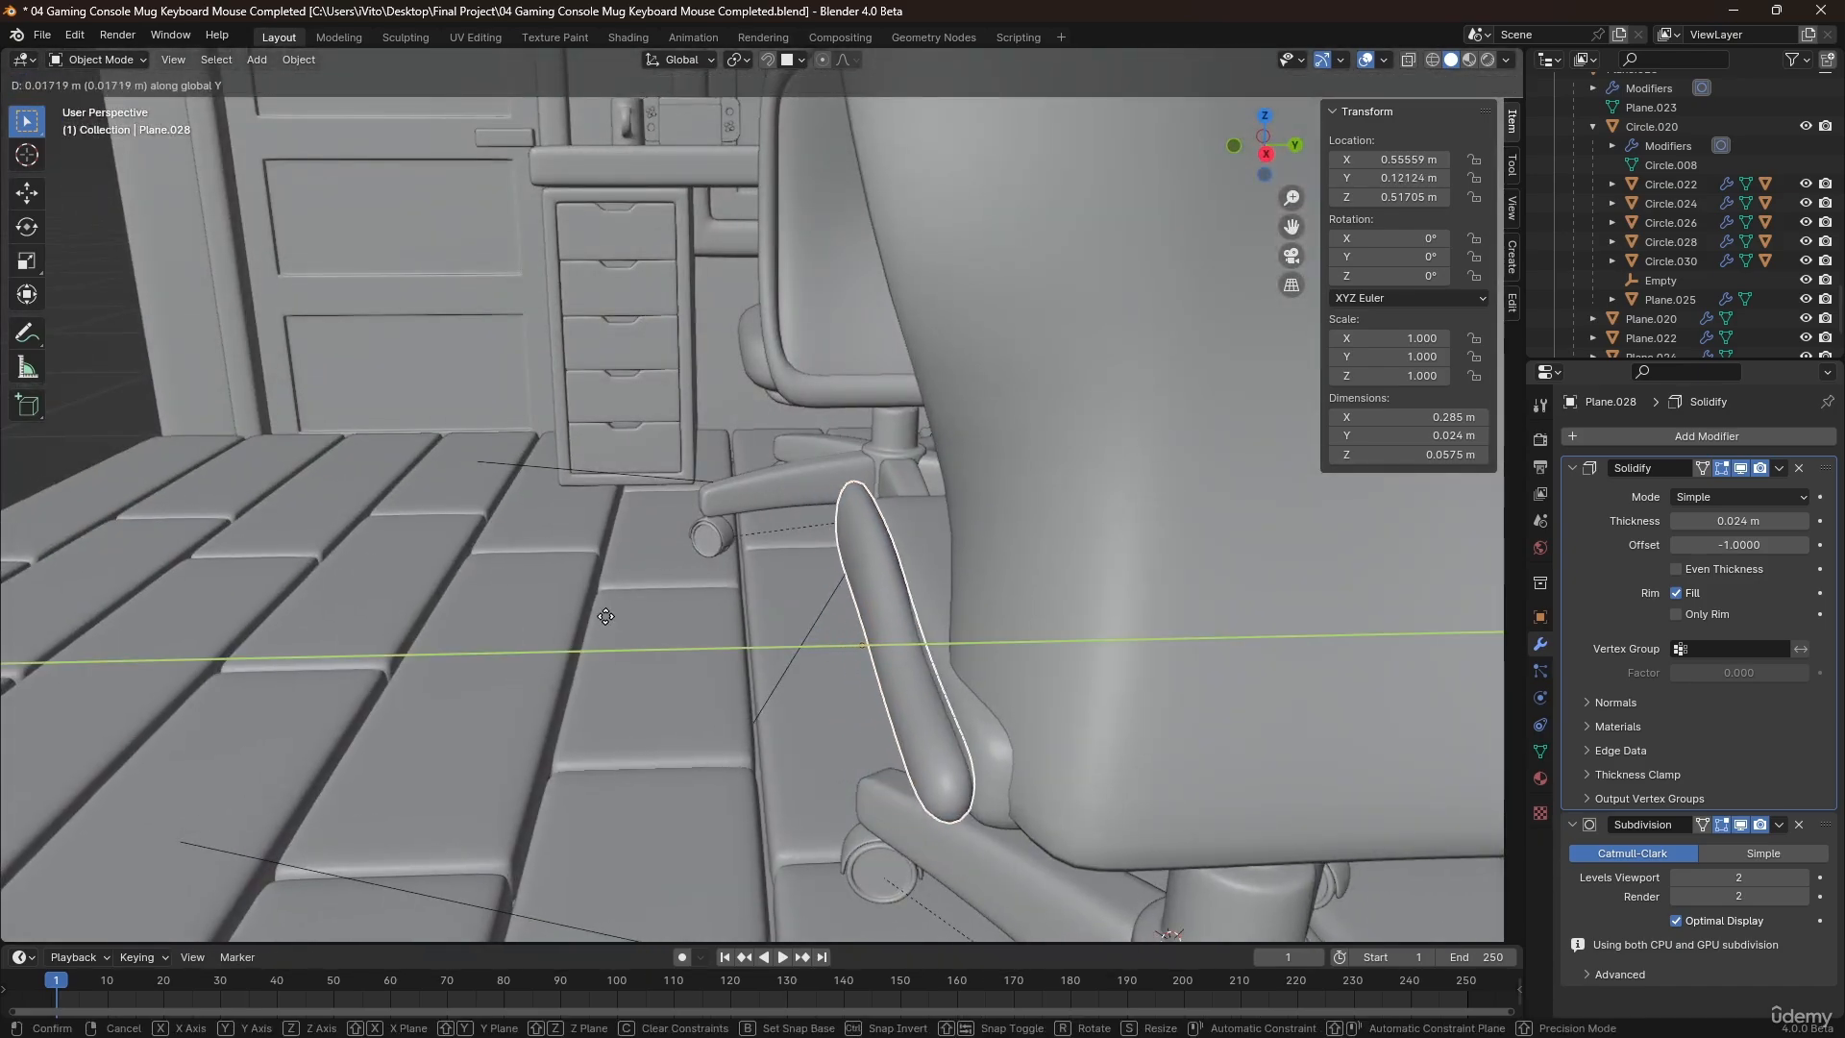
click(604, 619)
middle_drag(735, 545, 1052, 535)
Add a Mirror modifier to the side strip, mirroring it only along Y with the seat as mirror object.
key(q)
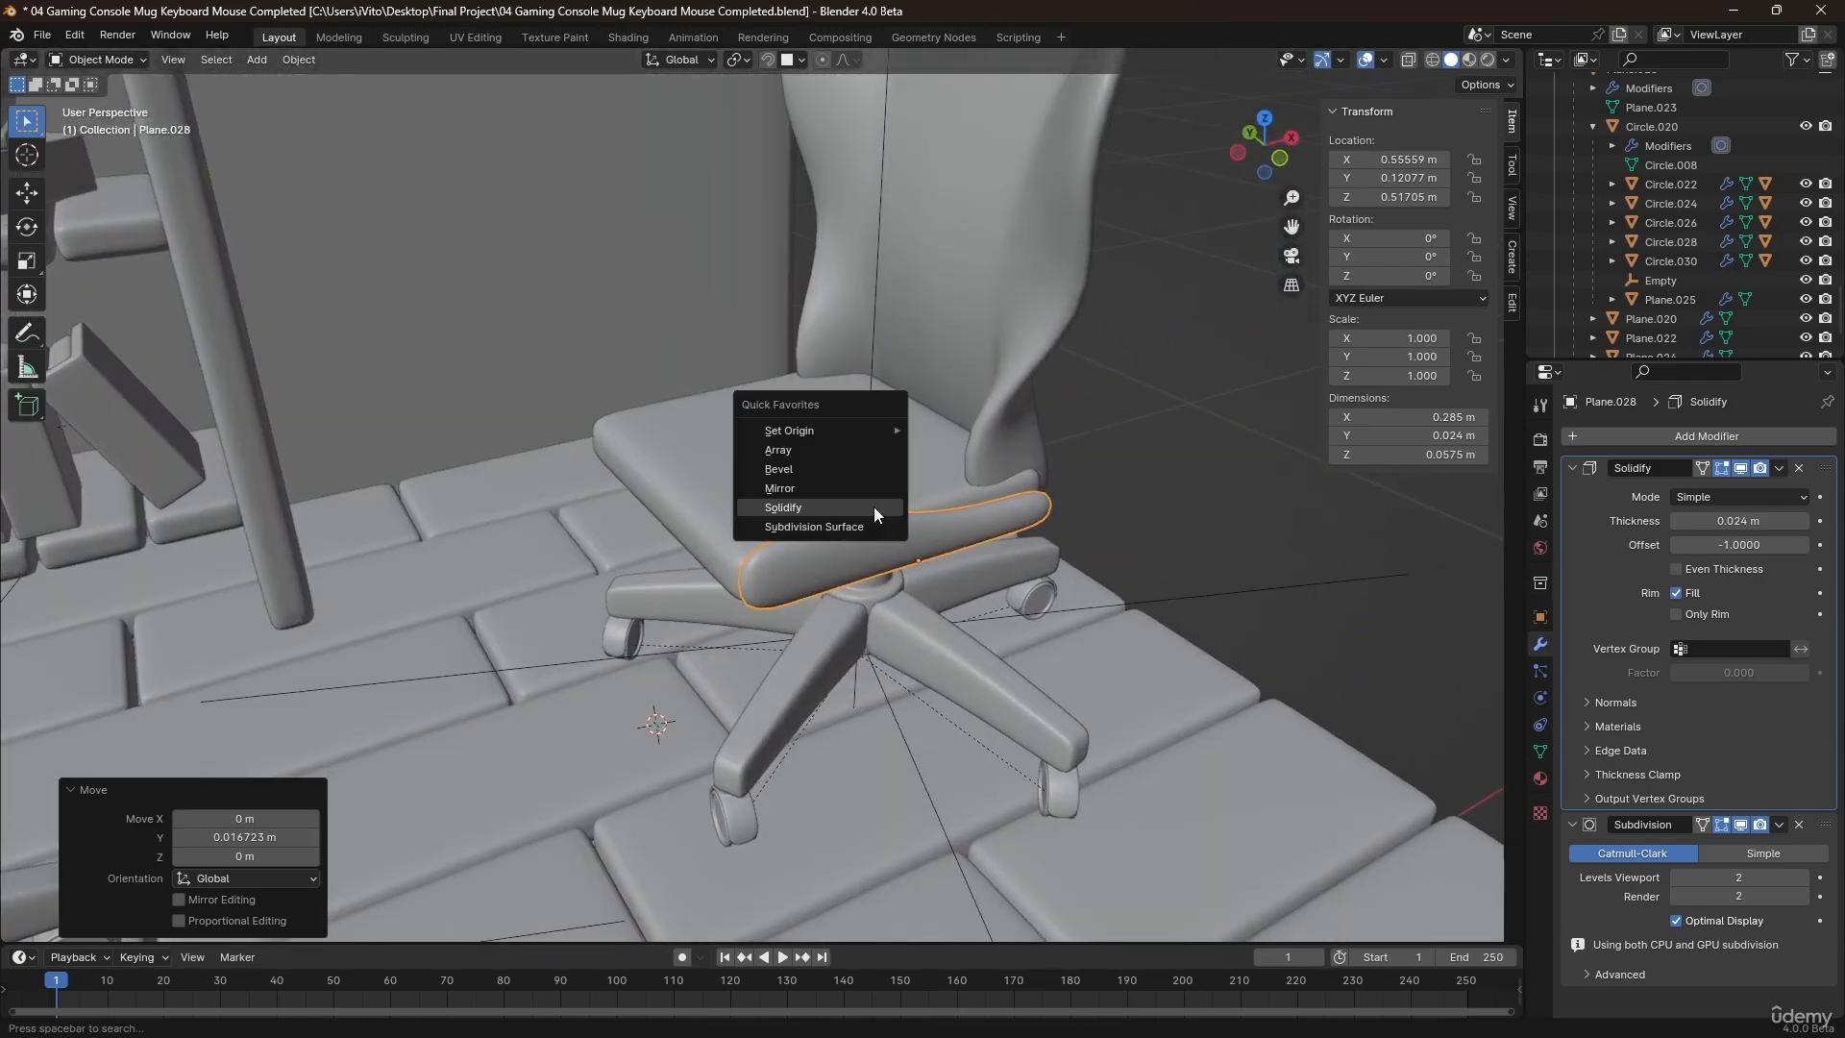
click(810, 490)
scroll(1639, 787, down, 5)
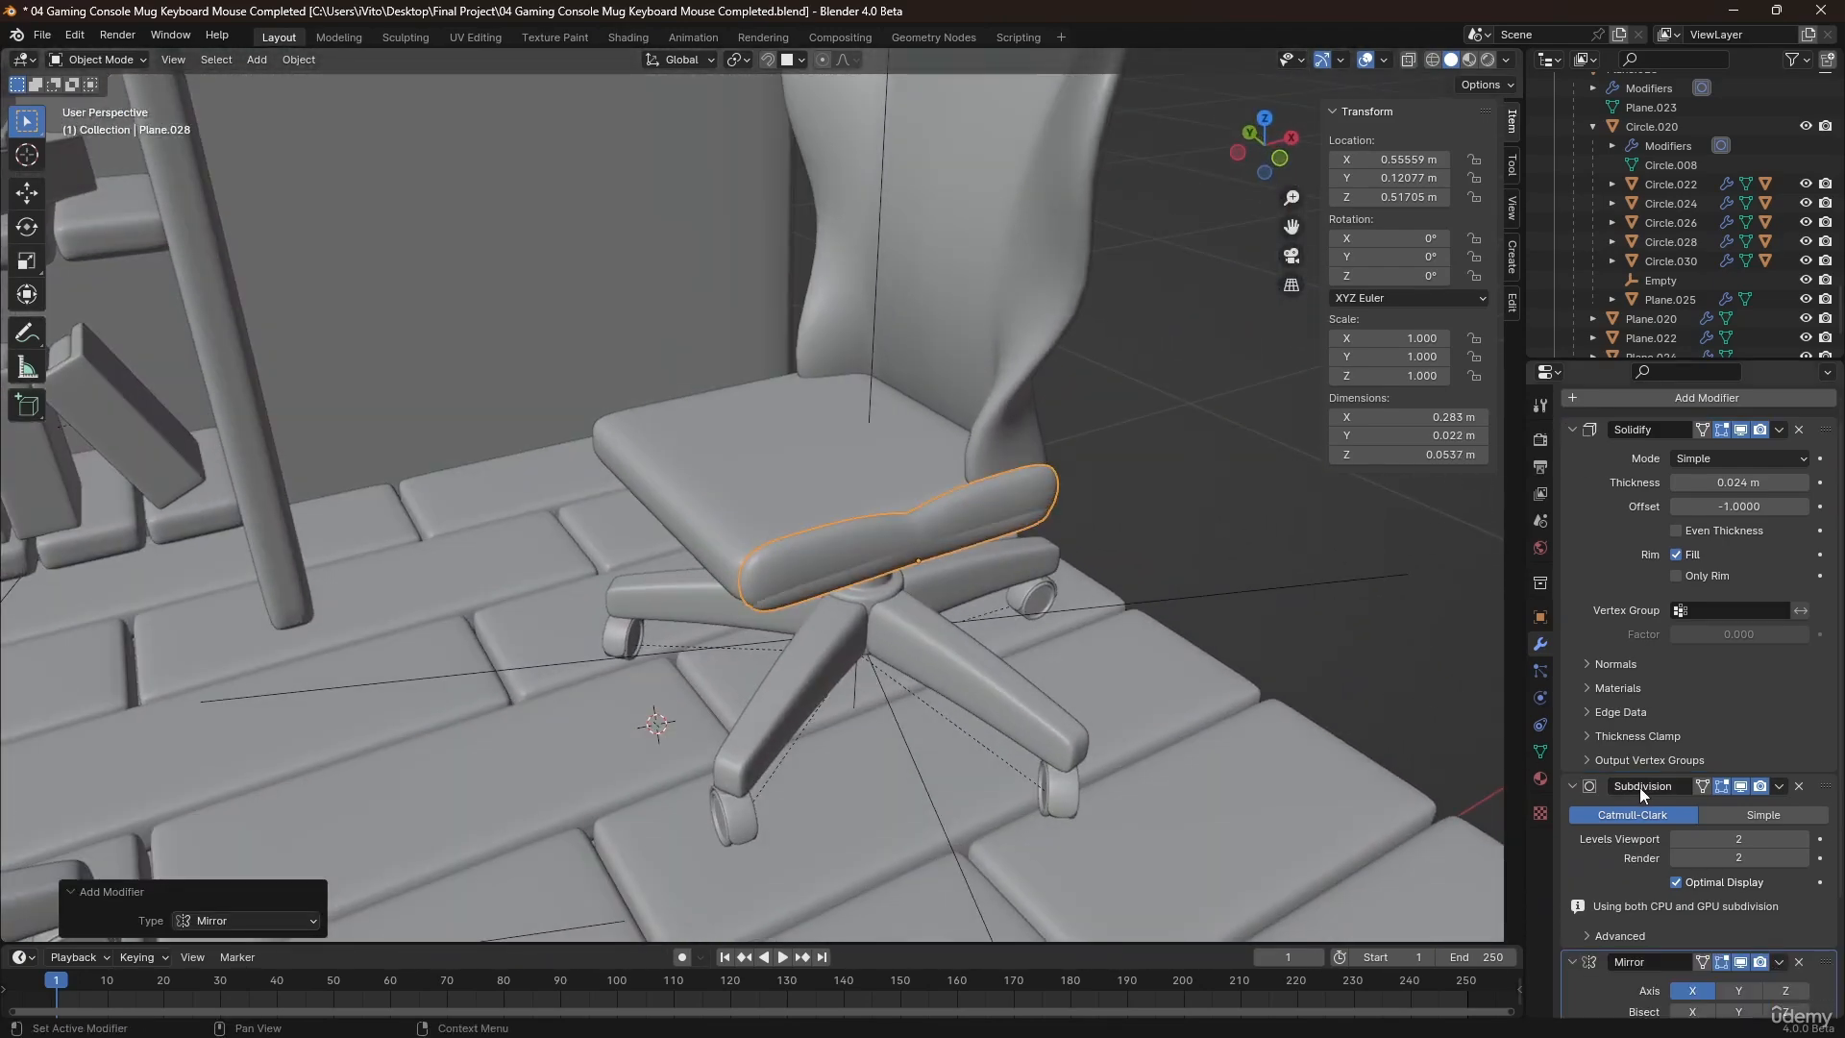
click(719, 440)
click(792, 465)
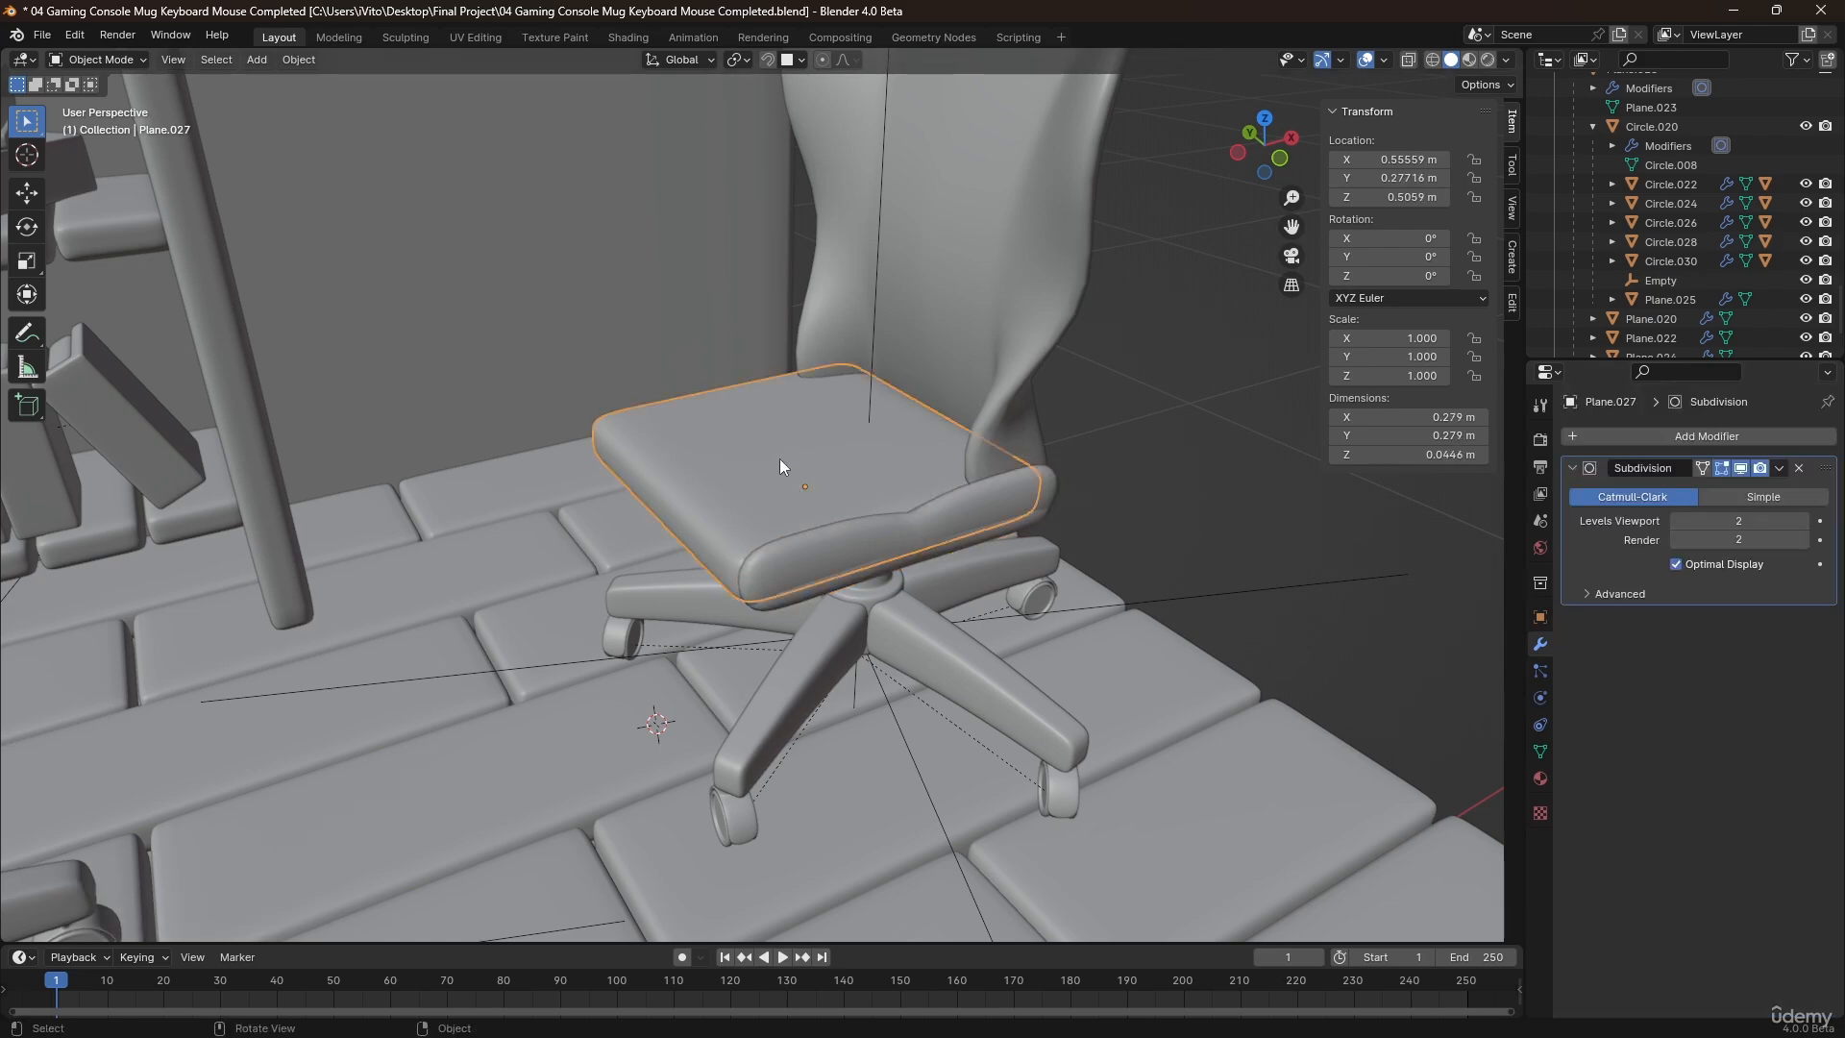
middle_drag(780, 458, 825, 486)
click(889, 549)
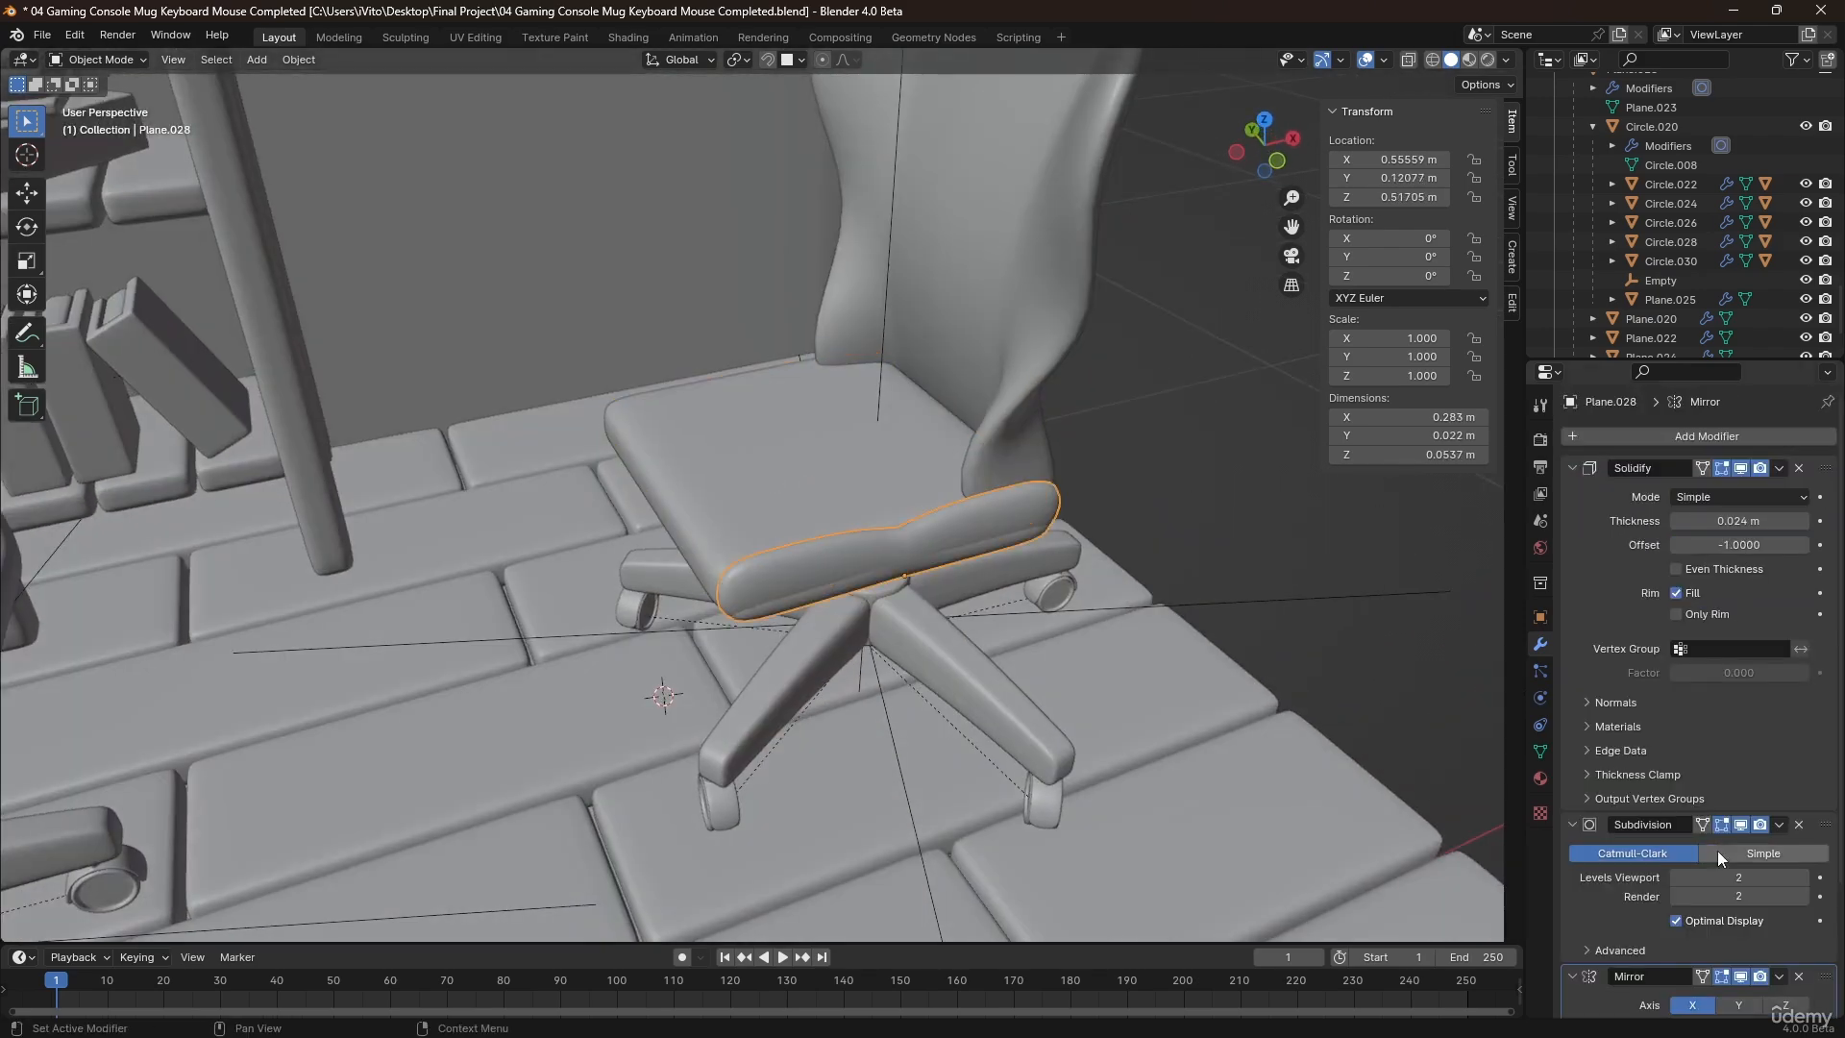
scroll(1716, 851, down, 4)
click(1694, 842)
middle_drag(769, 444, 717, 431)
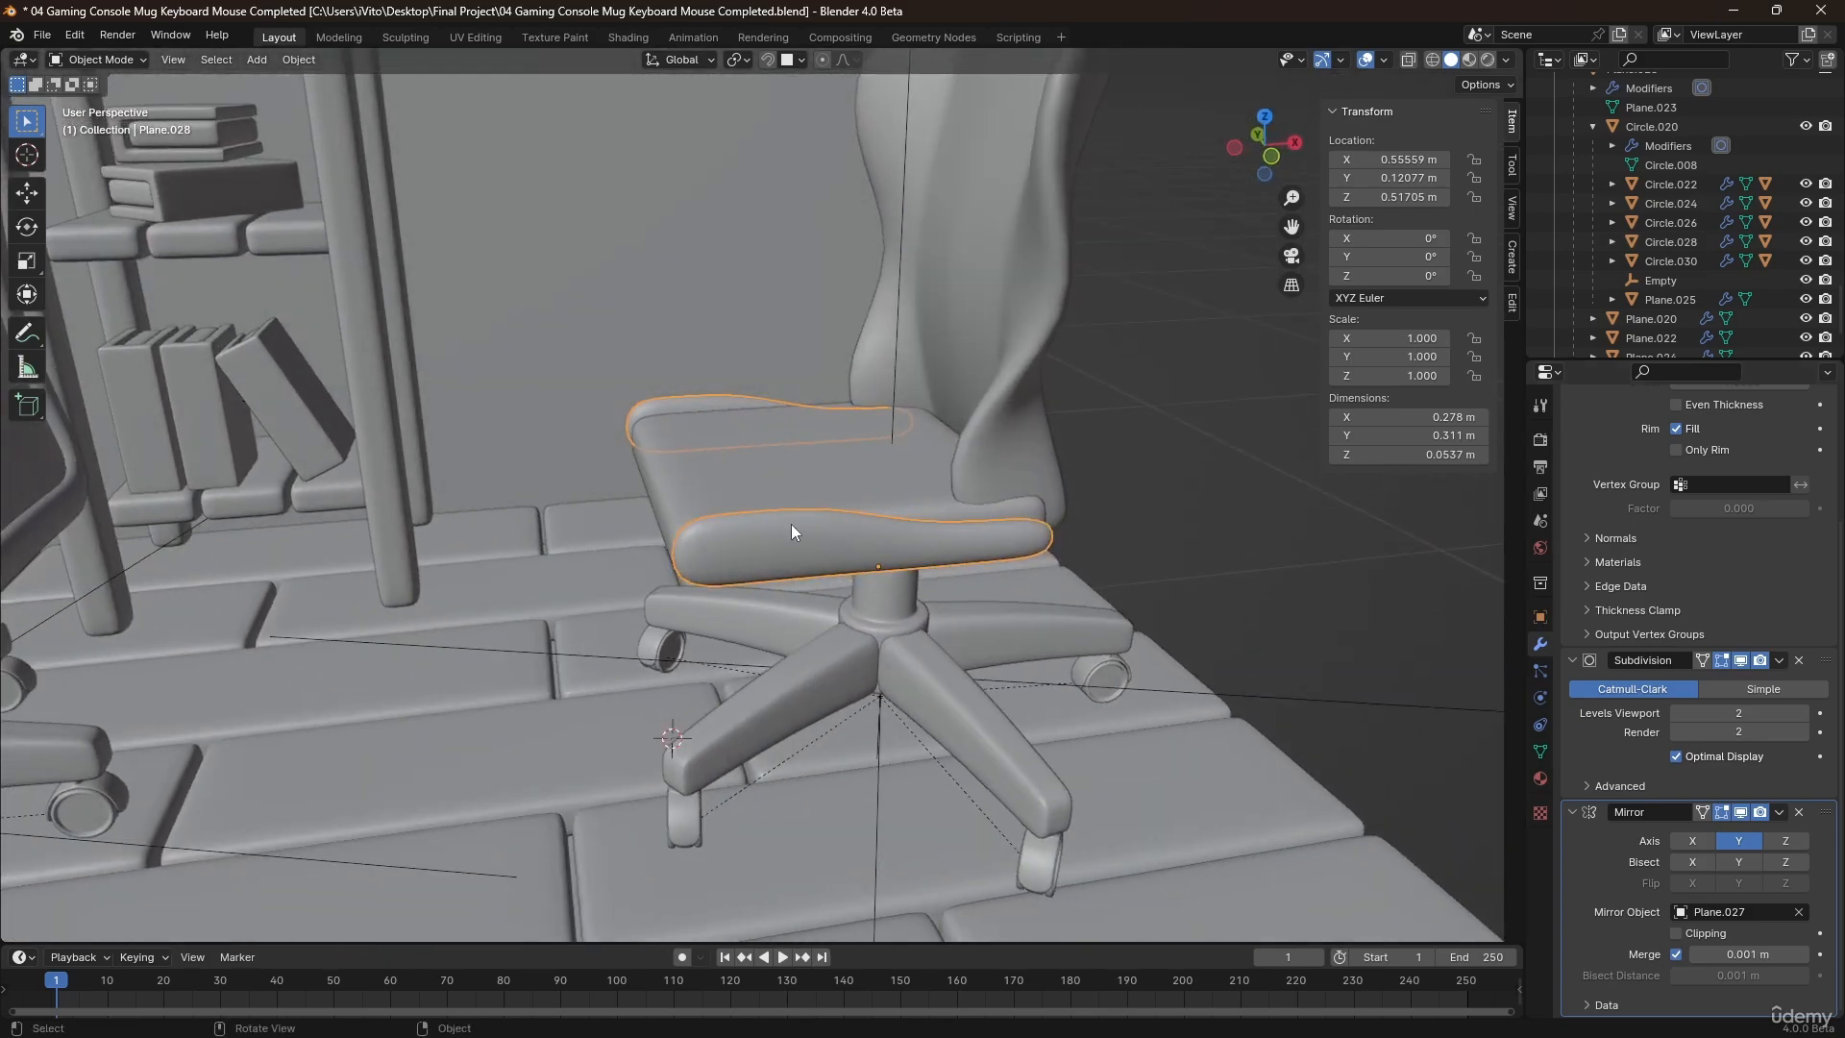
Hide the mirrored side strips to expose the seat's side faces.
middle_drag(792, 523, 752, 511)
key(Tab)
middle_drag(858, 548, 914, 484)
key(Tab)
click(914, 485)
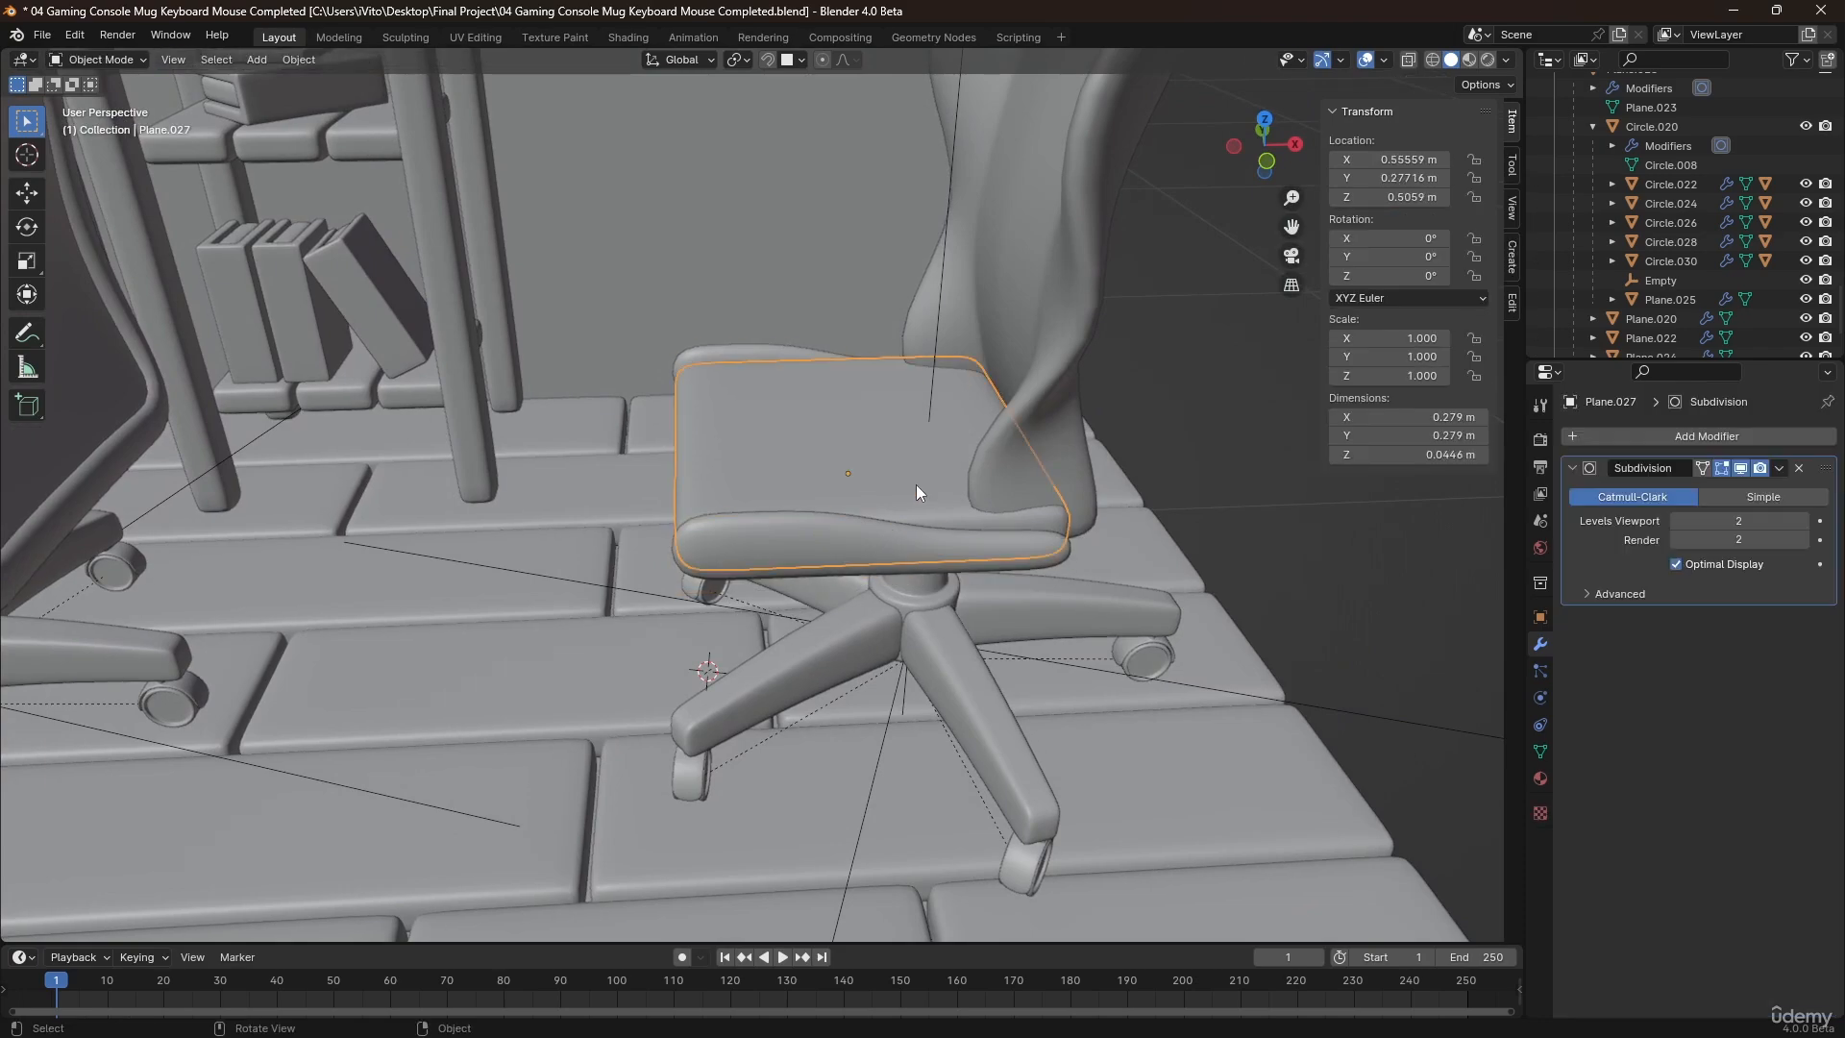
click(884, 524)
click(911, 511)
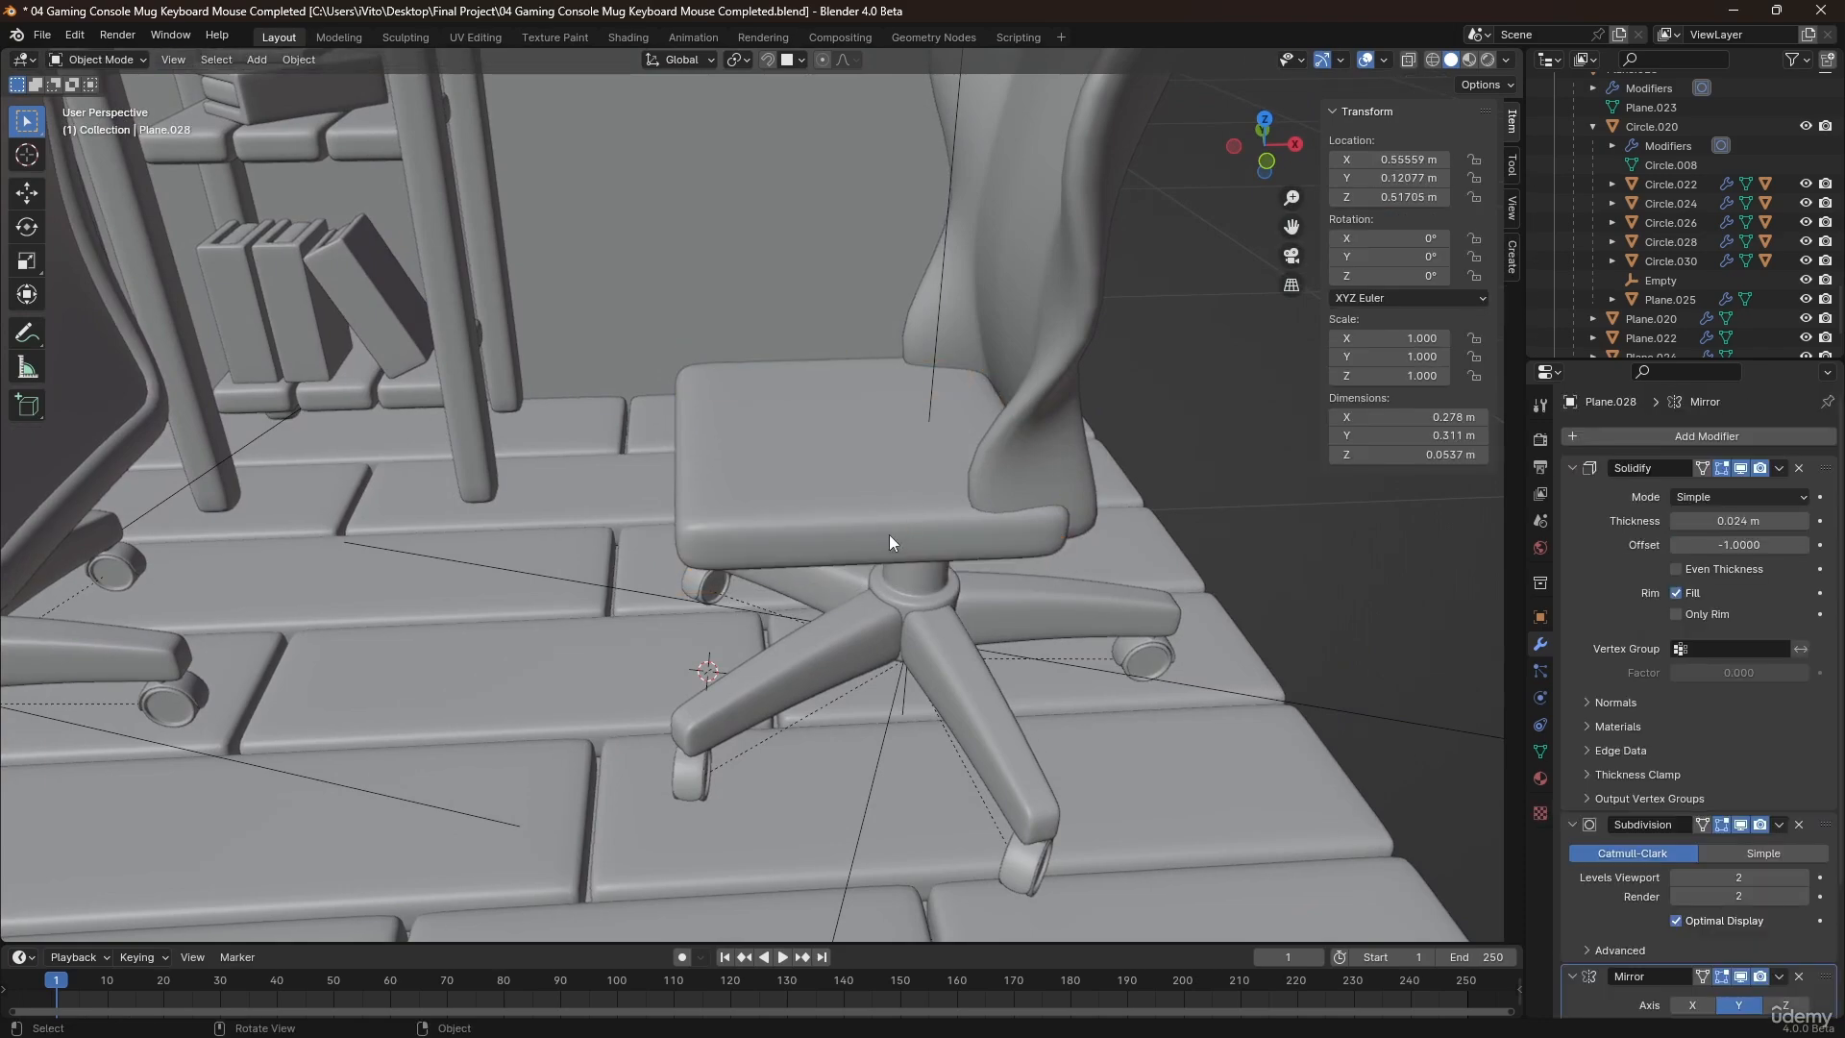
Duplicate the lower row of faces along the seat's side and separate the copy into its own object.
key(Tab)
middle_drag(890, 535, 714, 561)
click(714, 561)
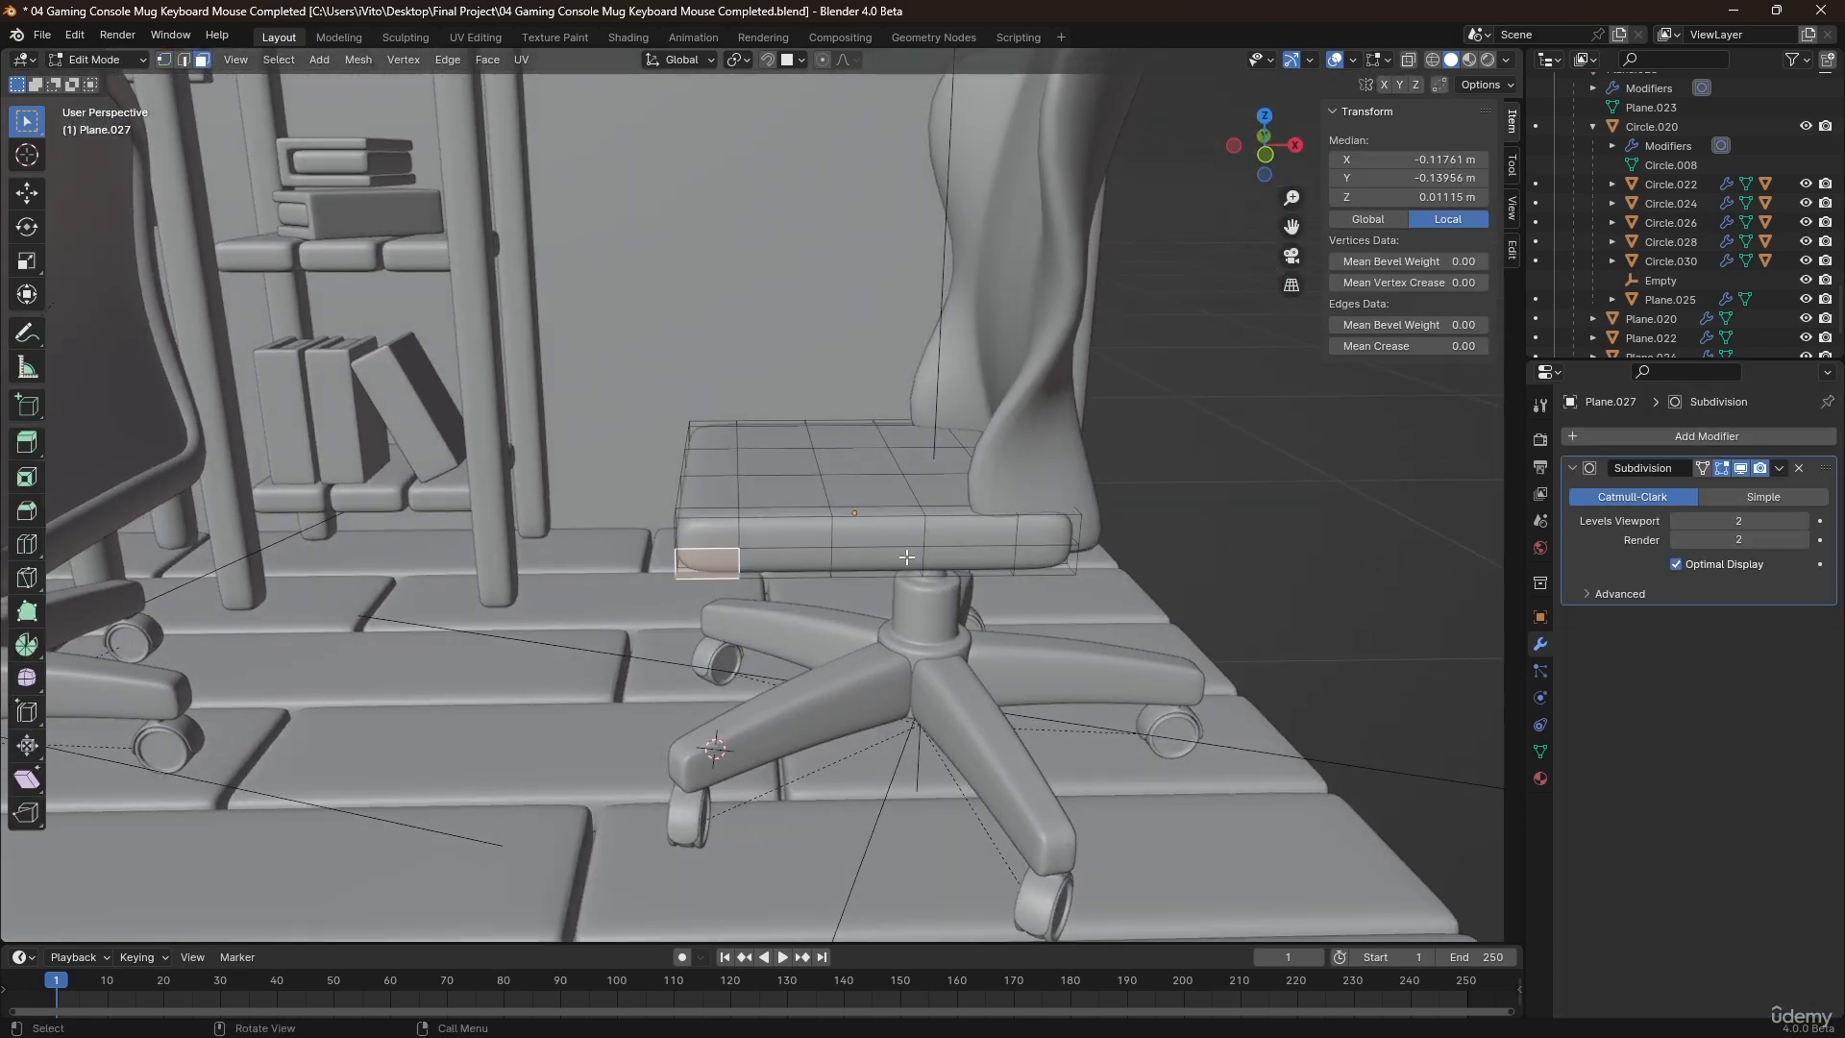
ctrl+click(1030, 555)
key(shift+d)
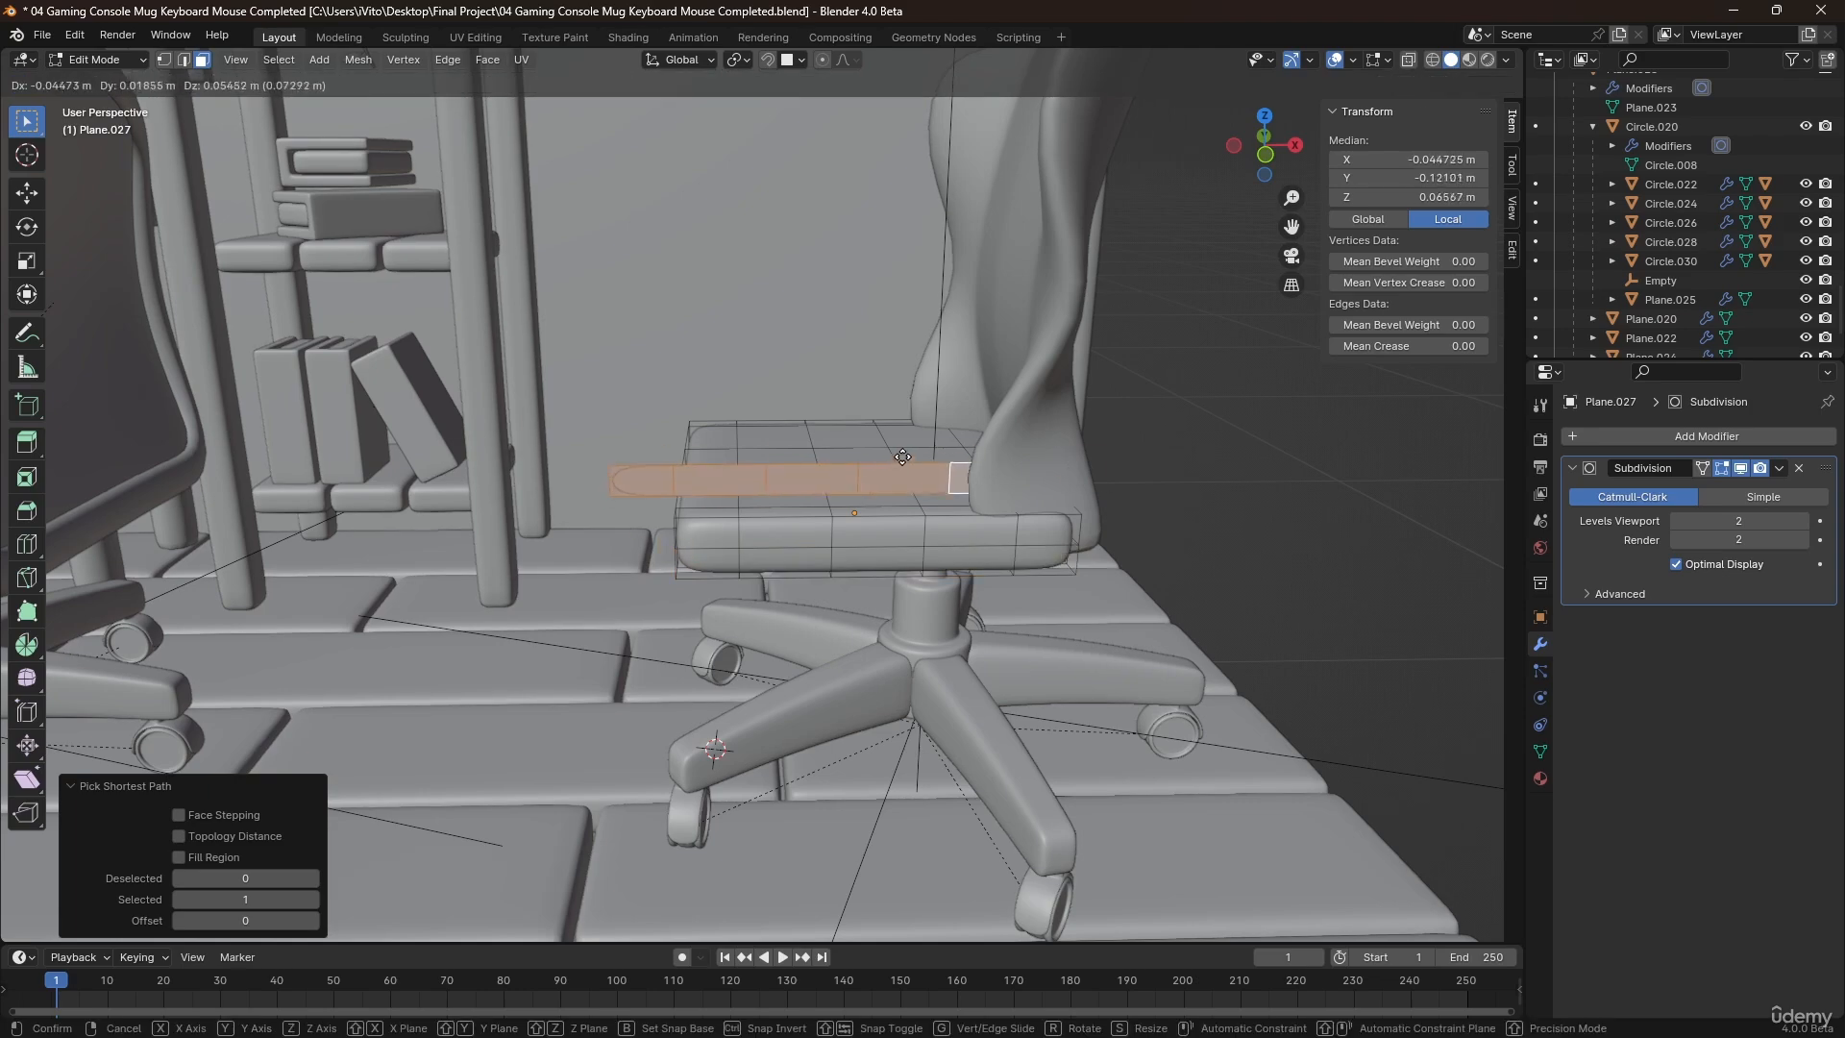
right_click(901, 464)
key(p)
click(905, 464)
key(Tab)
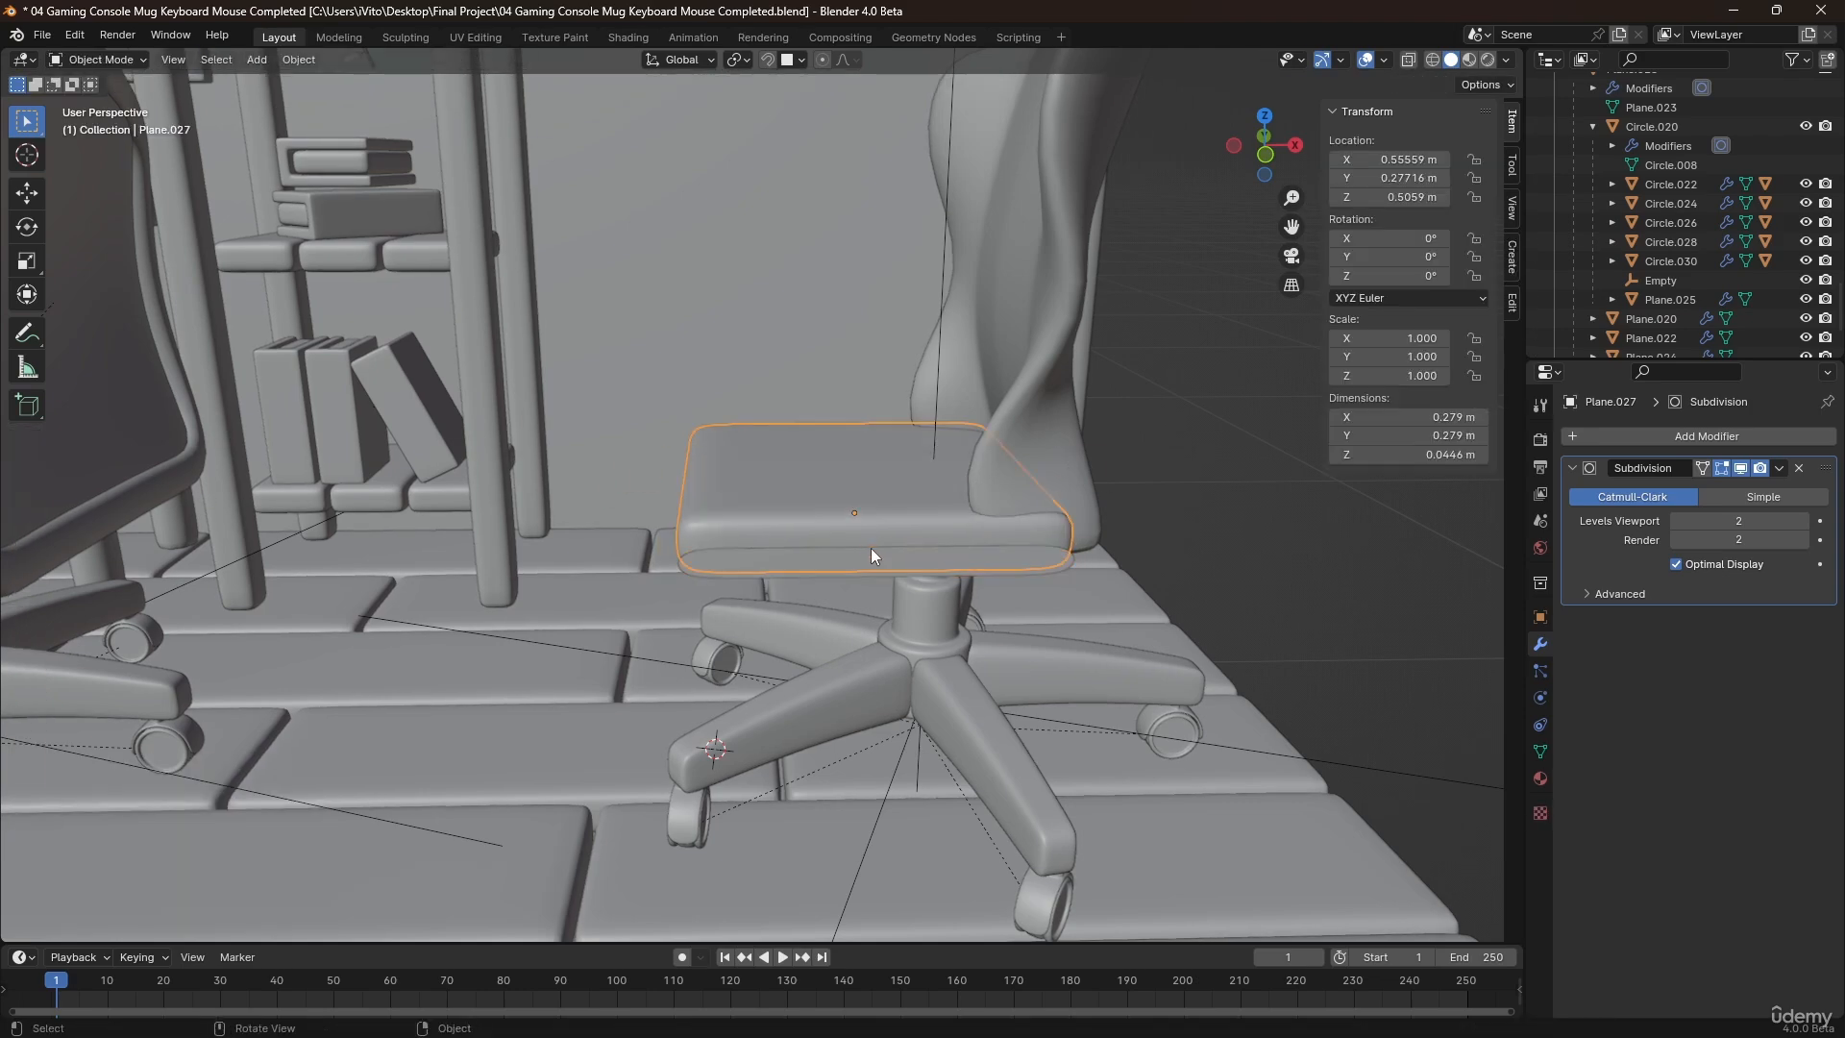
Raise the separated face strip about 0.12 m along Z above the seat.
click(870, 555)
key(g)
key(z)
click(891, 431)
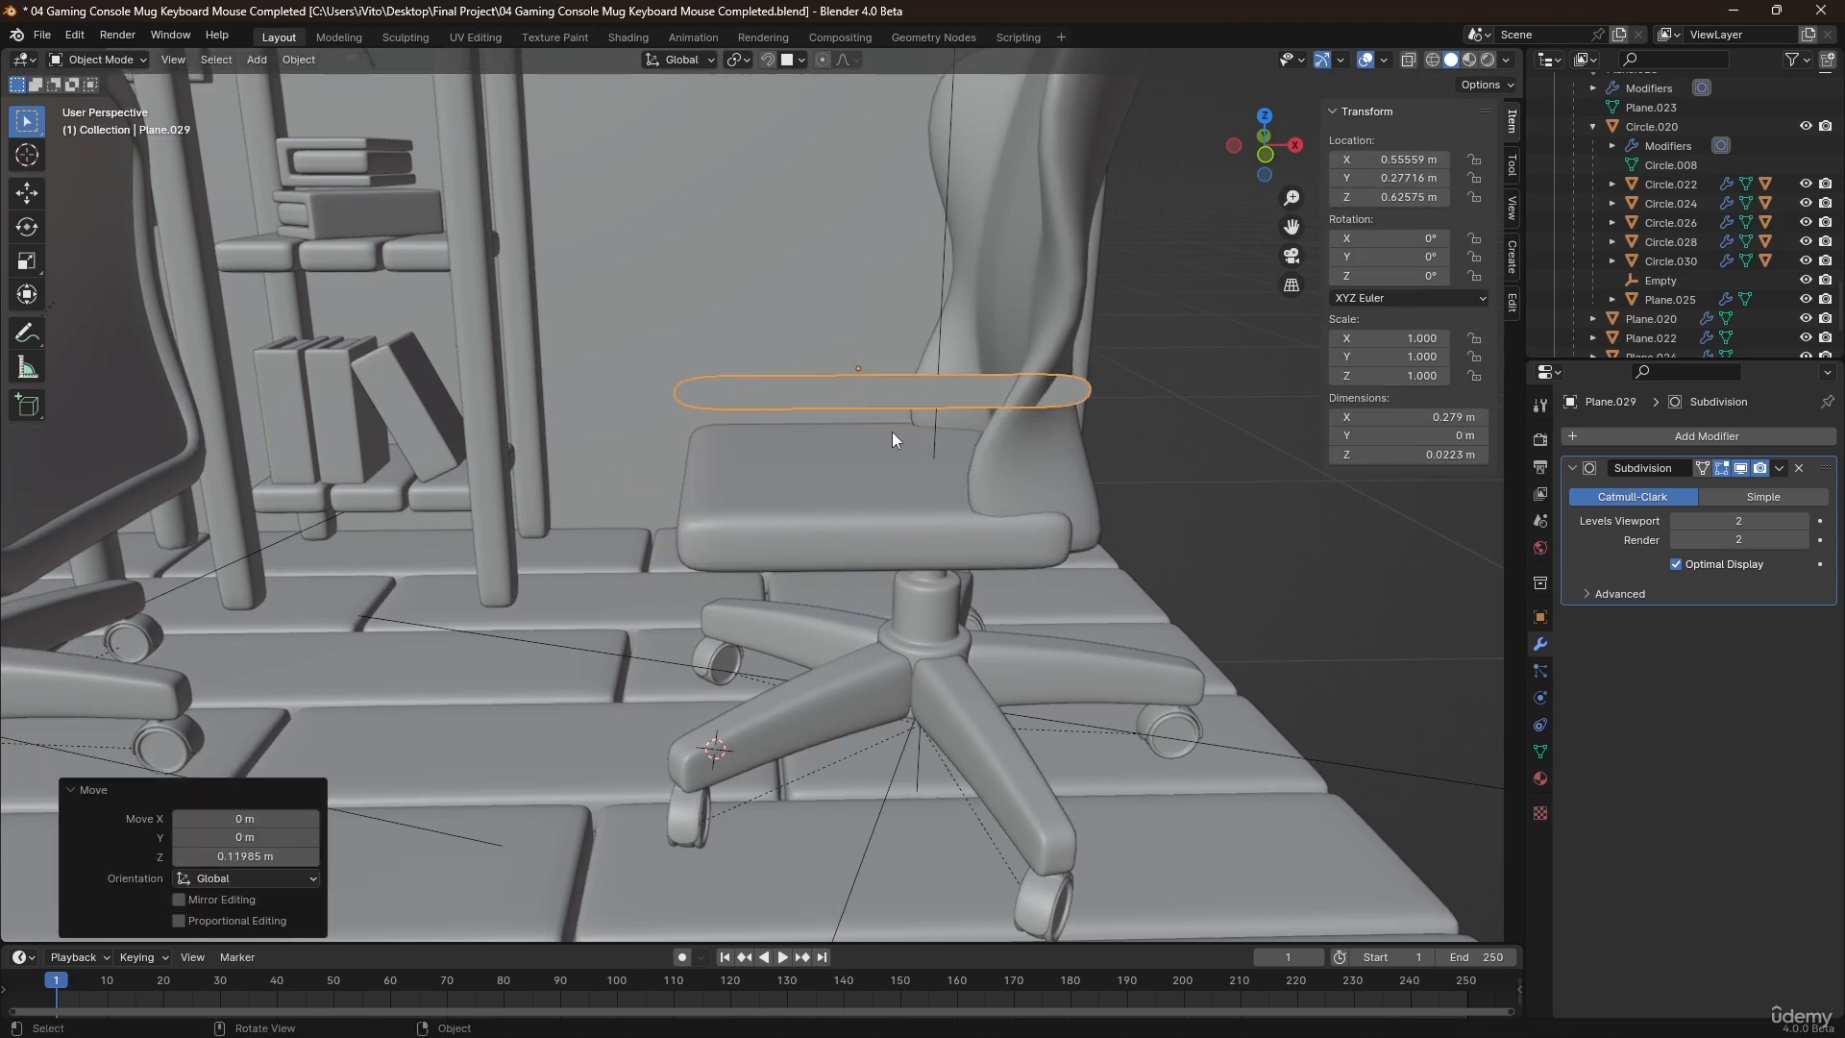
Shorten the raised strip's whole mesh to a scale of about 0.38 along X.
key(Tab)
key(a)
key(s)
key(x)
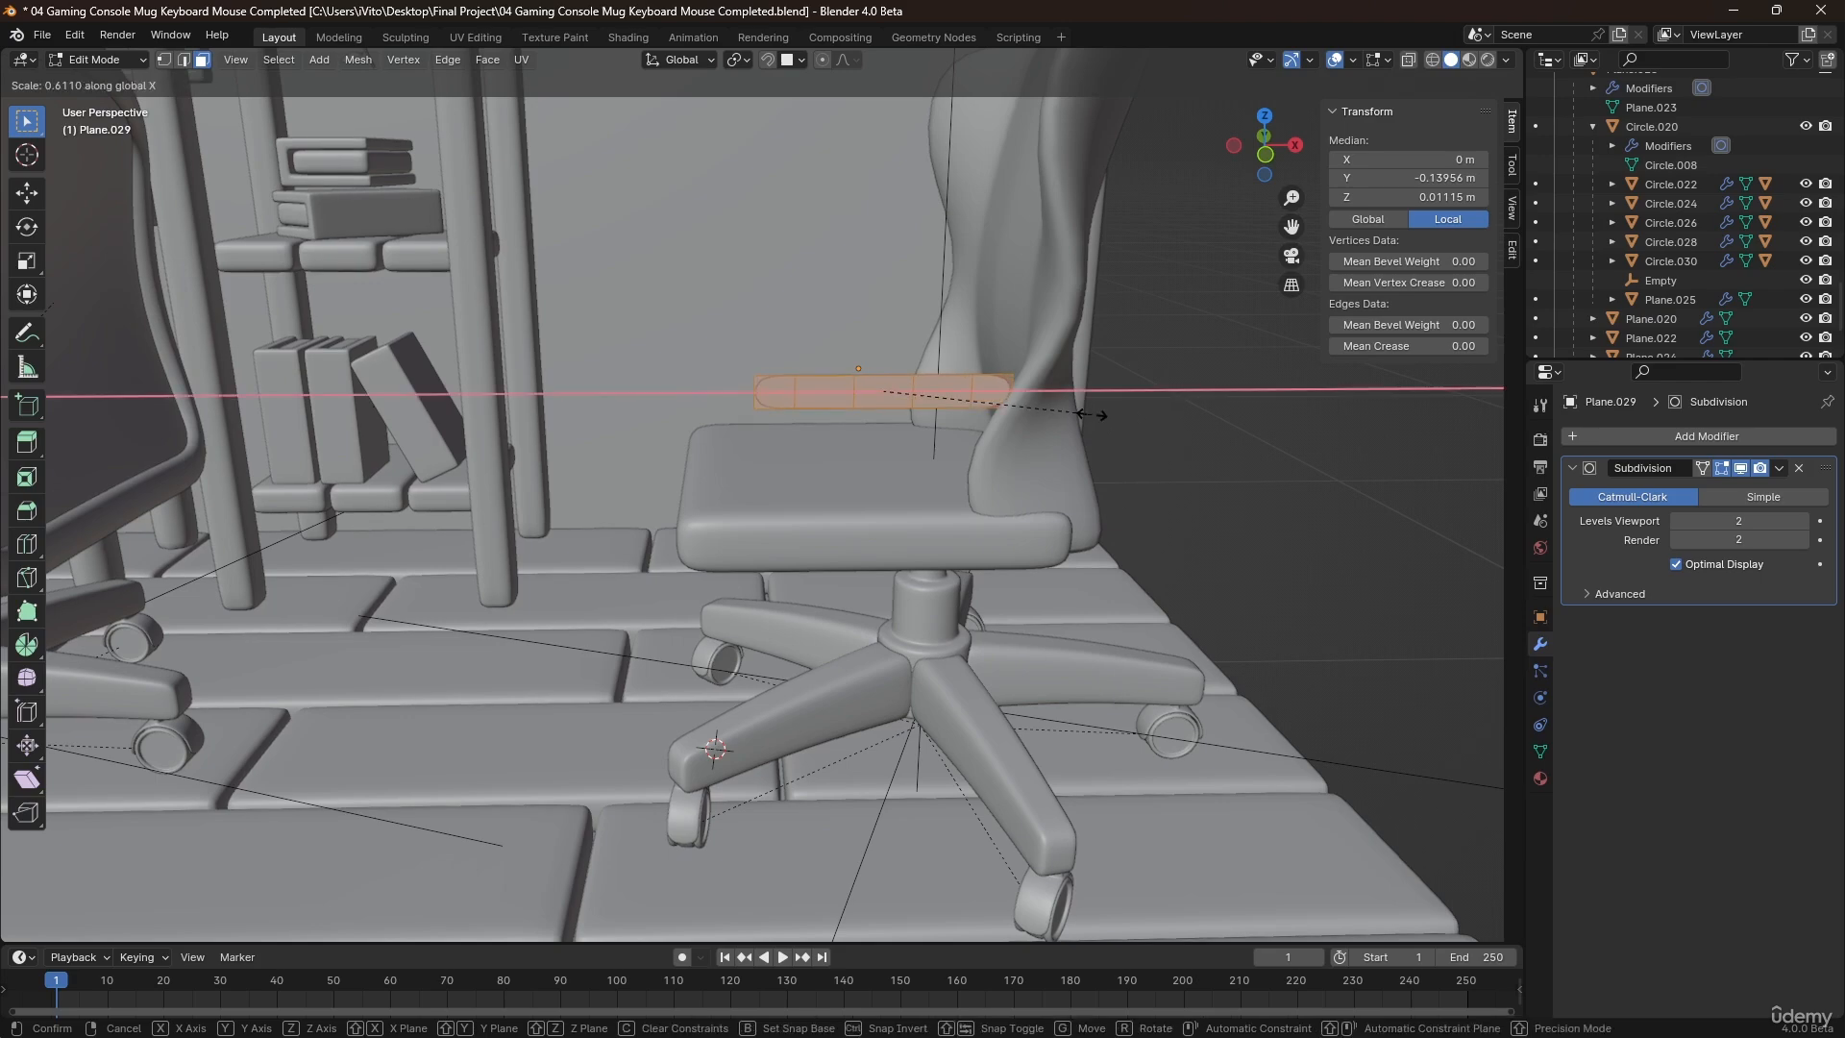
click(1009, 419)
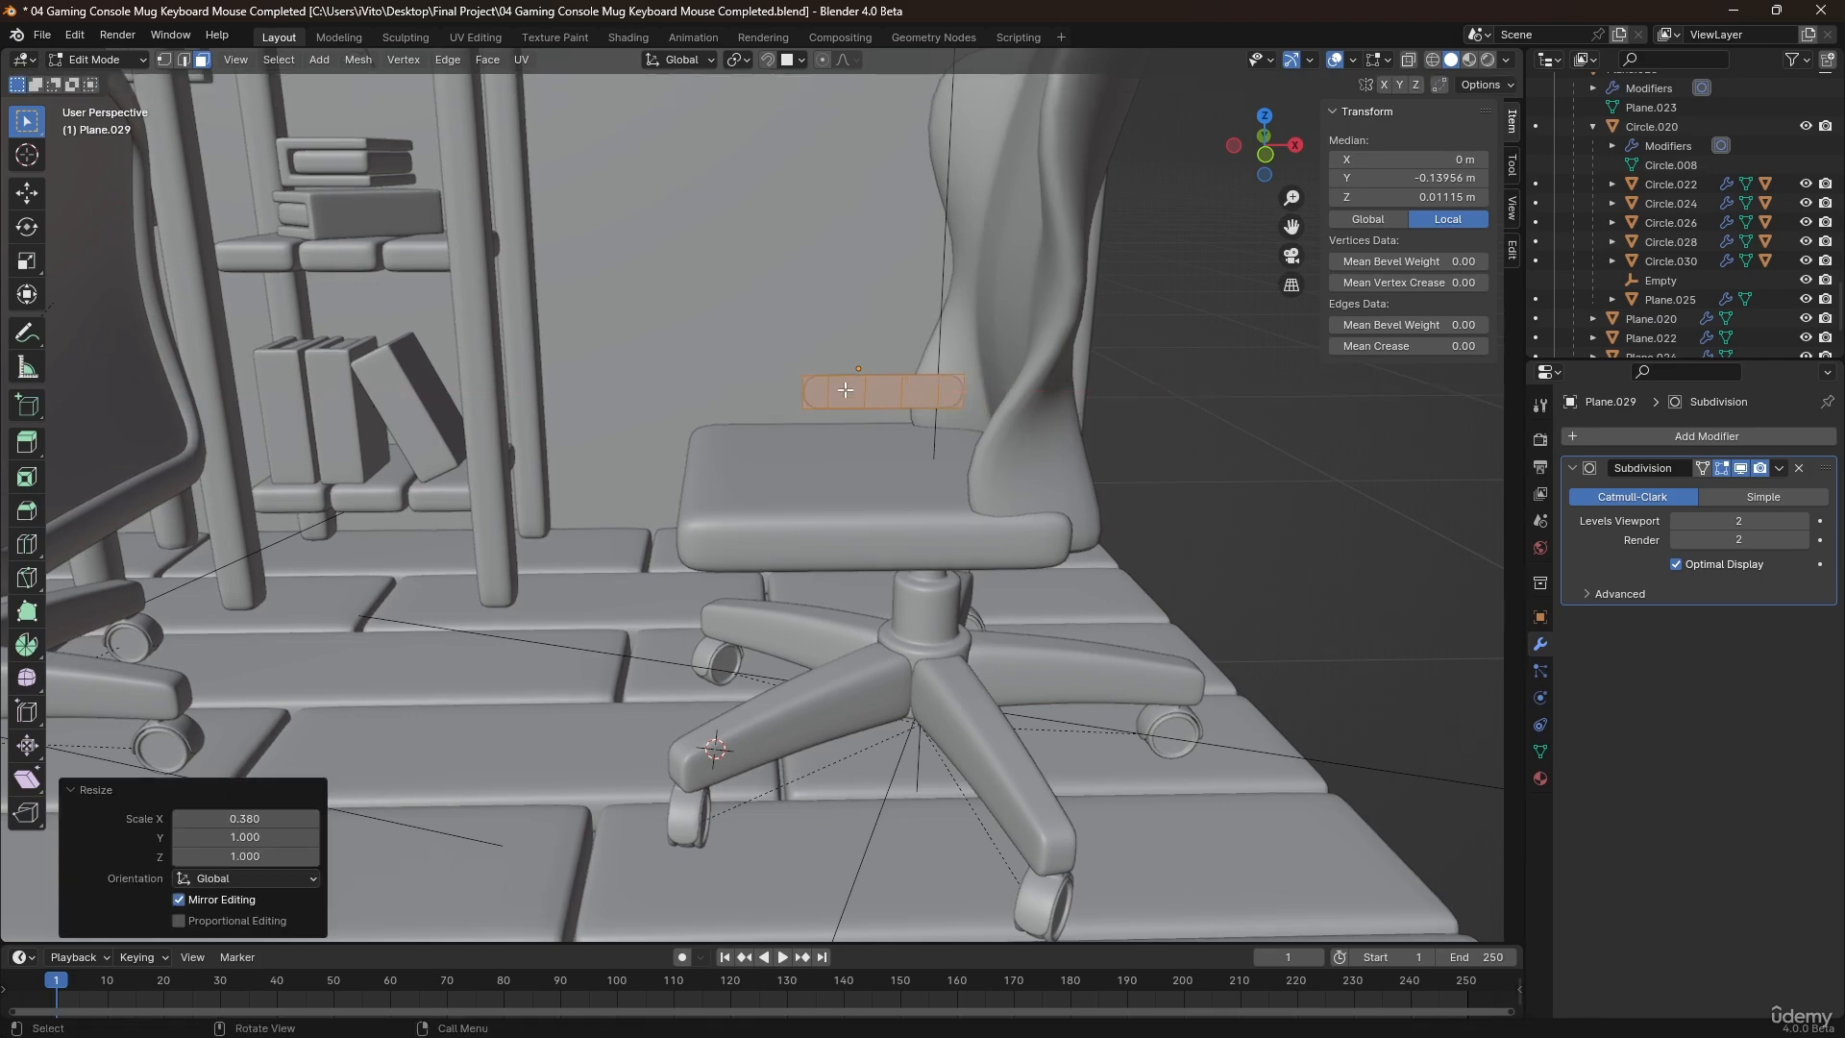
Arch the short strip in front view by raising its middle lower vertices along Z with proportional editing.
scroll(904, 388, up, 2)
key(1)
scroll(904, 388, up, 1)
key(KP_1)
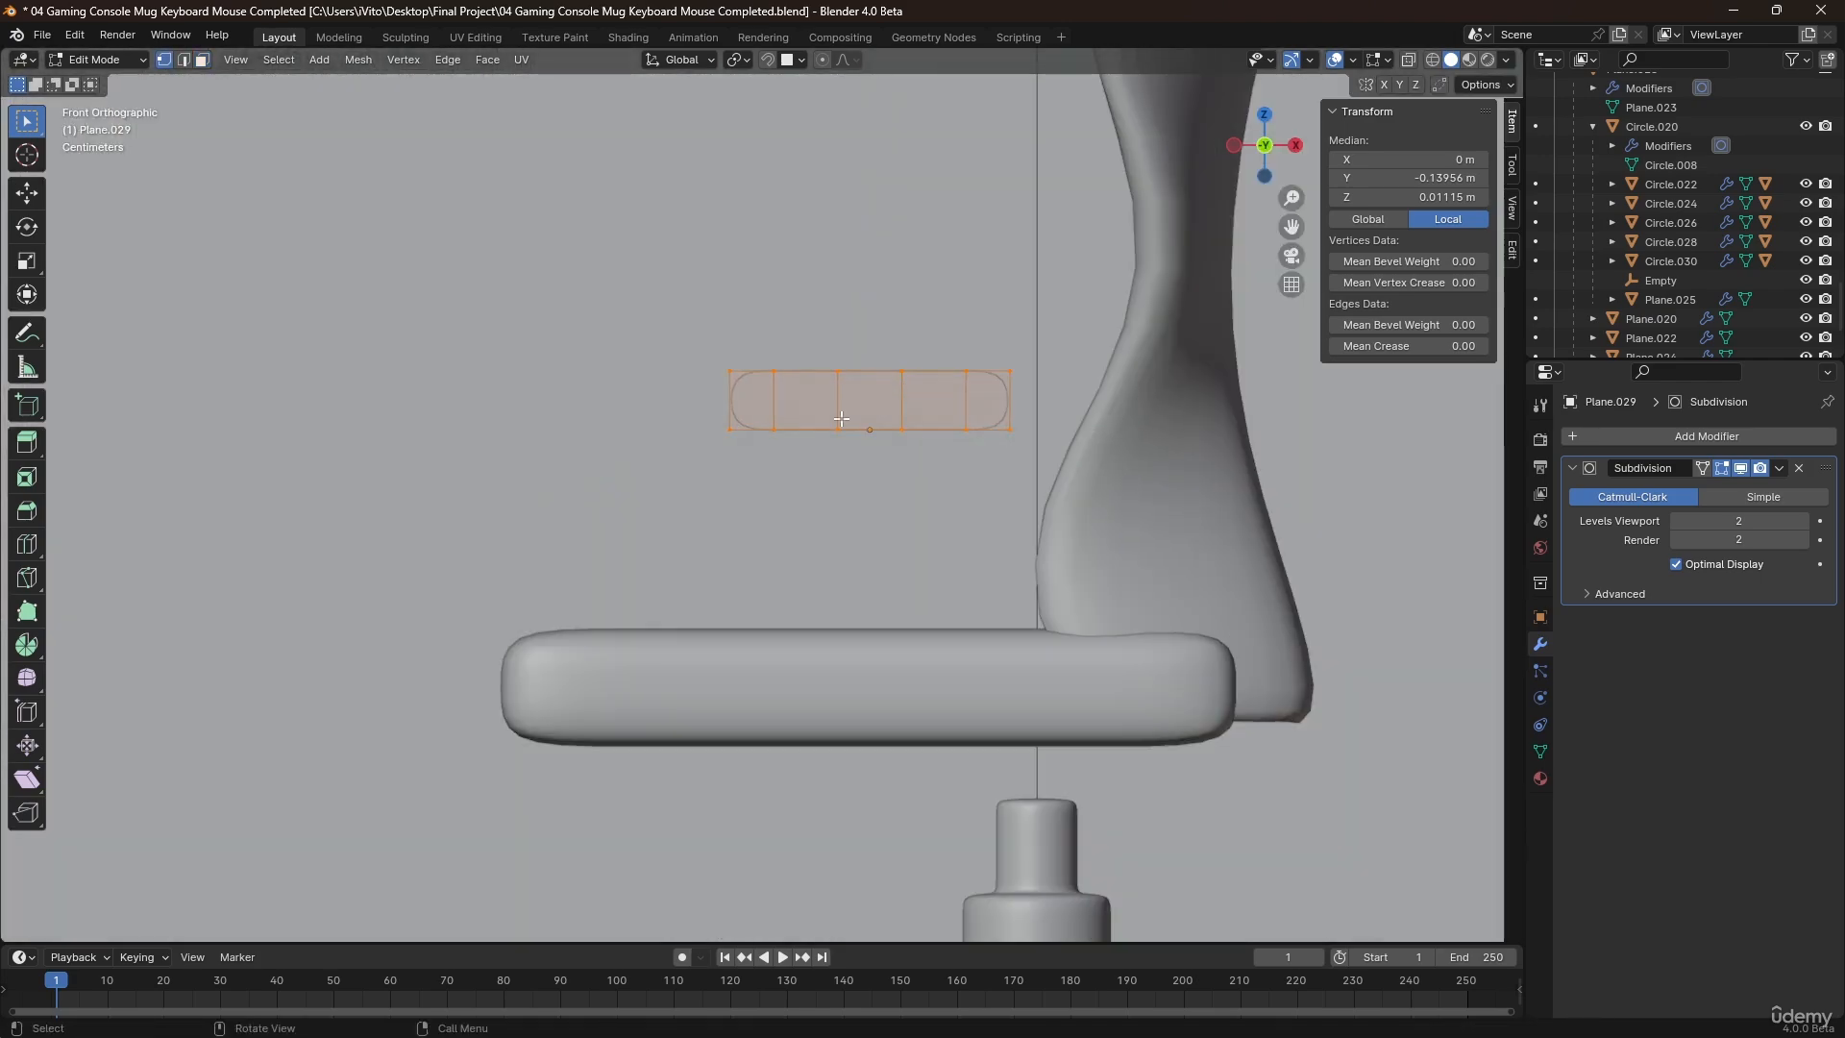
click(821, 60)
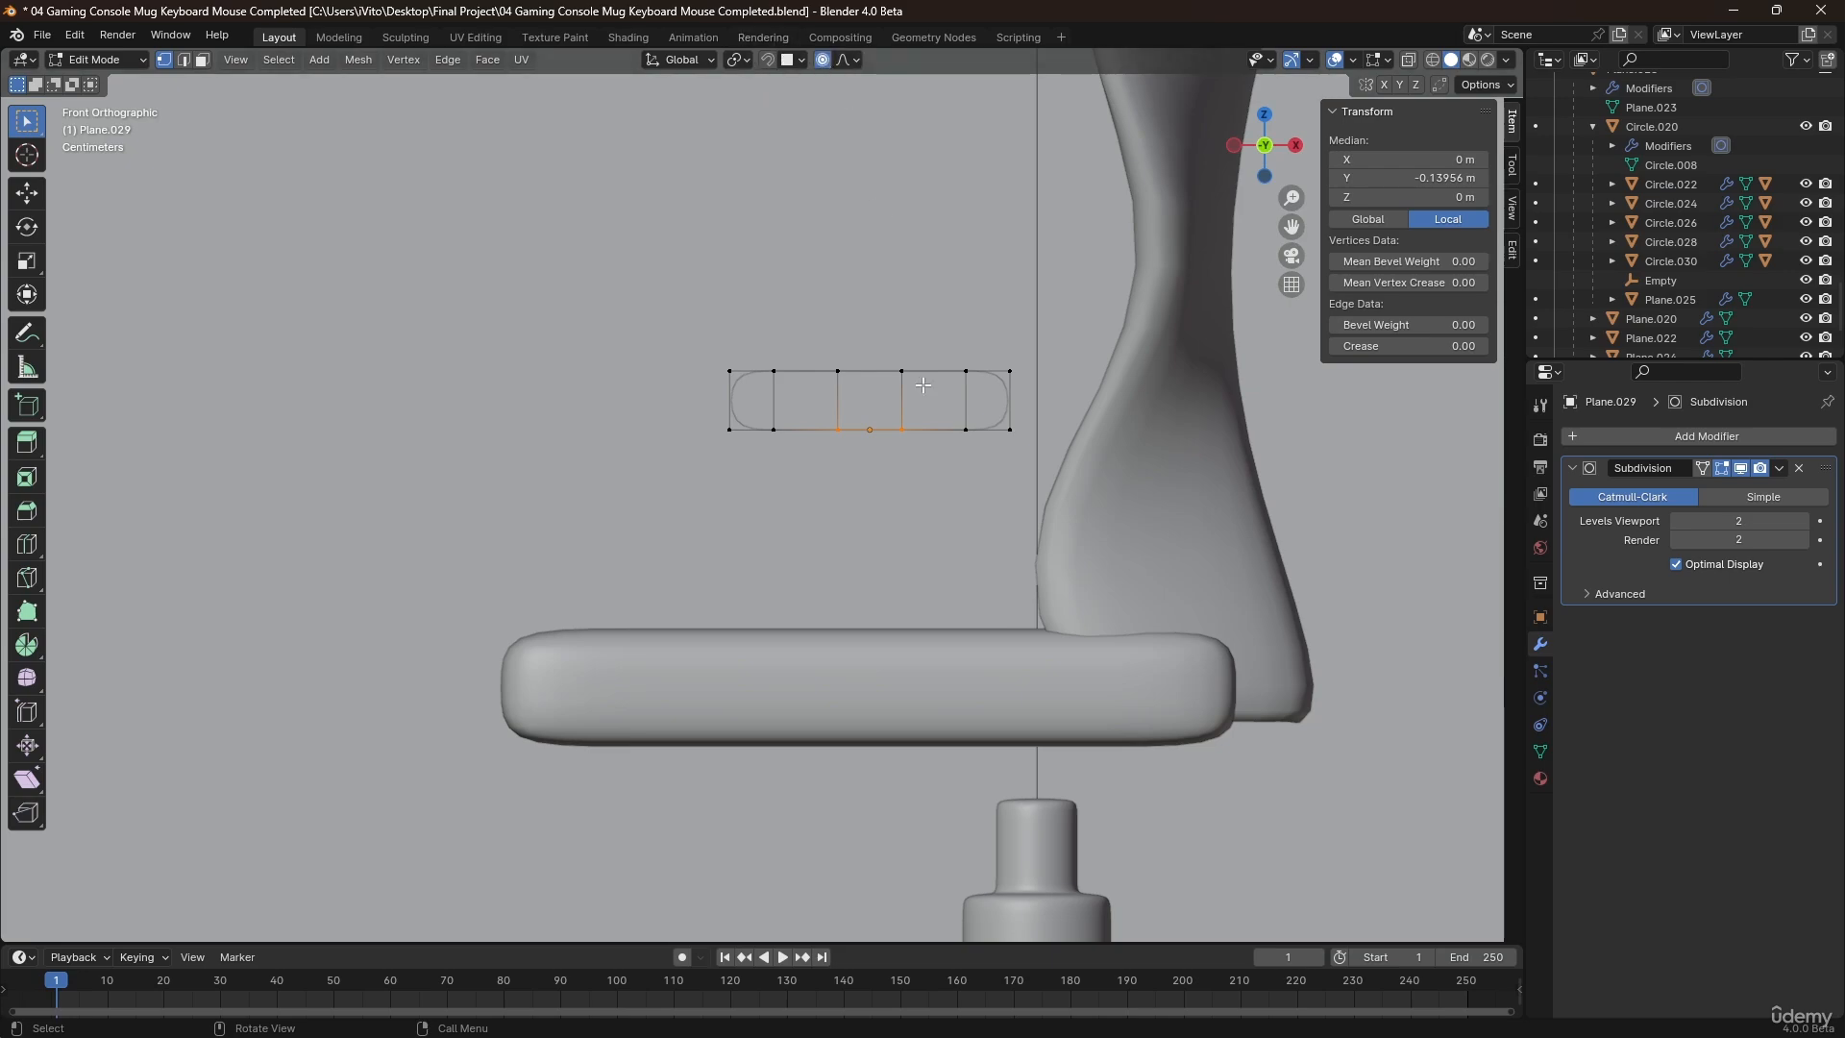
key(g)
key(z)
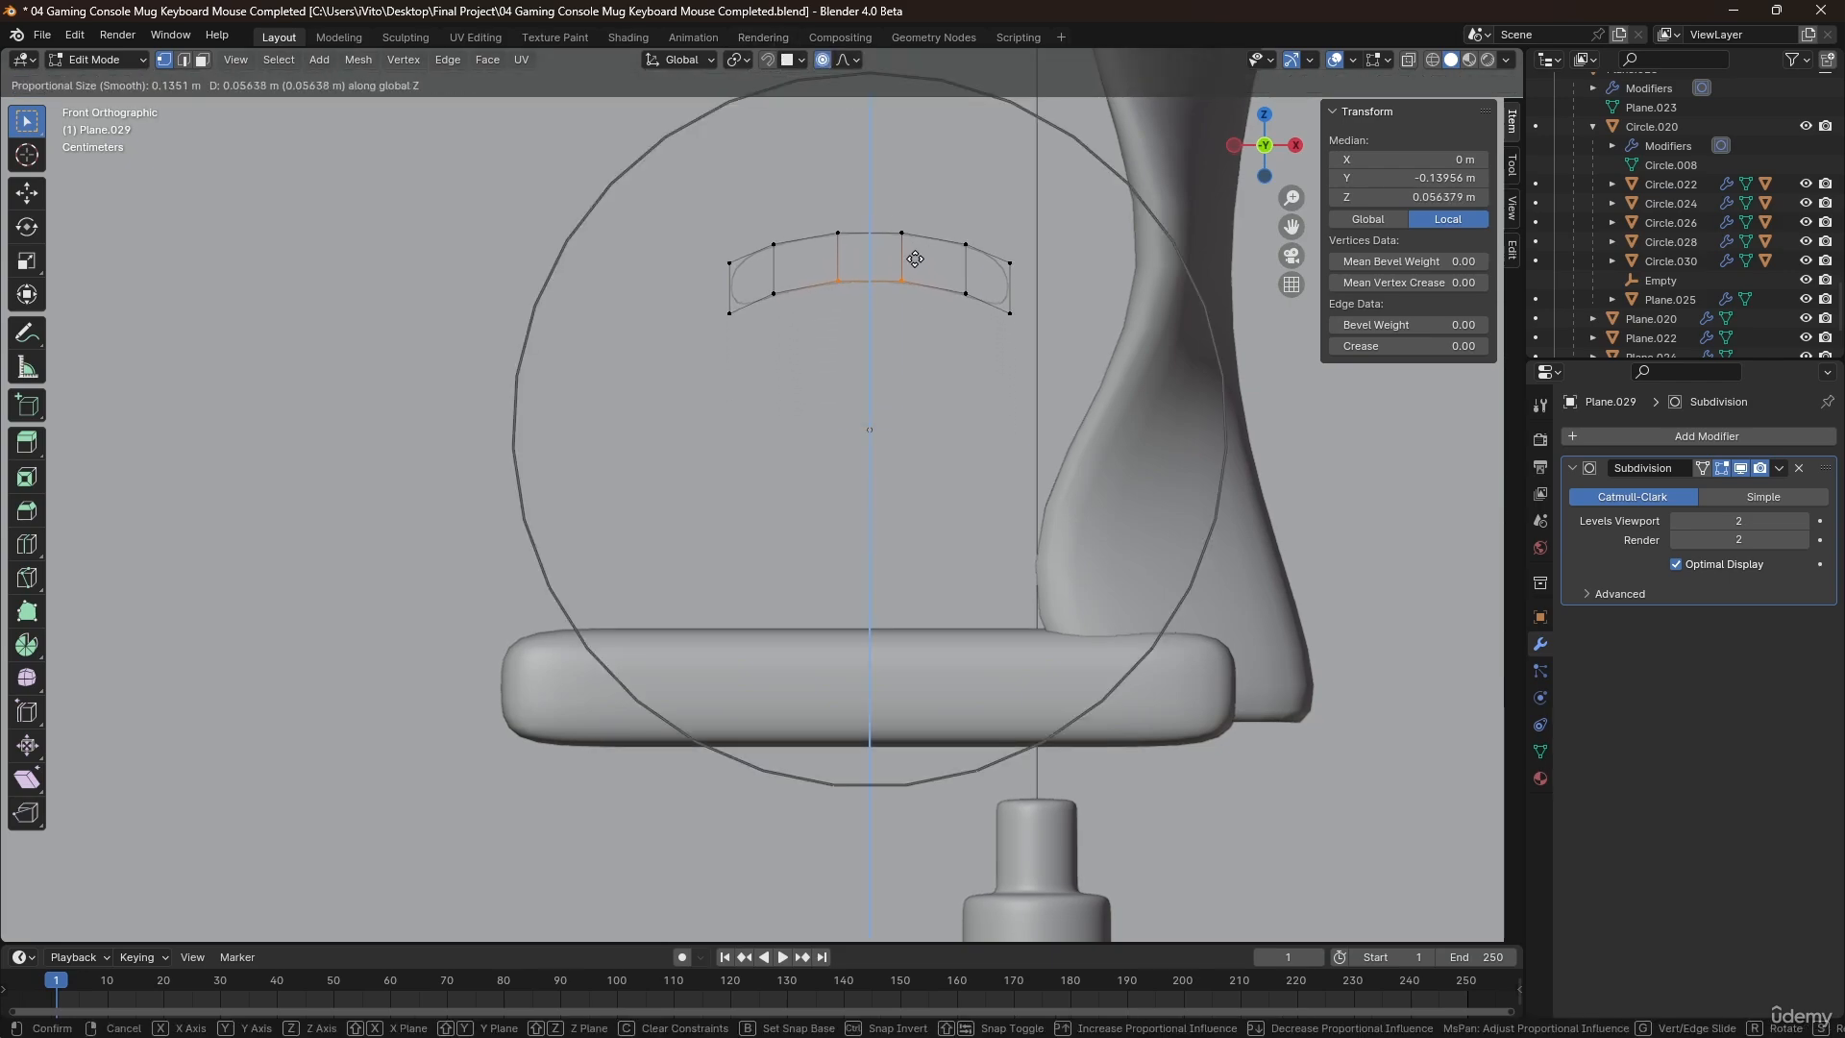
key(Tab)
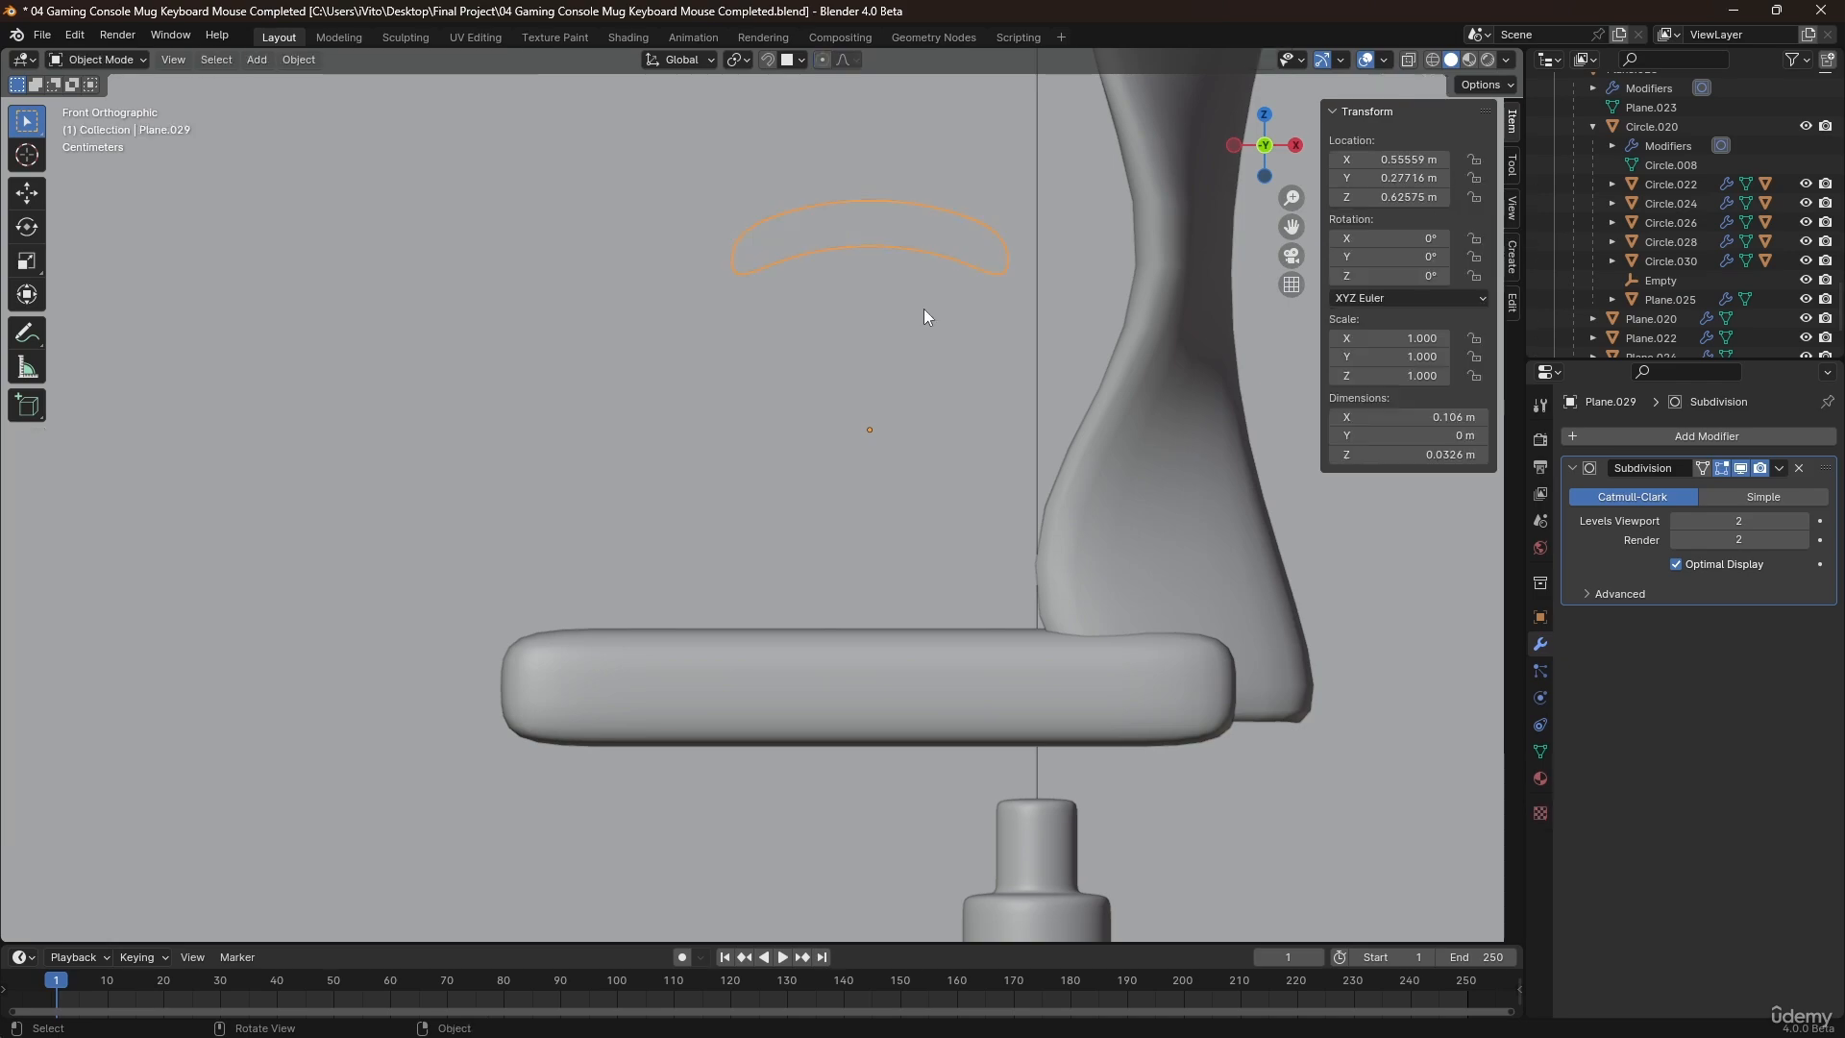
Lower the arched strip about 0.074 m along Z and set its origin to its geometry.
key(g)
key(z)
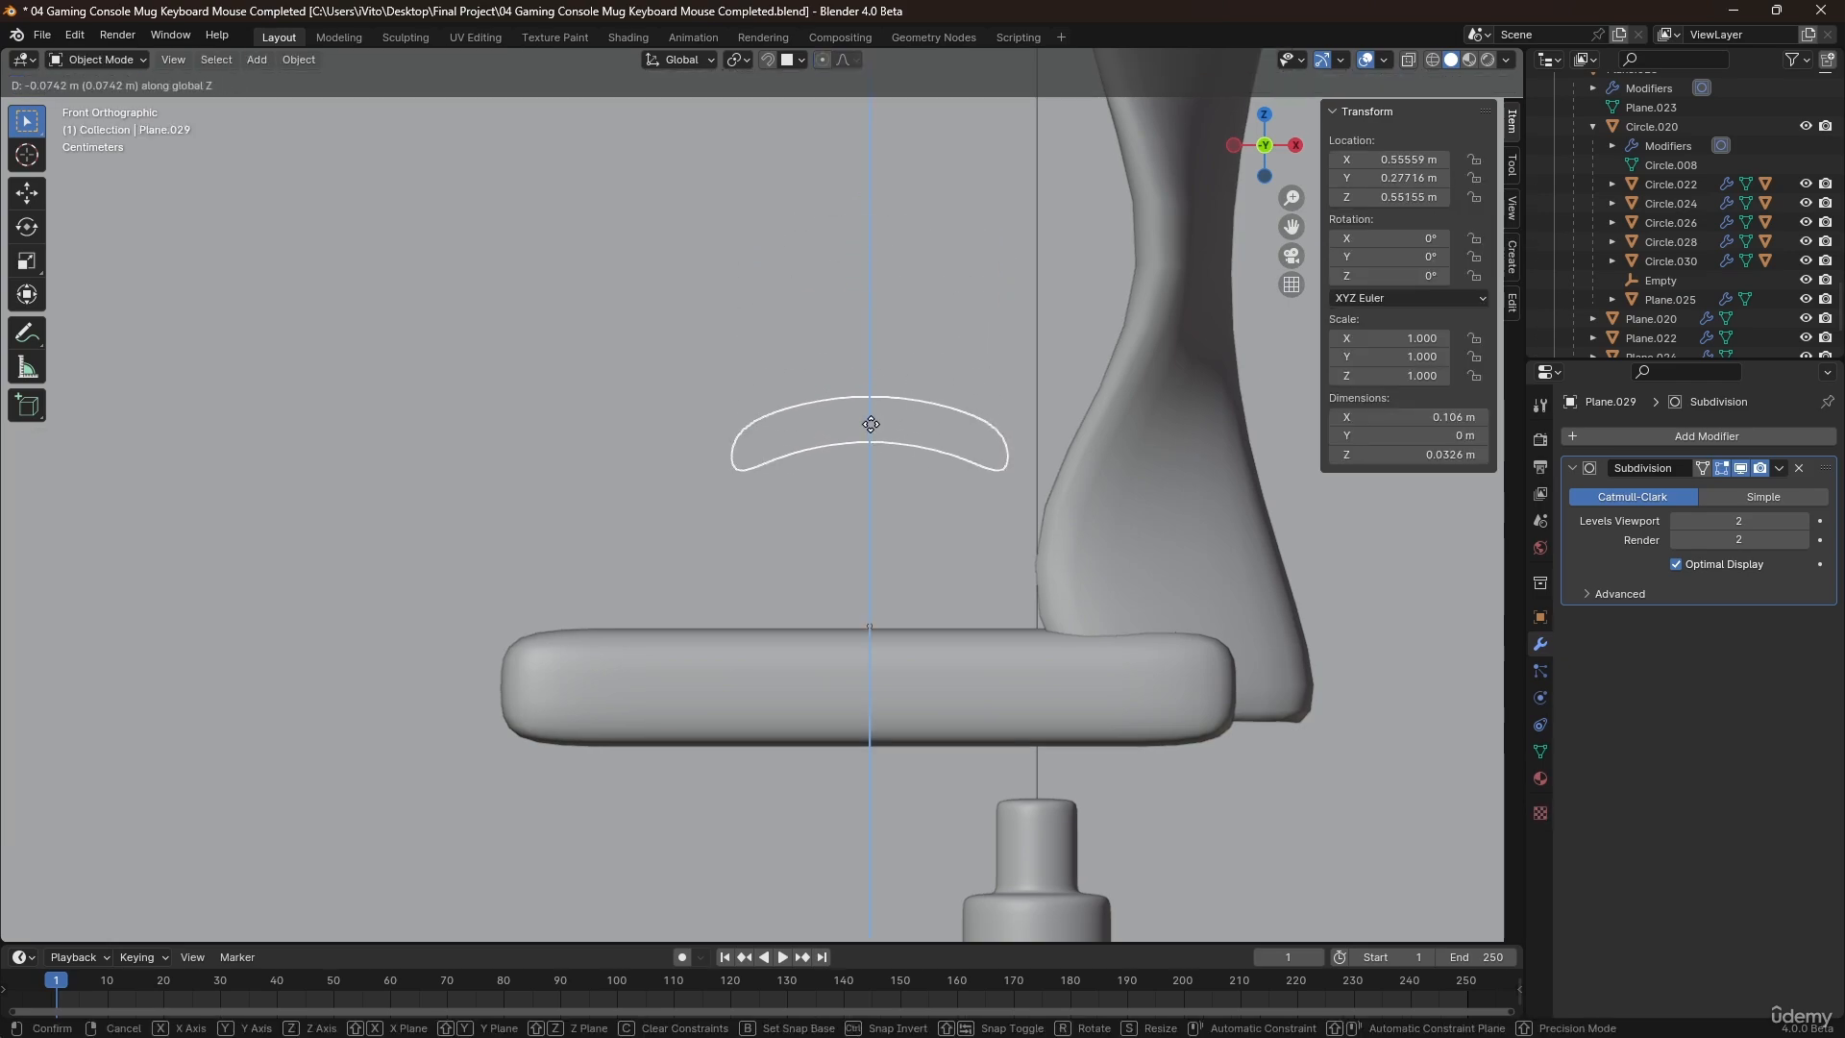
click(870, 419)
right_click(869, 421)
click(942, 441)
Add a Solidify modifier to the arched strip, place it above the Subdivision modifier, and set its thickness to 0.032 m.
middle_drag(943, 400, 759, 499)
scroll(902, 476, up, 2)
middle_drag(961, 394, 880, 435)
key(q)
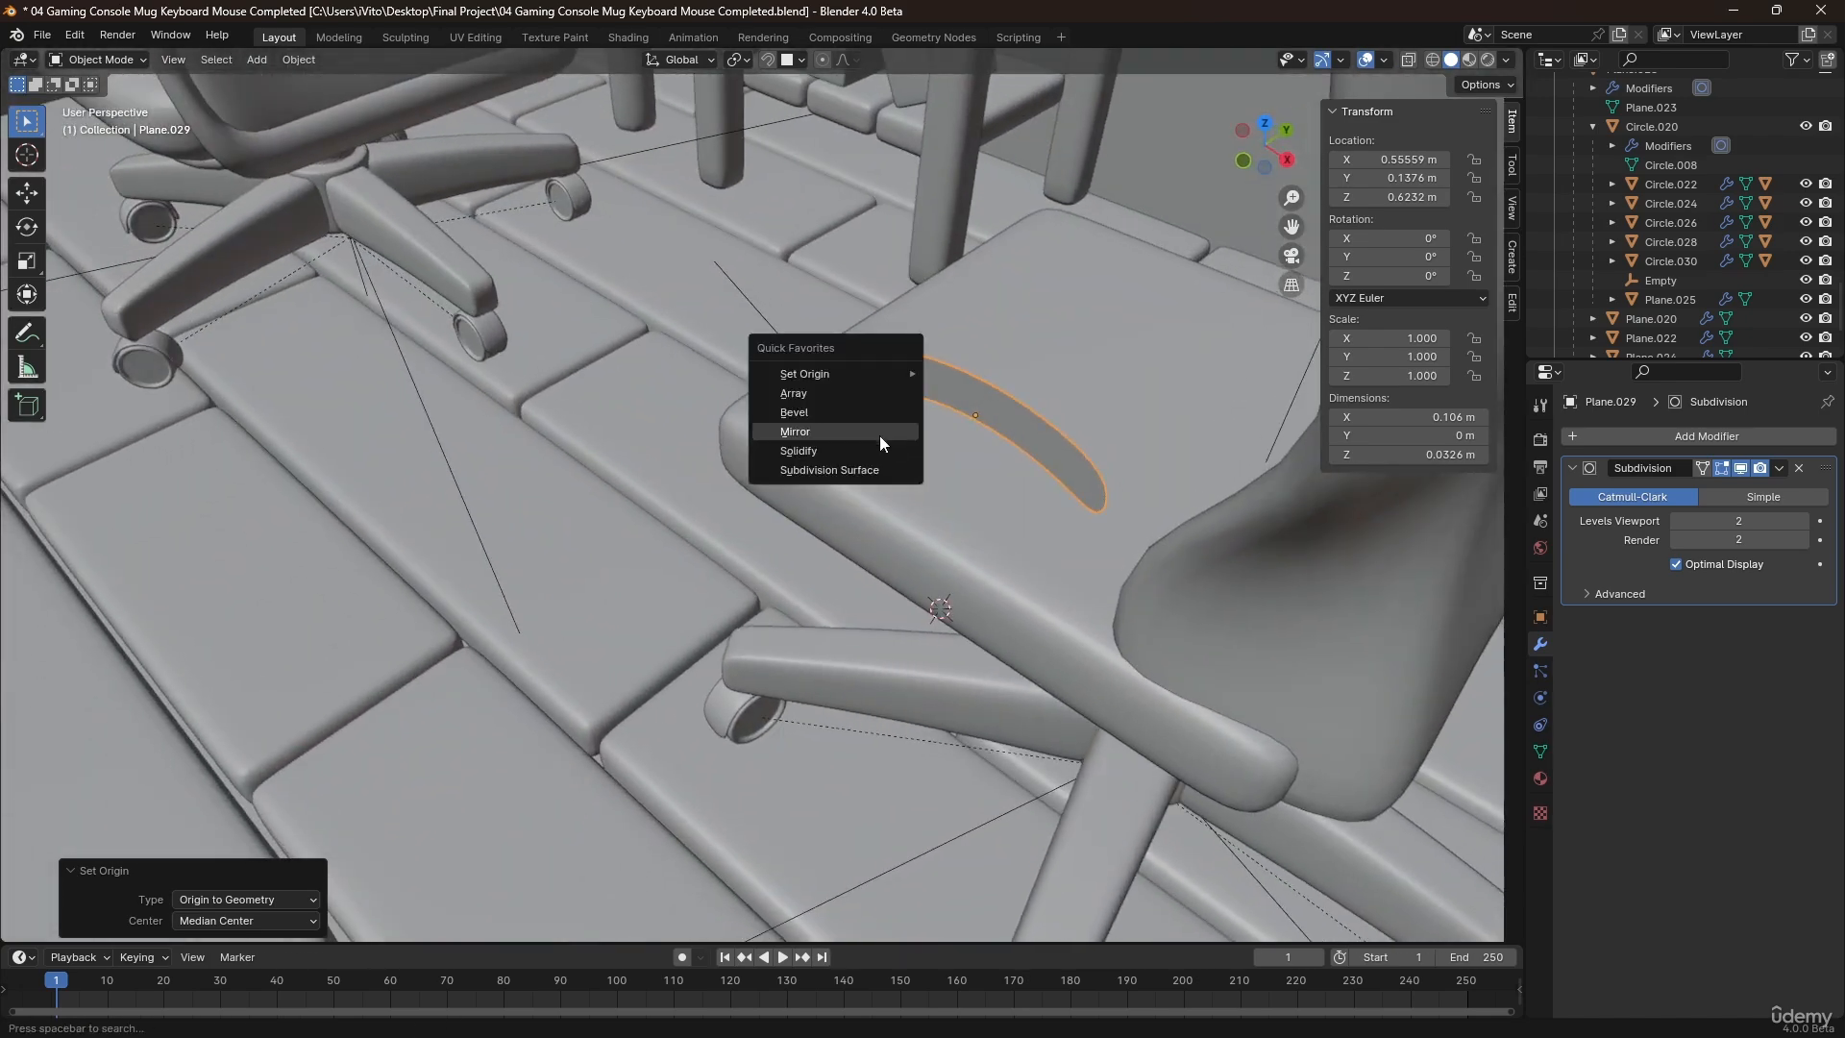
click(833, 450)
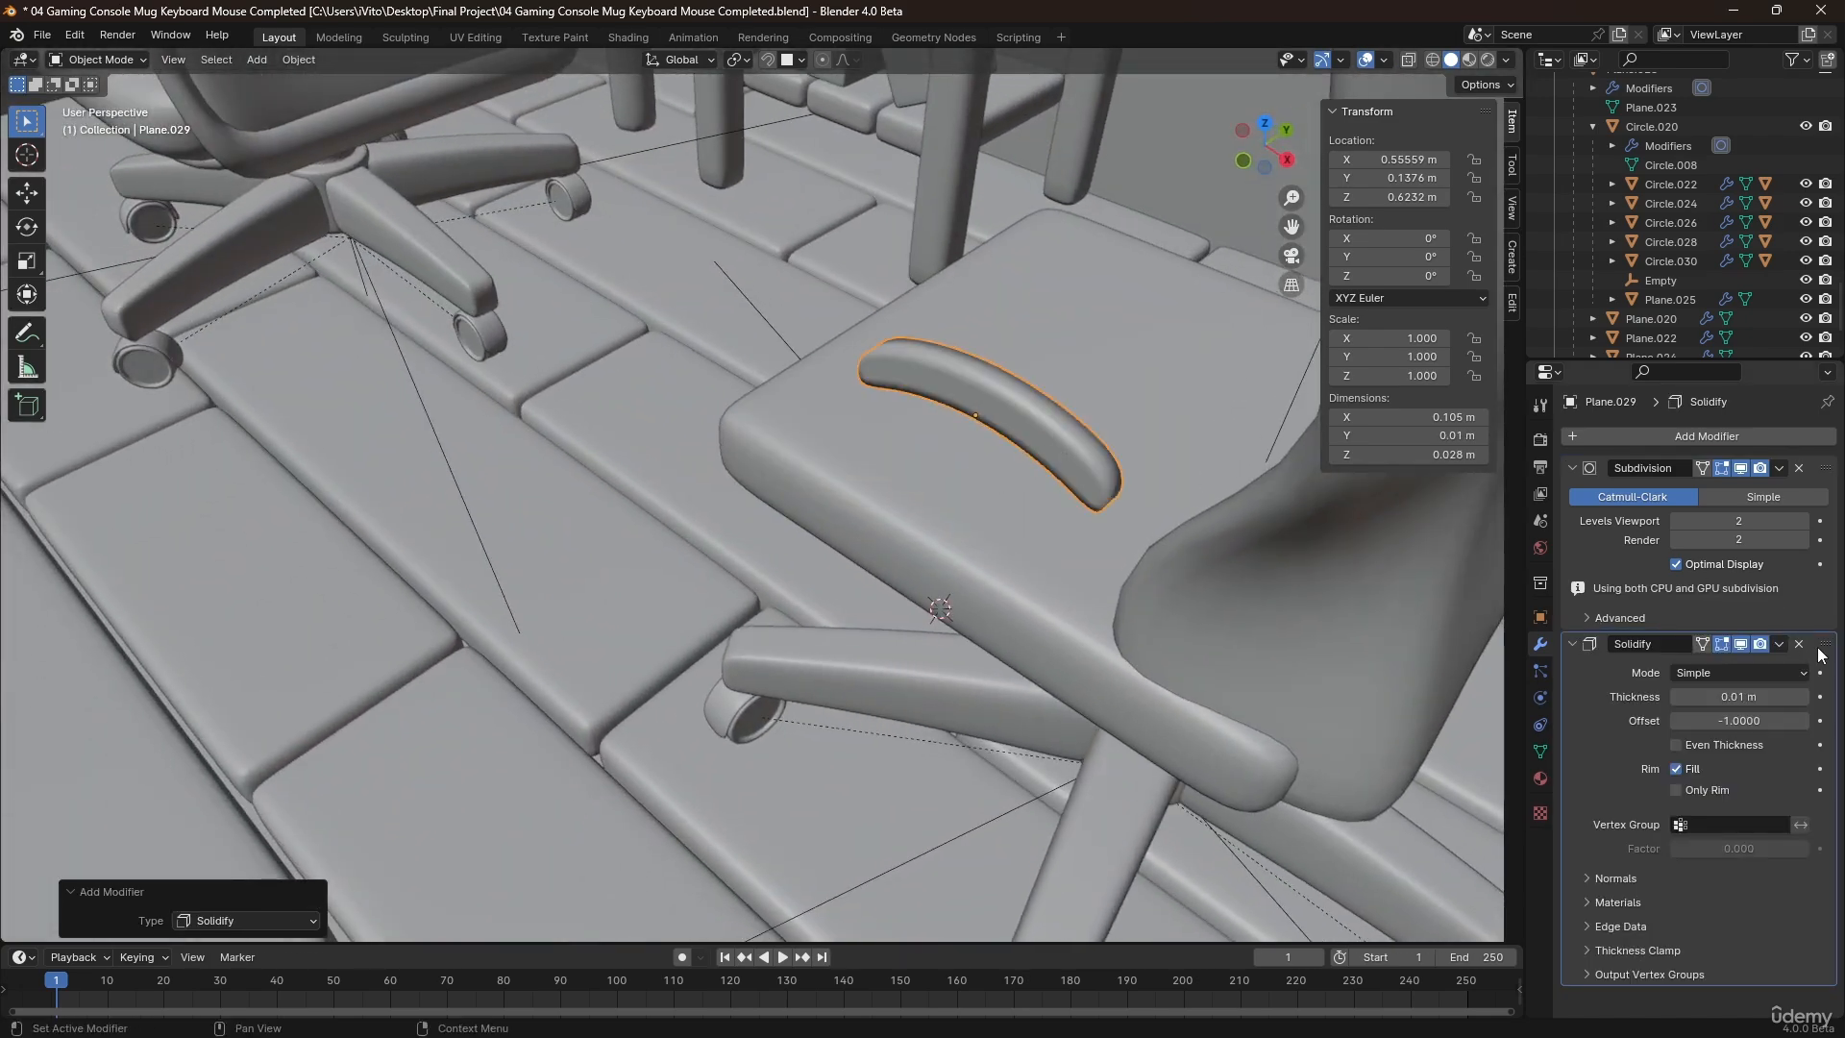
drag(1822, 652, 1819, 469)
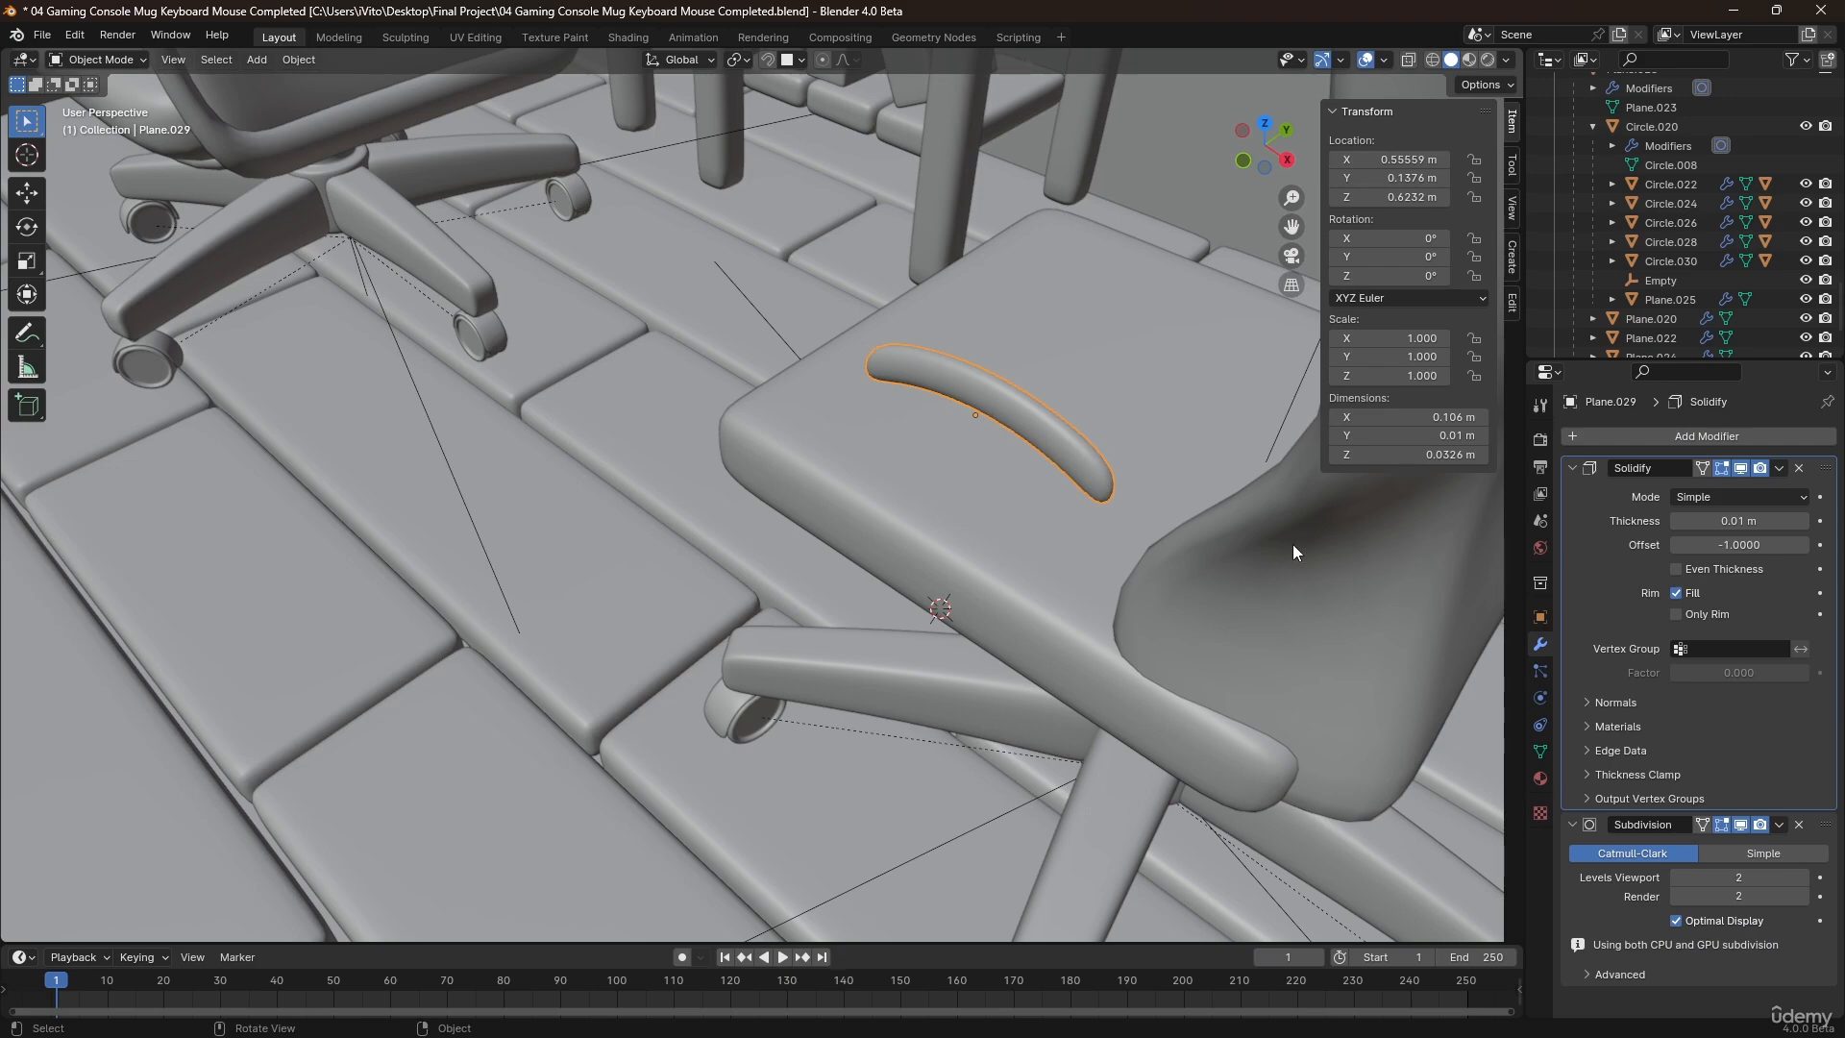
drag(1692, 519, 1768, 520)
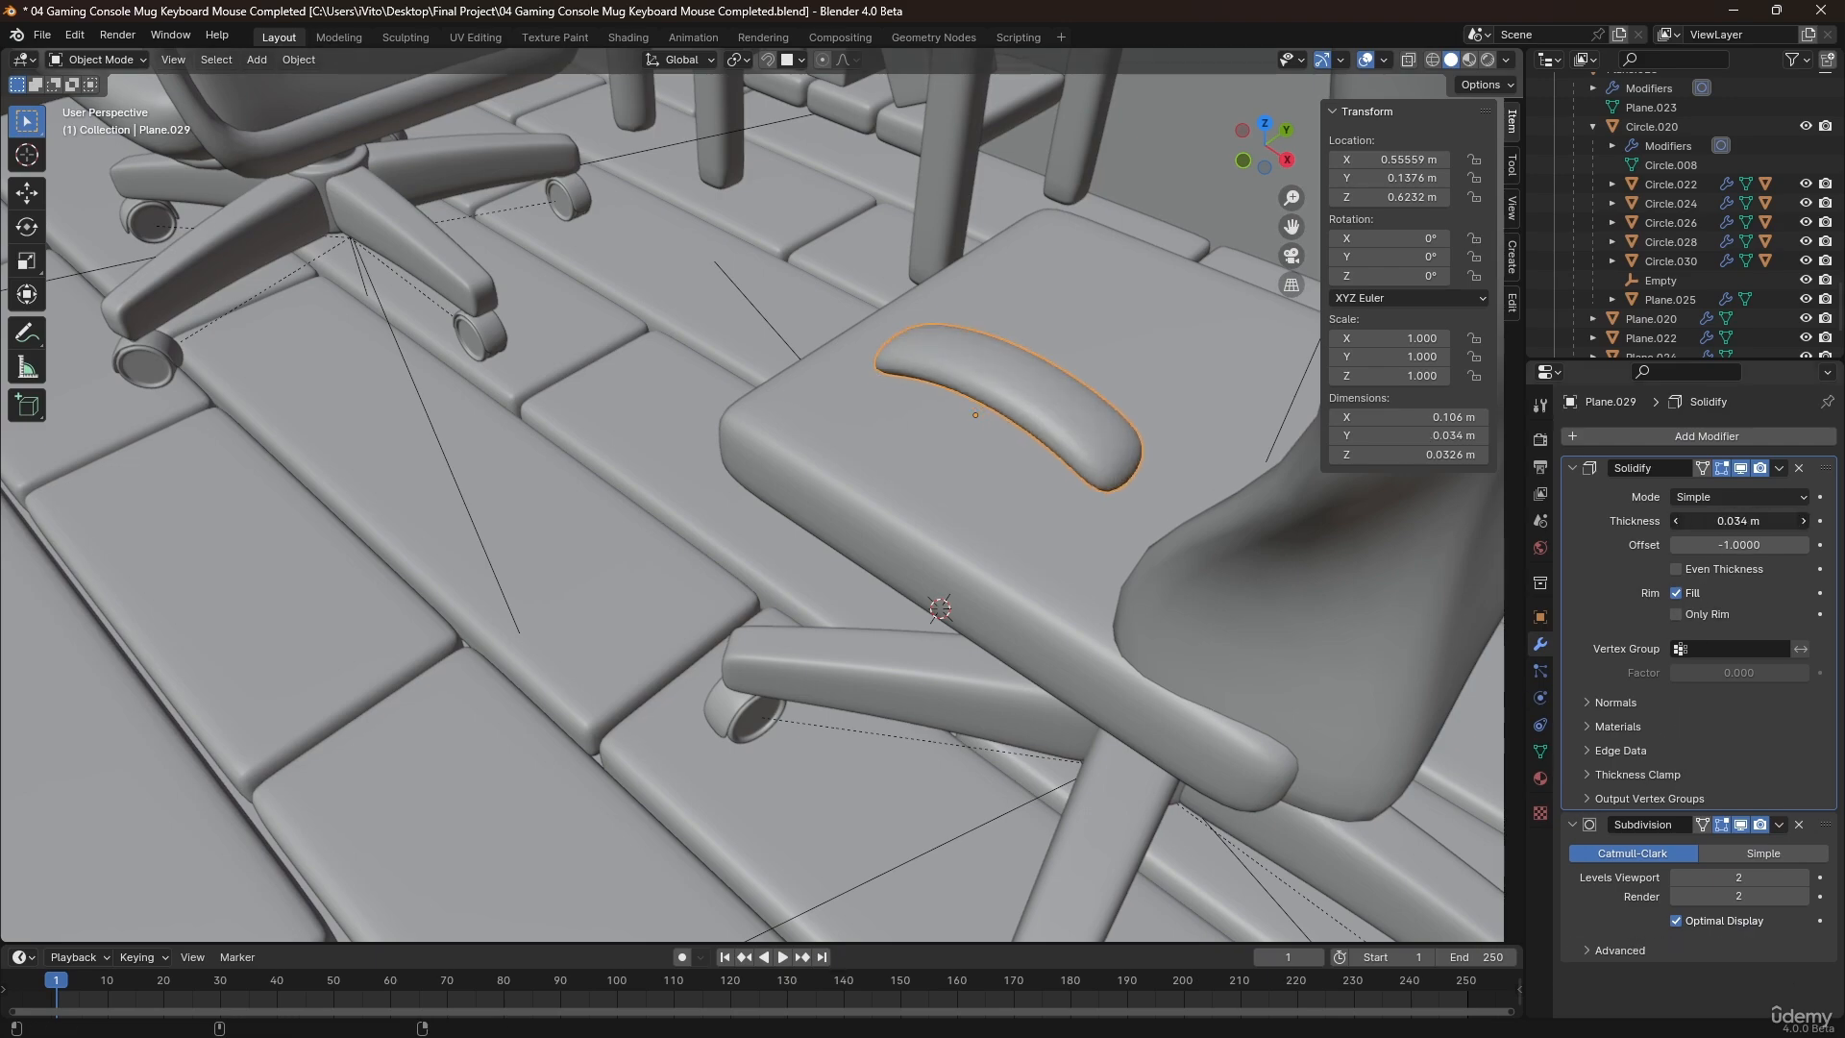
Select the middle face of the arched armrest in Edit Mode.
mouse_move(1007, 423)
middle_down()
mouse_move(1115, 317)
mouse_move(1013, 400)
mouse_move(995, 449)
mouse_move(1022, 424)
mouse_move(983, 415)
middle_up()
key(Tab)
key(3)
click(983, 415)
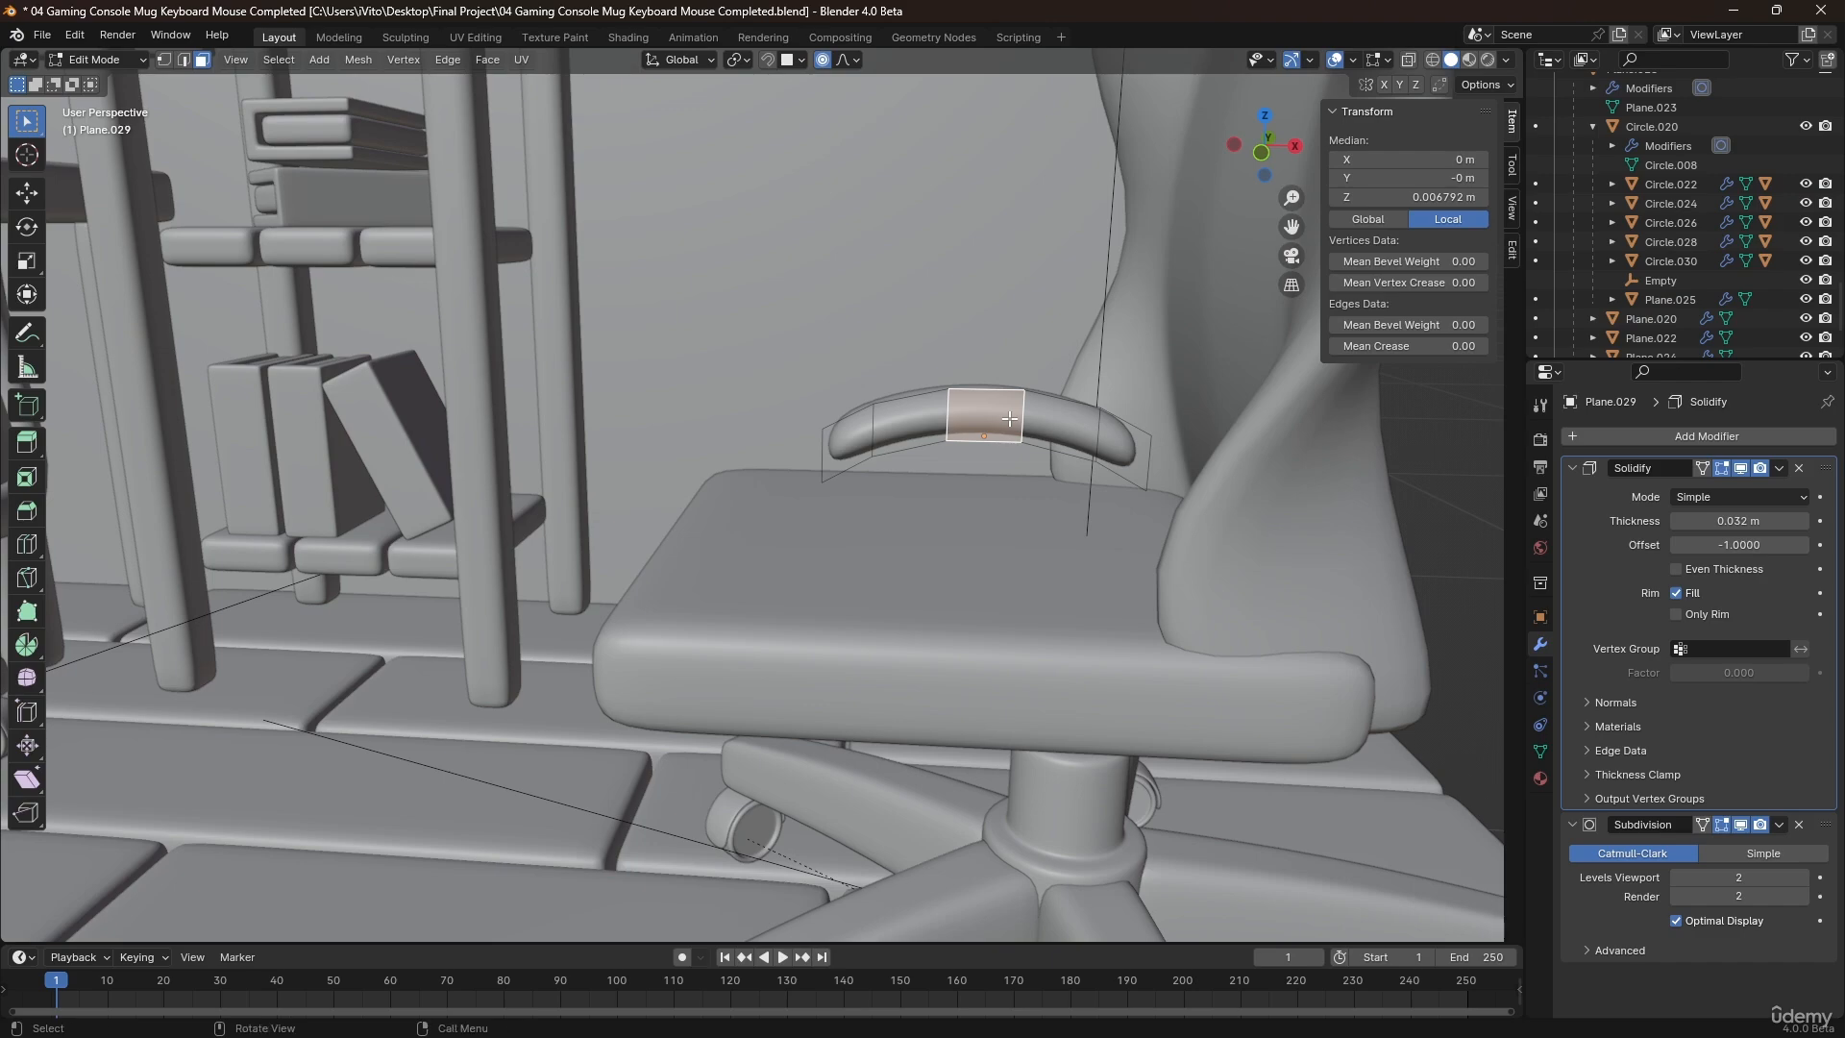
Add a Mirror modifier to the arched armrest, mirroring it only along Y with the seat as mirror object.
key(Tab)
middle_drag(1011, 419, 1077, 452)
key(q)
click(908, 406)
scroll(1672, 827, down, 5)
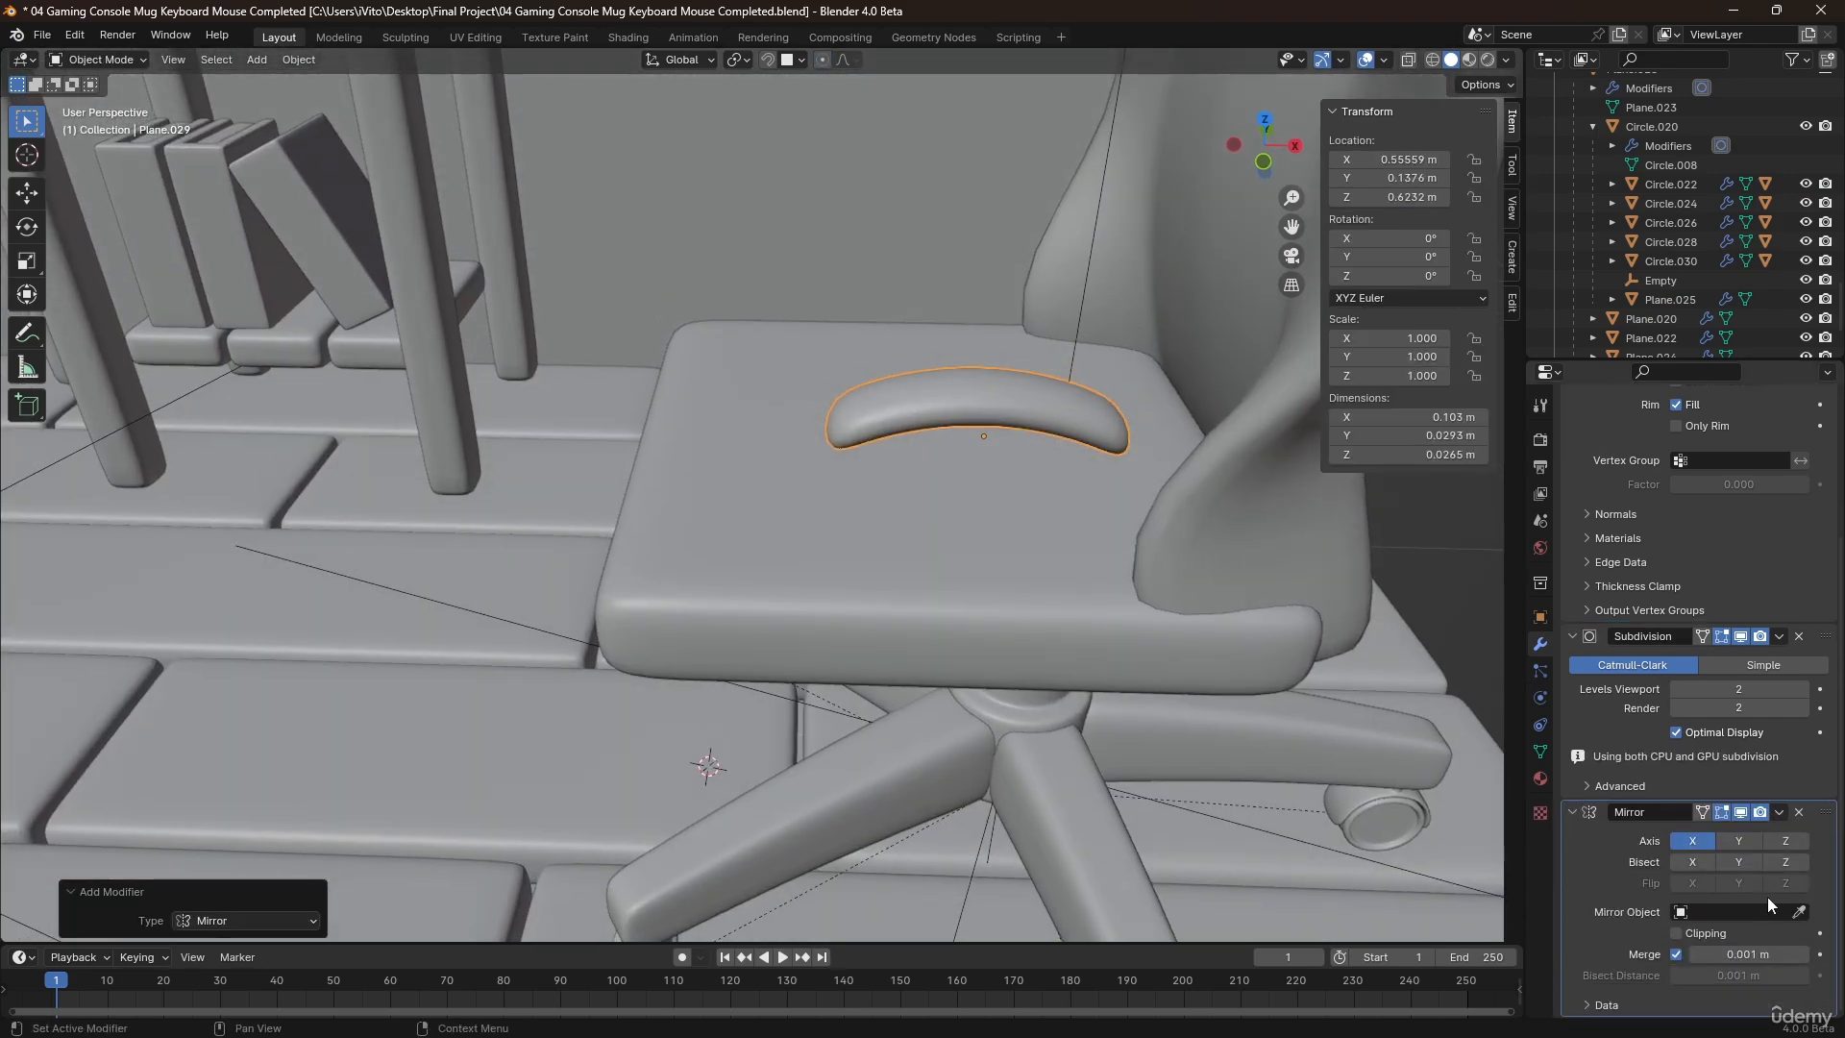
click(1738, 841)
click(1693, 840)
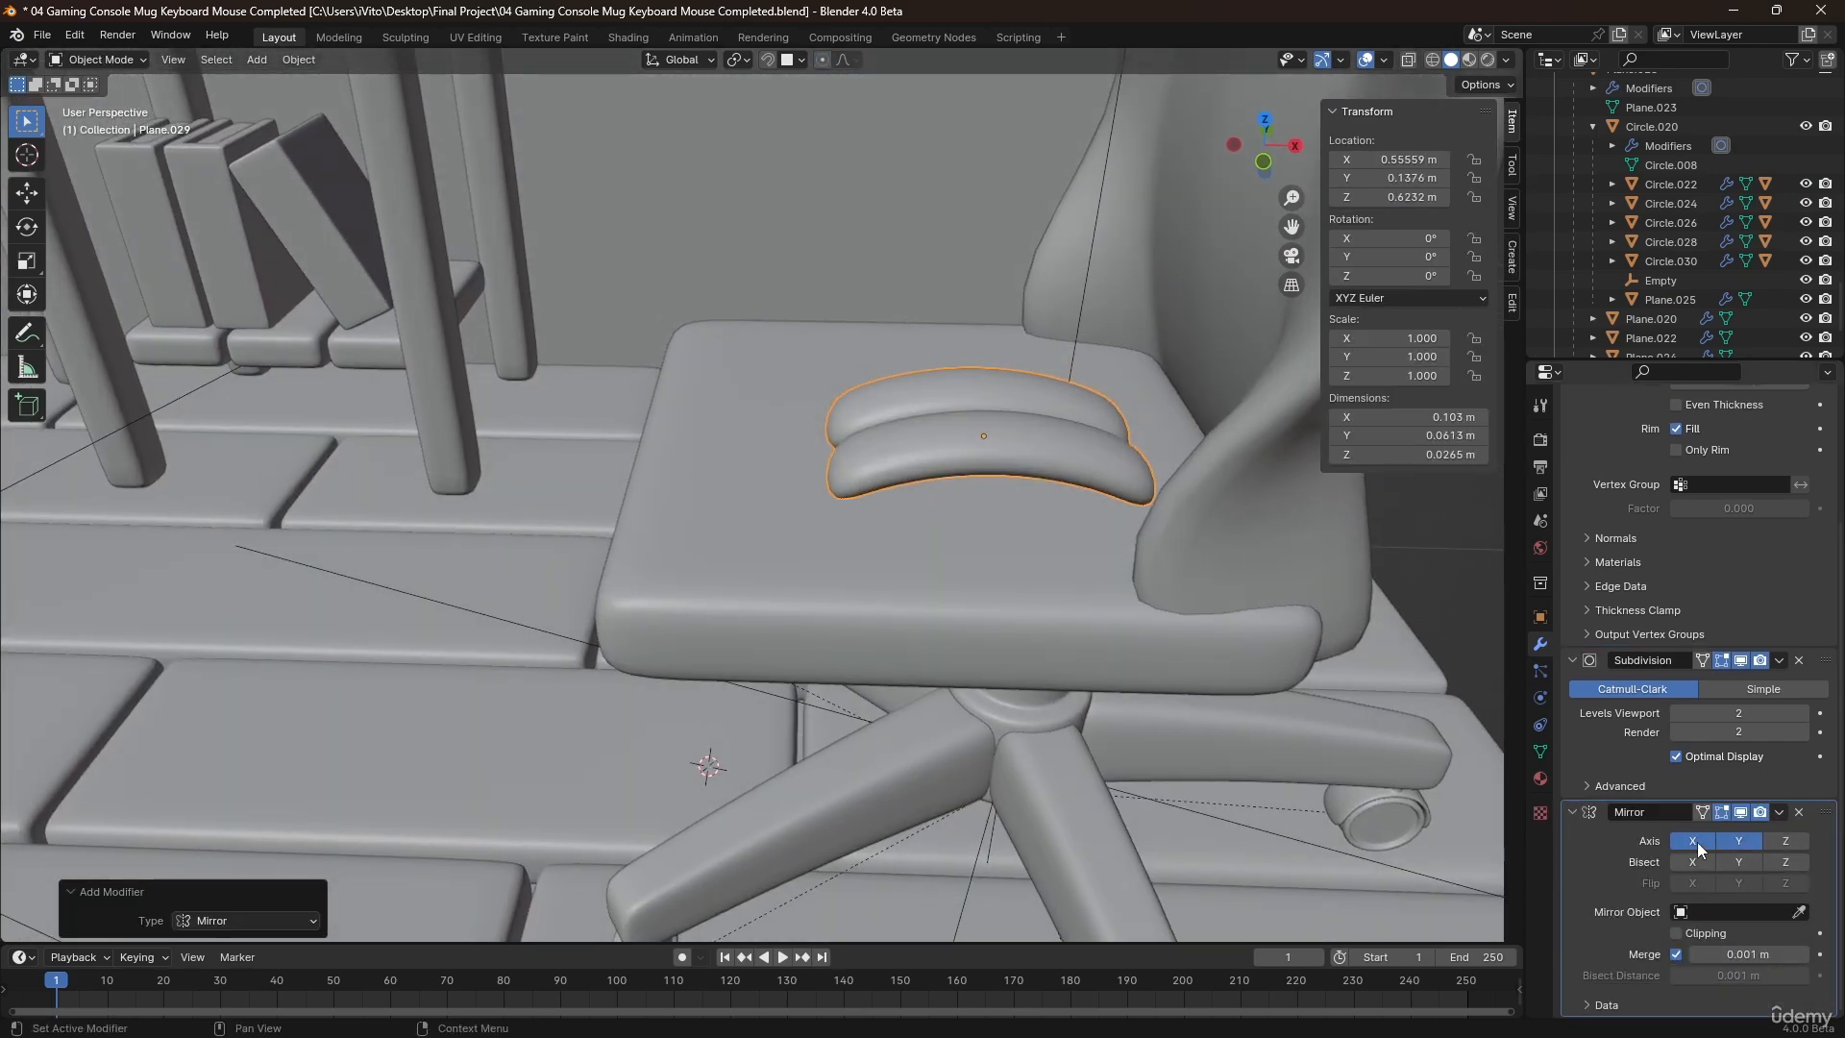
click(923, 603)
middle_drag(980, 415, 963, 384)
Separate a duplicate of the armrest's middle face into its own object and hide the arched armrest.
key(Tab)
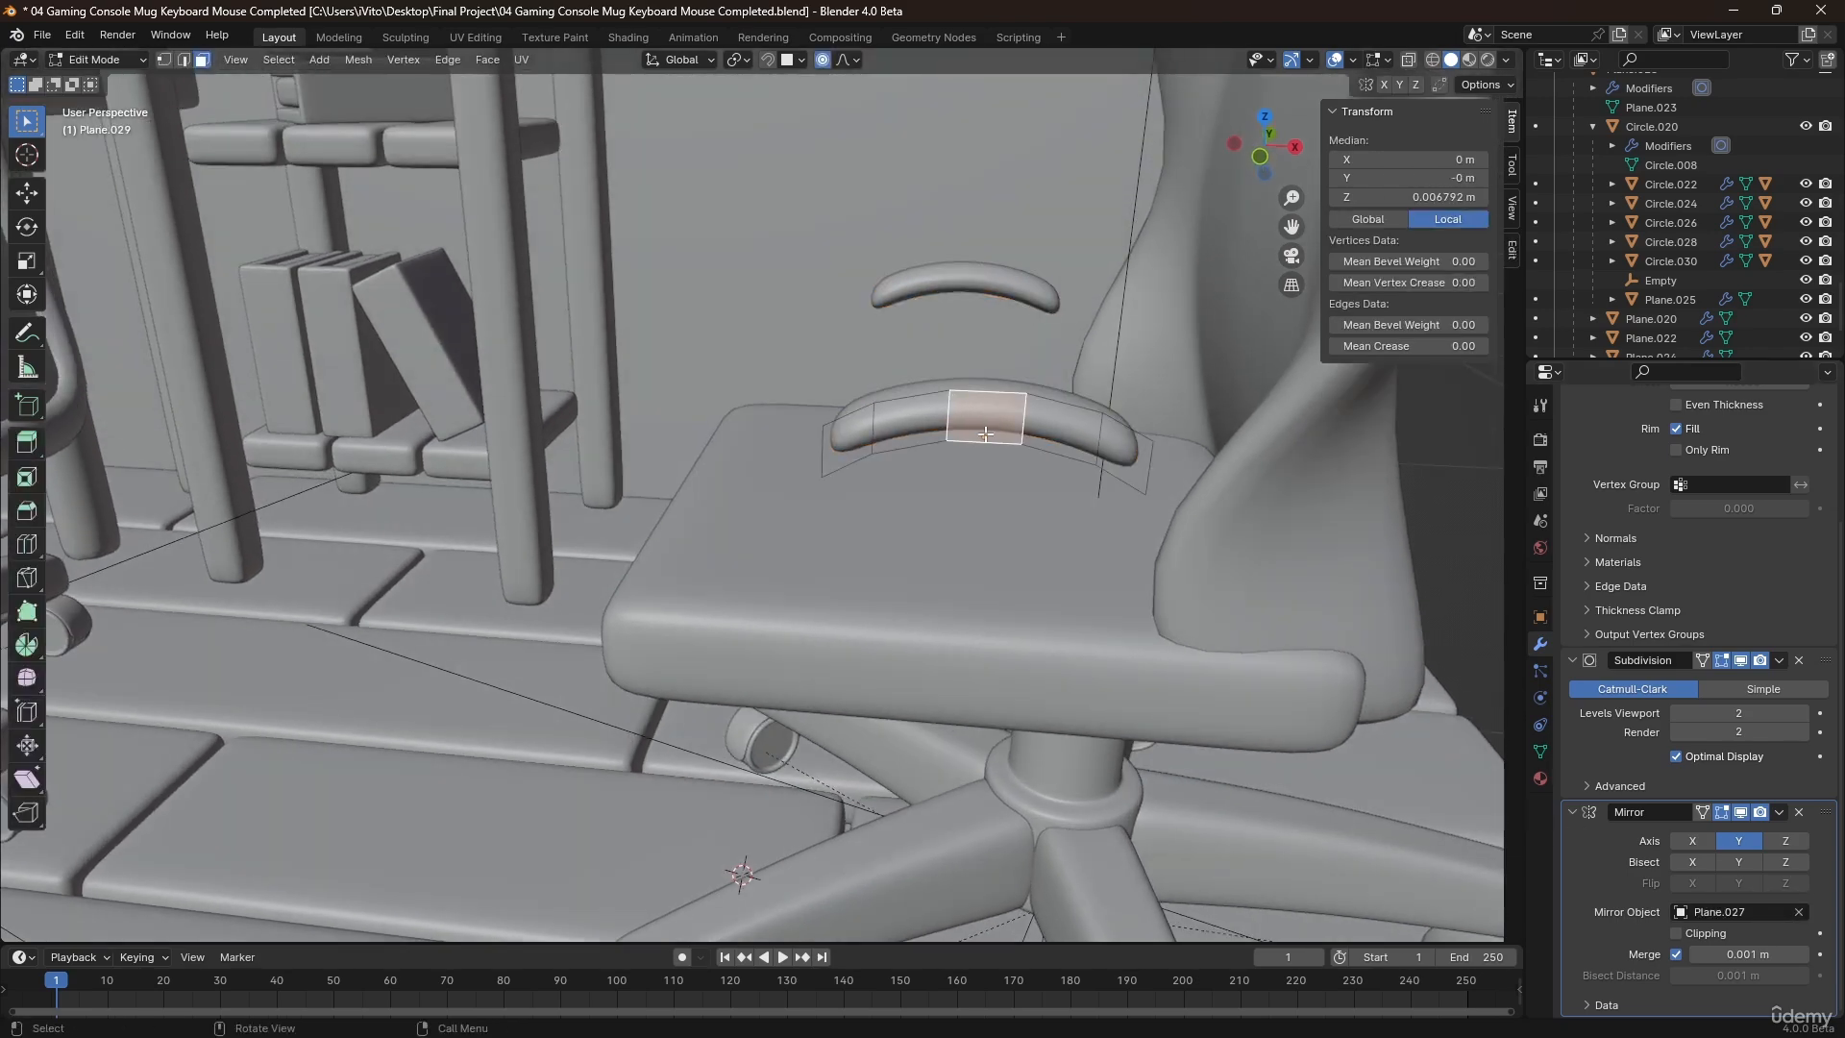
middle_drag(1004, 458, 990, 404)
key(shift+d)
key(Escape)
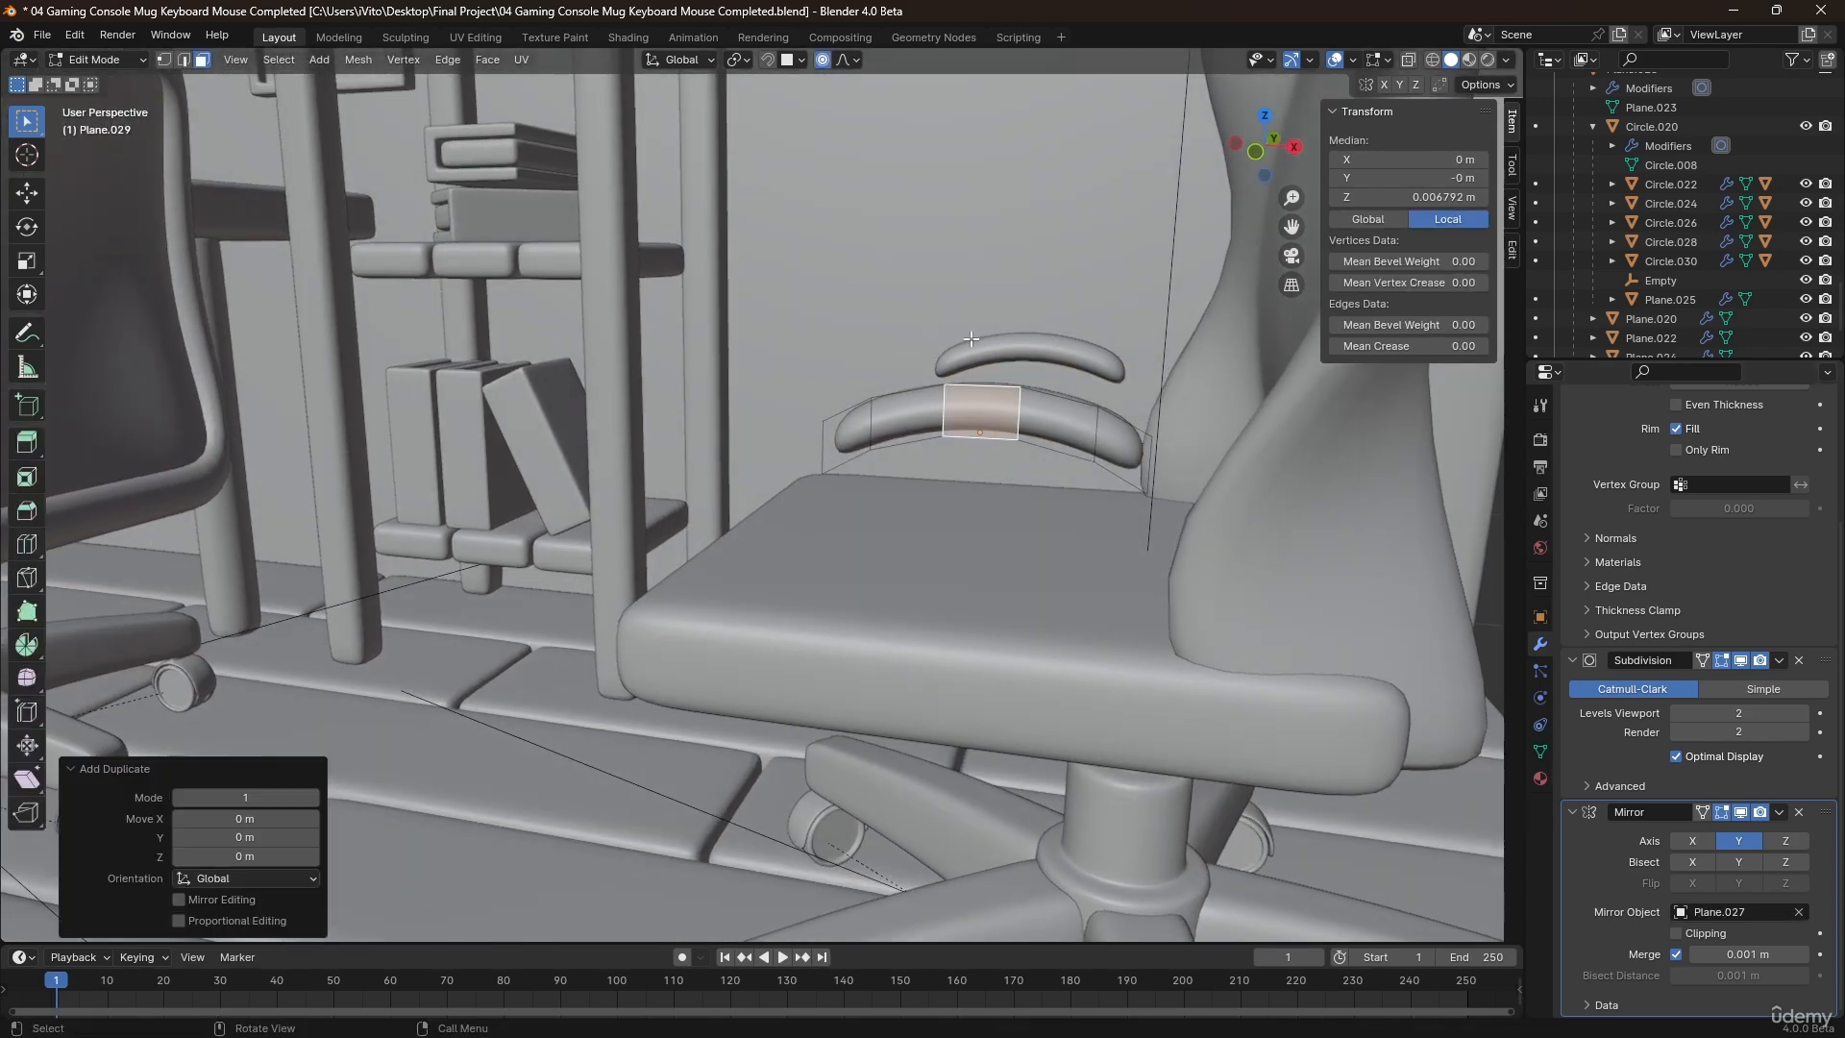
key(p)
click(995, 383)
key(Tab)
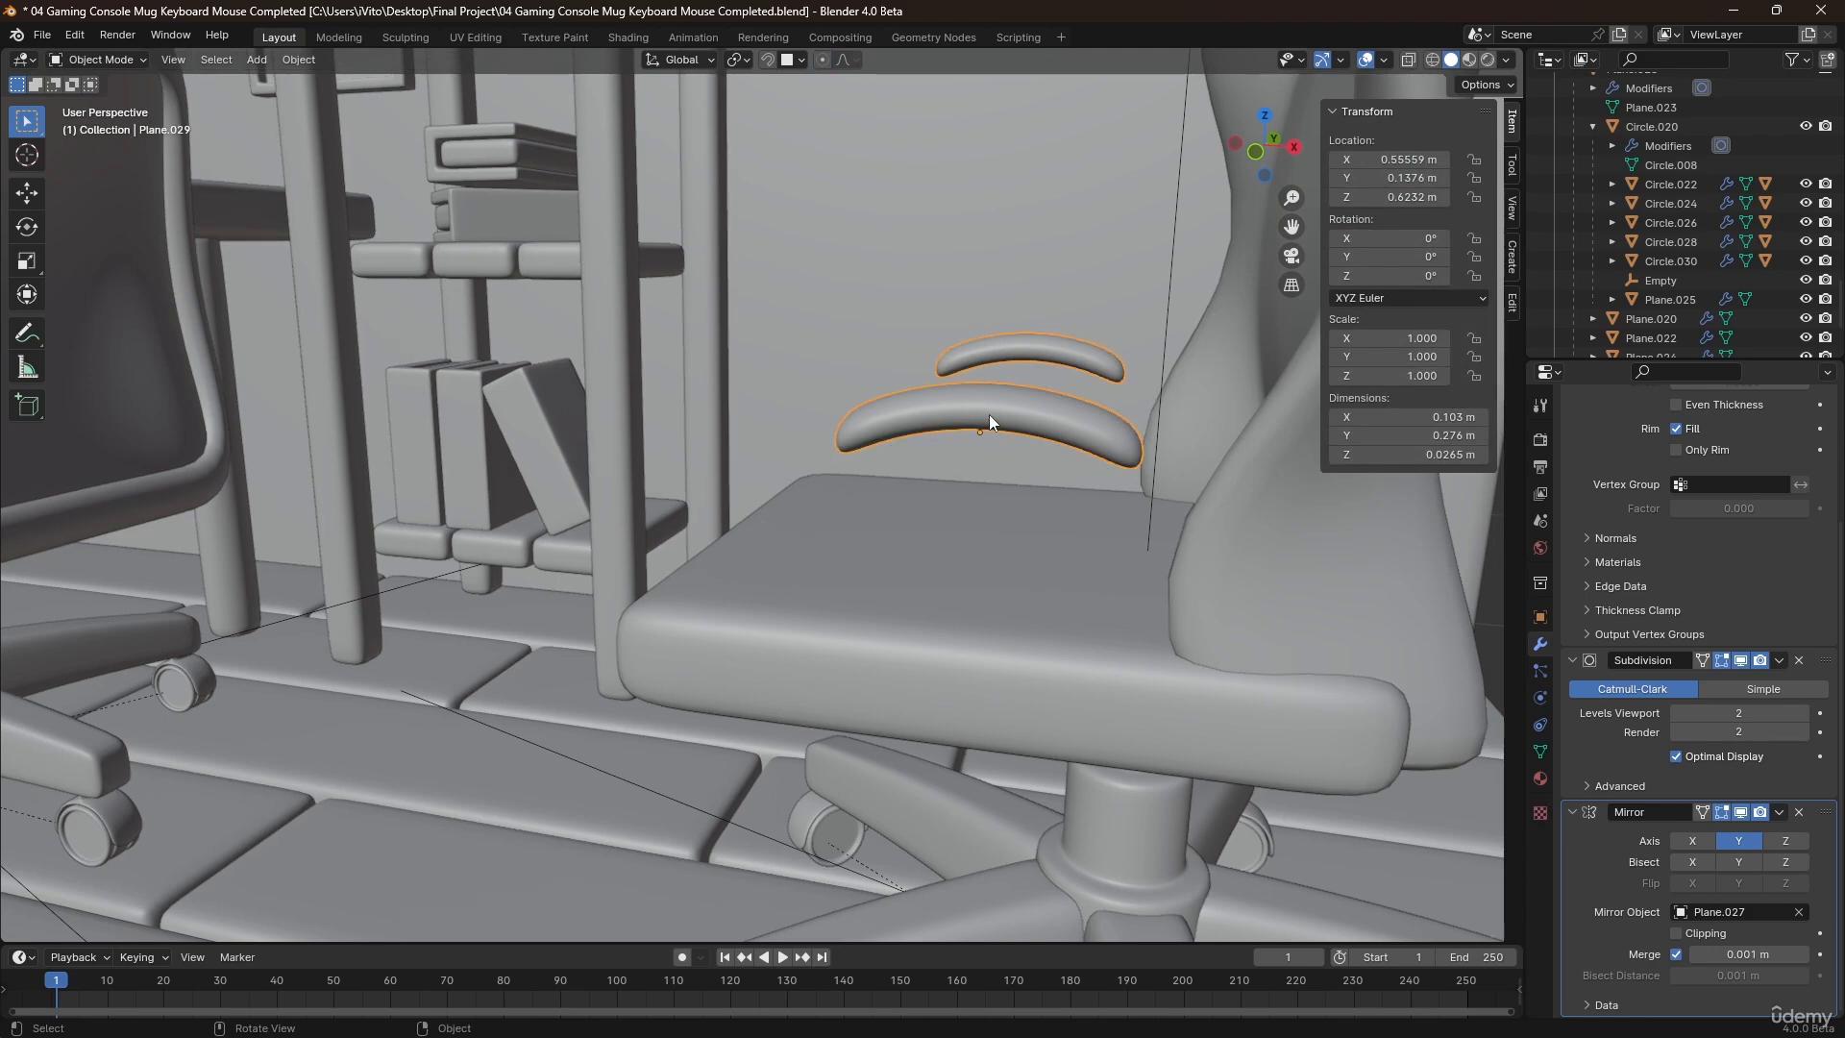
key(h)
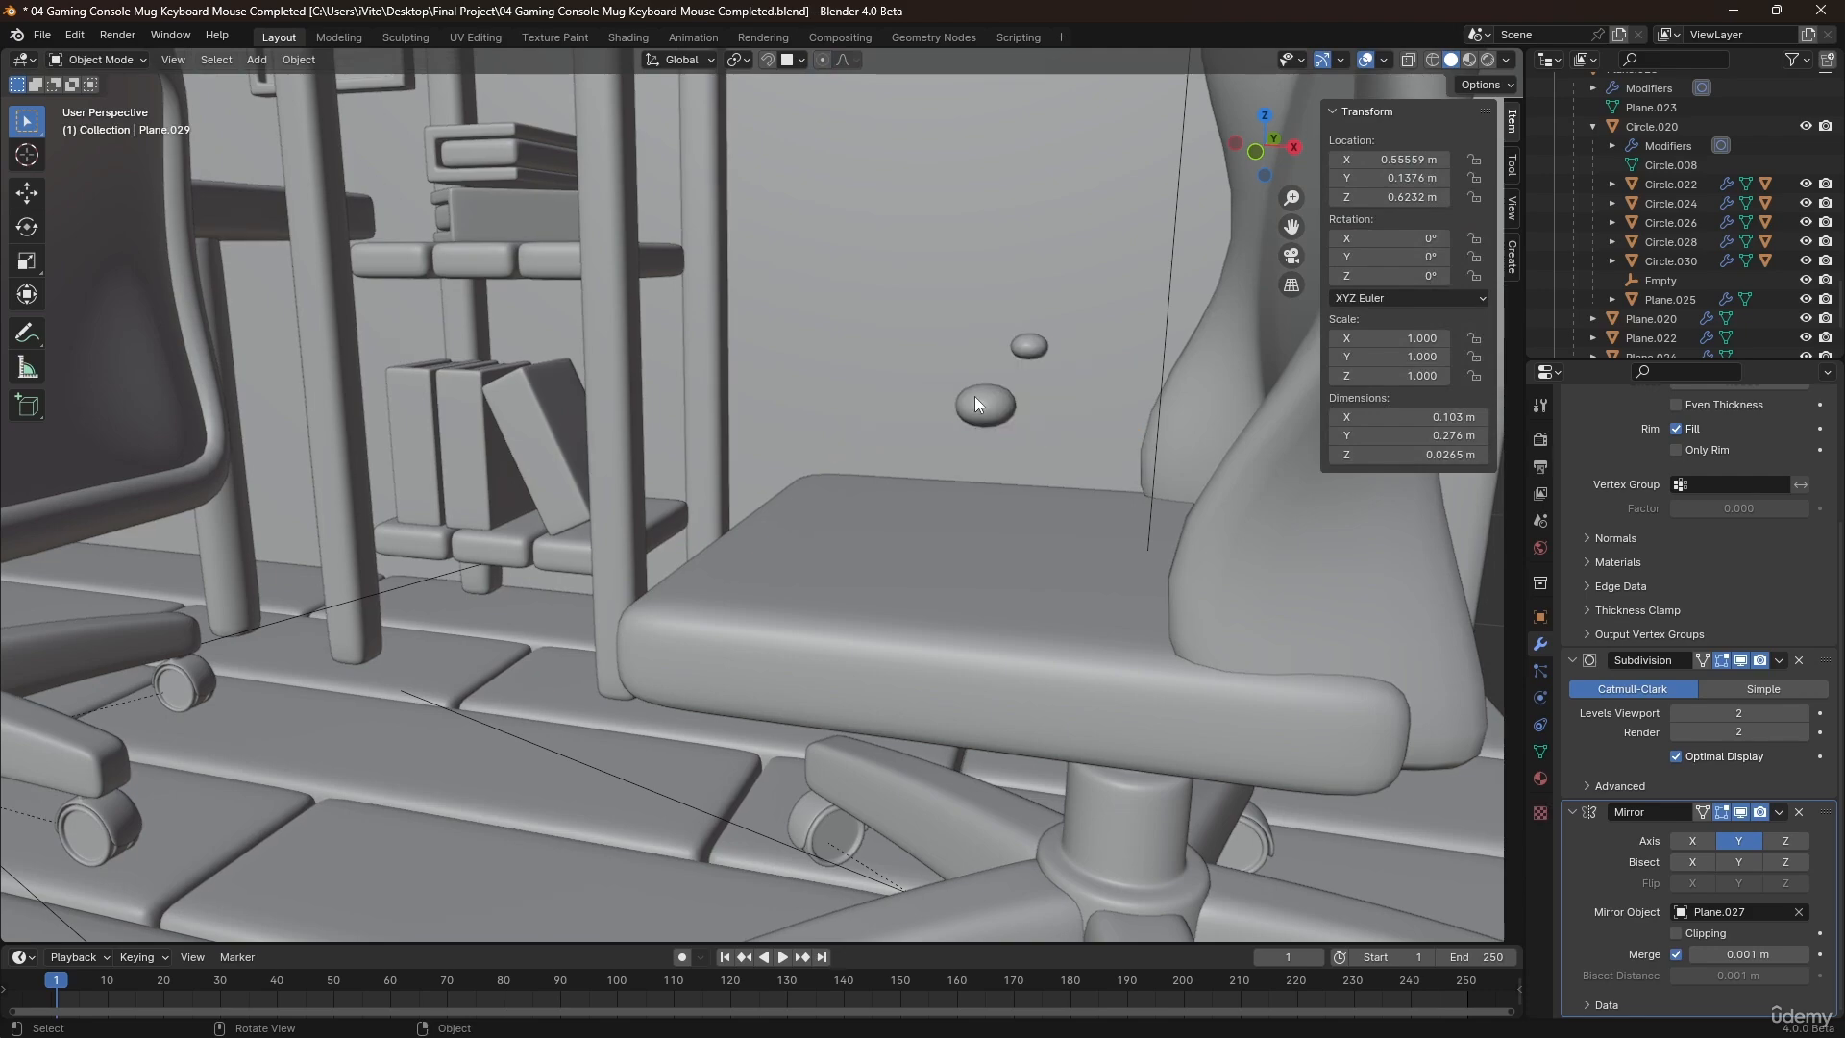
Open the separated middle piece's mesh in Edit Mode and select all its geometry.
click(975, 396)
middle_drag(975, 396, 1015, 413)
key(Tab)
key(a)
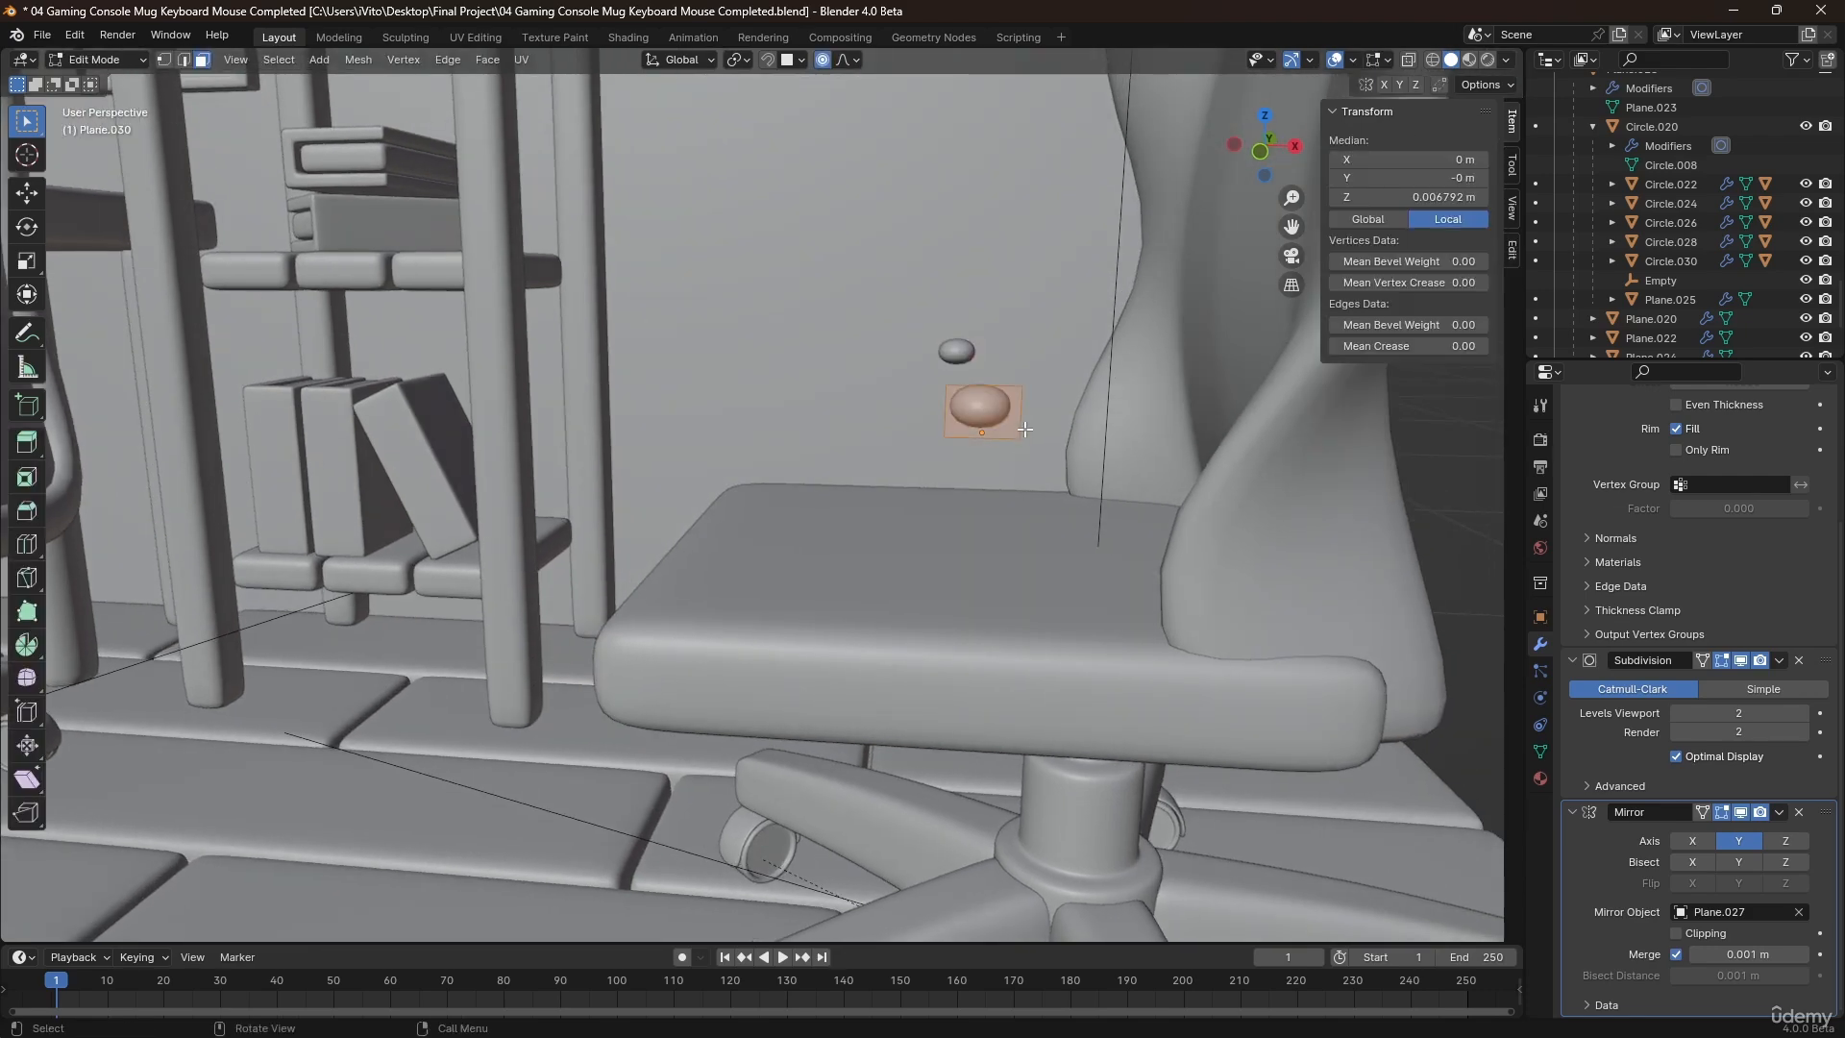
key(g)
key(z)
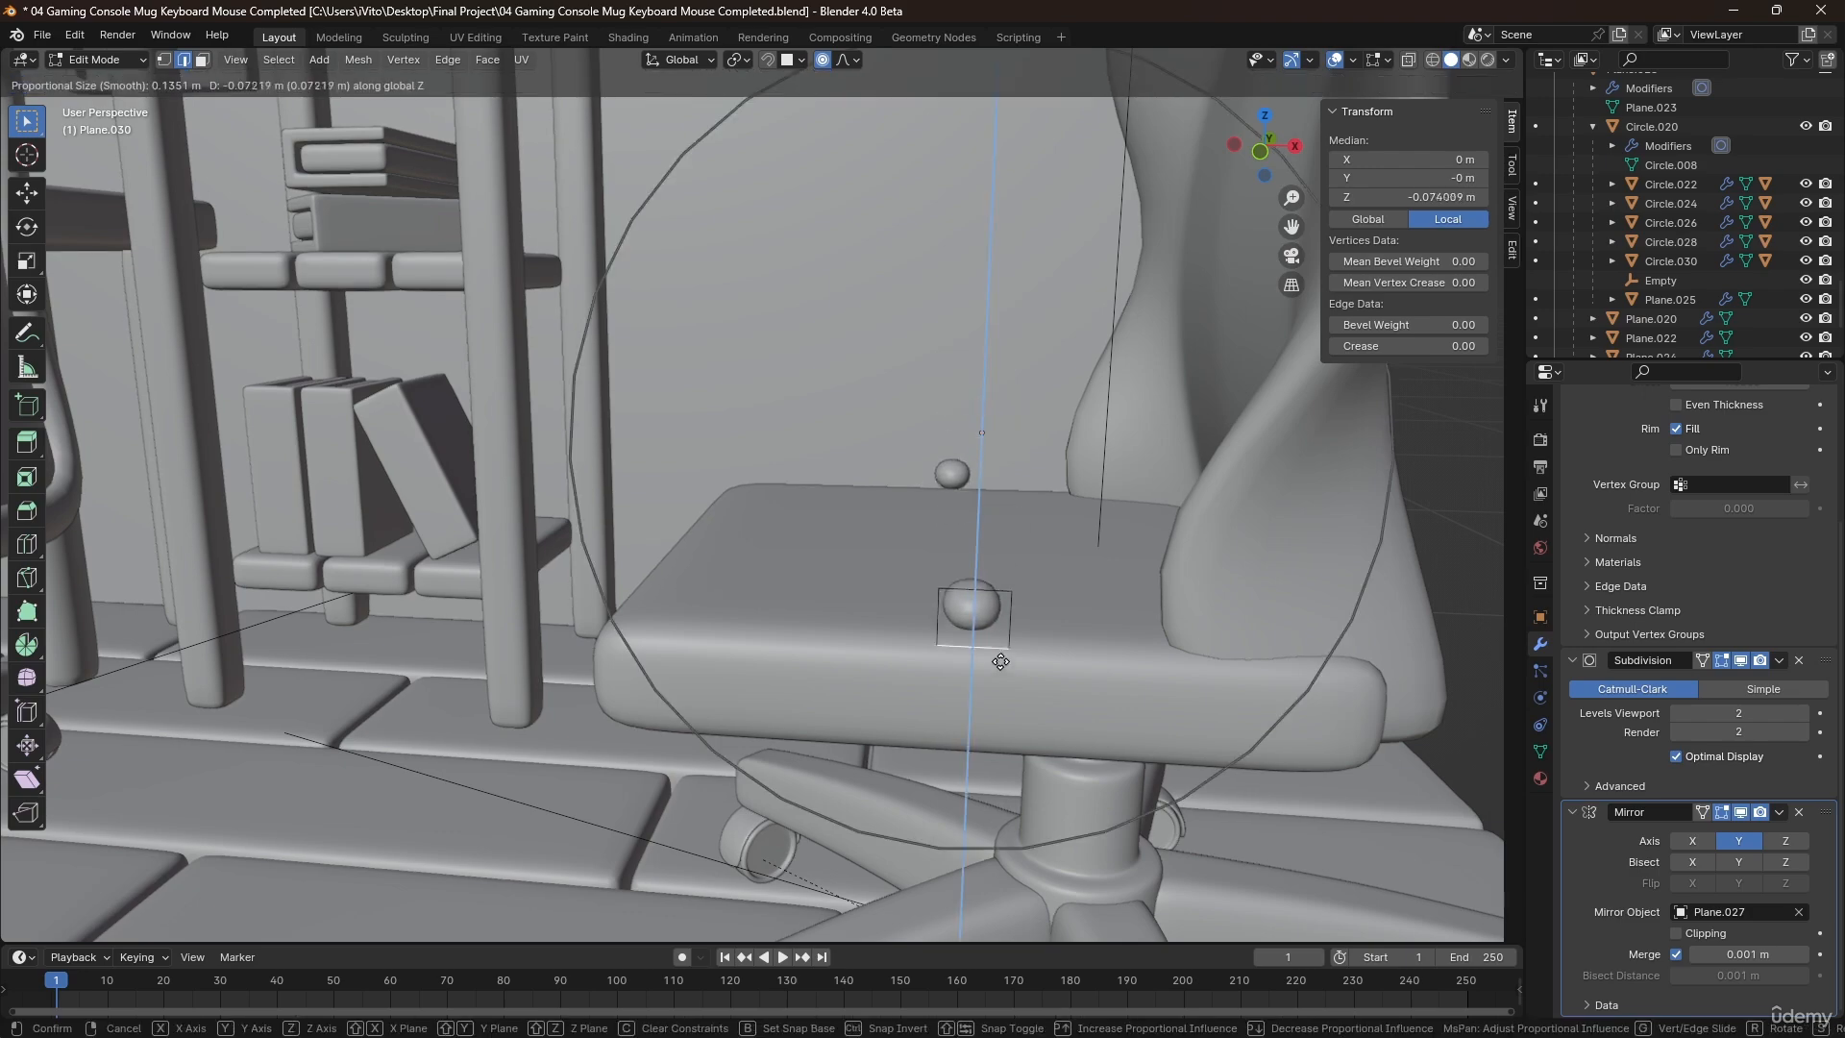
right_click(1000, 593)
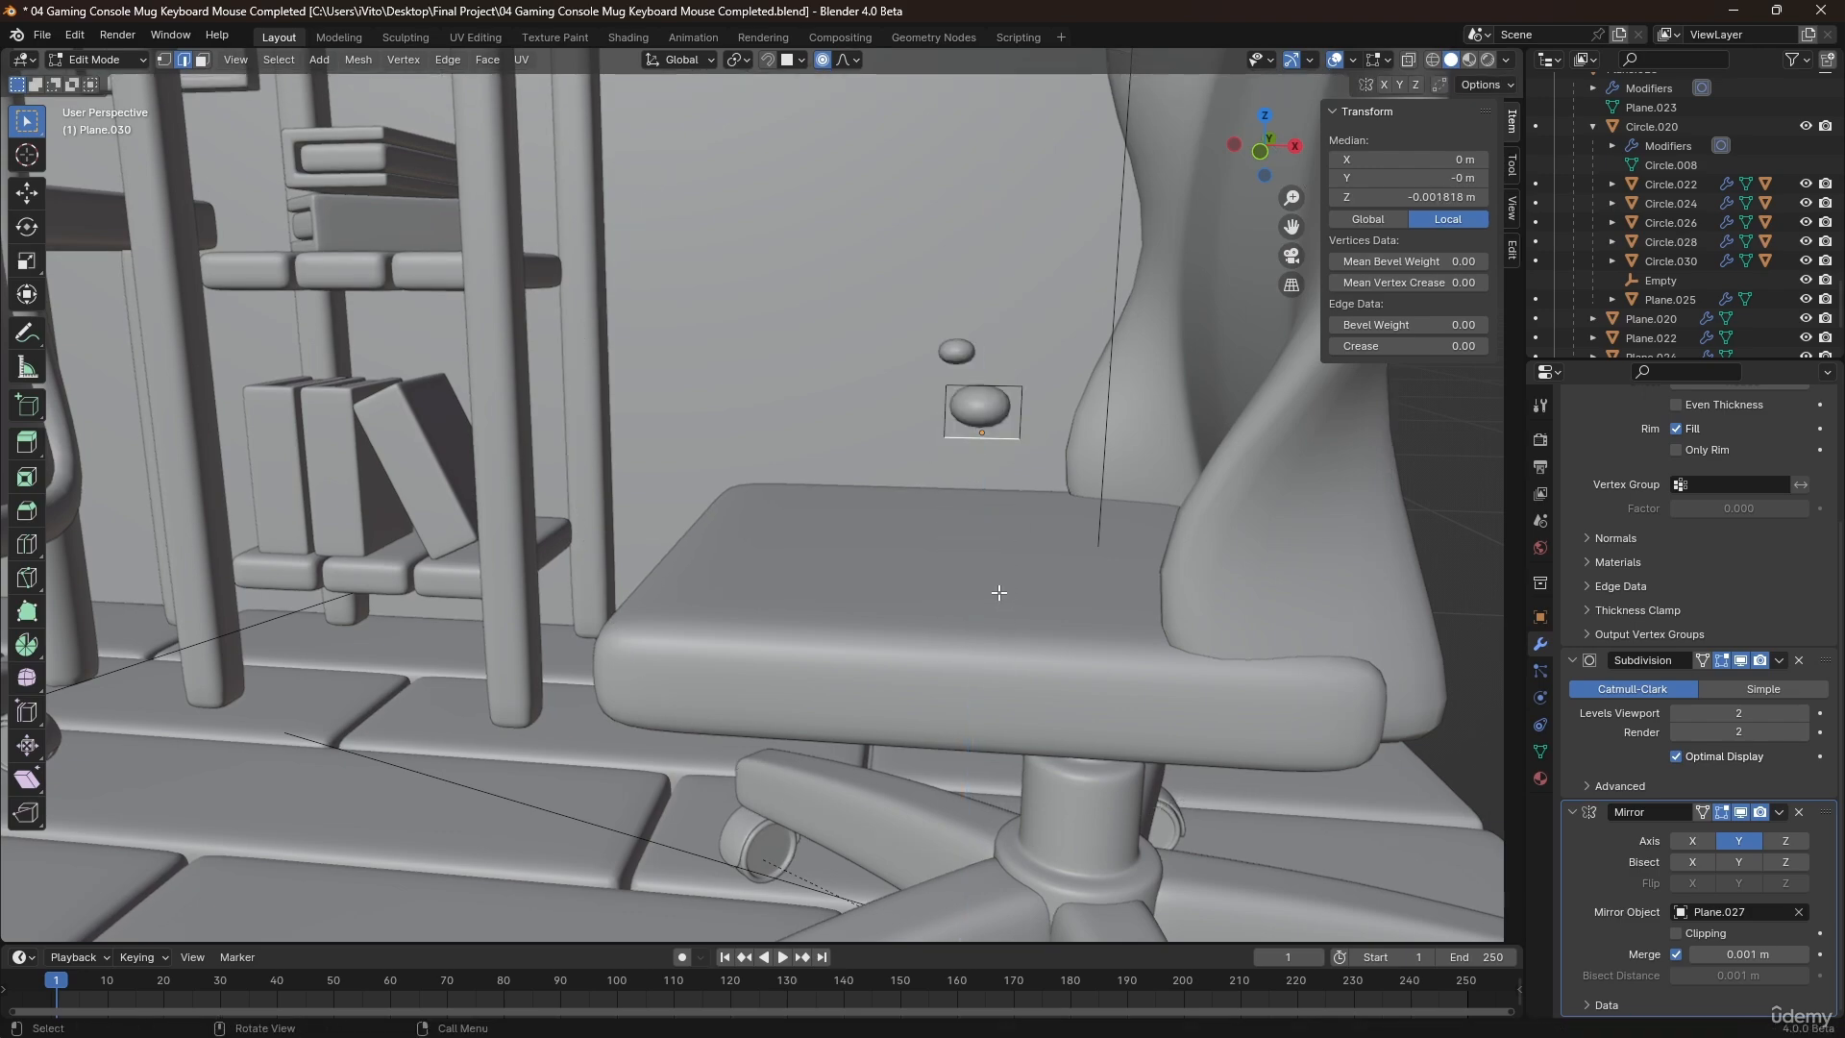
Turn off proportional editing and lower the small piece's bottom edge about 0.109 m along Z to form a support.
click(823, 60)
key(g)
key(z)
click(1045, 759)
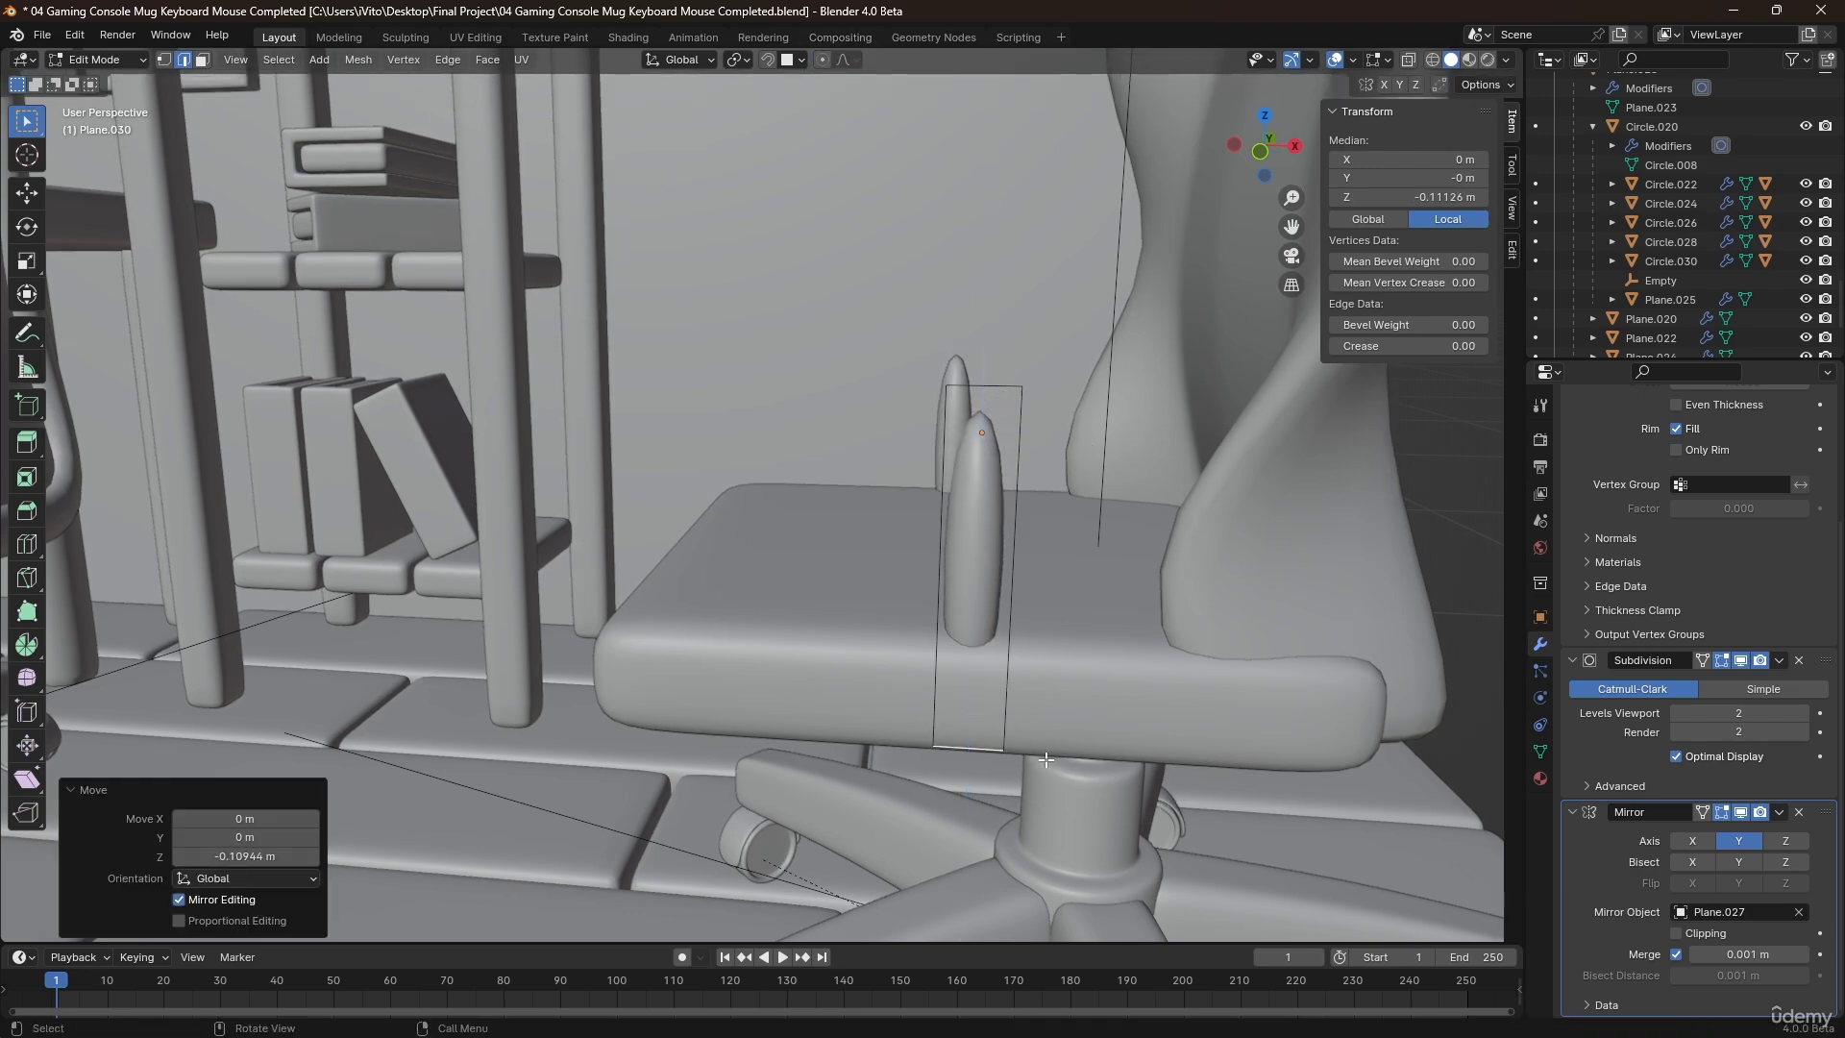
Add a centred horizontal loop cut to the armrest support, bevel it into two edges, and return to Object Mode.
click(1028, 591)
right_click(1028, 591)
key(ctrl+b)
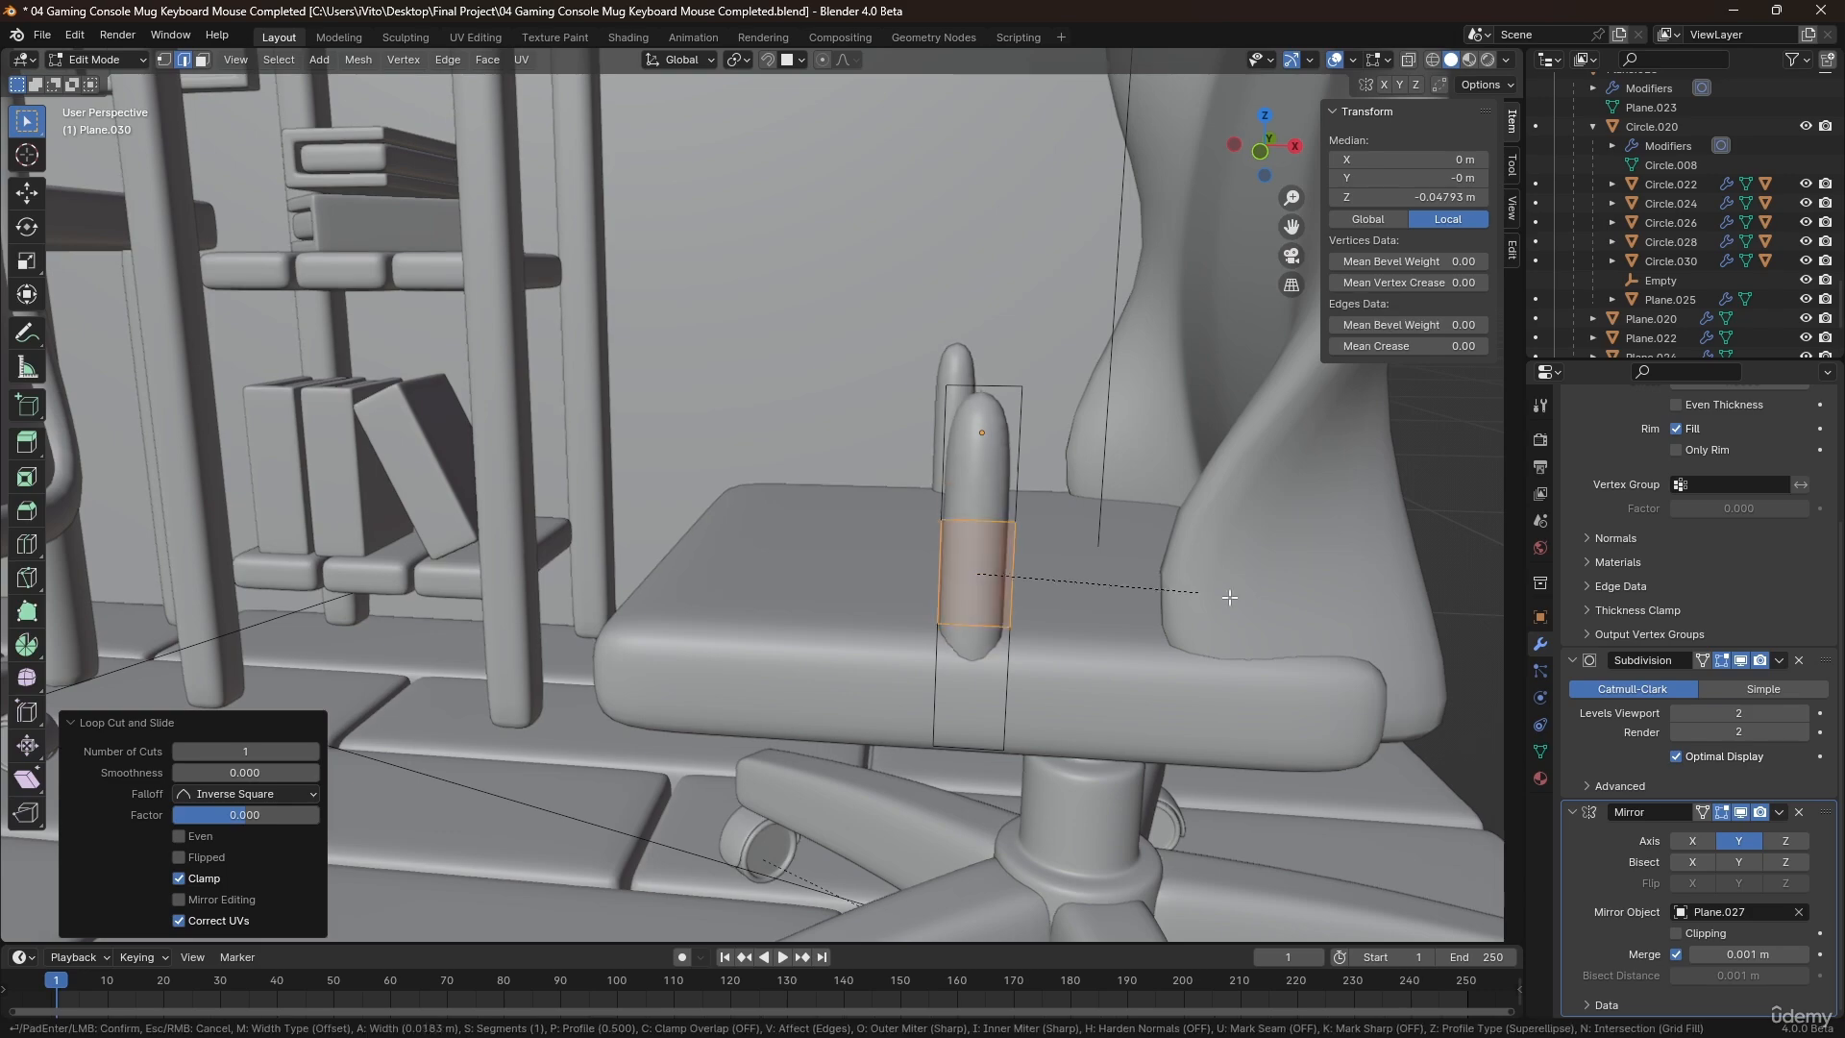
click(1313, 616)
middle_drag(1004, 585, 1046, 492)
key(Tab)
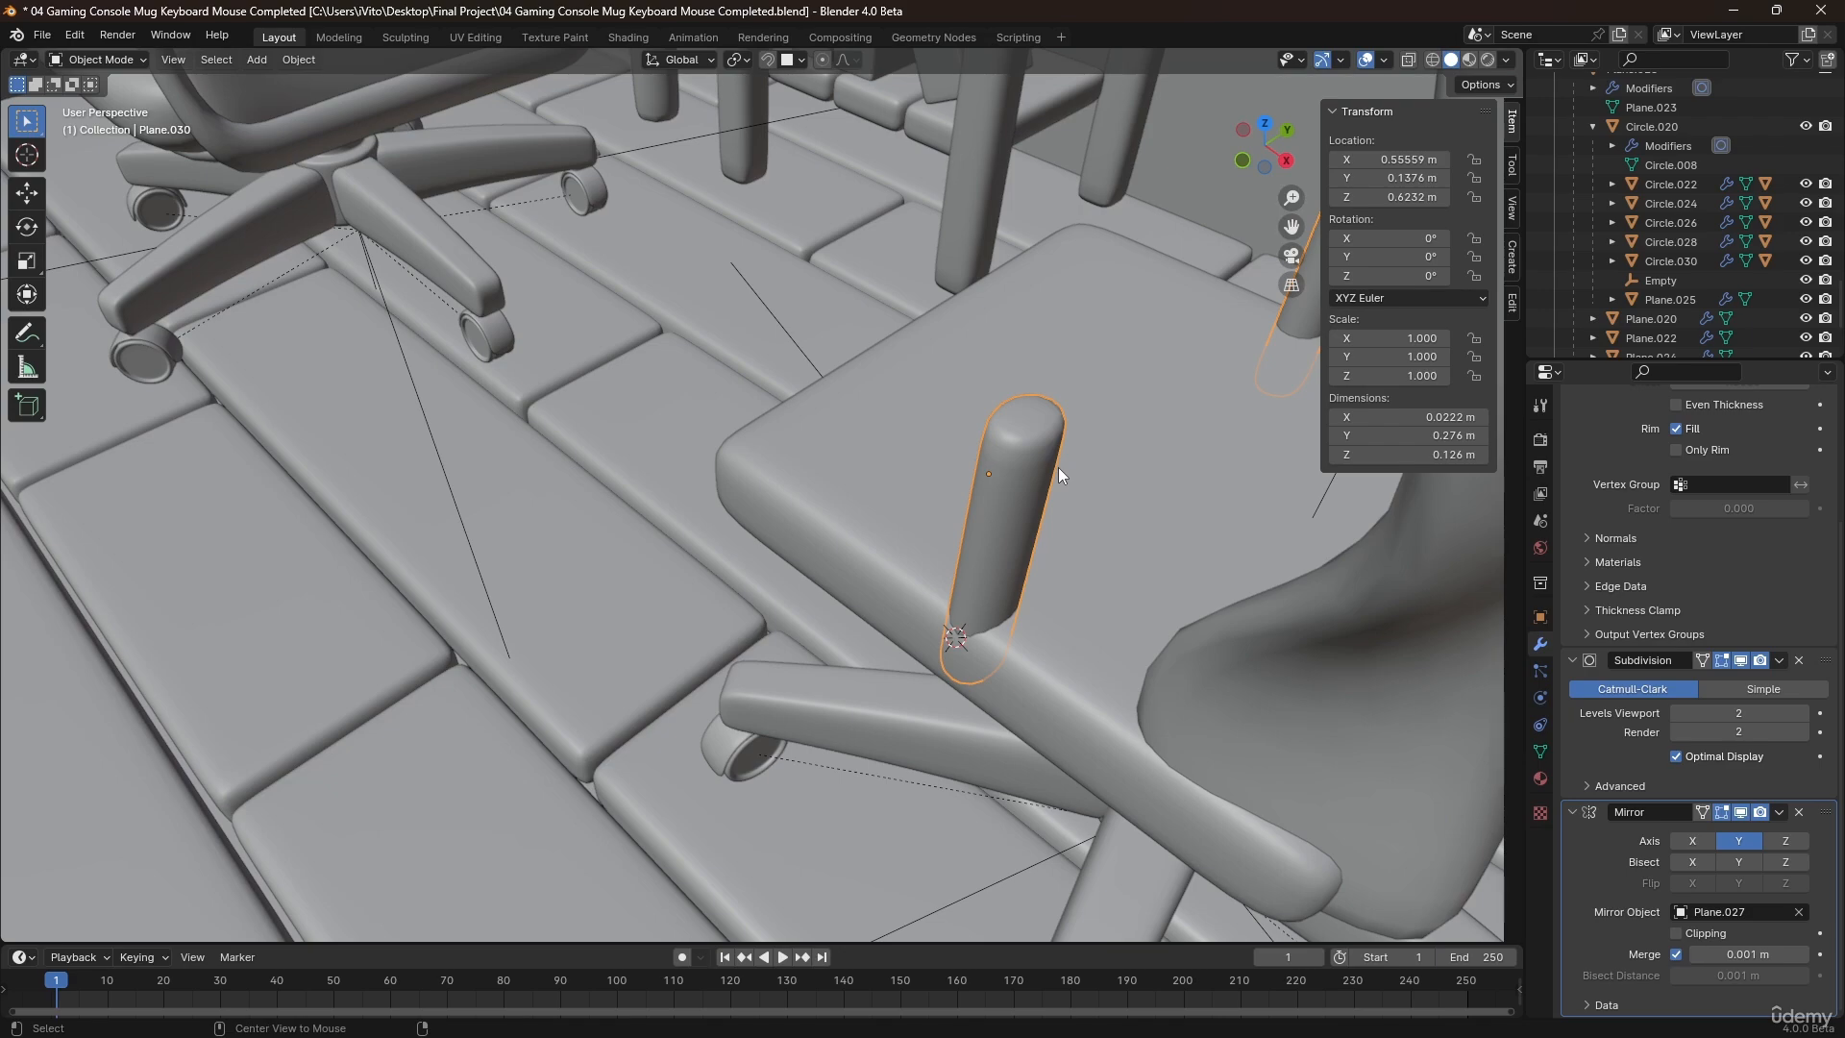
Reveal the hidden armrest and lower its support about 0.011 m along Z so it sits beneath the arch.
key(h)
key(alt+h)
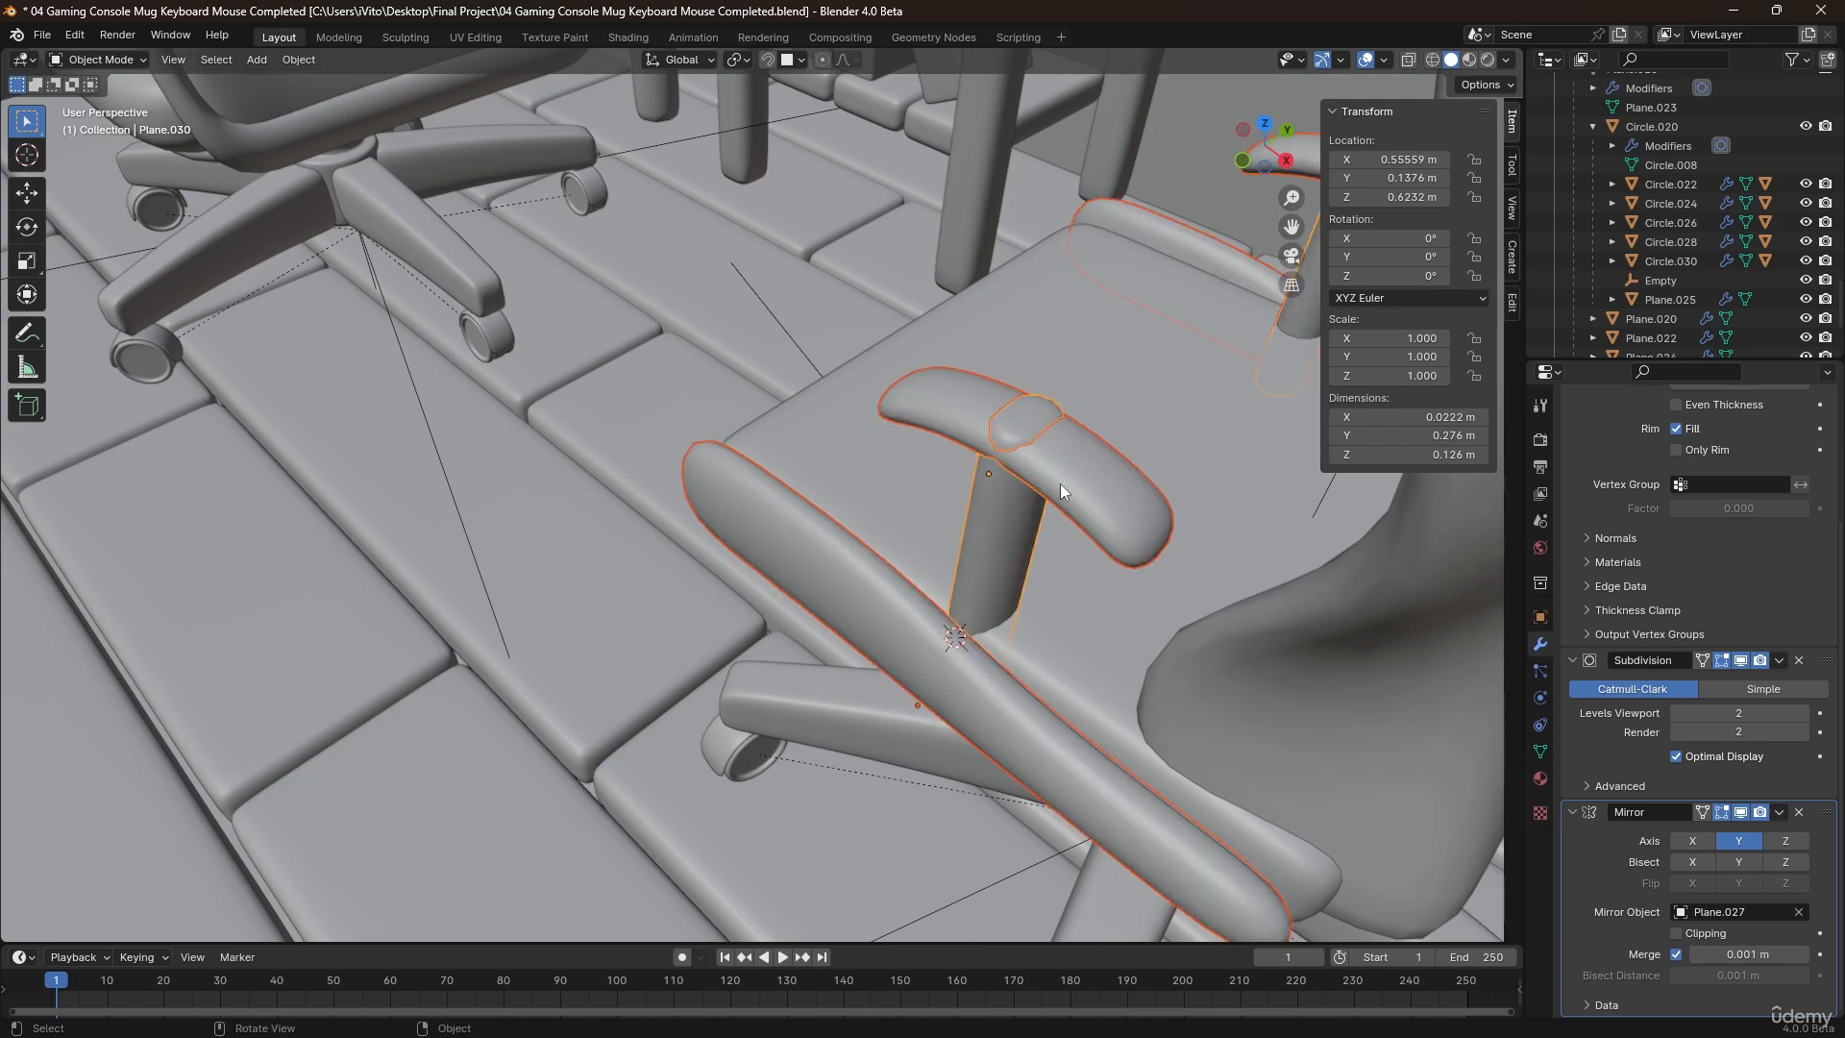
middle_drag(1048, 488, 1082, 421)
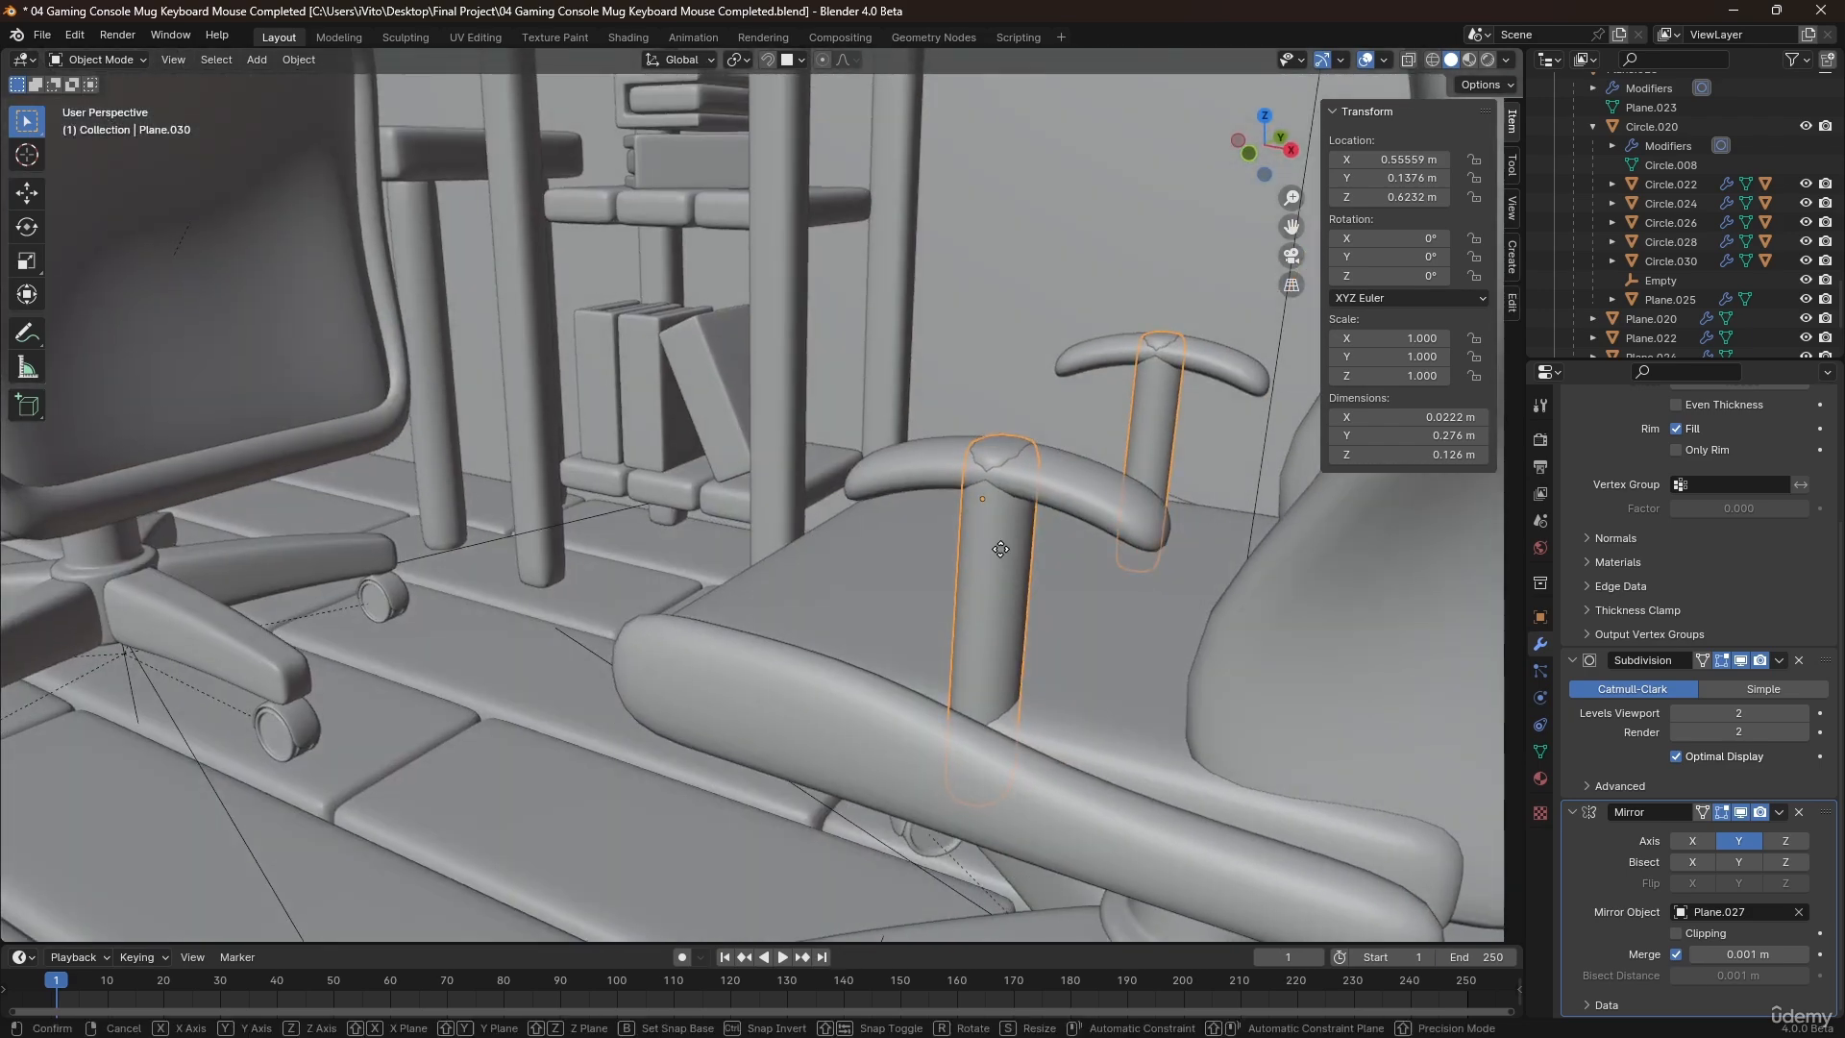
key(g)
key(z)
click(1010, 585)
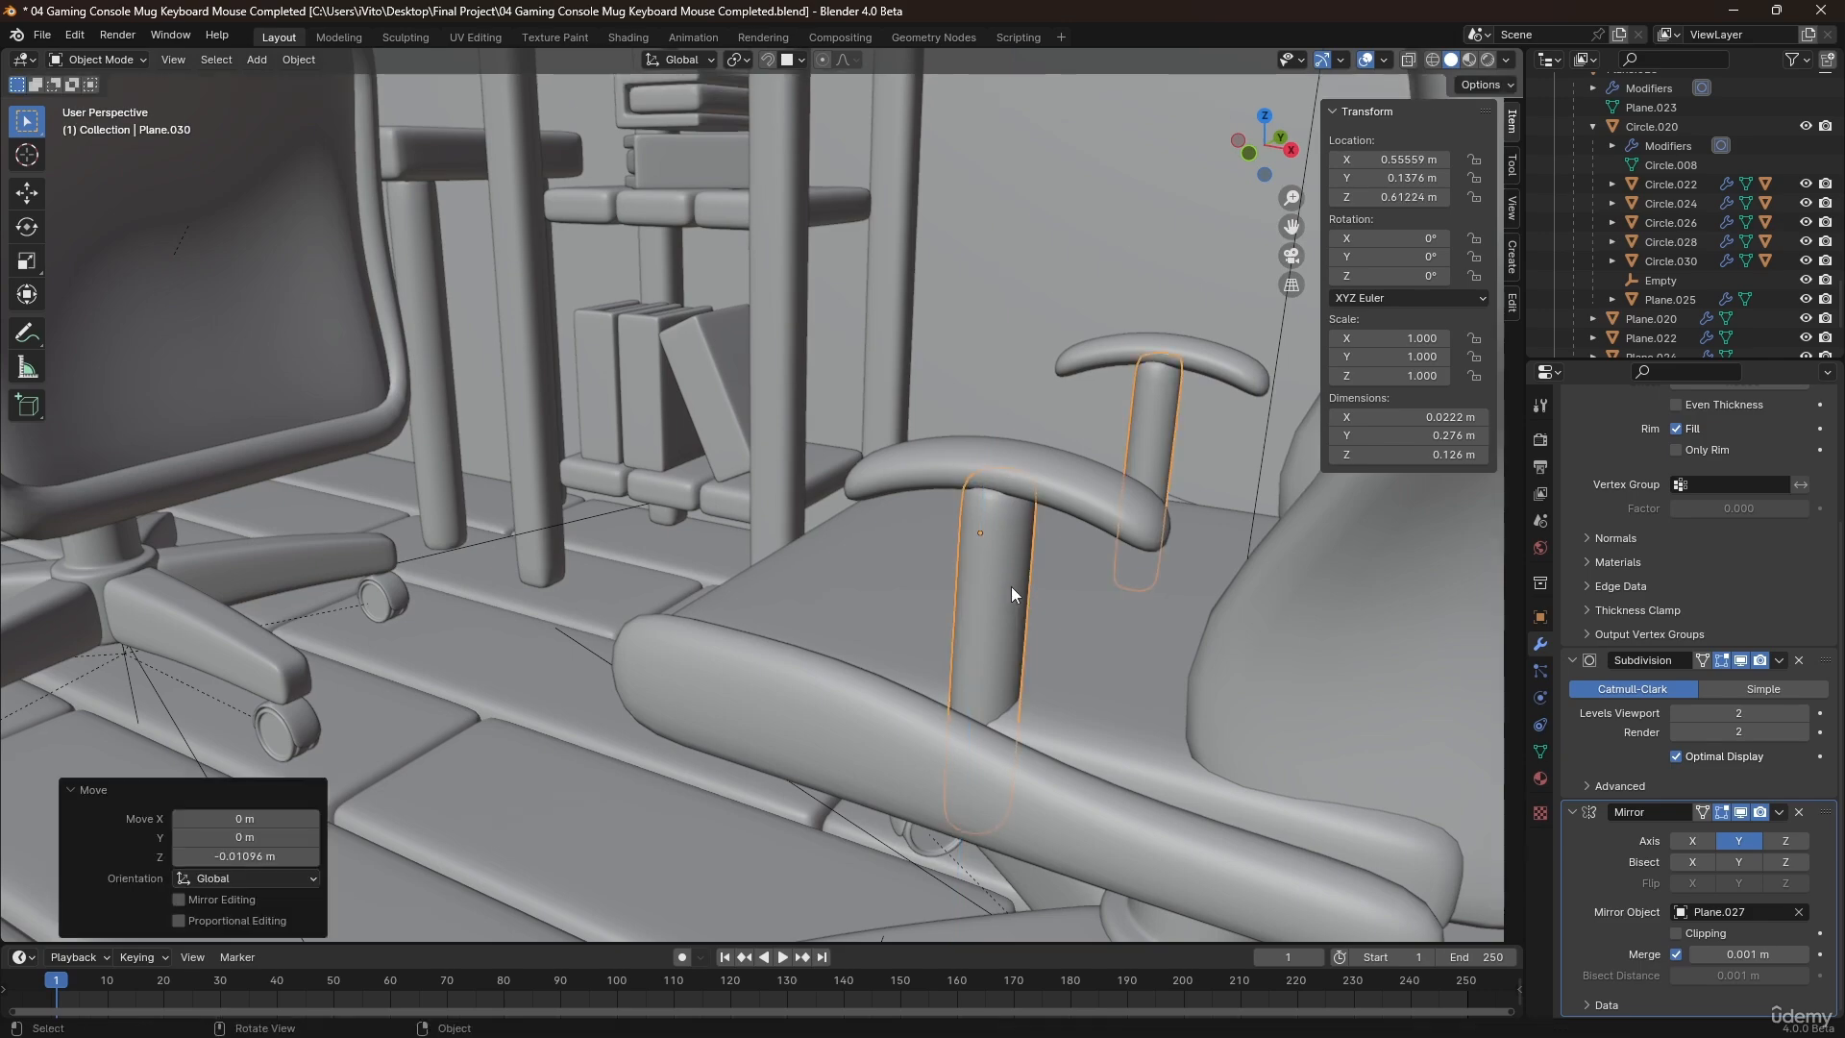
Open the armrest support in Edit Mode and reduce its Solidify thickness to 0.021 m.
key(Tab)
middle_drag(1011, 586, 990, 588)
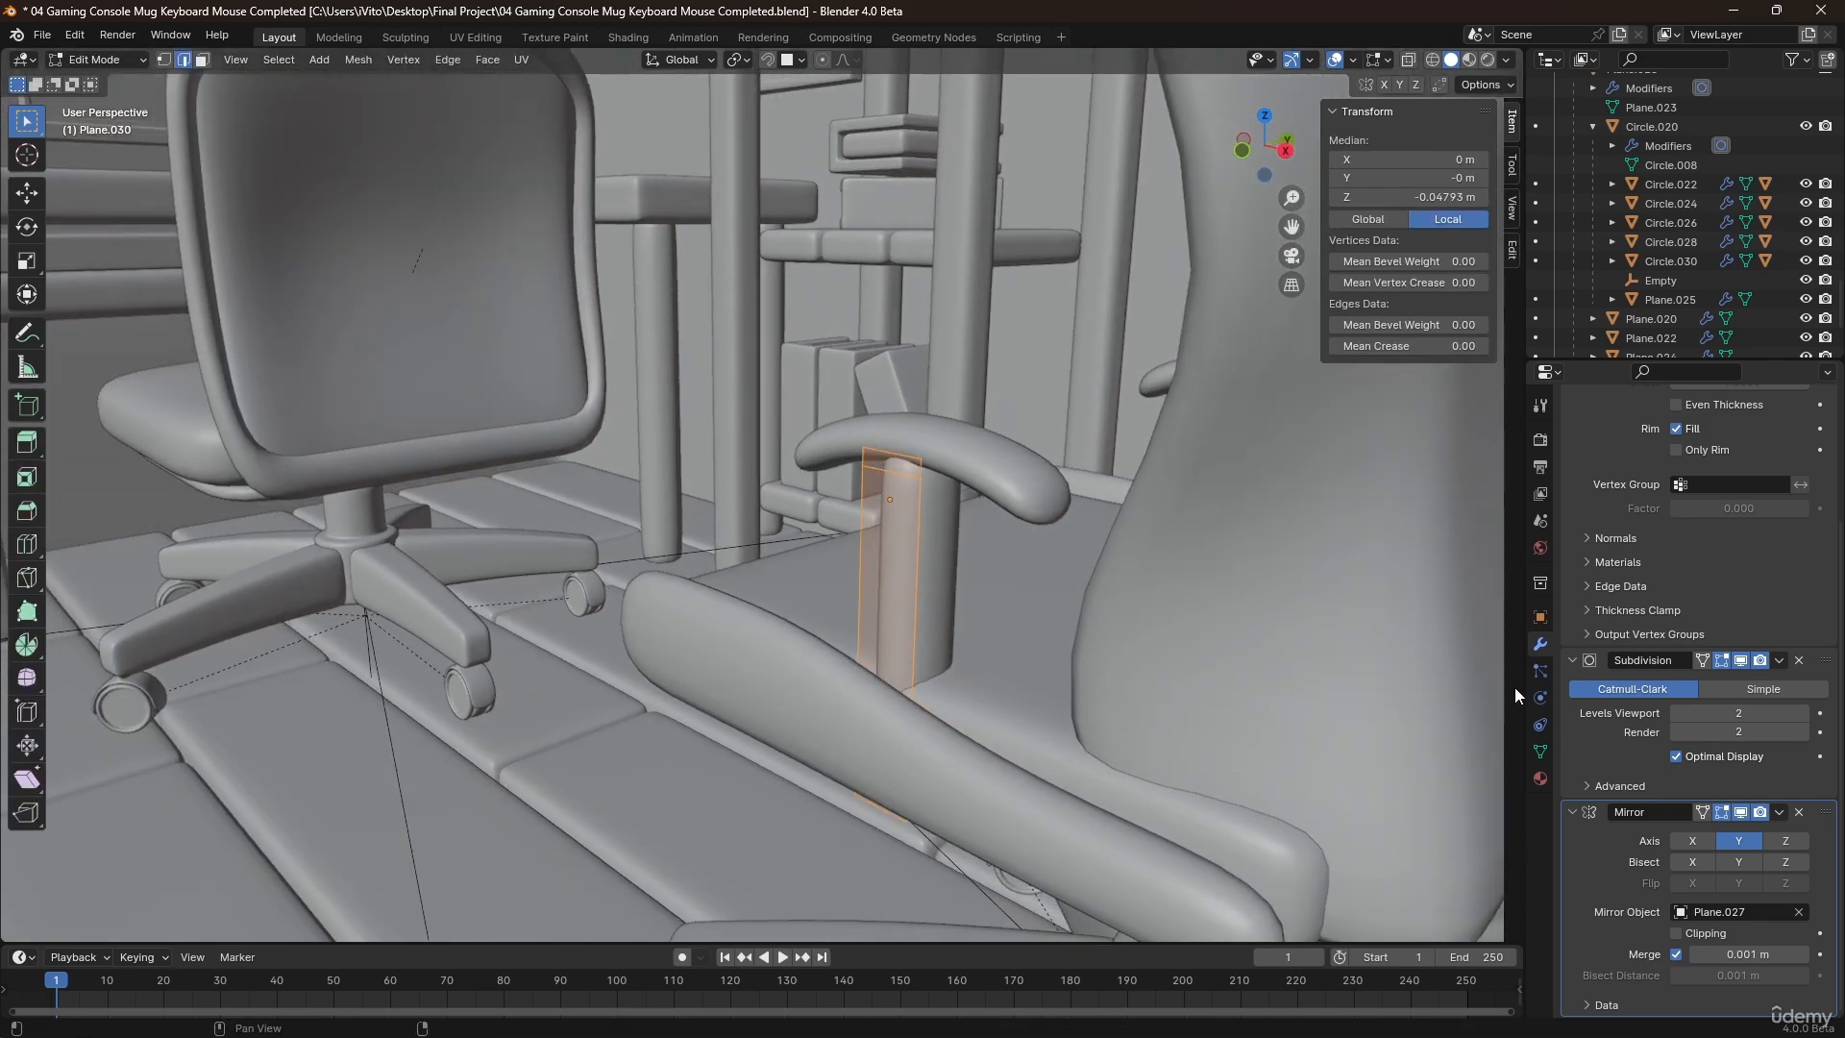
scroll(1682, 769, up, 5)
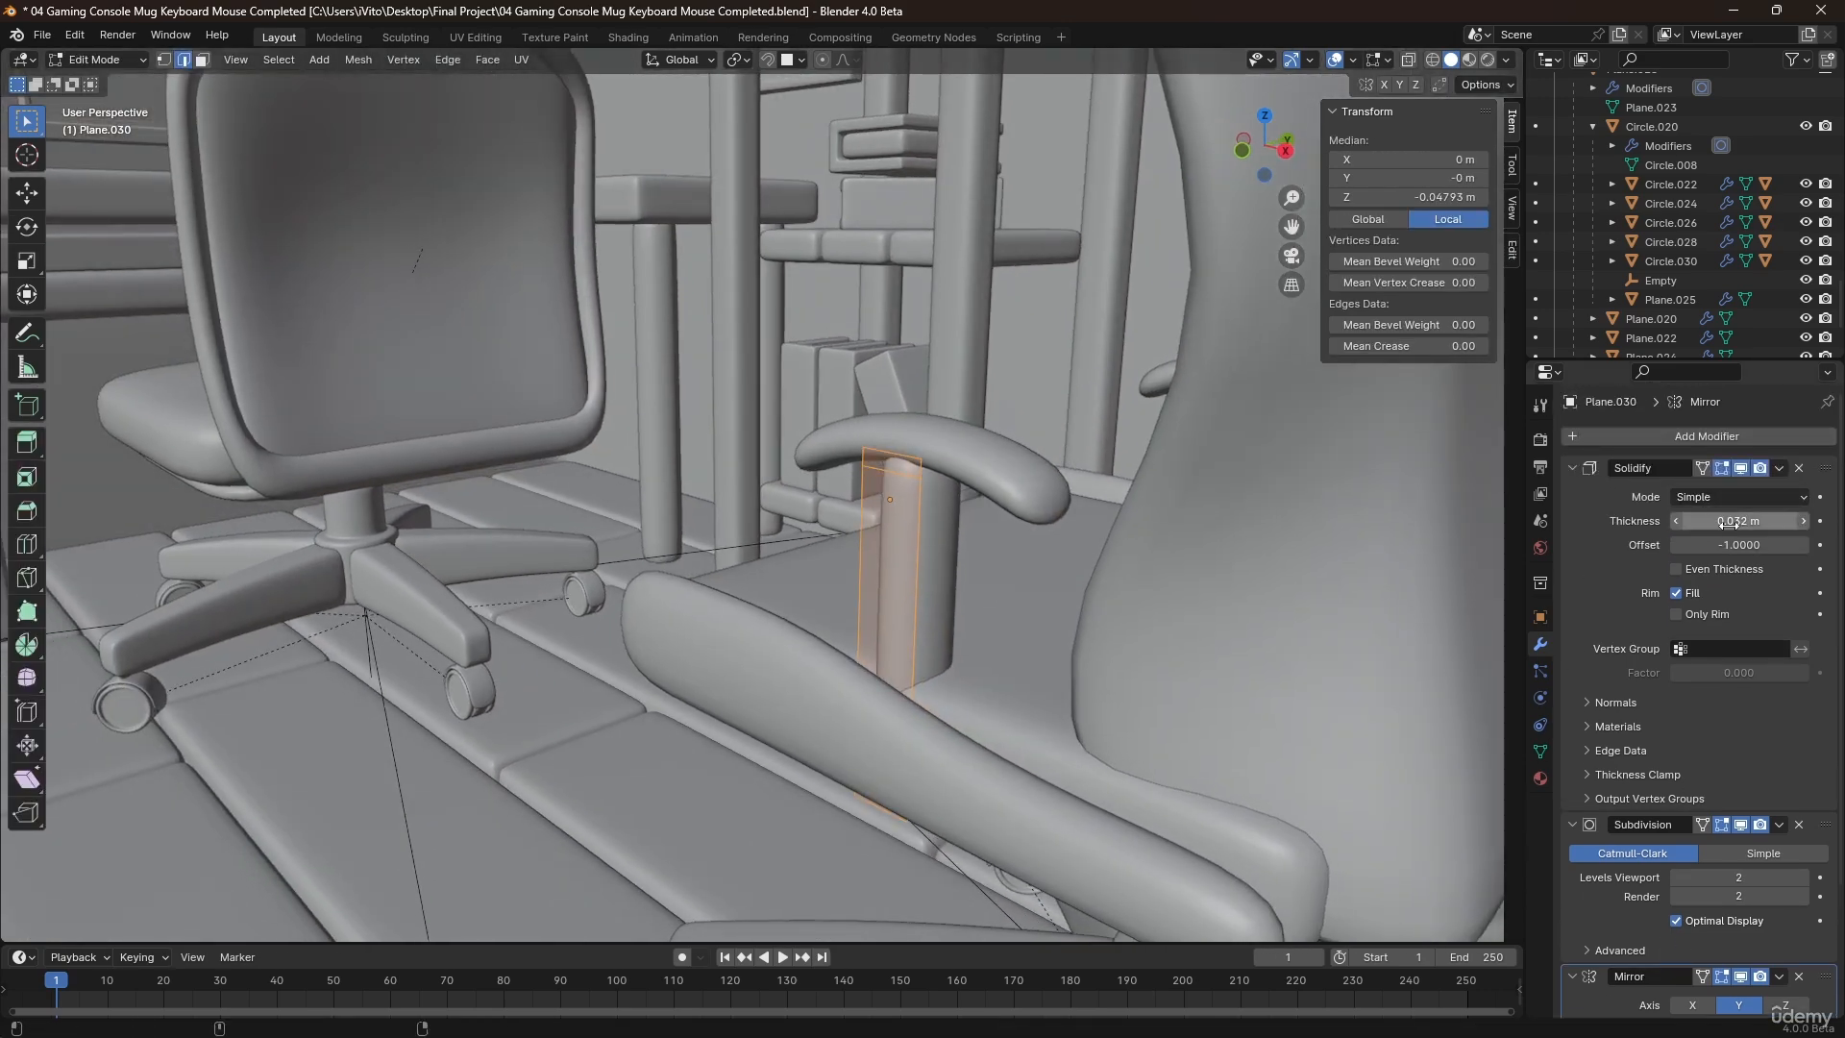
drag(1730, 522, 1711, 522)
scroll(926, 579, up, 2)
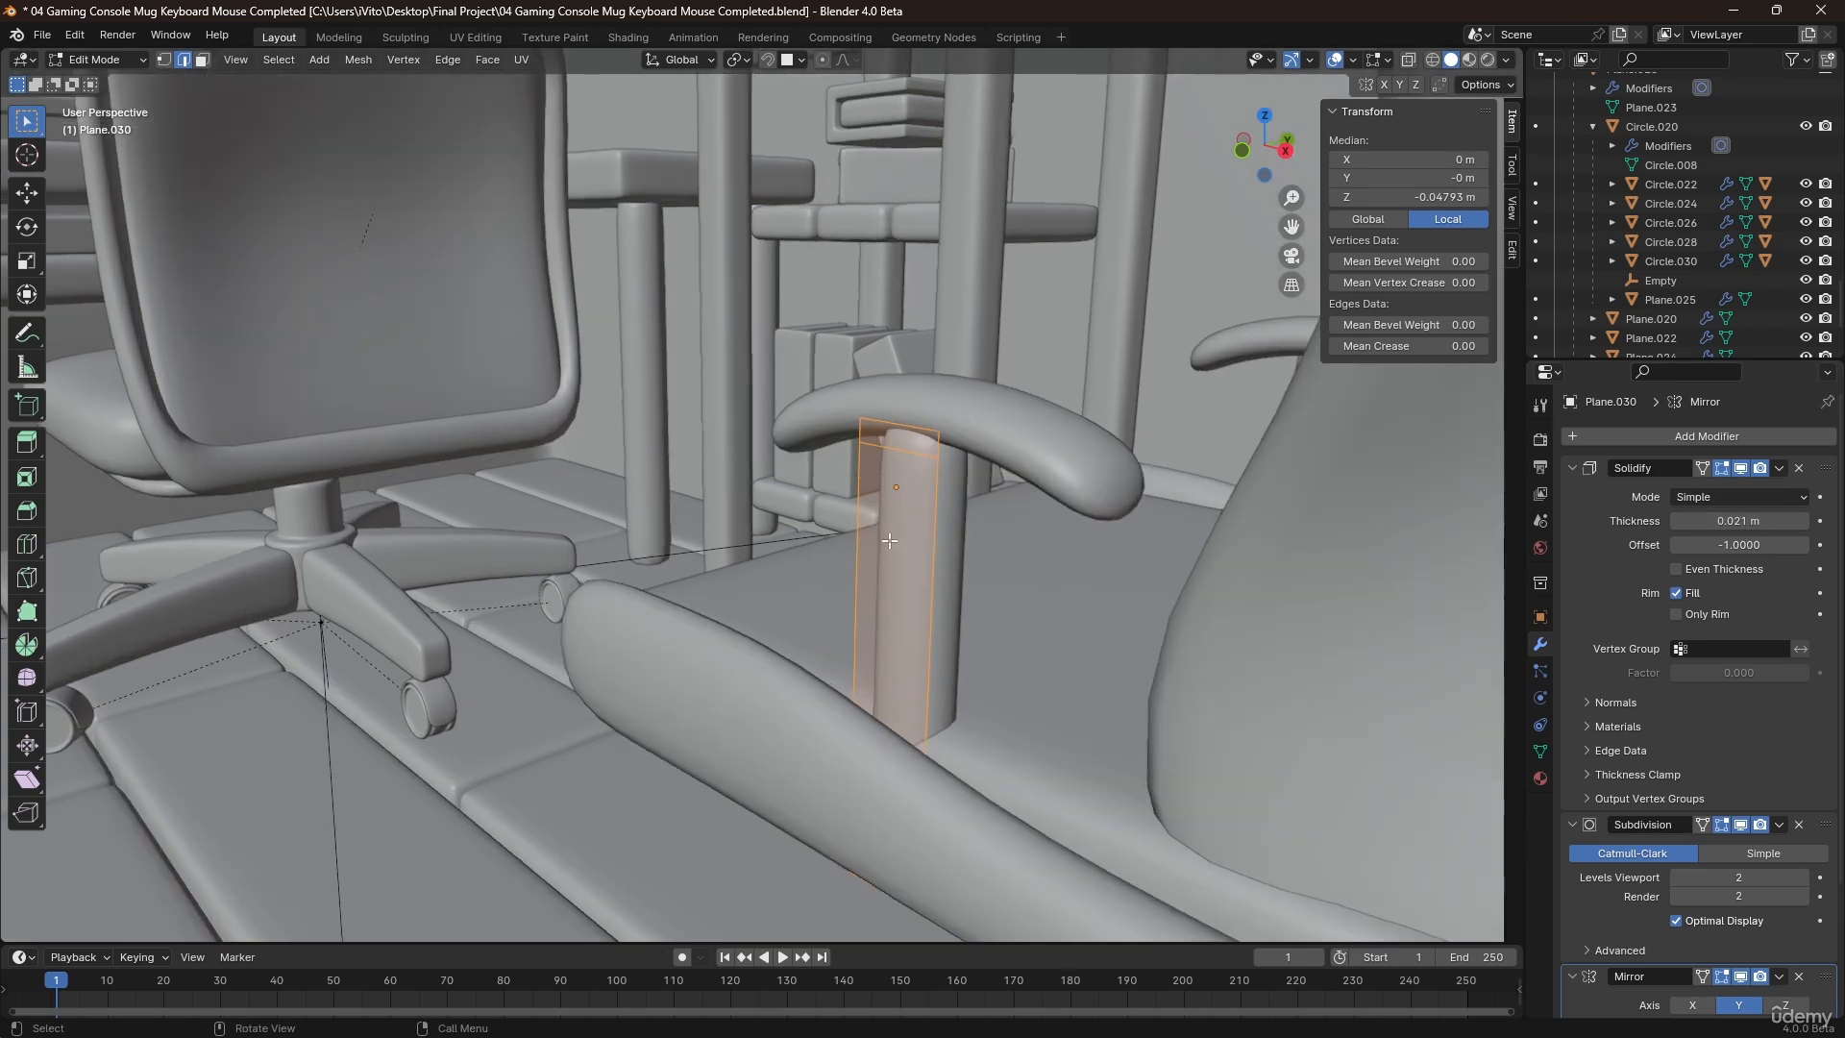
Return to Object Mode and shift the support about 0.006 m along Y to centre it under the armrest.
key(Tab)
key(g)
key(y)
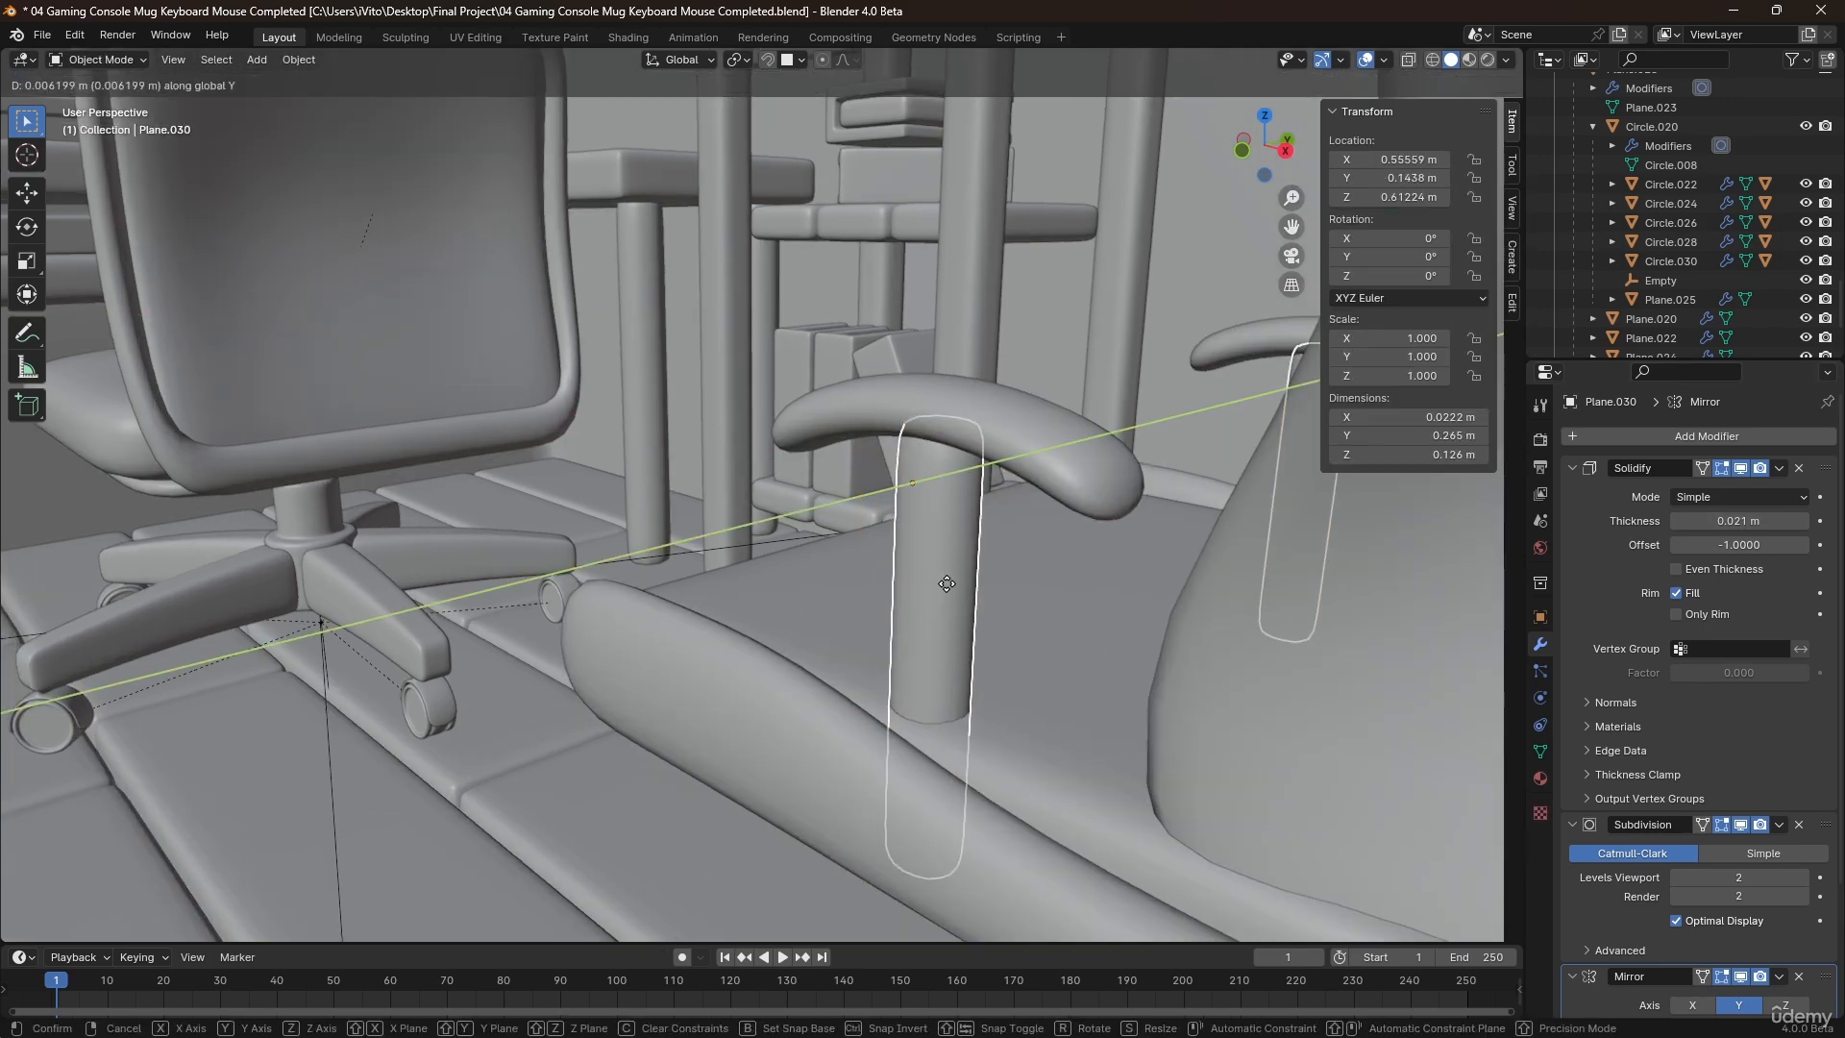
click(948, 584)
Select the armrest together with its support and move both about 0.04 m outward from the seat along Y.
shift+click(936, 434)
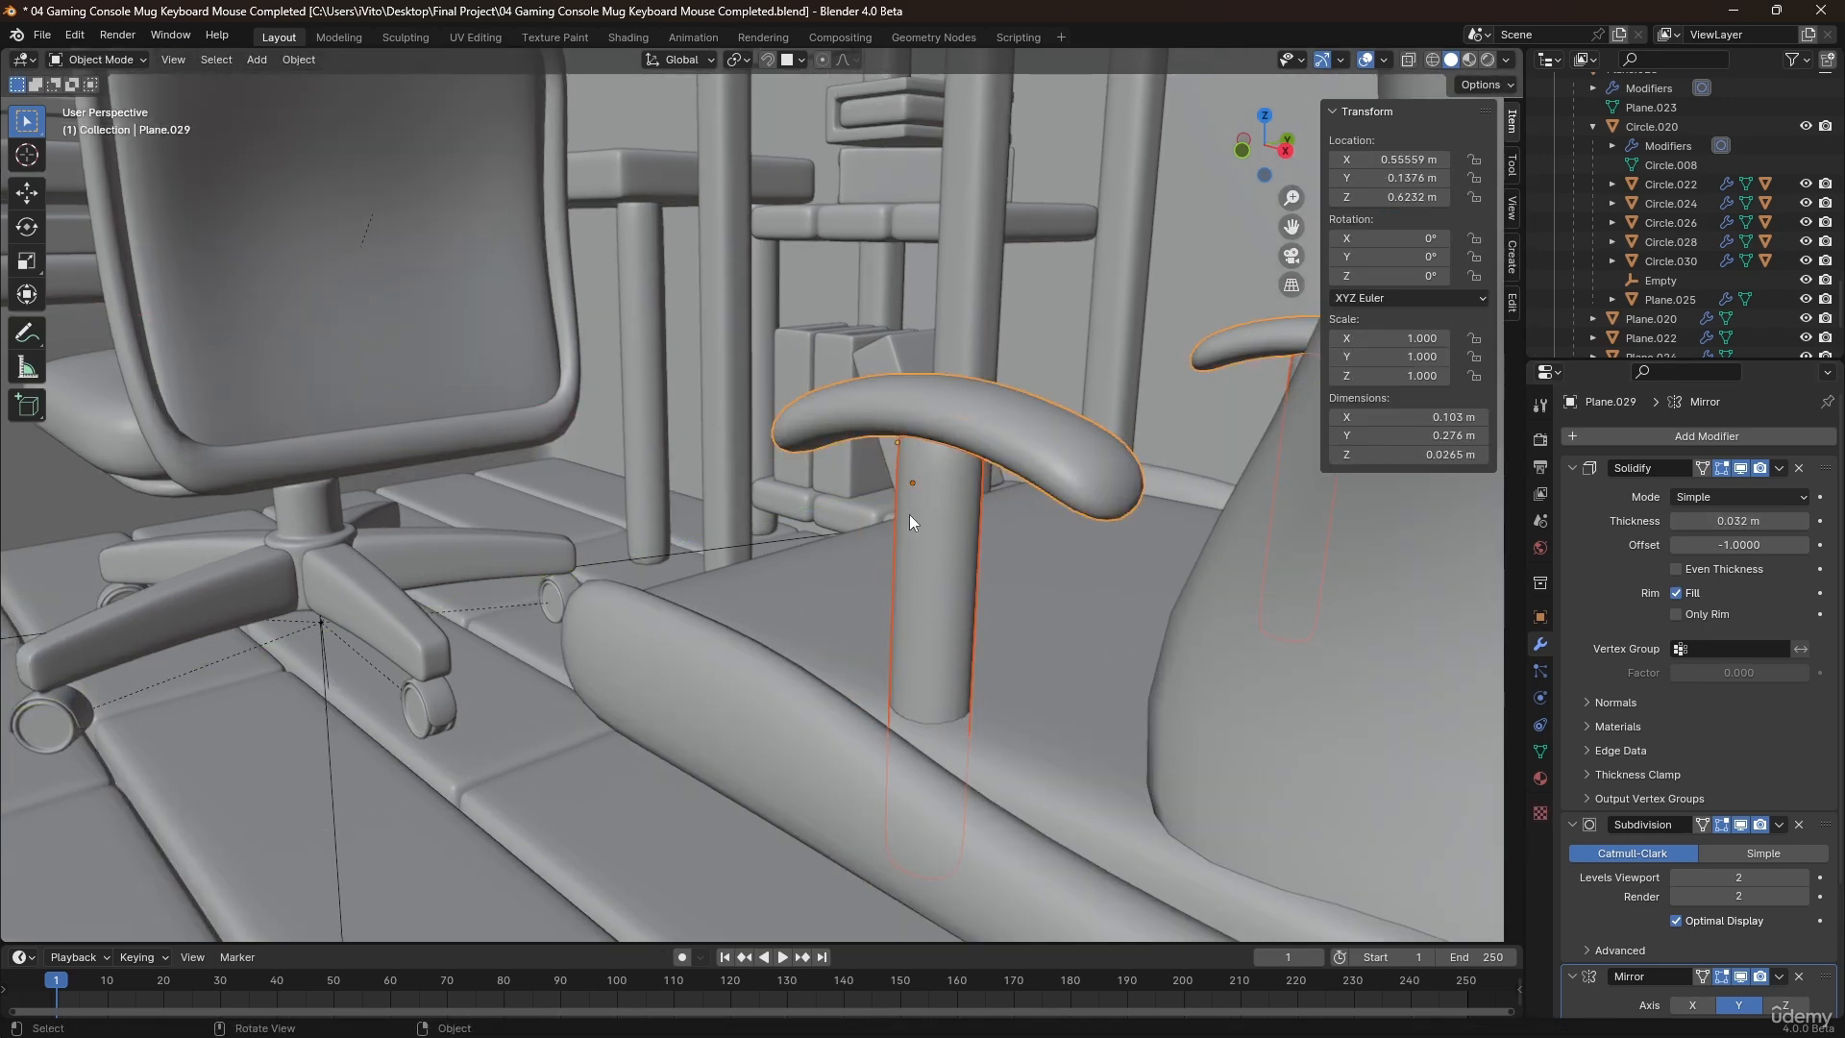
key(g)
key(y)
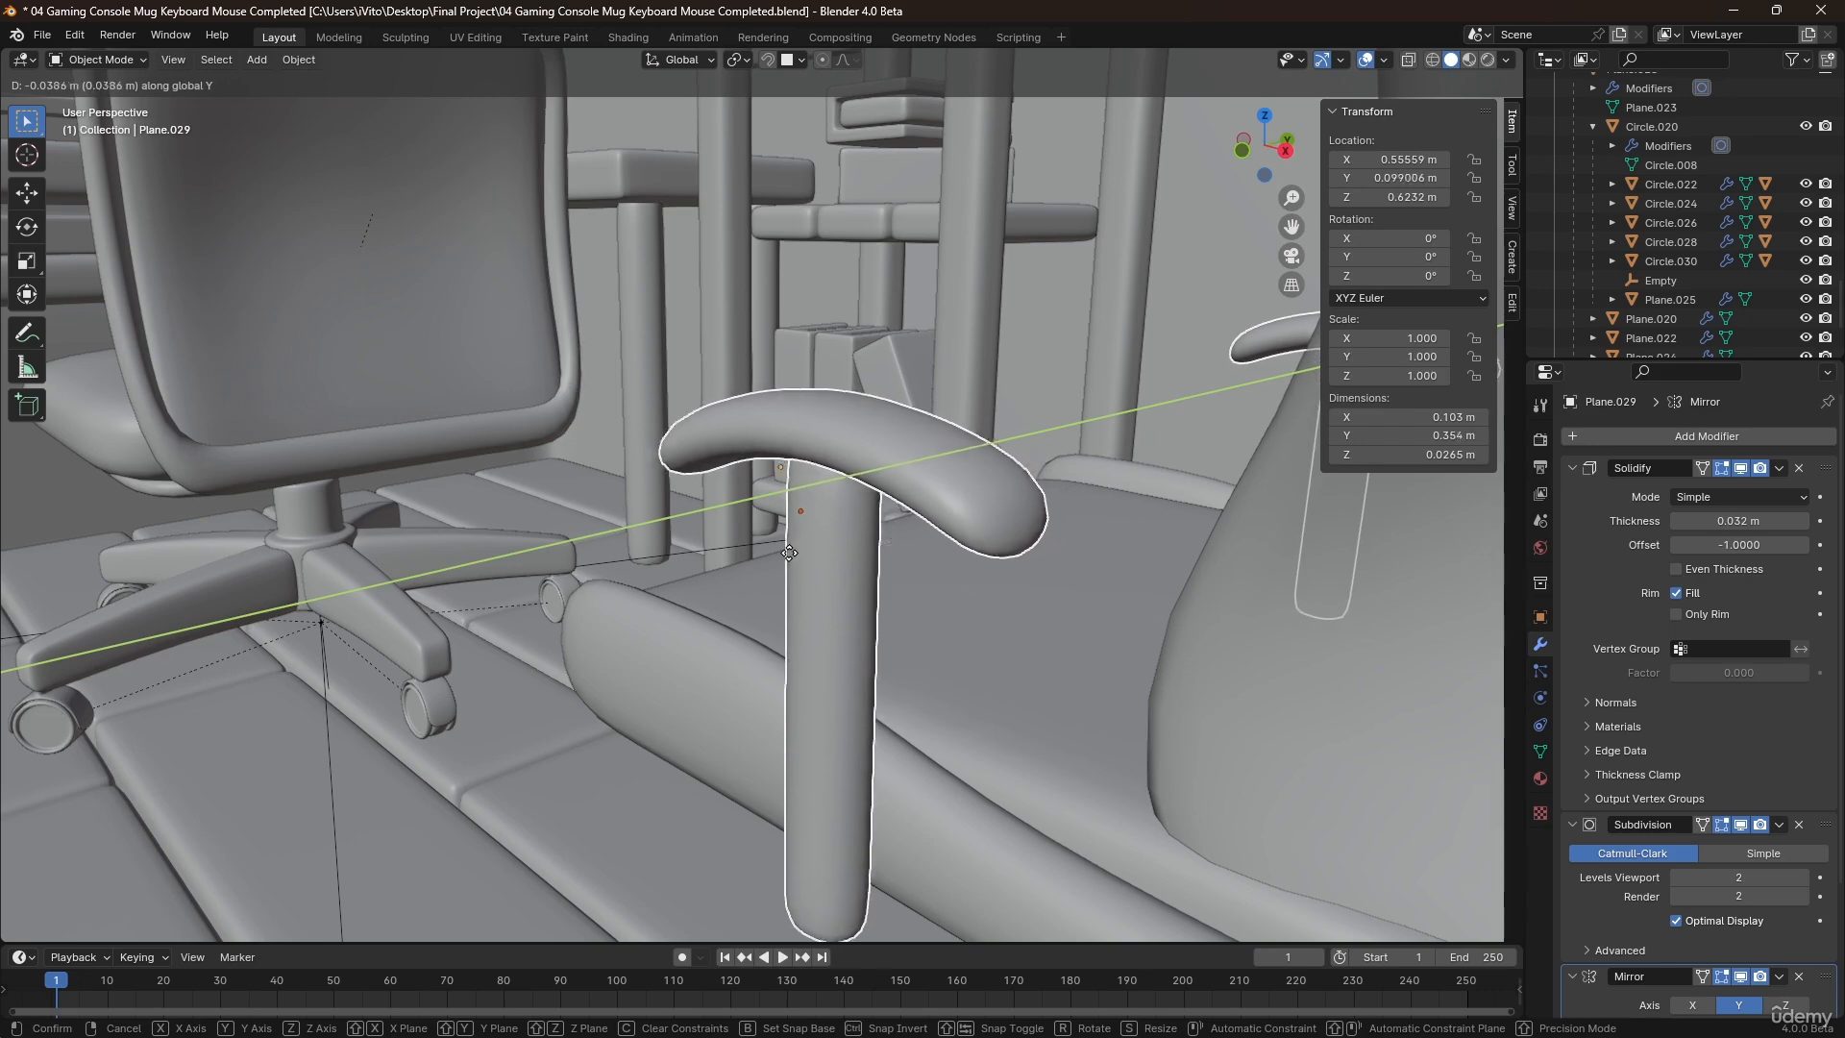
click(788, 644)
Thin the armrest by lowering all its upper vertices about 0.005 m along Z in Edit Mode, and return to Object Mode.
middle_drag(788, 644, 897, 615)
click(876, 608)
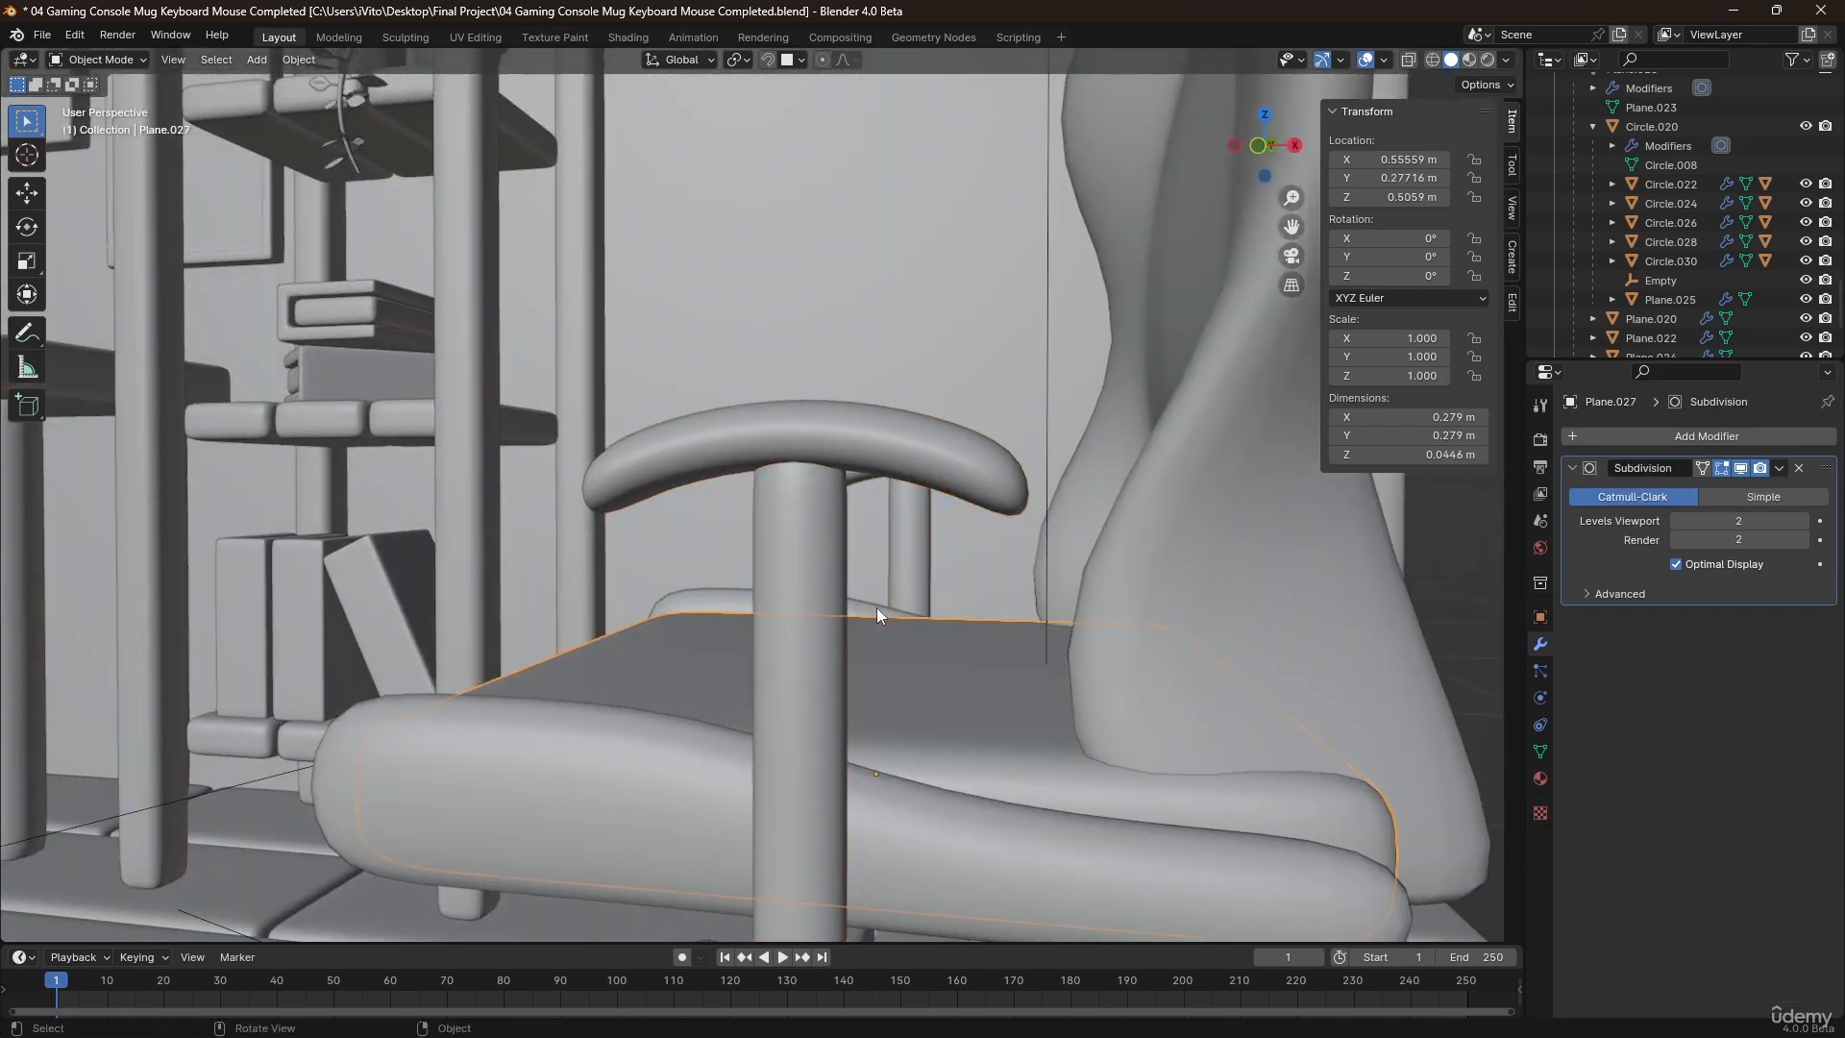
click(852, 461)
key(Tab)
middle_drag(857, 446, 796, 463)
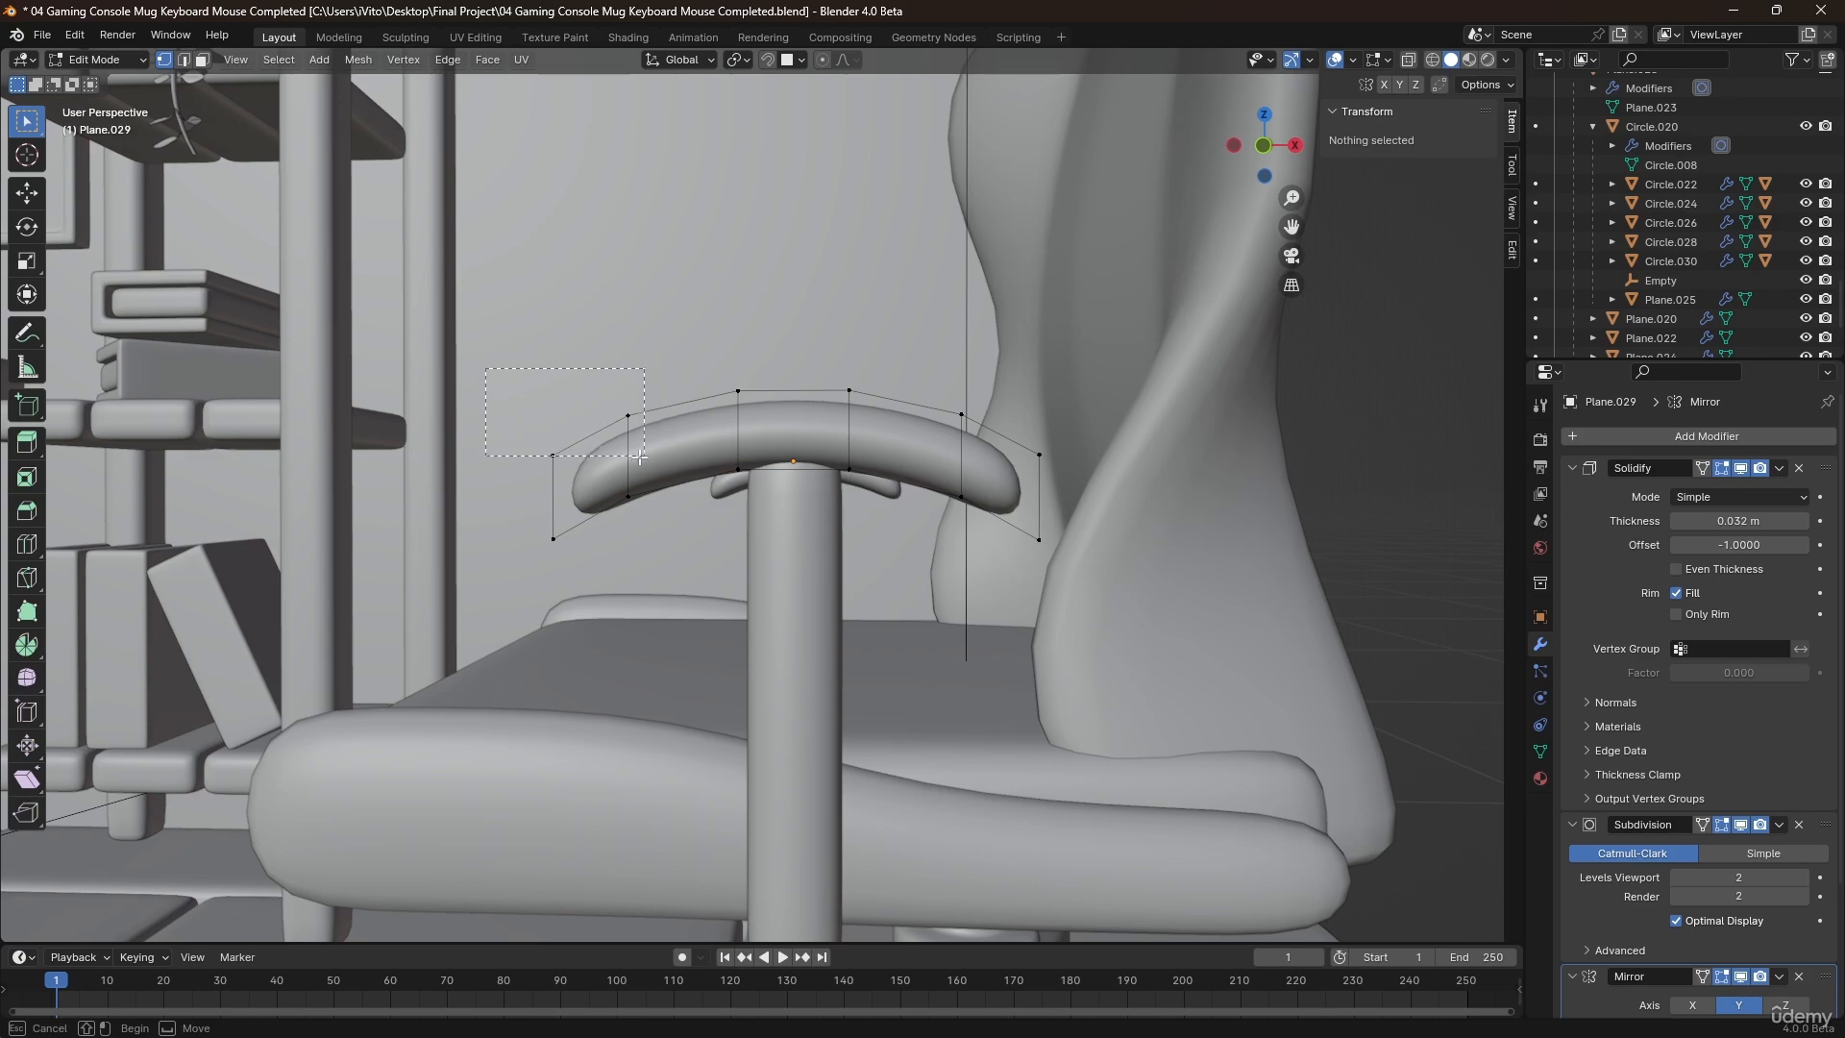
drag(636, 458, 636, 457)
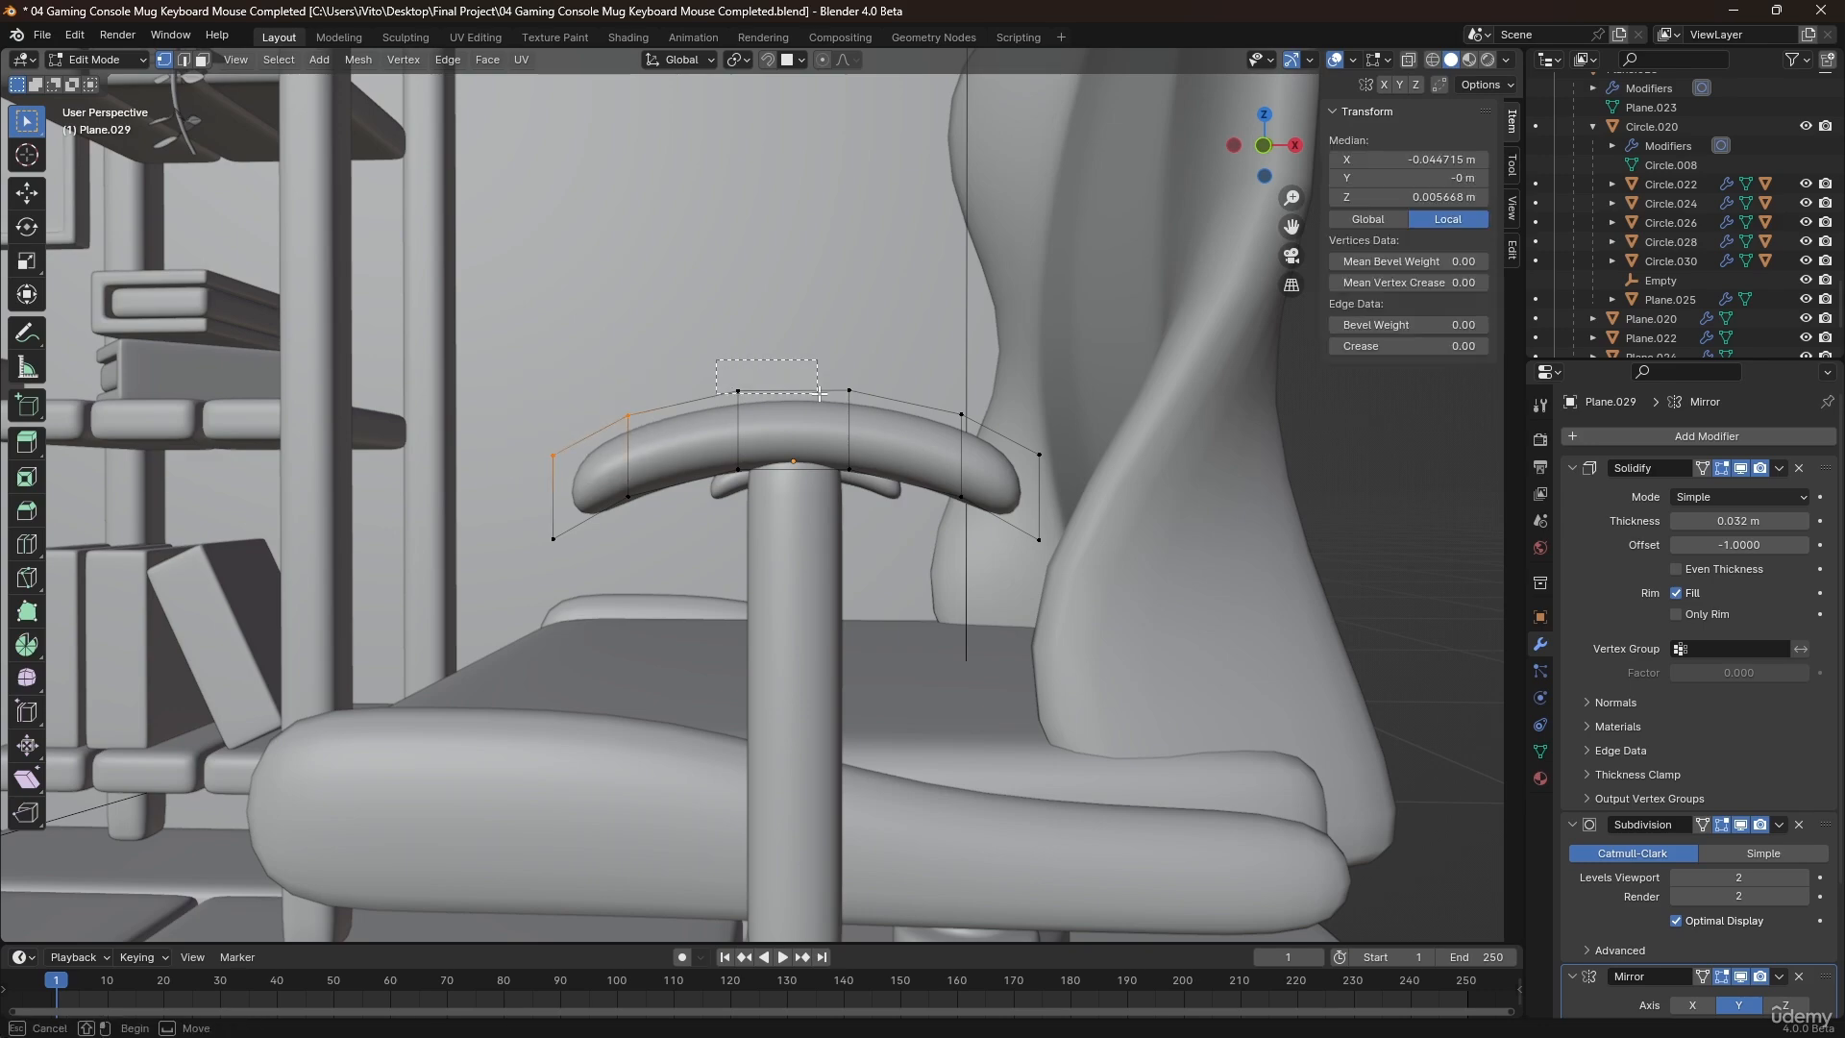
shift+drag(819, 394, 911, 420)
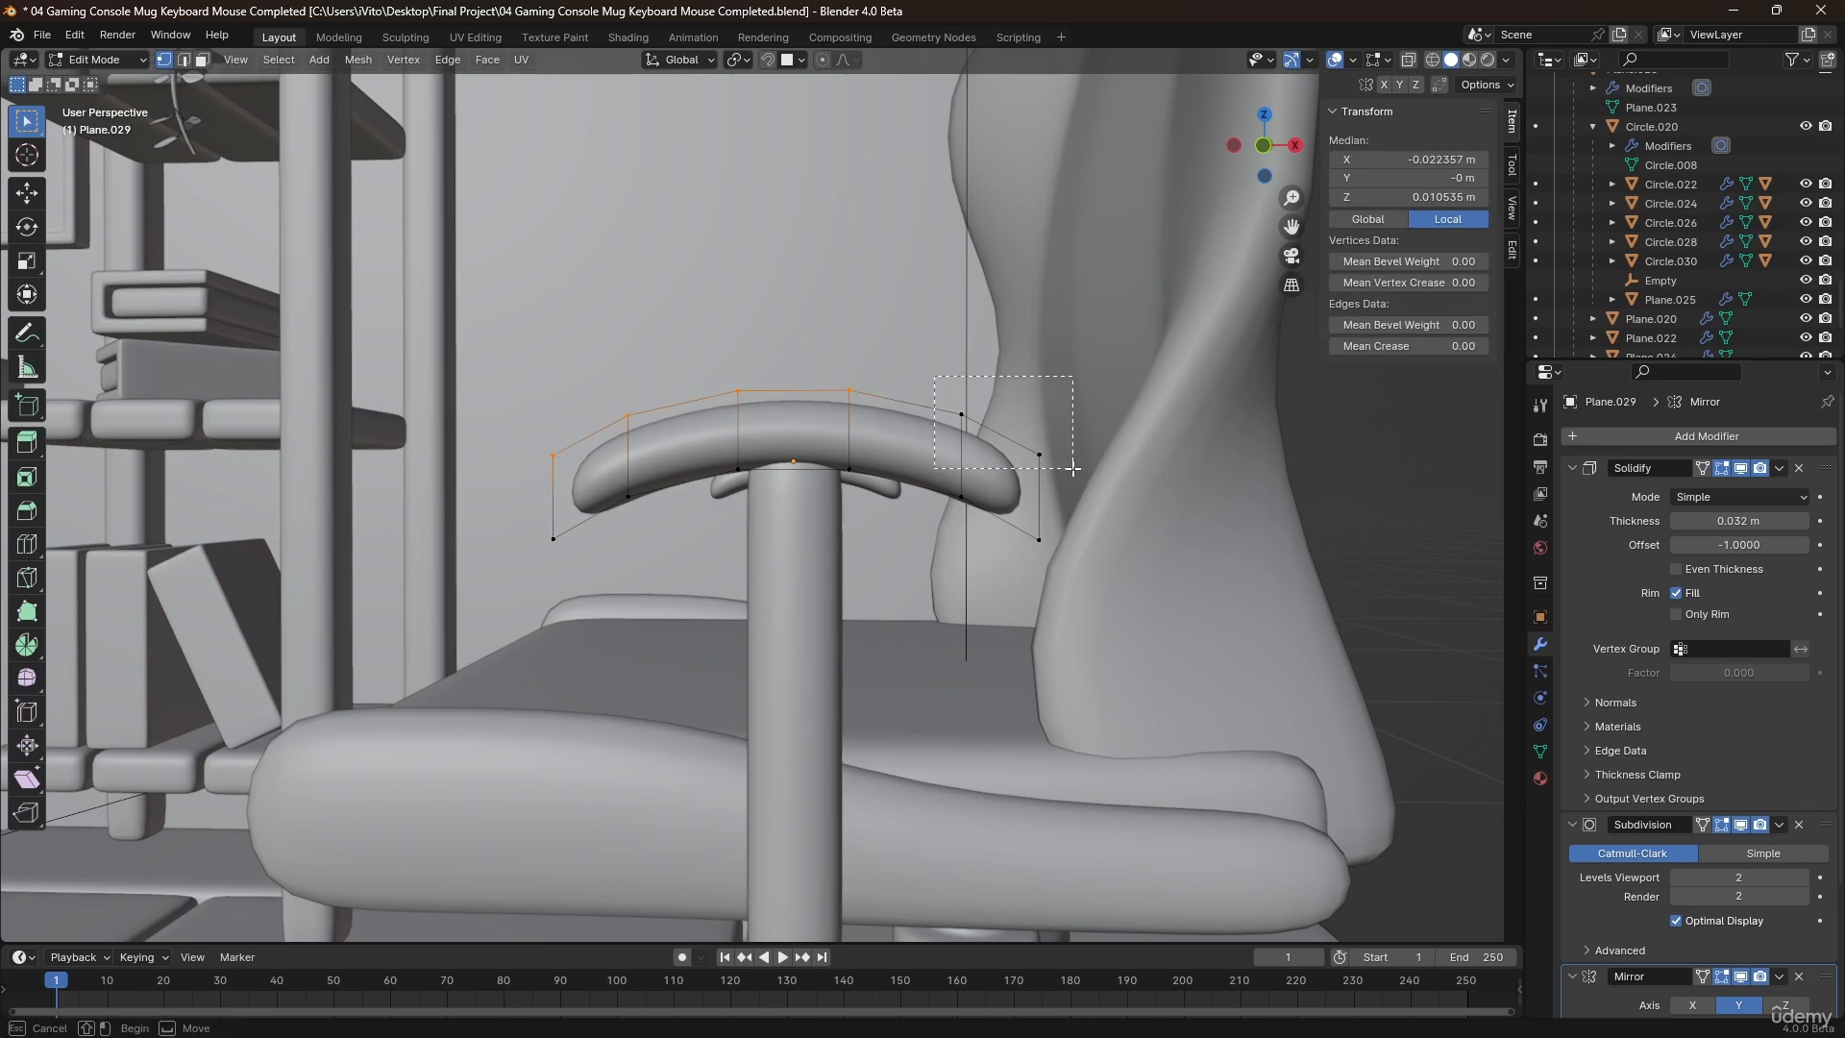
key(g)
key(z)
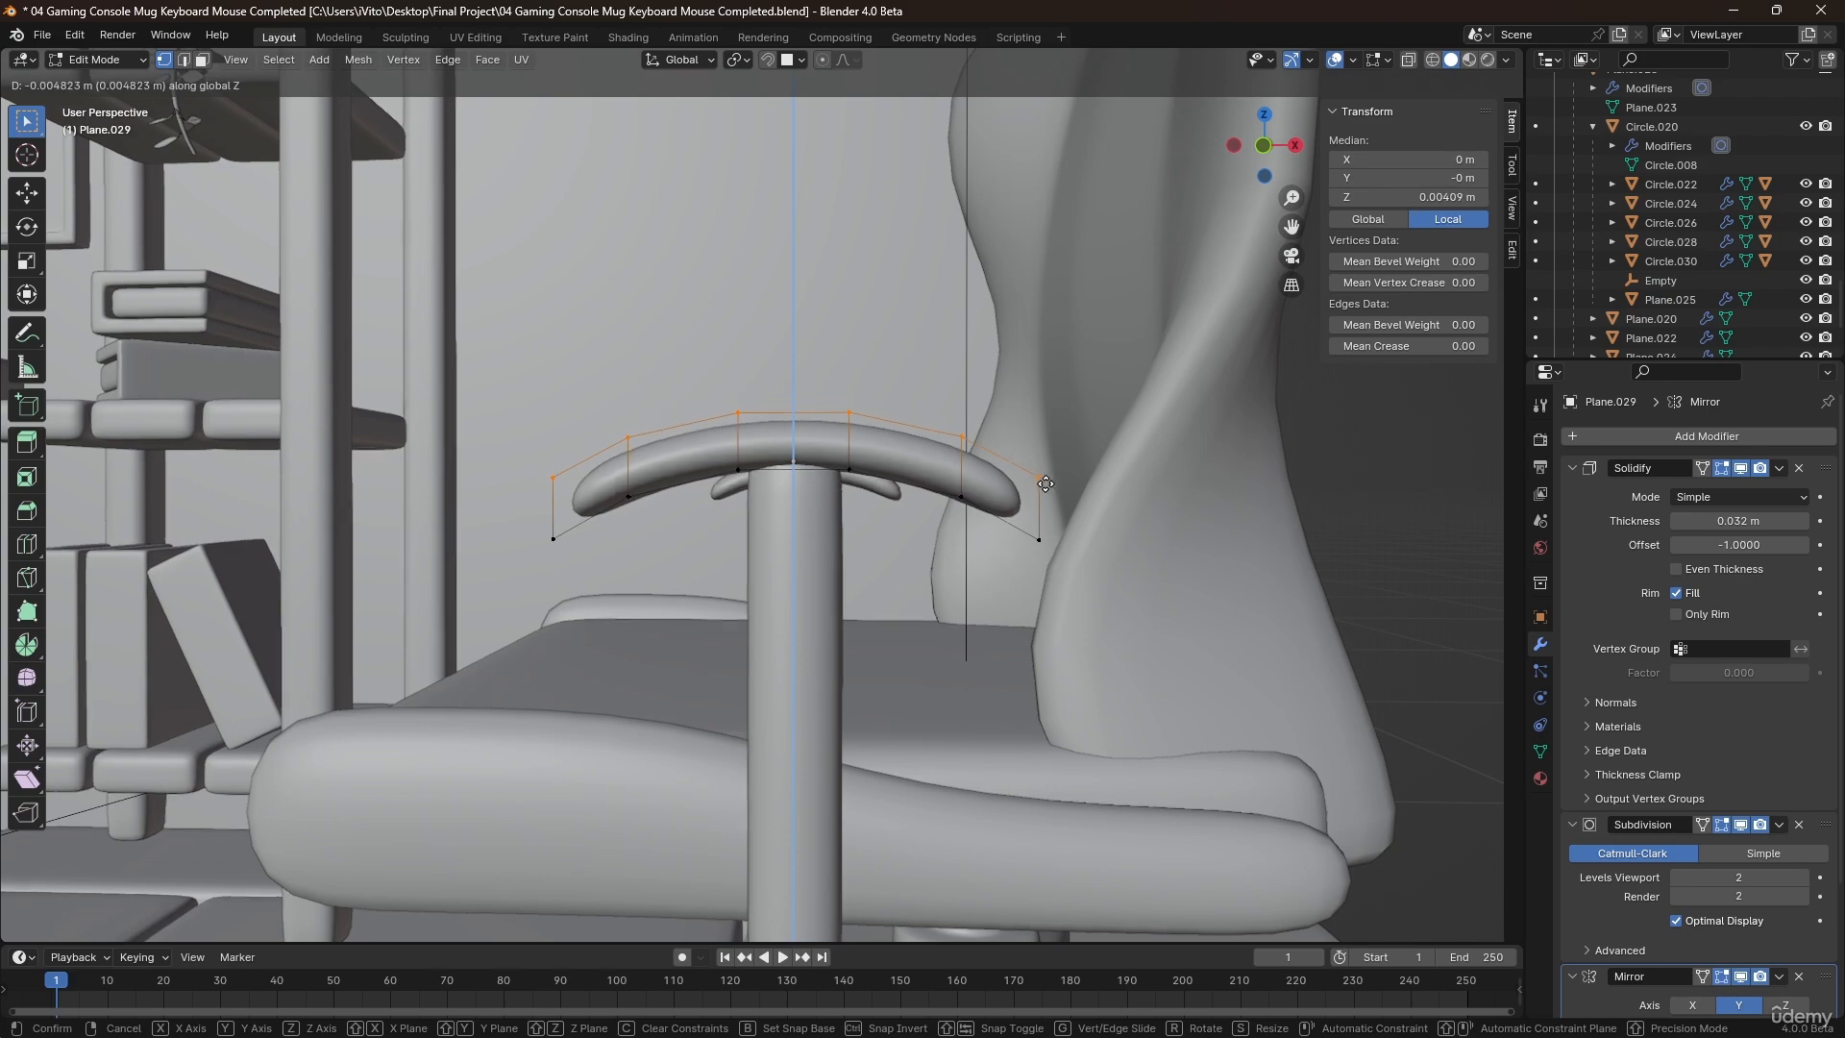
click(1045, 489)
key(Tab)
Open the support in Edit Mode, add a centred vertical loop cut and bevel it about 0.005 m.
middle_drag(1021, 506, 801, 718)
click(764, 508)
key(Tab)
key(ctrl+r)
click(796, 742)
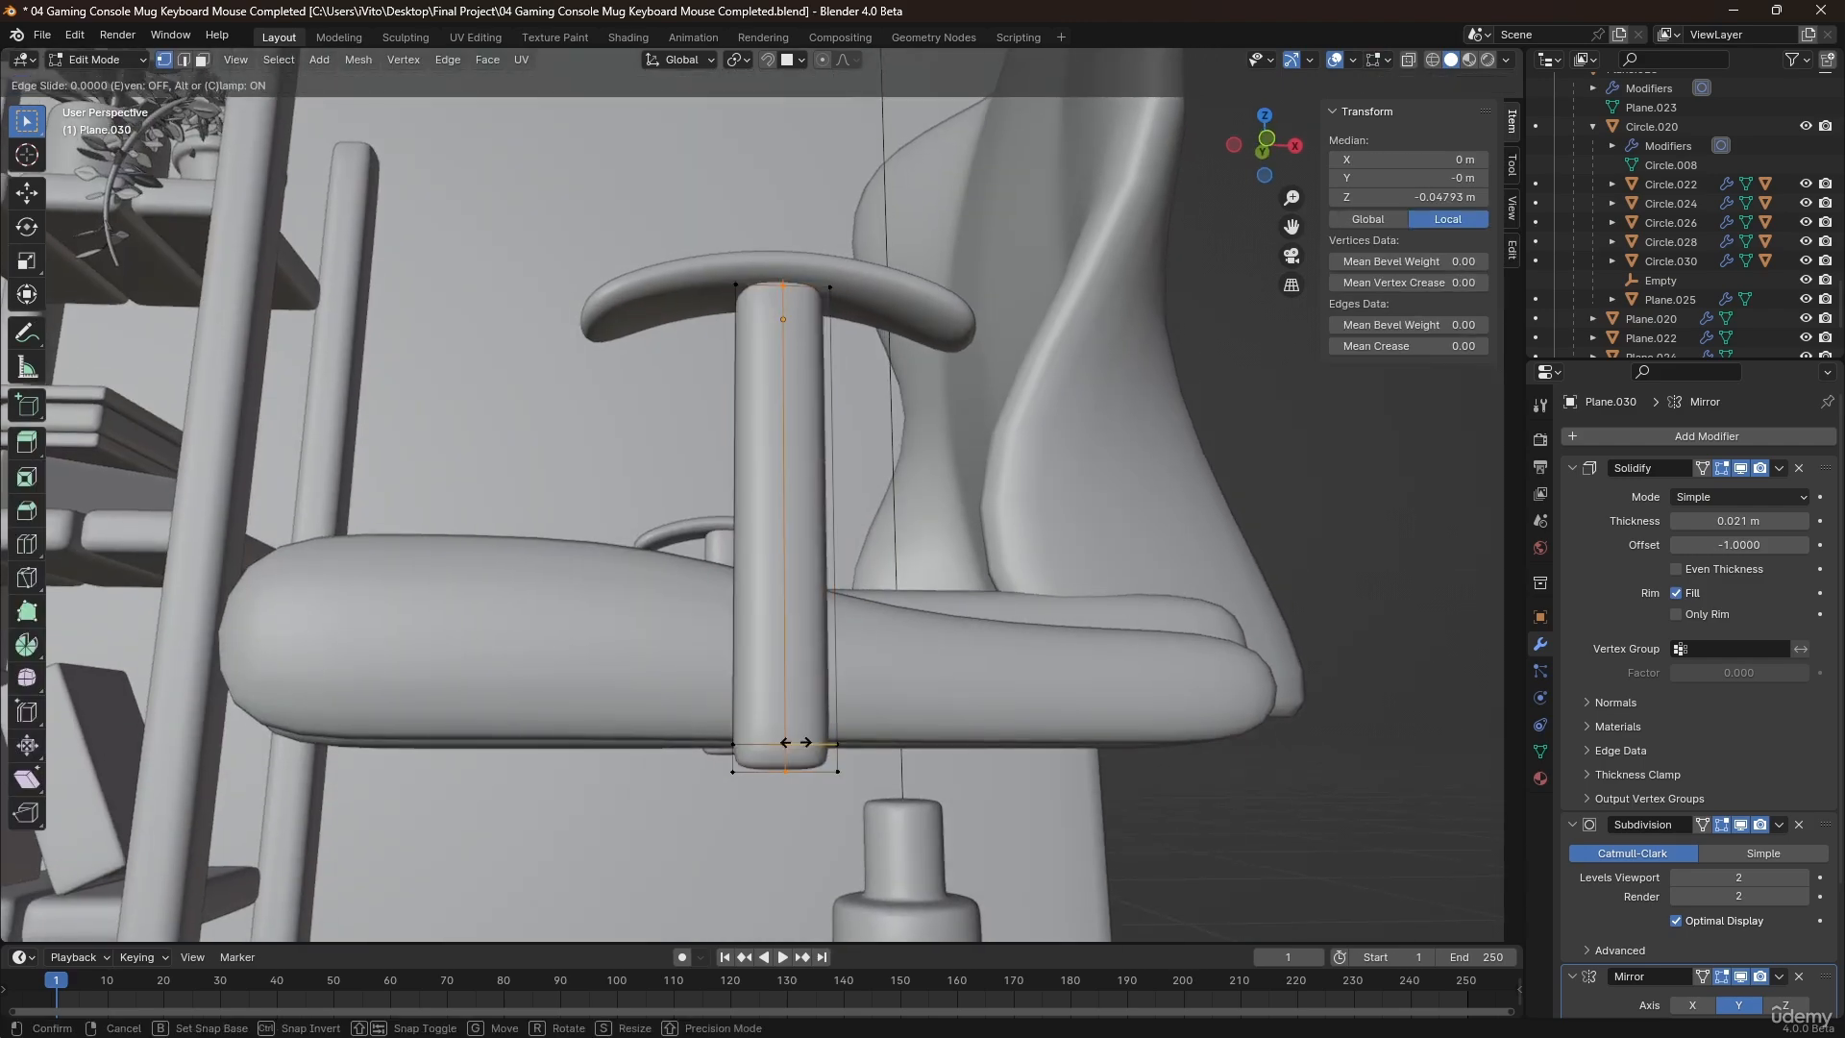
right_click(795, 741)
key(ctrl+b)
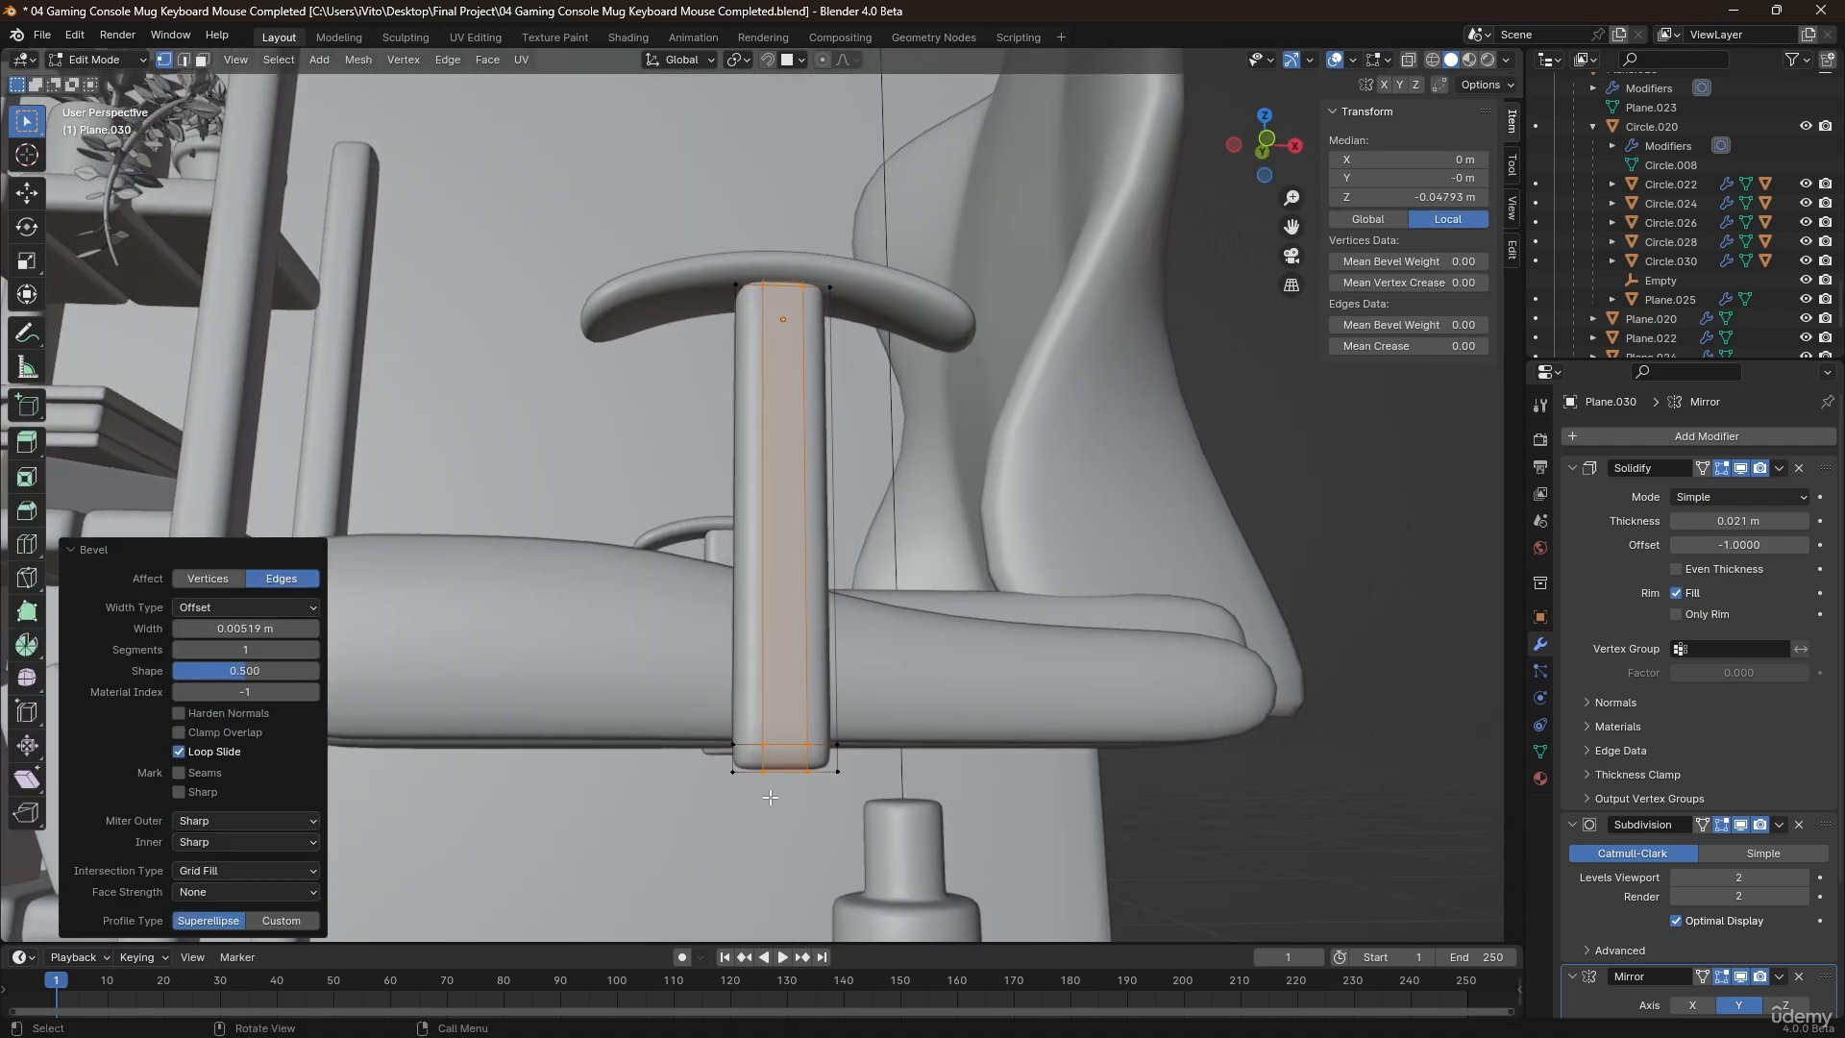
right_click(770, 799)
Try pulling the support's middle bottom edge down along Z, and undo the recent edits to its mesh.
click(779, 769)
key(g)
key(z)
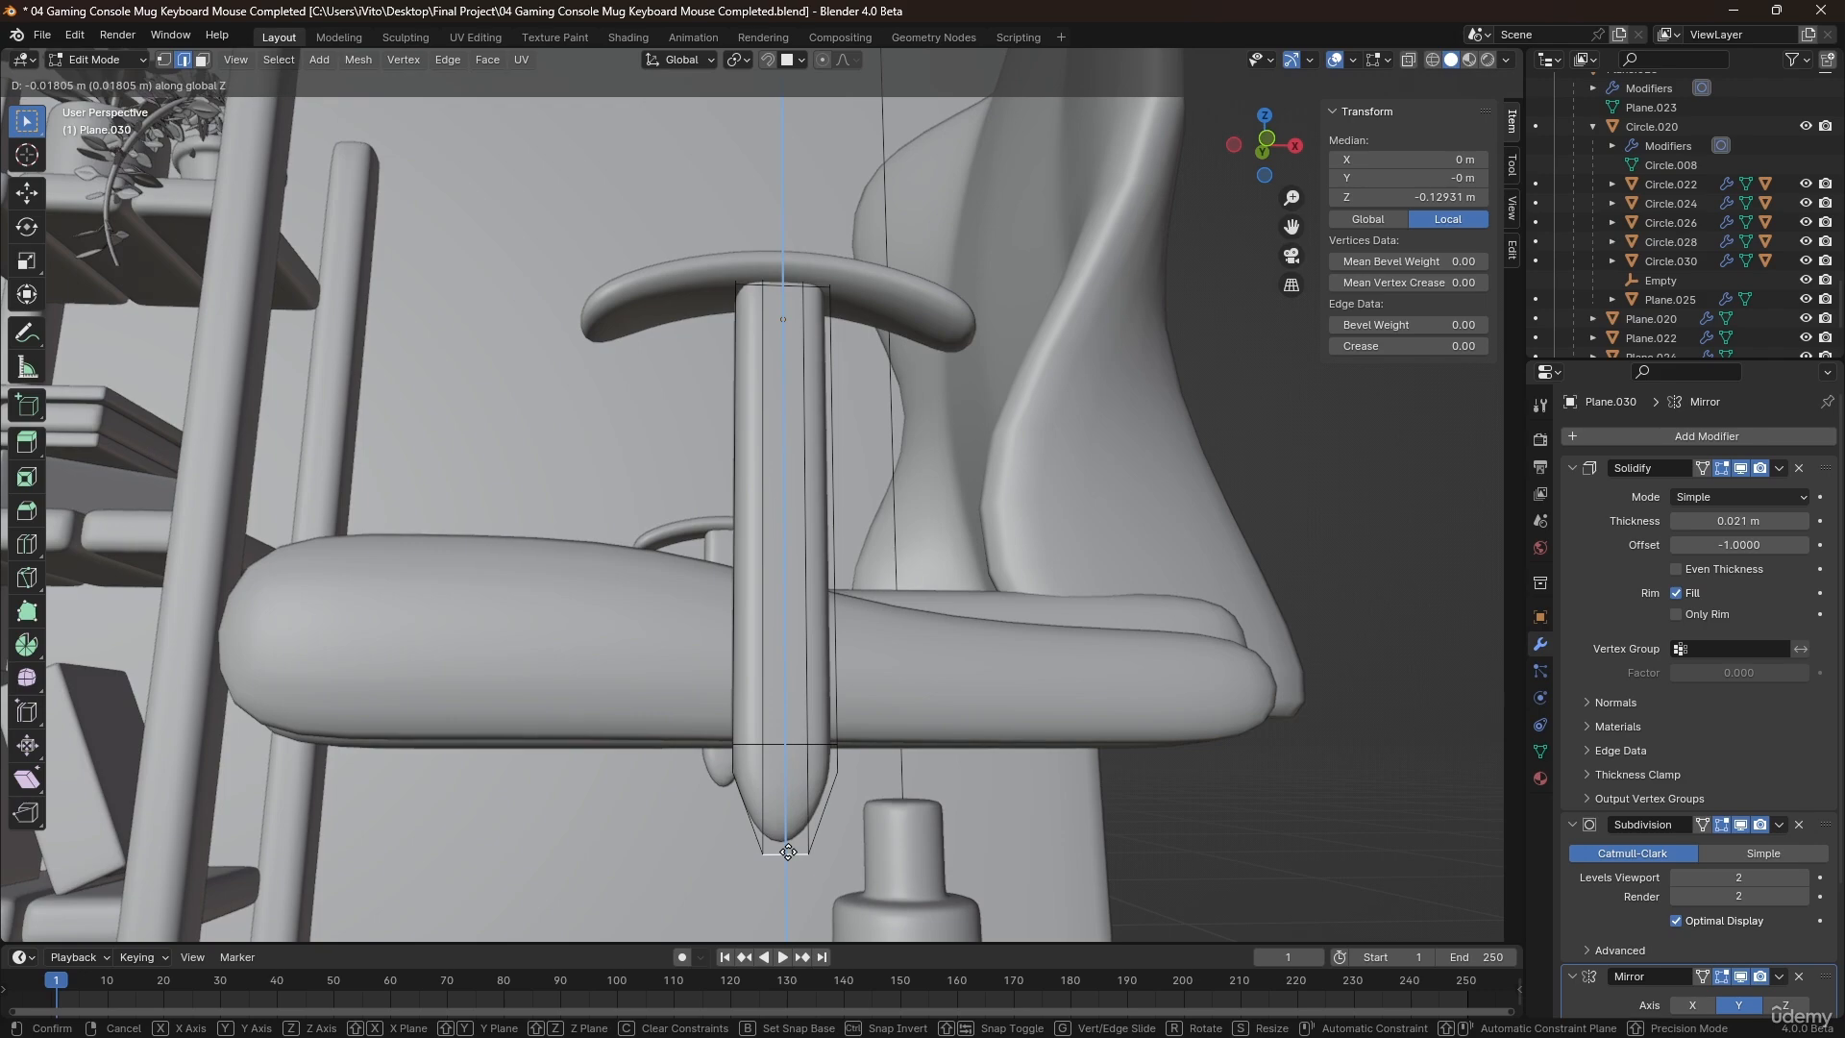
key(z)
key(z)
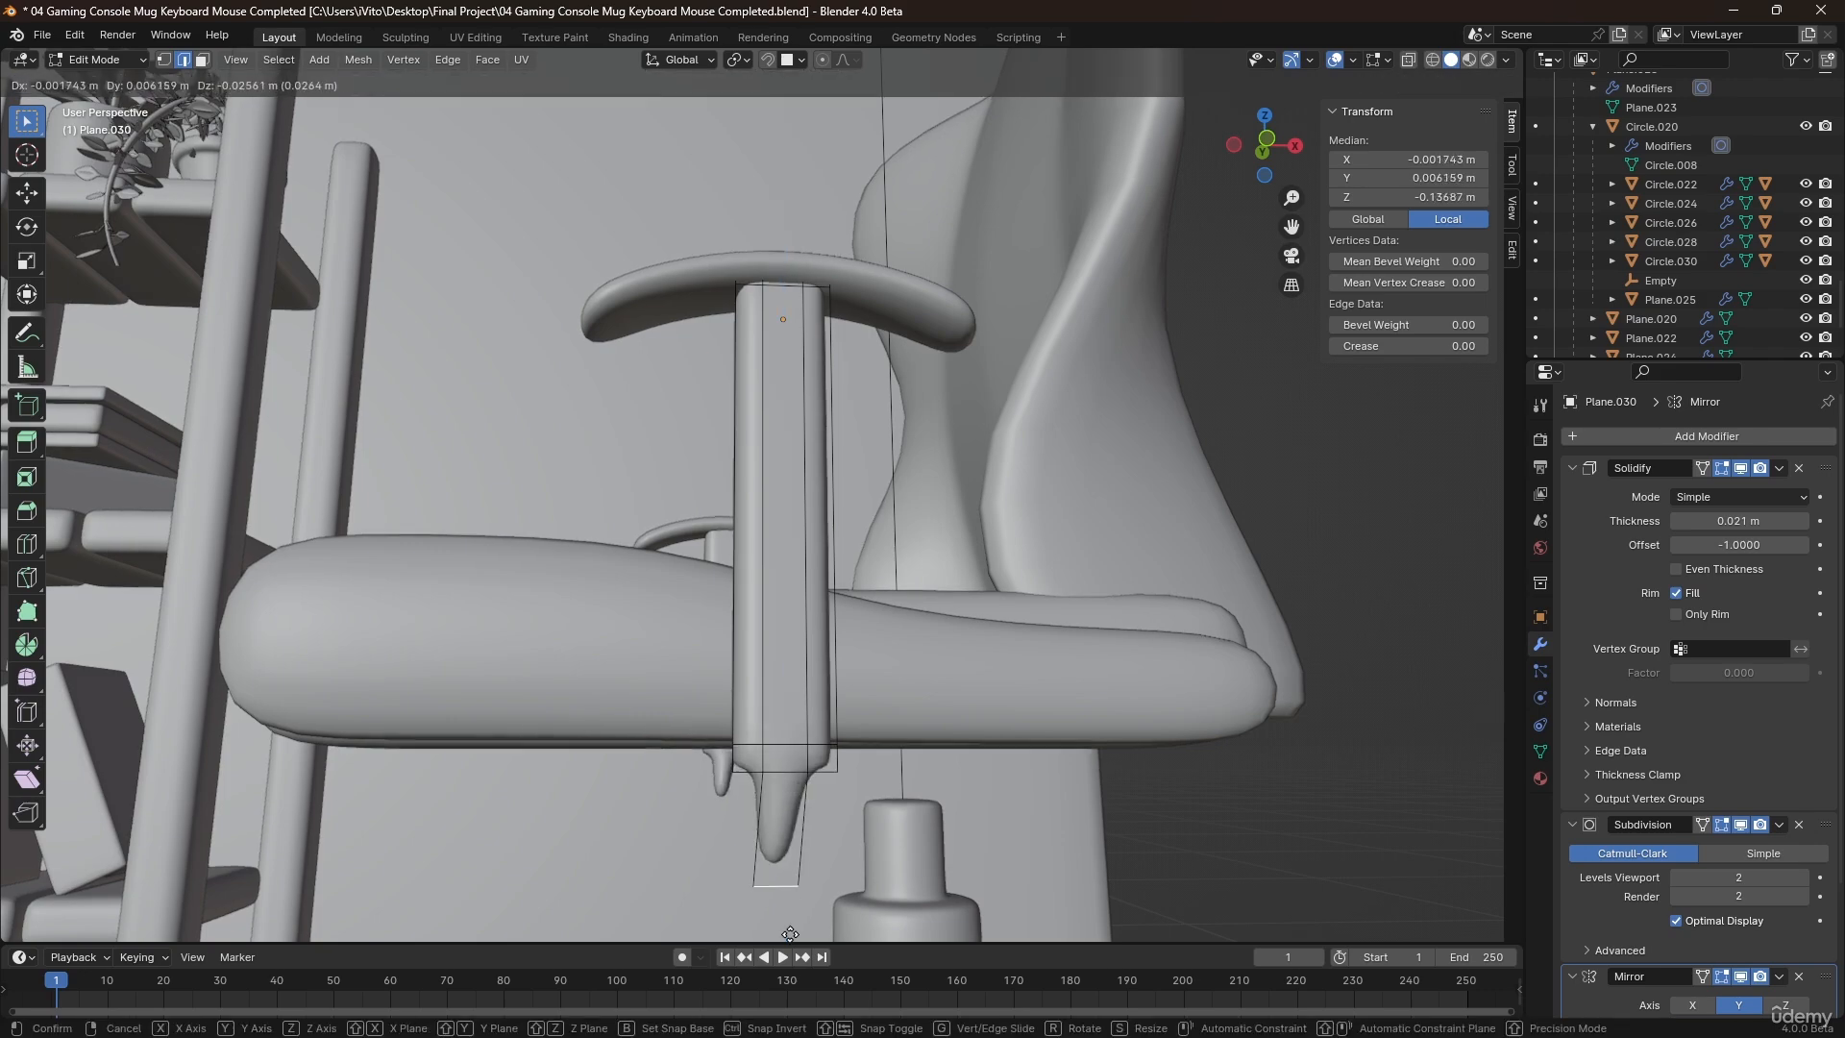
right_click(834, 907)
key(ctrl+z)
key(ctrl+z)
key(ctrl+z)
key(ctrl+z)
key(ctrl+z)
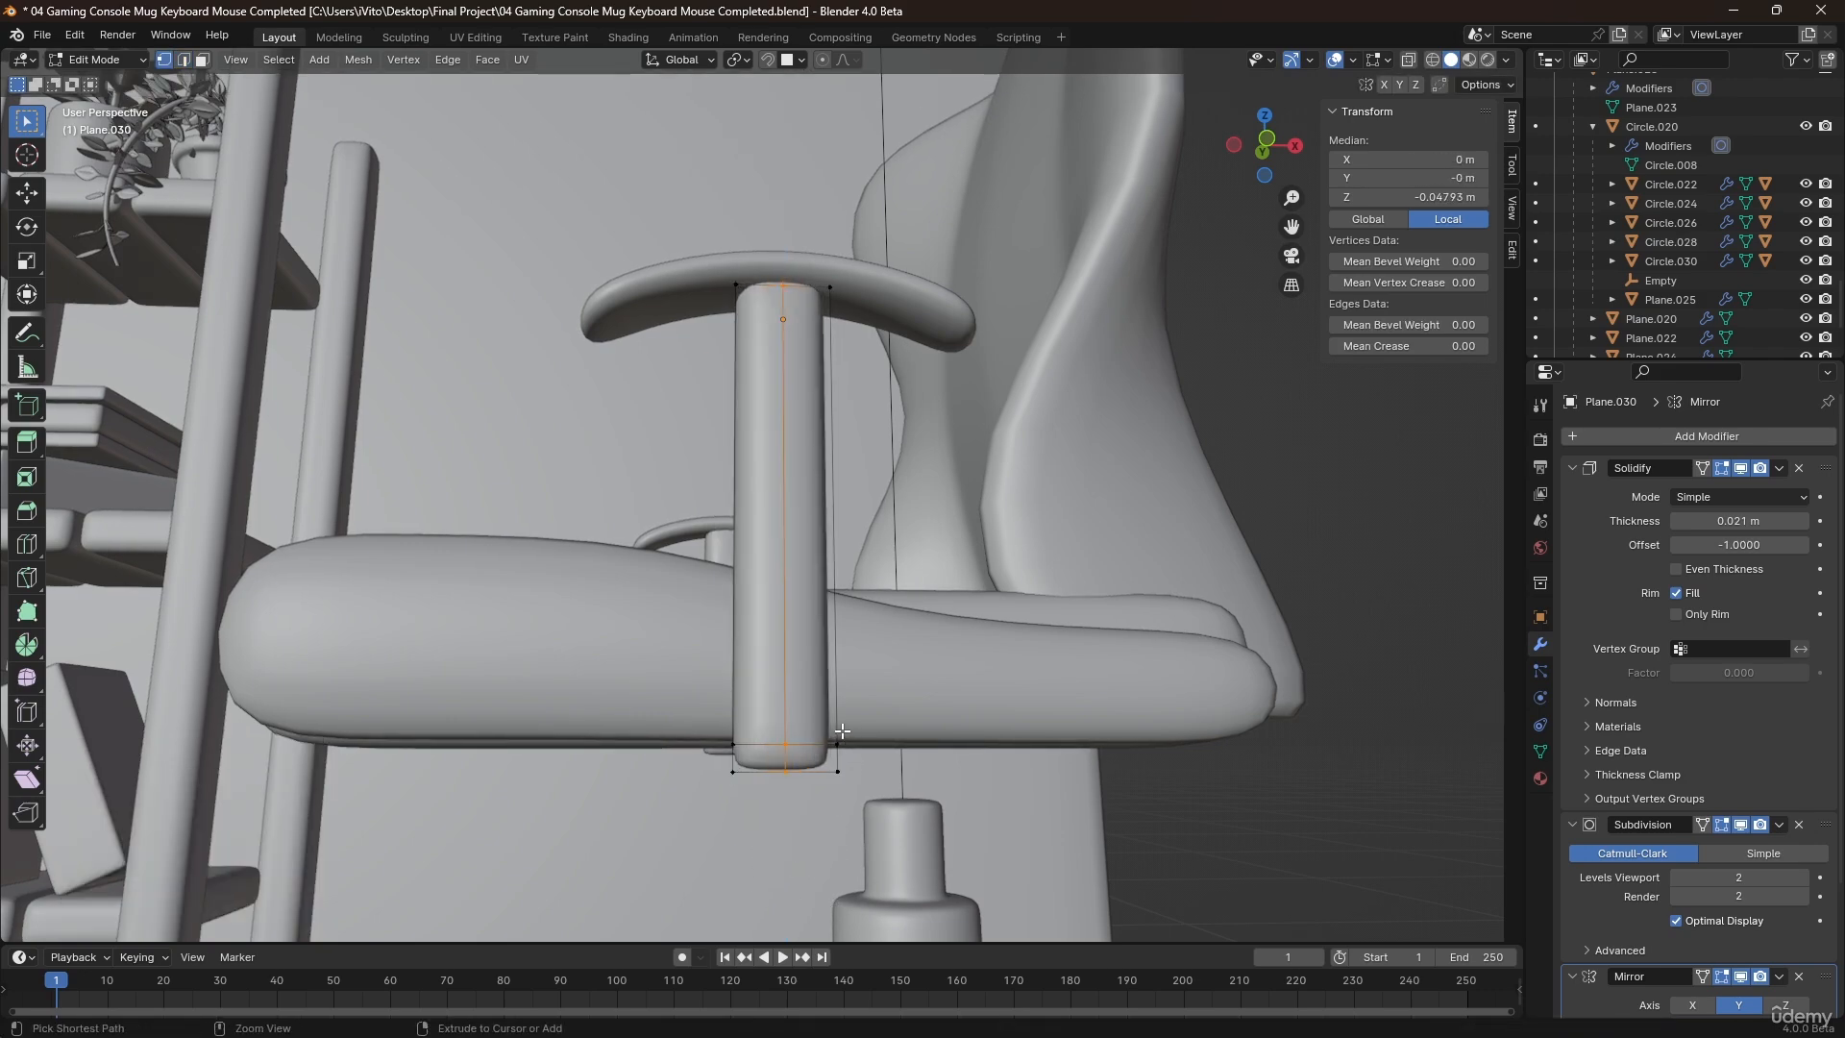
Select the support's lowest face, try extruding it about 0.01 m along its normal, and undo the extrusion.
middle_drag(841, 732, 813, 790)
shift+middle_drag(721, 899, 780, 615)
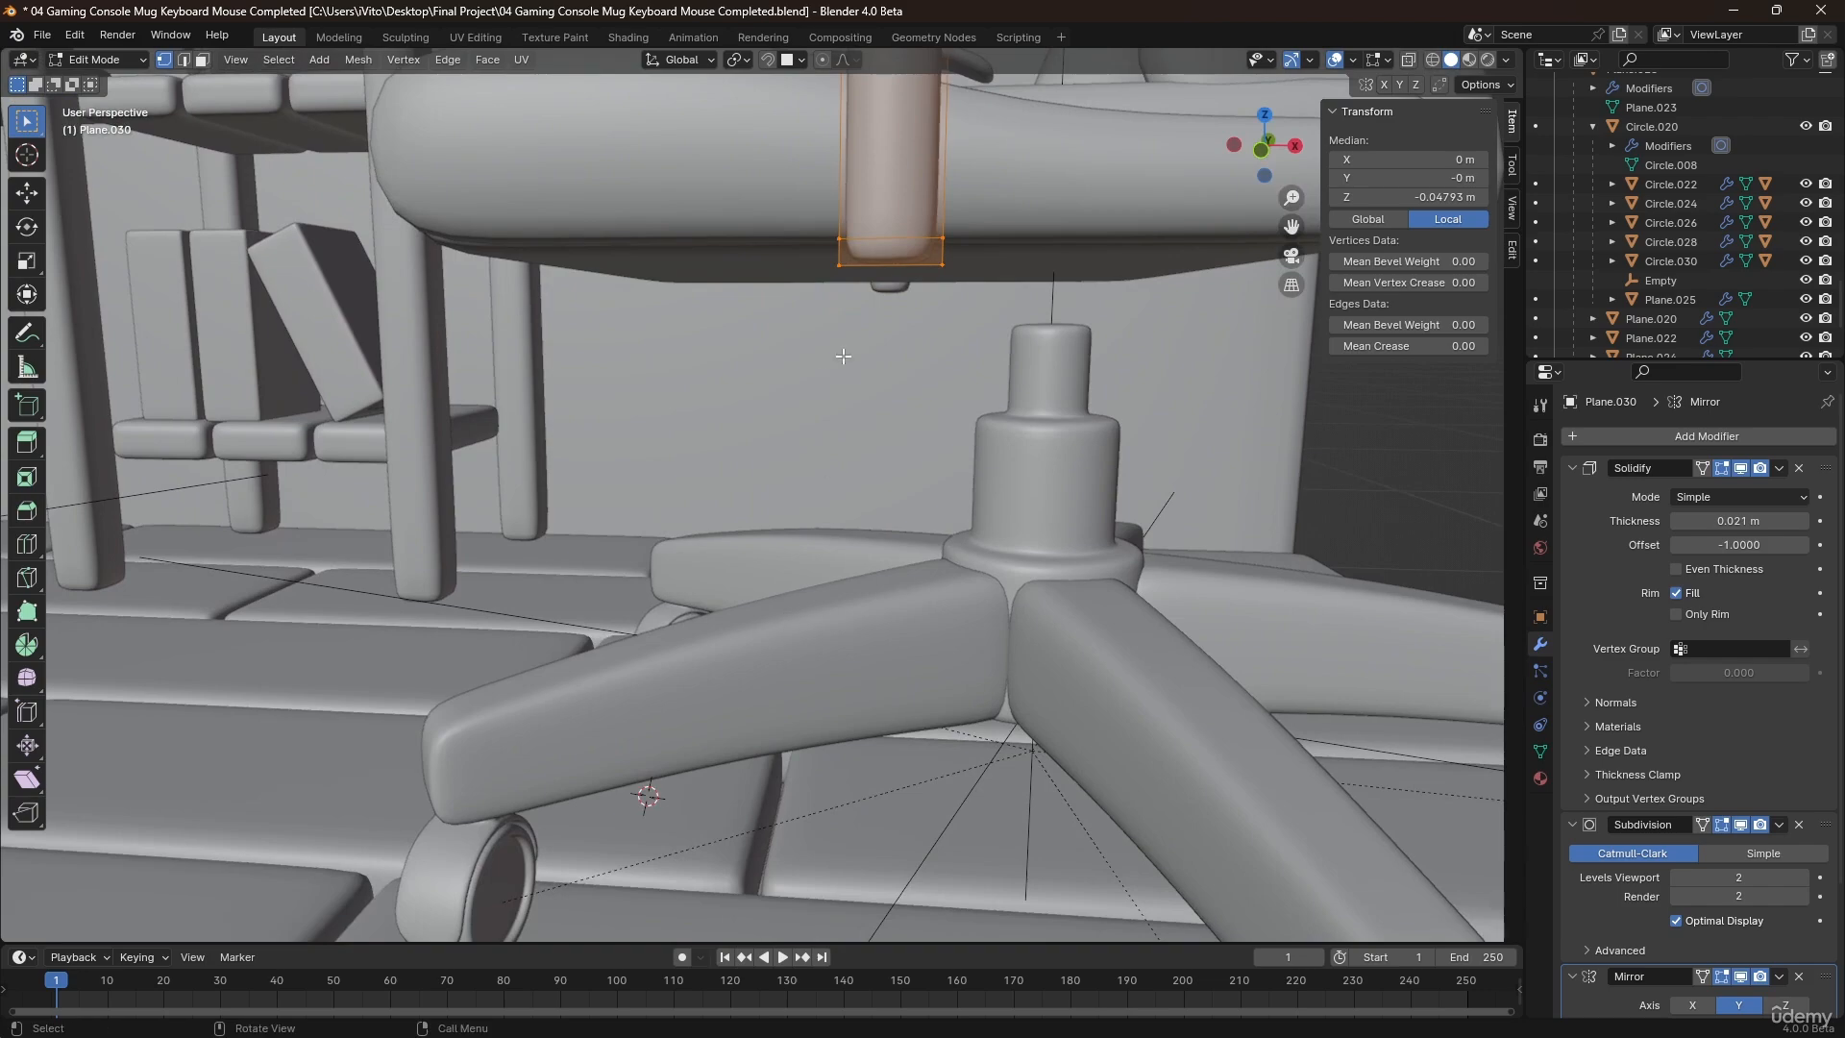
middle_drag(905, 254, 725, 274)
scroll(908, 342, up, 2)
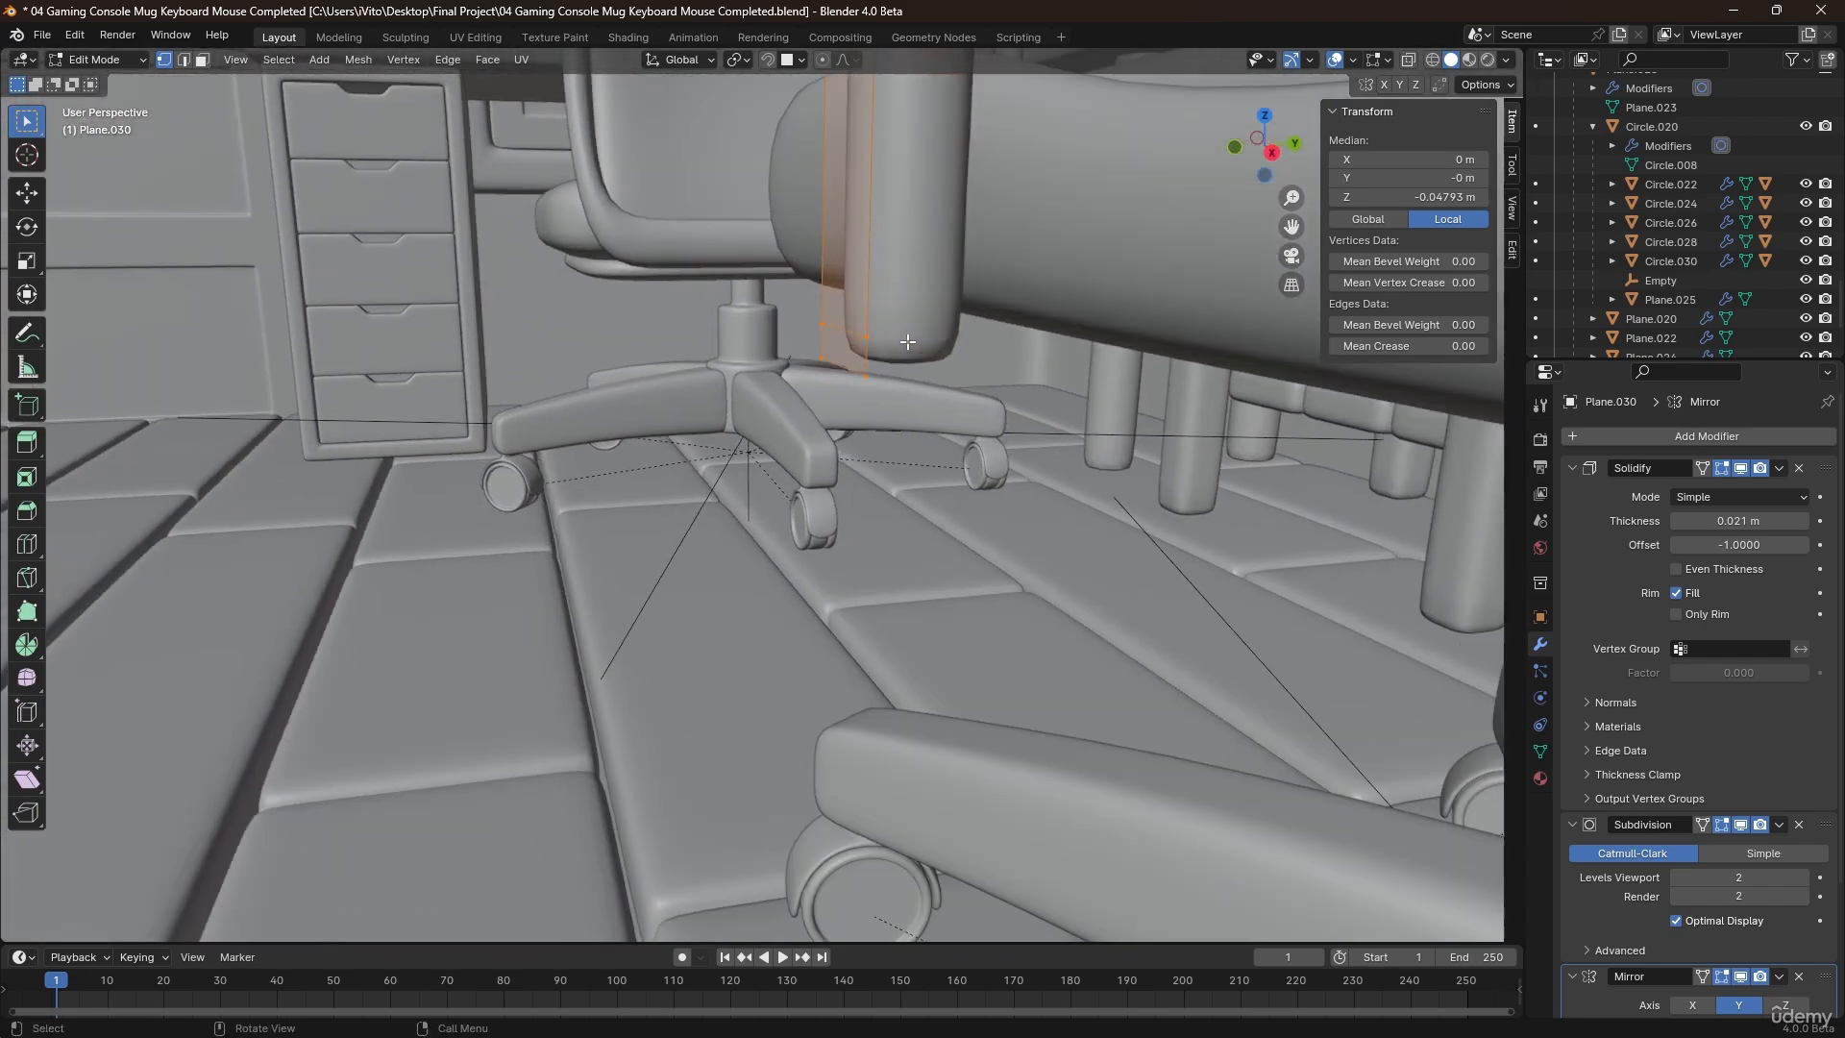
click(850, 355)
middle_drag(850, 355, 821, 361)
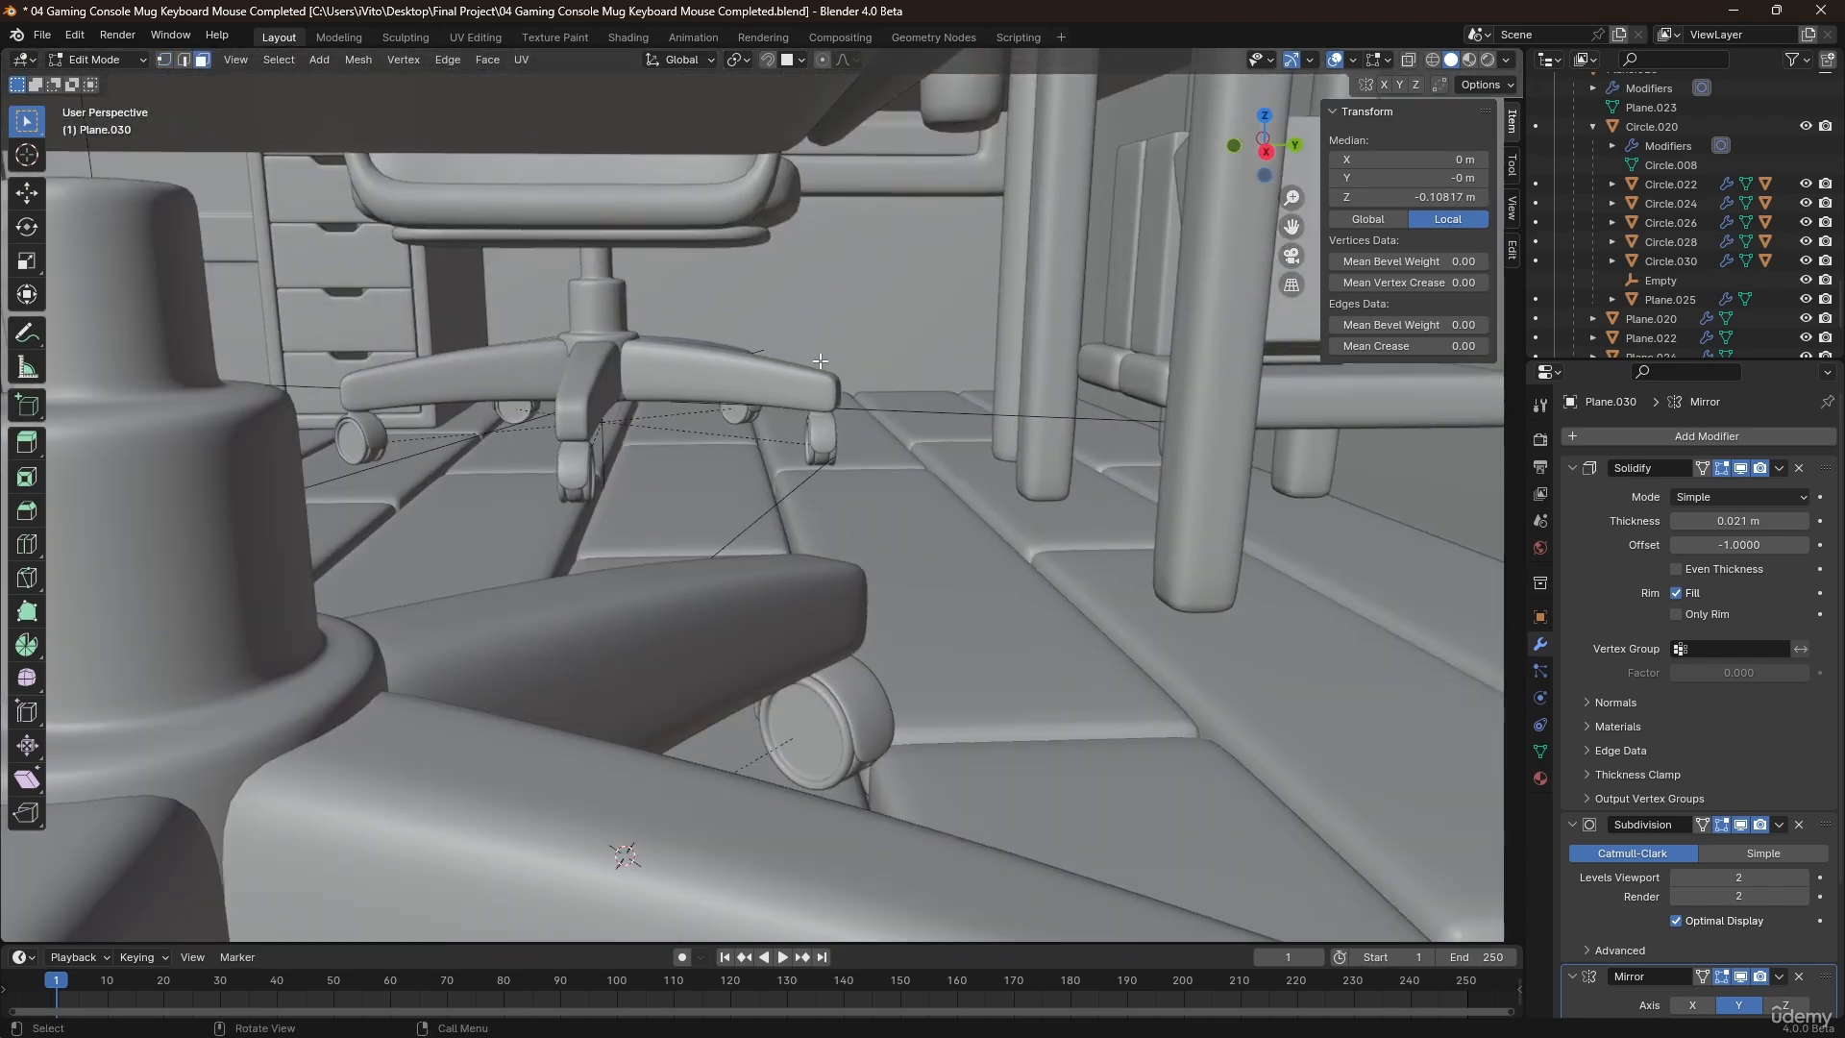
key(KP_Decimal)
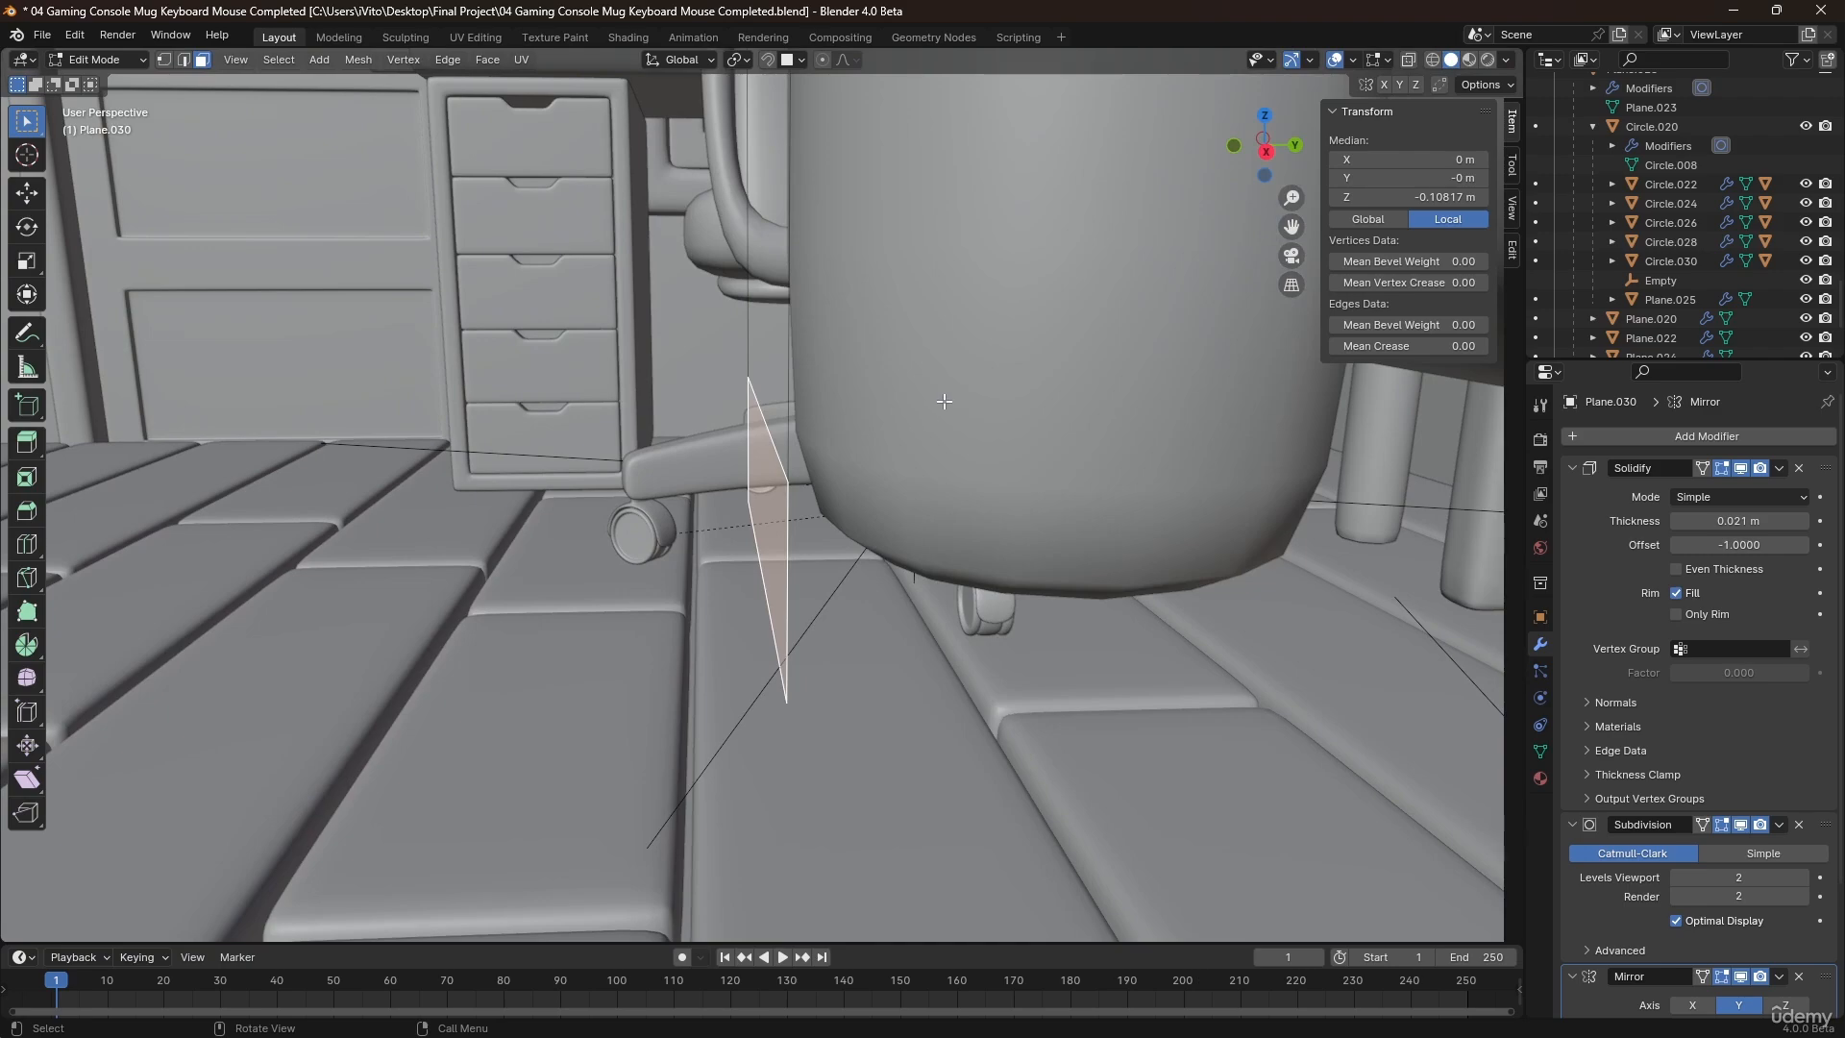
shift+middle_drag(944, 402, 998, 295)
scroll(997, 332, down, 1)
key(e)
click(1226, 386)
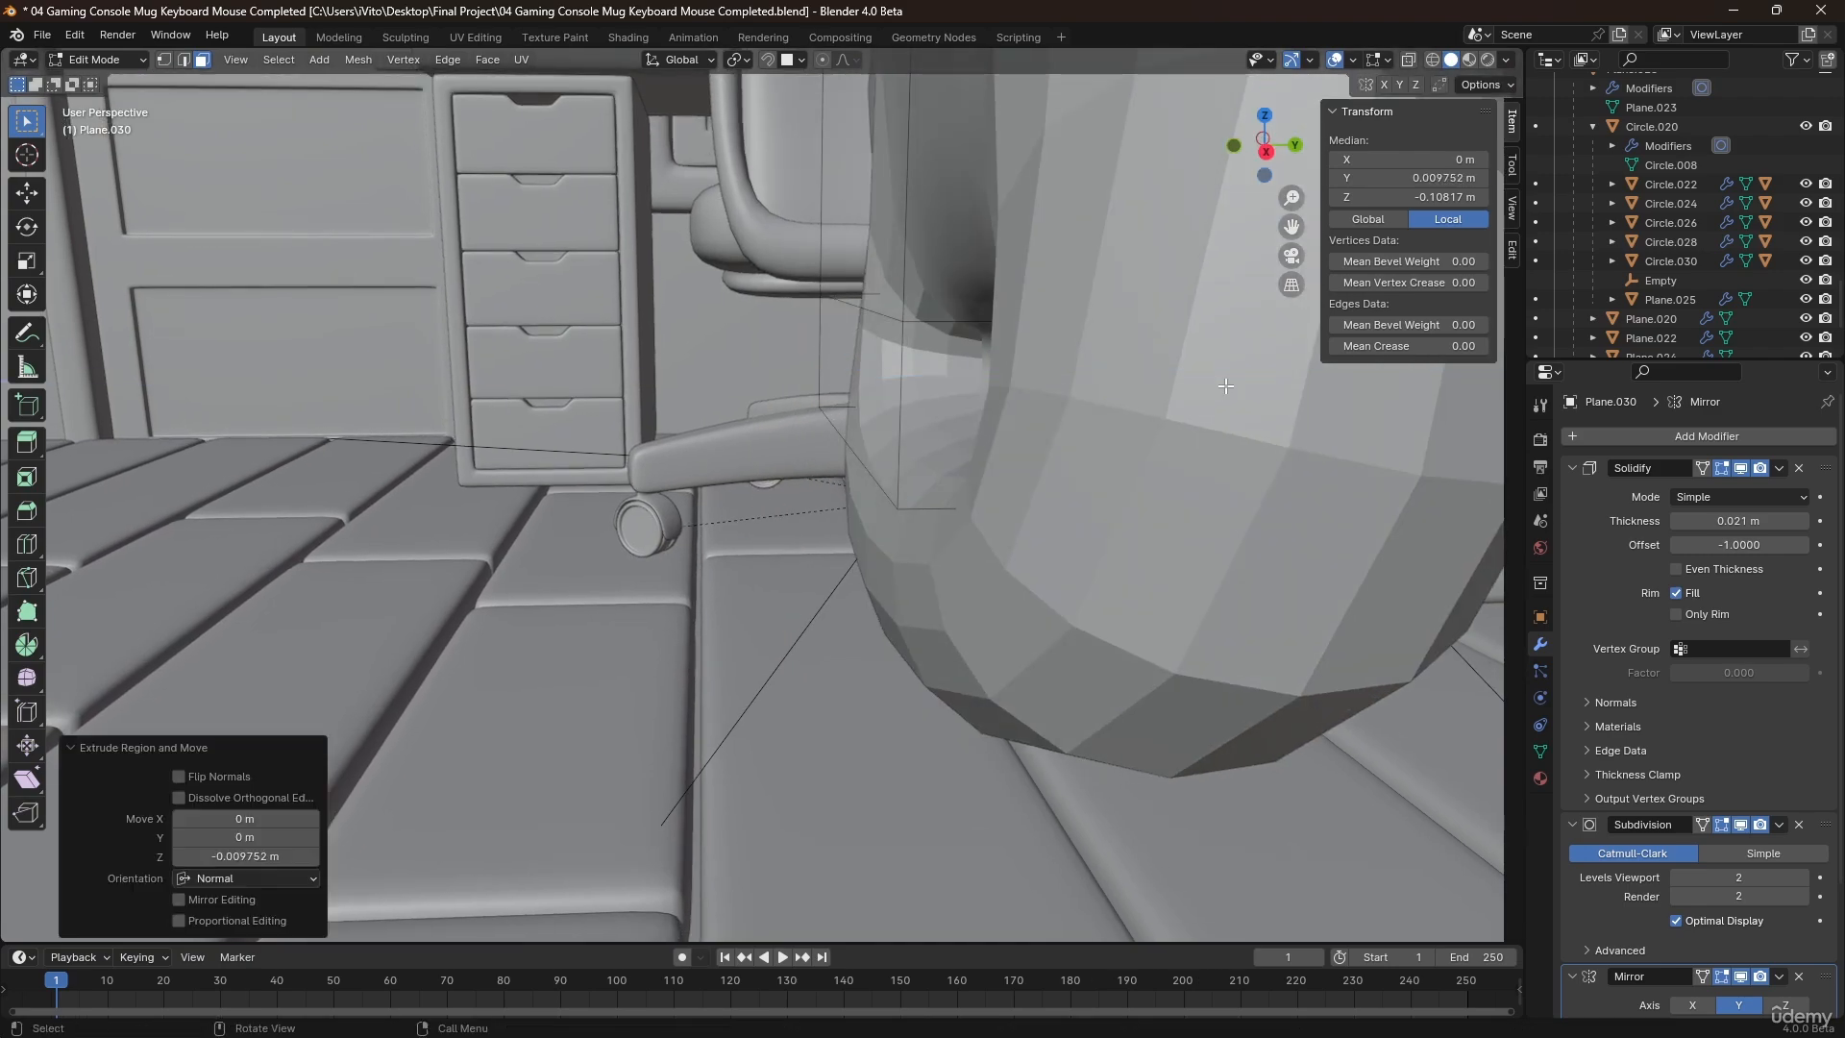
key(ctrl+z)
Apply the support's Solidify modifier in Object Mode and reopen its mesh in Edit Mode.
scroll(1009, 423, down, 4)
middle_drag(998, 386, 971, 419)
scroll(971, 419, down, 3)
key(Tab)
scroll(950, 308, down, 2)
shift+middle_drag(950, 307, 921, 397)
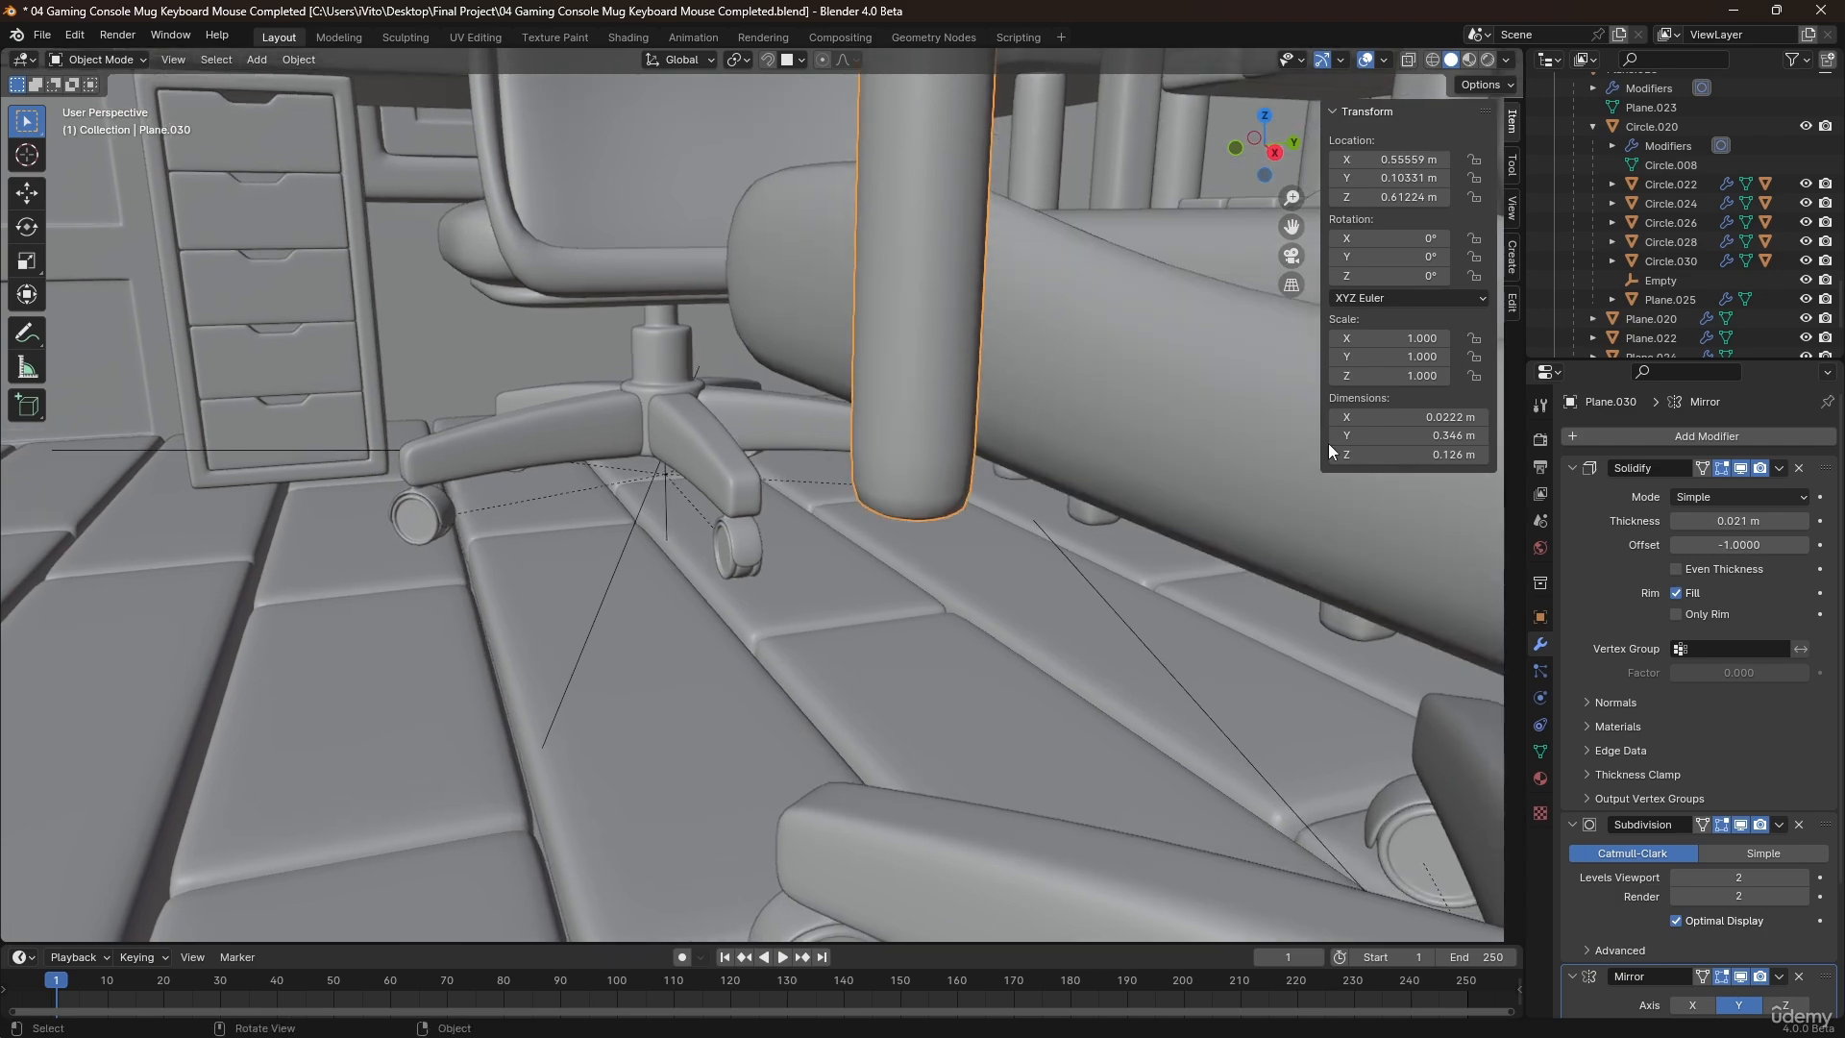
scroll(897, 250, down, 2)
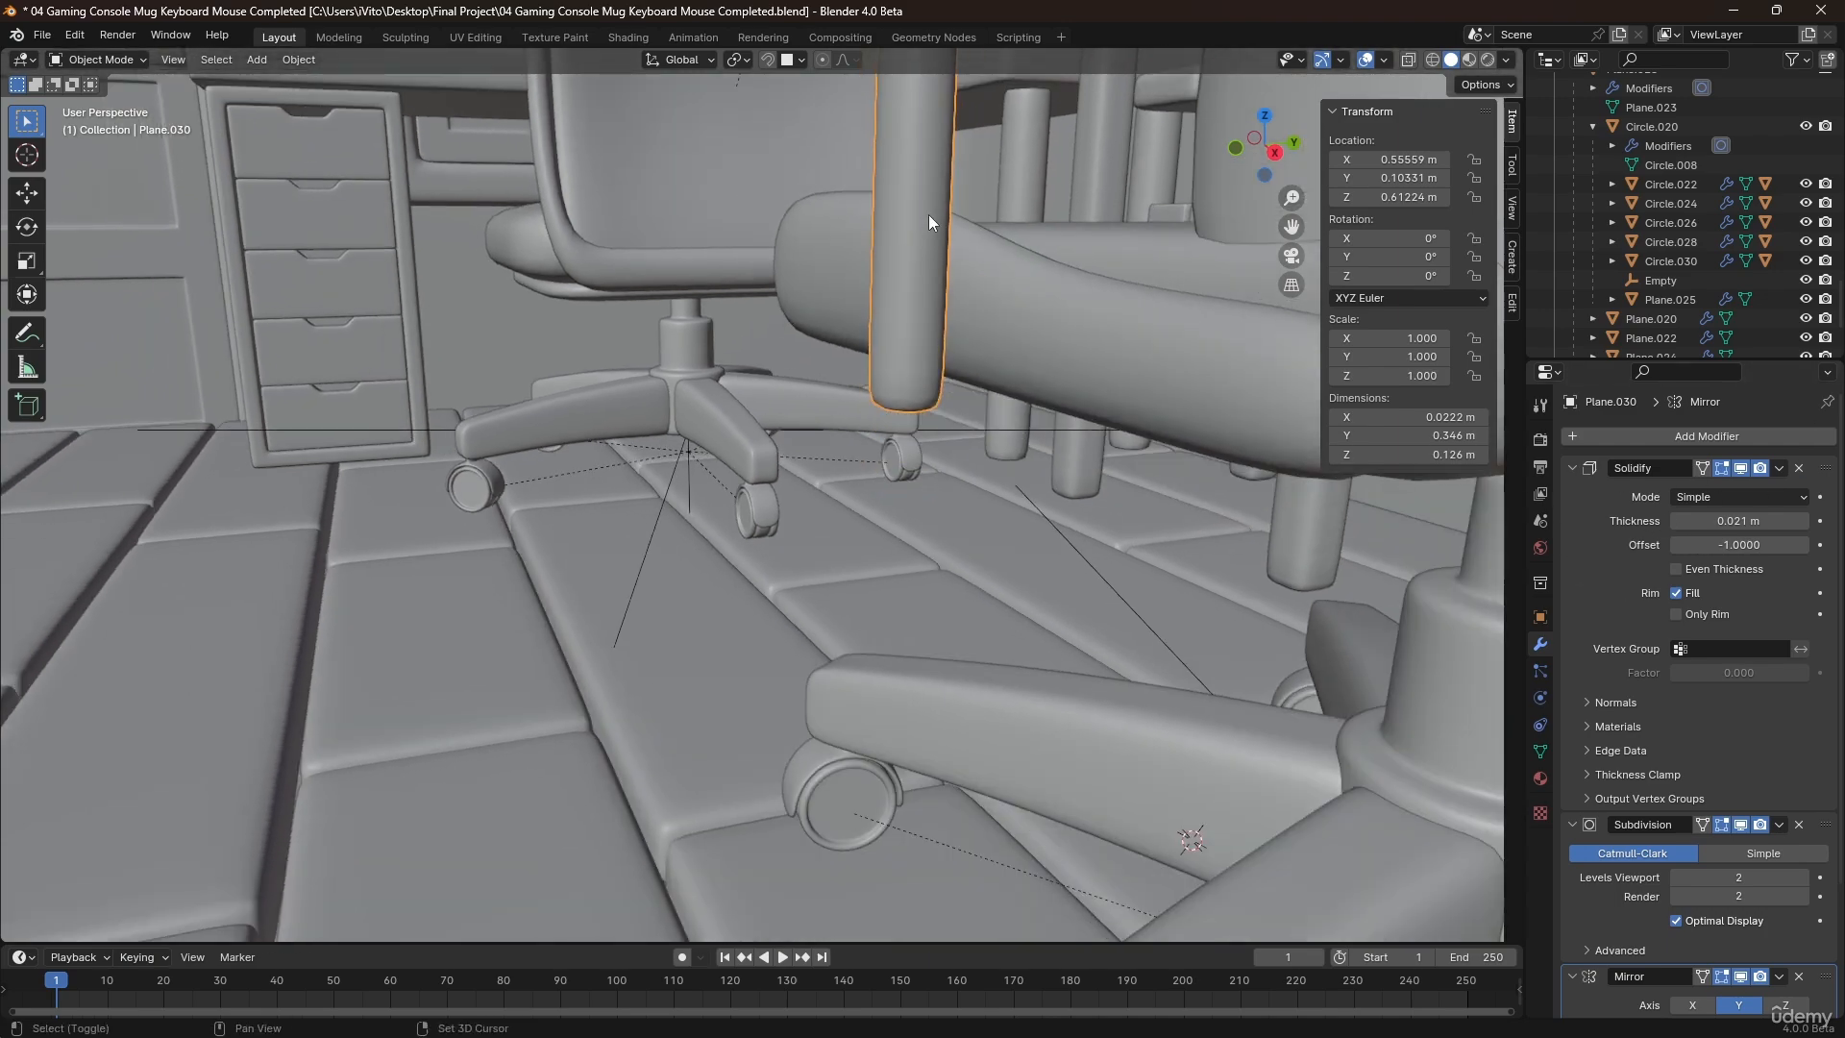
middle_drag(929, 215, 910, 318)
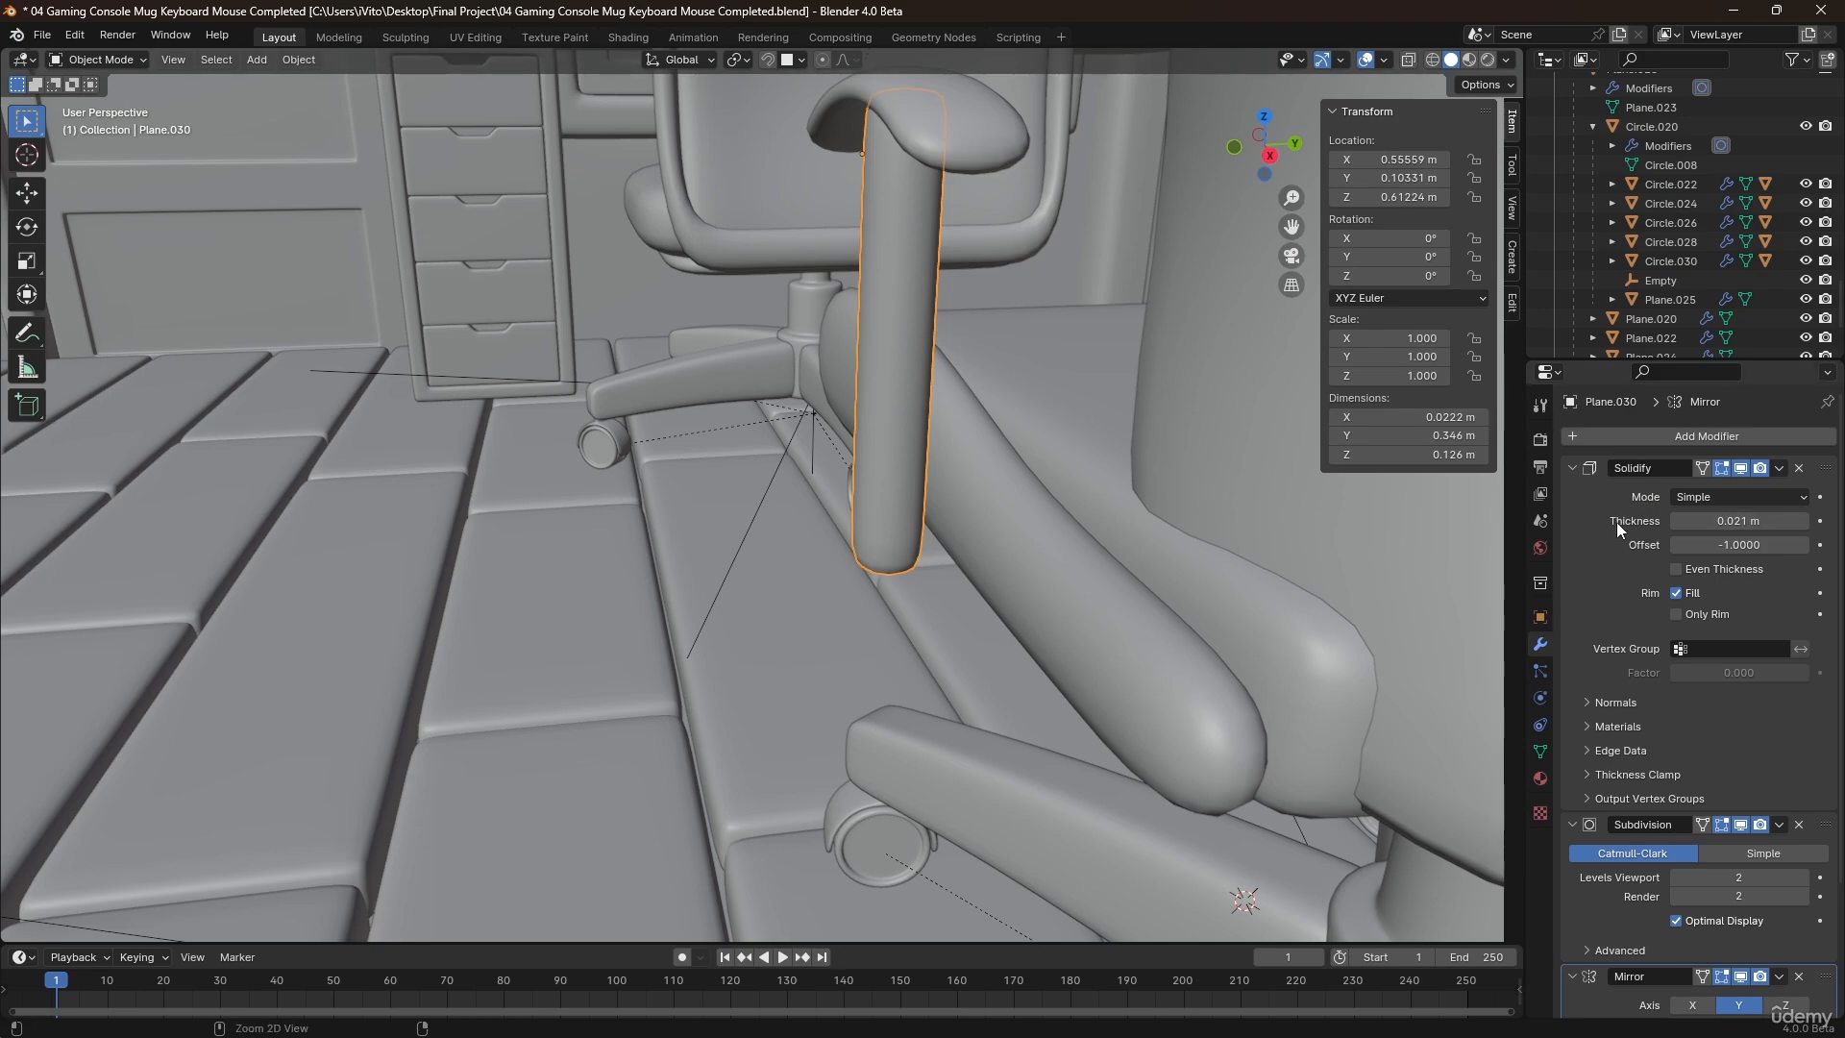
key(ctrl+a)
key(Tab)
Extrude the inner face at the support's lower end about 0.054 m inward under the seat.
middle_drag(963, 519, 908, 488)
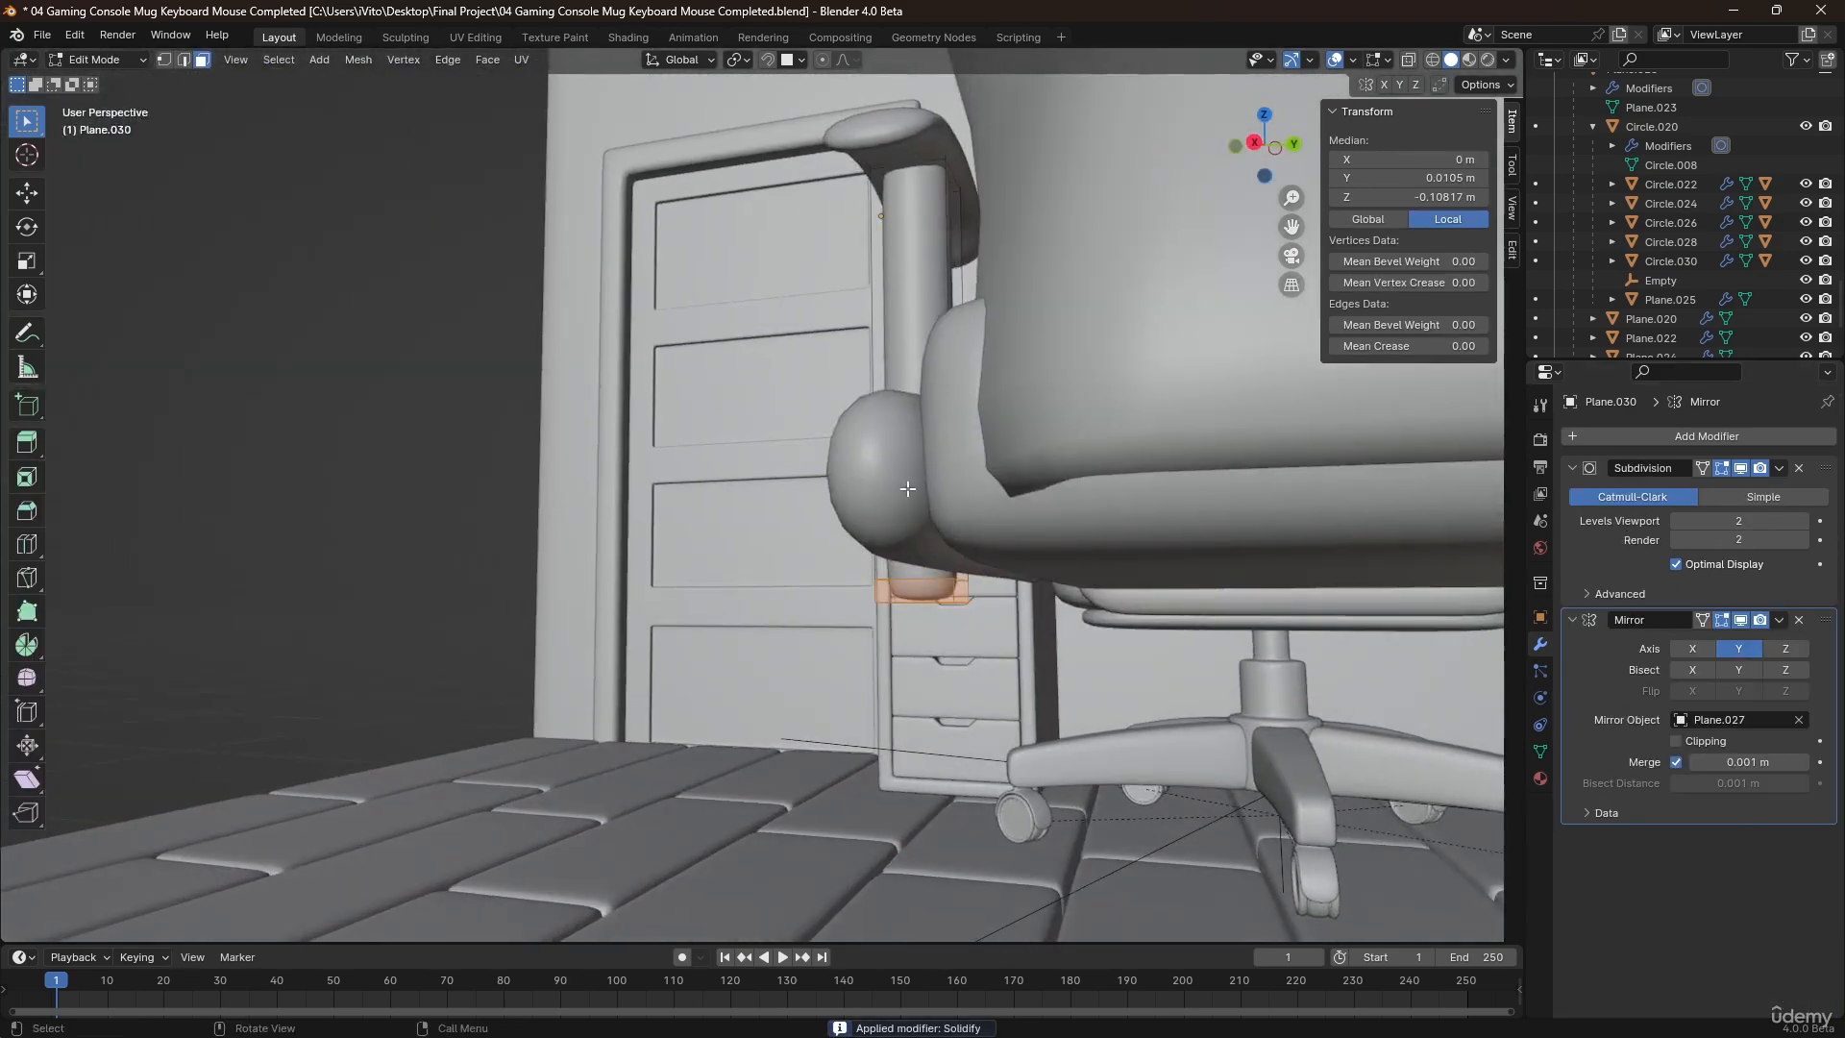
mouse_move(967, 591)
middle_down()
mouse_move(1009, 557)
mouse_move(1043, 591)
mouse_move(989, 609)
middle_up()
key(e)
click(1059, 603)
scroll(1059, 527, down, 5)
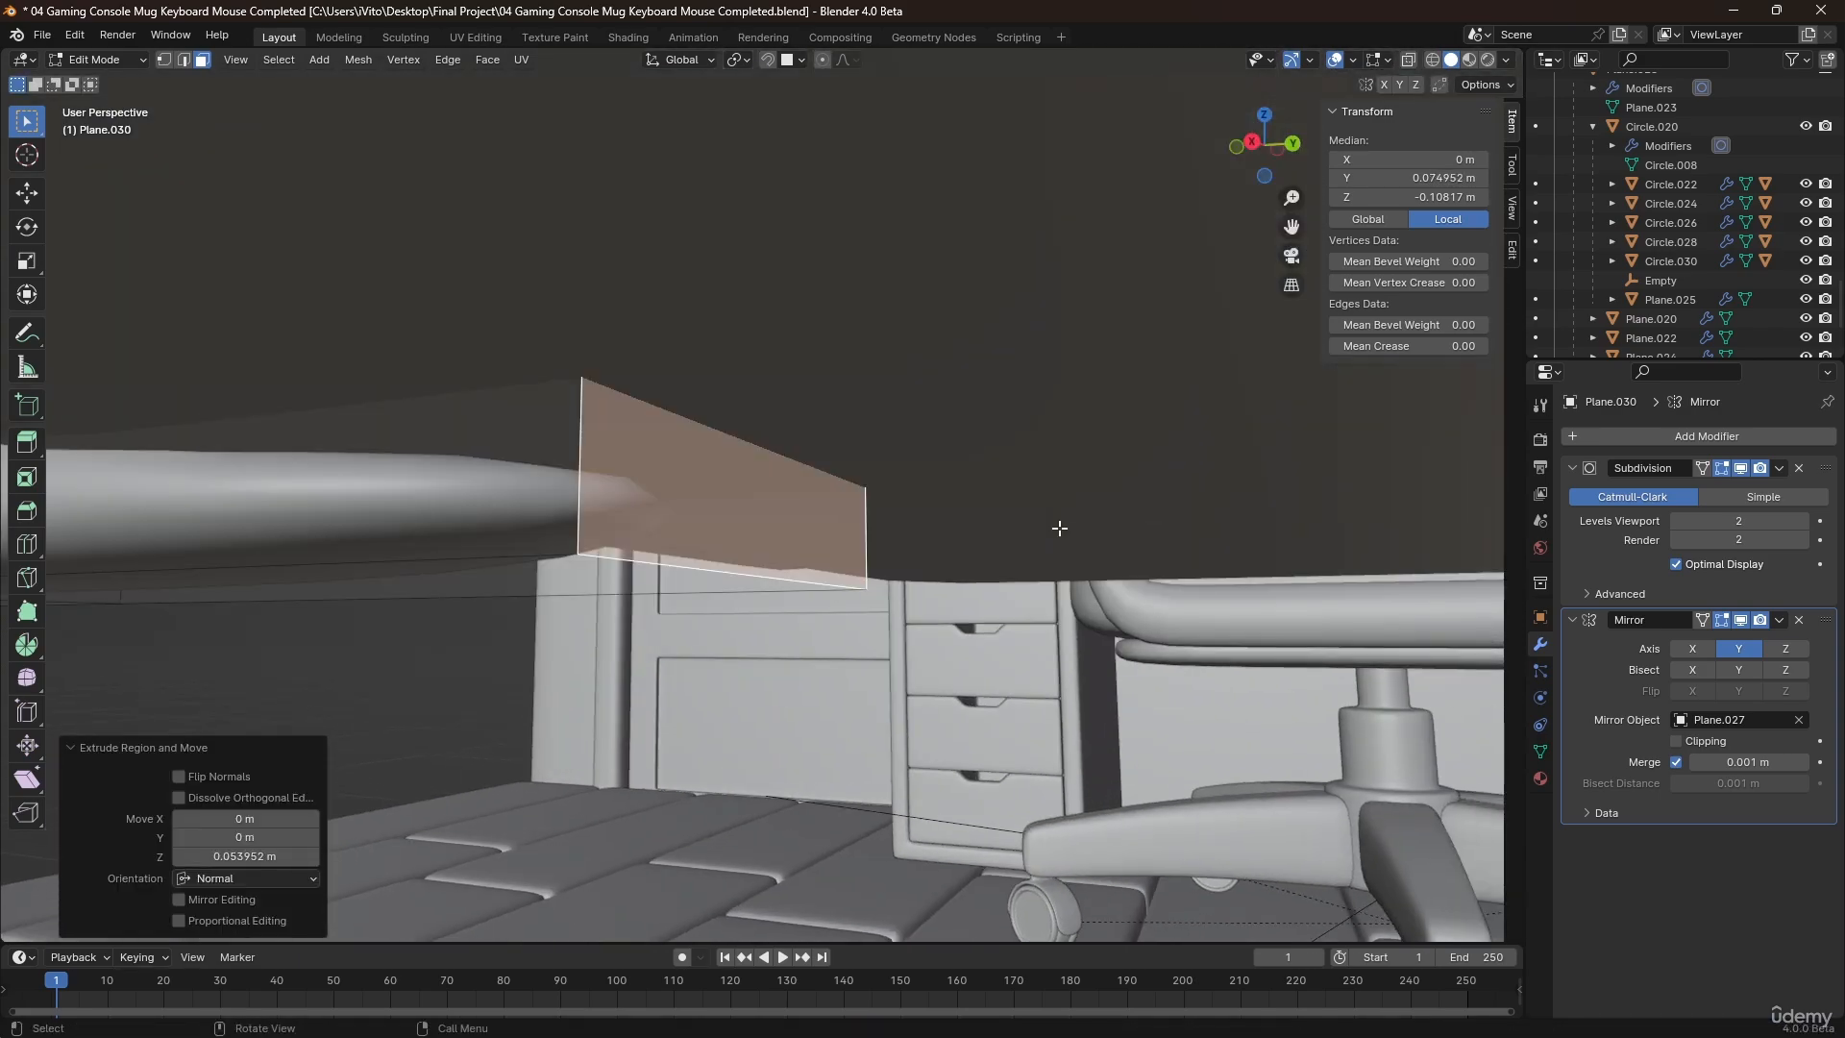
With X-ray on, select all vertices of the support's horizontal foot and lower them about 0.0136 m along Z.
middle_drag(916, 538, 858, 674)
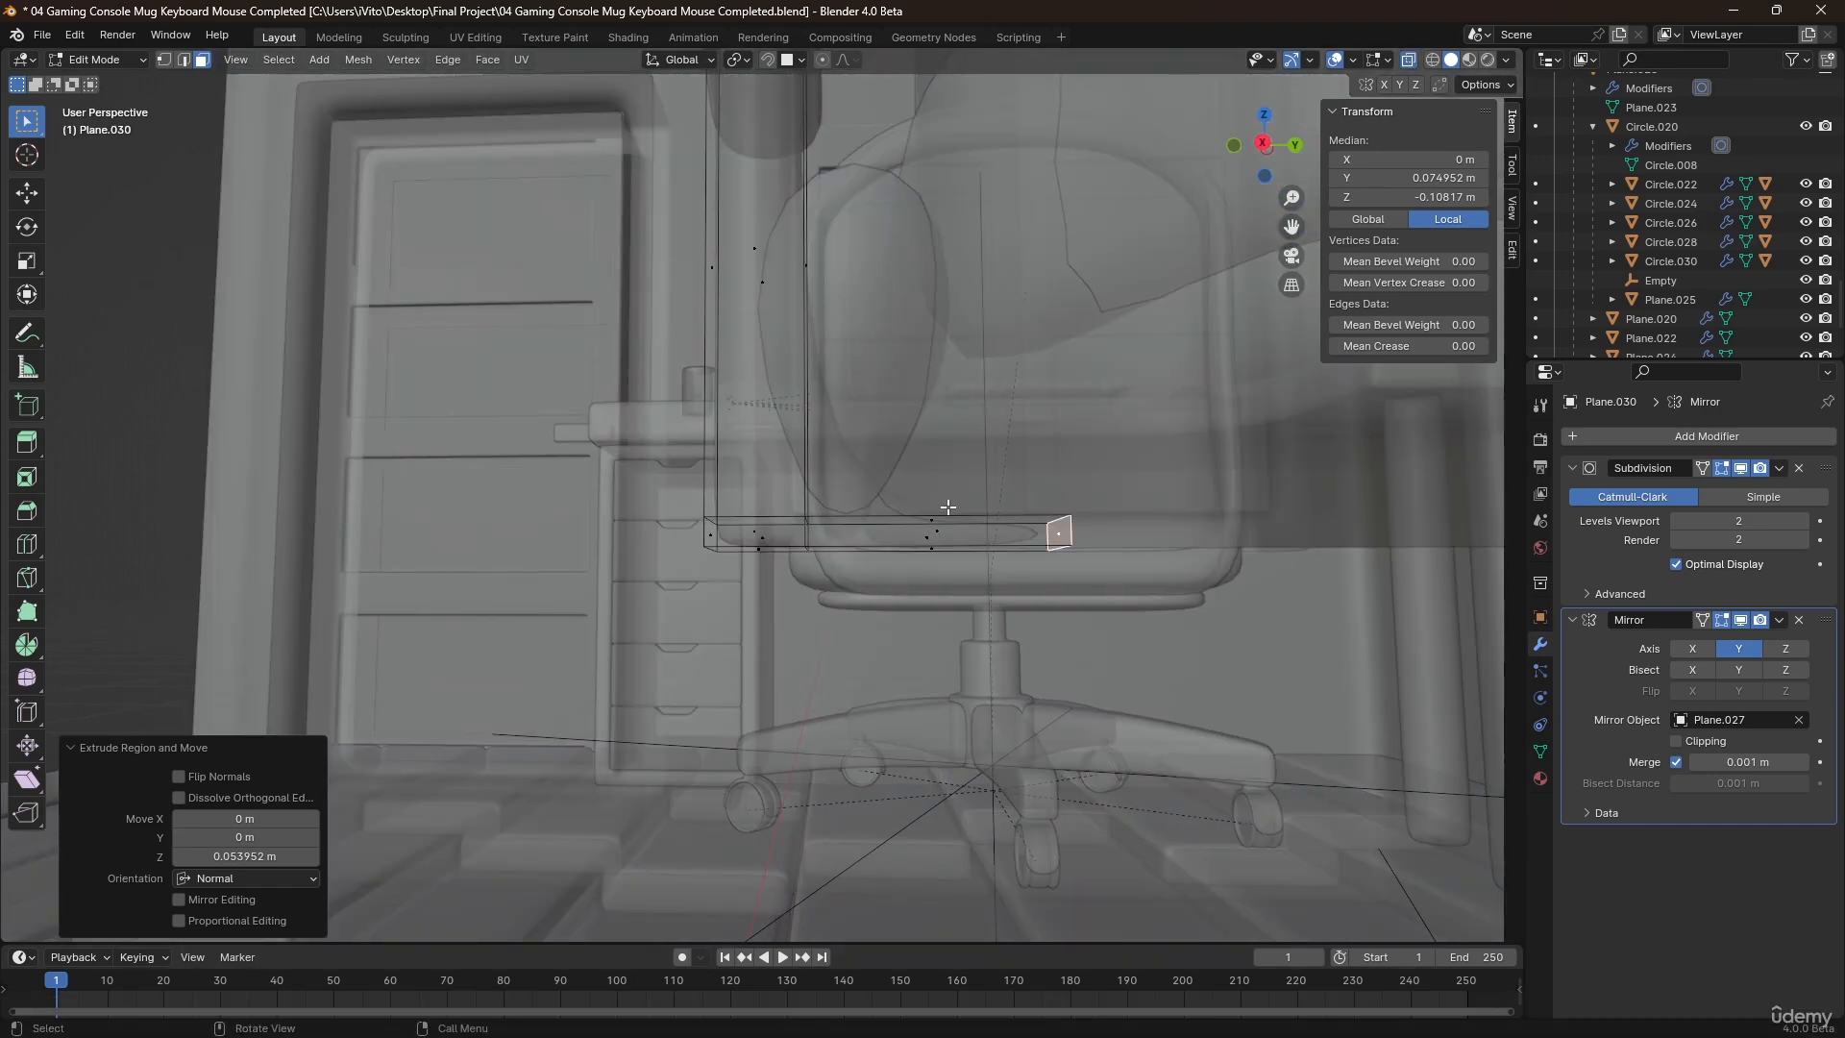
key(alt+z)
key(1)
drag(639, 501, 1231, 634)
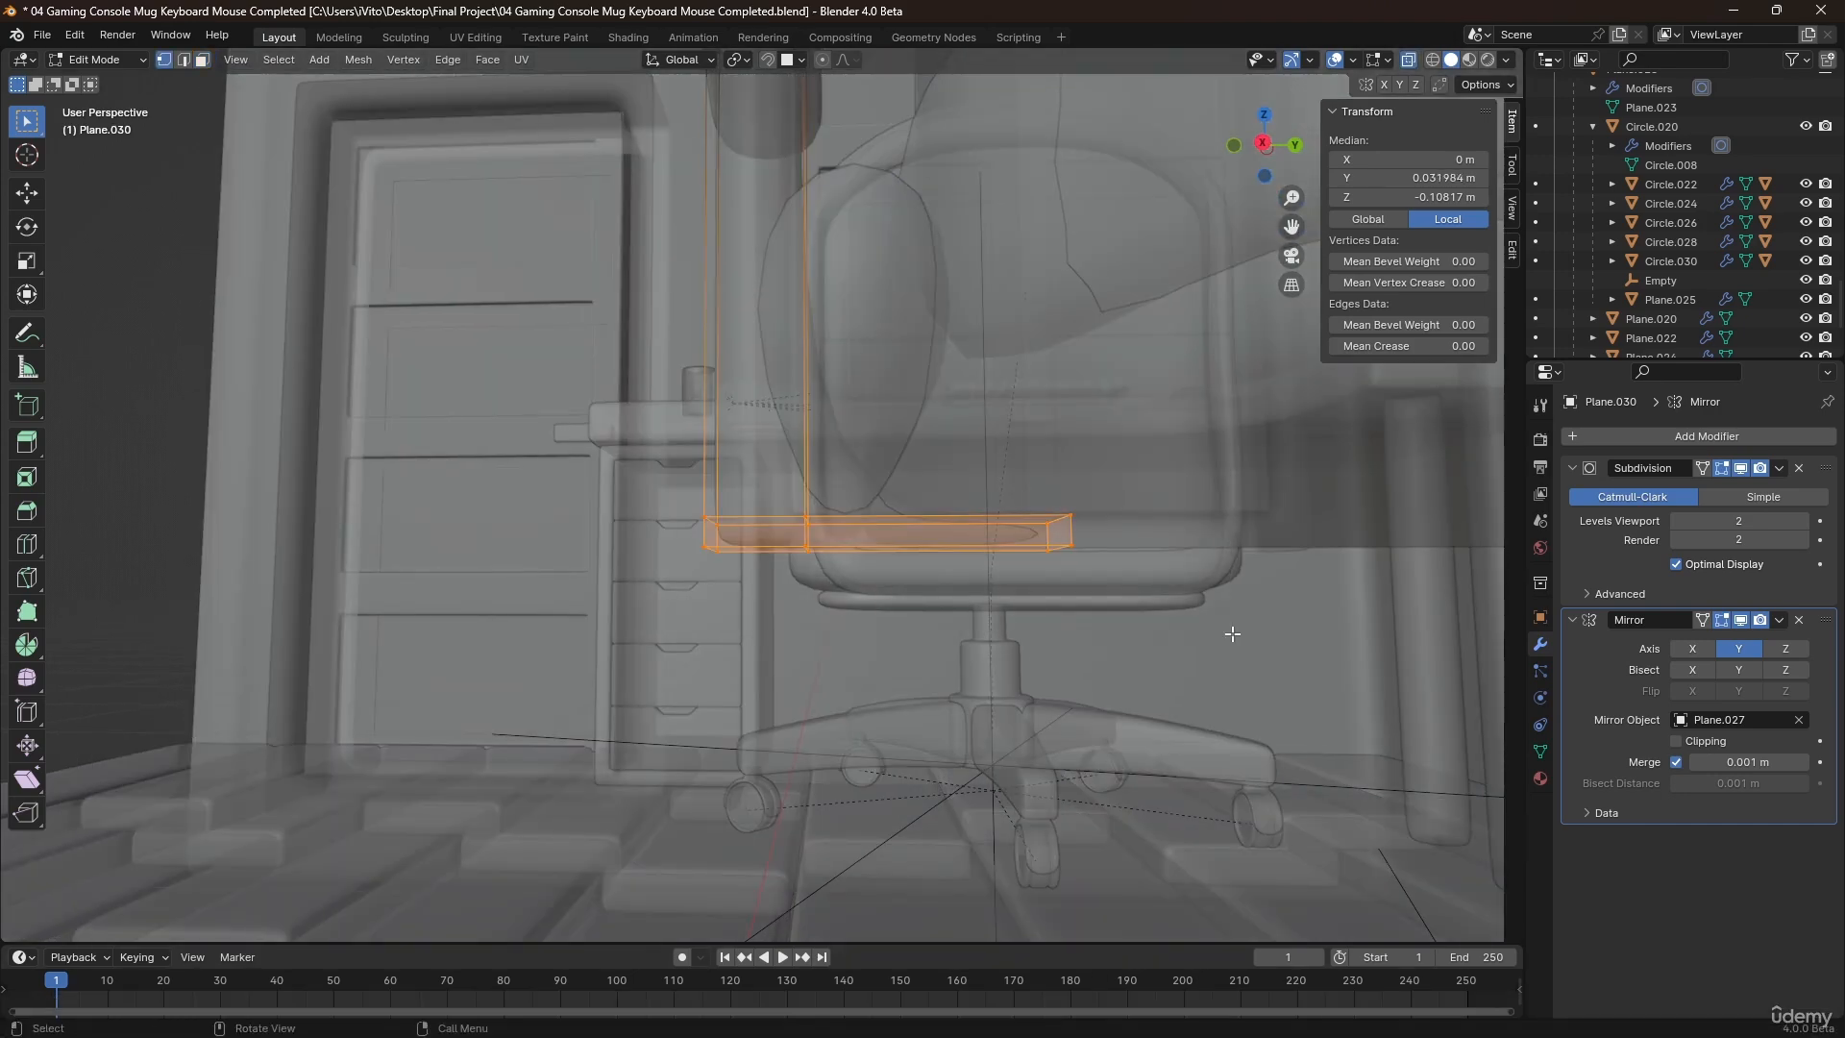
key(g)
key(z)
click(1226, 696)
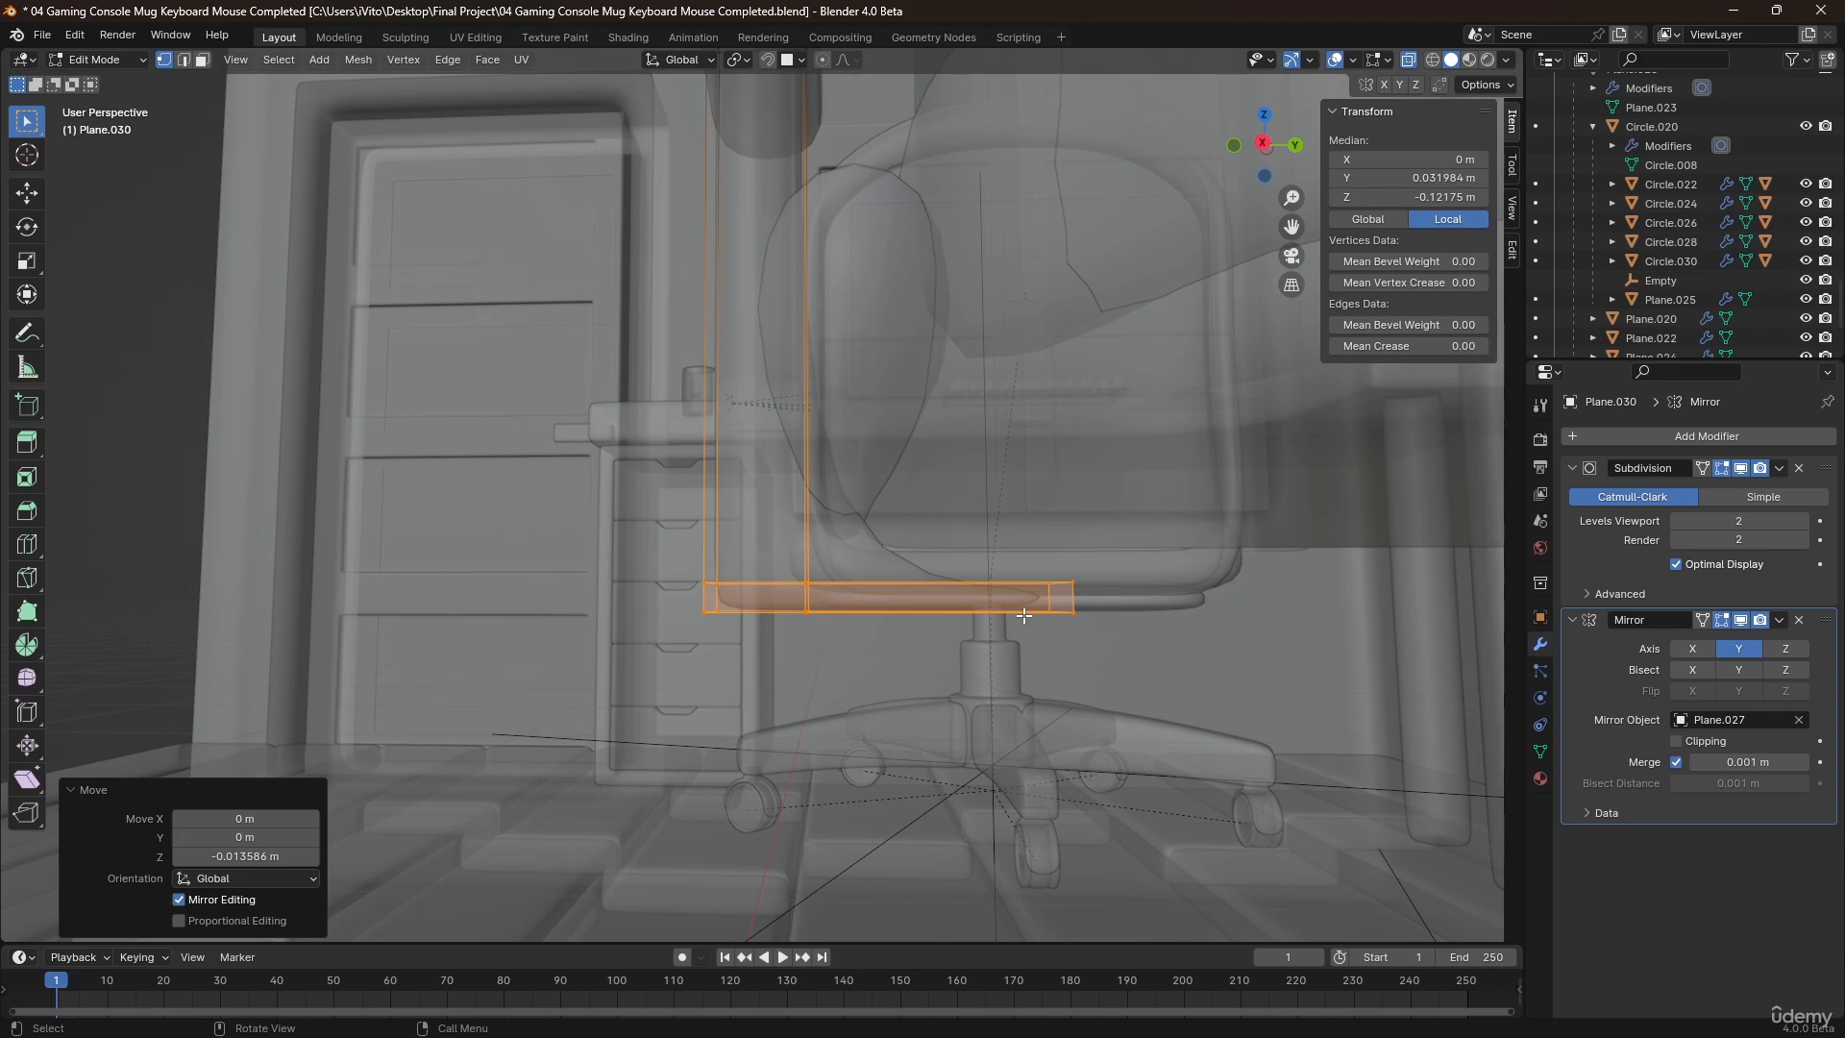
Turn X-ray off and raise the horizontal foot about 0.008 m along Z toward the seat's underside.
key(alt+z)
key(g)
key(z)
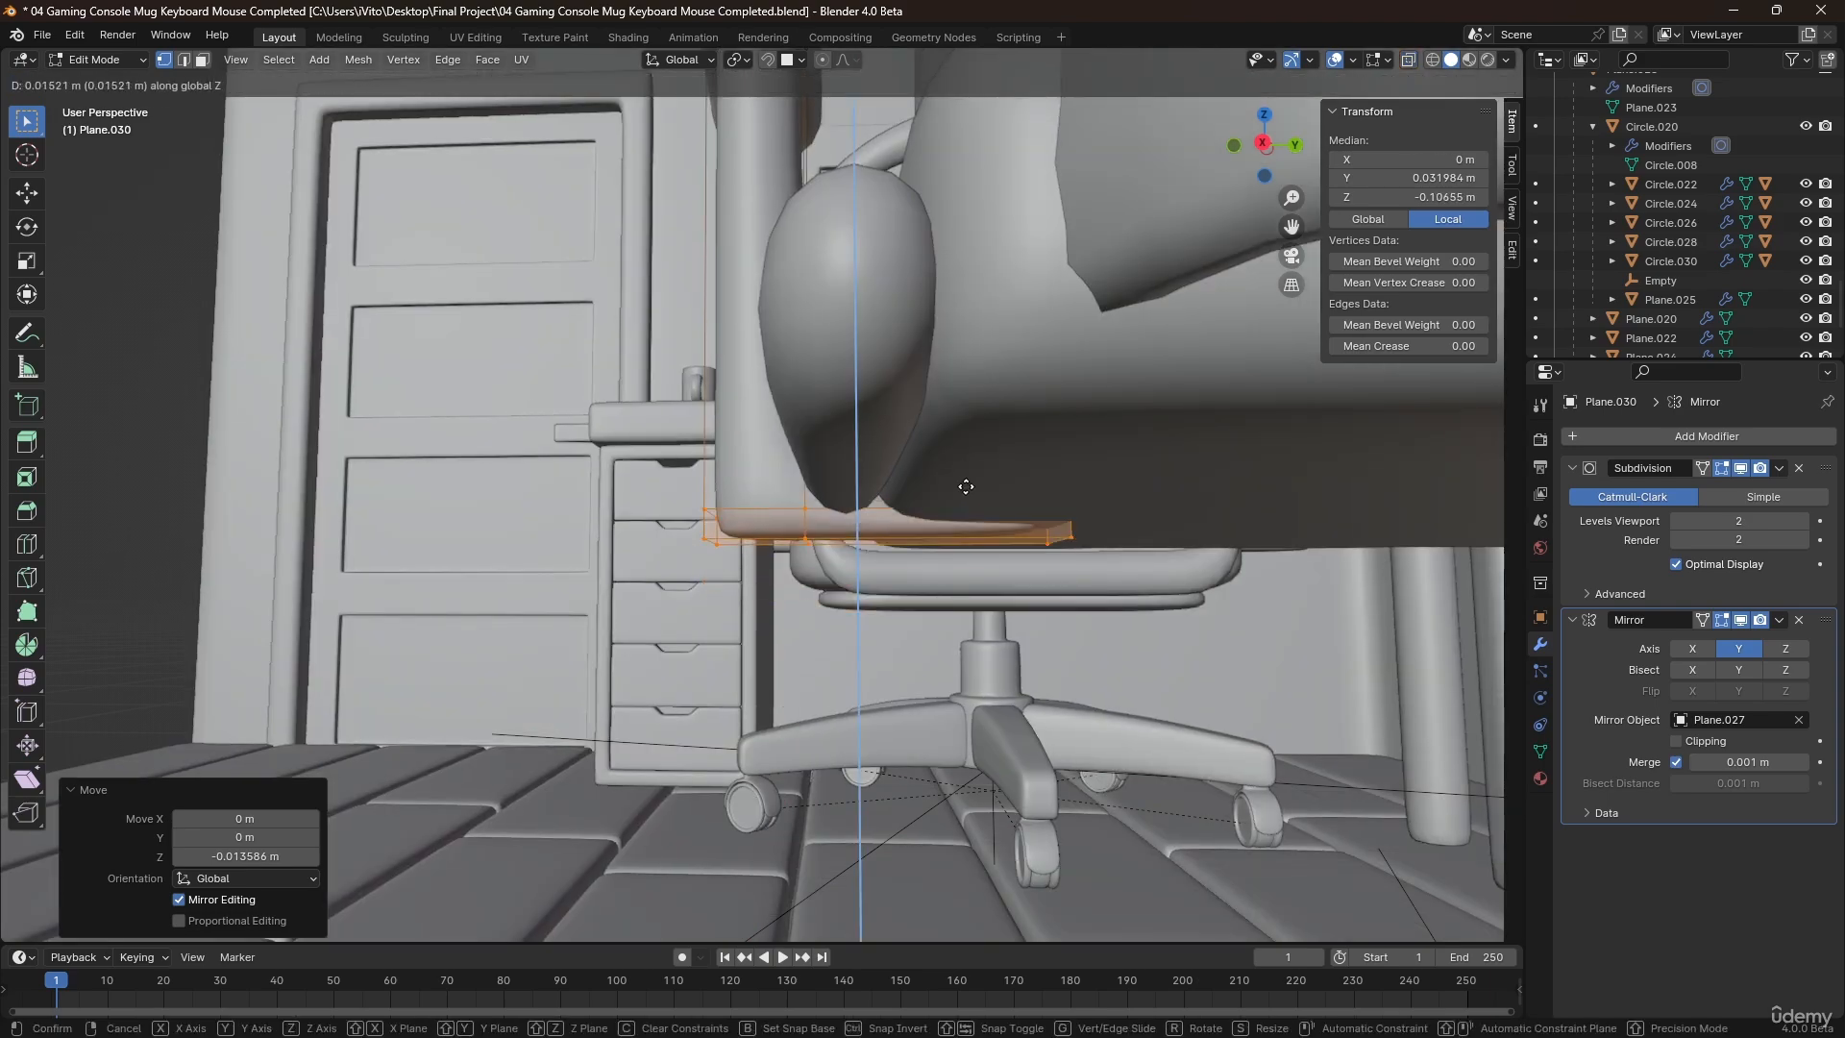
click(968, 569)
Add two edge loops to the support's horizontal foot, one close to the upright at factor 0.92 and one toward its inner end, and return to Object Mode.
click(977, 554)
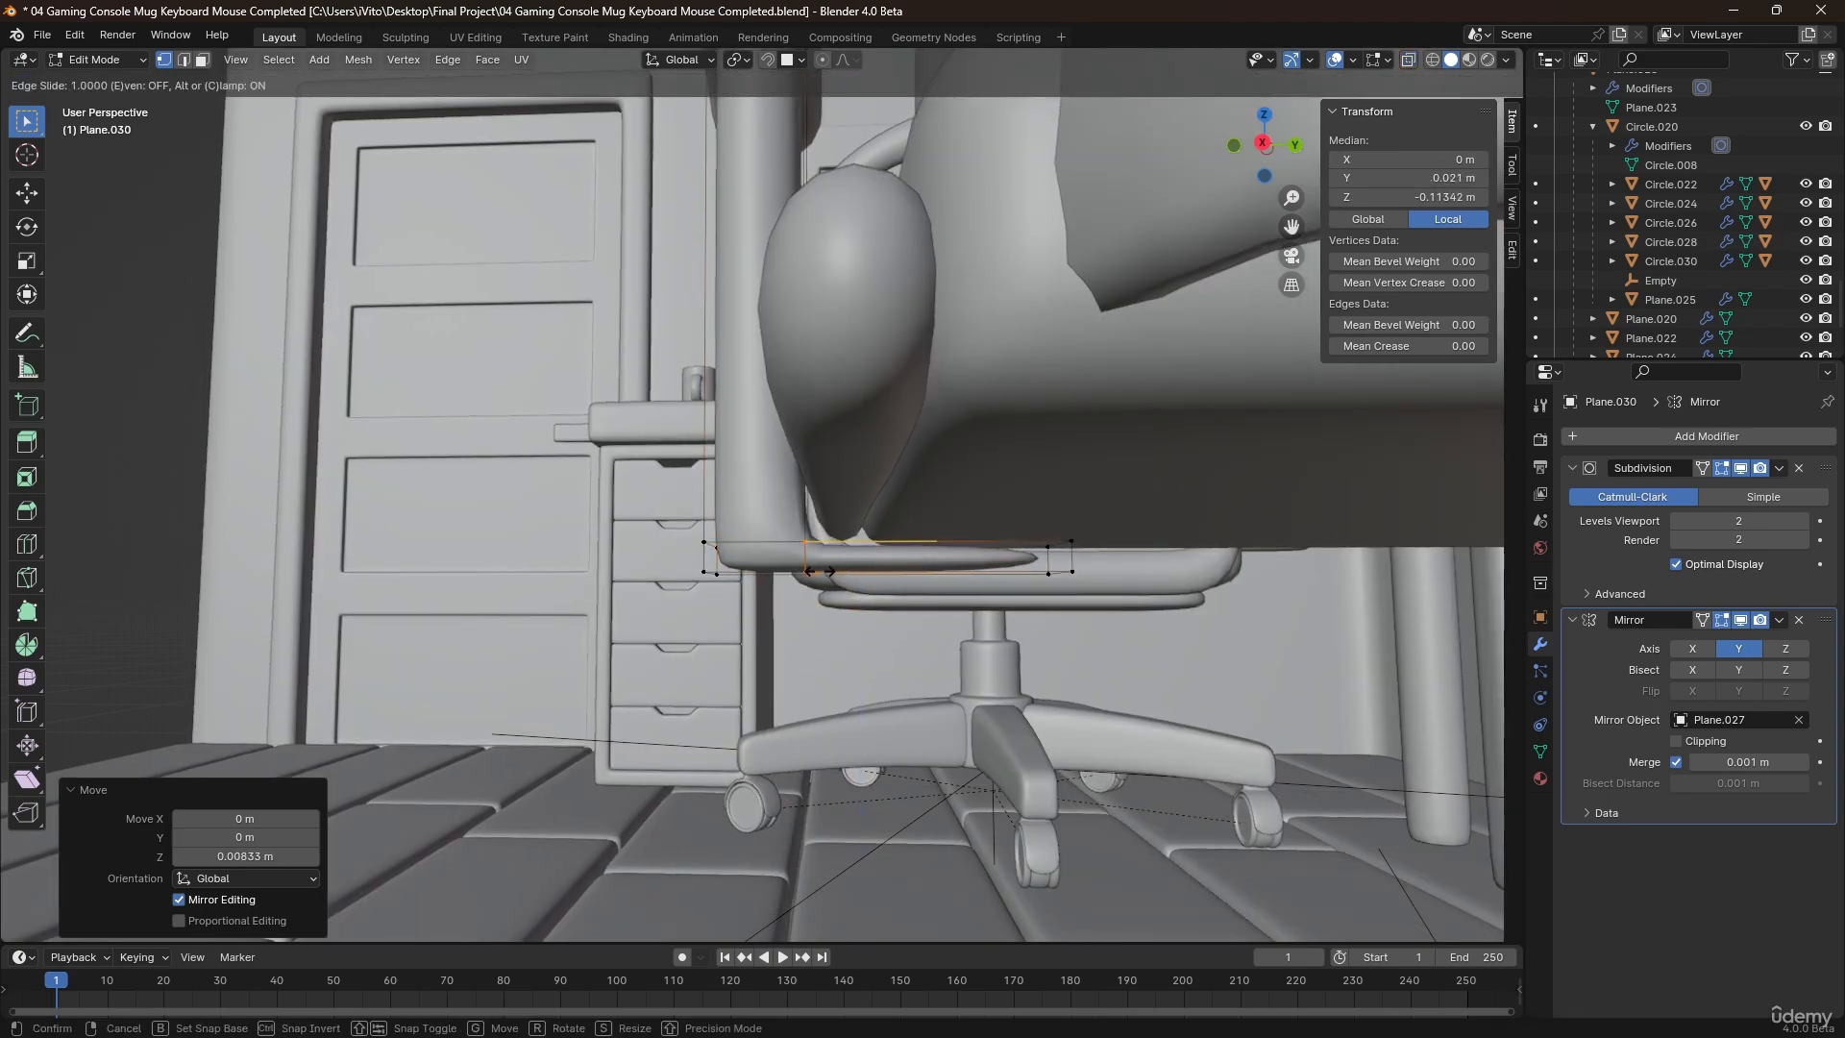
click(862, 563)
key(ctrl+r)
click(955, 569)
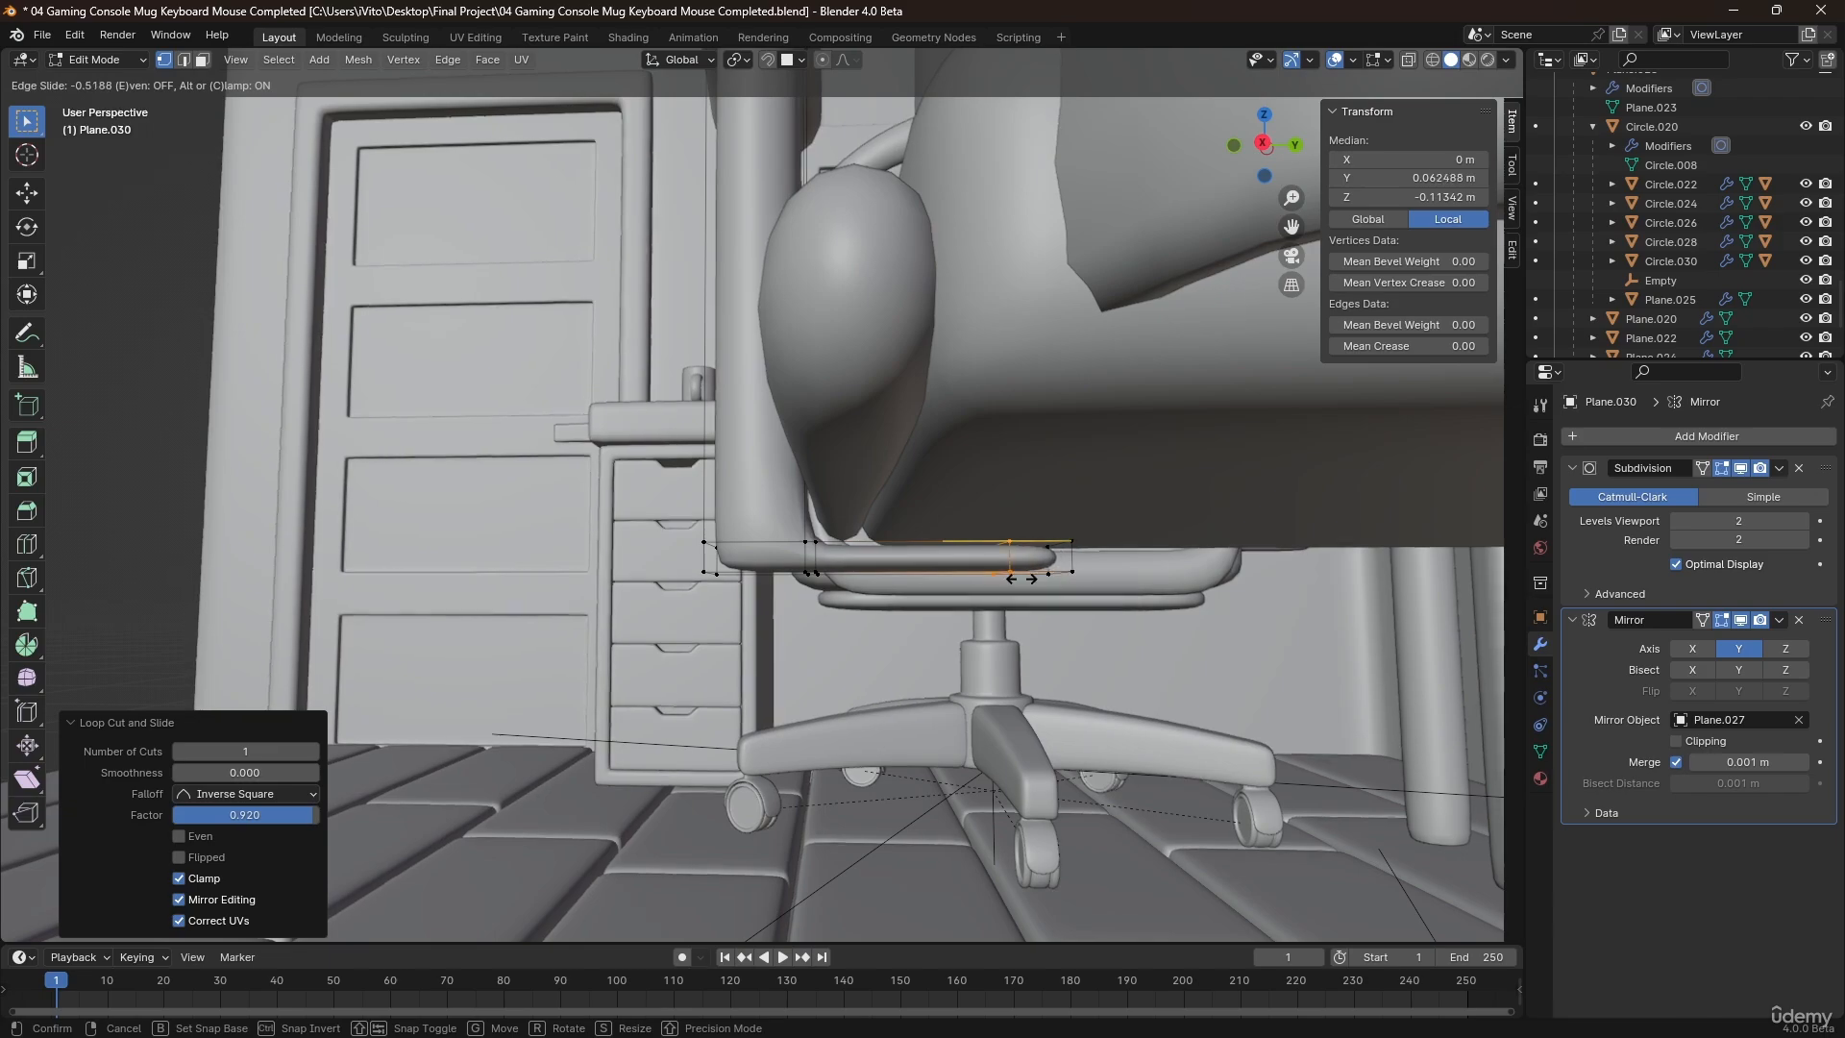
click(1021, 579)
key(Tab)
Deselect the armrest support and open the second chair's seat cushion in Edit Mode.
middle_drag(909, 515, 999, 568)
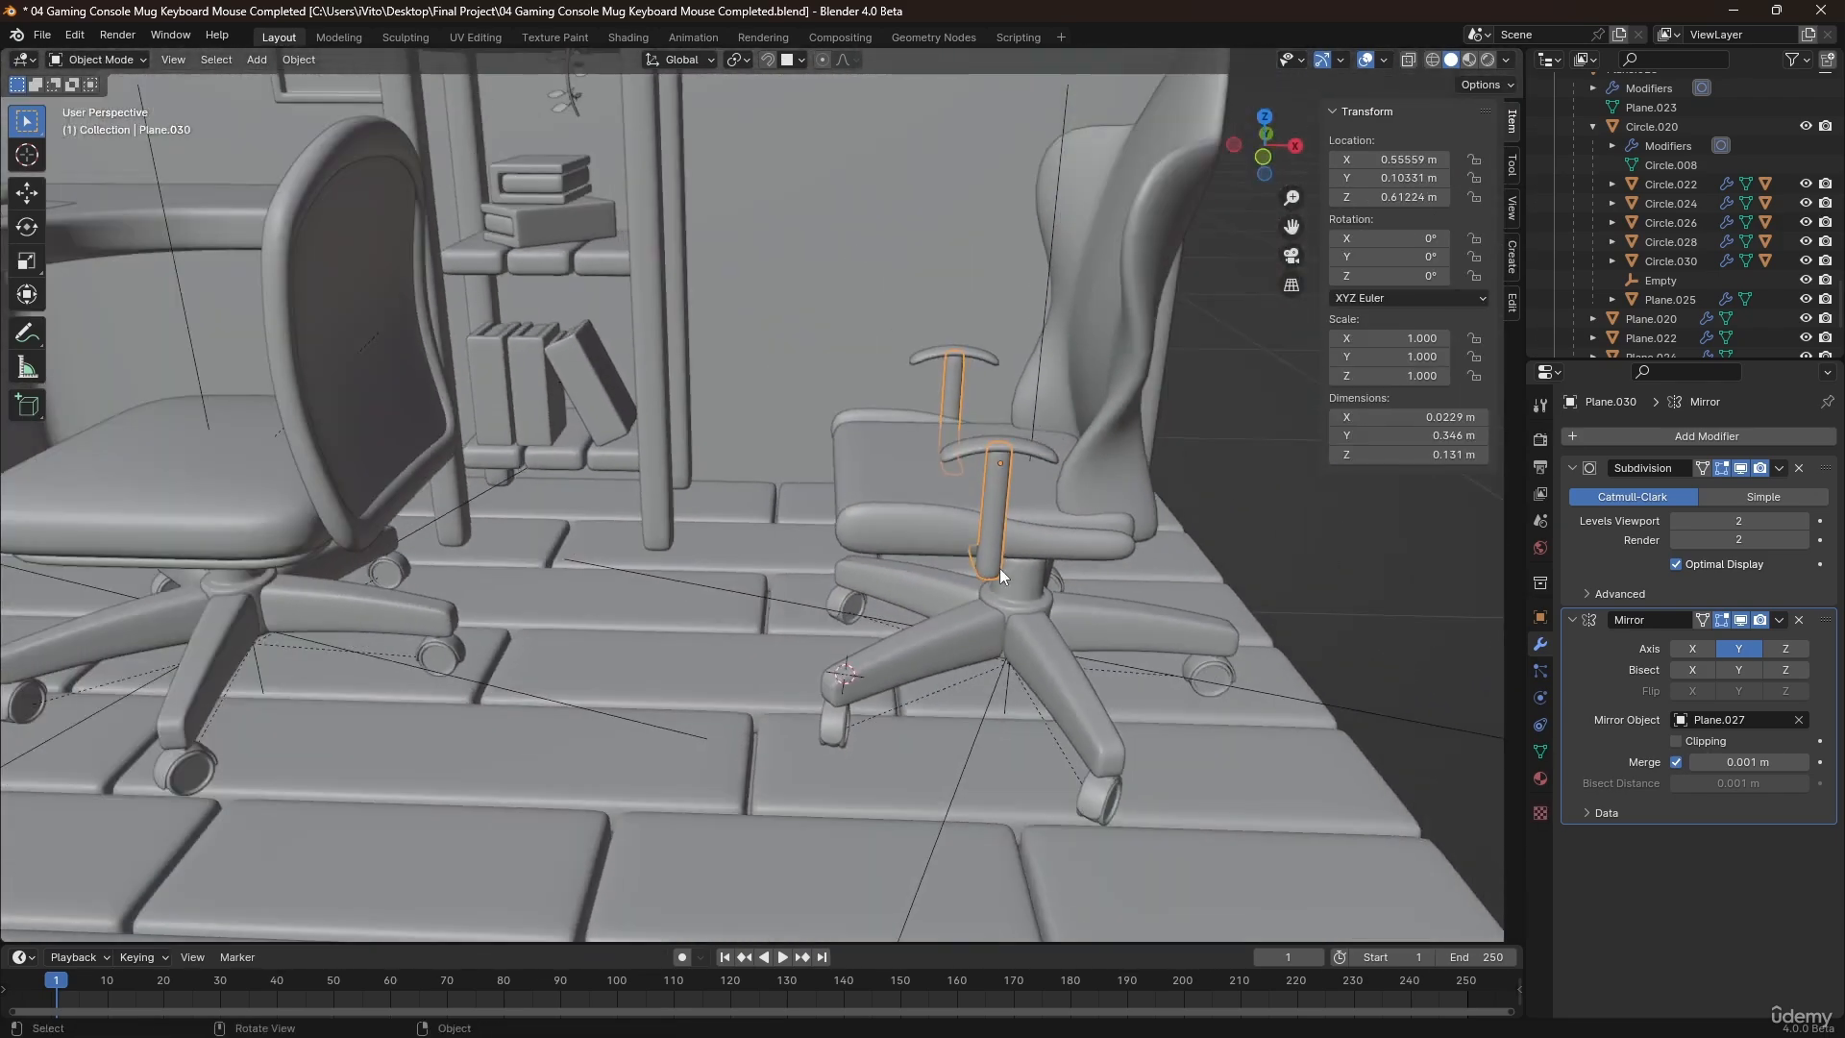
click(1272, 532)
scroll(1249, 530, down, 4)
middle_drag(1116, 519, 1134, 527)
scroll(1075, 440, up, 7)
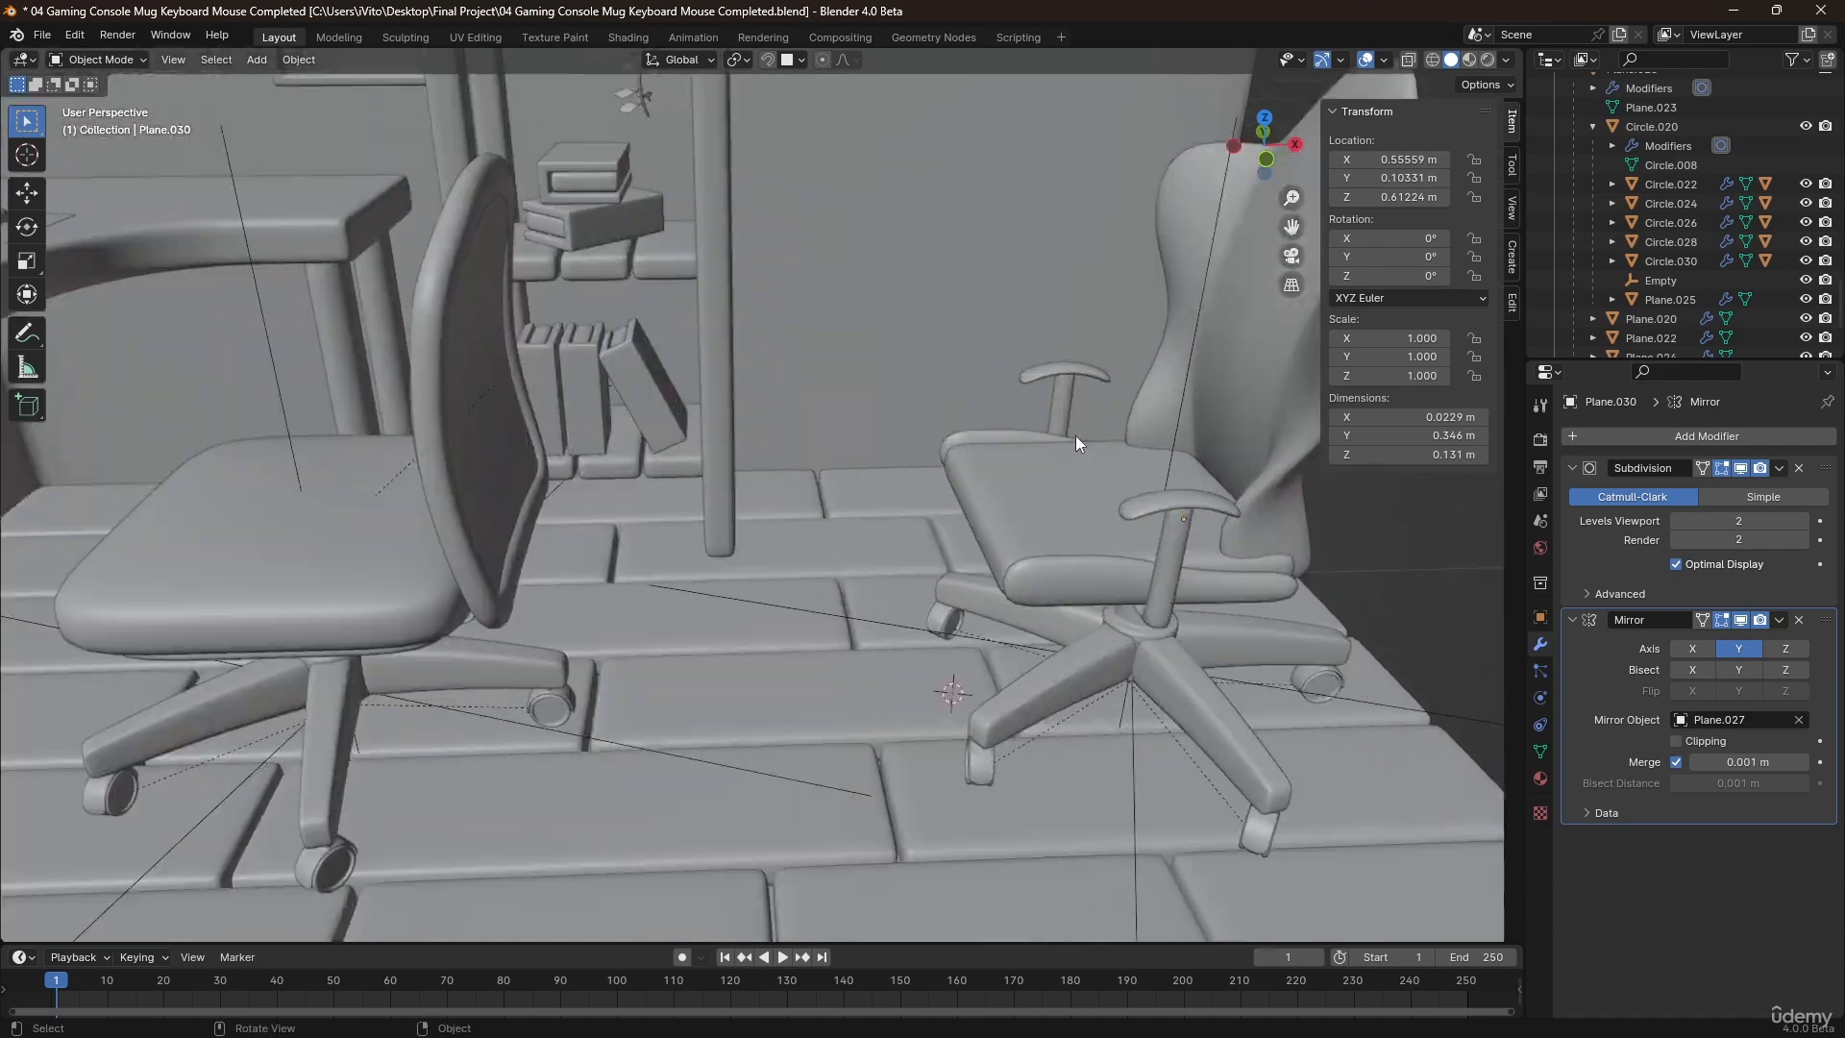
key(Tab)
click(1034, 552)
key(Tab)
click(1006, 550)
key(Tab)
mouse_move(1006, 551)
middle_down()
mouse_move(950, 569)
mouse_move(1035, 571)
middle_up()
Try to raise the two middle vertices of the seat cushion's upper front edge about 0.005 m along Z with proportional editing.
click(866, 500)
shift+click(890, 547)
mouse_move(908, 511)
middle_down()
mouse_move(872, 471)
mouse_move(904, 500)
middle_up()
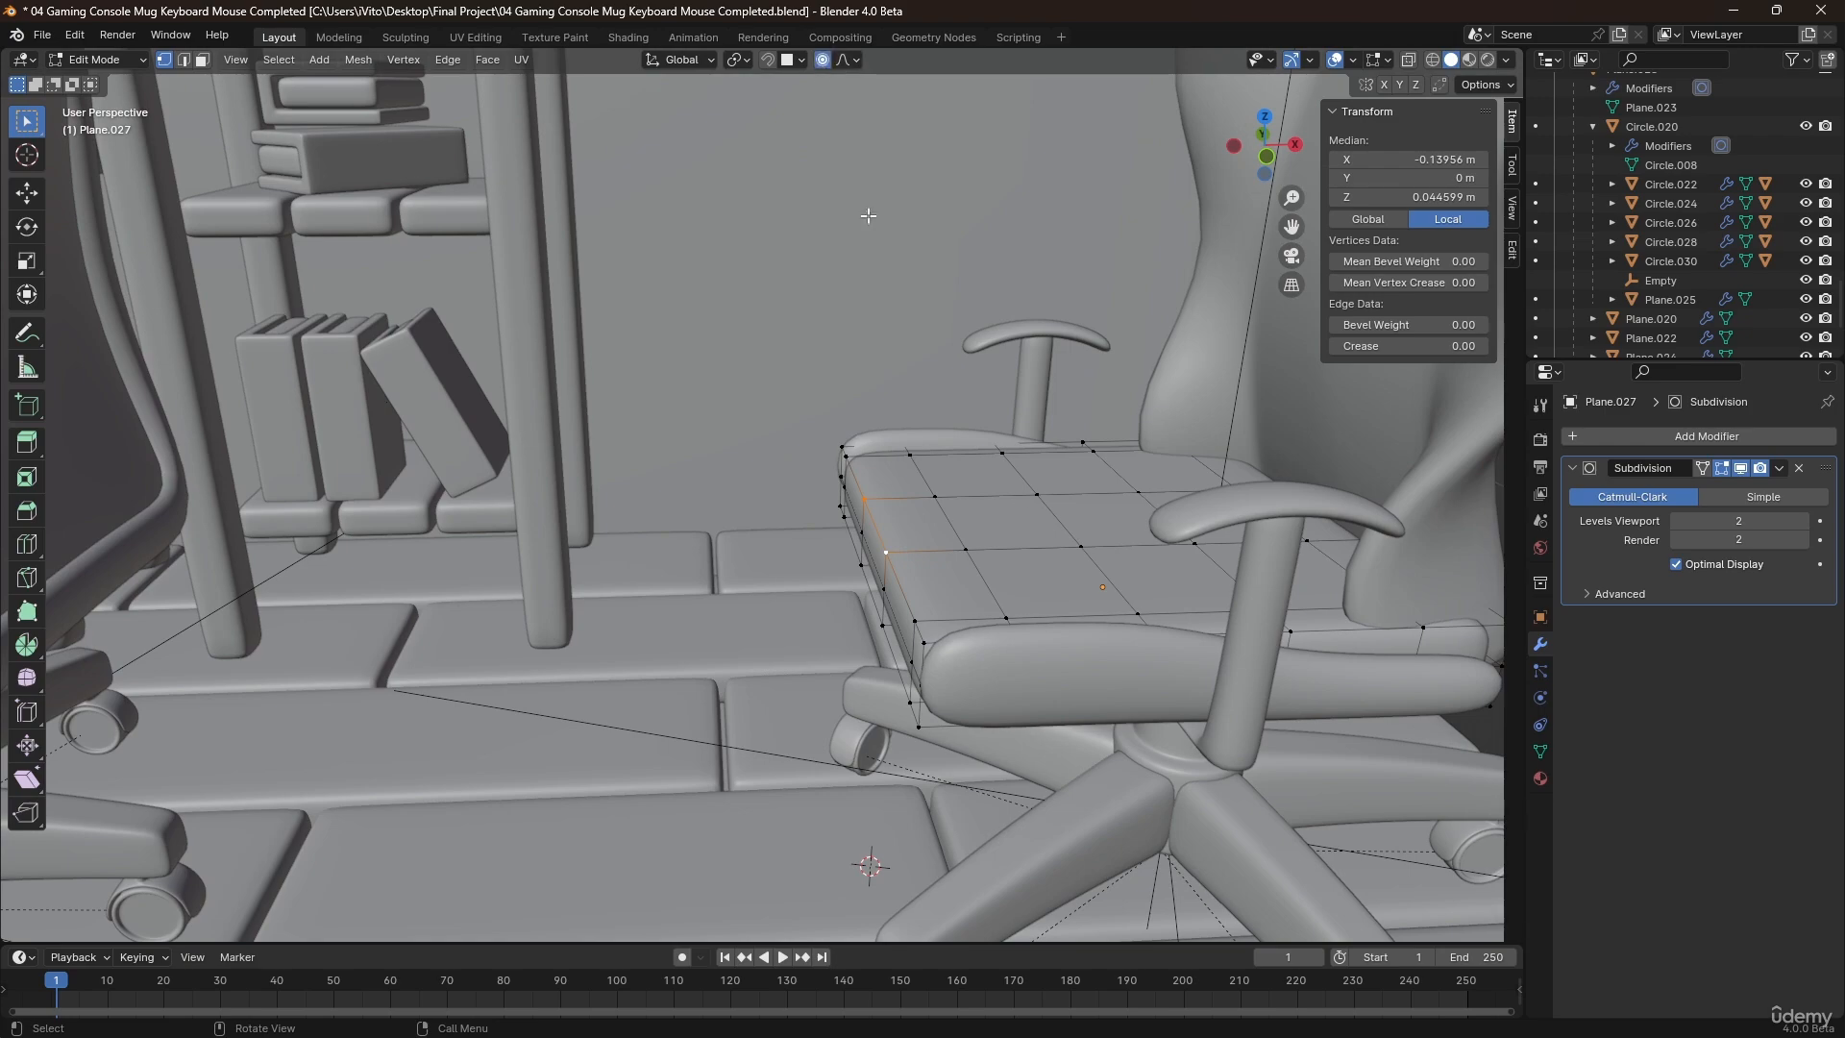
middle_drag(1061, 583, 1038, 538)
key(g)
key(z)
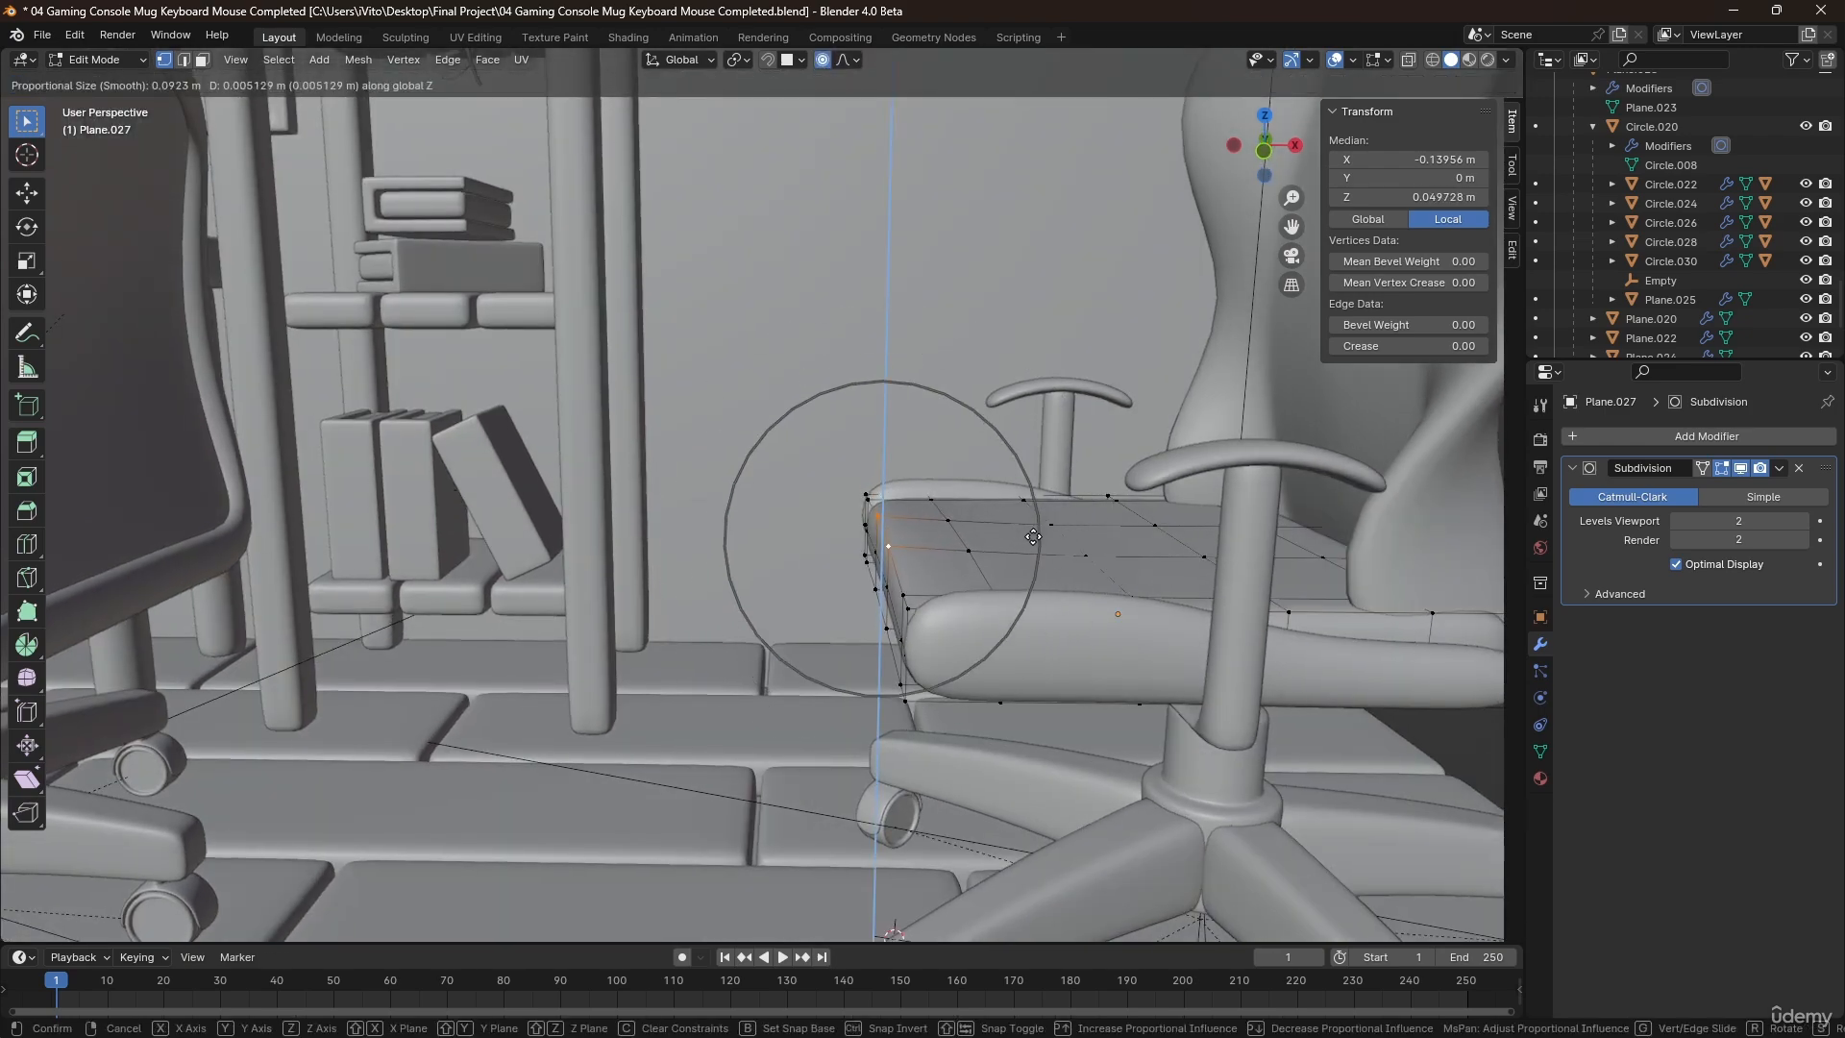
click(1033, 540)
middle_drag(1034, 541, 1124, 575)
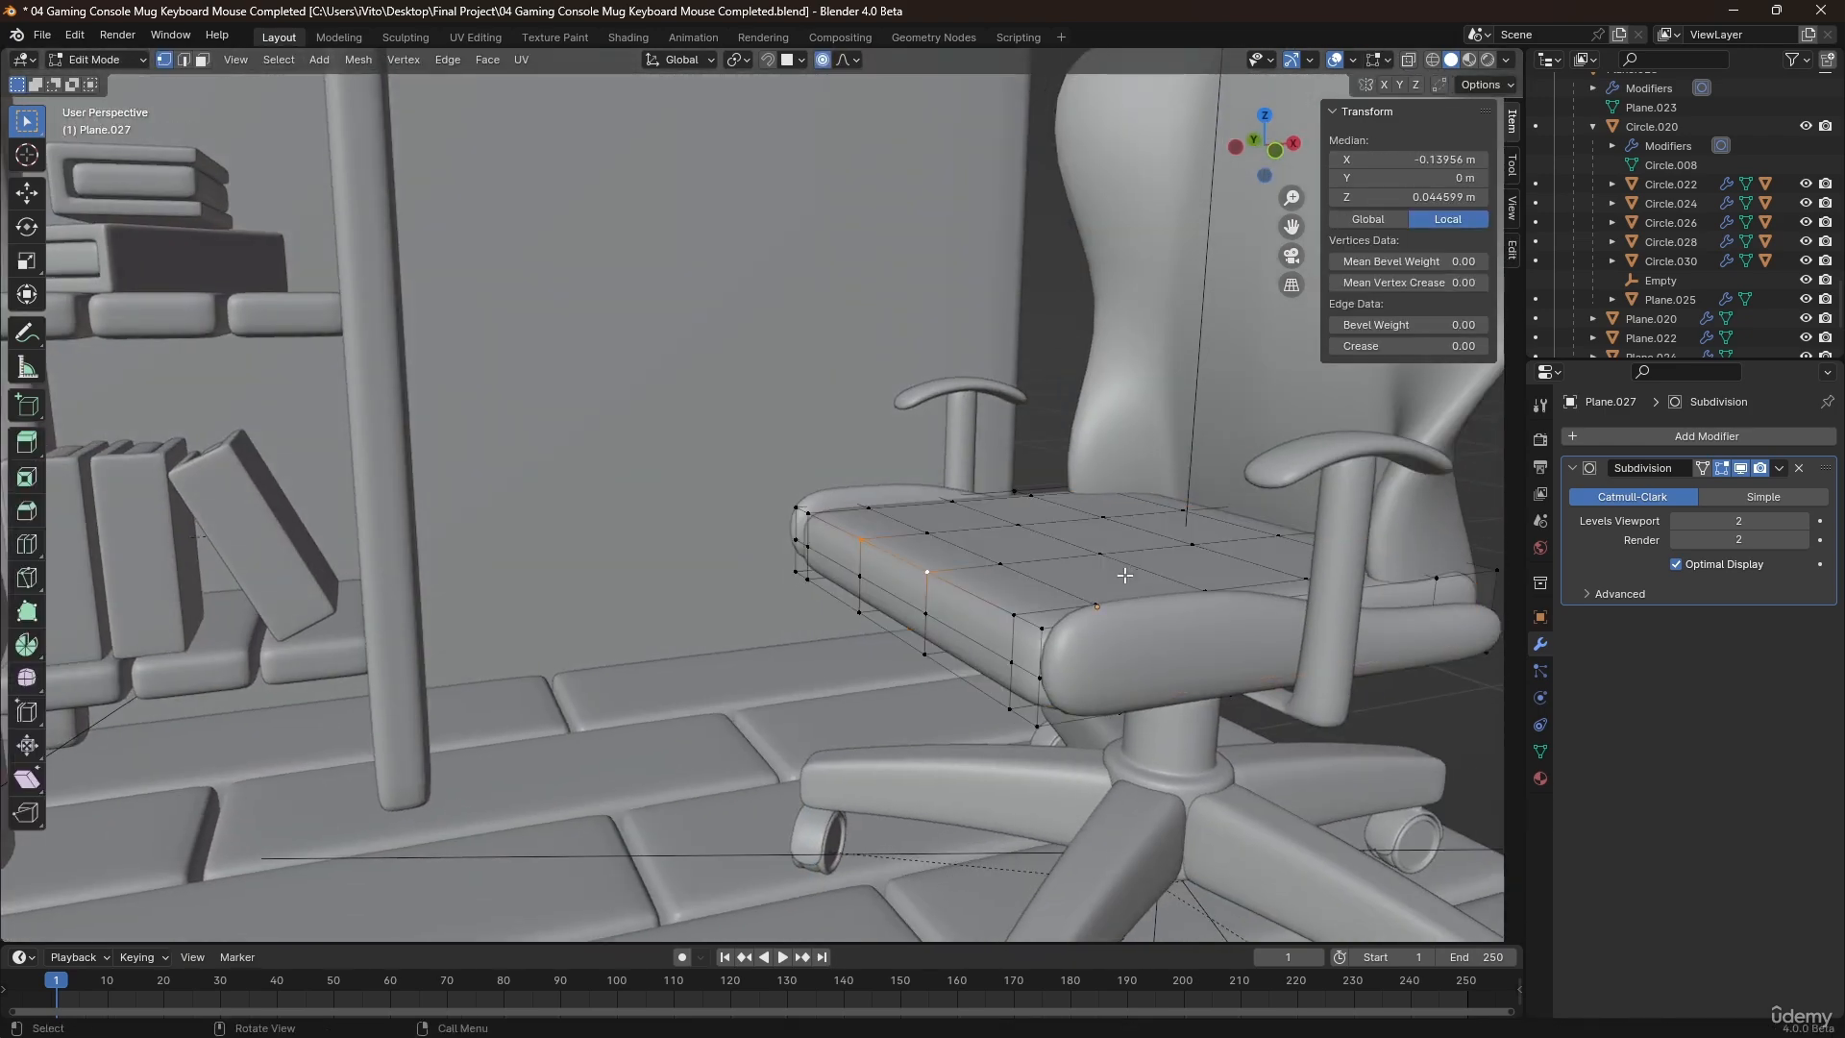
Select the whole seat cushion mesh, scale it along Z by about 1.195, raise it about 0.0045 m, and leave Edit Mode.
key(l)
key(s)
key(z)
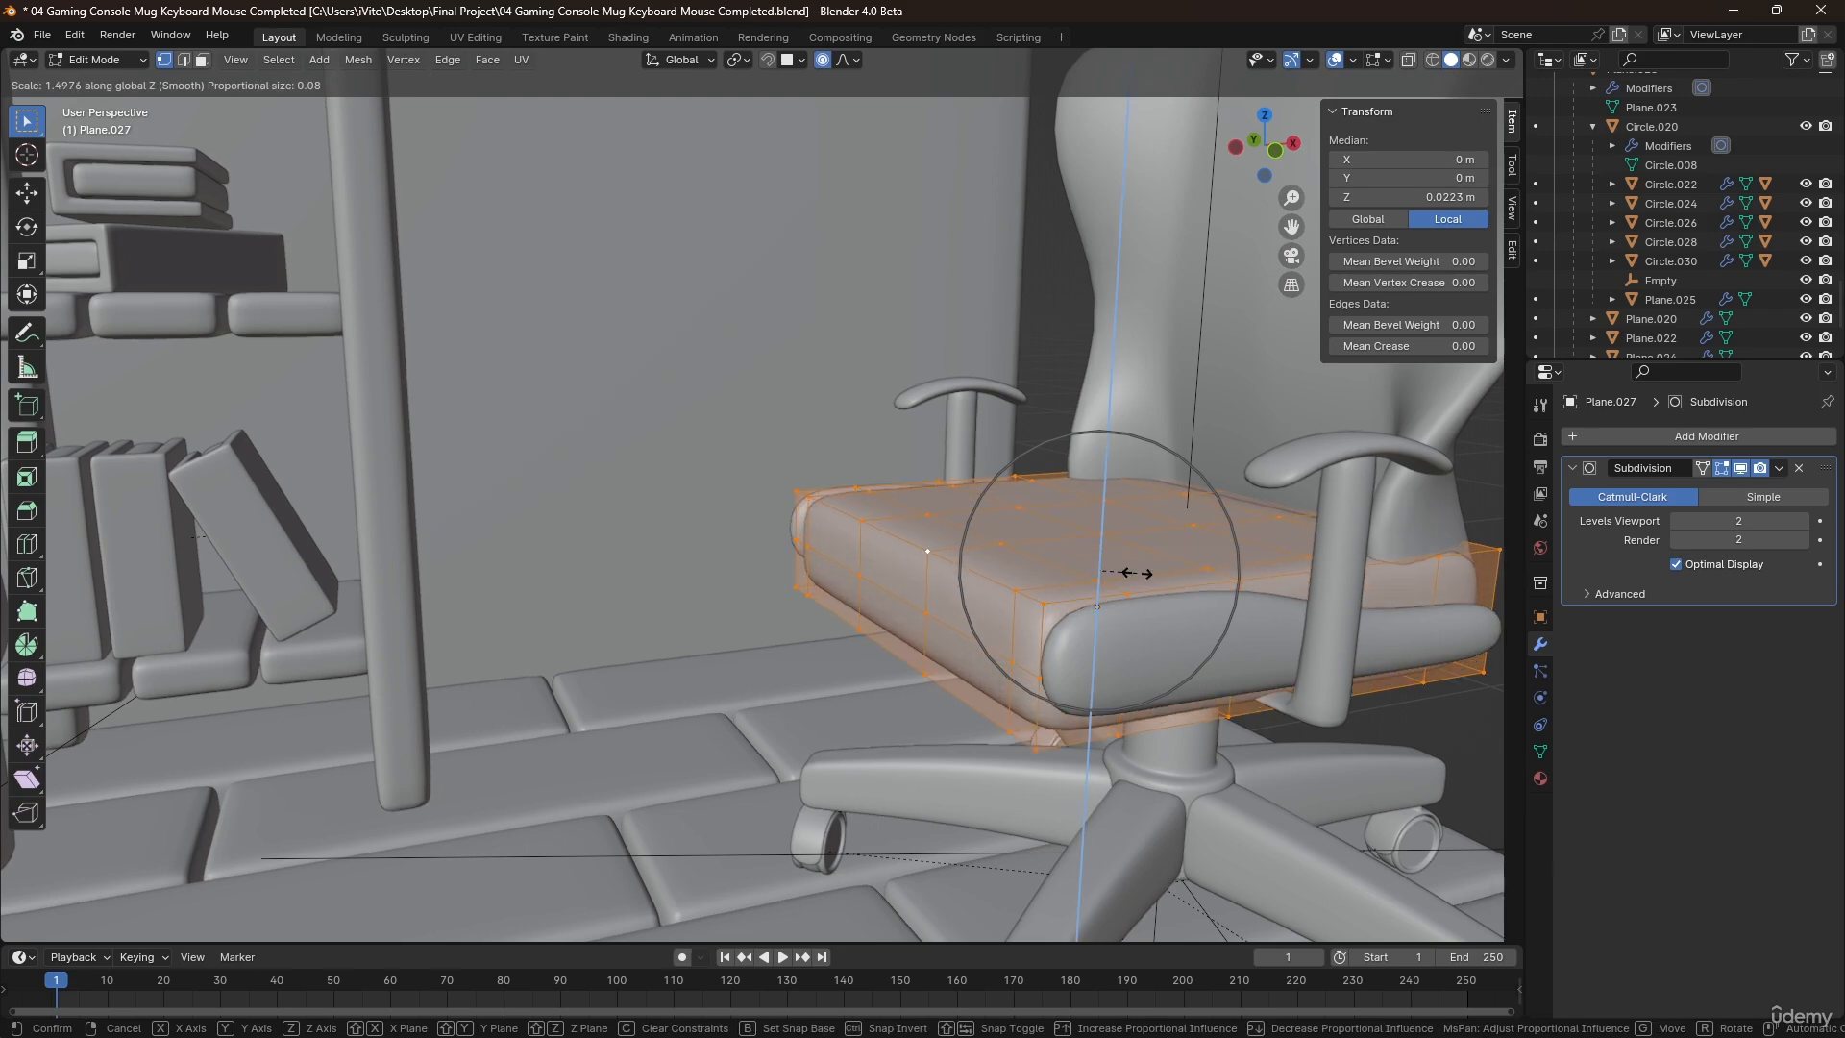
click(1122, 572)
key(g)
key(z)
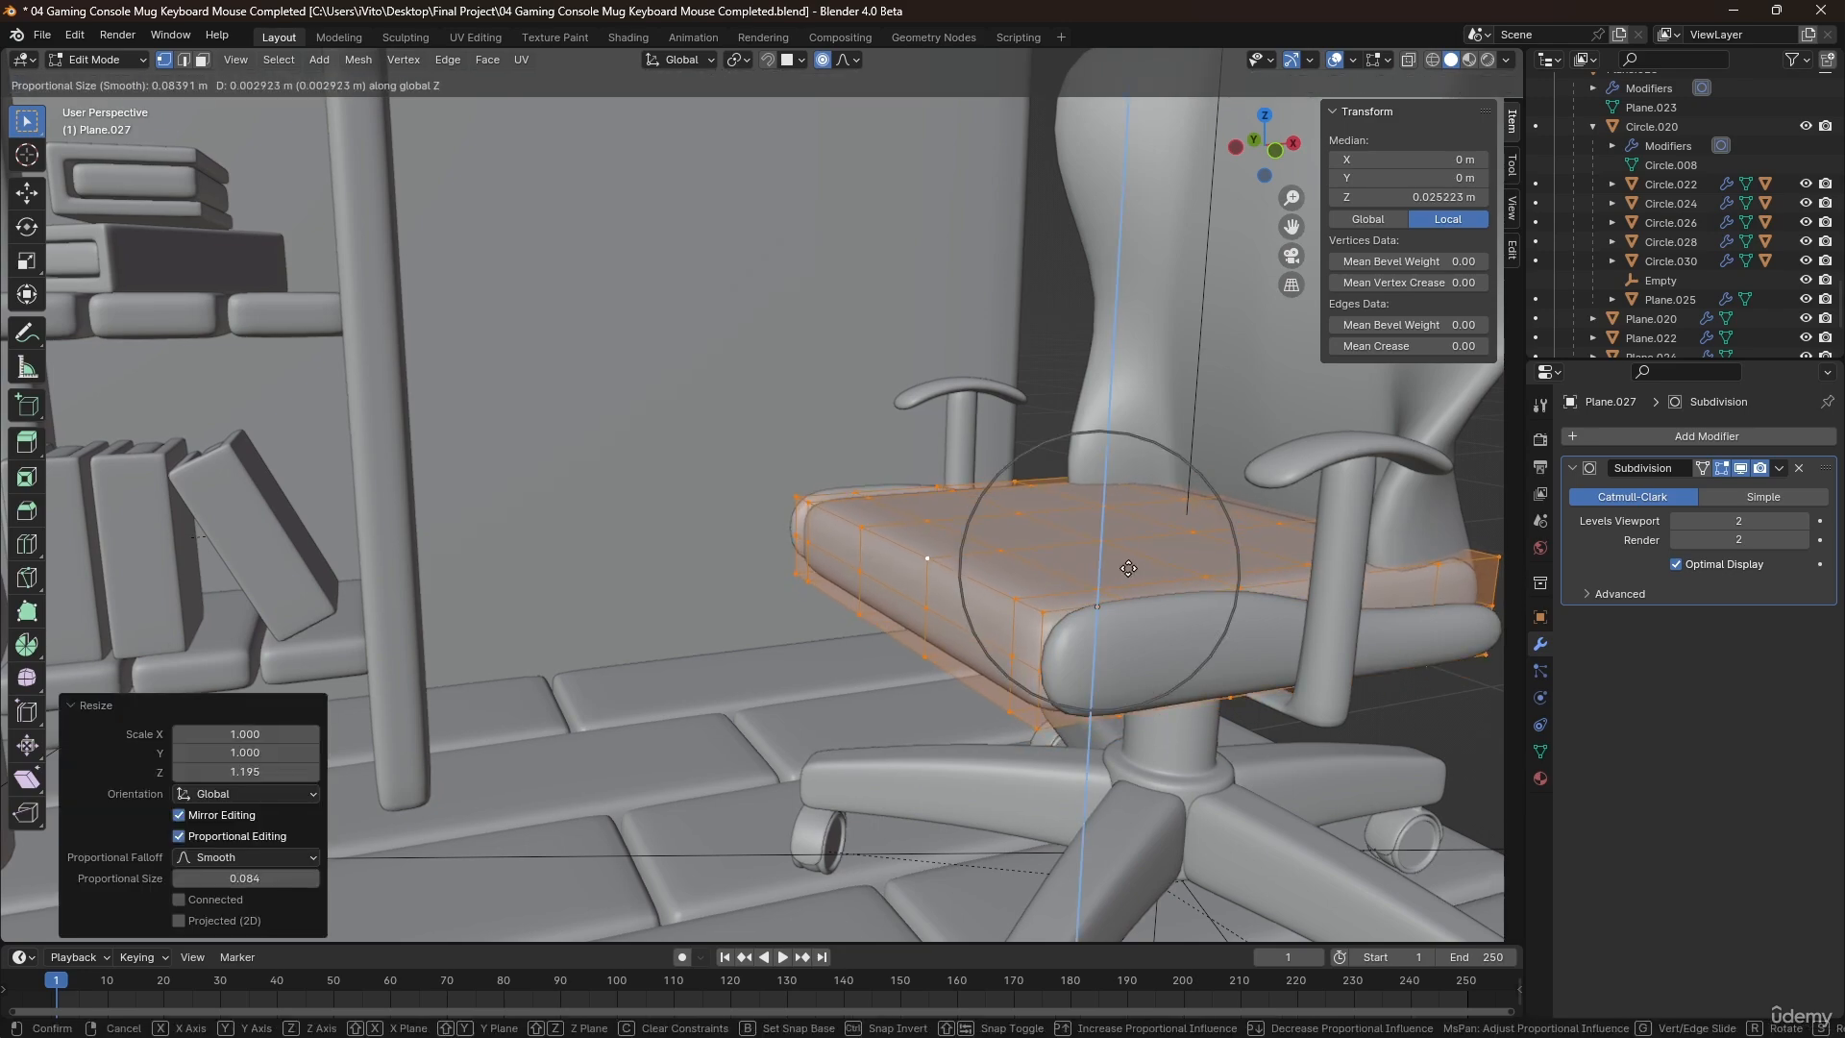
click(1123, 566)
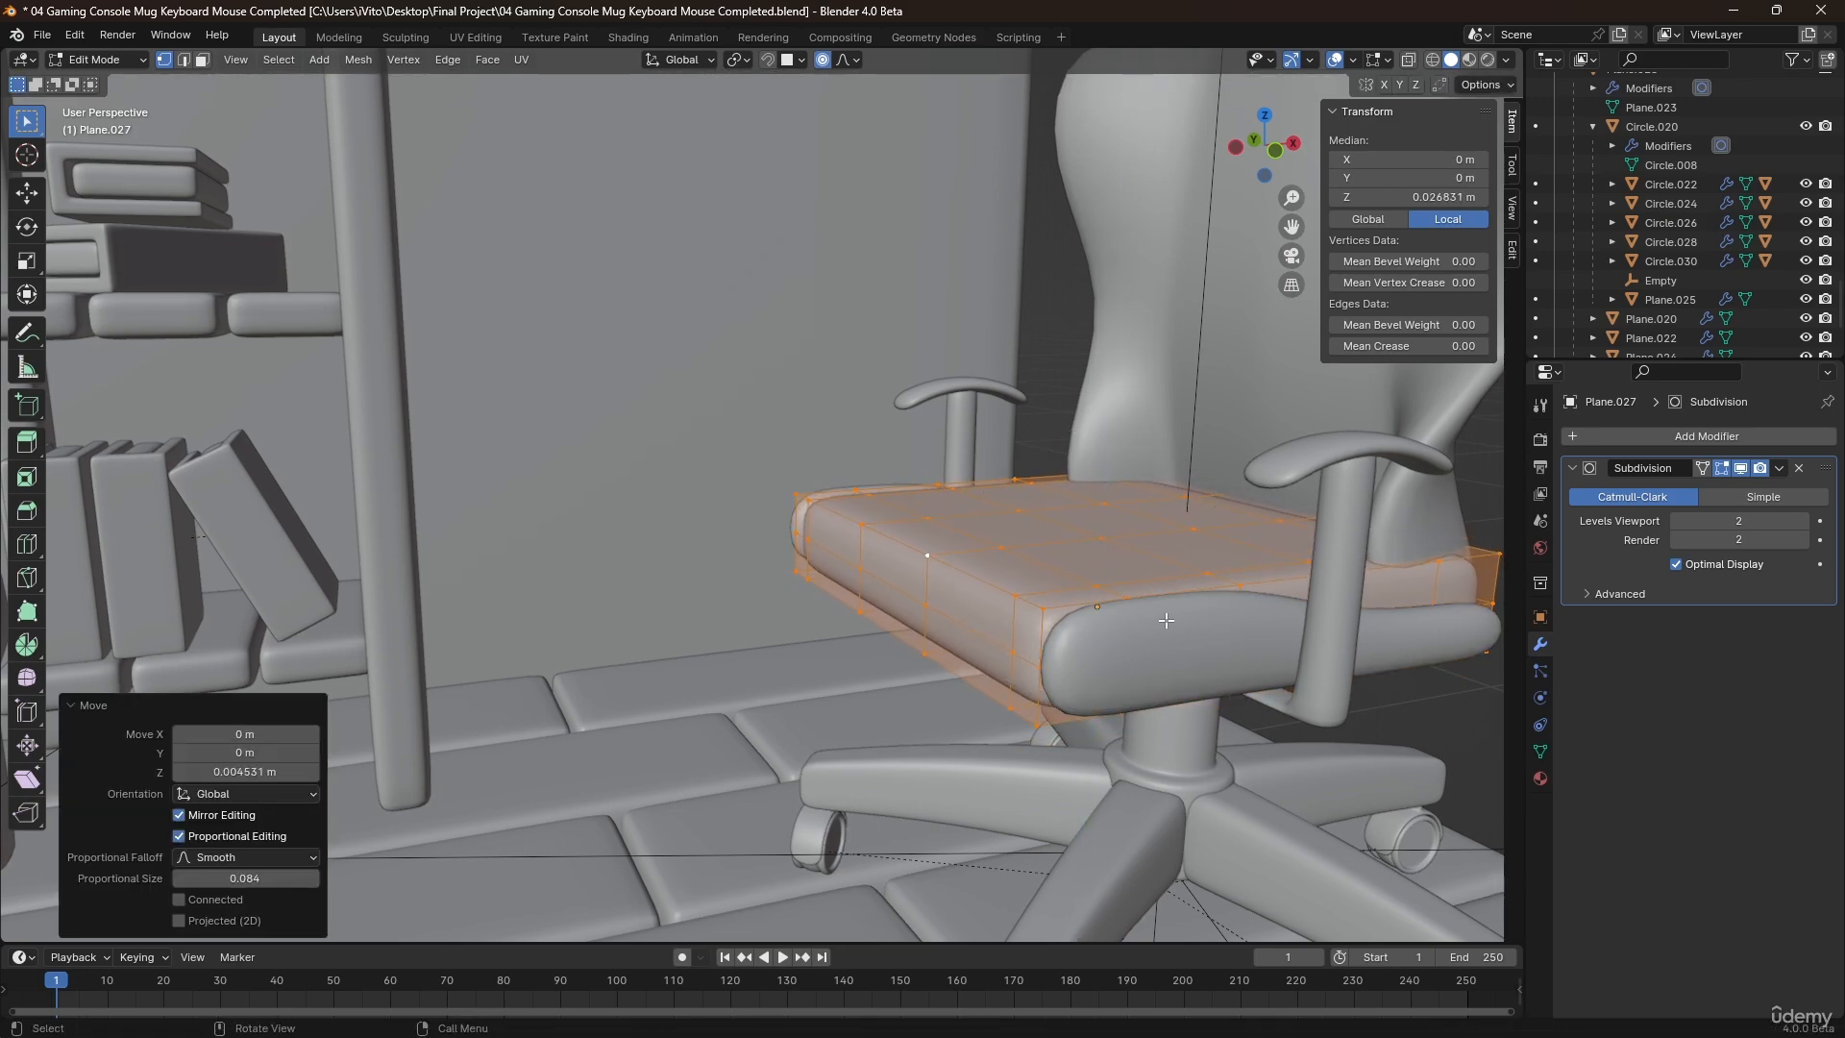
key(Tab)
Using X-ray, select one rear corner's vertices on the seat cushion and move them about 0.018 m inward along Y with proportional editing.
mouse_move(1123, 566)
middle_down()
mouse_move(1156, 614)
mouse_move(1276, 595)
mouse_move(1018, 578)
mouse_move(1132, 659)
mouse_move(1167, 599)
mouse_move(1144, 615)
mouse_move(953, 557)
mouse_move(1021, 591)
mouse_move(995, 551)
middle_up()
key(Tab)
key(alt+z)
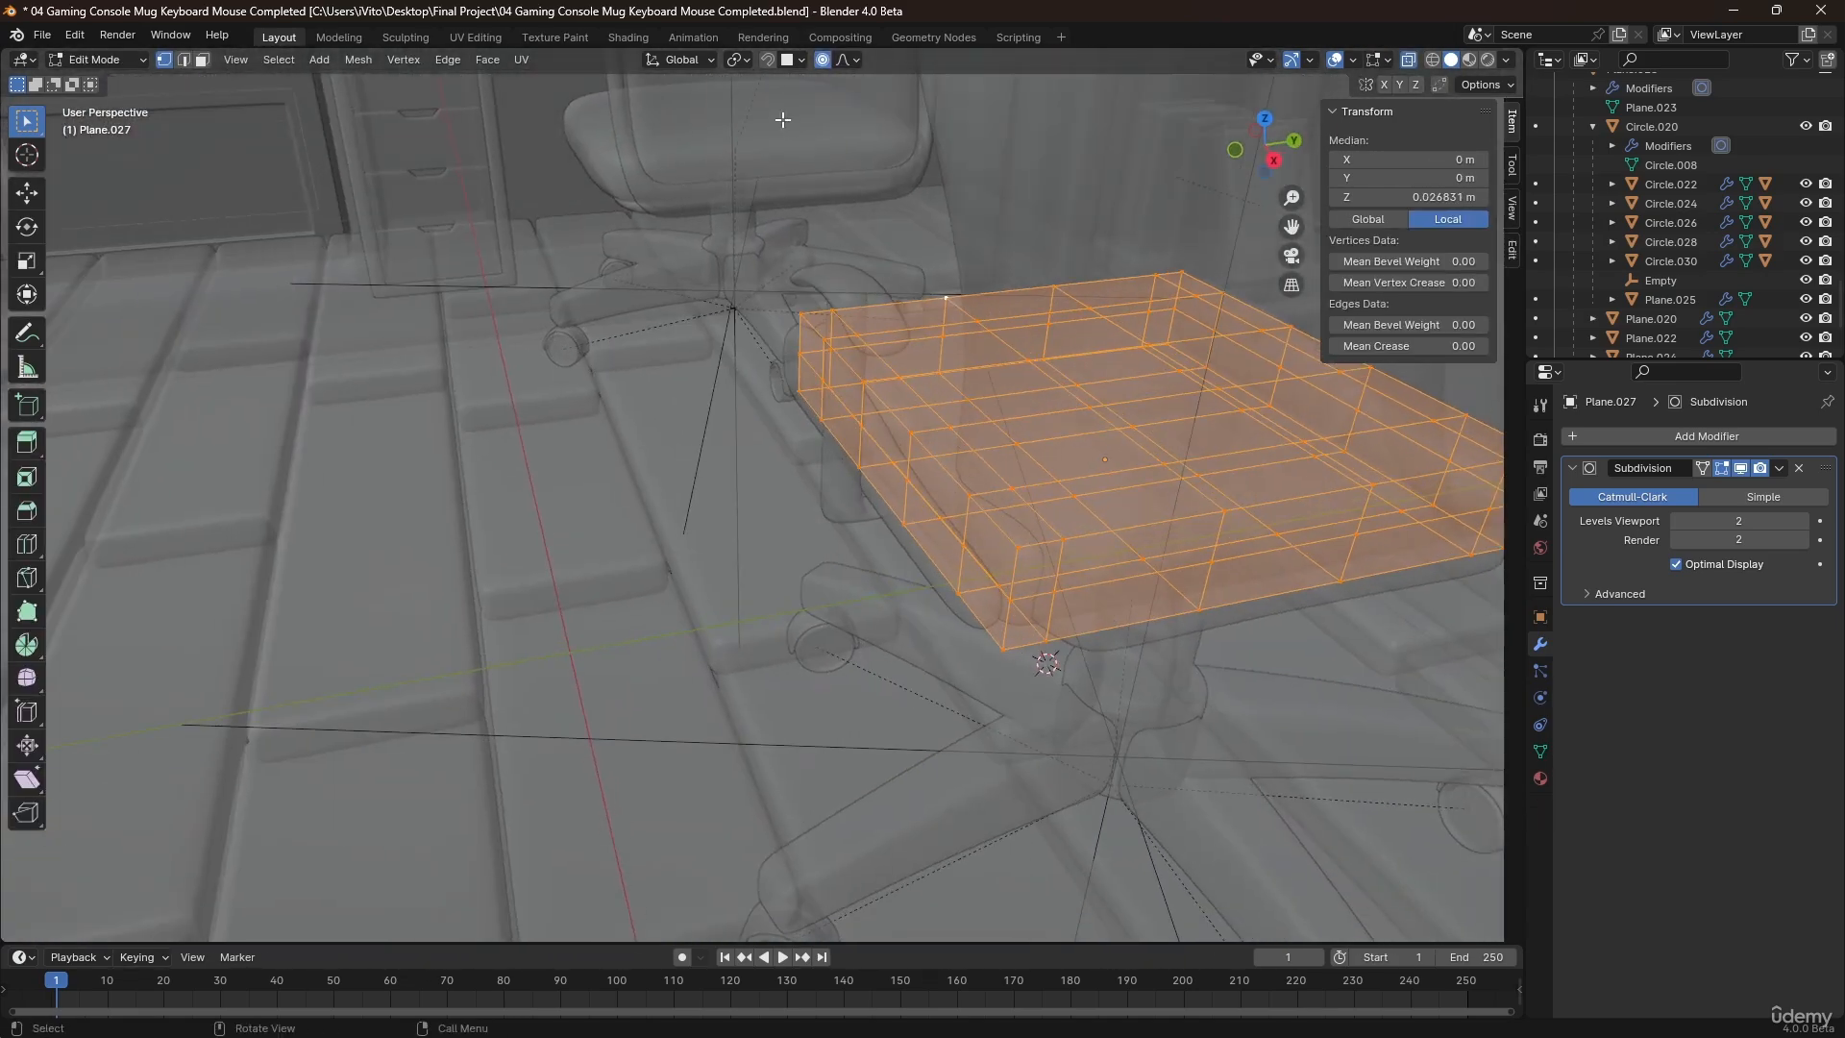
middle_drag(994, 456, 980, 519)
scroll(918, 441, up, 2)
click(888, 421)
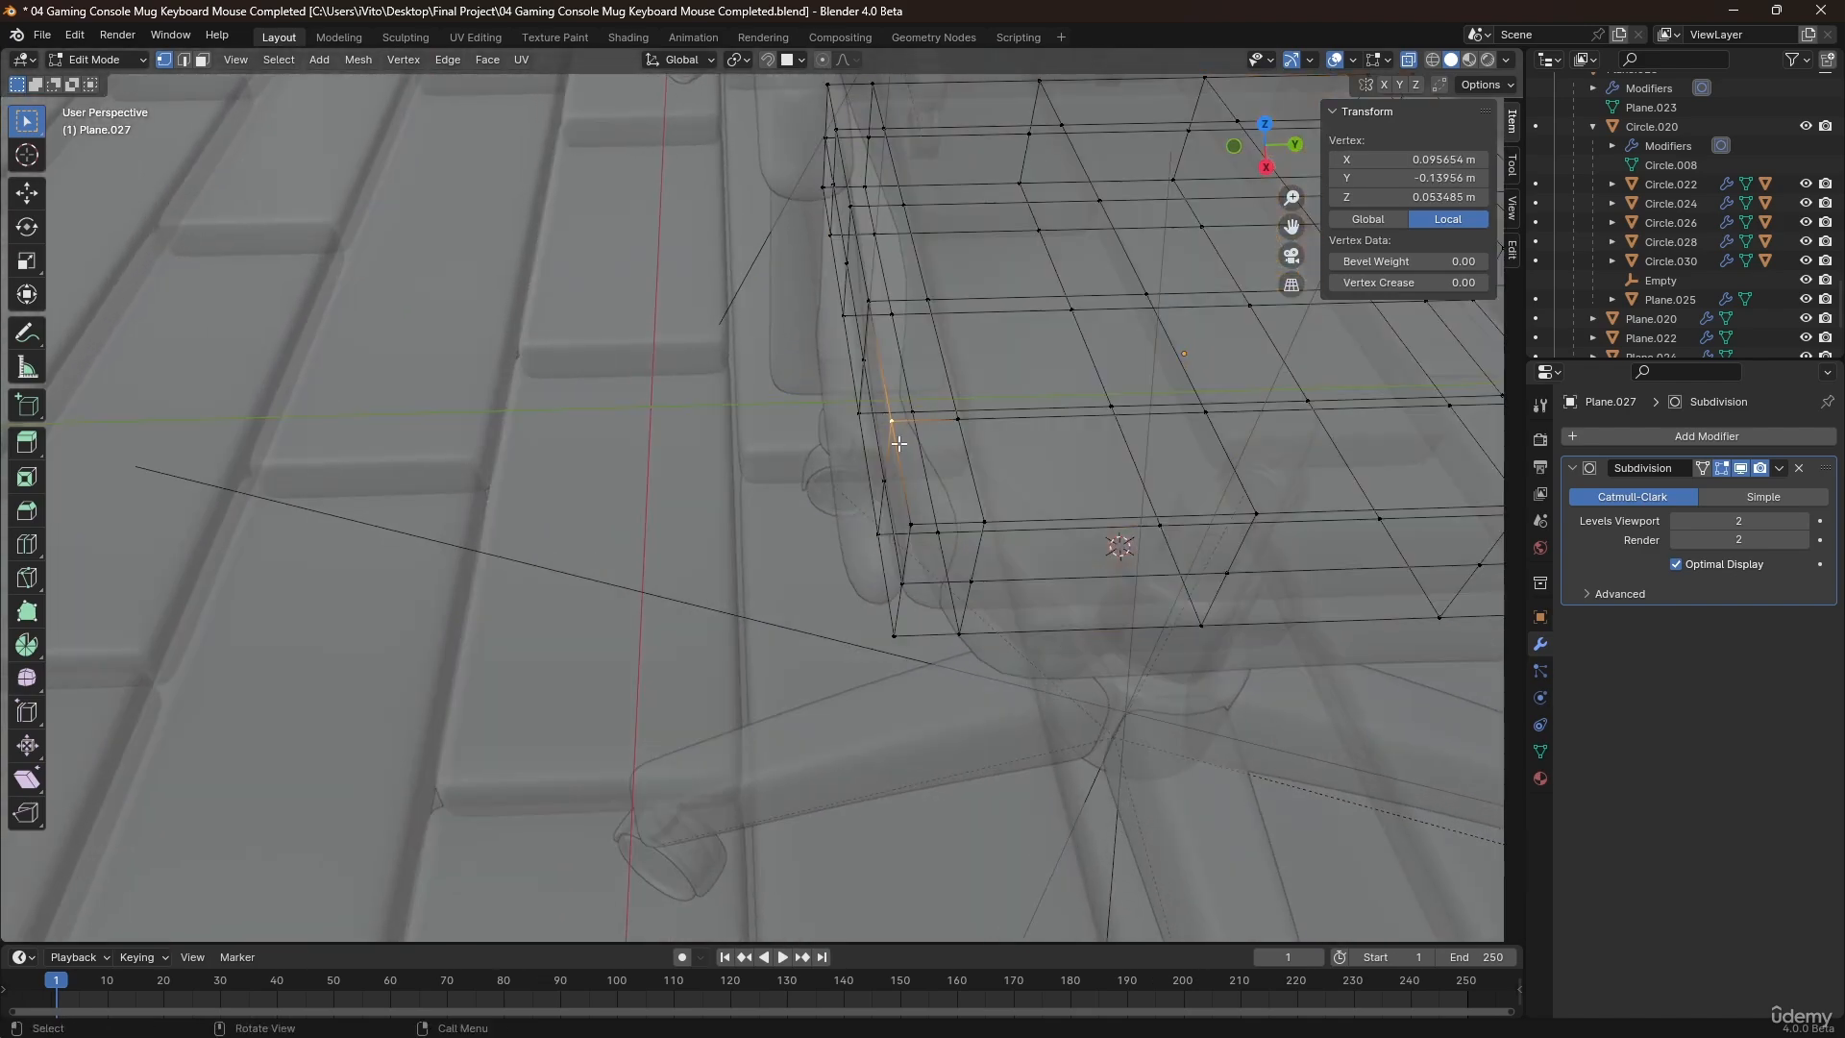
shift+click(874, 535)
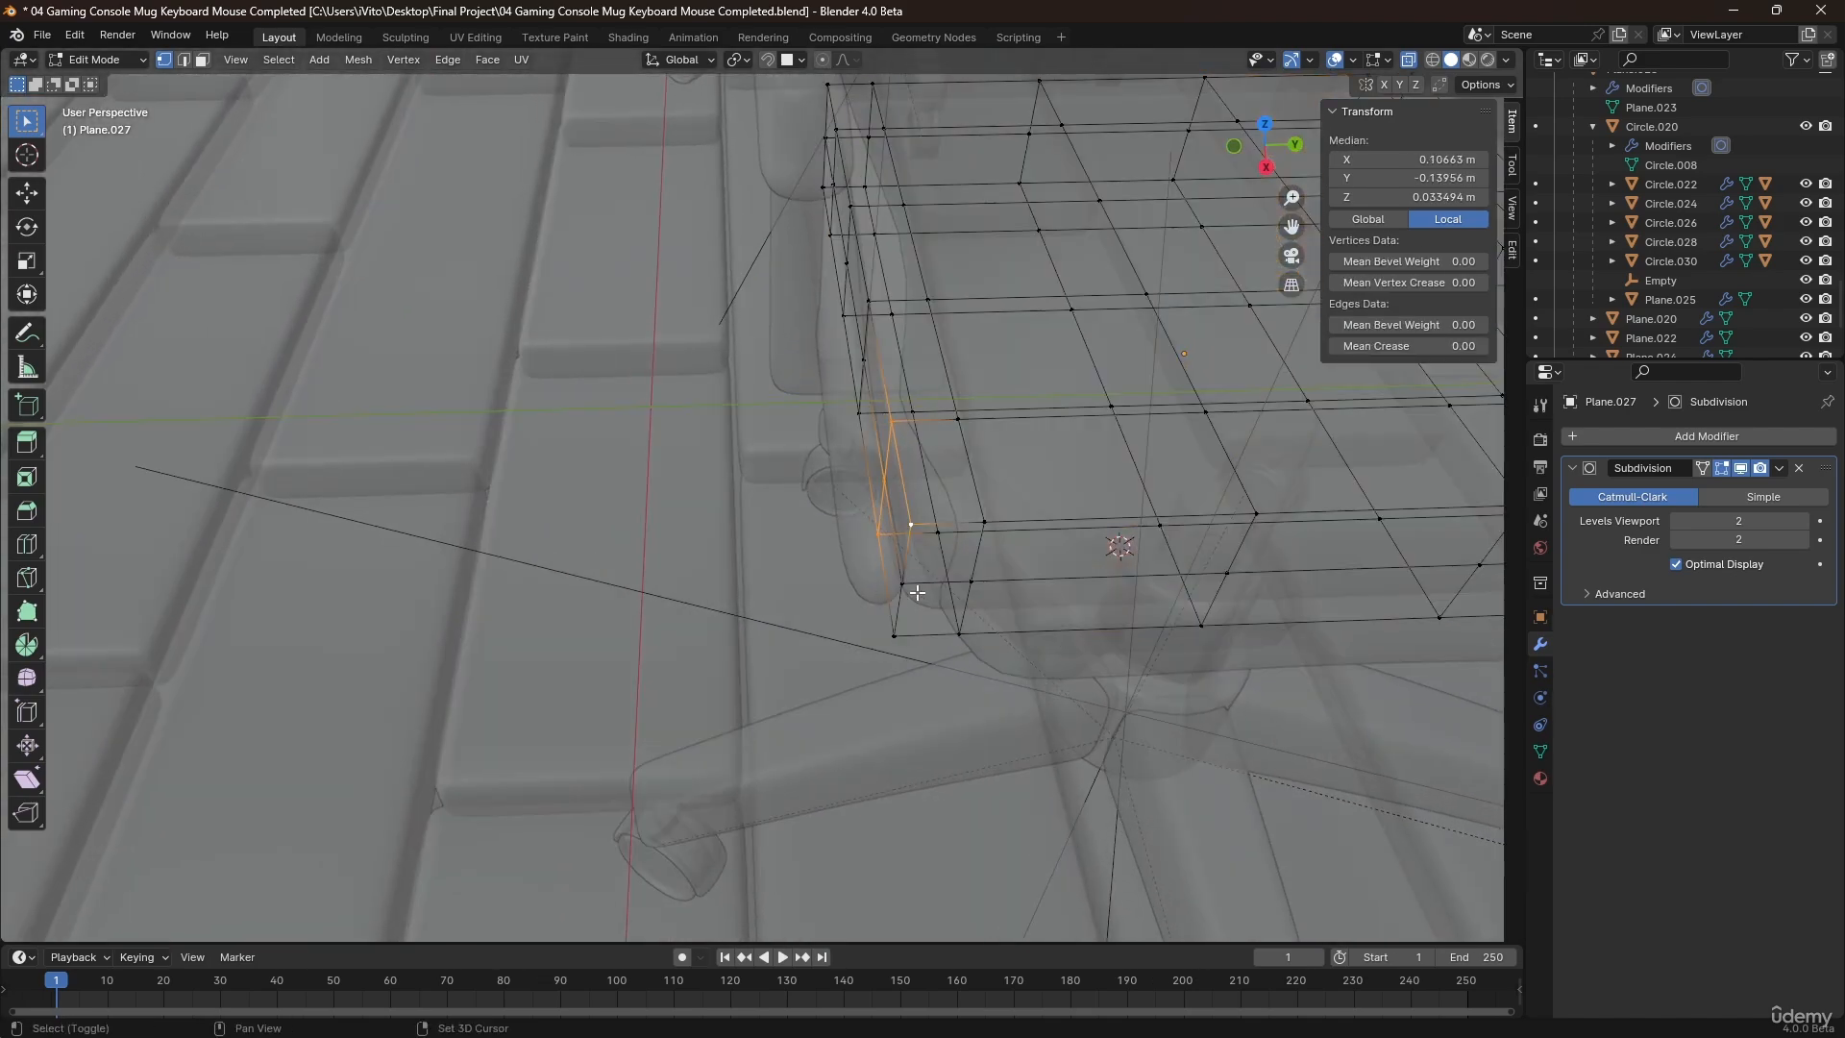
scroll(1001, 560, down, 2)
shift+middle_drag(1000, 553, 951, 534)
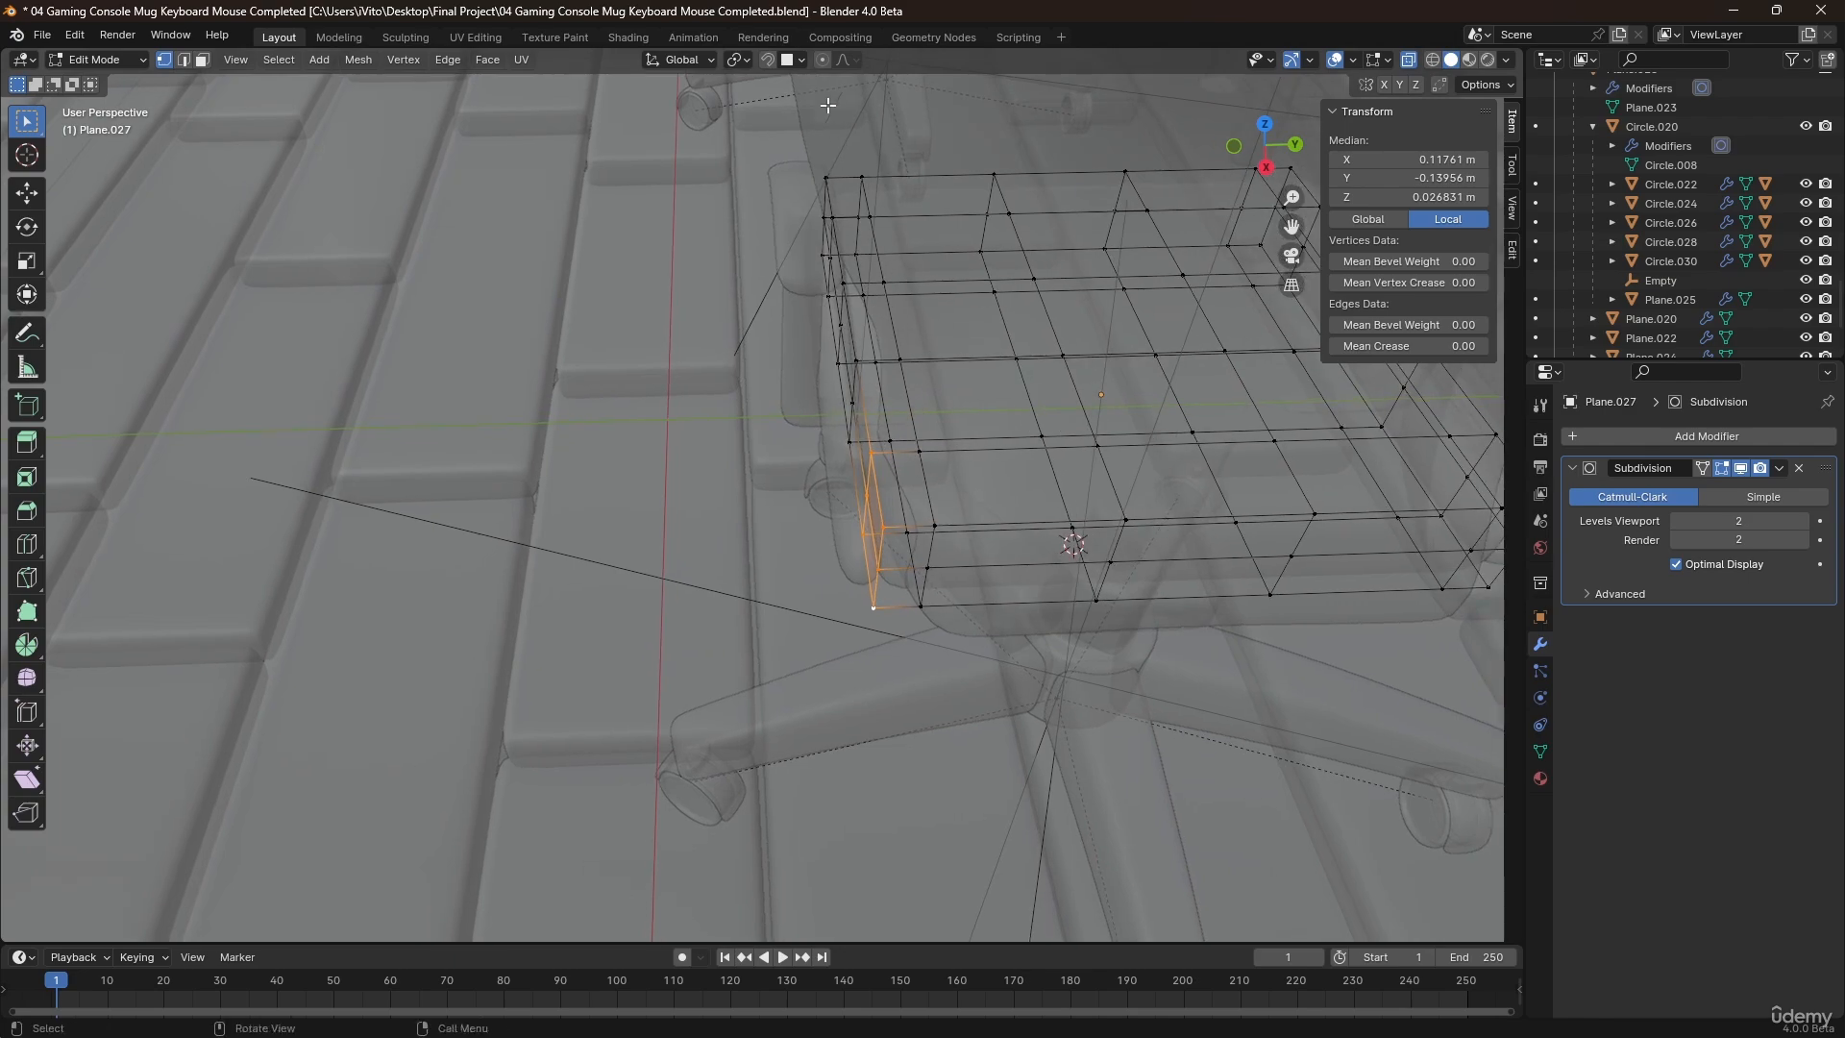
click(823, 62)
key(alt+z)
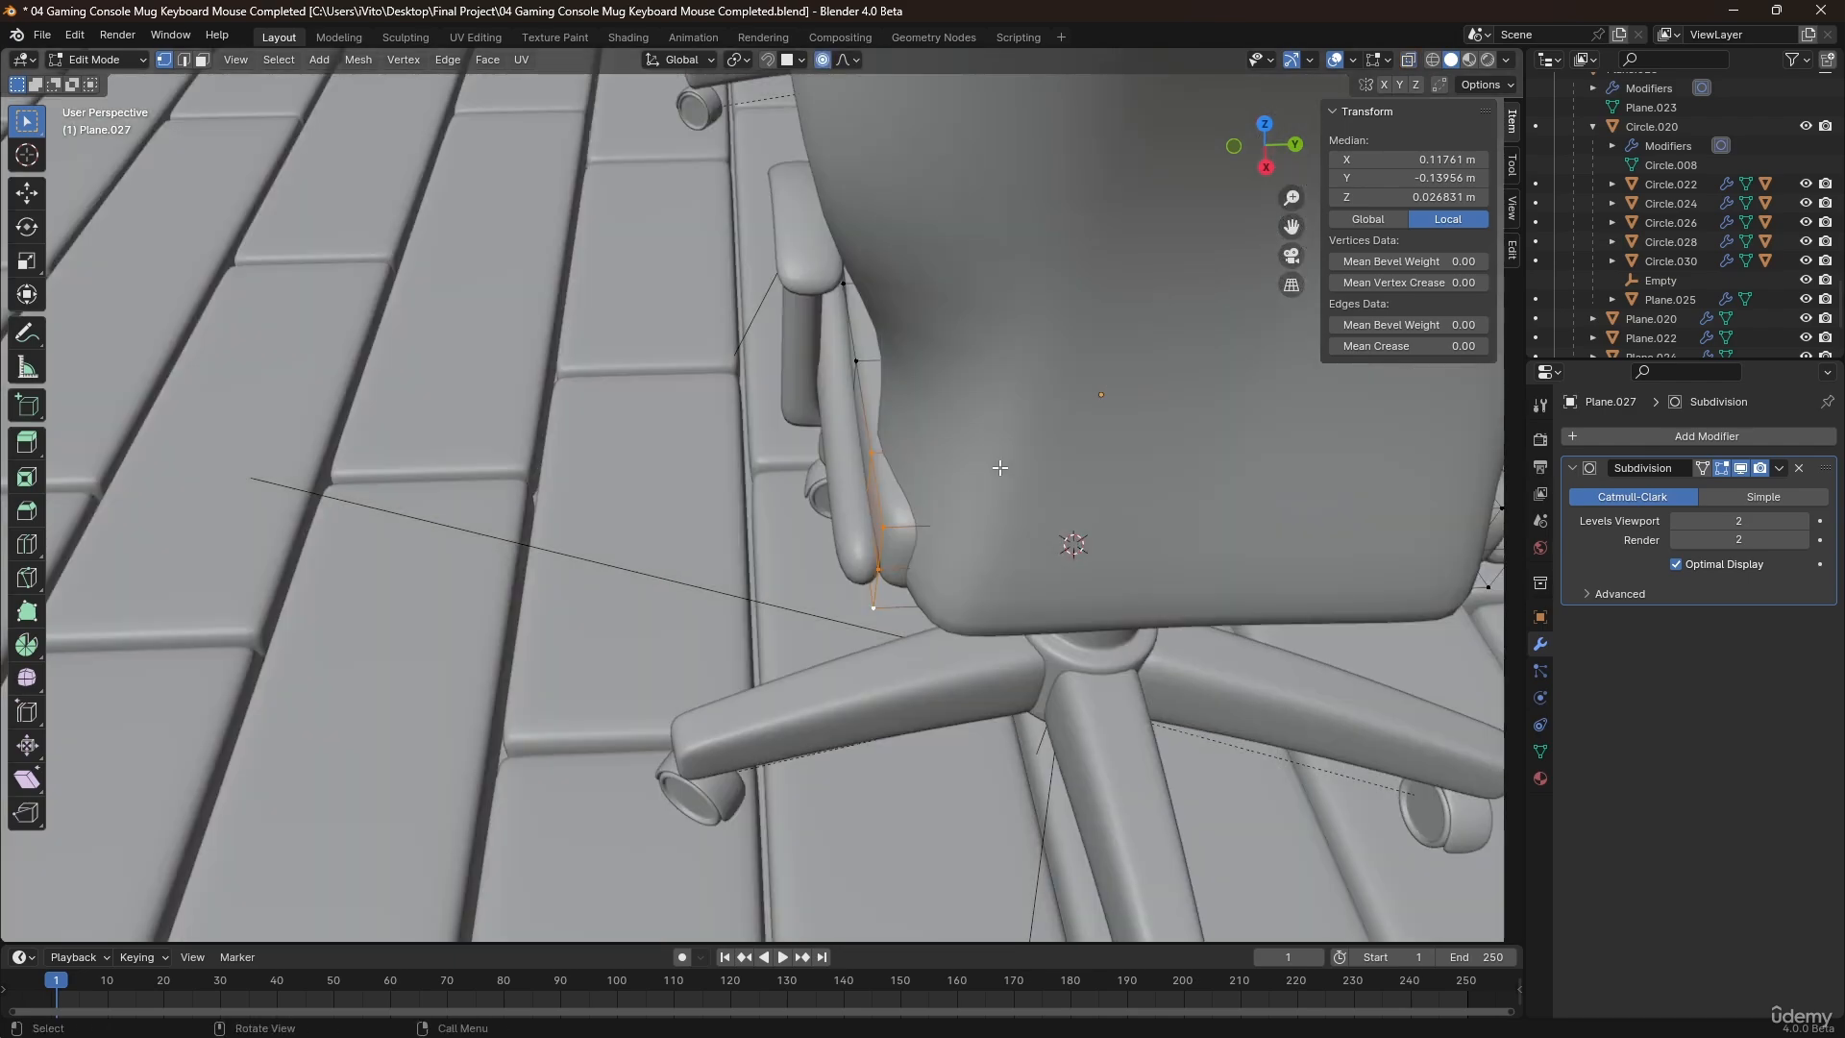
key(g)
key(y)
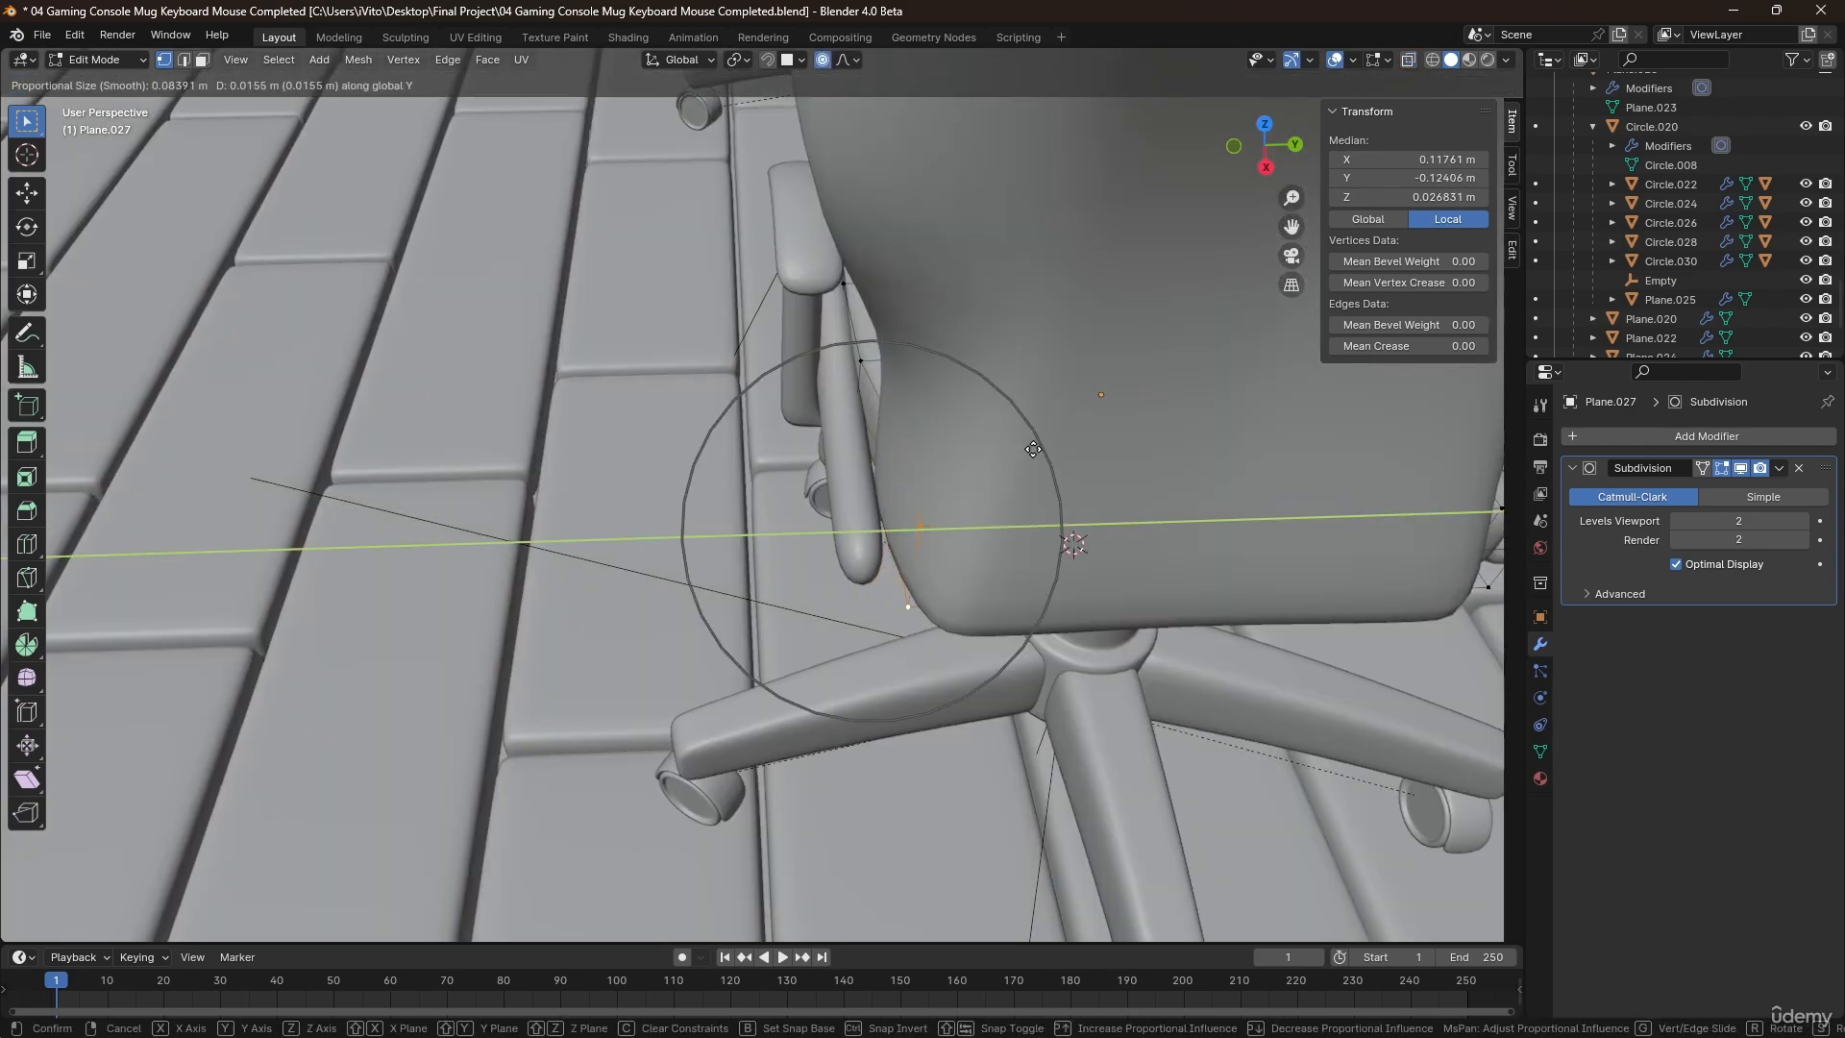
click(1039, 447)
Select the opposite rear corner's vertices with X-ray, move them inward along Y with proportional editing, and return to Object Mode.
middle_drag(1039, 448, 895, 499)
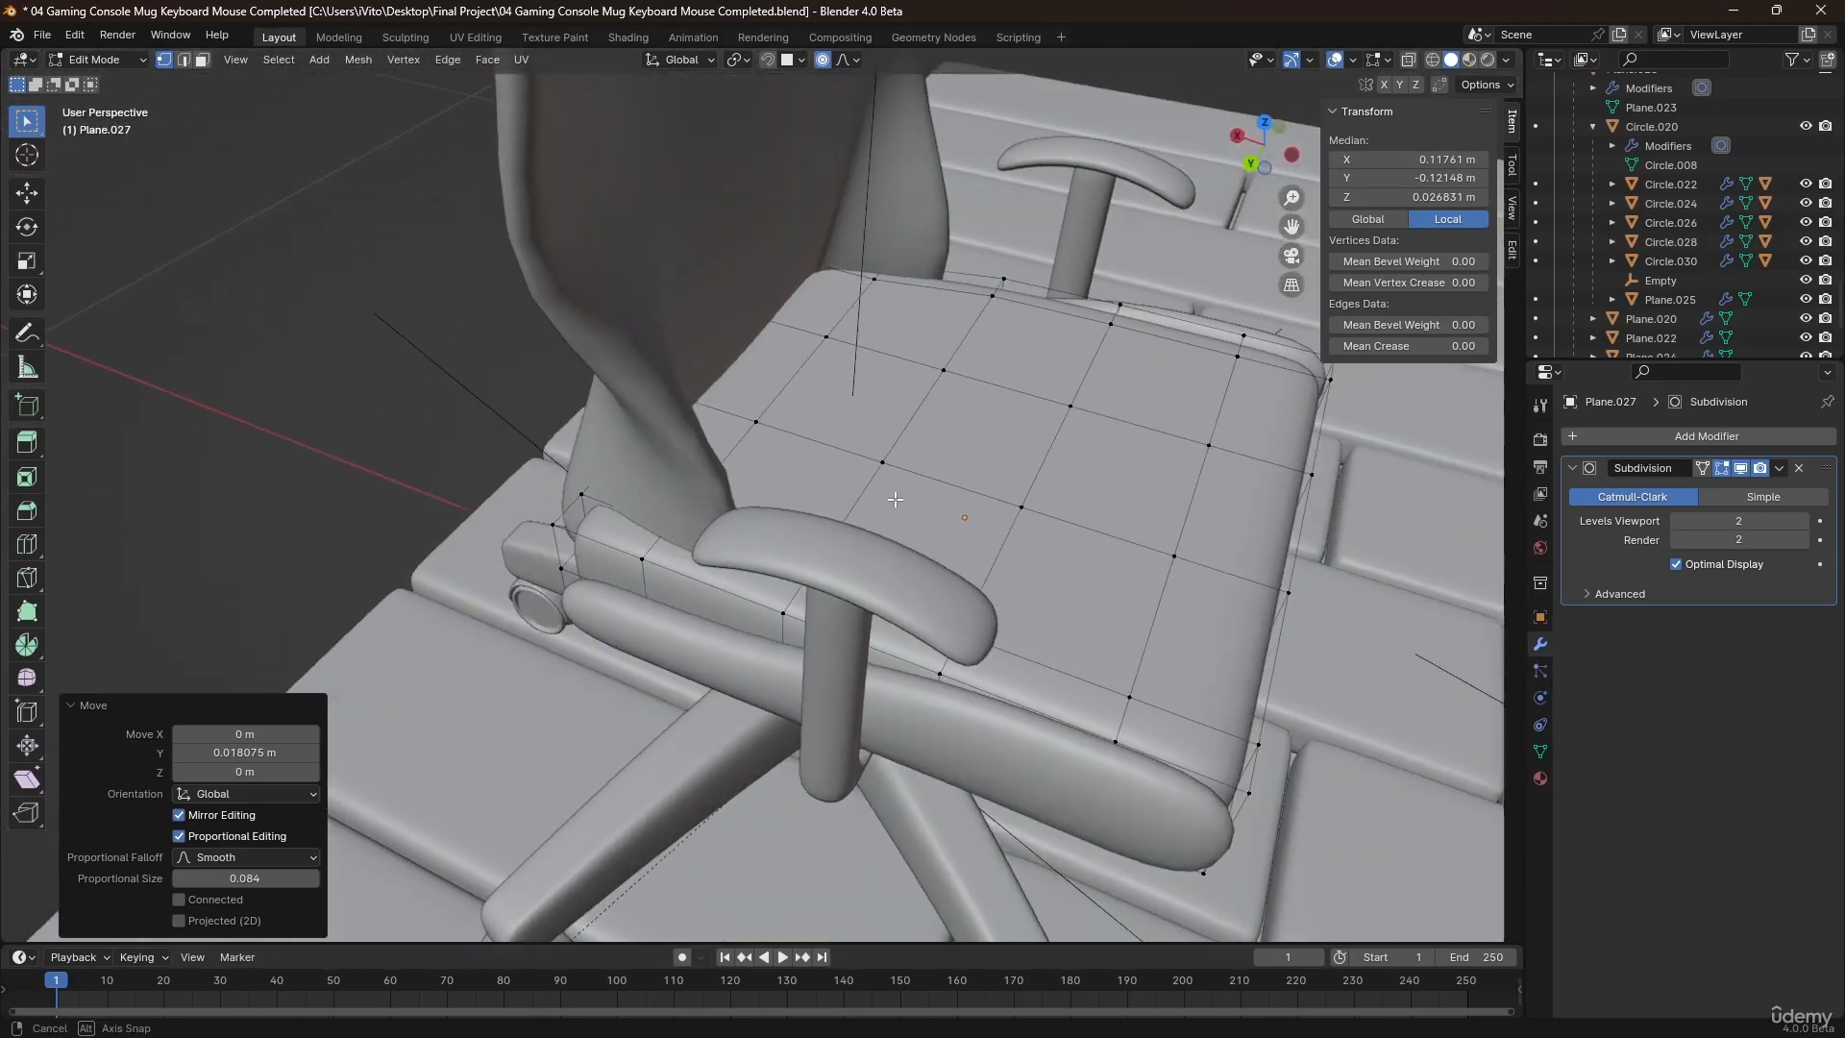
key(alt+z)
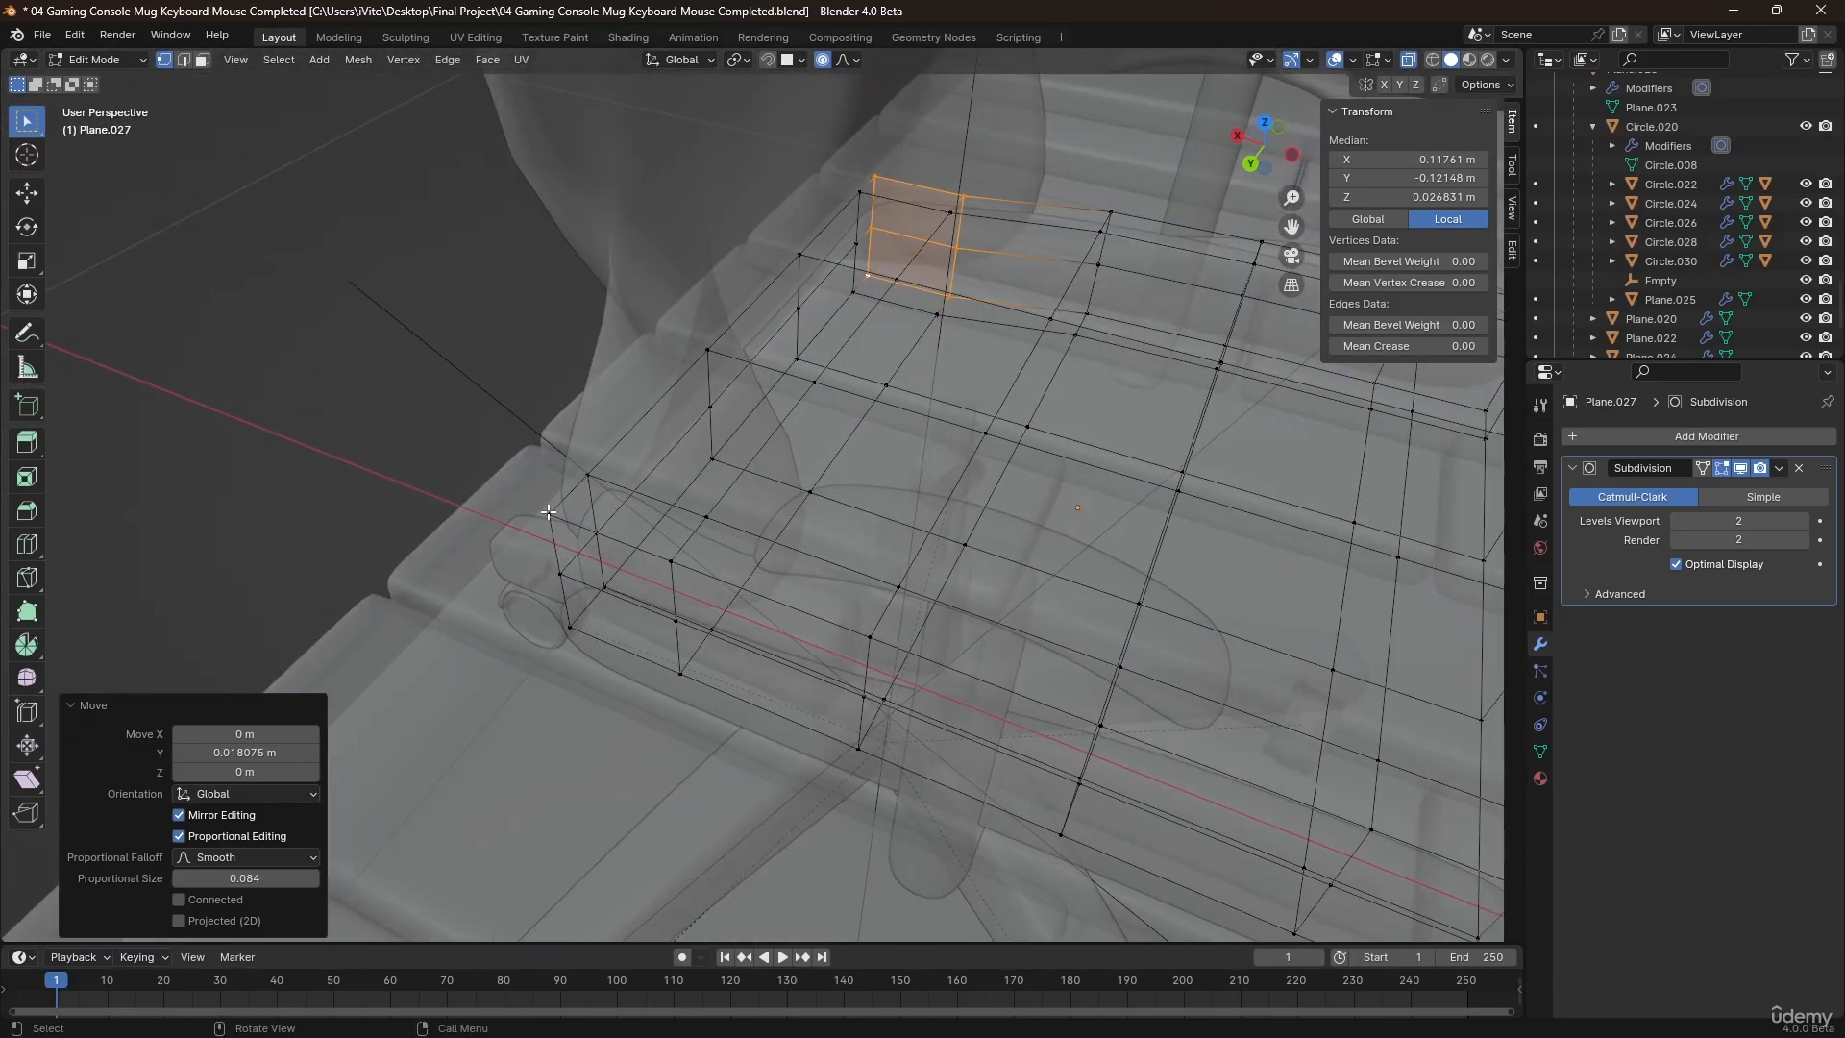
click(549, 515)
shift+click(560, 575)
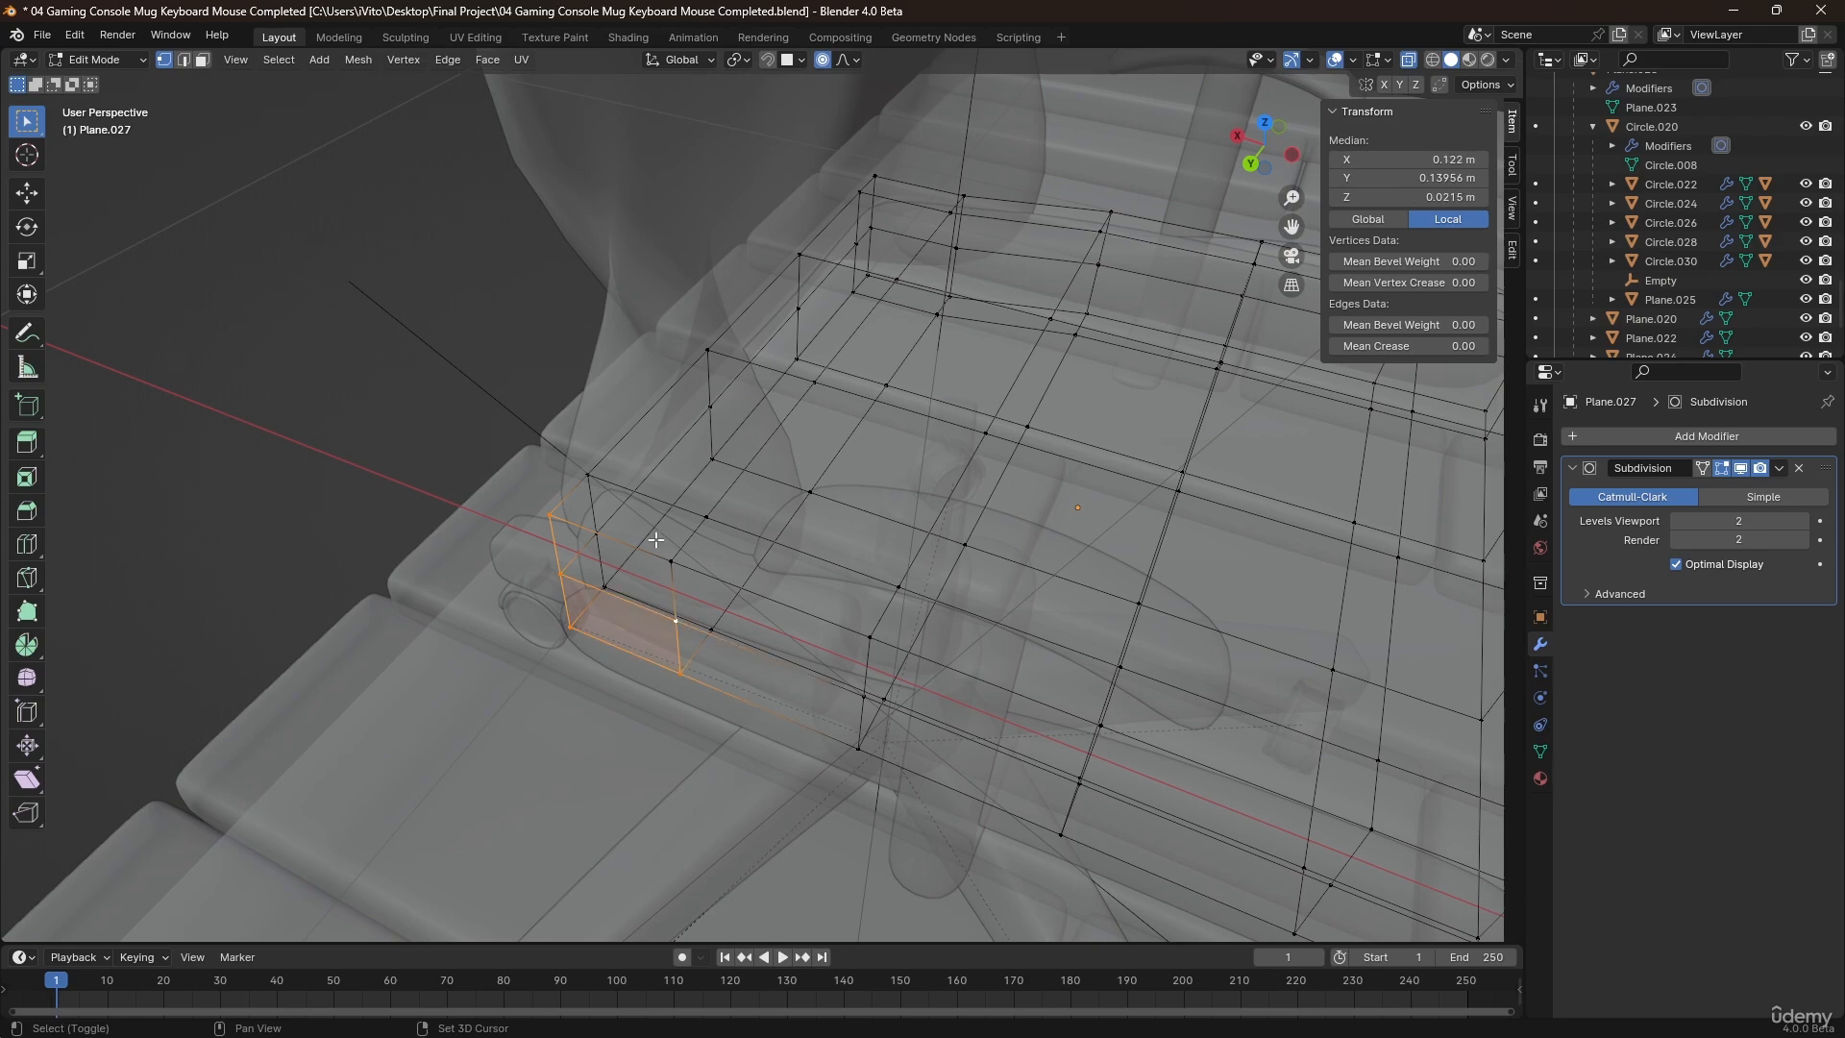
middle_drag(680, 529, 578, 544)
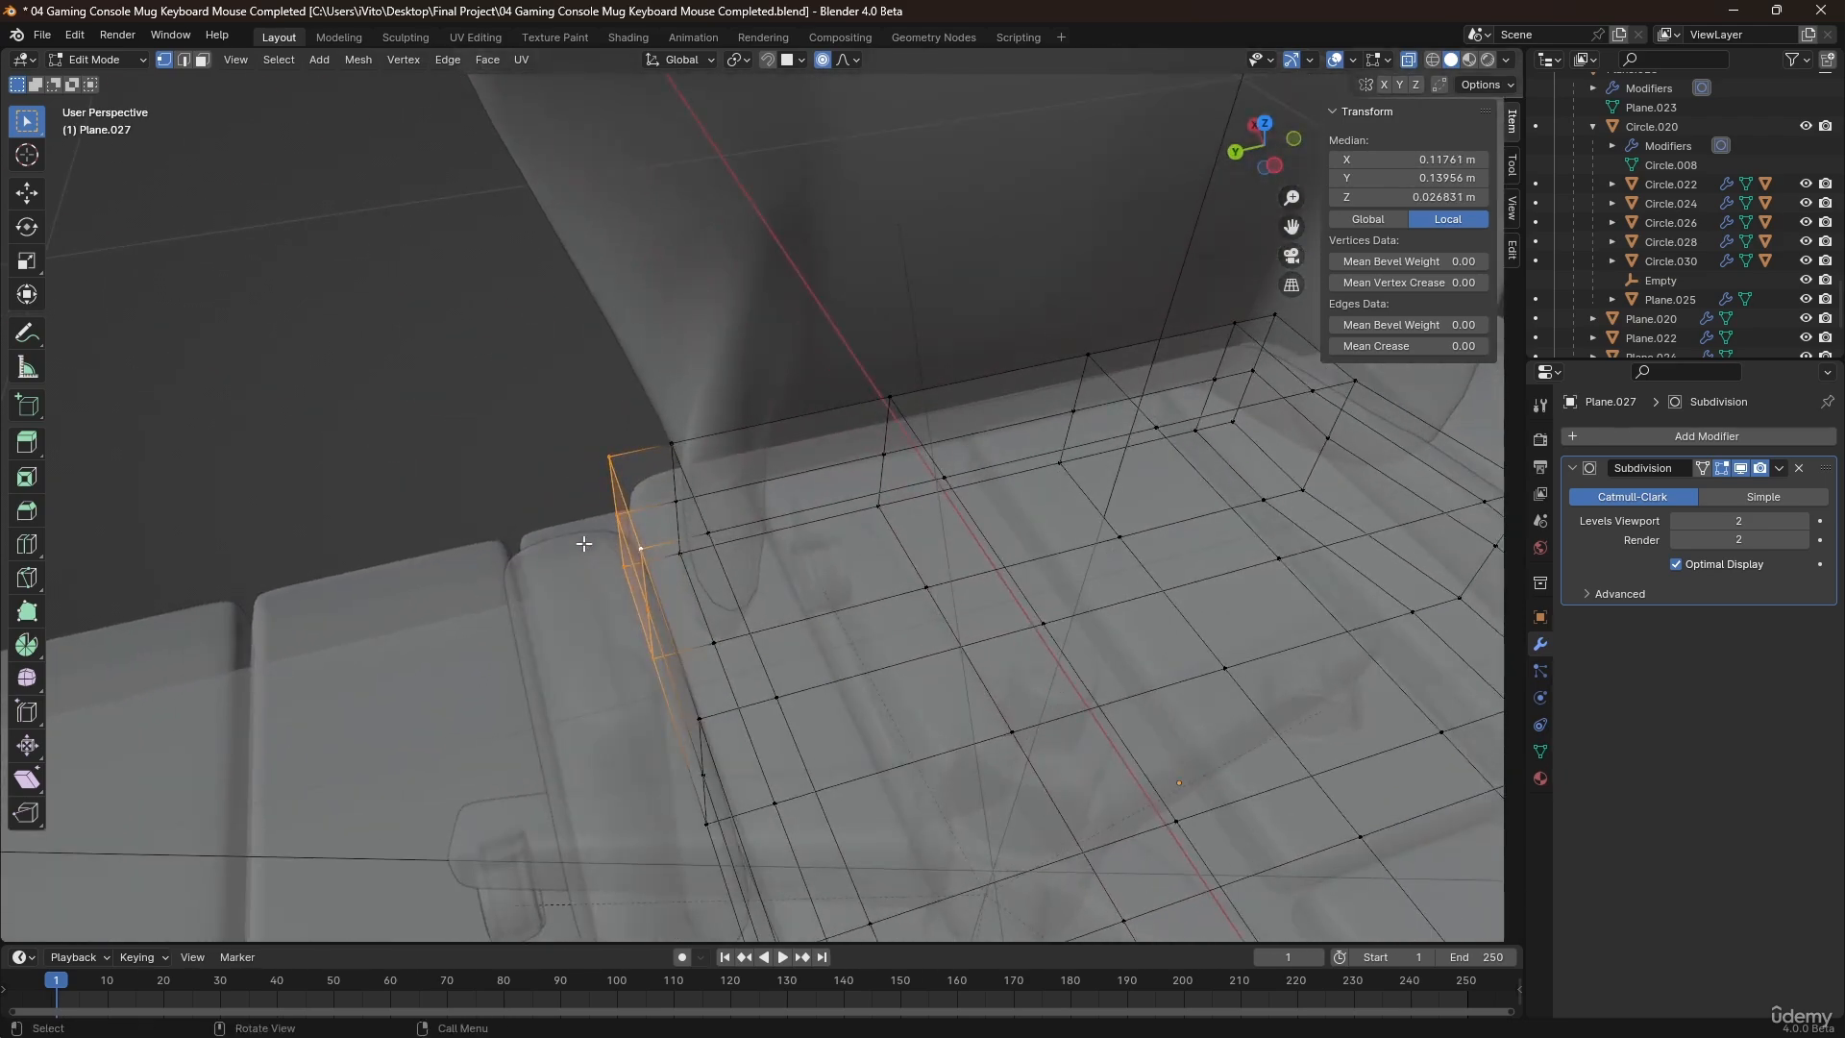
key(alt+z)
key(g)
key(y)
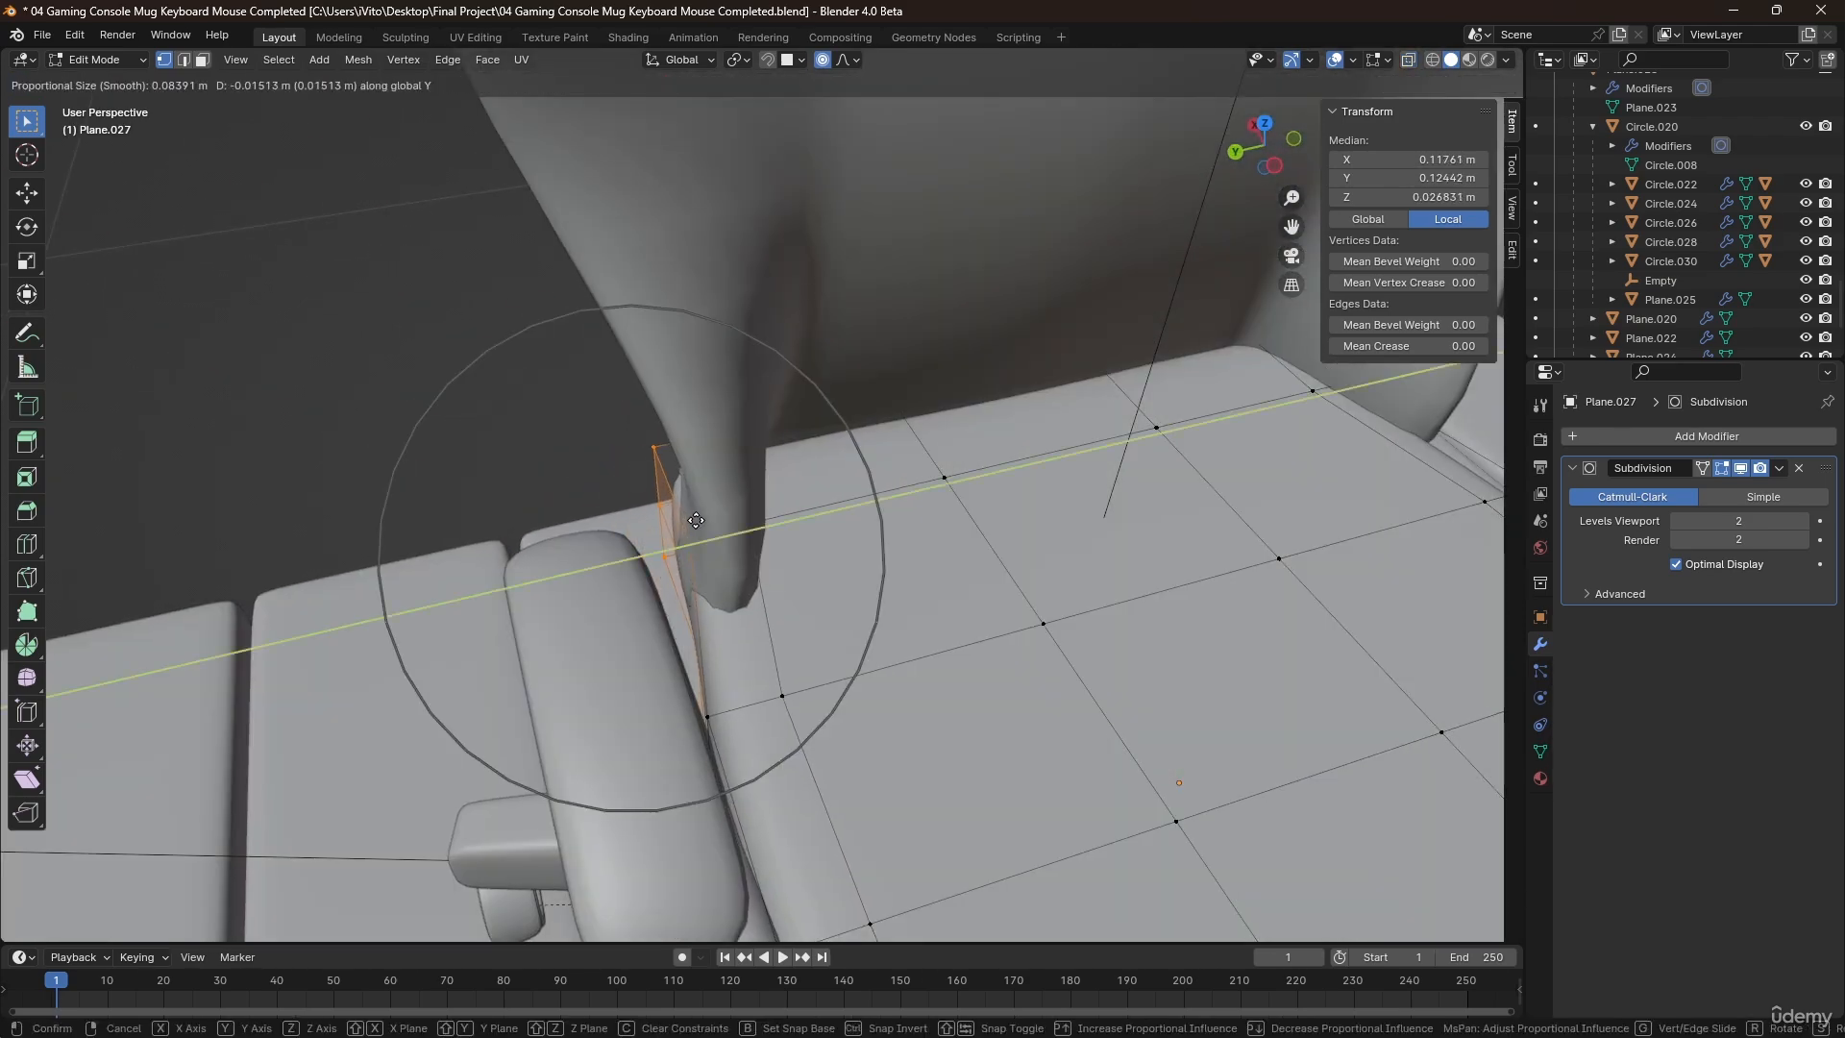
click(761, 524)
middle_drag(760, 523, 482, 750)
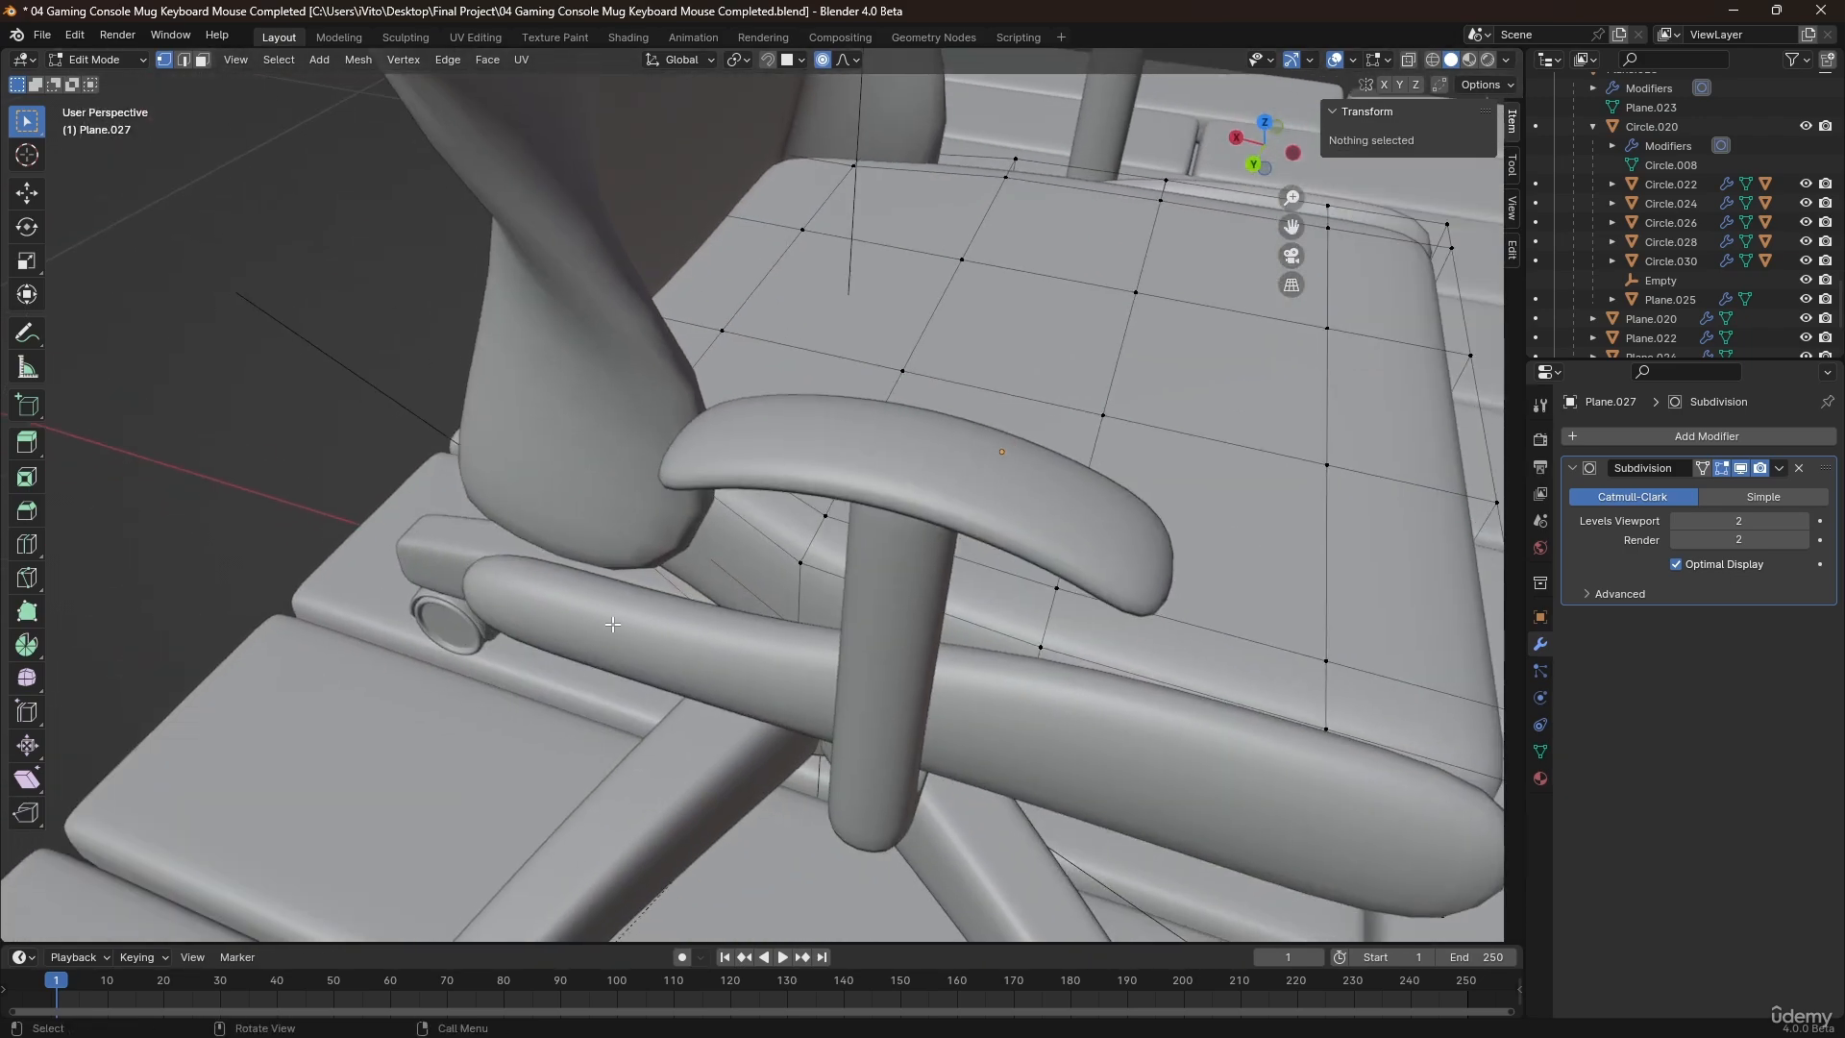
key(Tab)
Open the seat's side bolster in Edit Mode and move its rear vertices about 0.018 m inward along Y with proportional editing.
click(614, 629)
middle_drag(1024, 203, 433, 453)
key(Tab)
scroll(634, 548, up, 2)
middle_drag(685, 524, 606, 488)
drag(849, 600, 850, 600)
middle_drag(780, 490, 775, 548)
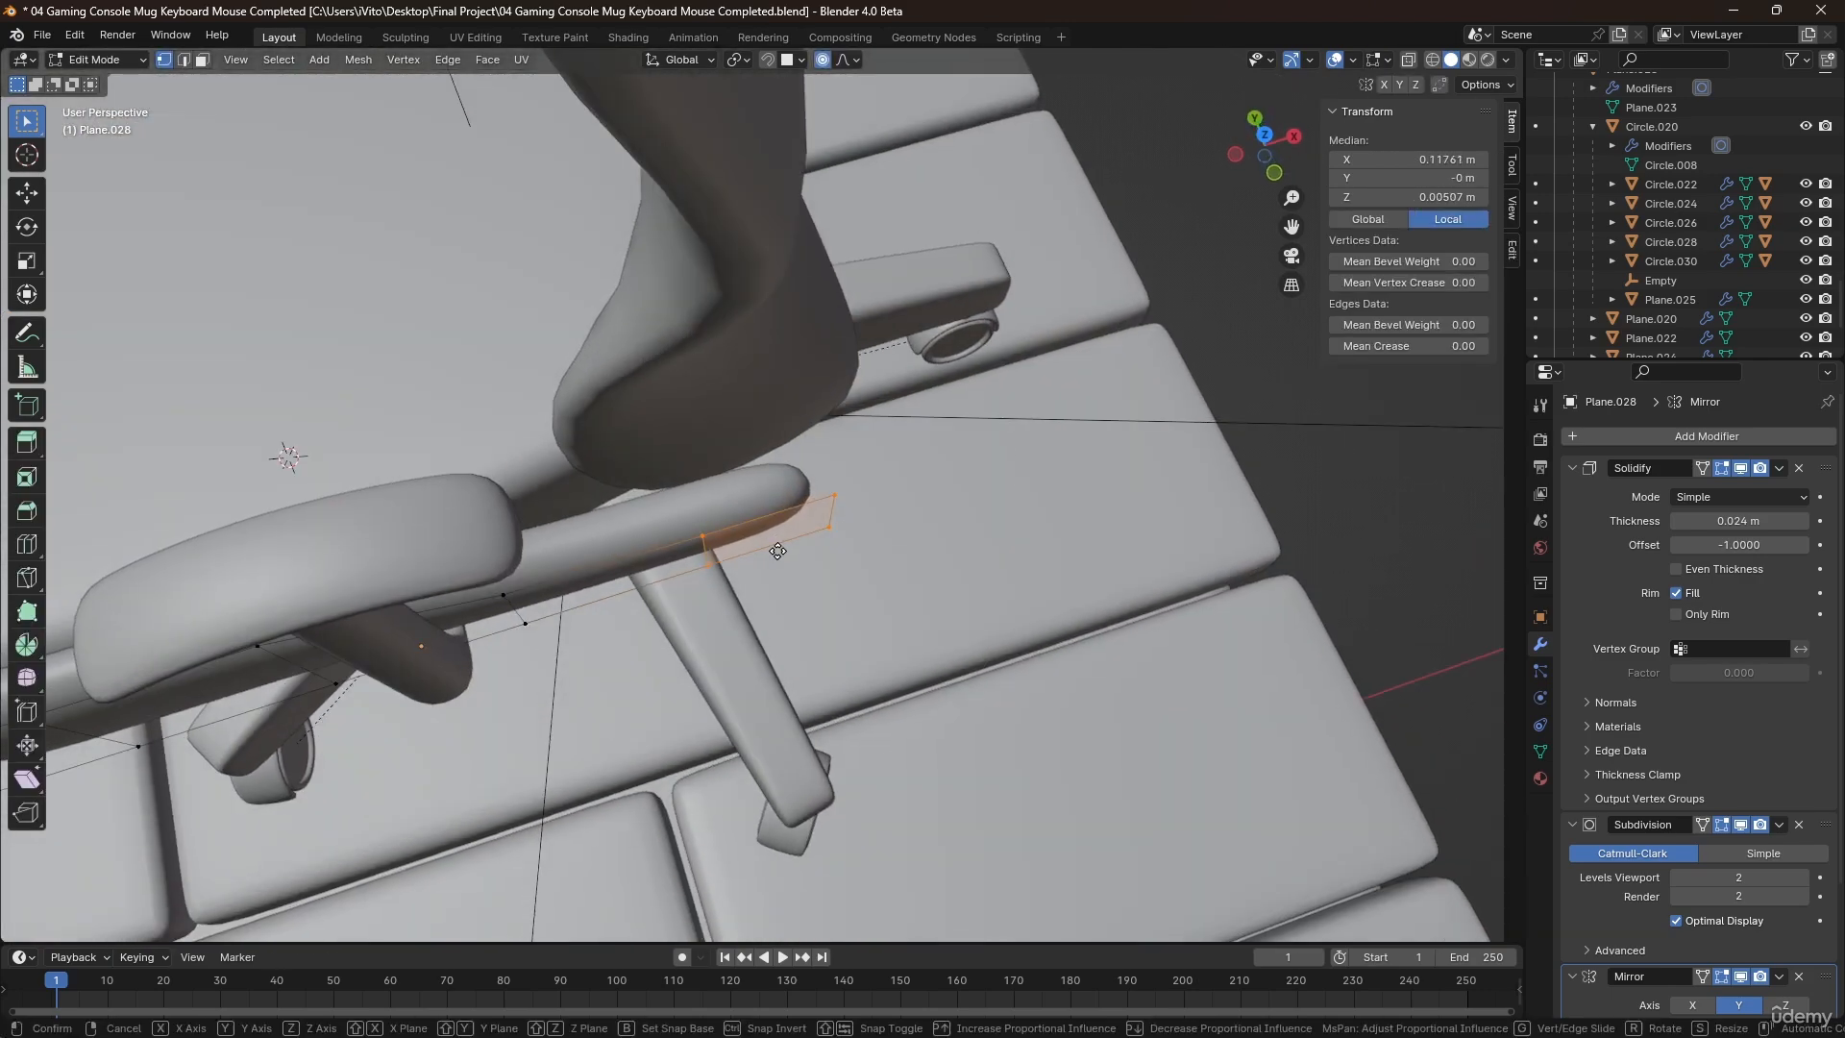
key(g)
key(y)
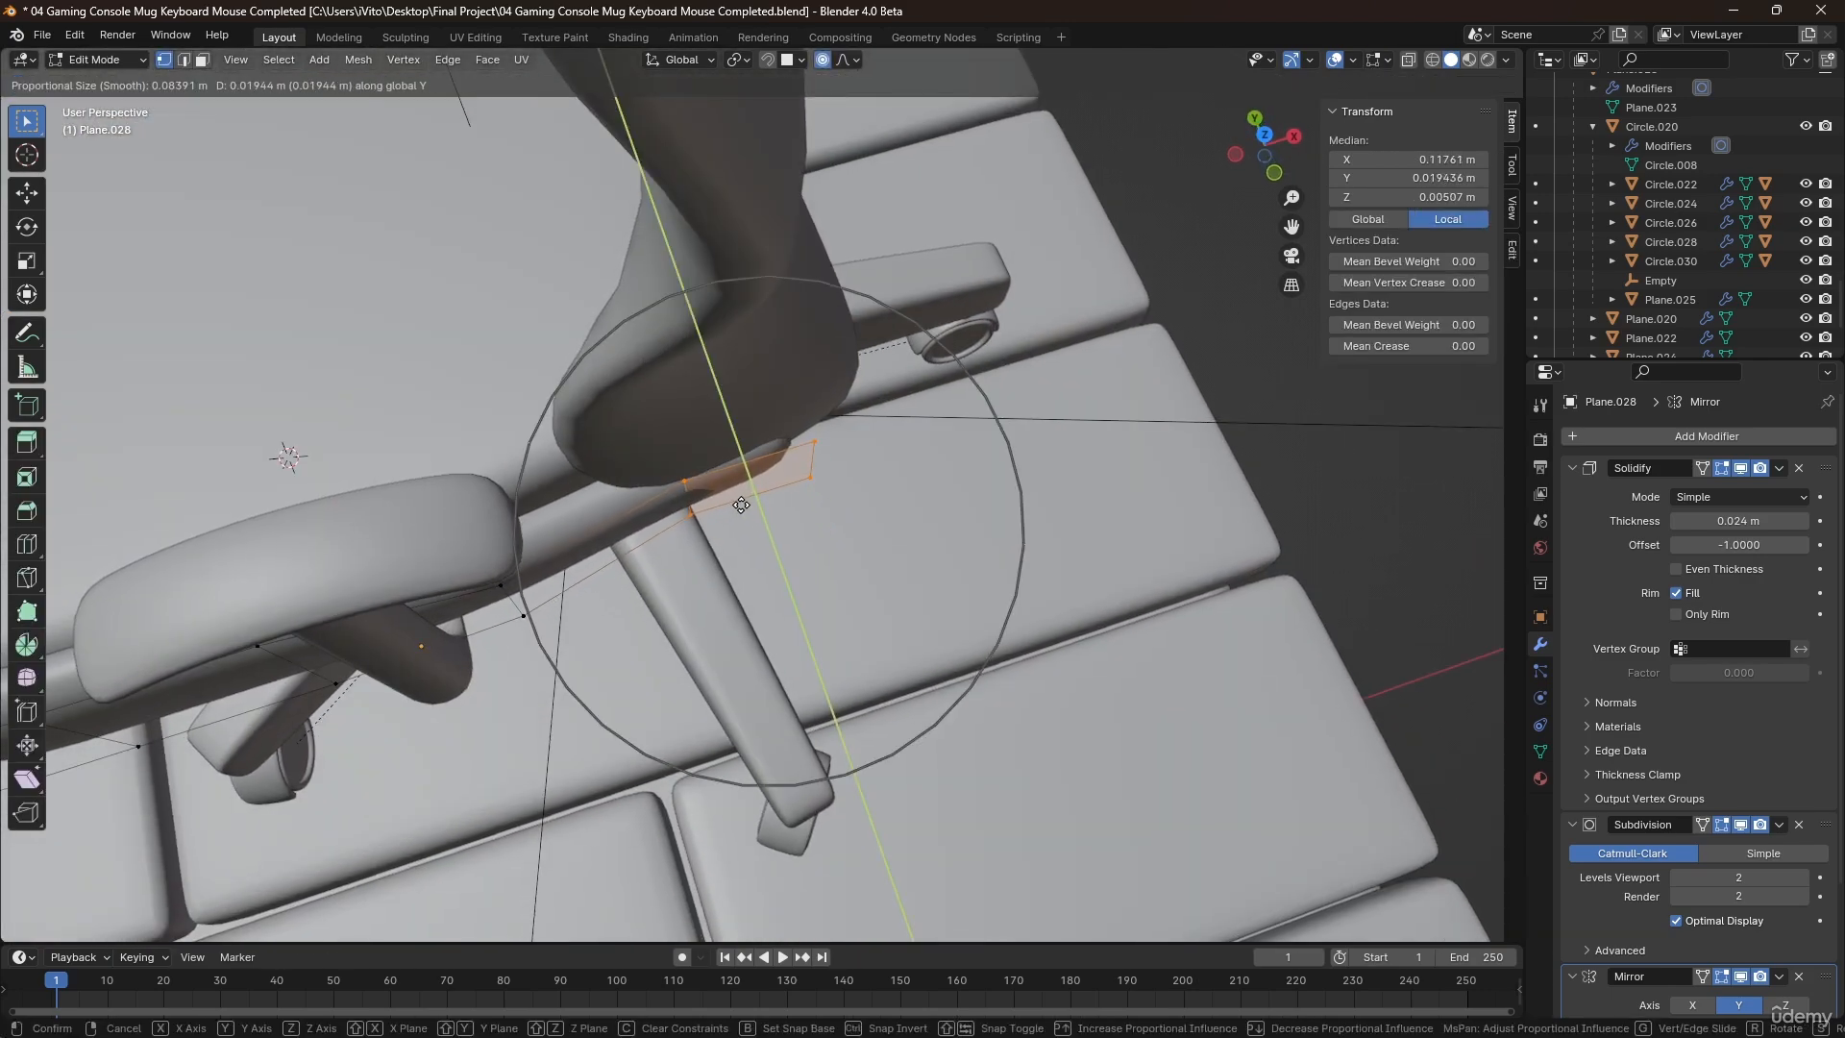
click(741, 507)
key(Tab)
Move the side bolster's rear vertices back outward by 0.009 m along Y.
scroll(741, 506, down, 2)
middle_drag(741, 506, 667, 490)
key(Tab)
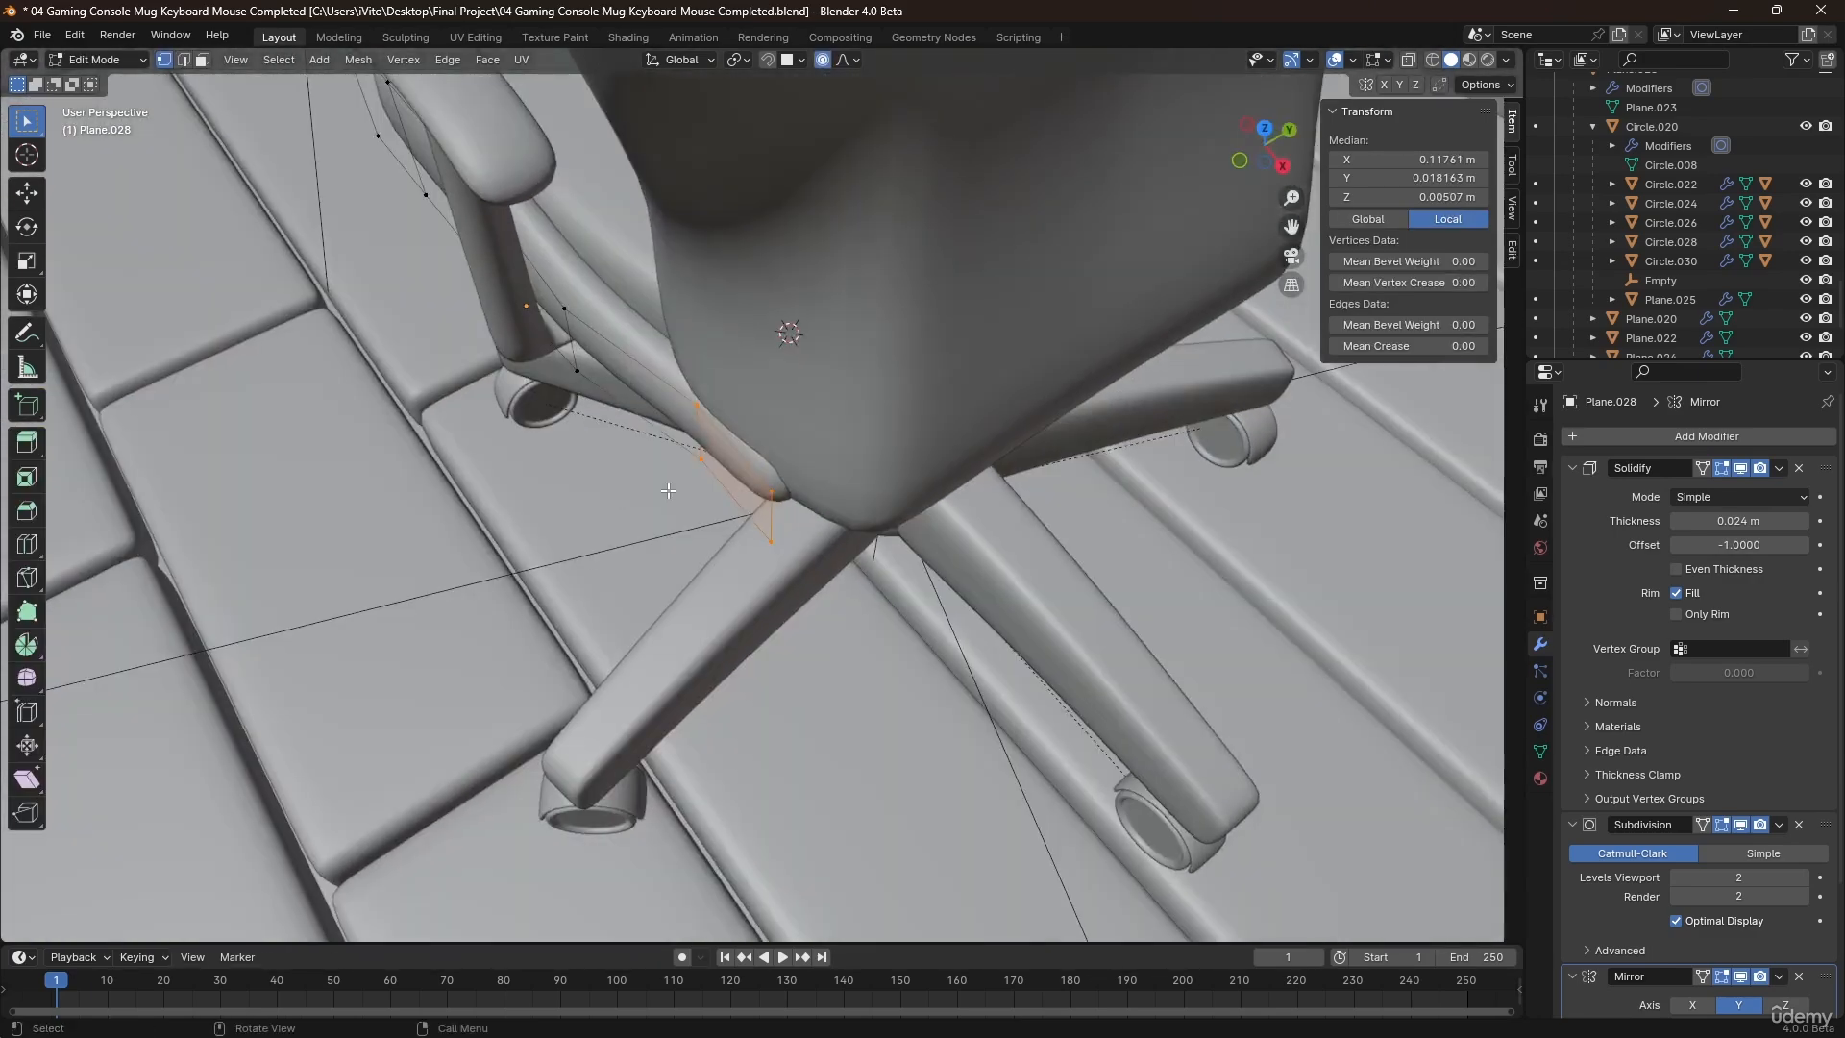
key(g)
key(y)
click(639, 465)
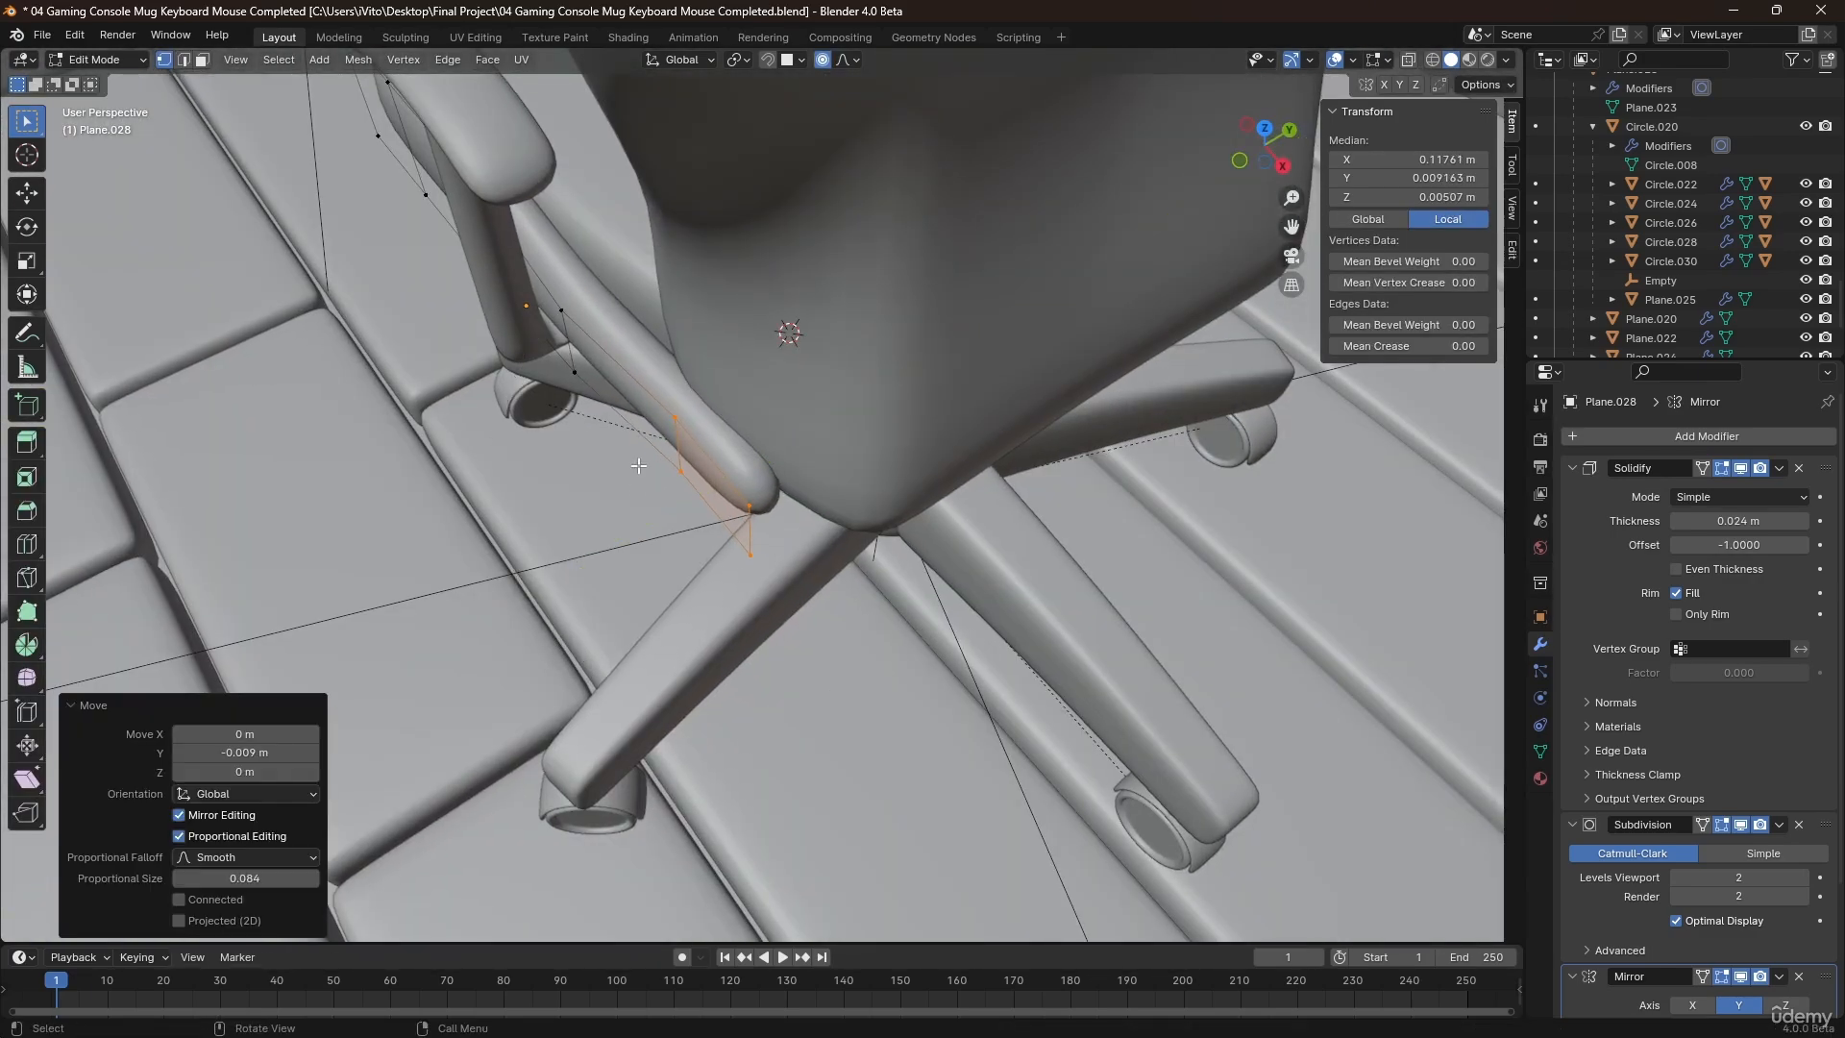
Select the vertex pair near the middle of the side bolster and move it about 0.003 m inward along Y.
click(559, 309)
right_click(597, 363)
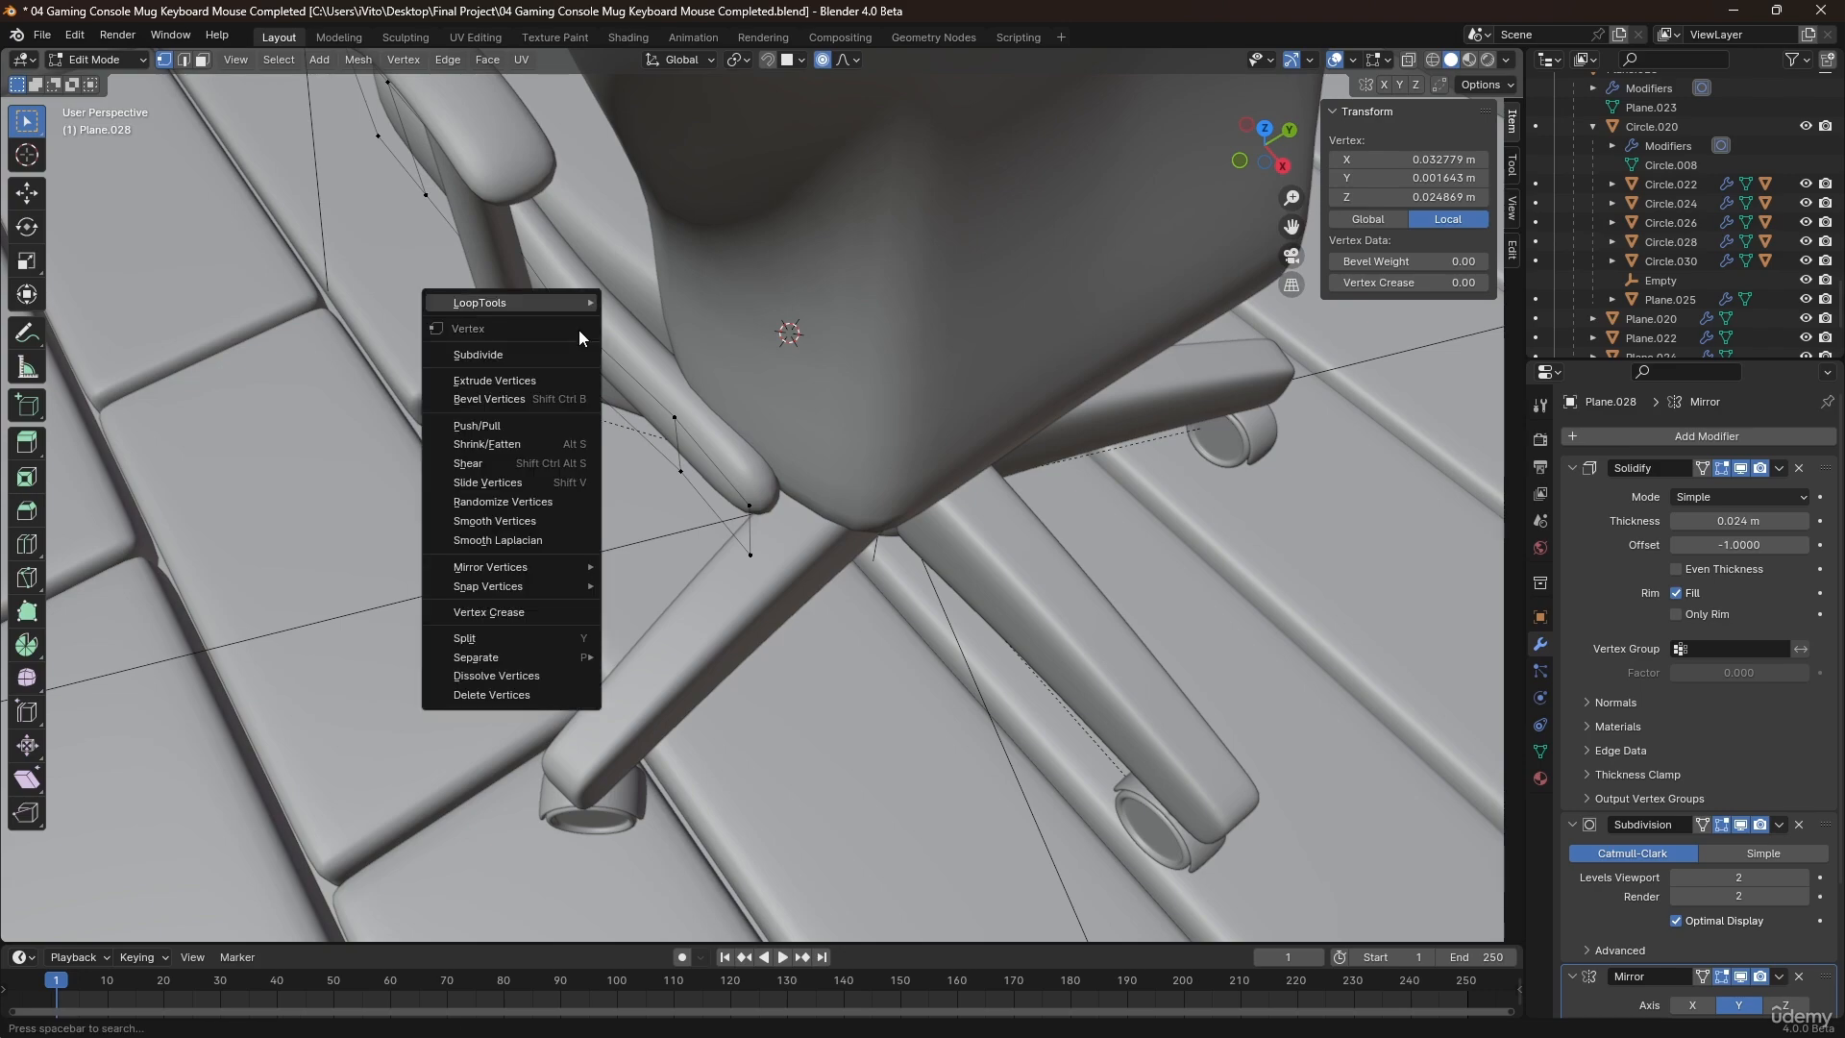
key(Escape)
scroll(517, 290, up, 2)
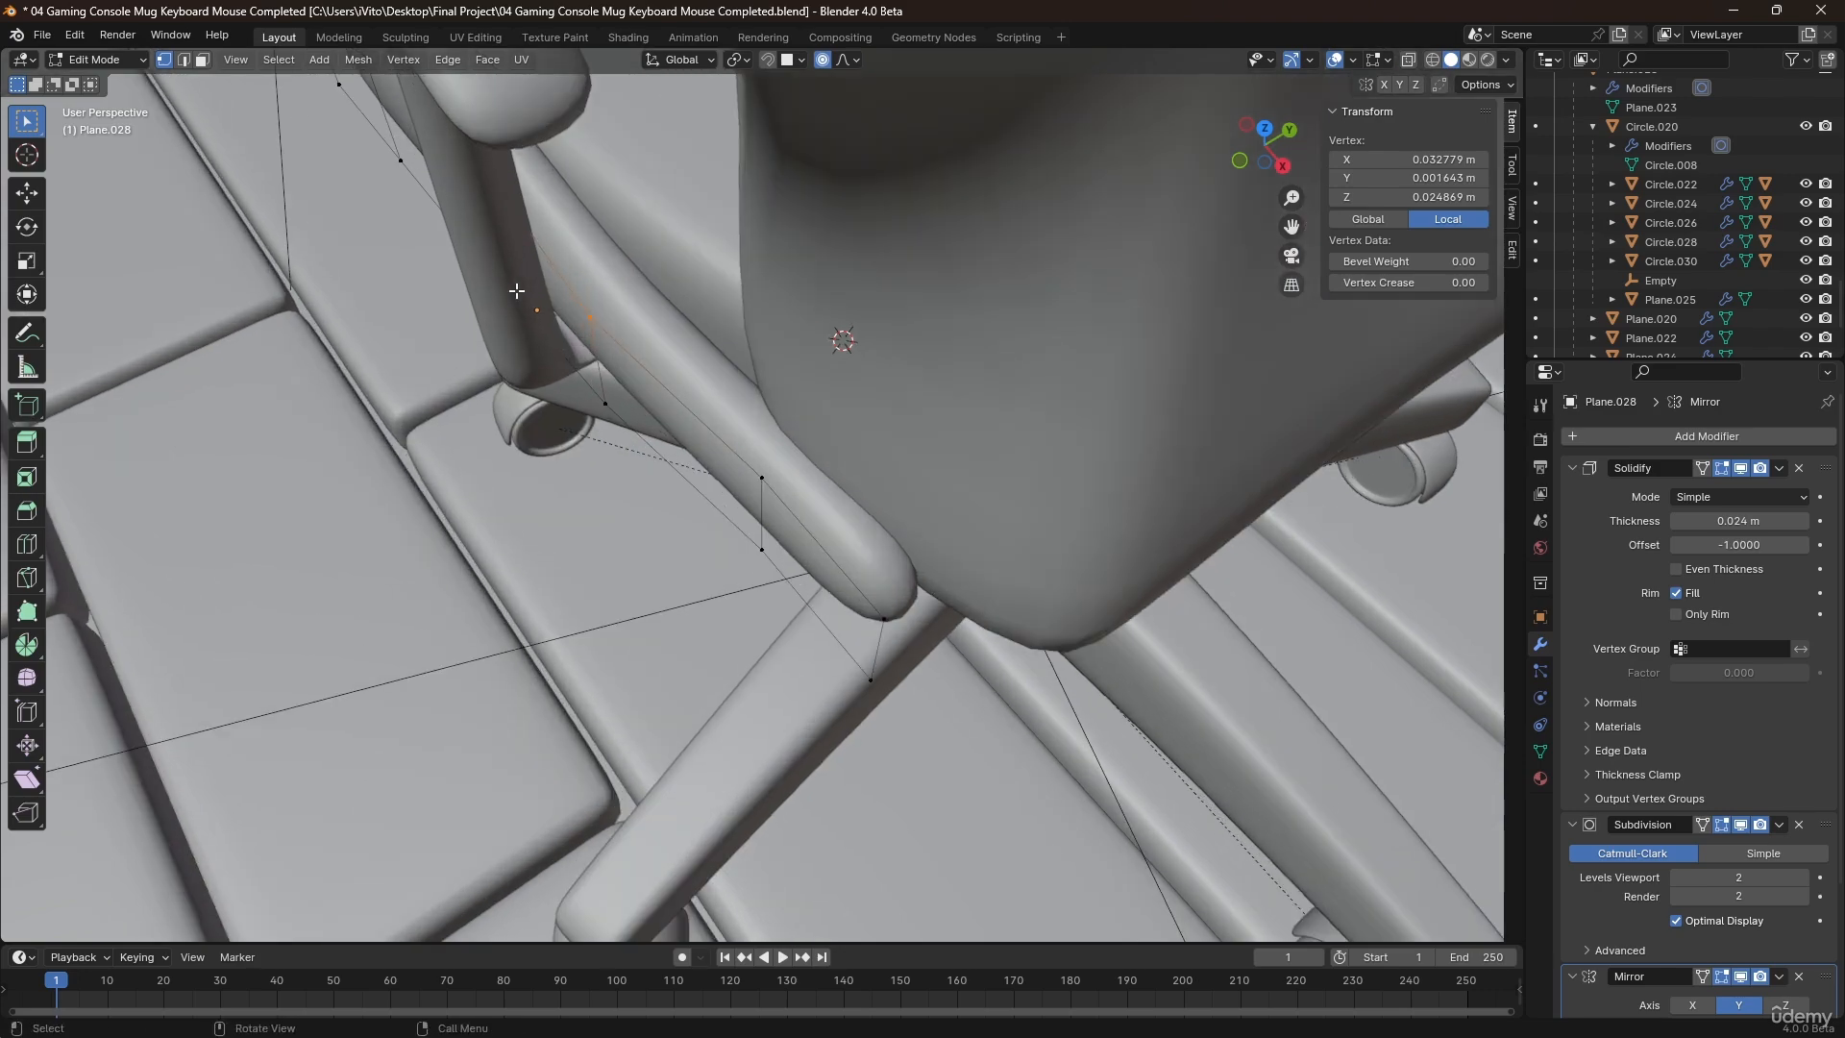
drag(620, 420, 620, 421)
key(g)
key(y)
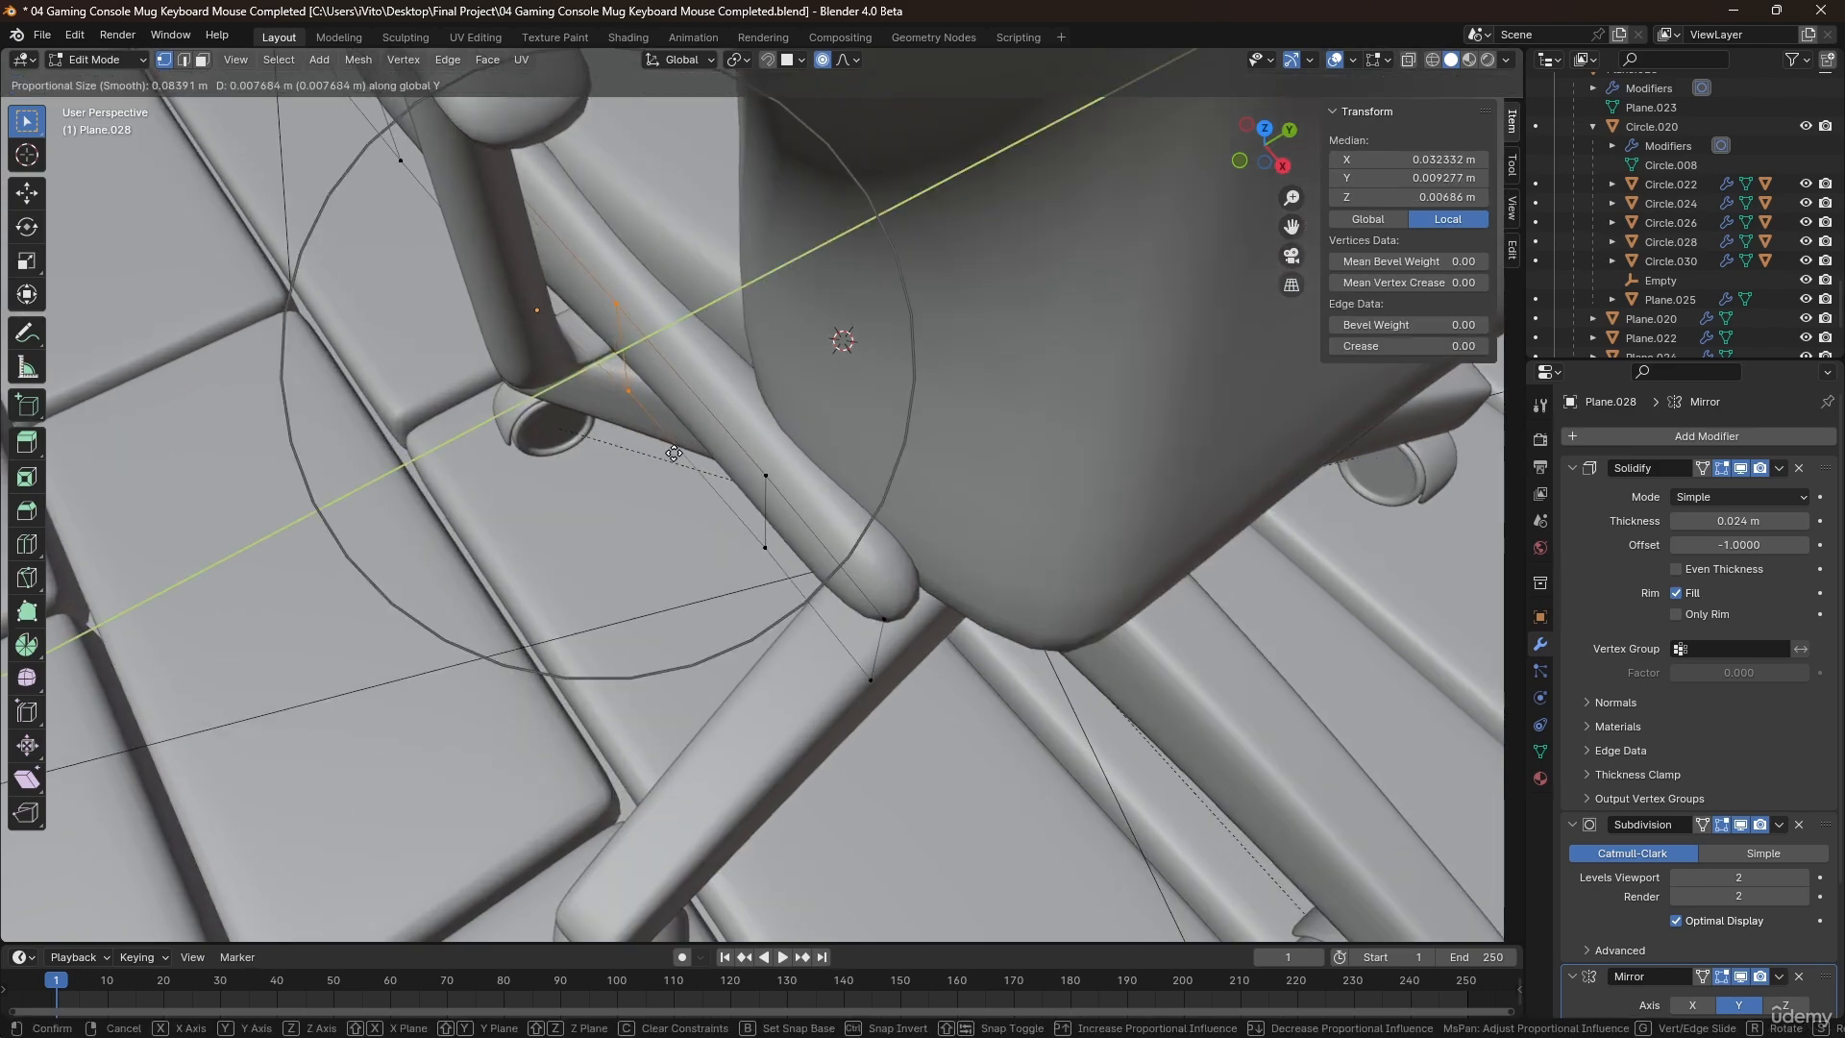
click(657, 457)
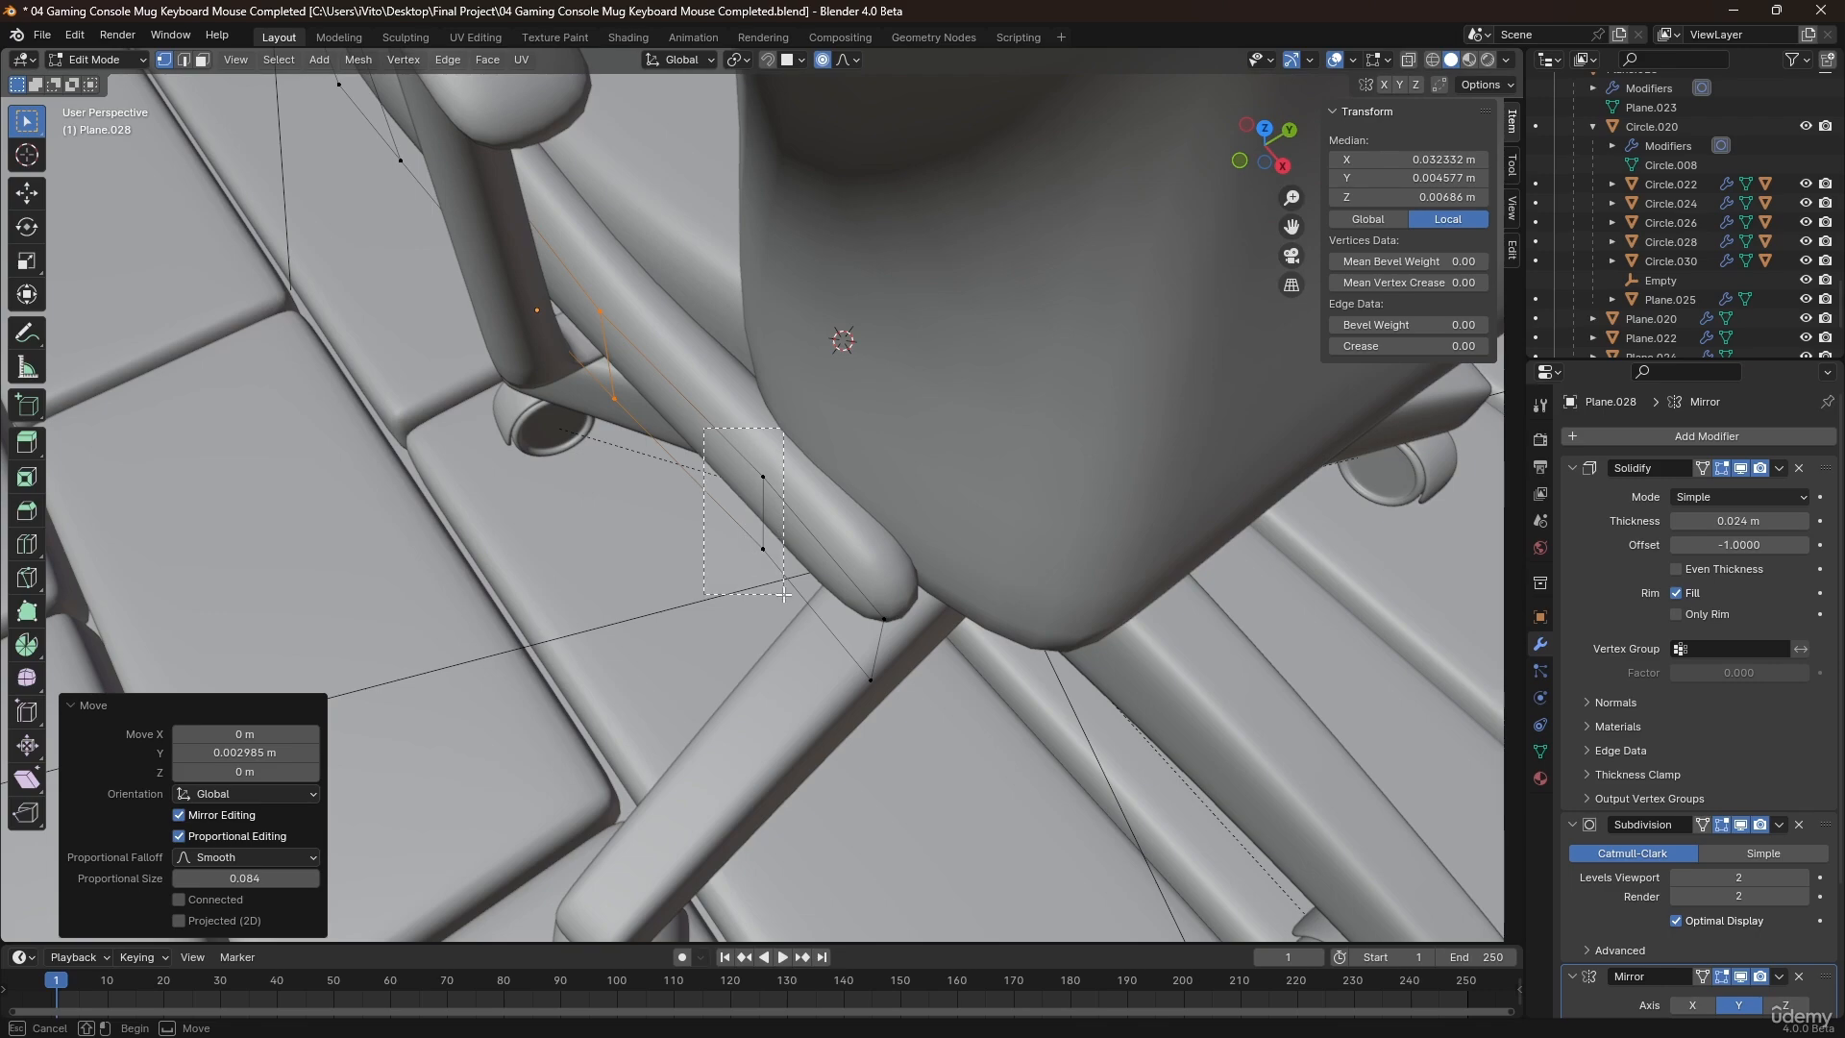
Move the bolster's next vertex pair about 0.005 m outward along Y, adjust its rear end pair slightly along Y, and leave Edit Mode.
drag(784, 594, 783, 592)
key(g)
key(y)
click(755, 554)
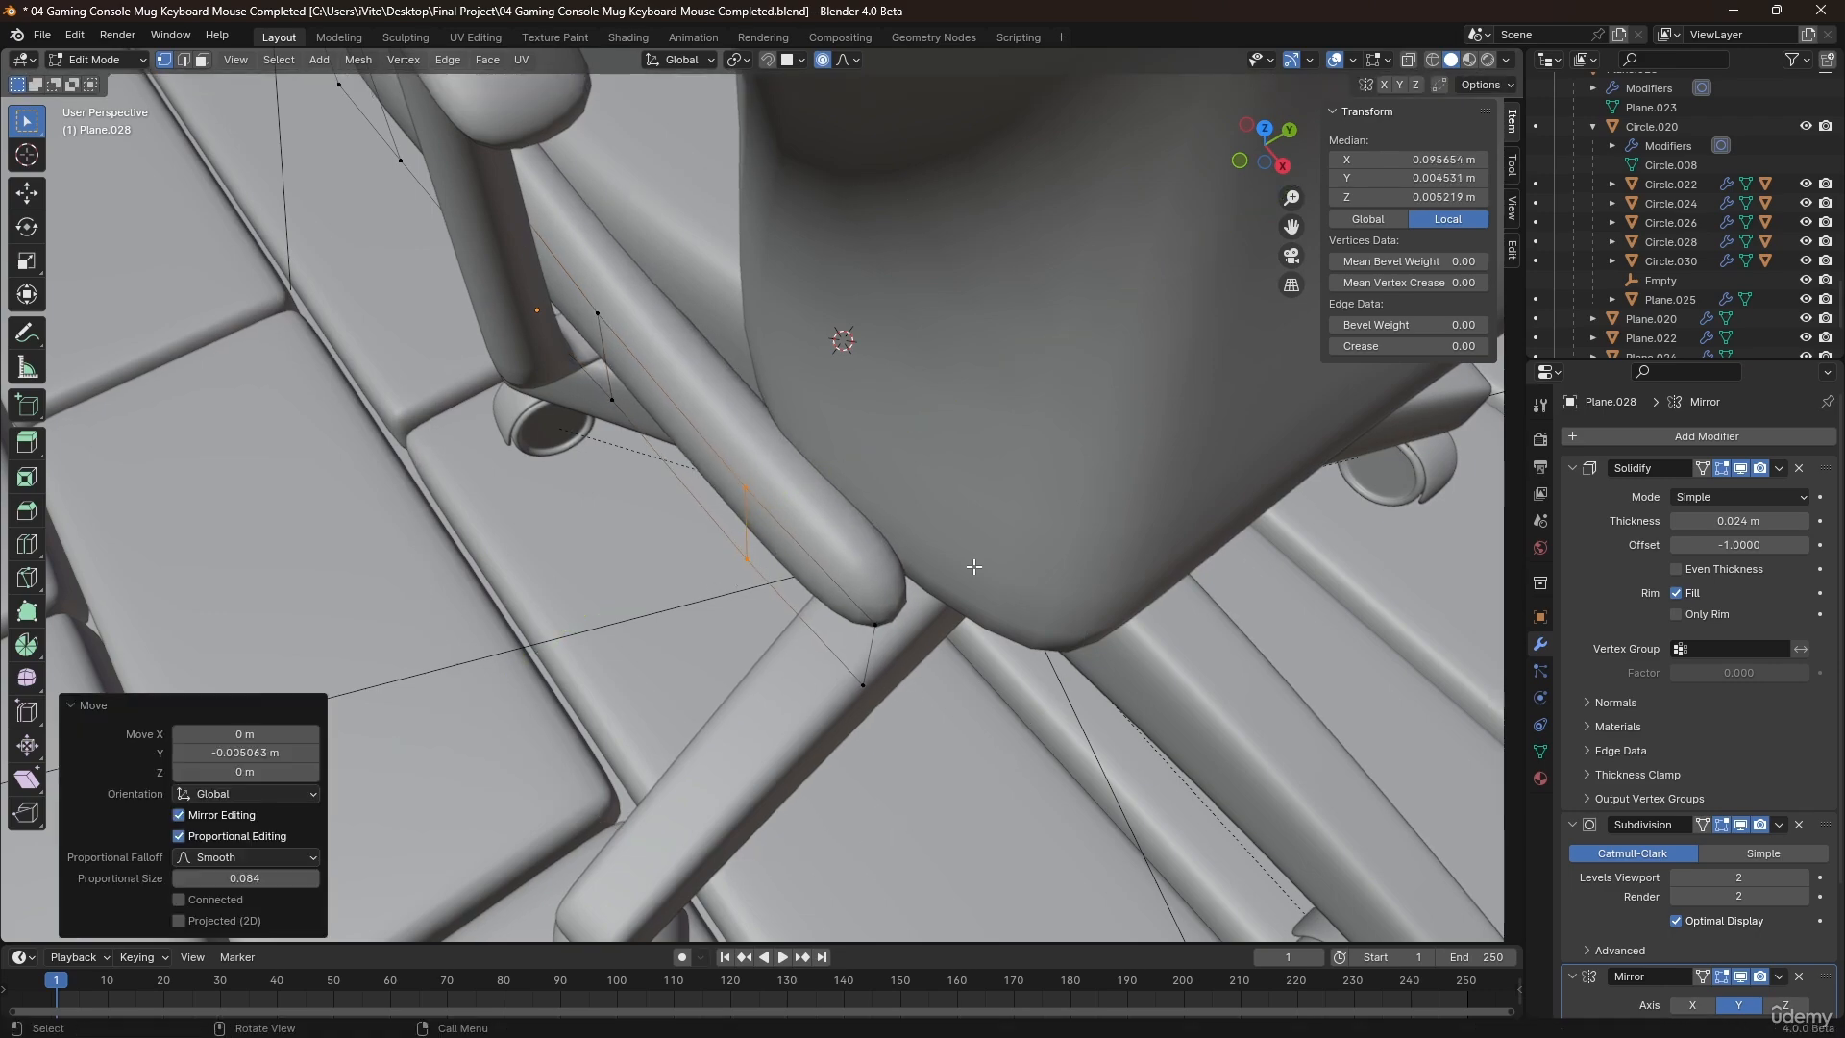
drag(925, 727, 922, 726)
key(g)
key(y)
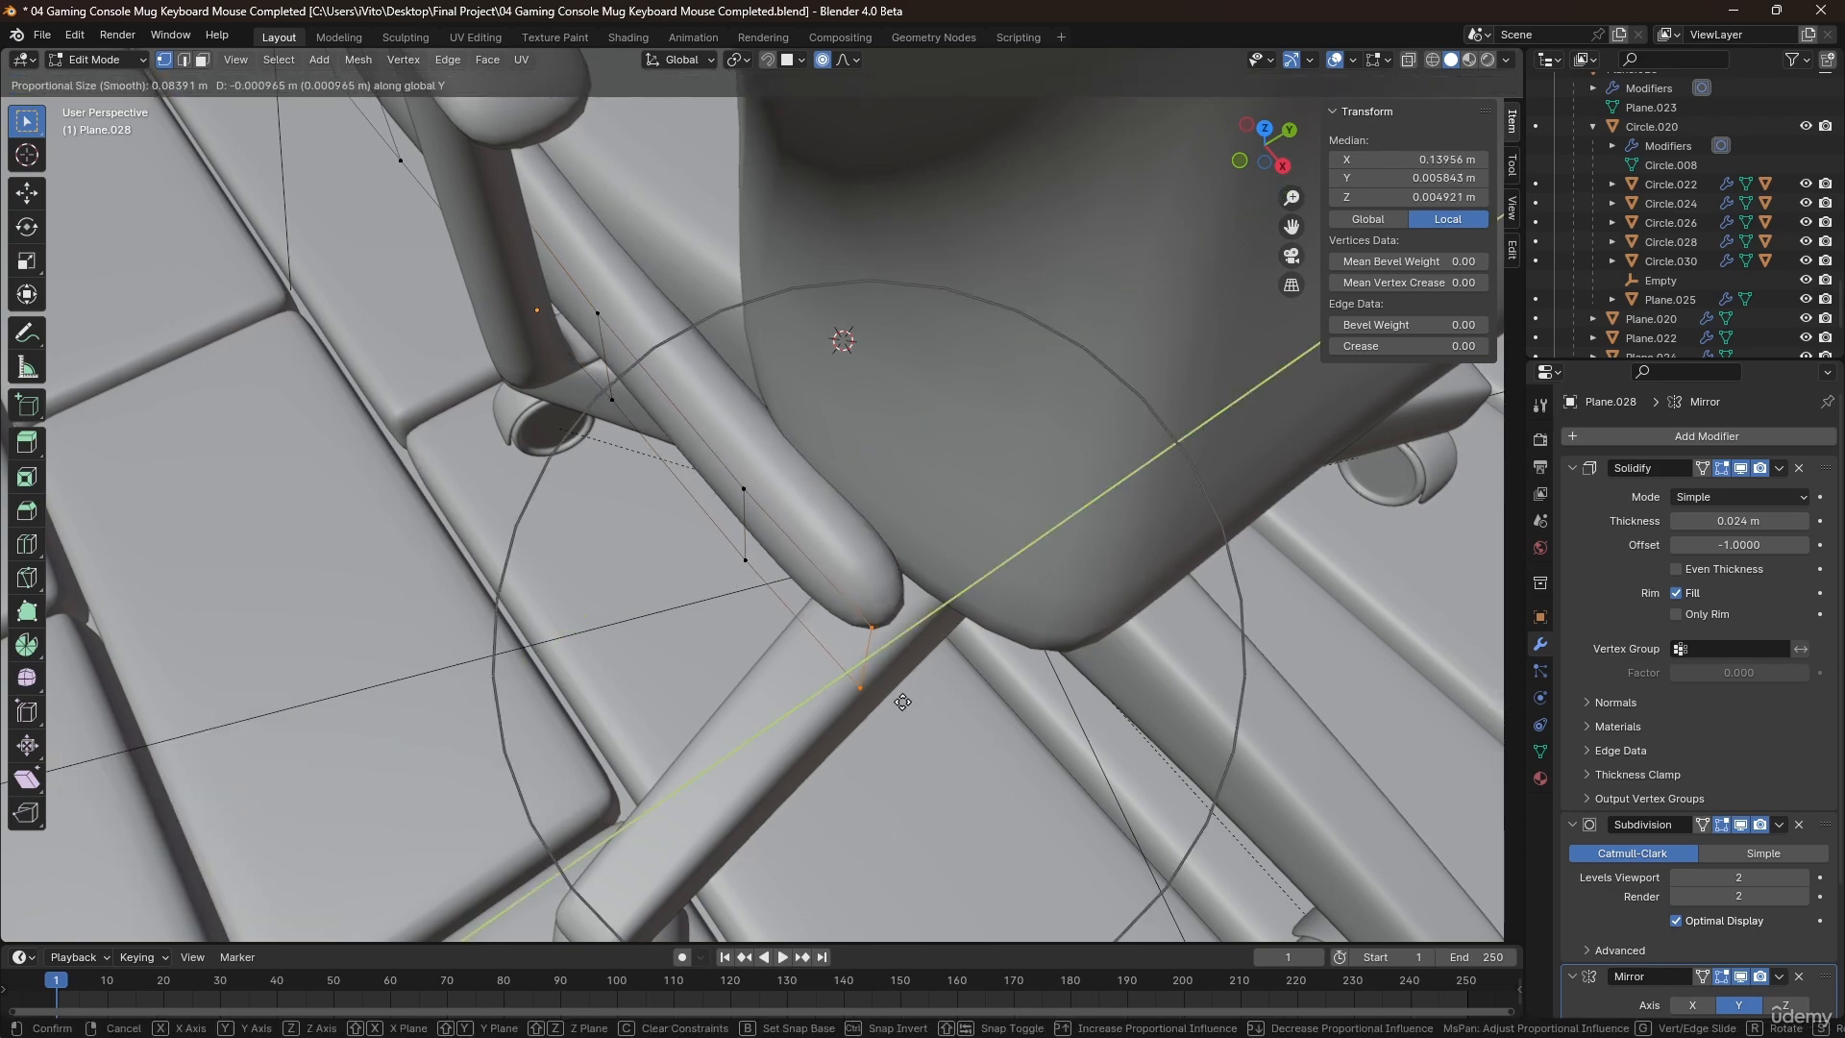
click(912, 694)
key(Tab)
Open the second chair's seat cushion in Edit Mode and raise its four front middle vertices about 0.015 m along Z with proportional editing.
scroll(870, 658, down, 5)
middle_drag(792, 524, 926, 591)
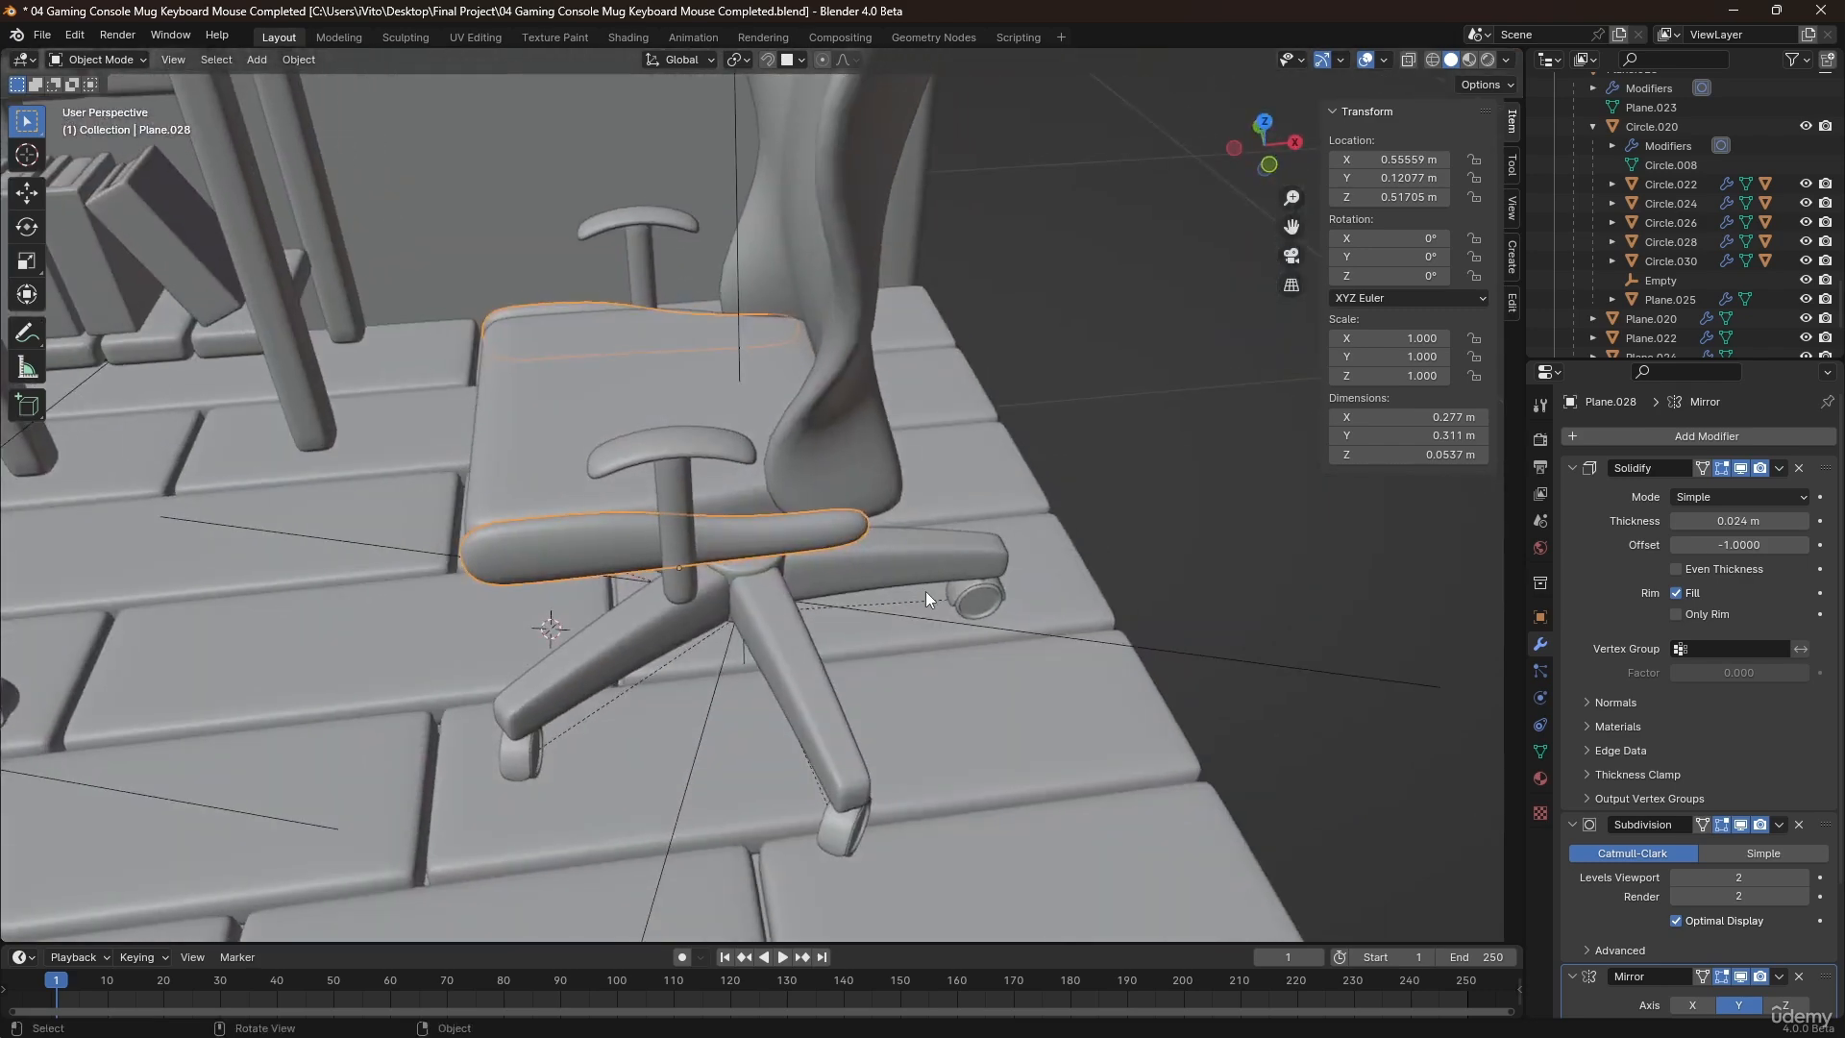
click(926, 591)
middle_drag(652, 449, 688, 476)
shift+middle_drag(318, 546, 490, 540)
click(538, 526)
key(Tab)
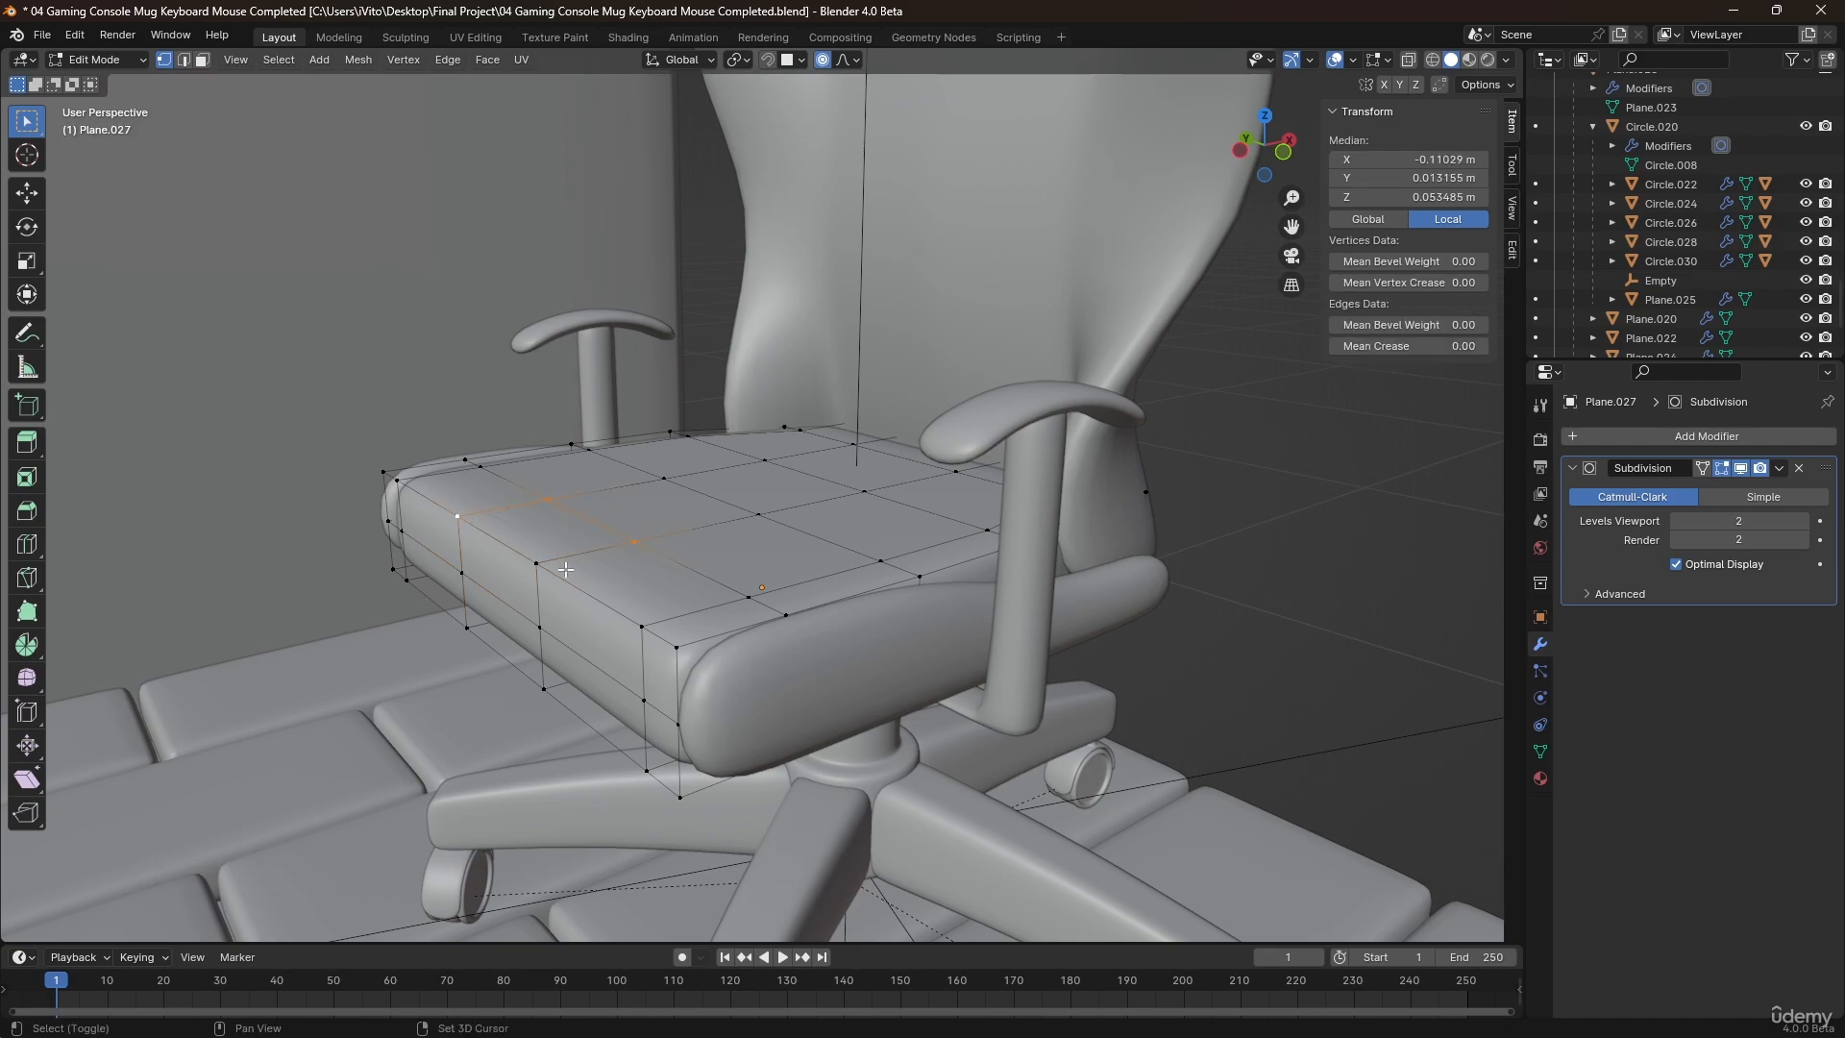
key(g)
key(z)
scroll(572, 547, down, 3)
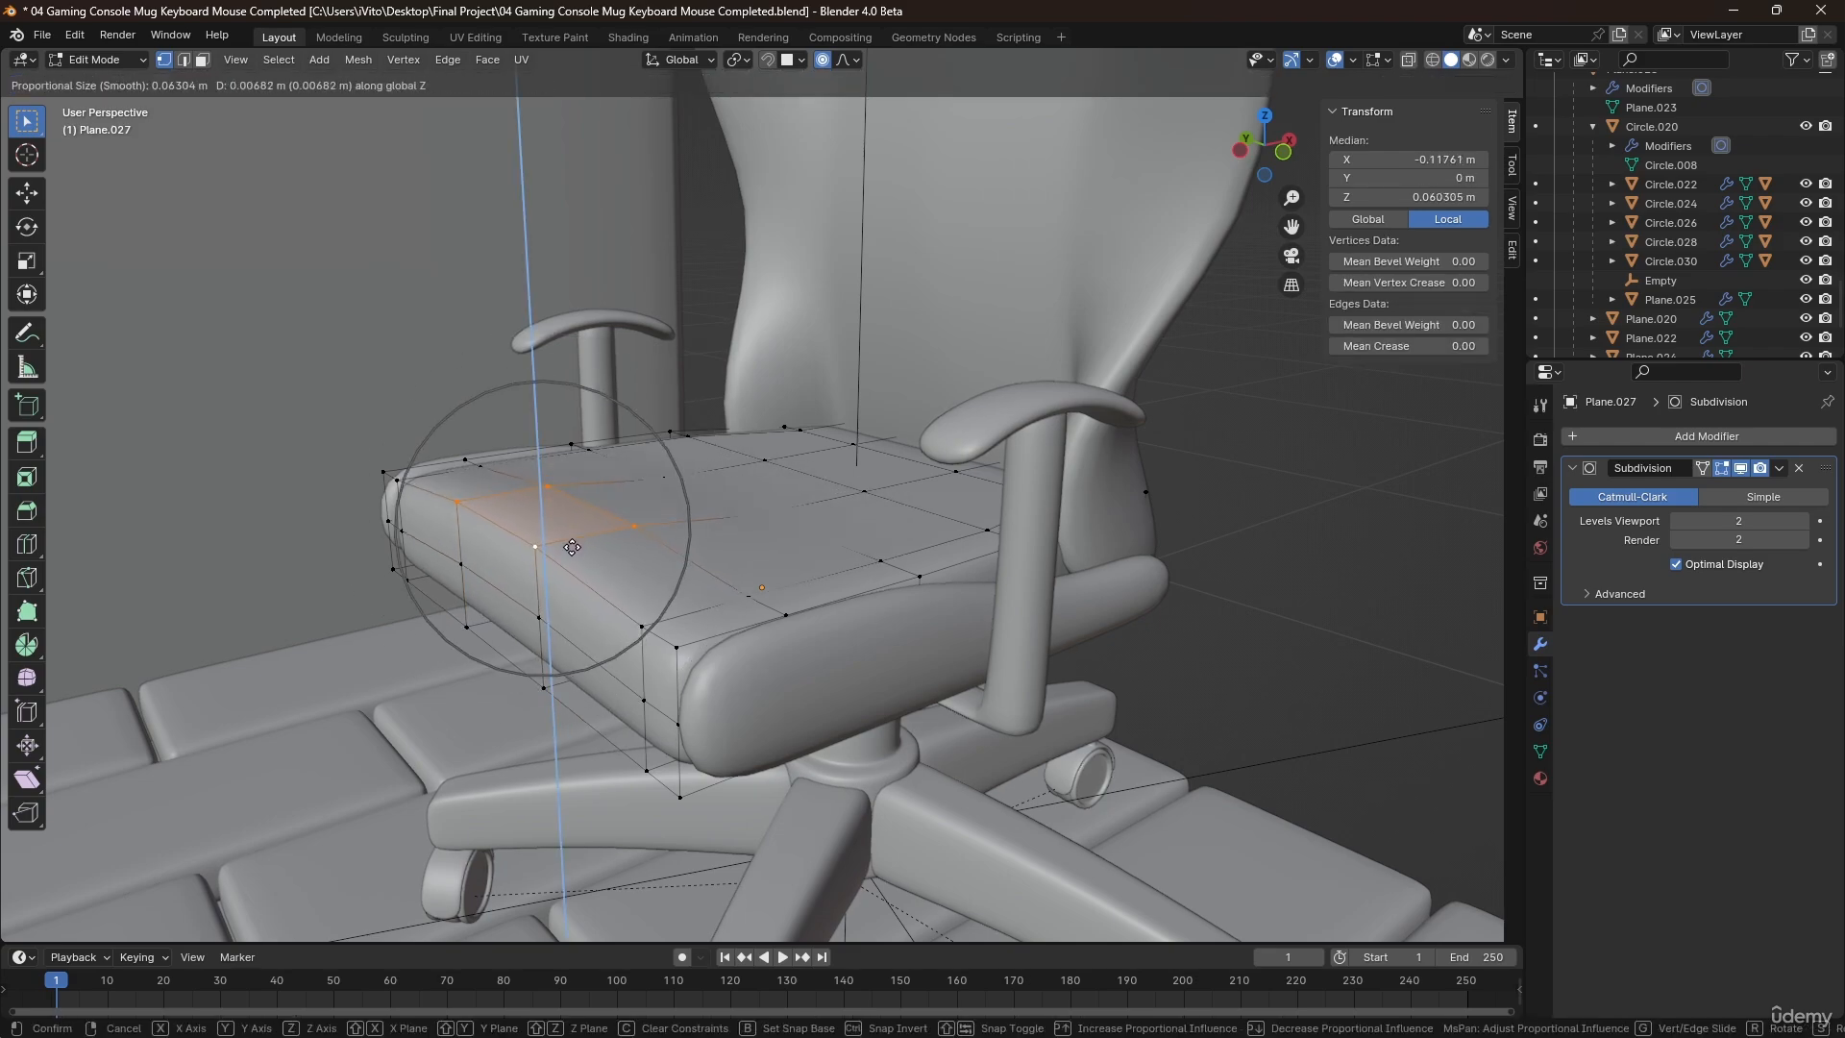
scroll(574, 546, down, 7)
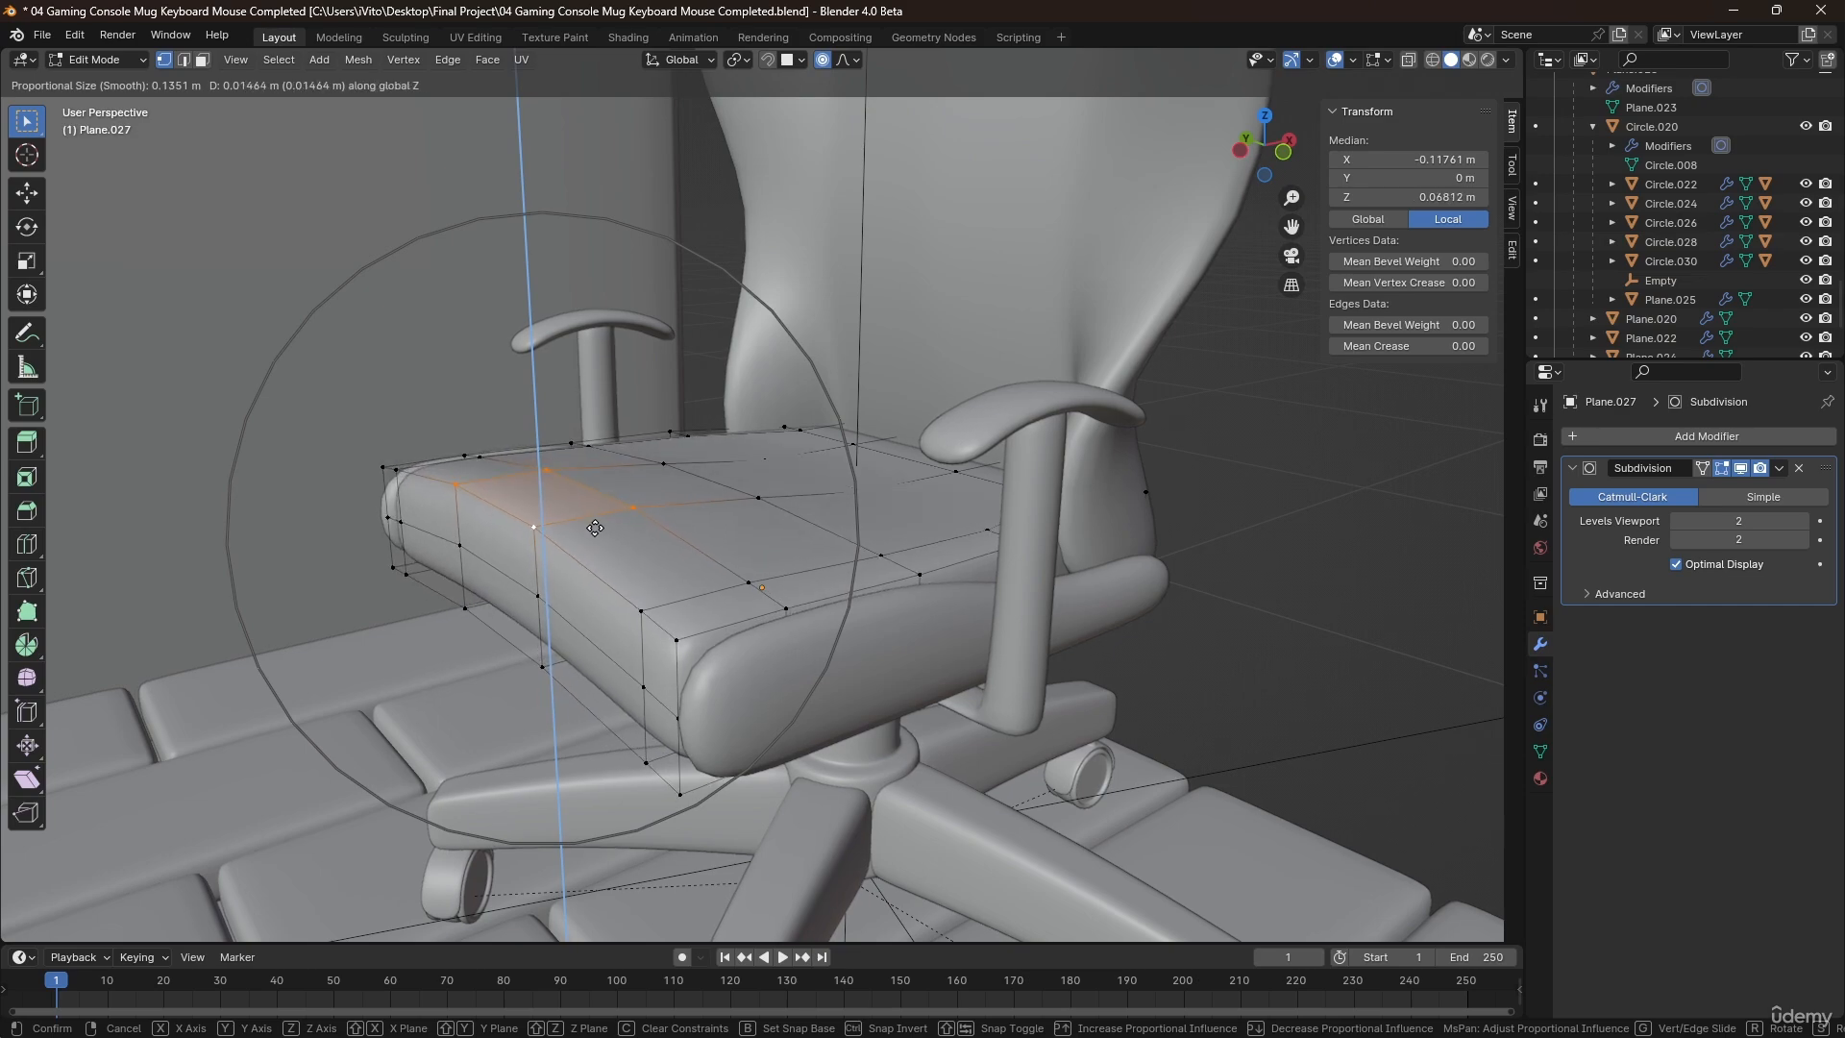
click(595, 528)
Lower the two middle vertices on the cushion's front bottom edge along Z with proportional editing.
middle_drag(595, 528, 559, 557)
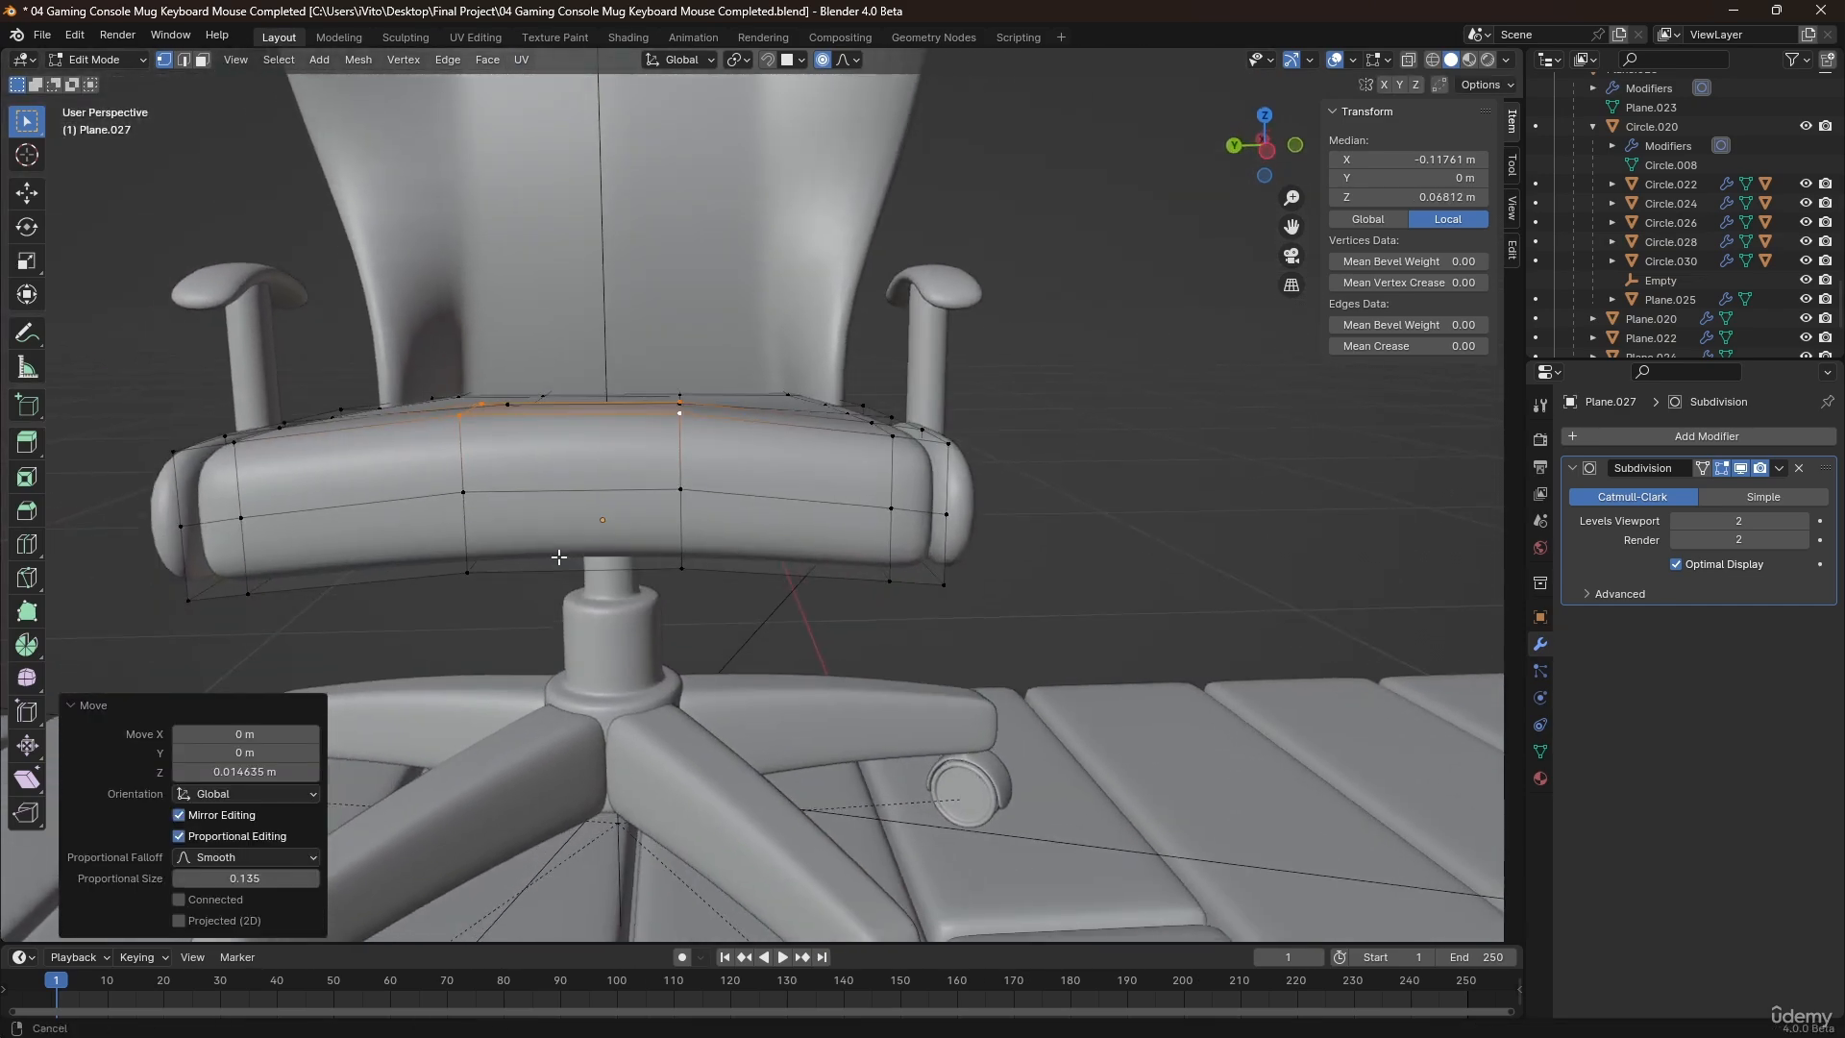
drag(691, 601, 691, 601)
key(g)
key(z)
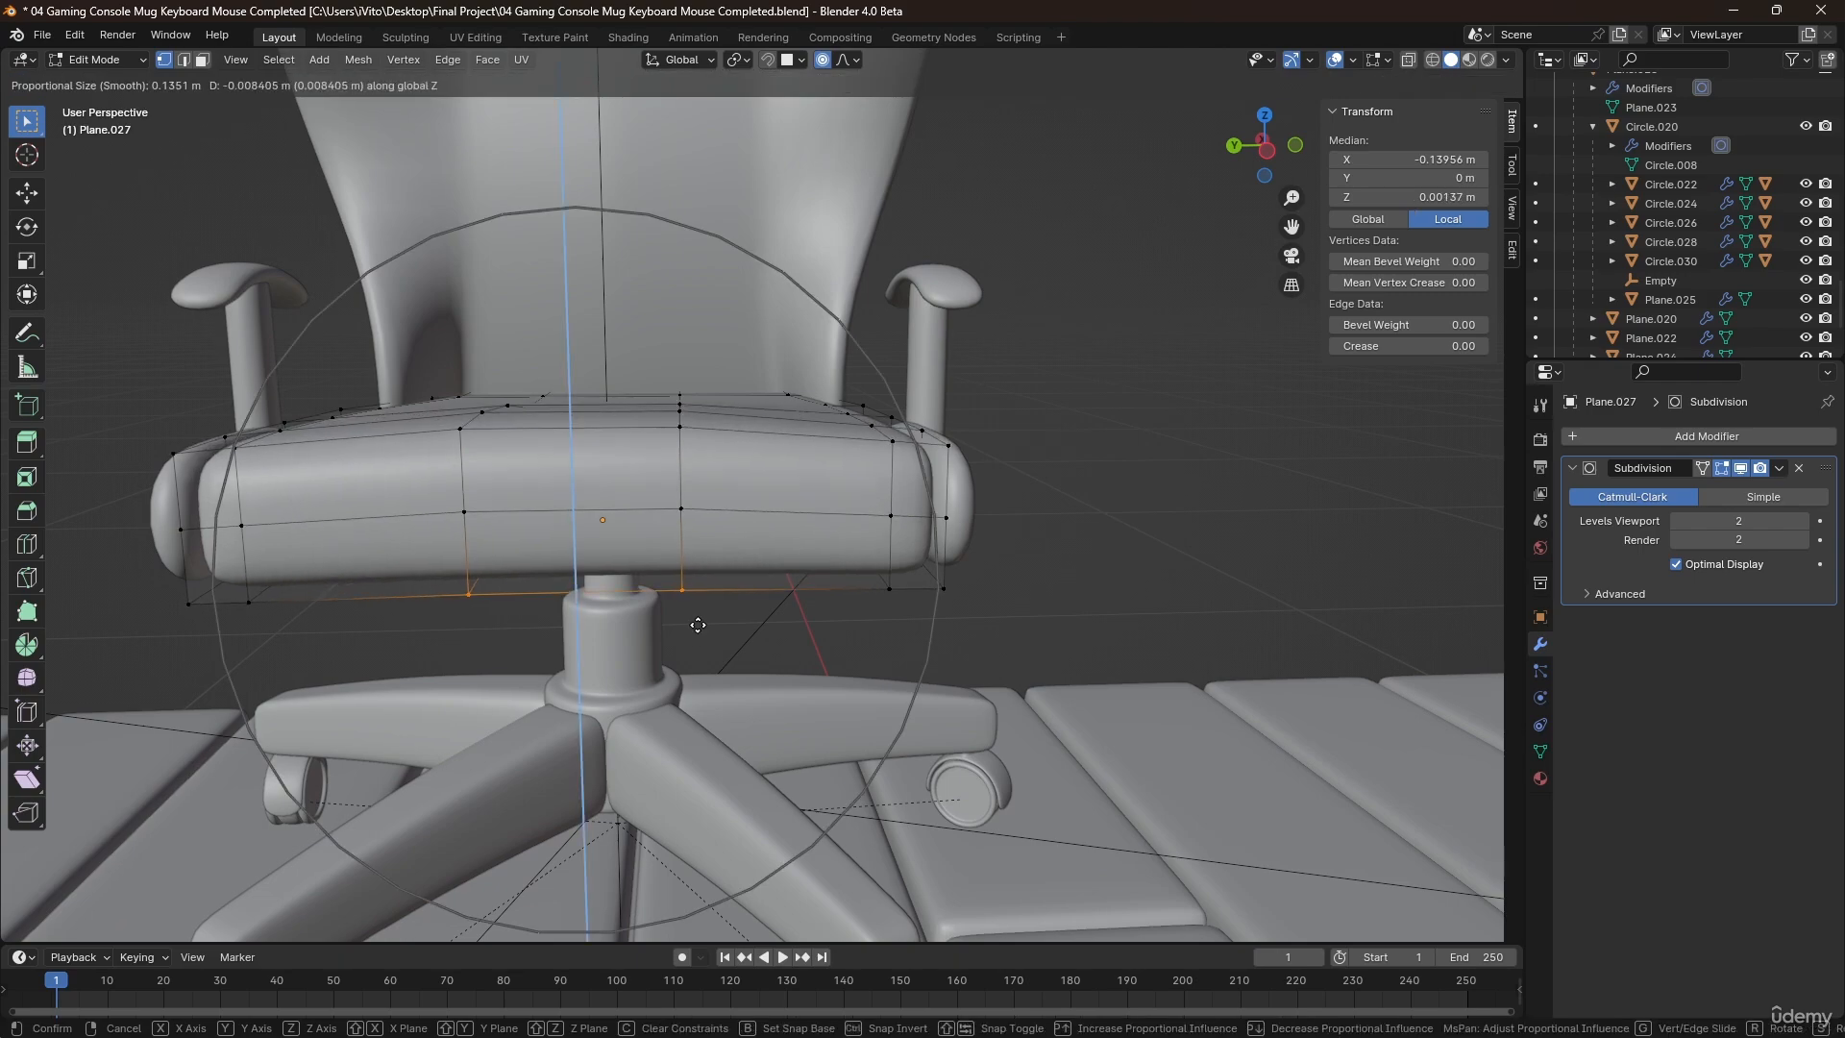
click(694, 645)
Raise the two middle vertices of the cushion's front upper edge about 0.008 m along Z and leave Edit Mode.
click(460, 442)
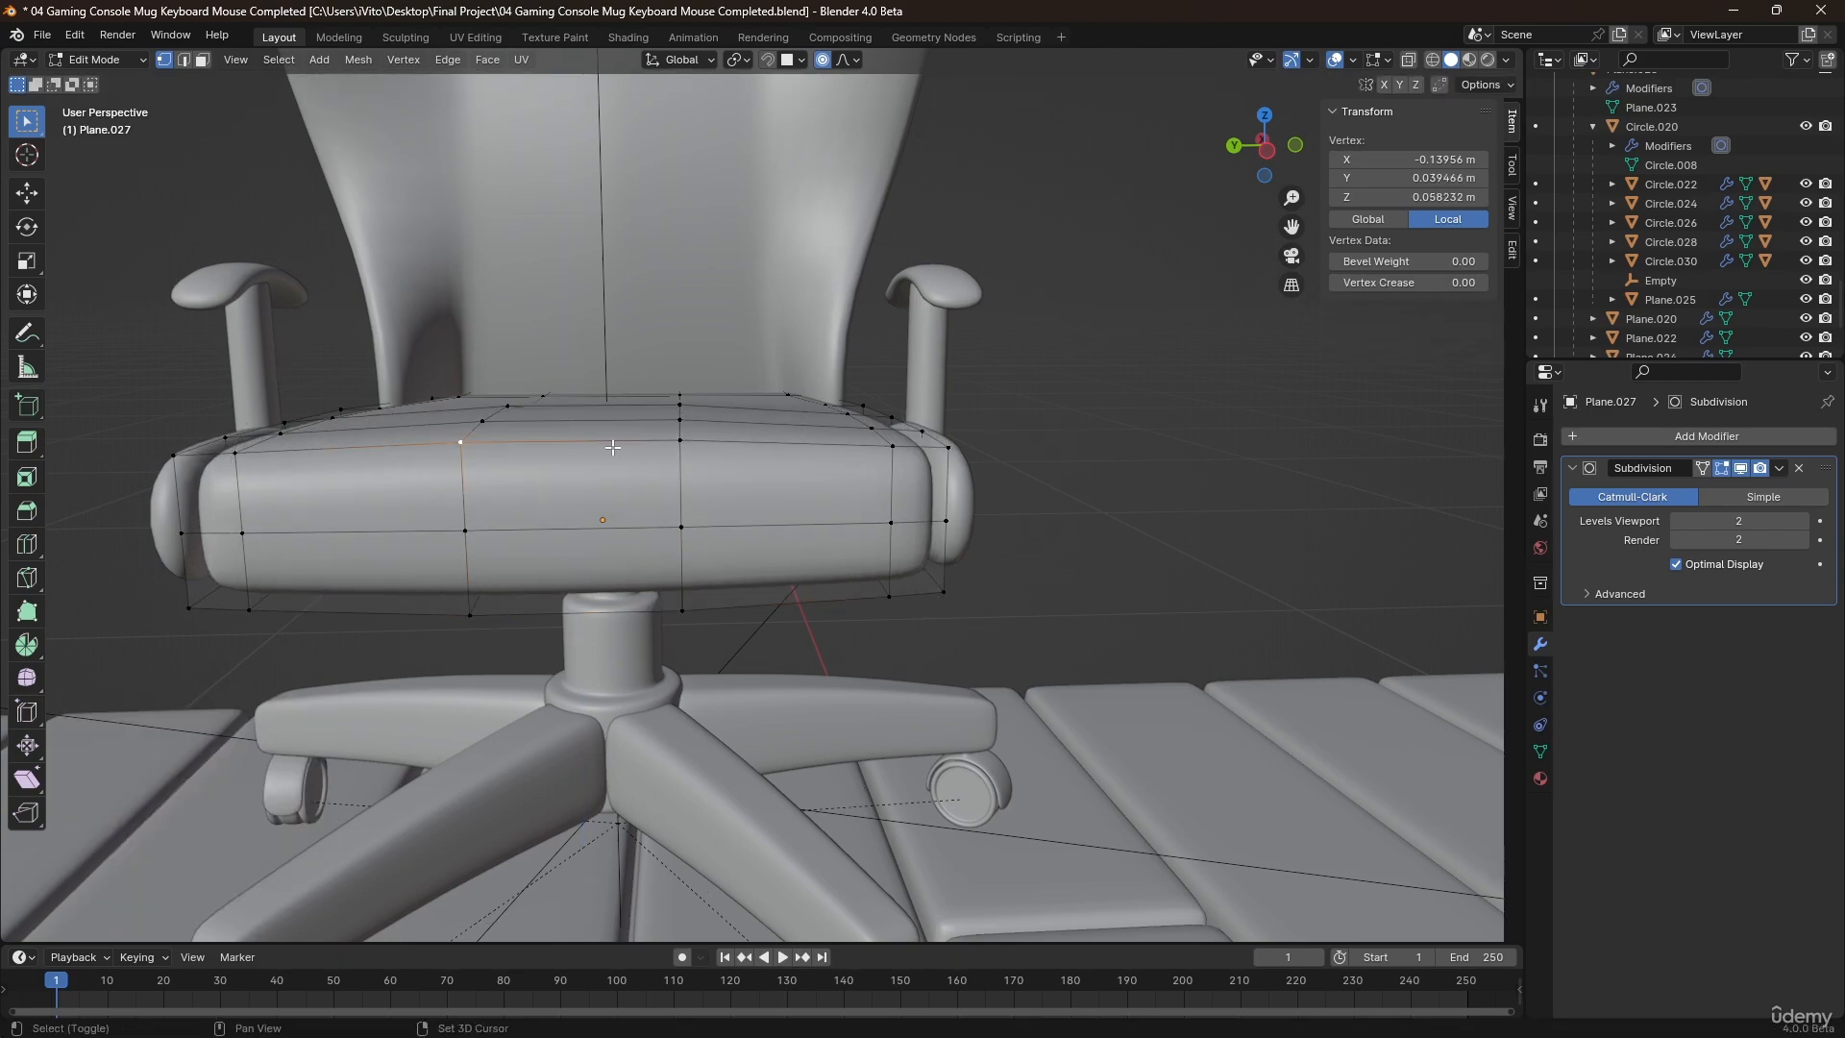
key(g)
key(z)
click(660, 421)
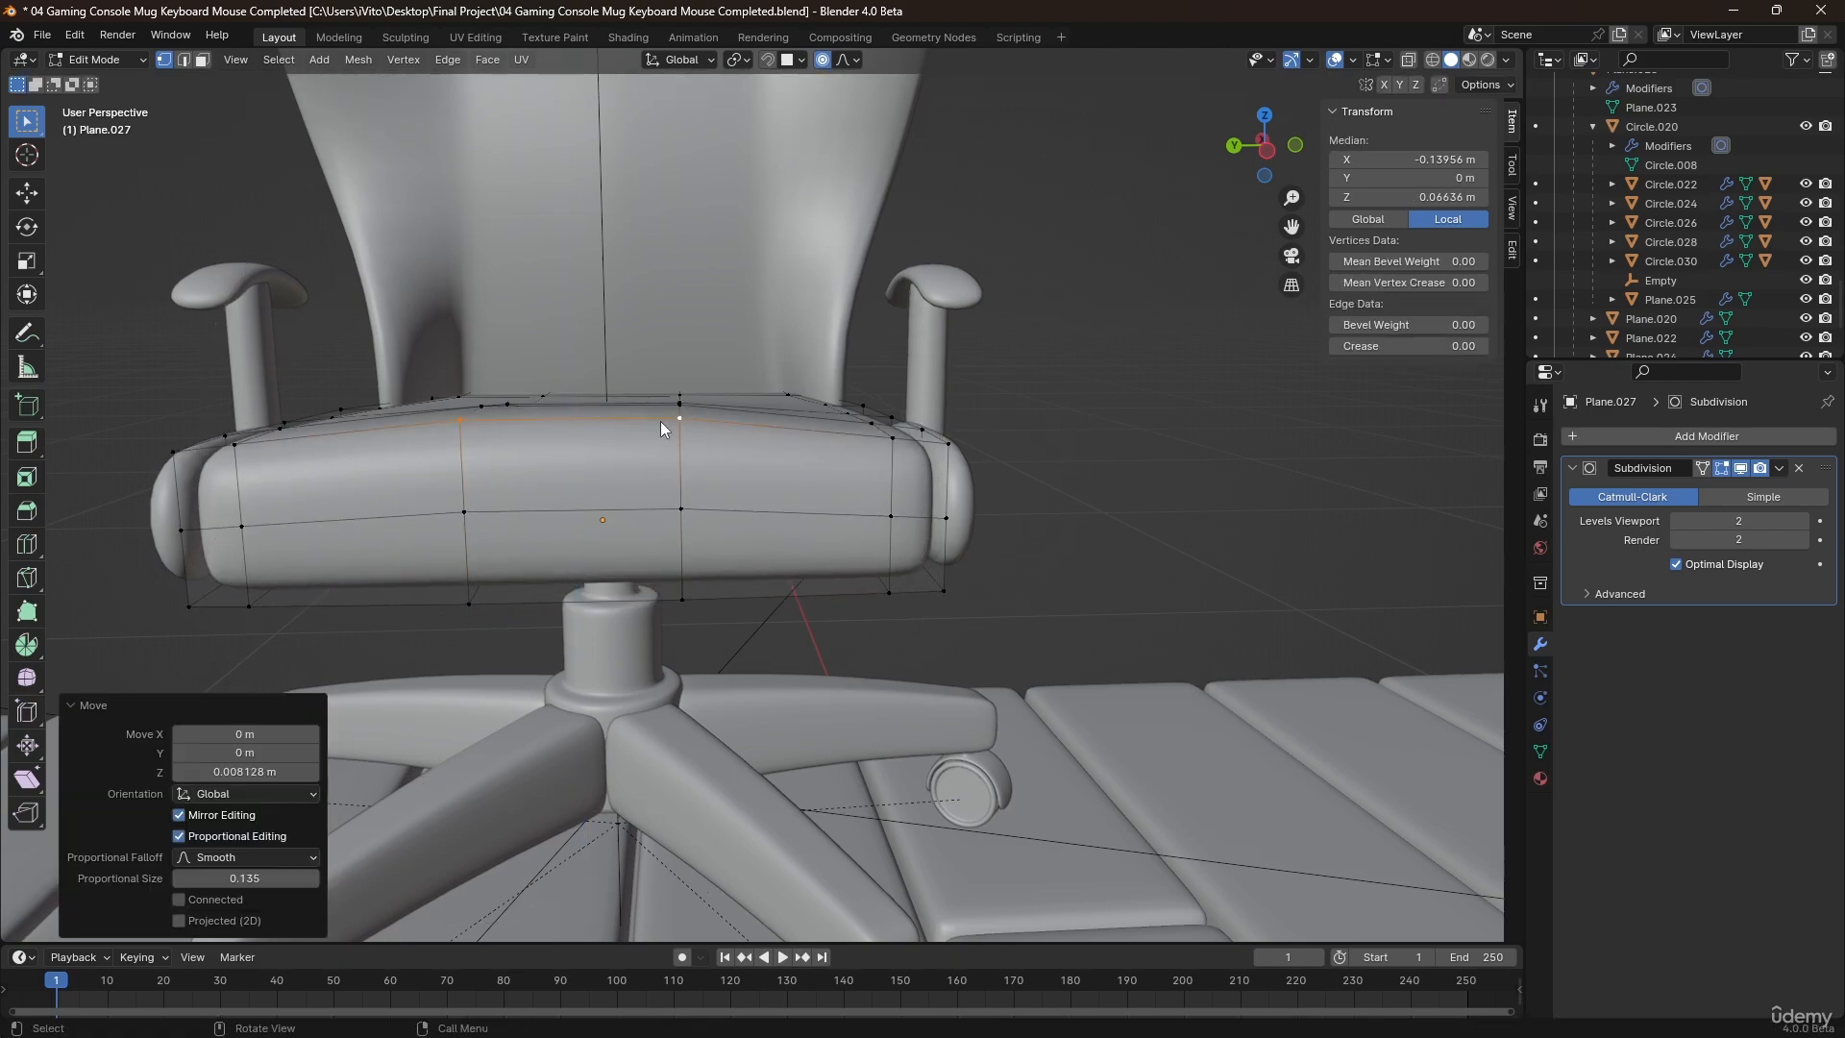
key(Tab)
Lower the seat cushion's rear middle vertices along Z with proportional editing to dip it at the backrest, and leave Edit Mode.
middle_drag(775, 448, 680, 425)
key(Tab)
scroll(746, 255, up, 3)
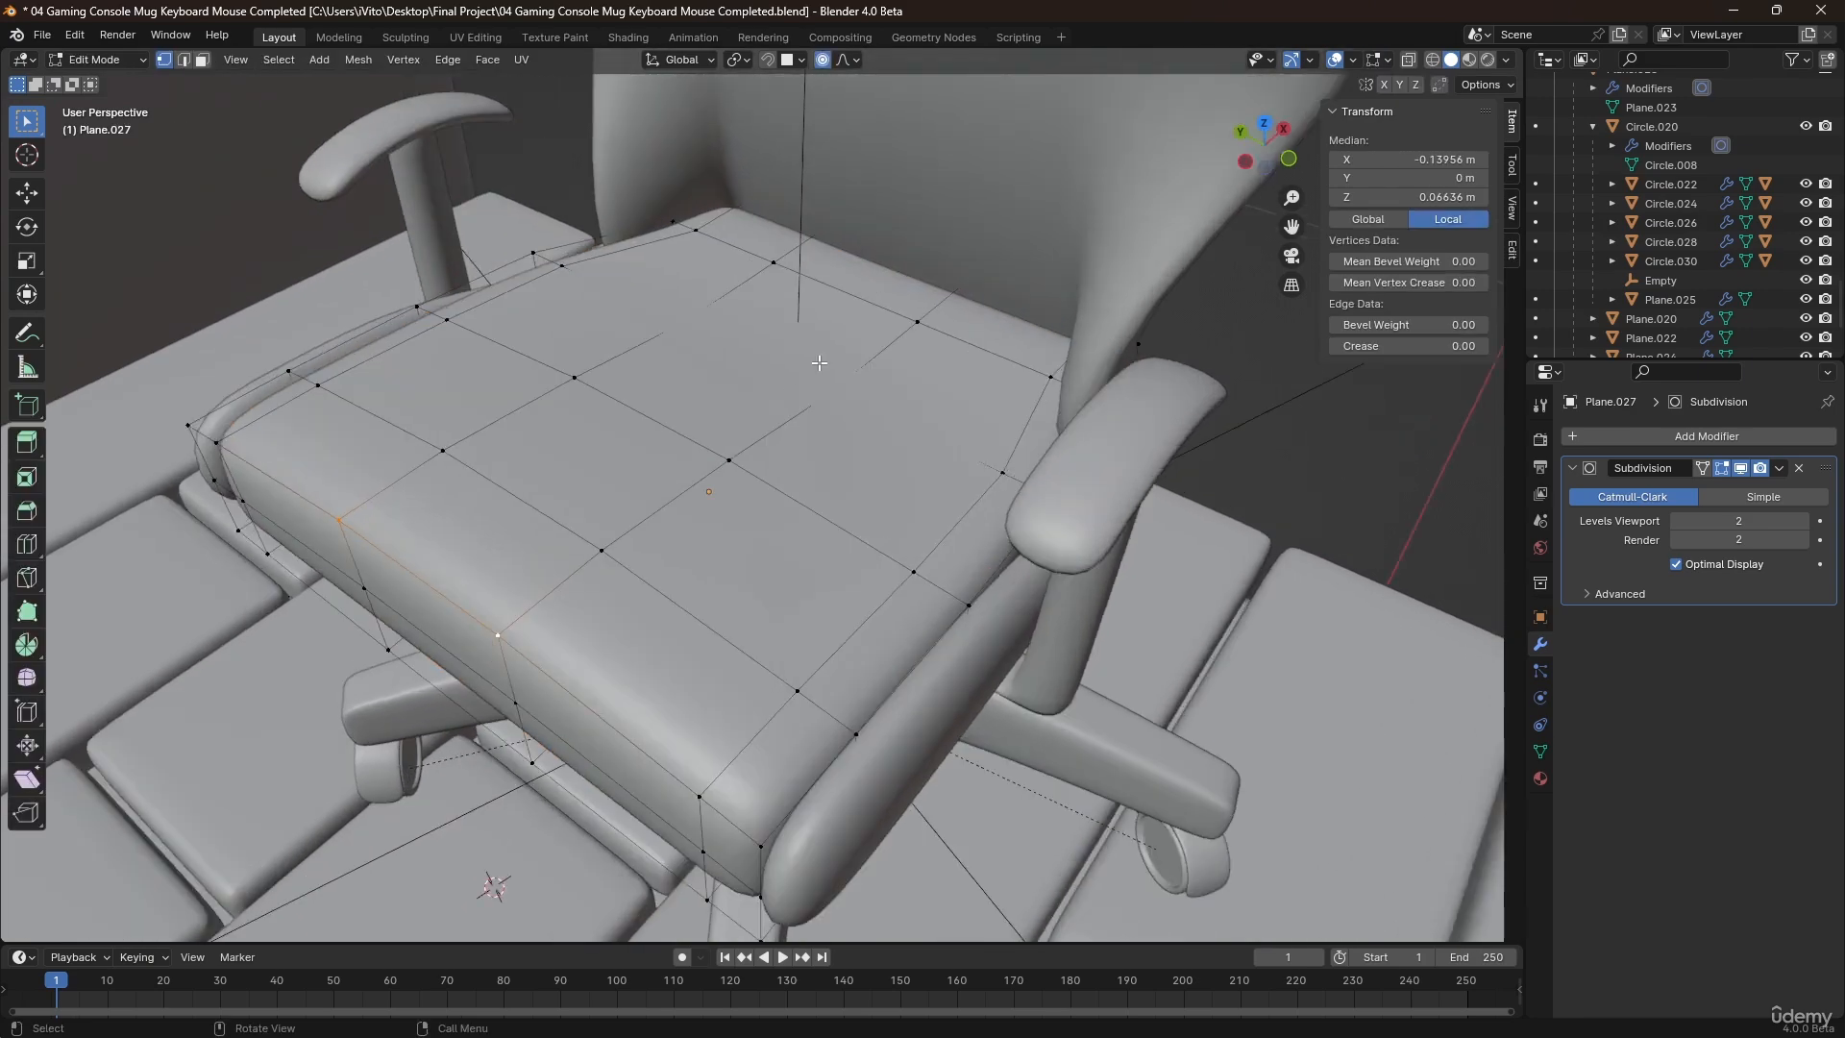
alt+click(922, 304)
key(g)
key(z)
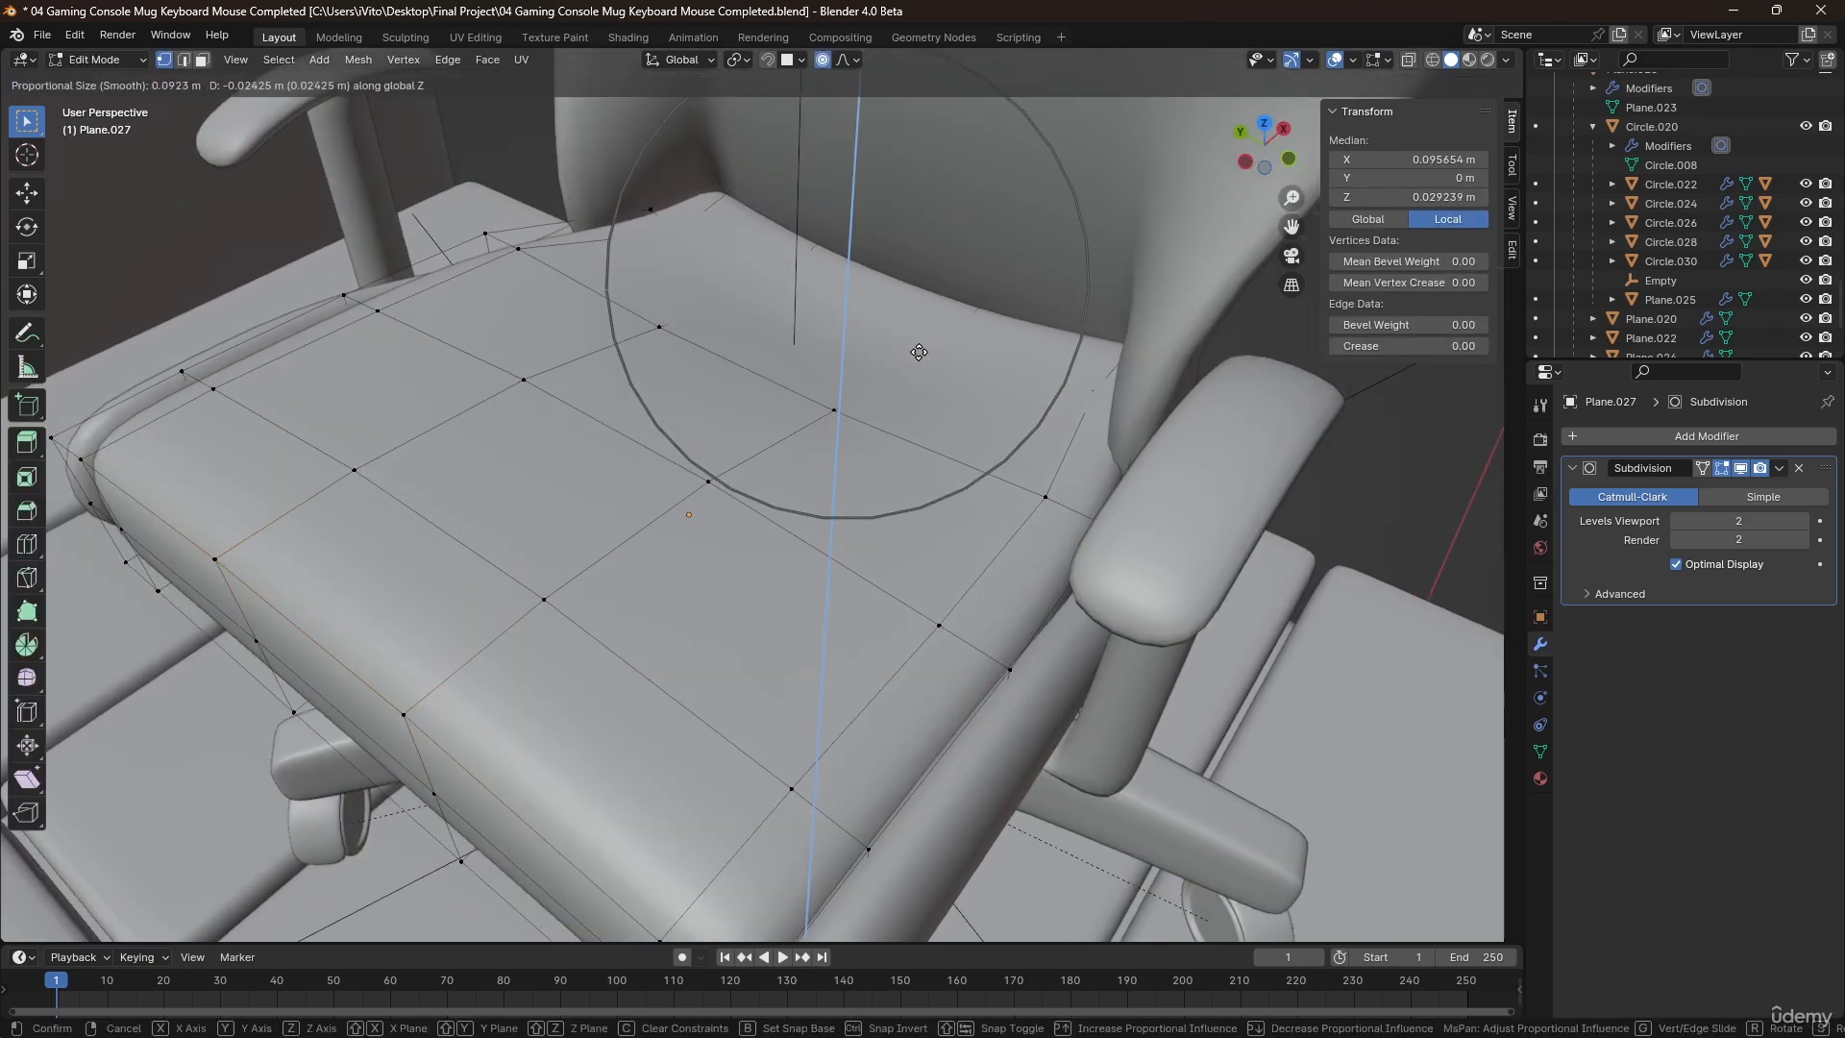
click(908, 369)
key(Tab)
Try widening the second chair's backrest along Y by a factor of about 1.224, and undo the scaling.
scroll(842, 426, down, 5)
middle_drag(830, 430, 734, 403)
scroll(734, 404, down, 1)
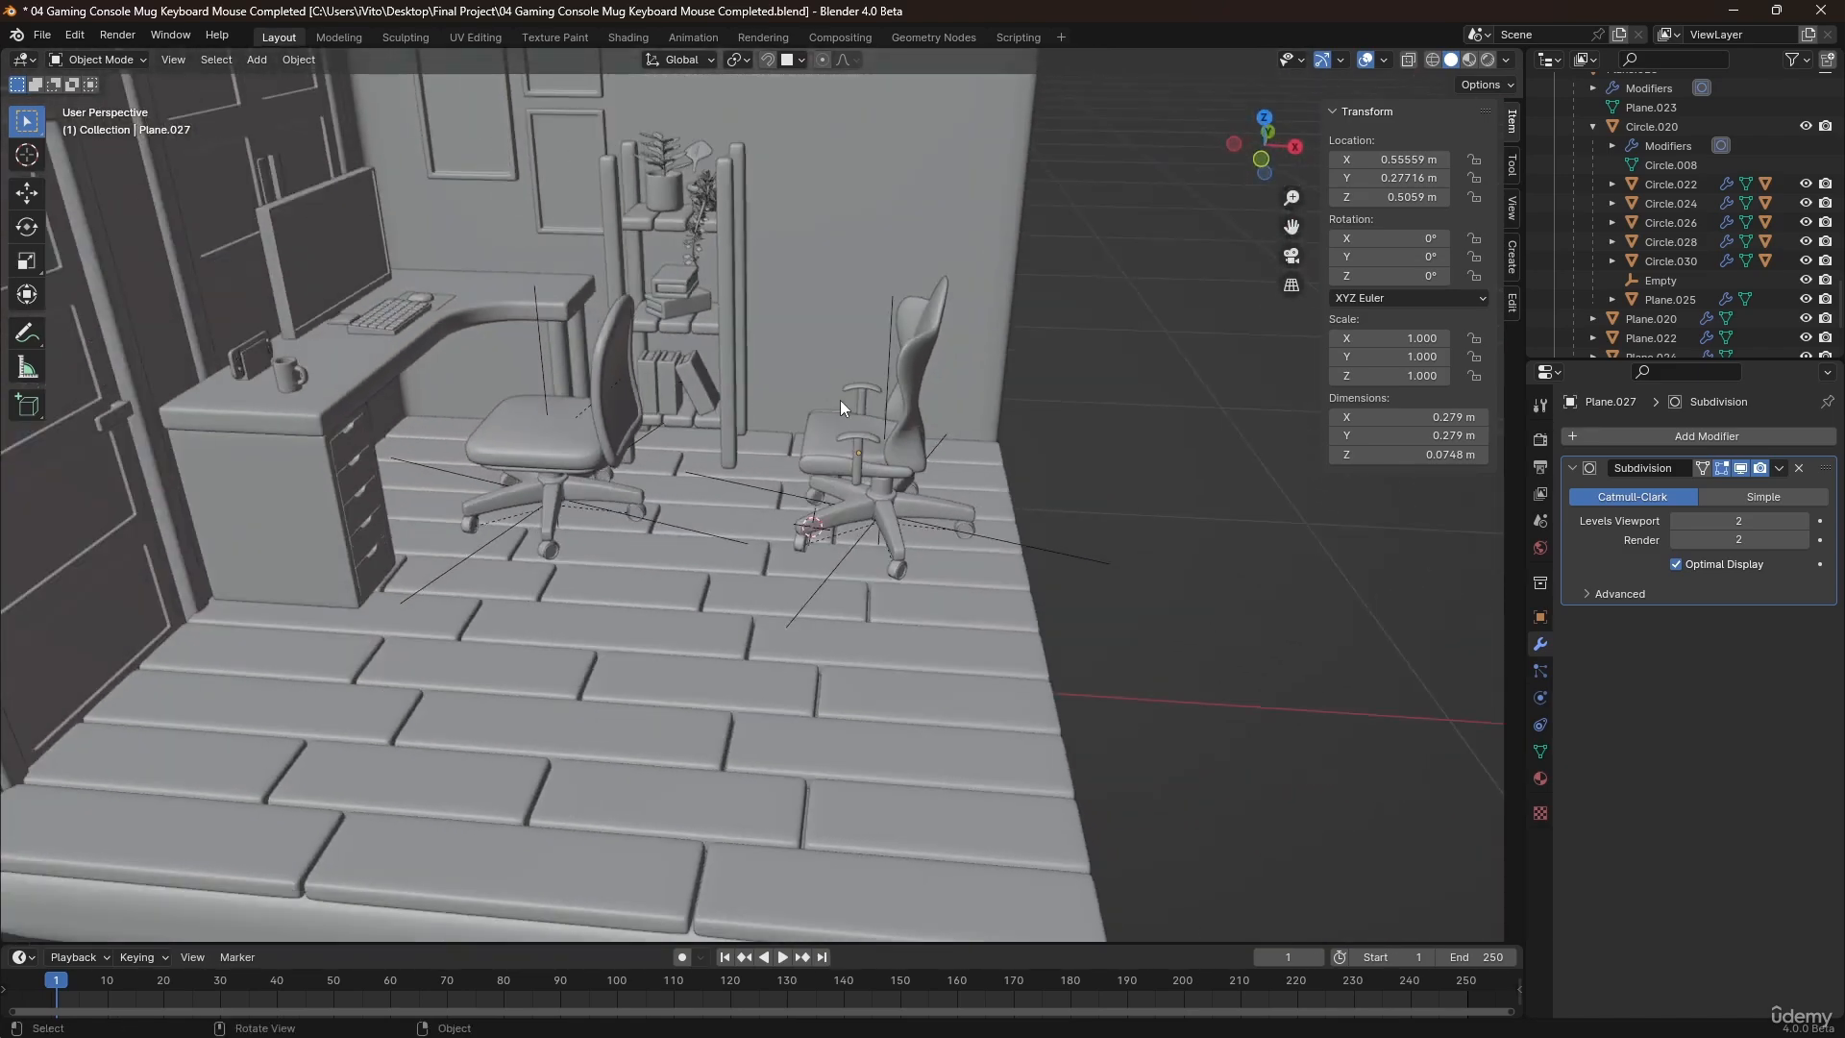
scroll(846, 404, up, 5)
click(944, 519)
mouse_move(944, 521)
middle_down()
mouse_move(1084, 527)
mouse_move(942, 498)
middle_up()
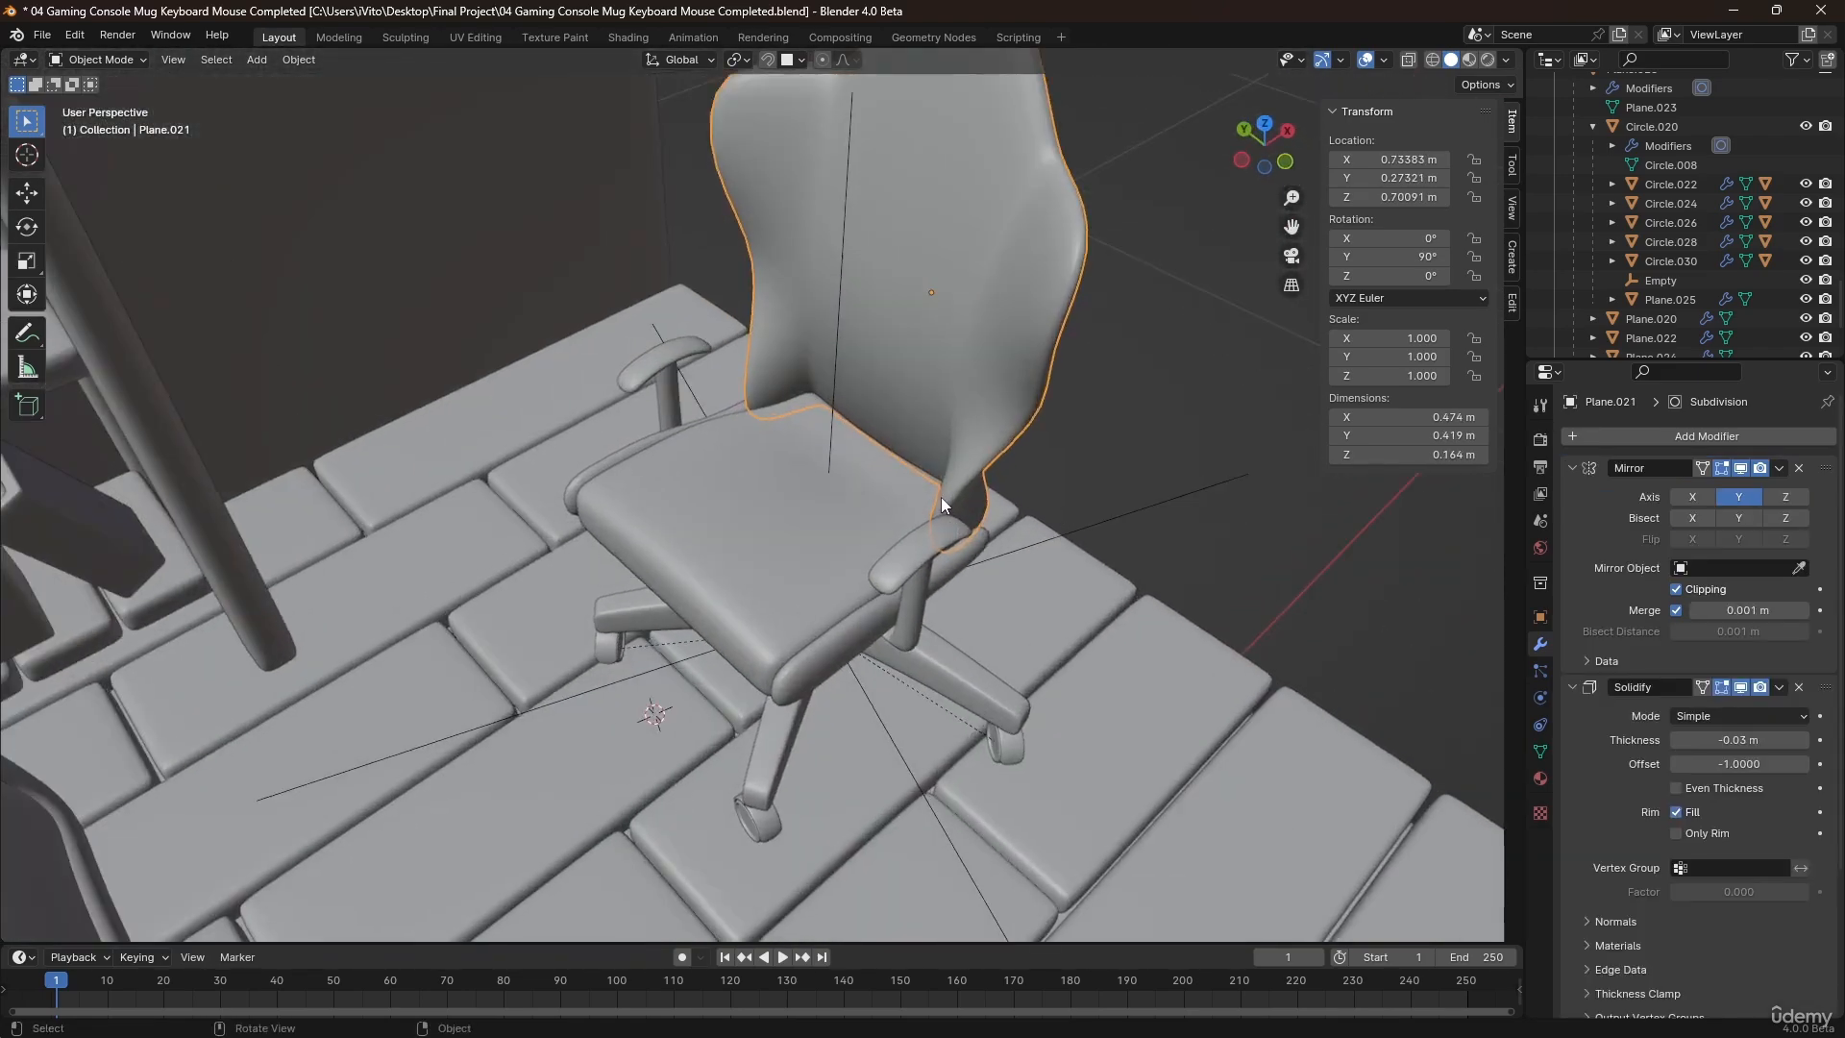
scroll(975, 502, up, 2)
key(s)
key(y)
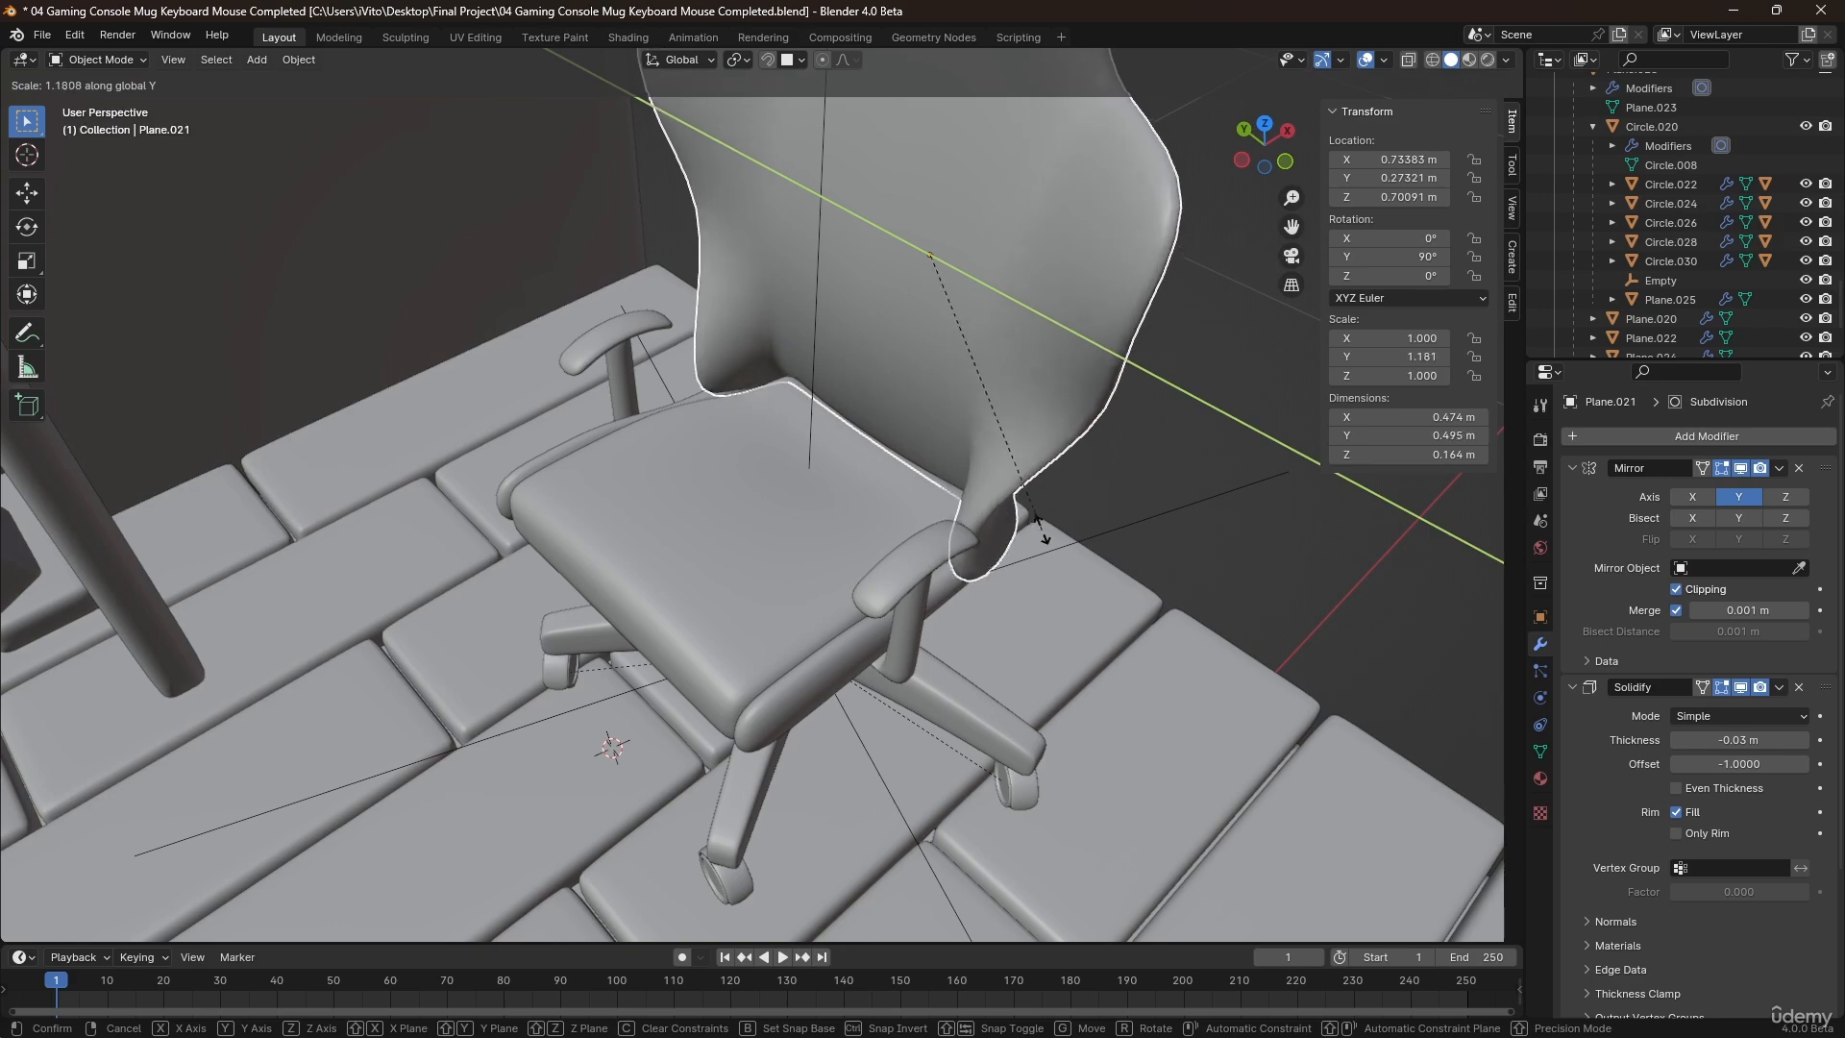
click(948, 547)
middle_drag(947, 547, 1038, 602)
click(1151, 605)
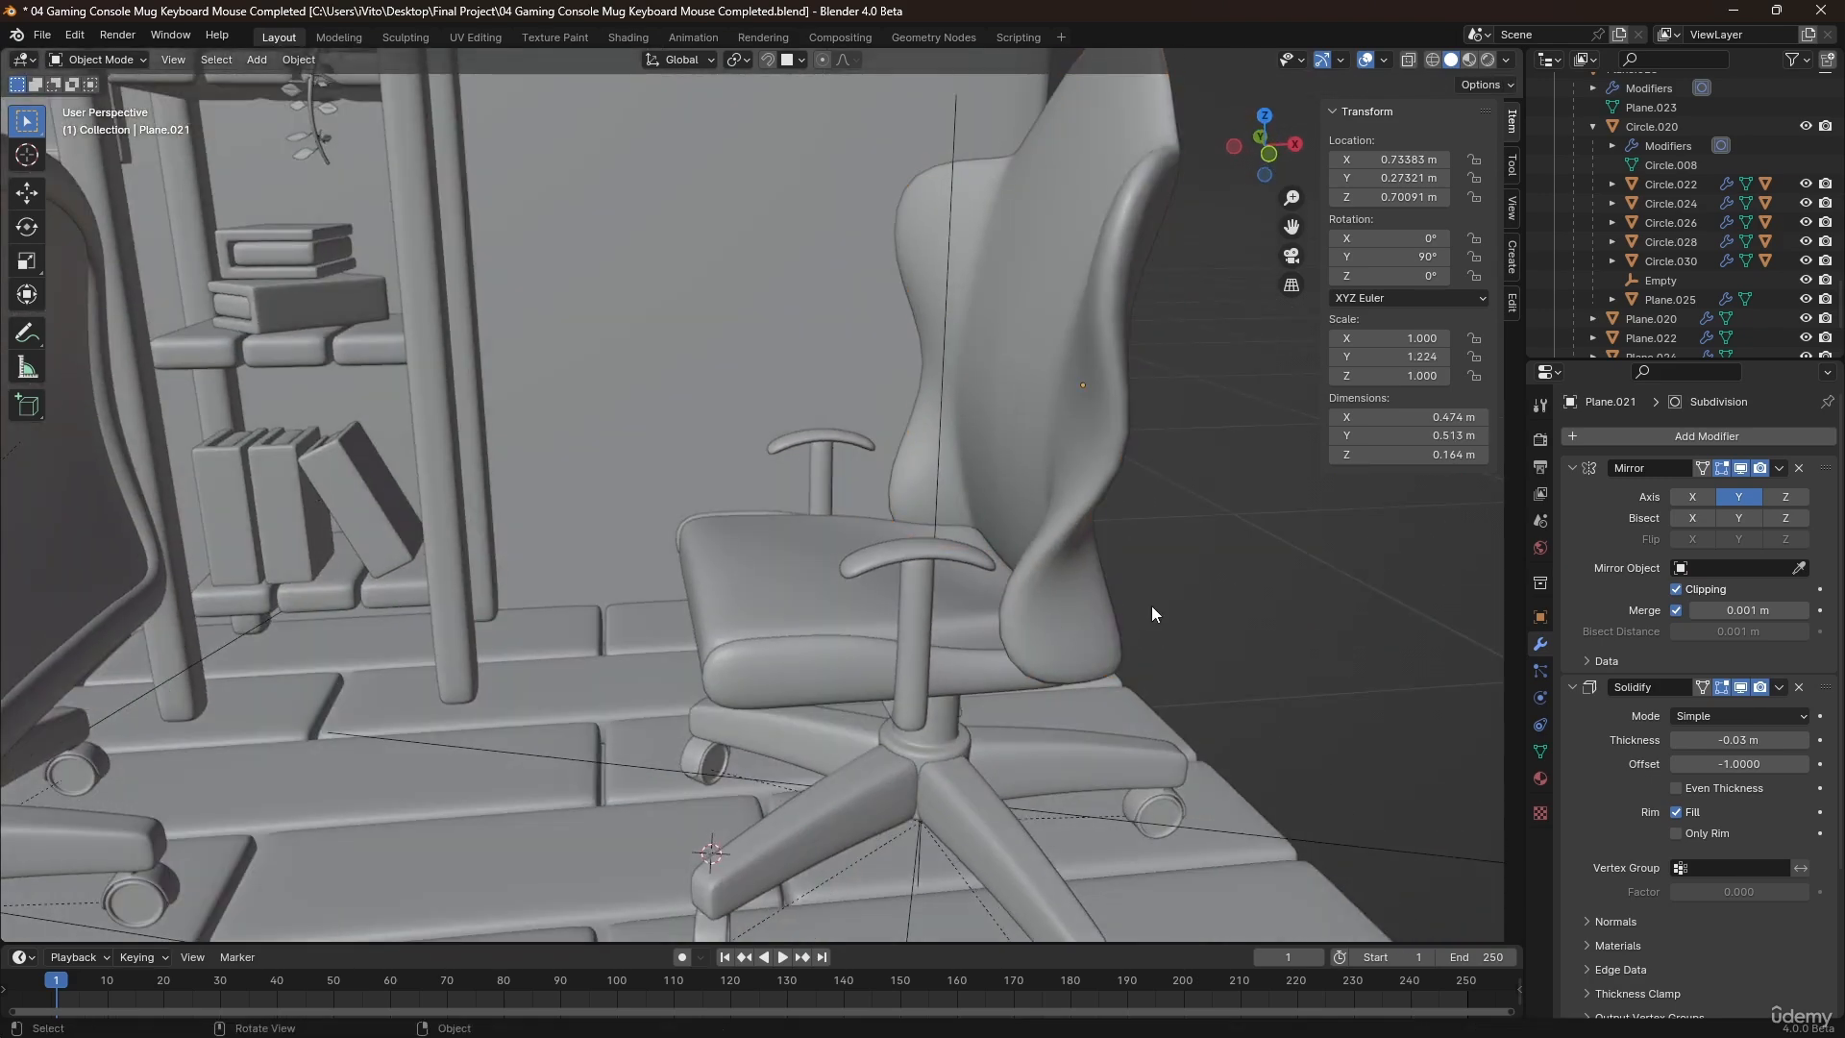
key(ctrl+z)
key(ctrl+z)
Examine how the second chair's bolsters meet the backrest and how both chairs look in the room.
click(1157, 613)
middle_drag(1157, 614, 1025, 580)
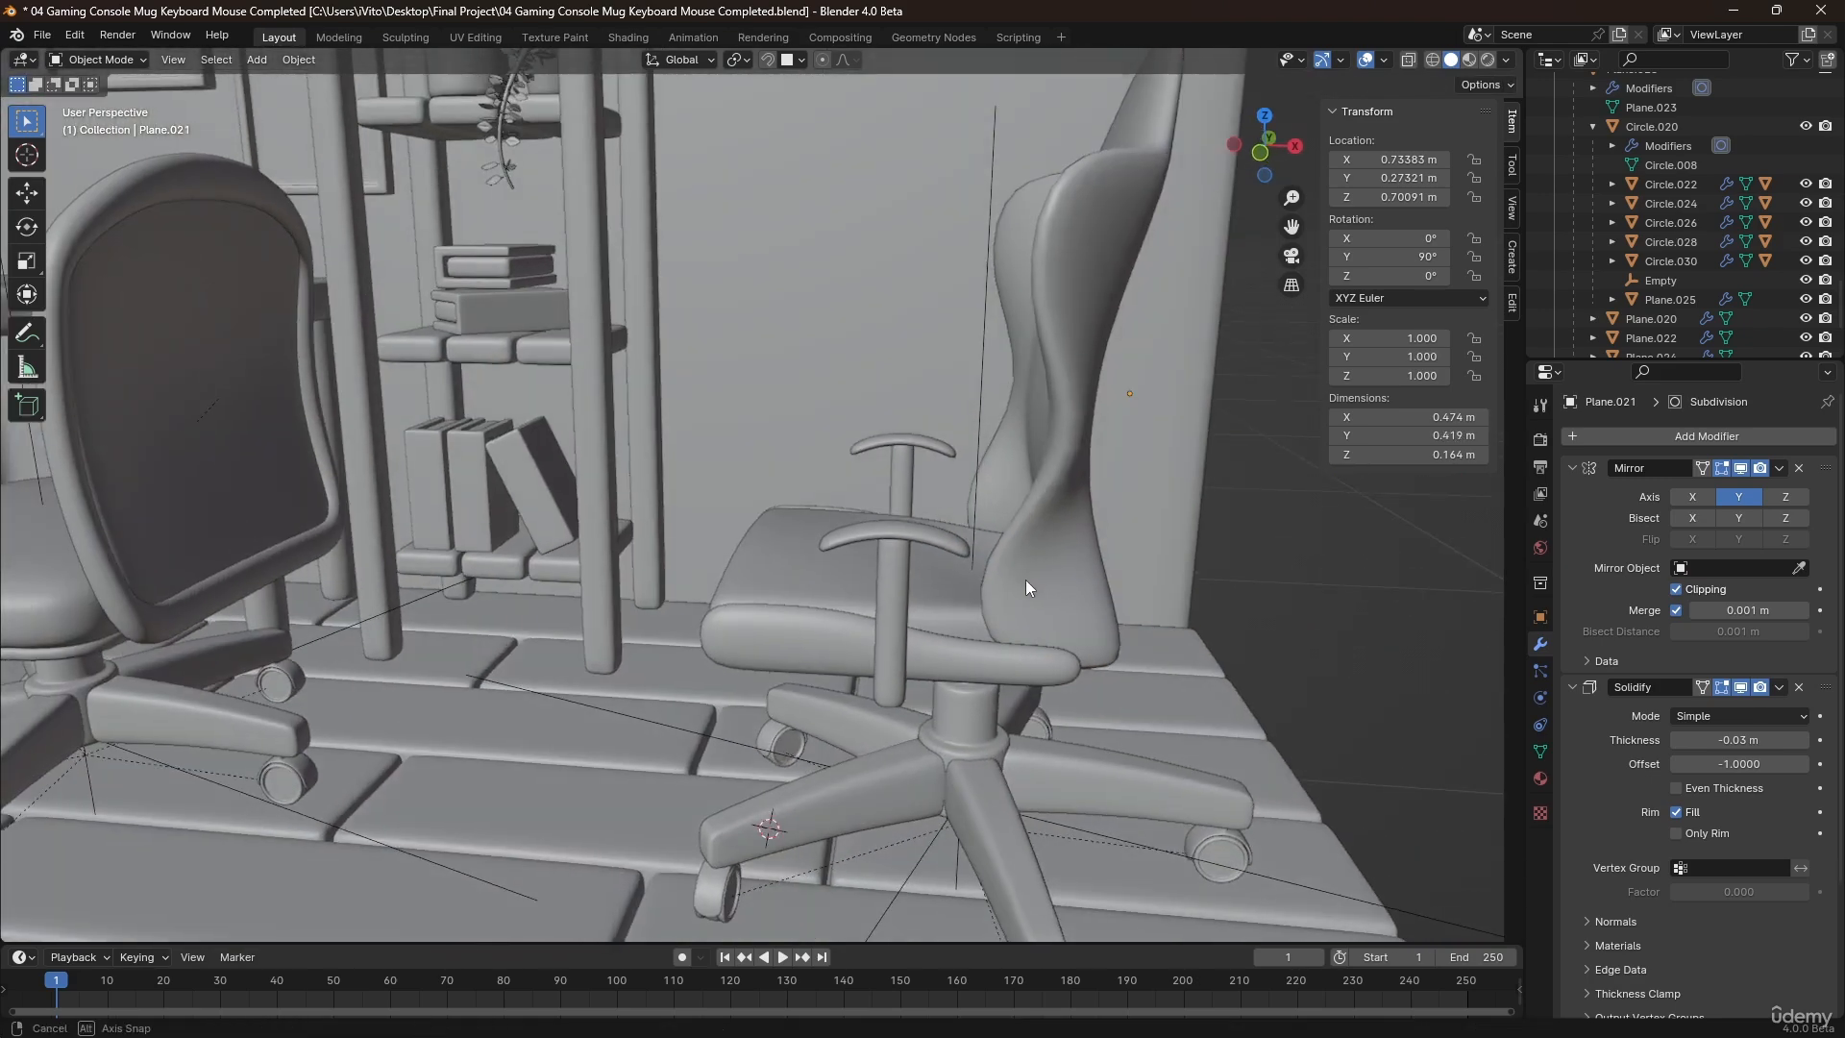
click(990, 661)
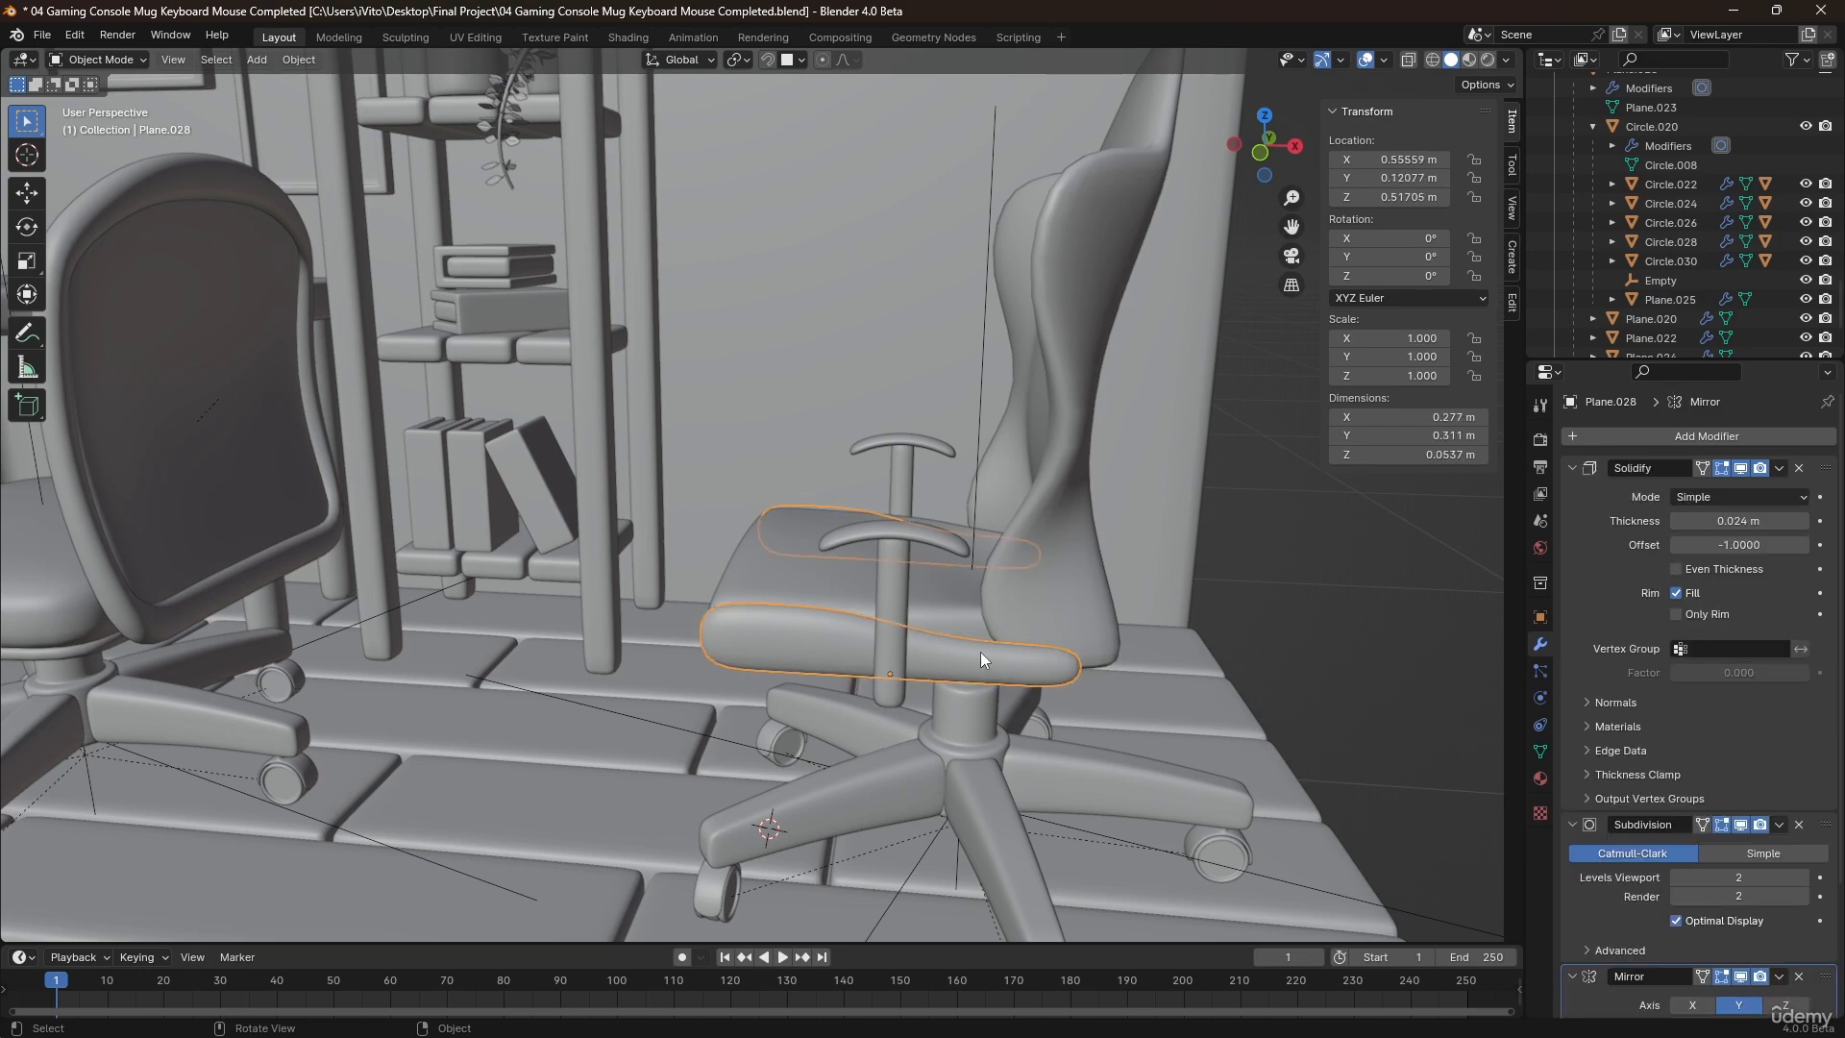
scroll(1255, 550, down, 5)
middle_drag(1255, 549, 942, 517)
middle_drag(819, 477, 830, 513)
scroll(855, 434, up, 4)
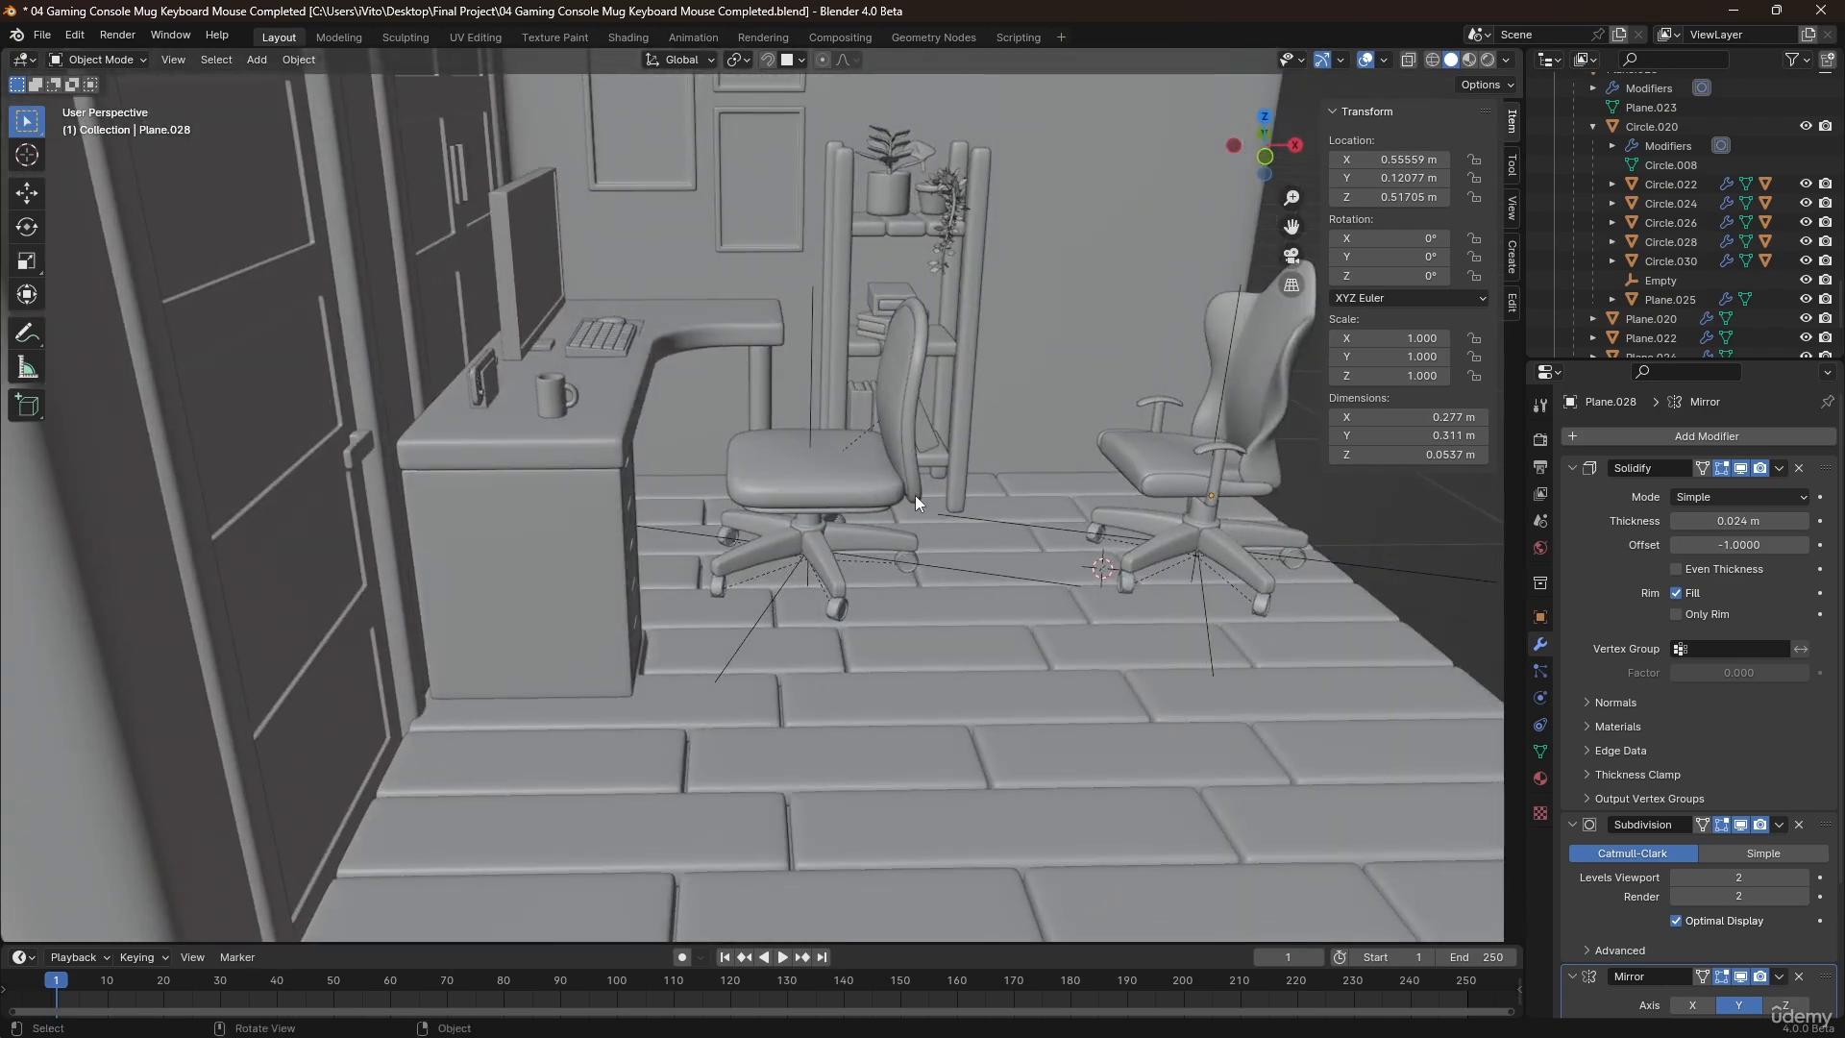
Duplicate the row of side faces on the first chair's seat cushion in place and separate it into its own object.
middle_drag(929, 475, 809, 435)
scroll(779, 559, up, 3)
click(778, 567)
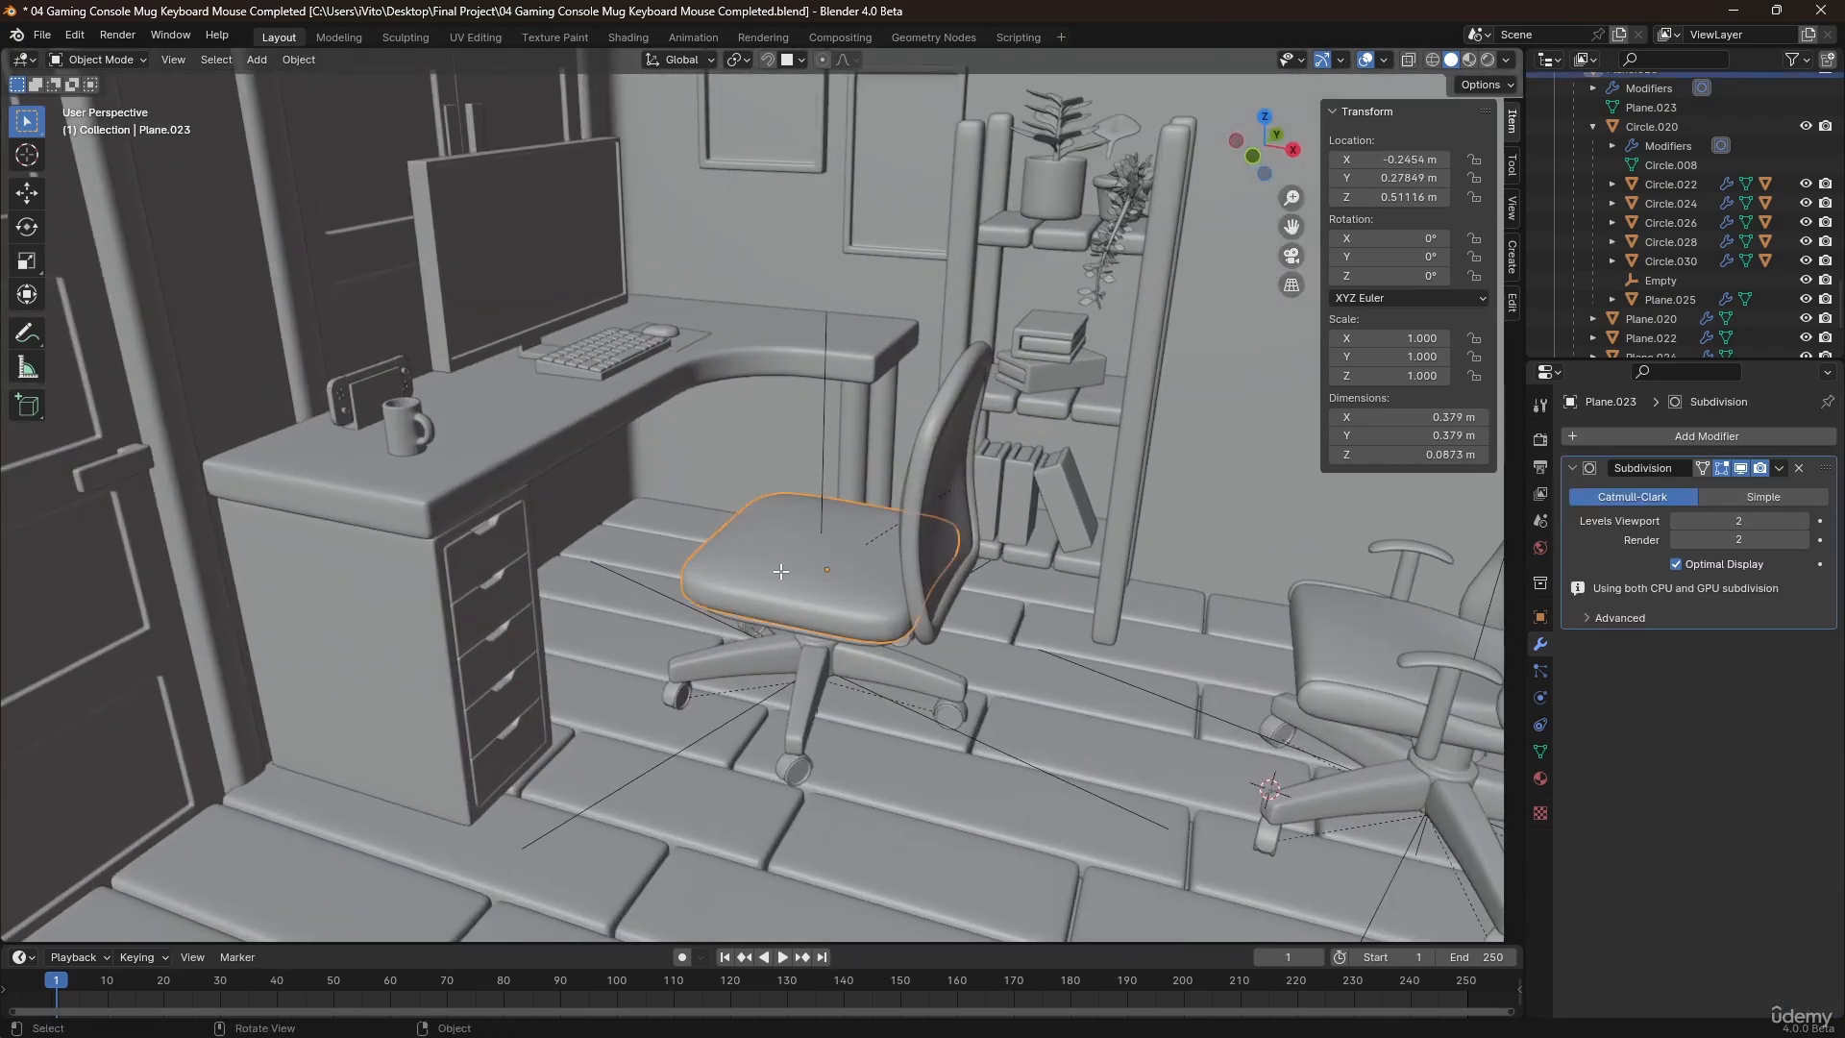
key(Tab)
scroll(778, 567, up, 2)
click(809, 608)
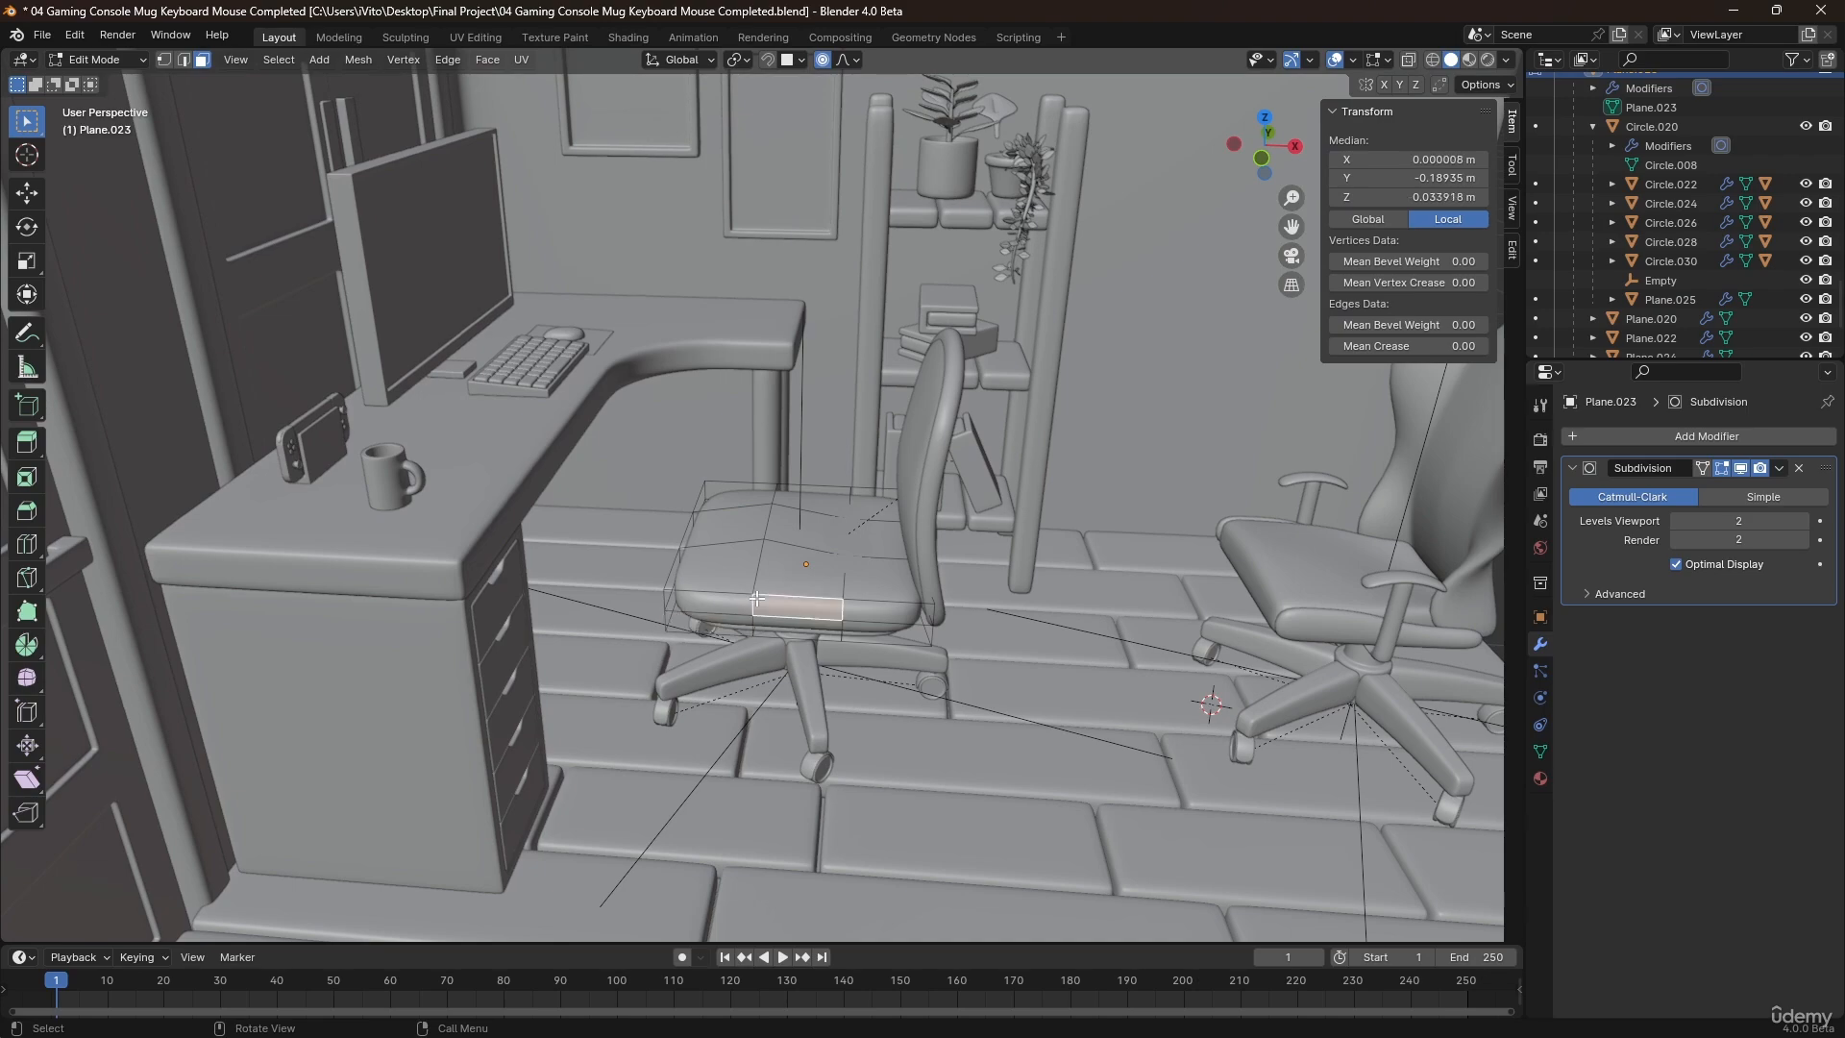
key(shift+d)
right_click(893, 549)
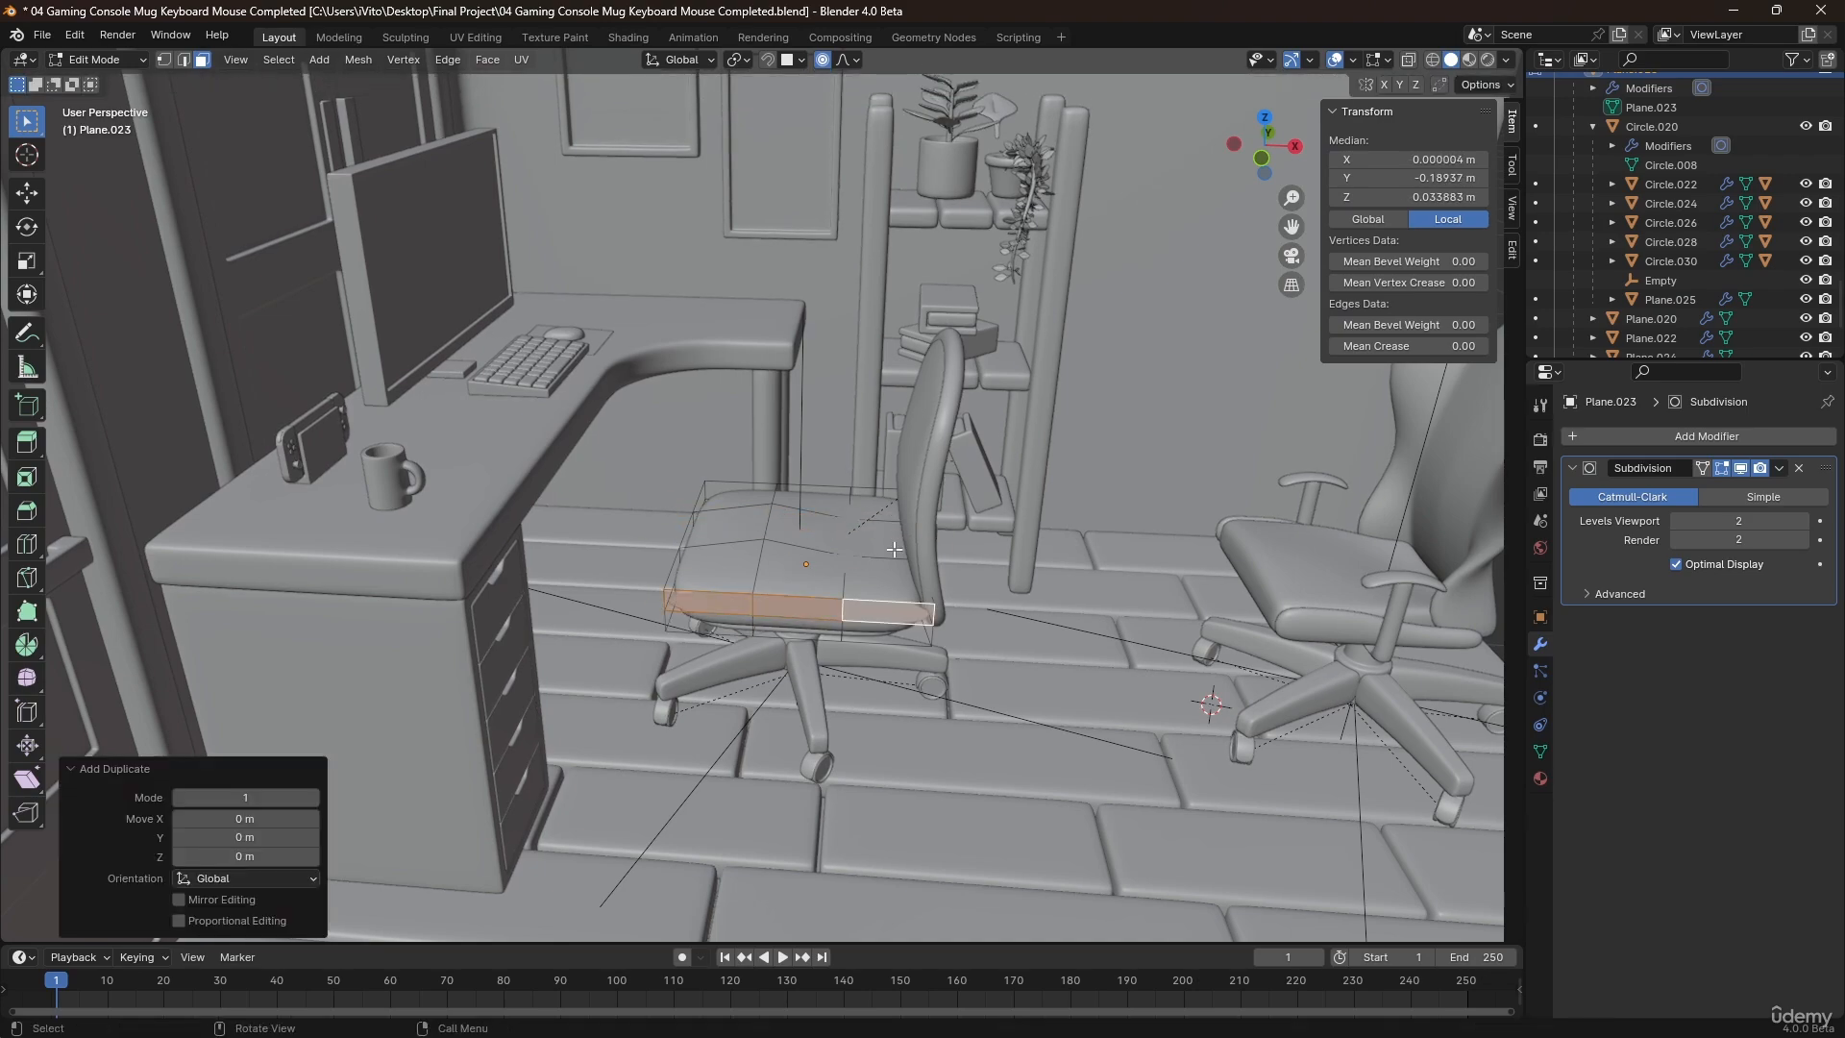
key(p)
click(894, 550)
key(Tab)
Raise the separated face strip along Z to armrest height above the seat and select all its geometry in Edit Mode.
click(814, 608)
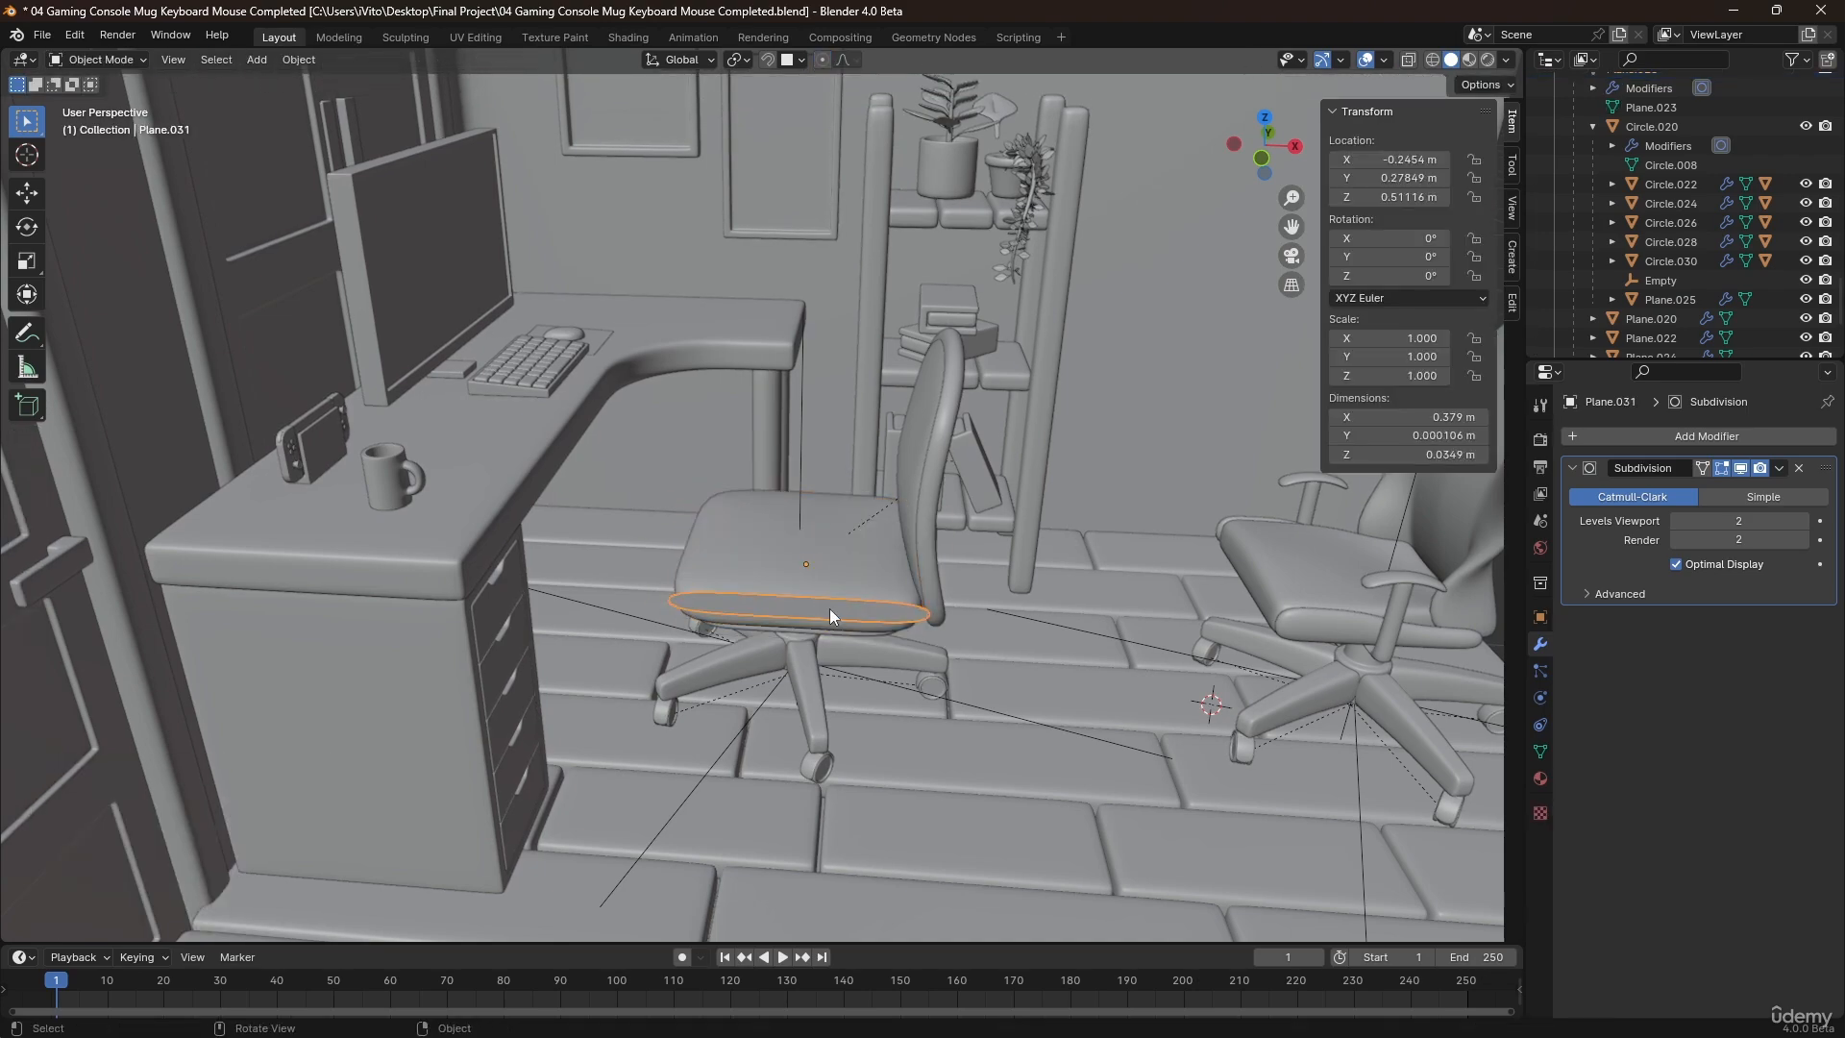
key(Tab)
key(g)
key(z)
click(839, 530)
key(alt+a)
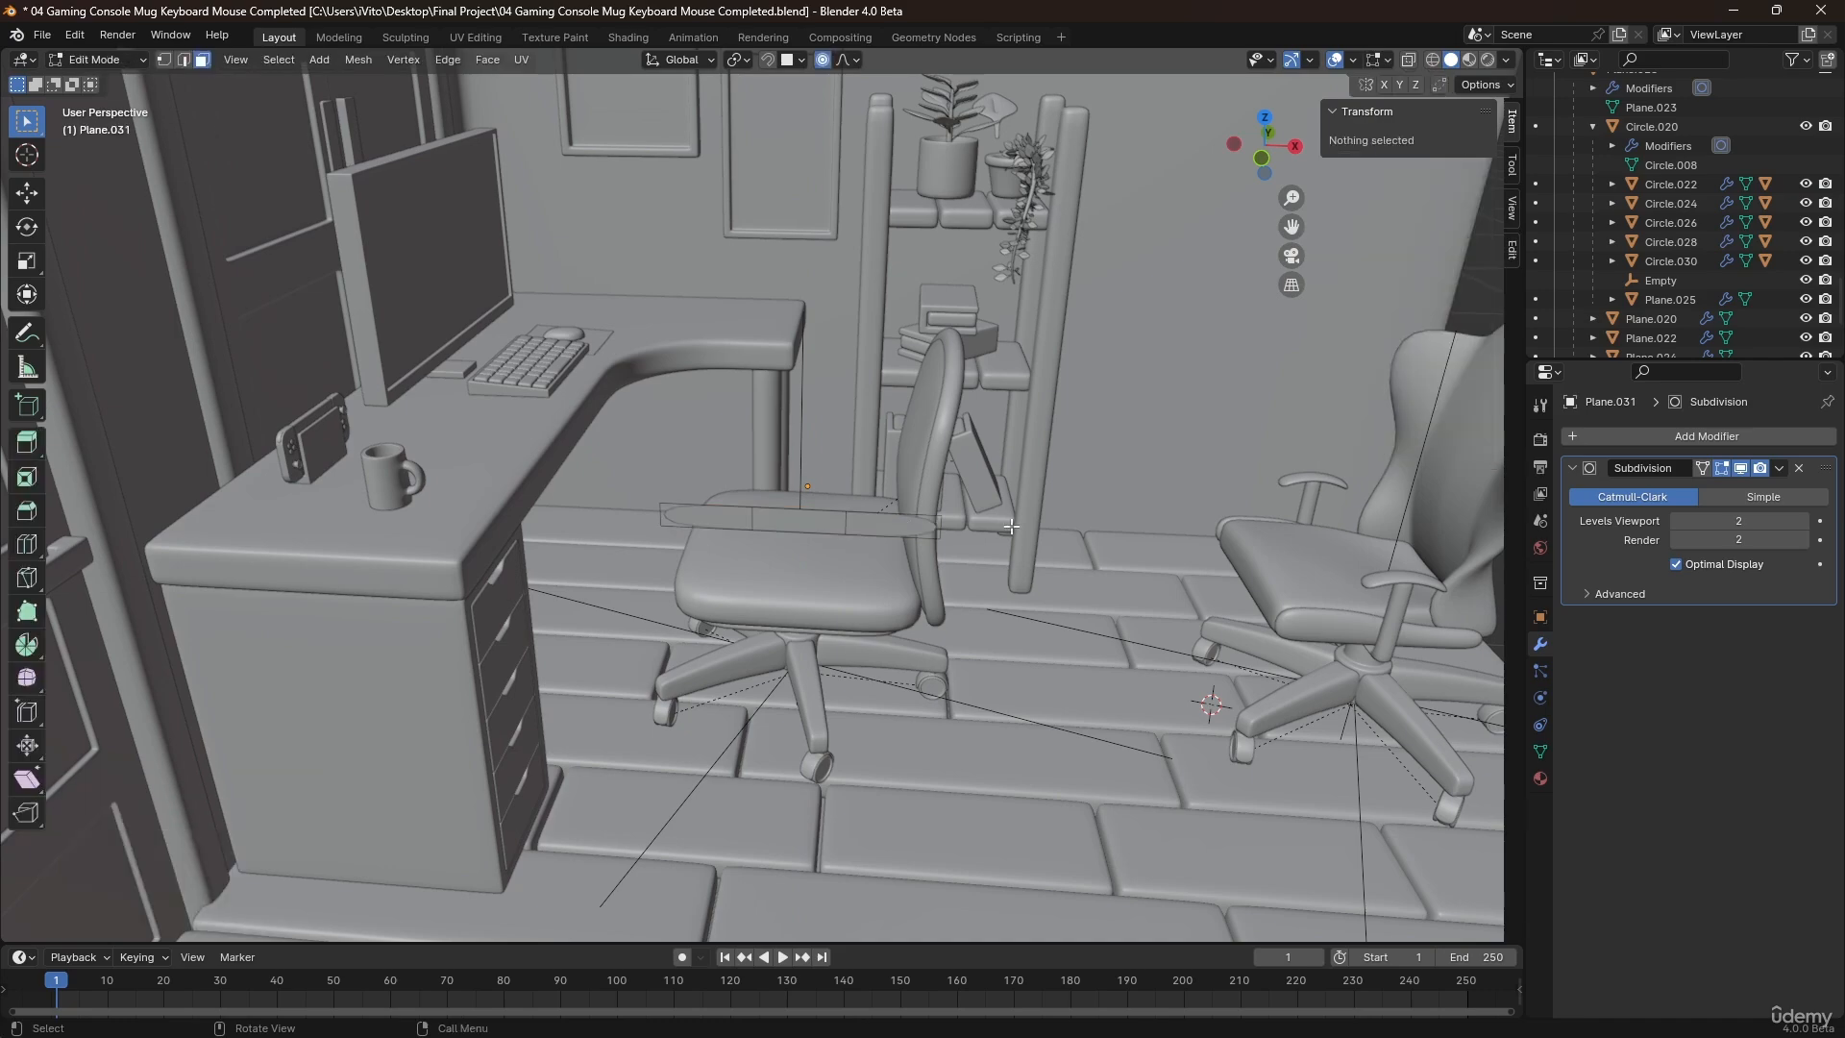
key(a)
key(s)
key(x)
key(Escape)
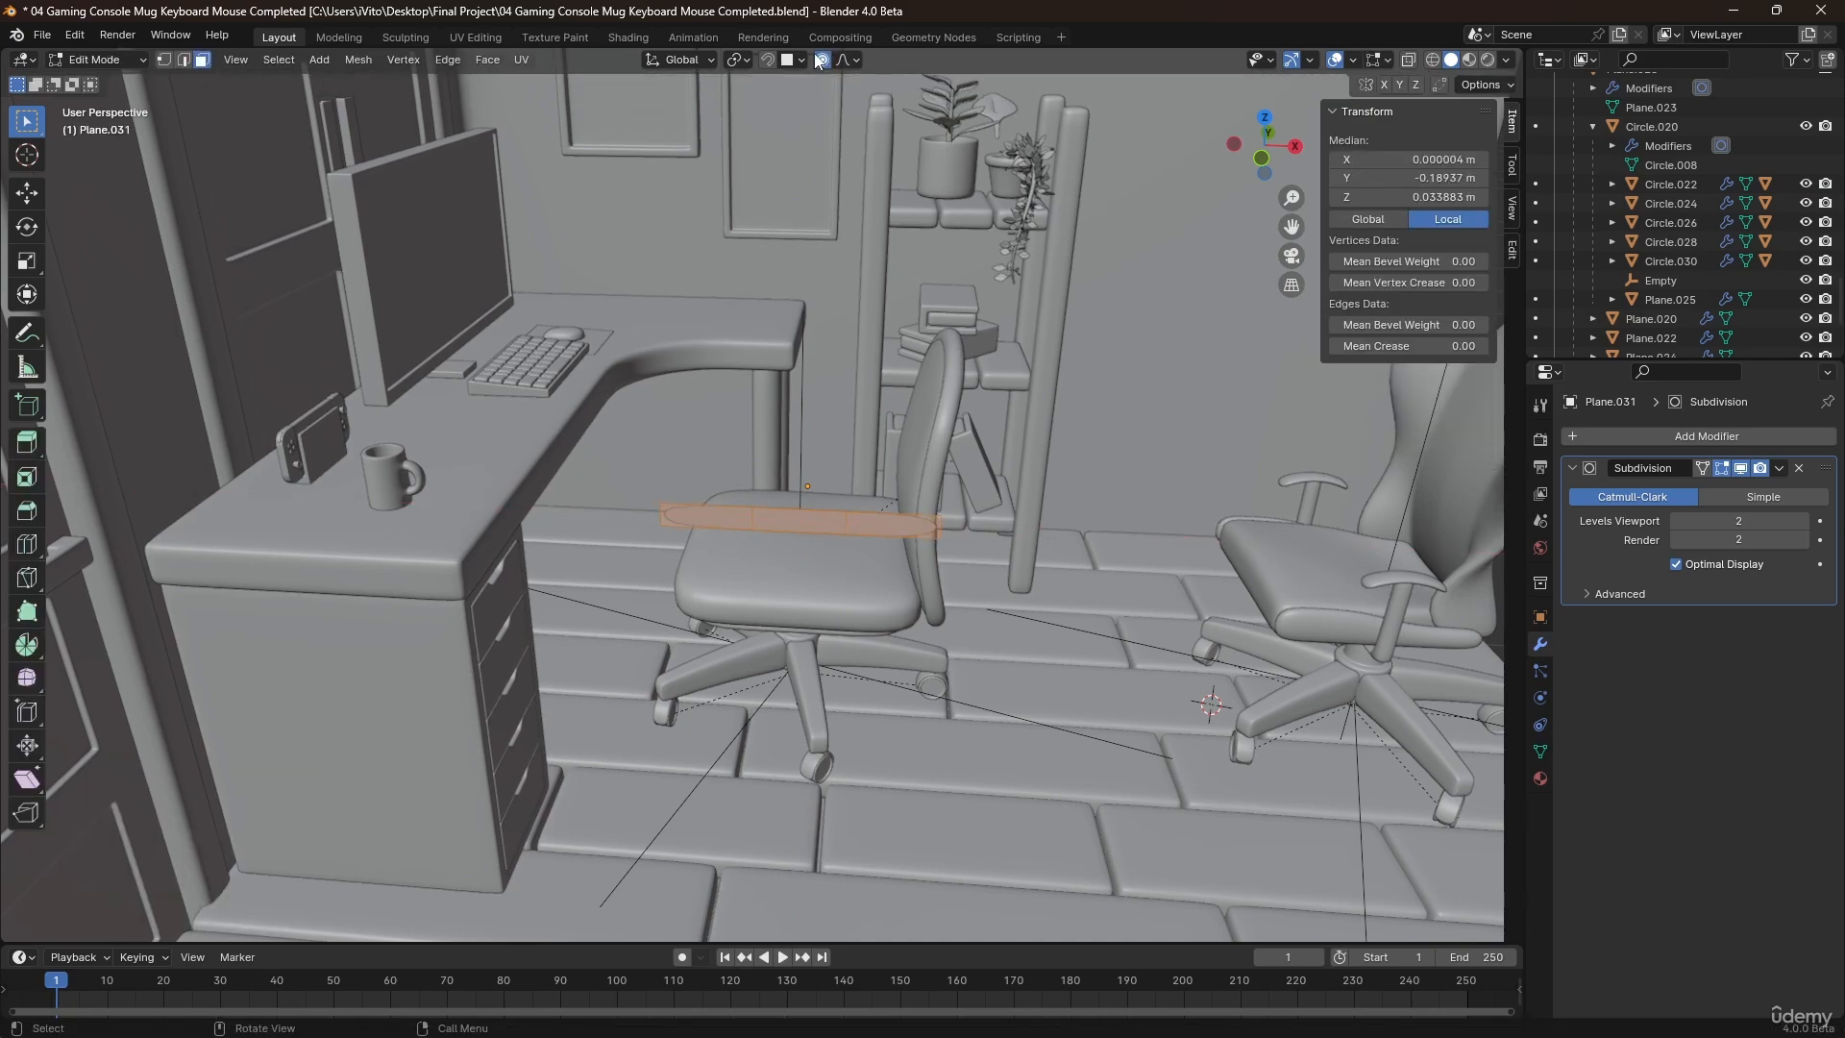
With proportional editing off, scale the strip to 0.897 along X and extrude it about 0.047 m outward.
key(s)
key(x)
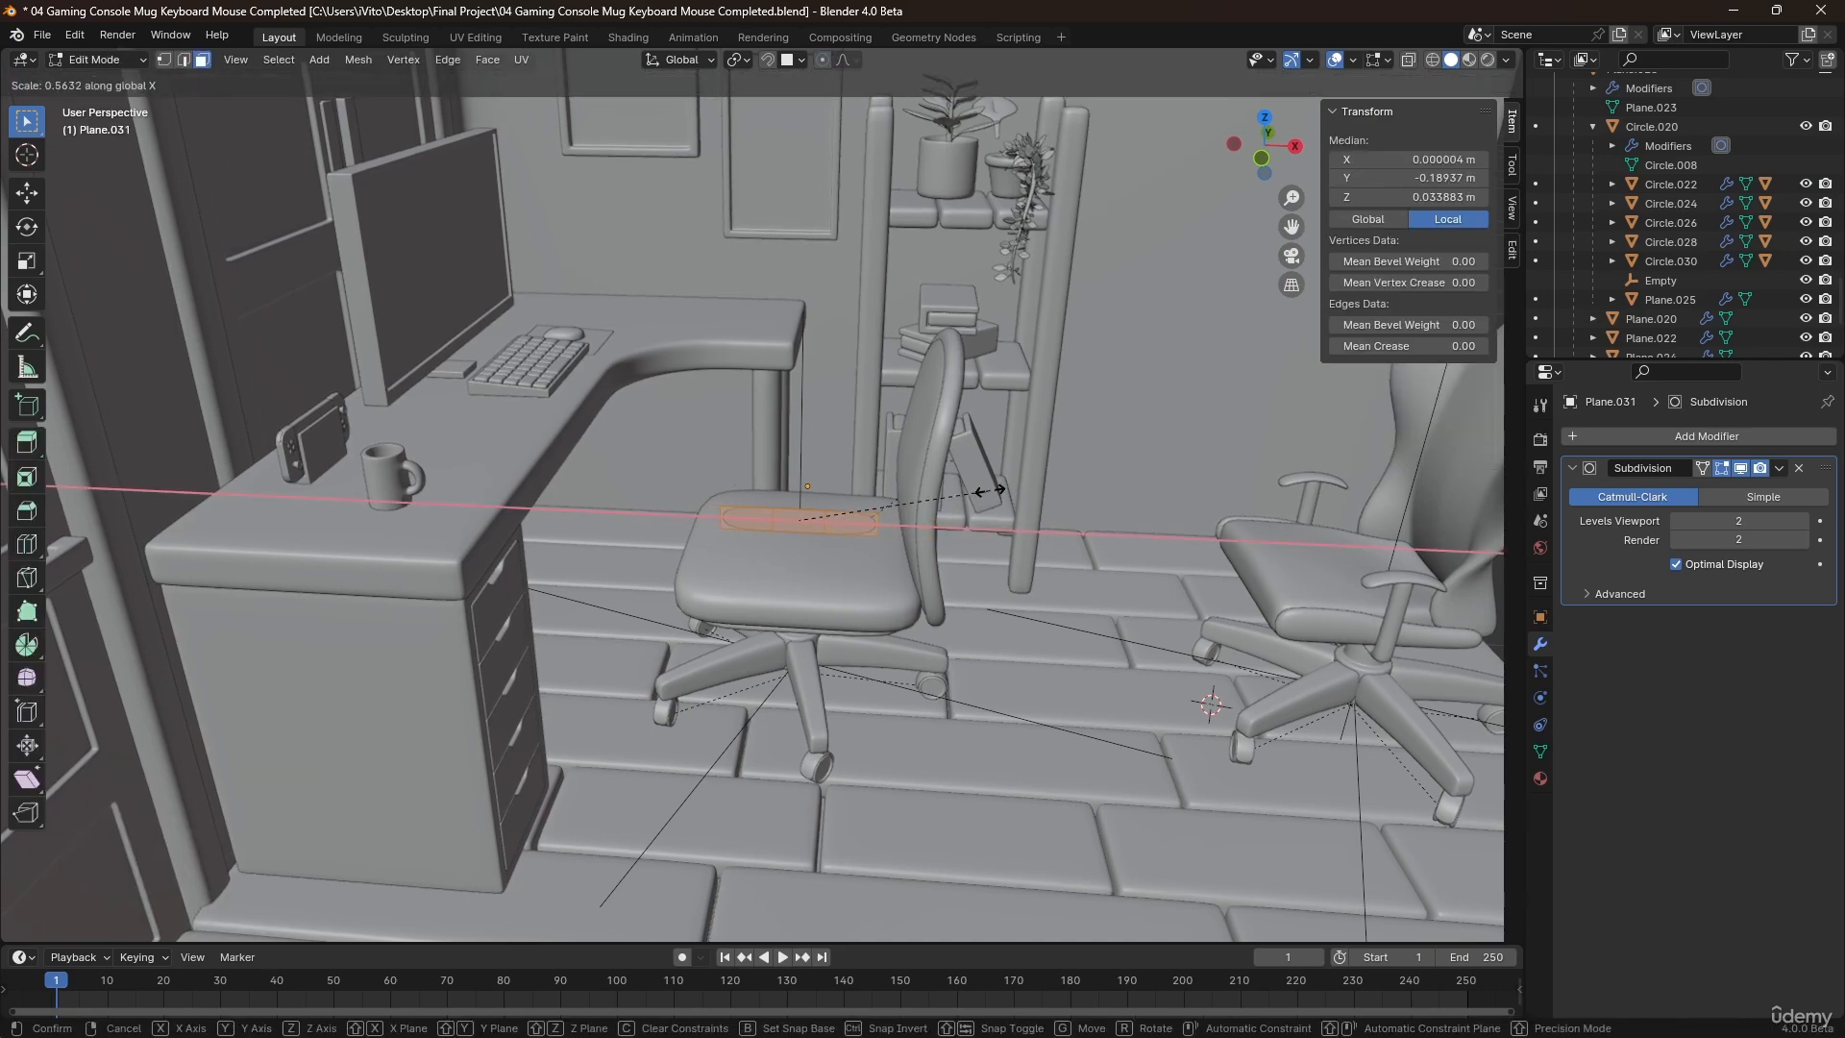
click(1105, 501)
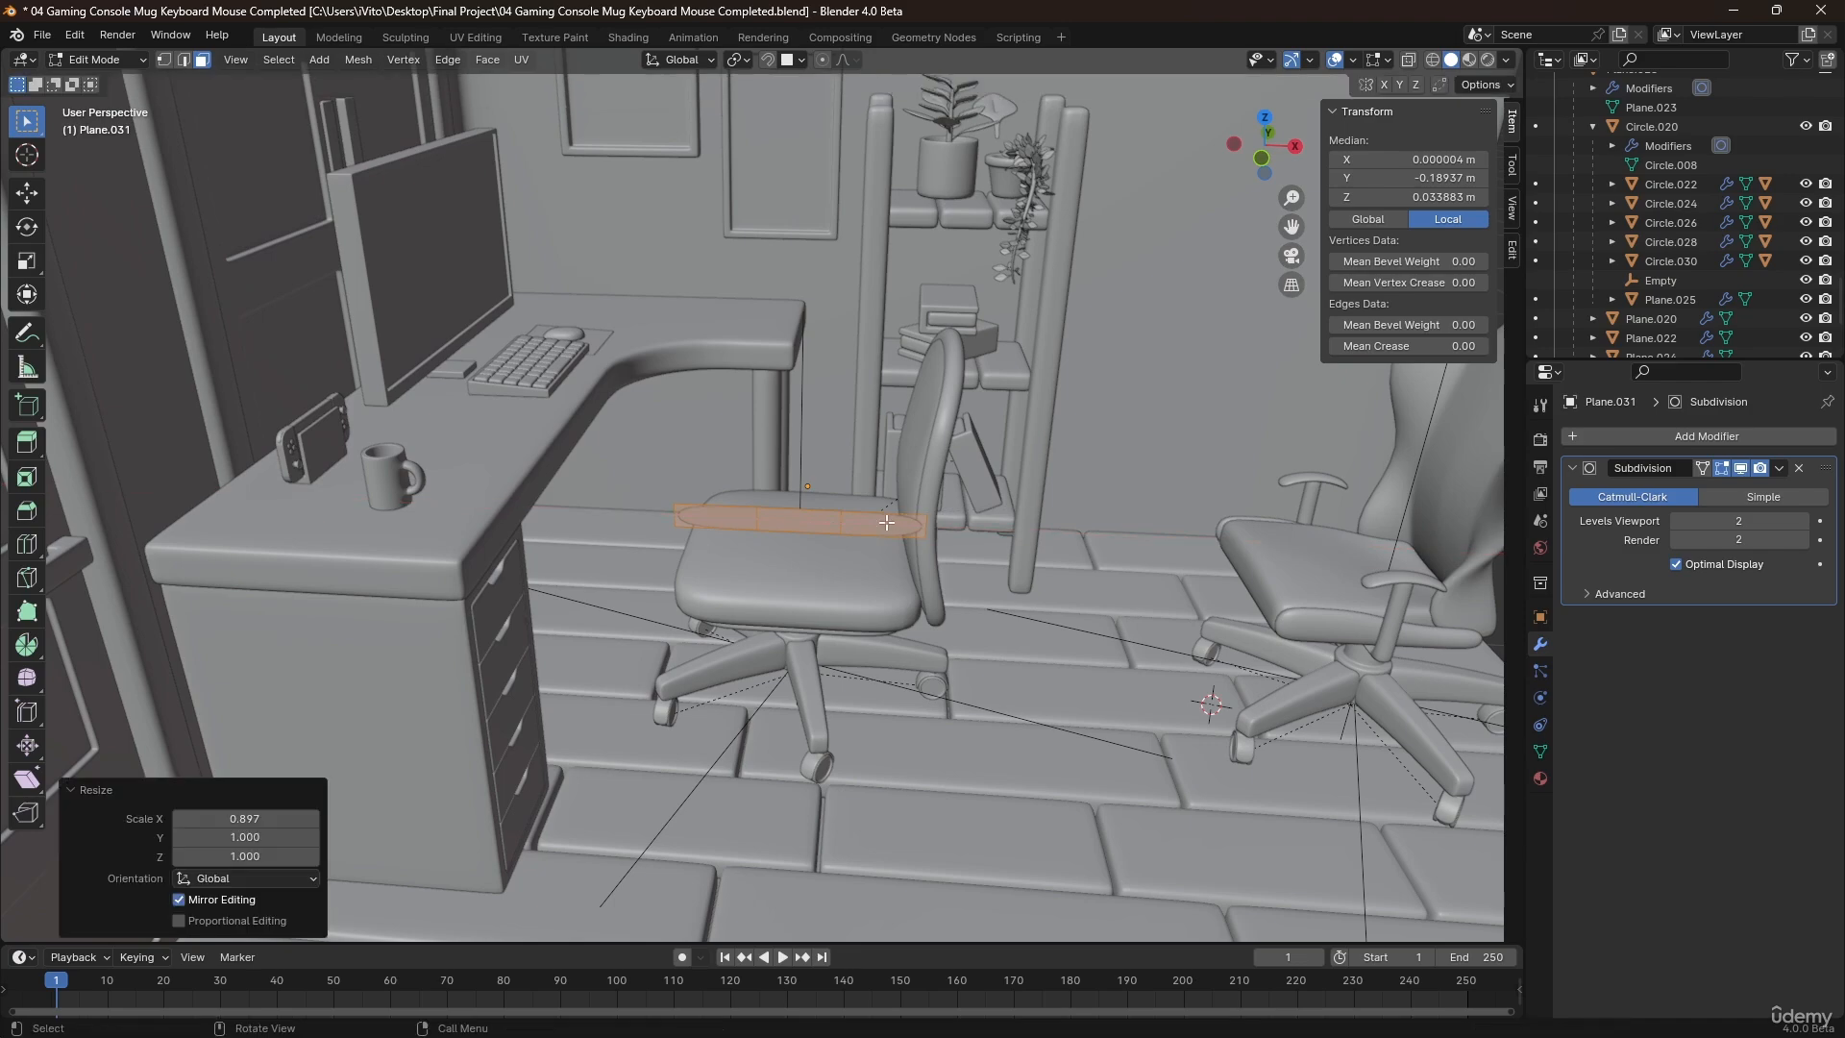
middle_drag(888, 522, 831, 491)
scroll(832, 491, up, 3)
key(e)
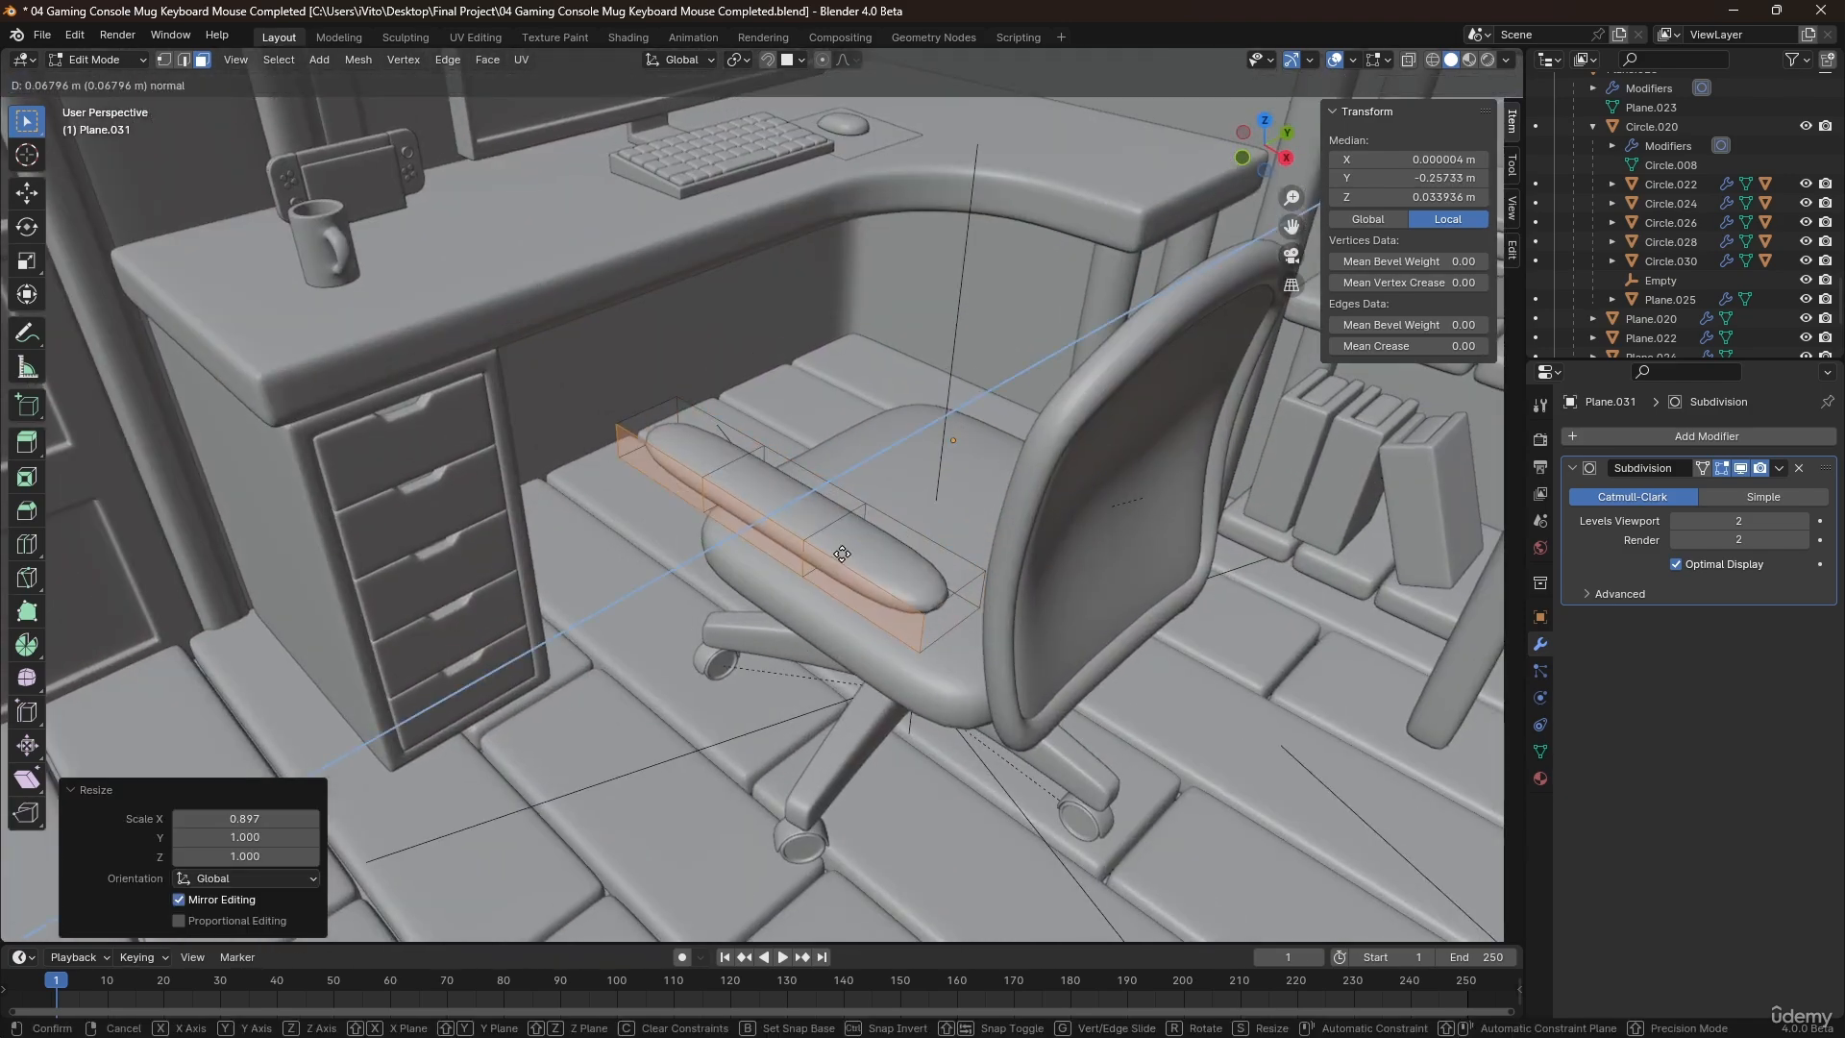
click(913, 527)
middle_drag(913, 527, 820, 551)
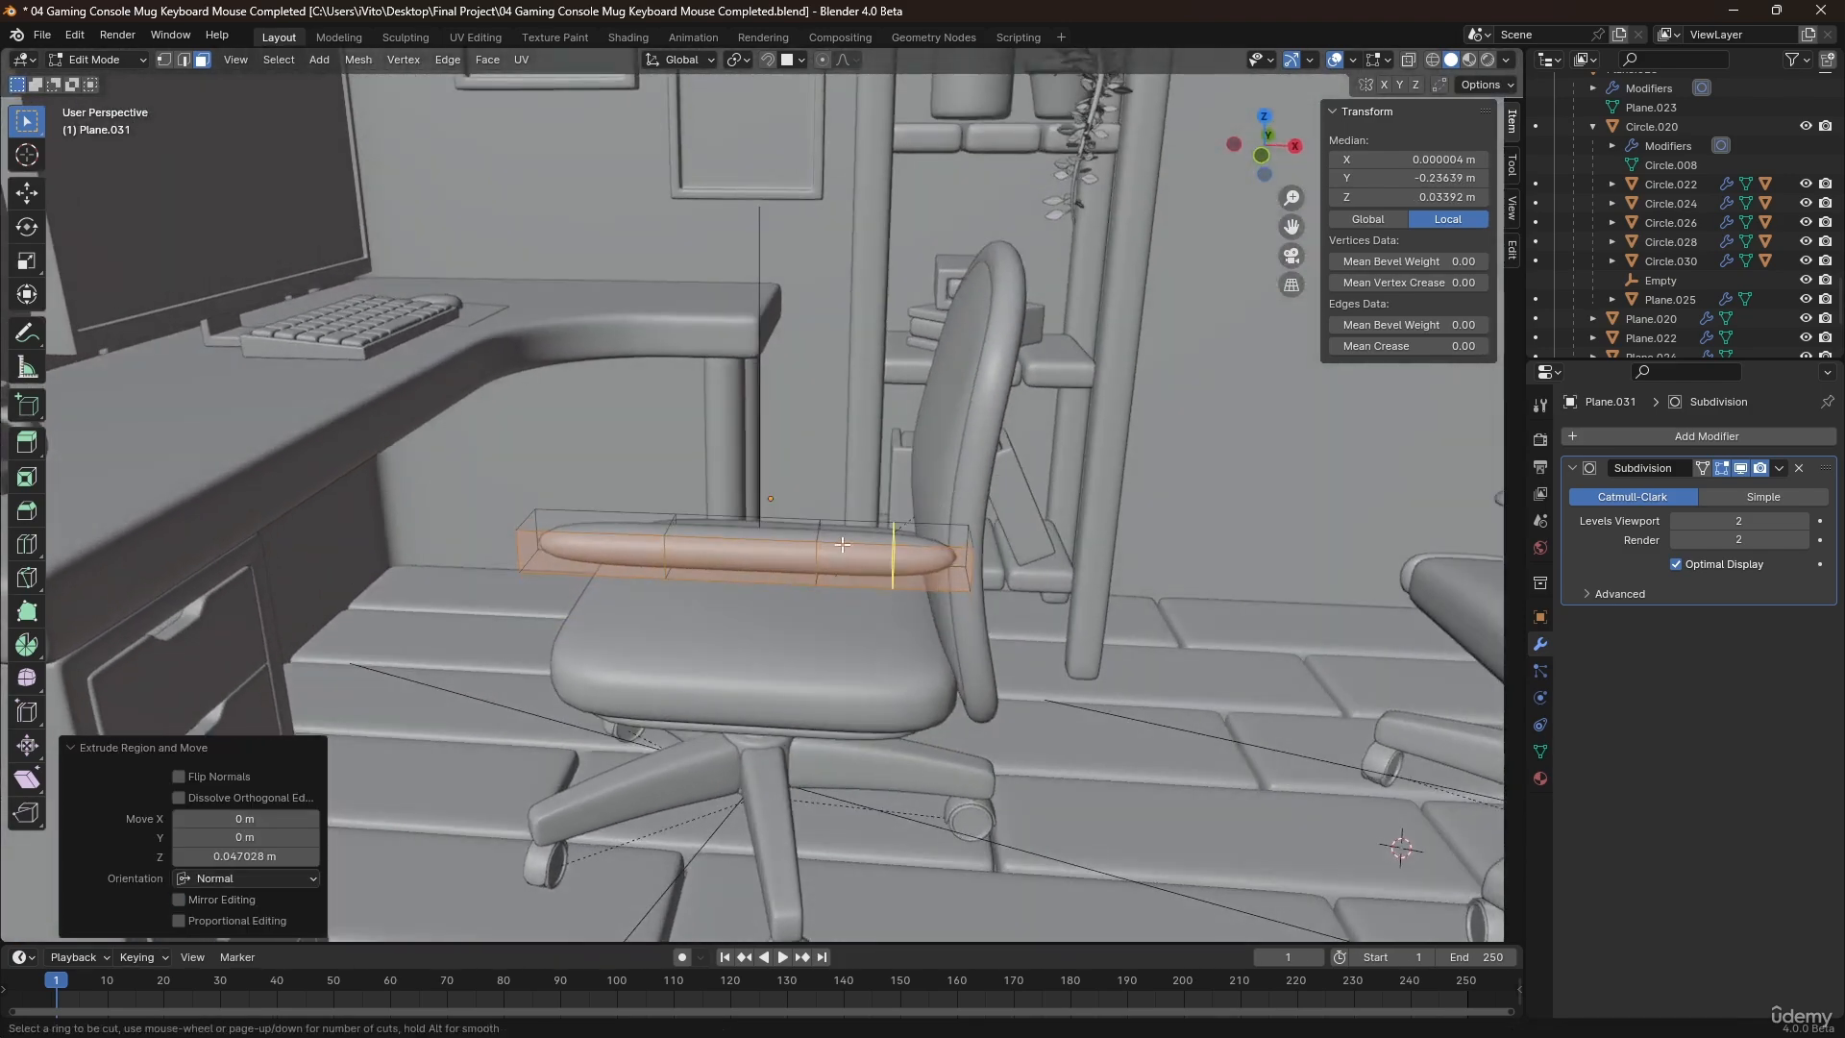
Add a centred lengthwise loop cut to the armrest and a supporting loop close to each of its ends.
key(ctrl+r)
click(821, 551)
right_click(821, 551)
key(ctrl+r)
click(931, 535)
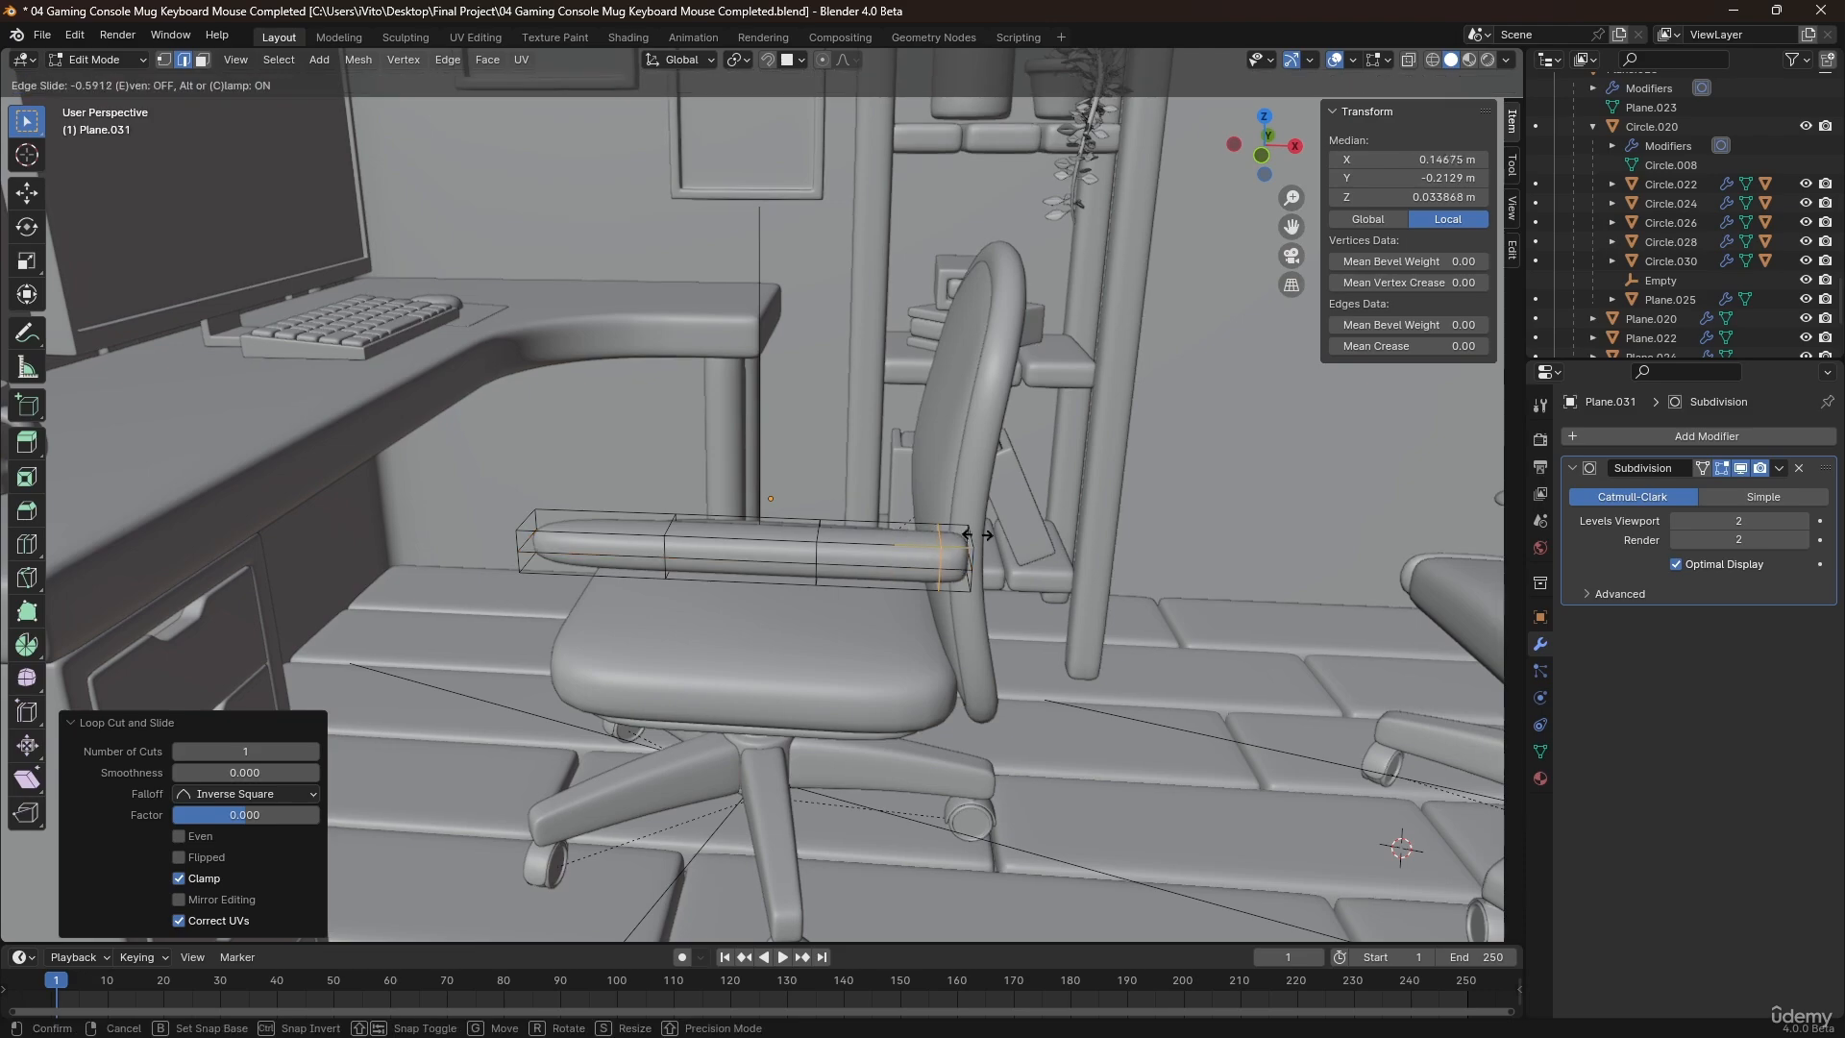
click(993, 534)
click(573, 543)
click(543, 539)
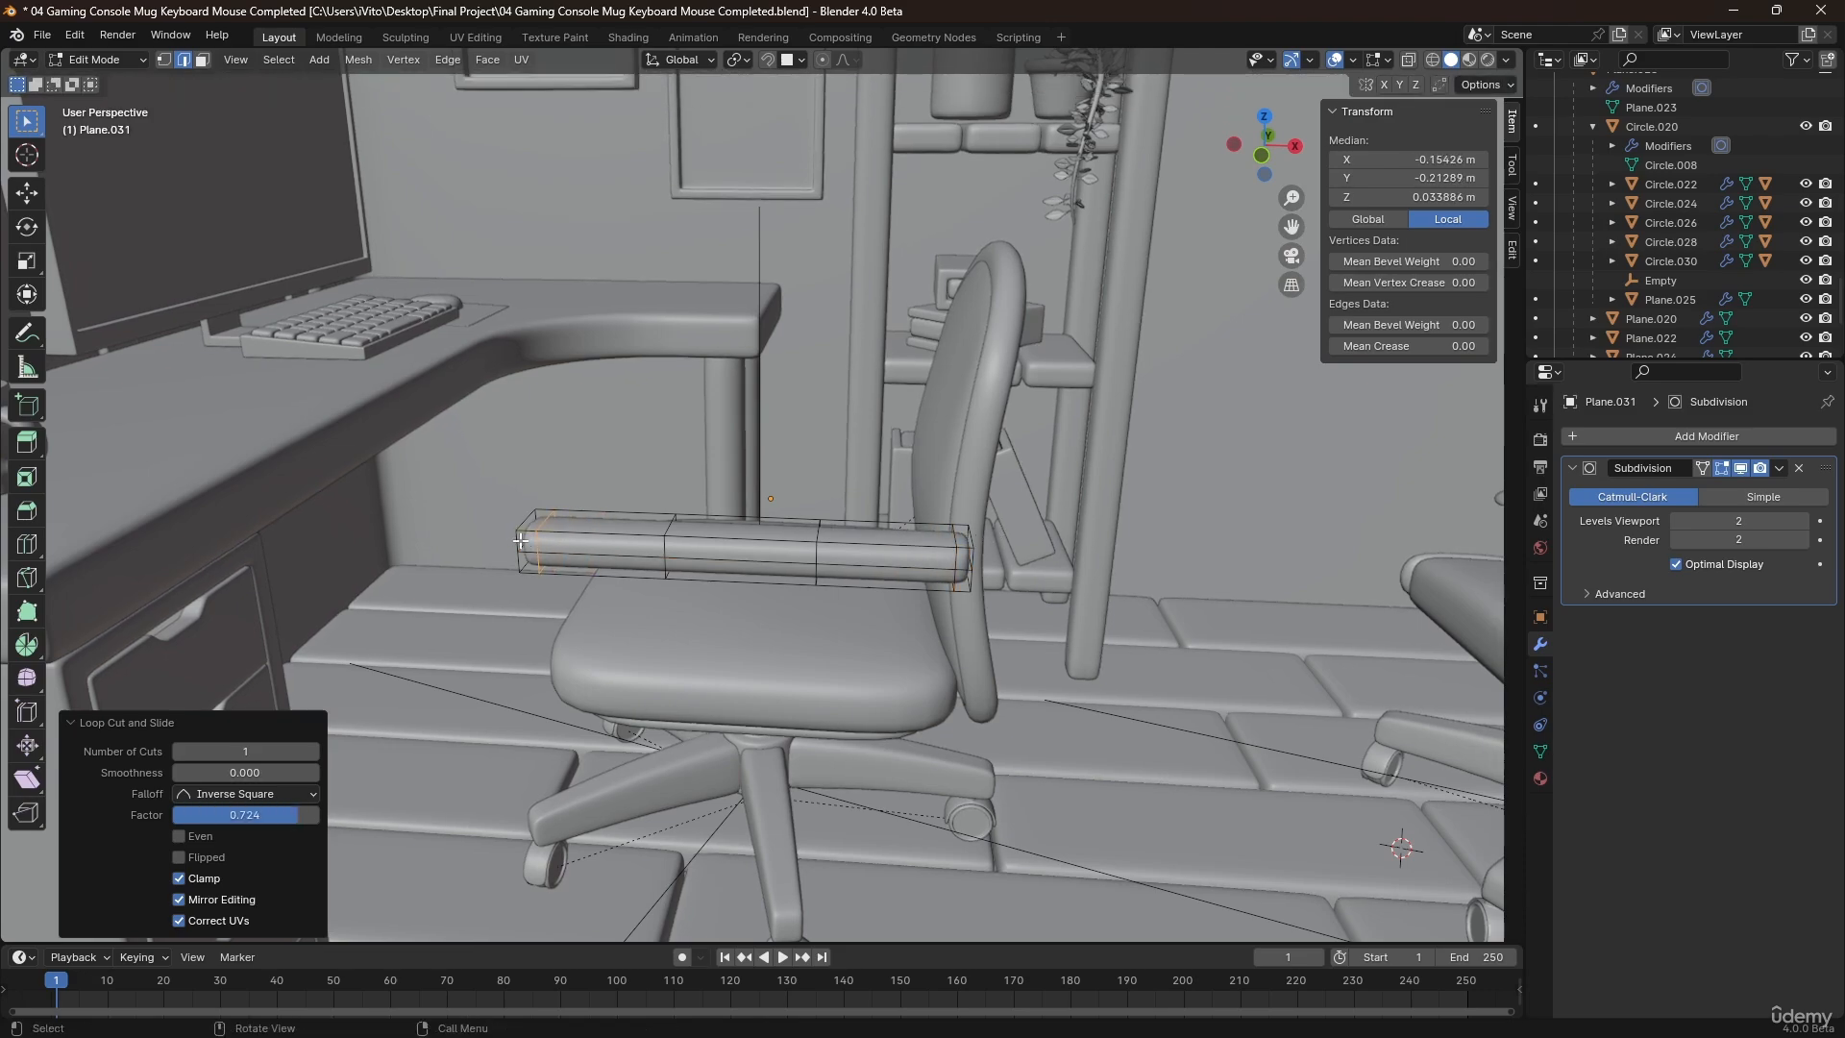
Select the whole armrest mesh and scale it by about 1.344 along Z to thicken it.
middle_drag(543, 538, 654, 524)
key(a)
key(s)
key(x)
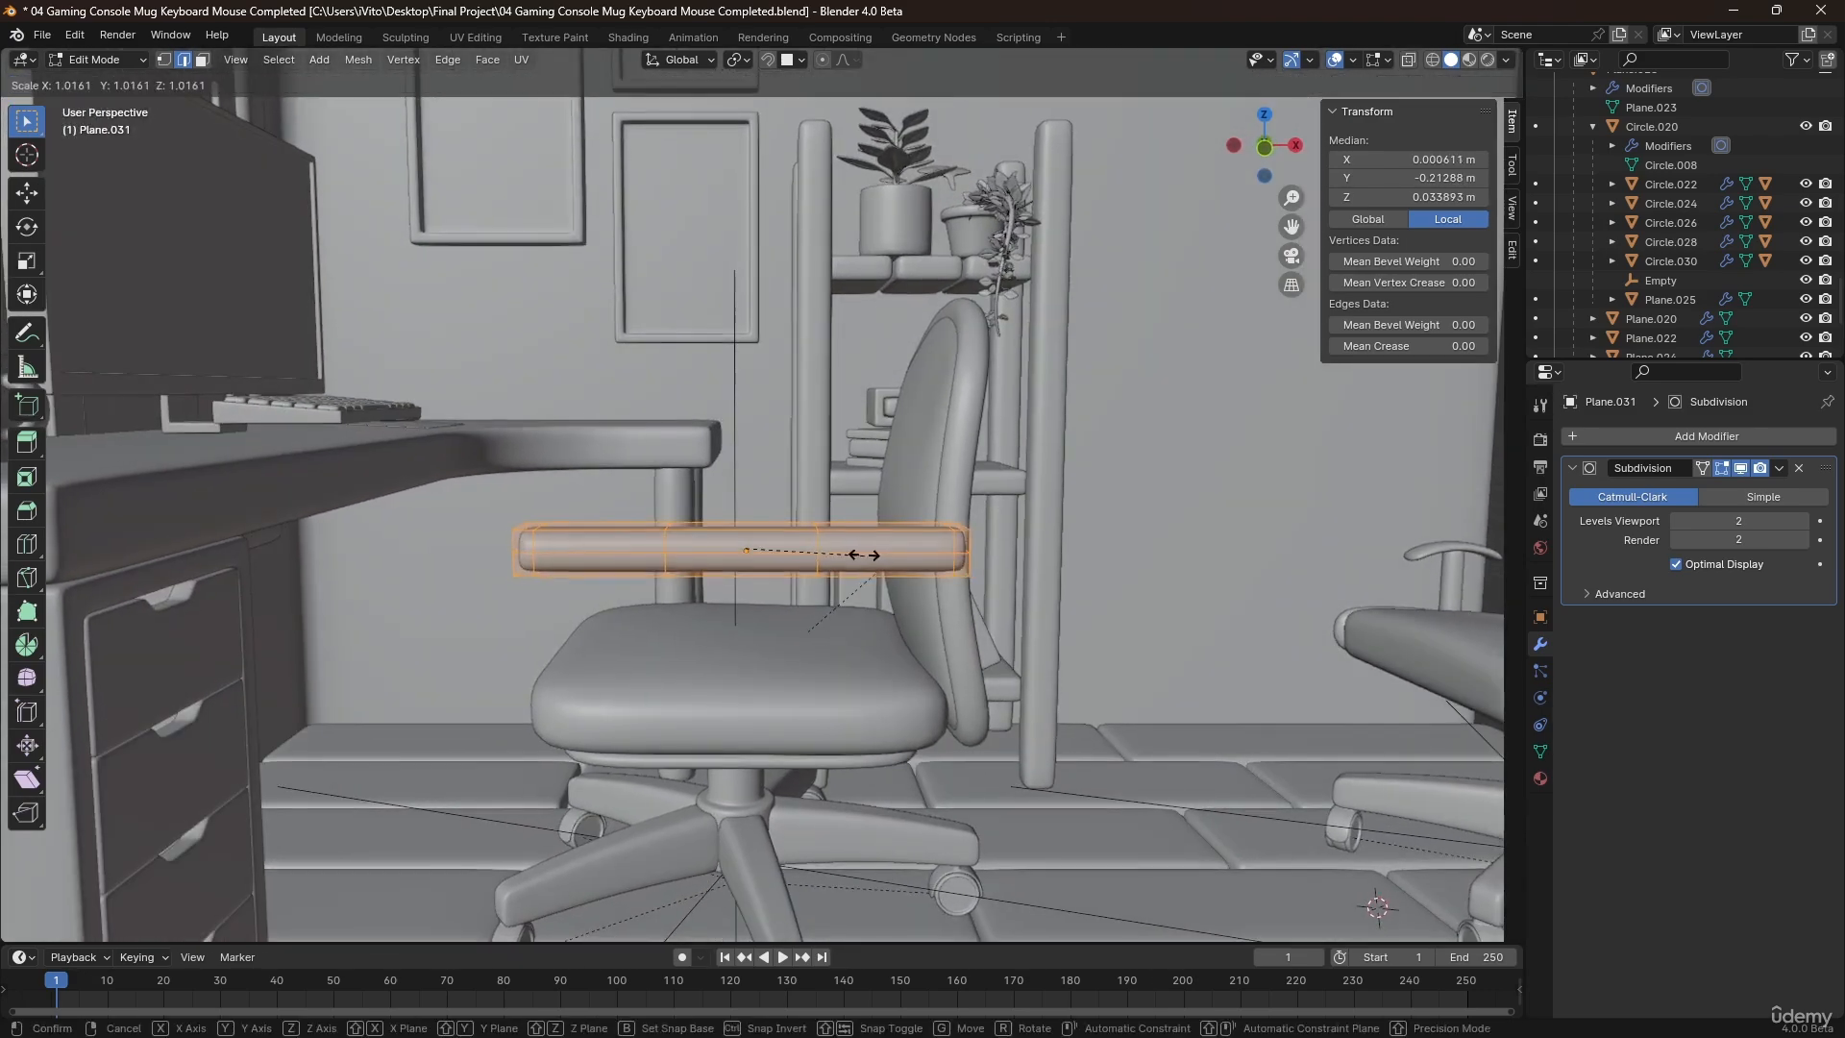
key(z)
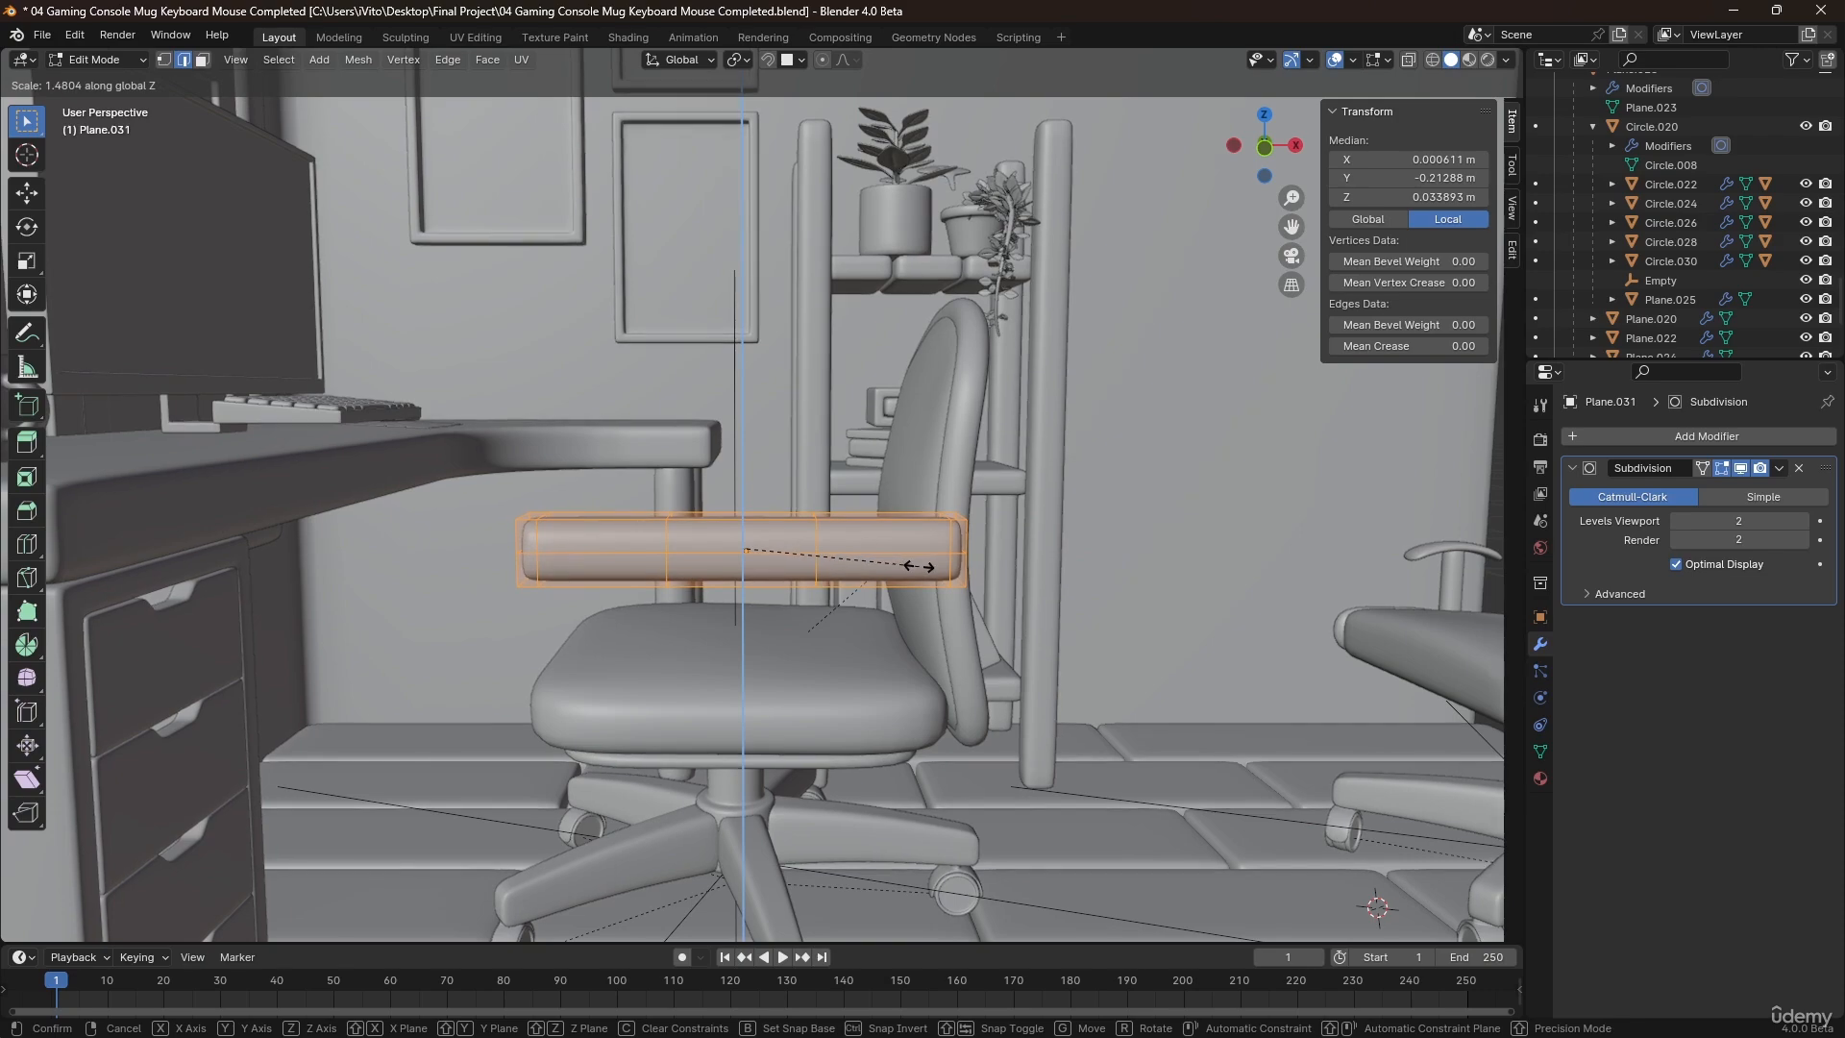
click(903, 566)
Arch the armrest by raising its middle vertices about 0.052 m along Z with smooth proportional editing at size 0.239.
middle_drag(904, 566, 802, 538)
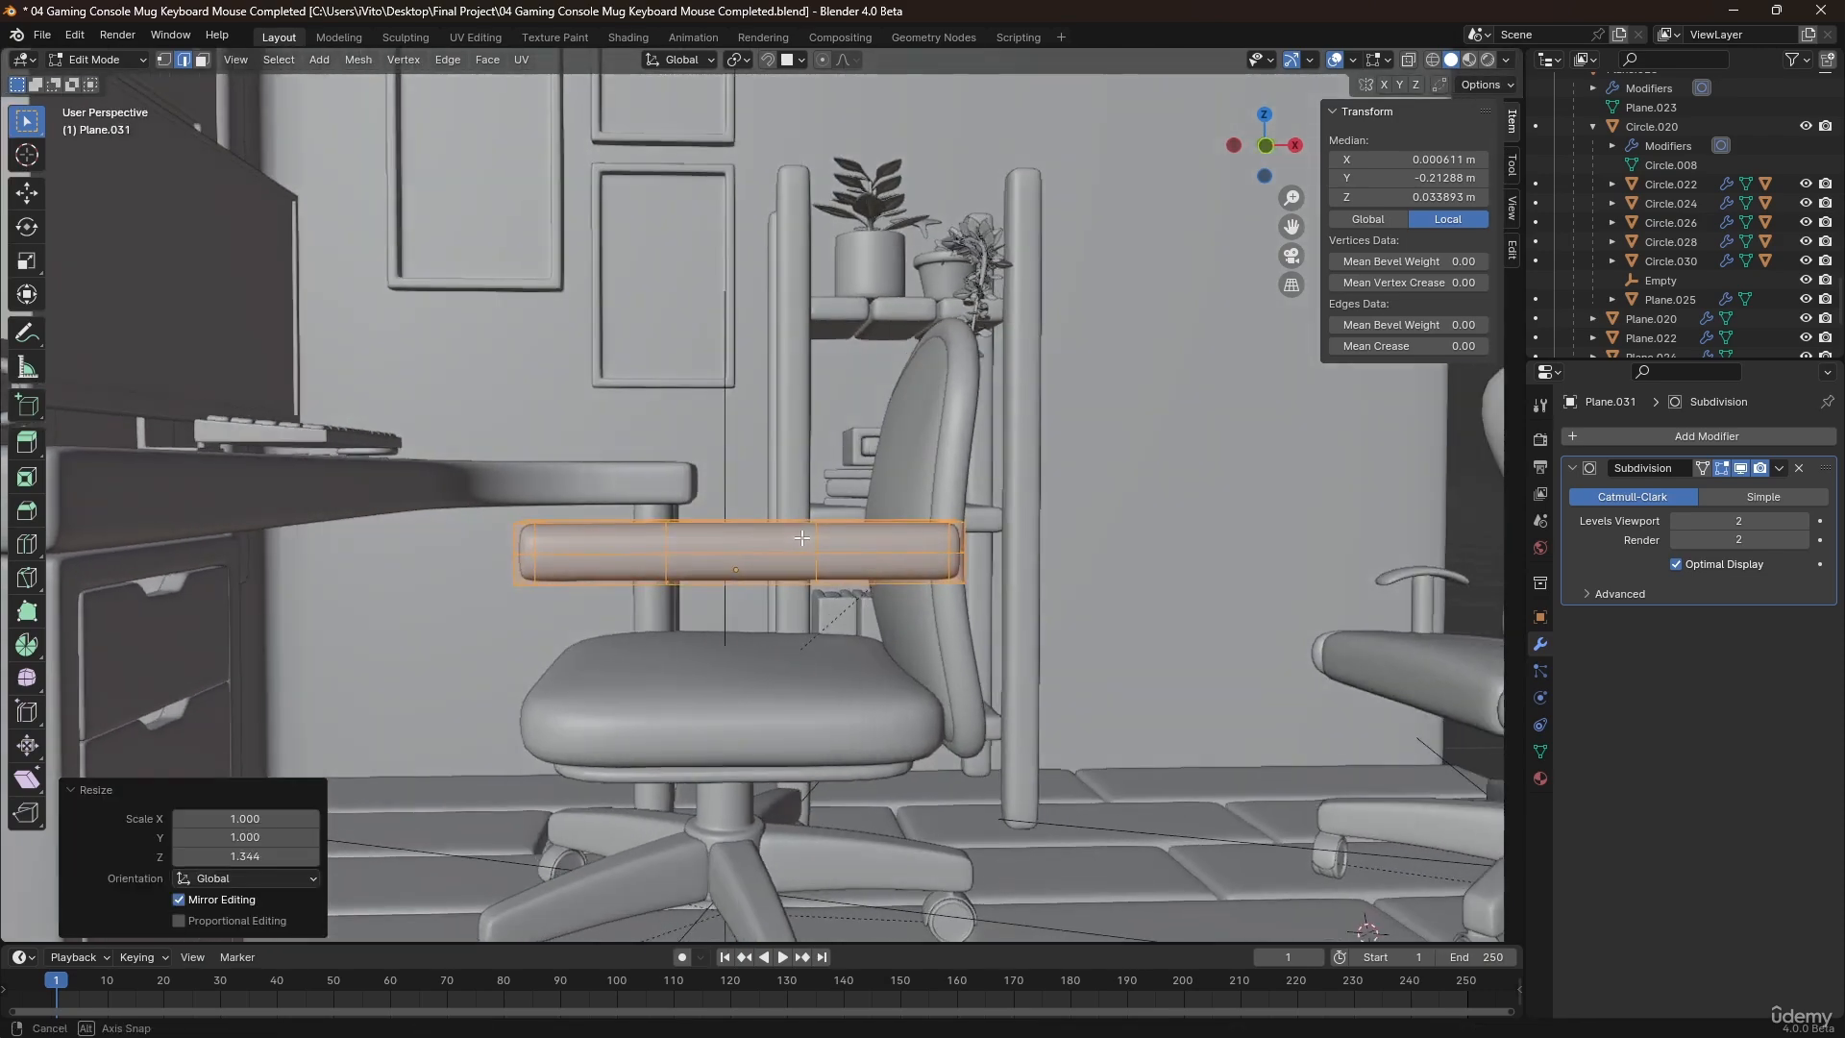
key(alt+z)
key(1)
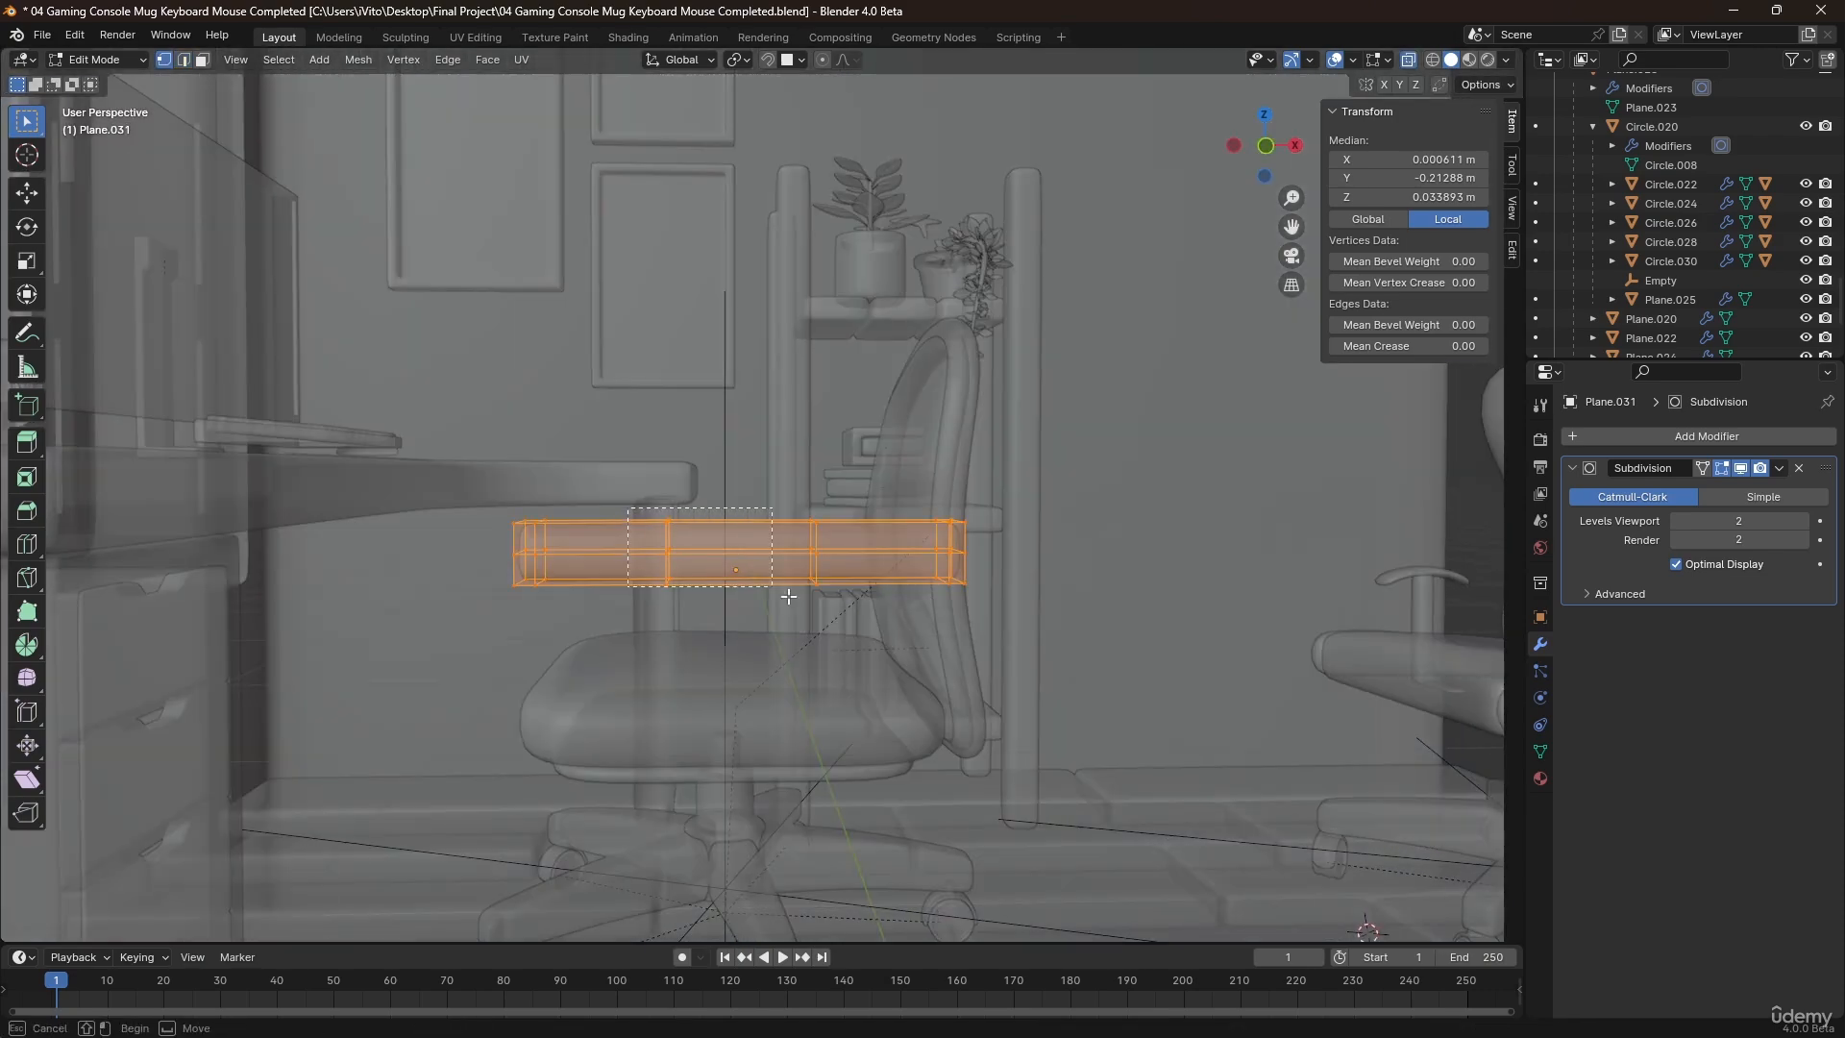
drag(788, 597, 847, 631)
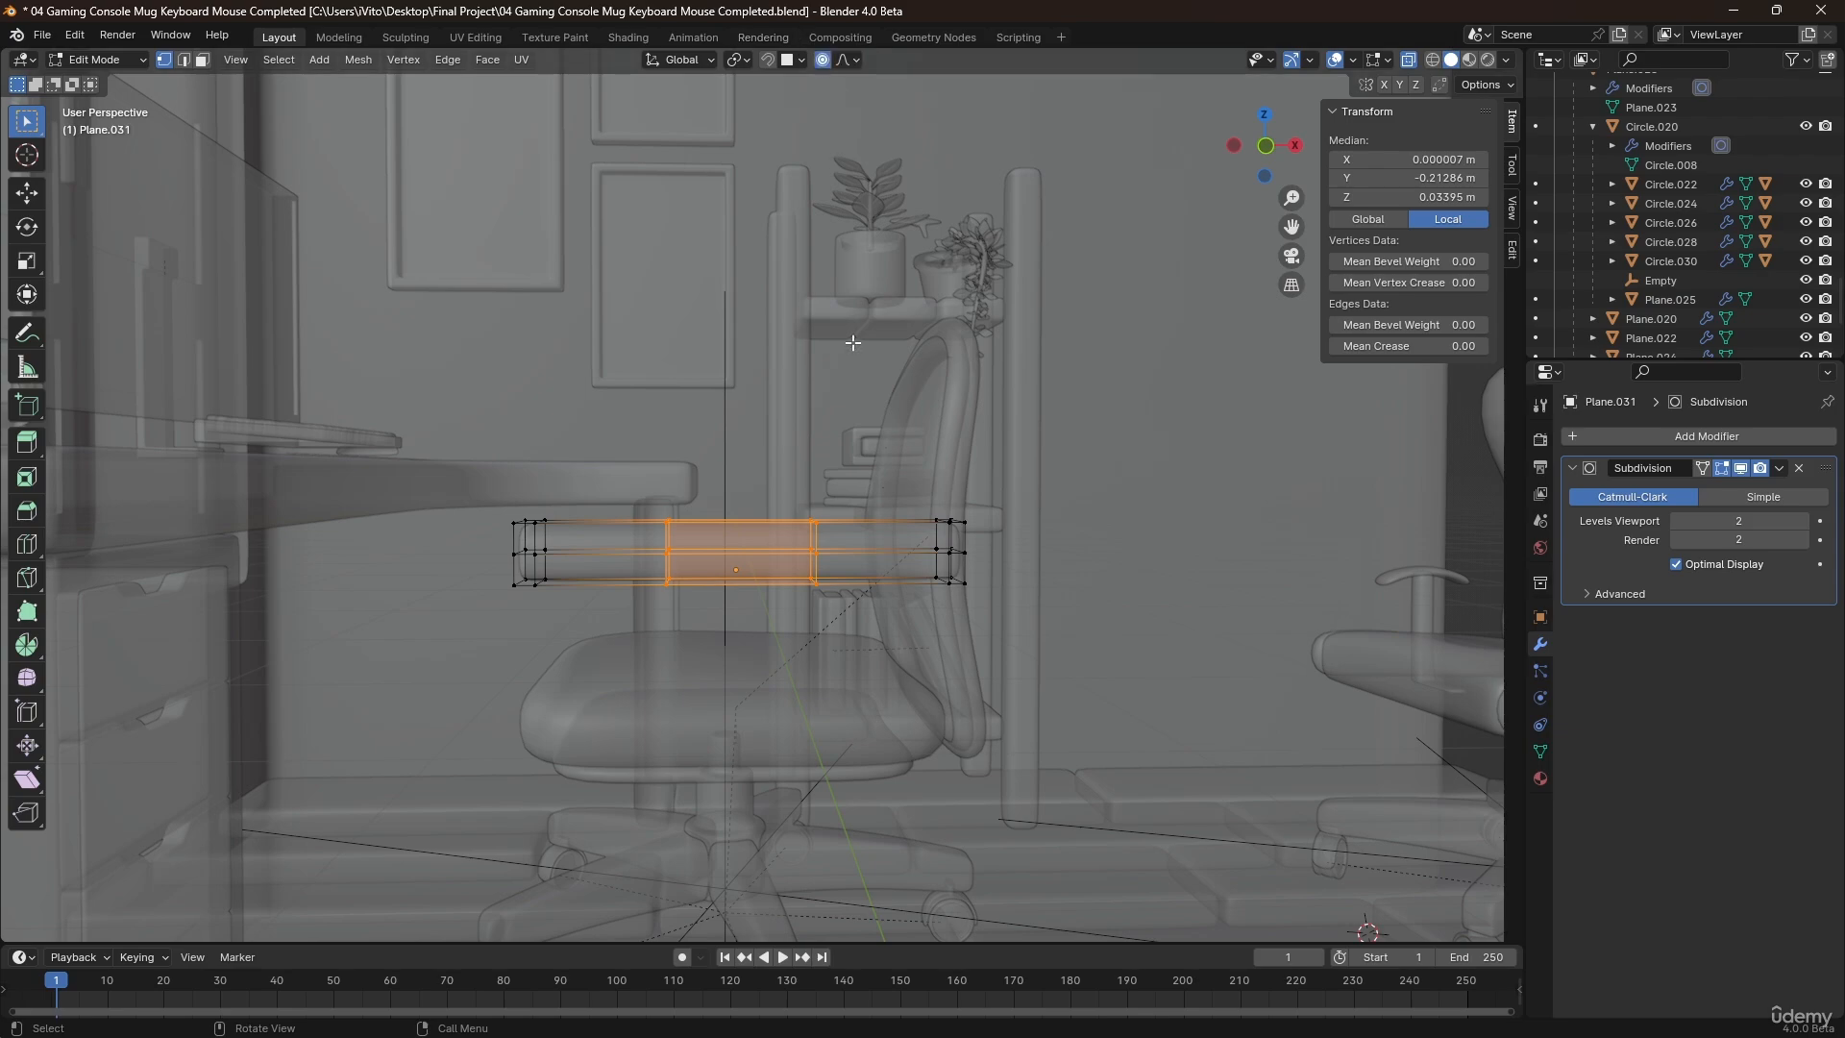
key(g)
key(z)
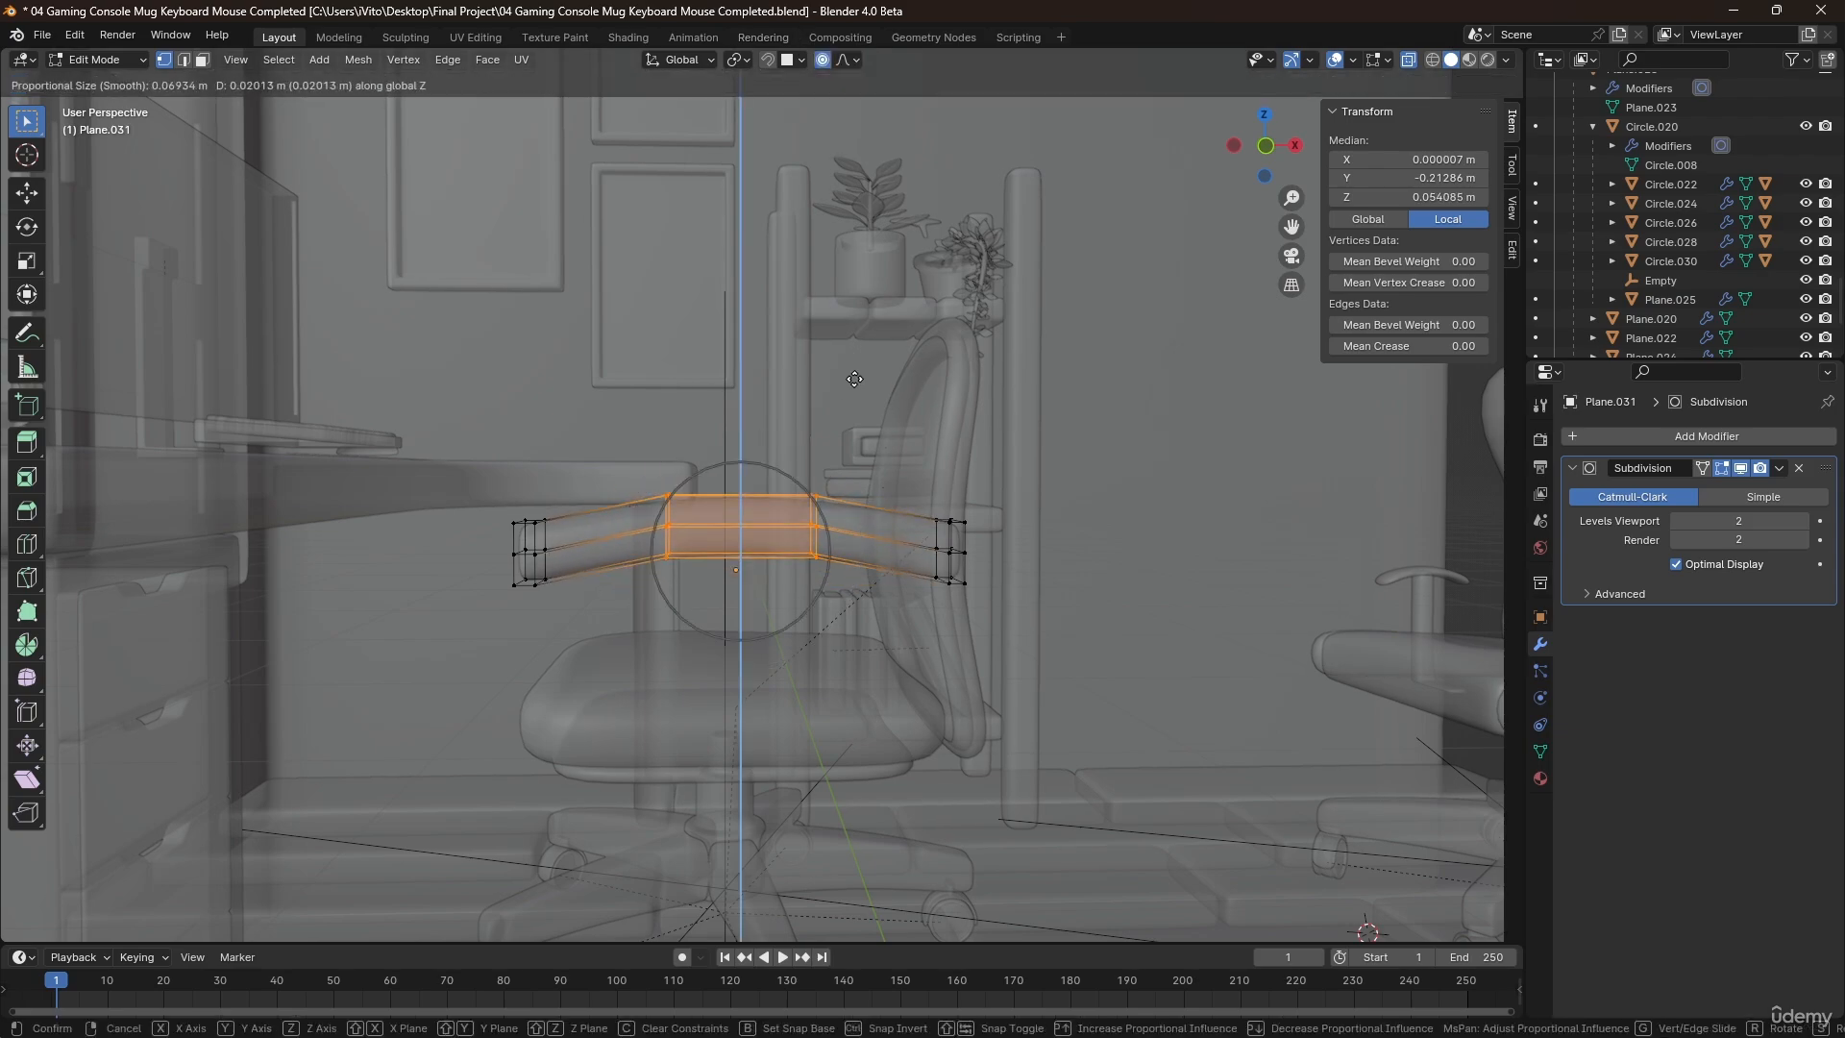
scroll(854, 379, down, 9)
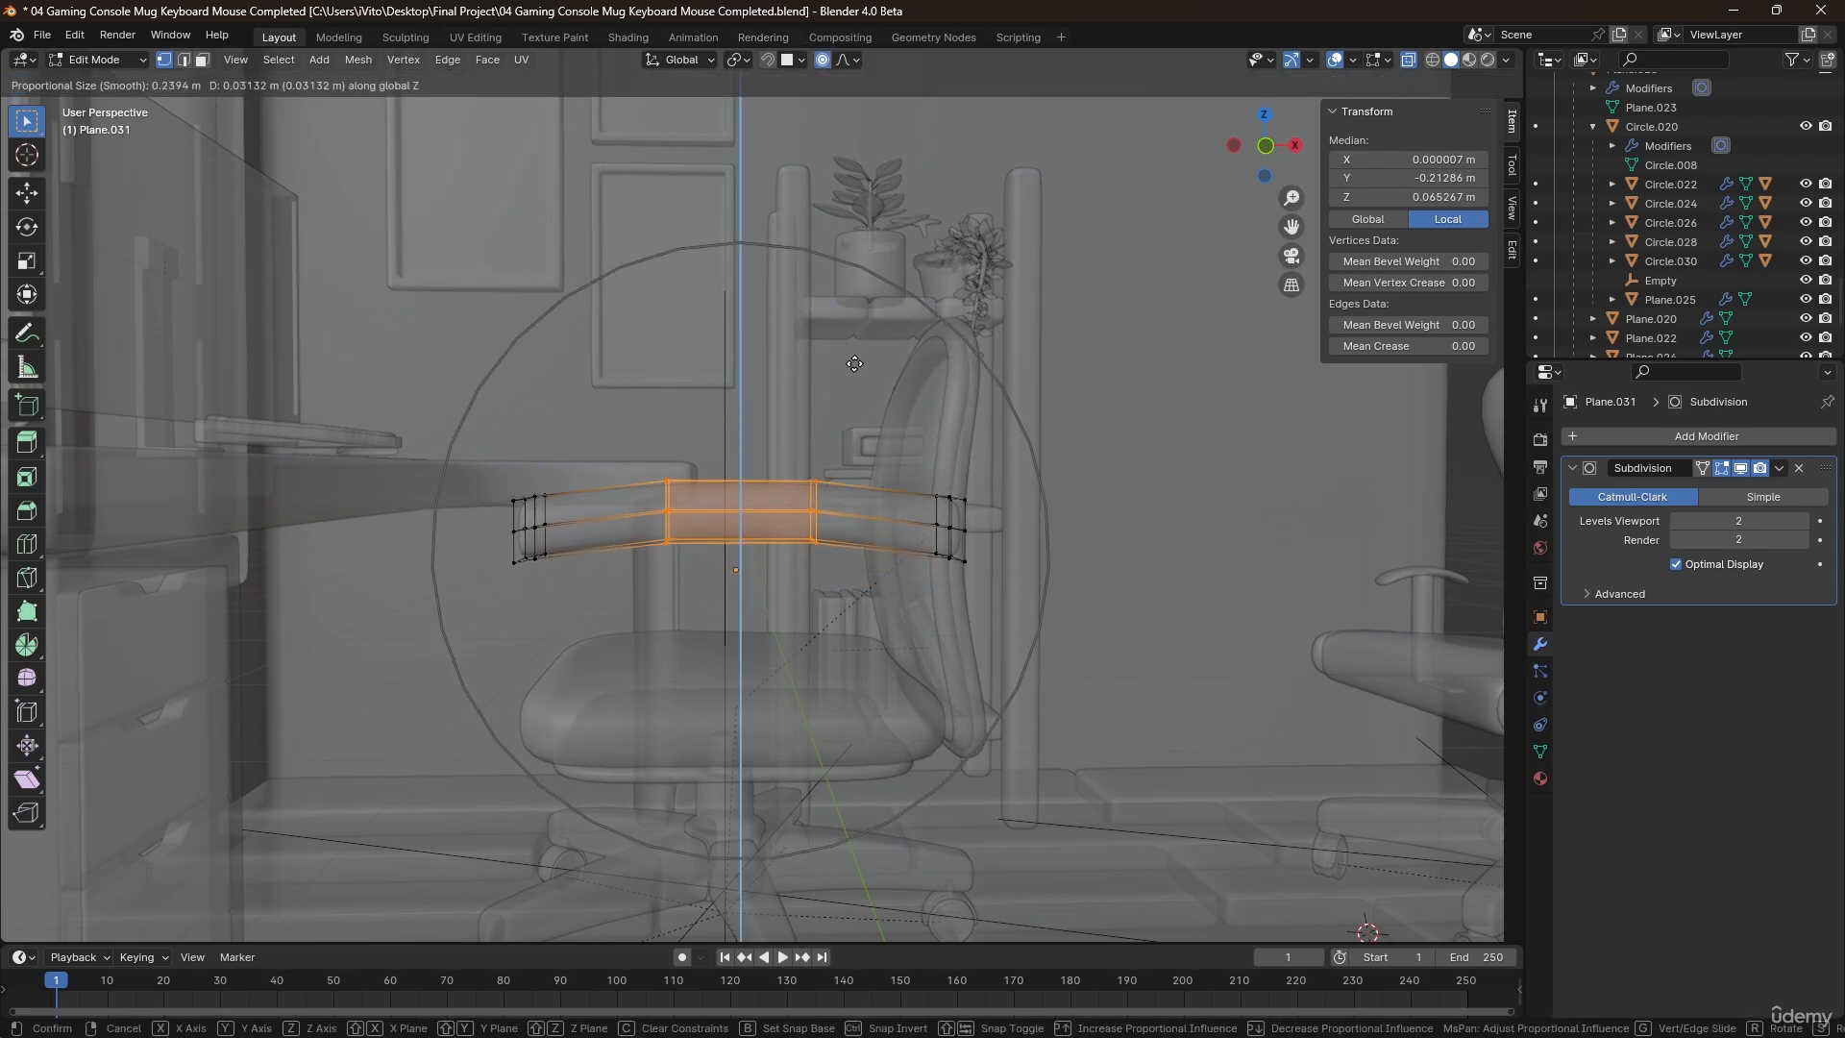
click(853, 338)
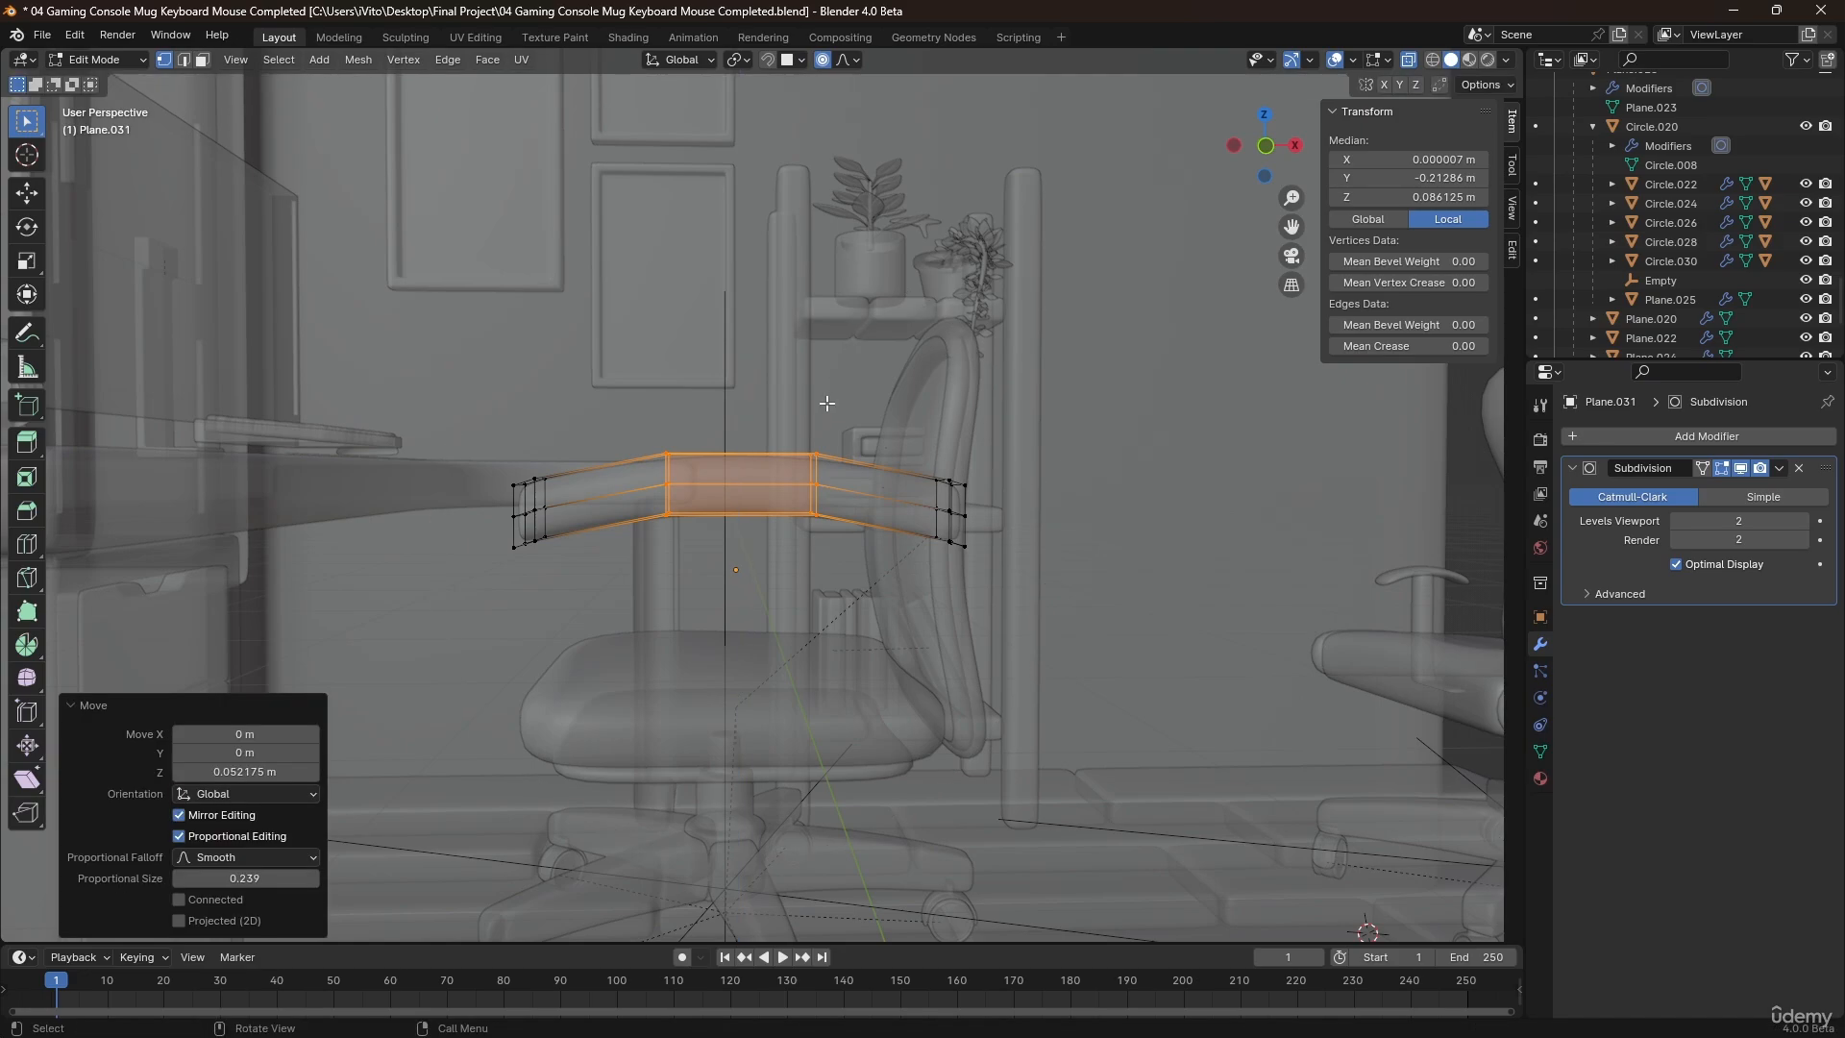
key(alt+z)
key(Tab)
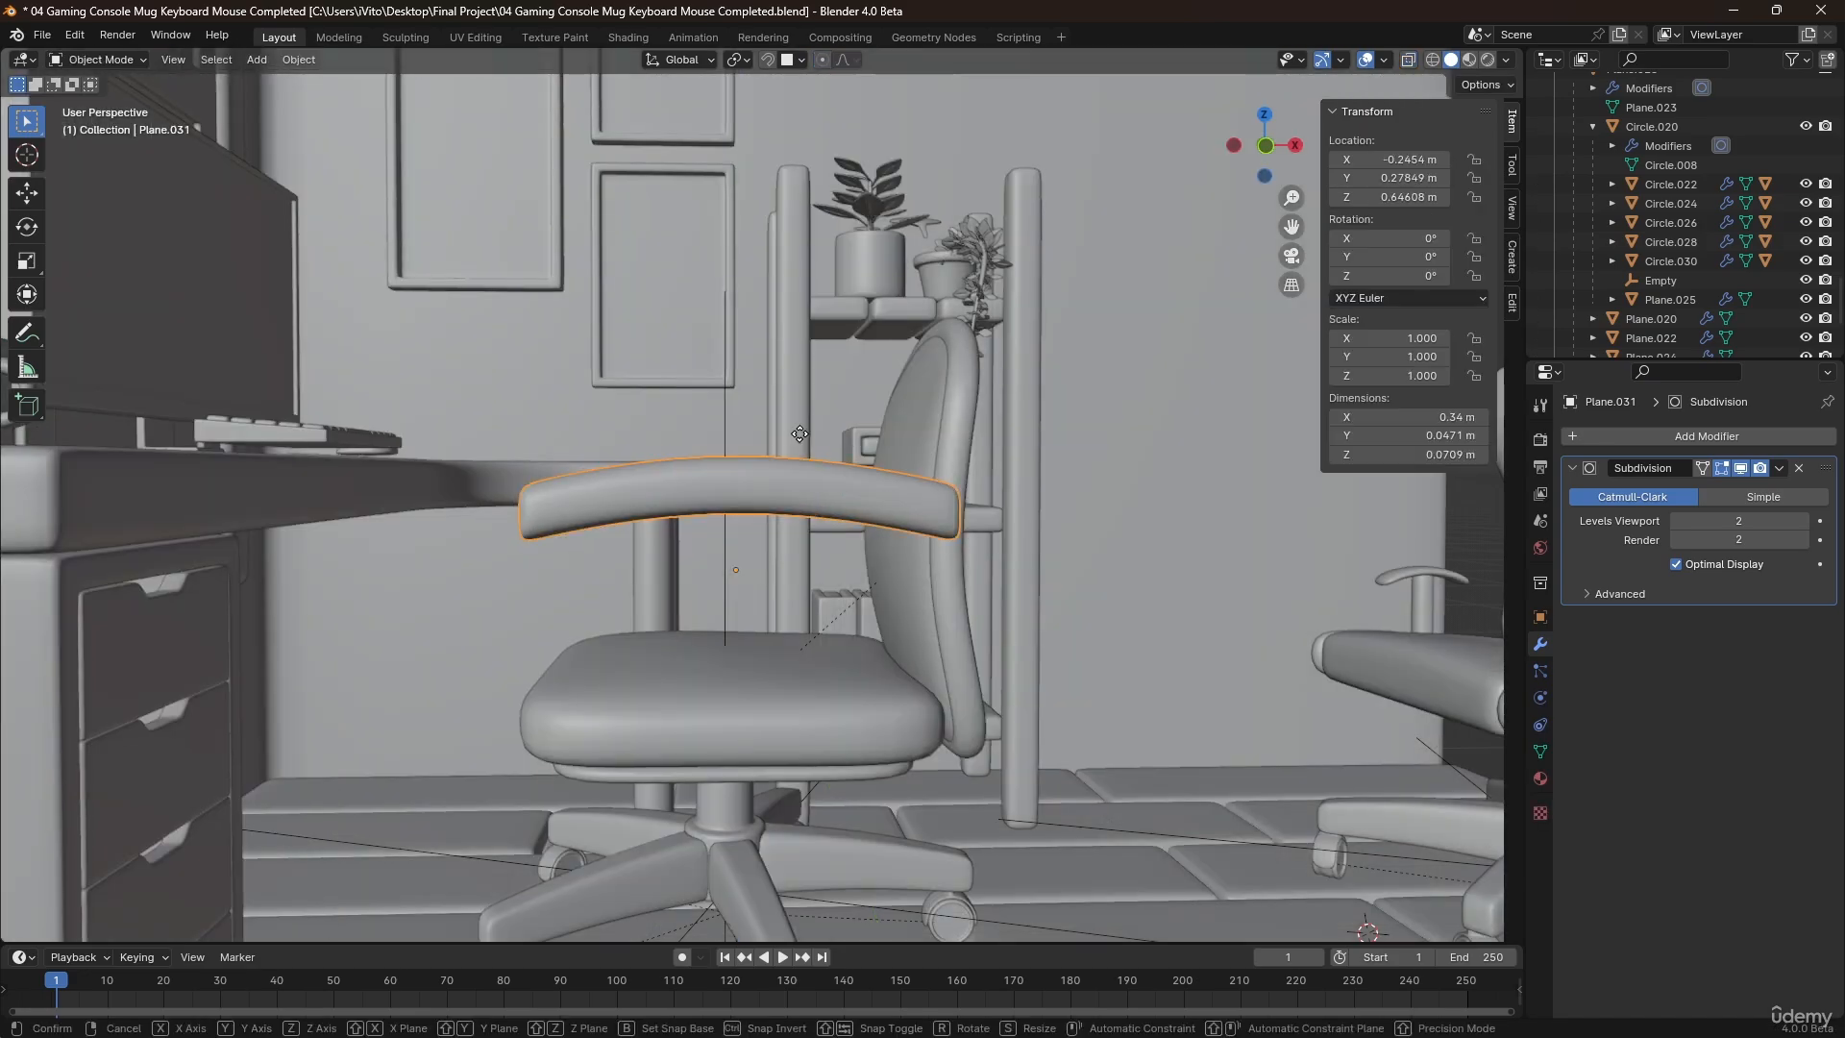
Lower the armrest object to Z about 0.586 m and shift it towards the seat to Y about 0.307 m.
key(g)
key(z)
click(796, 494)
middle_drag(796, 494, 712, 614)
key(g)
key(y)
click(604, 618)
Add a Mirror modifier to the armrest, using seat cushion Plane.023 as mirror object and Y as the only axis.
click(763, 694)
middle_drag(763, 694, 694, 642)
scroll(693, 642, up, 5)
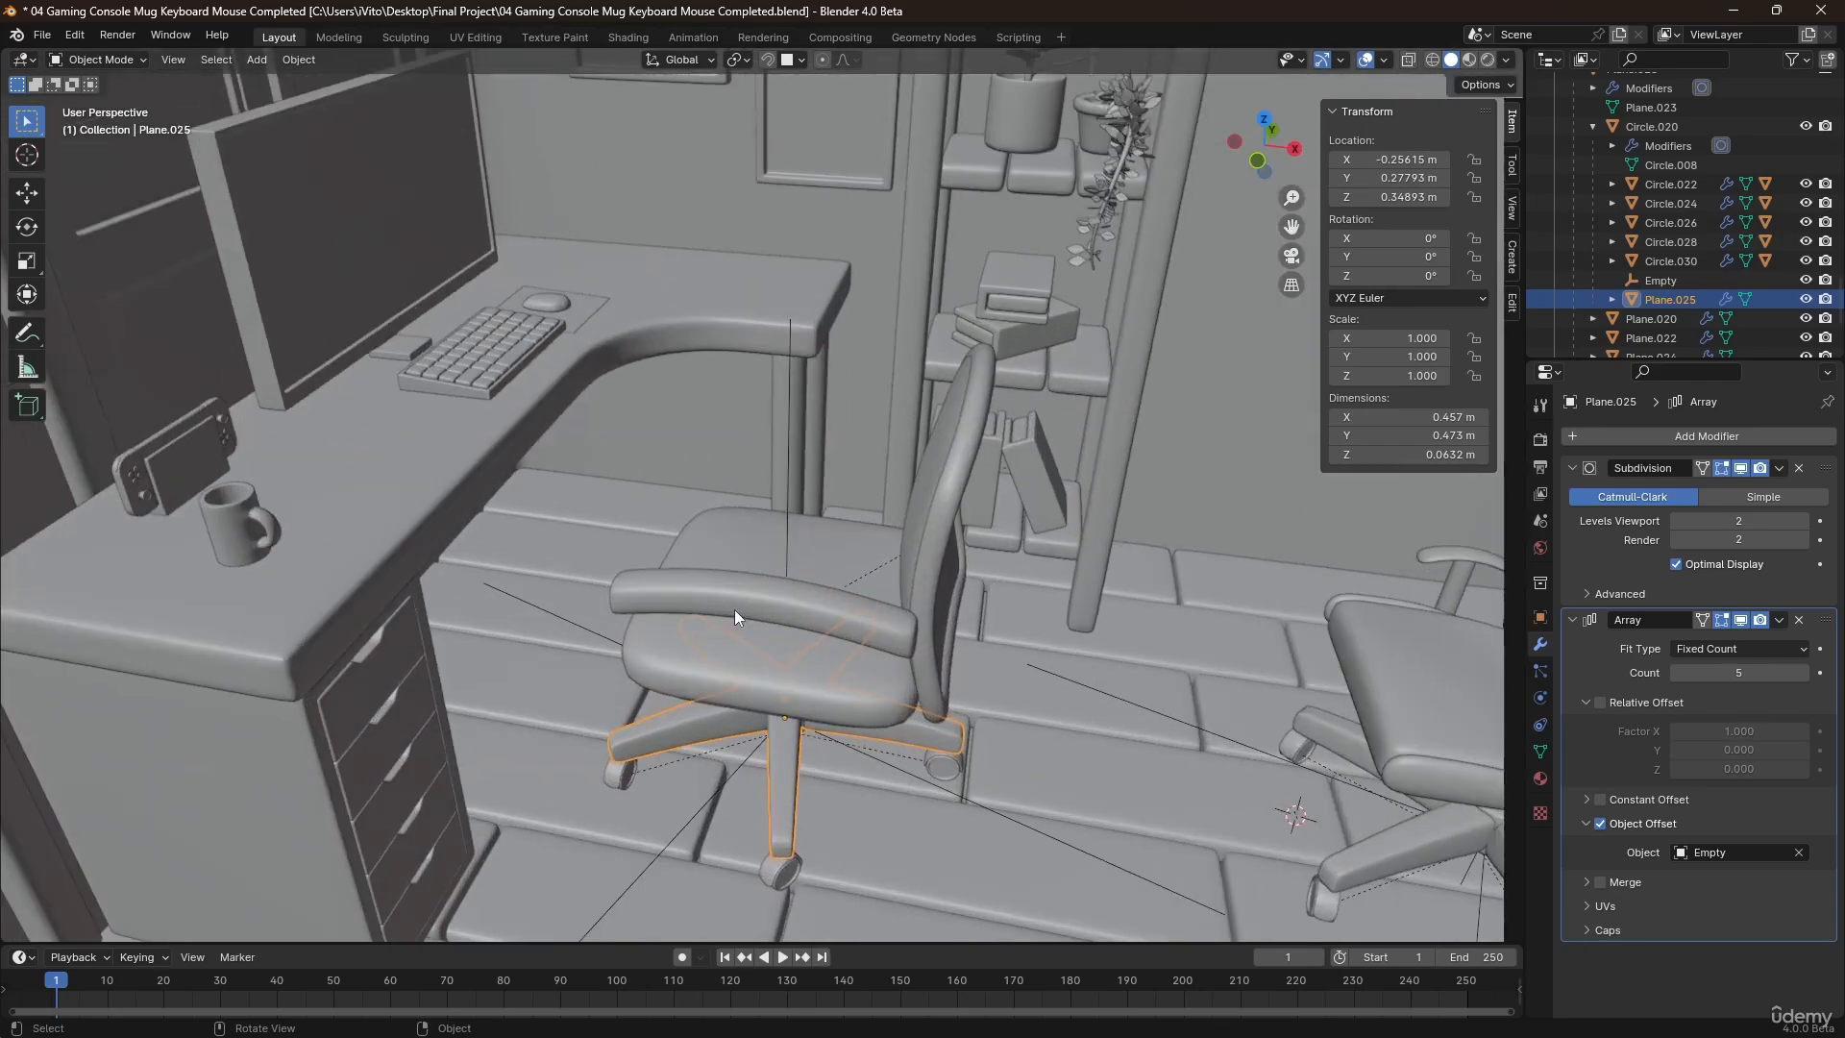
click(734, 609)
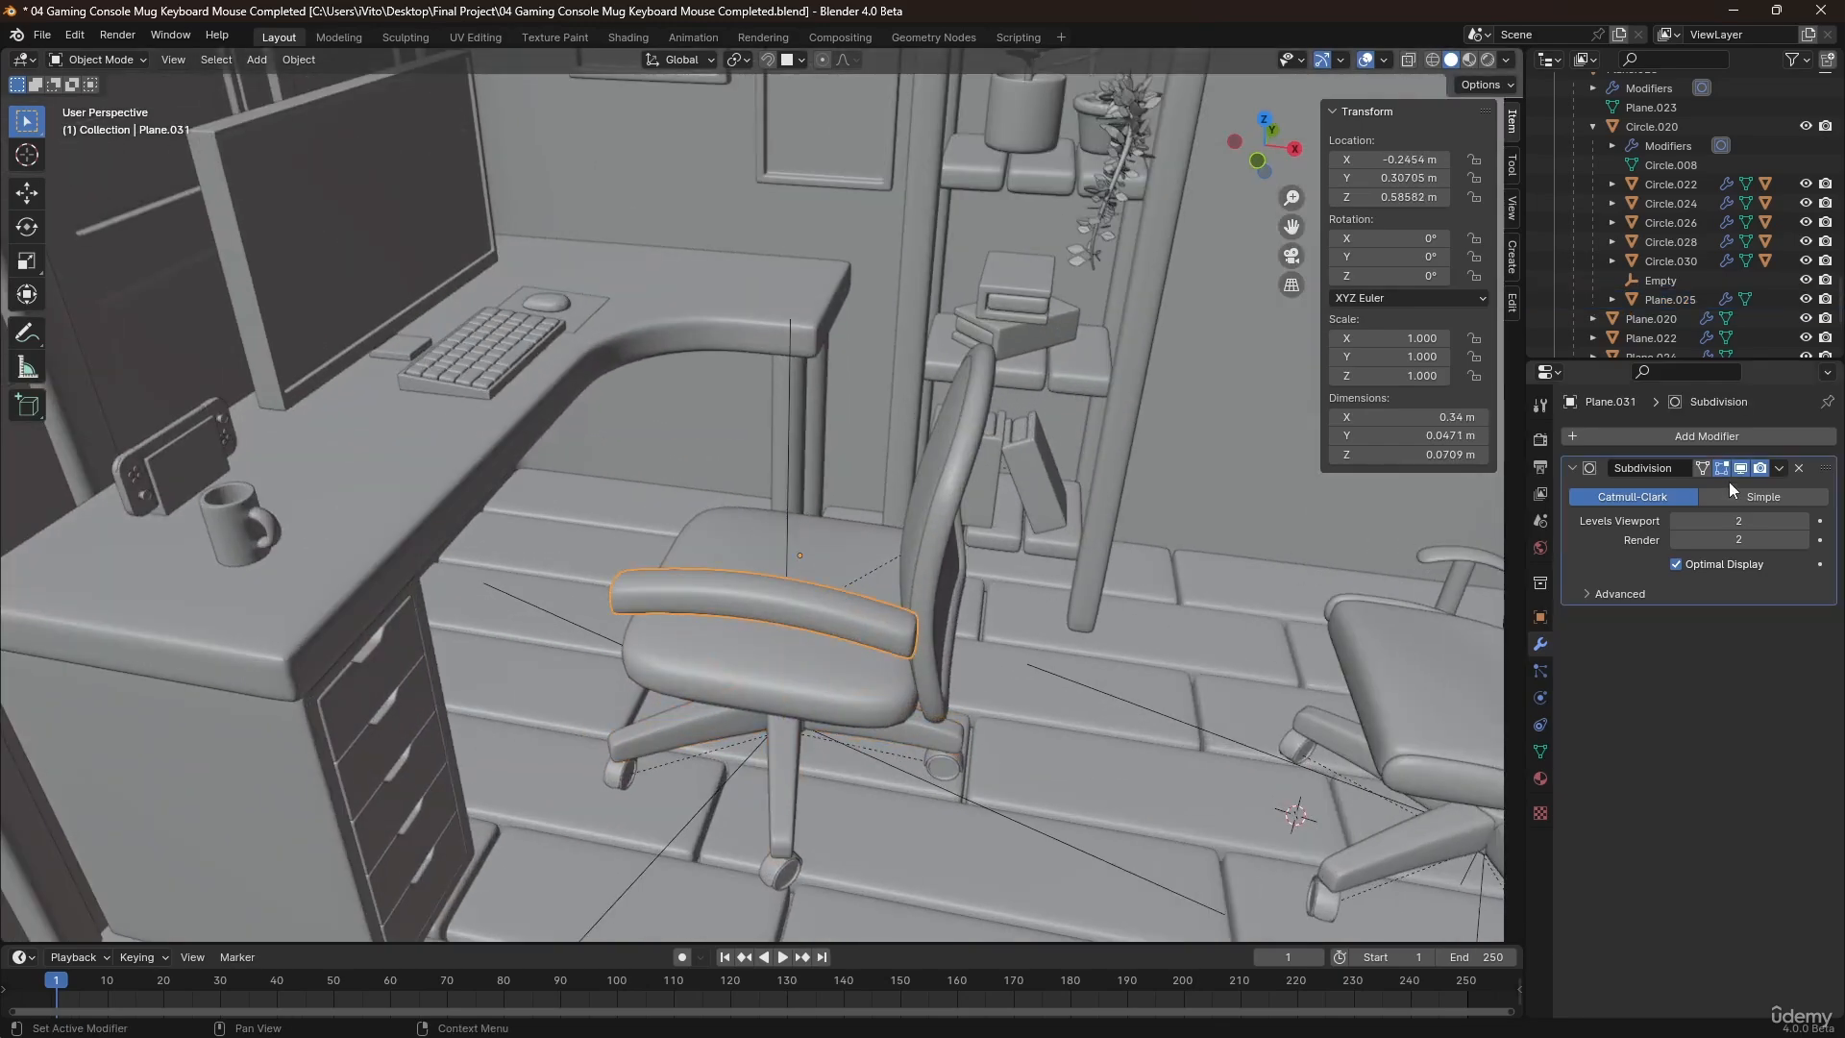
key(q)
click(937, 573)
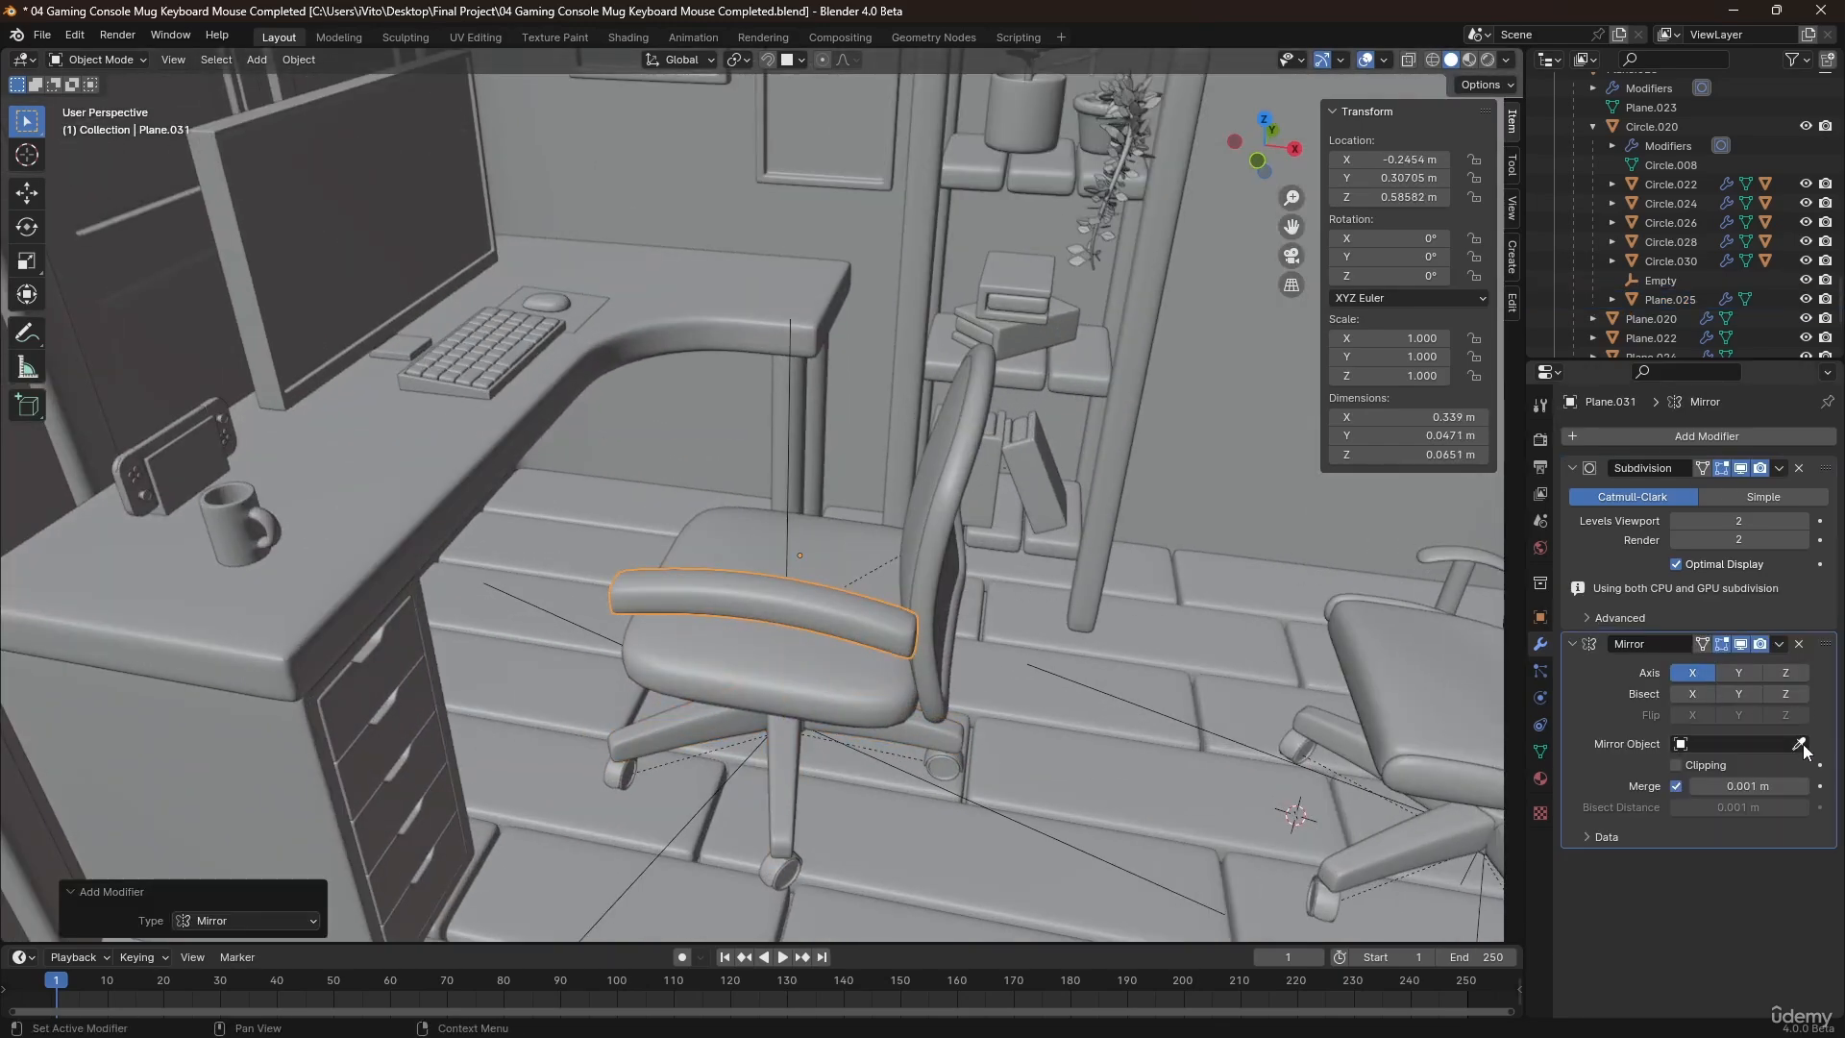
click(851, 557)
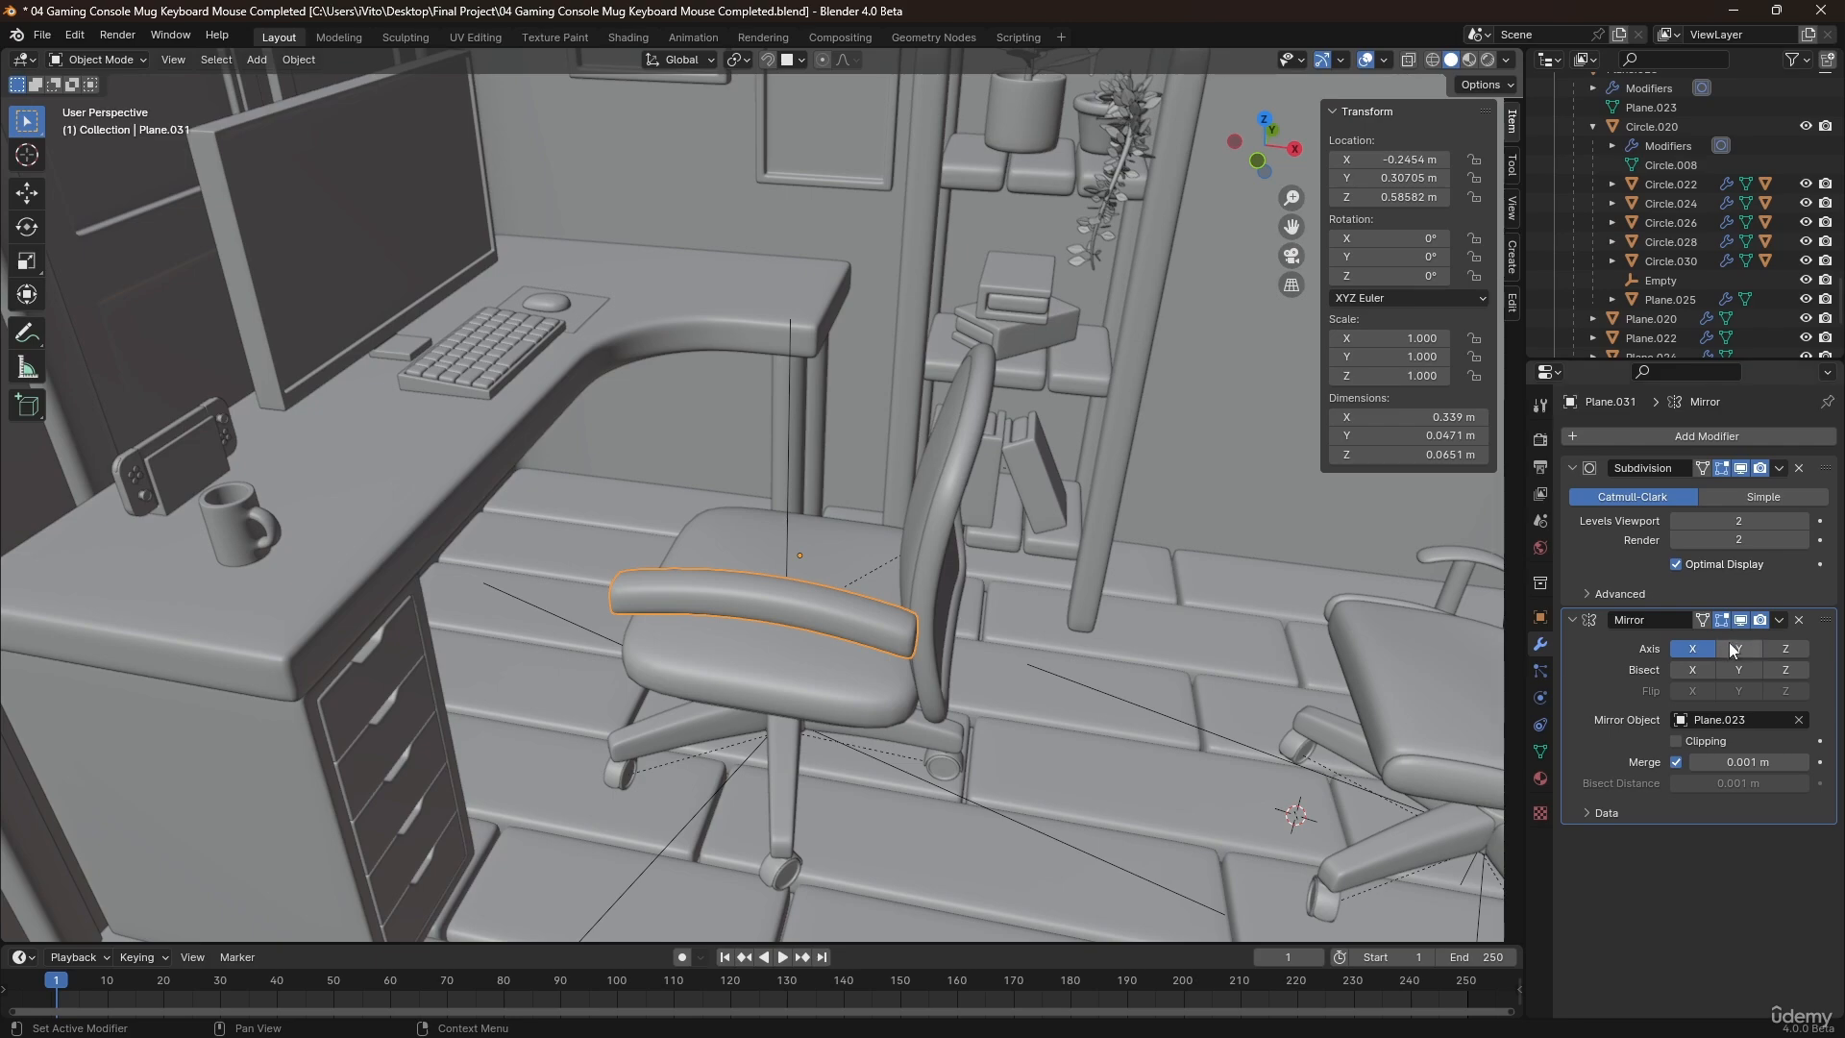
middle_drag(825, 544, 775, 533)
scroll(774, 532, down, 5)
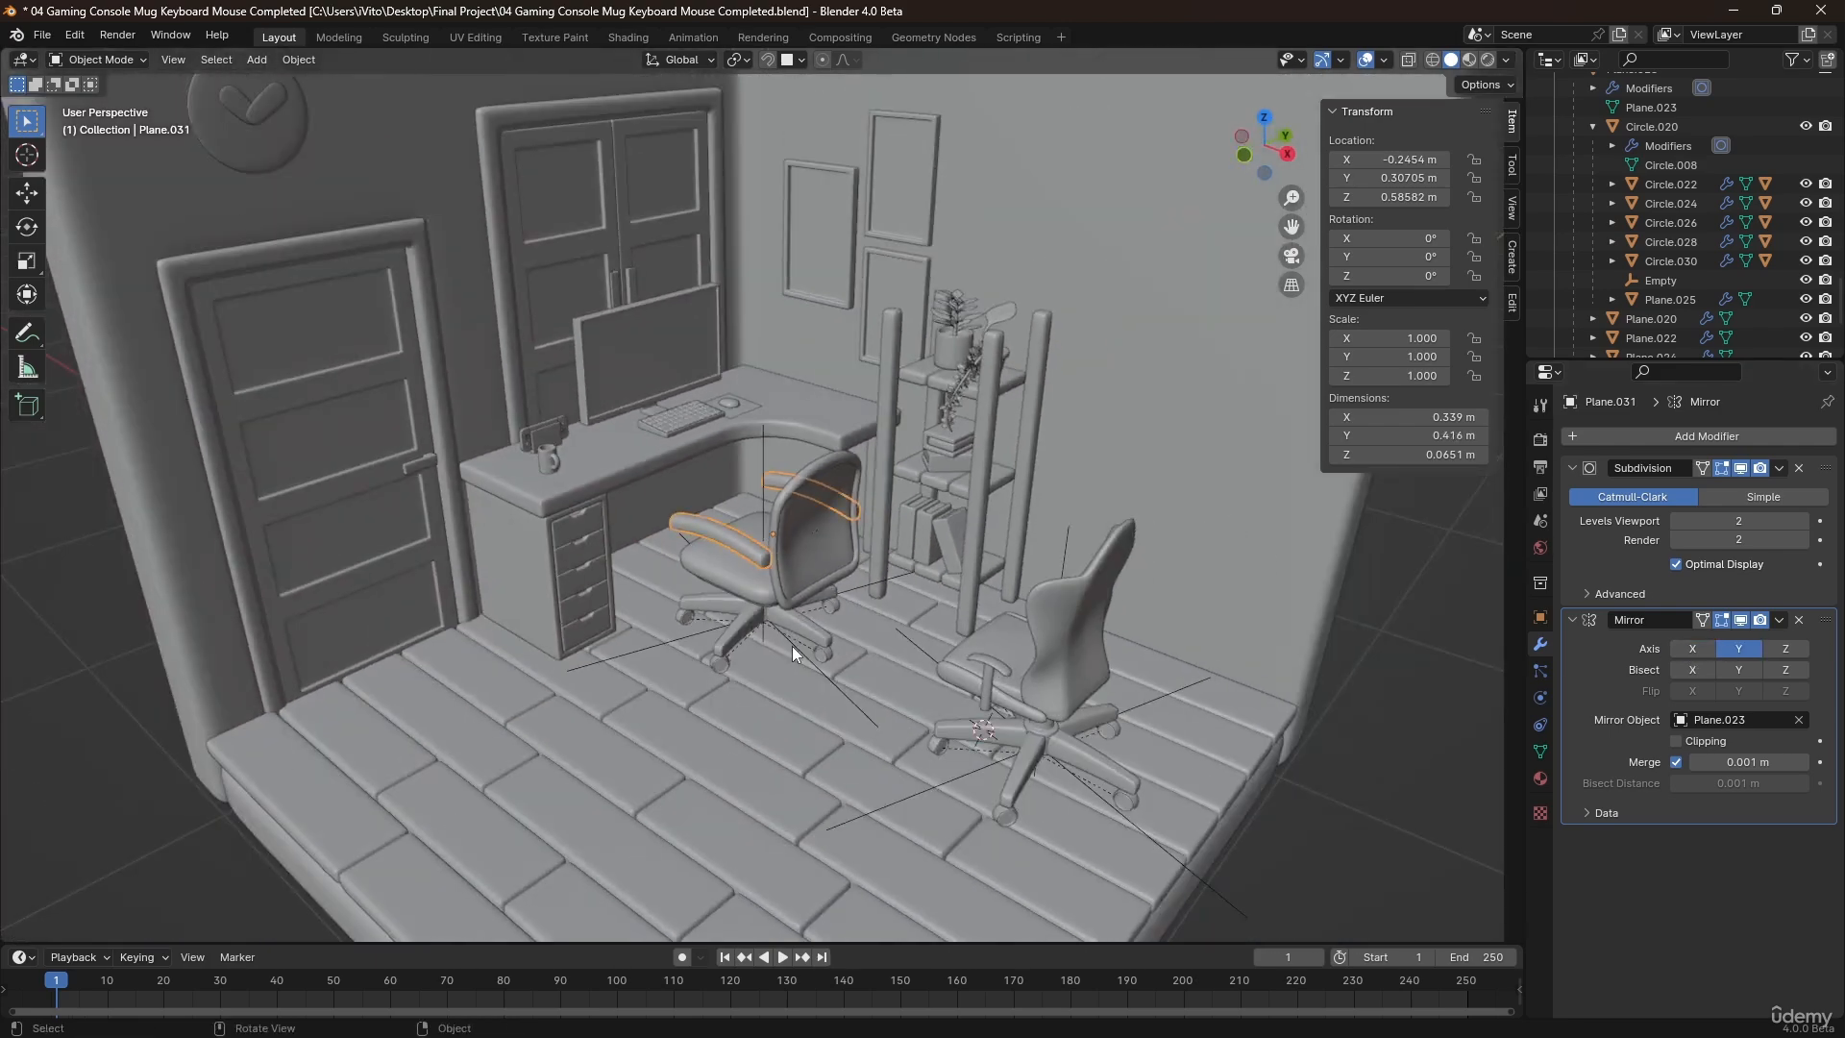
scroll(792, 646, down, 5)
click(735, 601)
scroll(710, 638, up, 2)
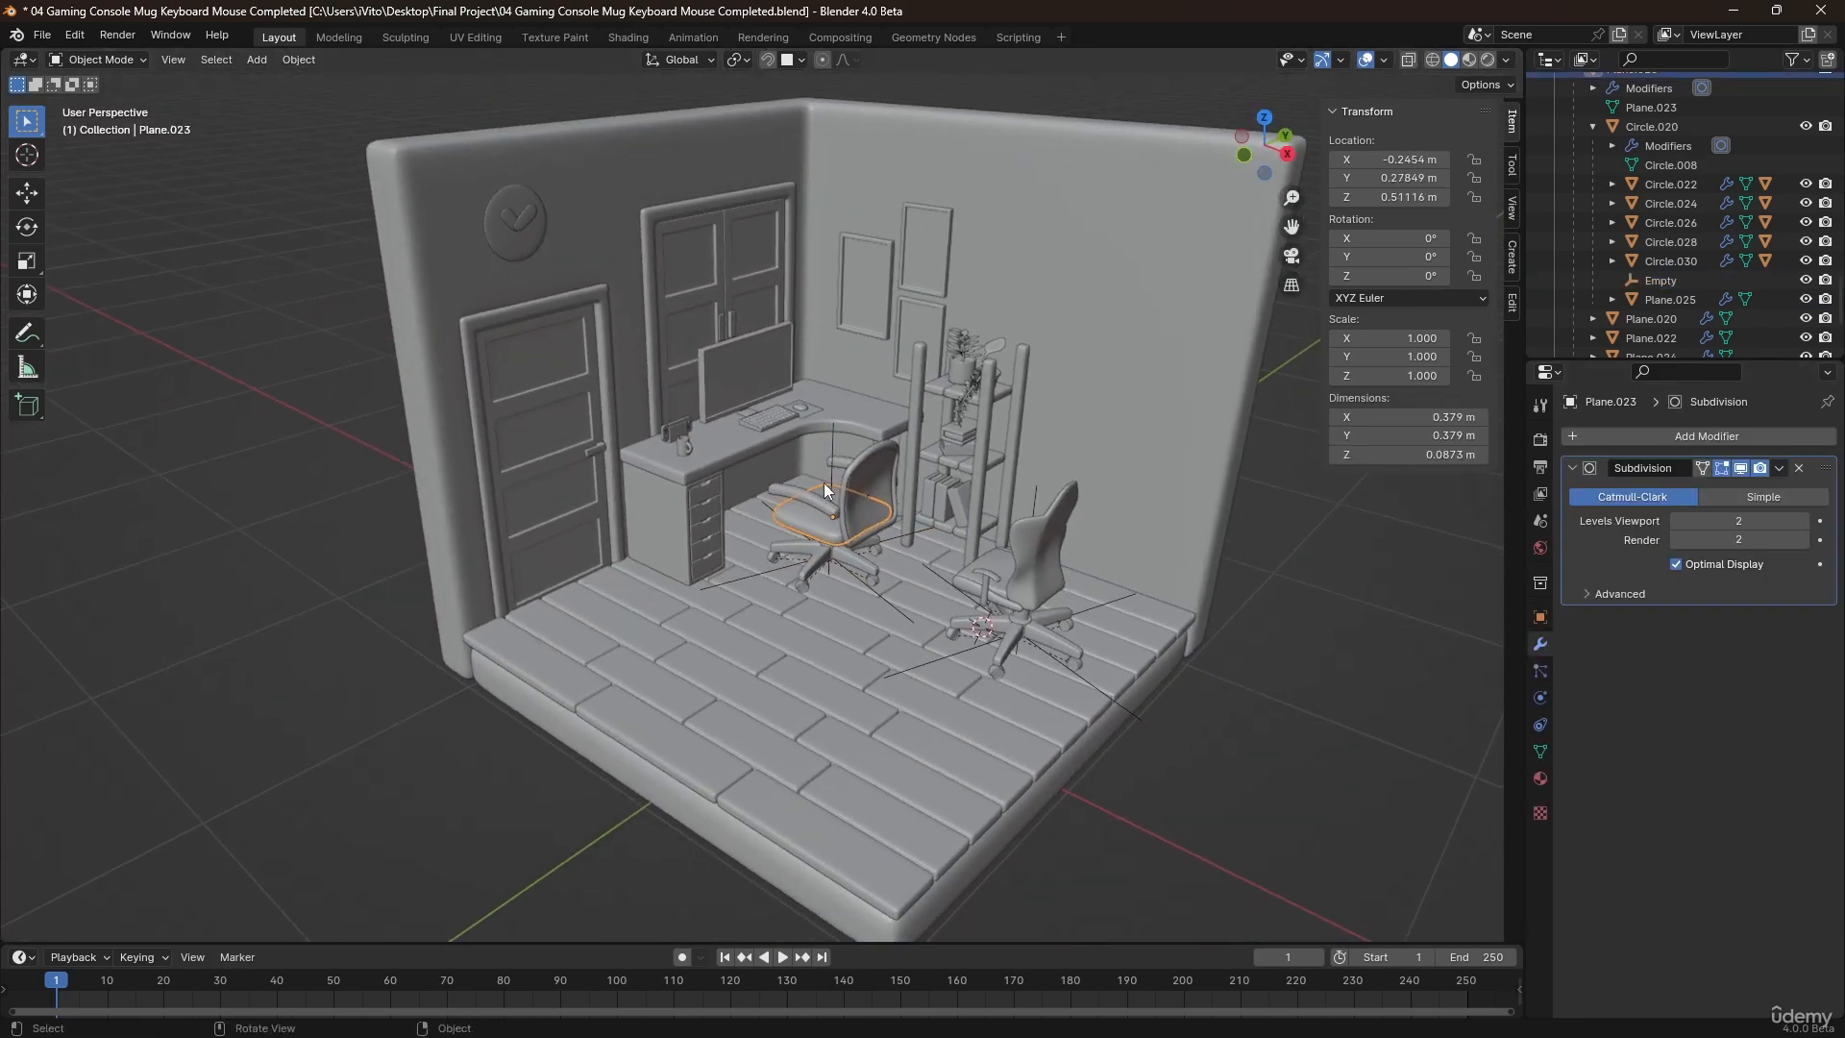
click(811, 509)
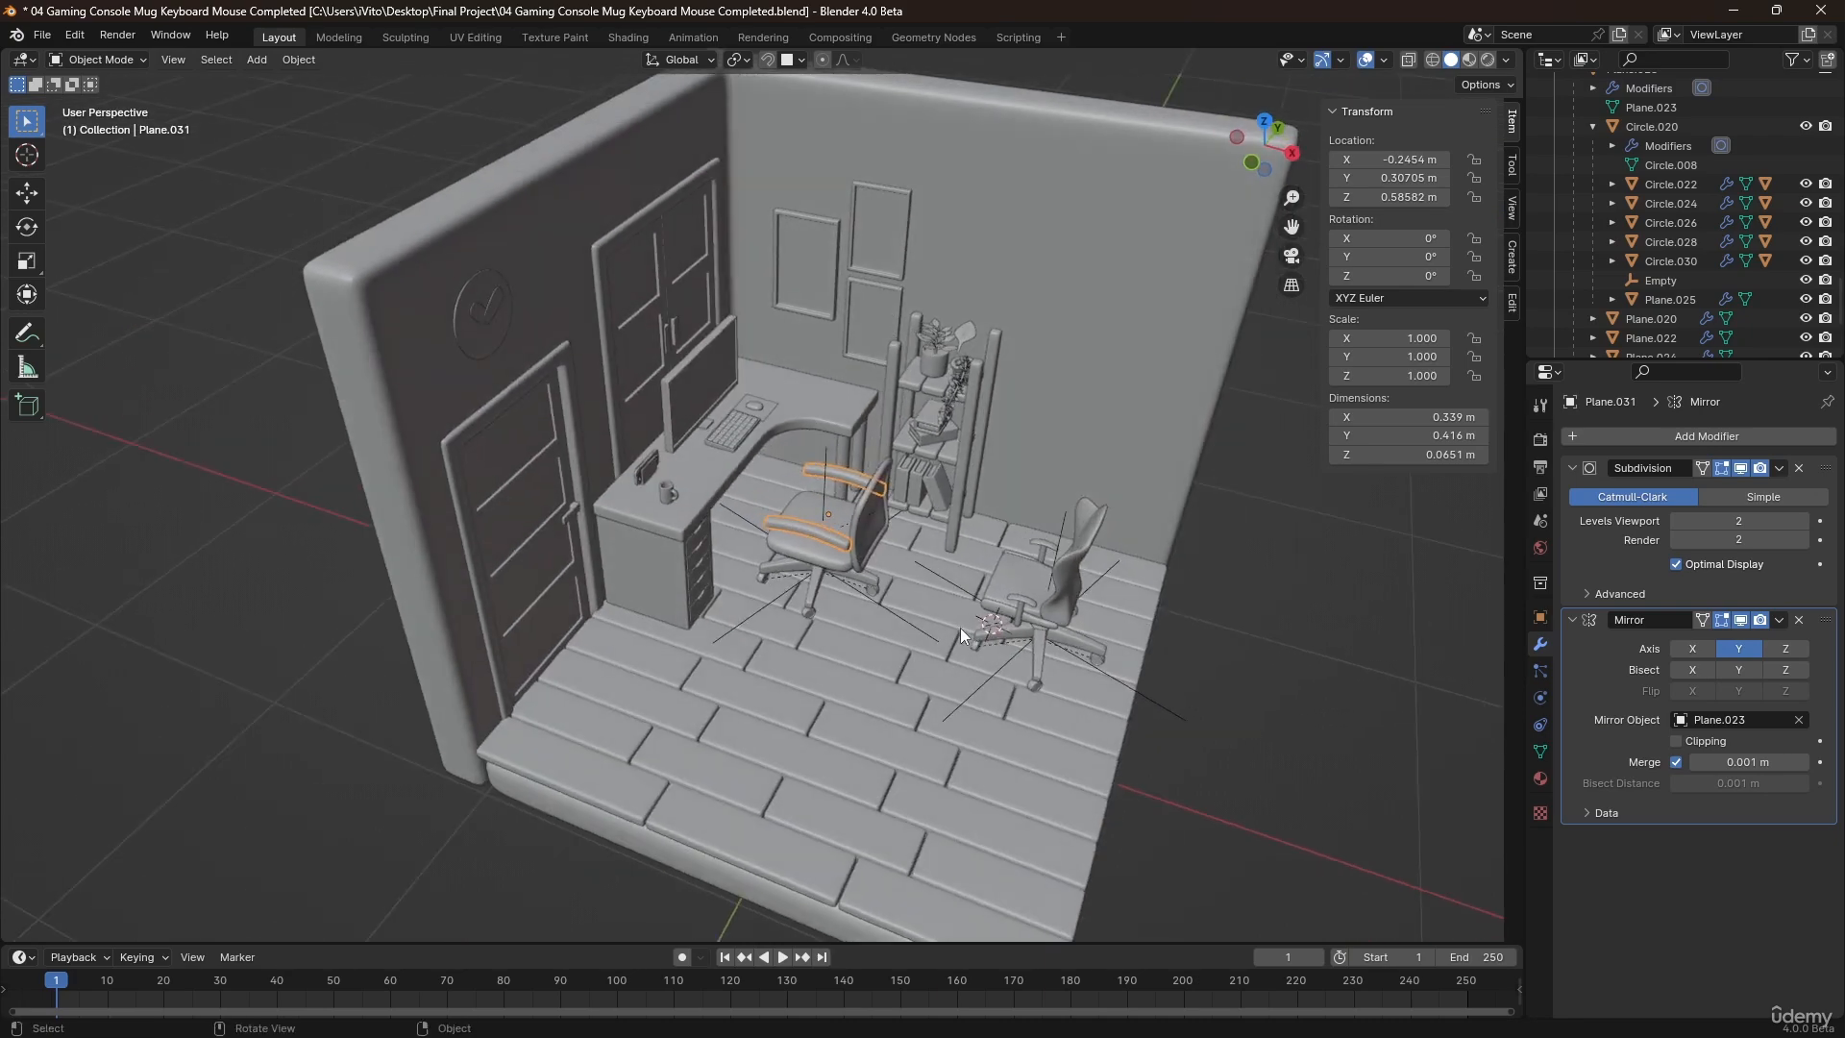
Parent the second chair's seat side panels, armrest posts, armrest tops and backrest to its seat cushion Plane.027.
click(1007, 583)
scroll(1019, 596, up, 4)
mouse_move(1030, 613)
middle_down()
mouse_move(1080, 558)
mouse_move(1024, 592)
middle_up()
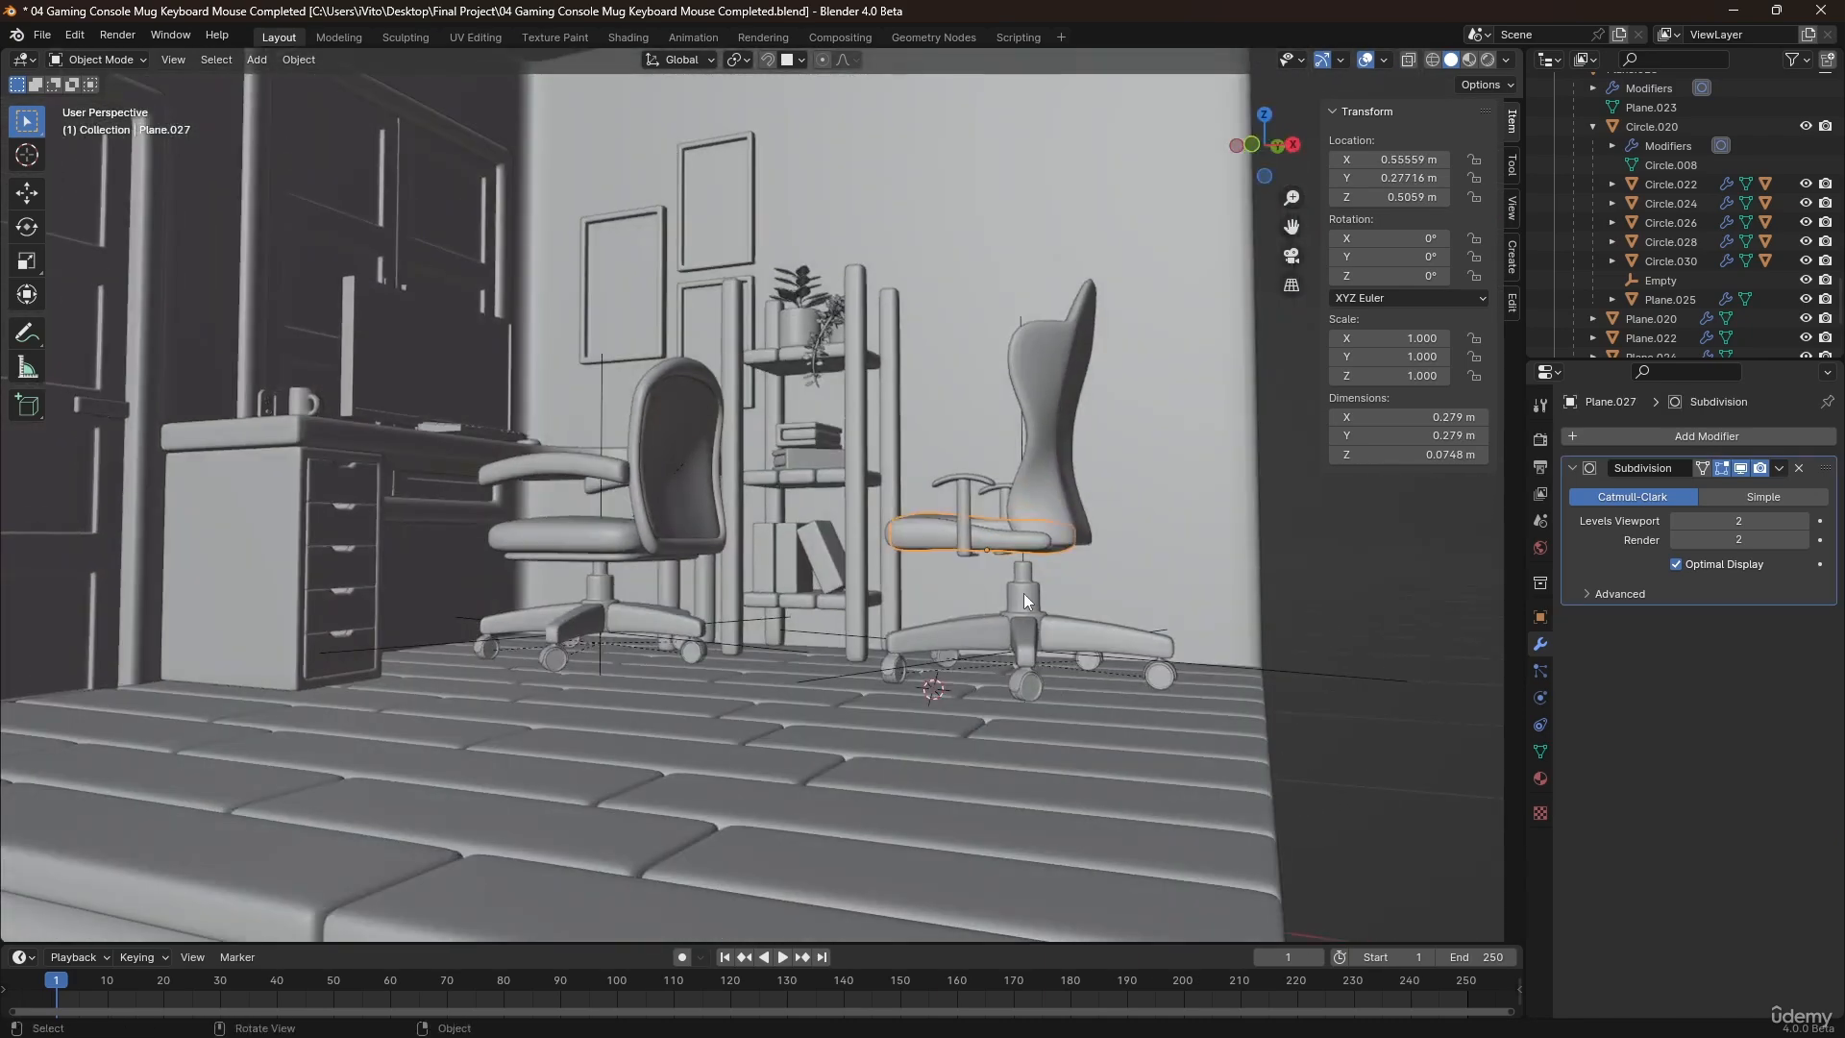
click(1022, 592)
scroll(1044, 566, up, 3)
click(932, 488)
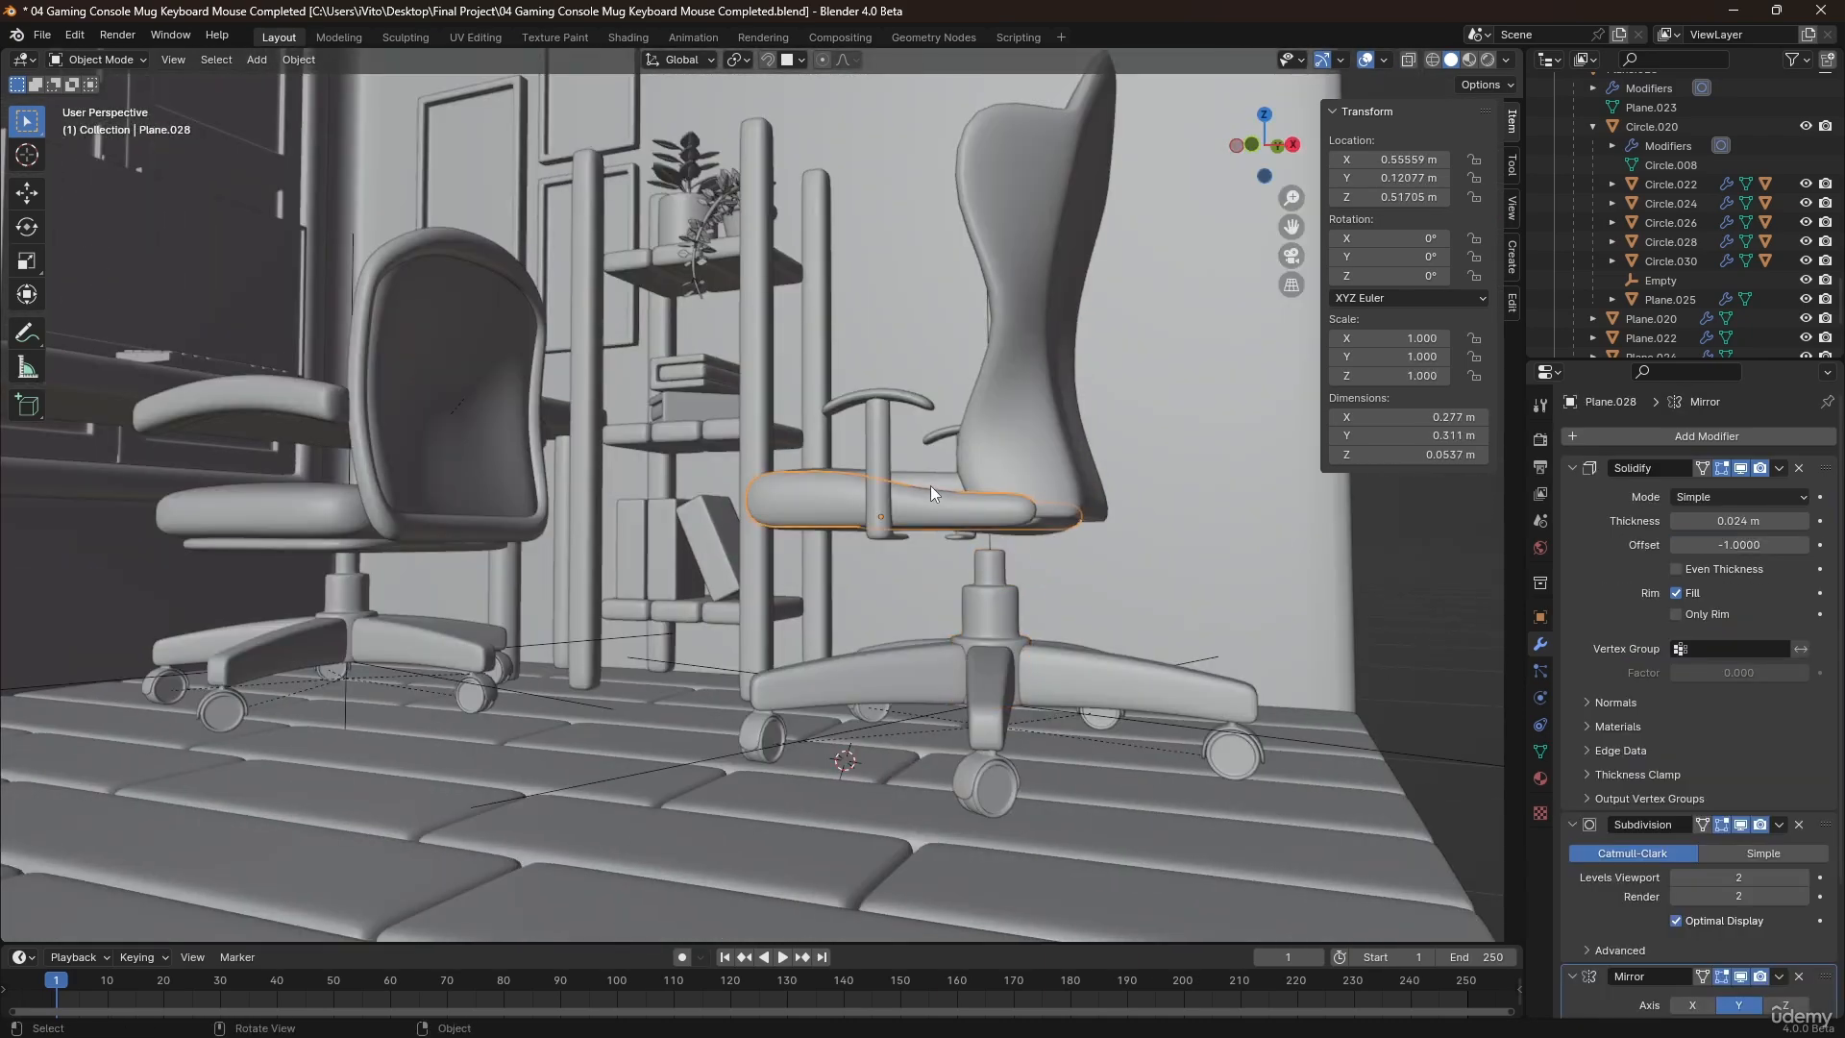
middle_drag(951, 487, 977, 559)
shift+click(886, 457)
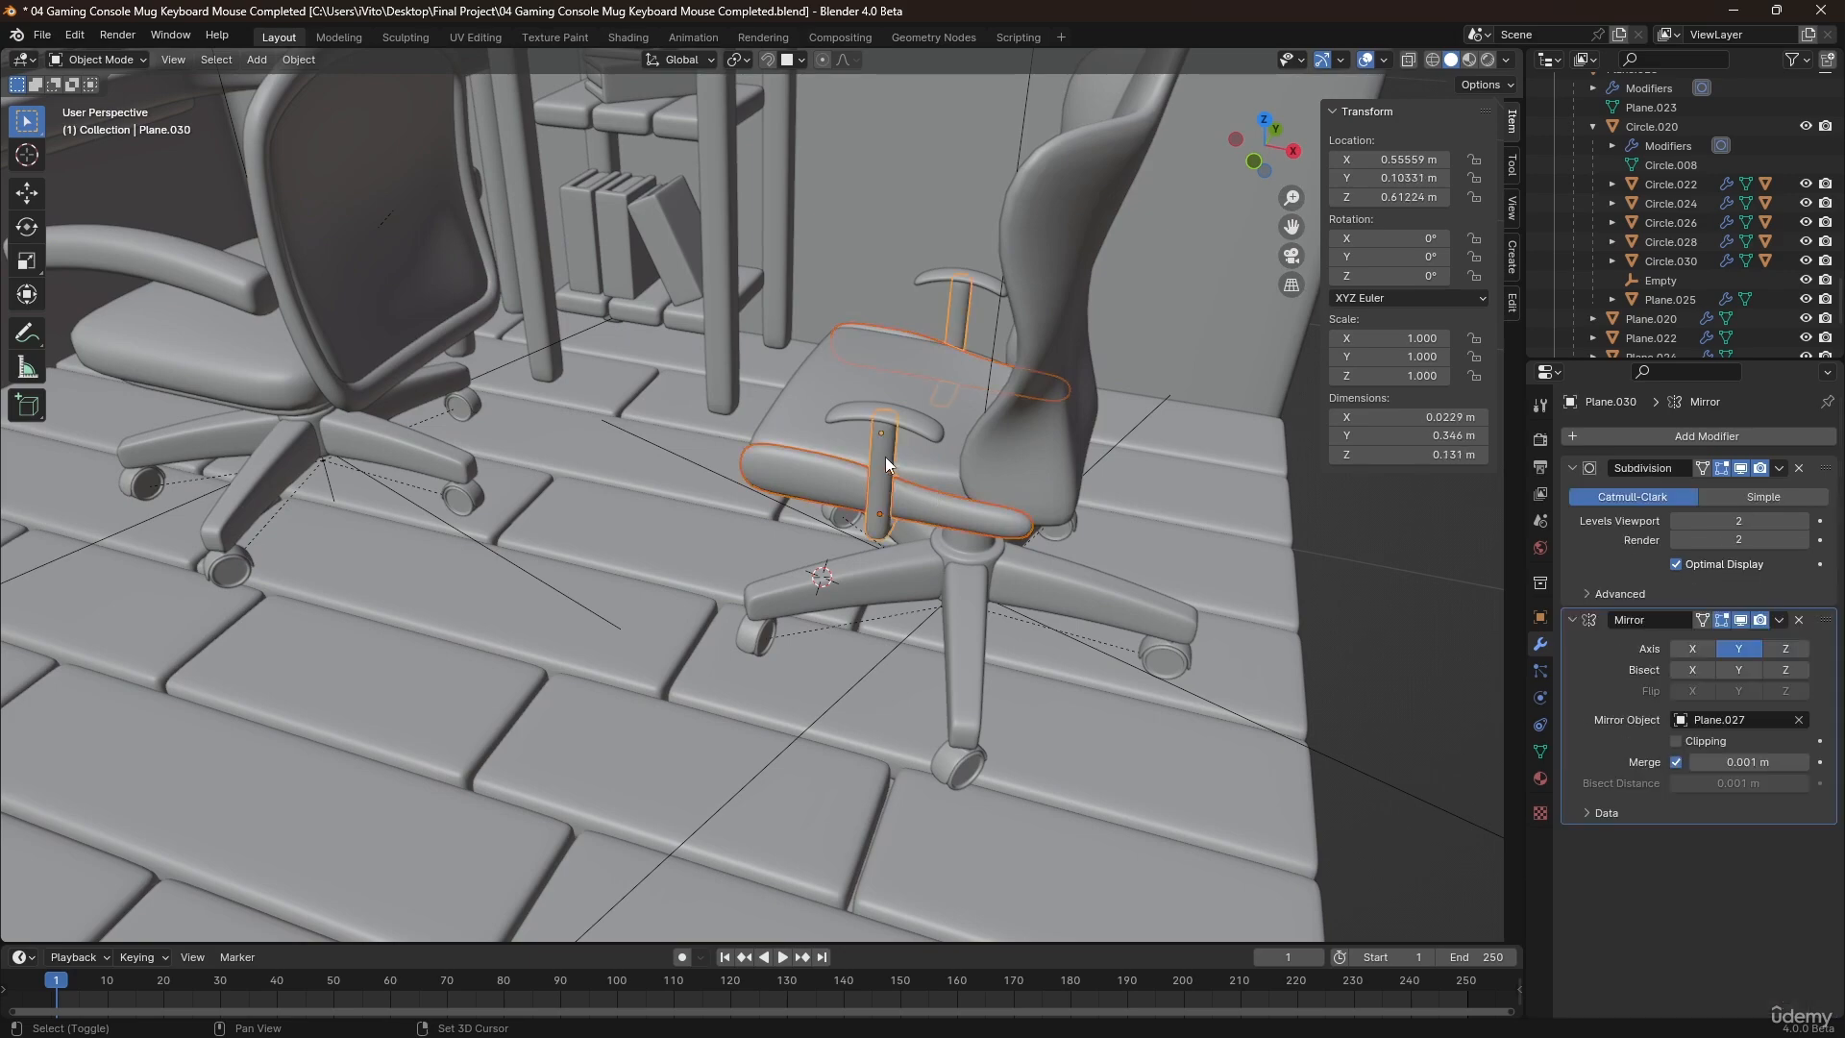
shift+click(901, 428)
shift+click(988, 465)
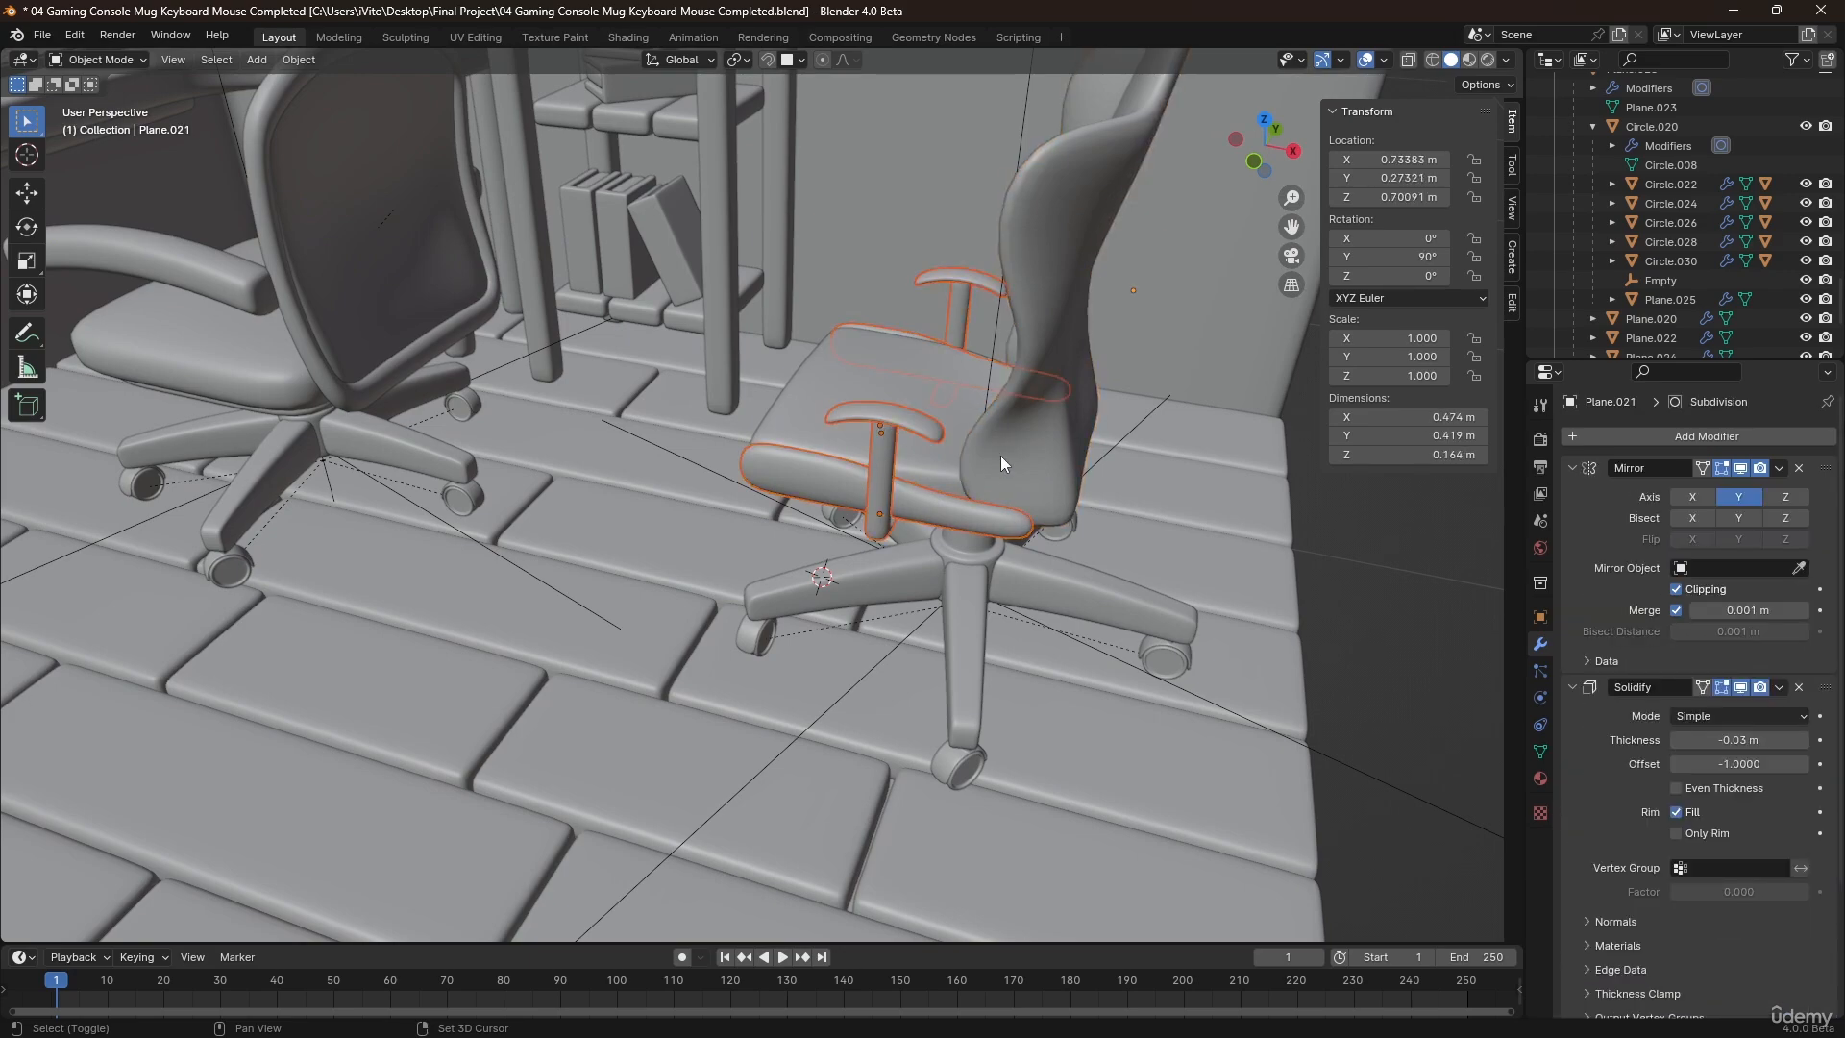
shift+click(937, 455)
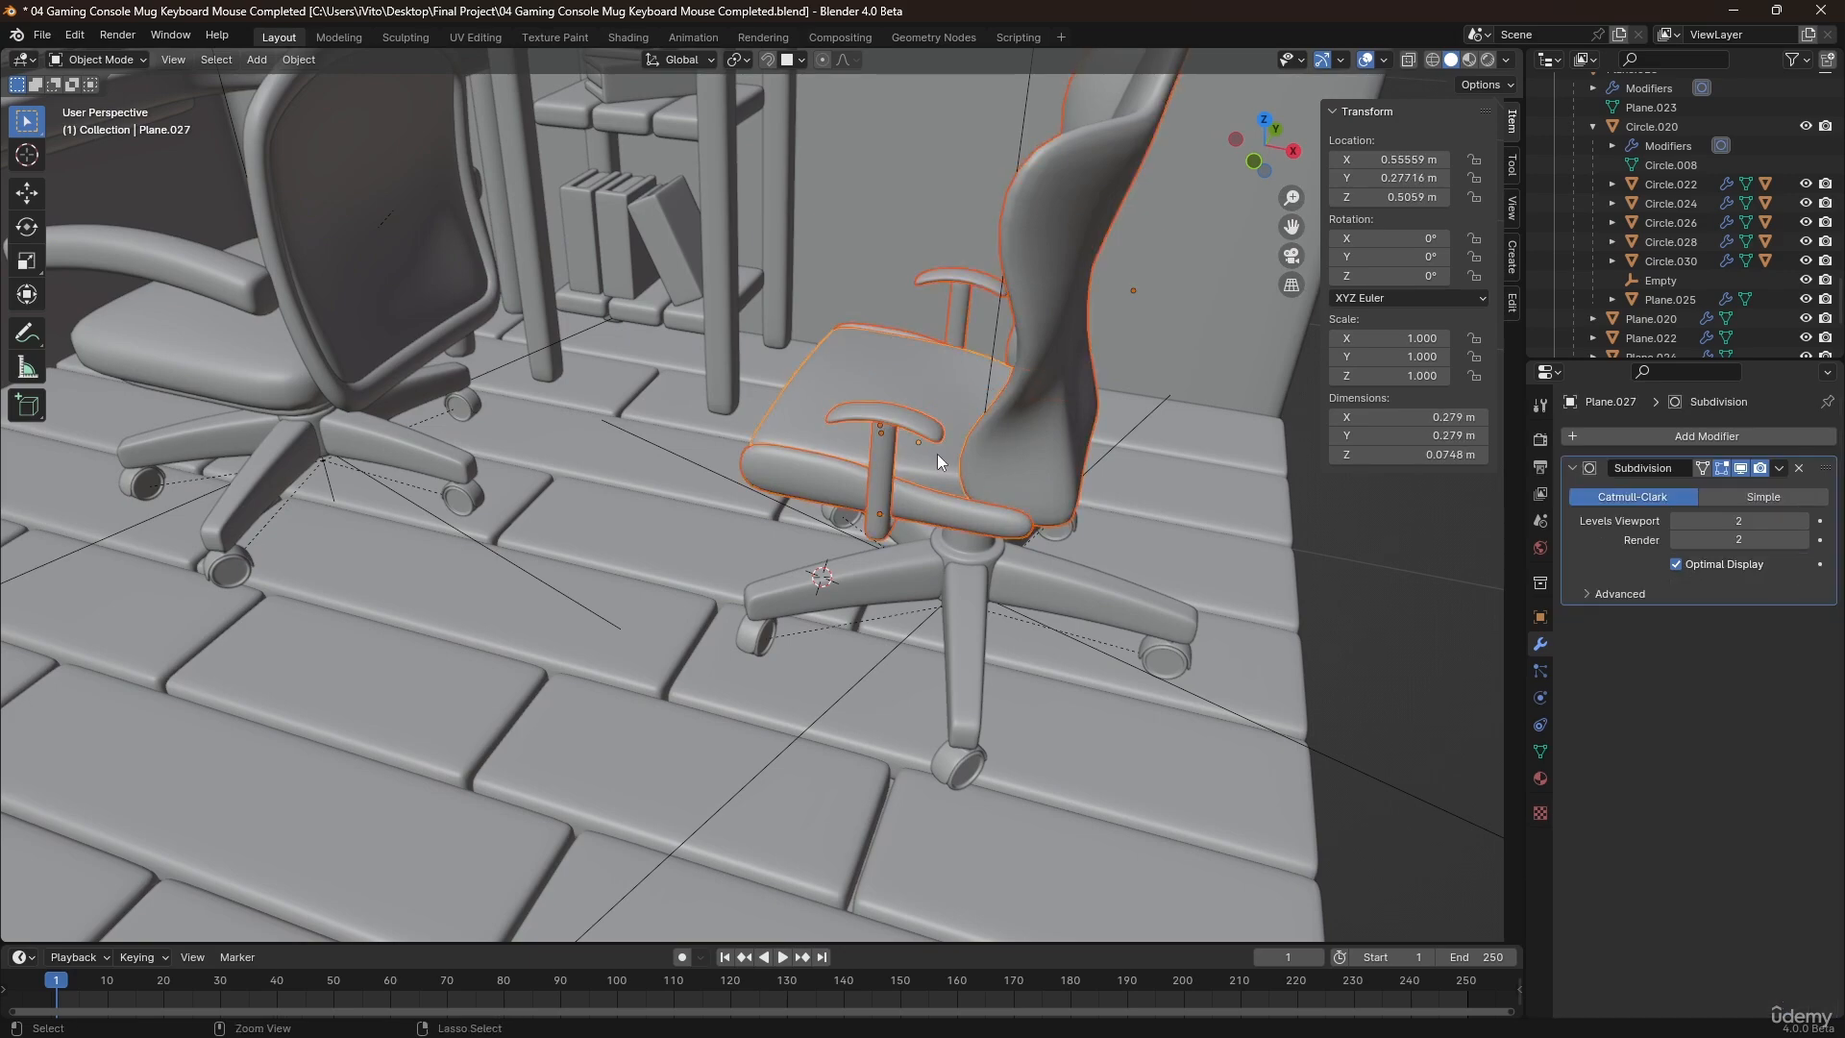
key(ctrl+p)
click(937, 471)
click(963, 451)
click(942, 511)
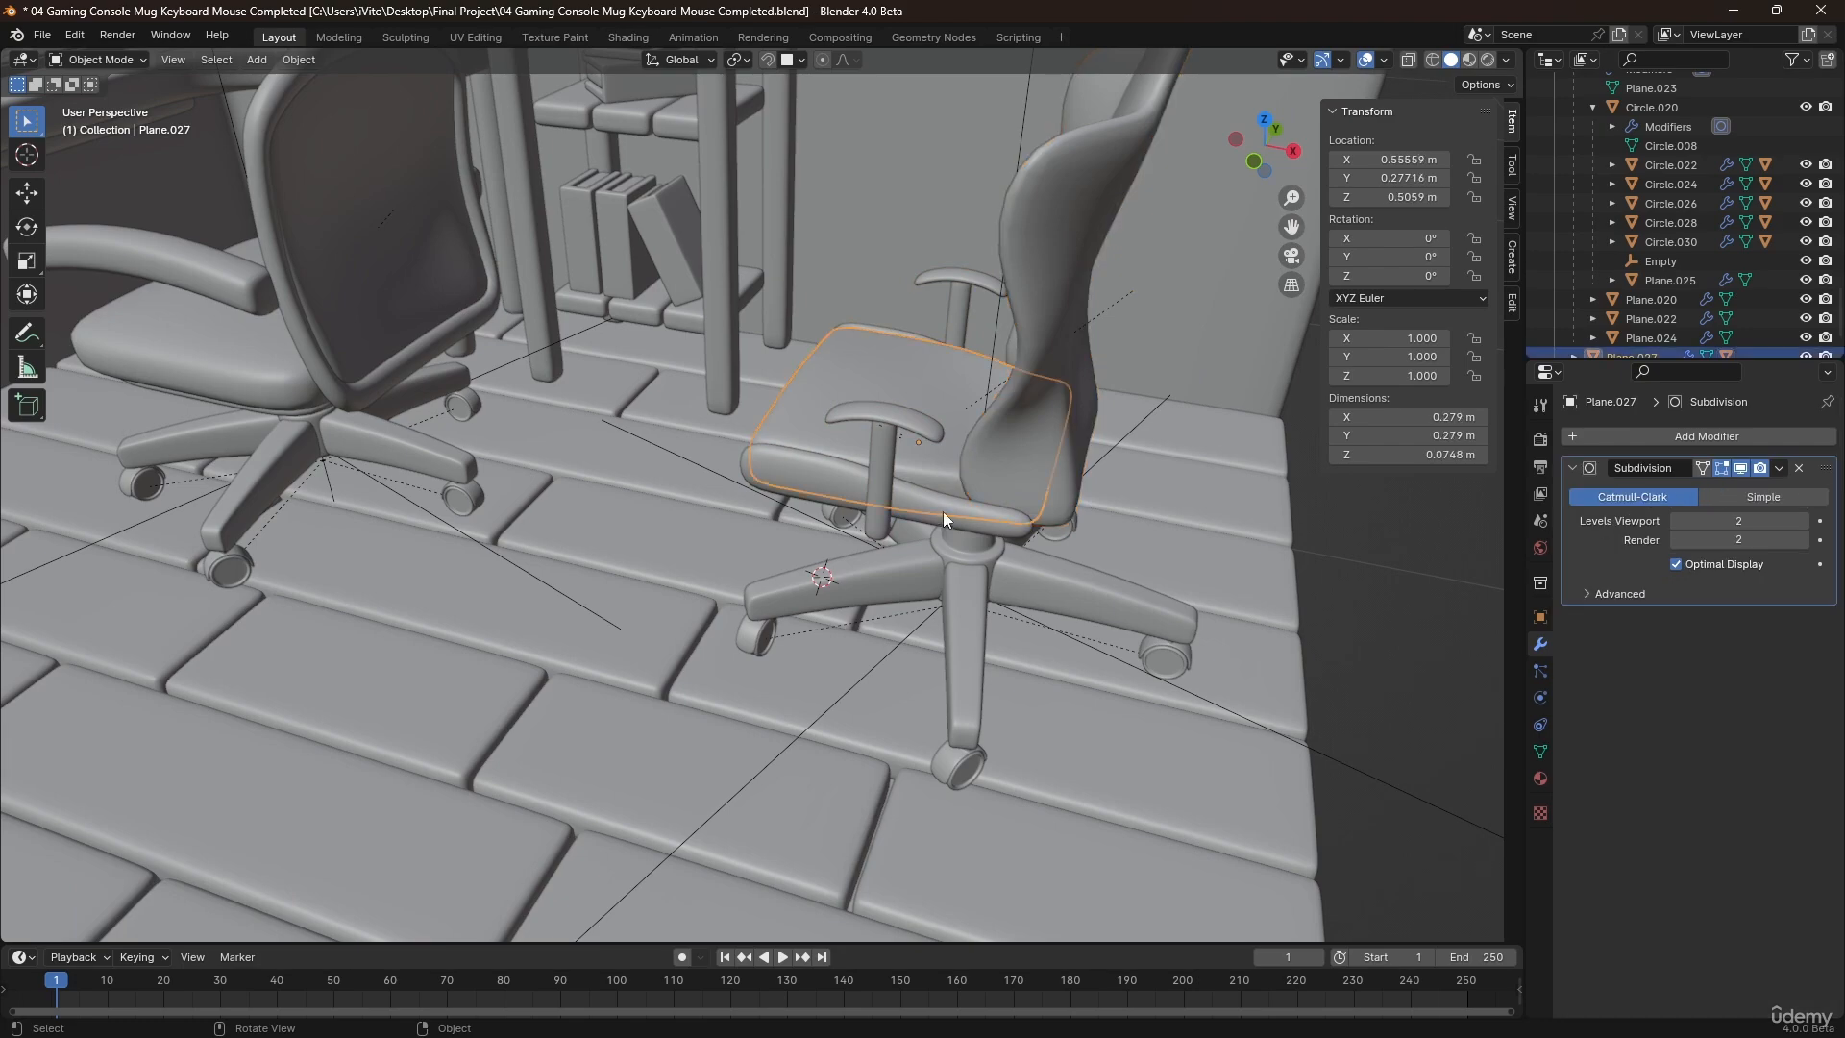
In front view, reposition the second chair's upper assembly over its base at X about 0.617 m and Z about 0.484 m.
middle_drag(943, 511, 882, 498)
key(KP_1)
scroll(882, 498, up, 4)
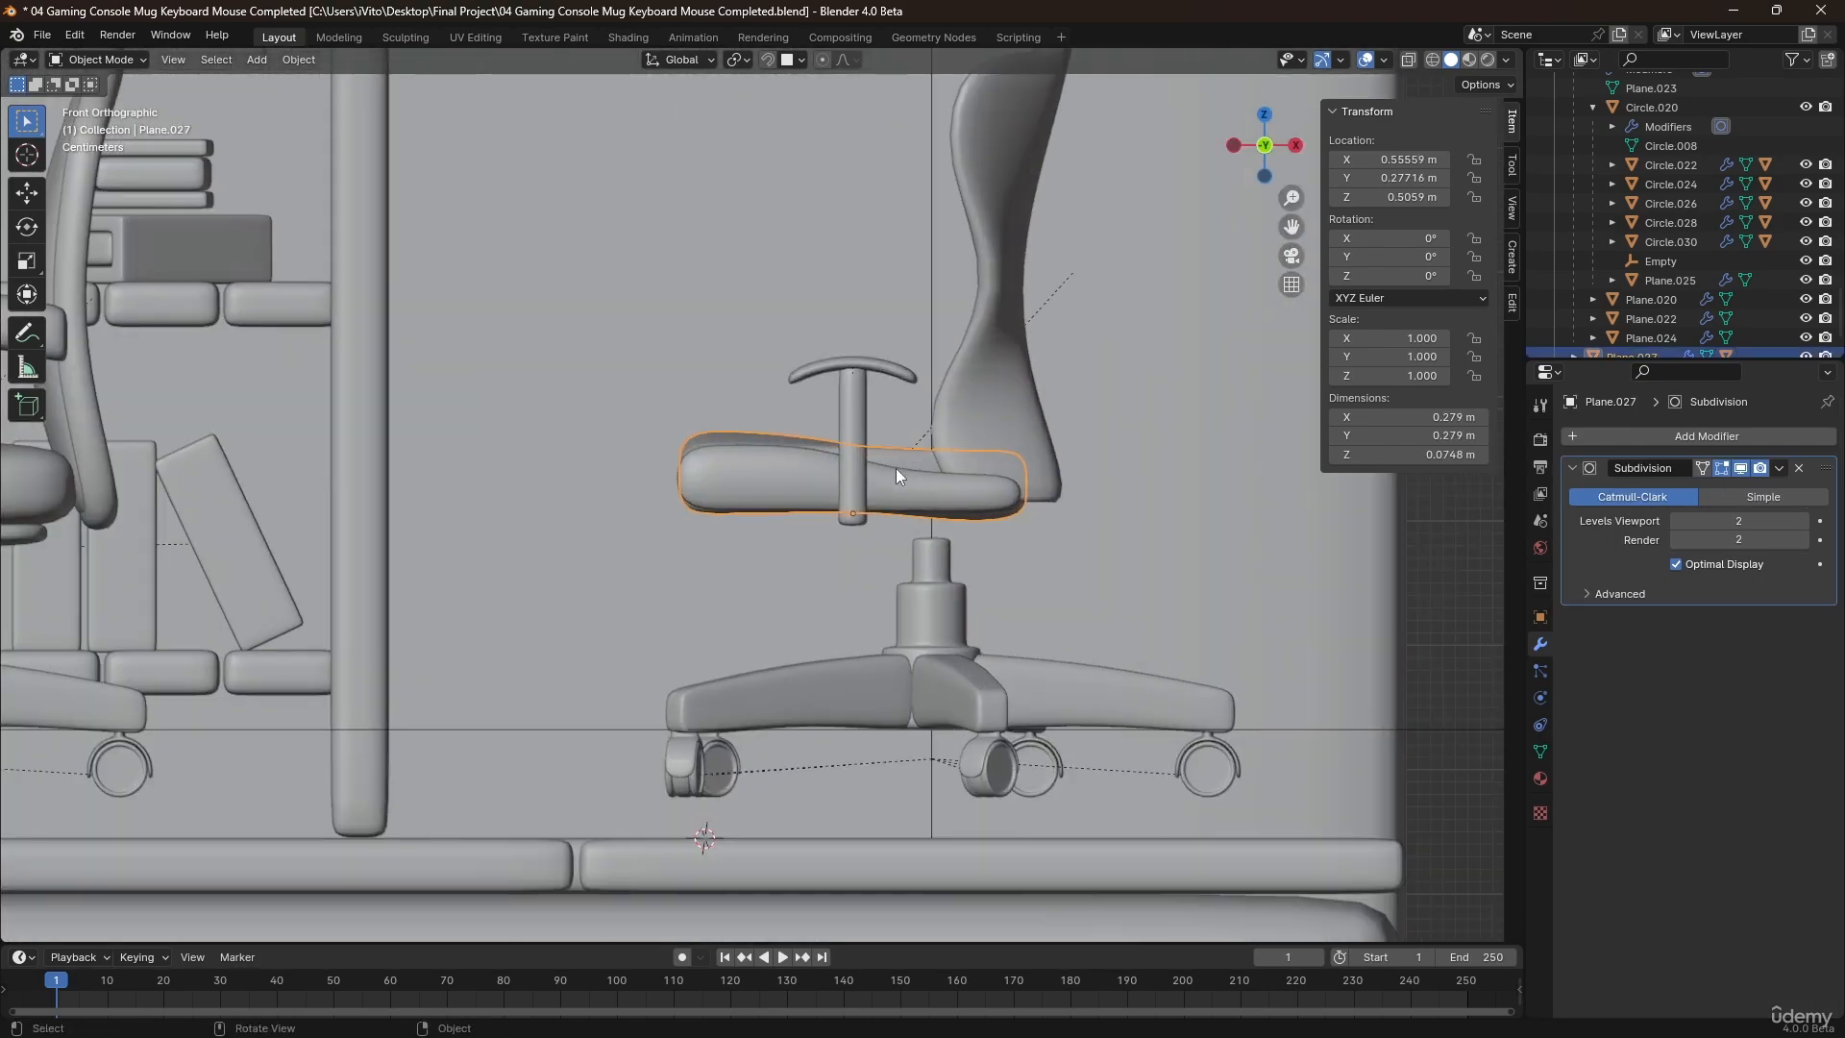
key(g)
key(x)
click(957, 500)
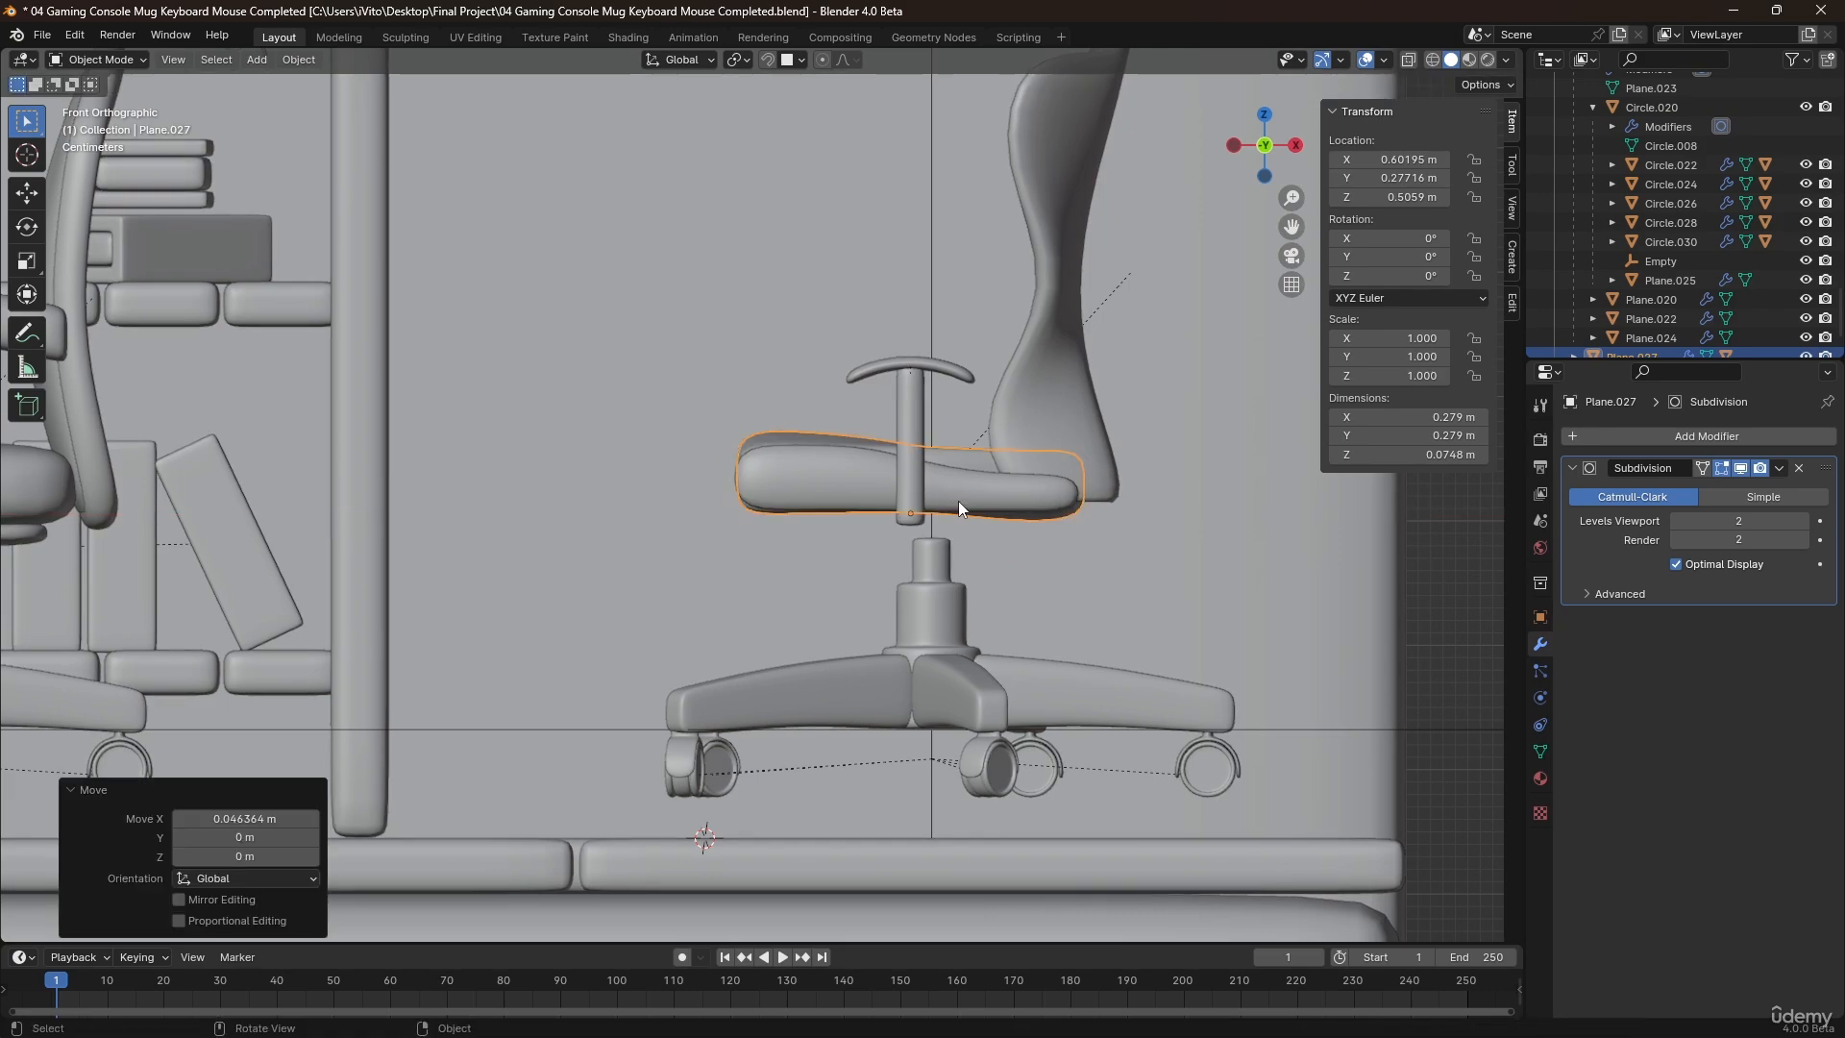
key(g)
click(981, 533)
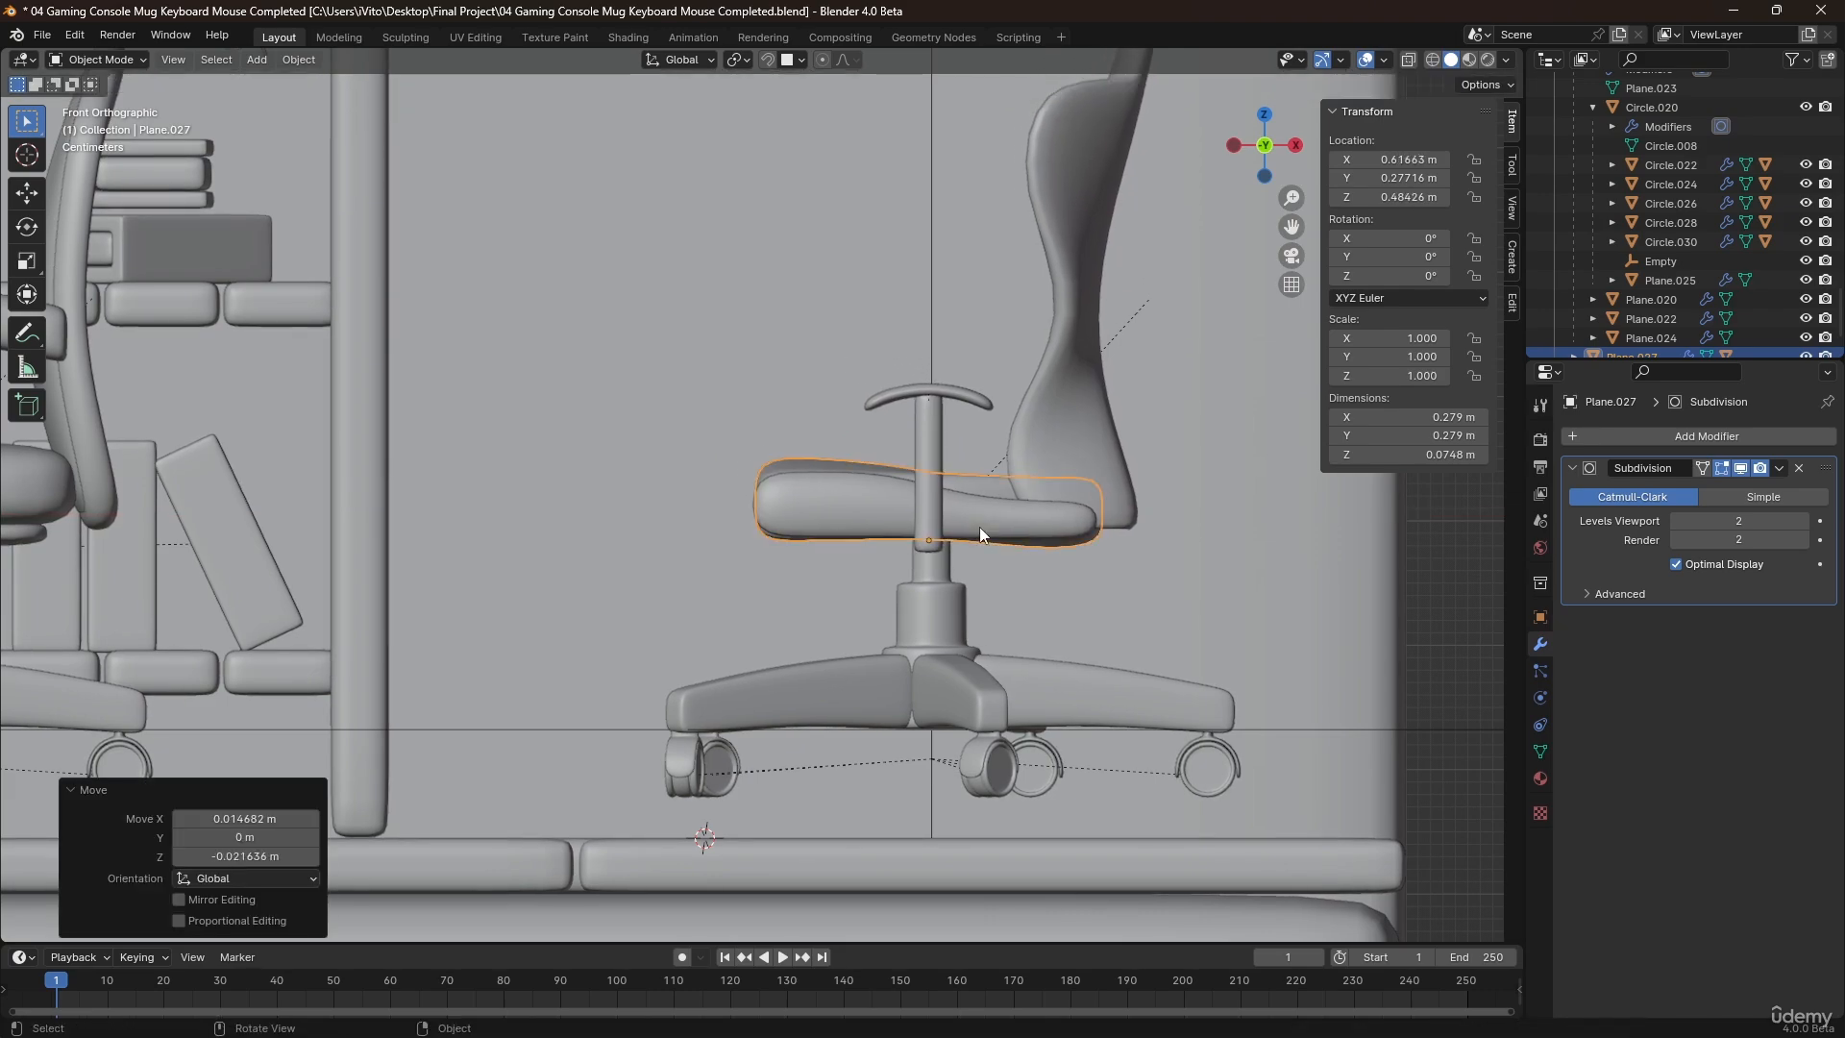
Parent the second chair's central base column to its seat cushion with the Object option.
key(KP_3)
middle_drag(978, 527, 828, 528)
scroll(828, 529, up, 2)
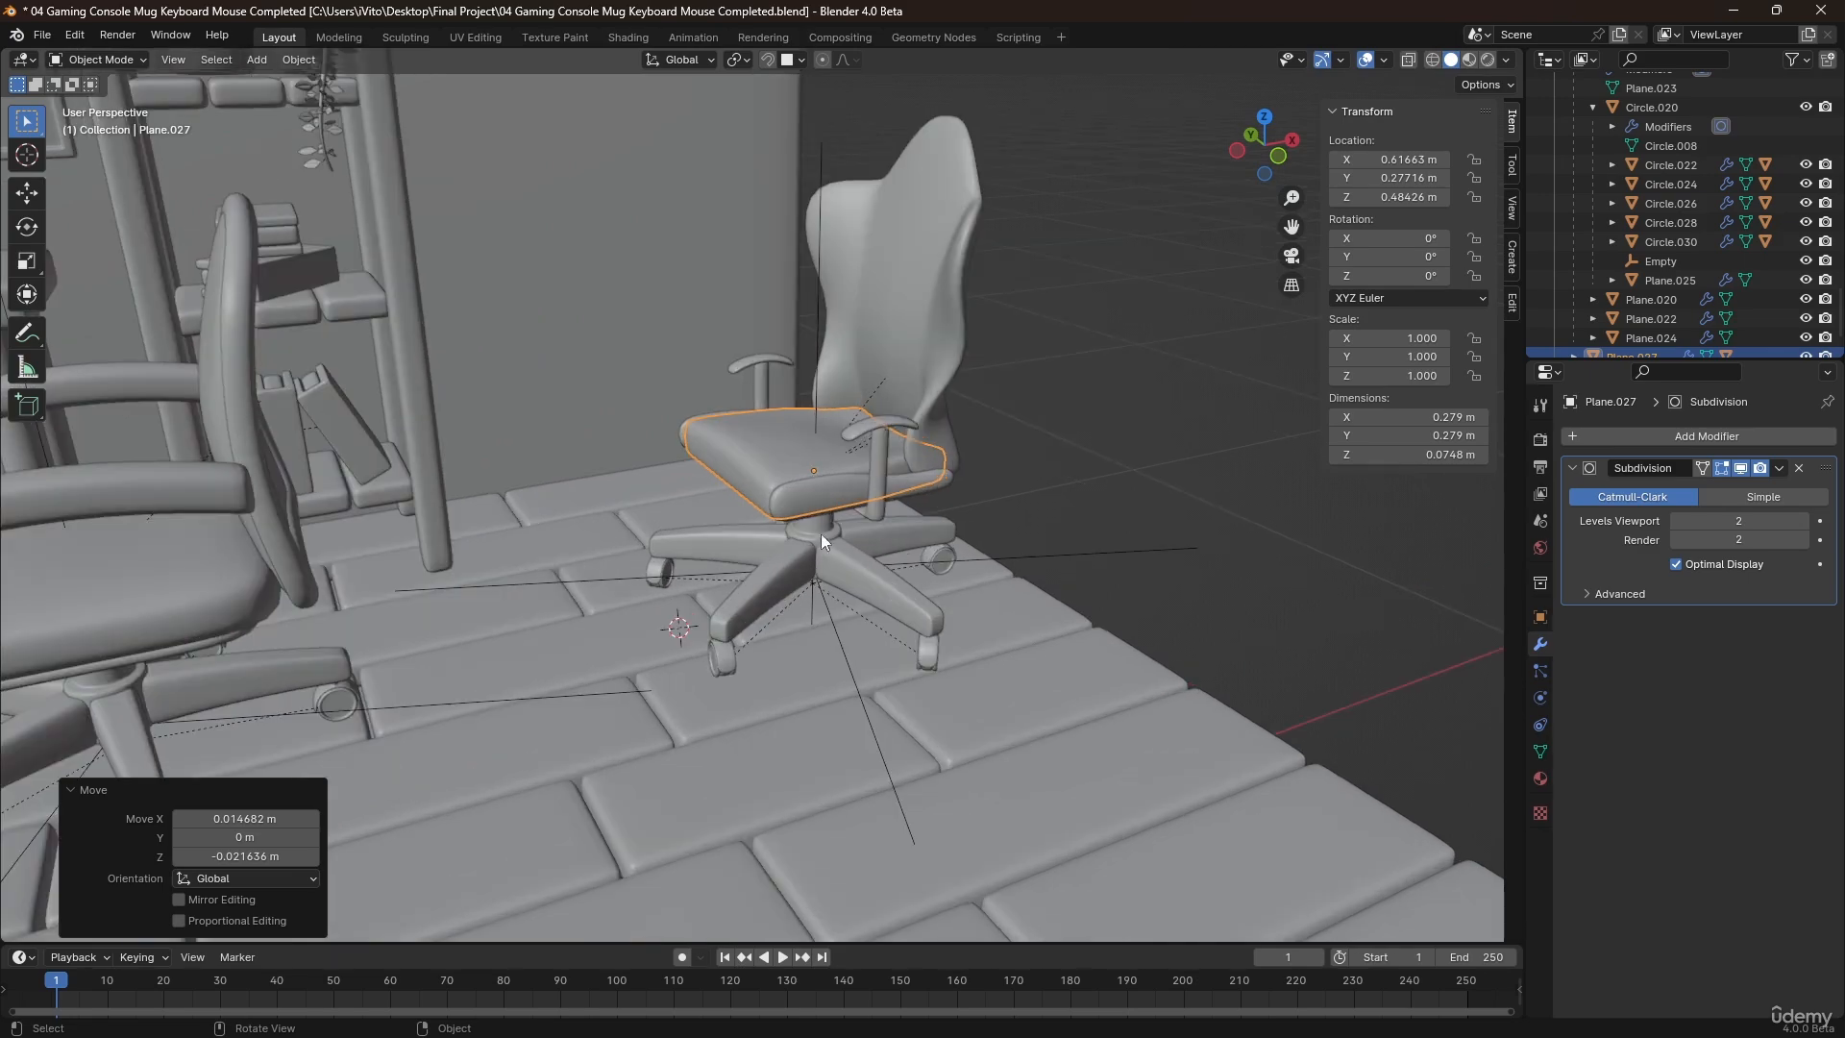
click(821, 551)
click(815, 534)
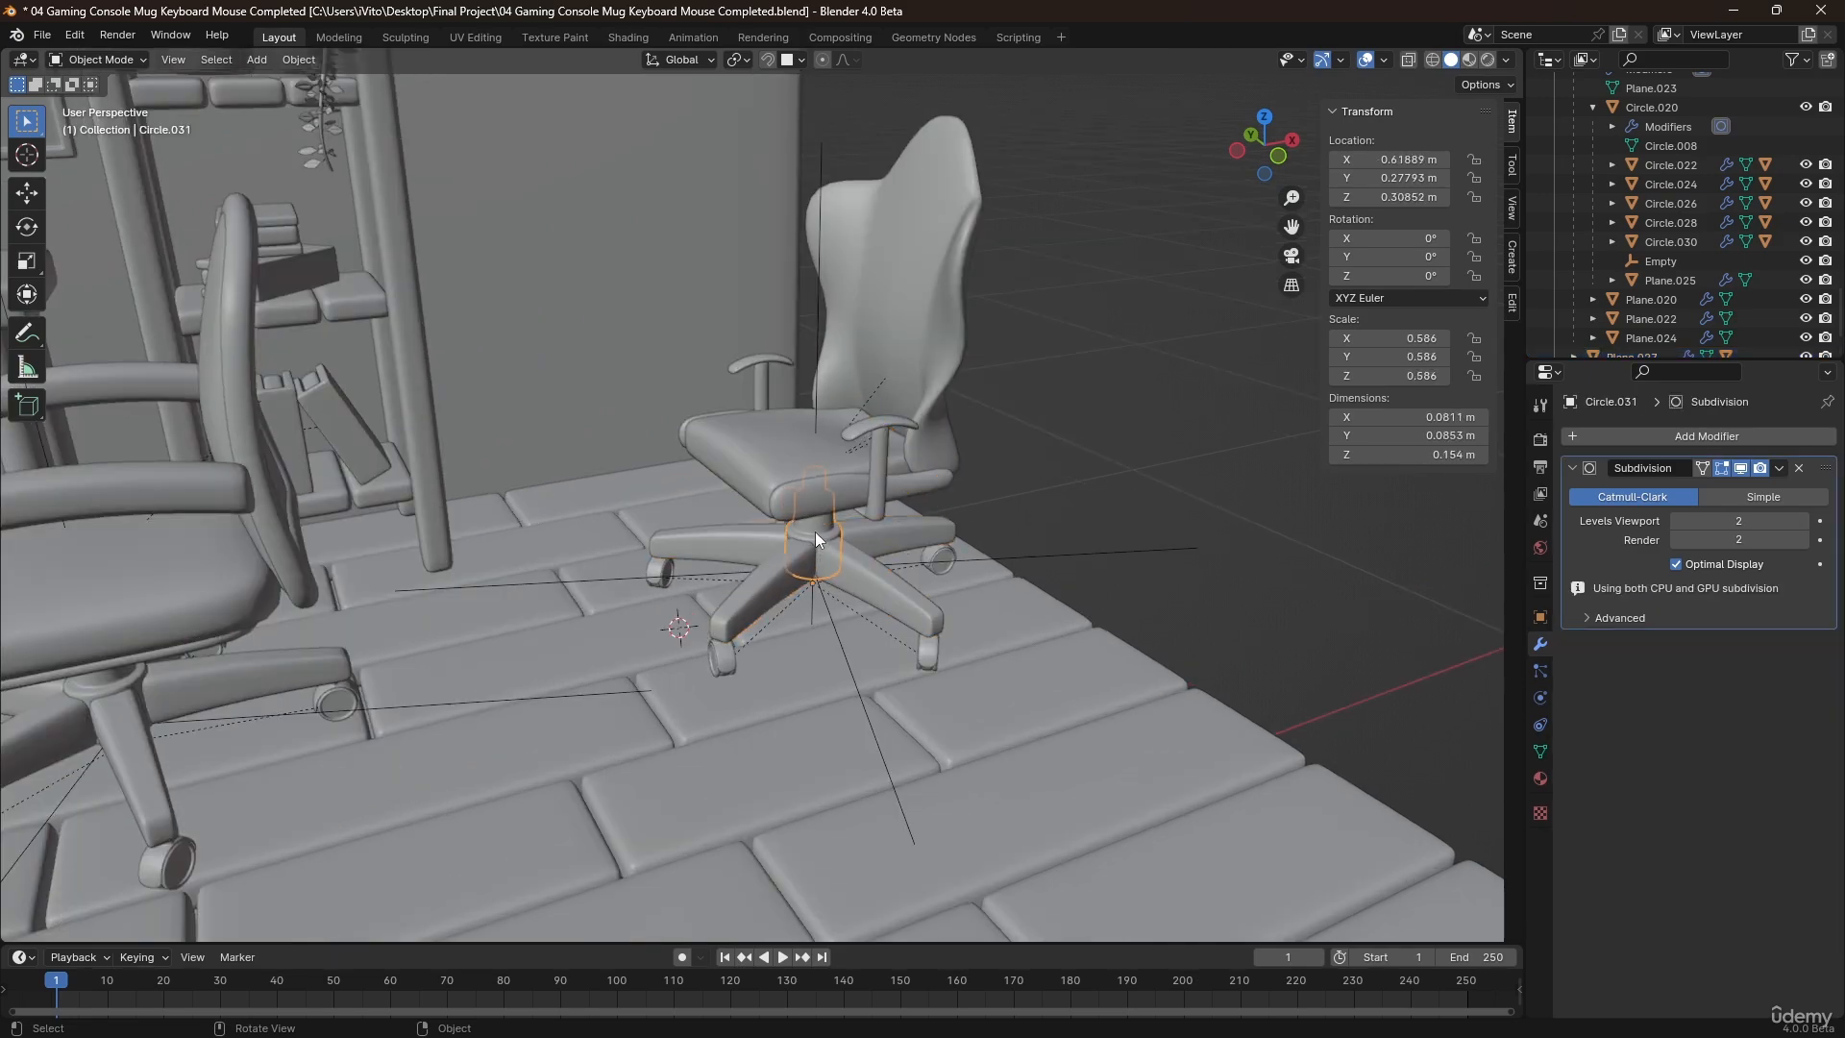
shift+click(781, 437)
key(ctrl+p)
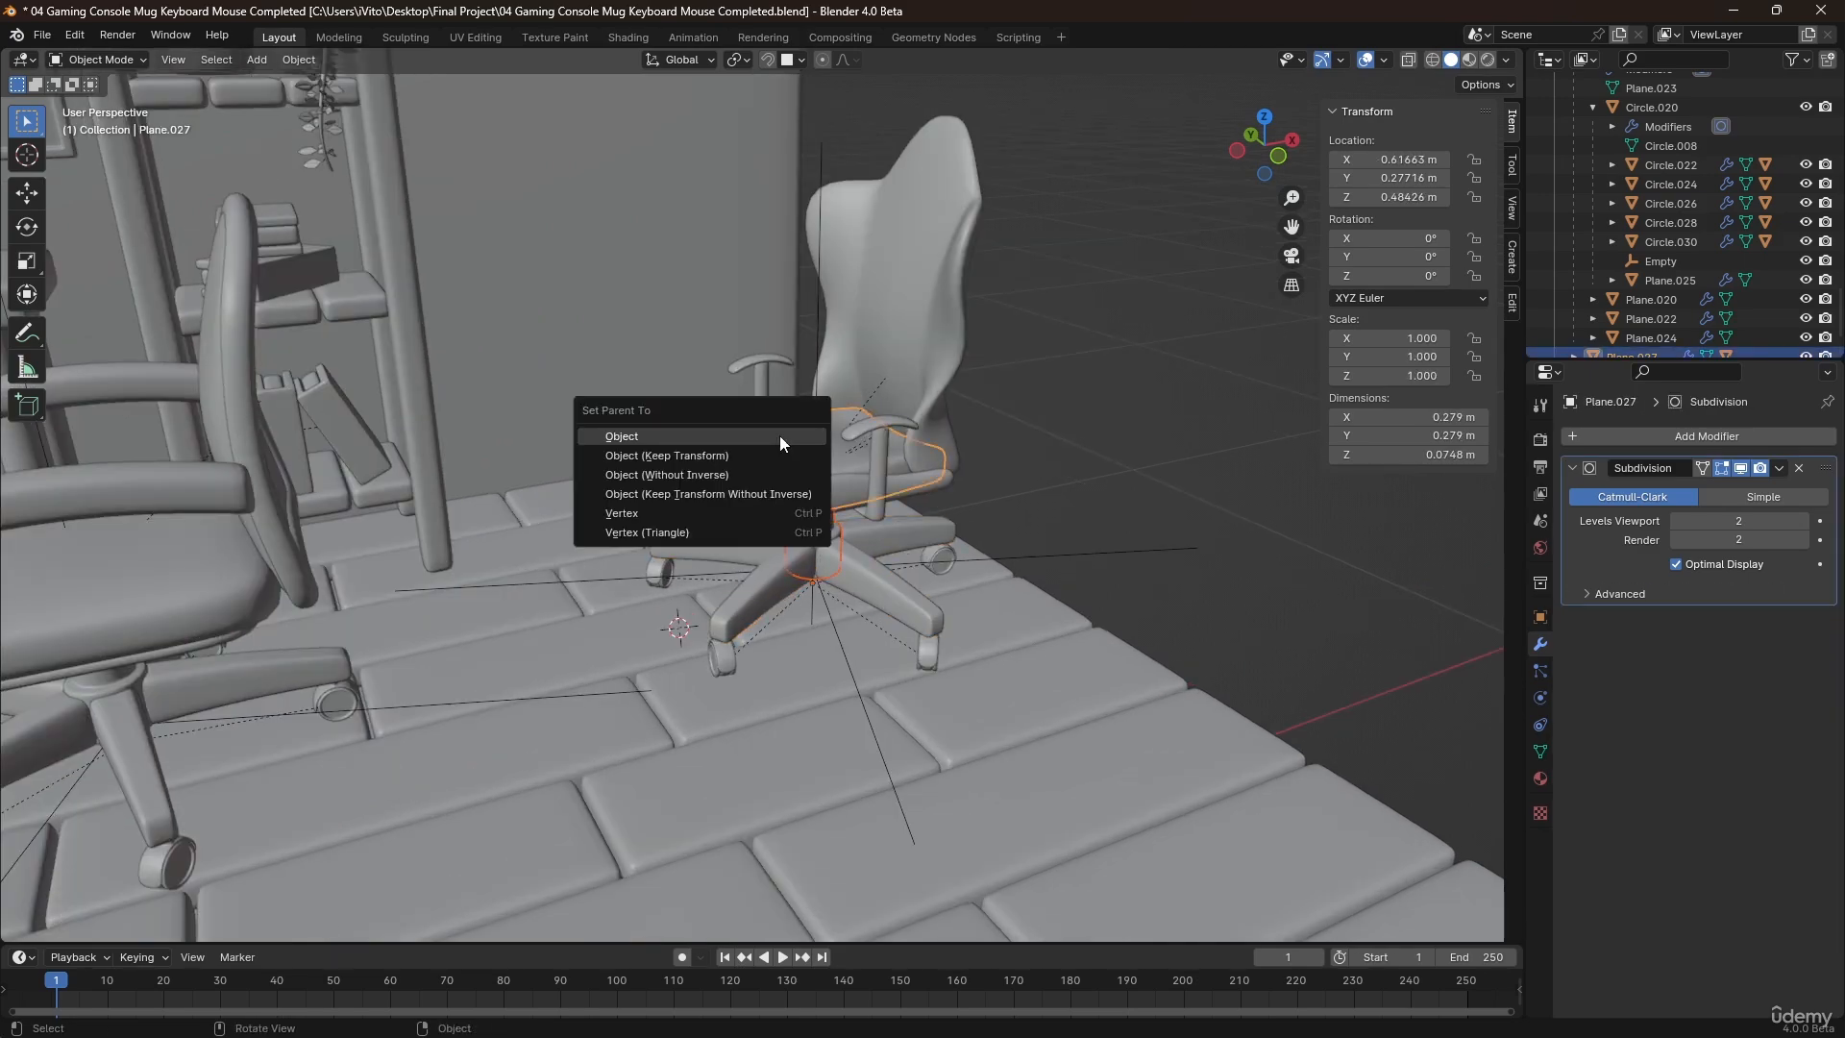
click(780, 436)
Move the whole second chair across the floor by about -0.81 m in X and -0.48 m in Y, with Z locked.
scroll(792, 482, down, 3)
scroll(753, 440, down, 2)
middle_drag(934, 388, 947, 574)
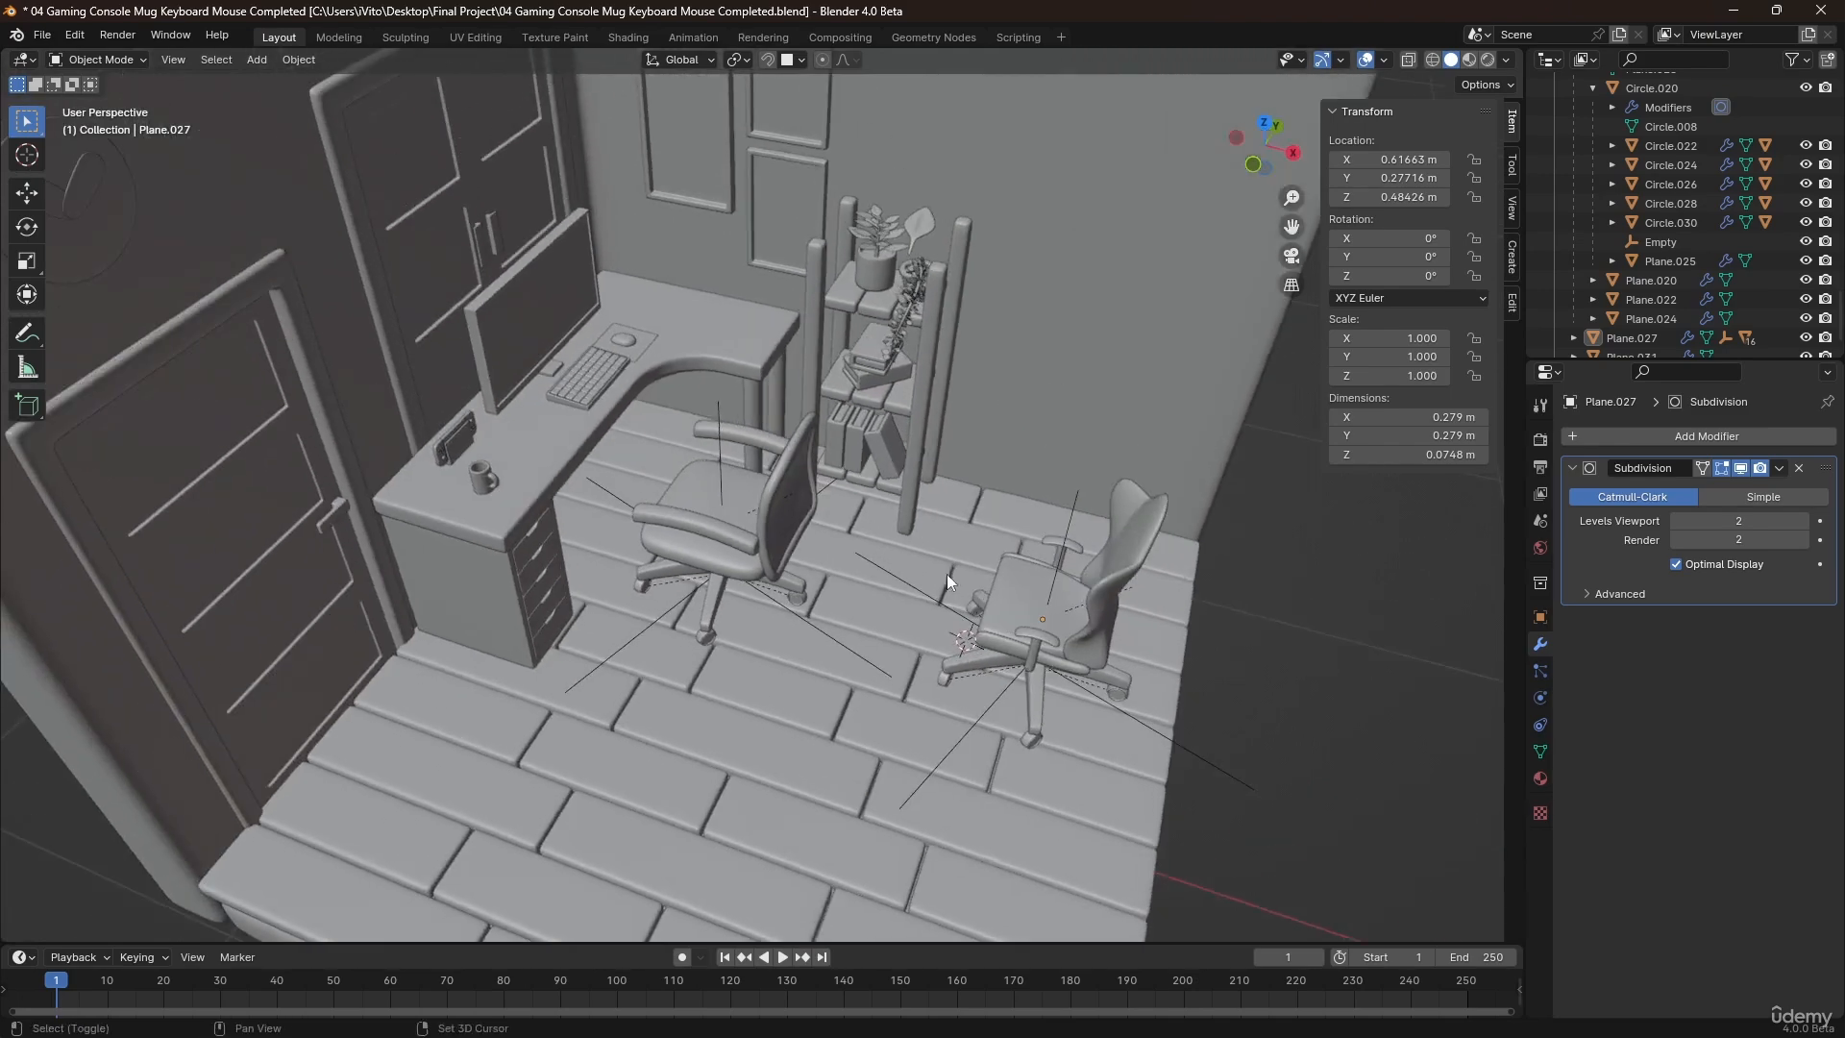
click(1047, 631)
scroll(1012, 574, down, 3)
key(g)
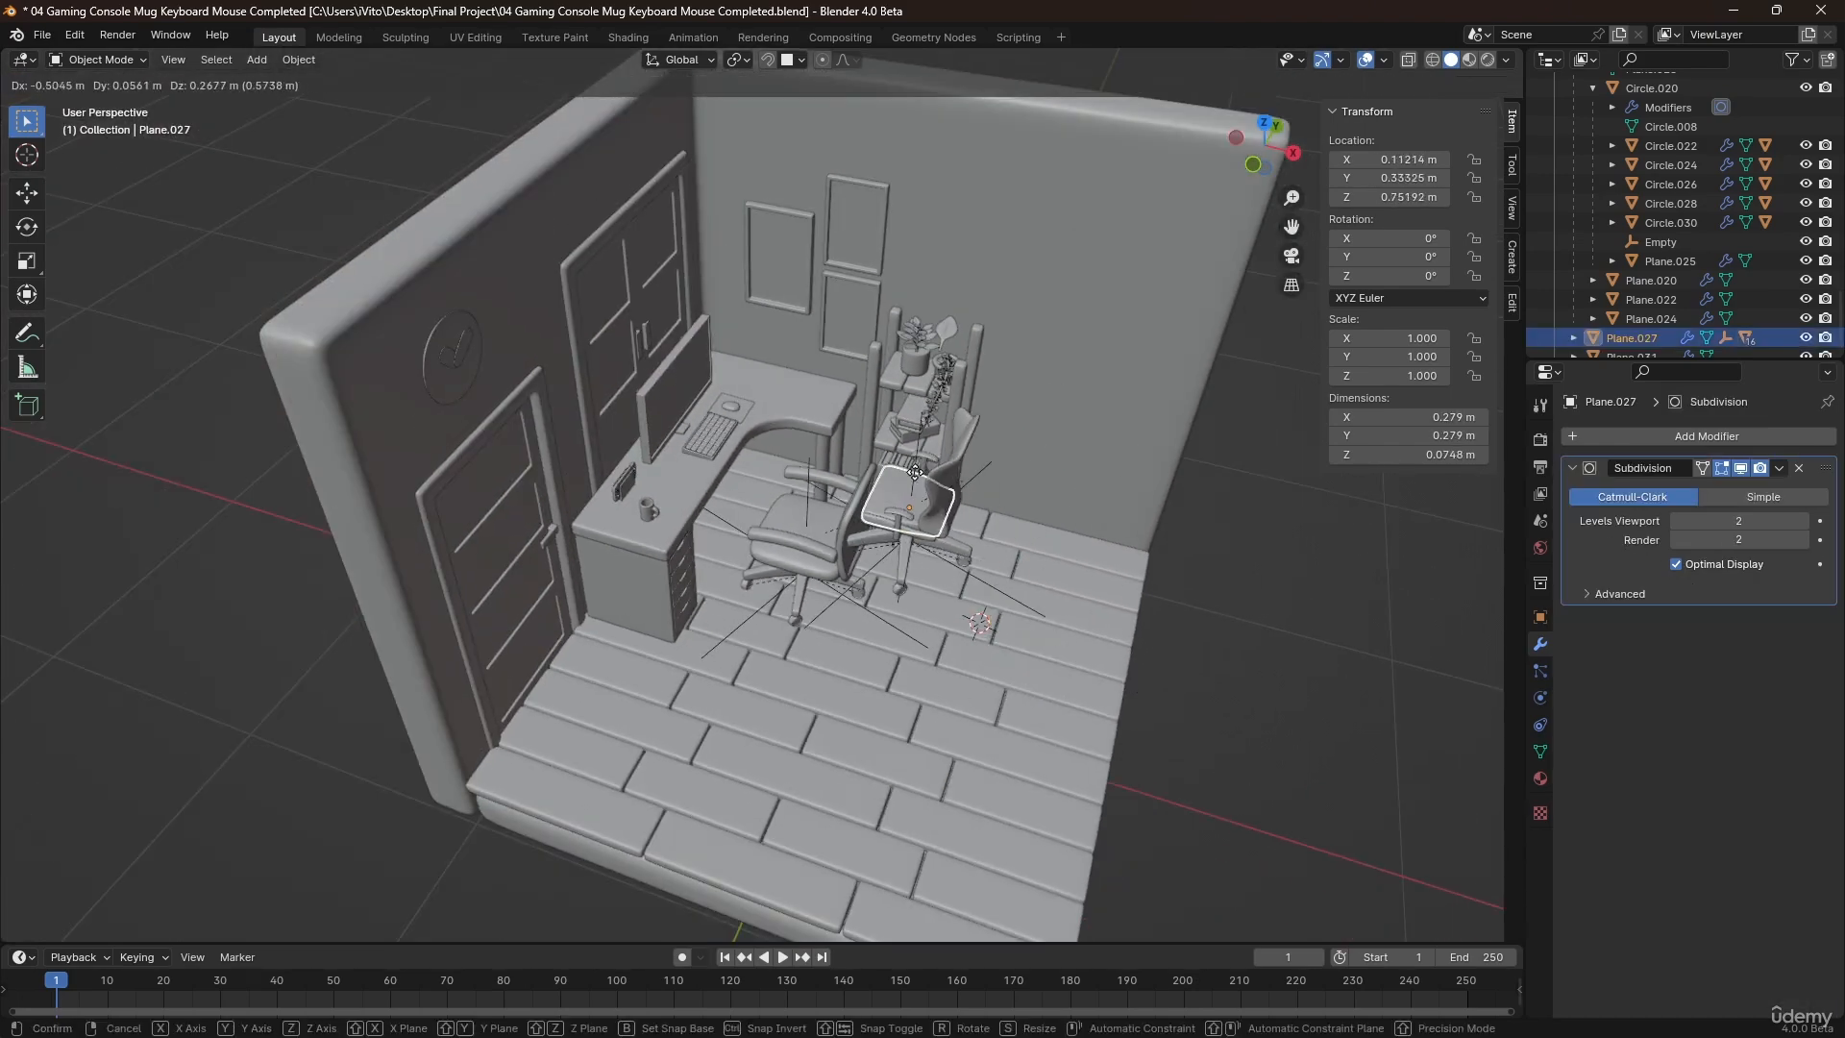
key(shift+z)
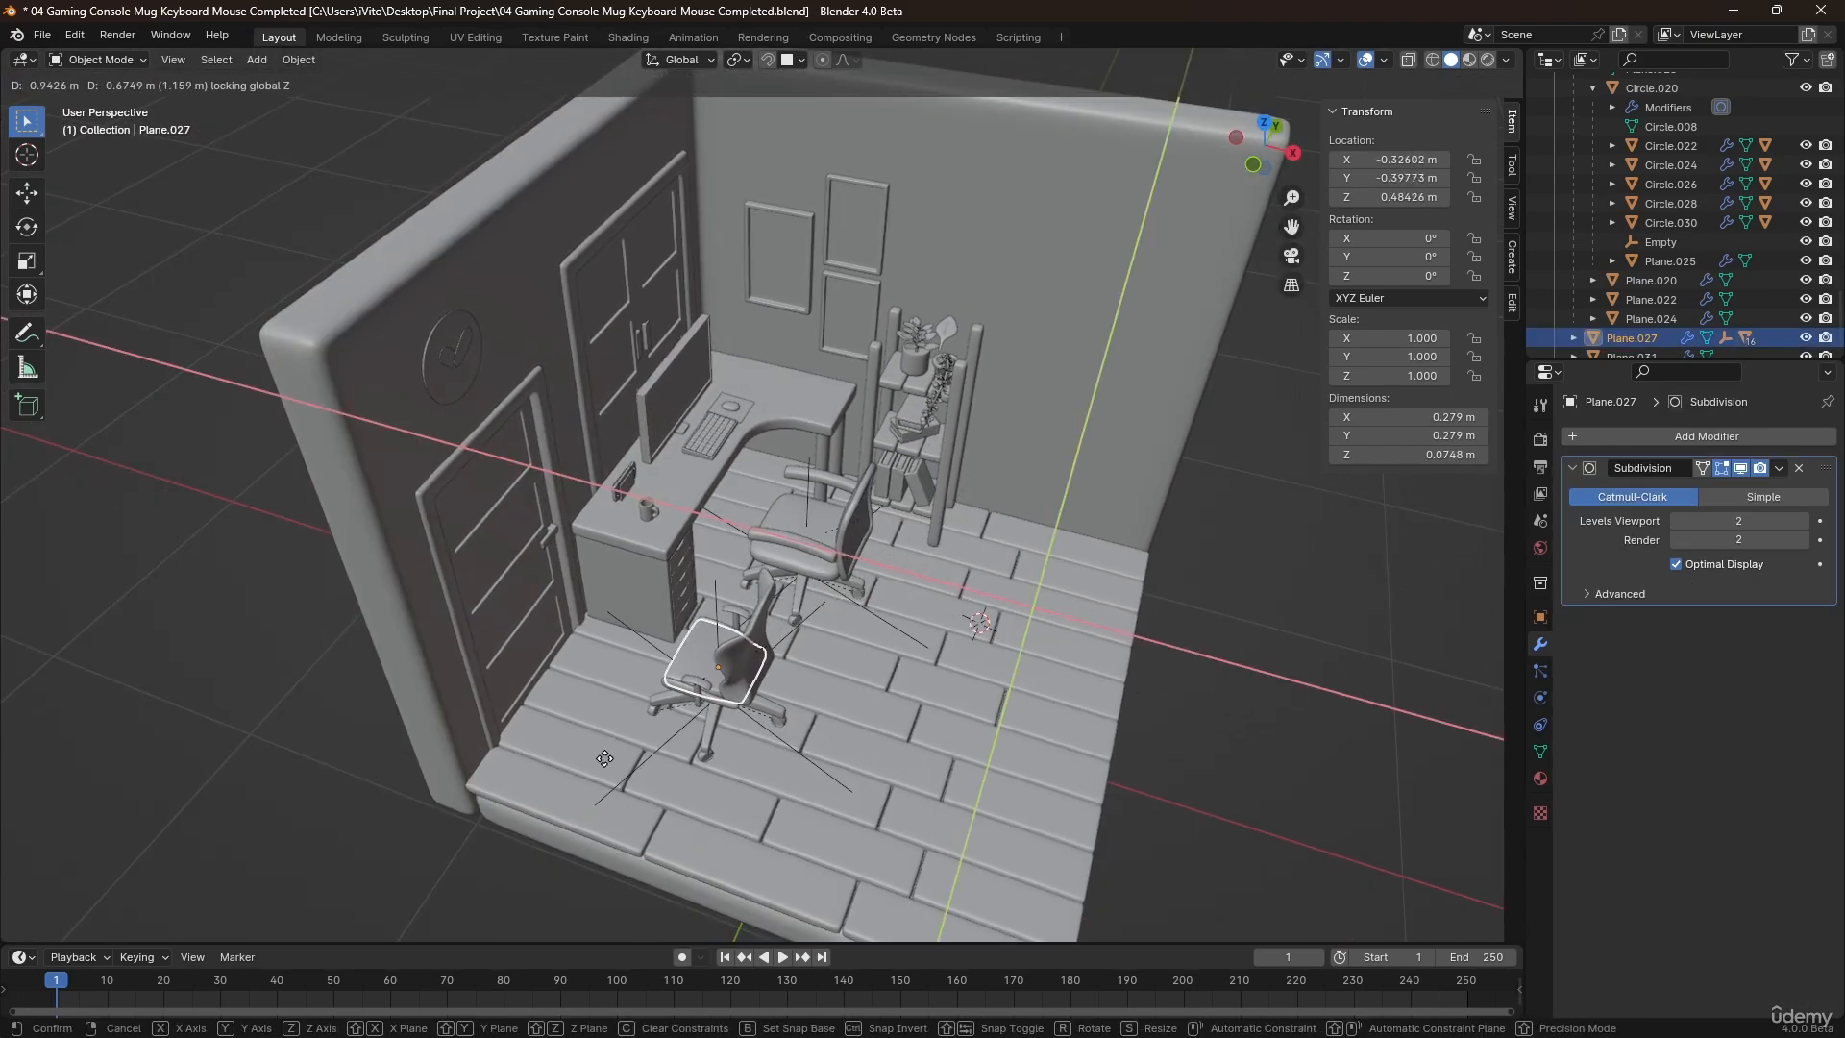
click(670, 729)
middle_drag(672, 729, 804, 592)
Move the second chair outside the room to about X 1.429 m, Y 0.80 m, keeping its height locked.
middle_drag(919, 541, 862, 590)
key(shift+d)
key(shift+z)
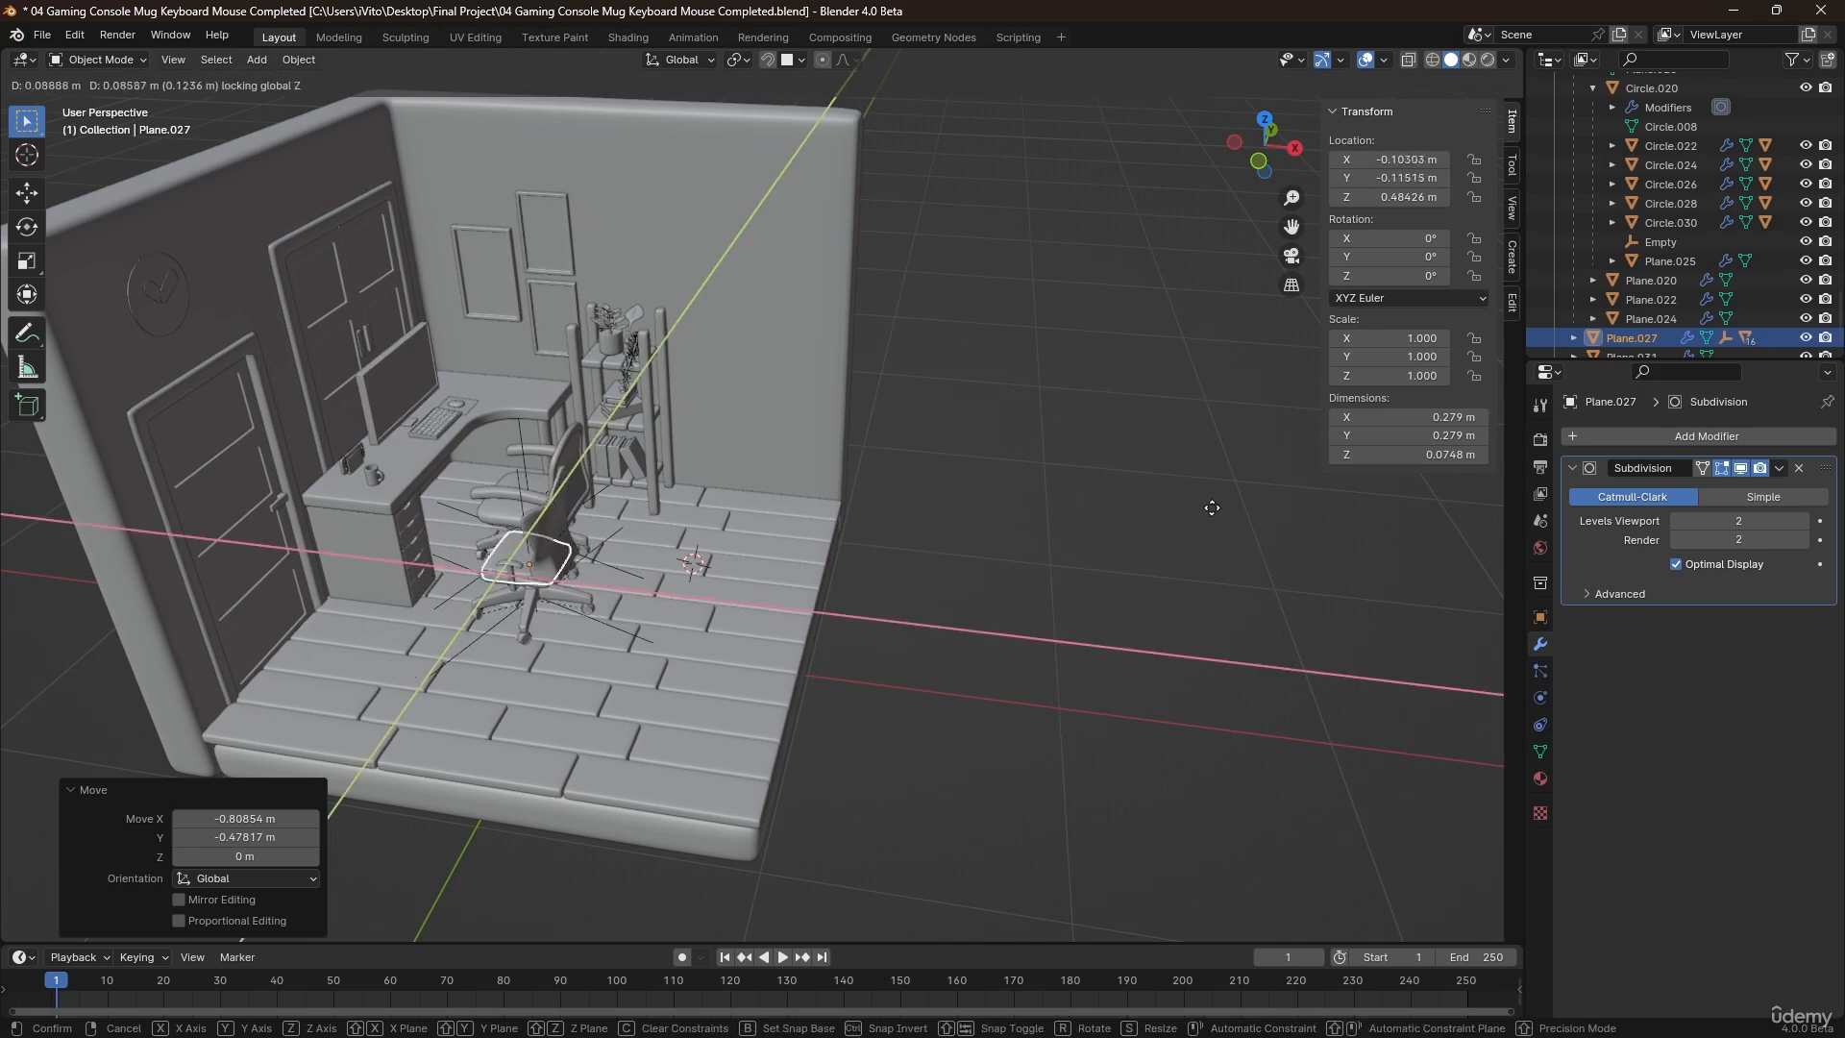
click(126, 437)
click(1105, 493)
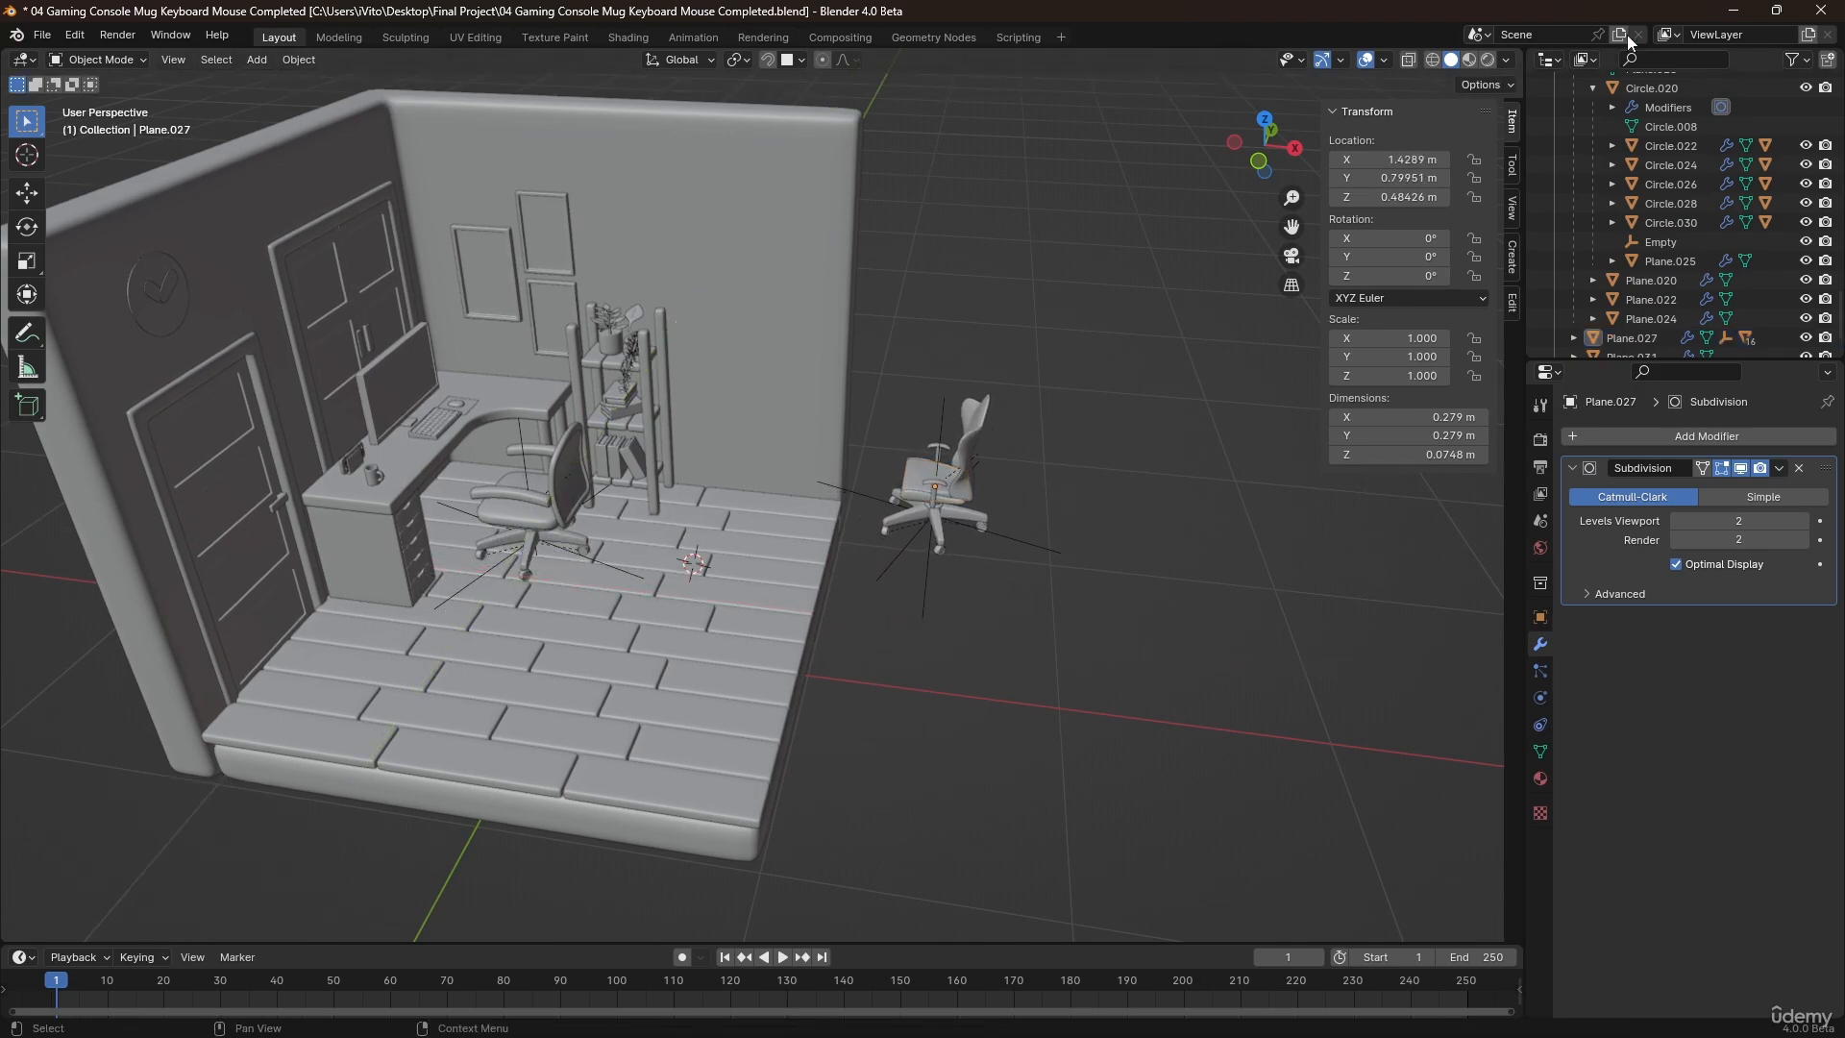
Collapse the main Collection's object list in the outliner.
scroll(1645, 204, up, 15)
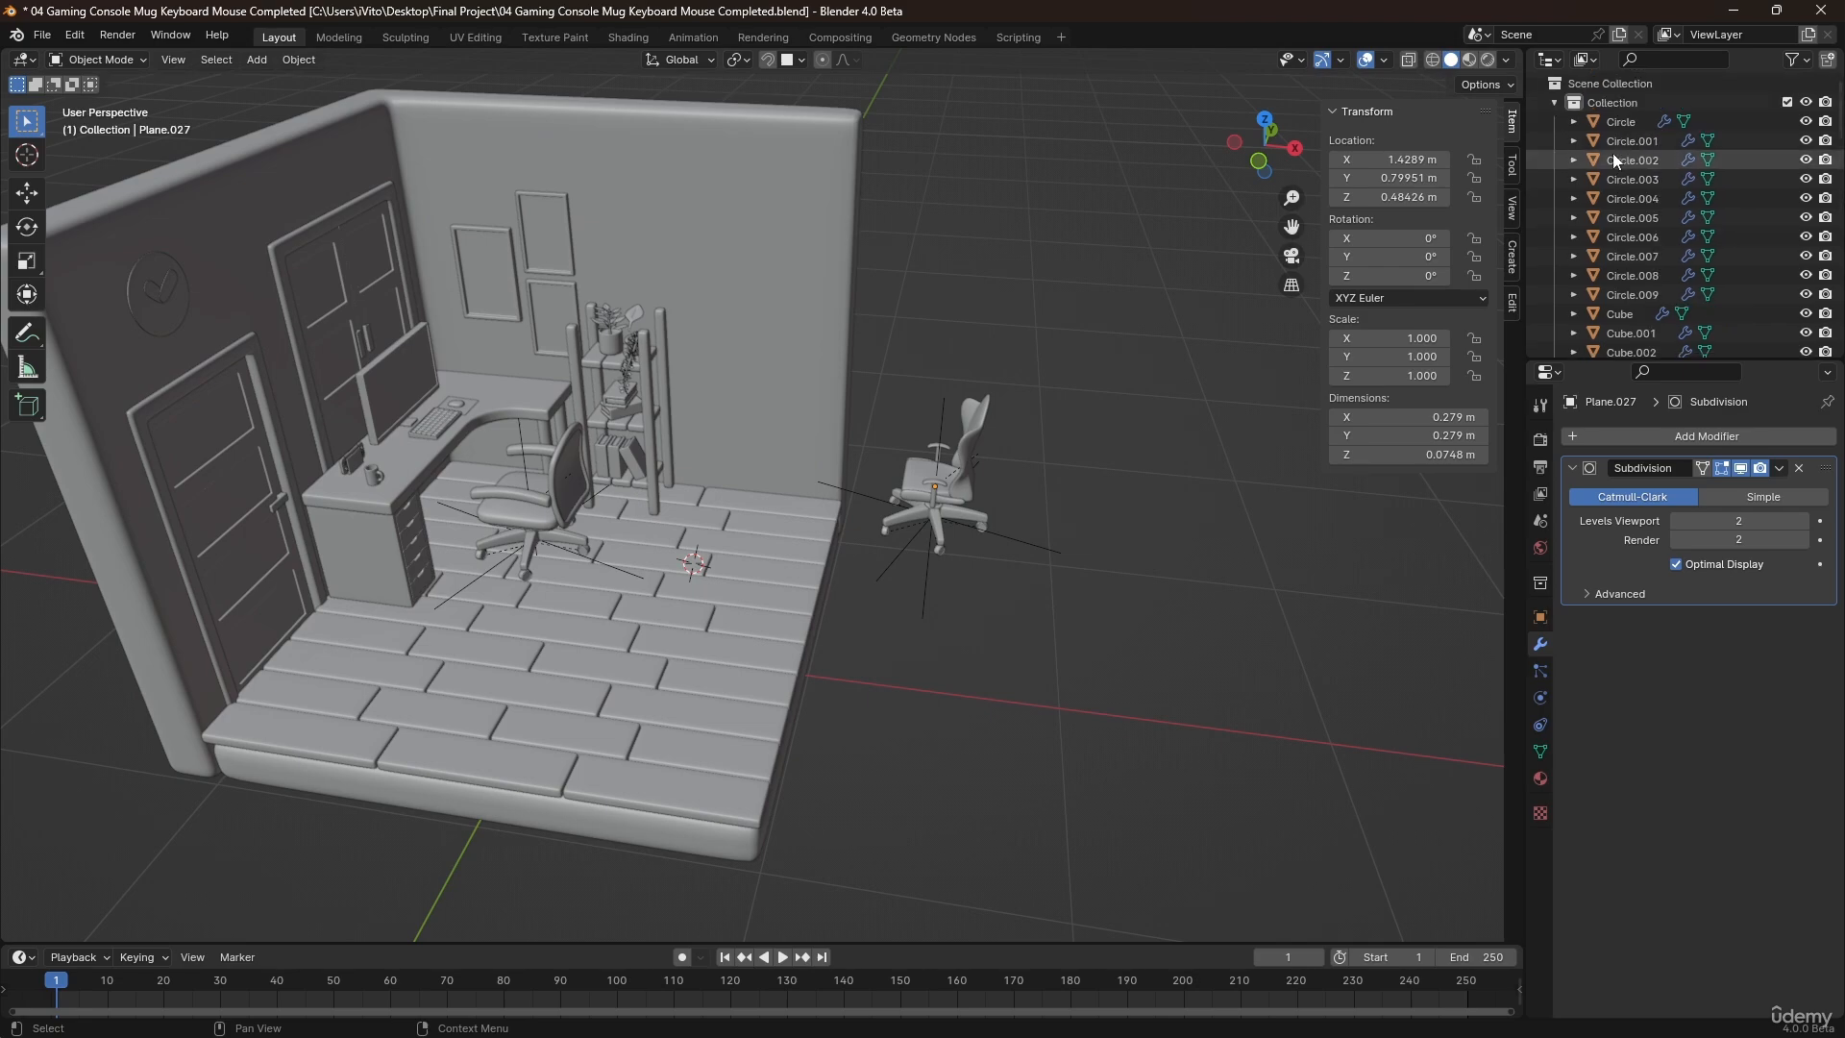
click(1044, 536)
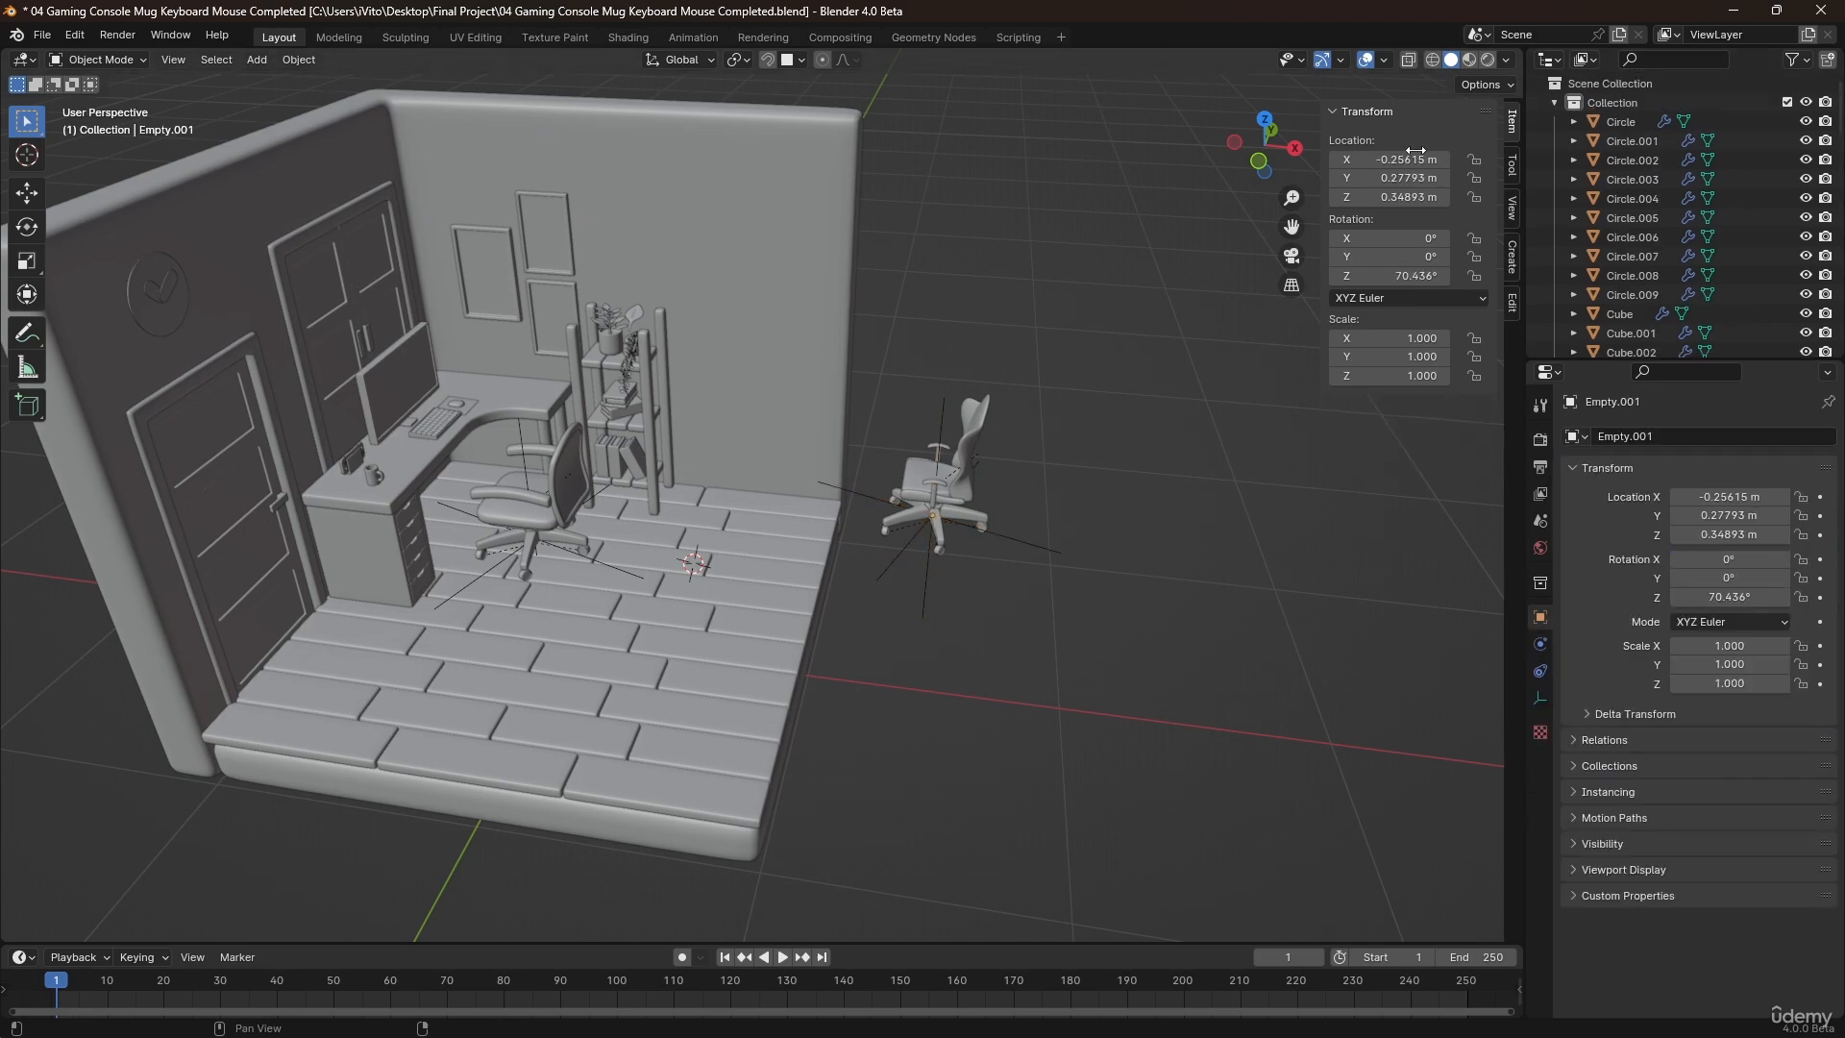
click(1556, 102)
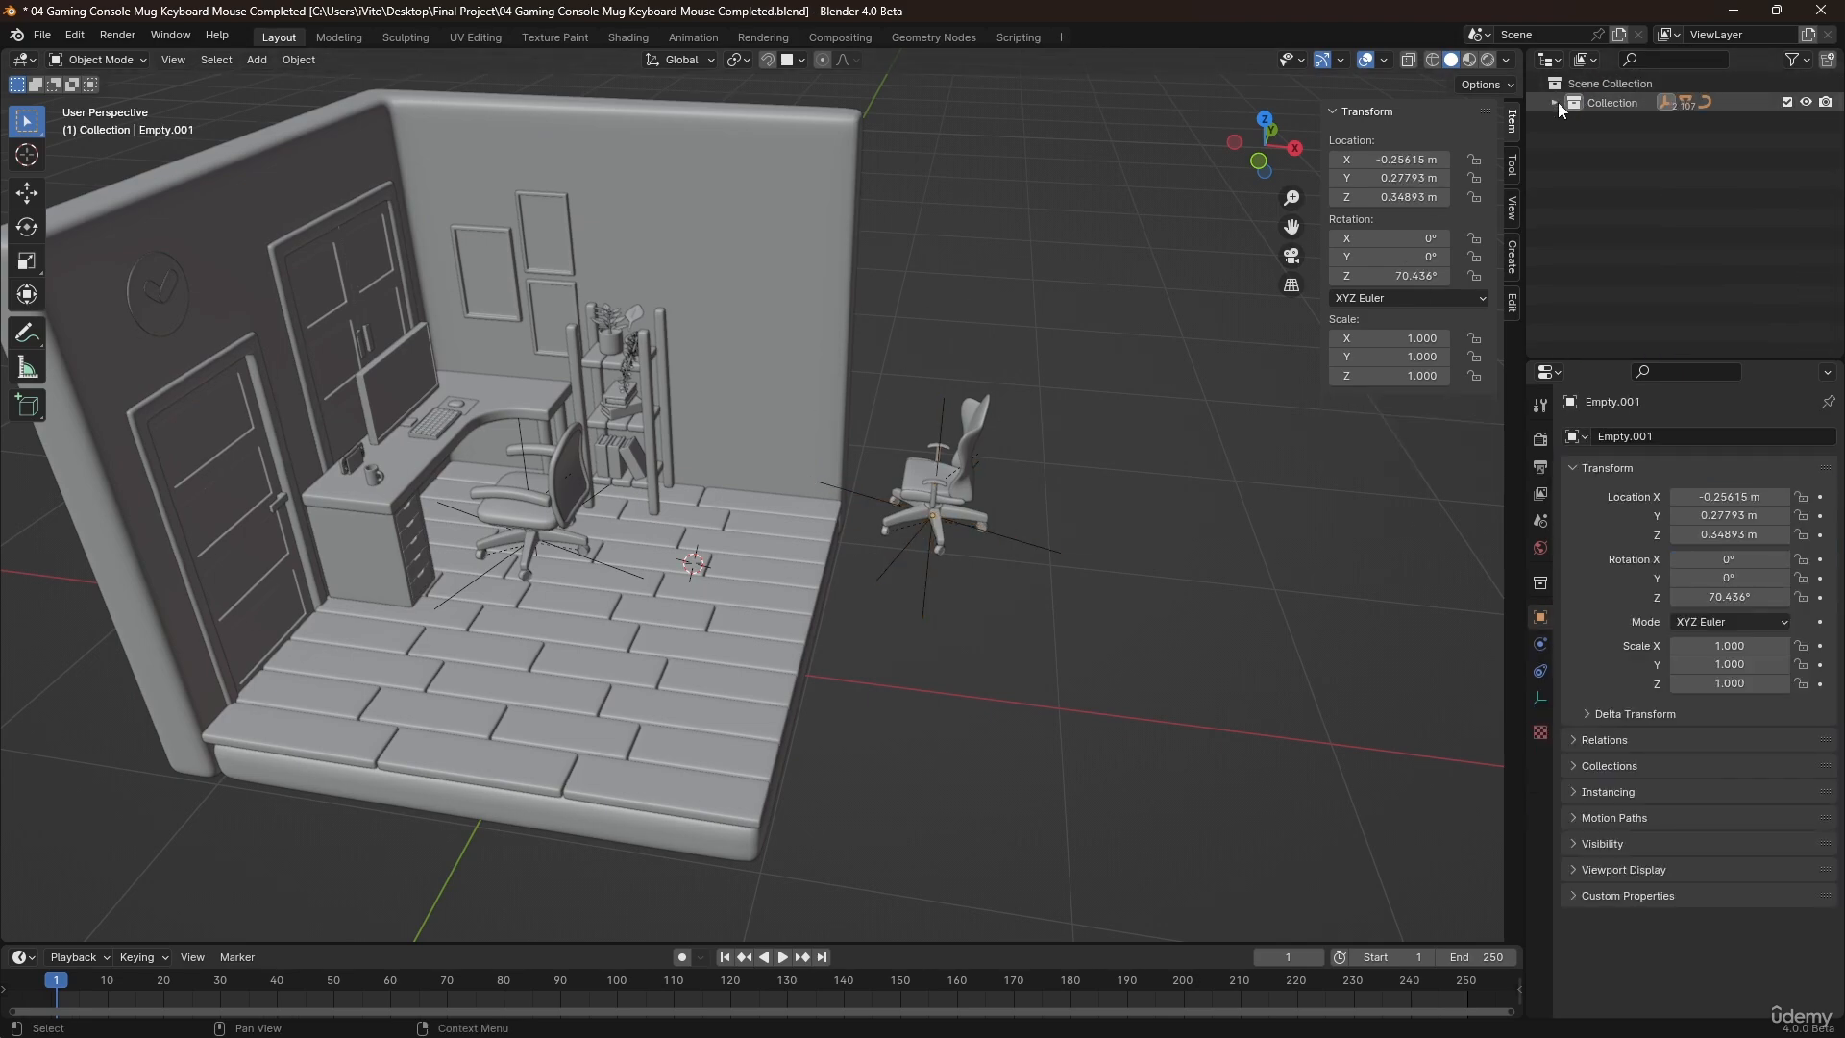
click(1557, 102)
click(1557, 101)
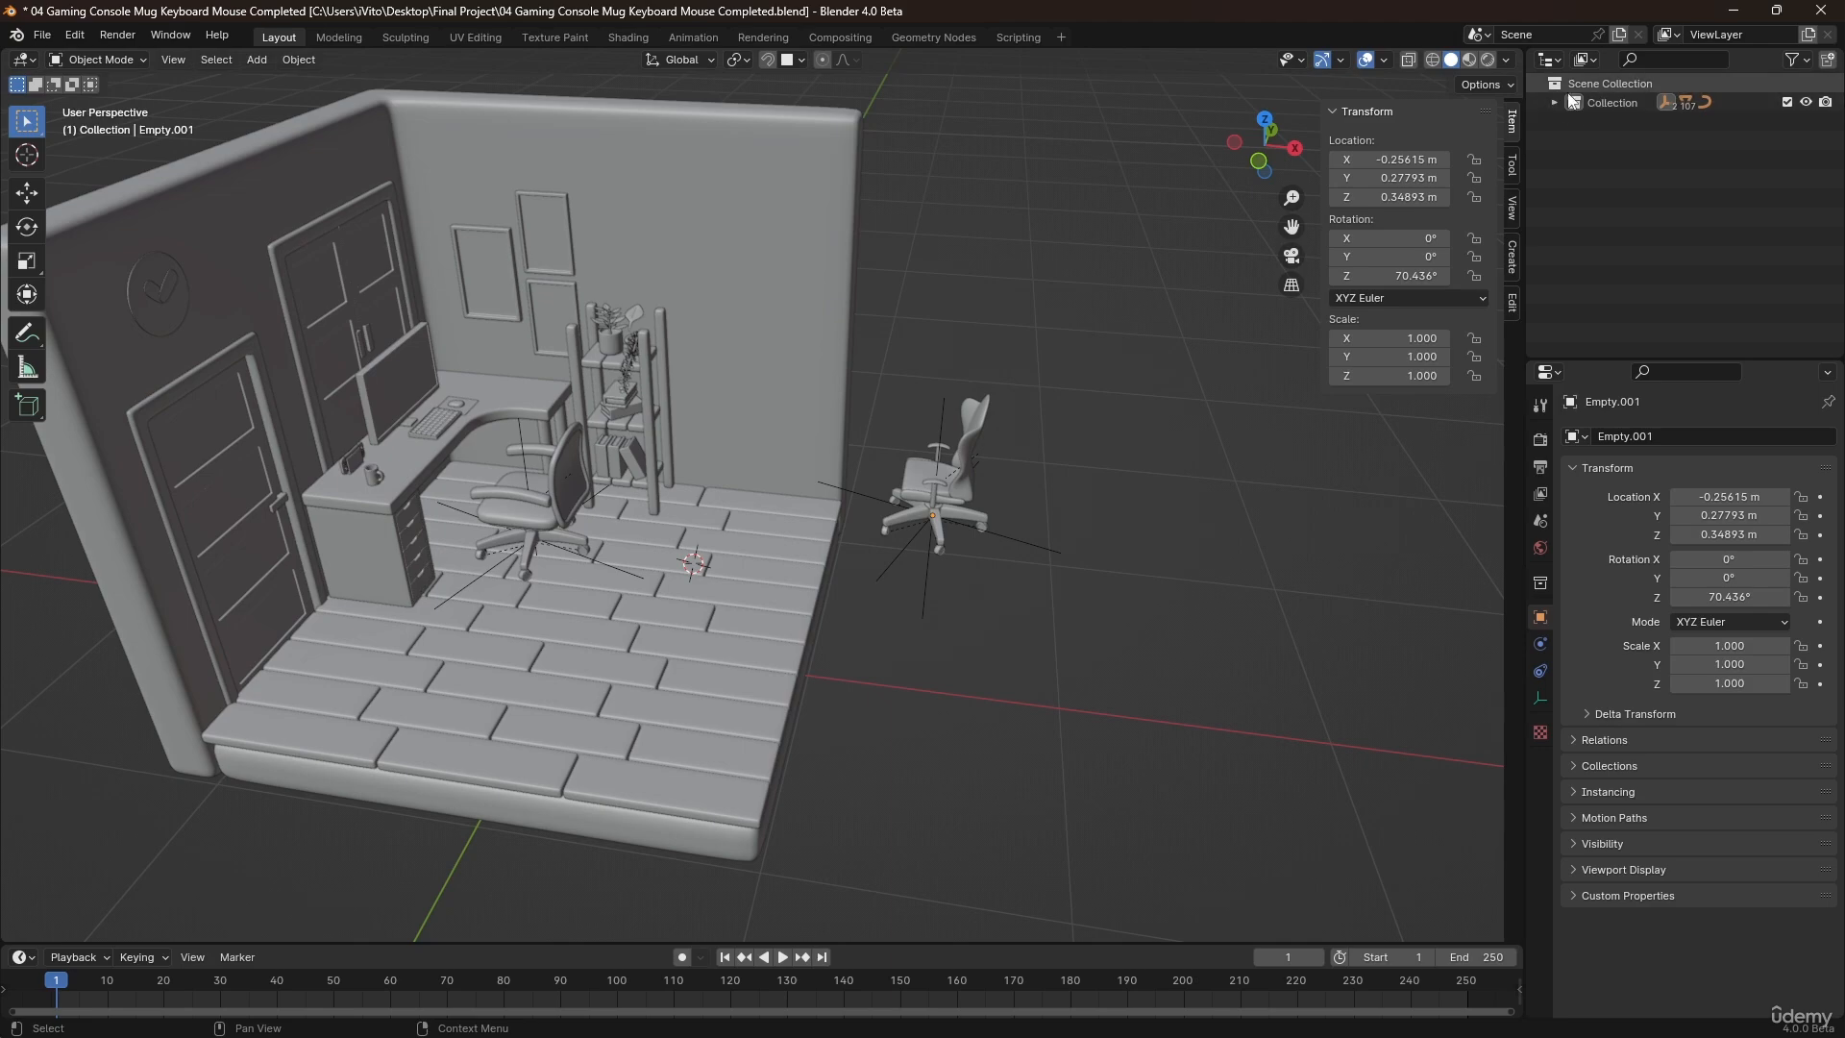
click(1555, 101)
click(1555, 102)
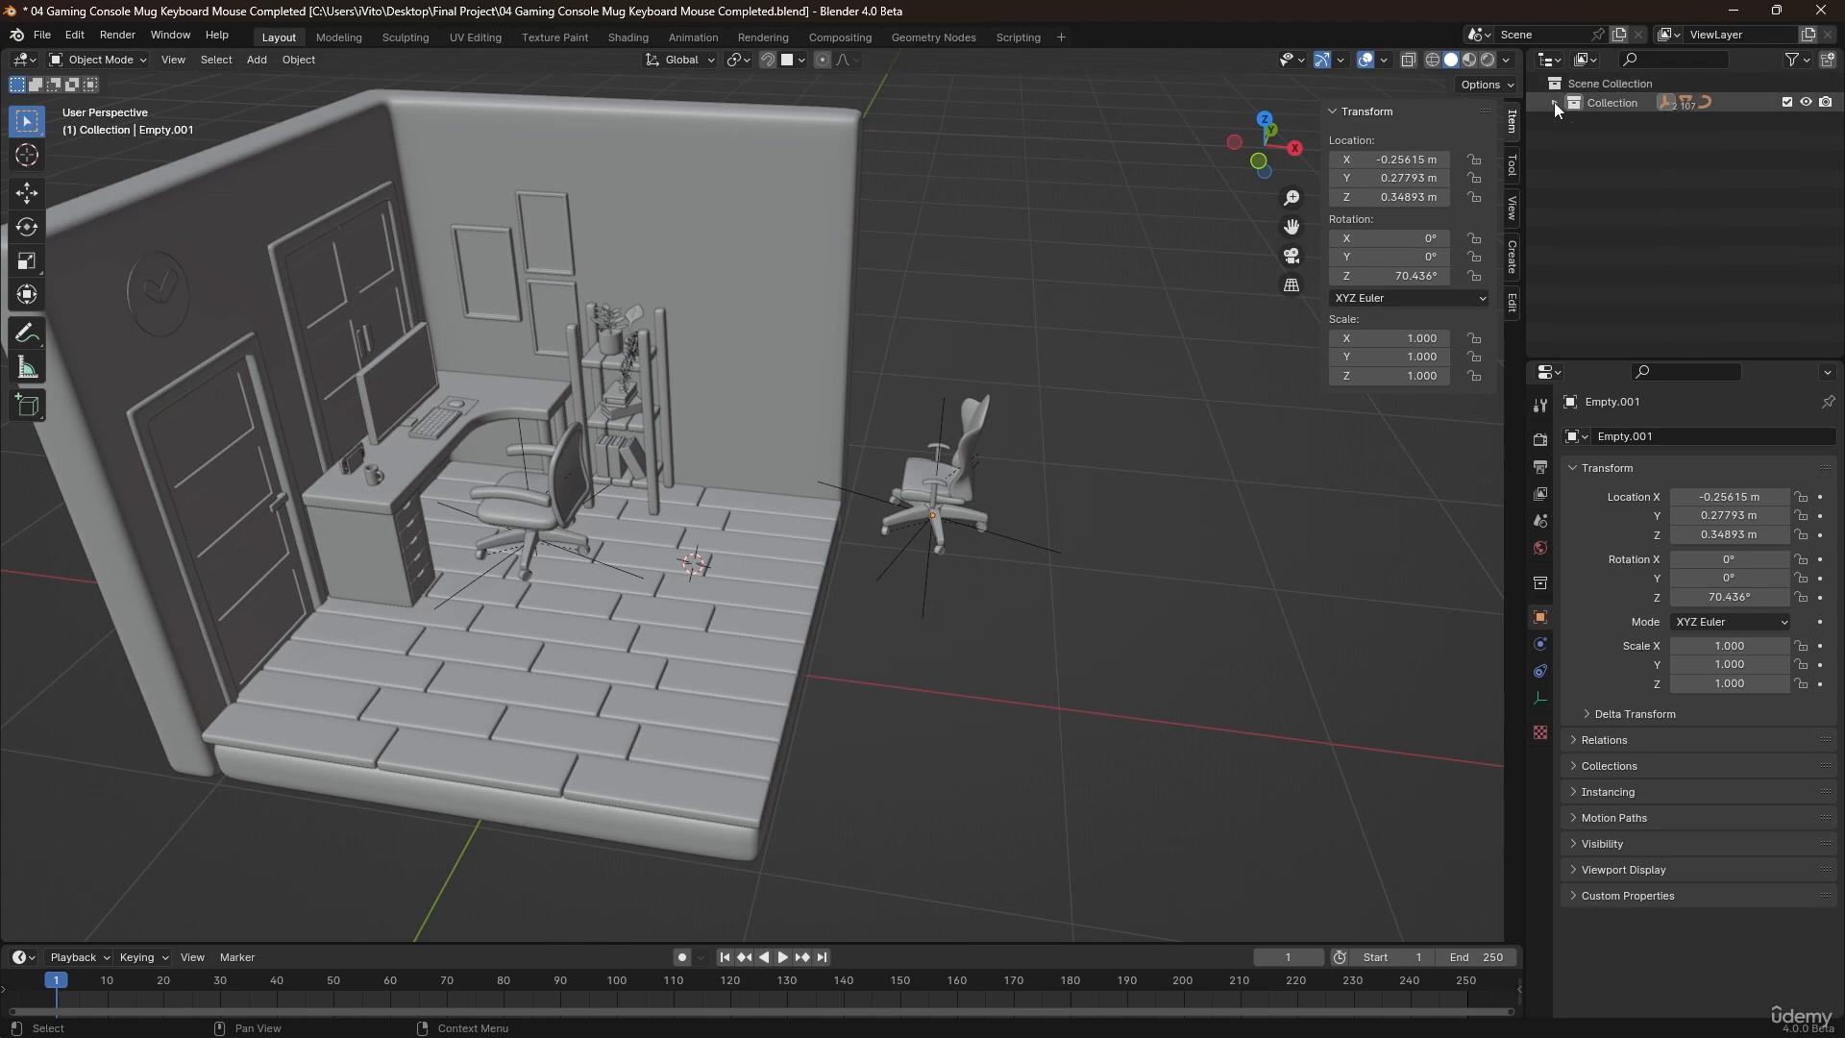
click(1554, 102)
click(1554, 102)
middle_drag(915, 371, 849, 476)
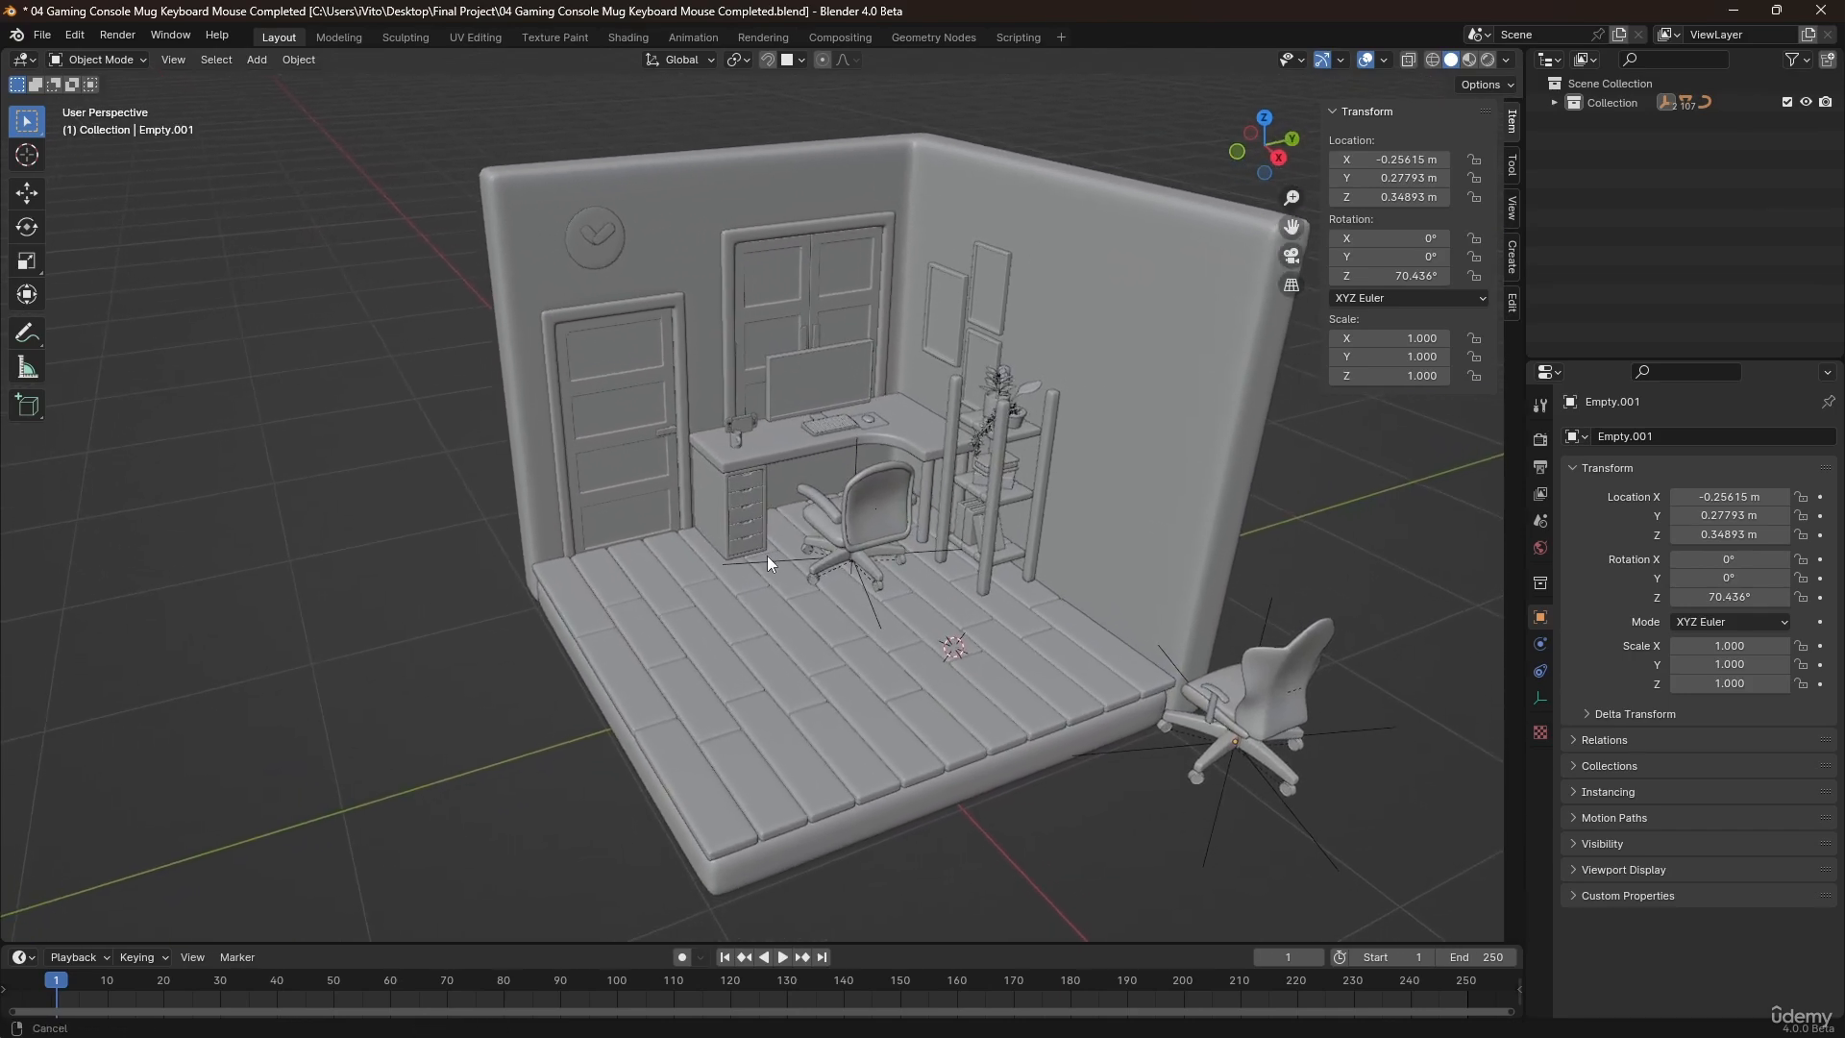